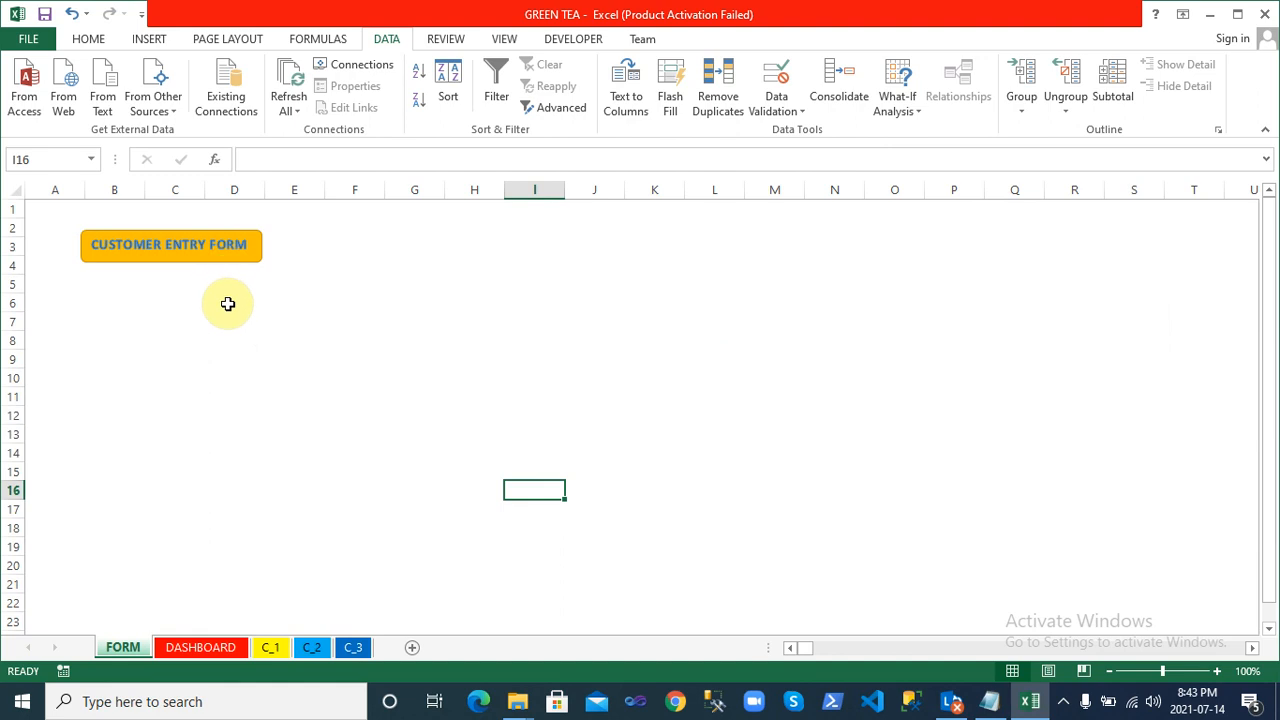
Open the customer entry form and browse forward to the fourth customer record before closing the form
{"action": "left_click", "coordinate": [224, 252]}
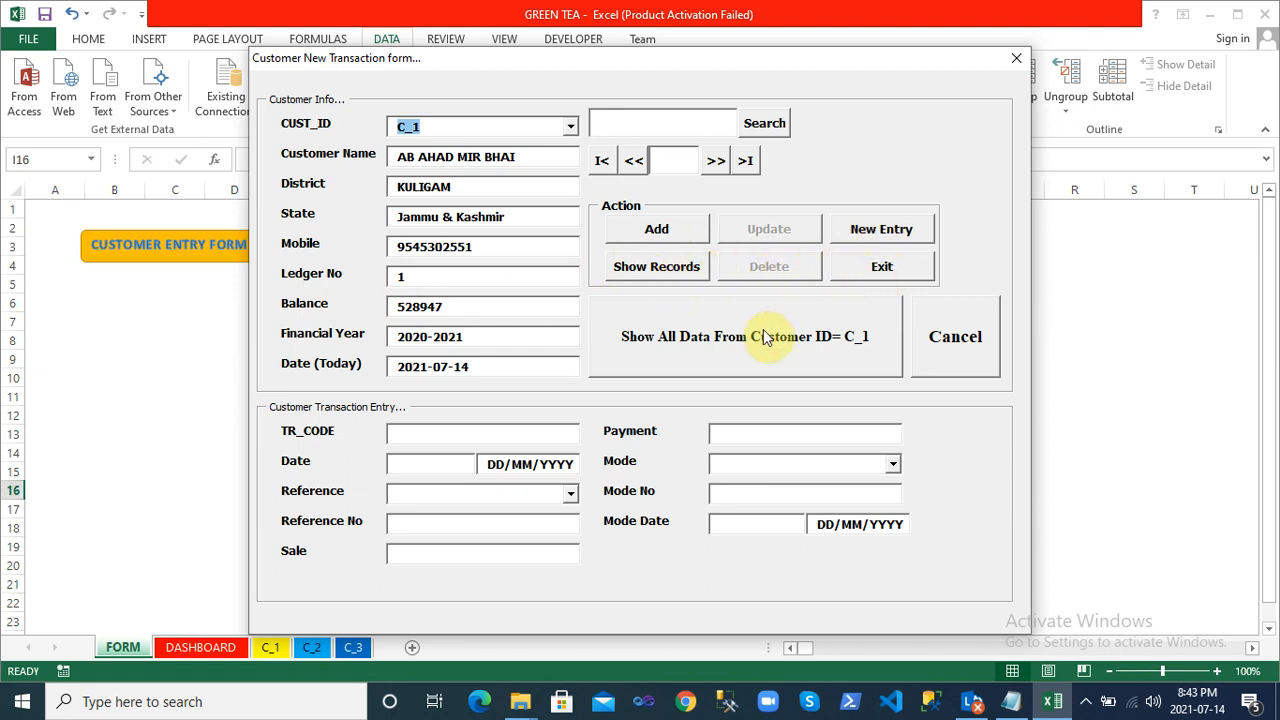
{"action": "left_click", "coordinate": [715, 162]}
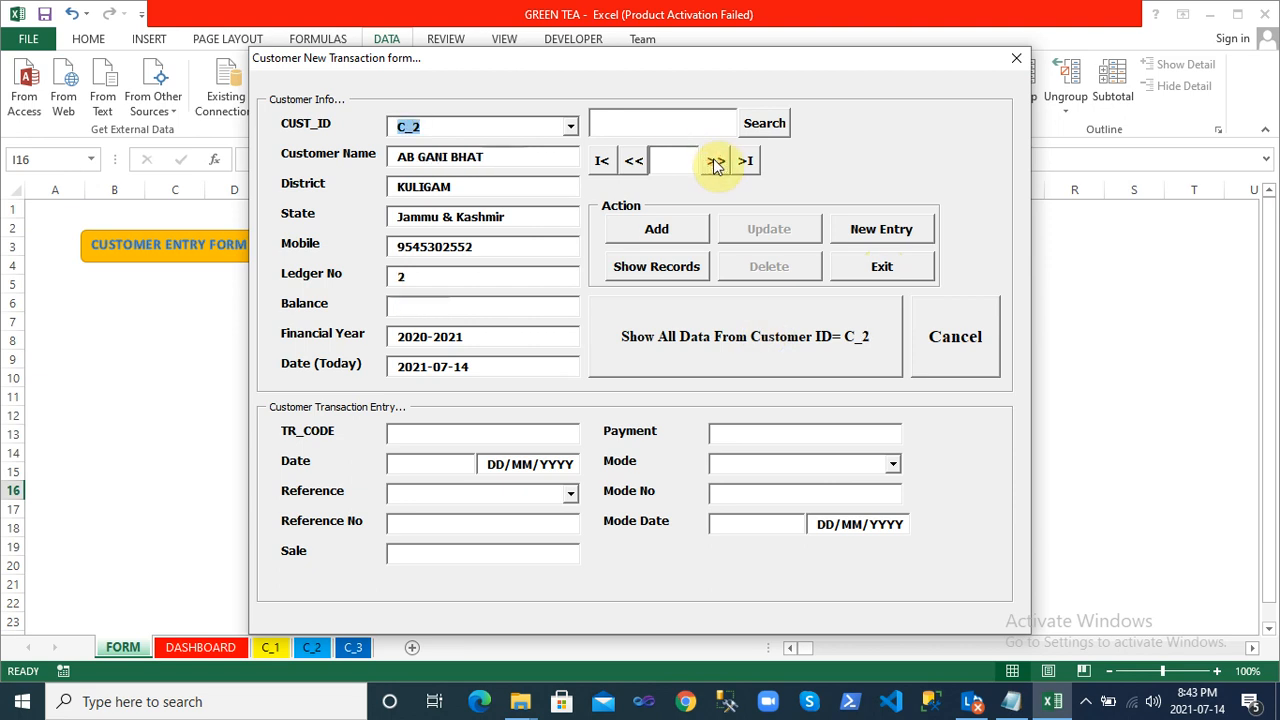
{"action": "left_click", "coordinate": [715, 162]}
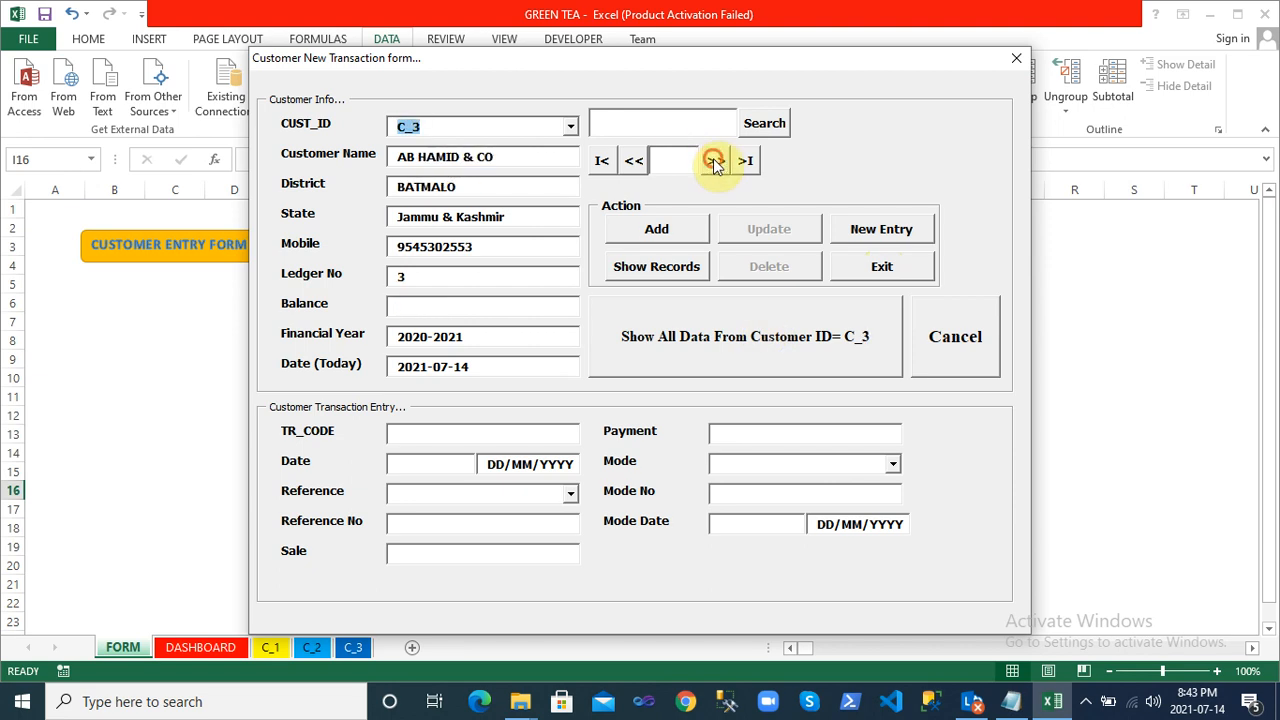
{"action": "left_click", "coordinate": [715, 162]}
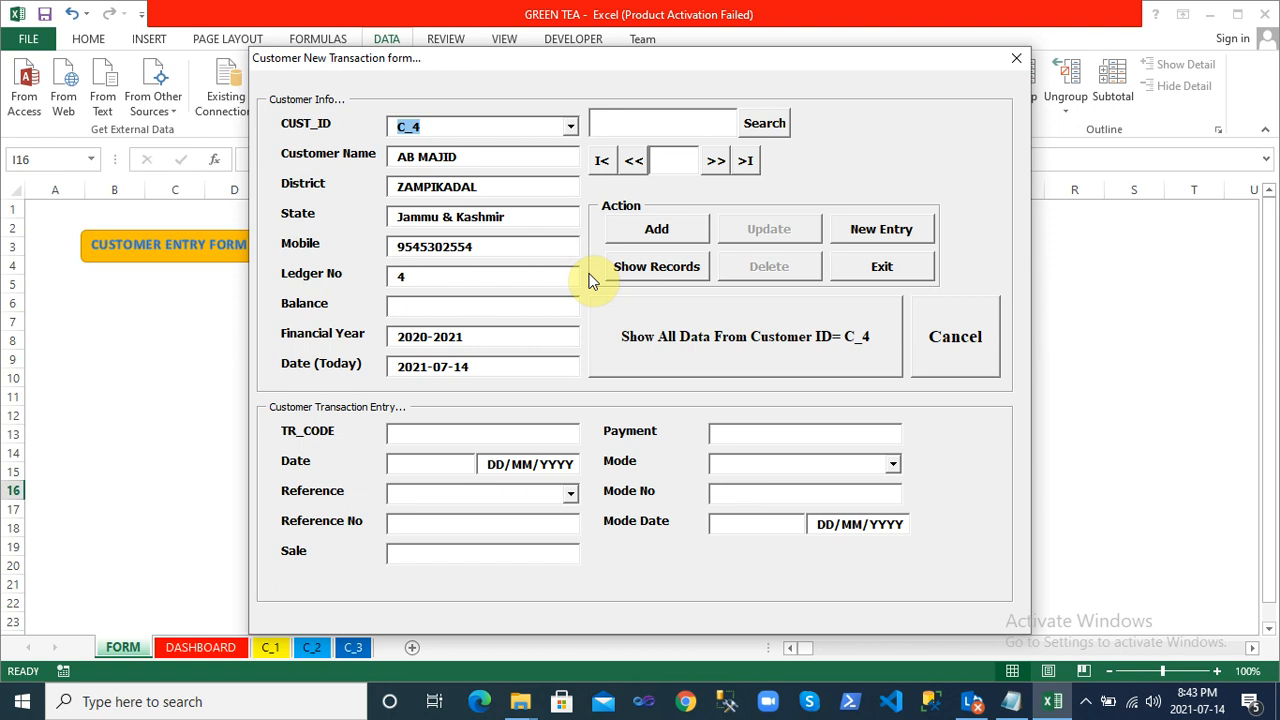
{"action": "left_click", "coordinate": [1017, 60]}
{"action": "left_click", "coordinate": [428, 470]}
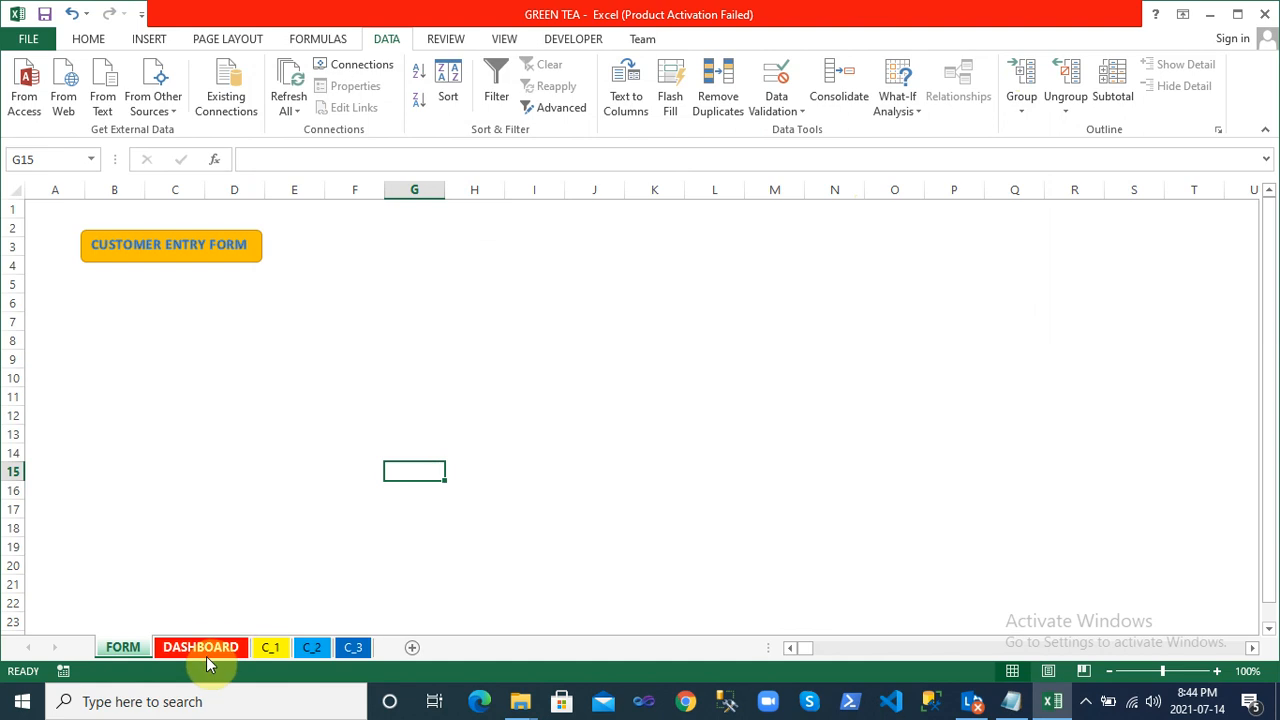
{"action": "left_click", "coordinate": [200, 474]}
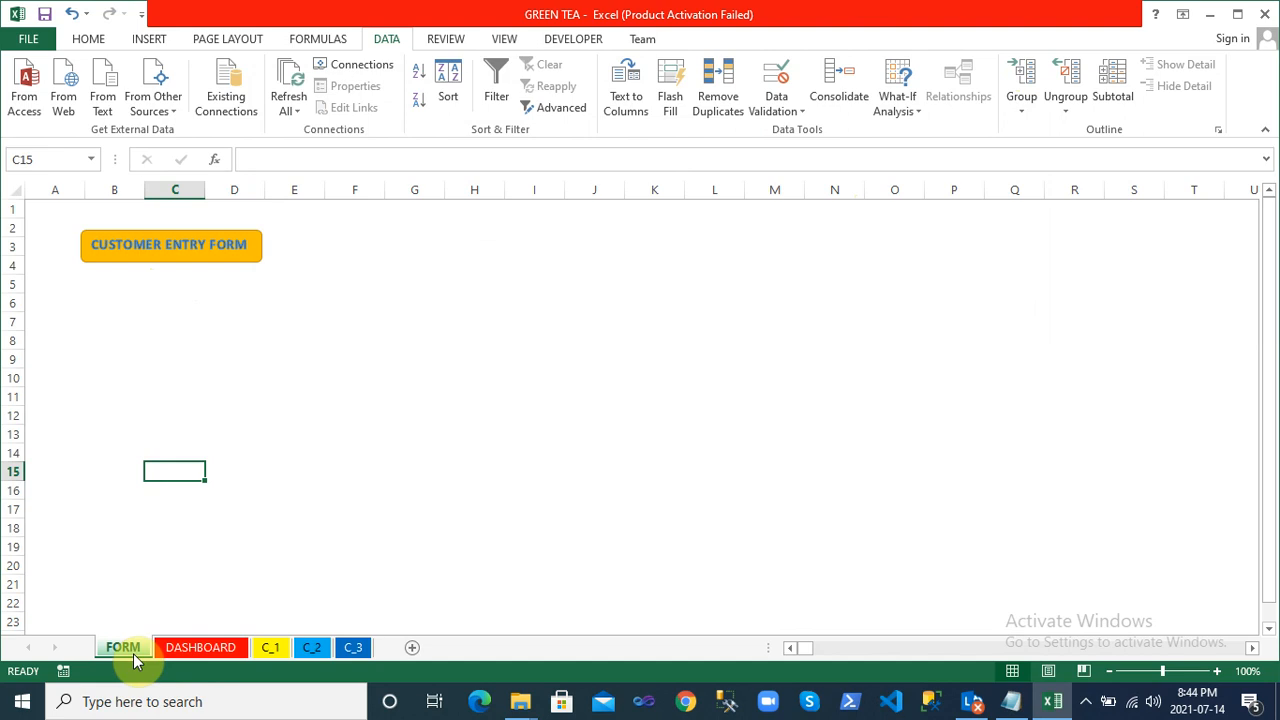
{"action": "left_click", "coordinate": [300, 284]}
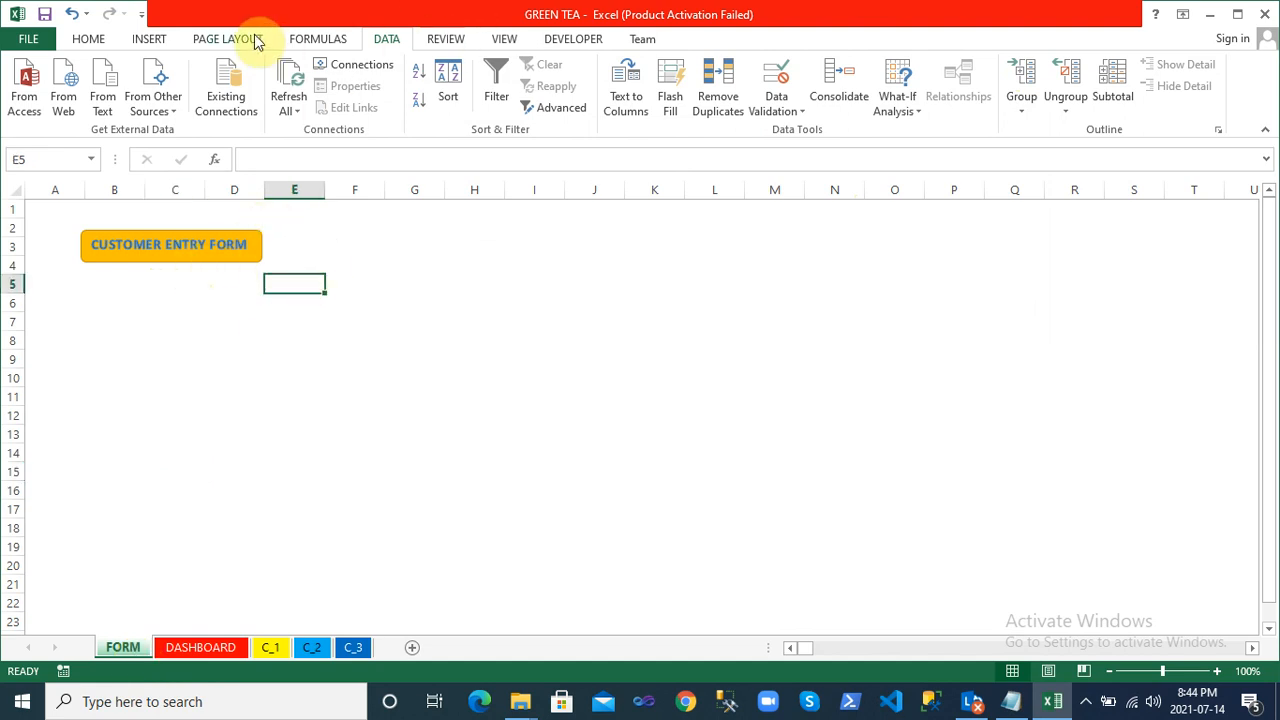
Look up the Rounded Rectangle among the insertable shapes and view the shape commands available for the CUSTOMER ENTRY FORM button
{"action": "left_click", "coordinate": [150, 40]}
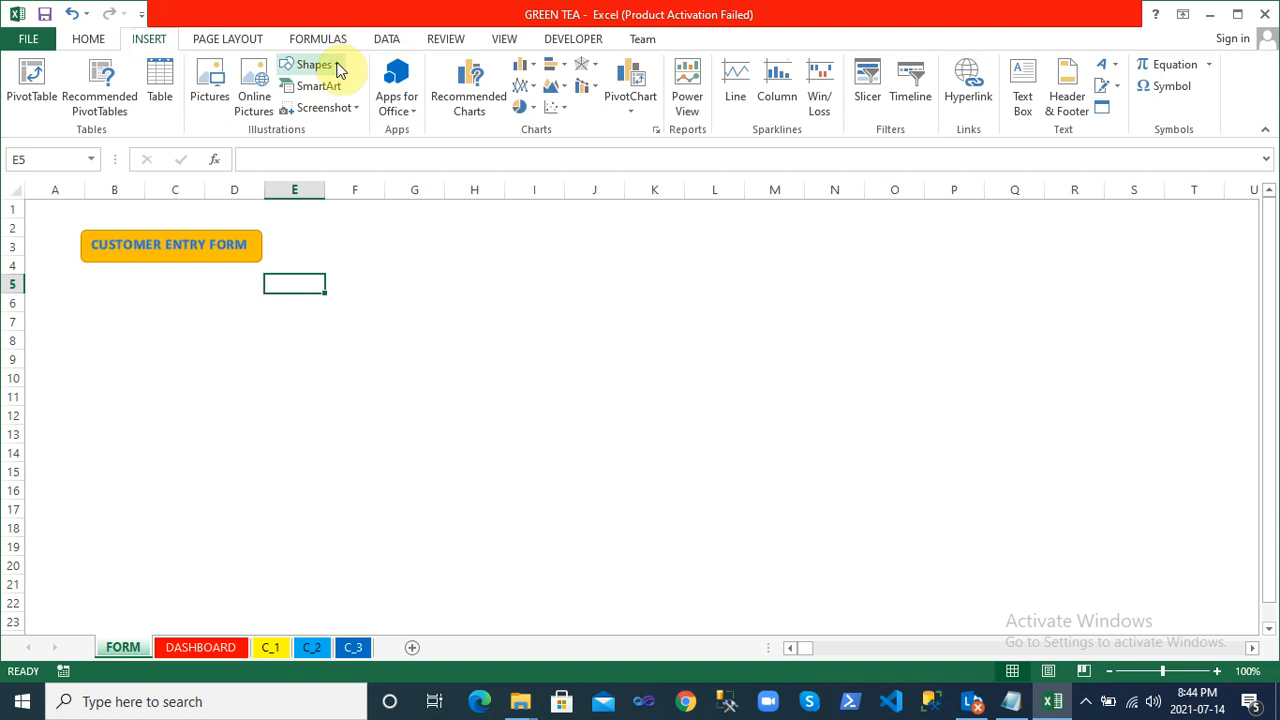
{"action": "left_click", "coordinate": [335, 67]}
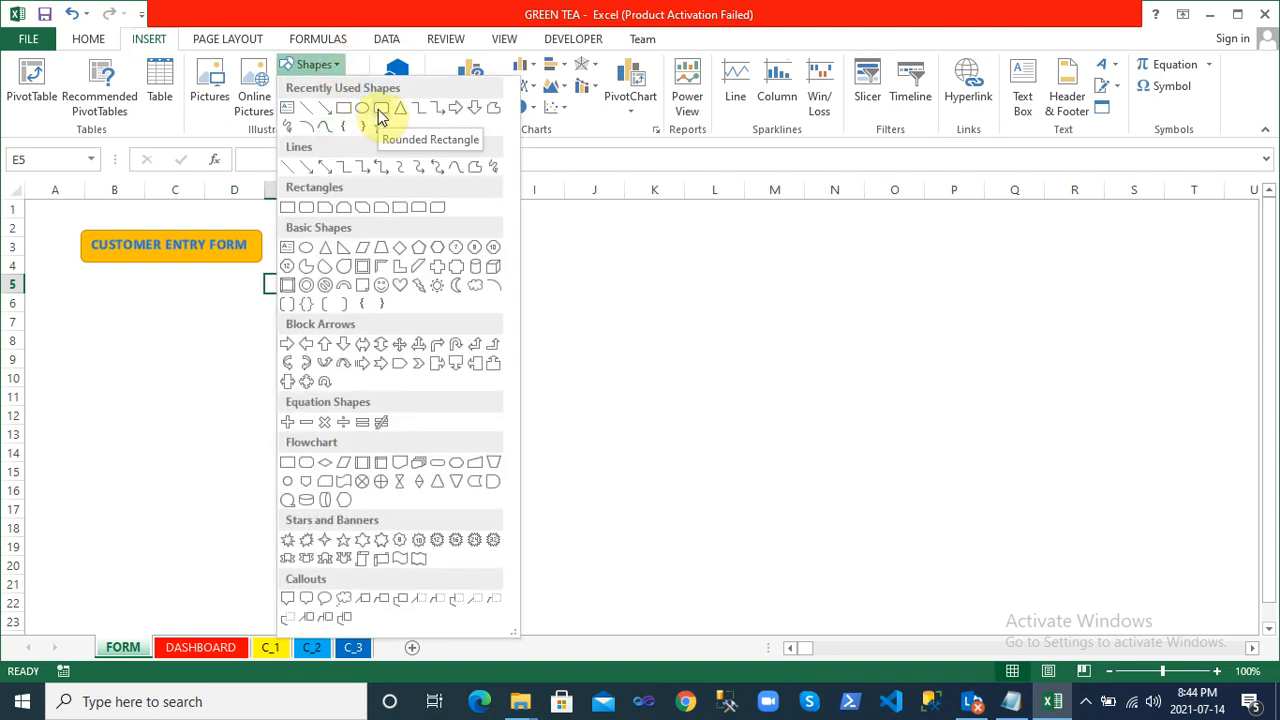
{"action": "left_click", "coordinate": [148, 402]}
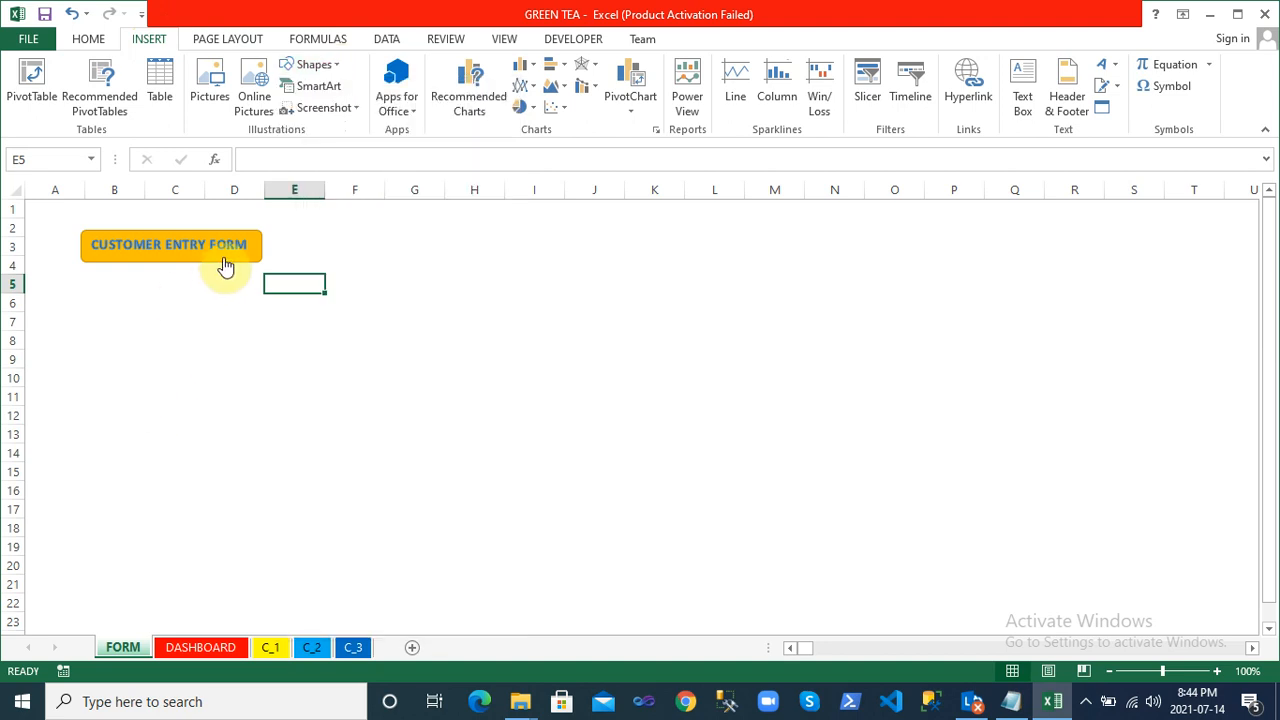
{"action": "right_click", "coordinate": [226, 264]}
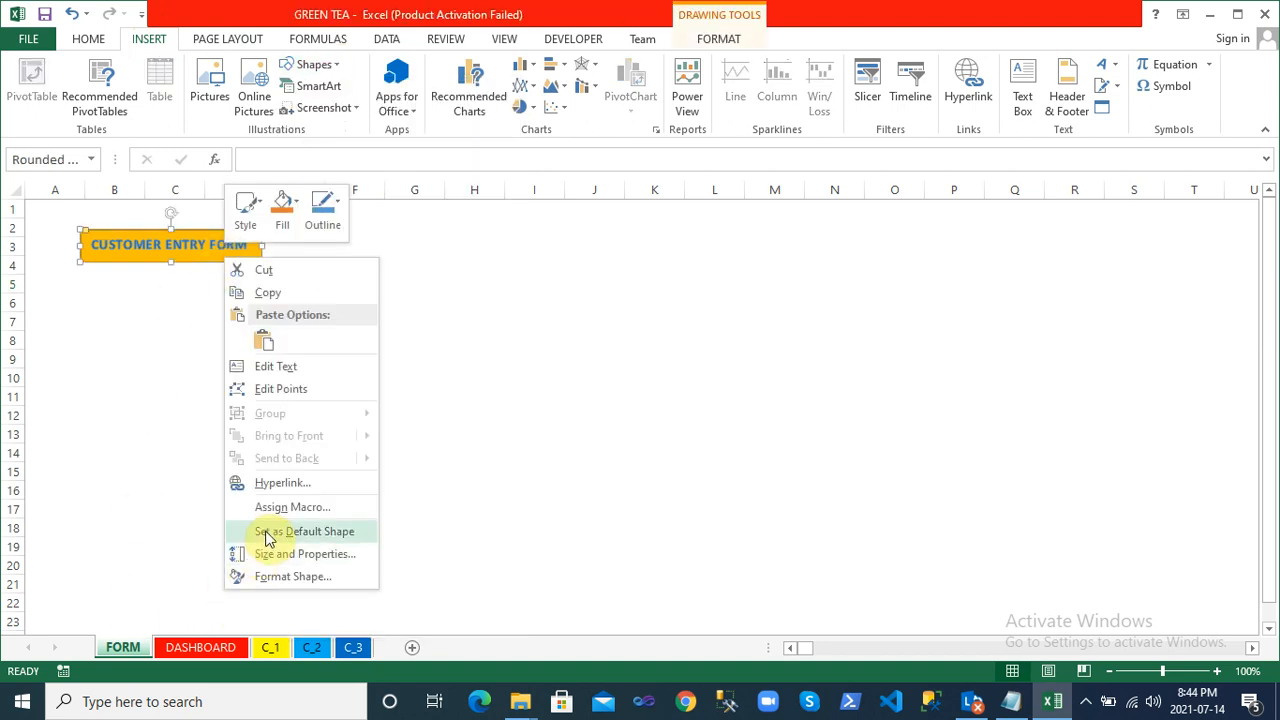
{"action": "left_click", "coordinate": [556, 430]}
{"action": "left_click", "coordinate": [259, 316]}
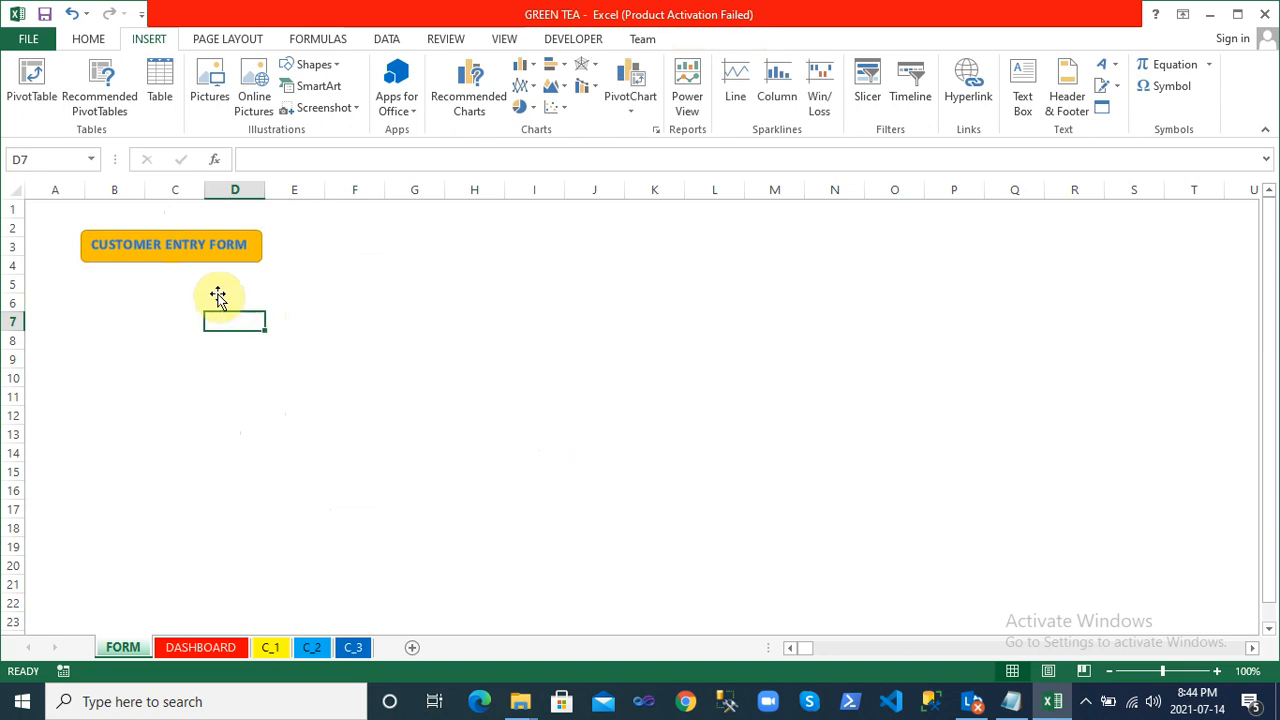
Go to the DASHBOARD sheet and examine the financial year and today's date cells in its header
{"action": "left_click", "coordinate": [175, 649]}
{"action": "left_click", "coordinate": [268, 345]}
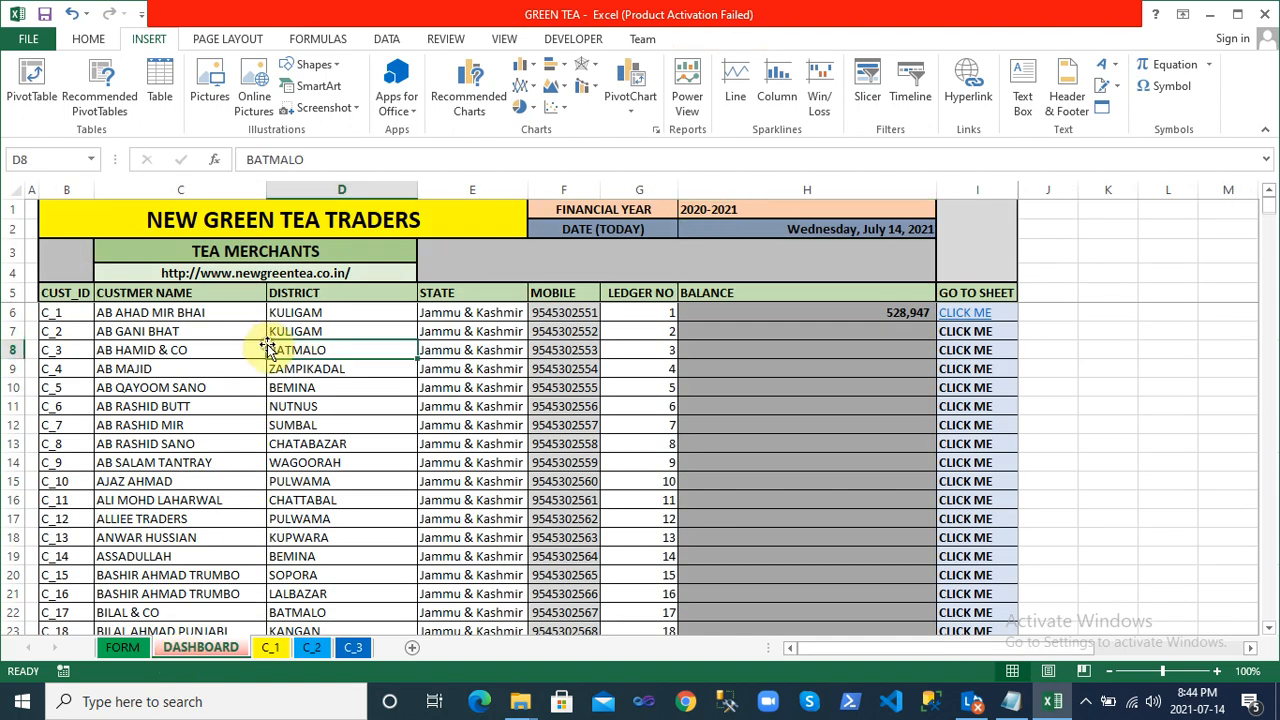
{"action": "left_click", "coordinate": [77, 310]}
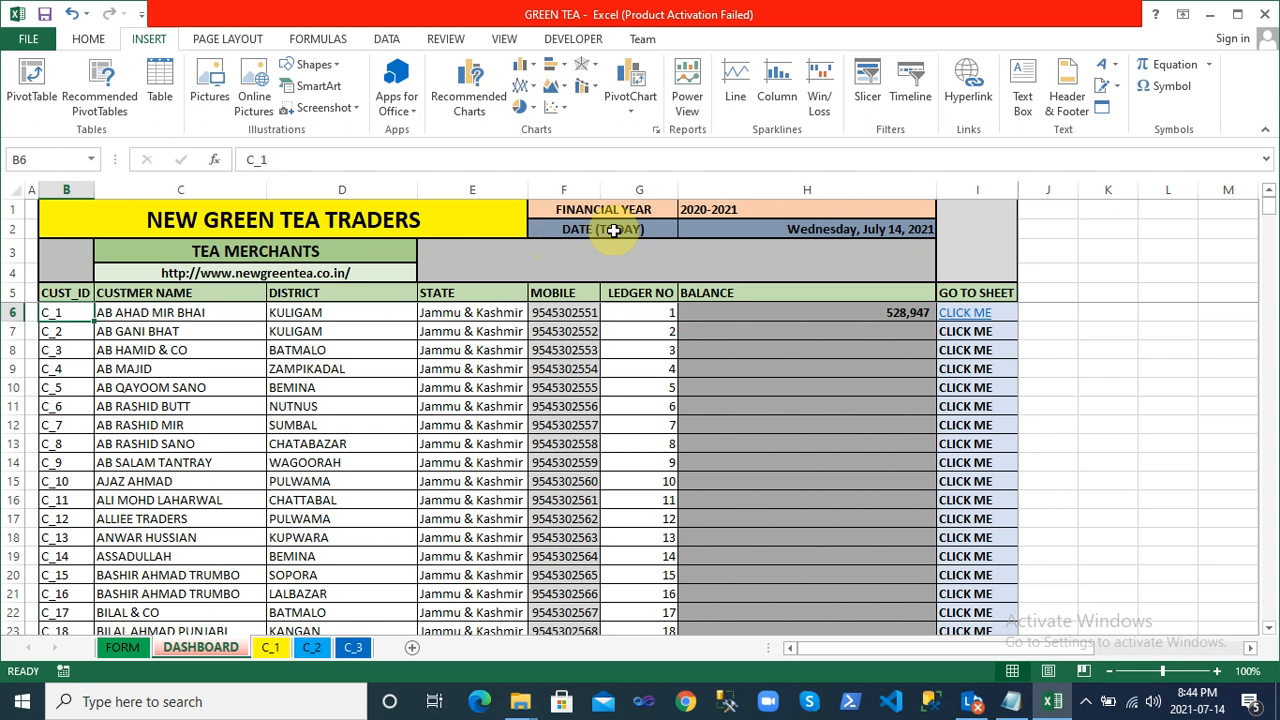
{"action": "left_click", "coordinate": [638, 210]}
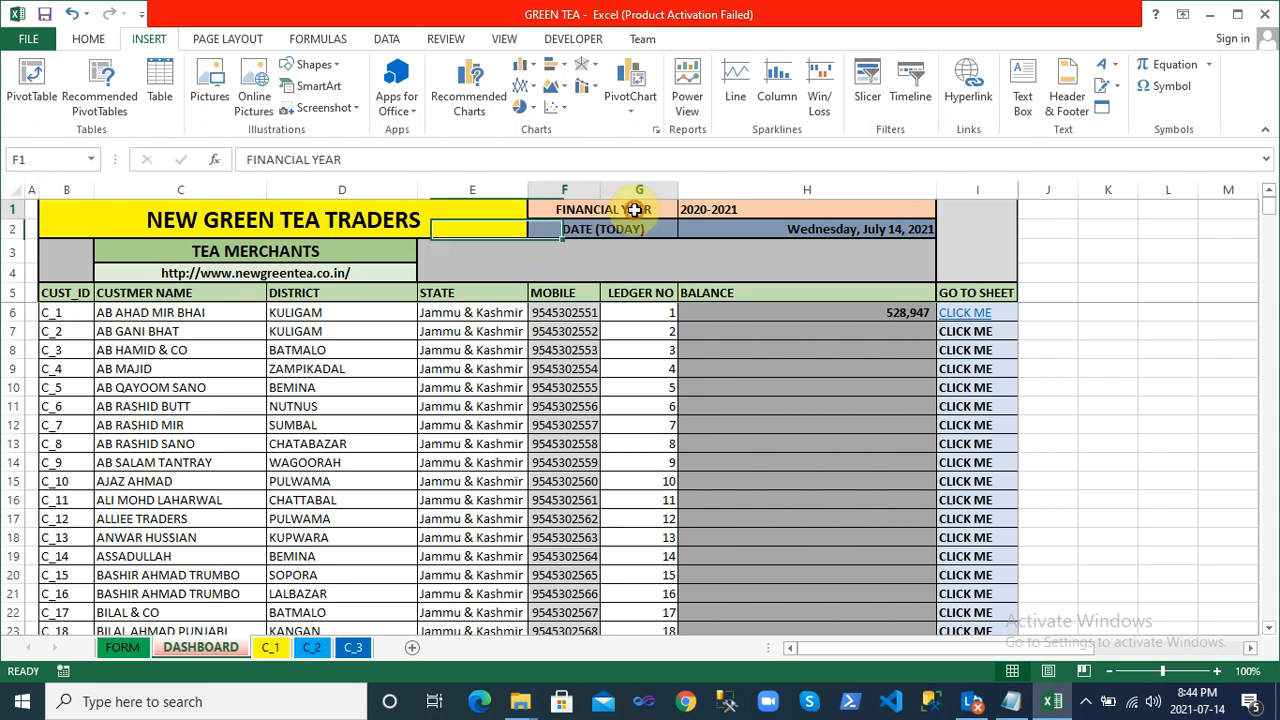
{"action": "left_click", "coordinate": [718, 210]}
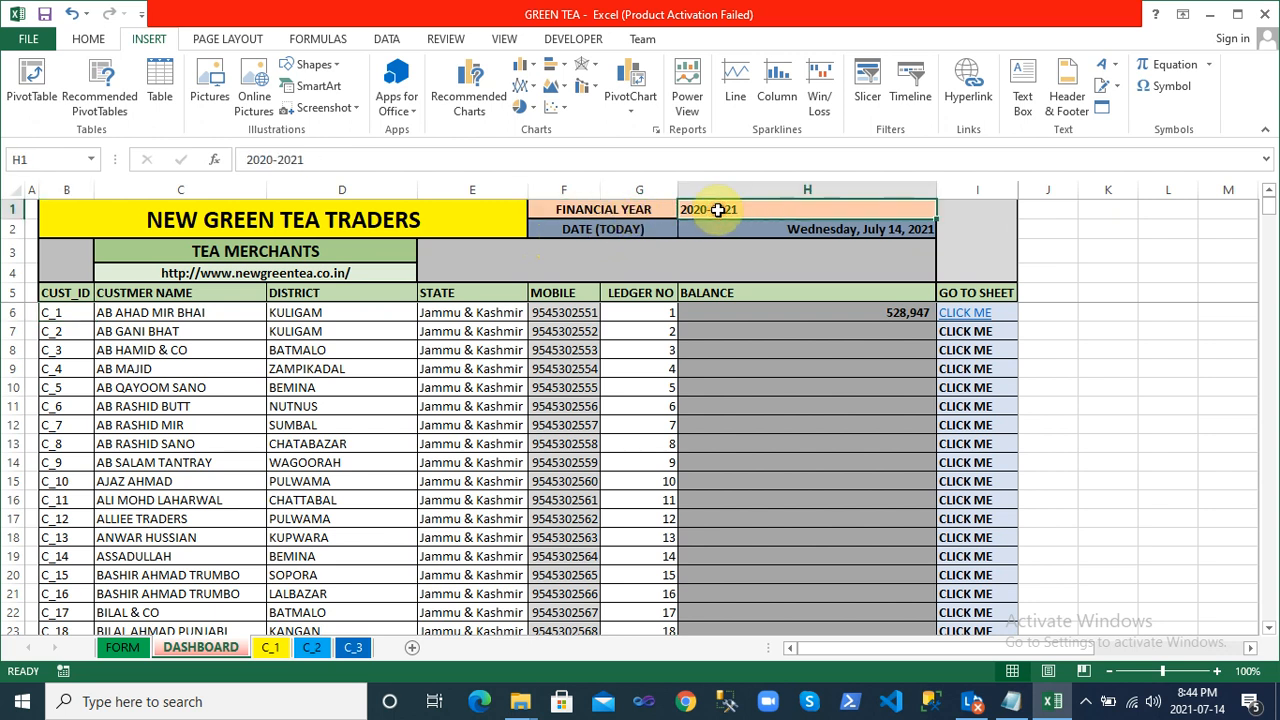
{"action": "left_click", "coordinate": [624, 231]}
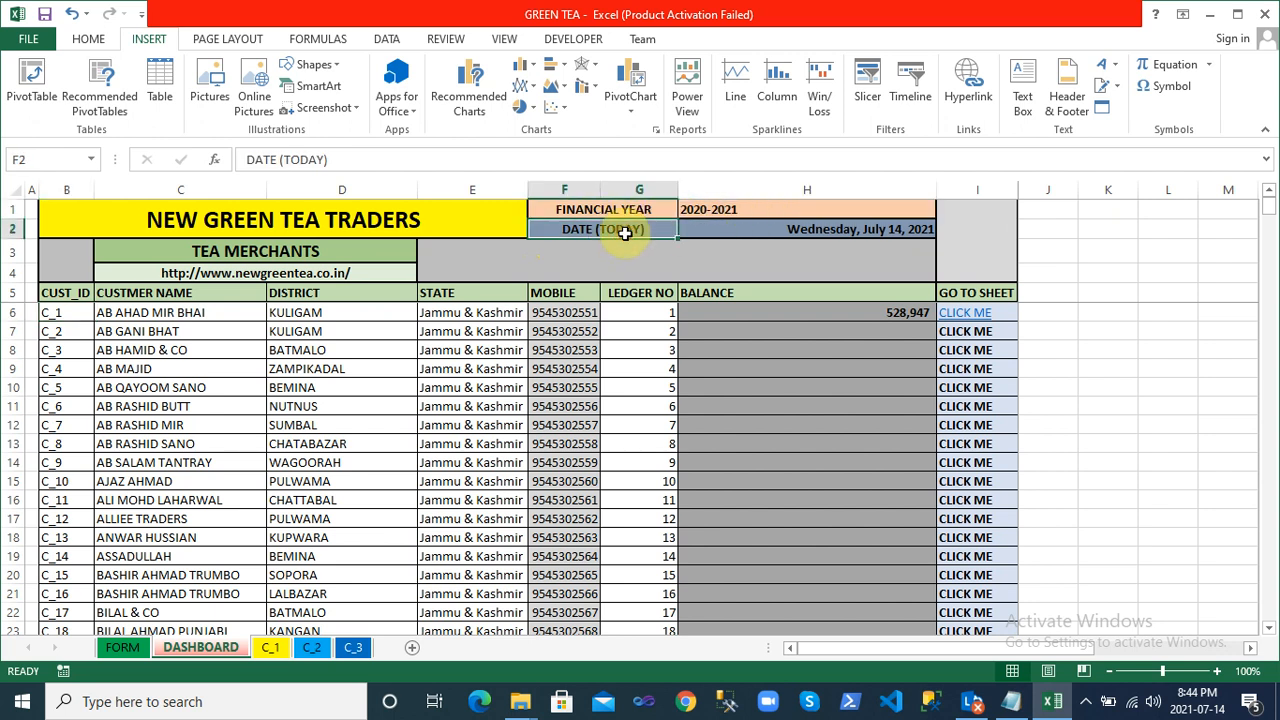
{"action": "left_click", "coordinate": [728, 228]}
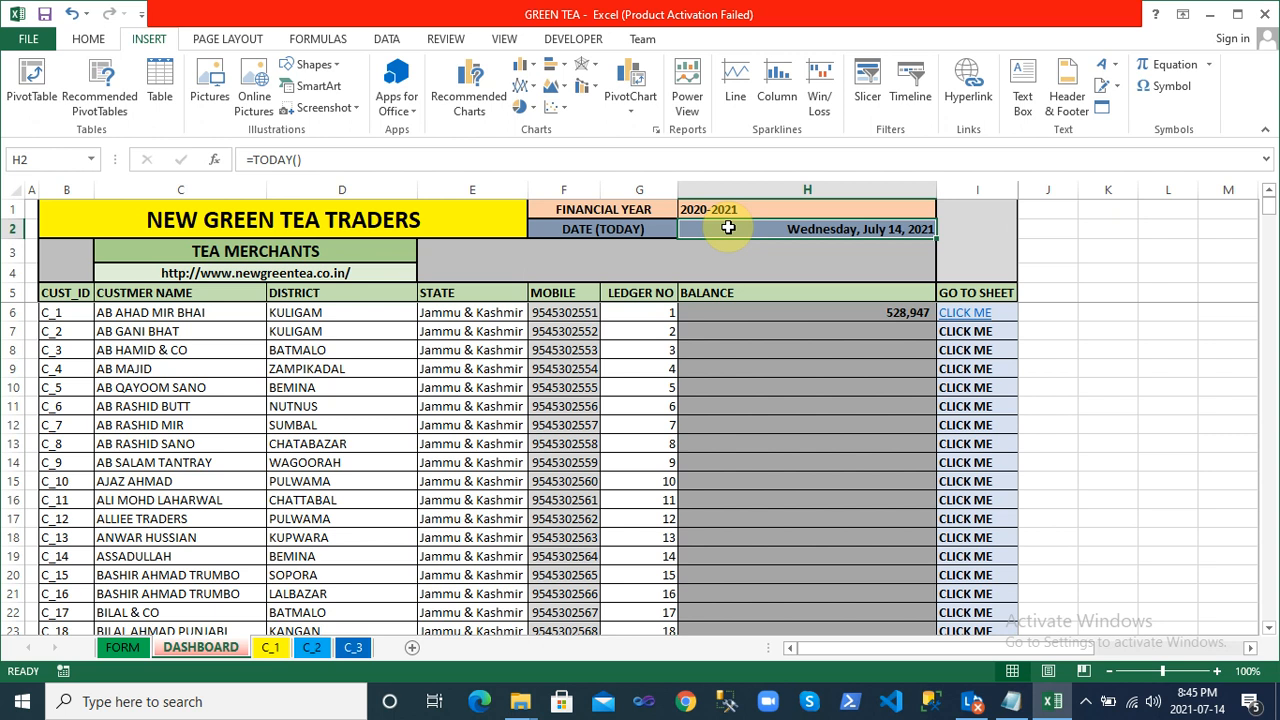
Examine the customer table's column headings in row 5, from CUST_ID through BALANCE
{"action": "left_click", "coordinate": [73, 290]}
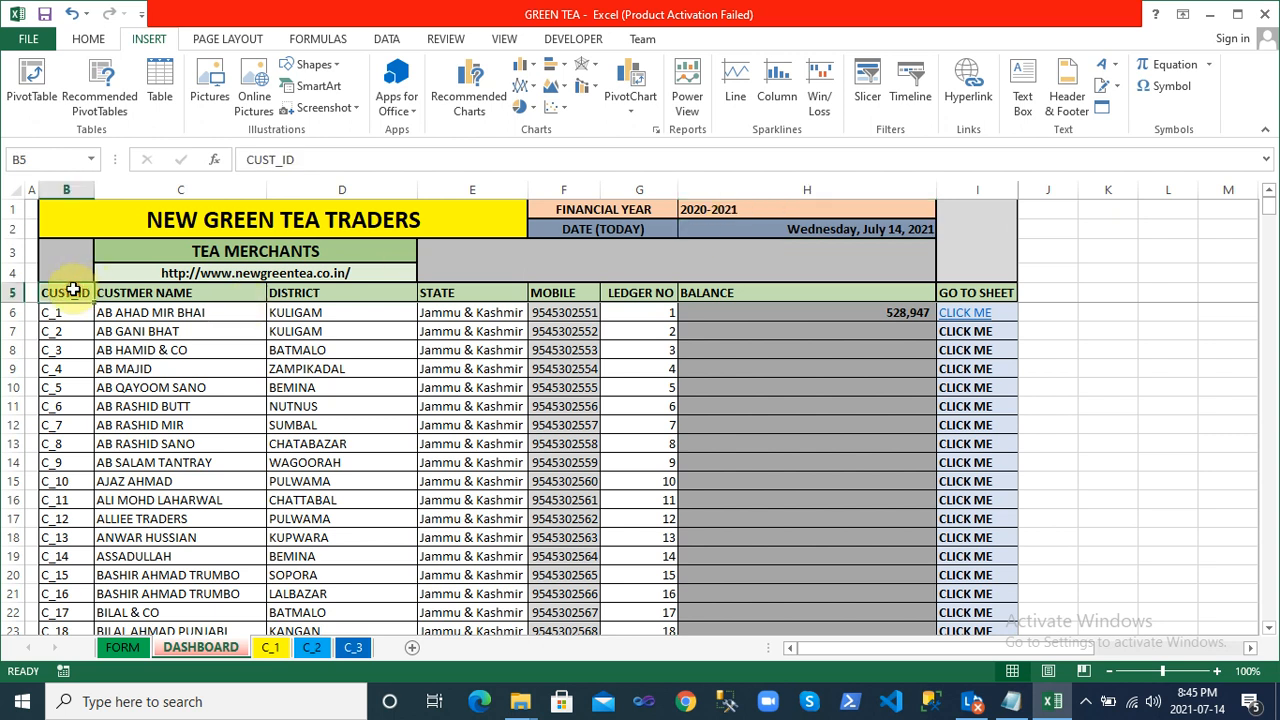
{"action": "left_click", "coordinate": [147, 292]}
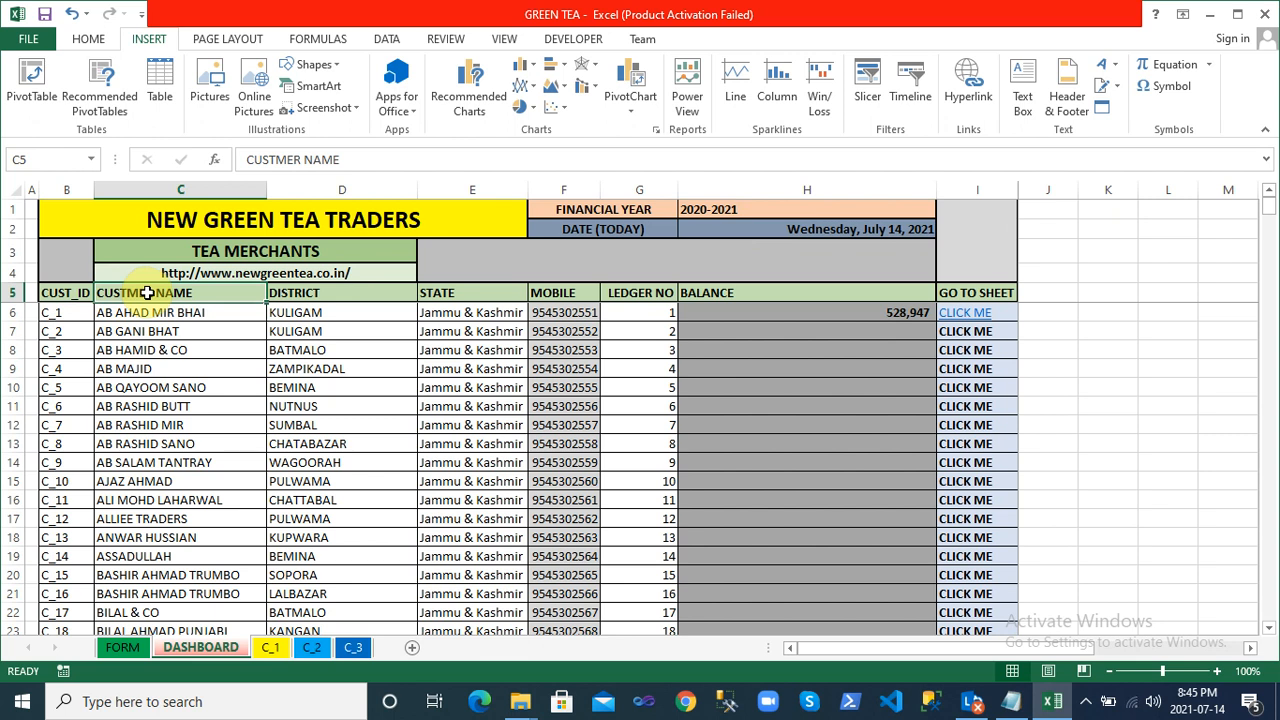
{"action": "left_click", "coordinate": [323, 292]}
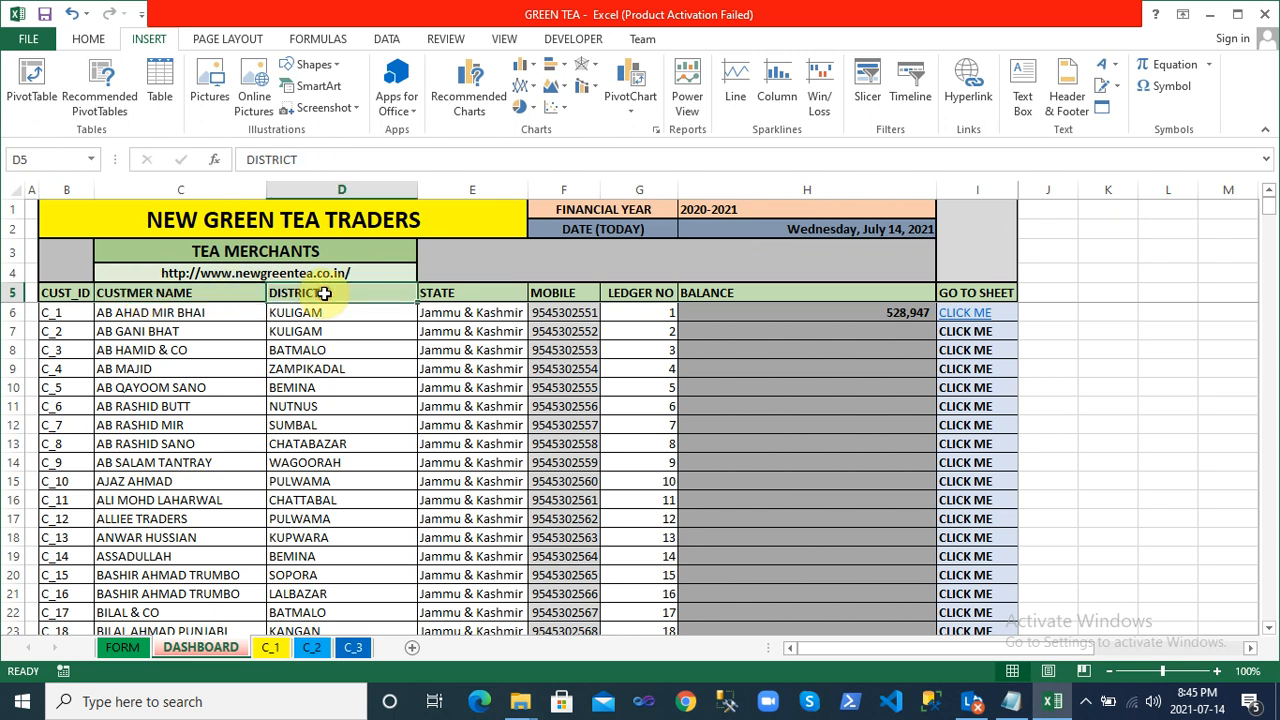
{"action": "left_click", "coordinate": [463, 293]}
{"action": "left_click", "coordinate": [573, 293]}
{"action": "left_click", "coordinate": [644, 293]}
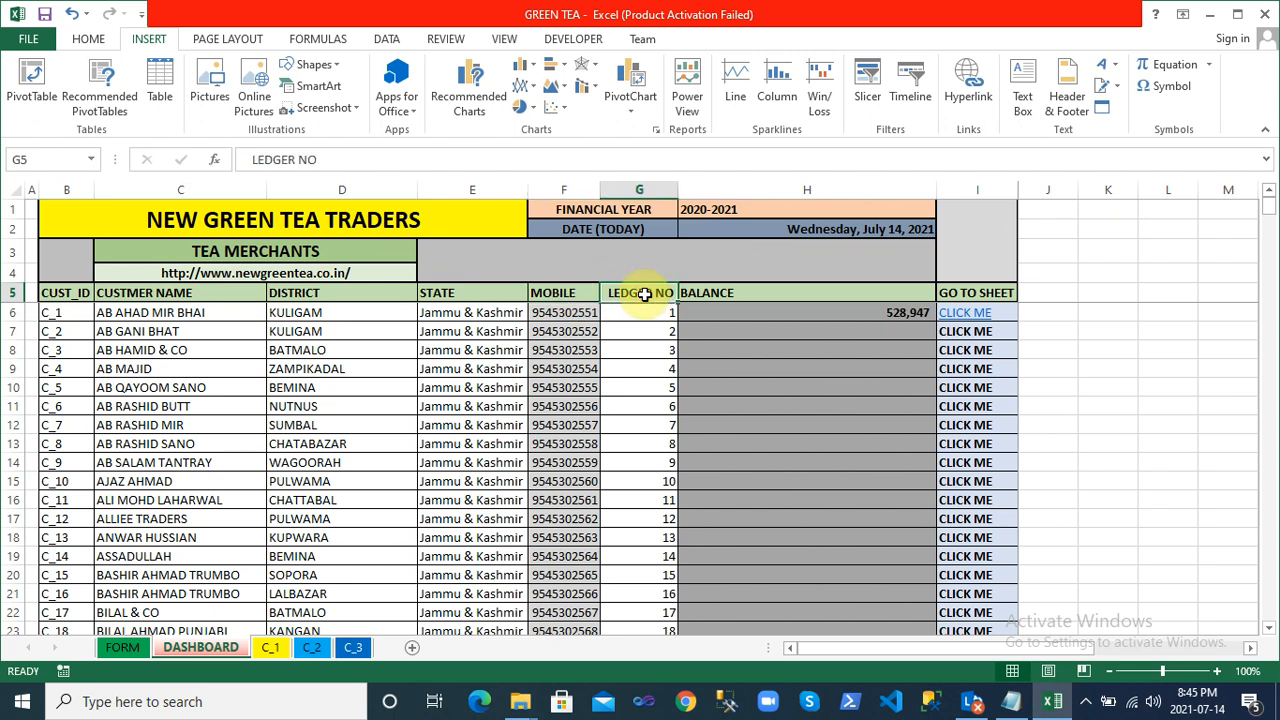
{"action": "left_click", "coordinate": [745, 296]}
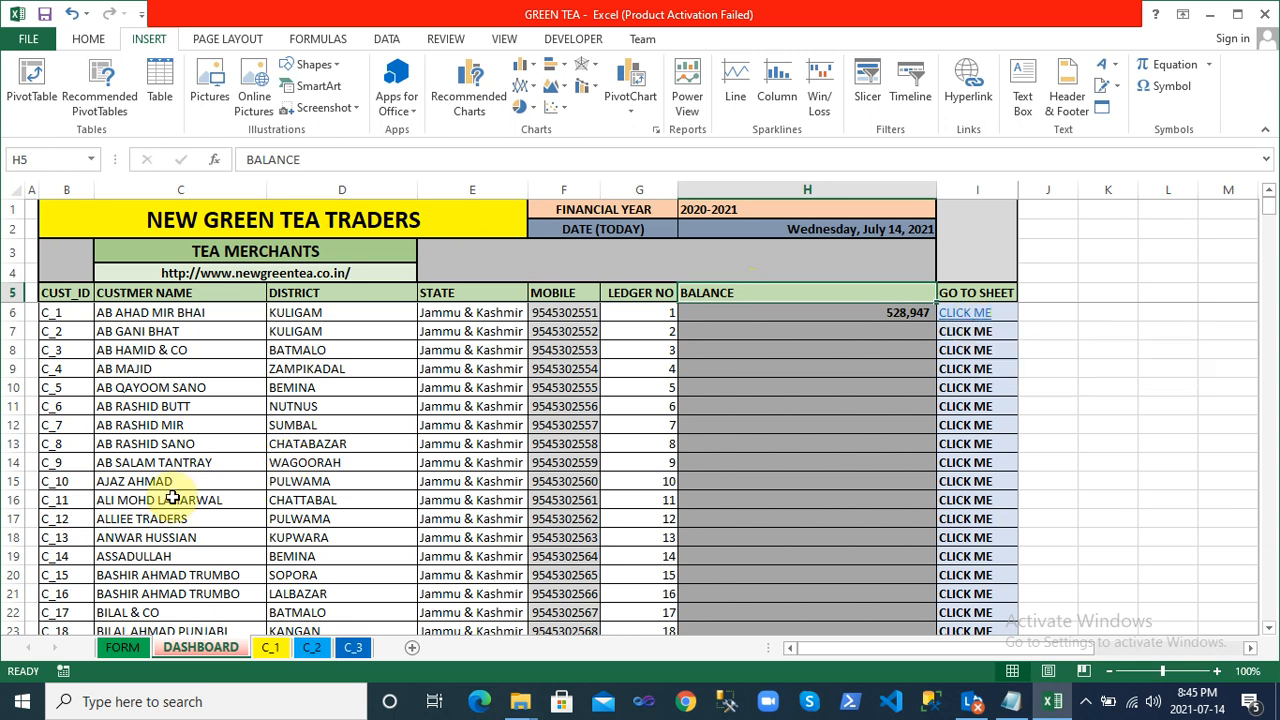
Examine the end of the CUST_ID list and the last filled entry in the customer name column
{"action": "left_click", "coordinate": [71, 486]}
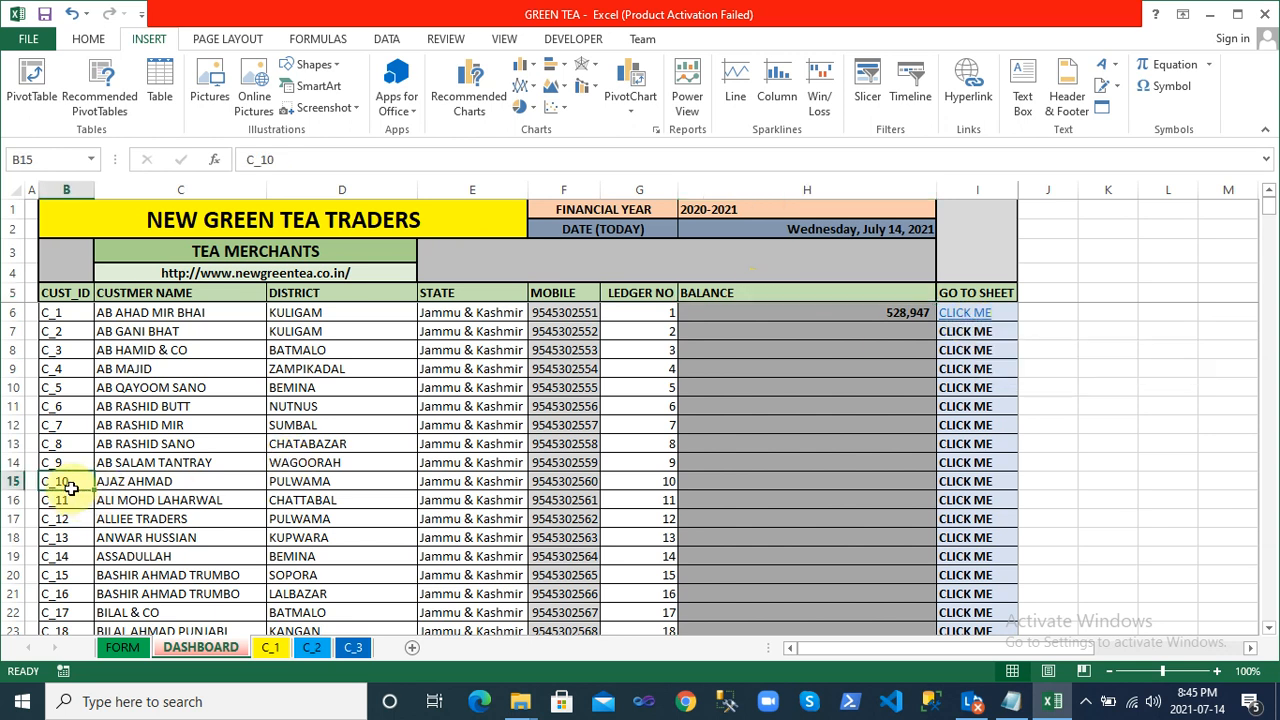
{"action": "key", "text": "ctrl+Down"}
{"action": "key", "text": "Up"}
{"action": "key", "text": "Right"}
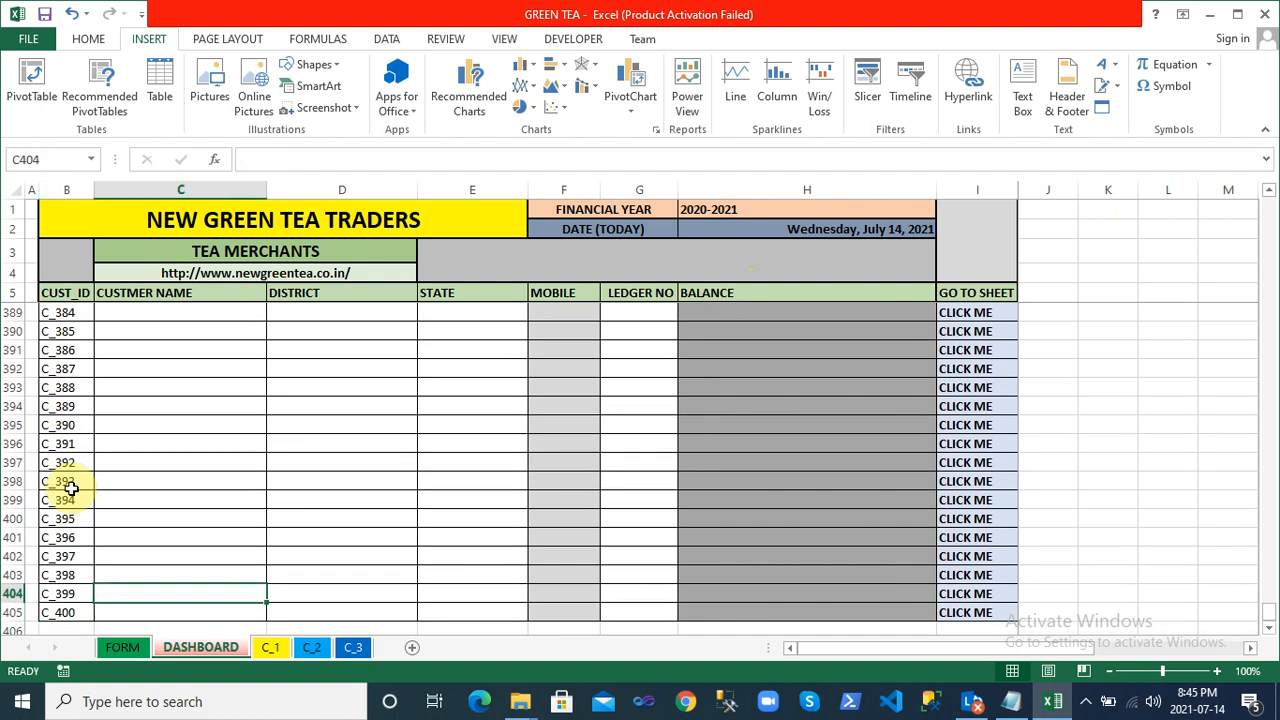
{"action": "key", "text": "ctrl+Up"}
{"action": "key", "text": "Up"}
{"action": "key", "text": "Up"}
{"action": "key", "text": "Down"}
{"action": "key", "text": "Down"}
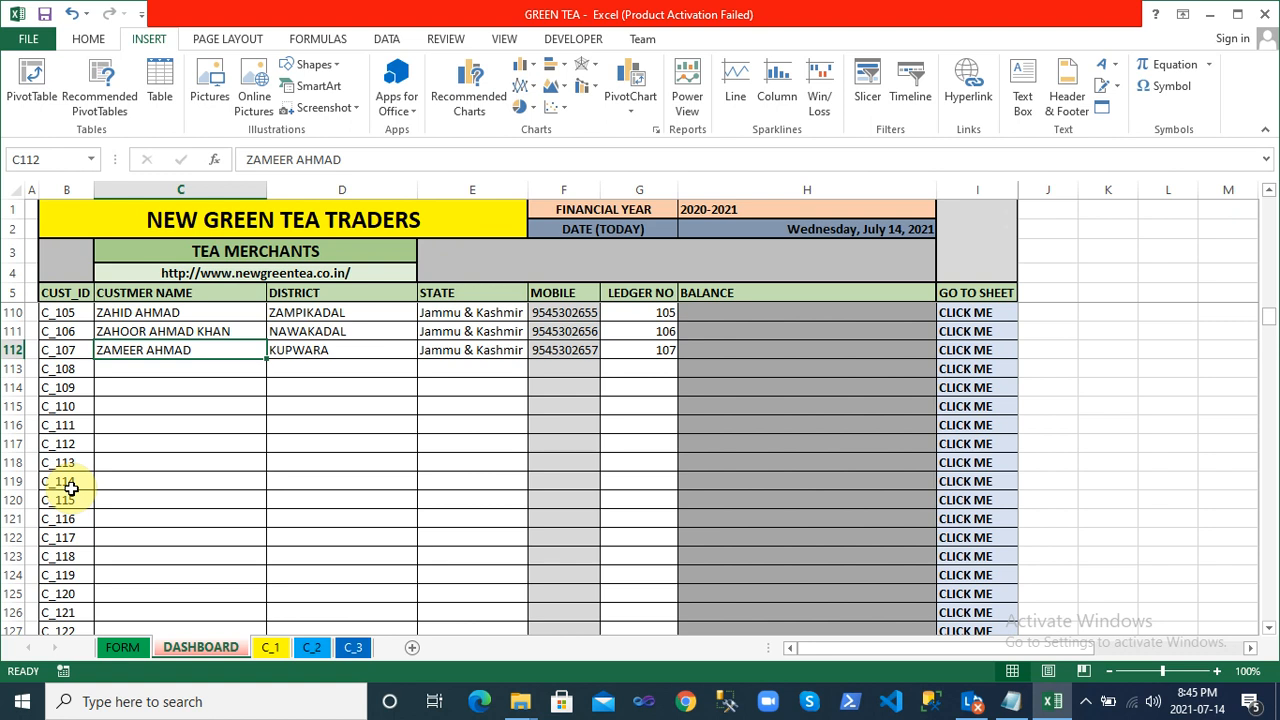
Return to the first customer record and examine the mobile cells of the first three customers
{"action": "key", "text": "ctrl+Up"}
{"action": "key", "text": "Down"}
{"action": "key", "text": "Down"}
{"action": "key", "text": "Down"}
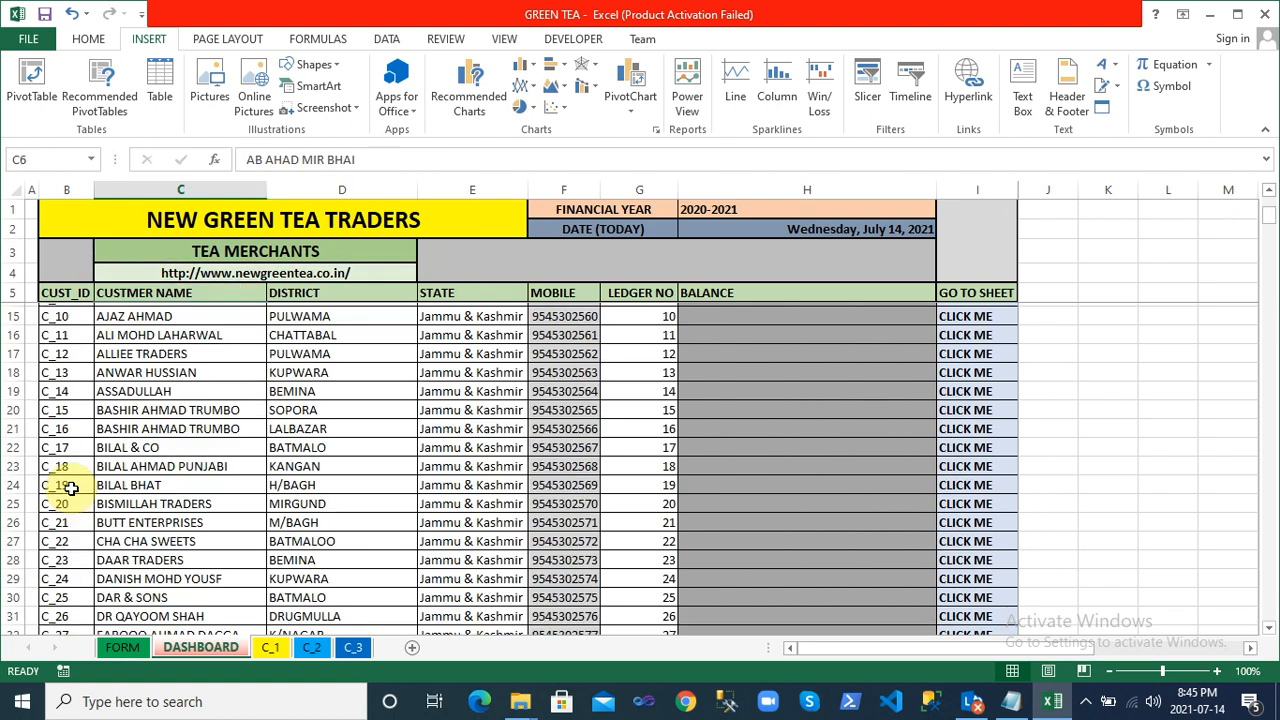
{"action": "key", "text": "Right"}
{"action": "key", "text": "Right"}
{"action": "key", "text": "Right"}
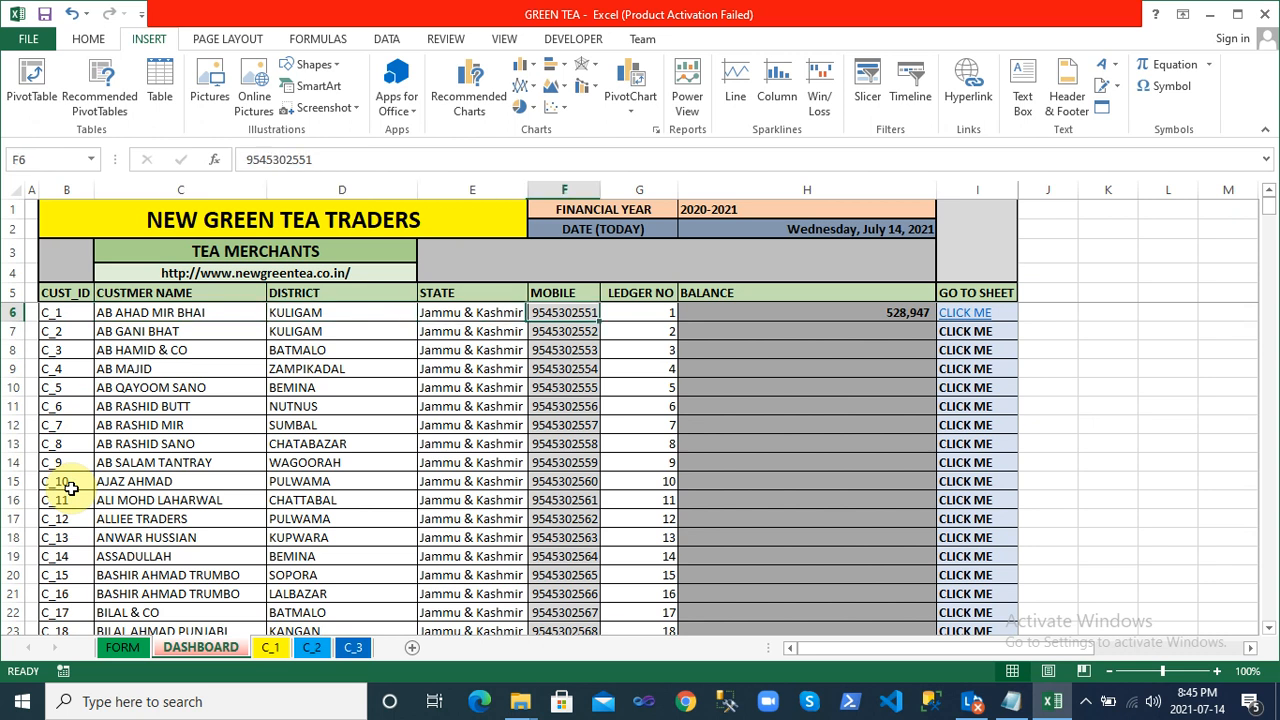
{"action": "key", "text": "Down"}
{"action": "key", "text": "Down"}
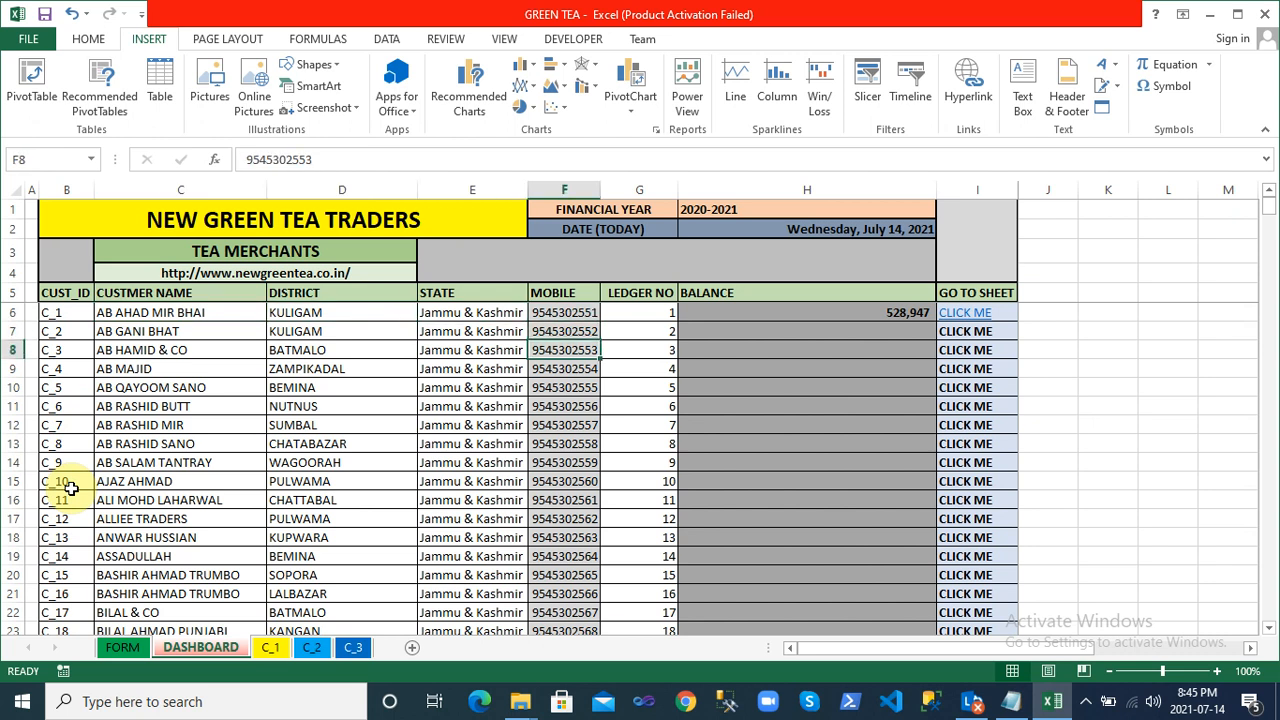
{"action": "key", "text": "Up"}
{"action": "key", "text": "Up"}
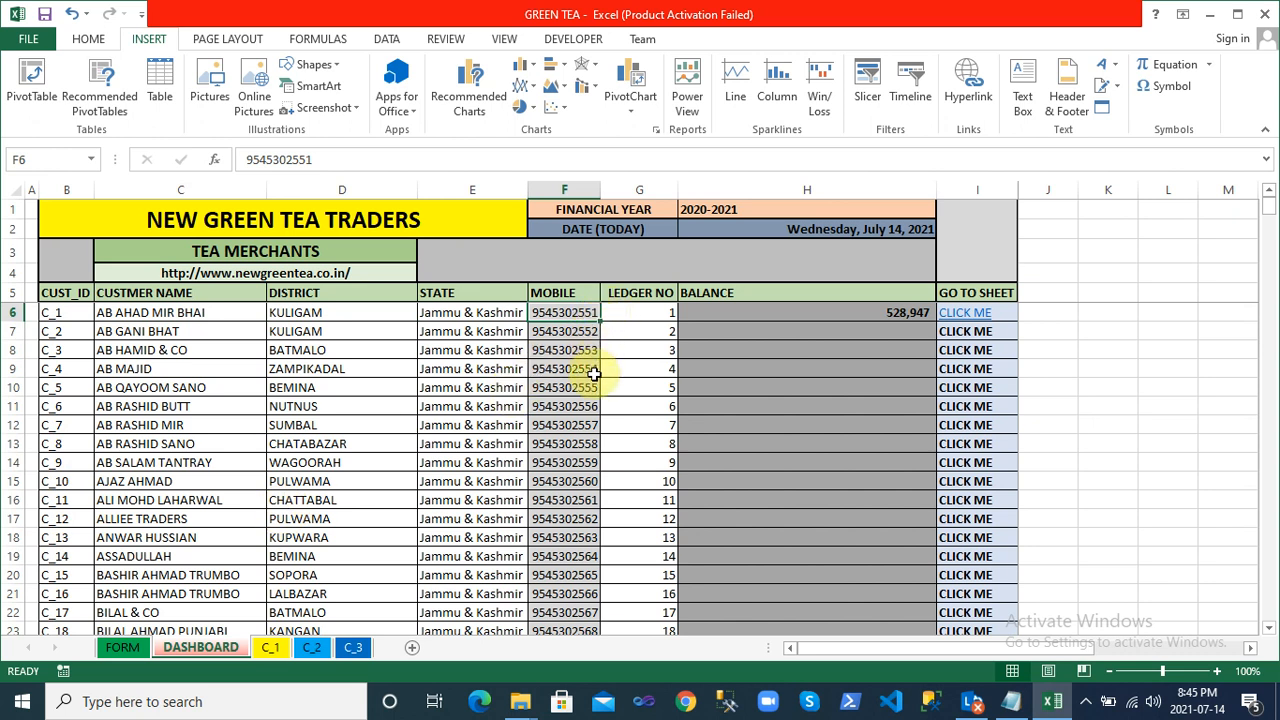
Examine the first customer IDs, plus the second customer's name, district and state cells
{"action": "left_click", "coordinate": [55, 314]}
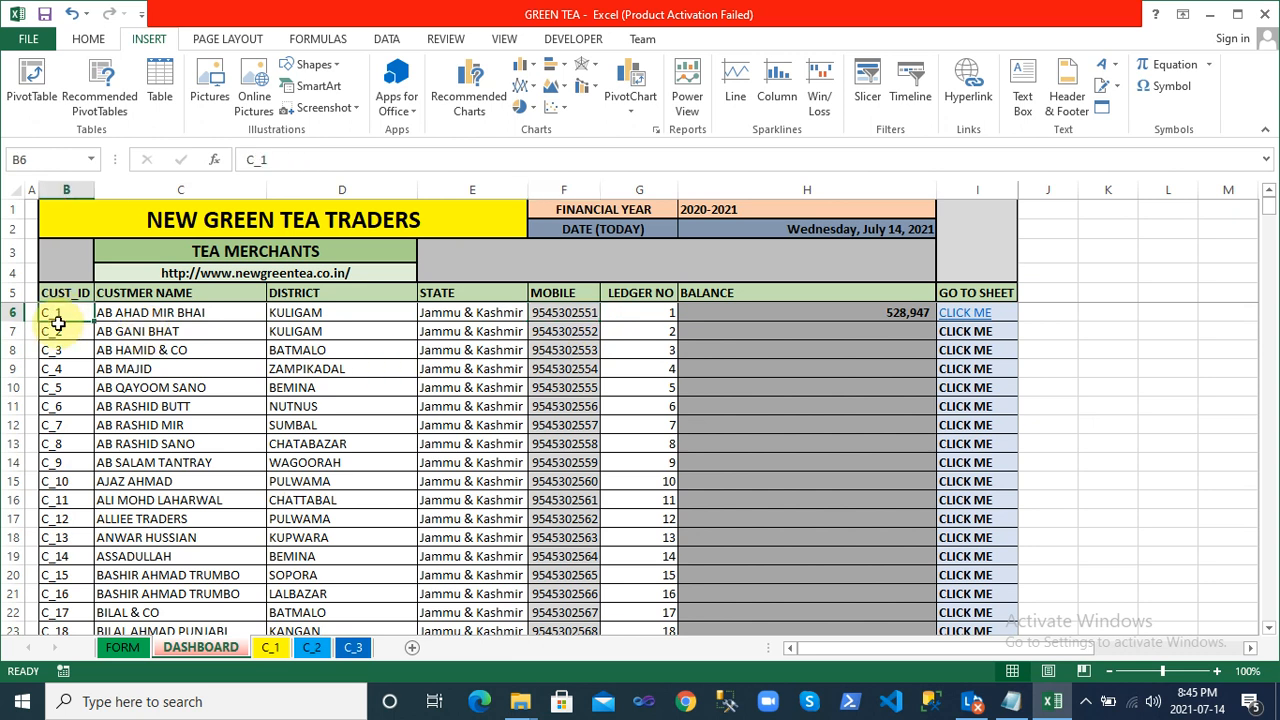
{"action": "left_click", "coordinate": [55, 339]}
{"action": "left_click", "coordinate": [57, 379]}
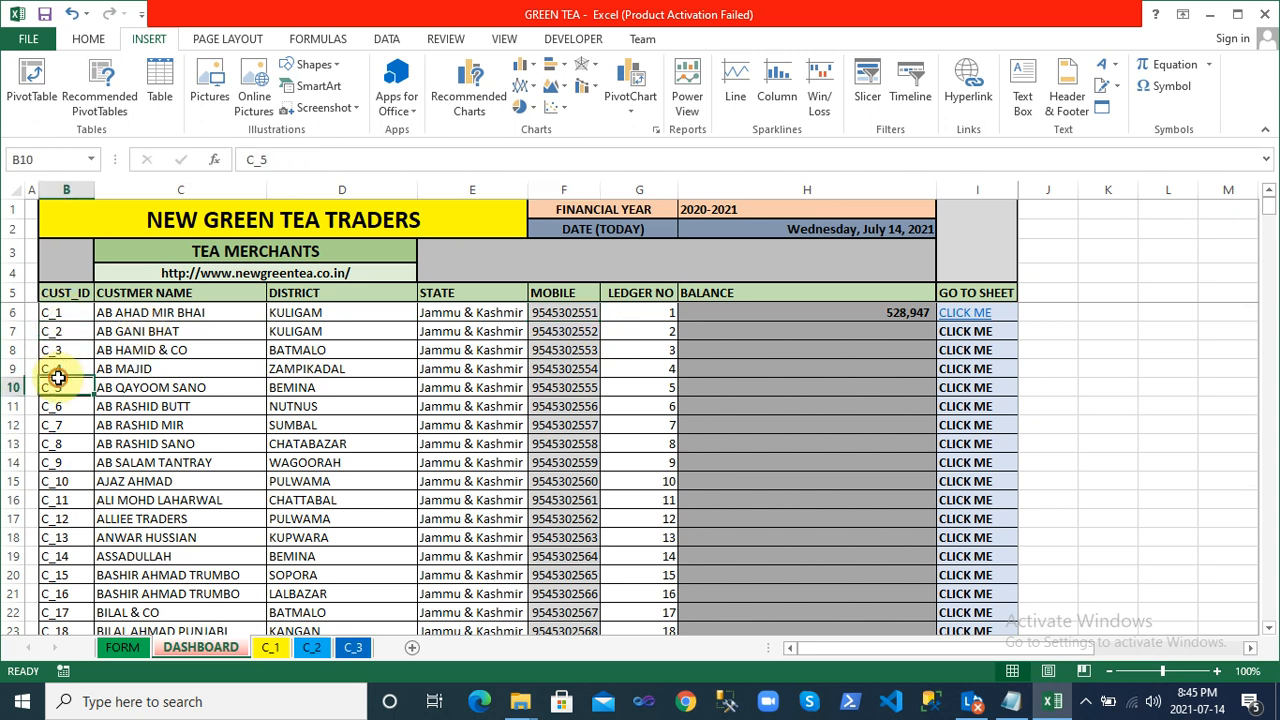
{"action": "left_click", "coordinate": [173, 333]}
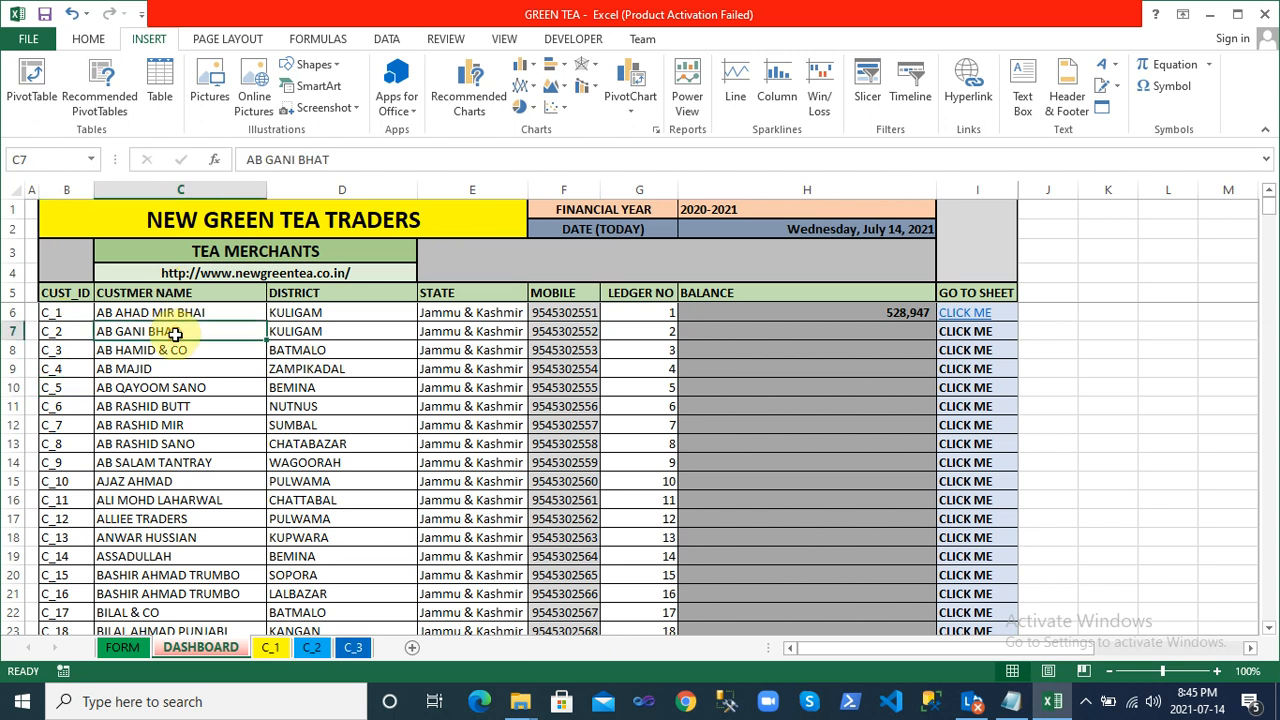
{"action": "left_click", "coordinate": [307, 337]}
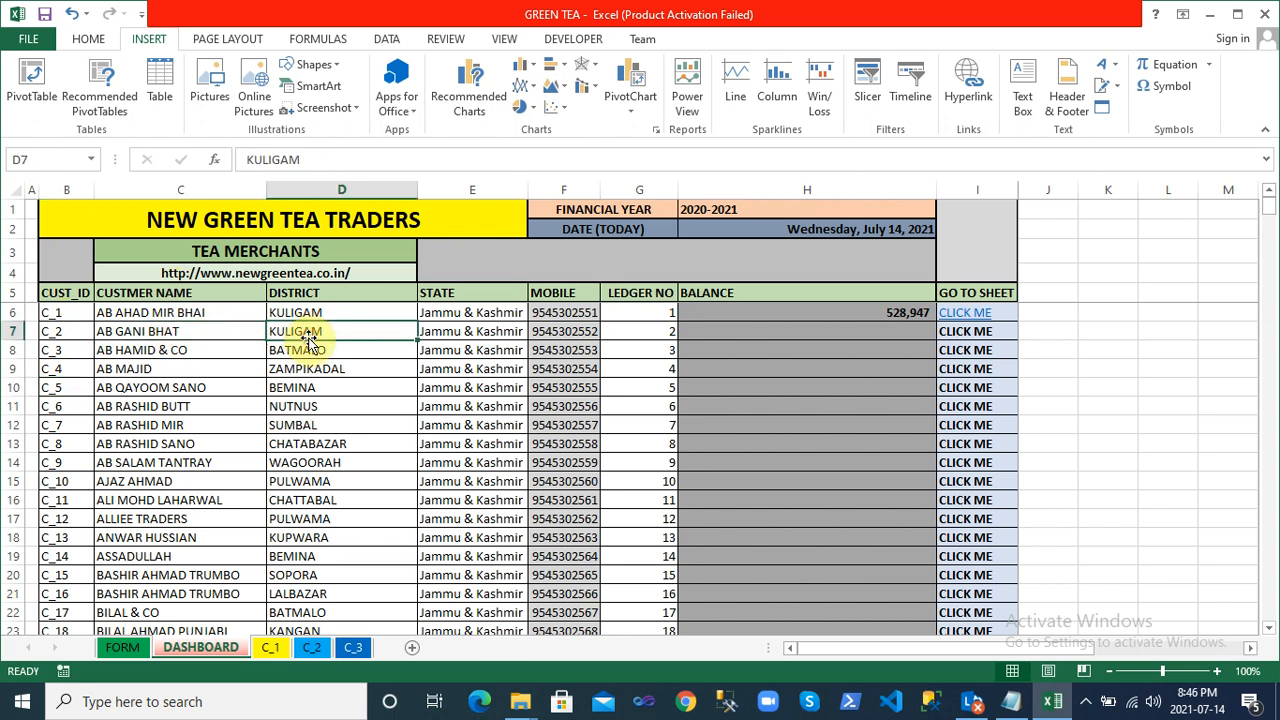
{"action": "left_click", "coordinate": [432, 340]}
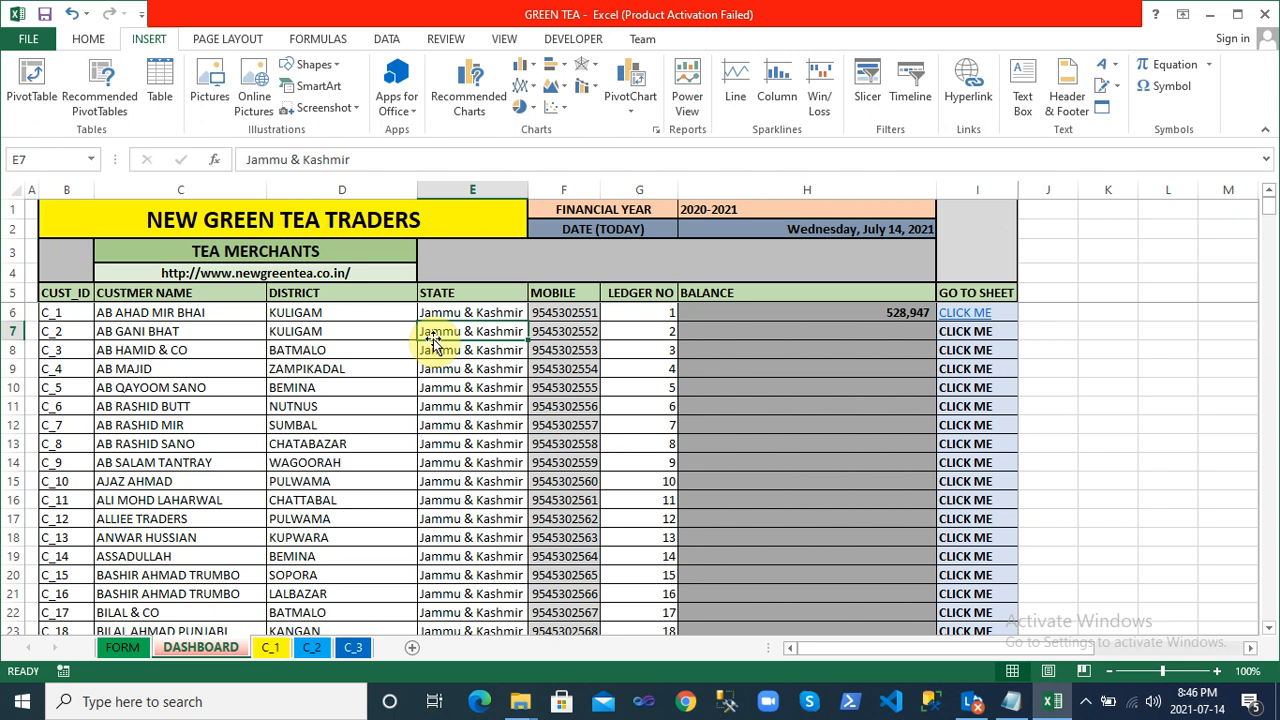
Try to change the first customer's CUST_ID in B6 to the ID already used in row 16
{"action": "left_click", "coordinate": [72, 316]}
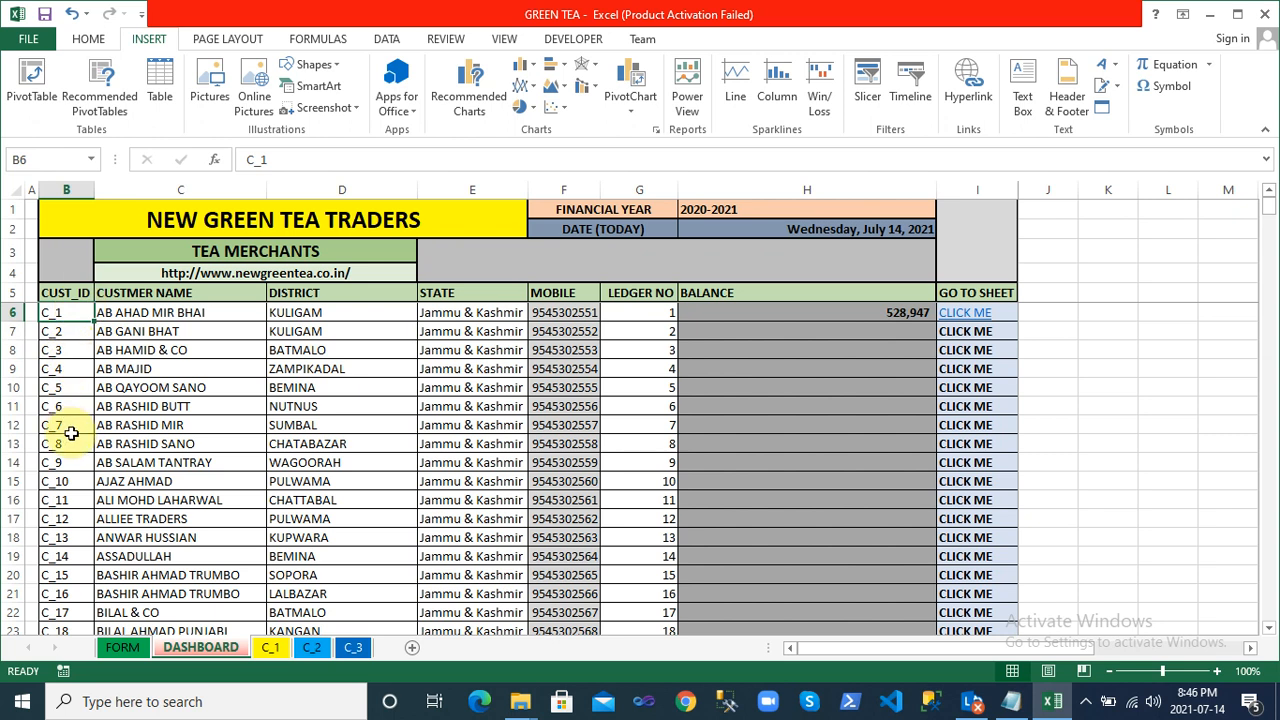
{"action": "left_click", "coordinate": [58, 502]}
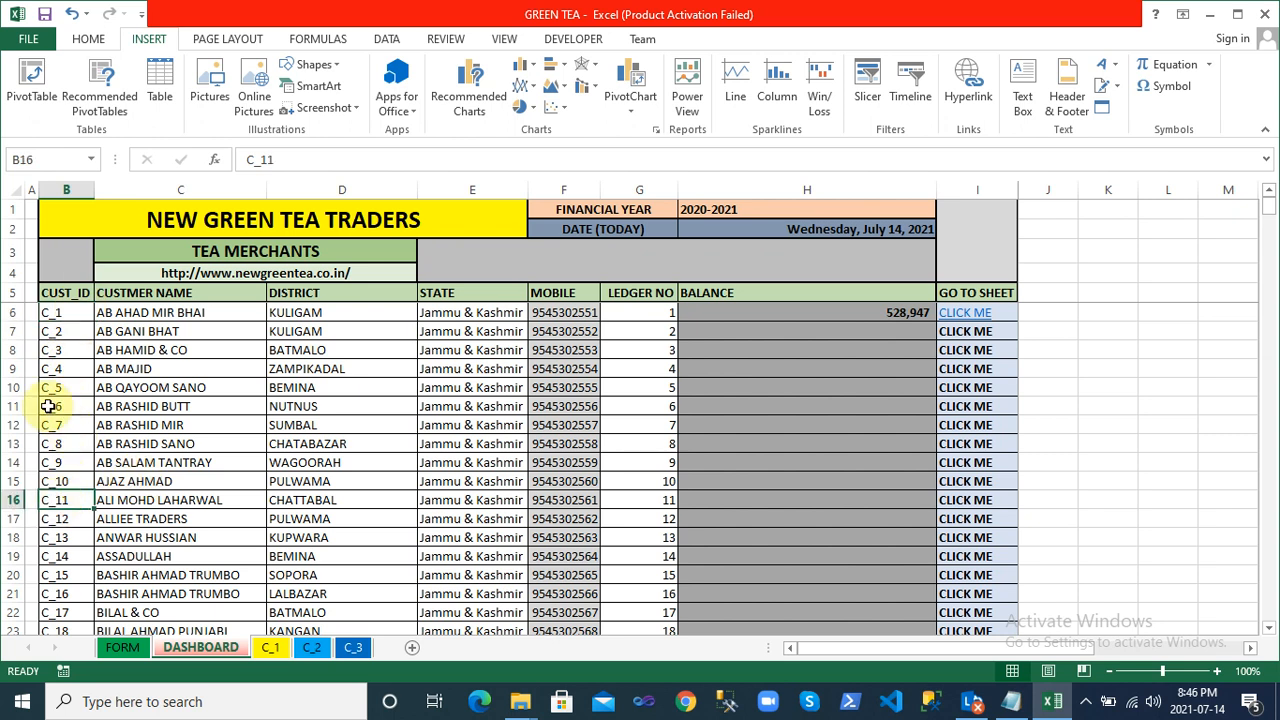
{"action": "left_click", "coordinate": [79, 313]}
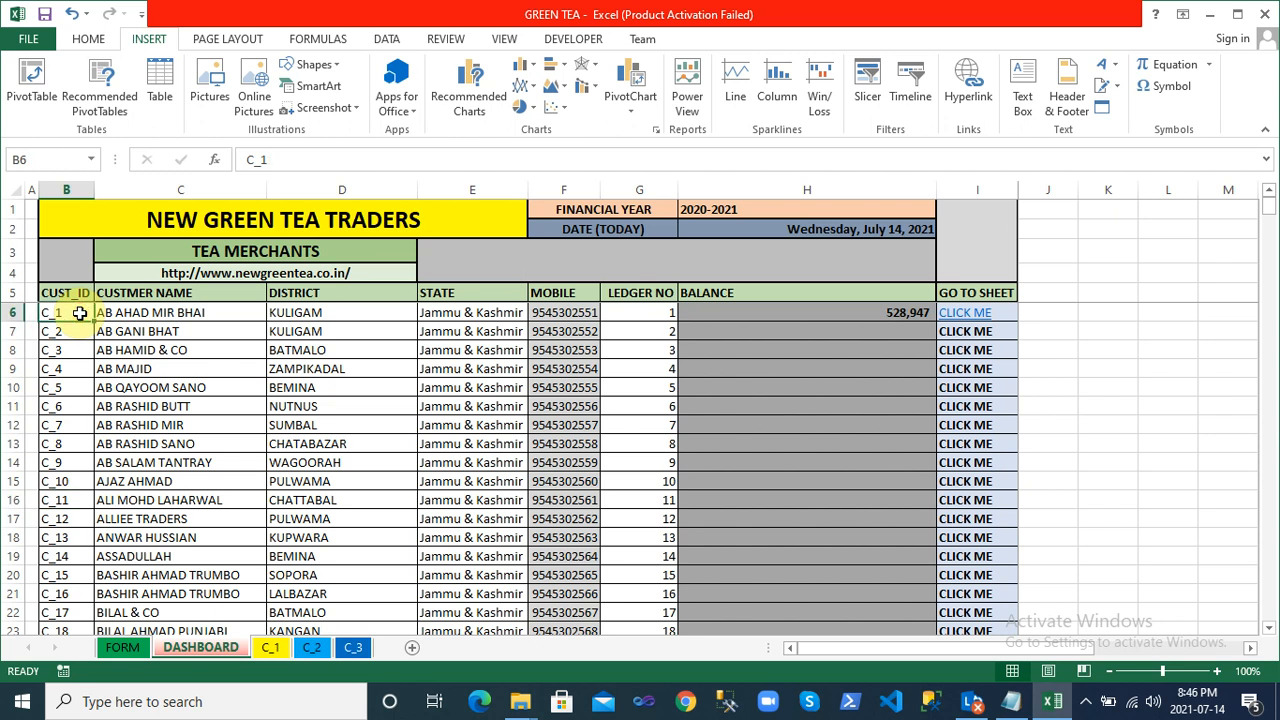
{"action": "left_click", "coordinate": [331, 158]}
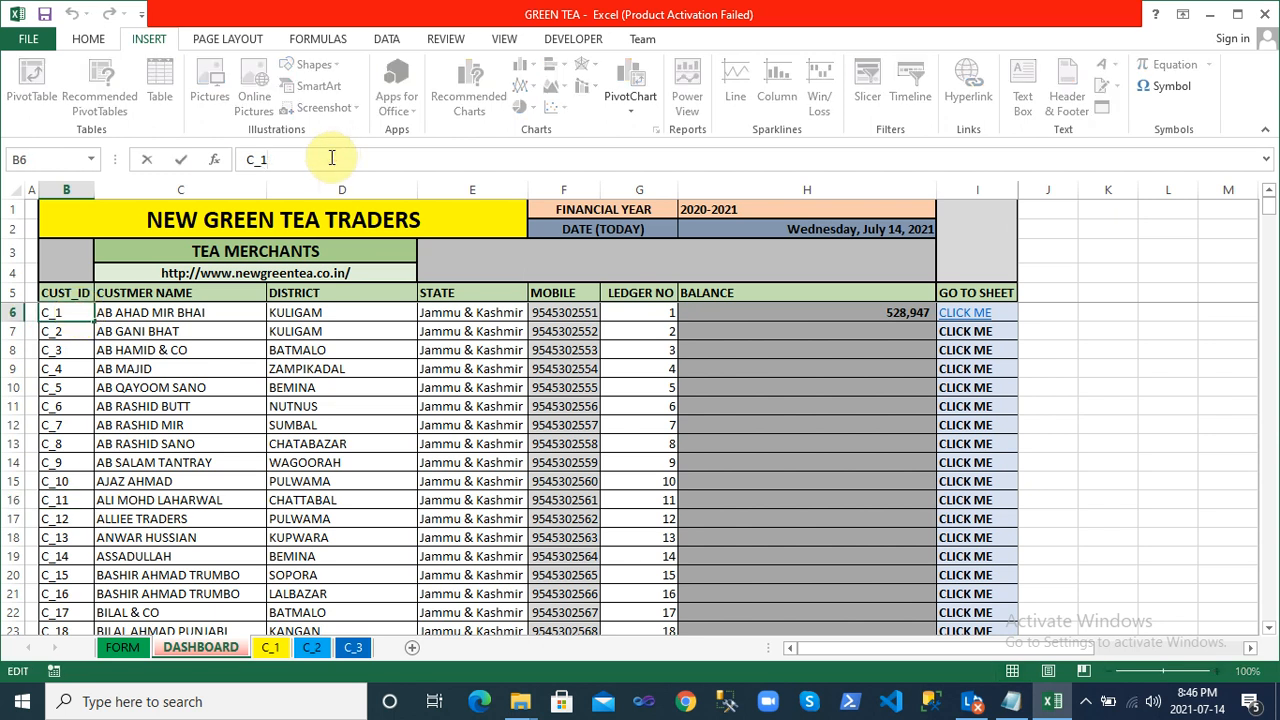
{"action": "type", "text": "1"}
{"action": "key", "text": "Return"}
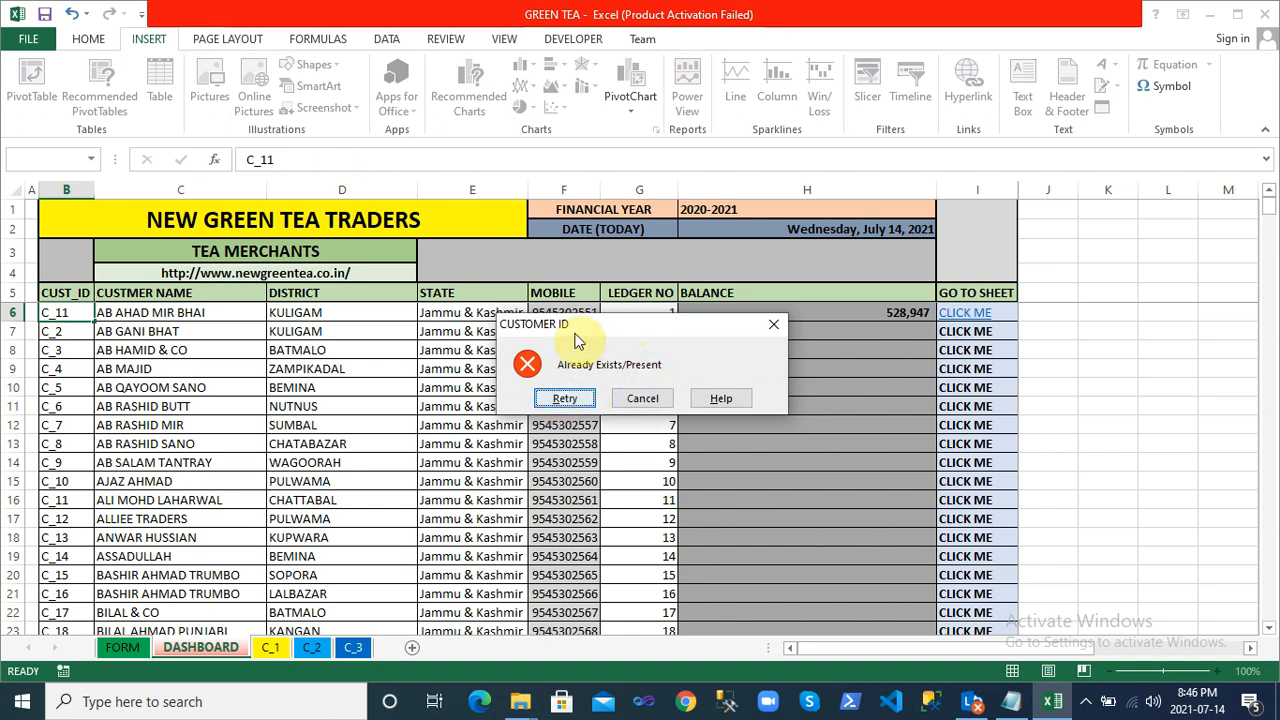
{"action": "left_click", "coordinate": [565, 400]}
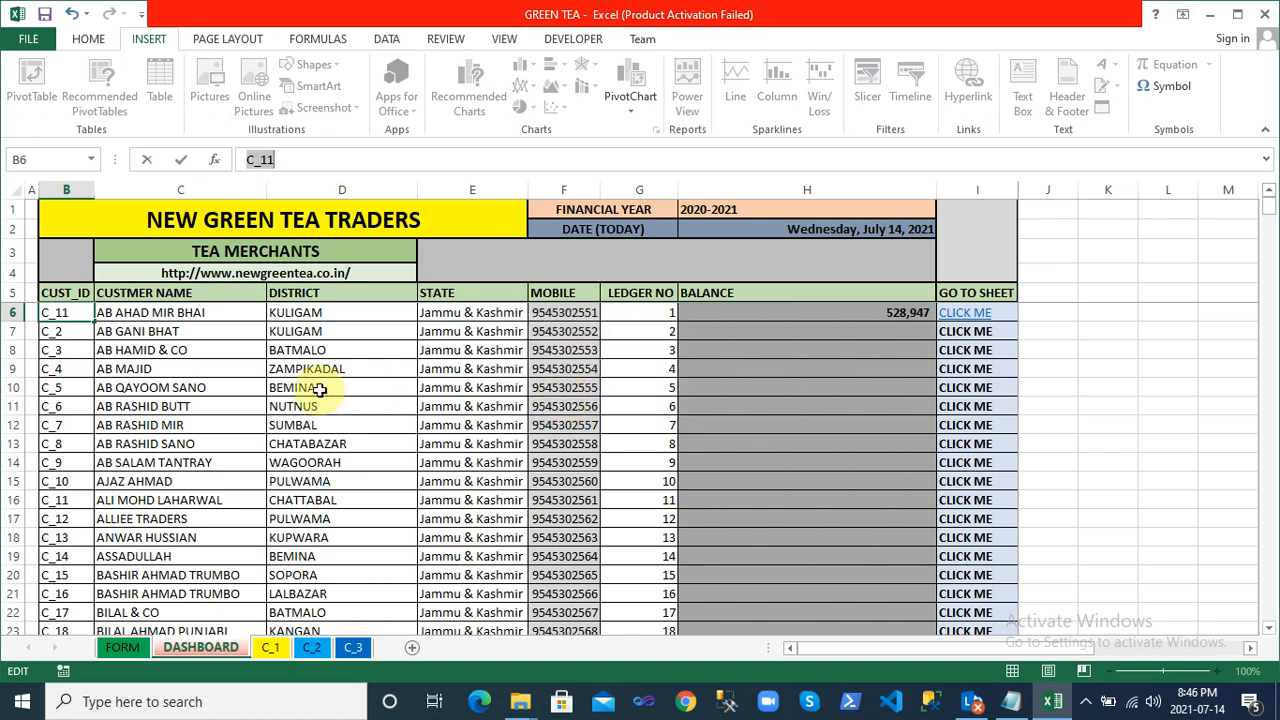
Try to set the CUST_ID in B6 to the ID already used in row 405, and cancel the entry
{"action": "left_click", "coordinate": [72, 314]}
{"action": "key", "text": "BackSpace"}
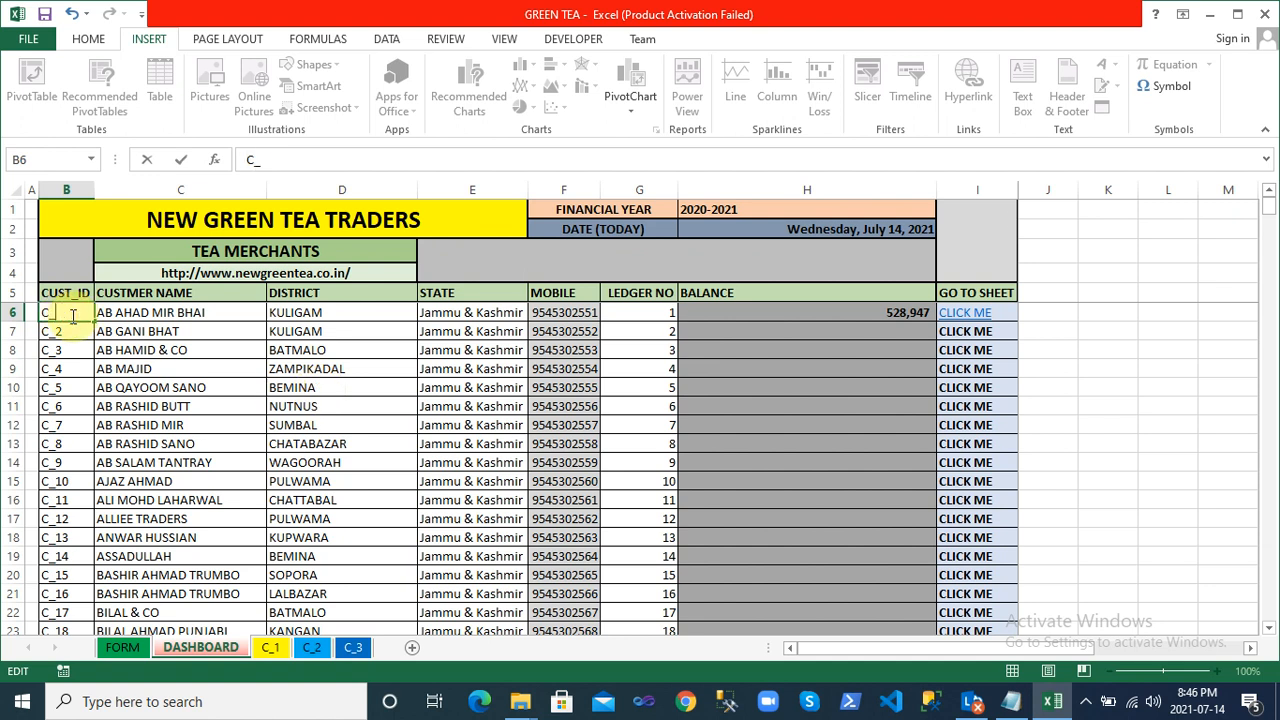
{"action": "type", "text": "400"}
{"action": "key", "text": "Return"}
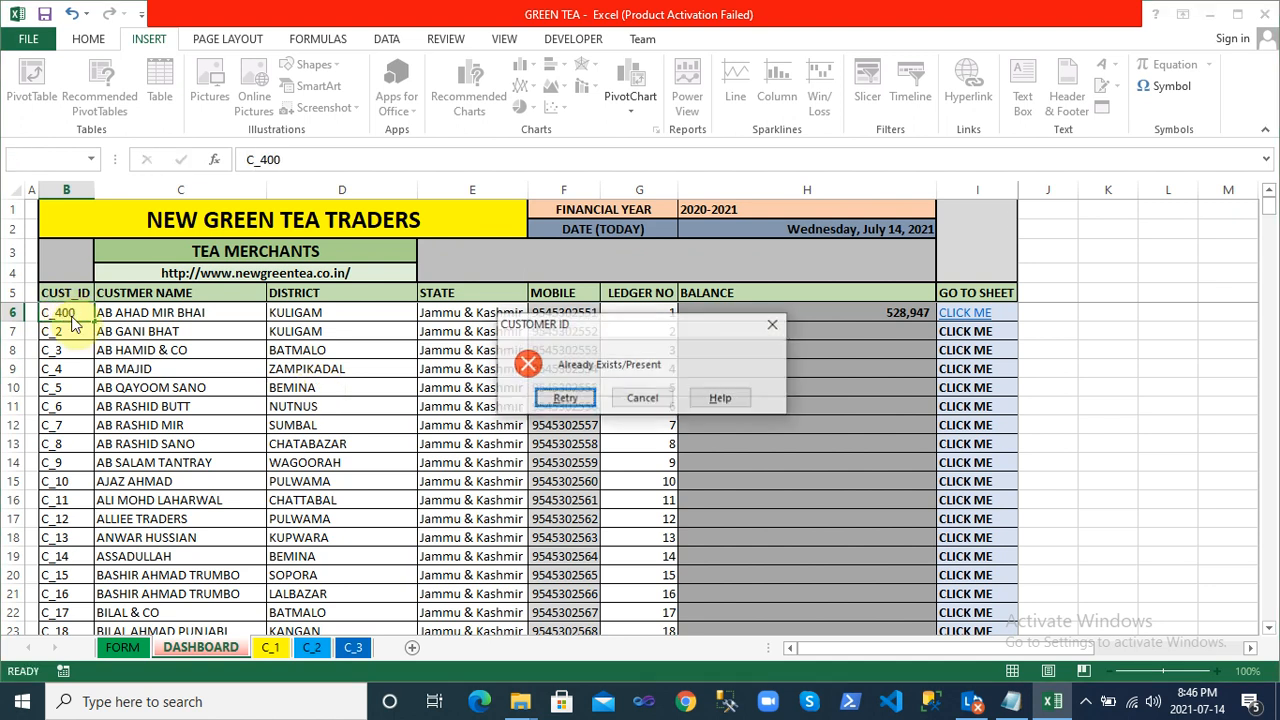
{"action": "key", "text": "Escape"}
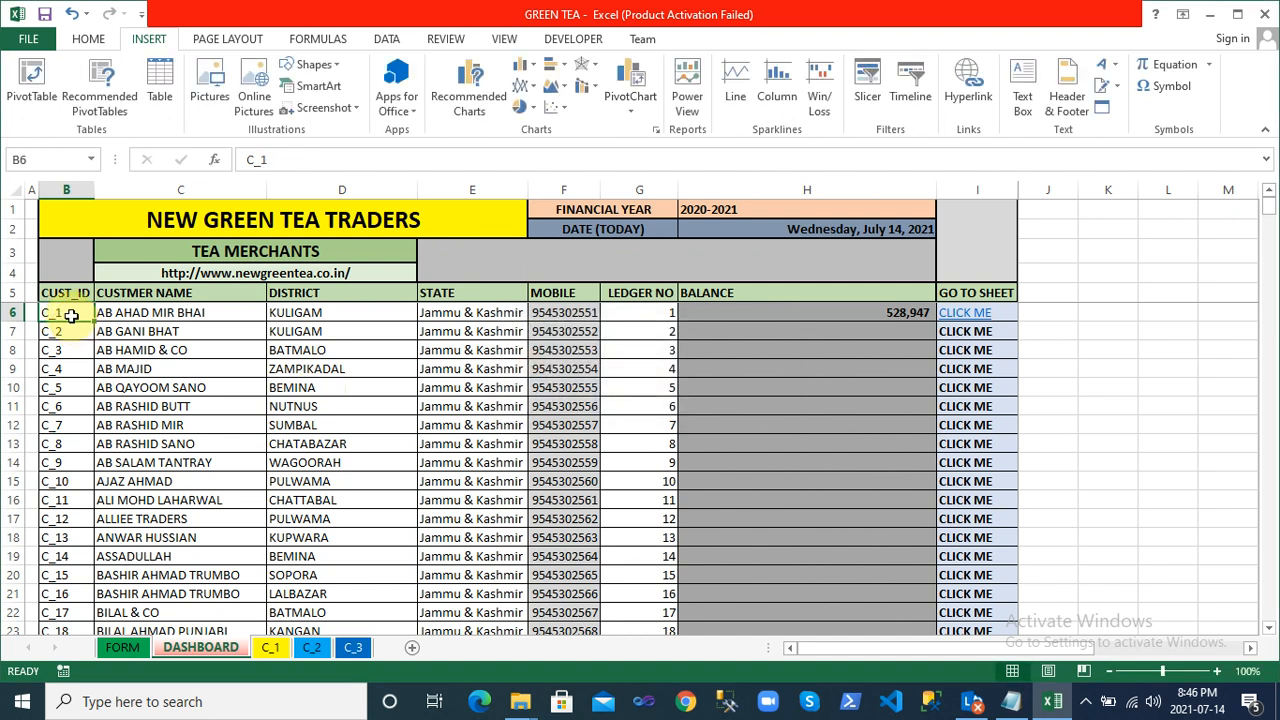
Check the last ID at the end of the CUST_ID column and return to the first customer's ID
{"action": "key", "text": "ctrl+Down"}
{"action": "key", "text": "Down"}
{"action": "key", "text": "Up"}
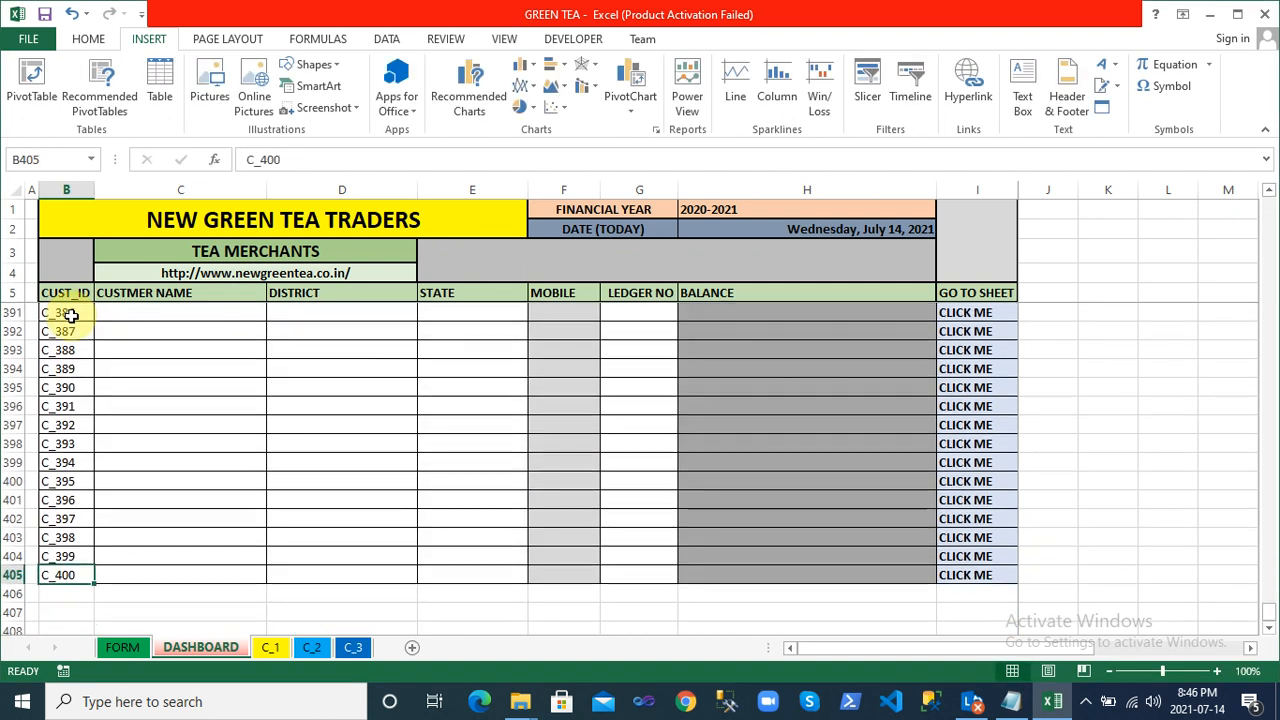
{"action": "key", "text": "ctrl+Up"}
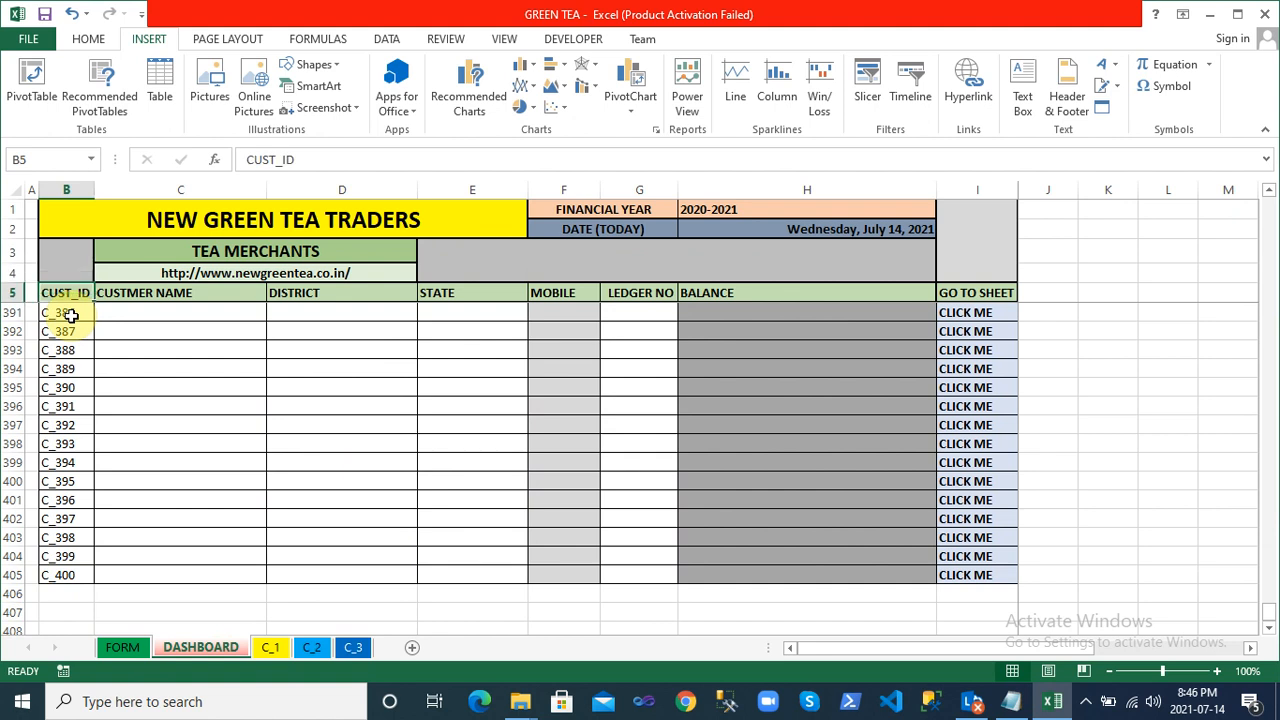
{"action": "key", "text": "Down"}
{"action": "key", "text": "Down"}
{"action": "left_click", "coordinate": [72, 316]}
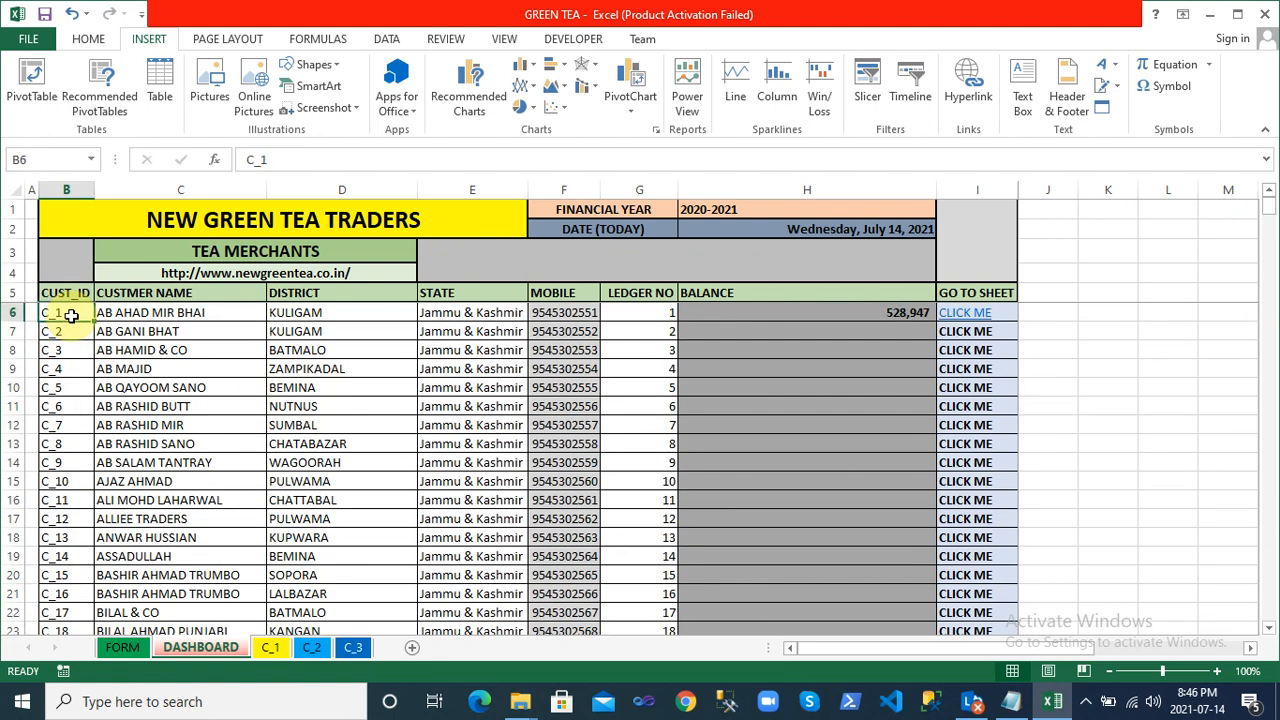
Set the first customer's CUST_ID in B6 to an unused ID, one number above the last ID in the list
{"action": "left_click", "coordinate": [342, 154]}
{"action": "key", "text": "BackSpace"}
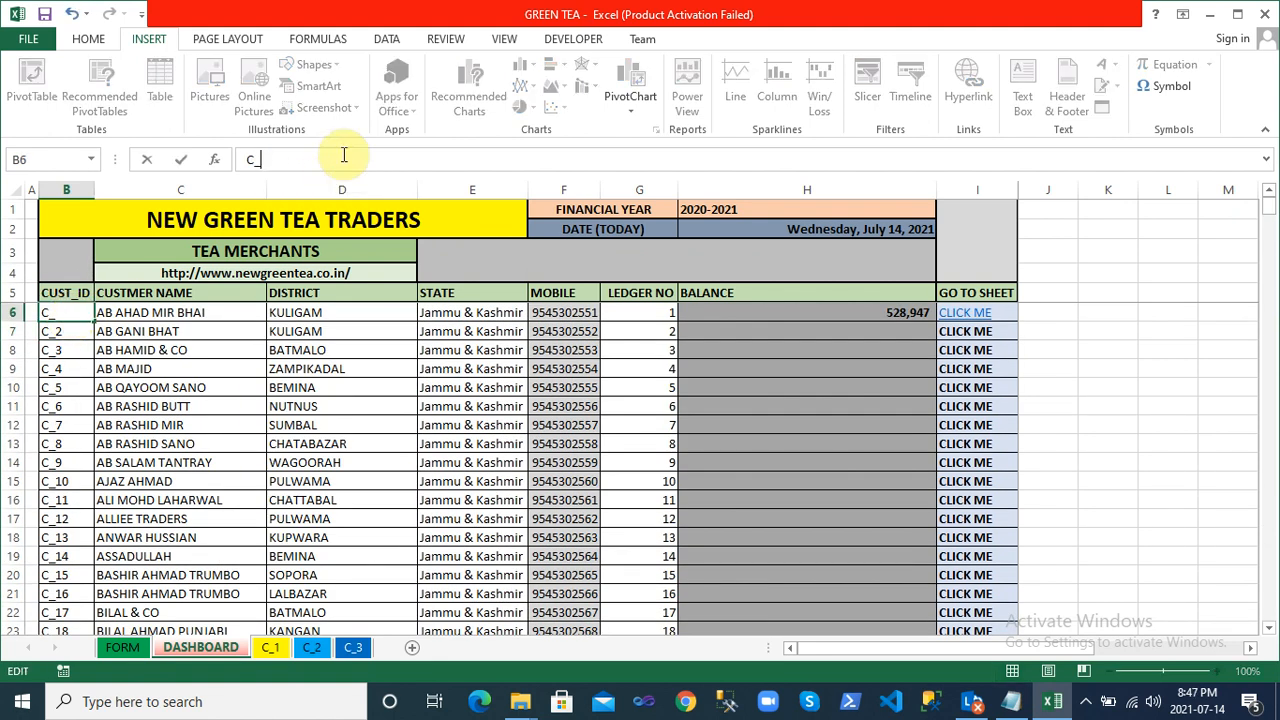
{"action": "type", "text": "401"}
{"action": "key", "text": "Return"}
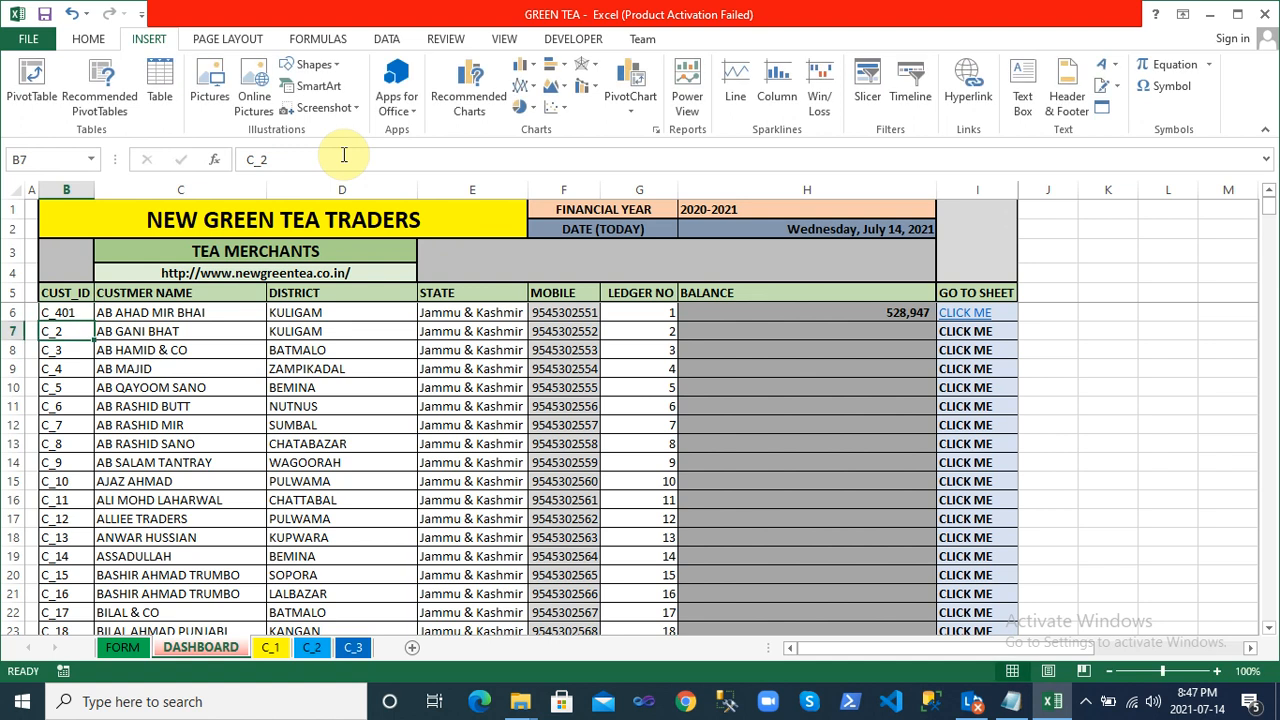
{"action": "key", "text": "Up"}
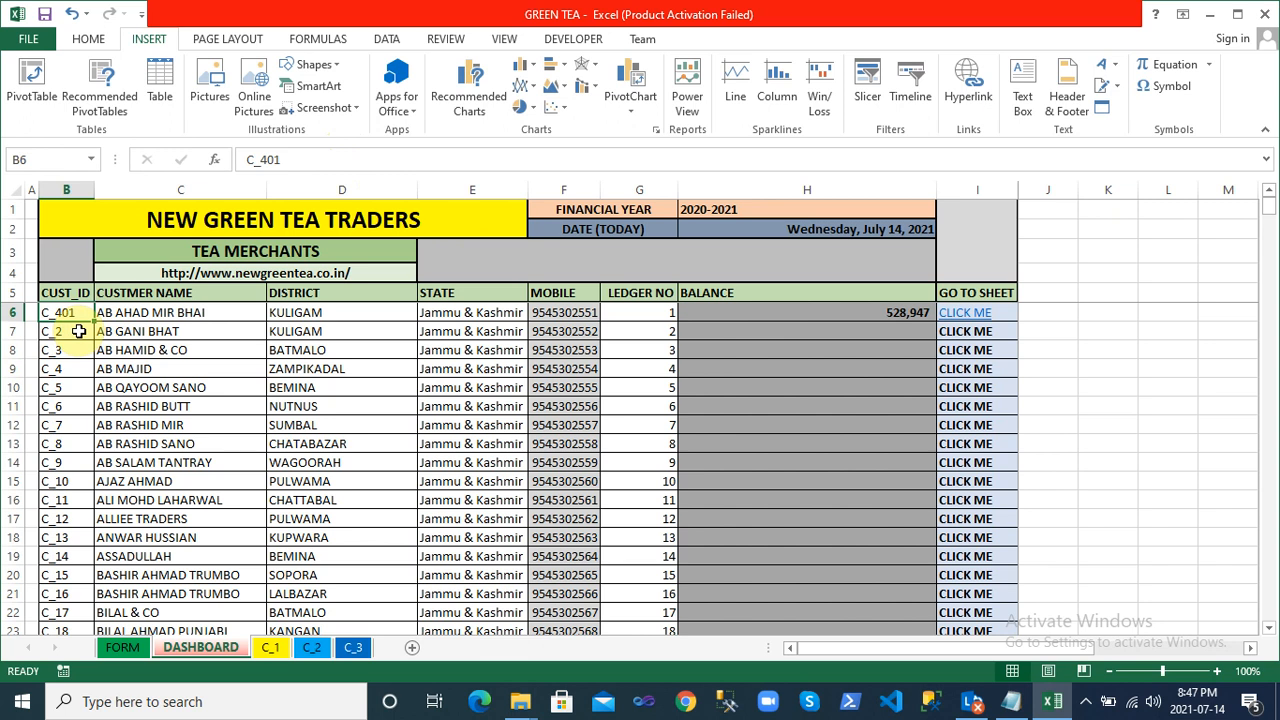
Examine the end of the CUST_ID list again and return to the first customer's ID in B6
{"action": "key", "text": "Down"}
{"action": "key", "text": "Down"}
{"action": "key", "text": "ctrl+Down"}
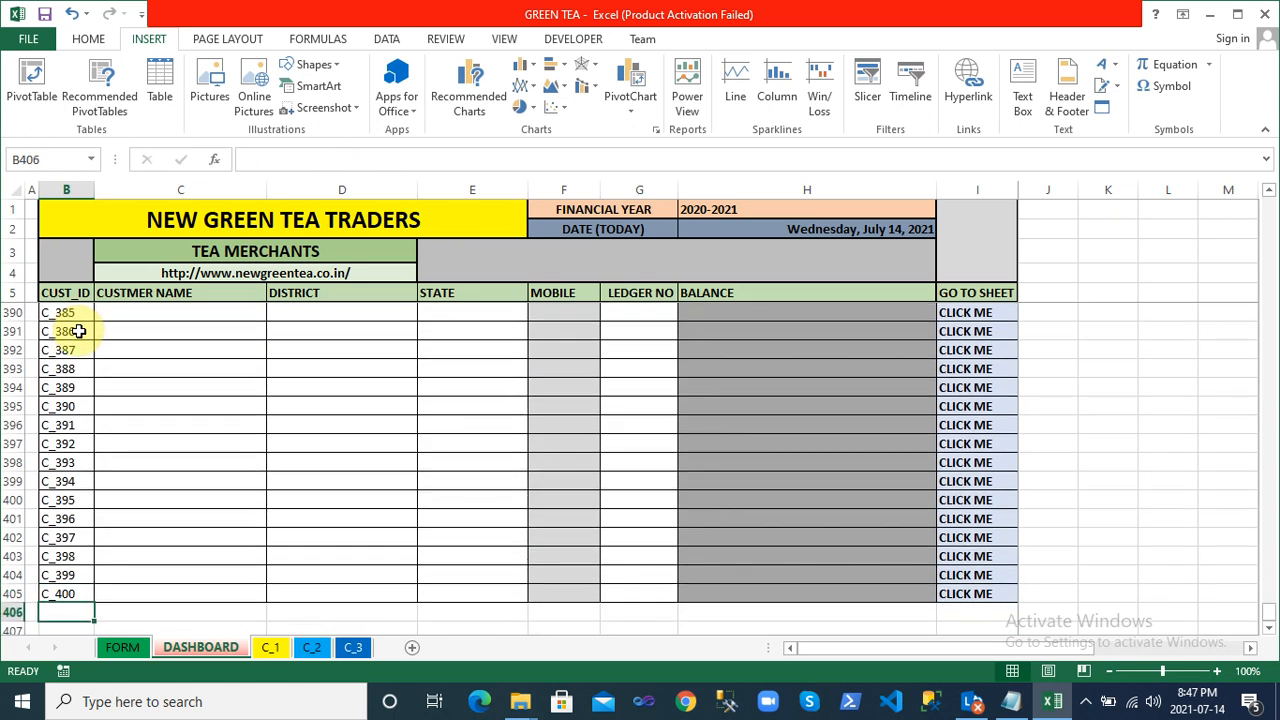
{"action": "key", "text": "ctrl+Up"}
{"action": "key", "text": "Down"}
{"action": "key", "text": "Down"}
{"action": "key", "text": "Down"}
{"action": "key", "text": "Up"}
{"action": "key", "text": "Up"}
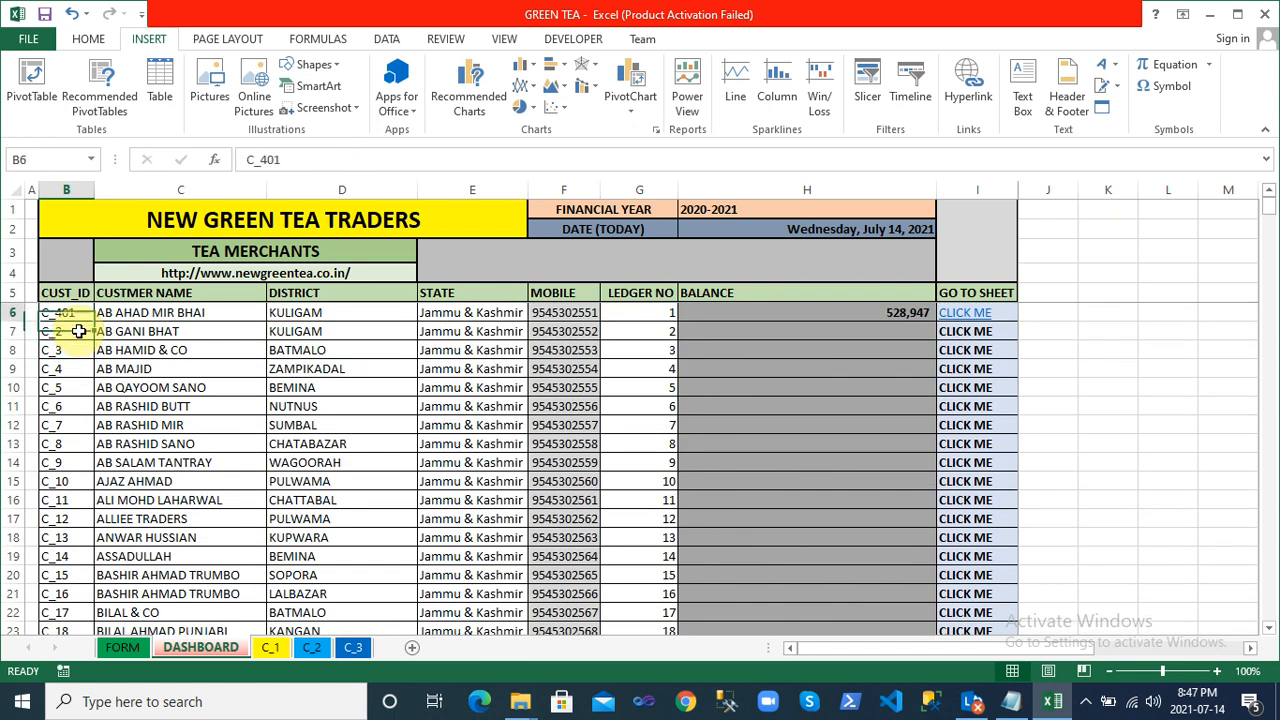
Try to lower the number in the first customer's CUST_ID by one, duplicating the last ID in the list
{"action": "left_click", "coordinate": [339, 157]}
{"action": "key", "text": "BackSpace"}
{"action": "type", "text": "0"}
{"action": "key", "text": "Return"}
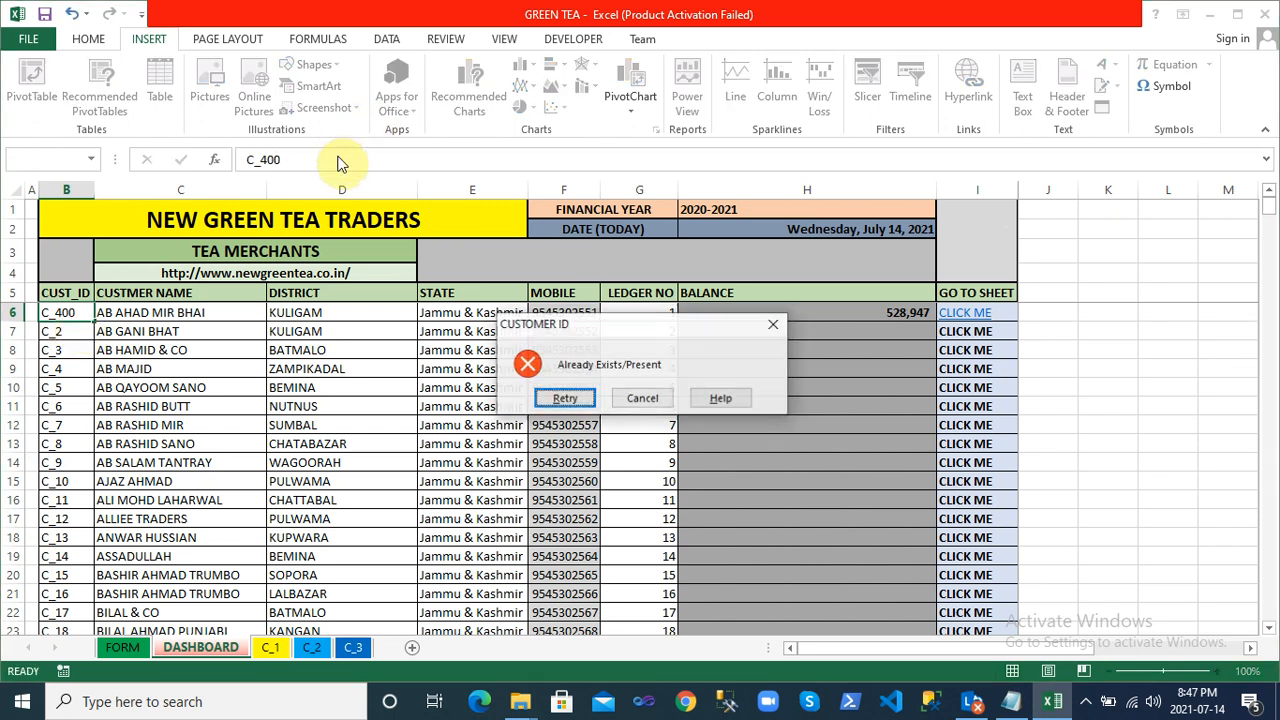
{"action": "left_click", "coordinate": [565, 400]}
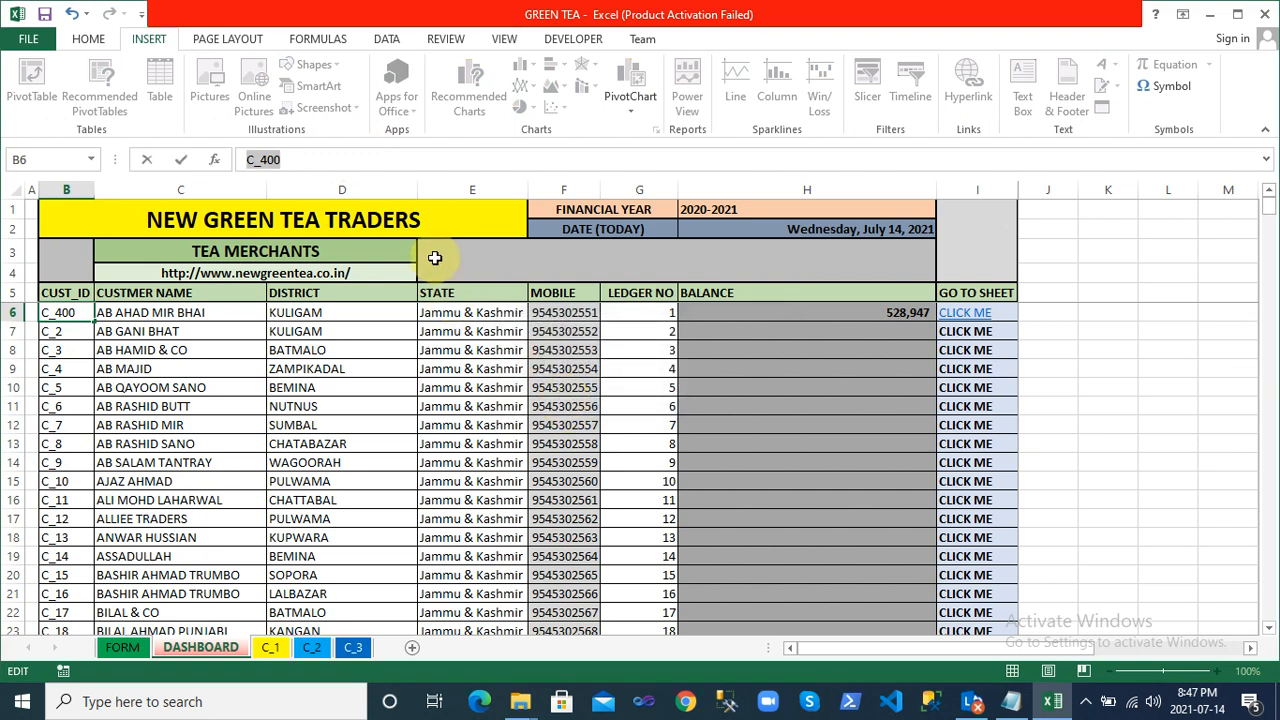
Restore the original CUST_ID of the first customer in B6, the one preceding the ID in row 7
{"action": "left_click", "coordinate": [325, 160]}
{"action": "key", "text": "BackSpace"}
{"action": "key", "text": "BackSpace"}
{"action": "key", "text": "BackSpace"}
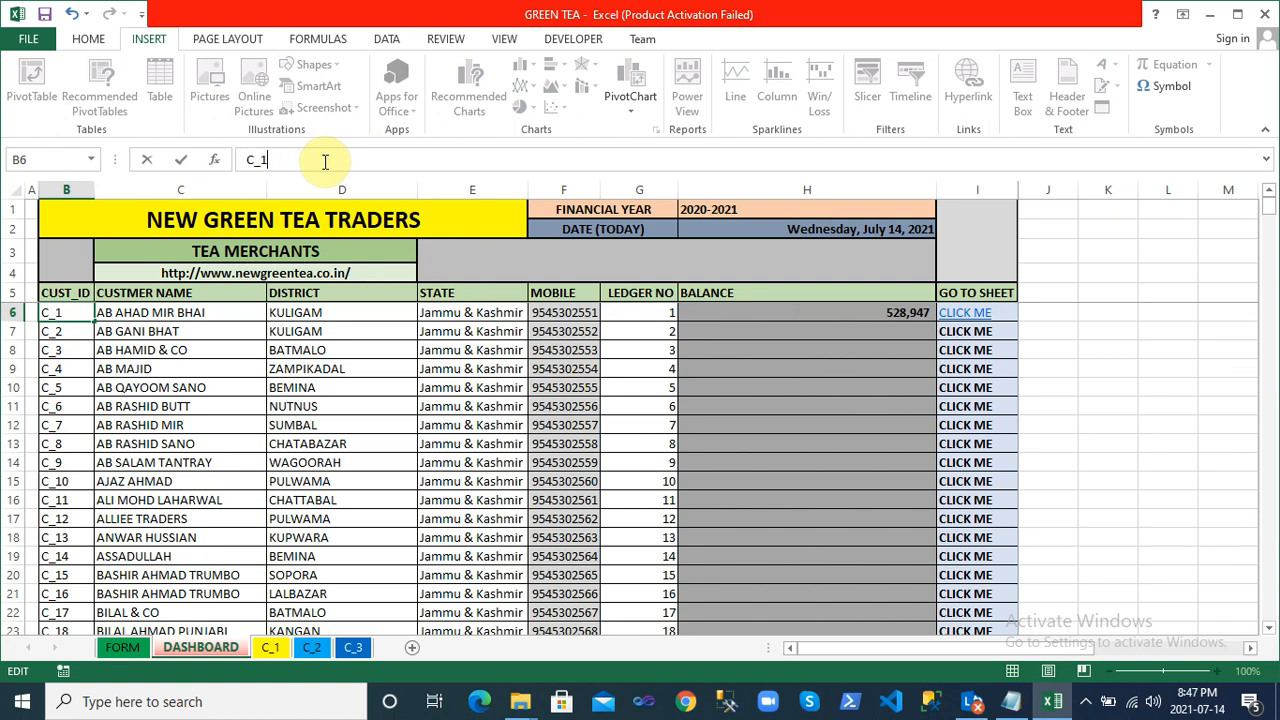
{"action": "type", "text": "1"}
{"action": "key", "text": "Return"}
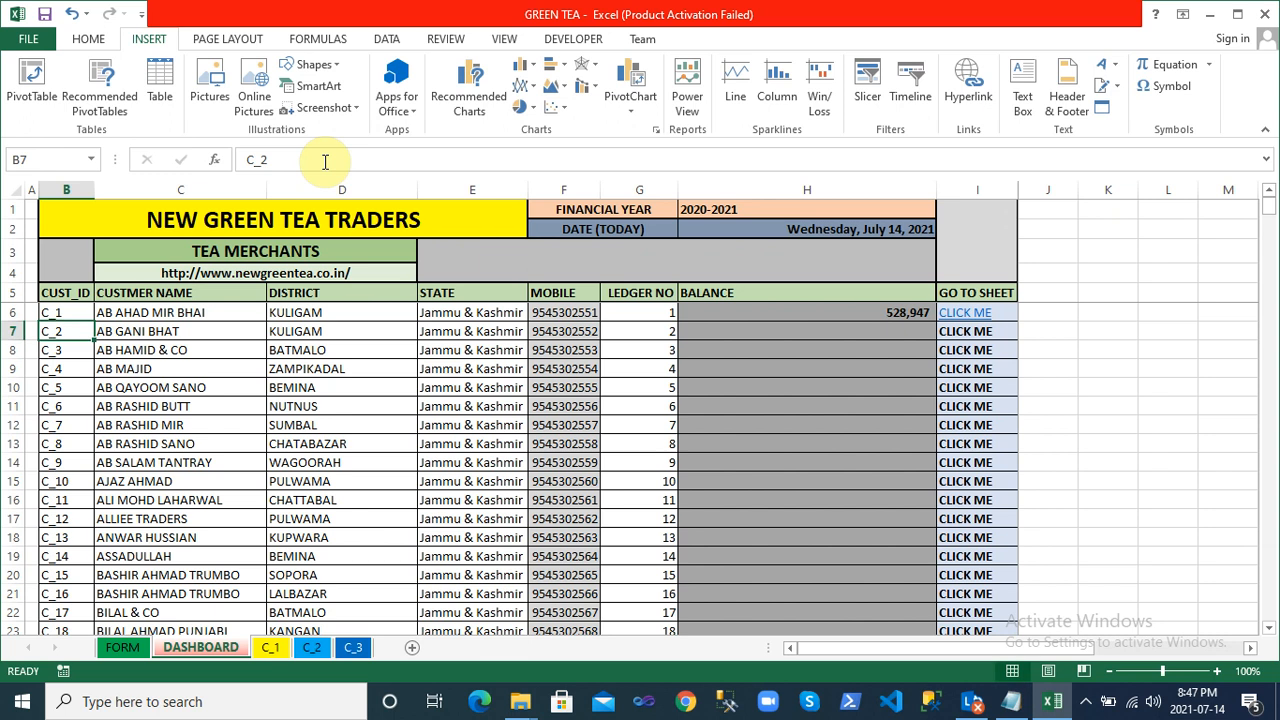
Examine the custom data validation formula applied to the whole CUST_ID column, and close the settings without changes
{"action": "left_click", "coordinate": [84, 190]}
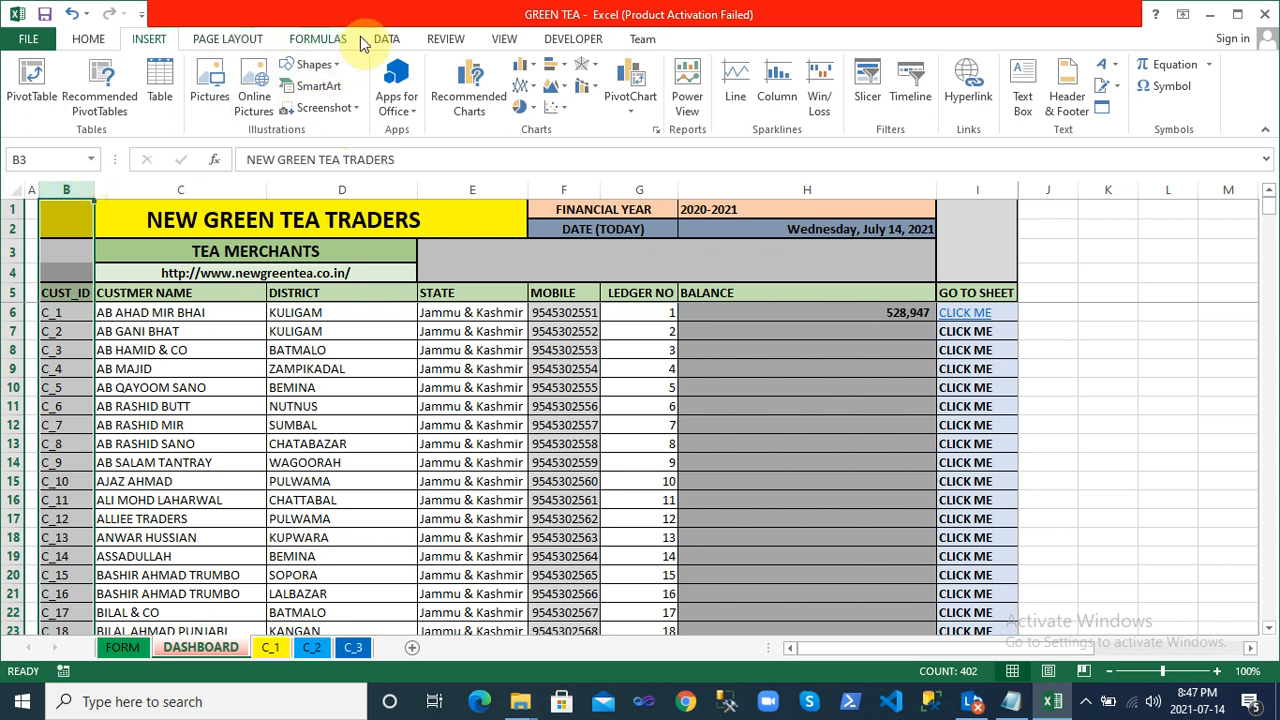
{"action": "left_click", "coordinate": [387, 40]}
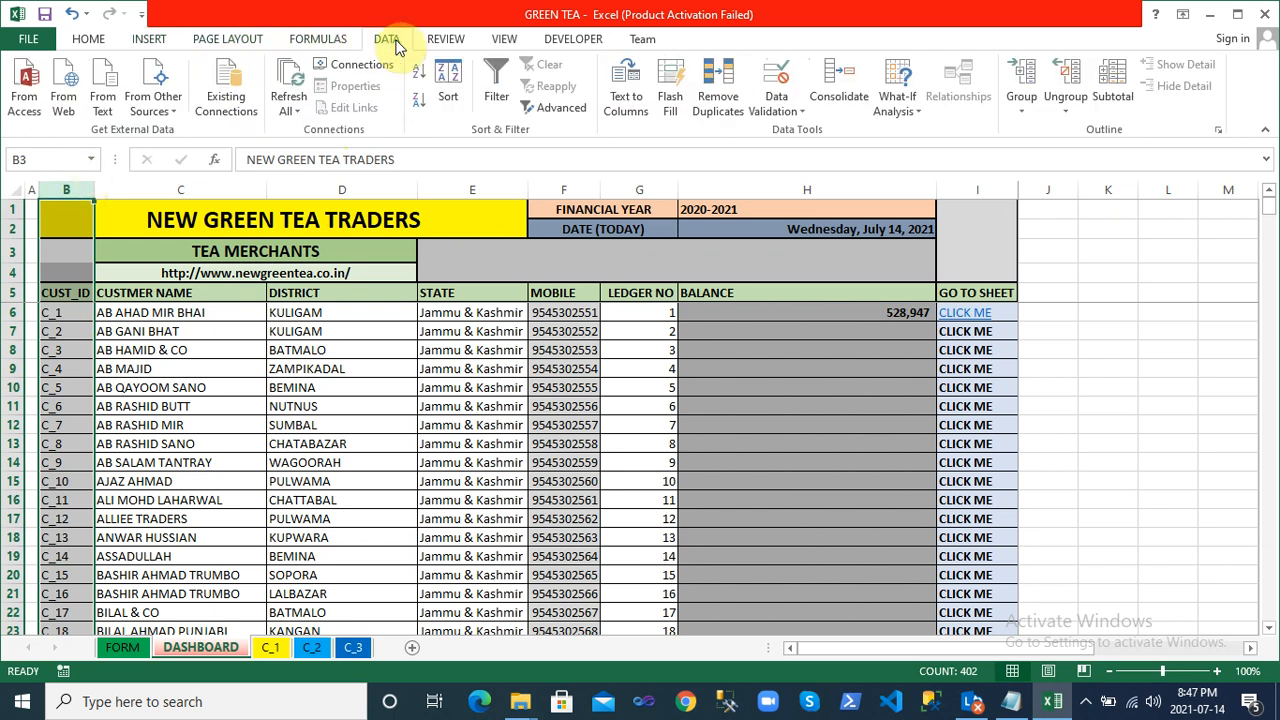
{"action": "left_click", "coordinate": [794, 114]}
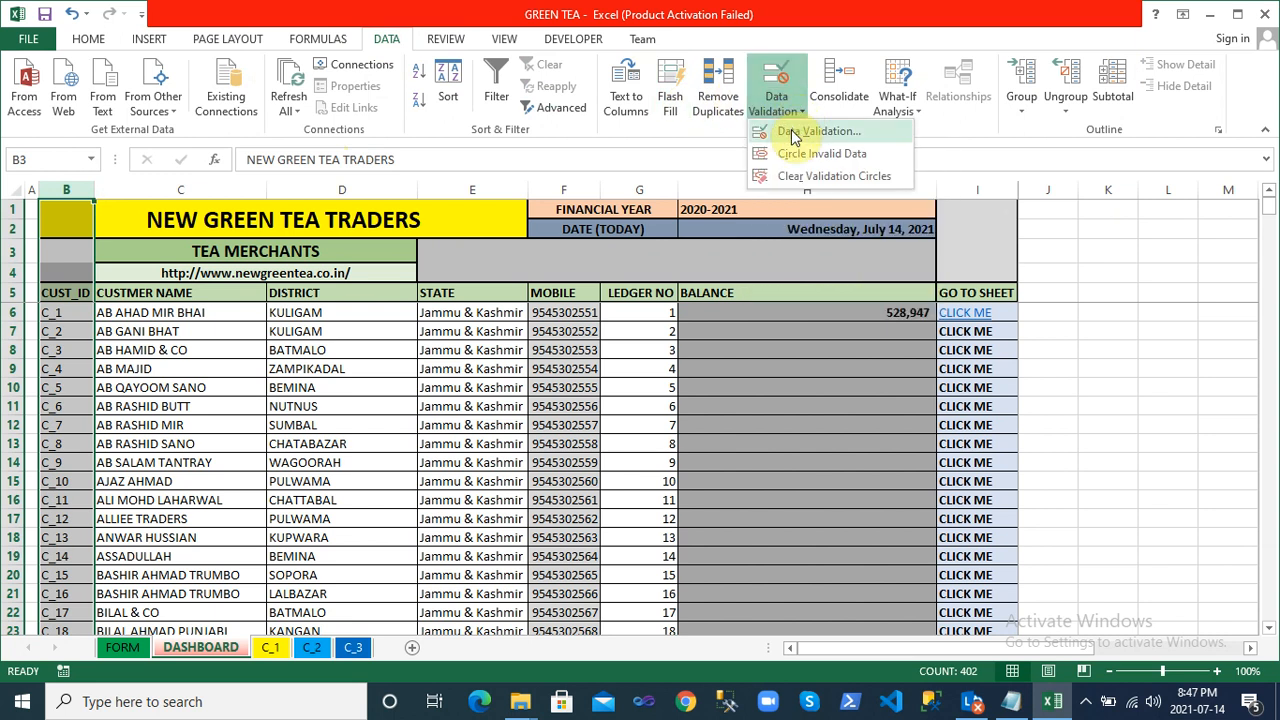
{"action": "left_click", "coordinate": [791, 132]}
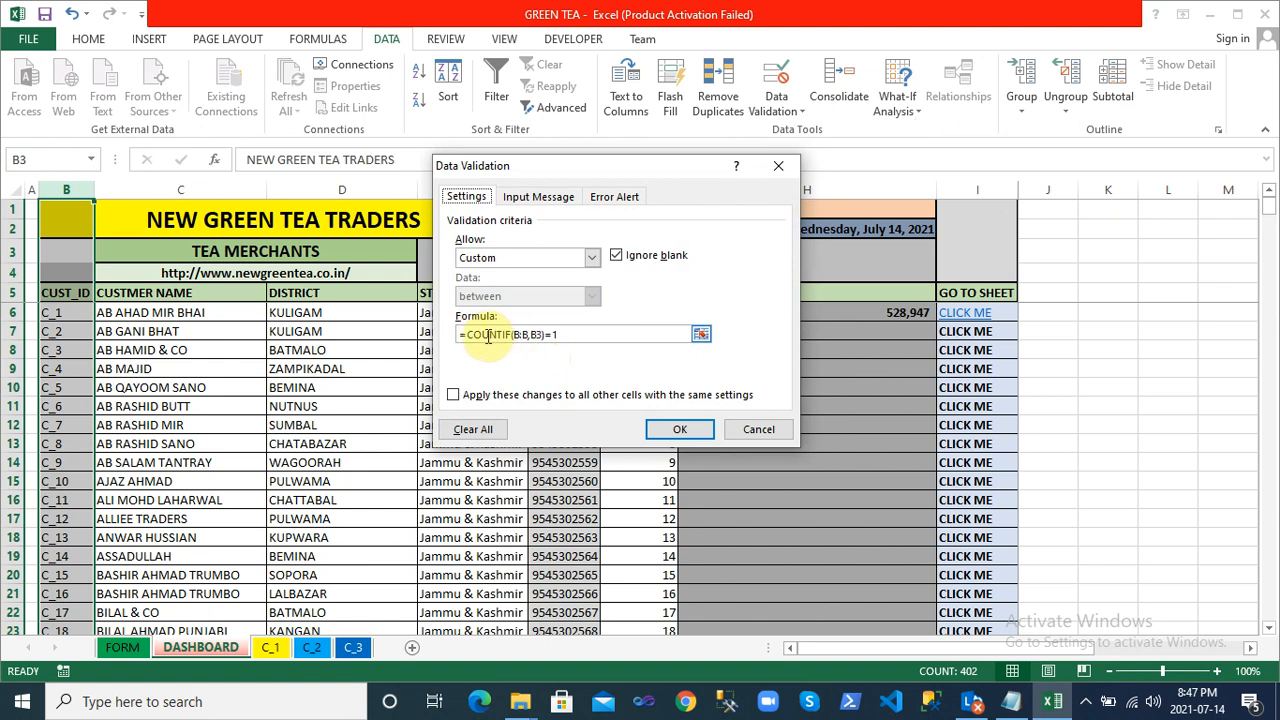
{"action": "left_click", "coordinate": [476, 338]}
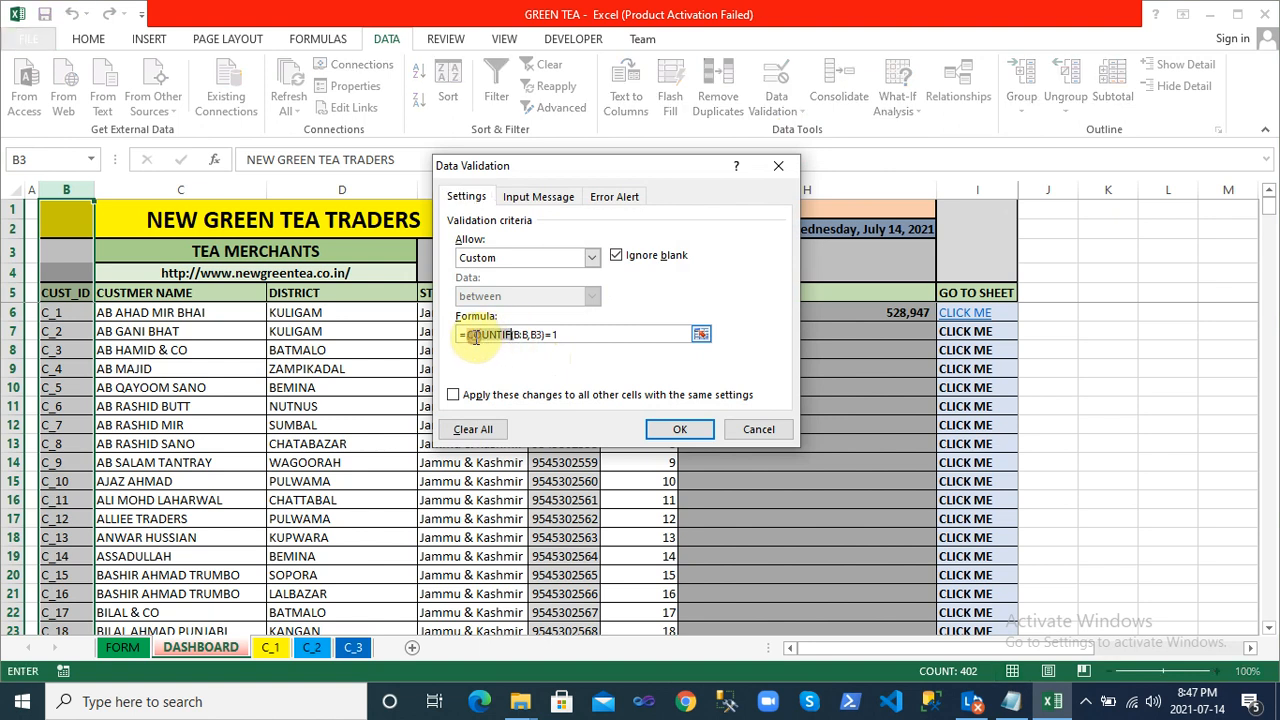
{"action": "left_click", "coordinate": [561, 336]}
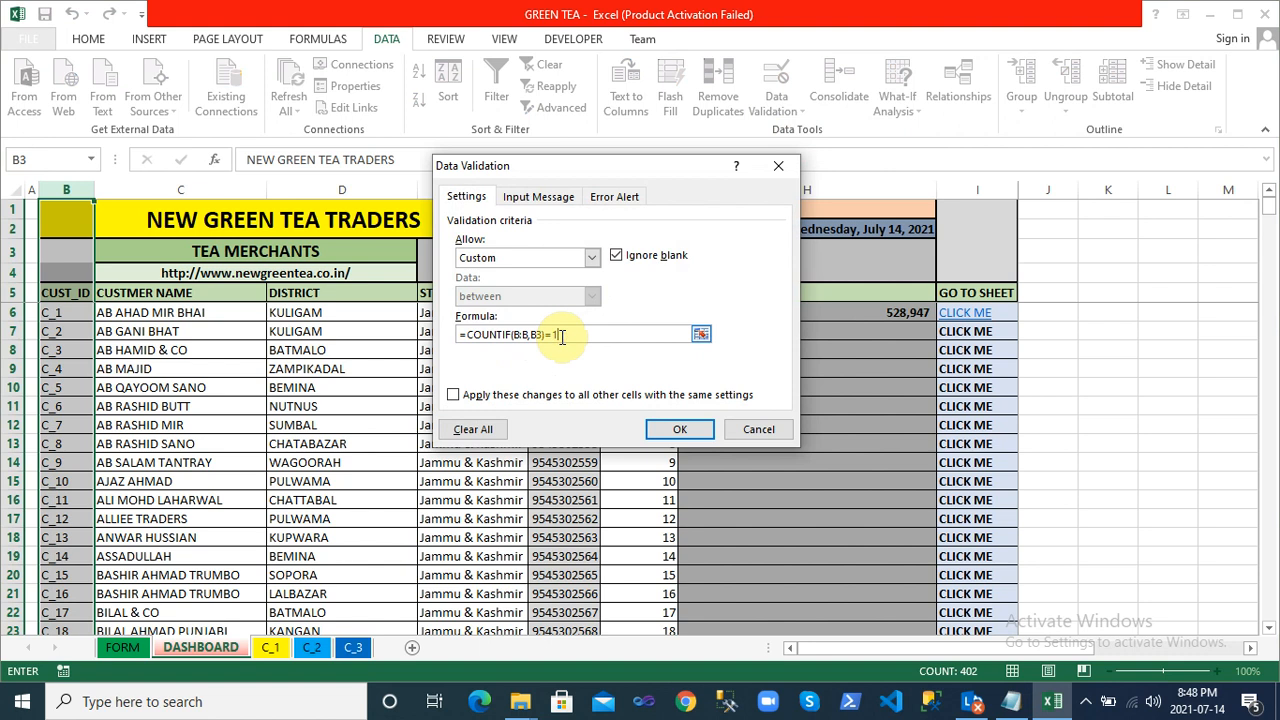
{"action": "left_click_drag", "start_coordinate": [561, 336], "coordinate": [459, 340]}
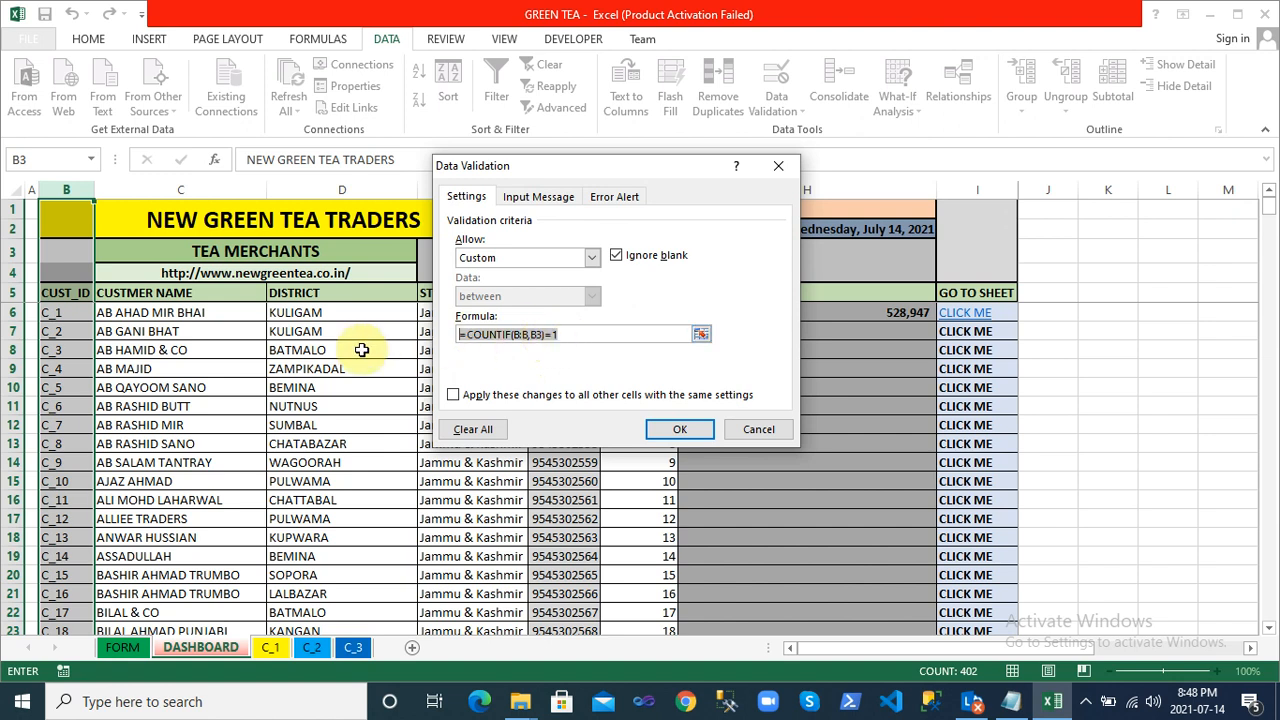
{"action": "left_click", "coordinate": [244, 323]}
{"action": "key", "text": "Escape"}
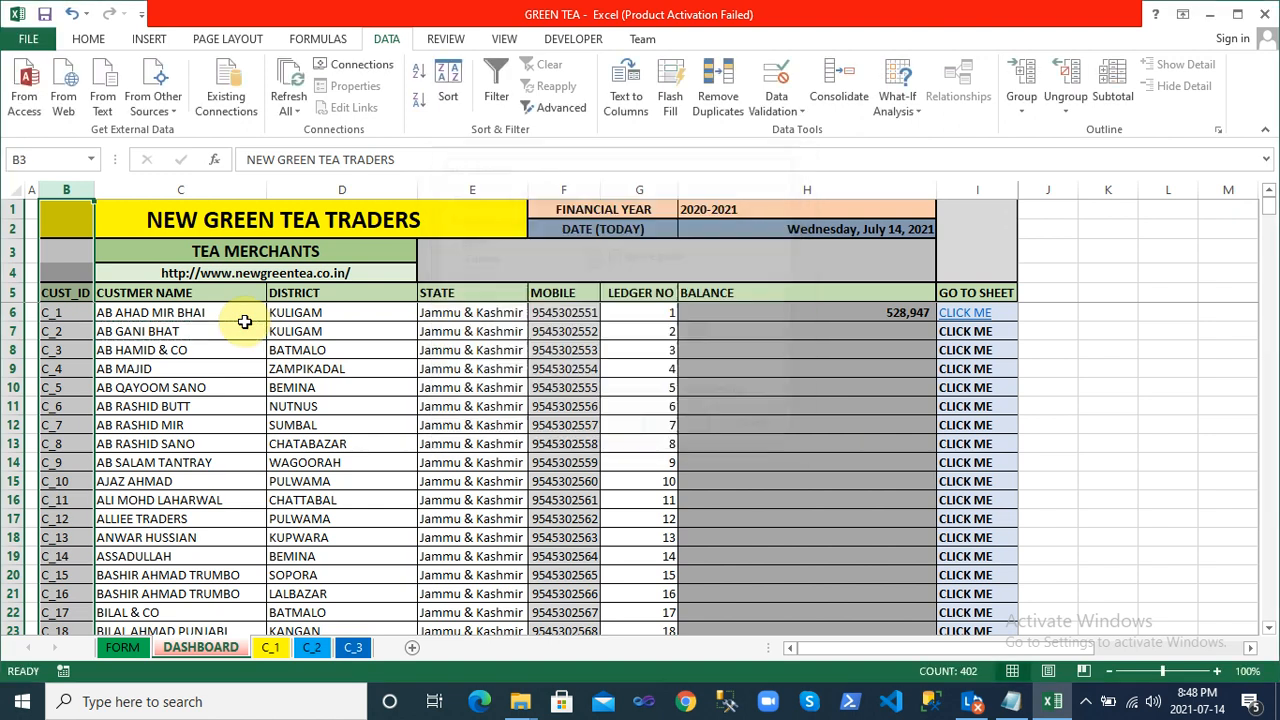
Examine the CUST_ID cells of the first, third and fifth customers
{"action": "left_click", "coordinate": [72, 314]}
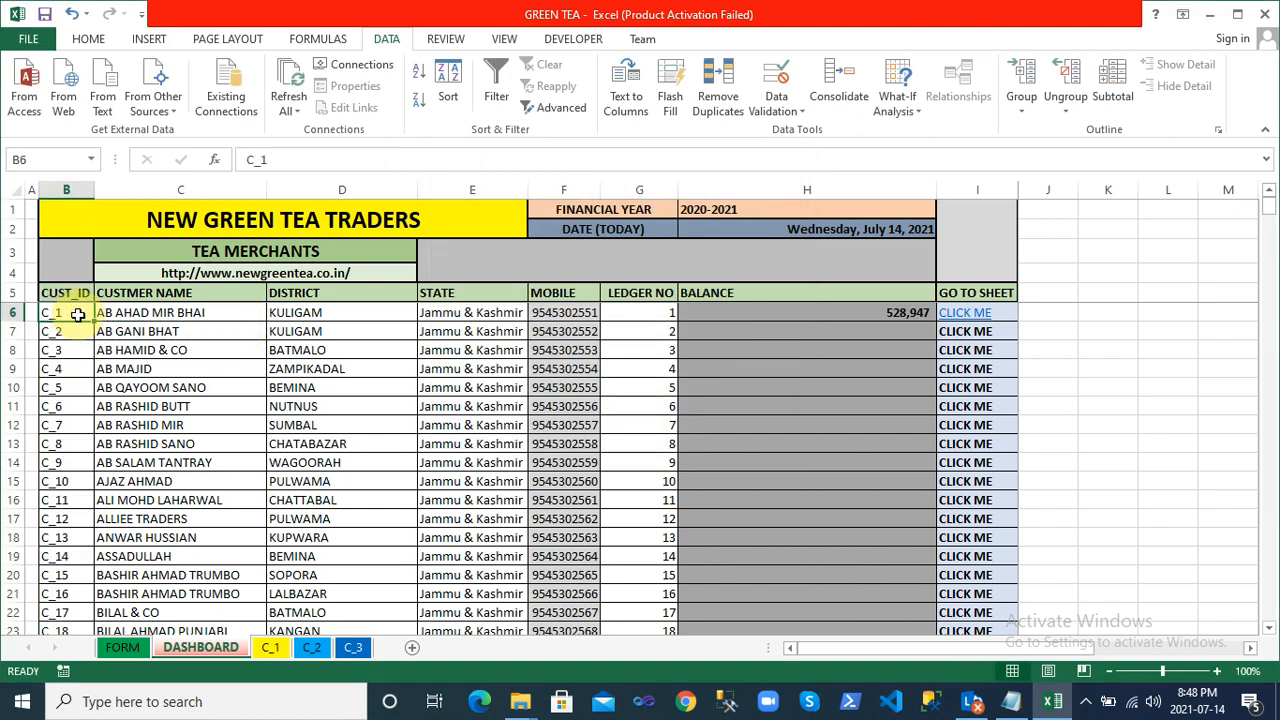
{"action": "left_click", "coordinate": [64, 343]}
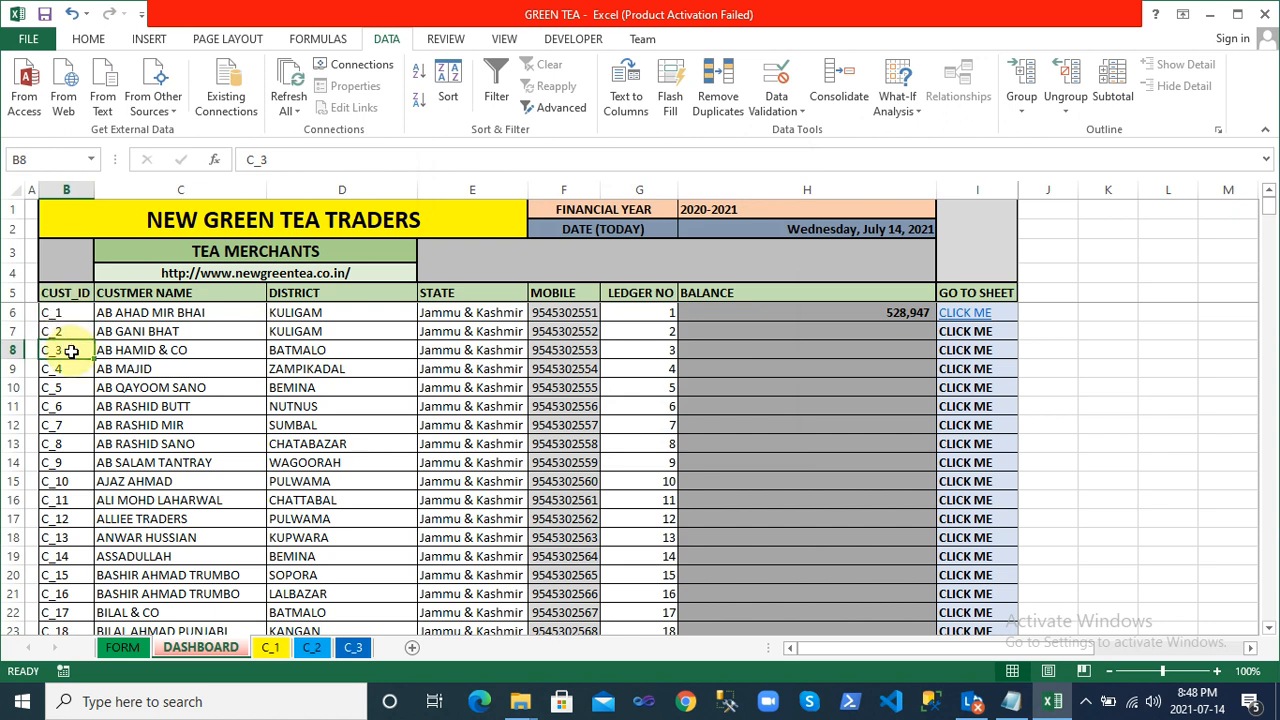
{"action": "left_click", "coordinate": [68, 388]}
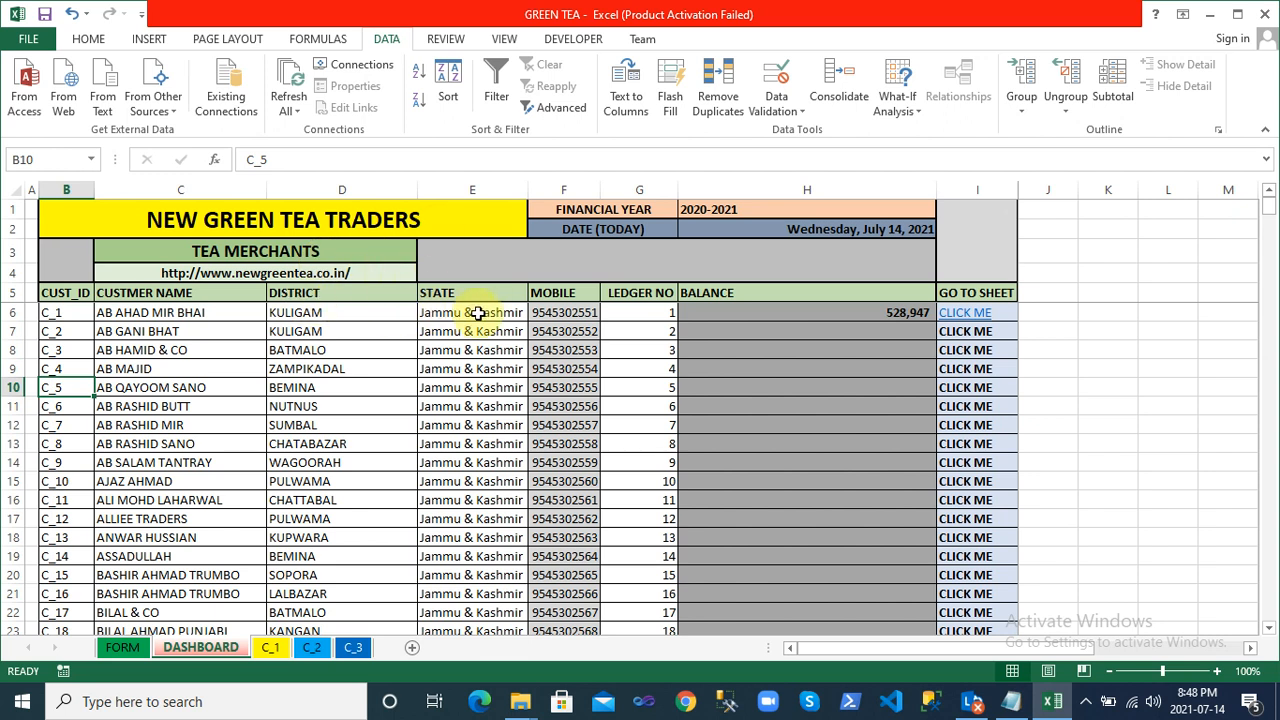
Try to append an extra 0 to the first customer's mobile number in F6, and discard the edit
{"action": "left_click", "coordinate": [566, 314]}
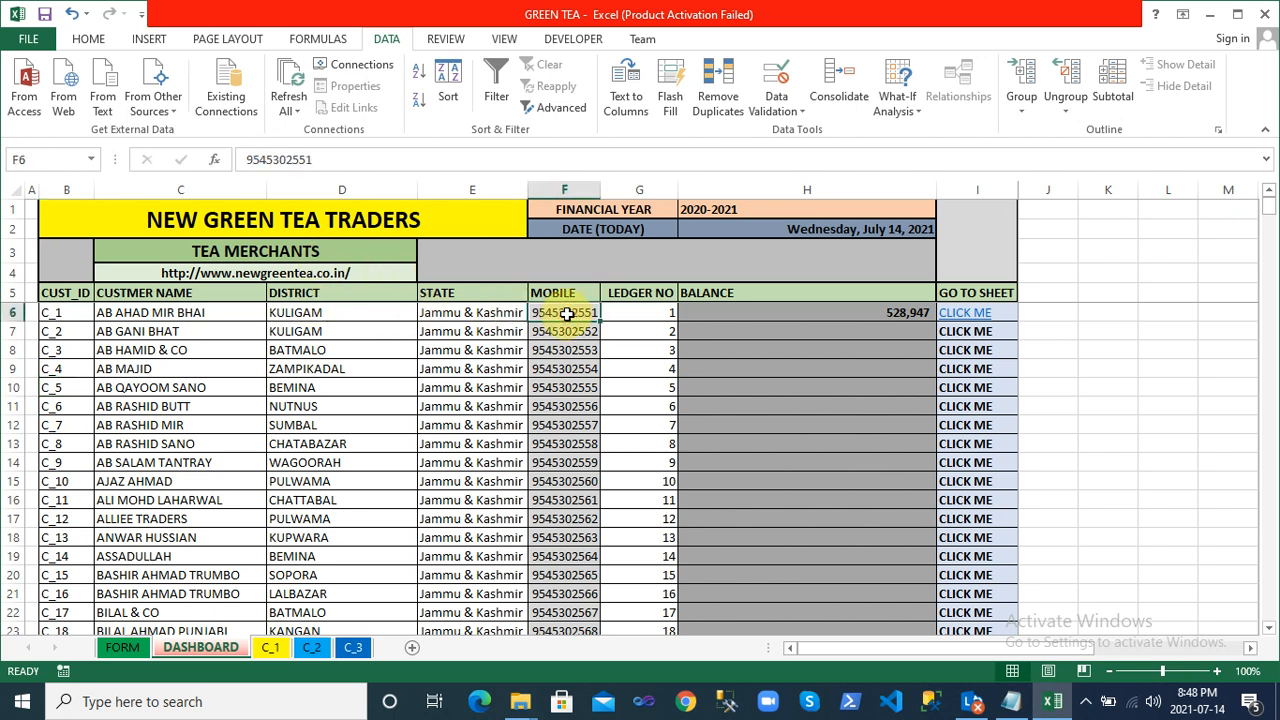
{"action": "left_click", "coordinate": [286, 159]}
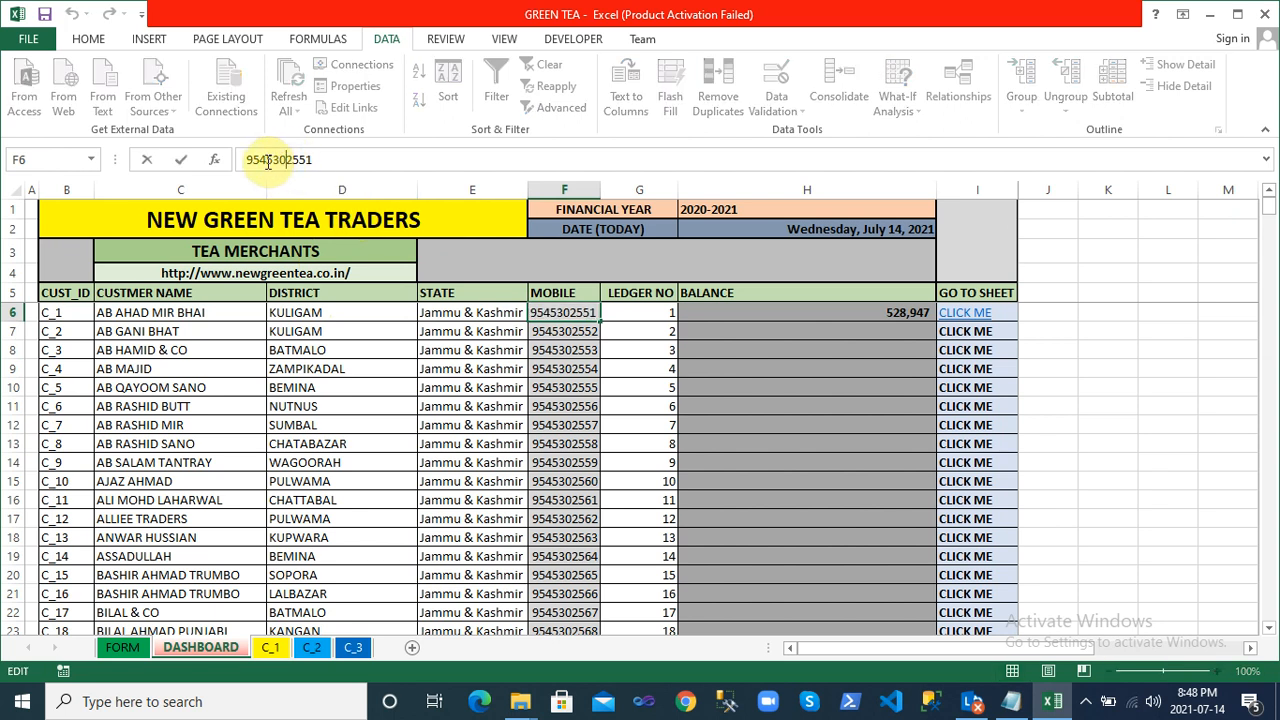
{"action": "left_click", "coordinate": [248, 162]}
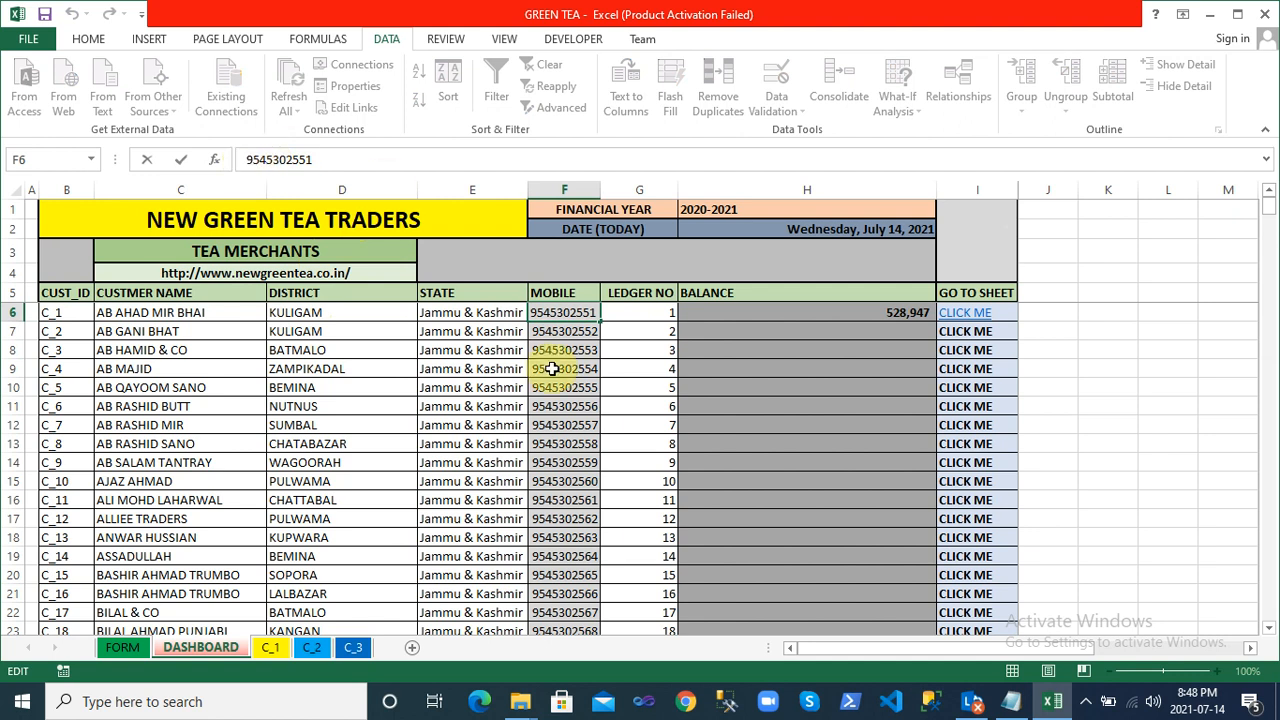
{"action": "left_click", "coordinate": [381, 163]}
{"action": "type", "text": "0"}
{"action": "key", "text": "Return"}
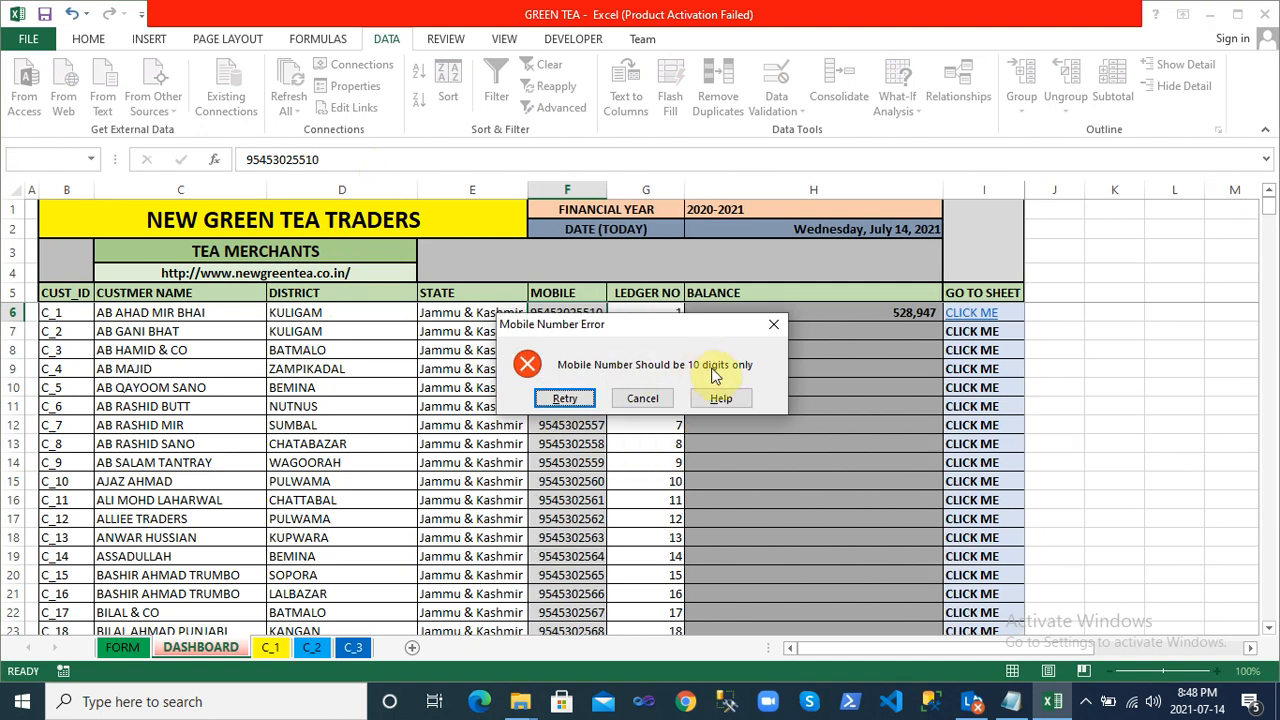
{"action": "left_click", "coordinate": [586, 399]}
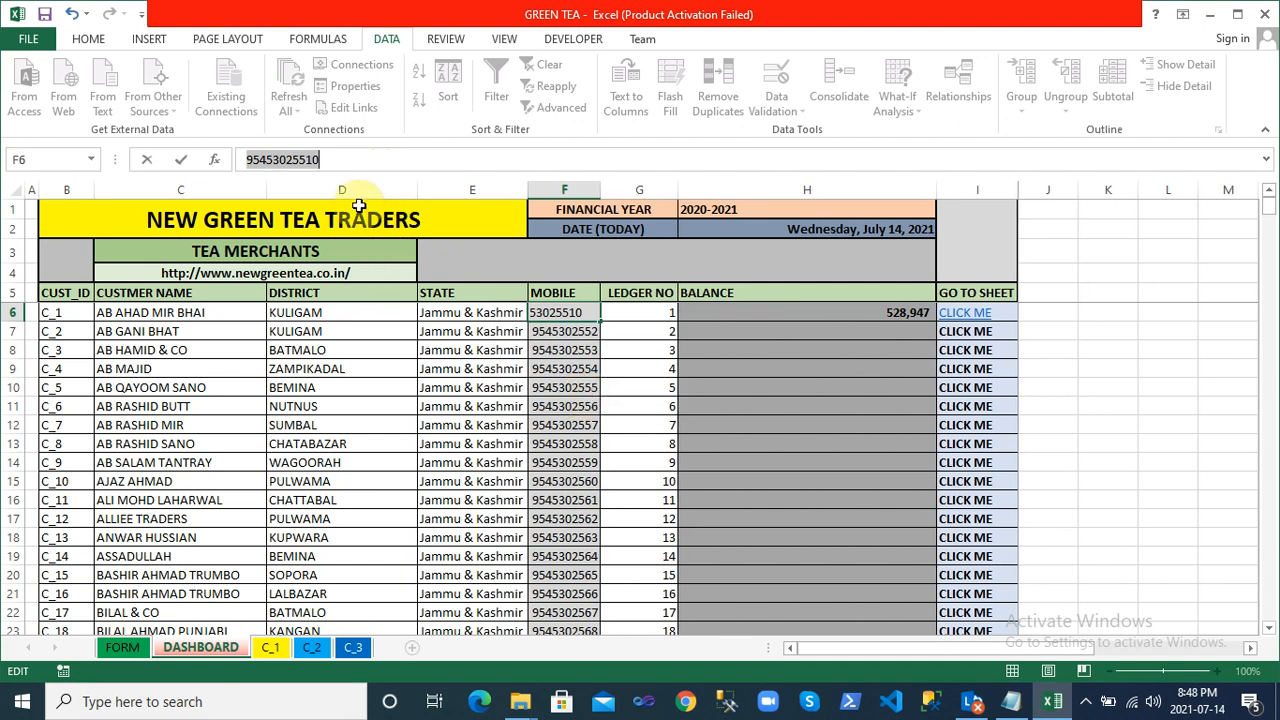
{"action": "key", "text": "Escape"}
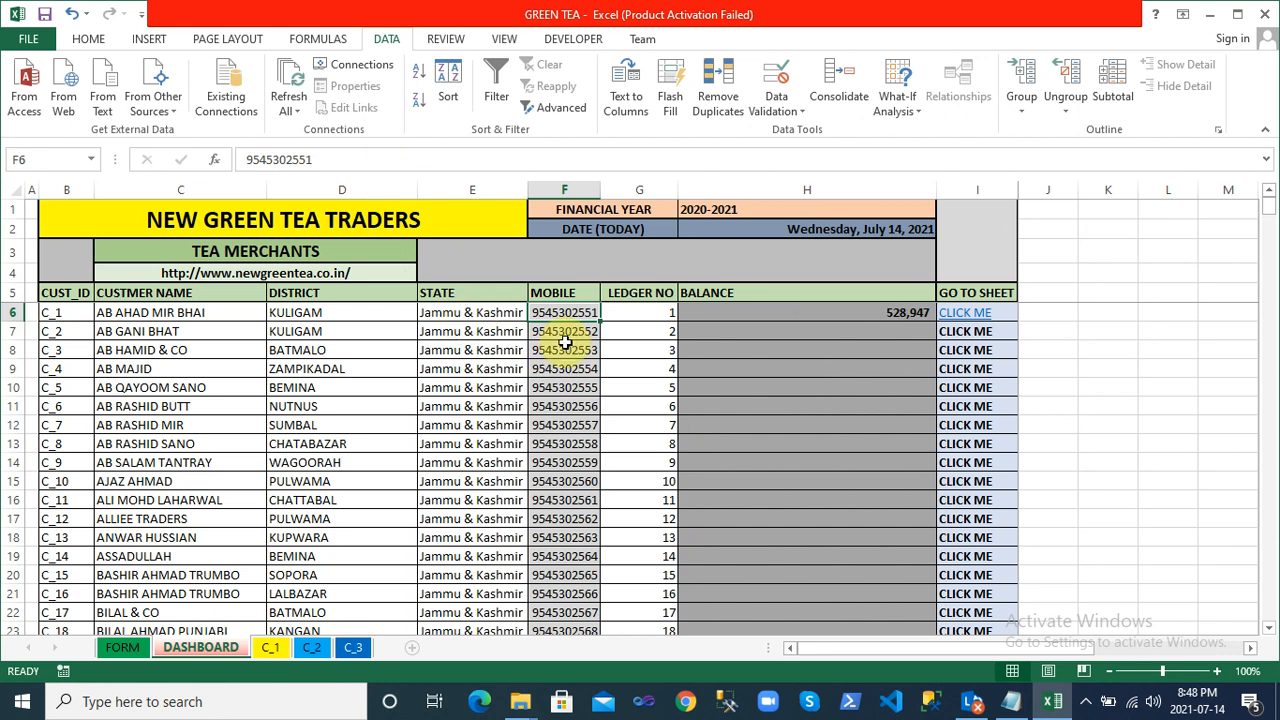
Try to replace the first customer's mobile number in F6 with the text "adad", and discard the entry
{"action": "type", "text": "adad"}
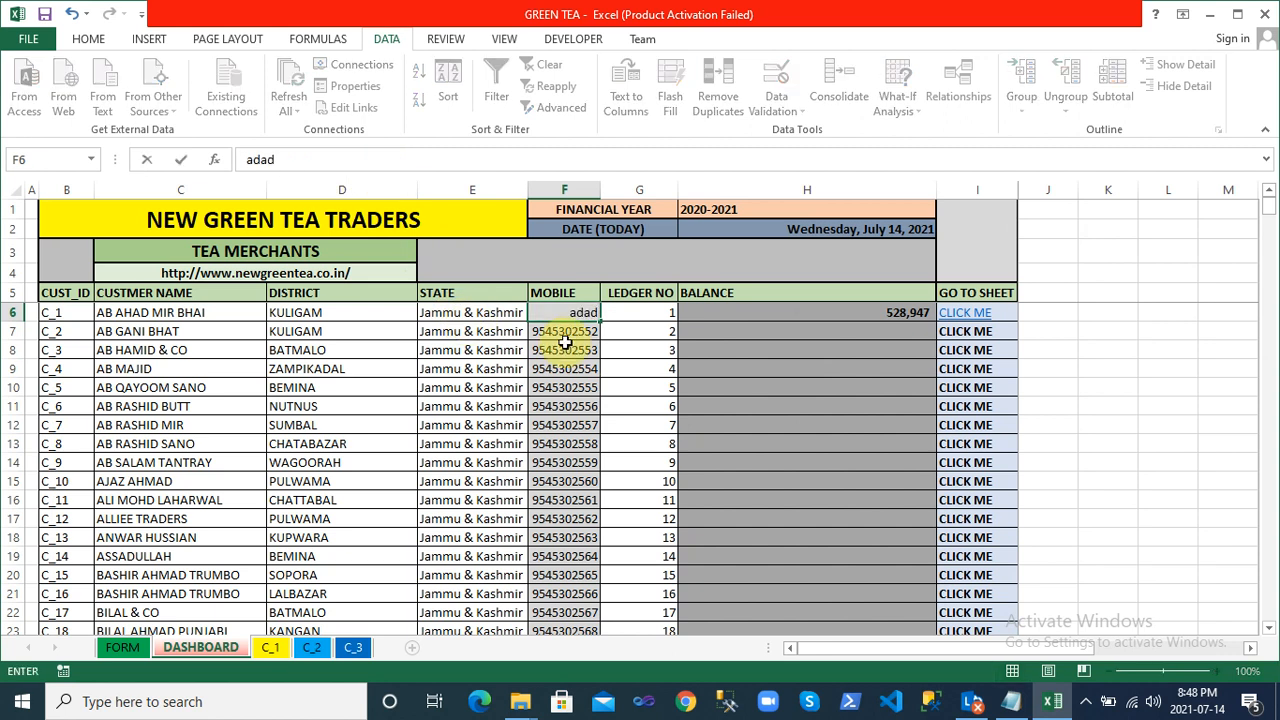
{"action": "left_click", "coordinate": [565, 342]}
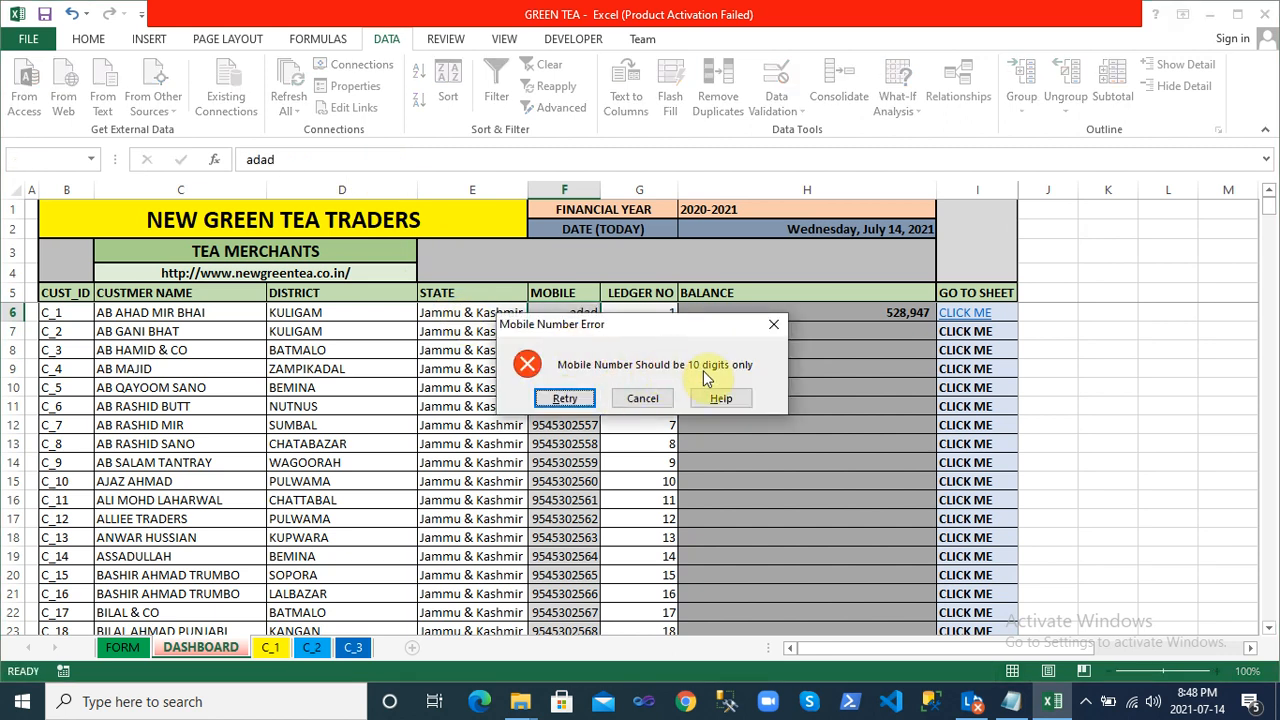
{"action": "left_click", "coordinate": [584, 398]}
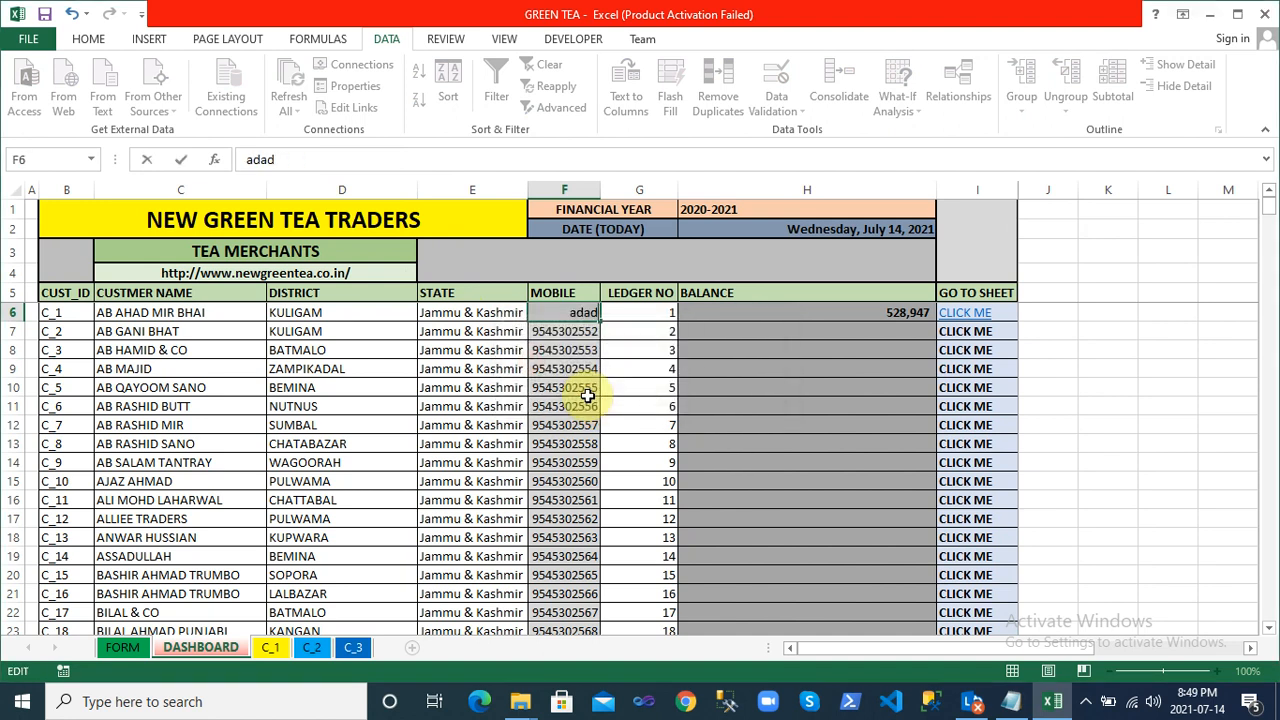
{"action": "key", "text": "Escape"}
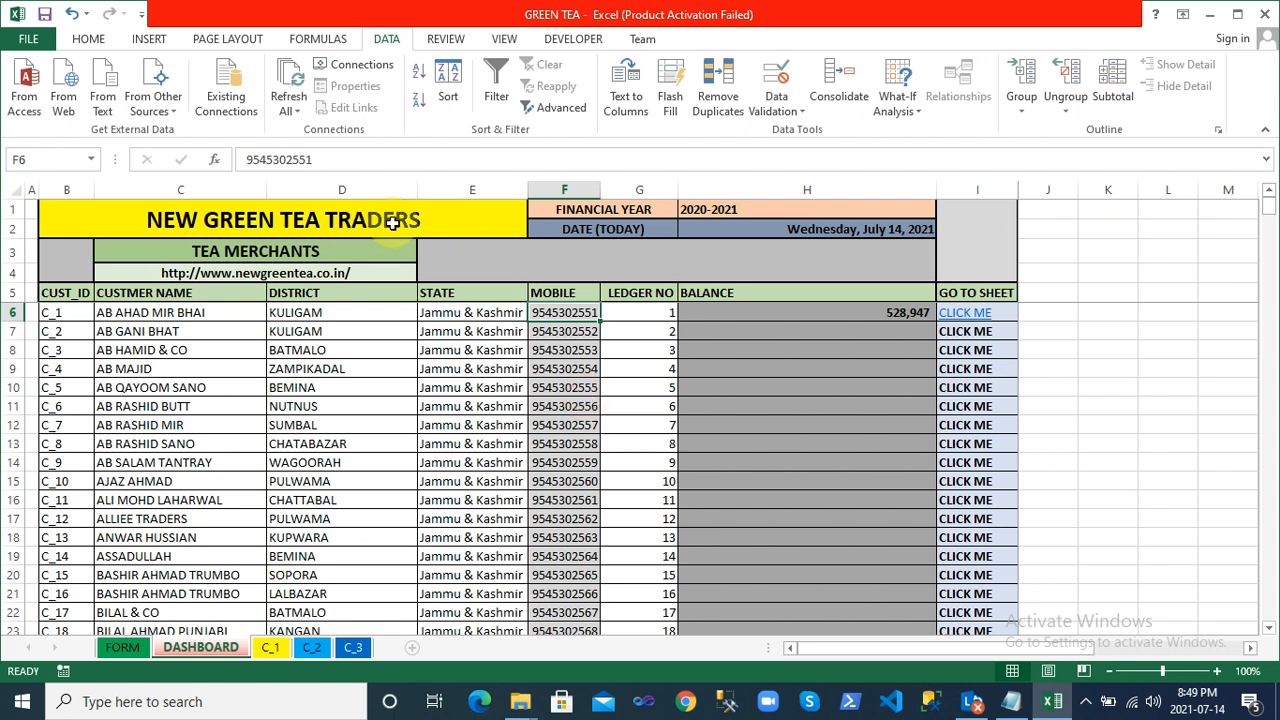
Examine the custom data validation formula on the first customer's mobile number in F6, and close the settings without changes
{"action": "left_click", "coordinate": [569, 189]}
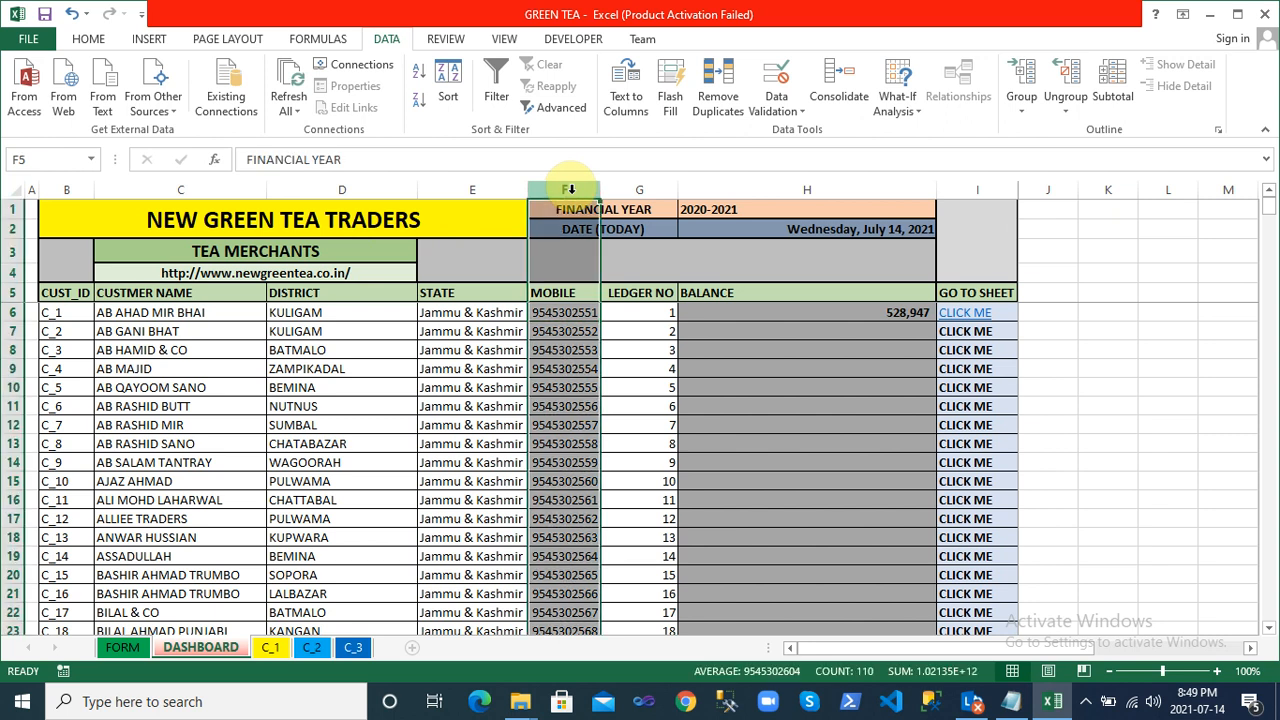
{"action": "left_click", "coordinate": [569, 312]}
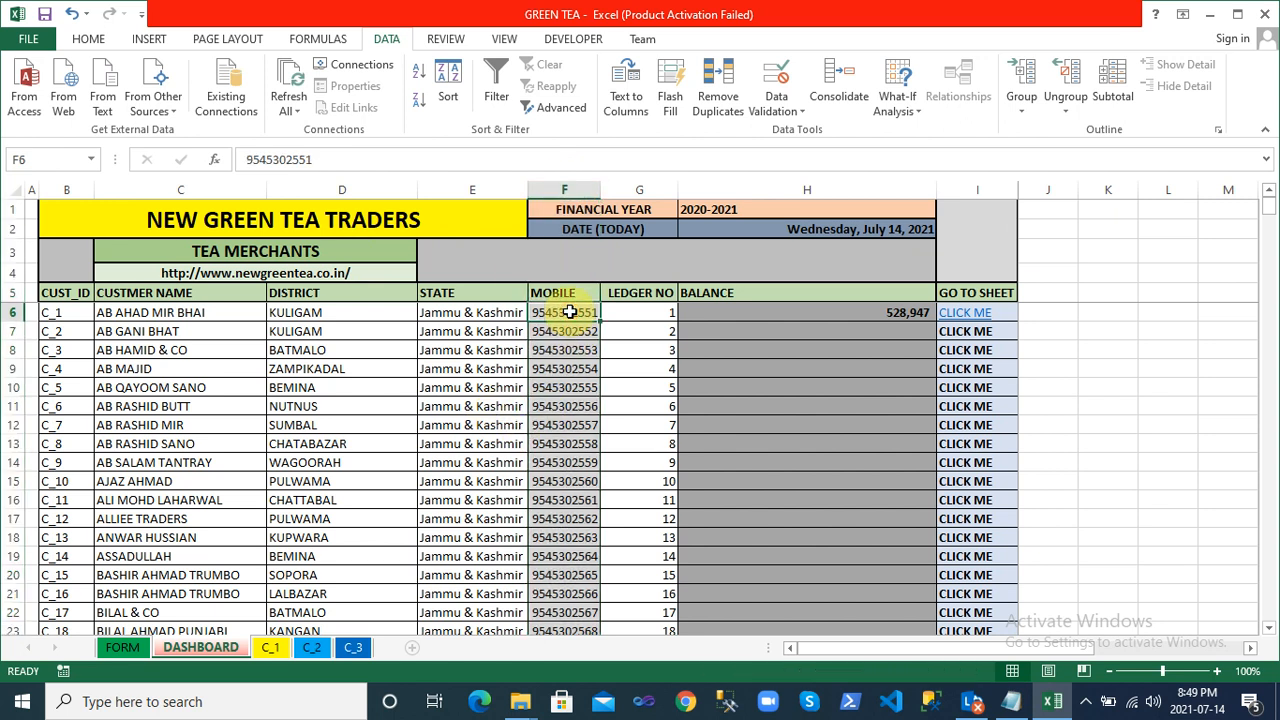
{"action": "left_click", "coordinate": [795, 112]}
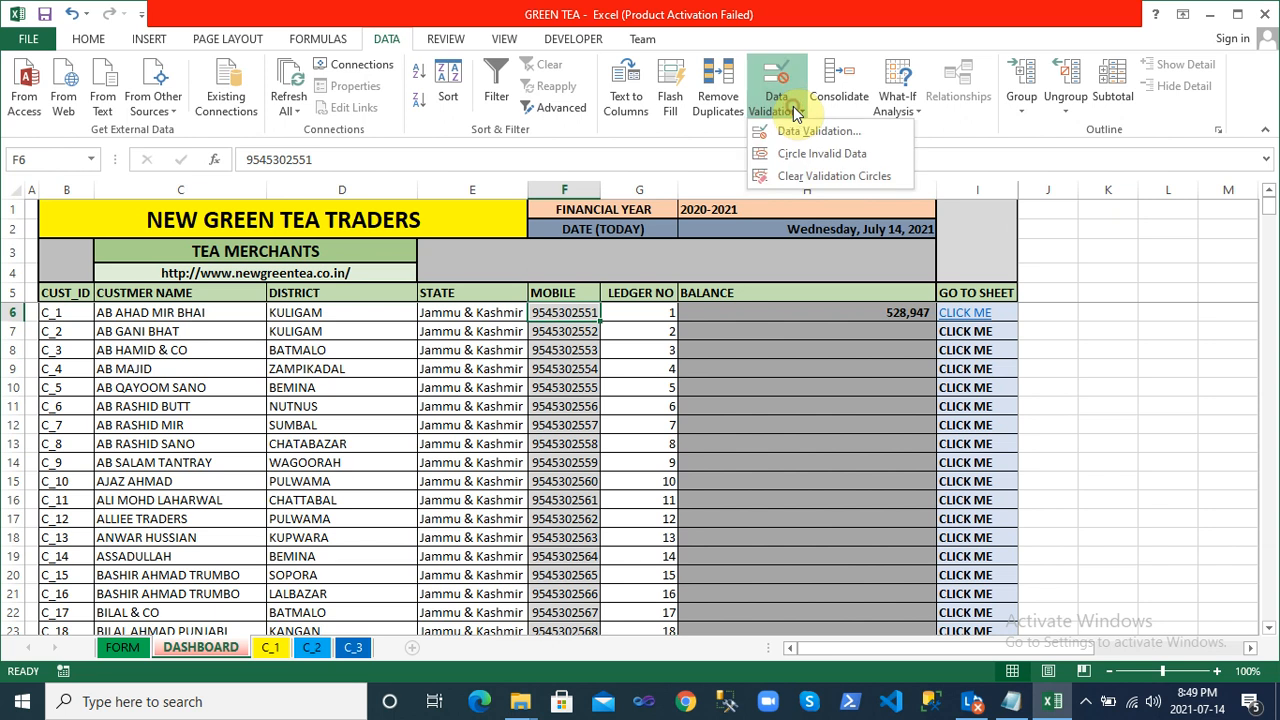
{"action": "left_click", "coordinate": [793, 130]}
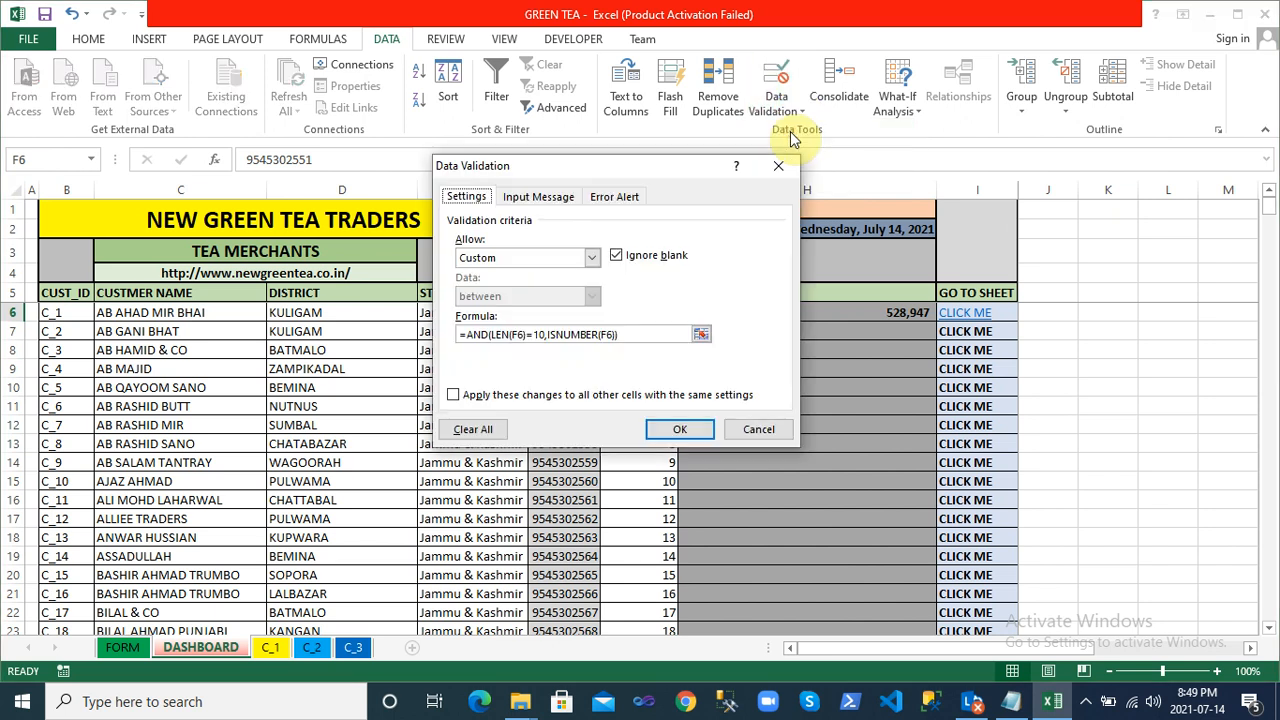
{"action": "left_click", "coordinate": [461, 340]}
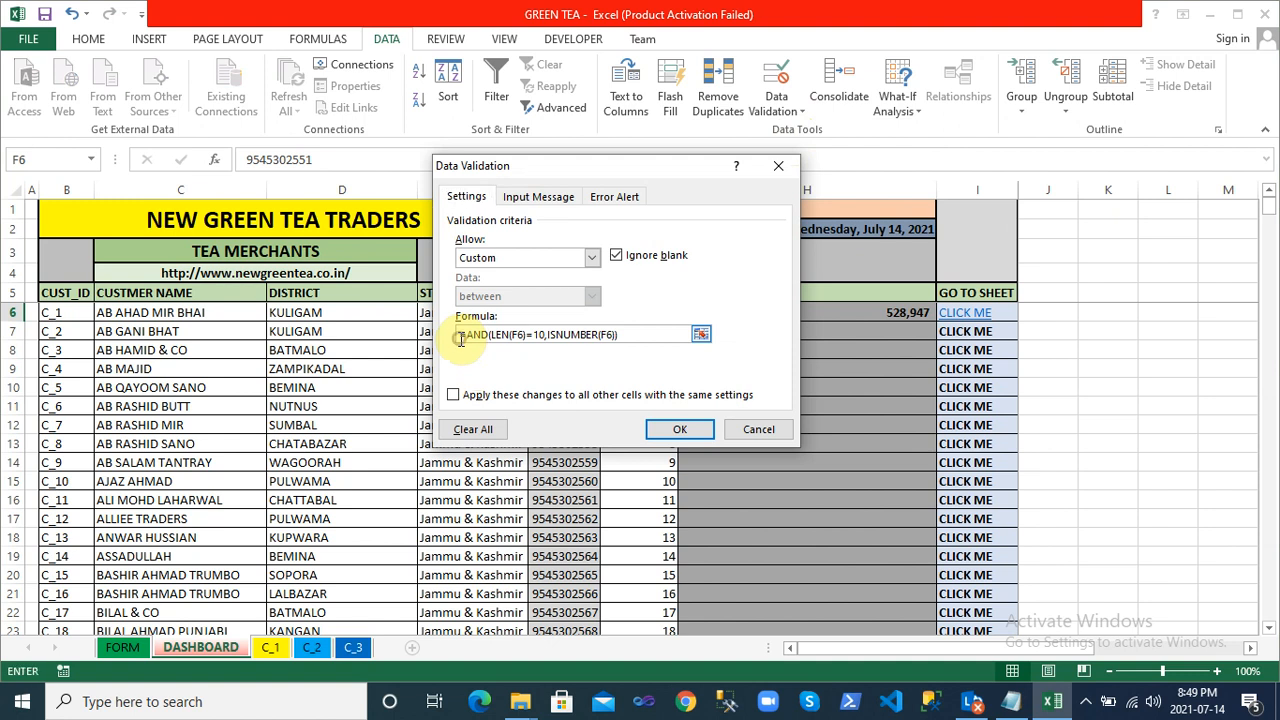
{"action": "left_click_drag", "start_coordinate": [461, 340], "coordinate": [631, 334]}
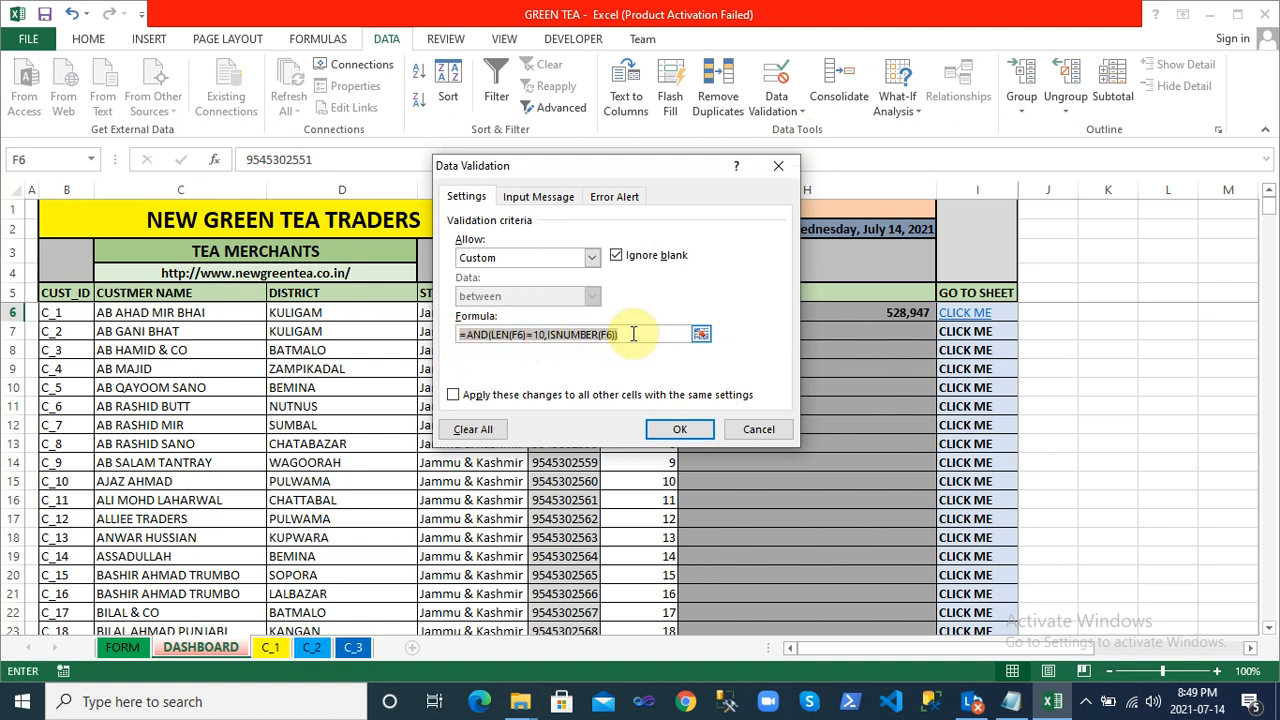
{"action": "left_click", "coordinate": [634, 333]}
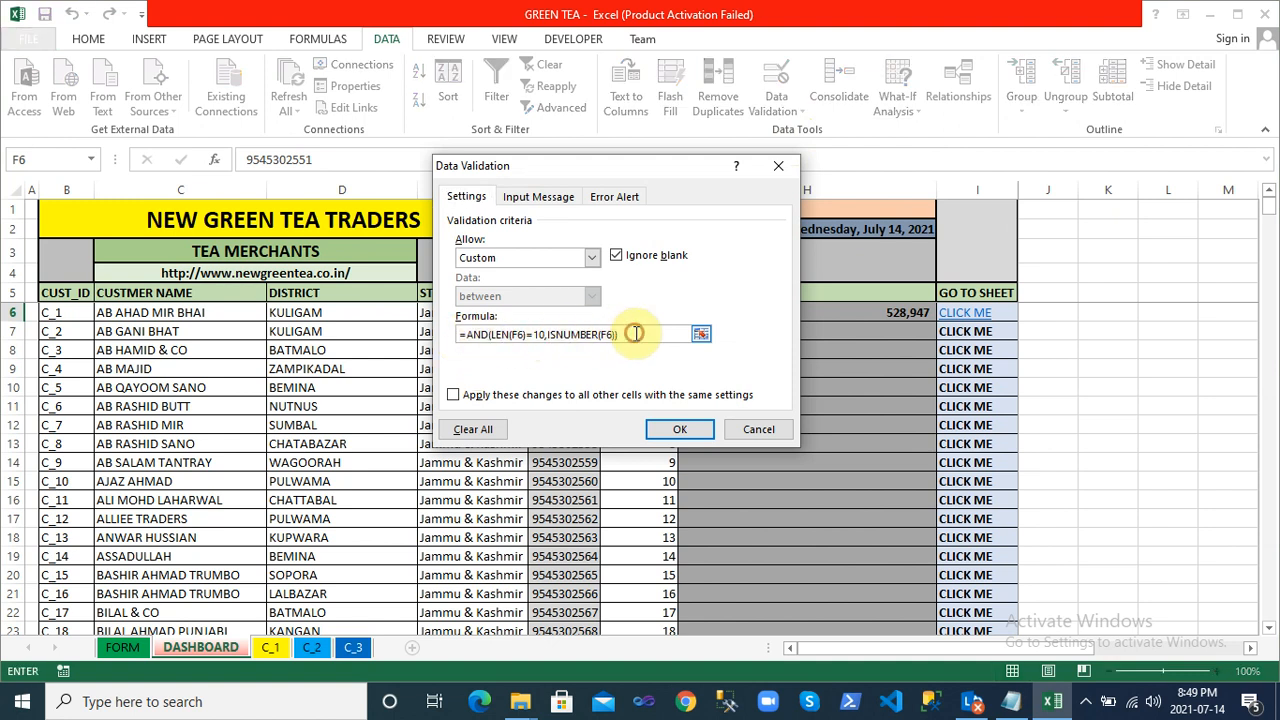
{"action": "left_click", "coordinate": [481, 338]}
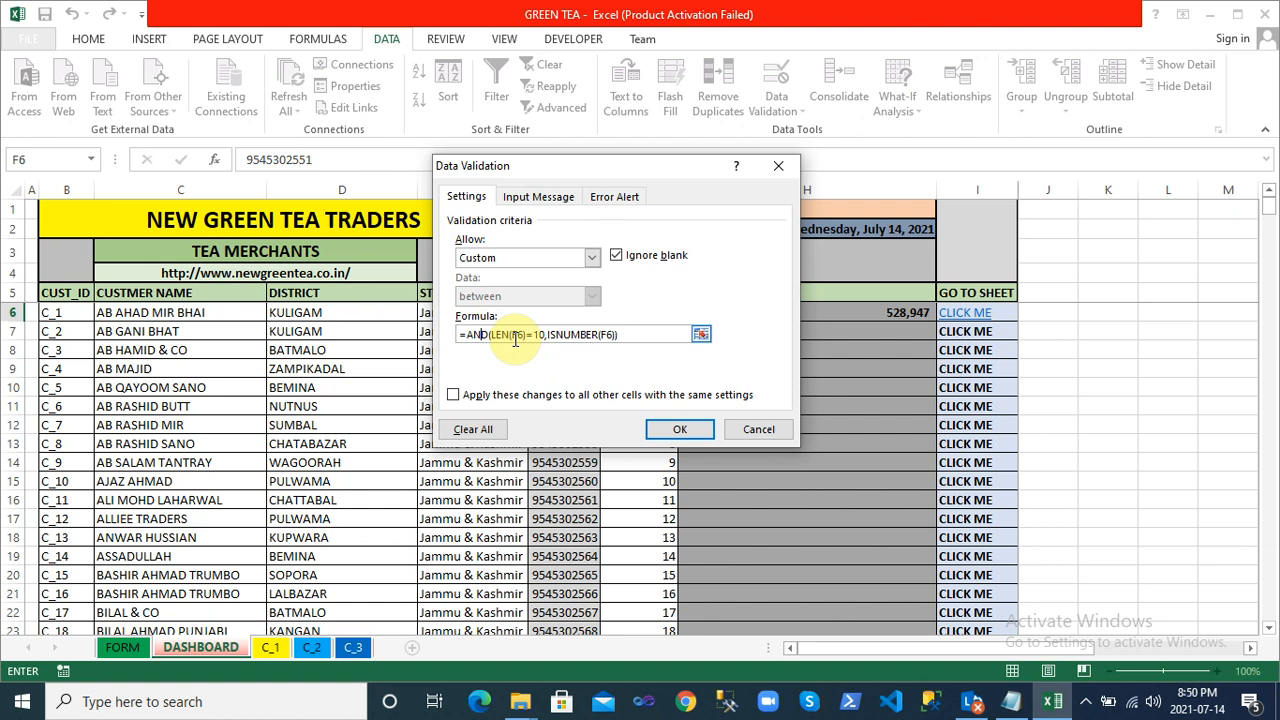
{"action": "left_click", "coordinate": [481, 336]}
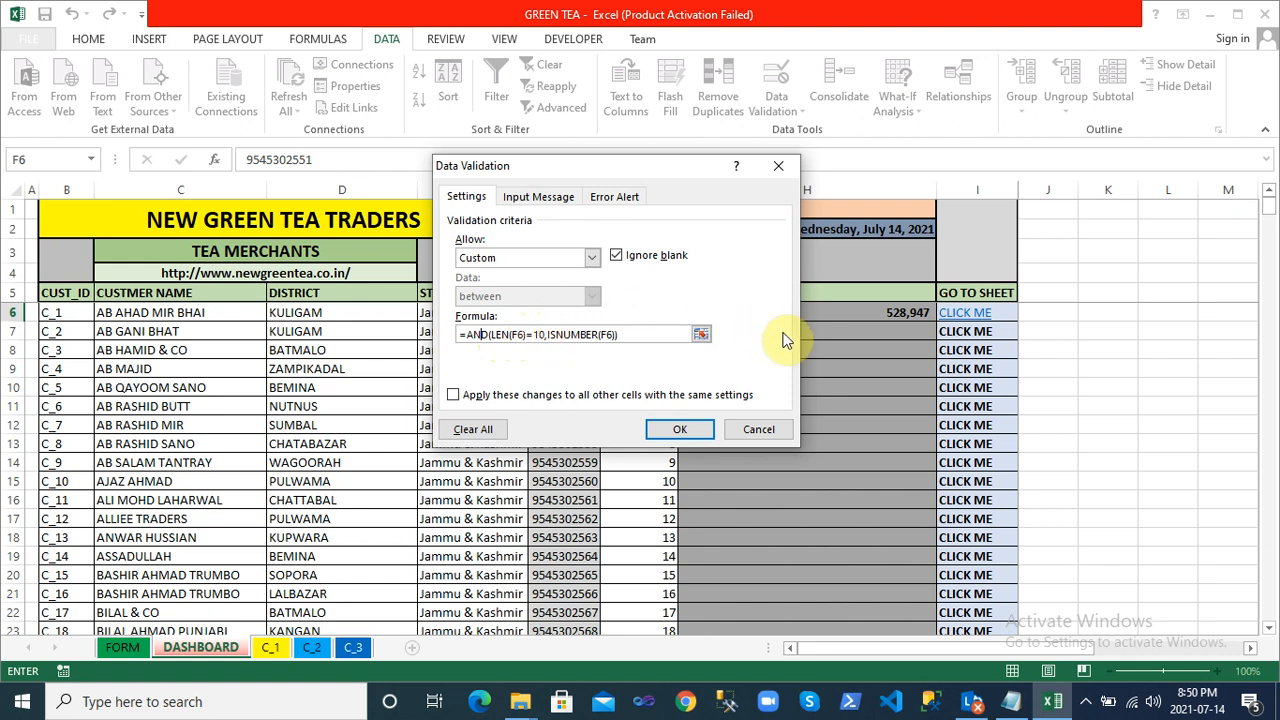
{"action": "key", "text": "Return"}
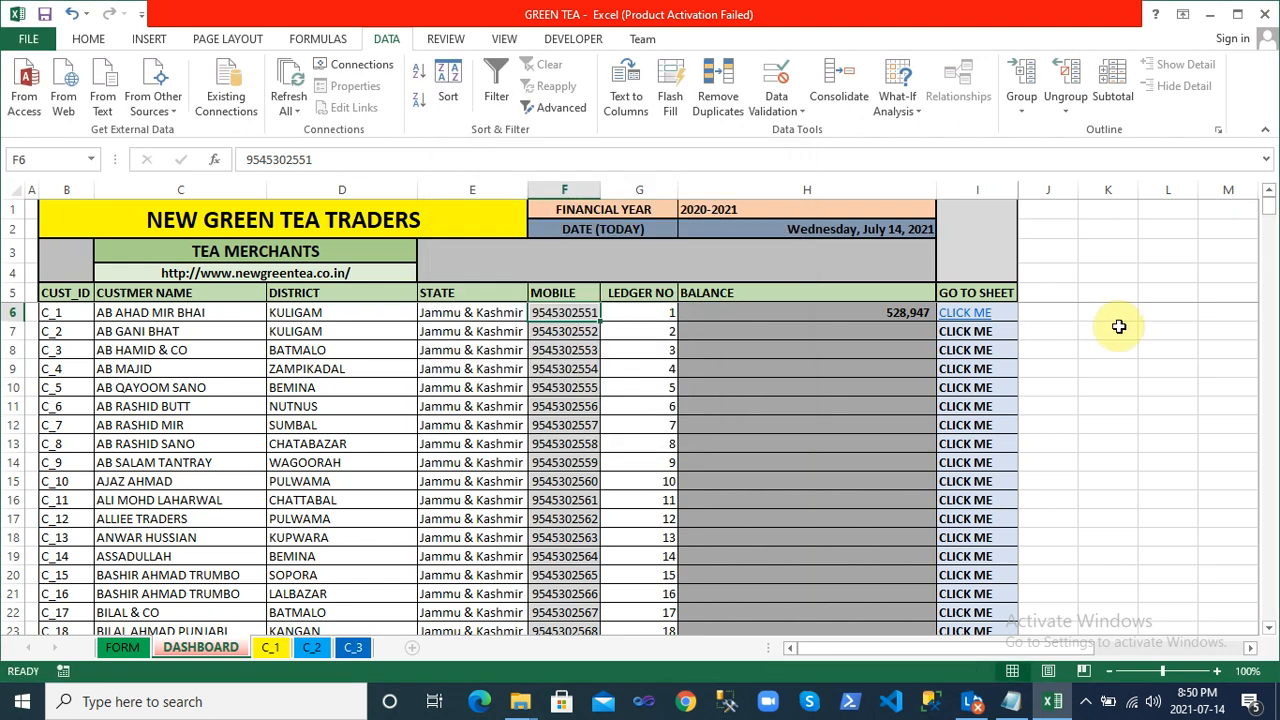
Enter the sample text TahaTech16 in the empty cell K7
{"action": "left_click", "coordinate": [1119, 327]}
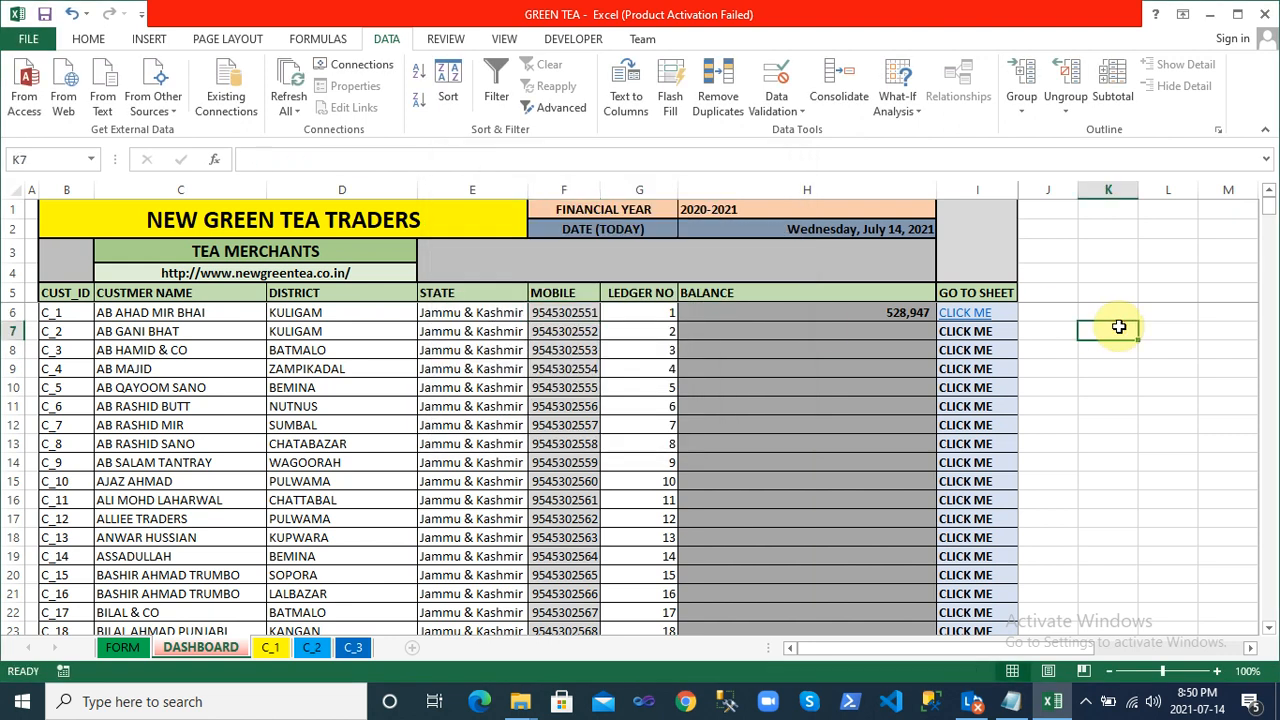
{"action": "type", "text": "Taha"}
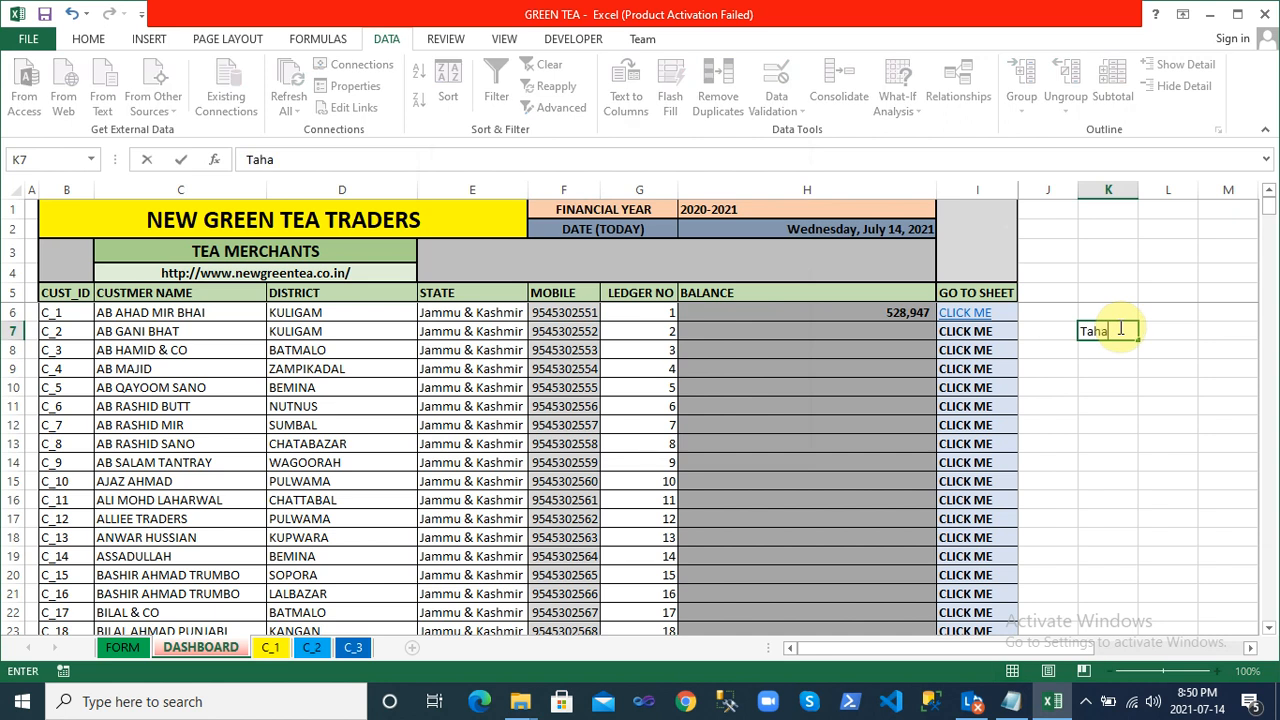
{"action": "type", "text": "Tech16"}
{"action": "key", "text": "Return"}
Calculate the character count of the sample text in K7 with a LEN formula in L7
{"action": "key", "text": "Up"}
{"action": "key", "text": "Right"}
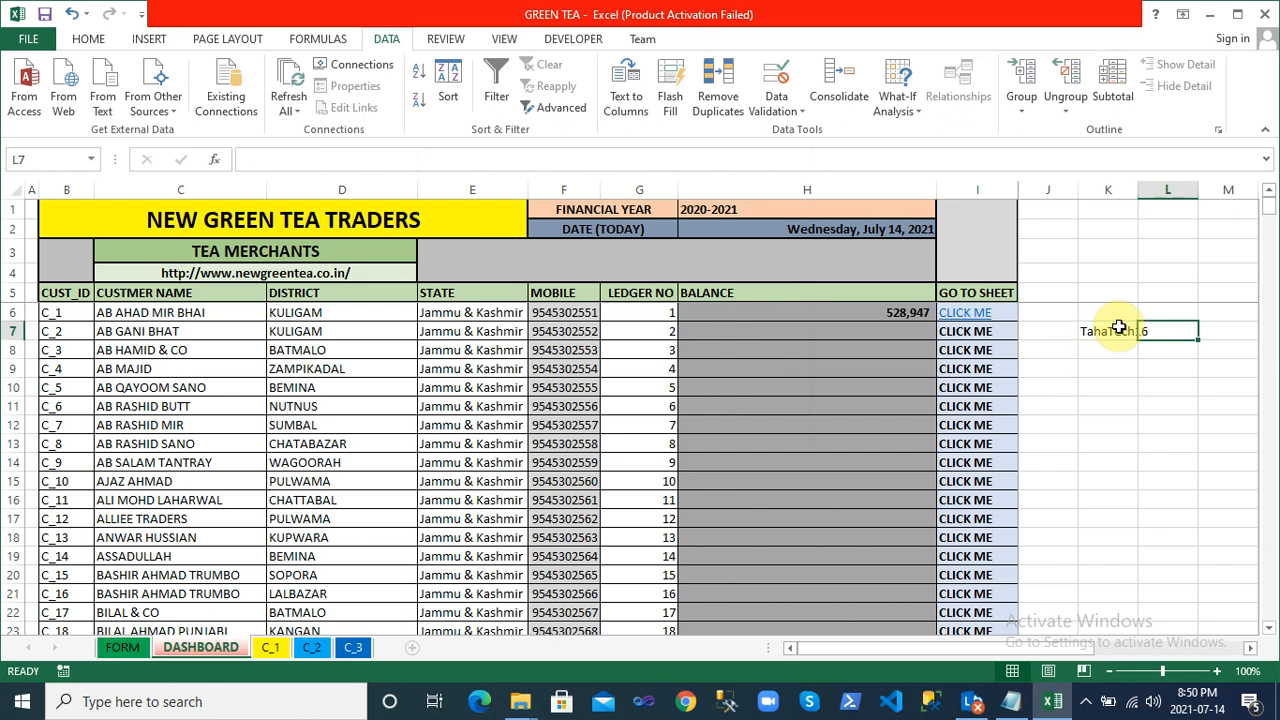
{"action": "type", "text": "=l"}
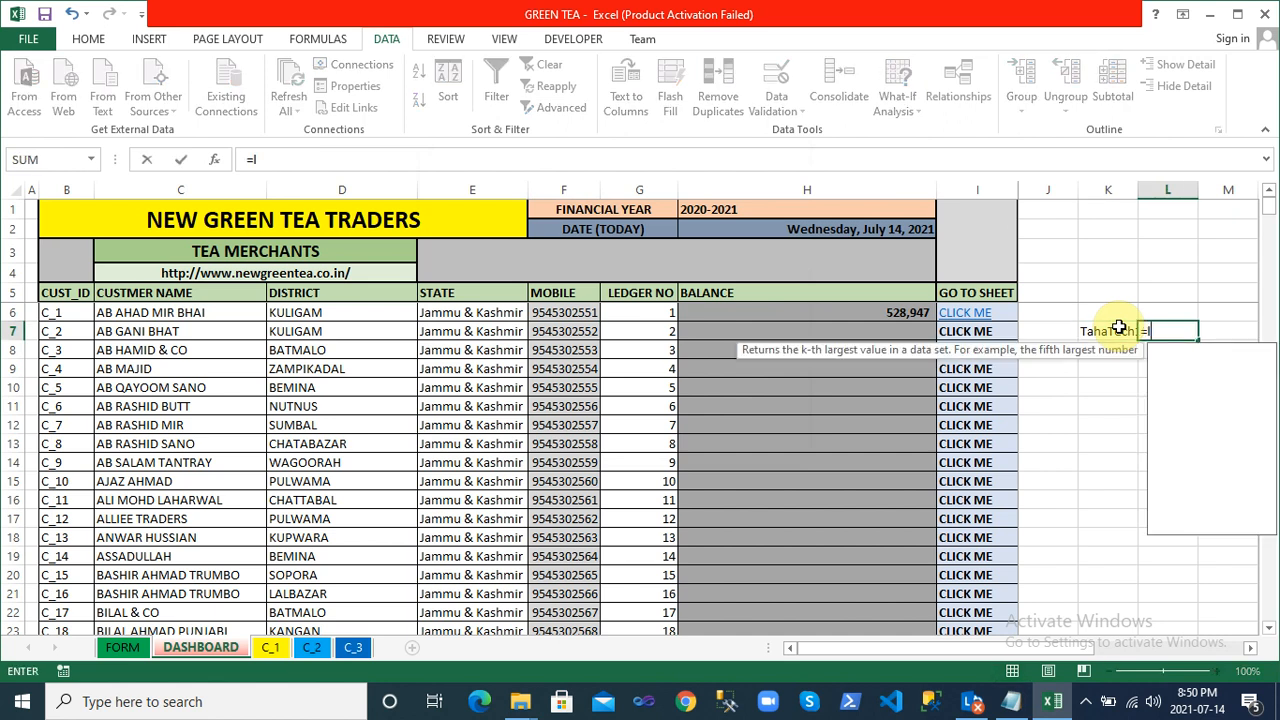
{"action": "type", "text": "en"}
{"action": "key", "text": "Tab"}
{"action": "left_click", "coordinate": [1118, 330]}
{"action": "key", "text": "Return"}
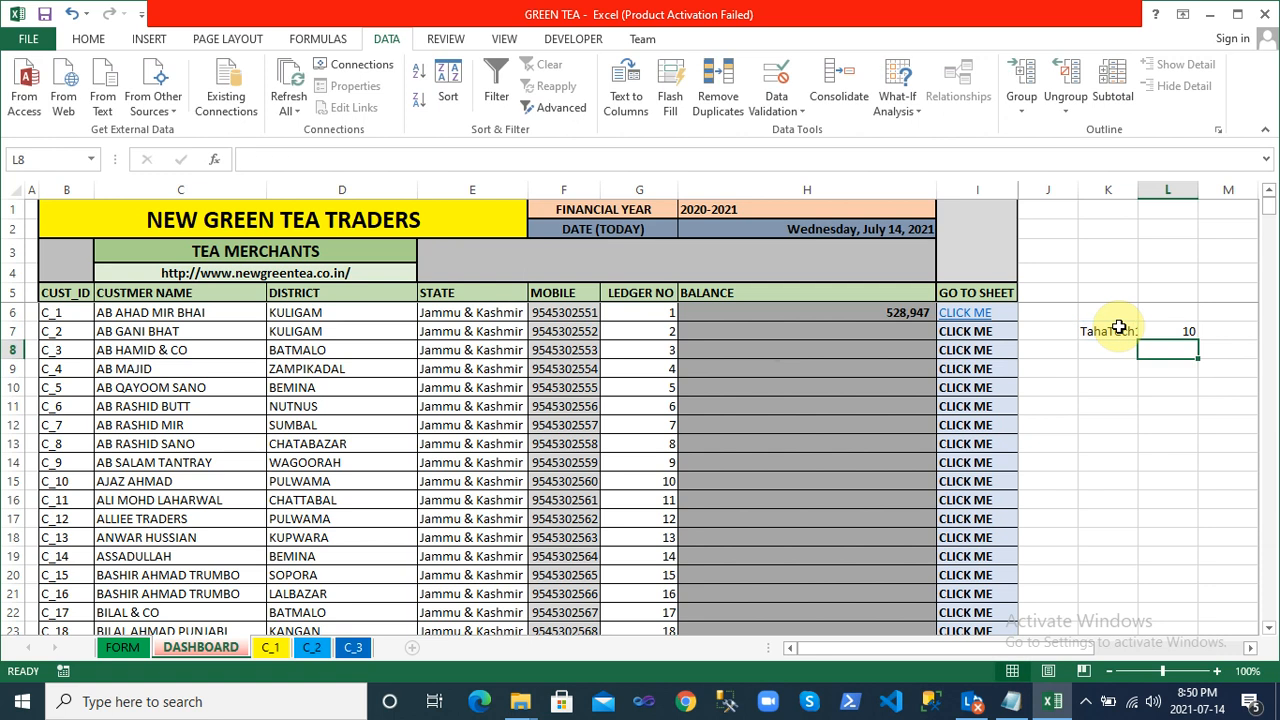
Review the sample text in K7 and clear it from the cell
{"action": "left_click", "coordinate": [1118, 330]}
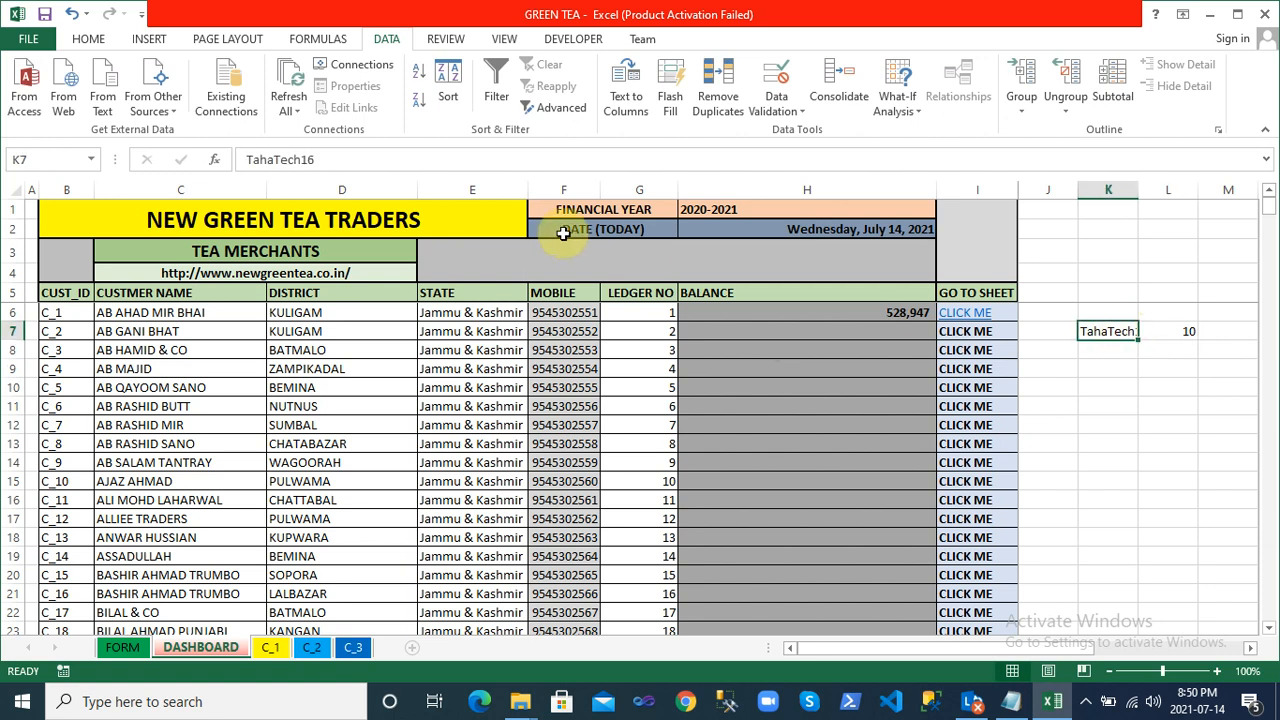
{"action": "left_click", "coordinate": [272, 159]}
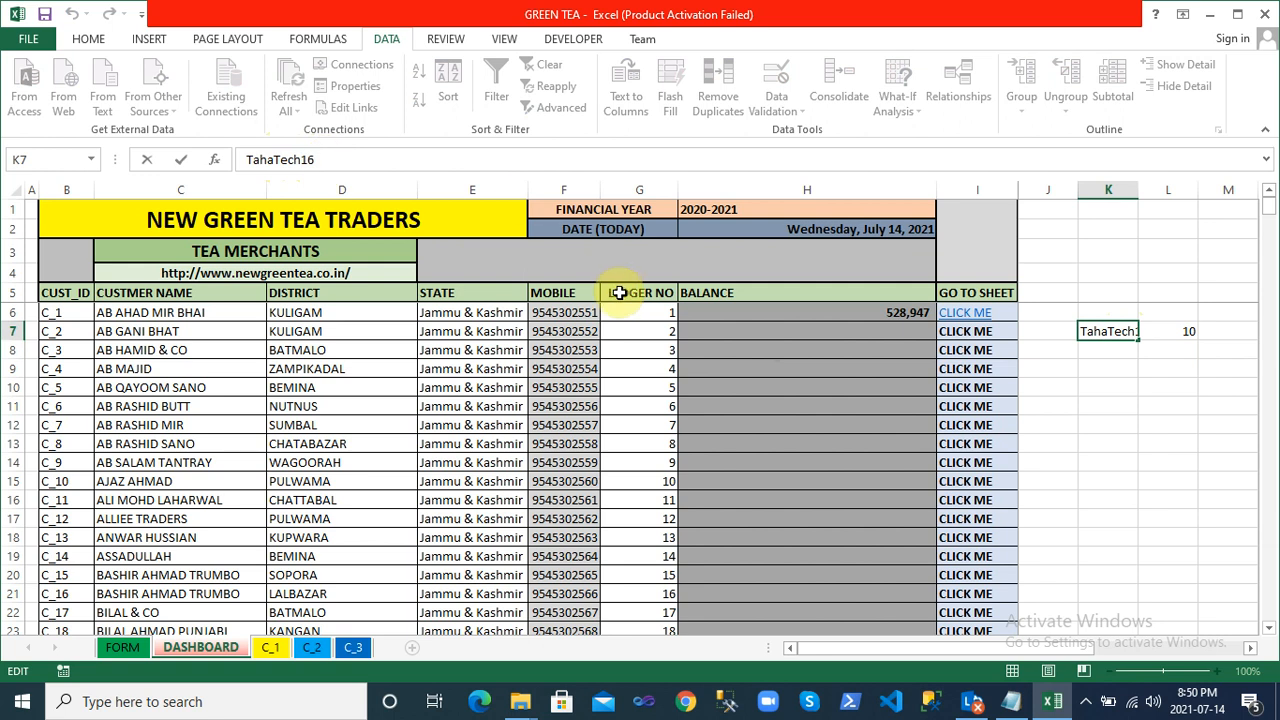
{"action": "left_click", "coordinate": [558, 312]}
{"action": "left_click", "coordinate": [1090, 336]}
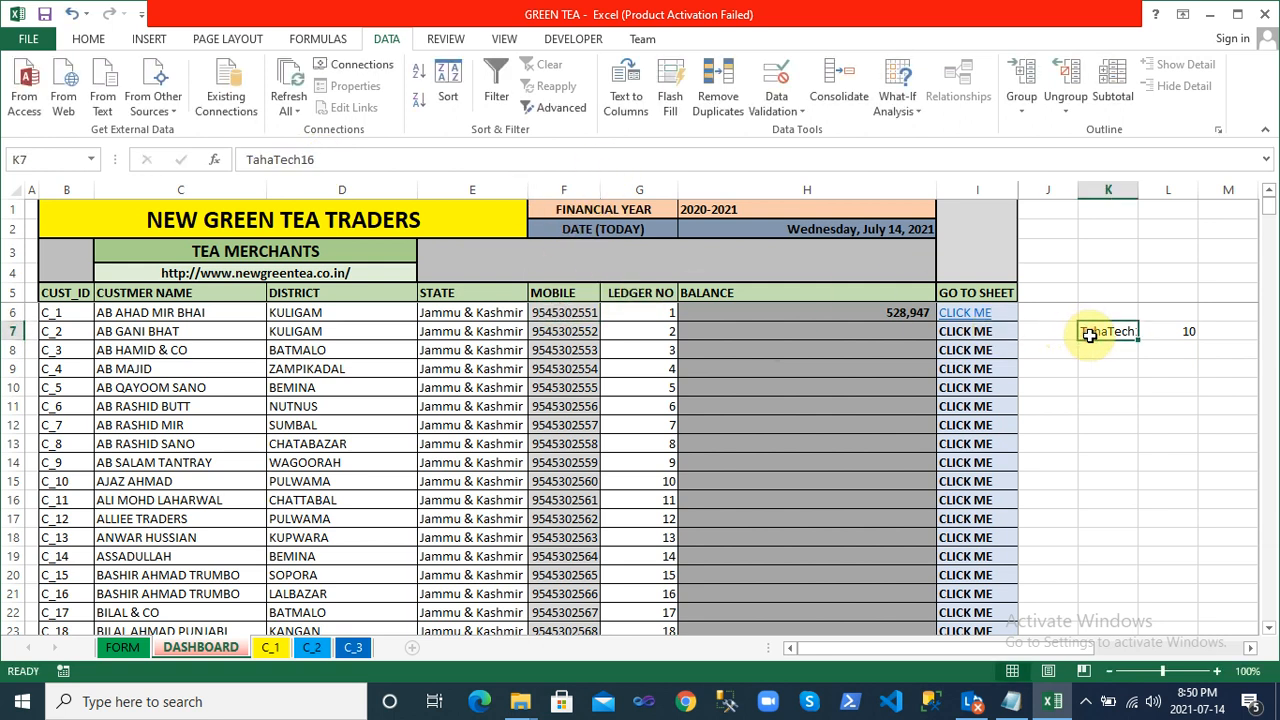
{"action": "key", "text": "Delete"}
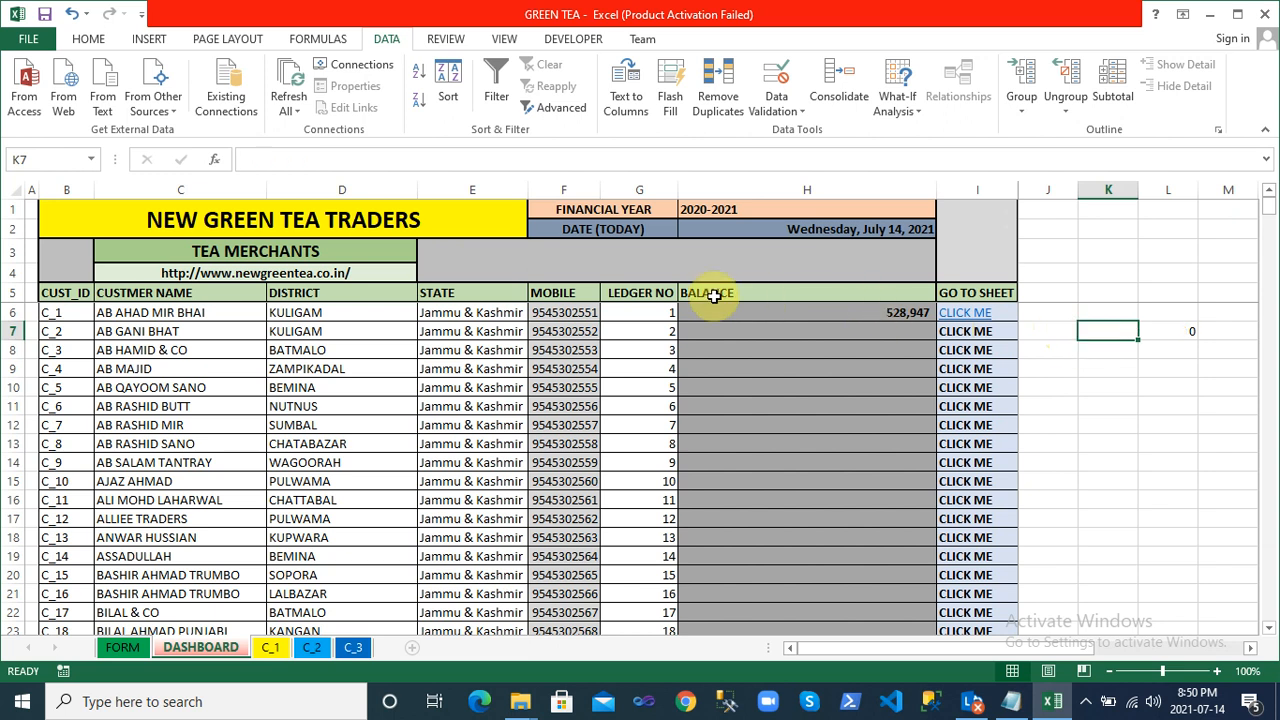
Examine the validation formula, input message and error alert set for the first customer's mobile number in F6
{"action": "left_click", "coordinate": [563, 312]}
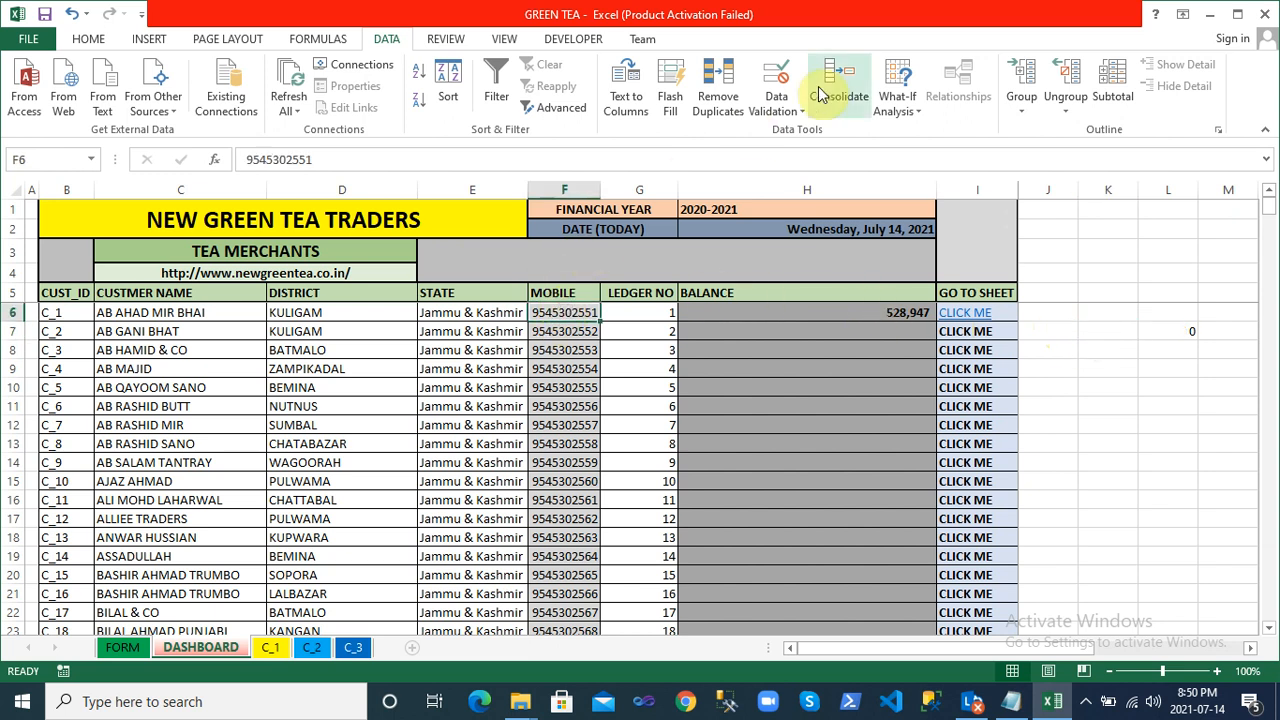
{"action": "left_click", "coordinate": [795, 112]}
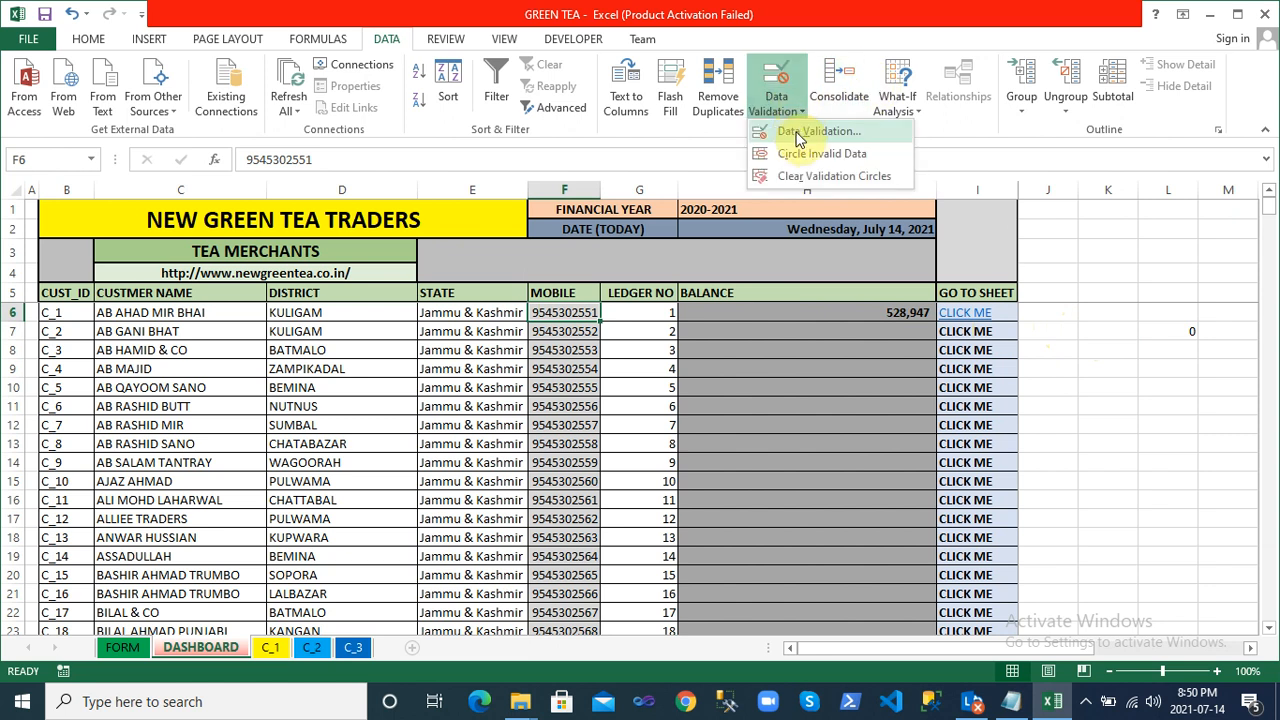
{"action": "left_click", "coordinate": [797, 134]}
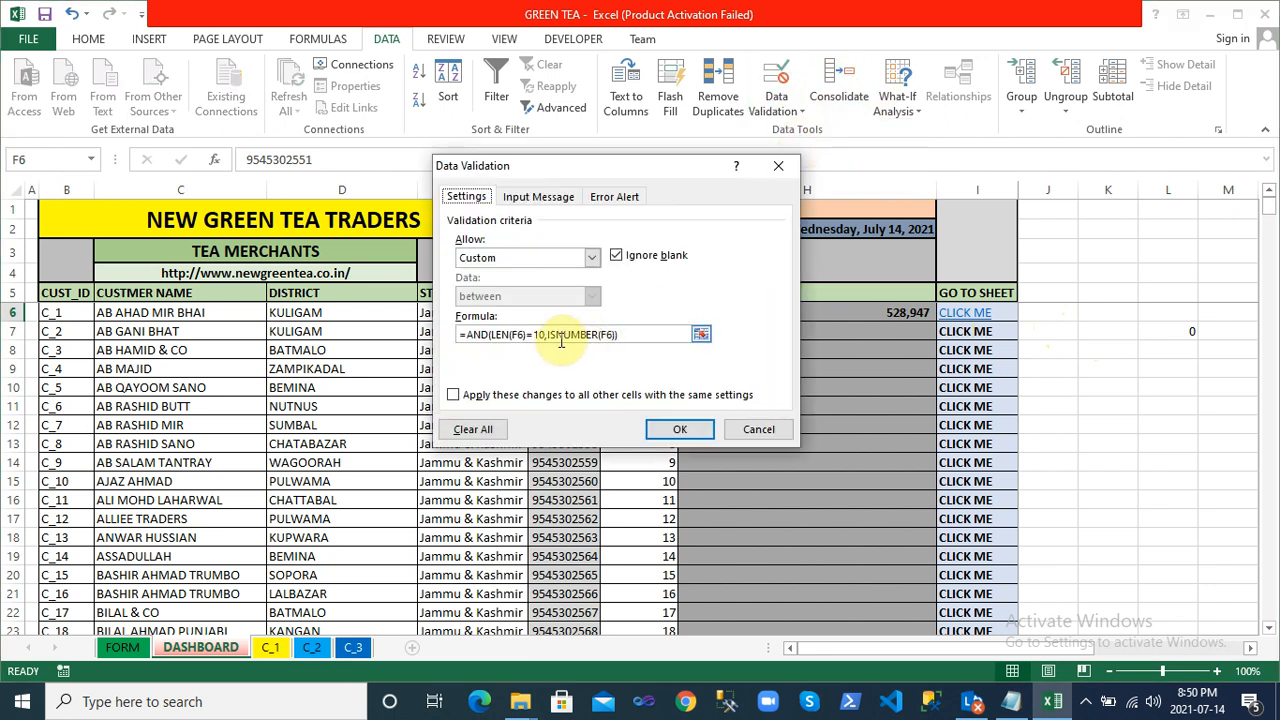
{"action": "left_click", "coordinate": [618, 337]}
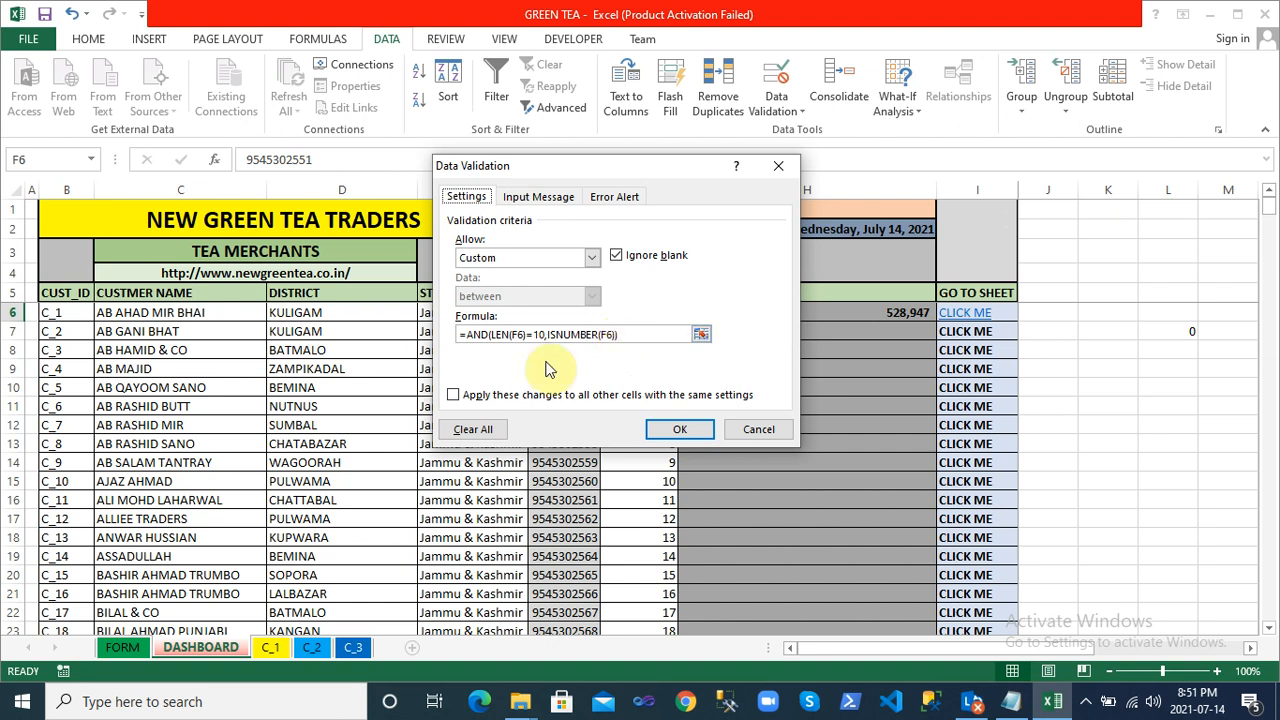
{"action": "left_click", "coordinate": [535, 198]}
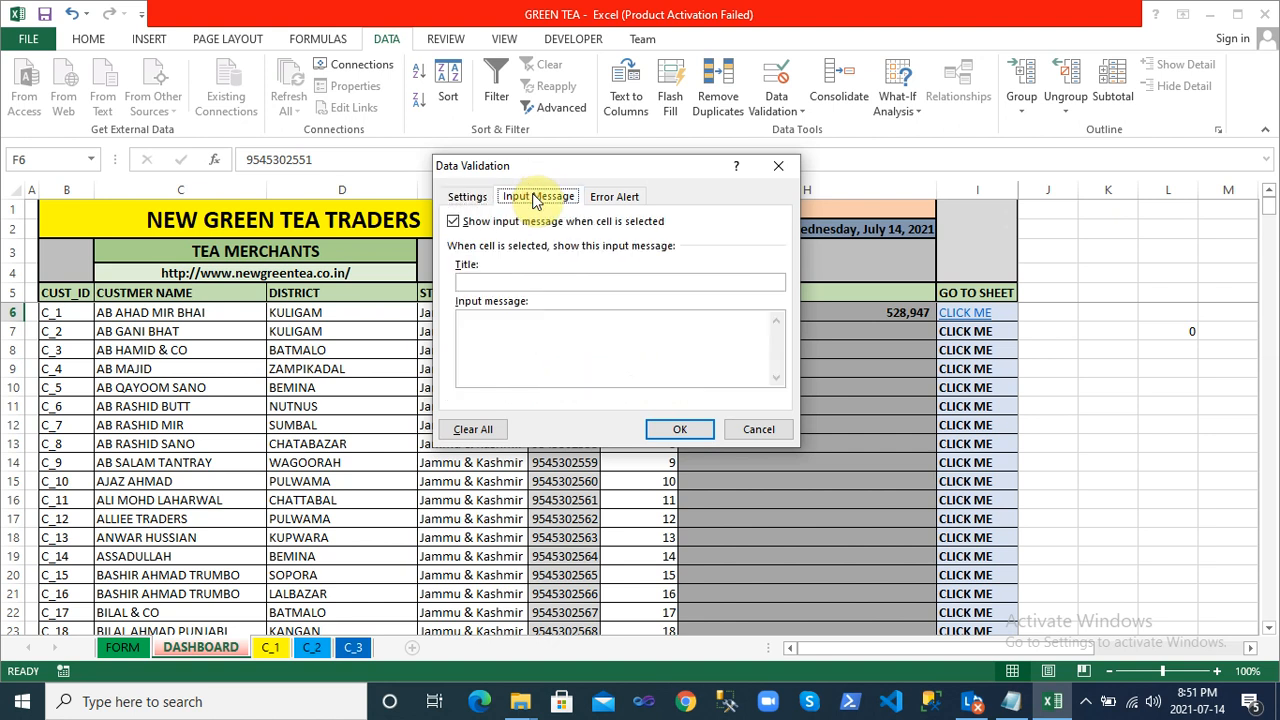
{"action": "left_click", "coordinate": [612, 199]}
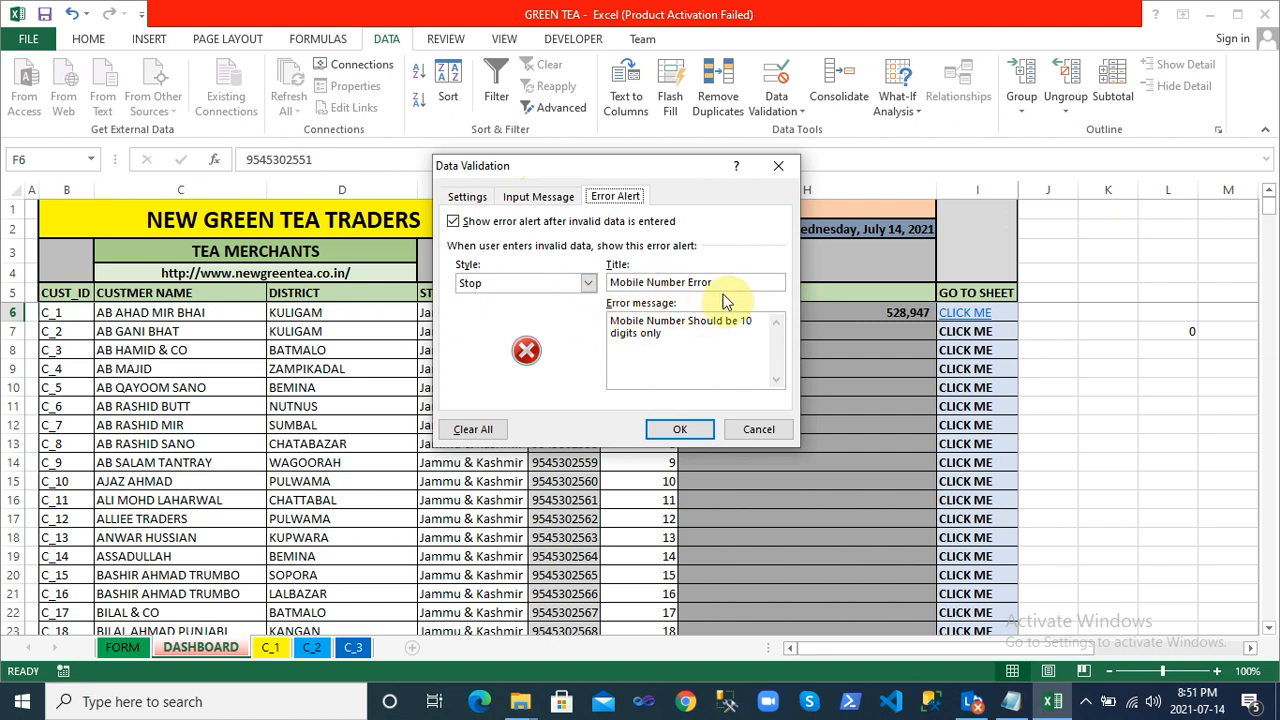
Try the Warning and Information styles for the mobile number error alert in F6, and apply the validation with the Stop style
{"action": "left_click", "coordinate": [587, 284]}
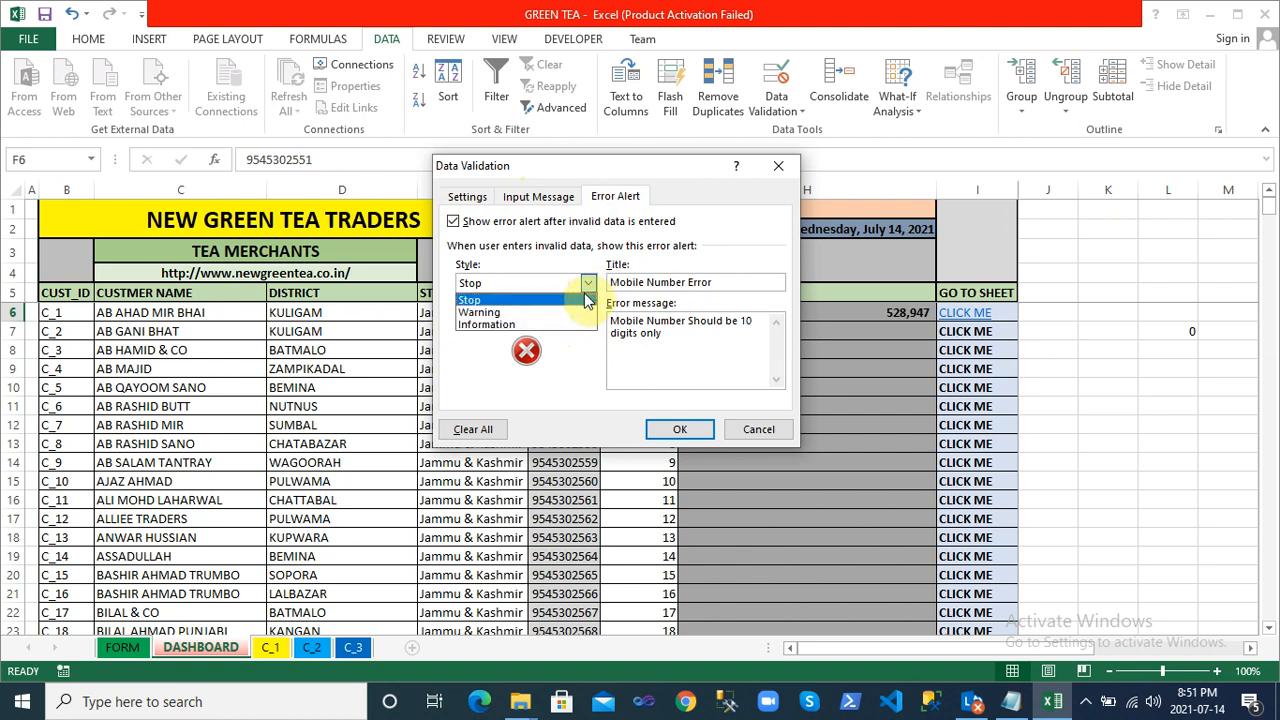
{"action": "left_click", "coordinate": [586, 288]}
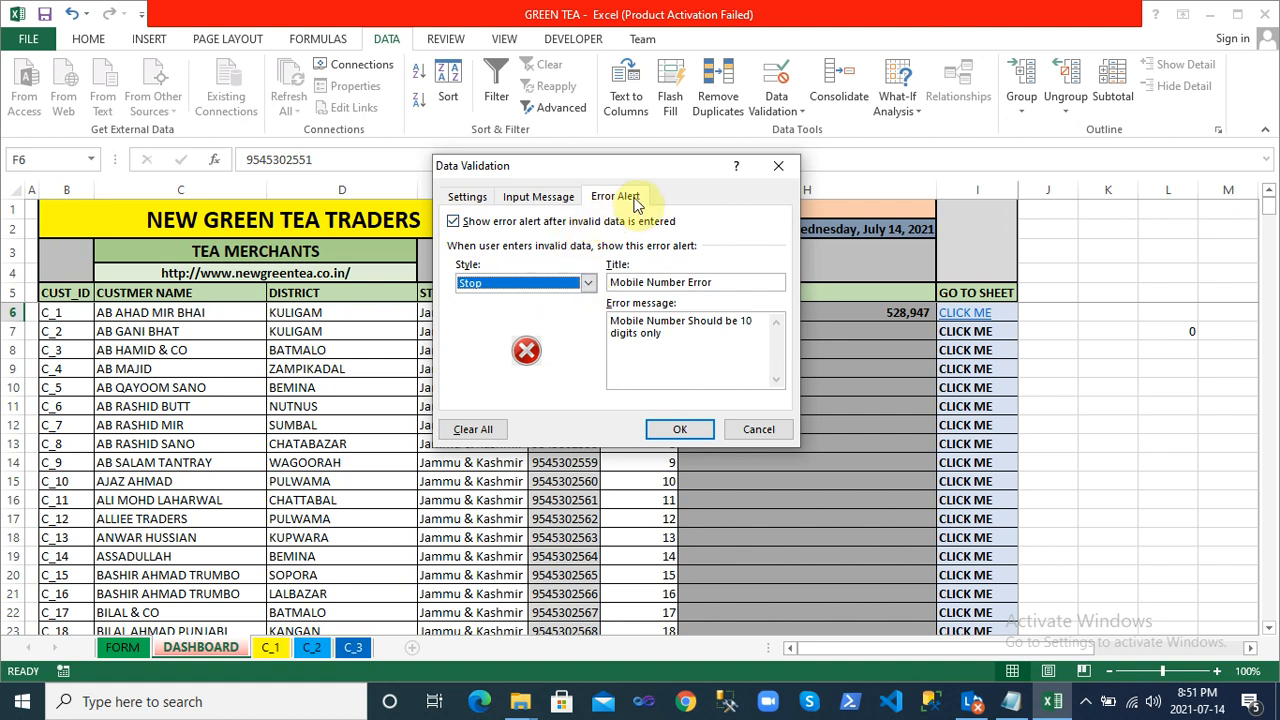
{"action": "left_click", "coordinate": [587, 285]}
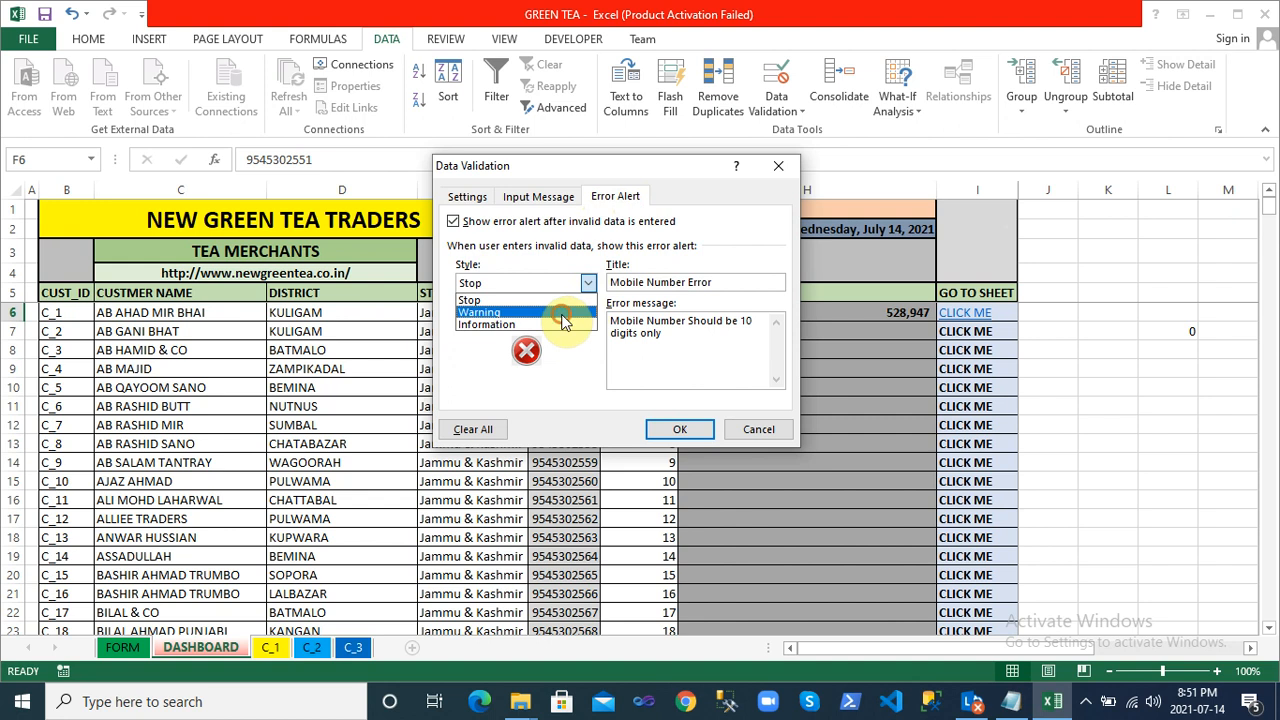
{"action": "left_click", "coordinate": [562, 313]}
{"action": "left_click", "coordinate": [587, 284]}
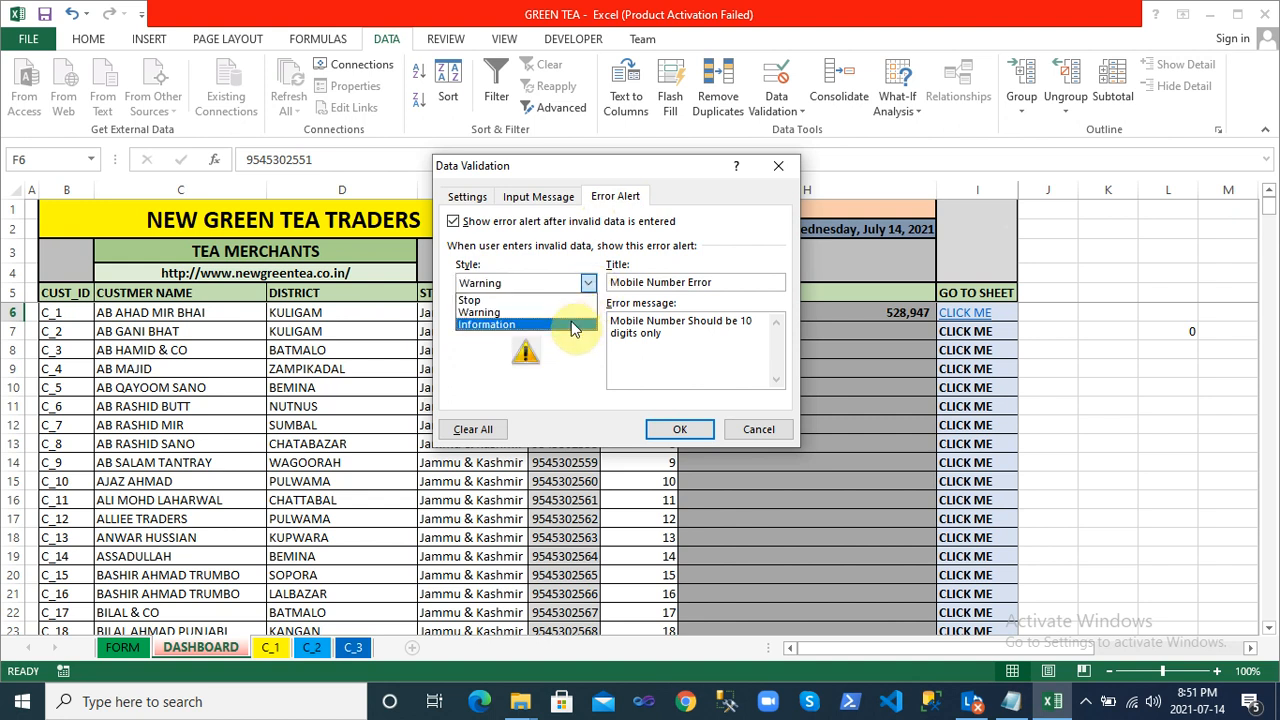
{"action": "left_click", "coordinate": [572, 324]}
{"action": "left_click", "coordinate": [593, 283]}
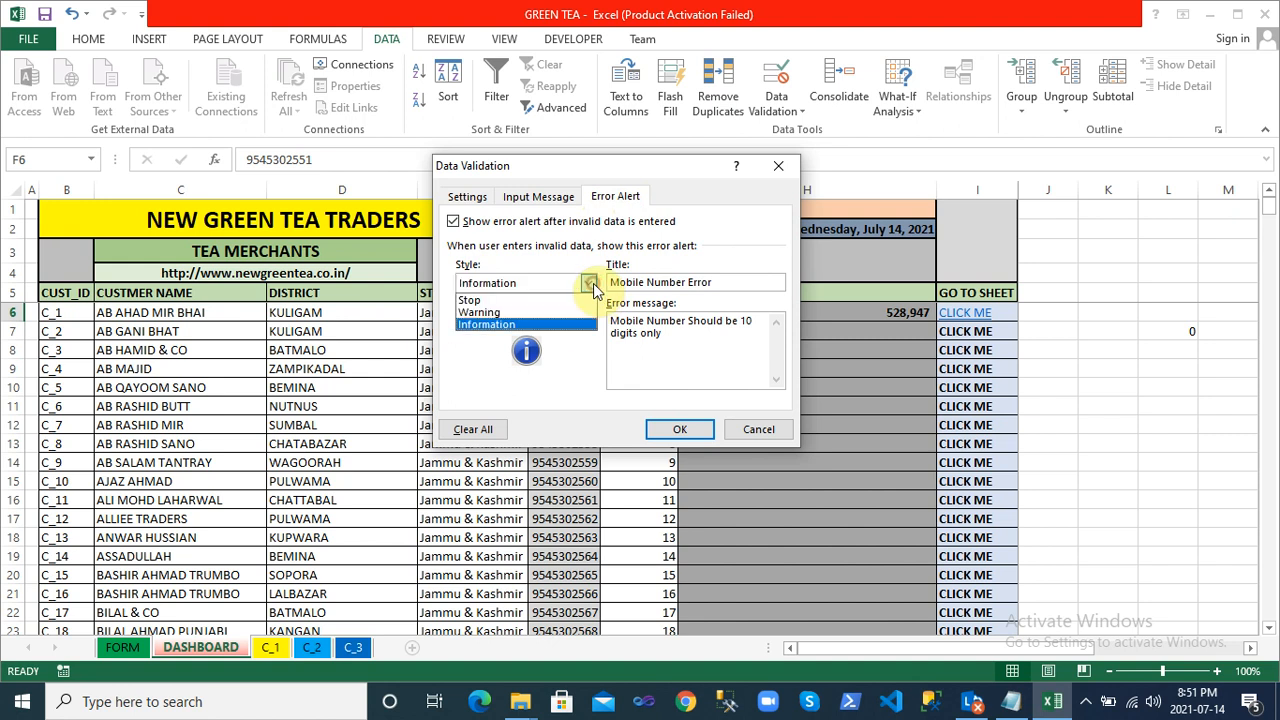
{"action": "left_click", "coordinate": [567, 298]}
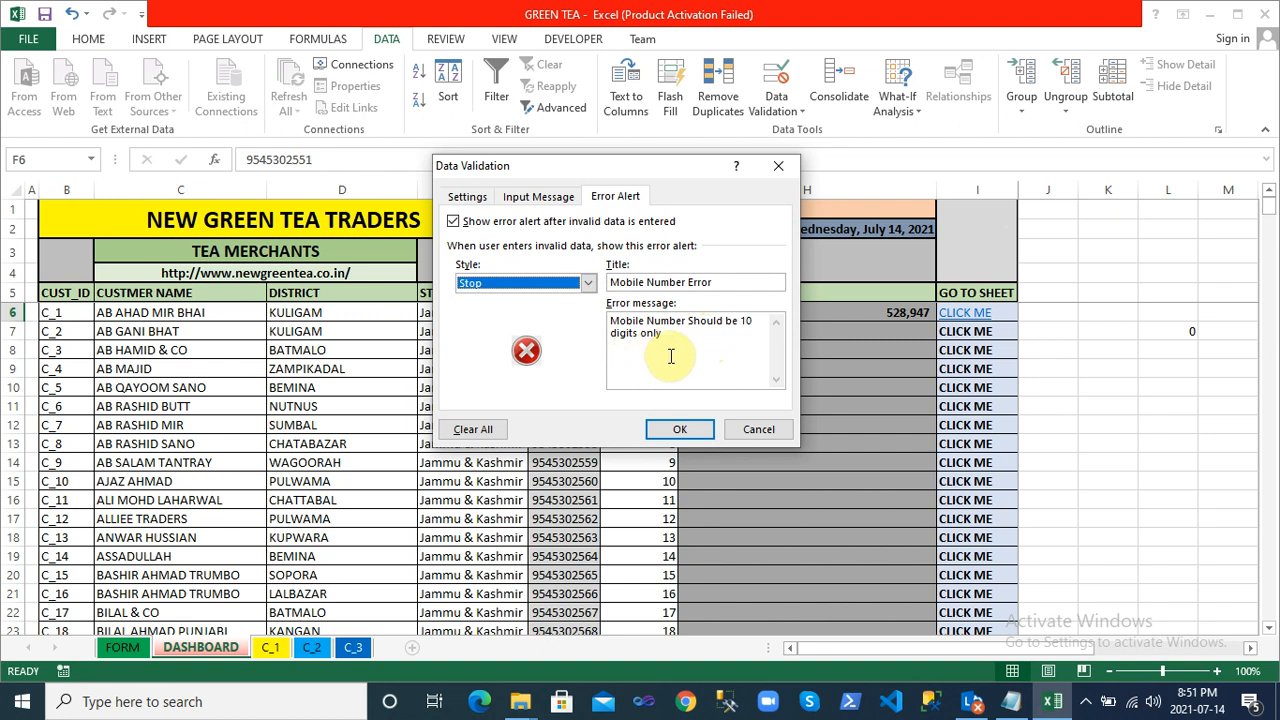
{"action": "left_click", "coordinate": [679, 429]}
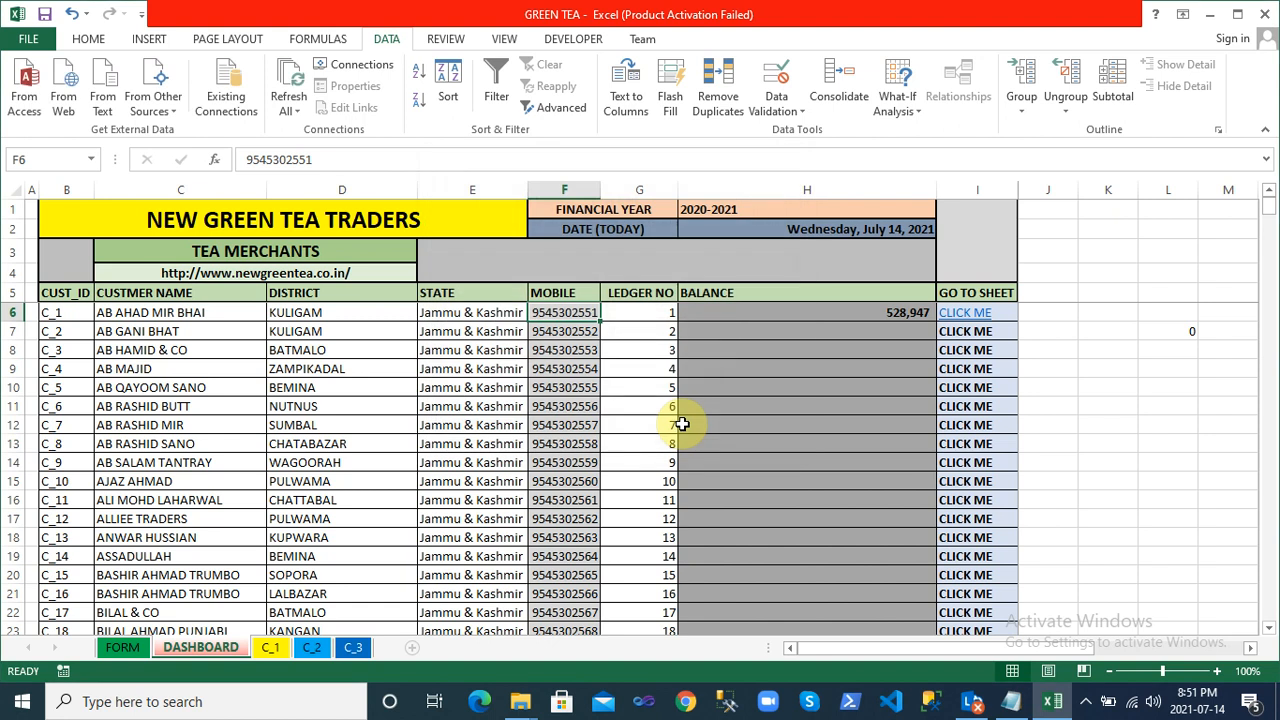
{"action": "left_click", "coordinate": [628, 386]}
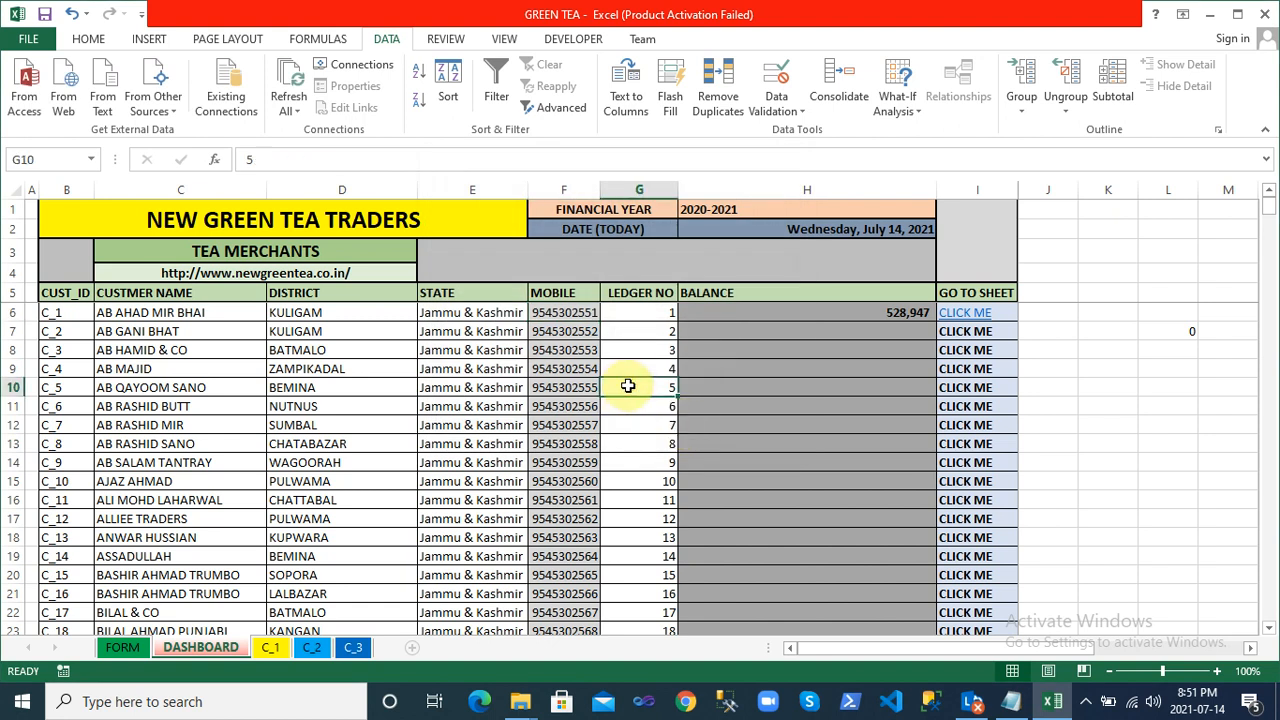
{"action": "left_click", "coordinate": [561, 364]}
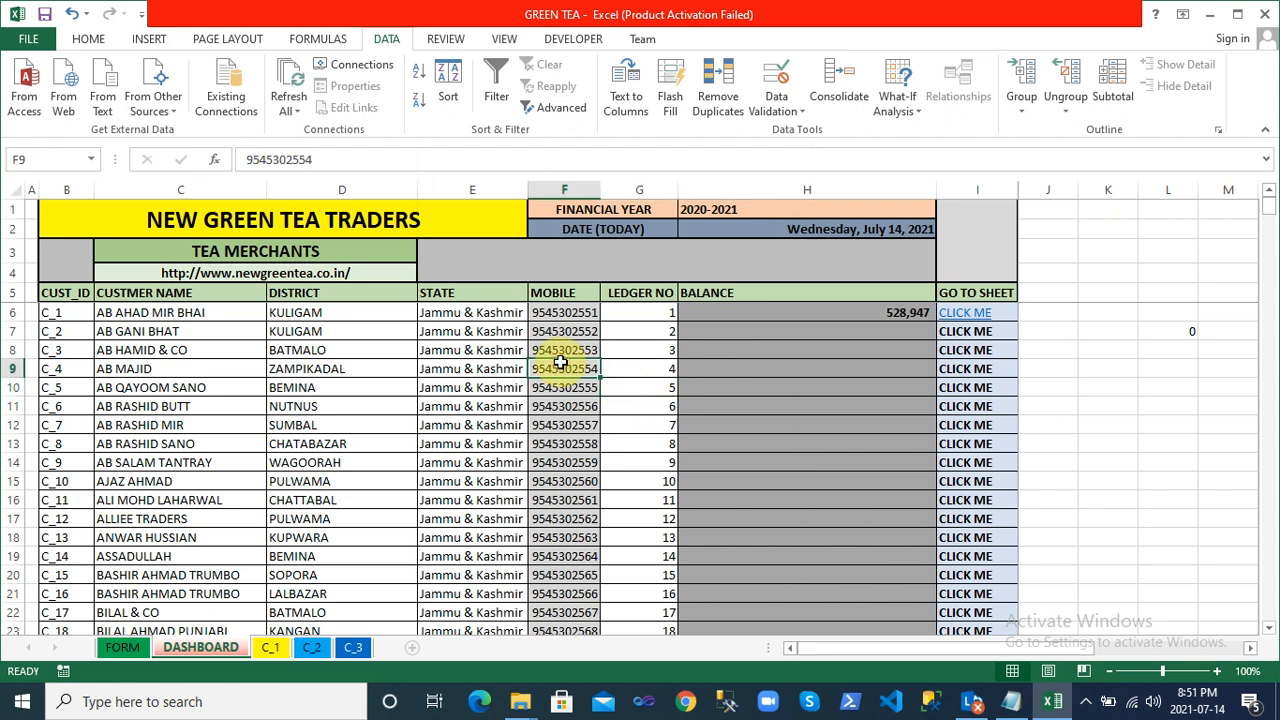
{"action": "left_click", "coordinate": [382, 327]}
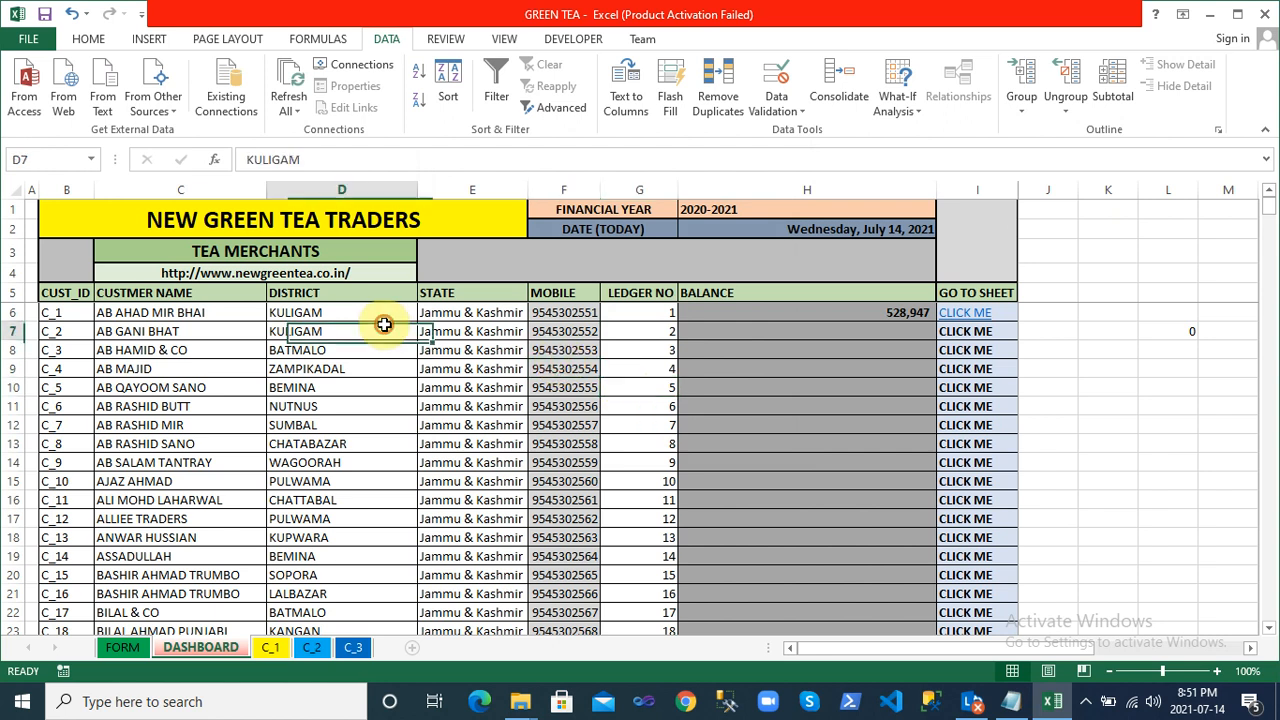
Examine the validation formula, input message and error alert on the first customer's name in C6, and close the settings without changes
{"action": "left_click", "coordinate": [227, 313]}
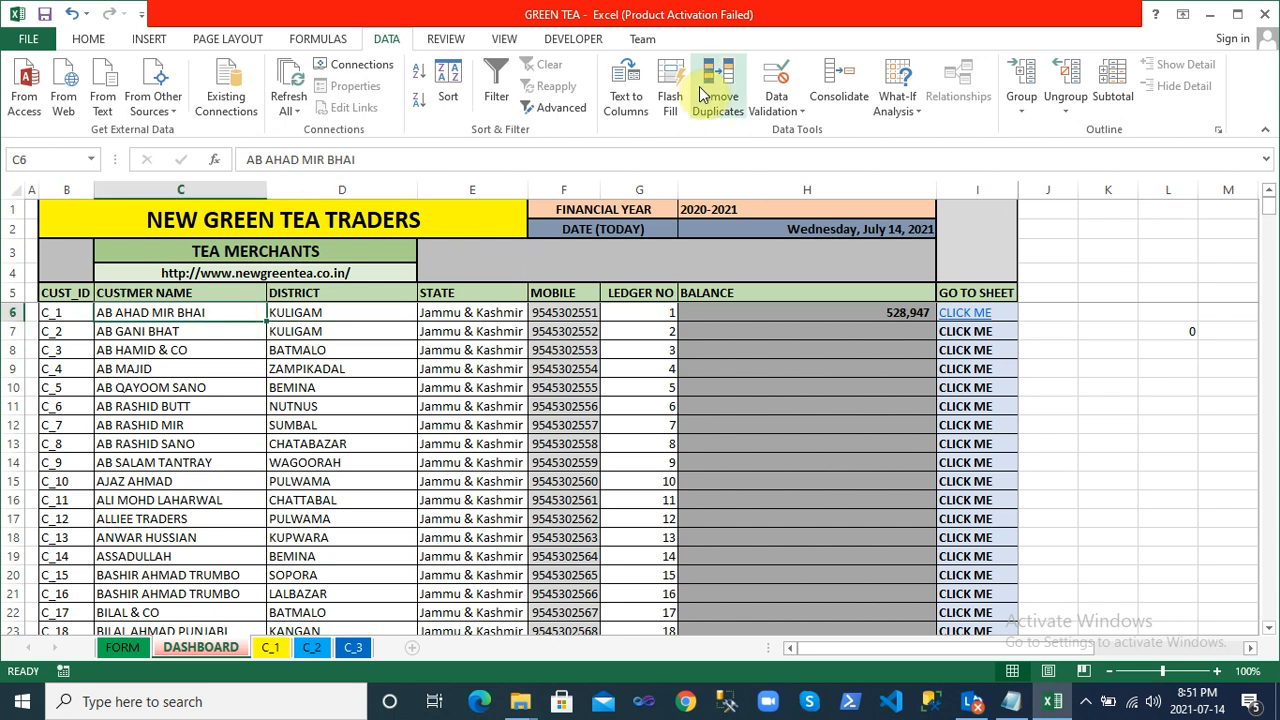
{"action": "left_click", "coordinate": [785, 113]}
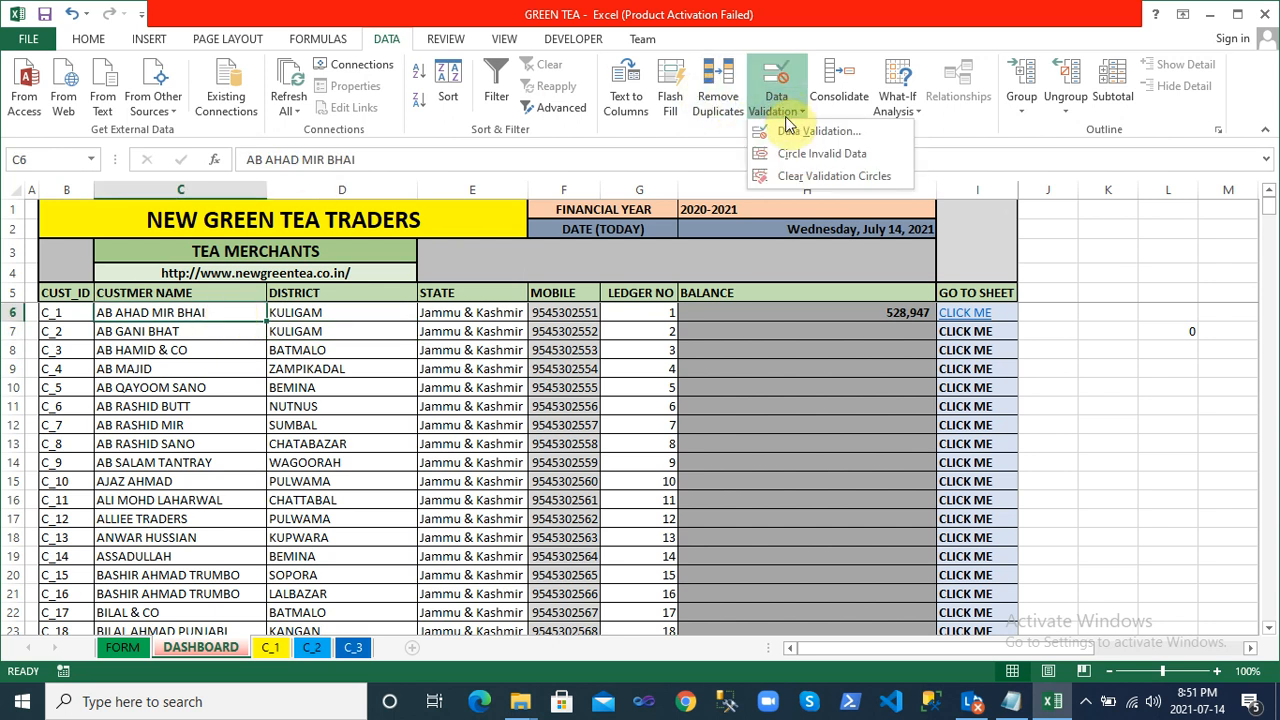
{"action": "left_click", "coordinate": [794, 131]}
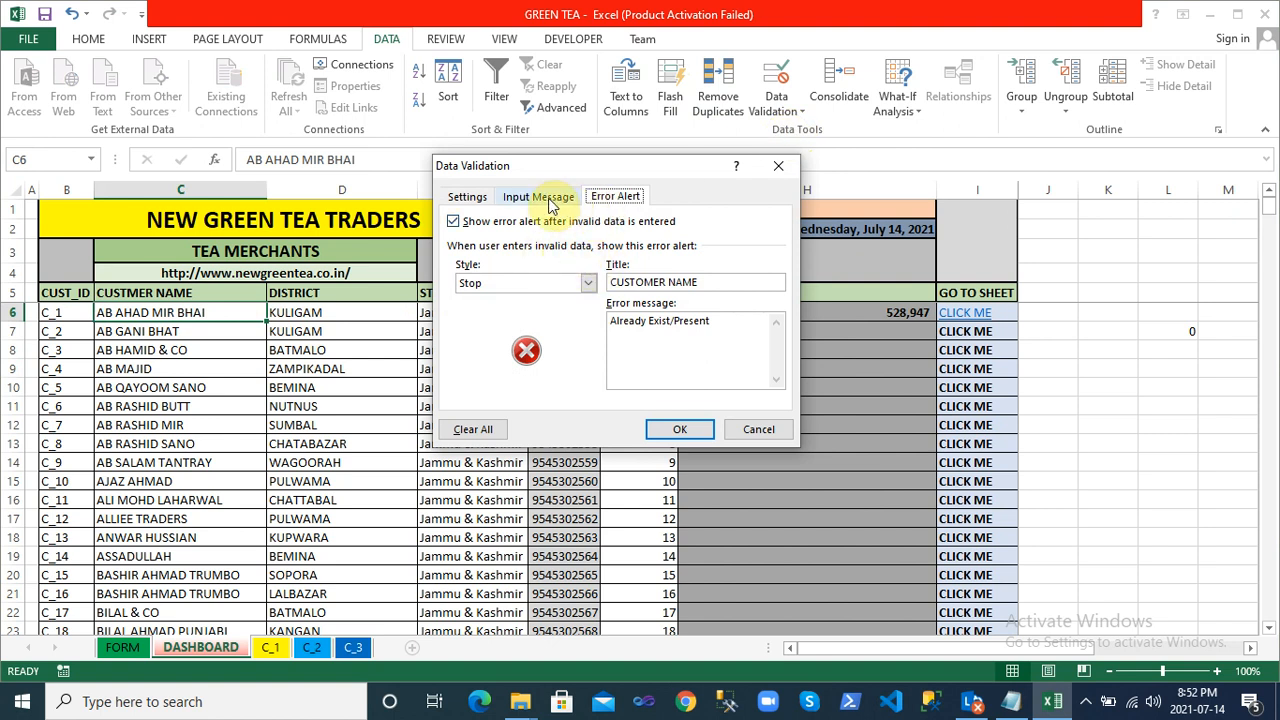
{"action": "left_click", "coordinate": [549, 203]}
{"action": "left_click", "coordinate": [468, 198]}
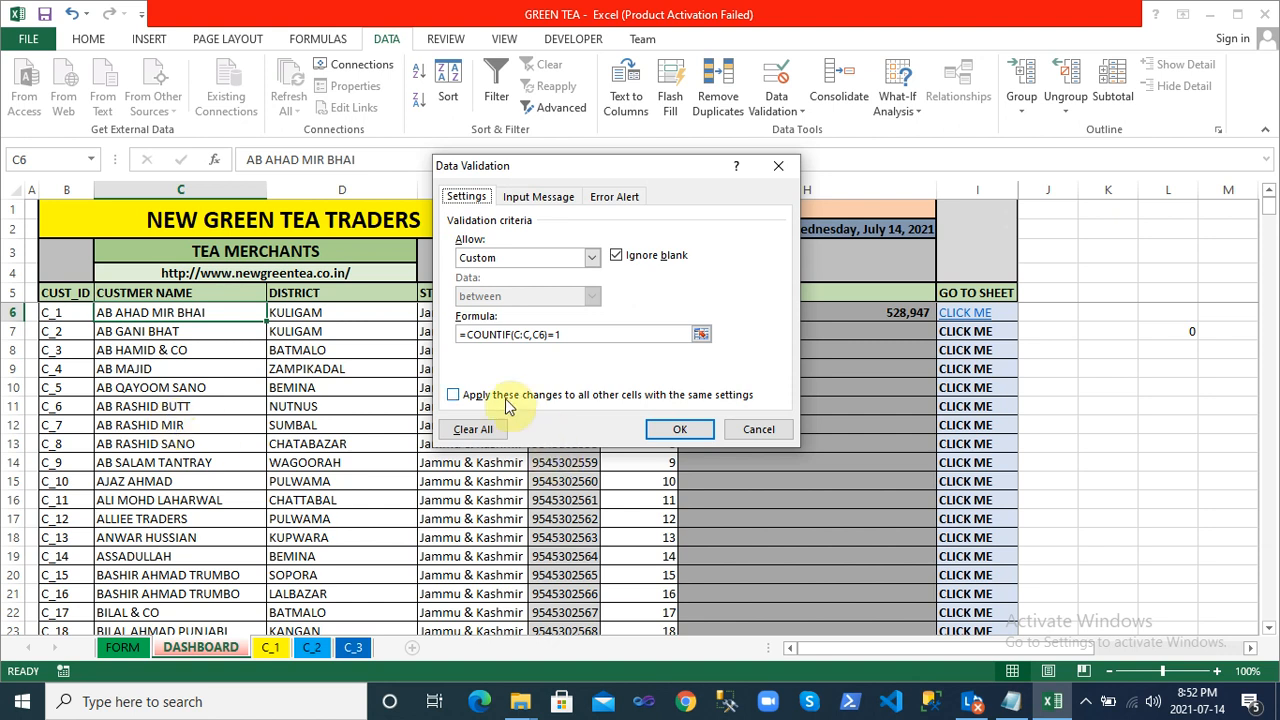
{"action": "left_click", "coordinate": [553, 198]}
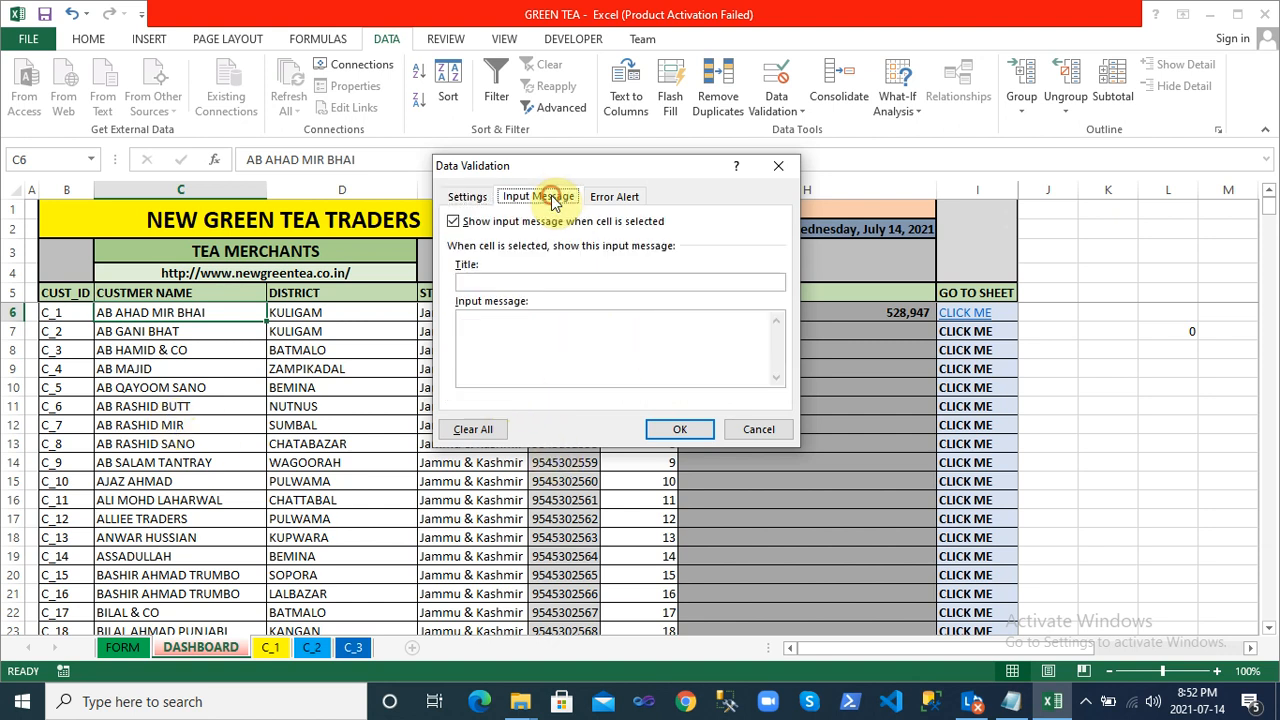
{"action": "left_click", "coordinate": [612, 199]}
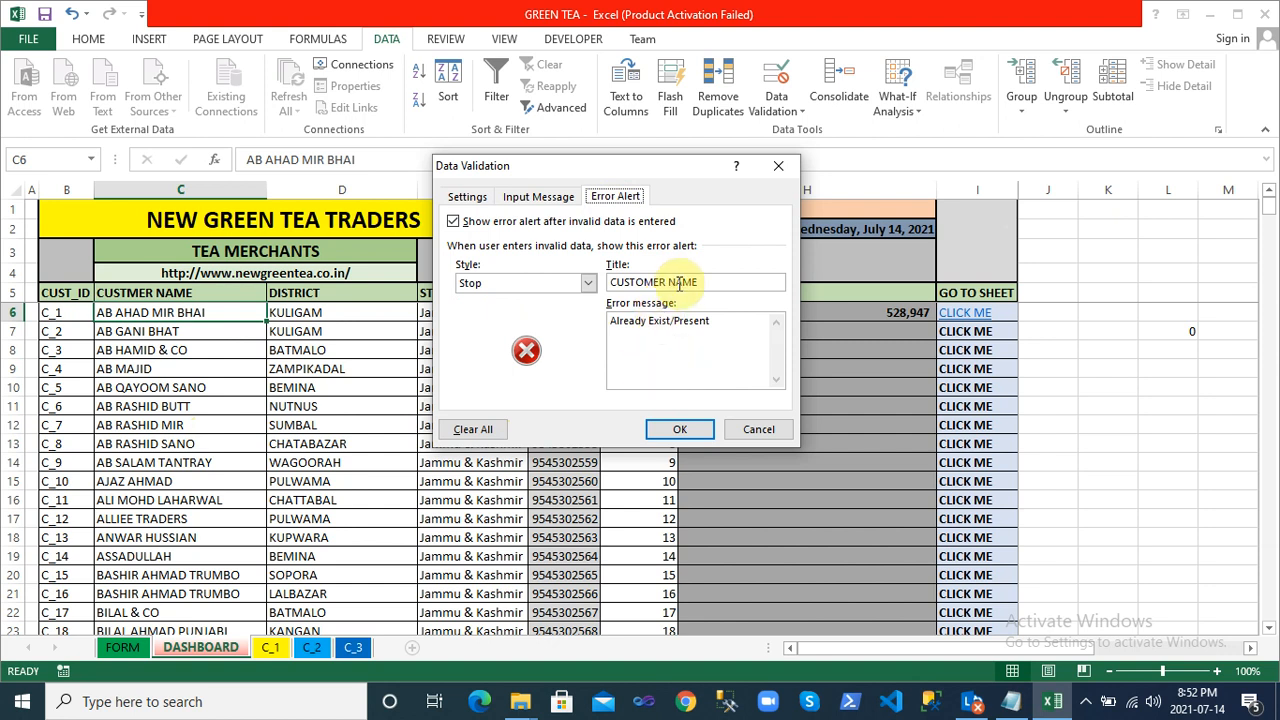
{"action": "left_click", "coordinate": [545, 203]}
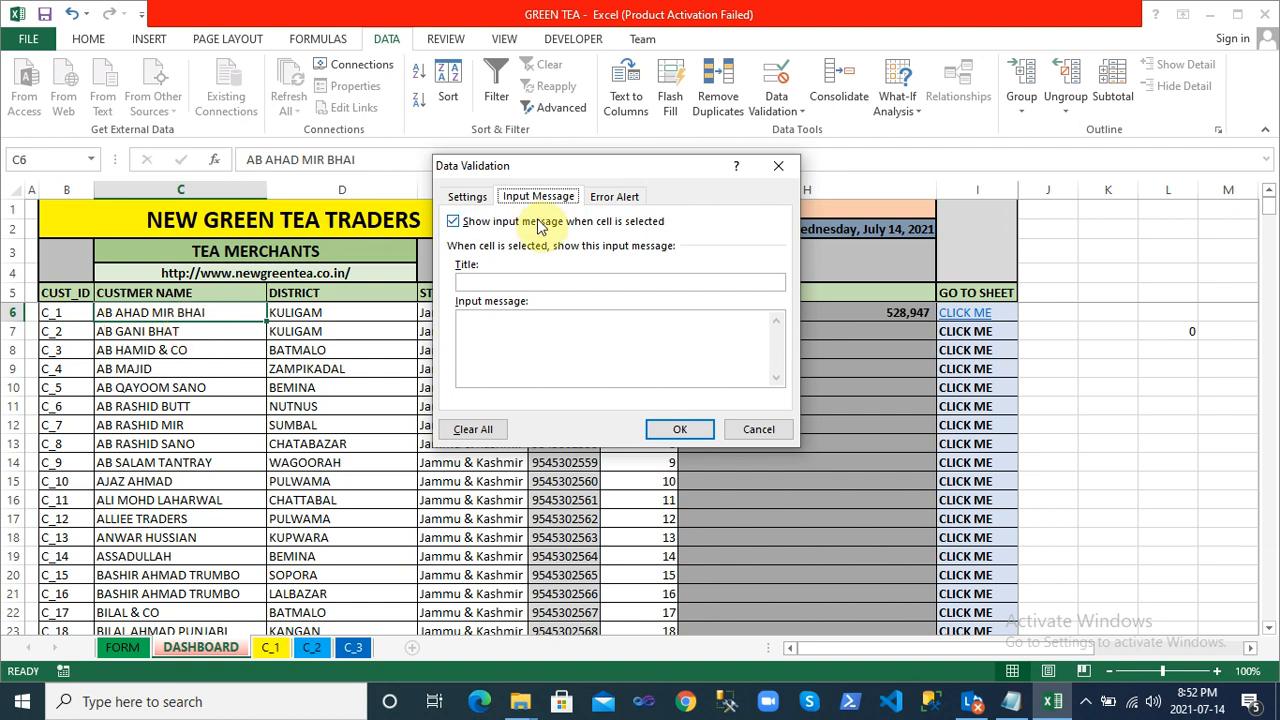
{"action": "left_click", "coordinate": [777, 168]}
Check the district cell D7 for a validation rule and error alert, and close the settings without changes
{"action": "left_click", "coordinate": [305, 330]}
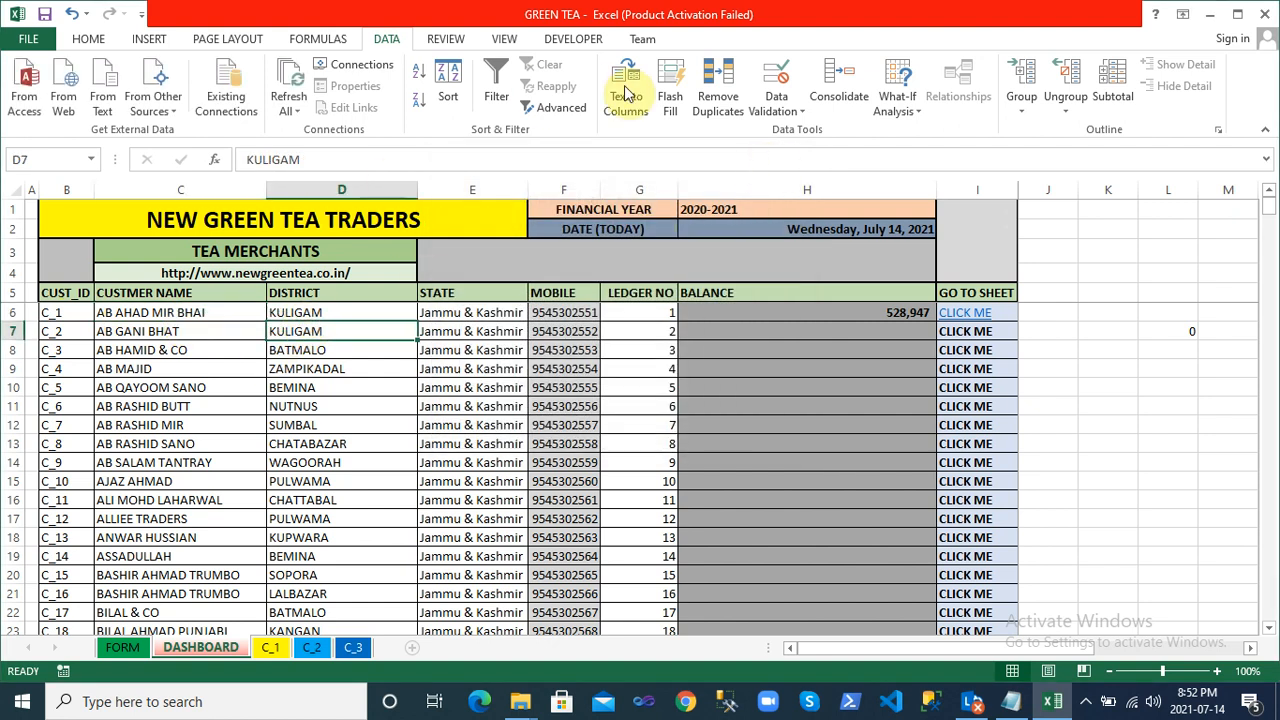
{"action": "left_click", "coordinate": [777, 110]}
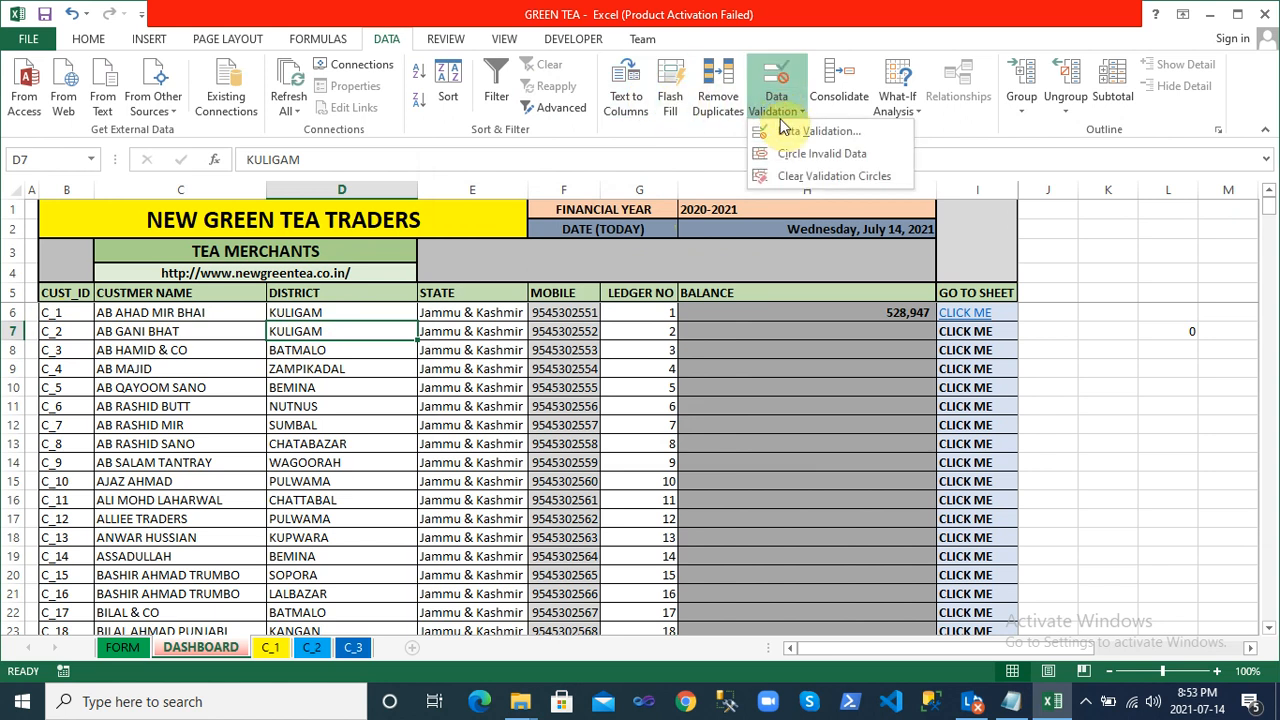
{"action": "left_click", "coordinate": [784, 130]}
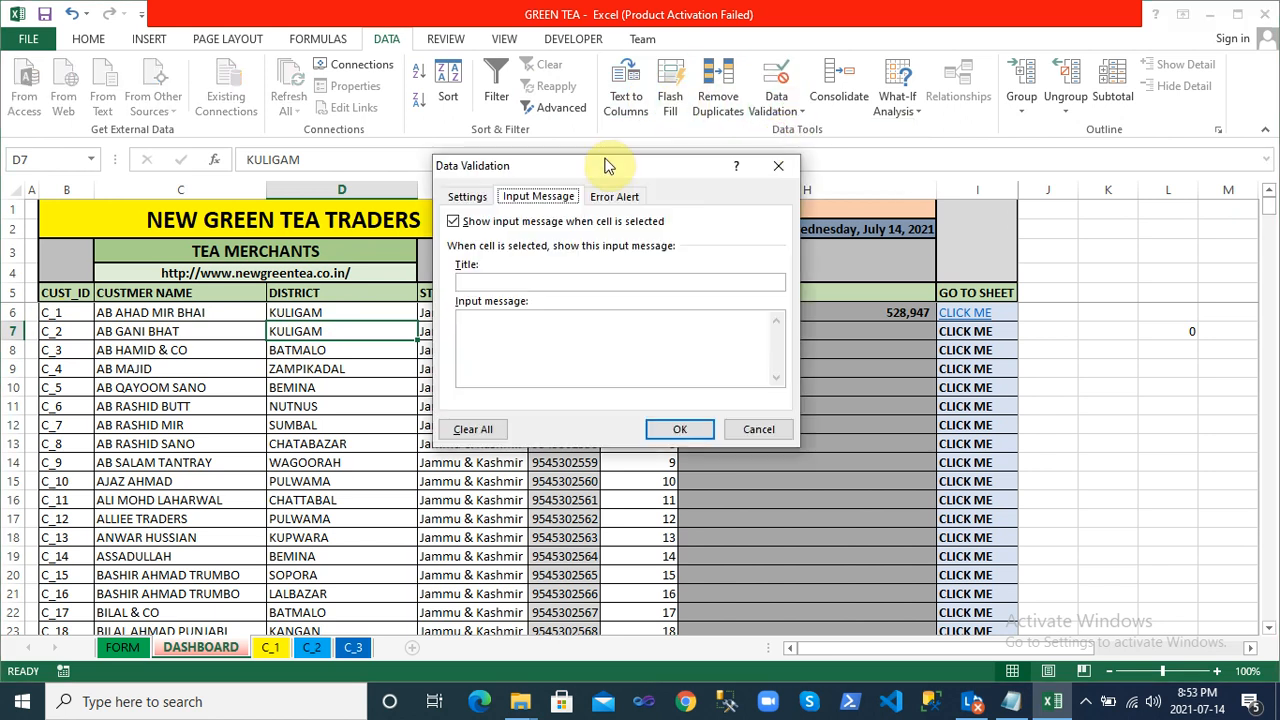
{"action": "left_click", "coordinate": [614, 196]}
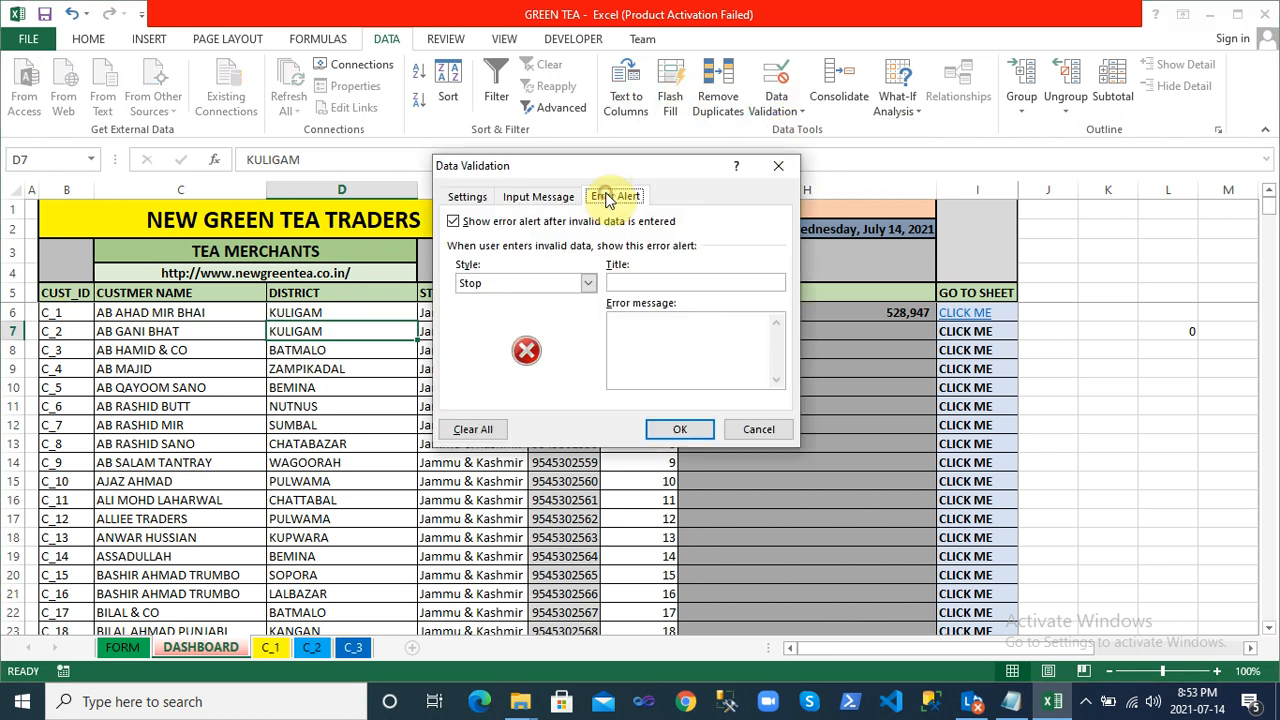
{"action": "left_click", "coordinate": [476, 198]}
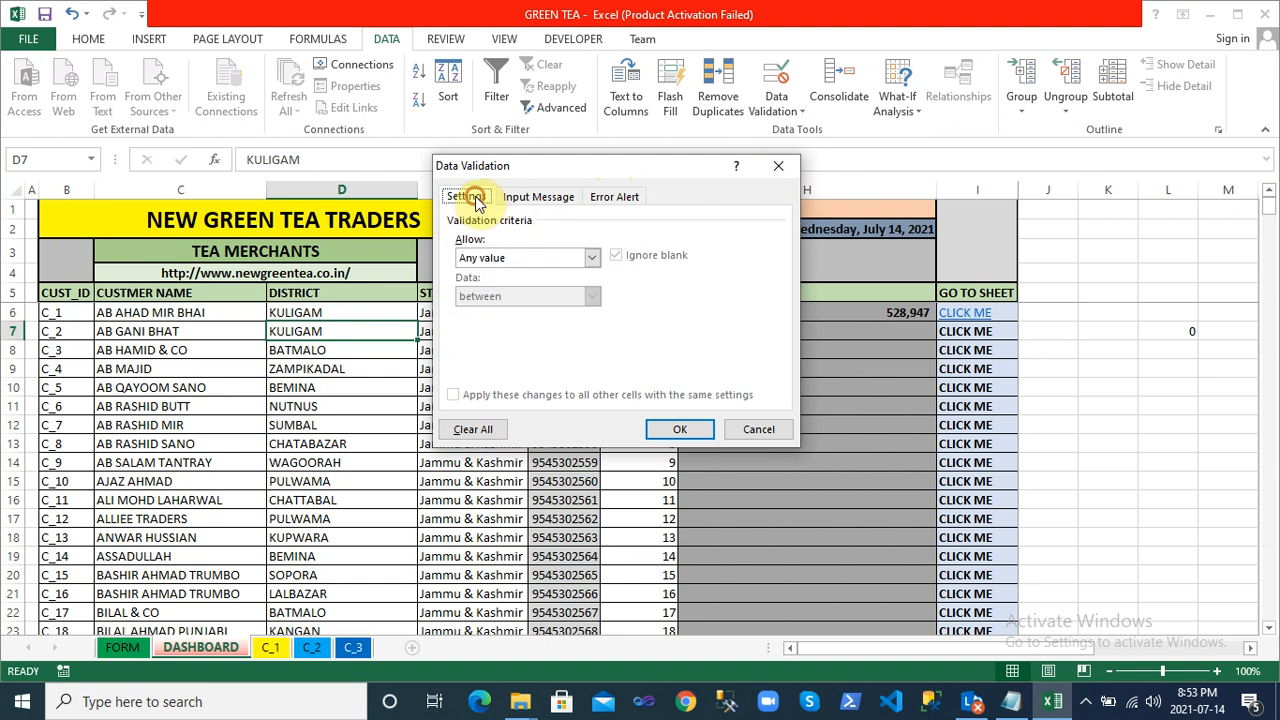
{"action": "left_click", "coordinate": [778, 175]}
Check the state cell E8 for a validation rule and error alert, and close the settings without changes
{"action": "left_click", "coordinate": [450, 349]}
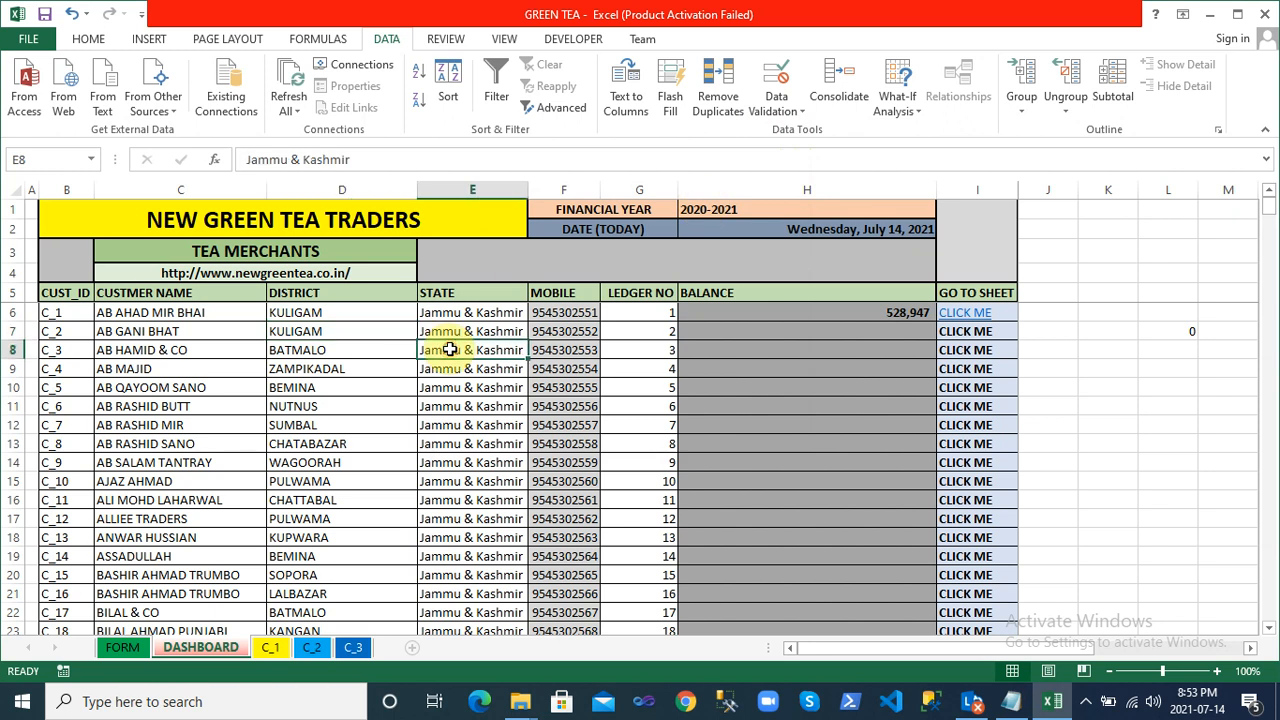
{"action": "left_click", "coordinate": [788, 110]}
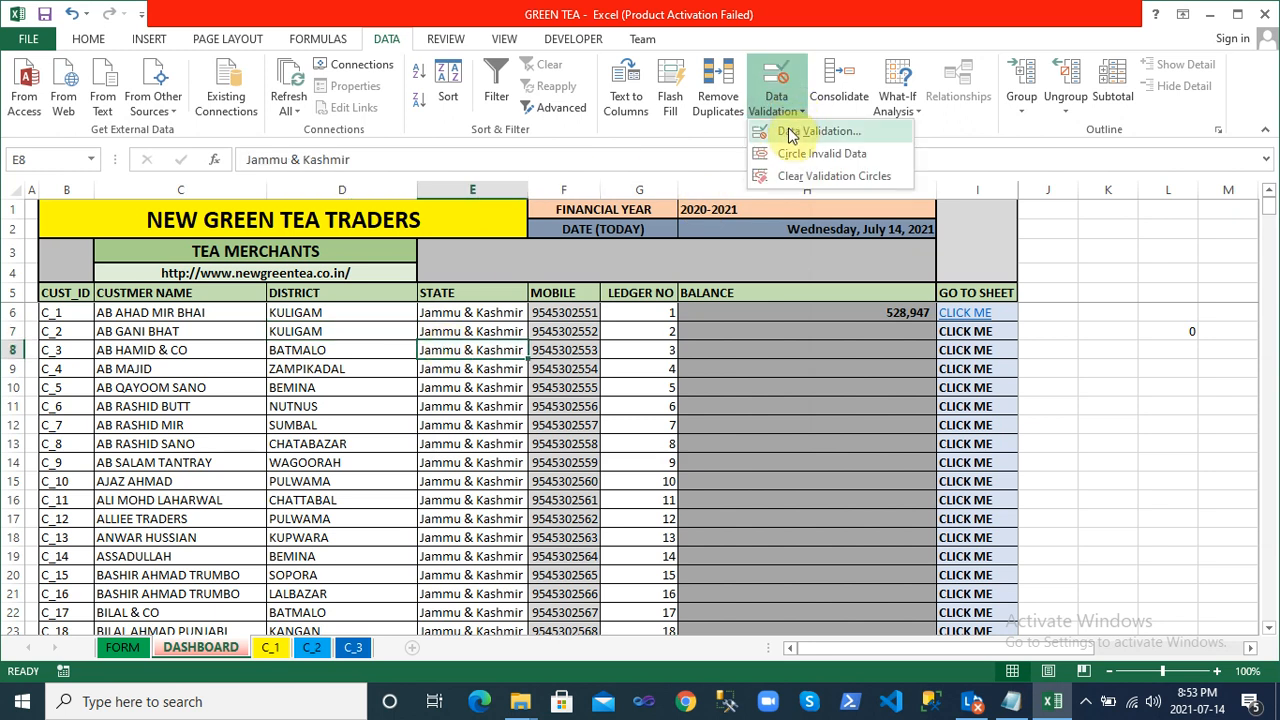
{"action": "left_click", "coordinate": [792, 133]}
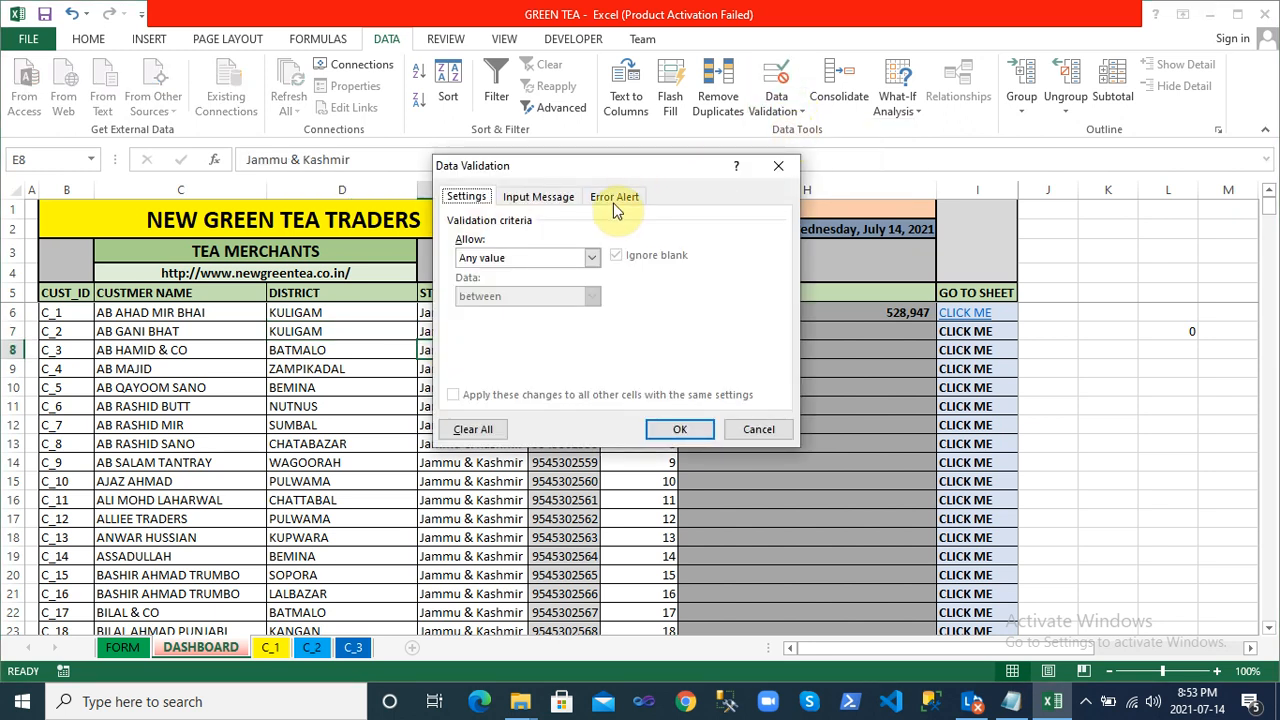
{"action": "left_click", "coordinate": [614, 199]}
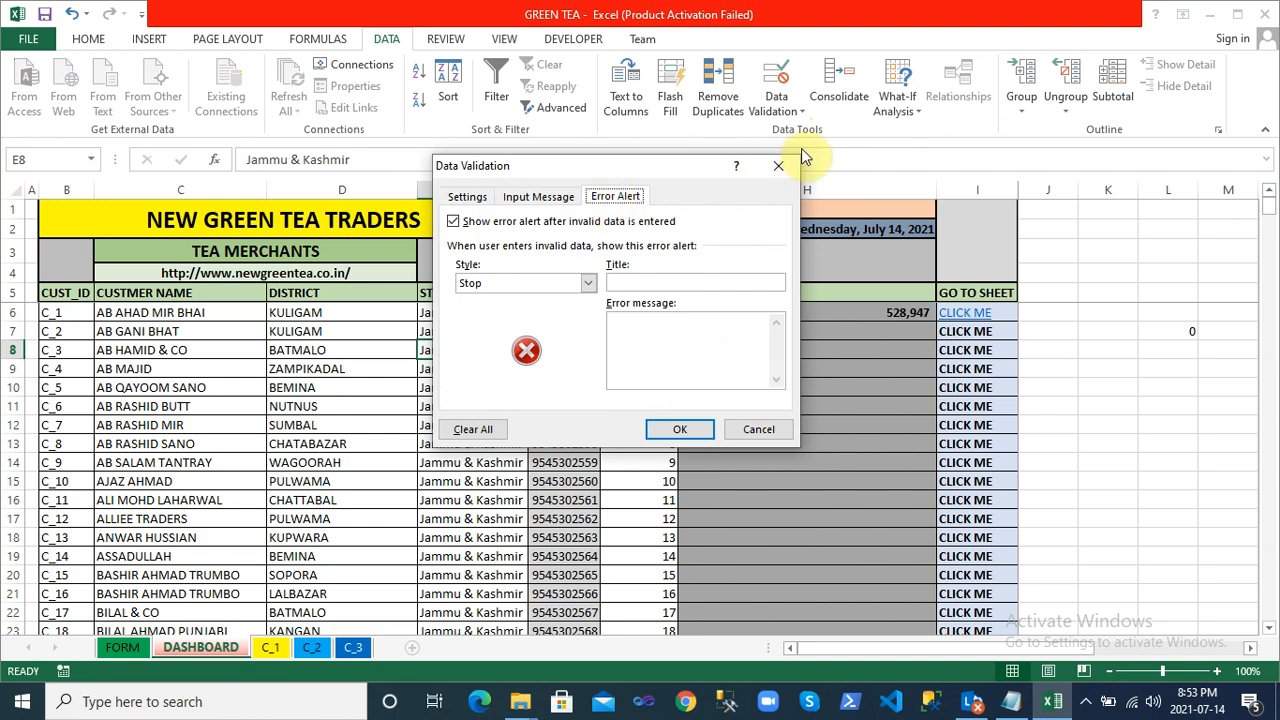
{"action": "left_click", "coordinate": [777, 168]}
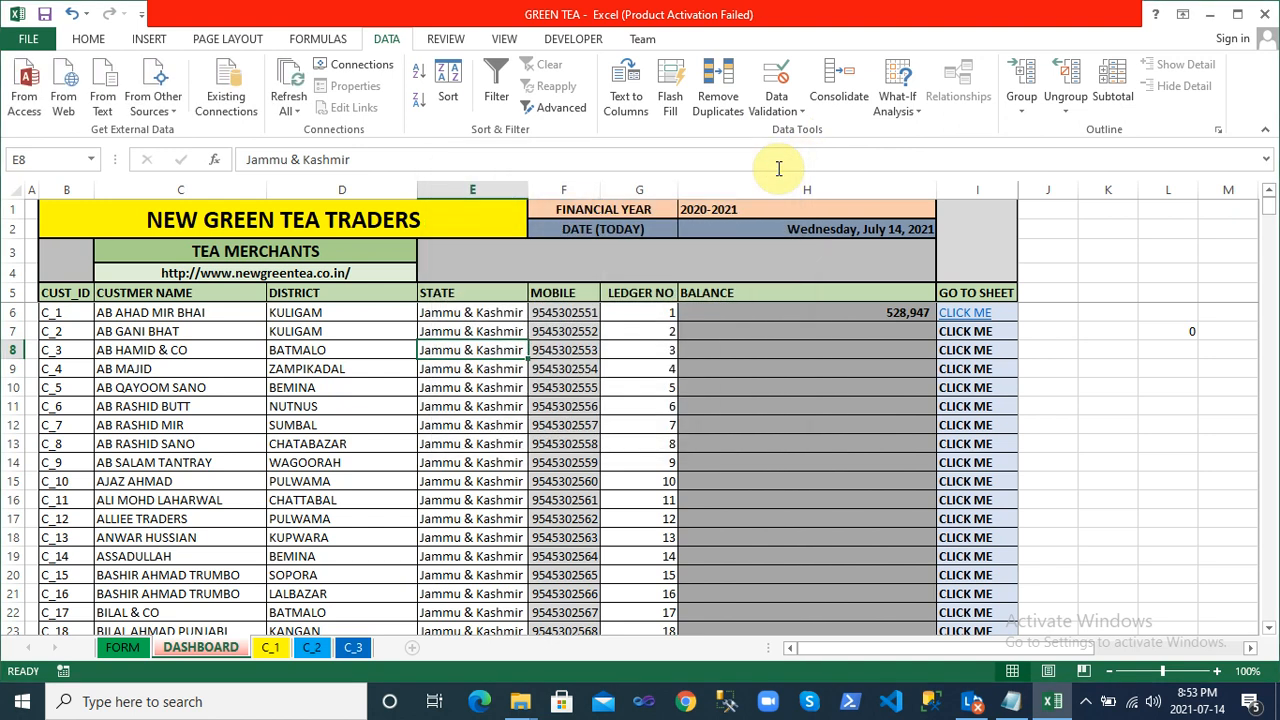
{"action": "left_click", "coordinate": [80, 390]}
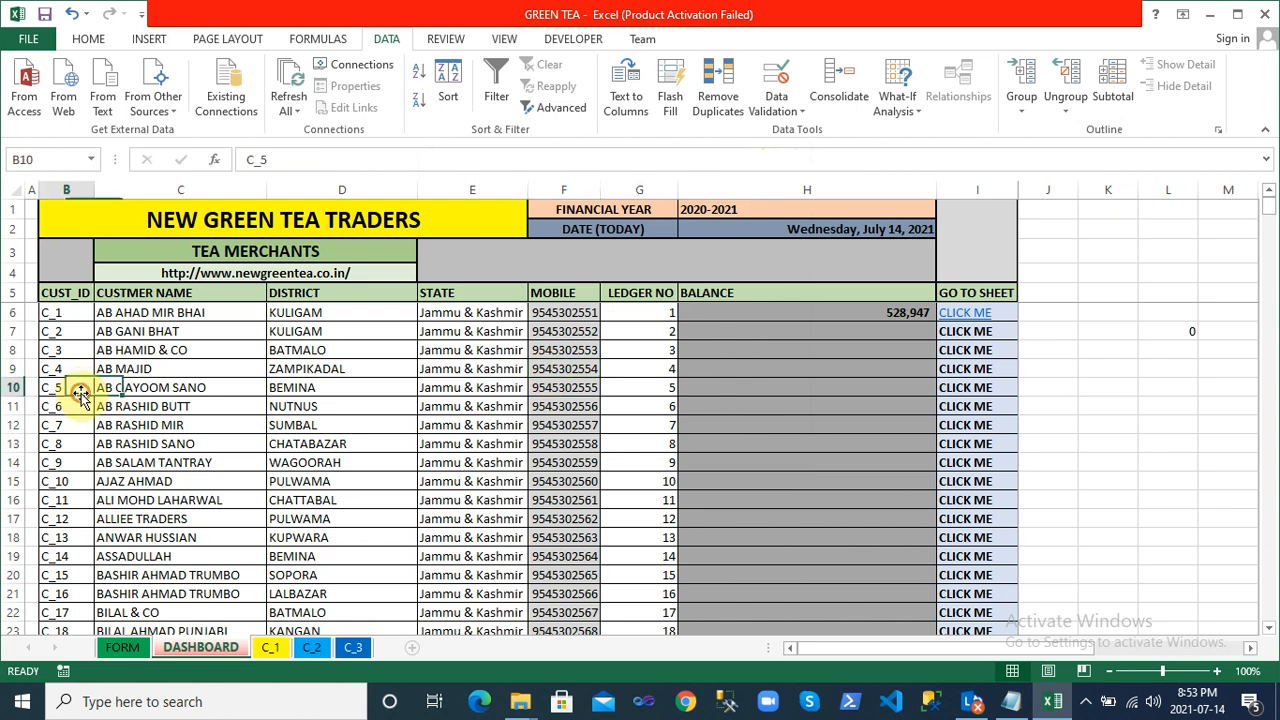
{"action": "left_click", "coordinate": [190, 363]}
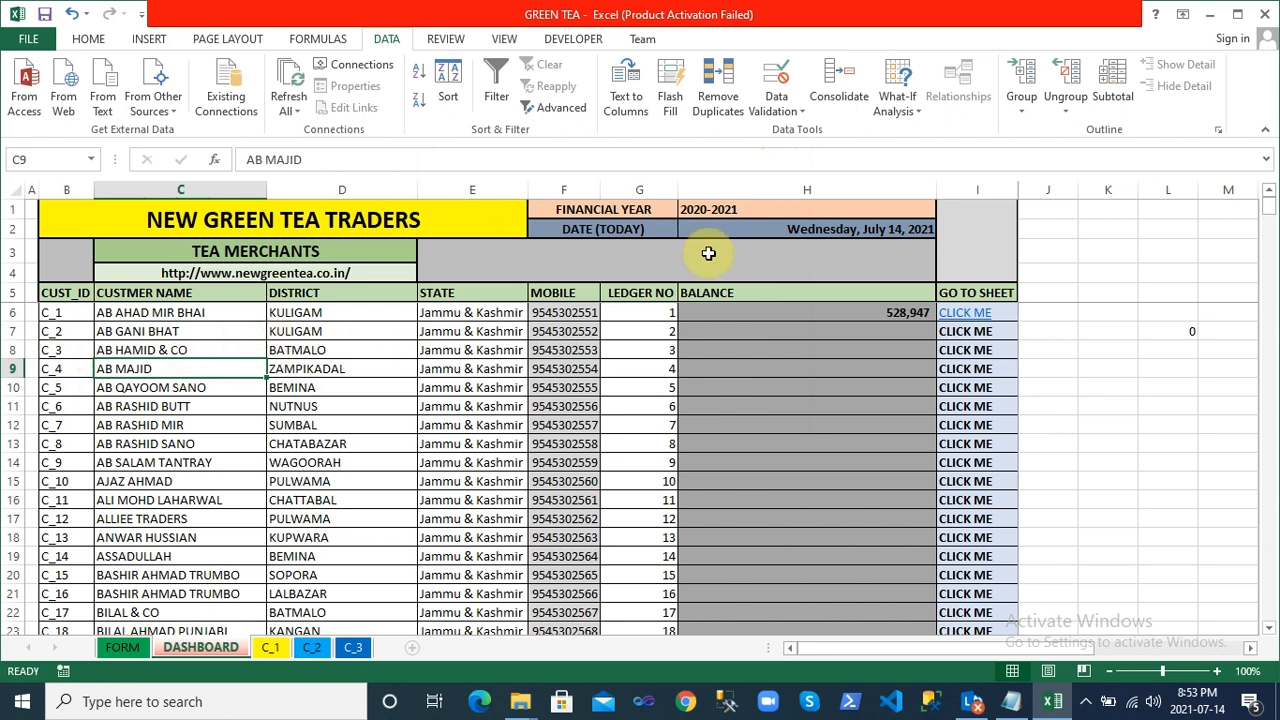
Examine the validation criteria, input message and error alert on the ledger number in G7, and close the settings without changes
{"action": "left_click", "coordinate": [636, 333]}
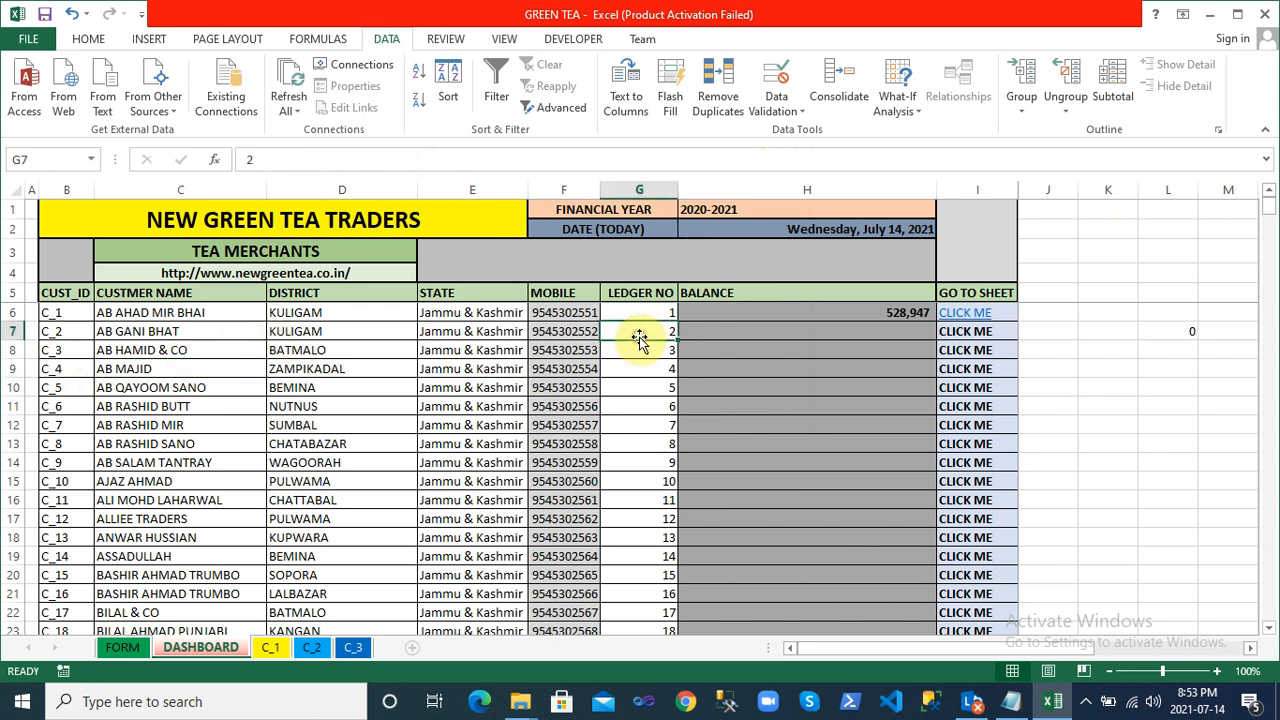
{"action": "left_click", "coordinate": [764, 107]}
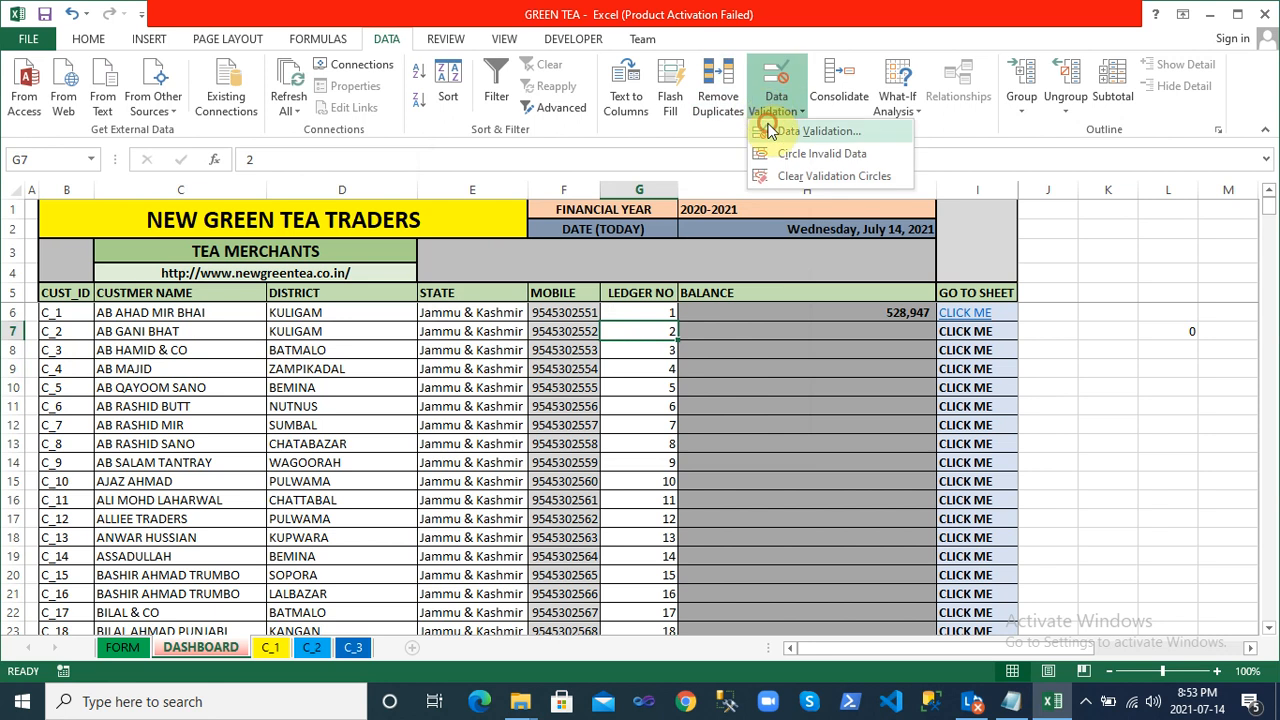
{"action": "left_click", "coordinate": [772, 131]}
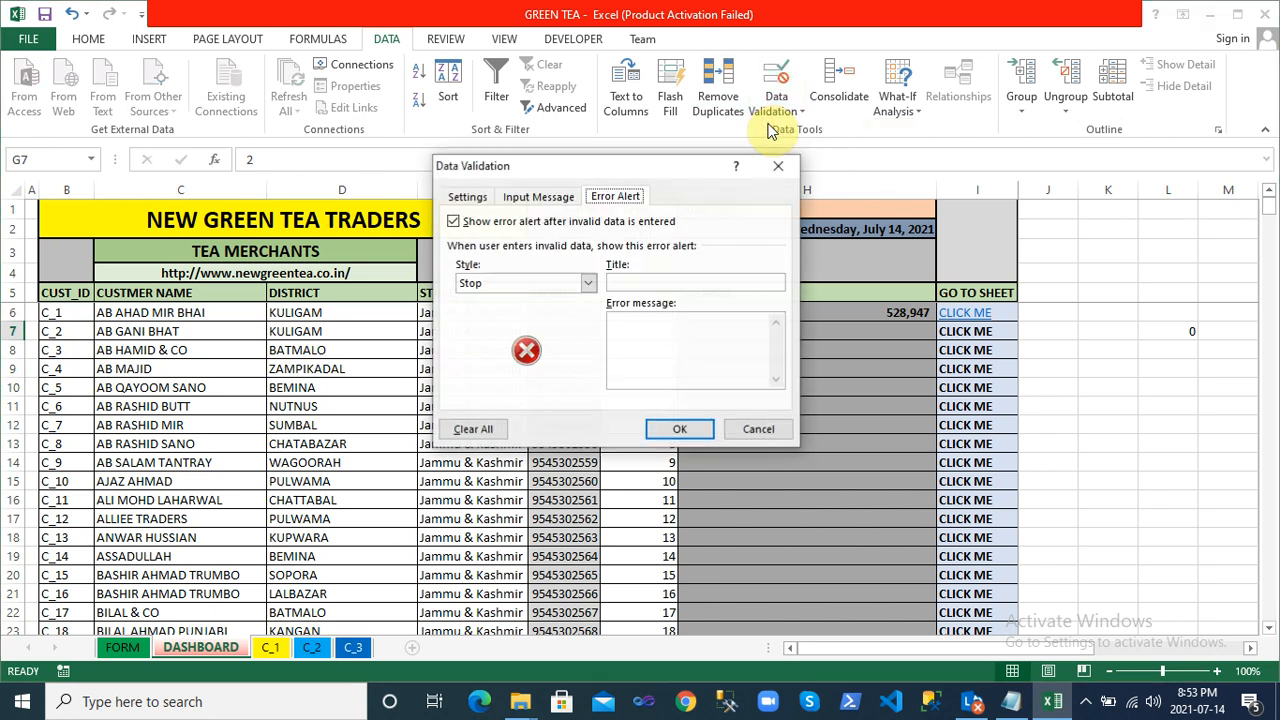
{"action": "left_click", "coordinate": [555, 197]}
{"action": "left_click", "coordinate": [487, 201]}
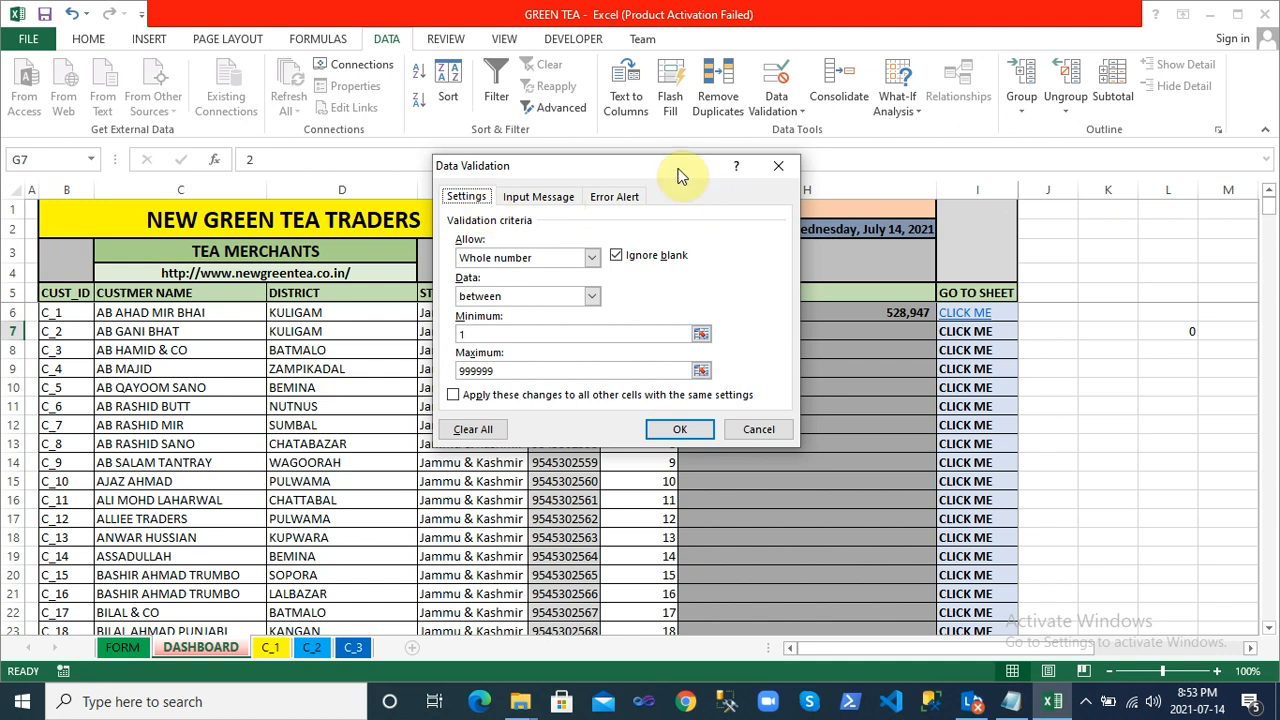
{"action": "left_click_drag", "start_coordinate": [674, 166], "coordinate": [497, 132]}
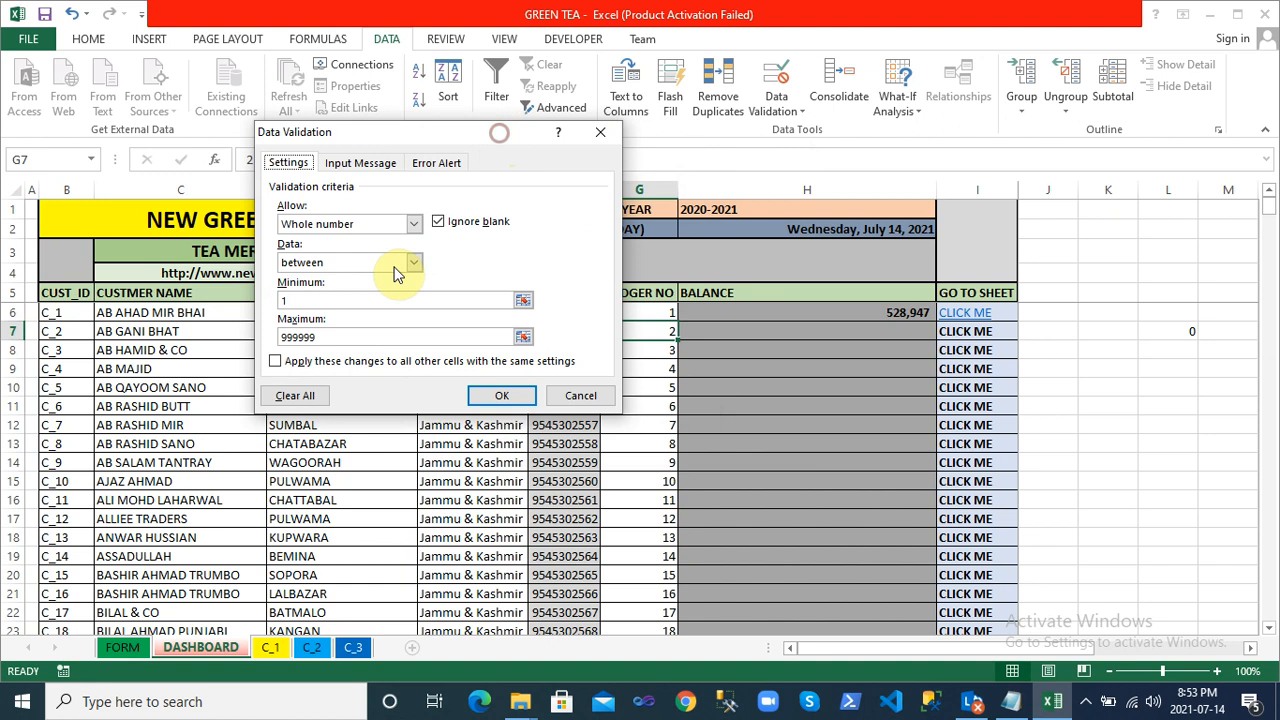
{"action": "left_click", "coordinate": [297, 340]}
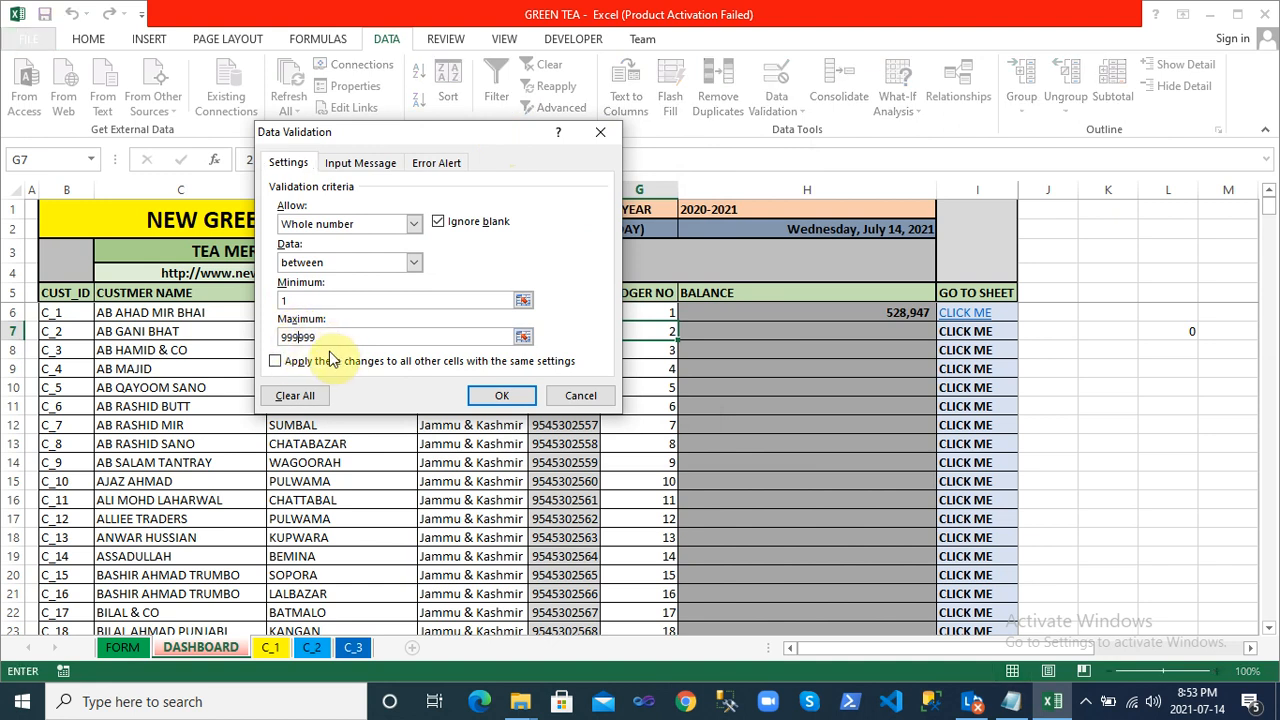
{"action": "left_click", "coordinate": [499, 396]}
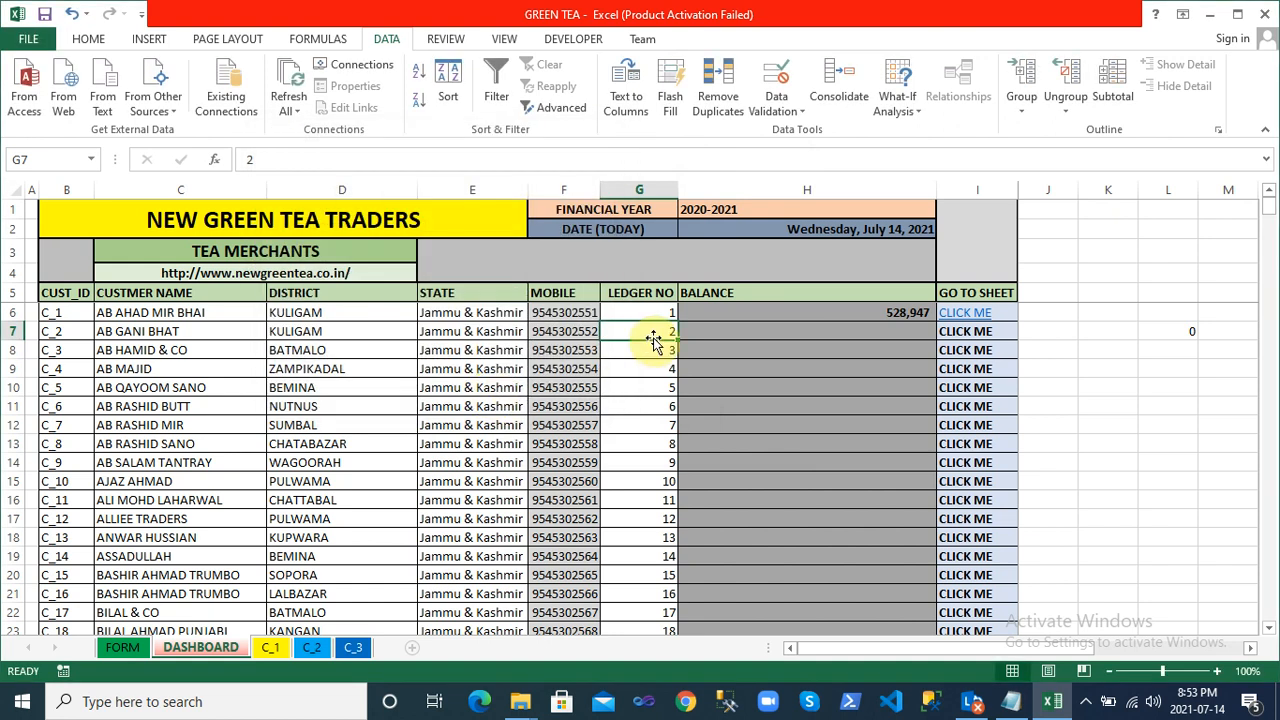
Test the ledger number rule in G7 by trying 2000000, and enter 999999 instead
{"action": "type", "text": "2000000"}
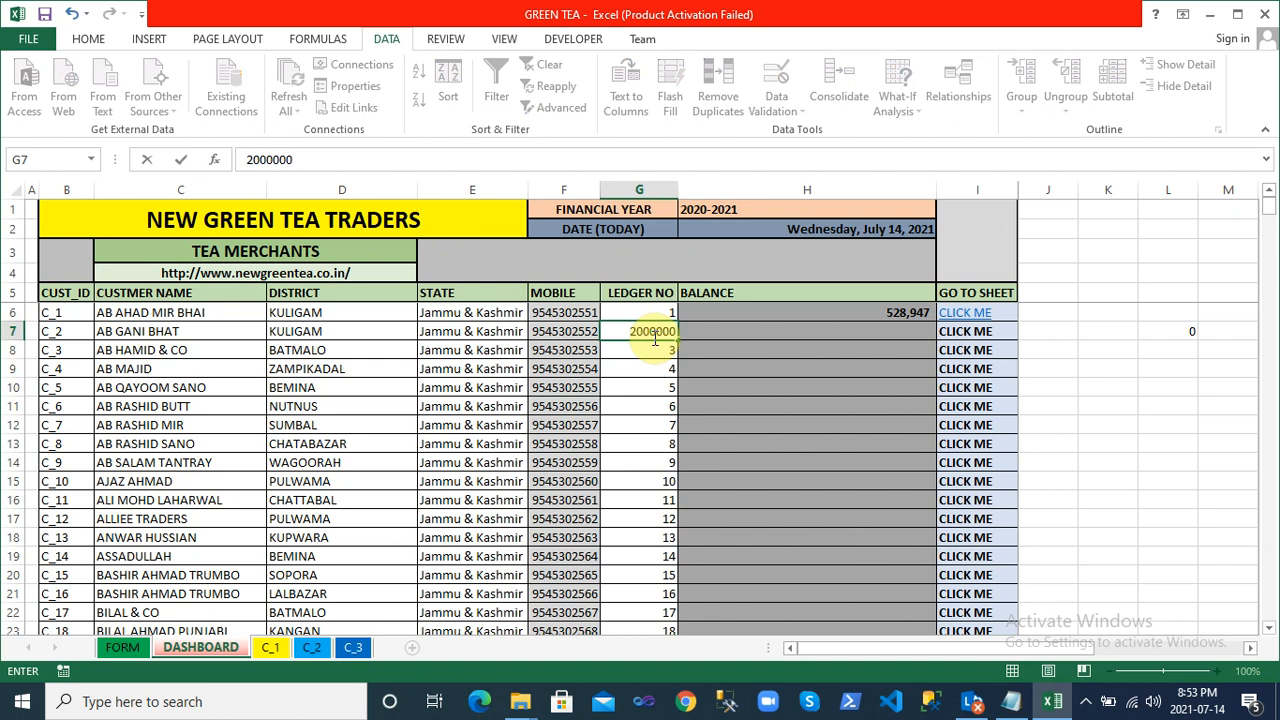
{"action": "key", "text": "Return"}
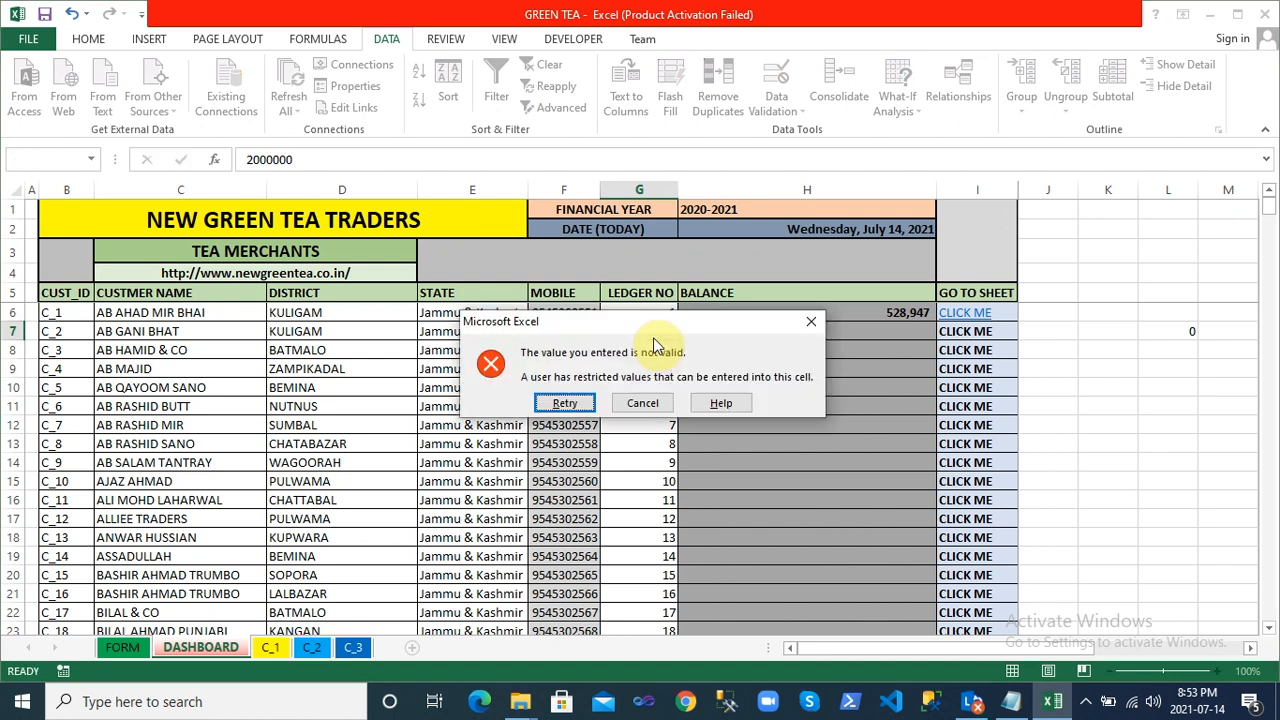
{"action": "left_click", "coordinate": [566, 404]}
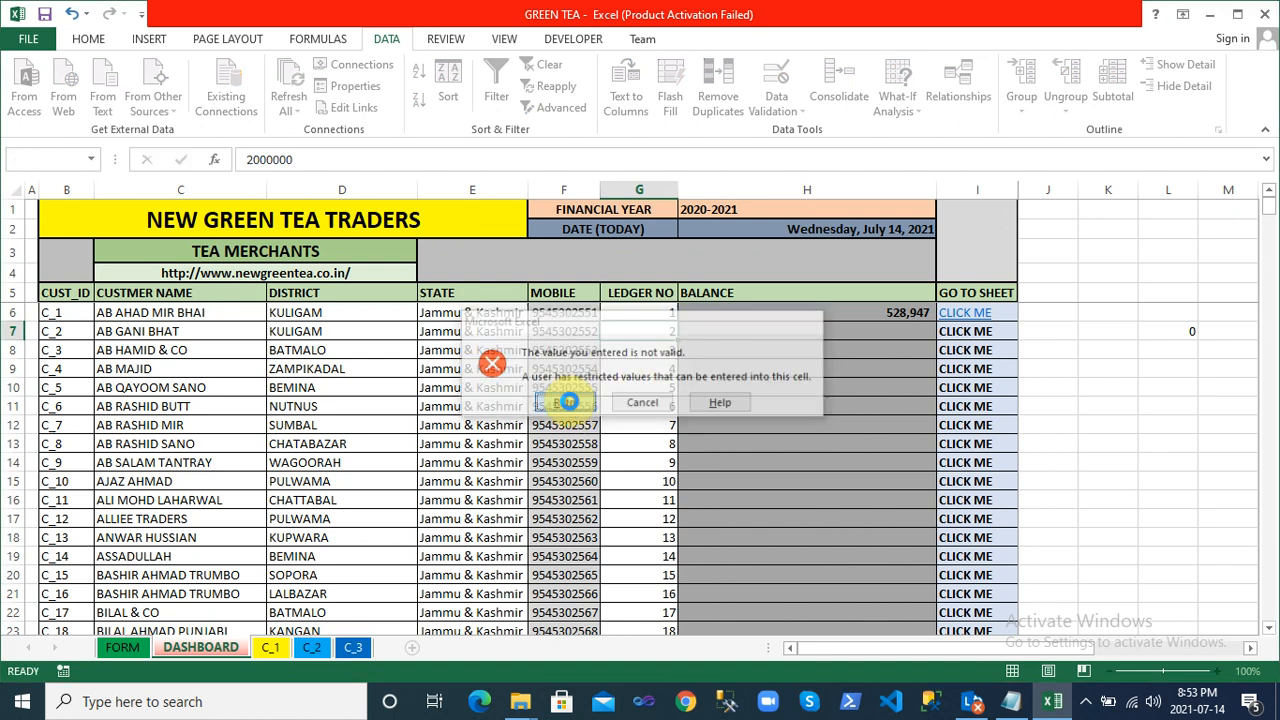
{"action": "type", "text": "999999"}
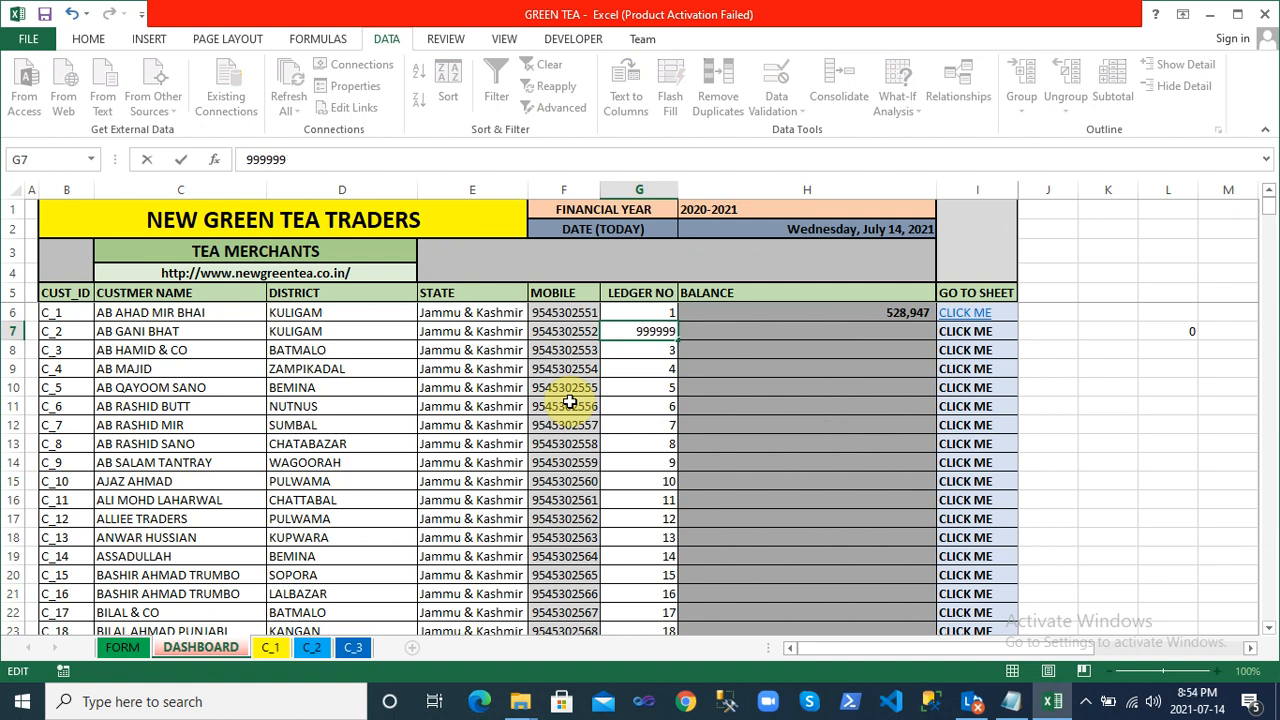
{"action": "key", "text": "Return"}
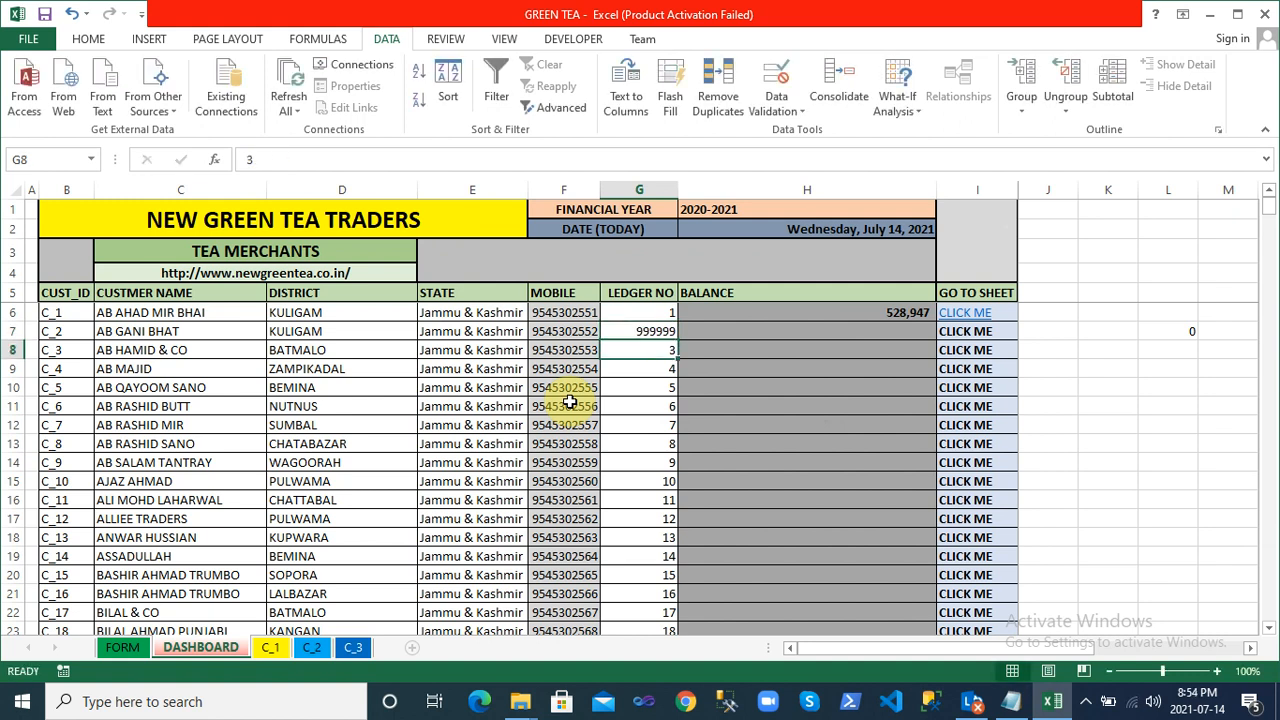
{"action": "key", "text": "Up"}
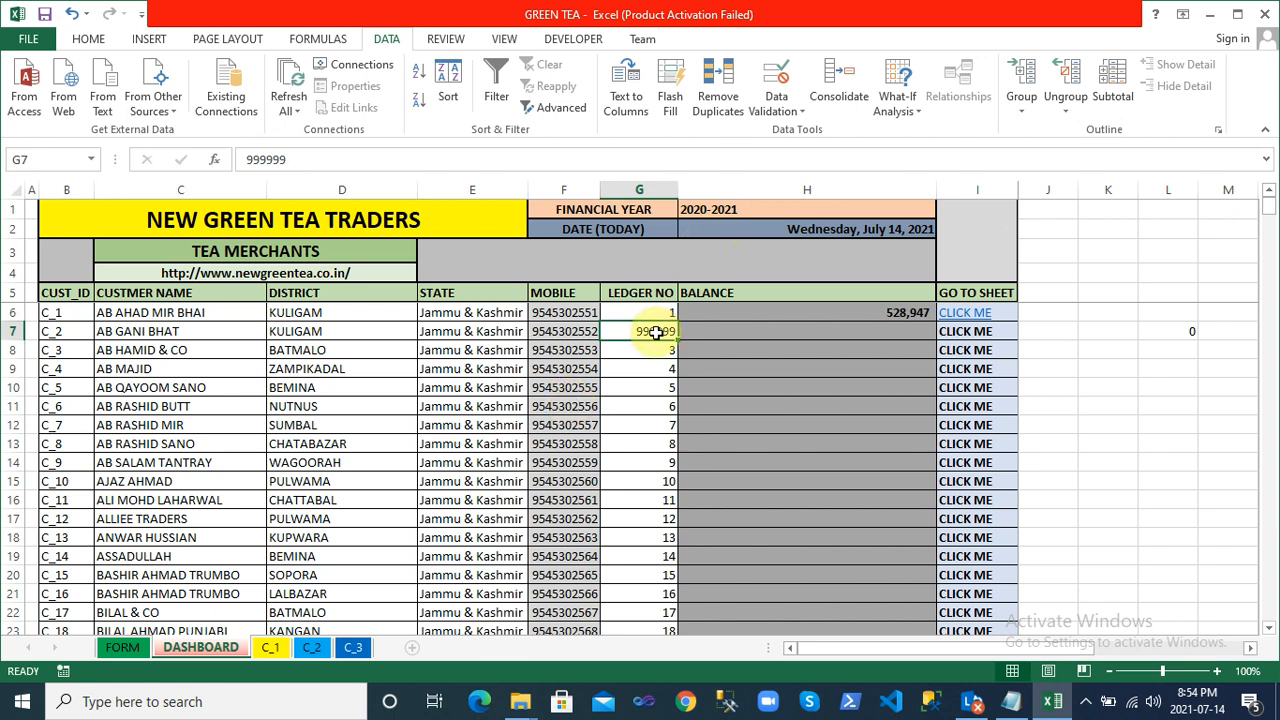
{"action": "left_click", "coordinate": [330, 157]}
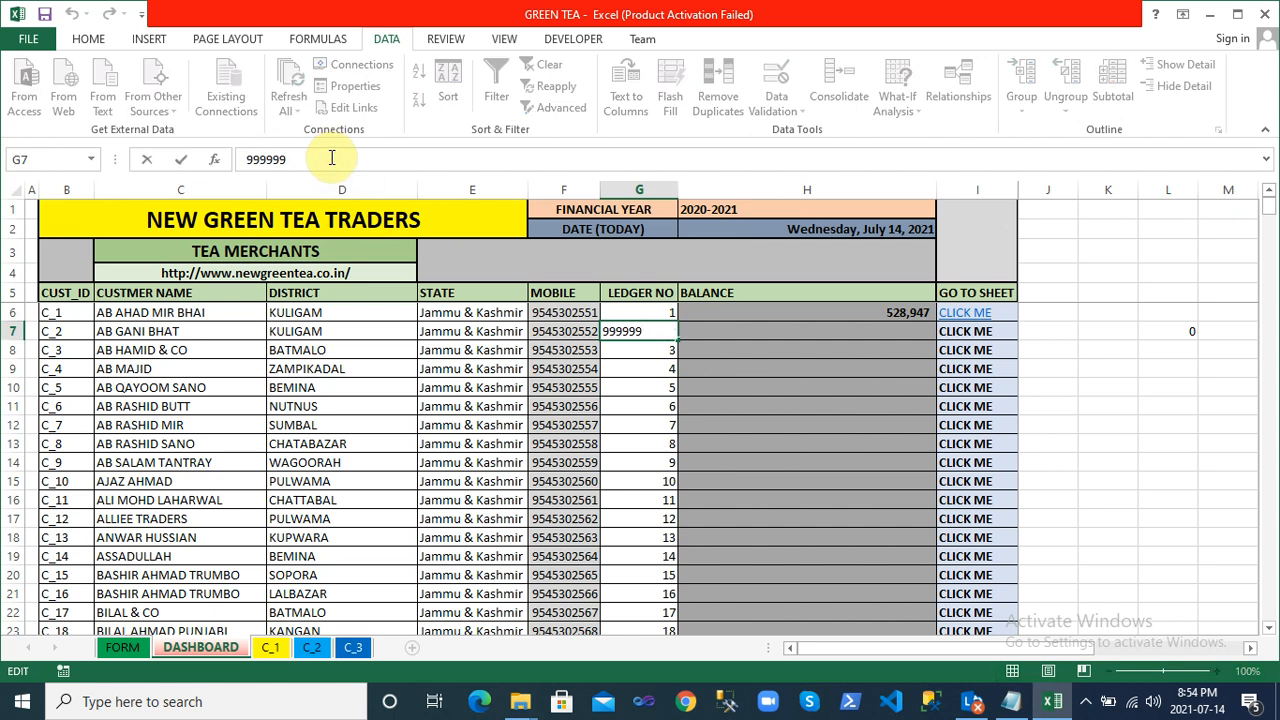
{"action": "key", "text": "Escape"}
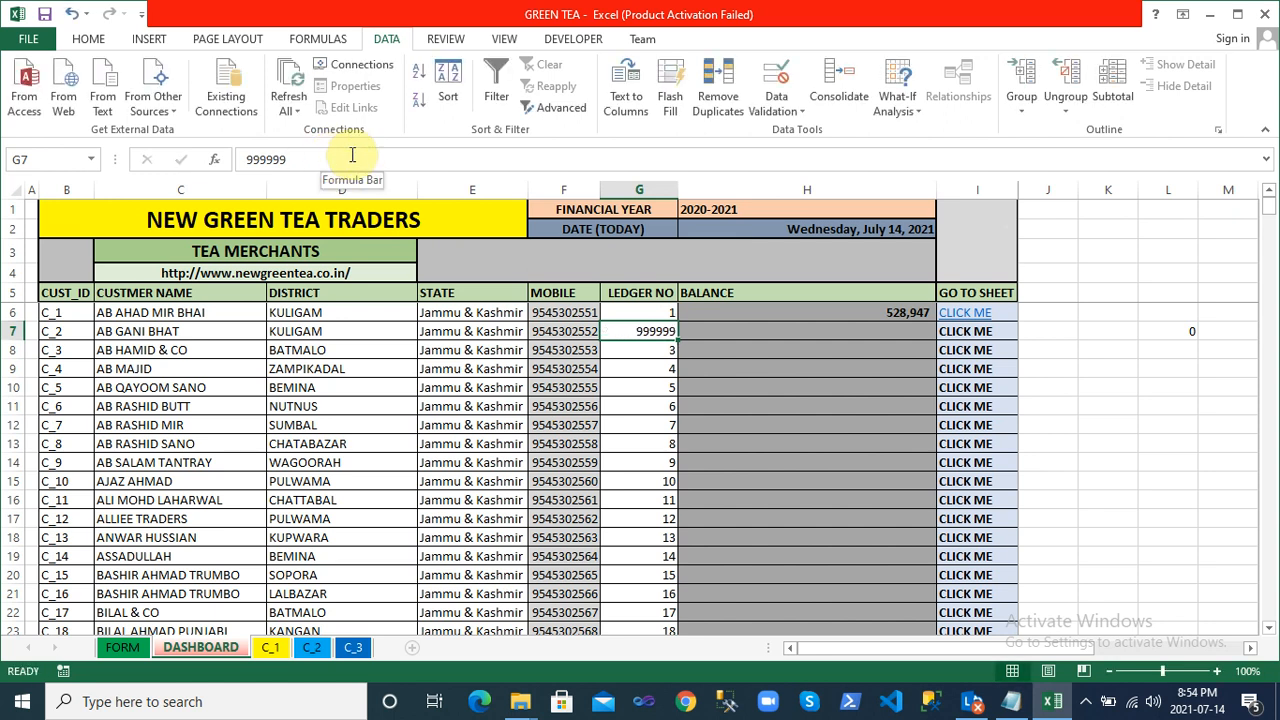
Enter 99 in K8 and calculate the next number in K9 with the formula =K8+1
{"action": "left_click", "coordinate": [1116, 354]}
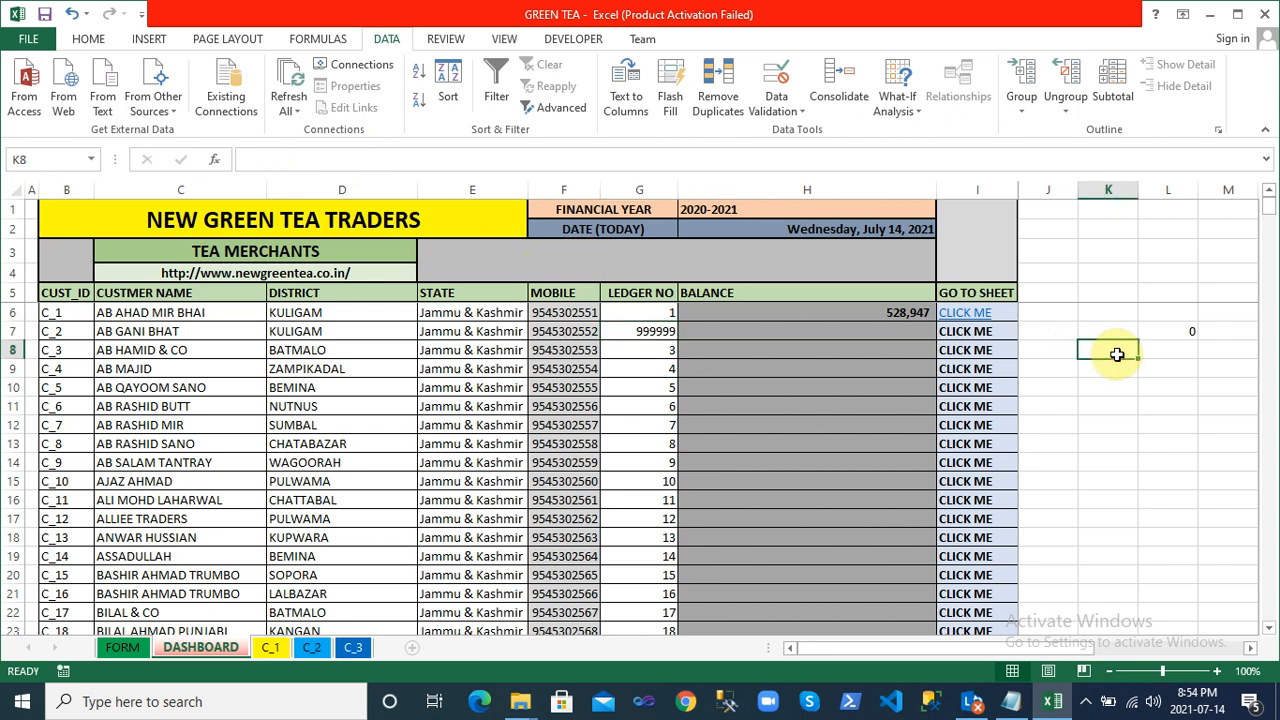
{"action": "type", "text": "99"}
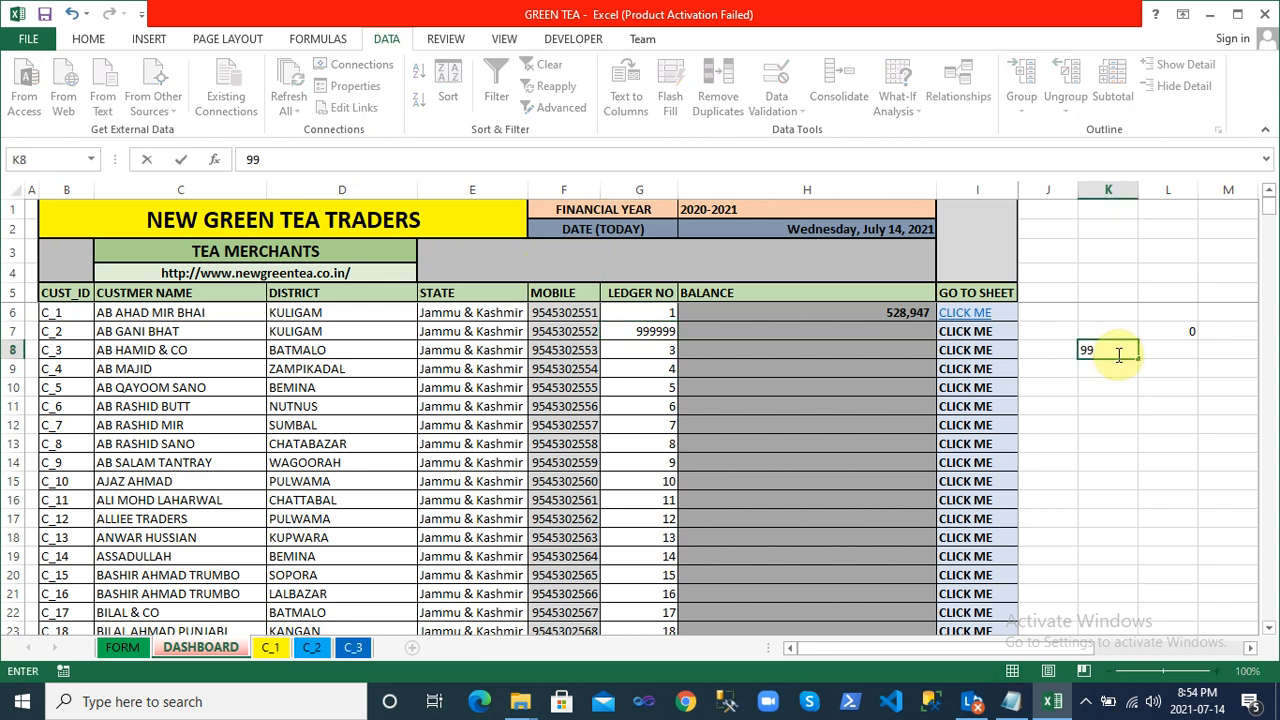
{"action": "key", "text": "Return"}
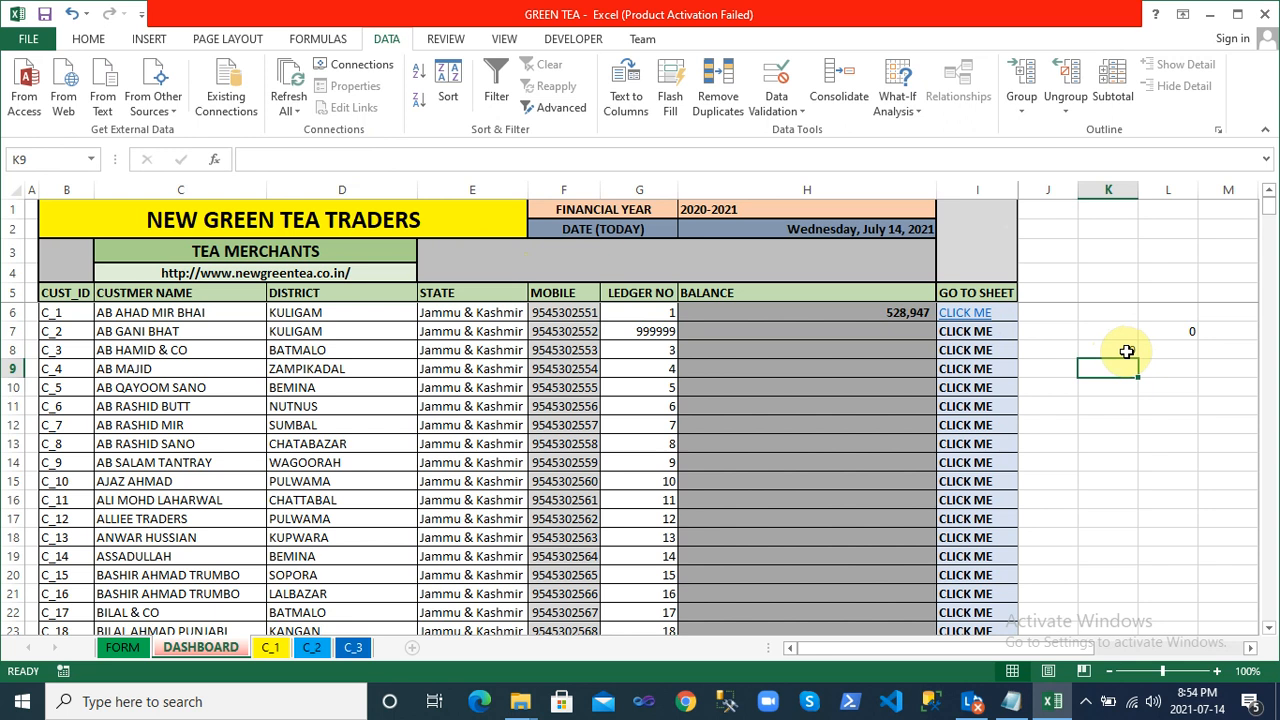
{"action": "type", "text": "="}
{"action": "left_click", "coordinate": [1126, 351]}
{"action": "type", "text": "+1"}
{"action": "key", "text": "Return"}
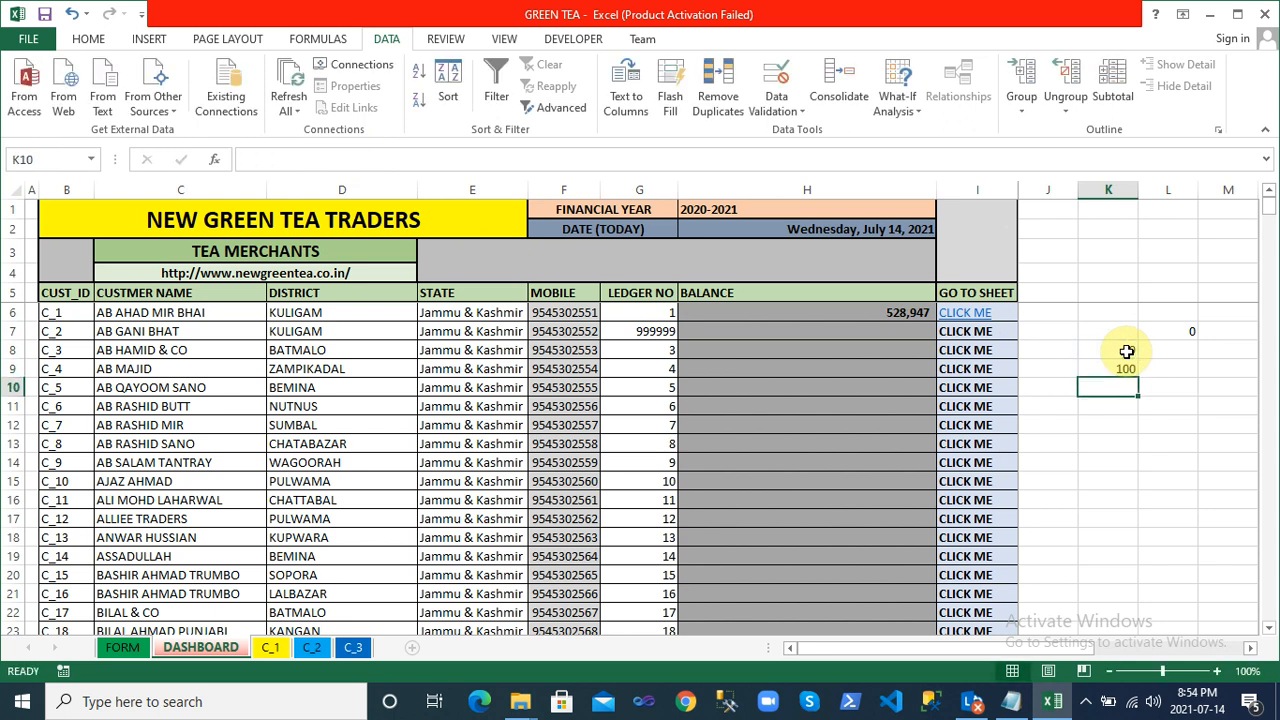
{"action": "left_click", "coordinate": [1131, 370]}
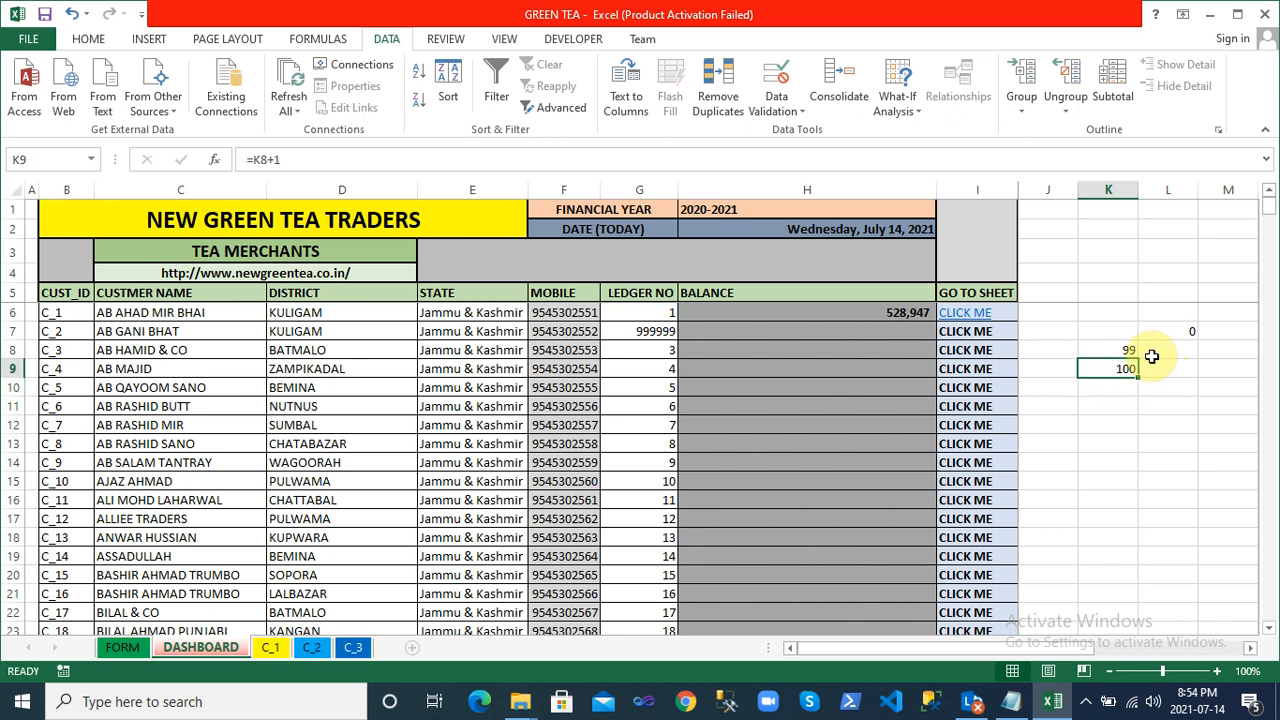
{"action": "left_click", "coordinate": [1130, 350]}
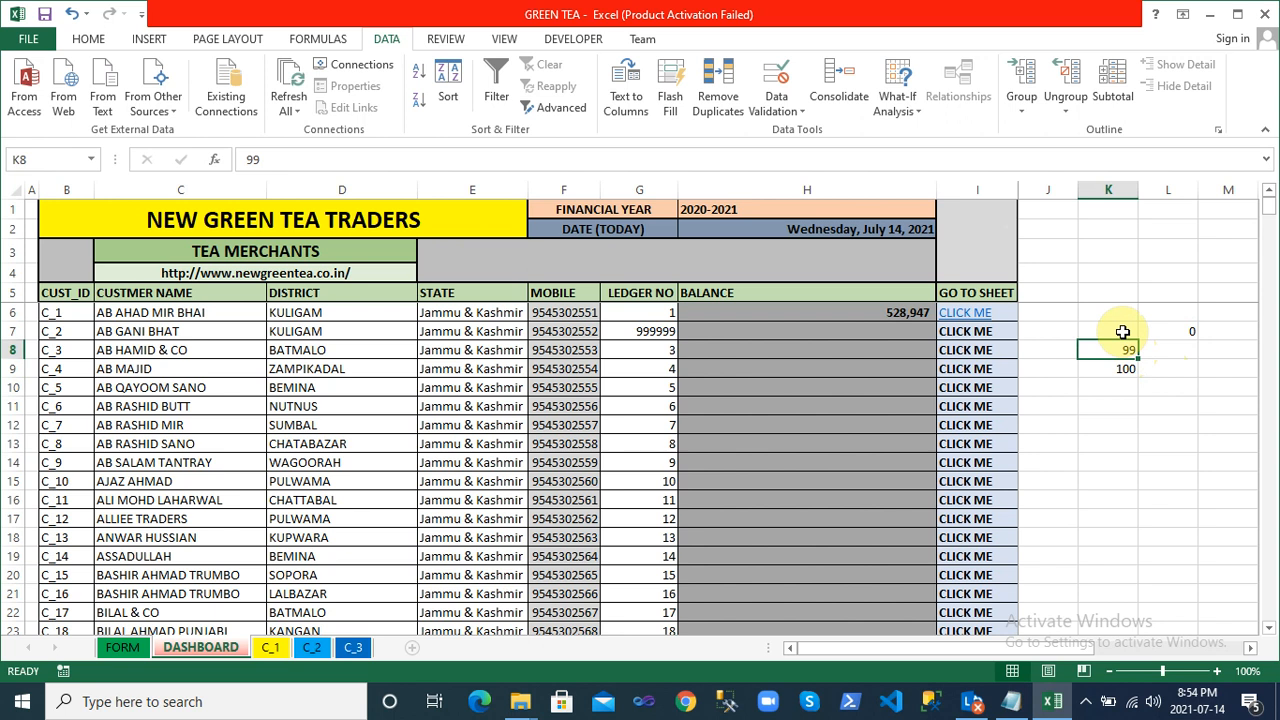
Enter 999 in K10 and calculate the next number in K11 with the formula =K10+1
{"action": "left_click", "coordinate": [1116, 392]}
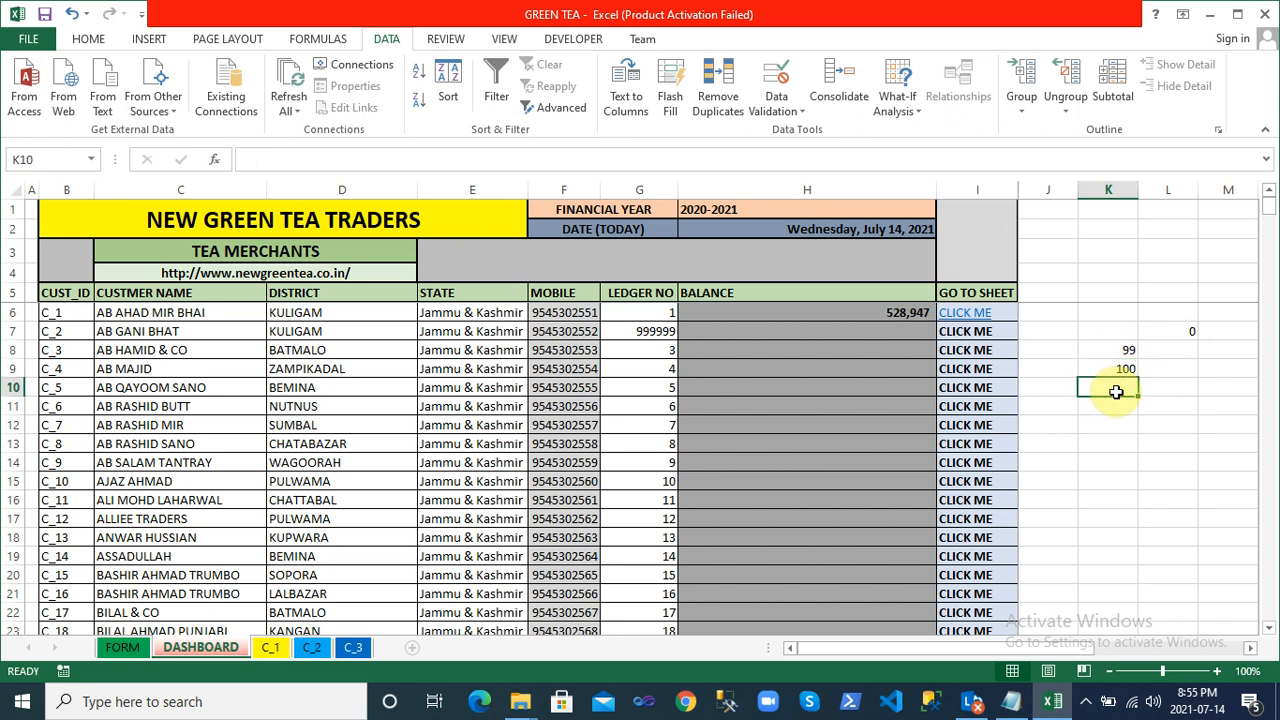
{"action": "type", "text": "999"}
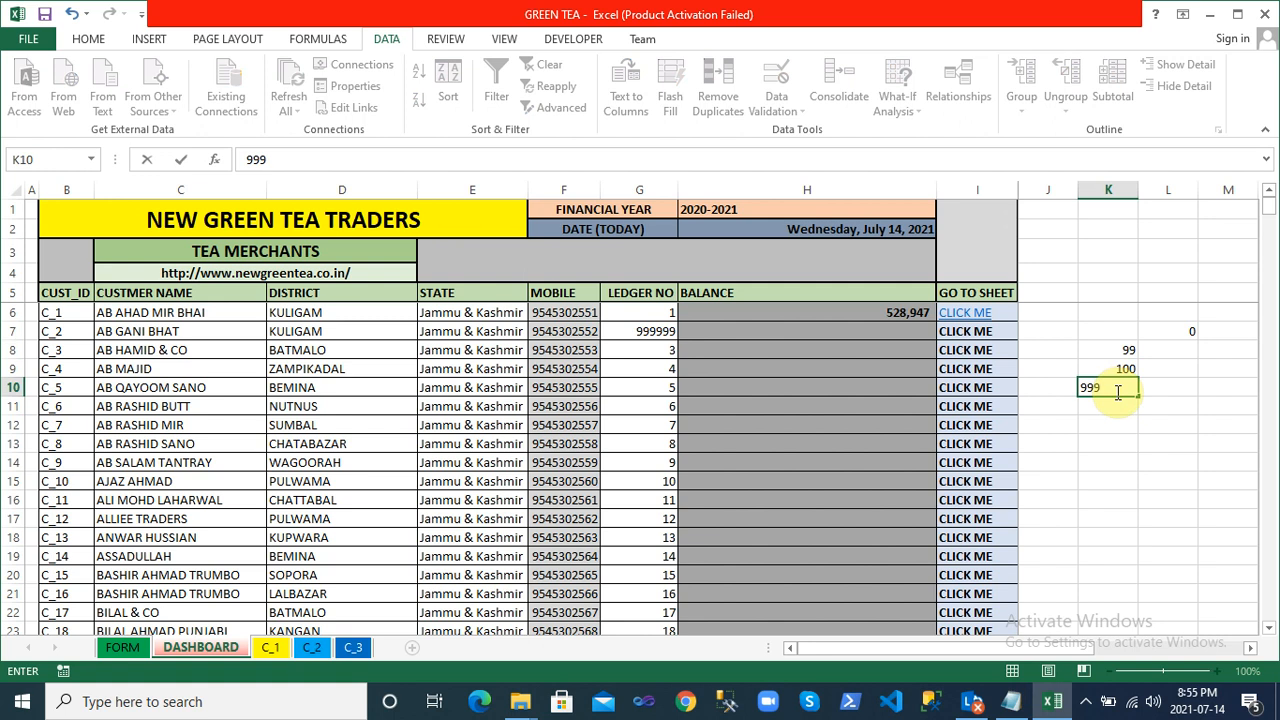
{"action": "key", "text": "Return"}
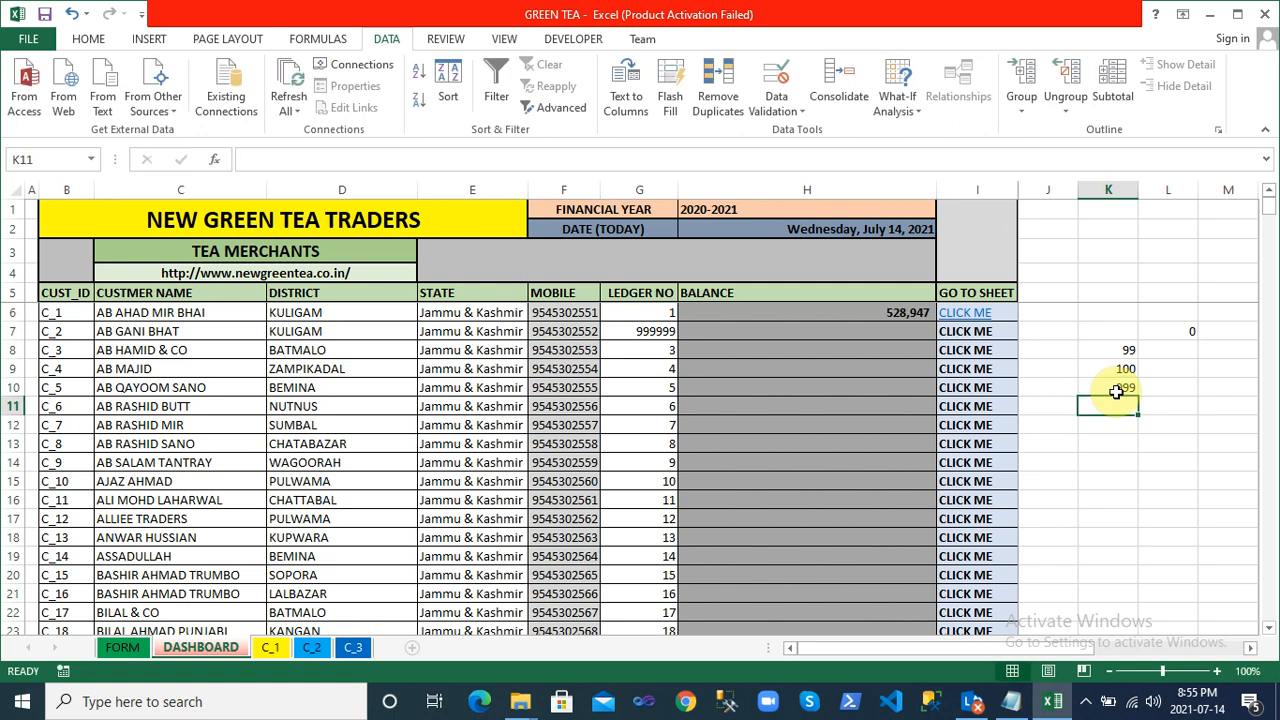
{"action": "type", "text": "="}
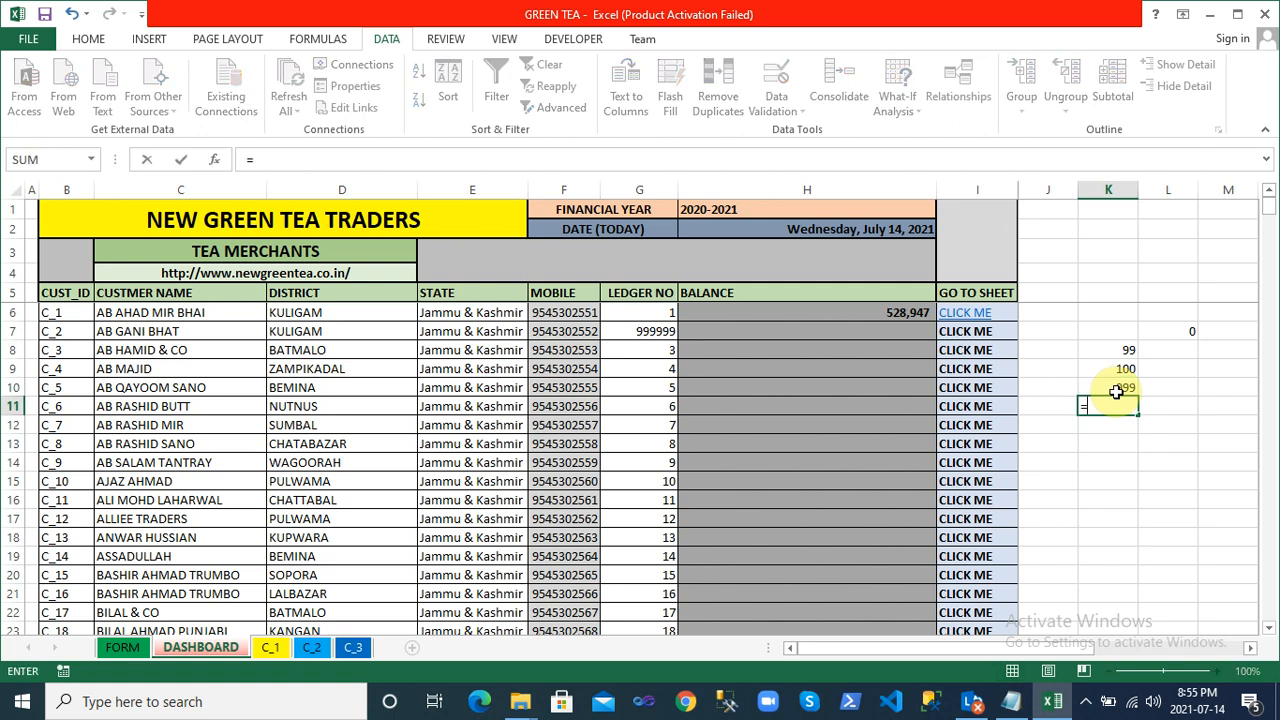
{"action": "left_click", "coordinate": [1116, 392]}
{"action": "type", "text": "+1"}
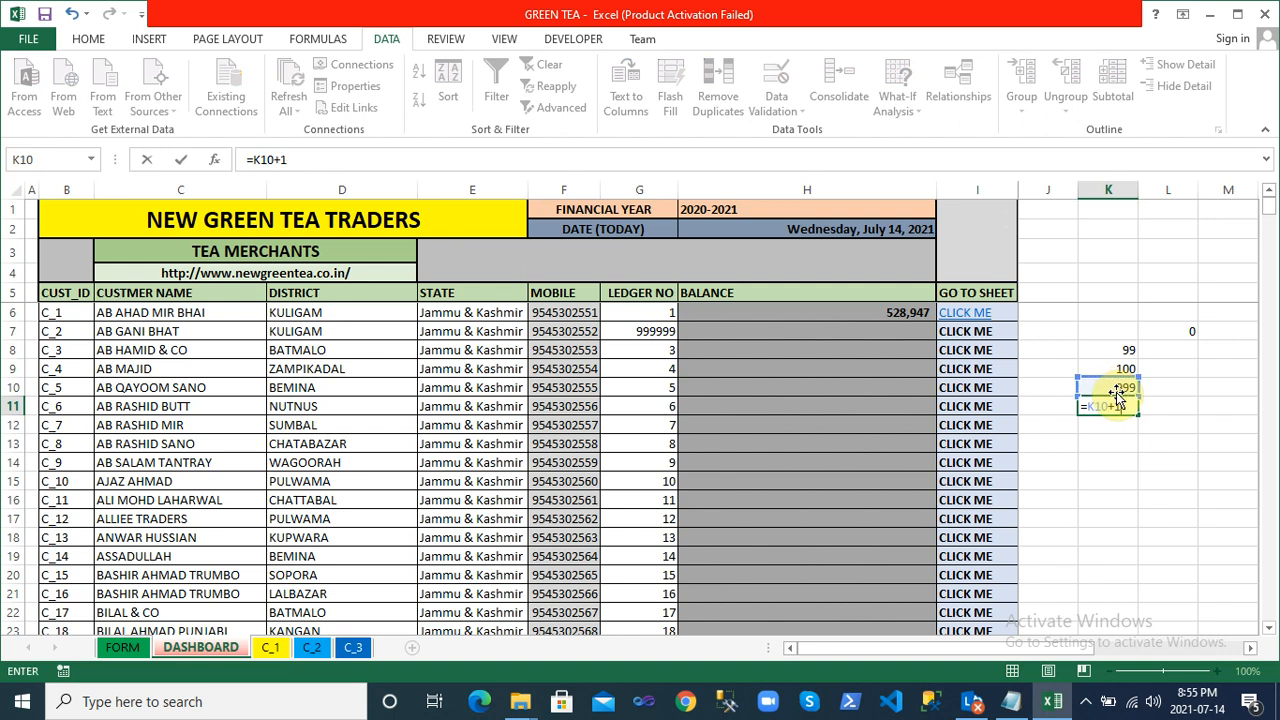
{"action": "key", "text": "Return"}
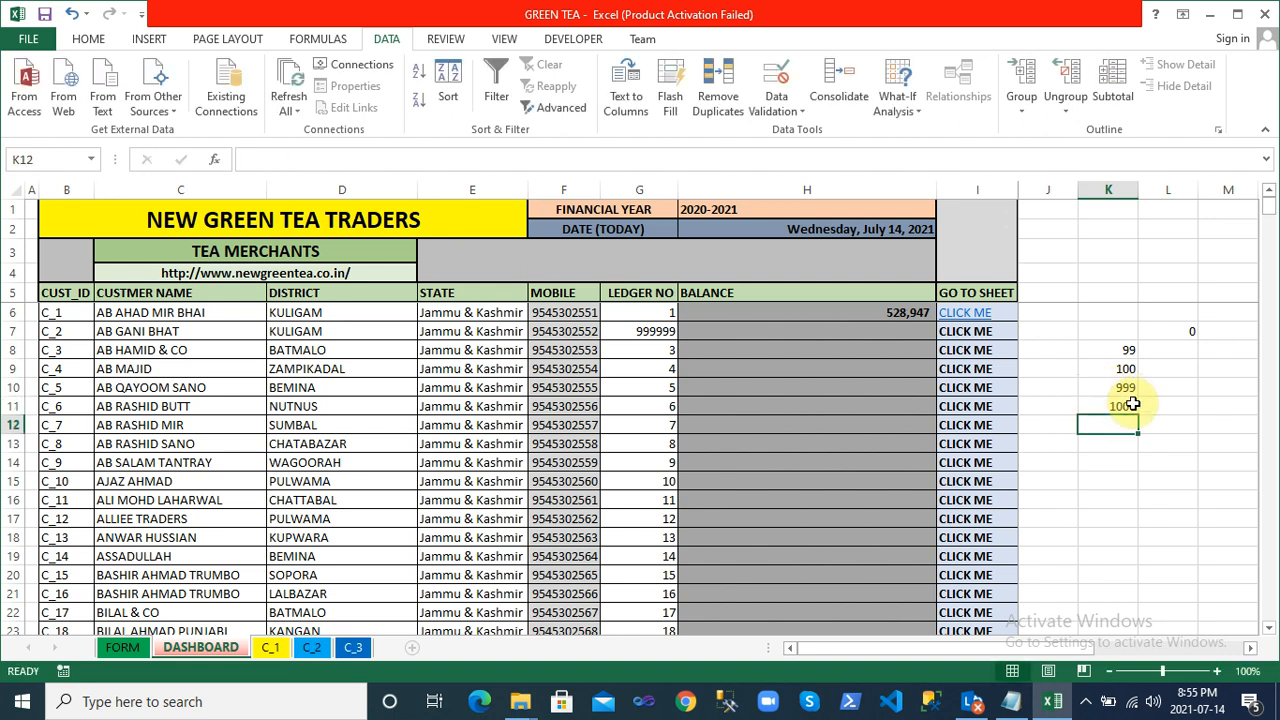
{"action": "left_click", "coordinate": [1130, 406]}
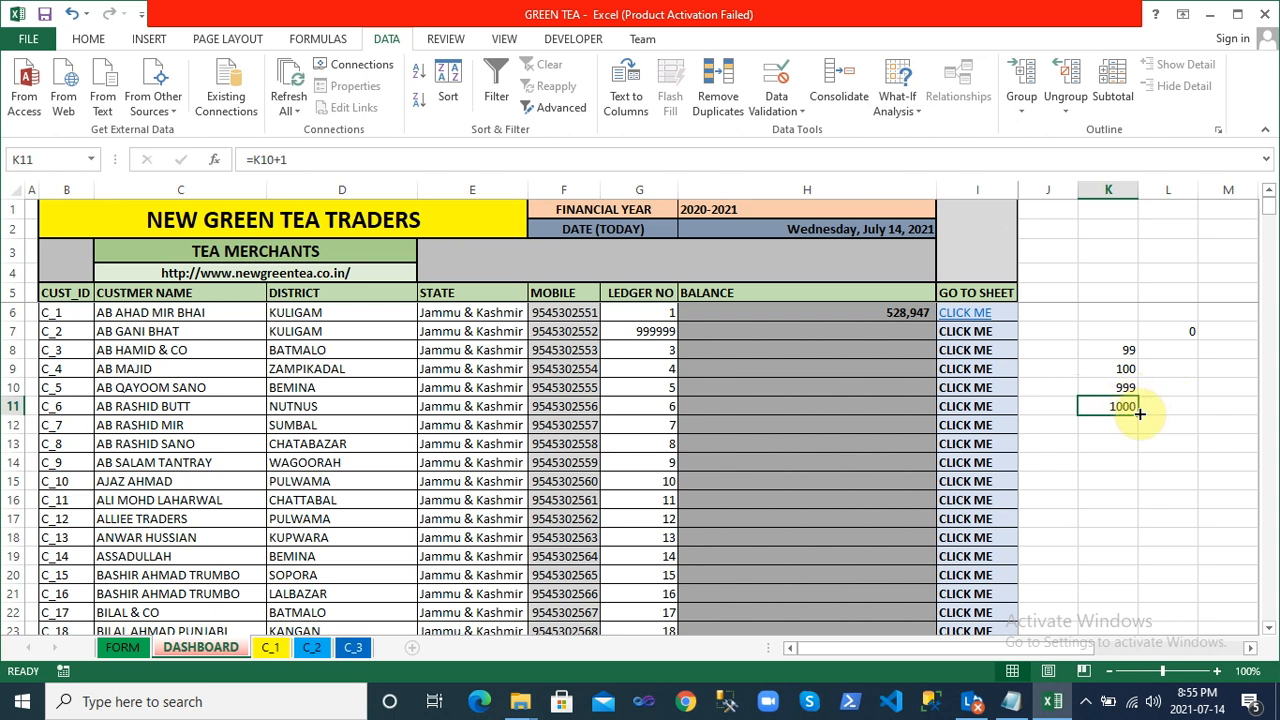
Enter 9999 in the empty cell L11 beside the example numbers
{"action": "left_click", "coordinate": [1159, 407]}
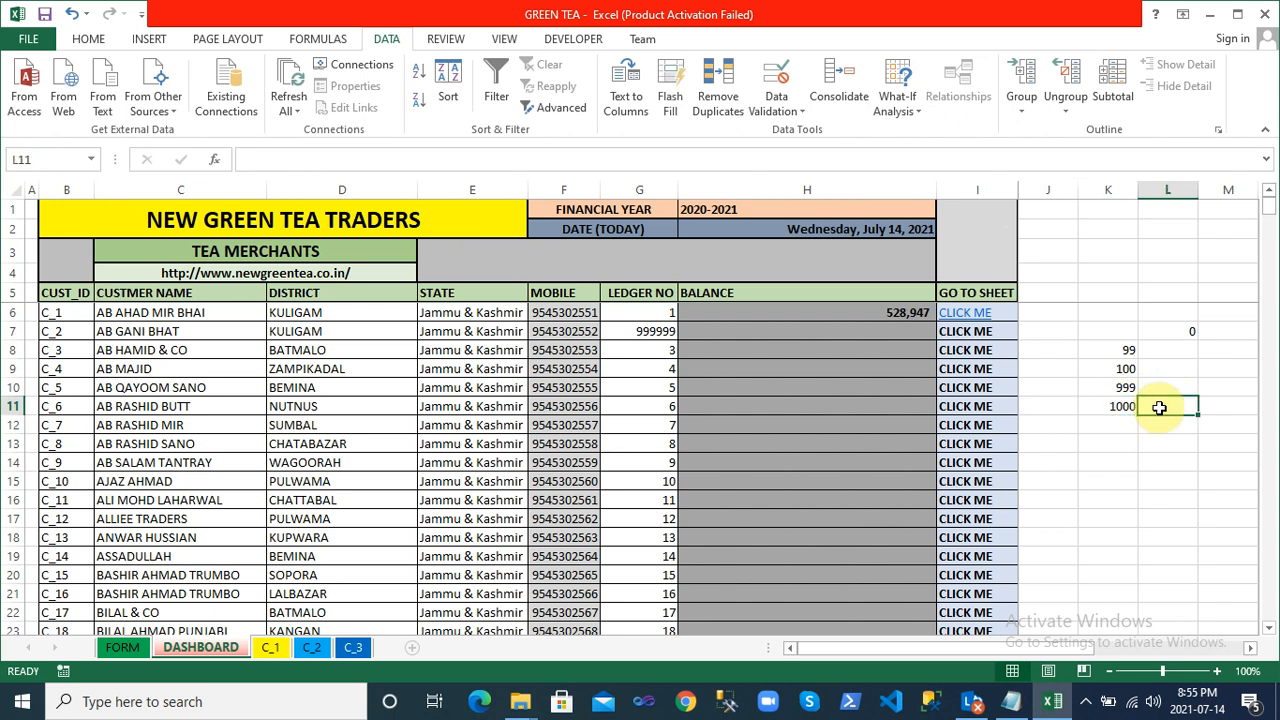
{"action": "type", "text": "9999"}
{"action": "key", "text": "Return"}
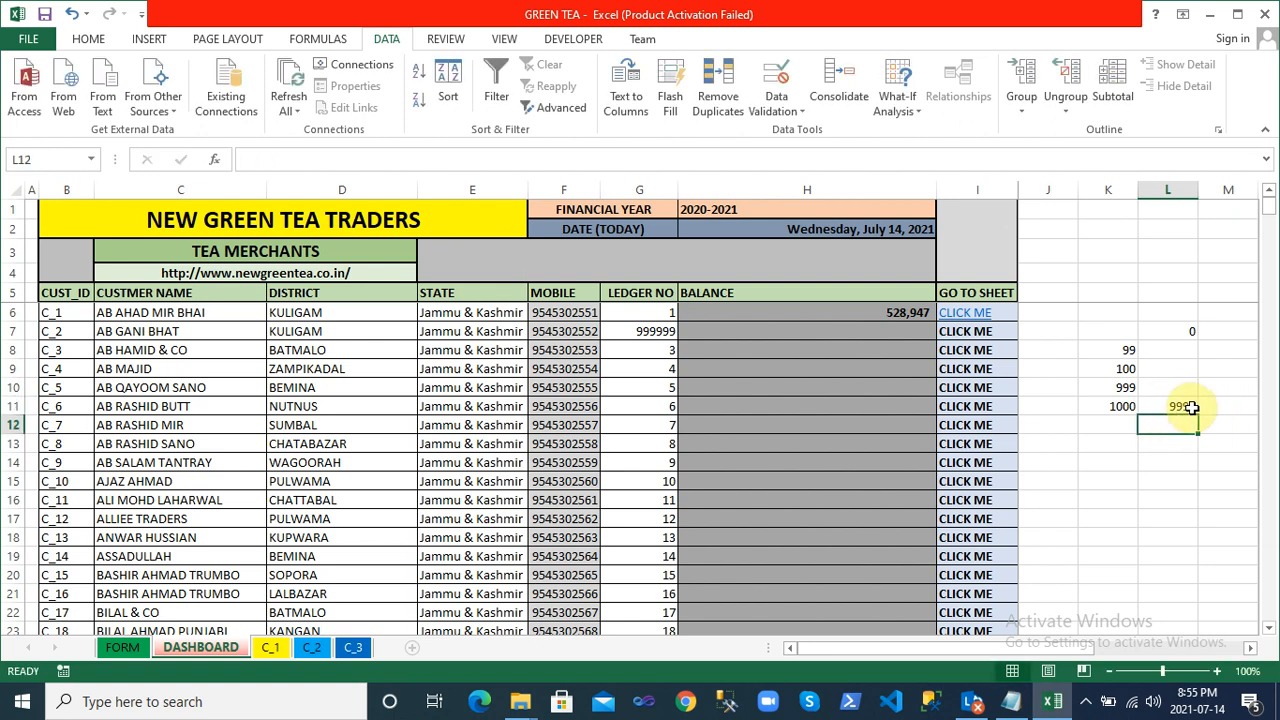
Clear the example numbers from the range K7:L12 beside the customer table
{"action": "left_click", "coordinate": [1121, 330]}
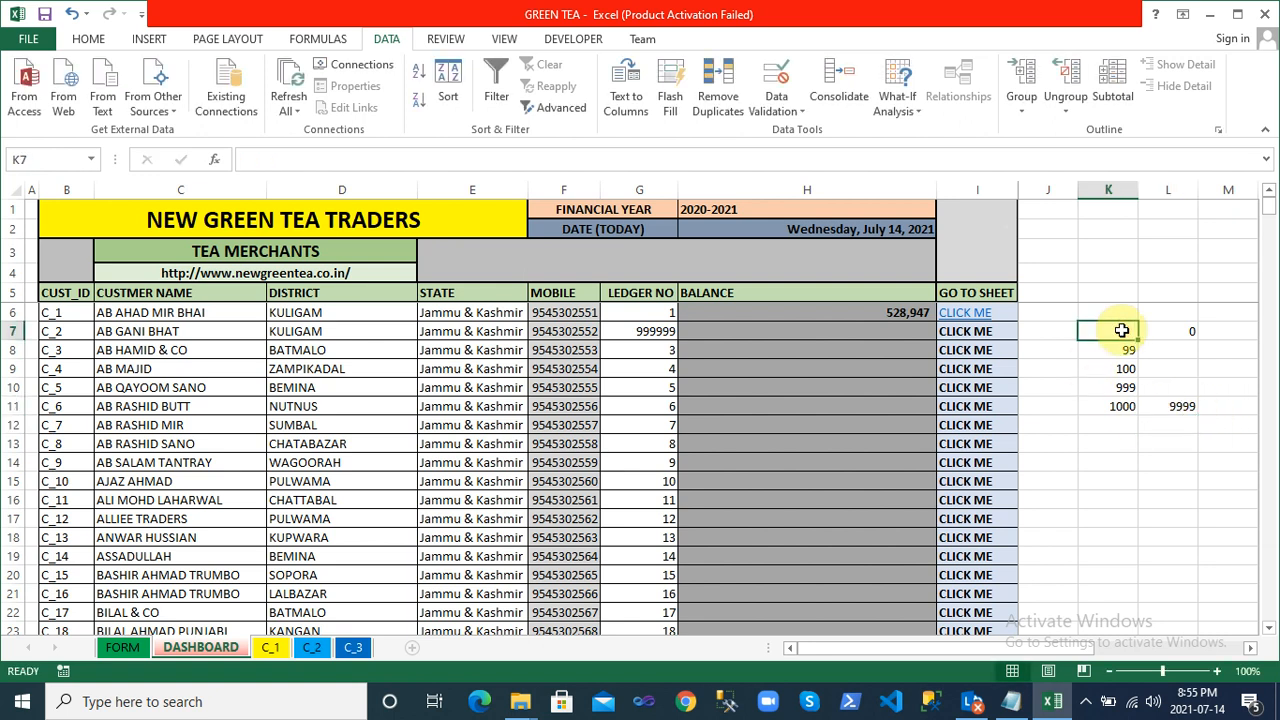
{"action": "key", "text": "shift+Right"}
{"action": "key", "text": "shift+Down"}
{"action": "key", "text": "shift+Down"}
{"action": "key", "text": "shift+Down"}
{"action": "key", "text": "shift+Down"}
{"action": "key", "text": "shift+Down"}
{"action": "key", "text": "Delete"}
{"action": "left_click", "coordinate": [753, 385]}
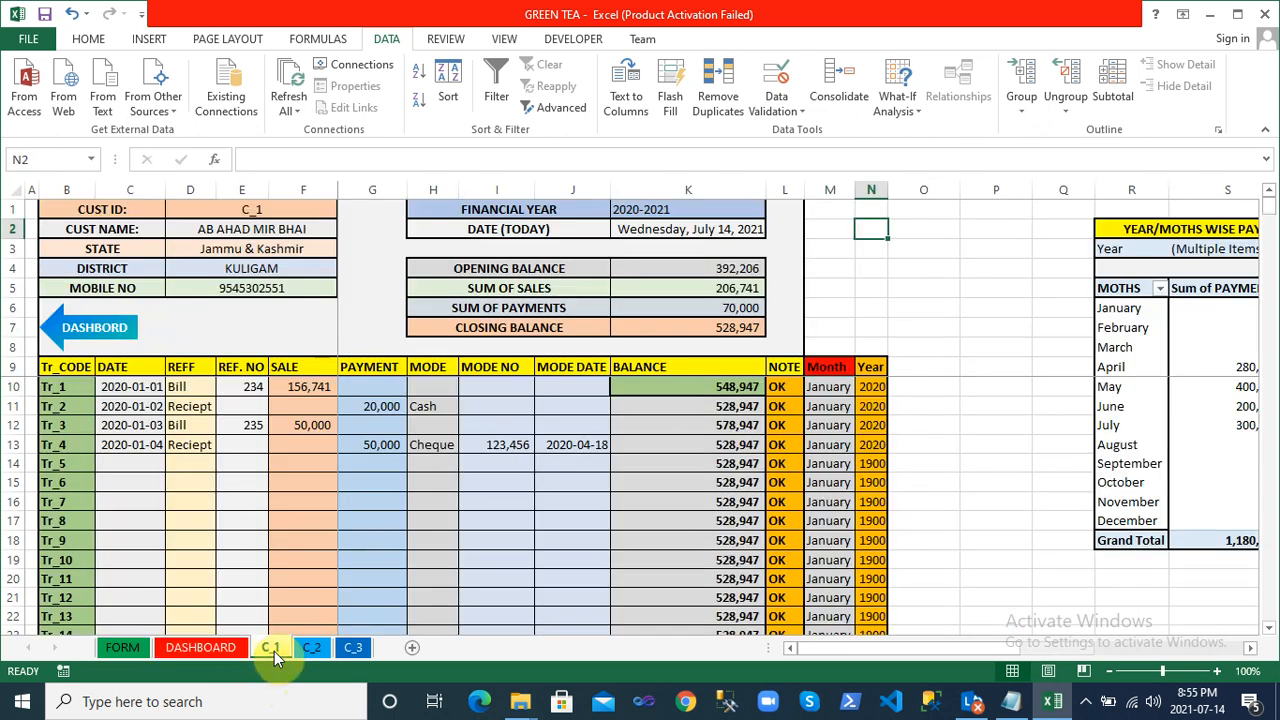
Open the C_1 ledger sheet and examine how row and column highlighting follows the selected cell through the transaction table
{"action": "left_click", "coordinate": [270, 648]}
{"action": "left_click", "coordinate": [82, 442]}
{"action": "left_click", "coordinate": [146, 482]}
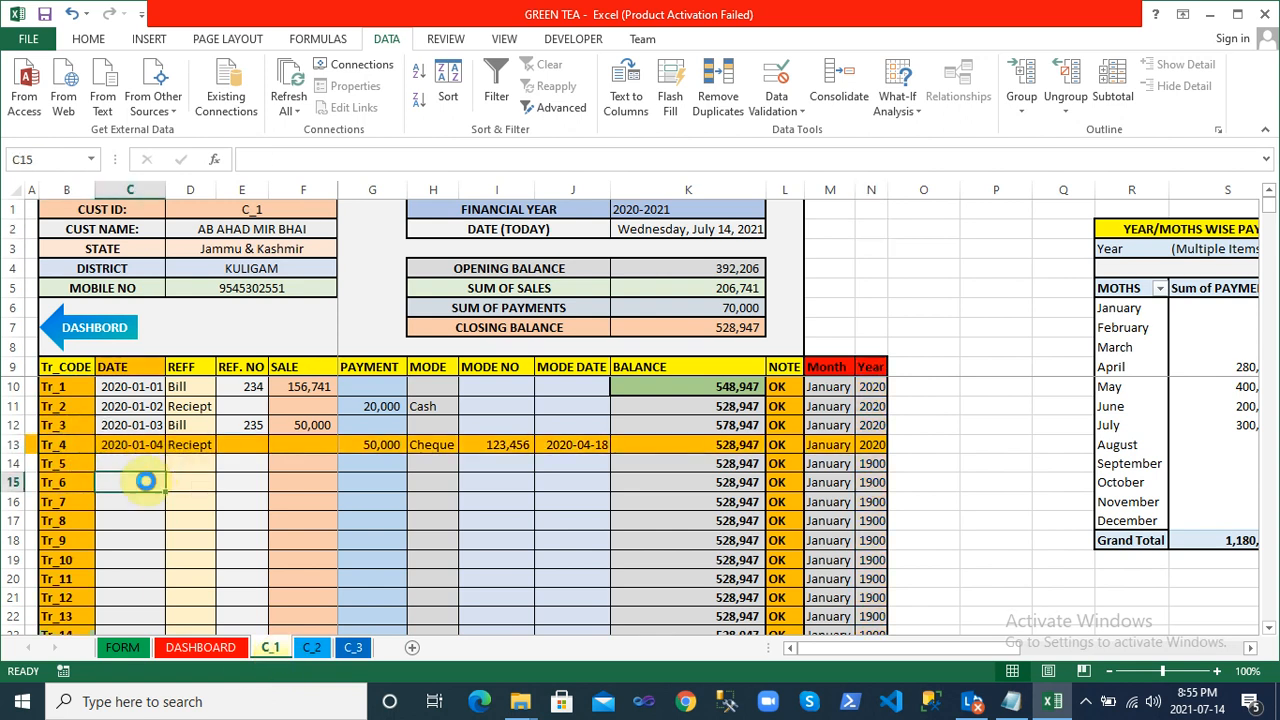
{"action": "left_click", "coordinate": [255, 509]}
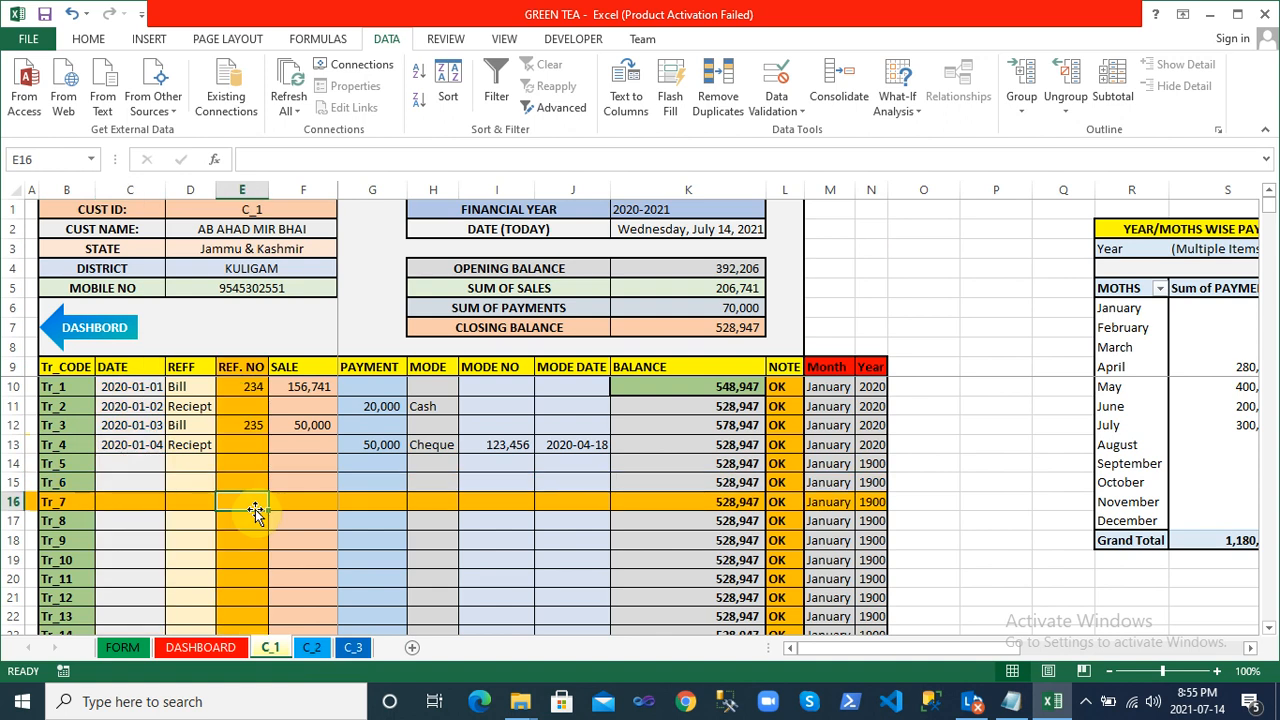
{"action": "key", "text": "Down"}
{"action": "key", "text": "Down"}
{"action": "key", "text": "Up"}
{"action": "key", "text": "Up"}
{"action": "key", "text": "Up"}
{"action": "key", "text": "Up"}
{"action": "key", "text": "Right"}
{"action": "key", "text": "Down"}
{"action": "key", "text": "Down"}
{"action": "key", "text": "Down"}
{"action": "key", "text": "Down"}
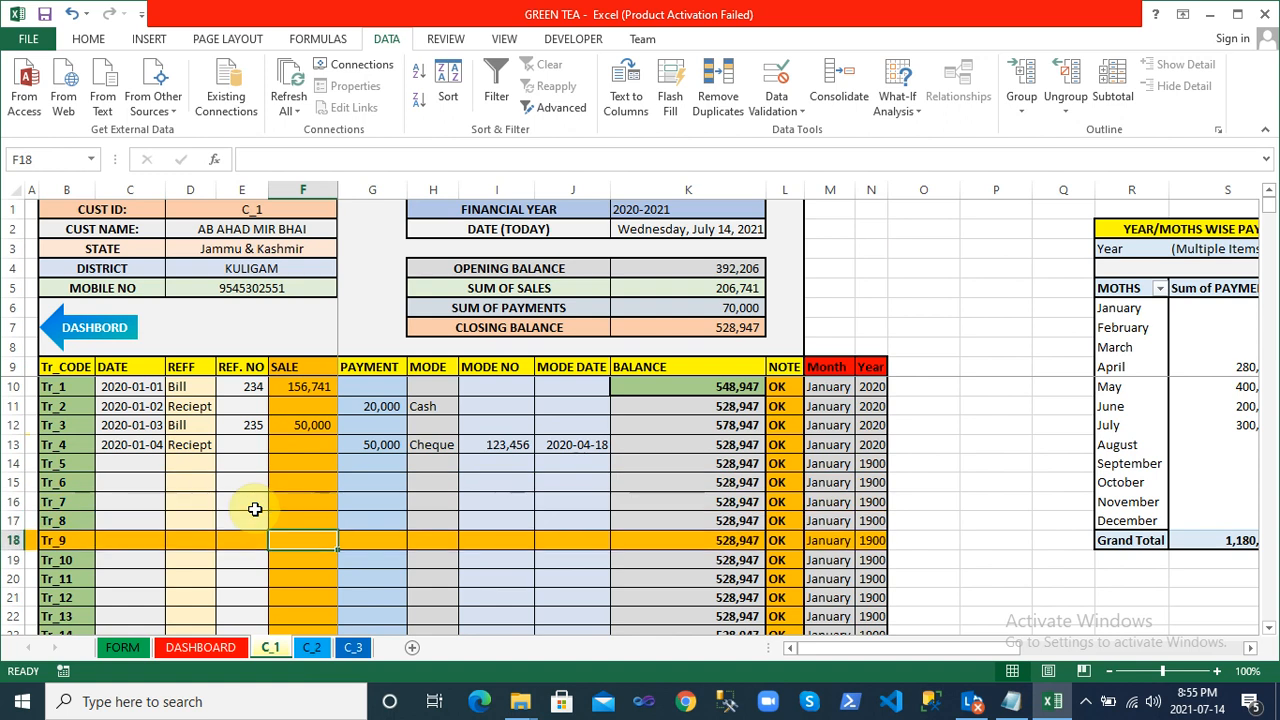
Select cells in the C_1 transaction table to show the highlighting, and view the CUST ID and CUST NAME formulas in D1 and D2
{"action": "left_click", "coordinate": [410, 488]}
{"action": "left_click", "coordinate": [334, 465]}
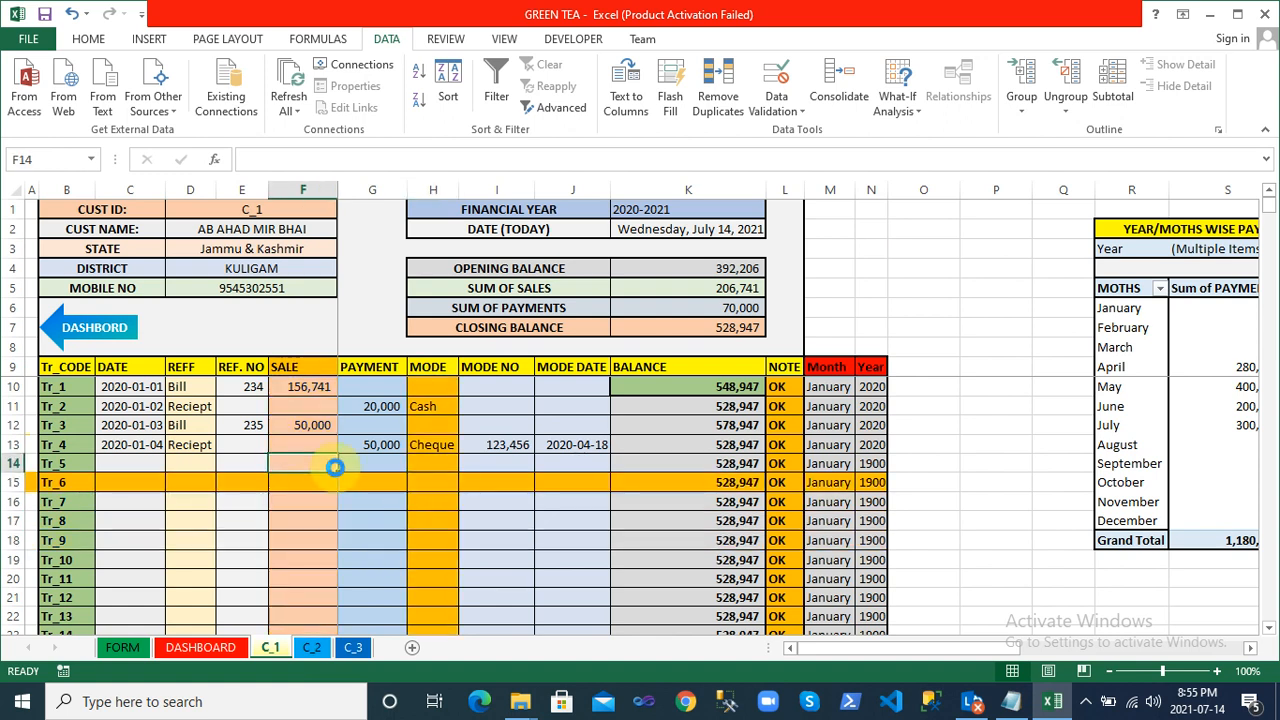
{"action": "left_click", "coordinate": [265, 212]}
{"action": "left_click", "coordinate": [262, 229]}
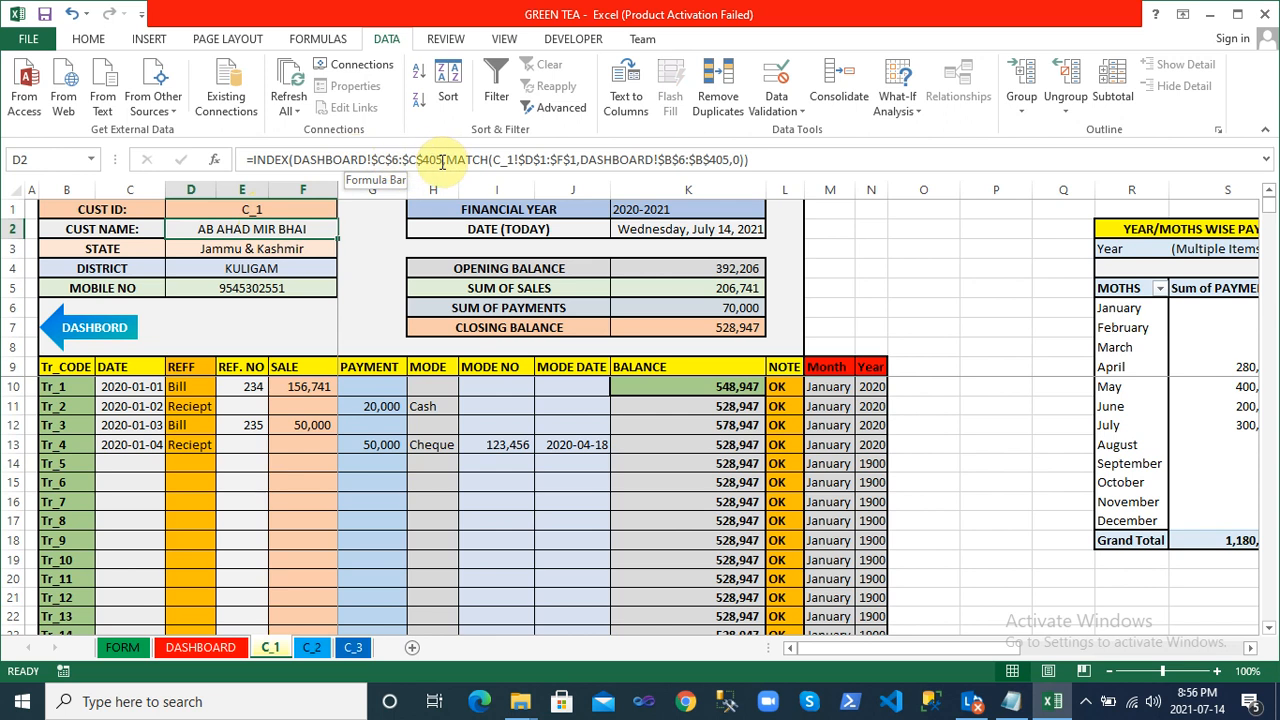
Review the CUST_ID column on the DASHBOARD sheet from the first customer row down to the last entry
{"action": "left_click", "coordinate": [187, 647]}
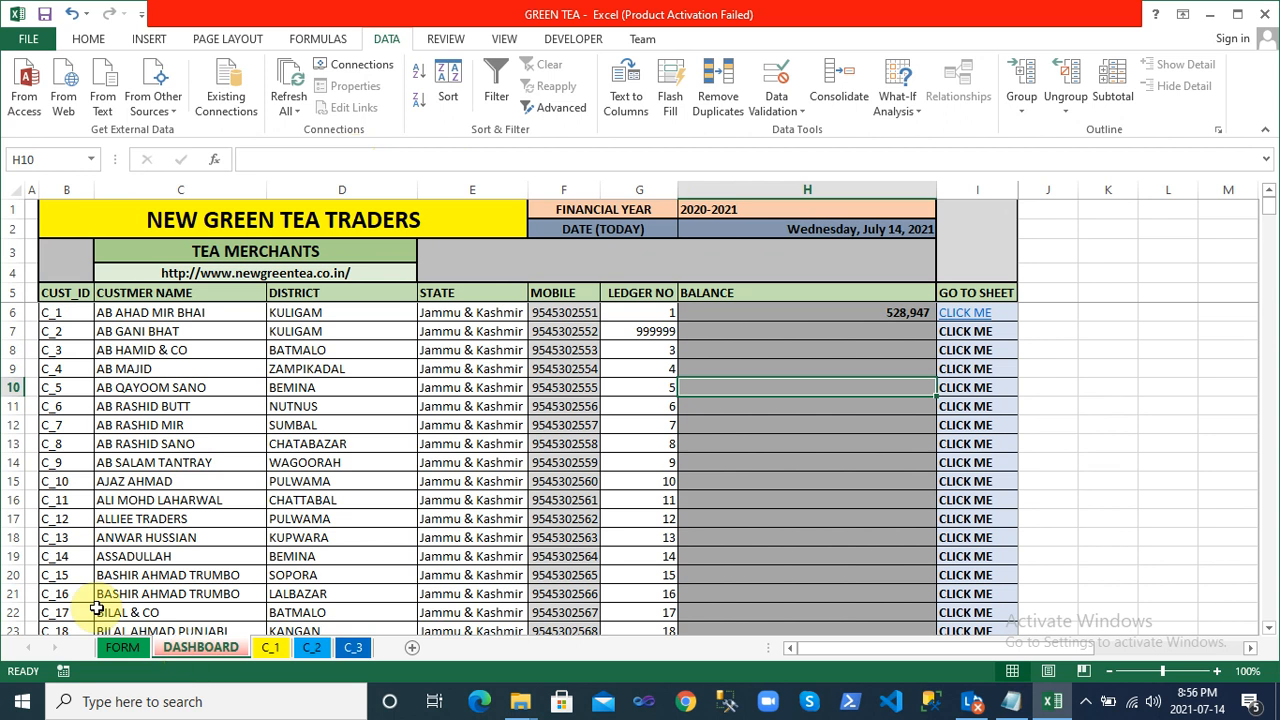
{"action": "double_click", "coordinate": [75, 311]}
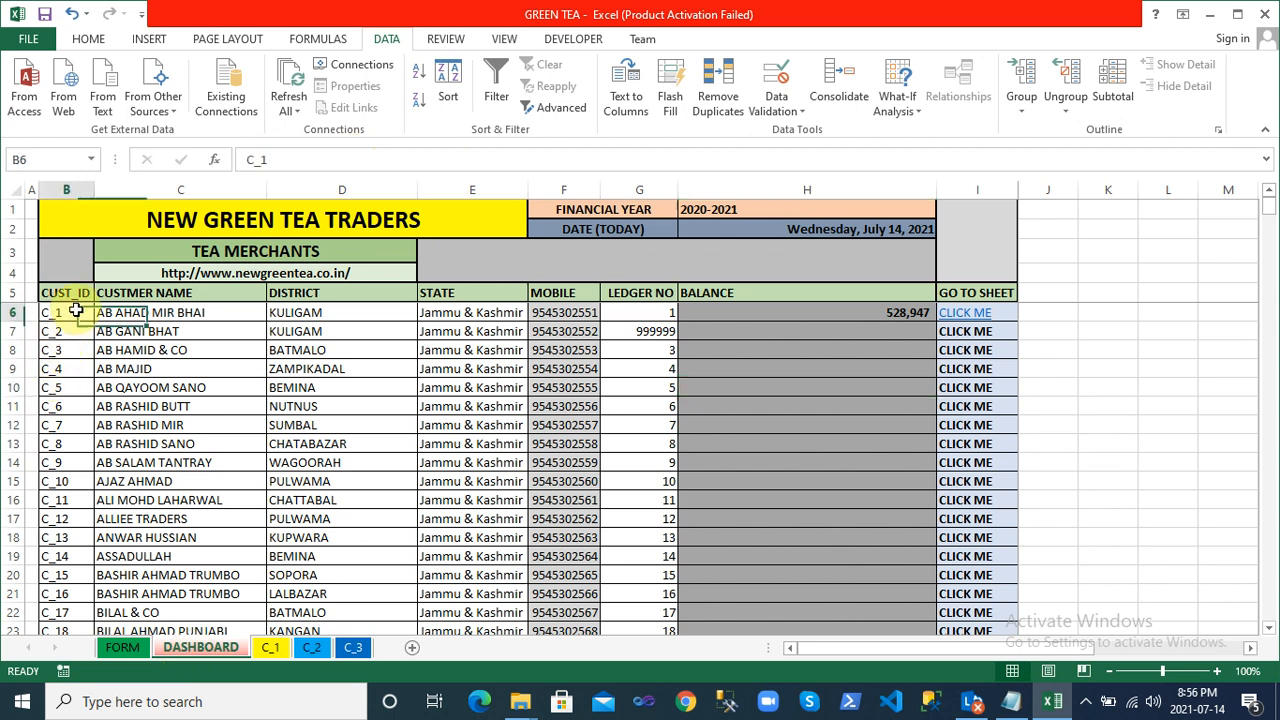
{"action": "left_click", "coordinate": [11, 312]}
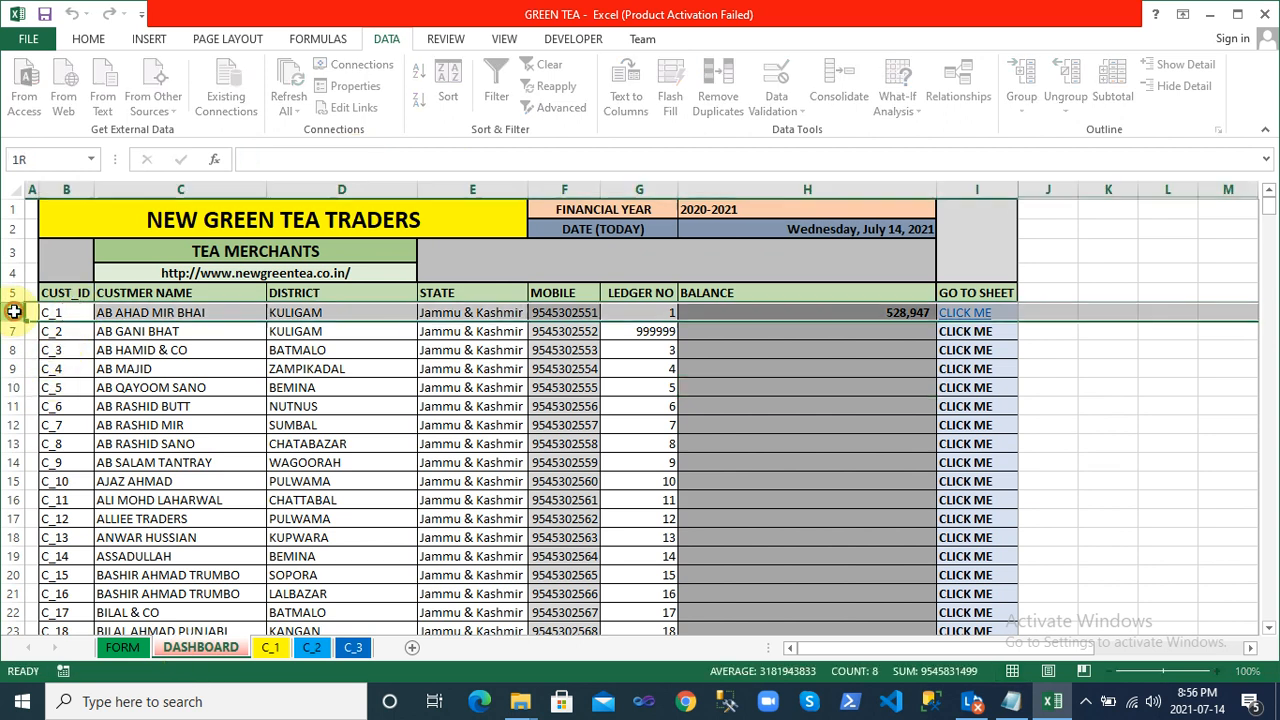
{"action": "left_click", "coordinate": [80, 314]}
{"action": "key", "text": "ctrl+Down"}
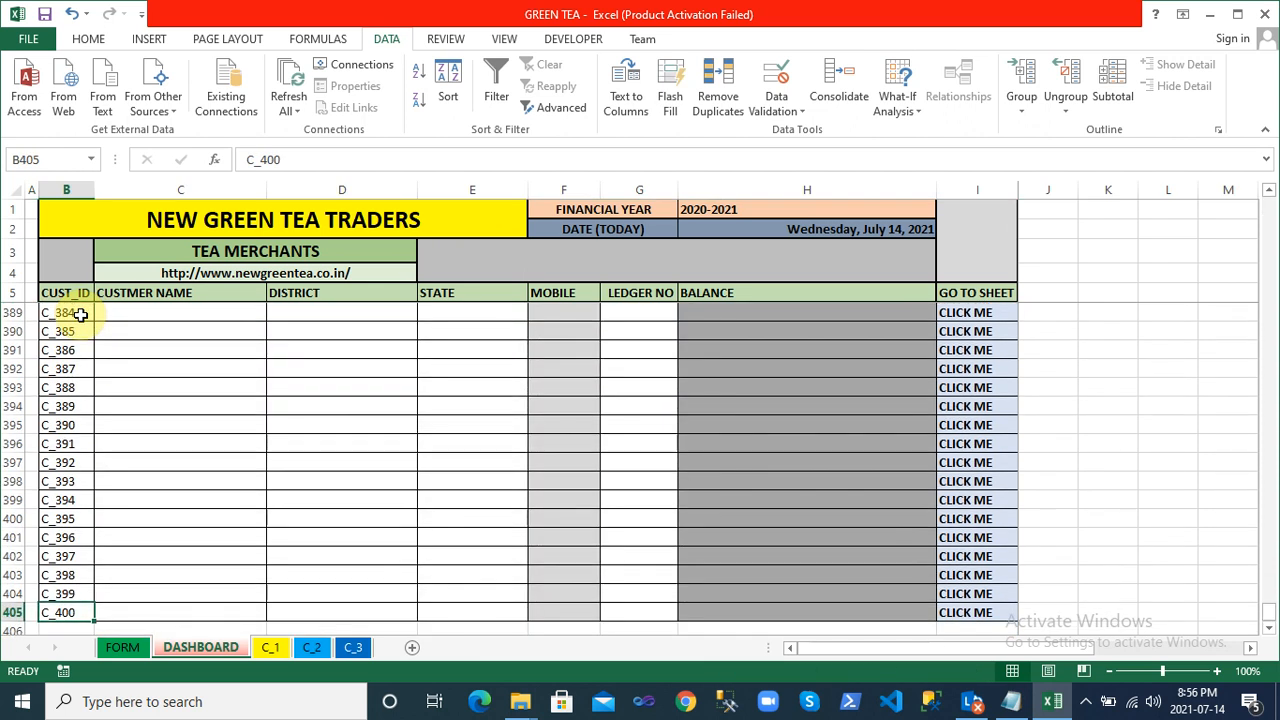
{"action": "scroll", "coordinate": [80, 314], "scroll_direction": "down", "scroll_amount": 1}
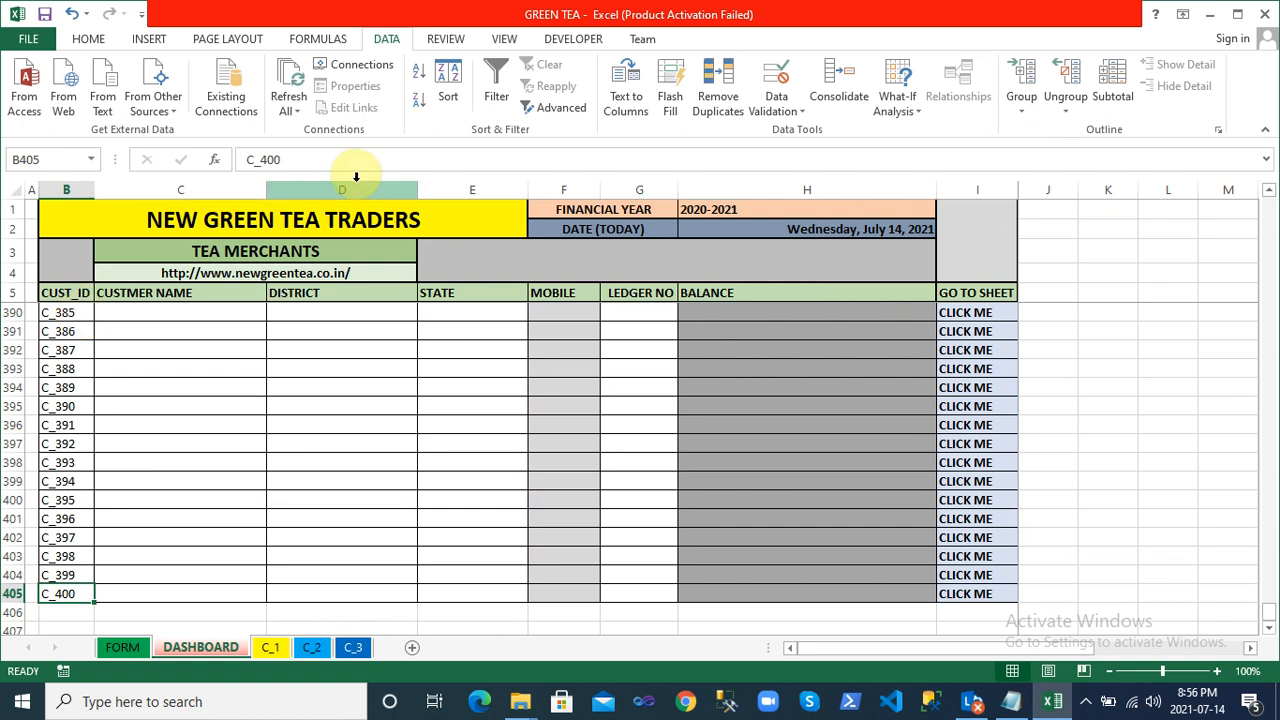
Return to the C_1 sheet and compare the formulas behind CUST ID in D1 and CUST NAME in D2
{"action": "left_click", "coordinate": [277, 645]}
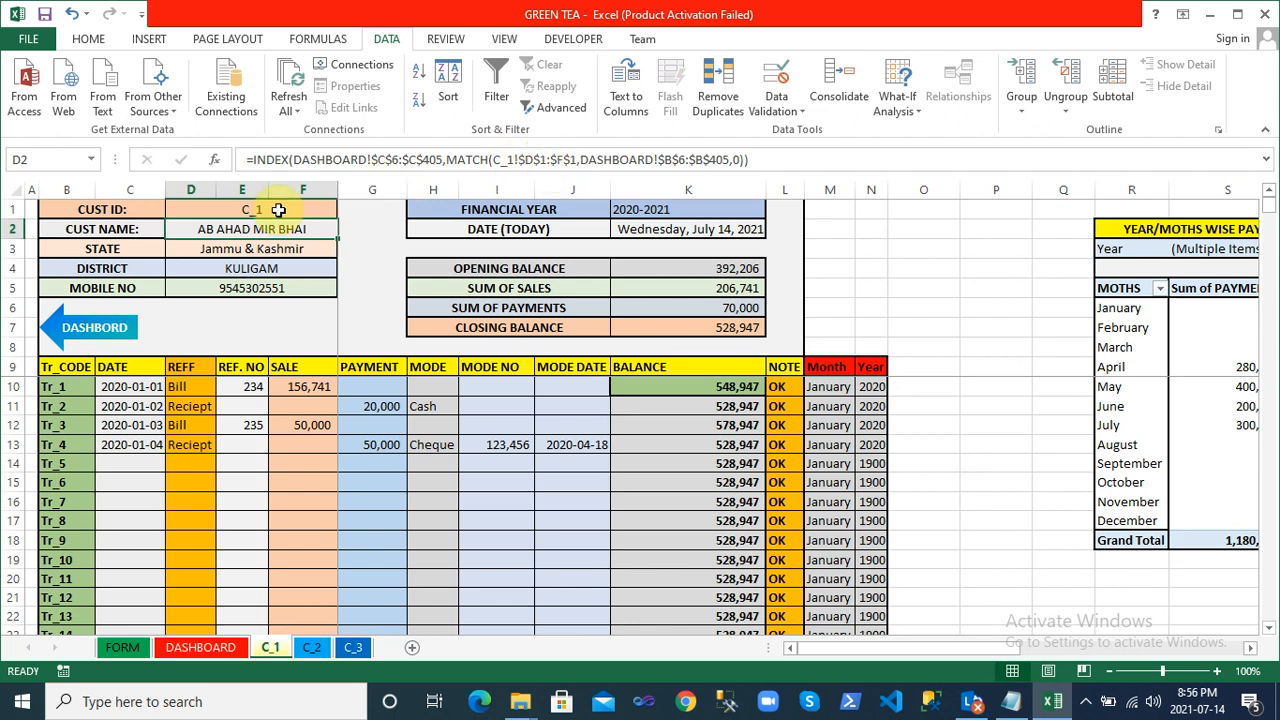
{"action": "left_click", "coordinate": [231, 212]}
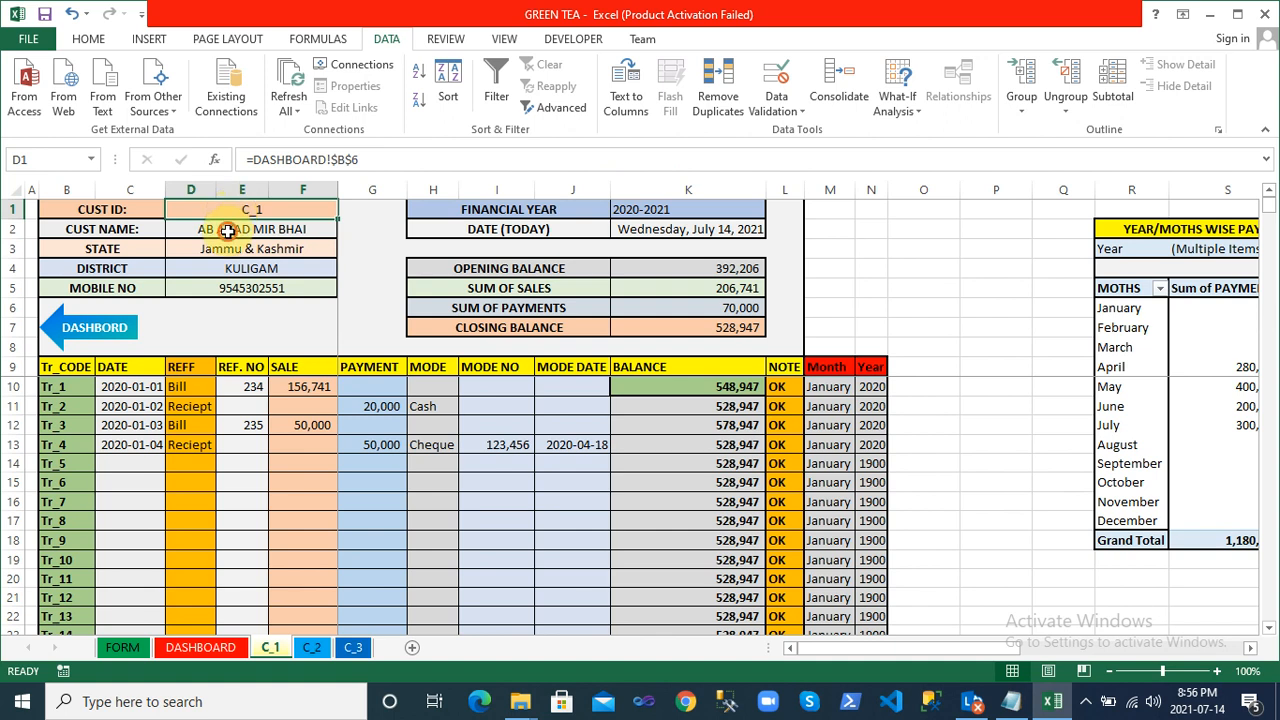
{"action": "left_click", "coordinate": [228, 231]}
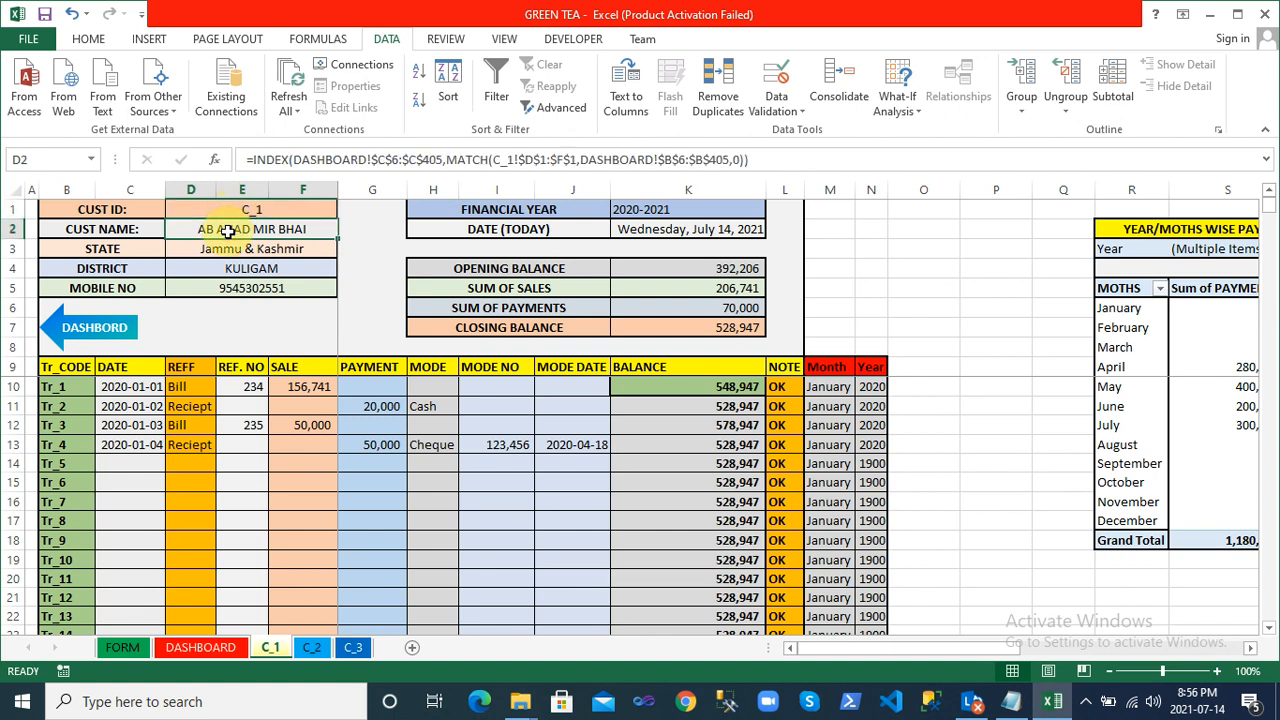
{"action": "left_click", "coordinate": [274, 208]}
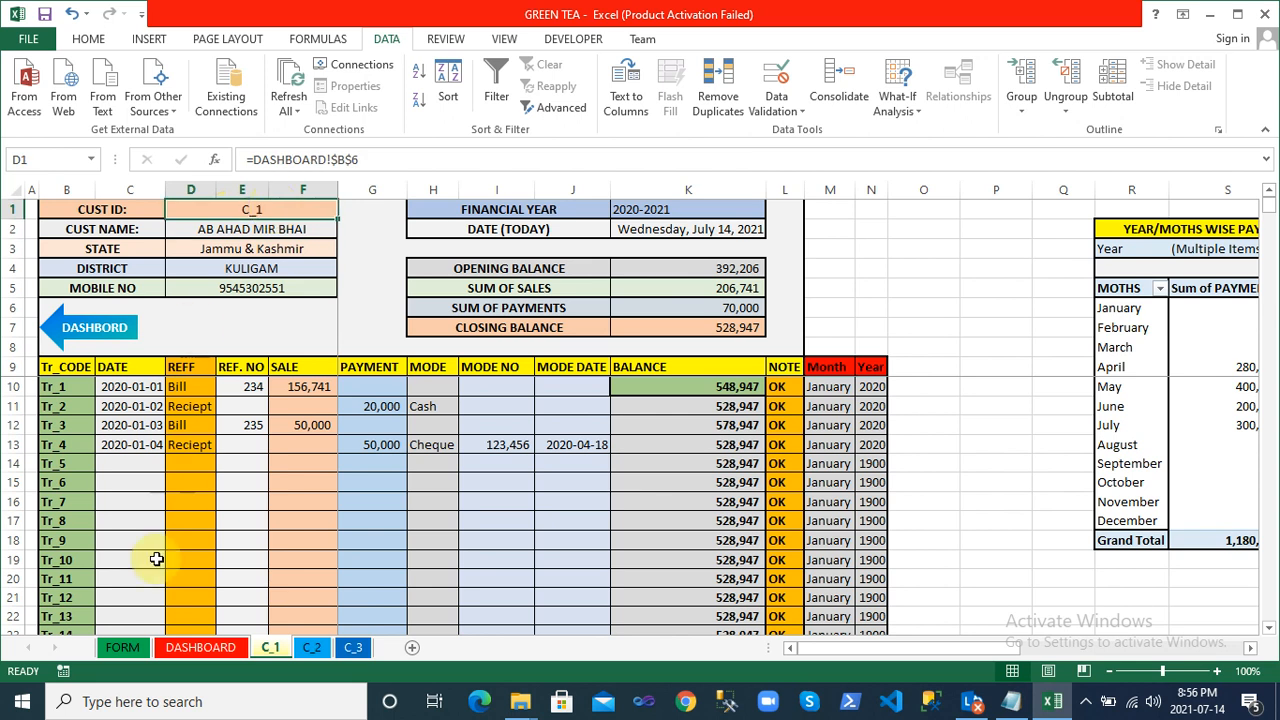
Go back to the DASHBOARD sheet and select the first customer's name in C6
{"action": "left_click", "coordinate": [196, 650]}
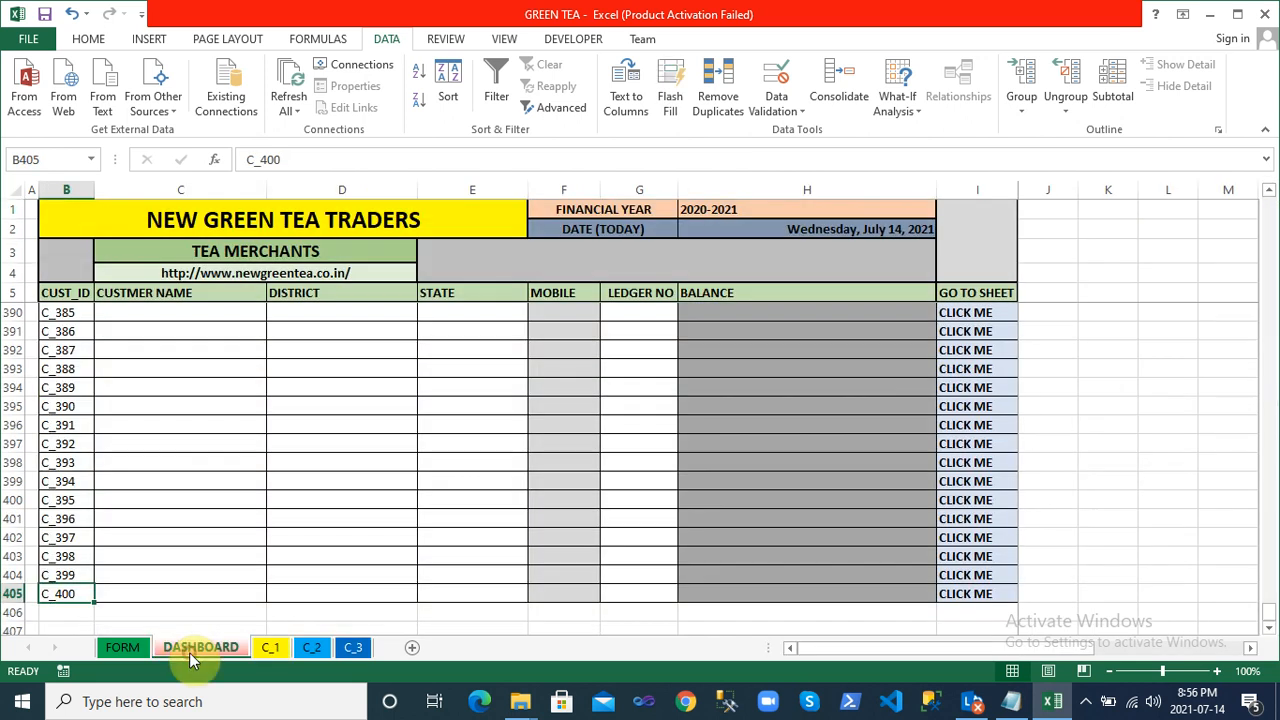
{"action": "left_click", "coordinate": [210, 325]}
{"action": "scroll", "coordinate": [210, 323], "scroll_direction": "up", "scroll_amount": 11}
{"action": "key", "text": "ctrl+Up"}
{"action": "key", "text": "ctrl+Up"}
{"action": "key", "text": "Down"}
{"action": "key", "text": "Down"}
{"action": "key", "text": "Down"}
{"action": "key", "text": "Down"}
{"action": "key", "text": "Down"}
{"action": "key", "text": "Up"}
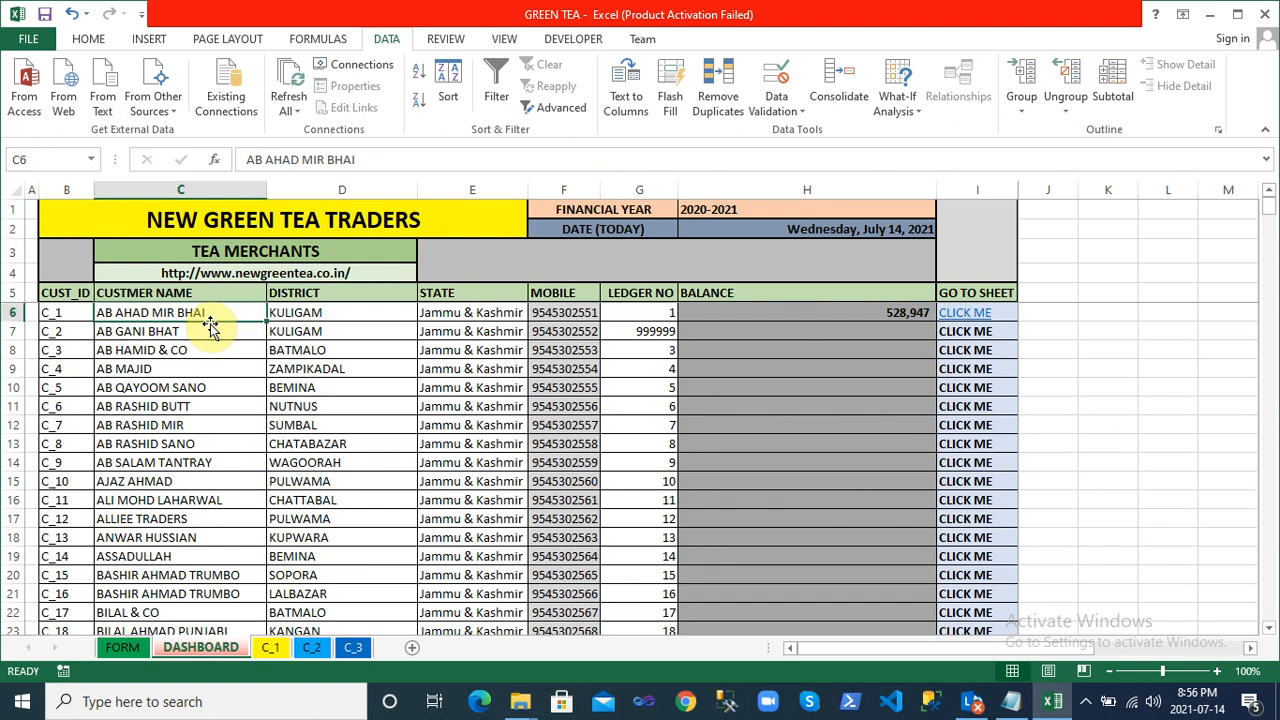
Examine the lookup formulas for STATE, DISTRICT and MOBILE NO on the C_1 sheet
{"action": "left_click", "coordinate": [270, 647]}
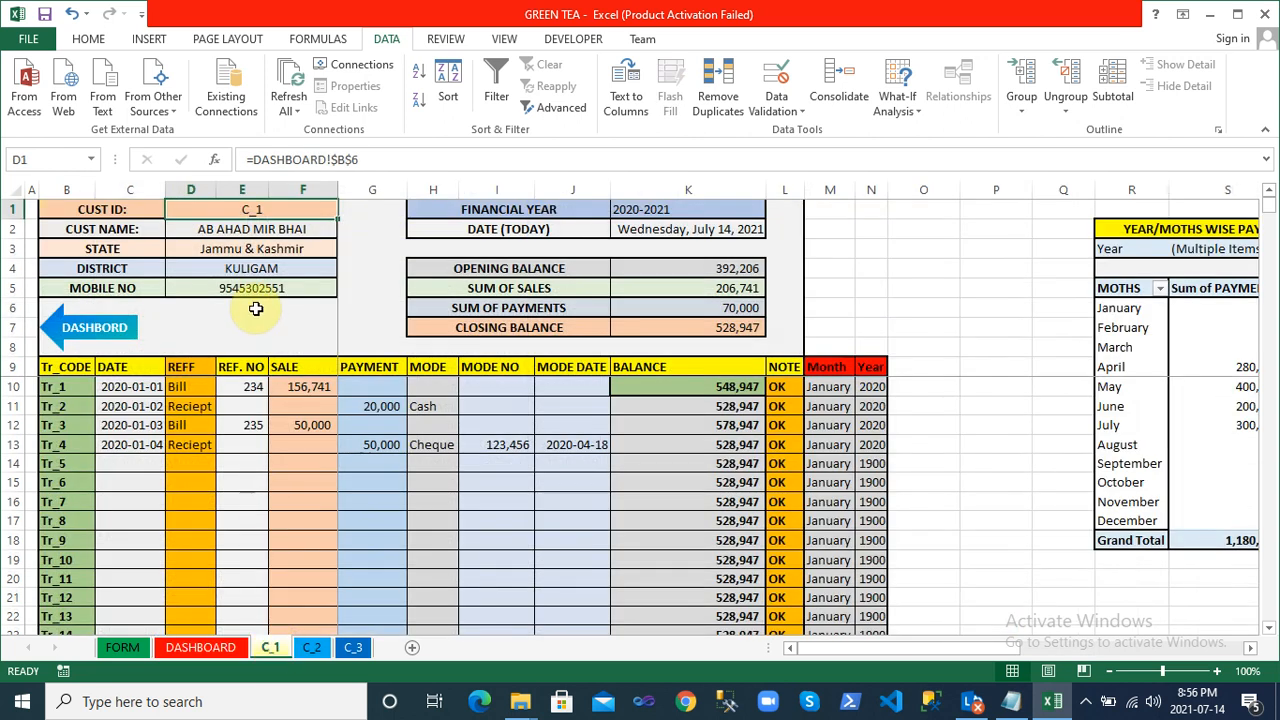
{"action": "left_click", "coordinate": [250, 249]}
{"action": "left_click", "coordinate": [244, 268]}
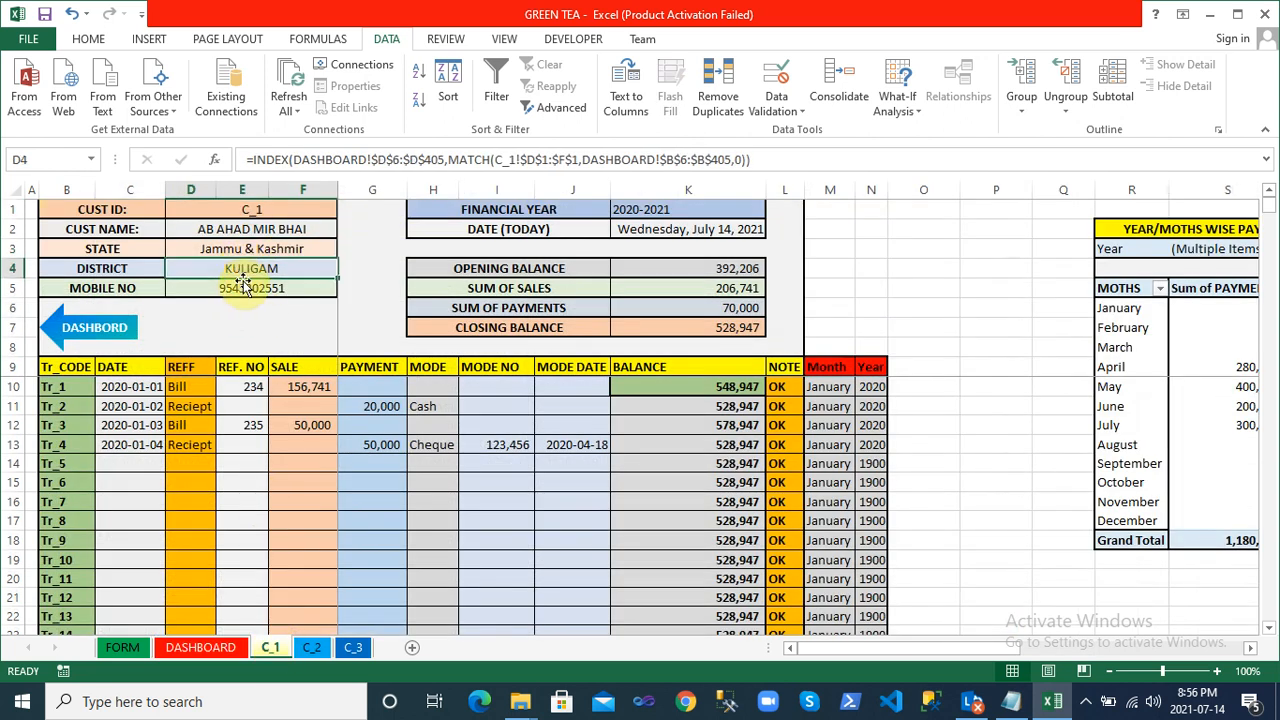
{"action": "left_click", "coordinate": [241, 287]}
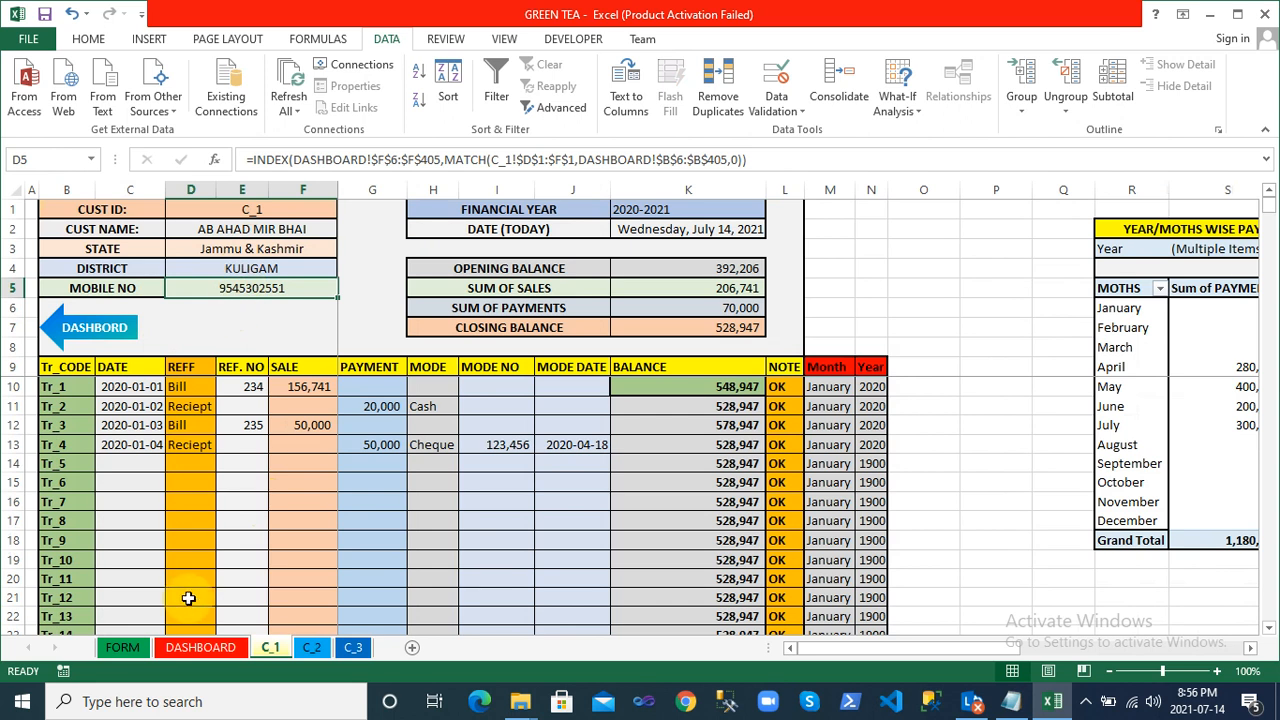
Check the customer list on DASHBOARD against the C_1 sheet and inspect the CUST ID cell reference in D1
{"action": "left_click", "coordinate": [197, 648]}
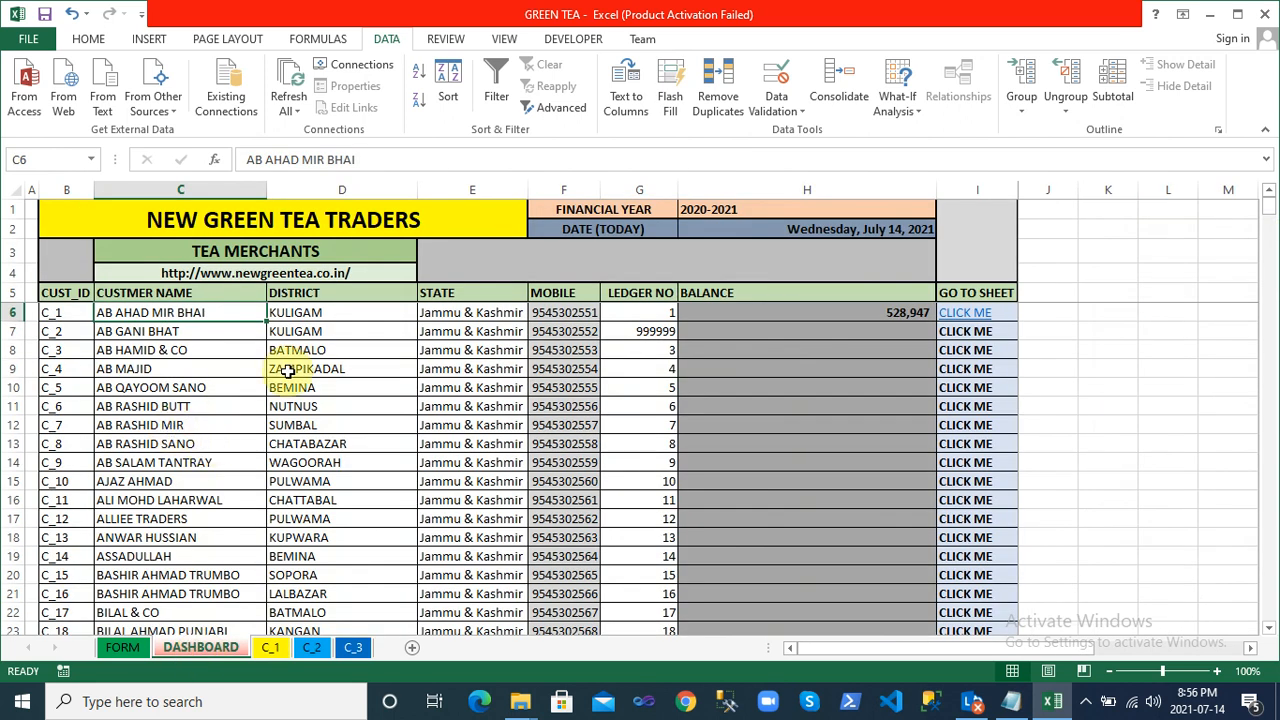
{"action": "left_click", "coordinate": [268, 649]}
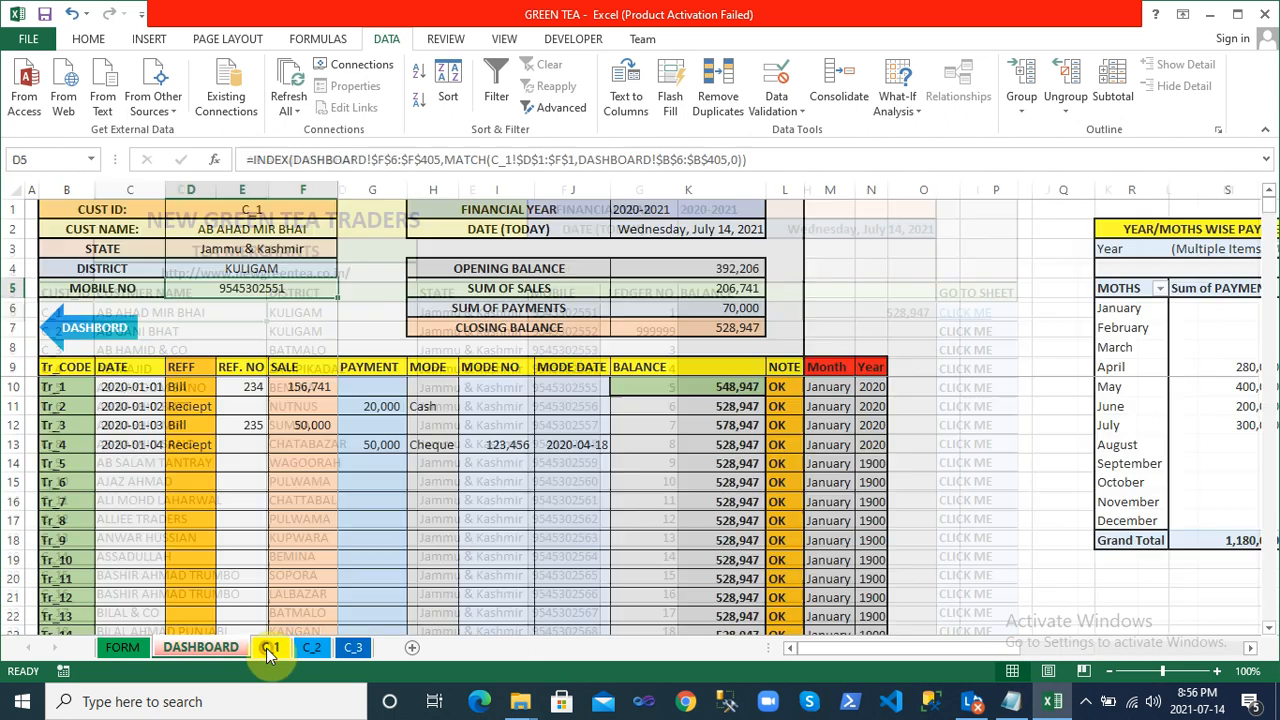
{"action": "left_click", "coordinate": [303, 206]}
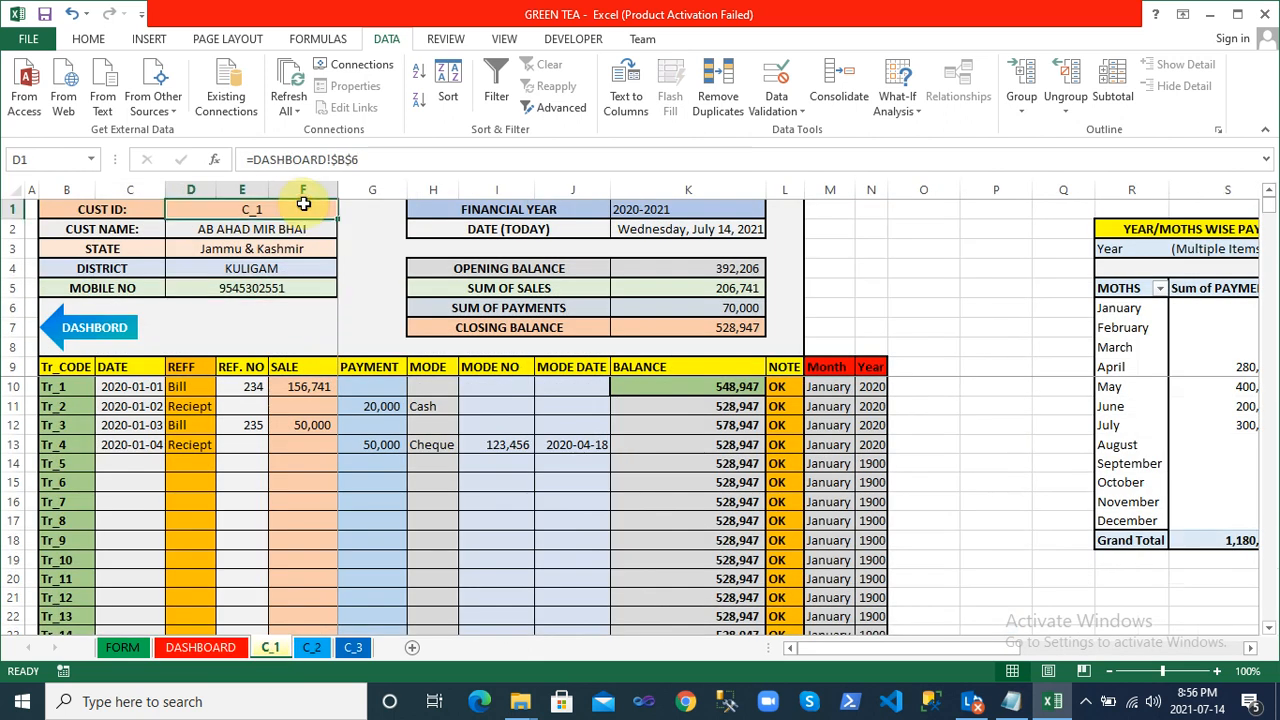
{"action": "left_click", "coordinate": [394, 162]}
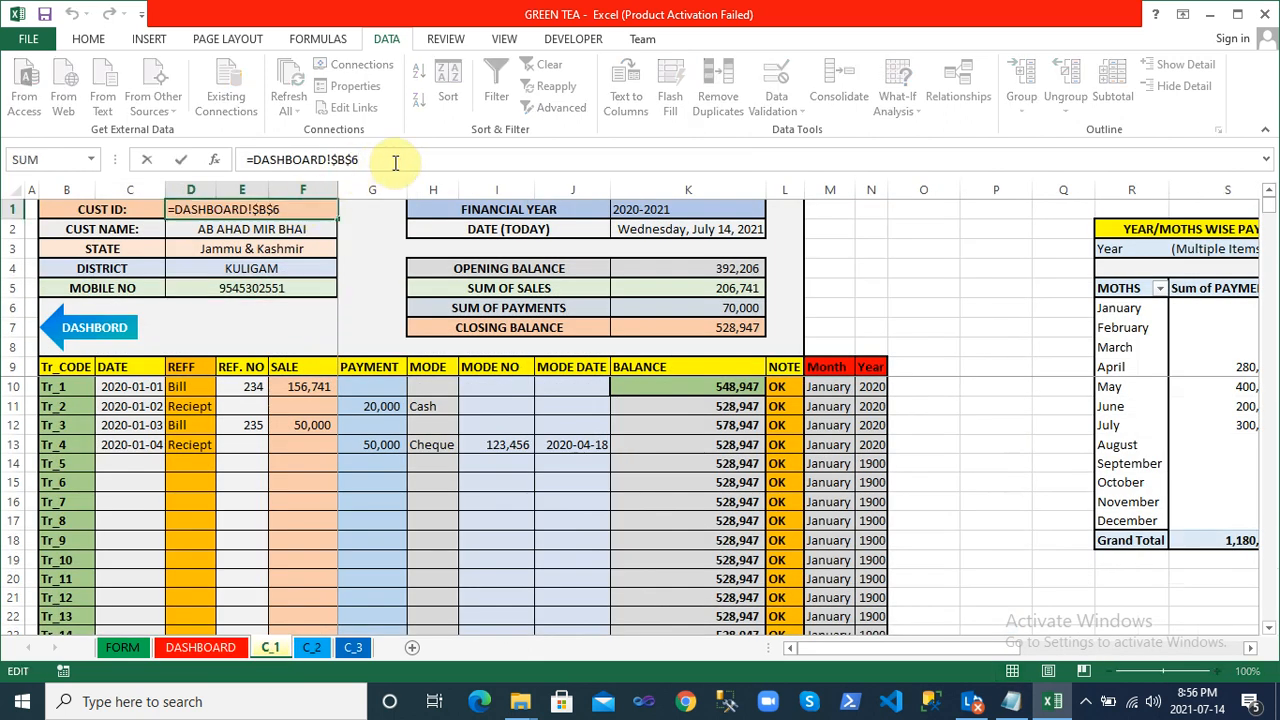
Point CUST ID on the C_1 sheet to DASHBOARD row 9 with =DASHBOARD!$B$9 and check the mobile and district lookups
{"action": "left_click", "coordinate": [176, 647]}
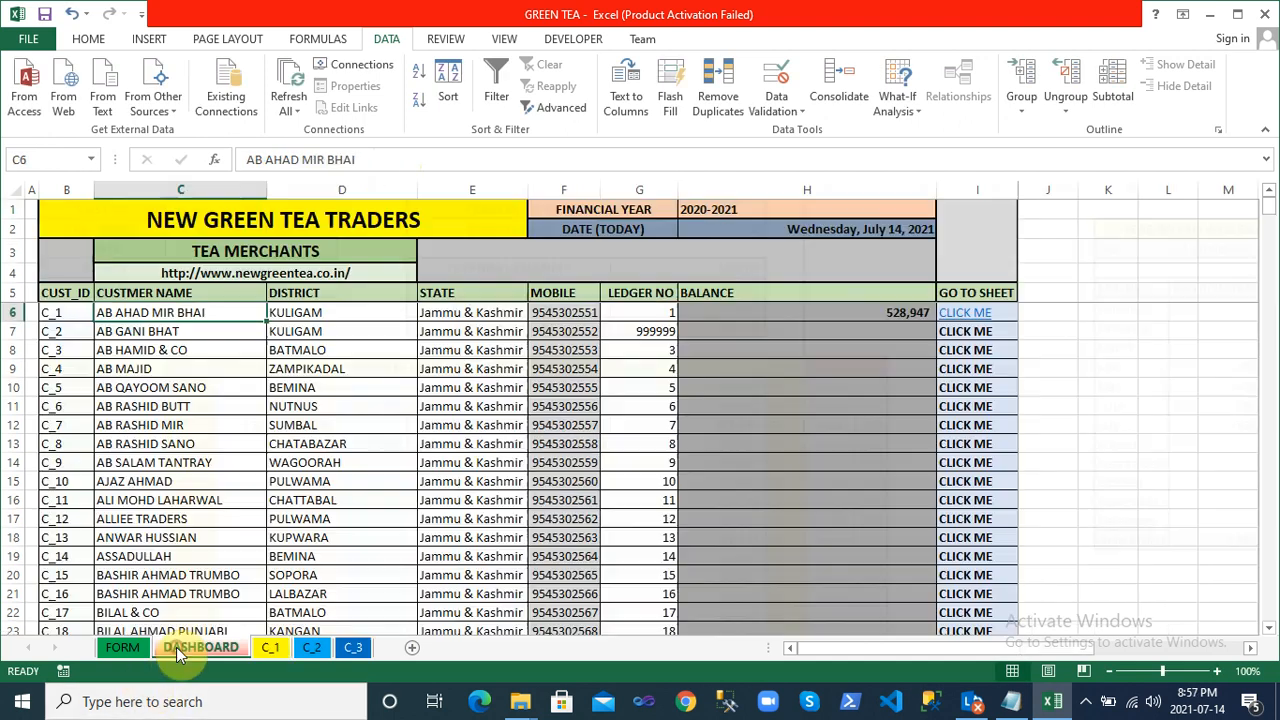
{"action": "left_click", "coordinate": [9, 369]}
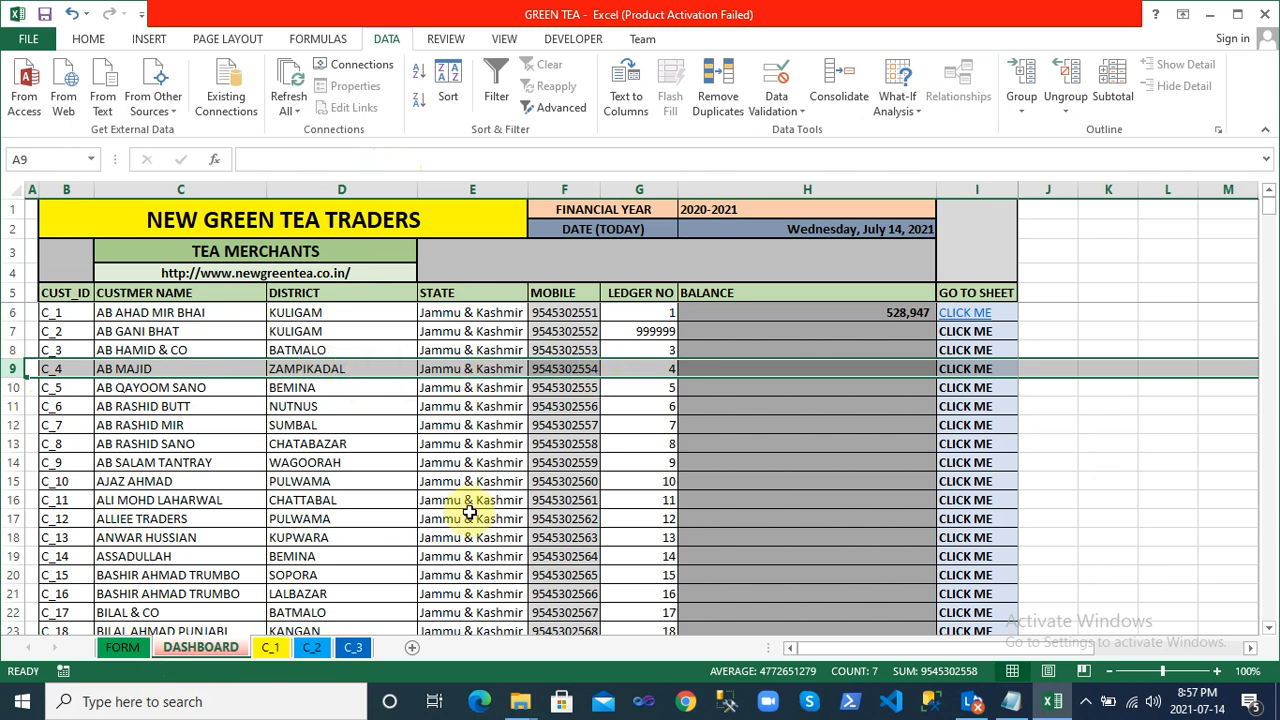
{"action": "left_click", "coordinate": [273, 650]}
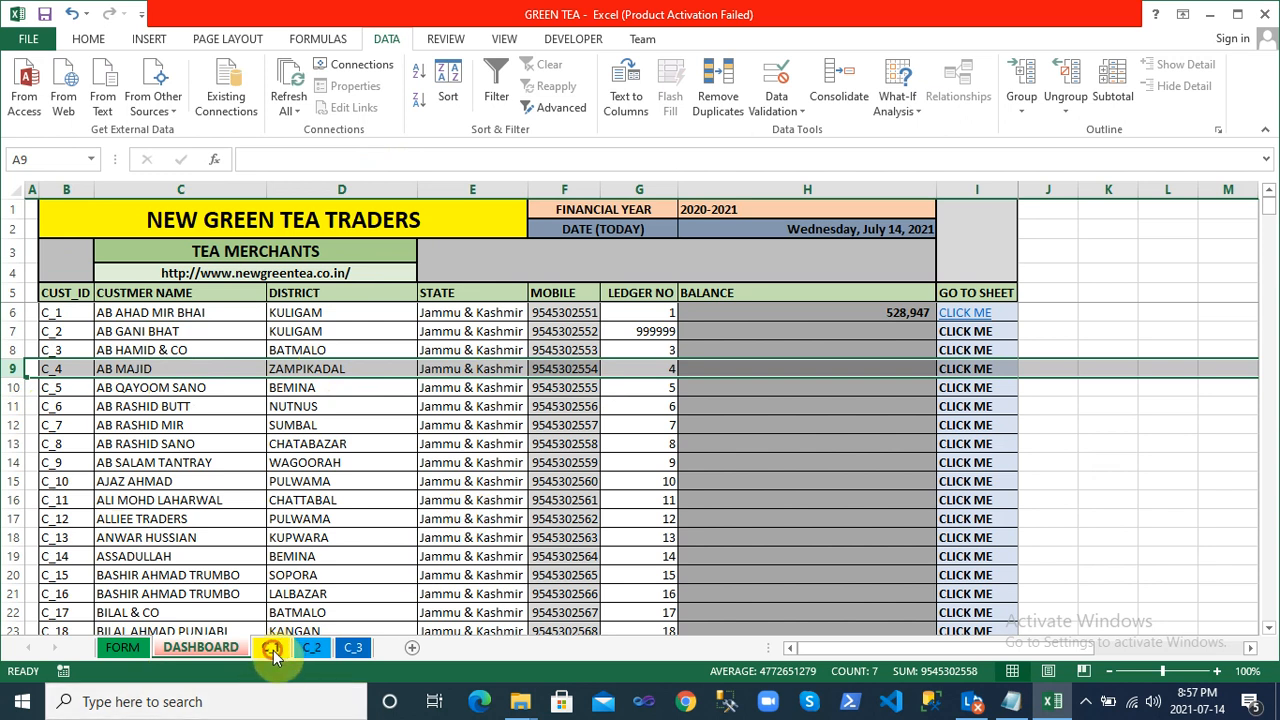
{"action": "left_click", "coordinate": [369, 161]}
{"action": "key", "text": "BackSpace"}
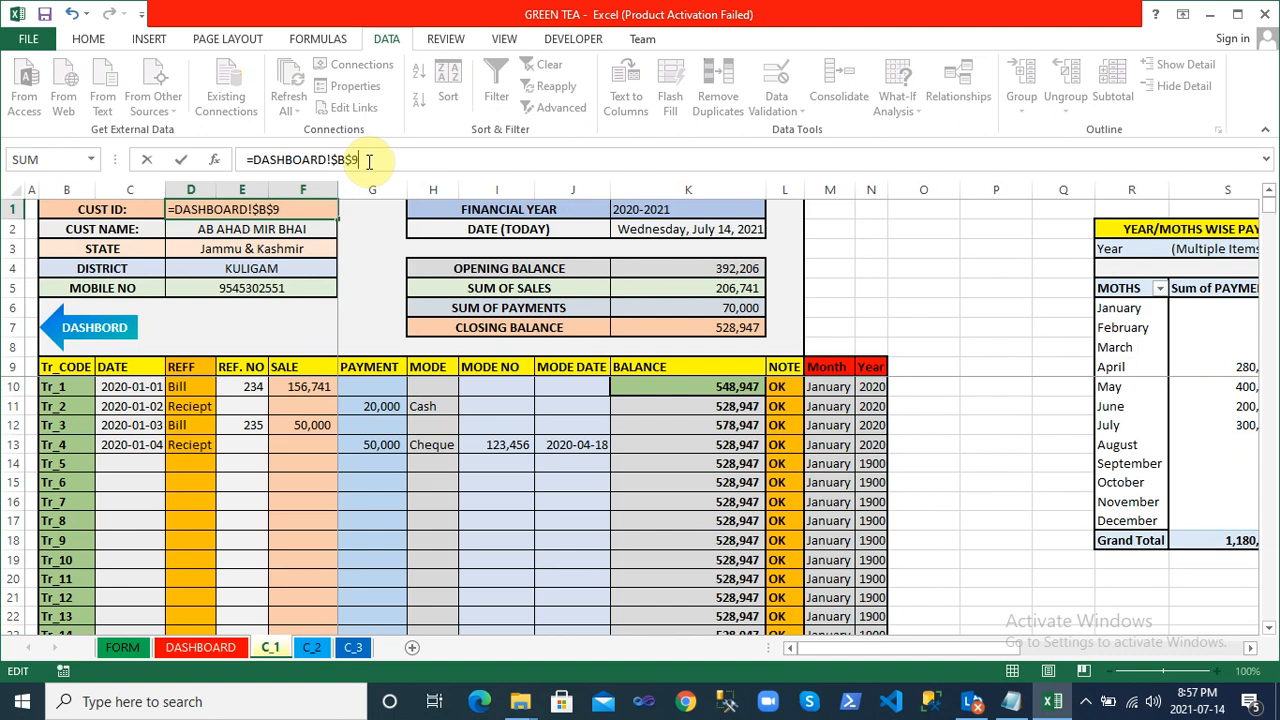
{"action": "key", "text": "Return"}
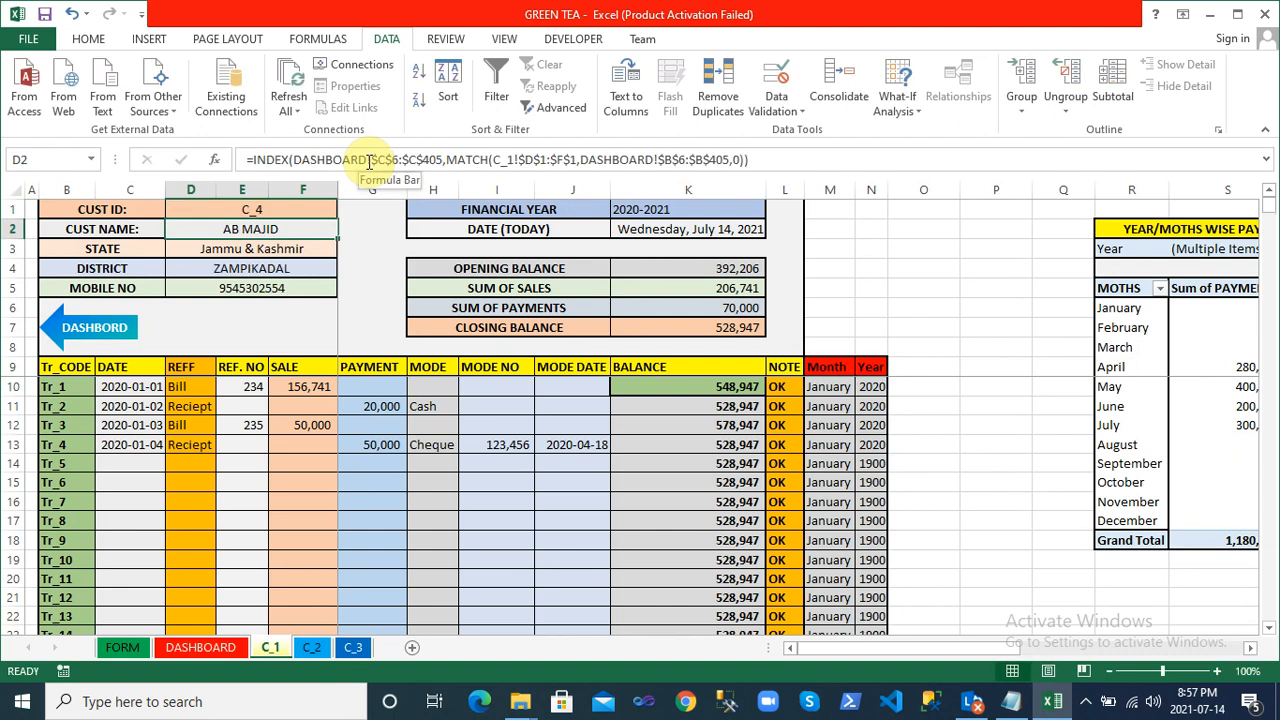
{"action": "left_click", "coordinate": [289, 288]}
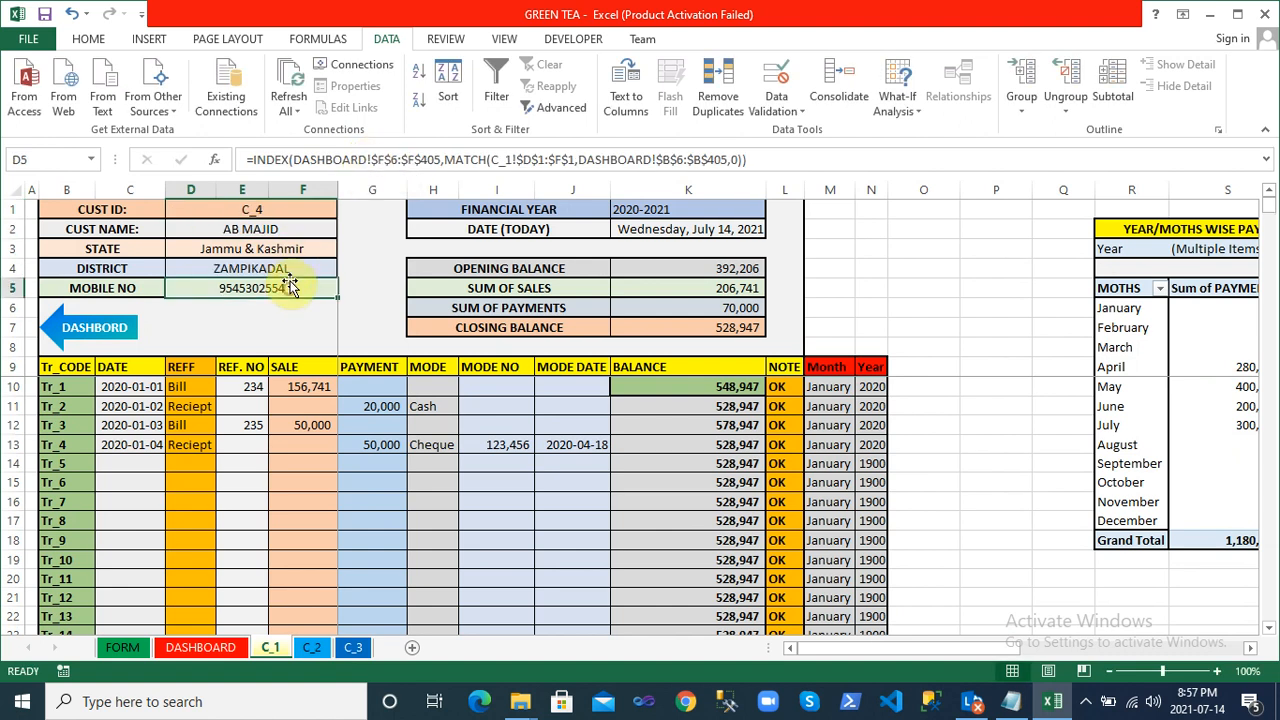
{"action": "left_click", "coordinate": [295, 267]}
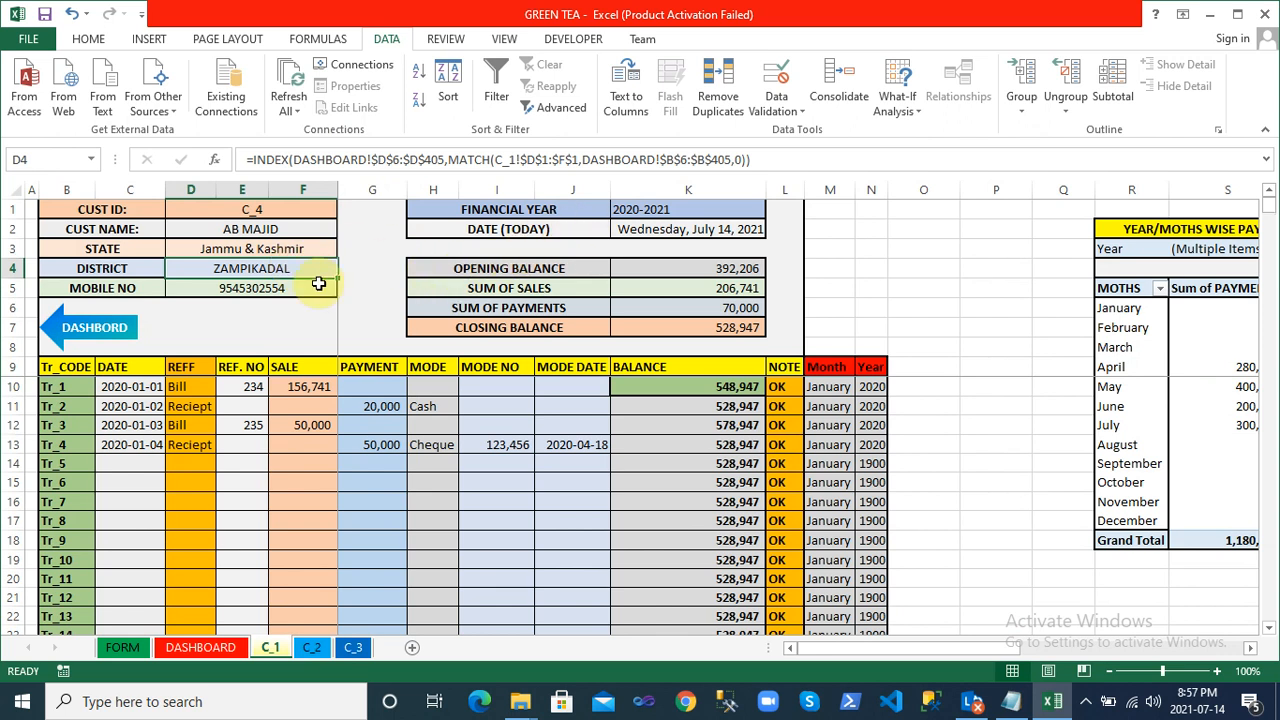
Try the reference =DASHBOARD!$B$1 for CUST ID in D1 of the C_1 sheet, and undo the change
{"action": "left_click", "coordinate": [262, 209]}
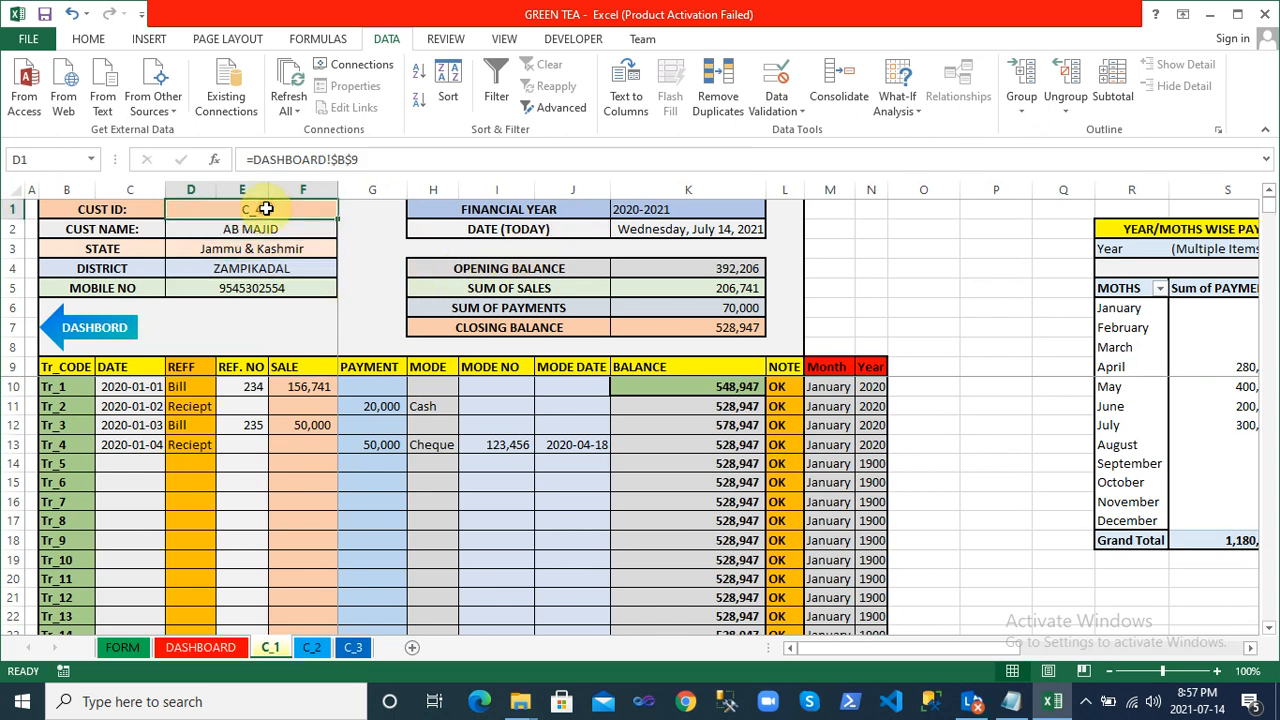
{"action": "left_click", "coordinate": [398, 158]}
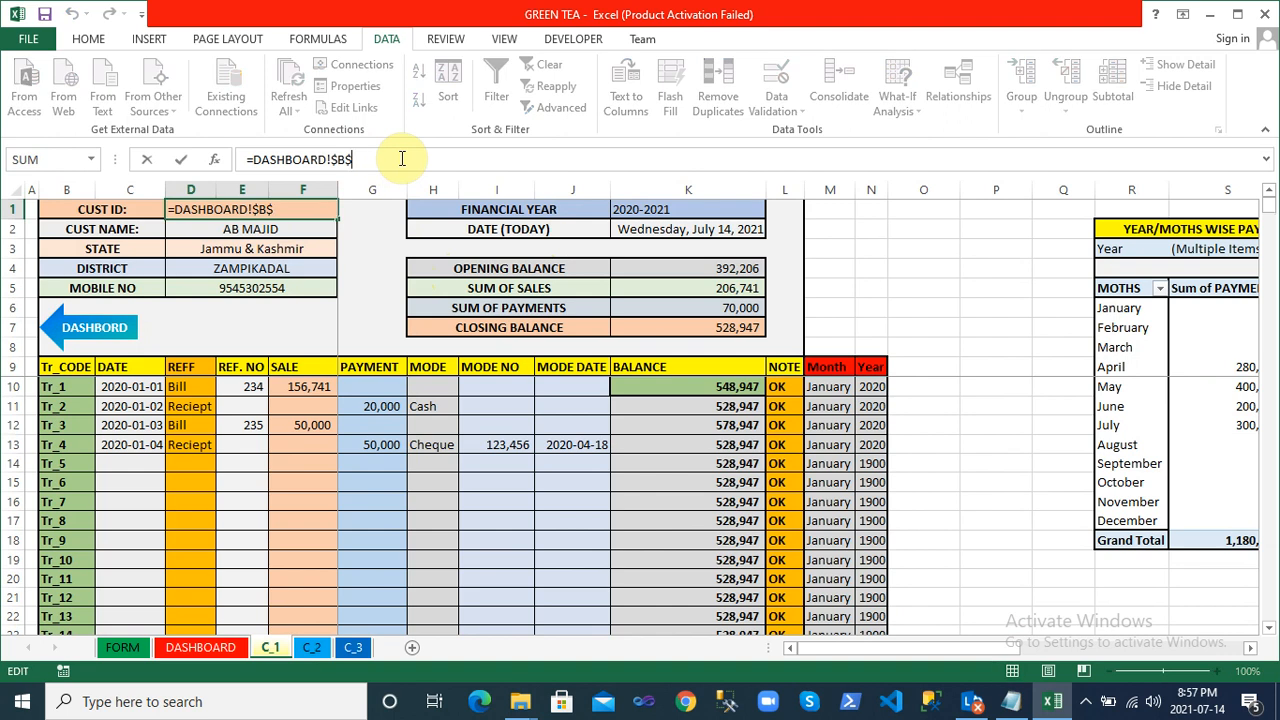
{"action": "type", "text": "1"}
{"action": "key", "text": "Return"}
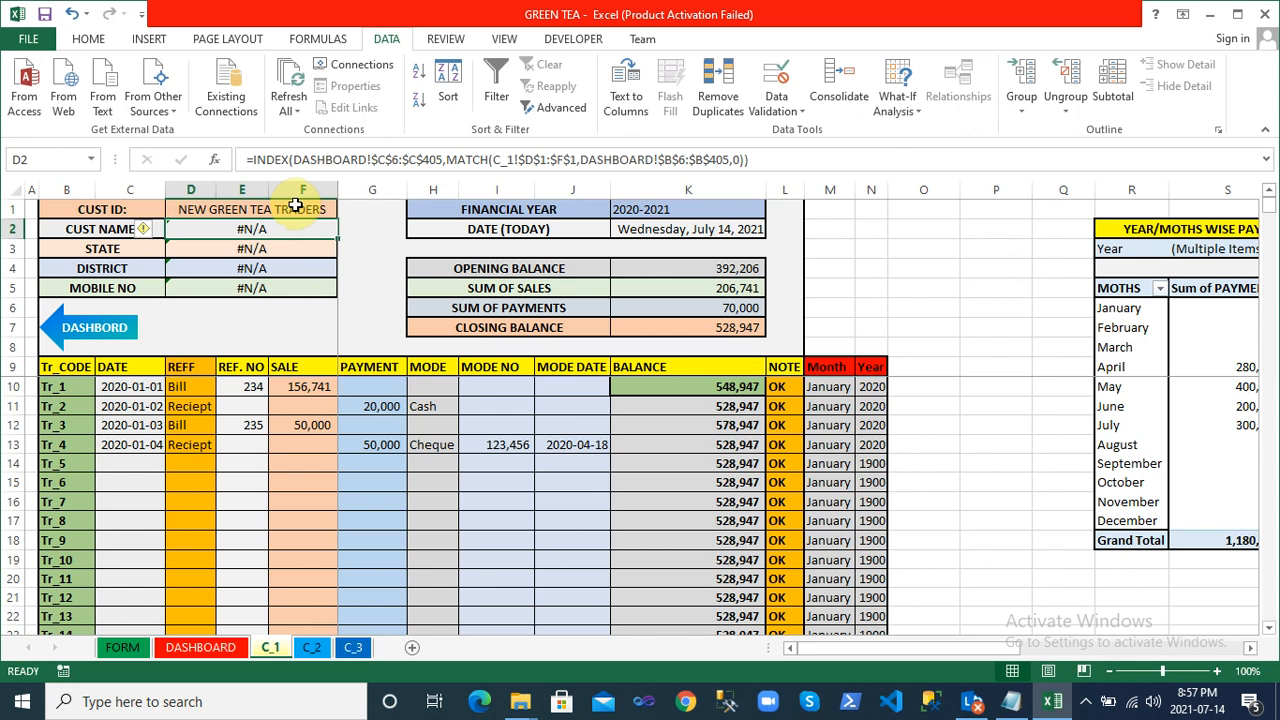
{"action": "key", "text": "ctrl+z"}
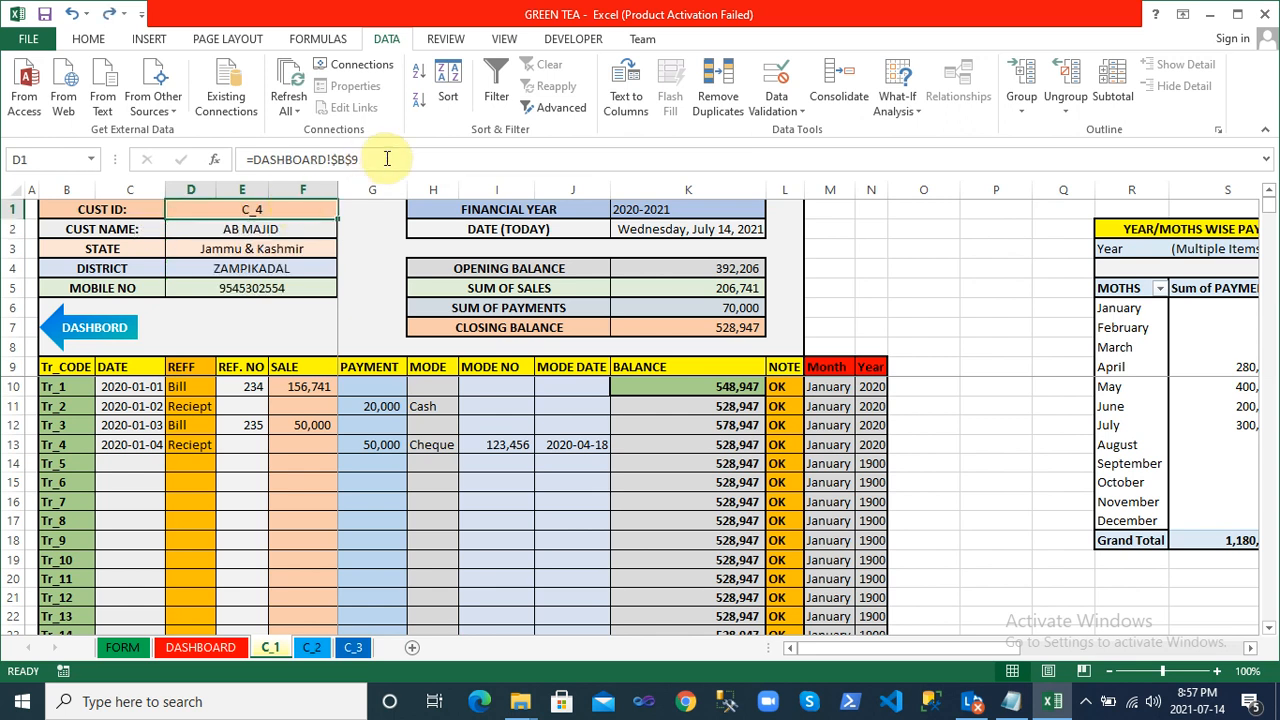
Set the CUST ID formula in D1 of the C_1 sheet to =DASHBOARD!$B$6
{"action": "left_click", "coordinate": [386, 158]}
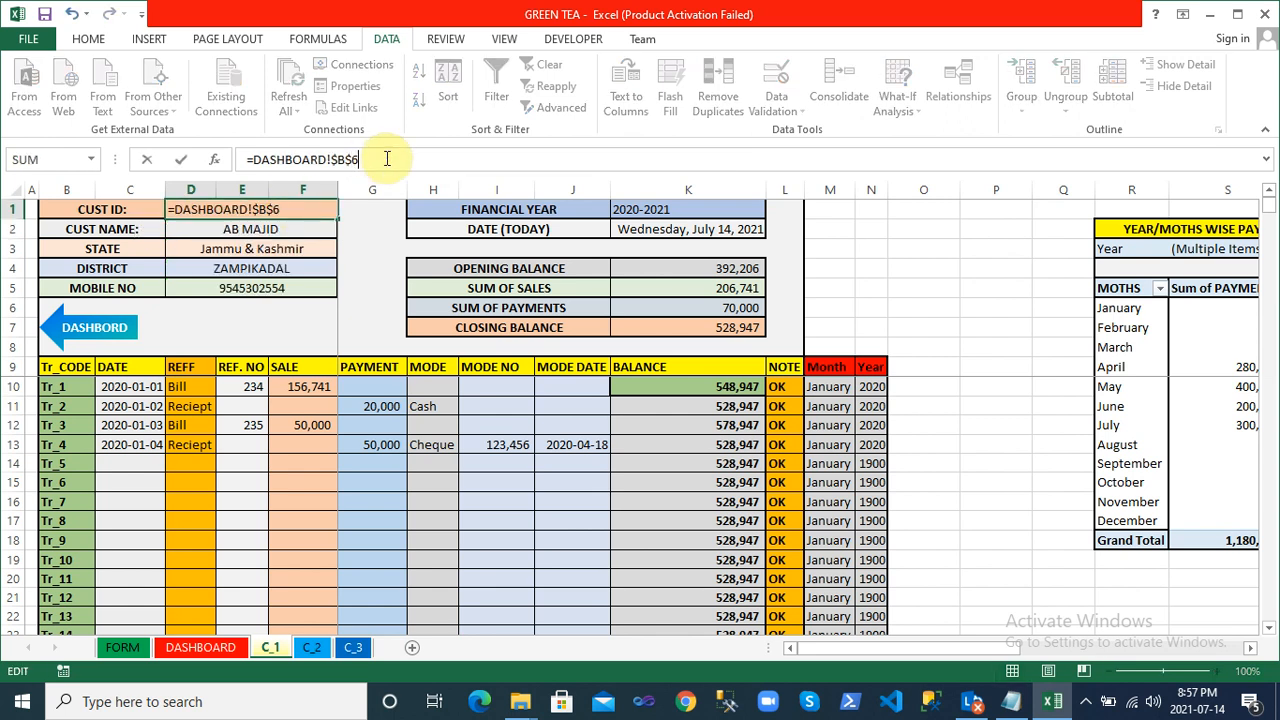
{"action": "type", "text": "6"}
{"action": "key", "text": "Return"}
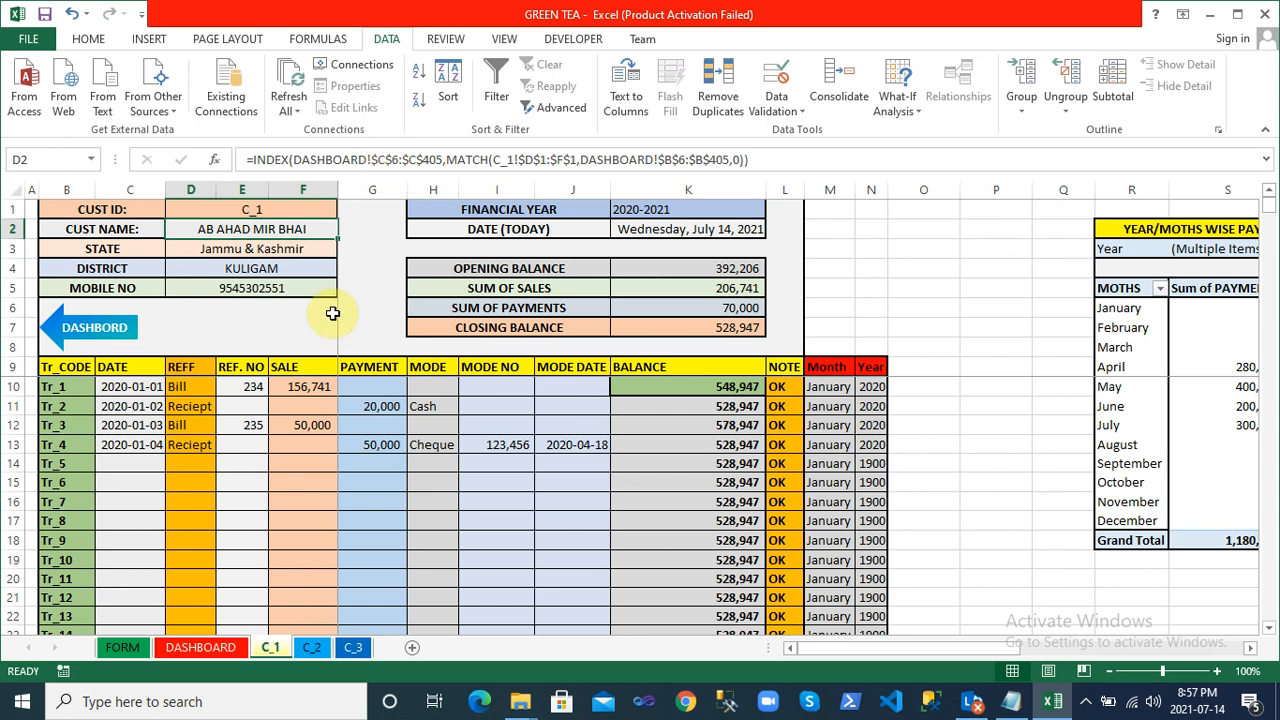
Leave the customer details on the C_1 sheet and open the C_2 ledger sheet
{"action": "left_click", "coordinate": [332, 314]}
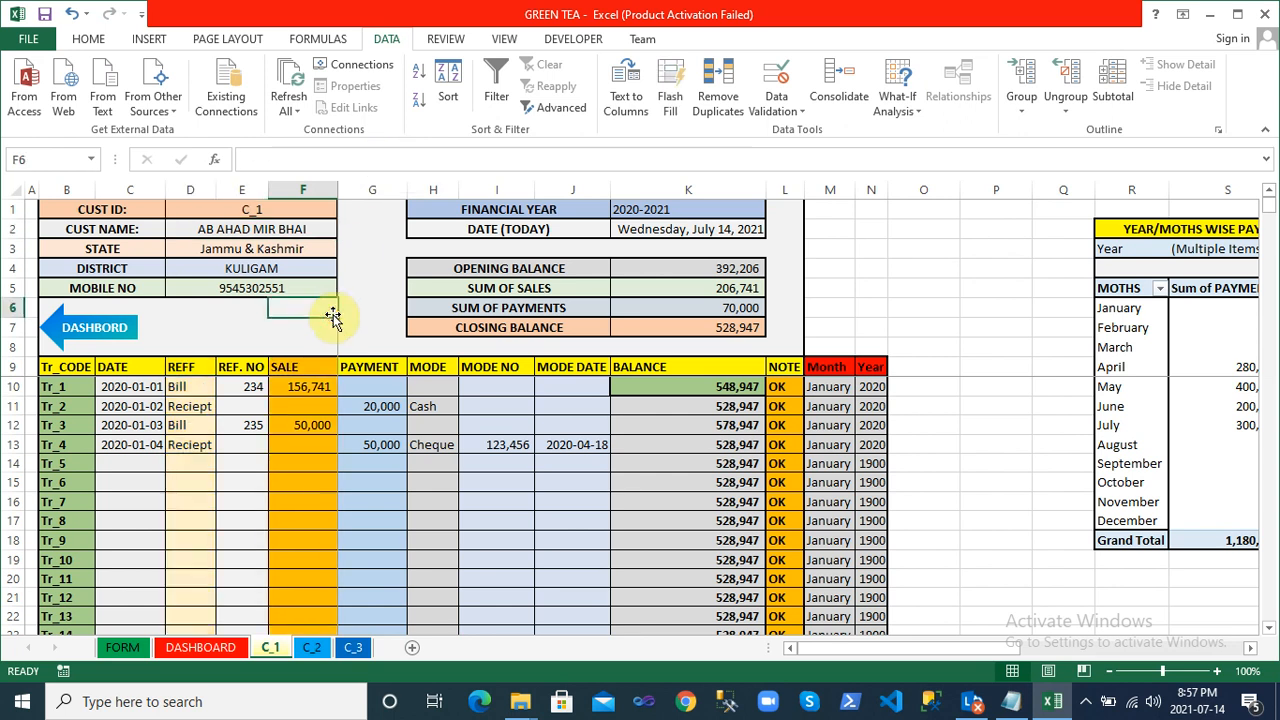
{"action": "left_click", "coordinate": [316, 648]}
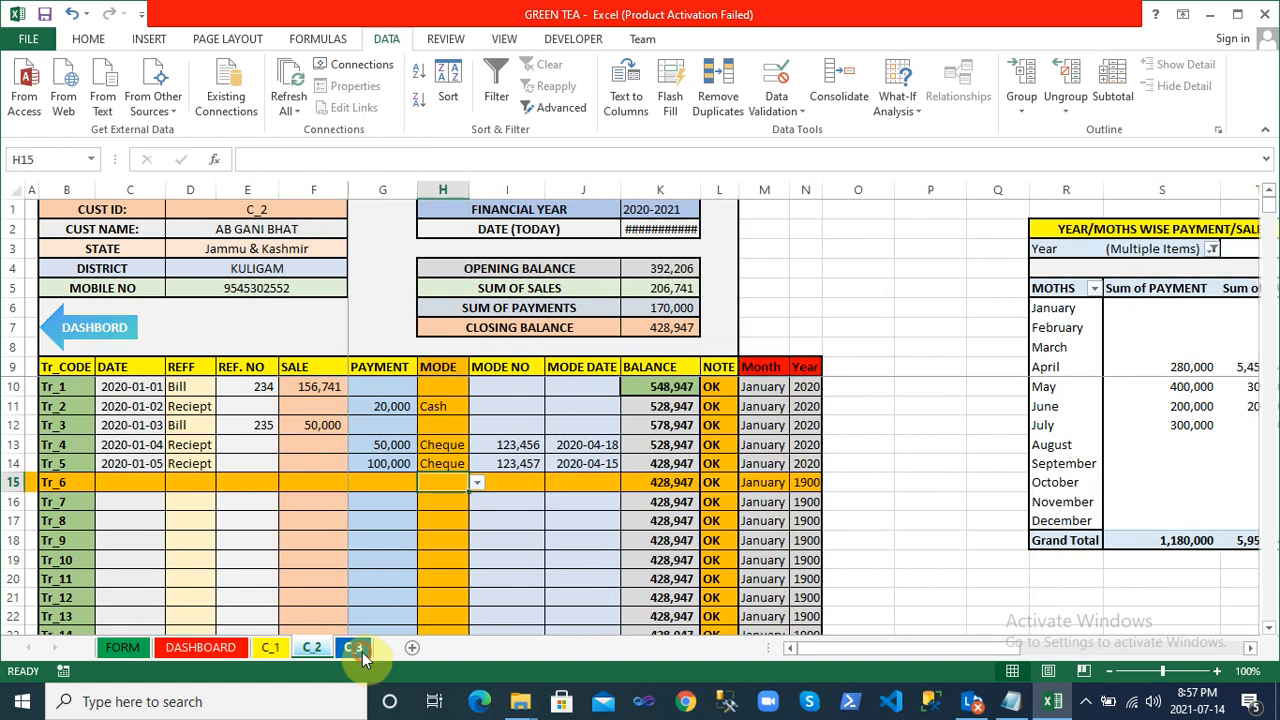
View the C_3 ledger sheet and return to the C_1 sheet
{"action": "left_click", "coordinate": [358, 648]}
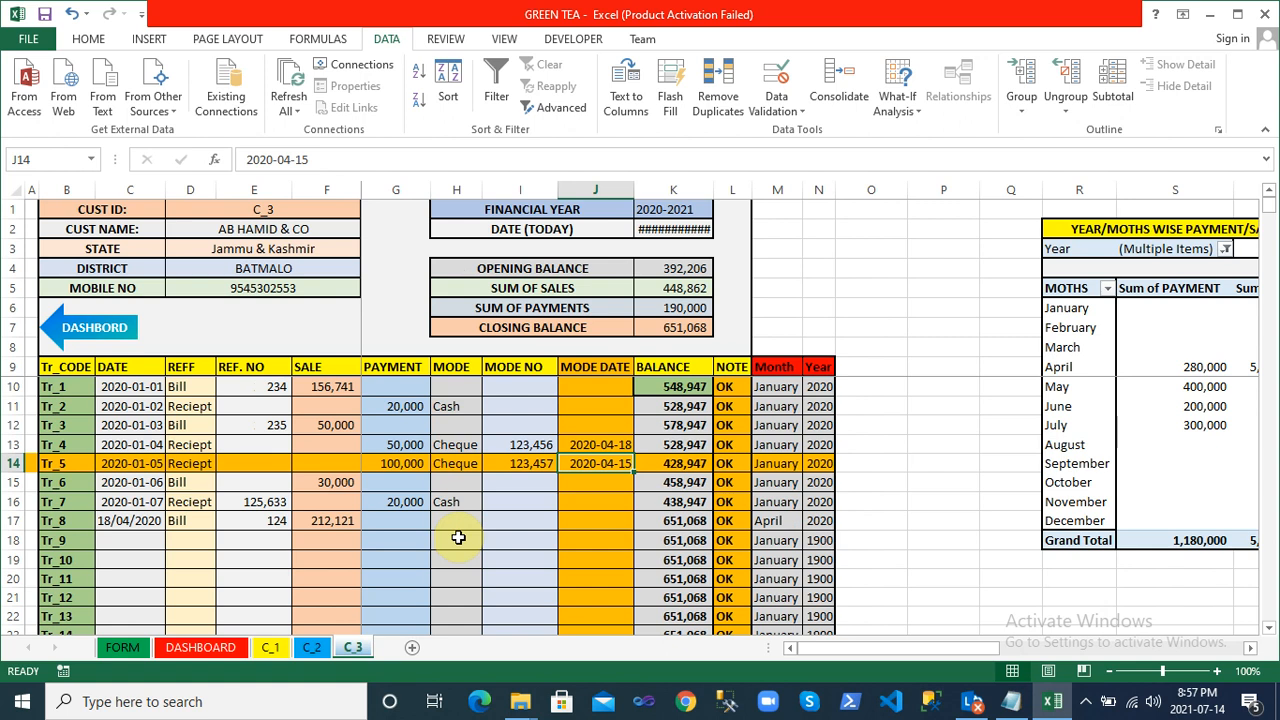
{"action": "left_click", "coordinate": [270, 647]}
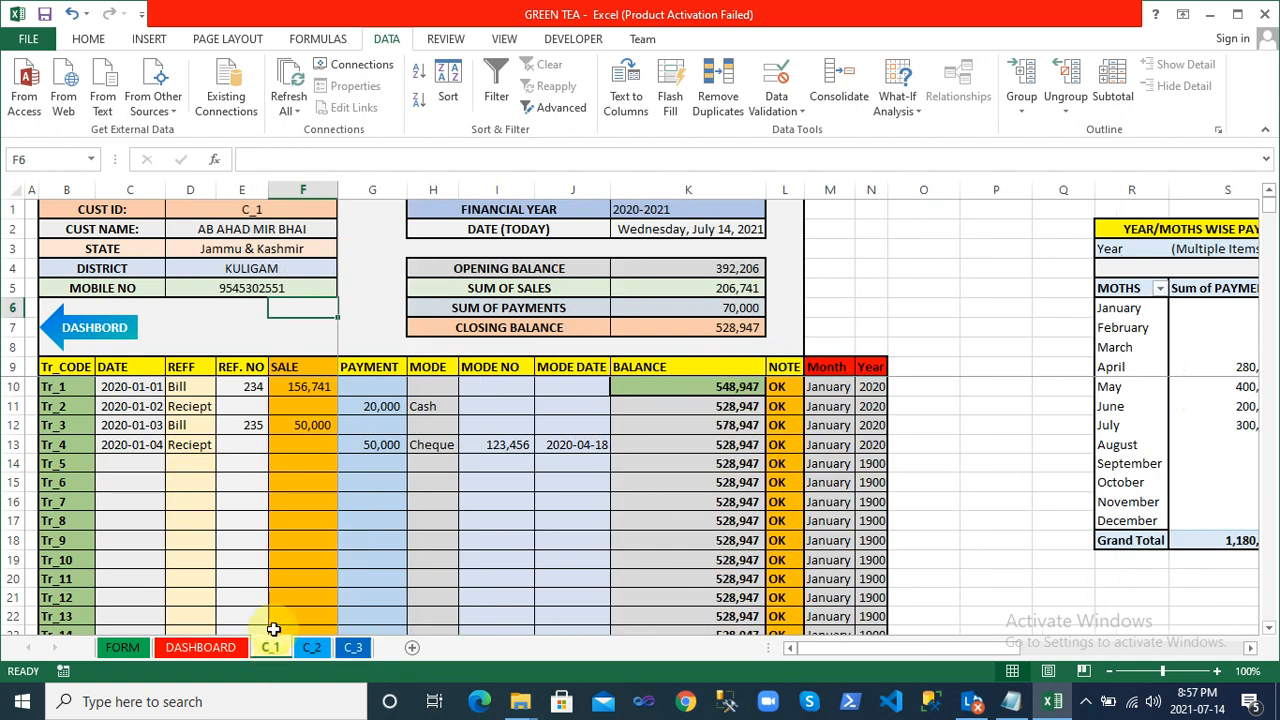
{"action": "left_click", "coordinate": [342, 497]}
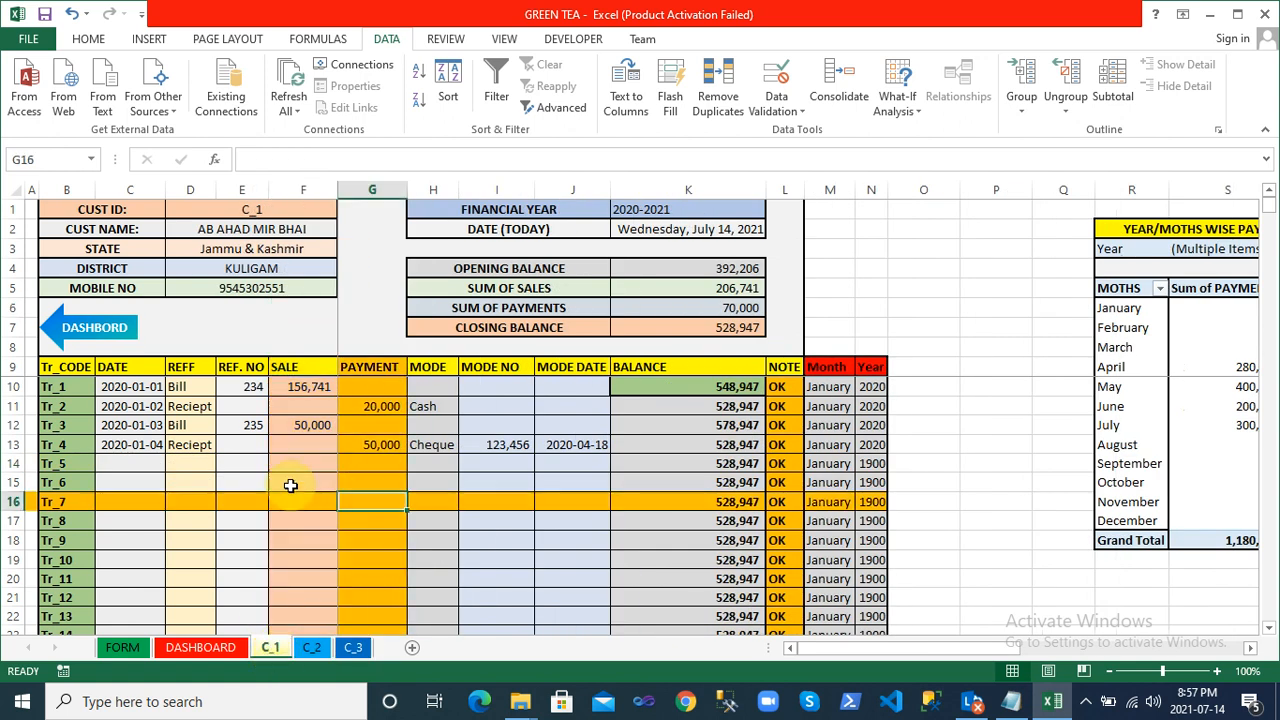
Create a copy of the C_1 sheet in GREEN TEA.xlsm, placed before C_1
{"action": "right_click", "coordinate": [273, 644]}
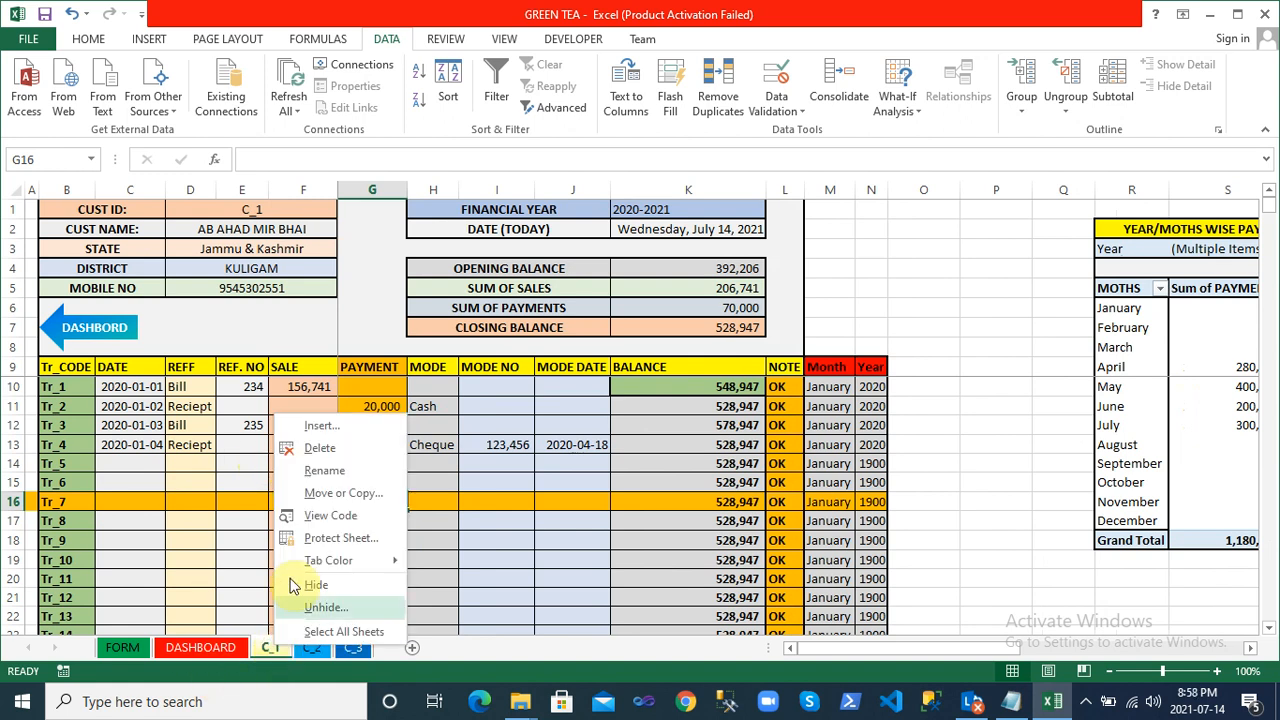
{"action": "left_click", "coordinate": [331, 497]}
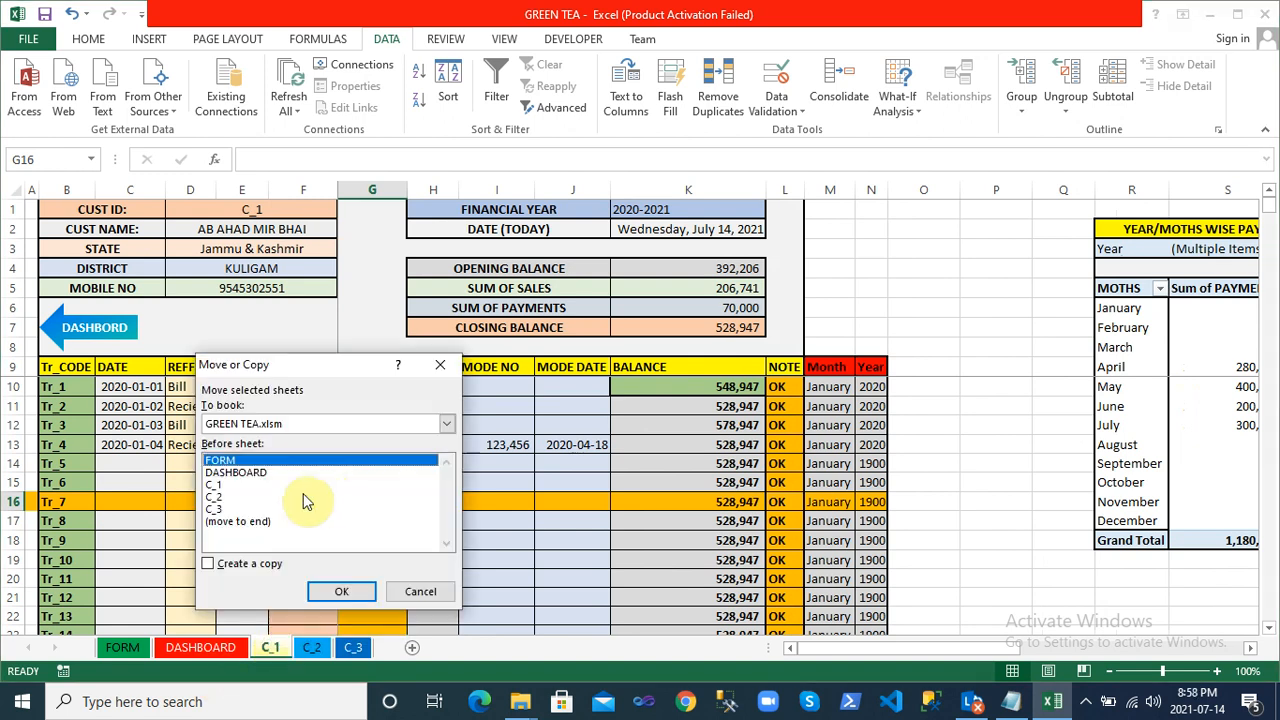
{"action": "left_click", "coordinate": [221, 487]}
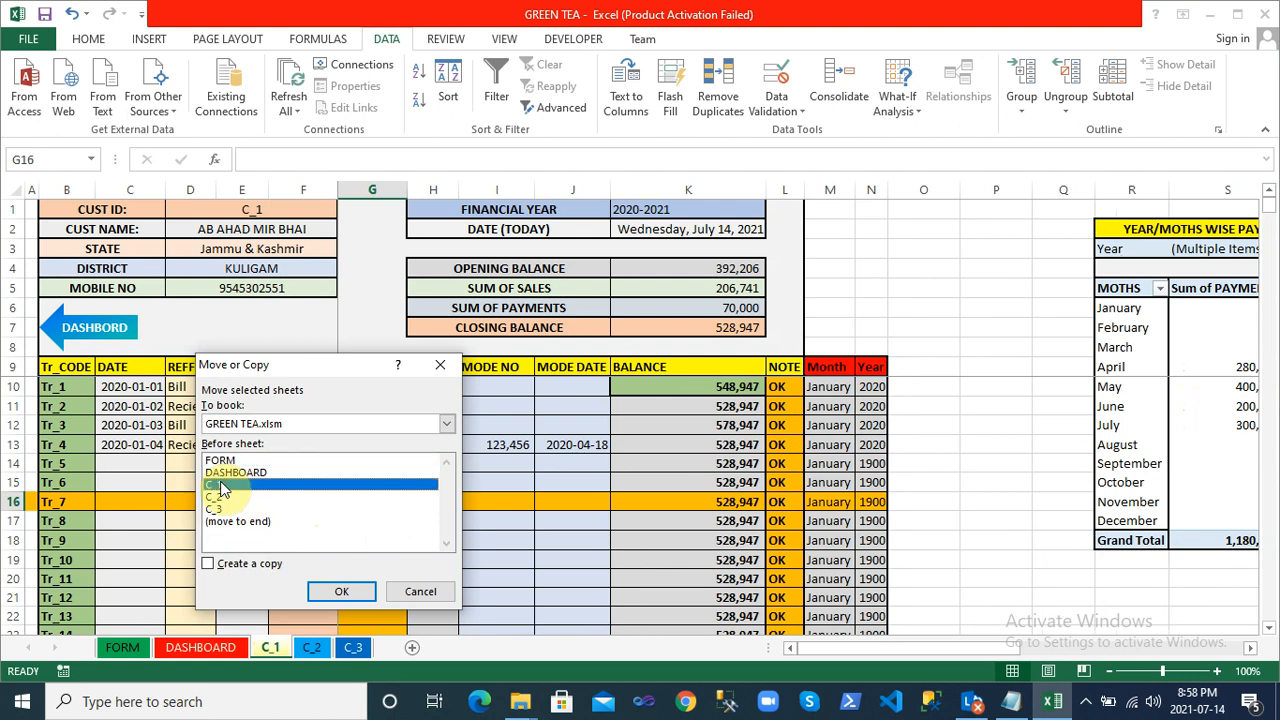
{"action": "left_click", "coordinate": [208, 565]}
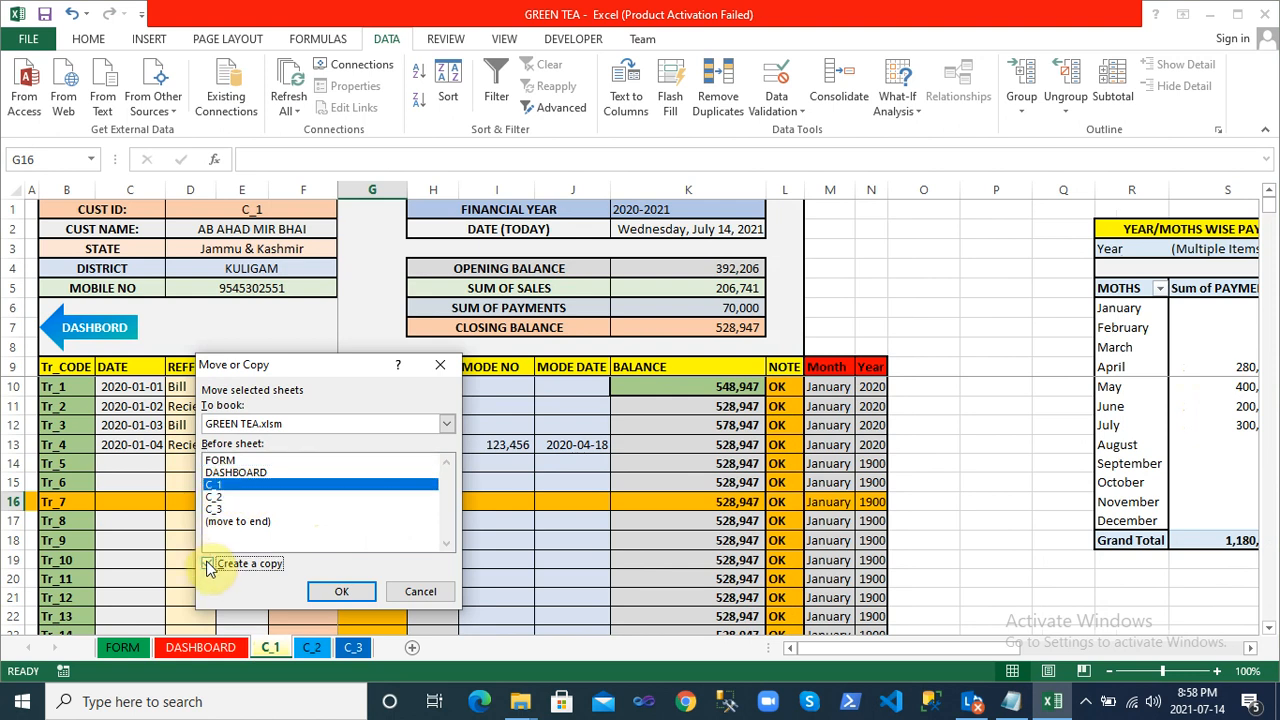
{"action": "left_click", "coordinate": [342, 592]}
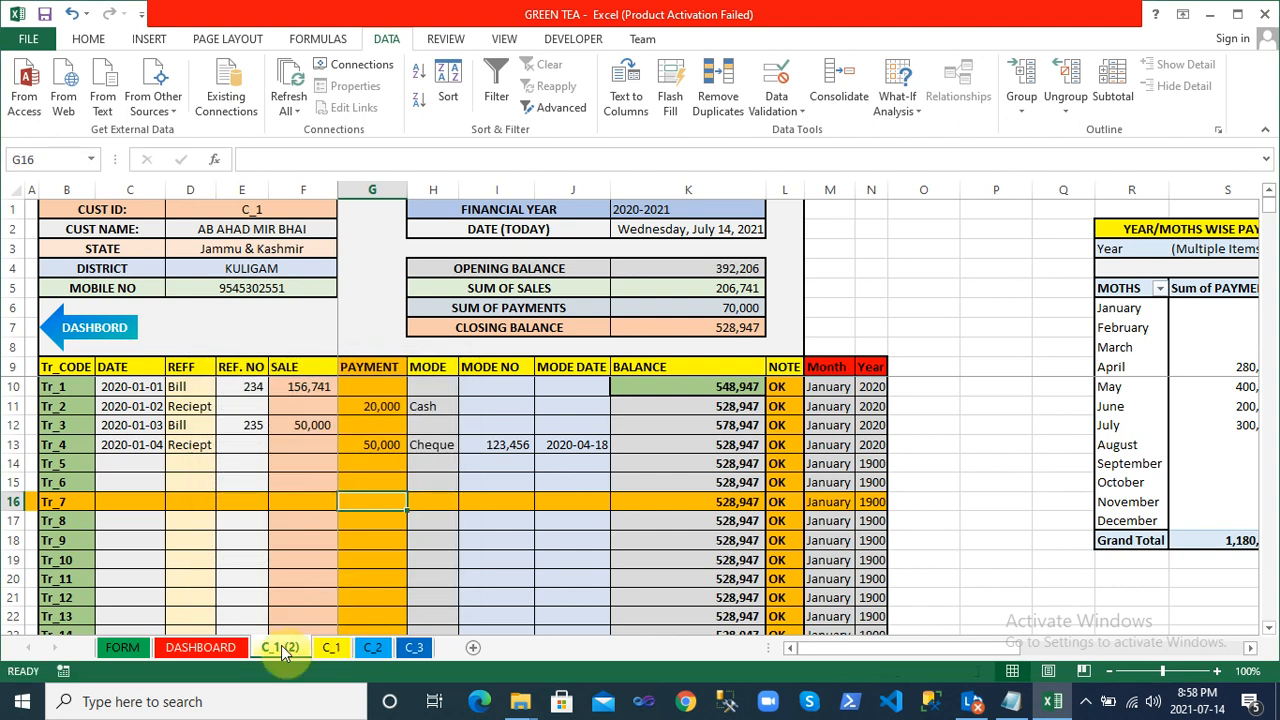
Rename the copied customer sheet as C_4
{"action": "double_click", "coordinate": [281, 647]}
{"action": "key", "text": "BackSpace"}
{"action": "key", "text": "BackSpace"}
{"action": "key", "text": "BackSpace"}
{"action": "key", "text": "BackSpace"}
{"action": "key", "text": "BackSpace"}
{"action": "type", "text": "4"}
{"action": "key", "text": "Return"}
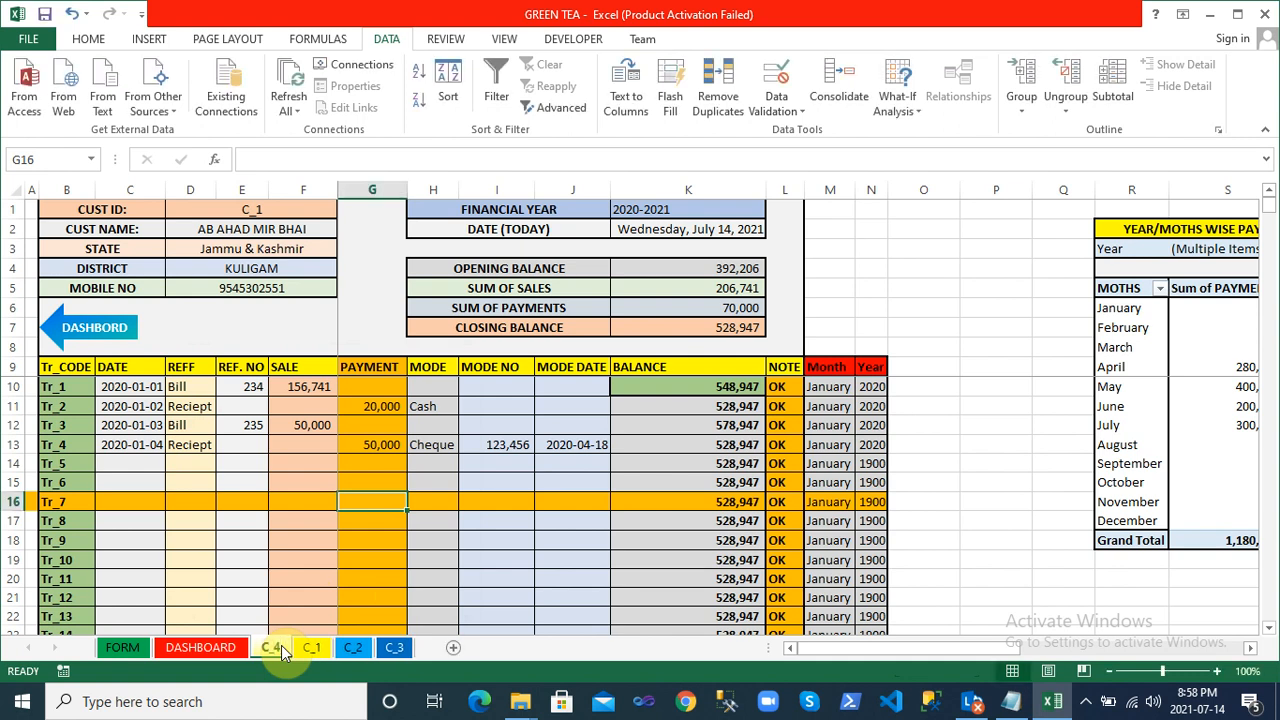
Locate customer C_4 on the DASHBOARD and set the CUST ID formula in D1 of the C_4 sheet to =DASHBOARD!$B$9
{"action": "left_click", "coordinate": [271, 209]}
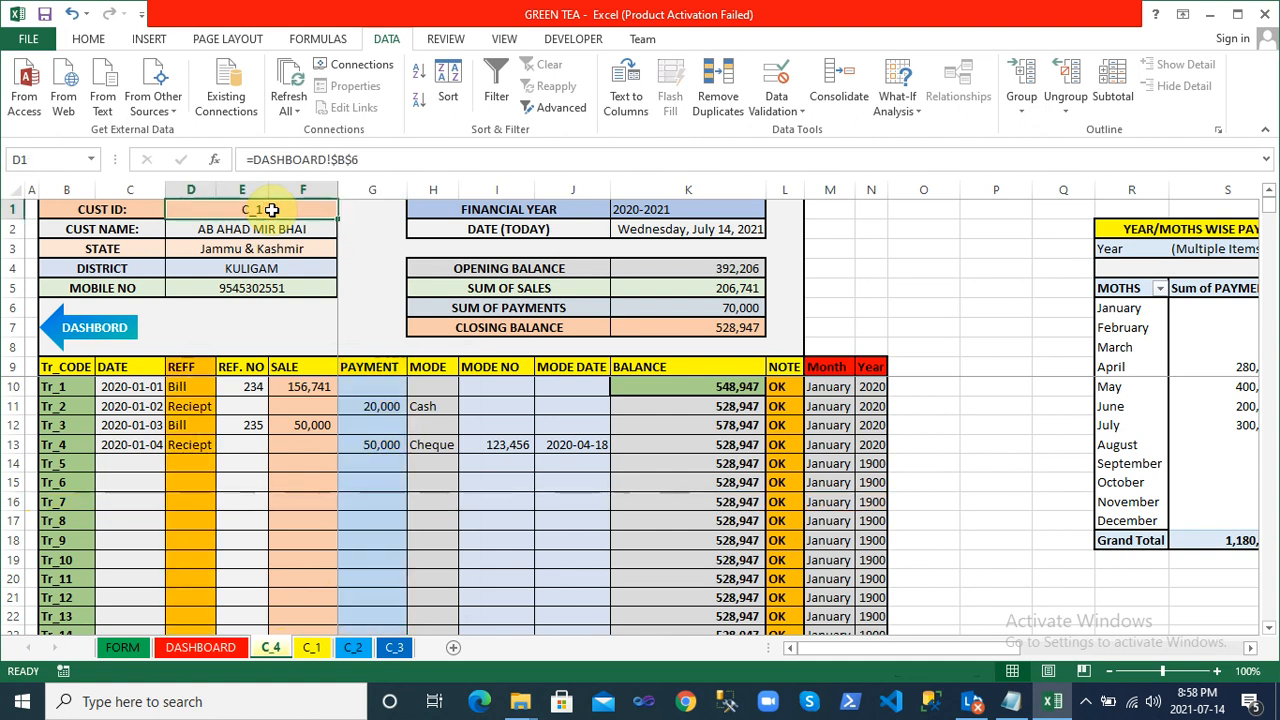
{"action": "left_click", "coordinate": [208, 649]}
{"action": "left_click", "coordinate": [68, 386]}
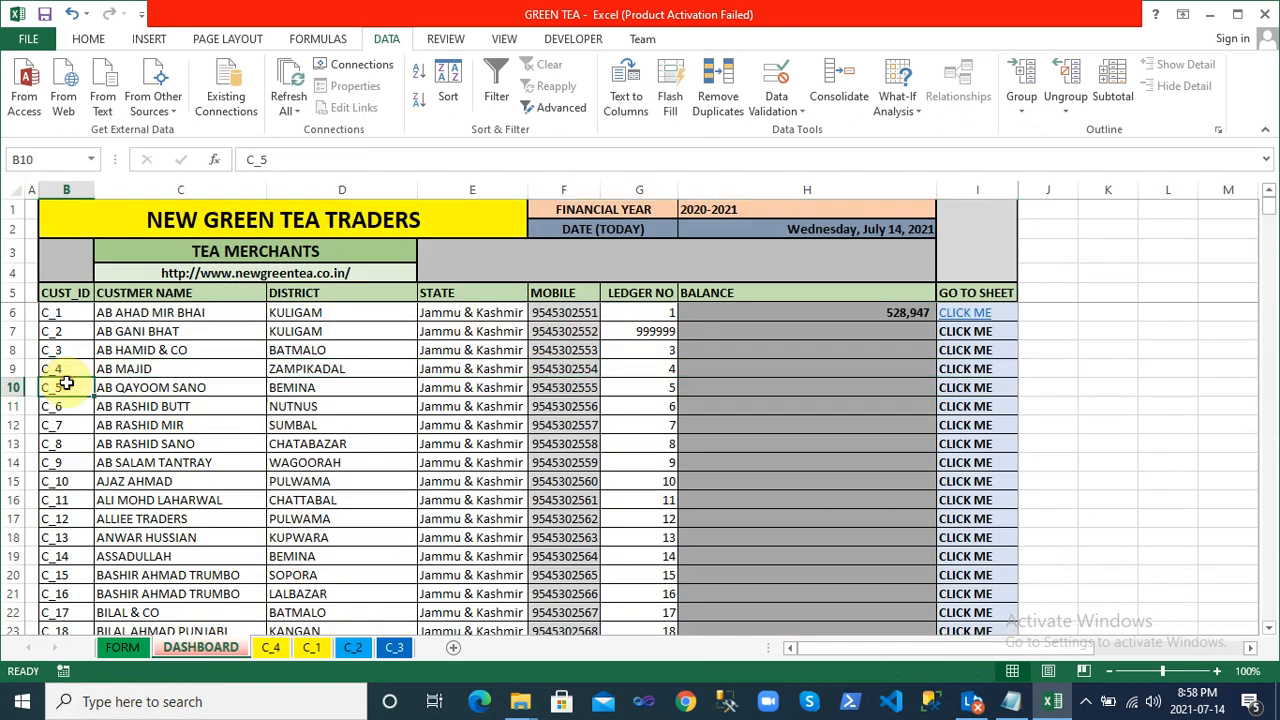
{"action": "left_click", "coordinate": [12, 369]}
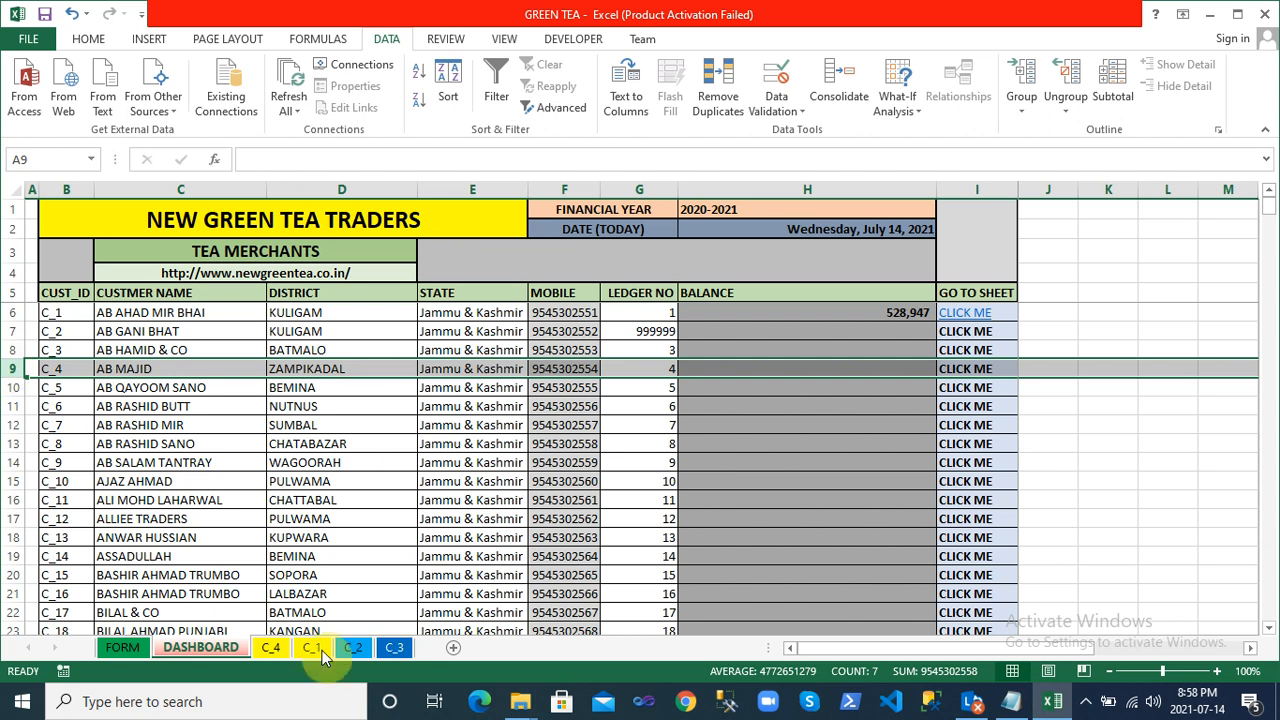
{"action": "left_click", "coordinate": [278, 650]}
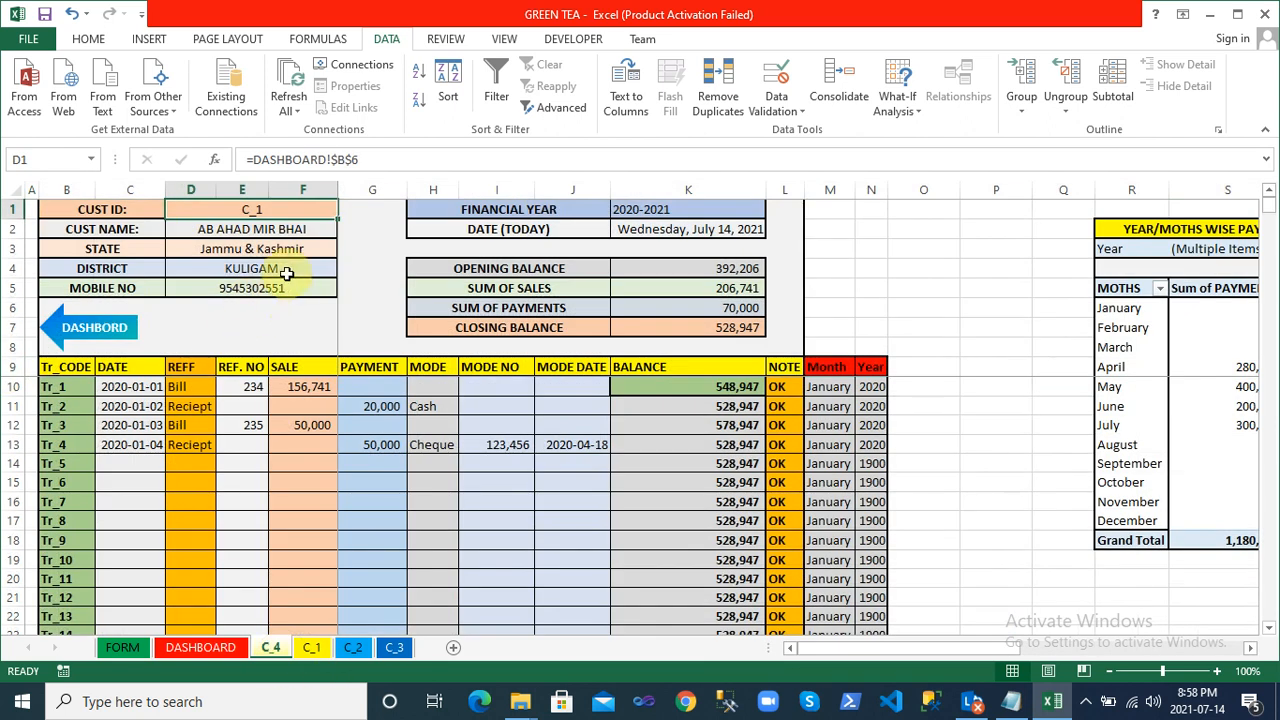
{"action": "left_click", "coordinate": [366, 156]}
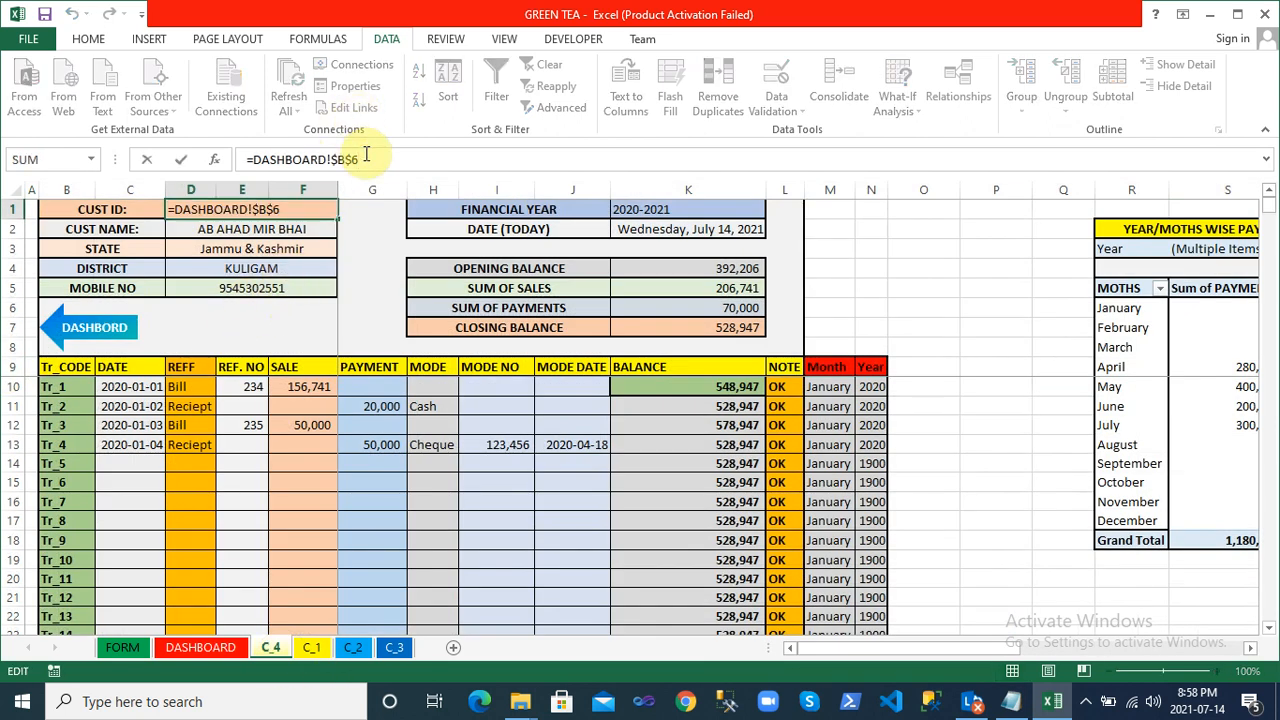
{"action": "key", "text": "BackSpace"}
{"action": "key", "text": "Return"}
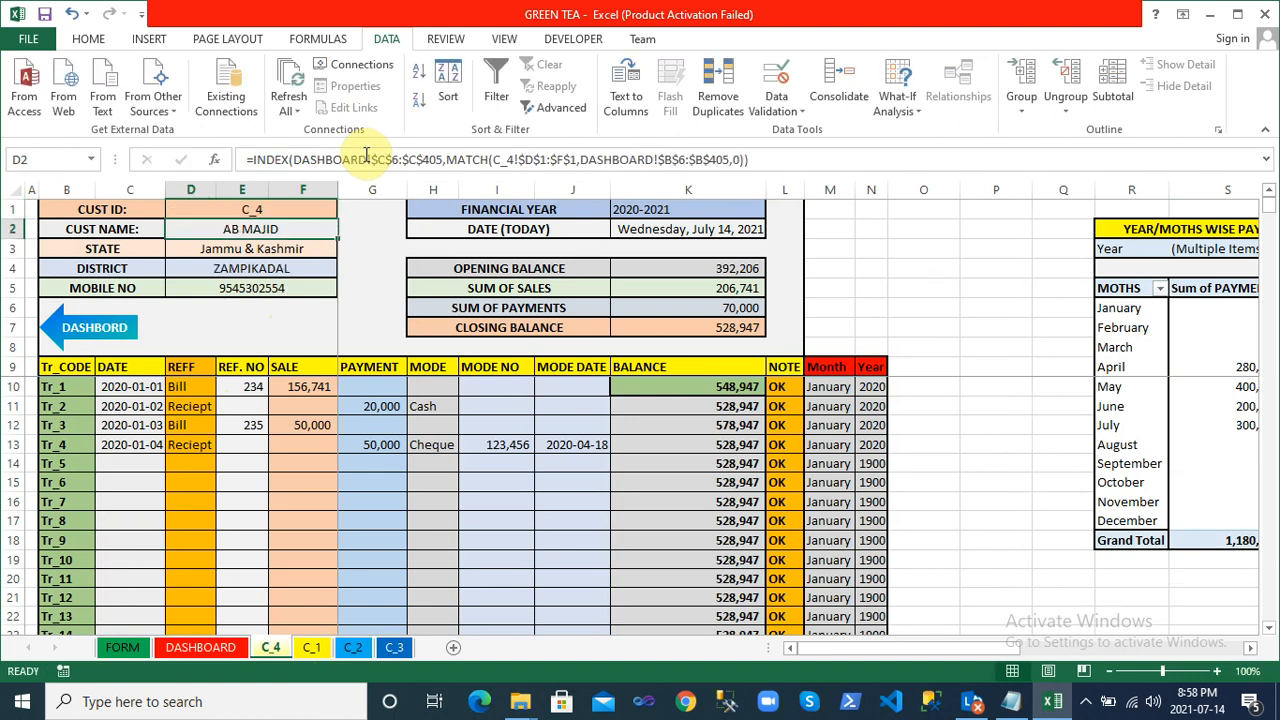
Check the CUST ID reference on the C_4 sheet and delete that sheet from the workbook
{"action": "left_click", "coordinate": [303, 207]}
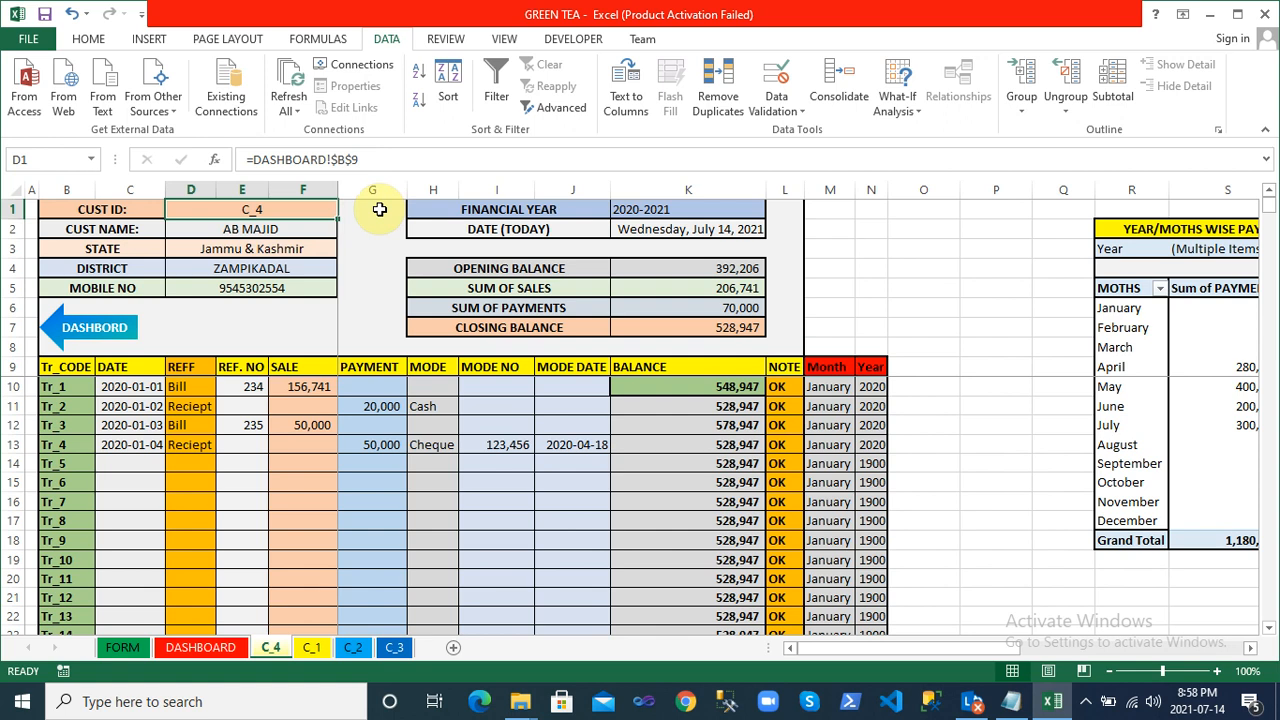
{"action": "right_click", "coordinate": [272, 647]}
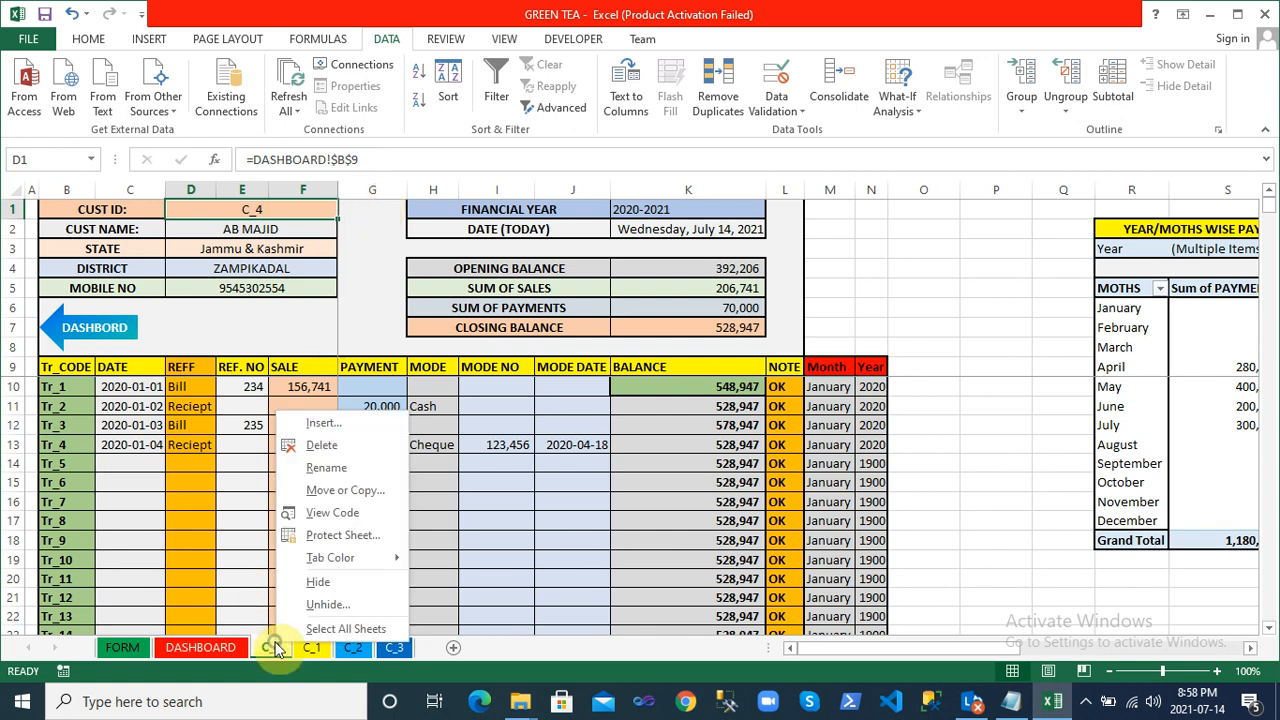
{"action": "left_click", "coordinate": [335, 448]}
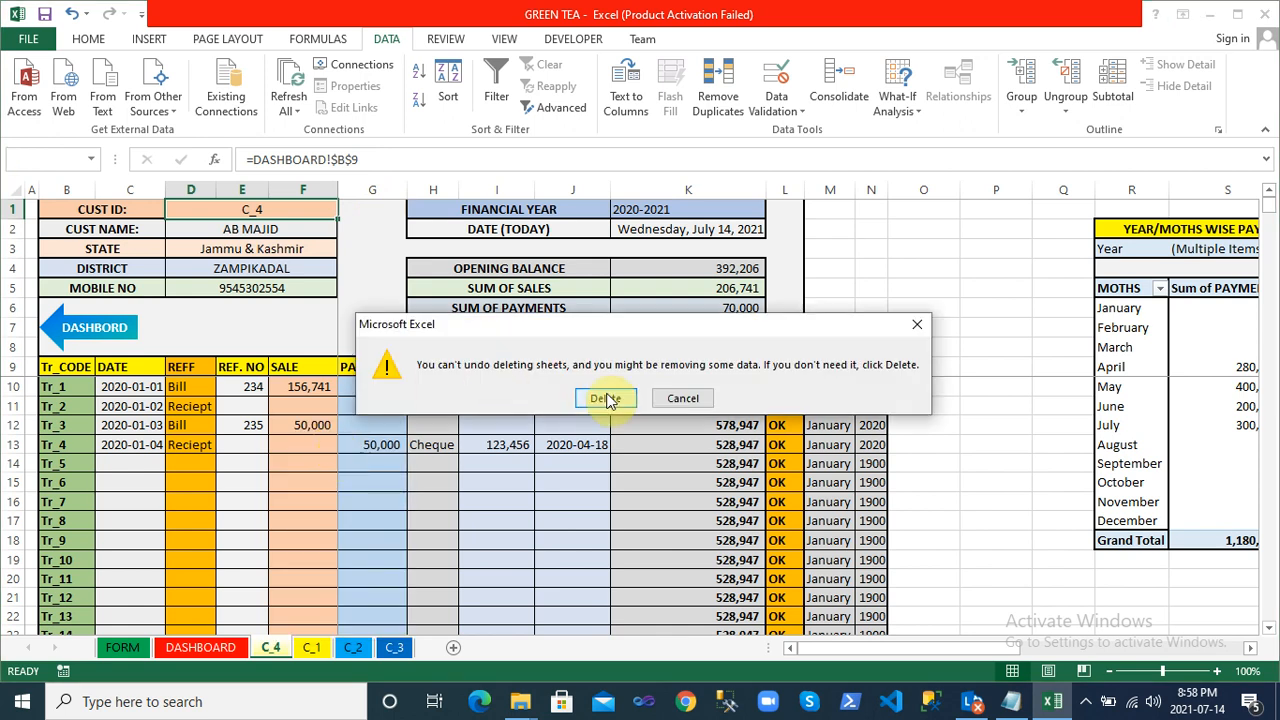
{"action": "left_click", "coordinate": [607, 398]}
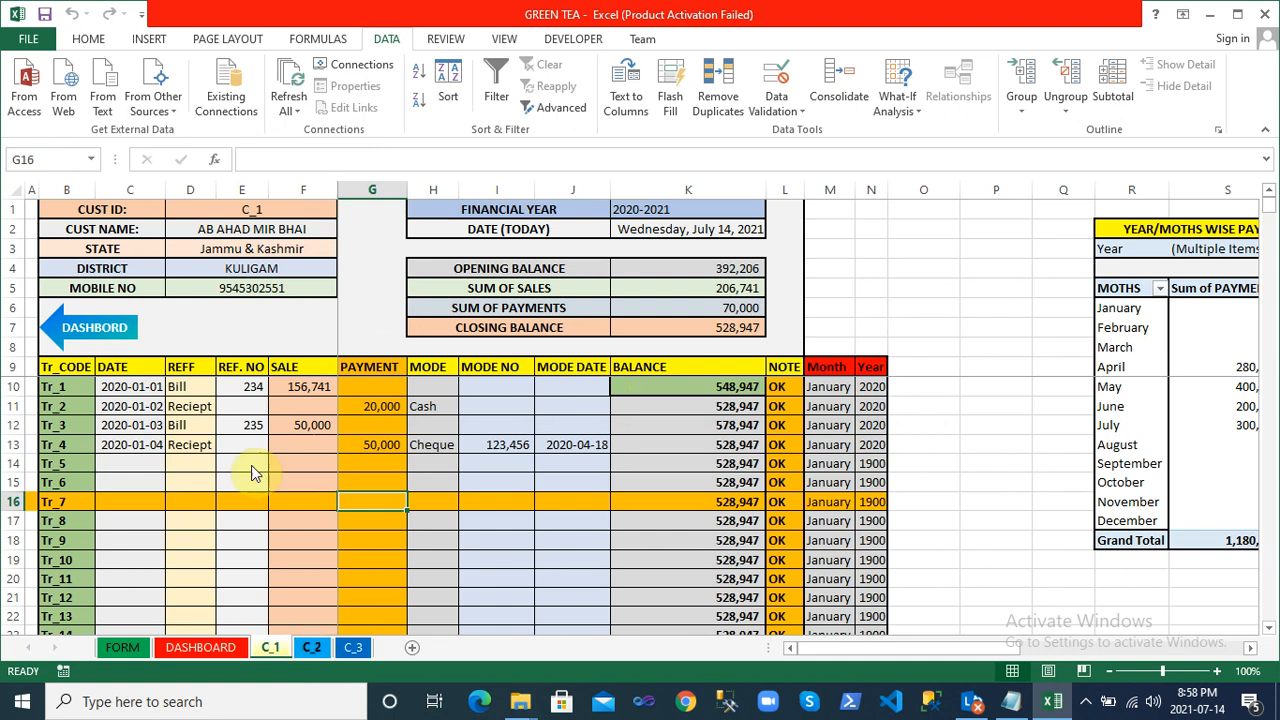
Examine the customer name lookup, a running balance formula and the financial year reference on the C_1 sheet
{"action": "left_click", "coordinate": [302, 230]}
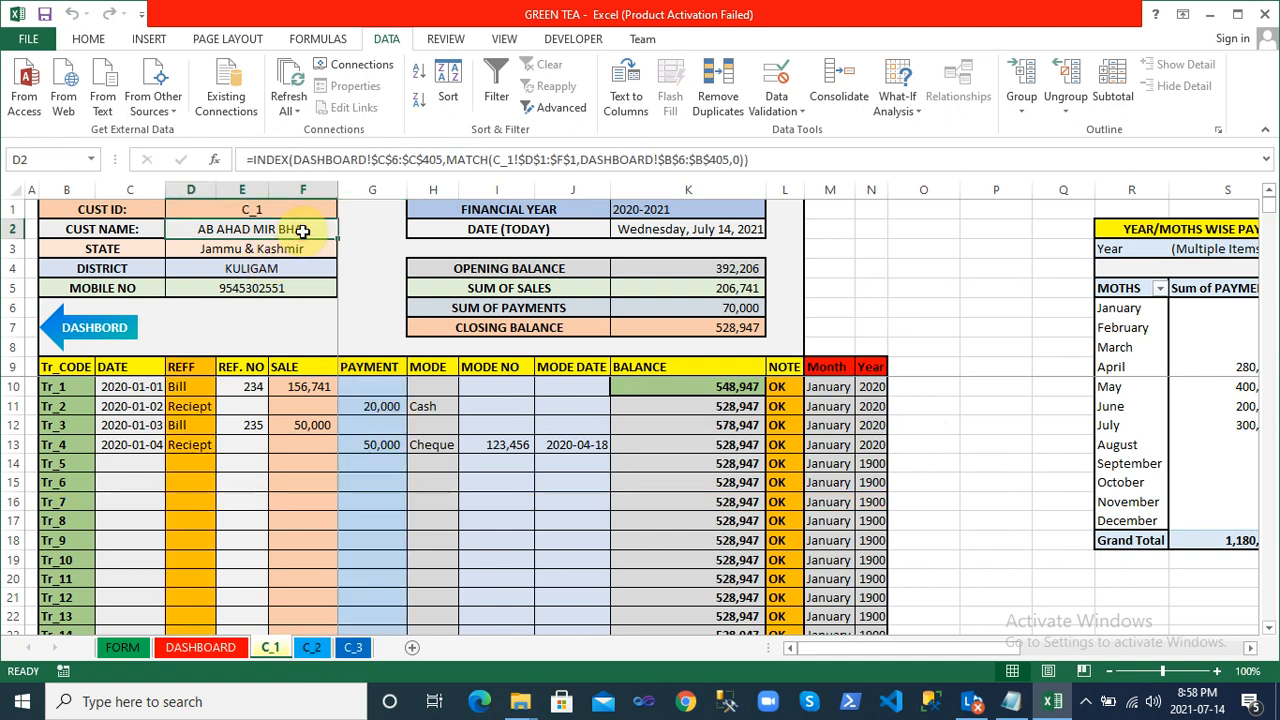
{"action": "left_click", "coordinate": [161, 463]}
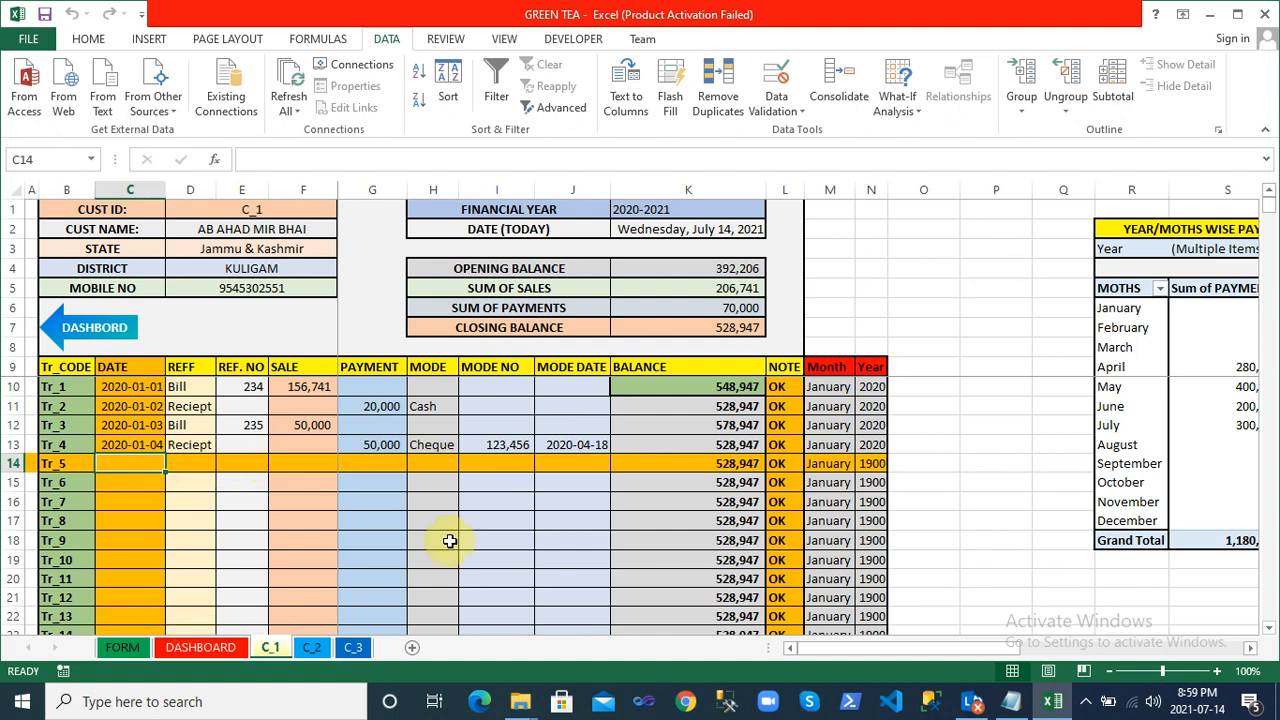
{"action": "left_click", "coordinate": [727, 449]}
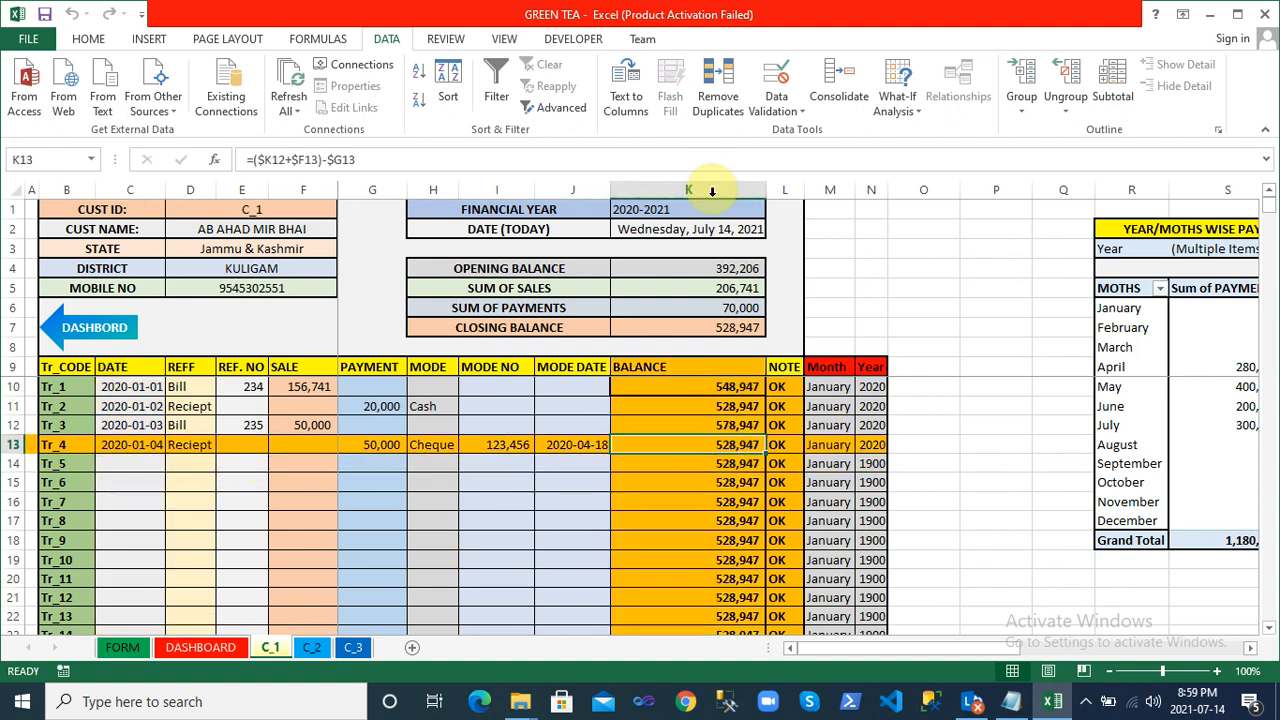
{"action": "left_click", "coordinate": [700, 208]}
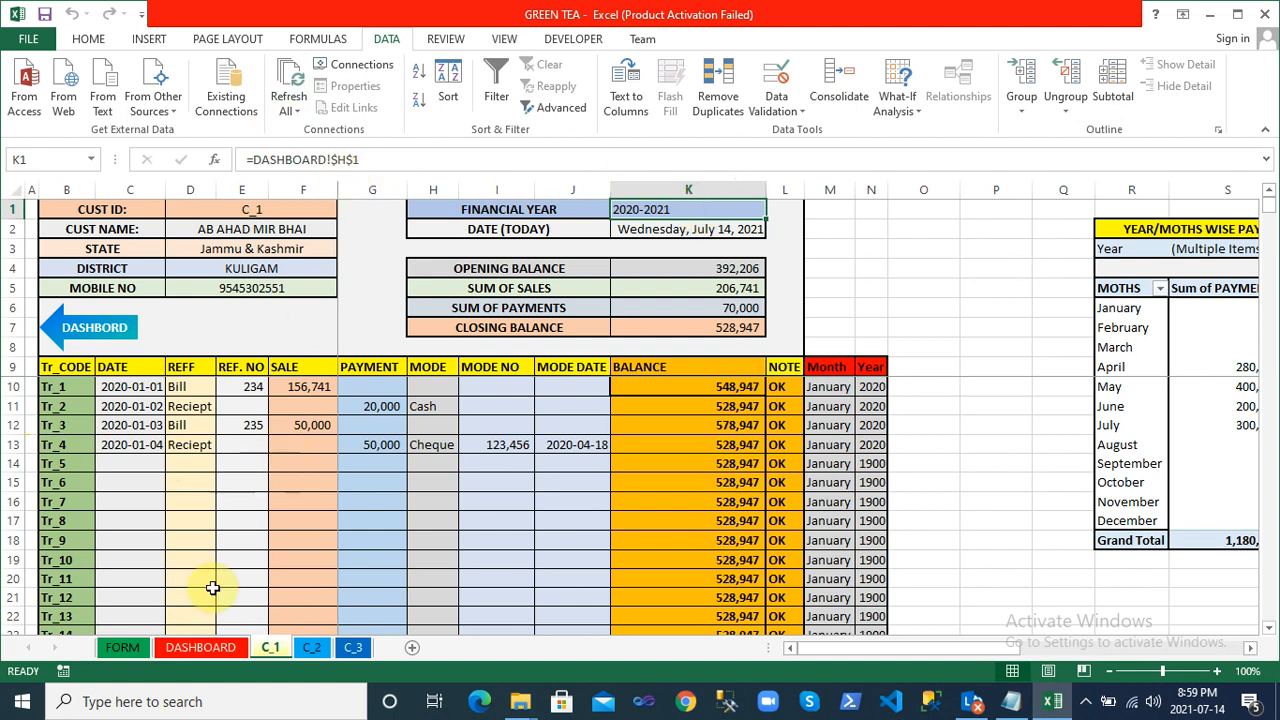
Set the financial year in H1 of the DASHBOARD sheet to 2019-2020
{"action": "left_click", "coordinate": [197, 645]}
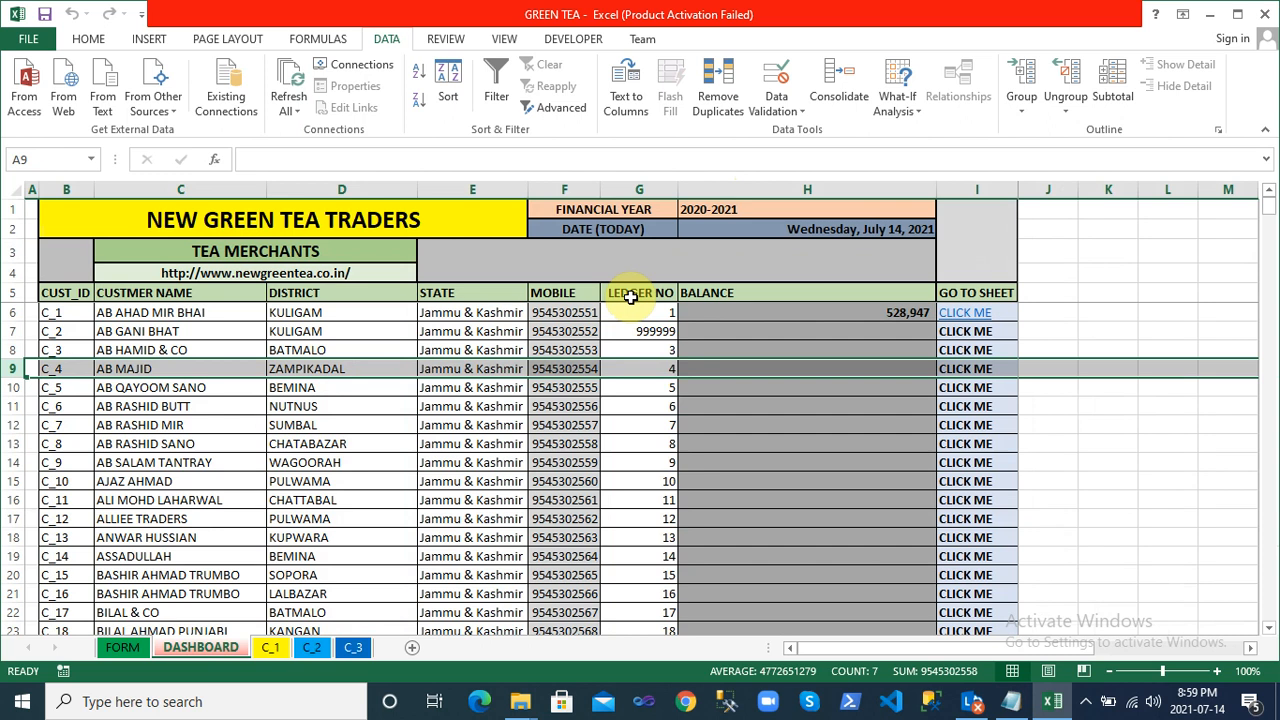
{"action": "left_click", "coordinate": [809, 207]}
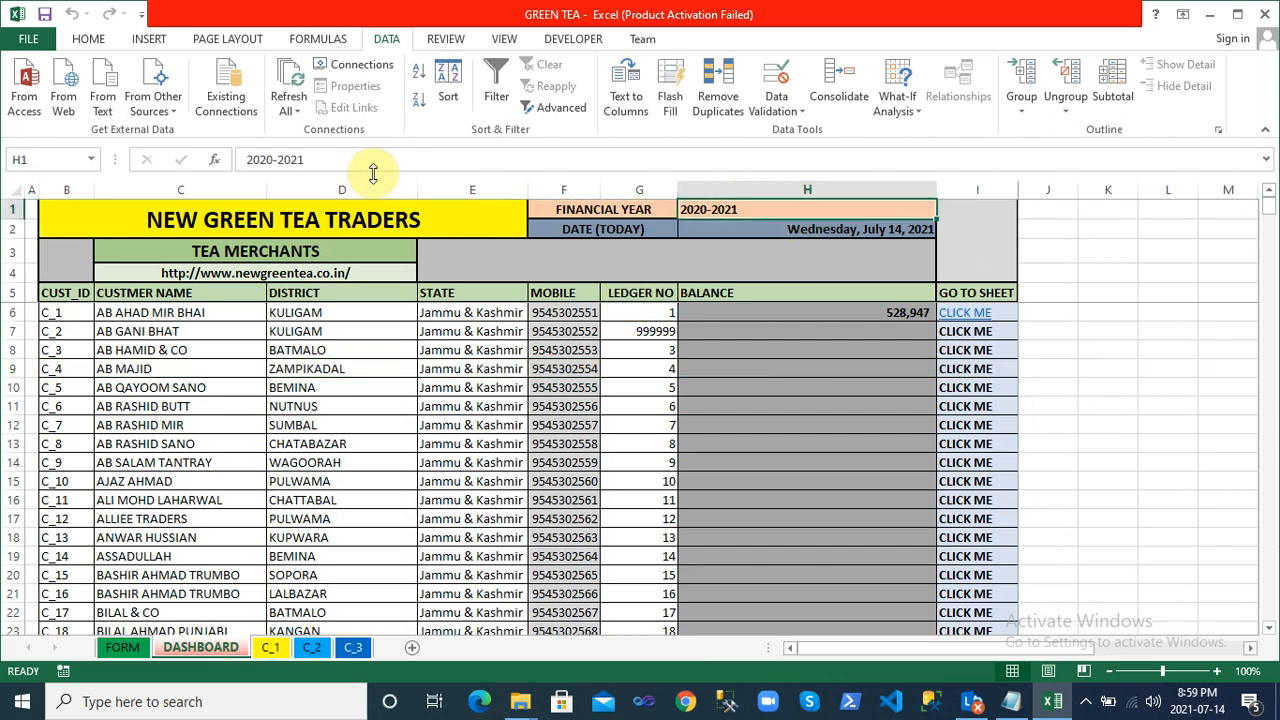
{"action": "left_click", "coordinate": [275, 160]}
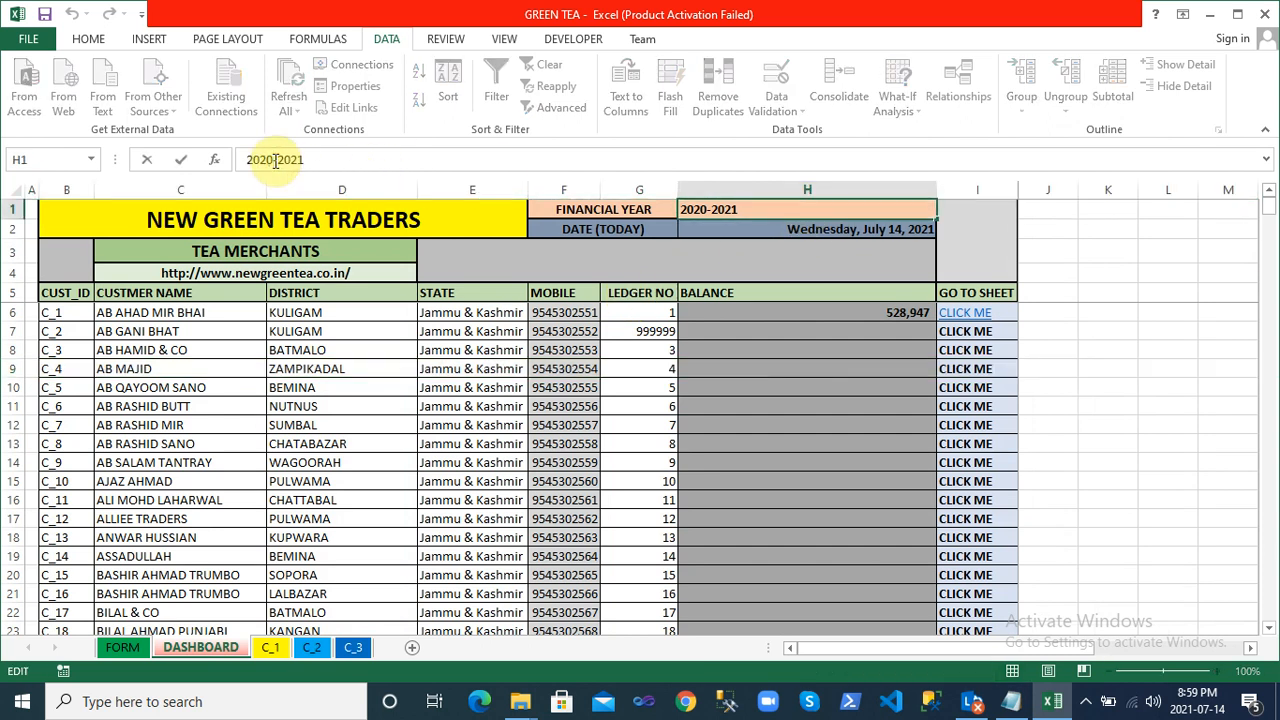
{"action": "key", "text": "BackSpace"}
{"action": "key", "text": "BackSpace"}
{"action": "type", "text": "19"}
{"action": "key", "text": "Return"}
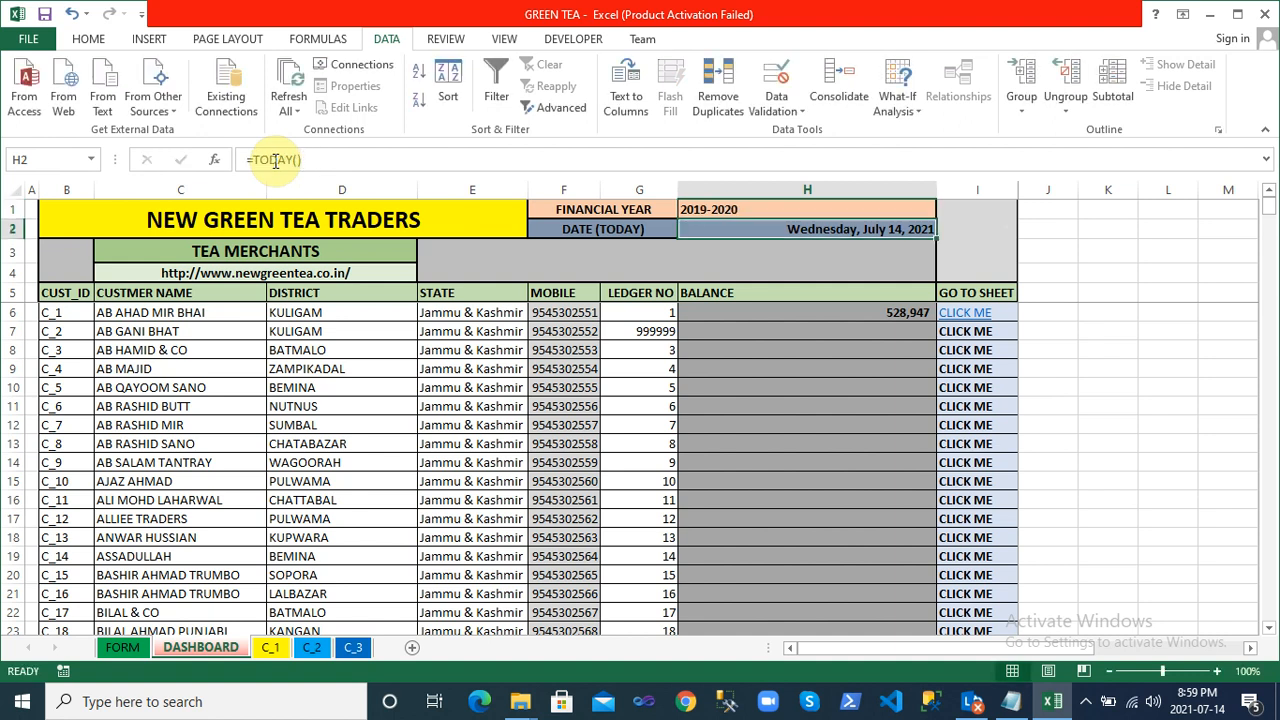
Examine the financial year, today's date, opening balance, sales, payments and closing balance cells on the C_1 sheet
{"action": "left_click", "coordinate": [275, 647]}
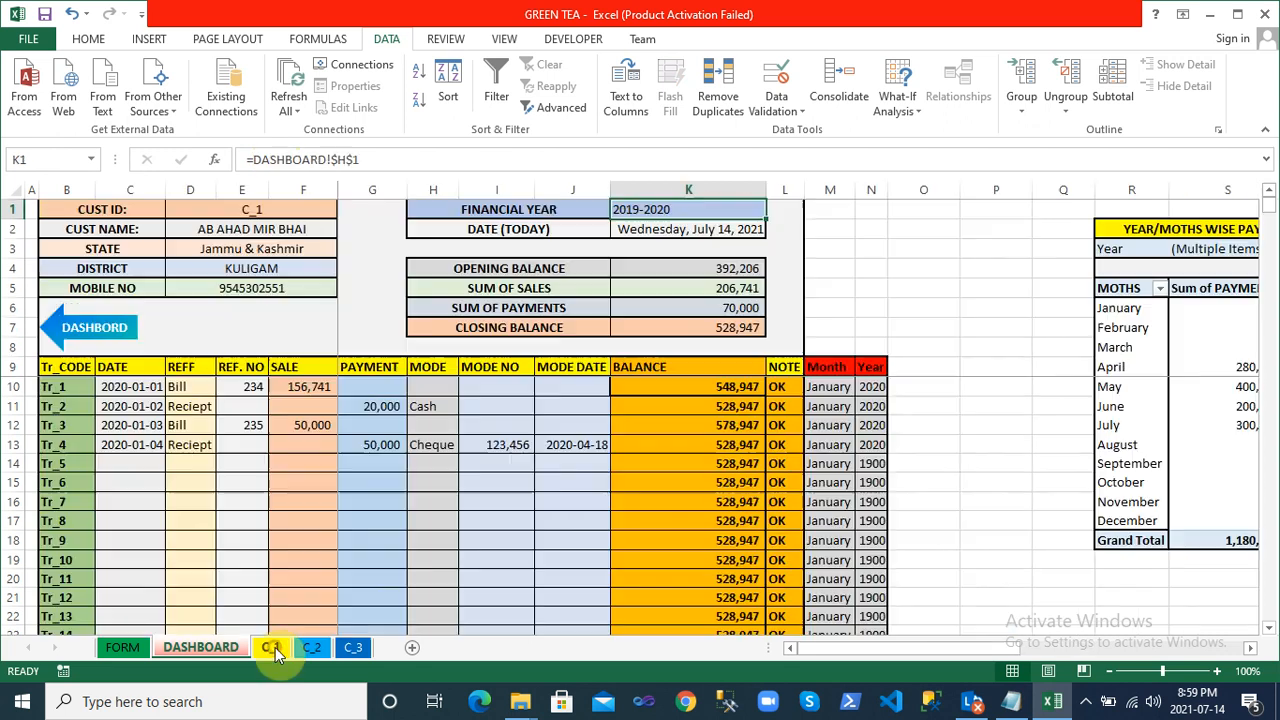
{"action": "left_click", "coordinate": [708, 229]}
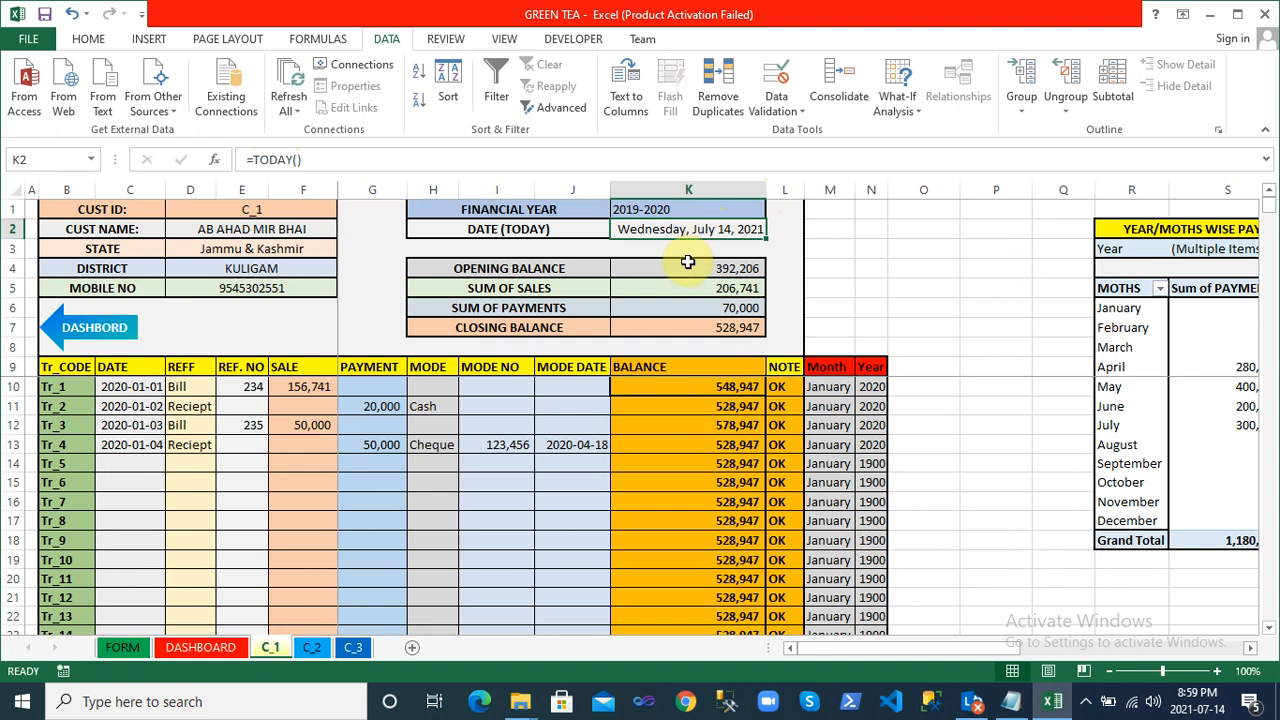
{"action": "left_click", "coordinate": [685, 267]}
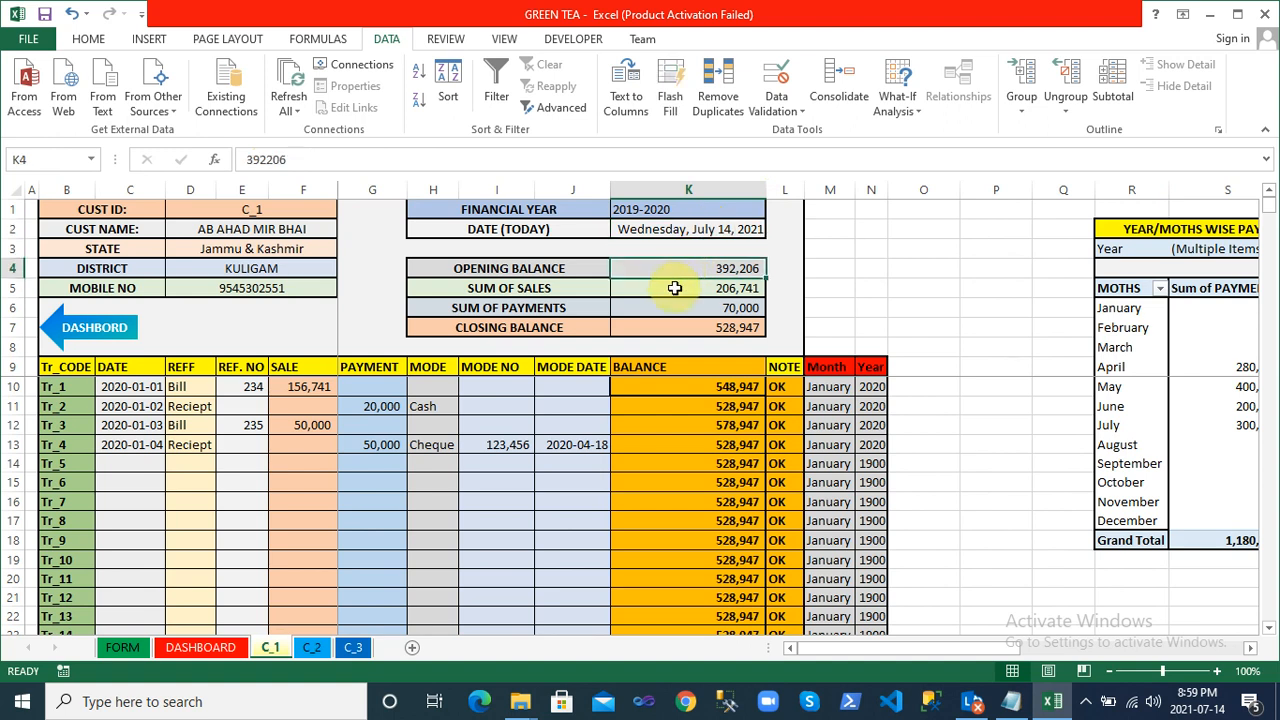
{"action": "left_click", "coordinate": [674, 288]}
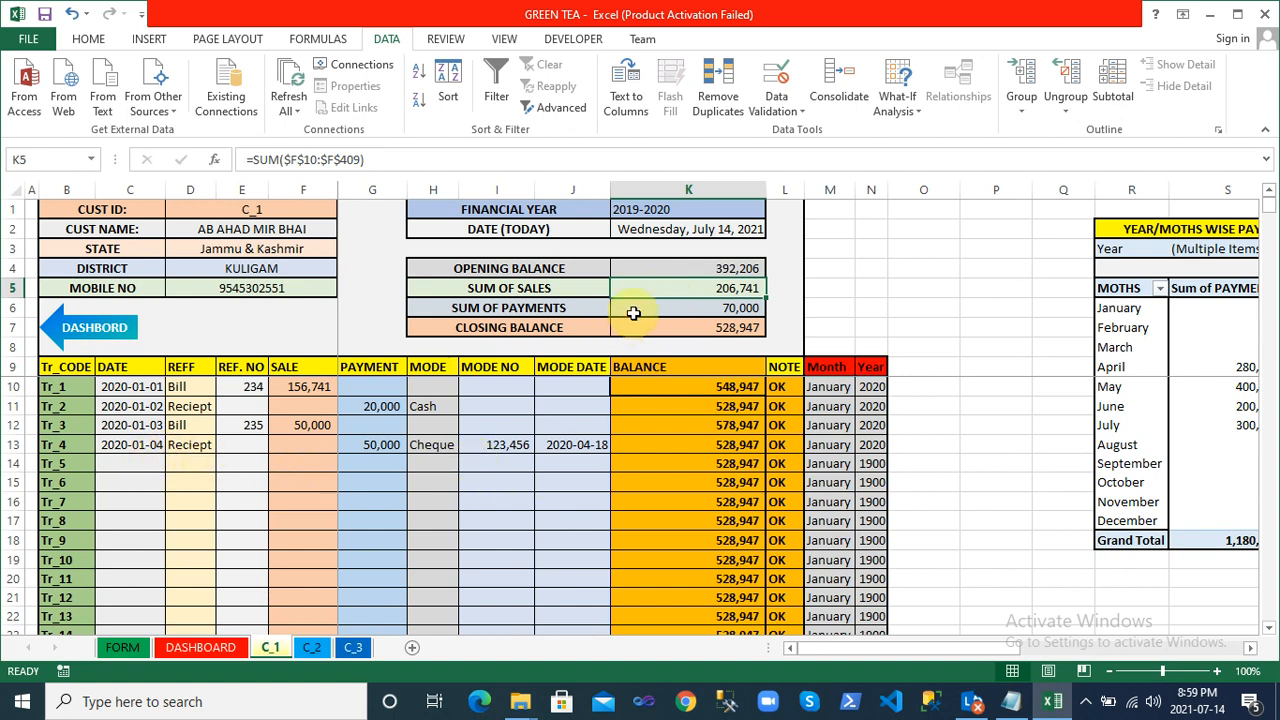
{"action": "left_click", "coordinate": [580, 313]}
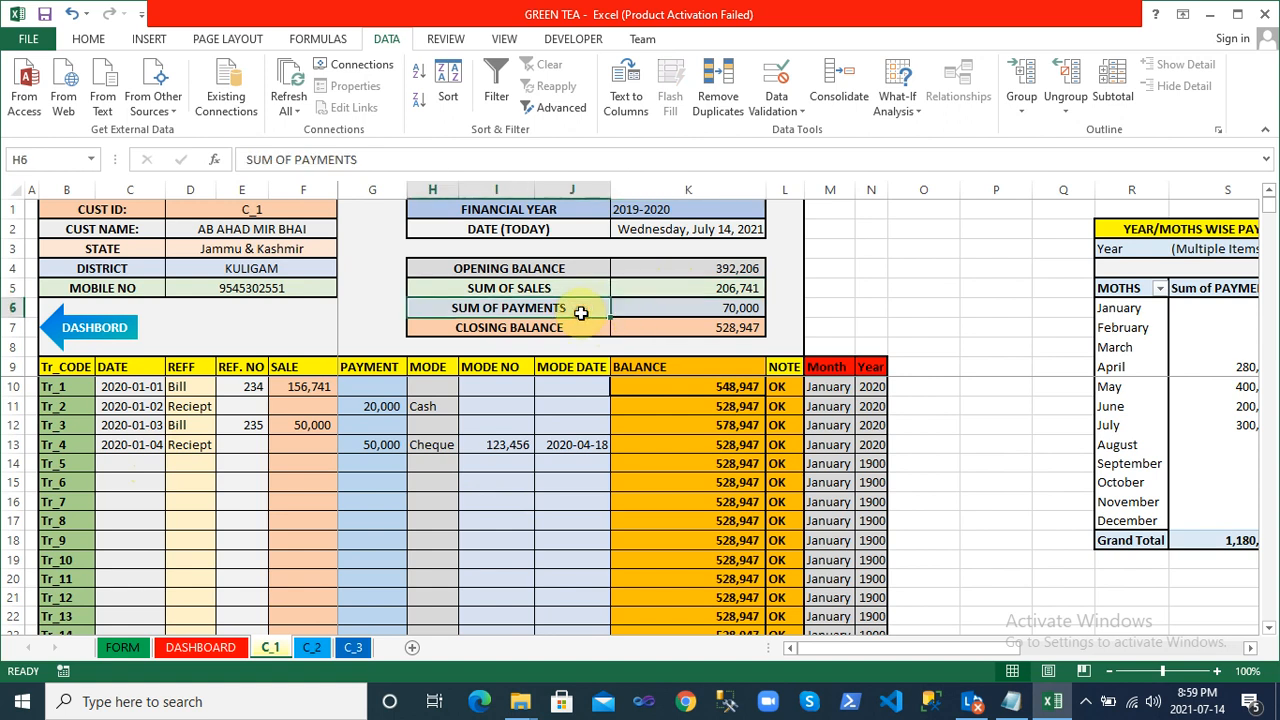
{"action": "left_click", "coordinate": [709, 303]}
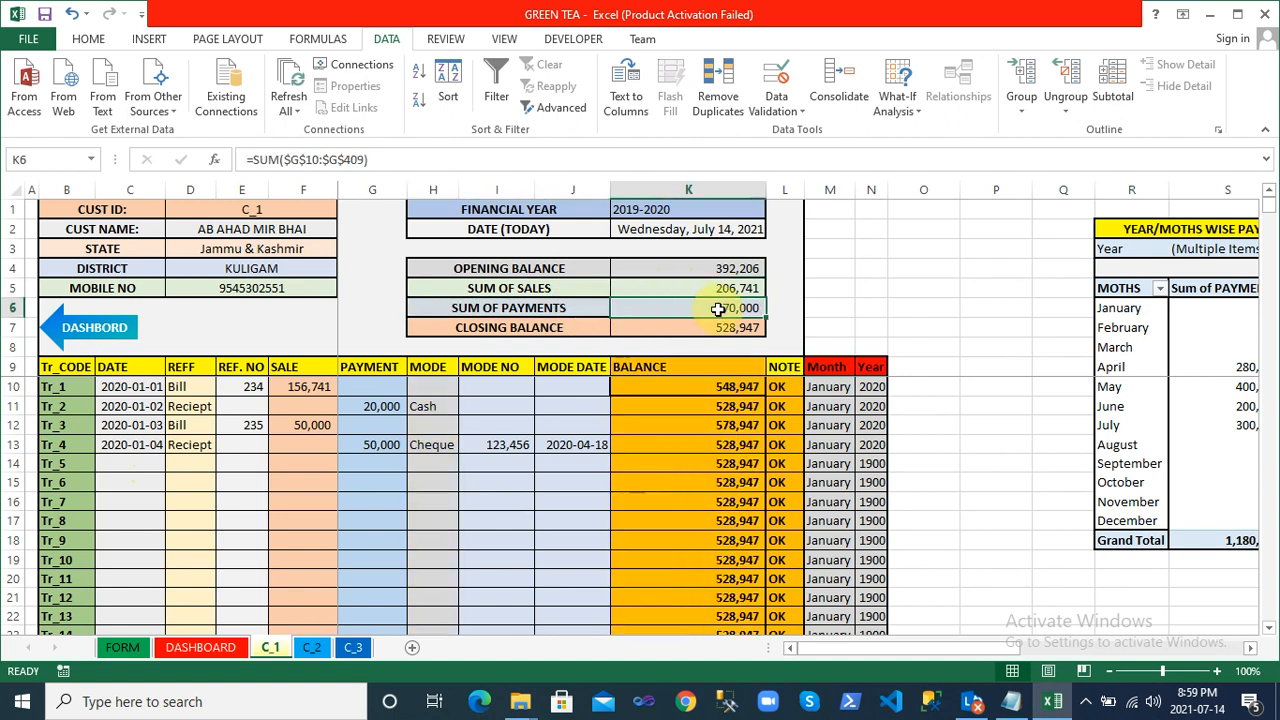
{"action": "left_click", "coordinate": [723, 331]}
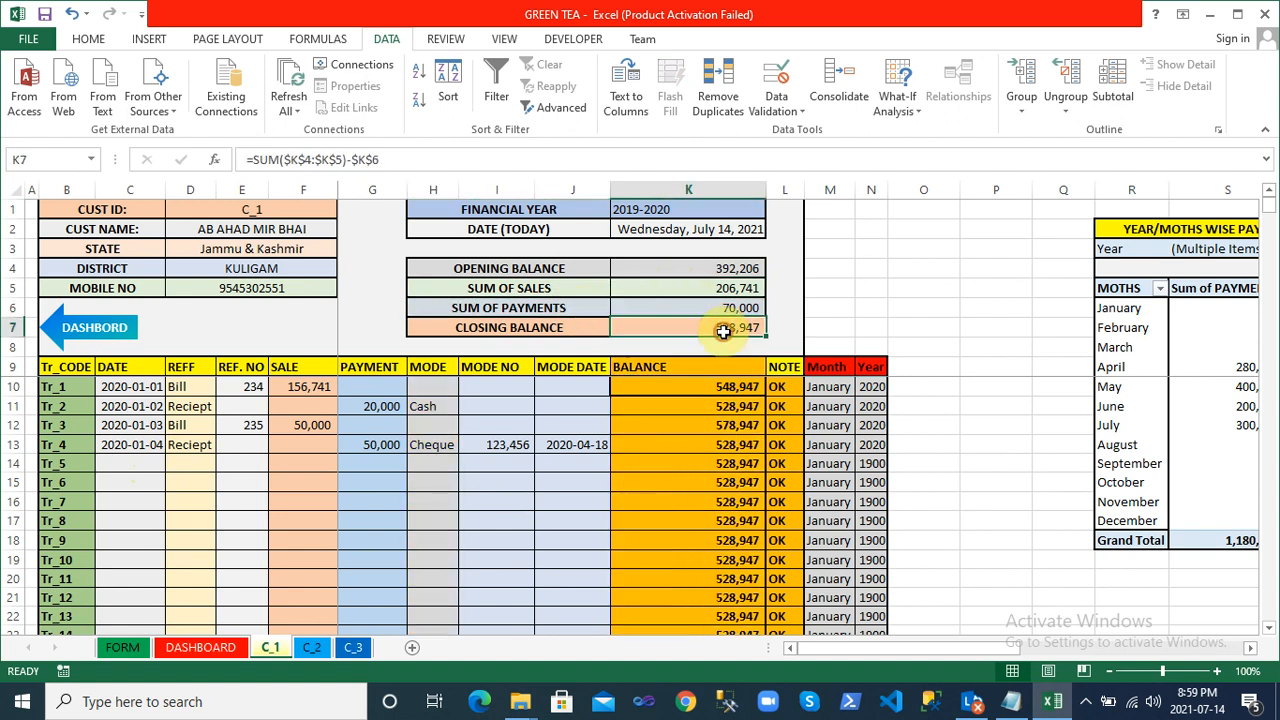
{"action": "left_click", "coordinate": [745, 270]}
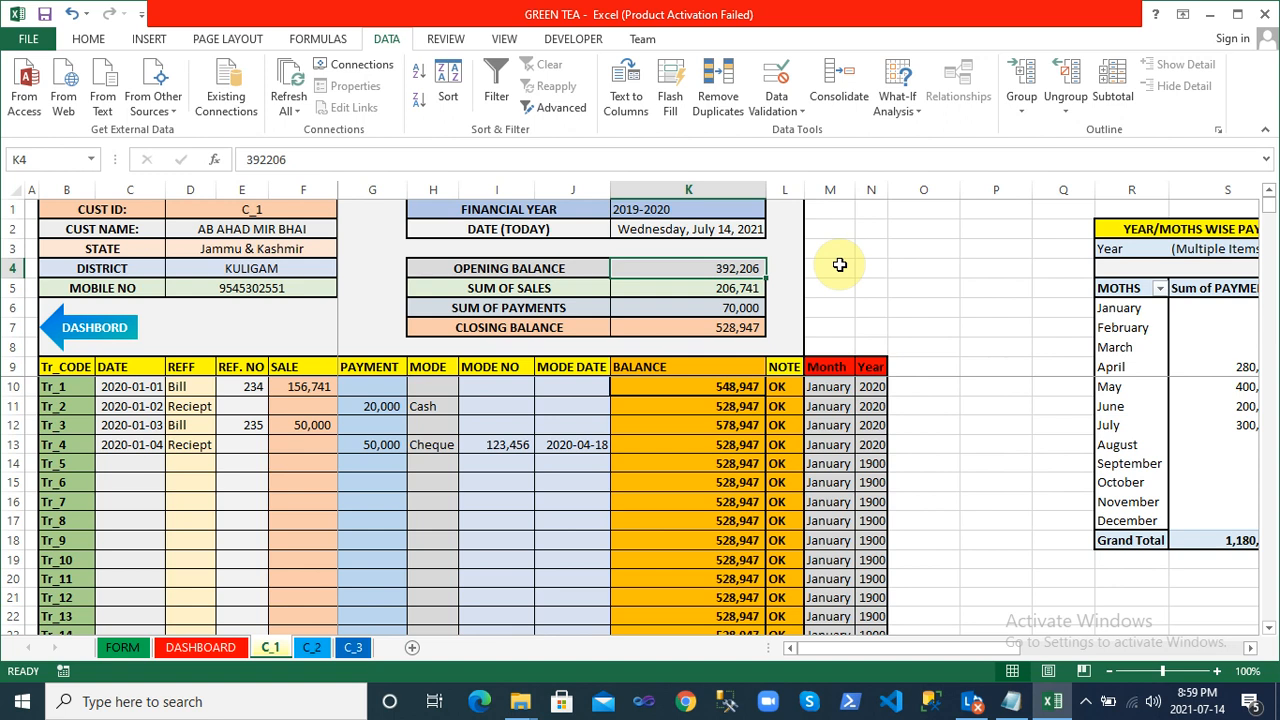
Check the combined opening balance and sum of sales, and examine the payments sum and closing balance formulas on the C_1 sheet
{"action": "key", "text": "shift+Down"}
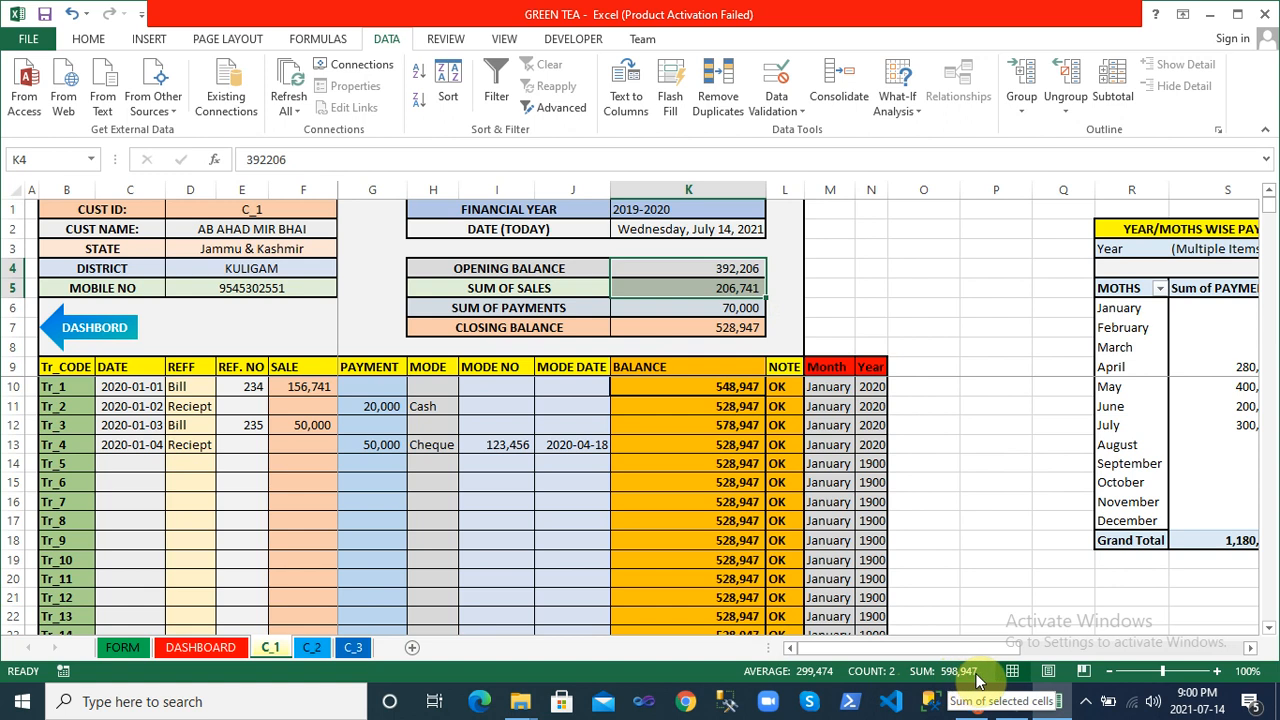
{"action": "left_click", "coordinate": [722, 309]}
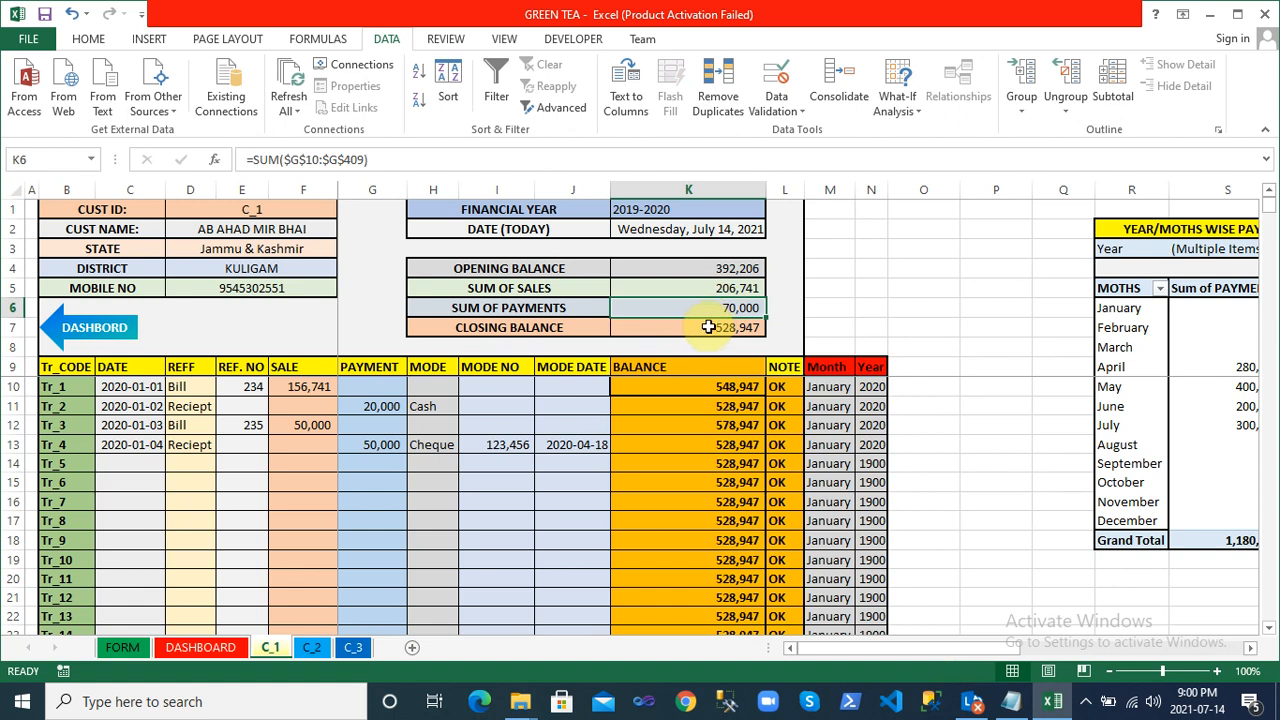
{"action": "left_click", "coordinate": [708, 328]}
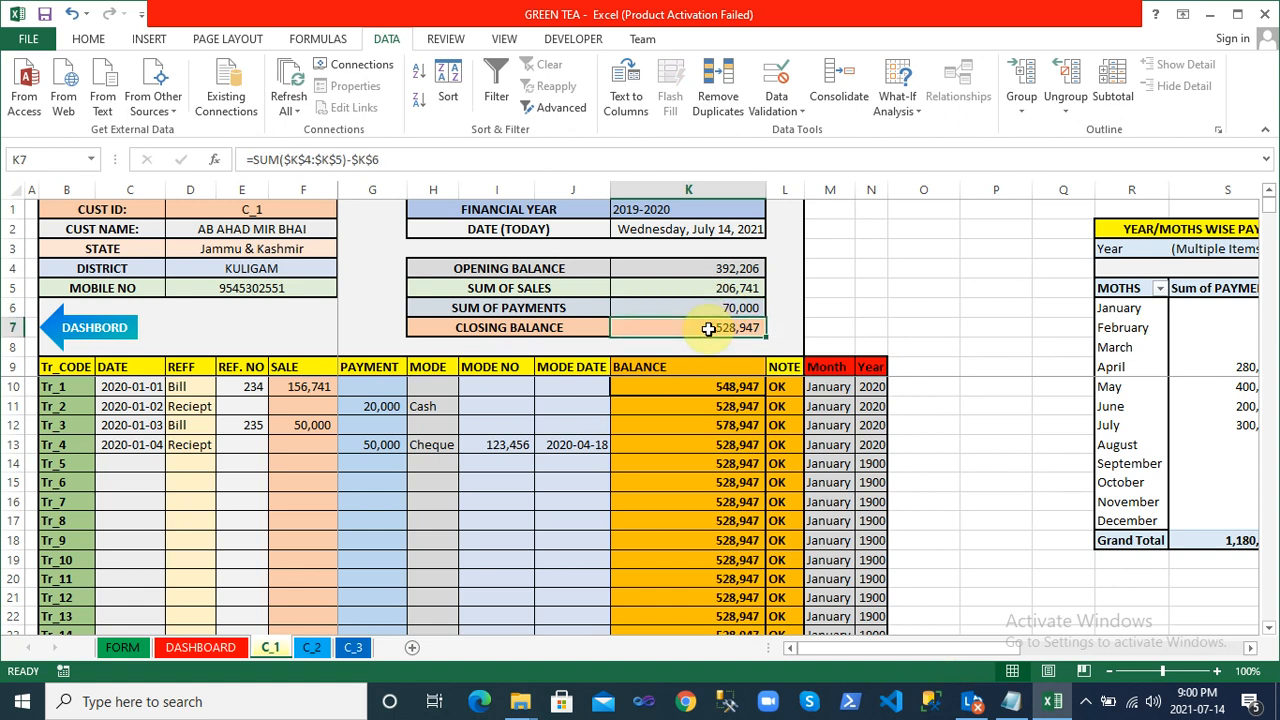
Examine the transaction code and empty entry cells of the ledger table, and view the REFF options for row Tr_5
{"action": "left_click", "coordinate": [431, 497]}
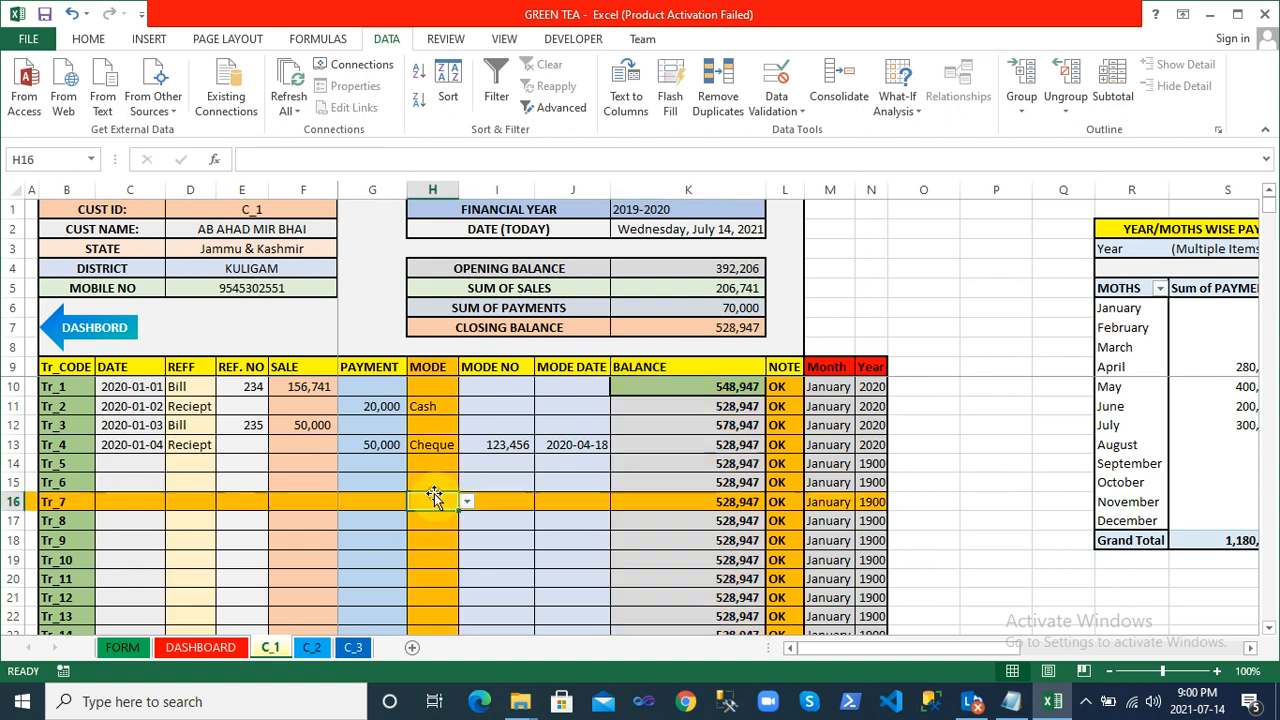
{"action": "left_click", "coordinate": [342, 485]}
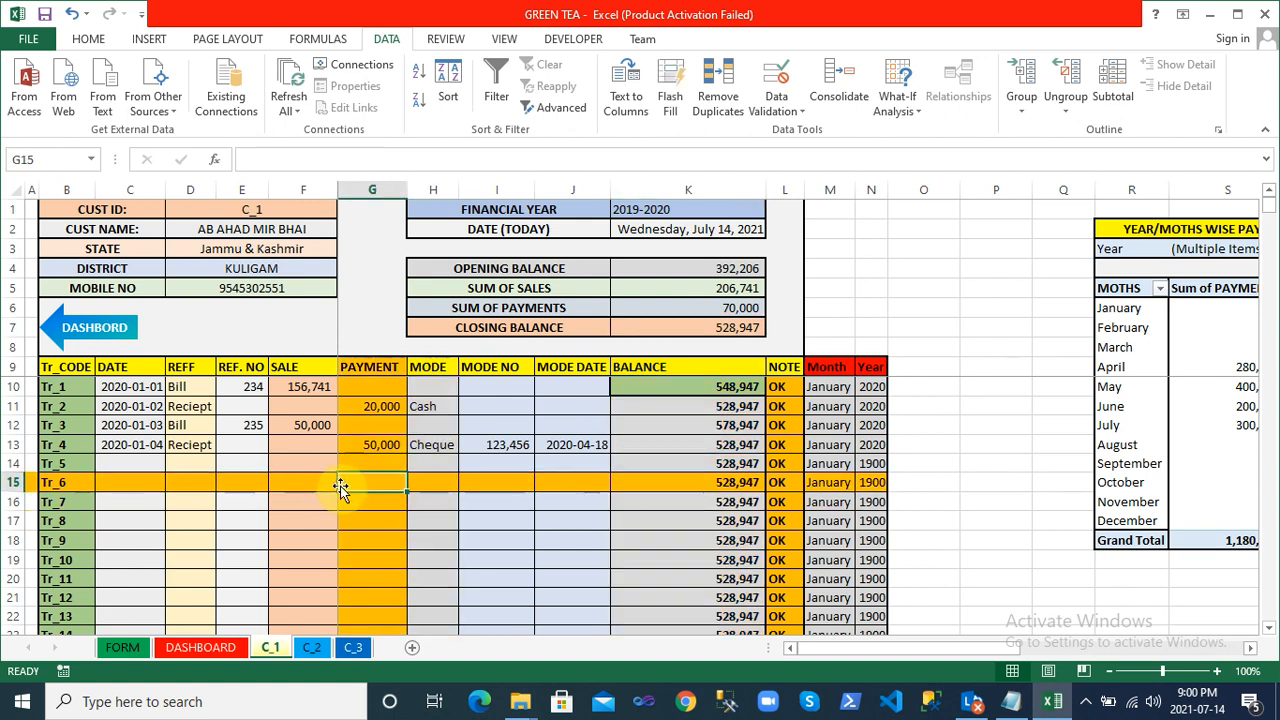
{"action": "left_click", "coordinate": [260, 441]}
{"action": "left_click", "coordinate": [137, 460]}
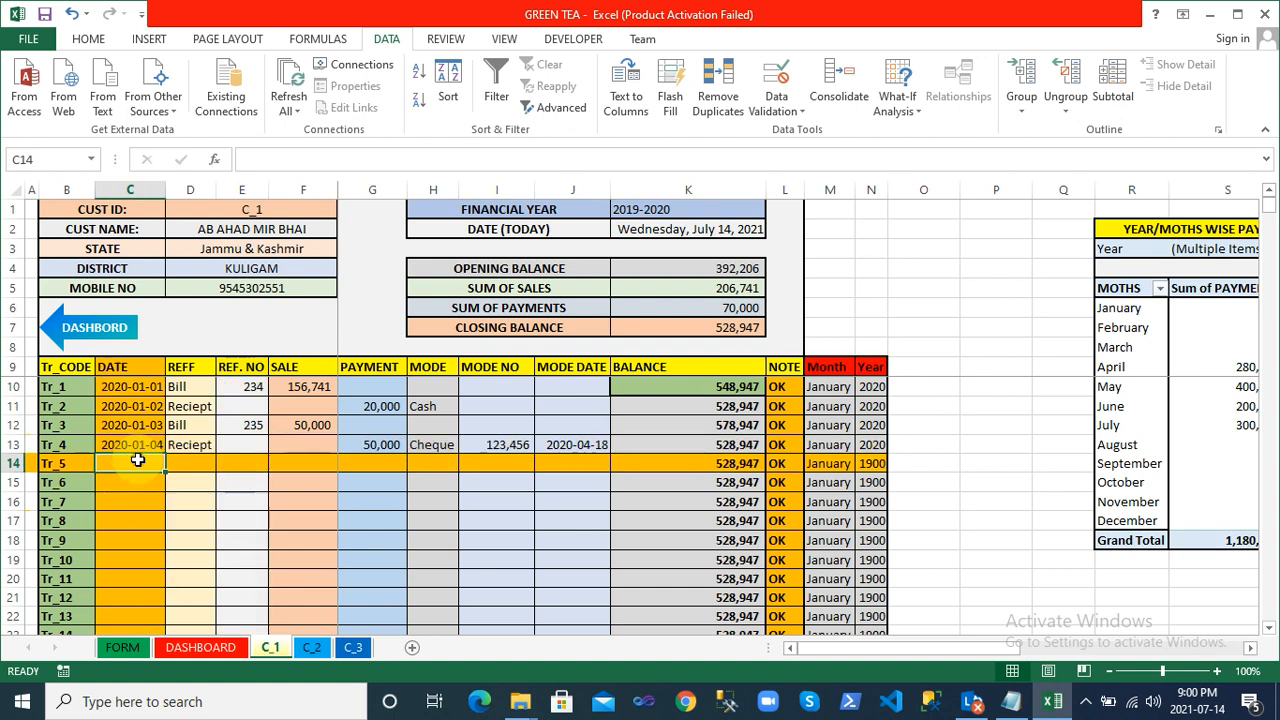
{"action": "left_click", "coordinate": [73, 388]}
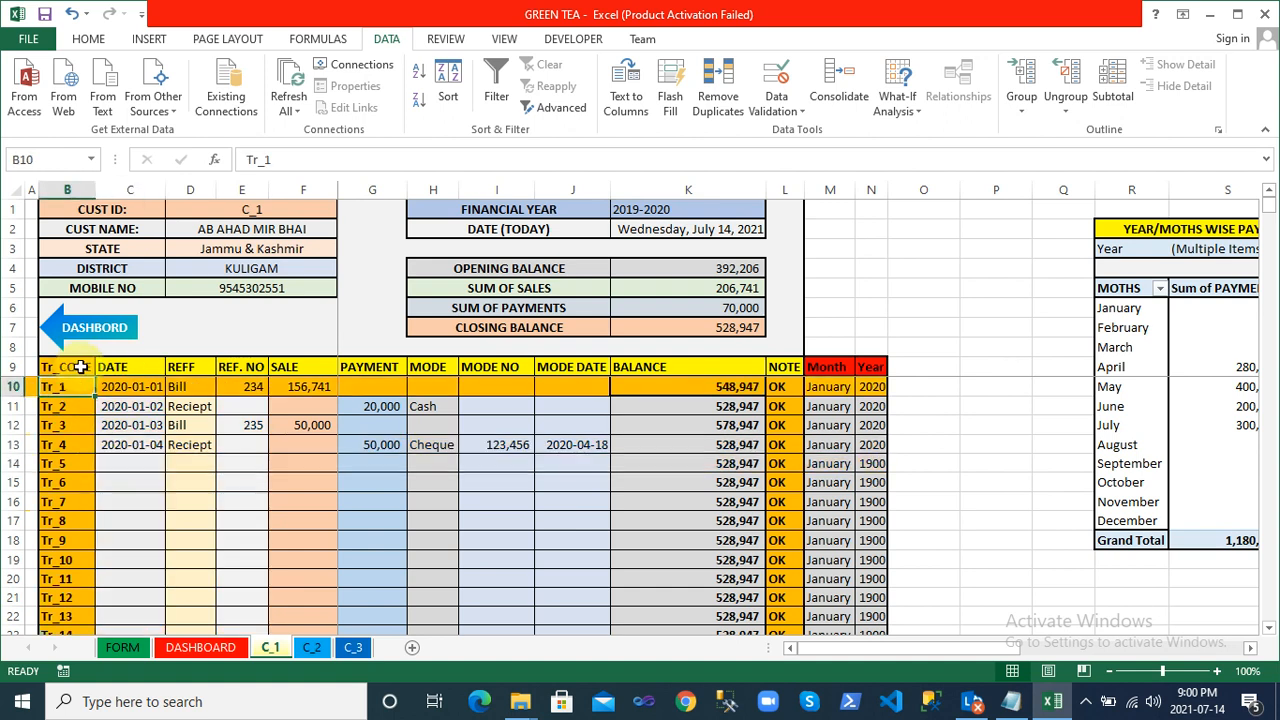
{"action": "left_click", "coordinate": [125, 460]}
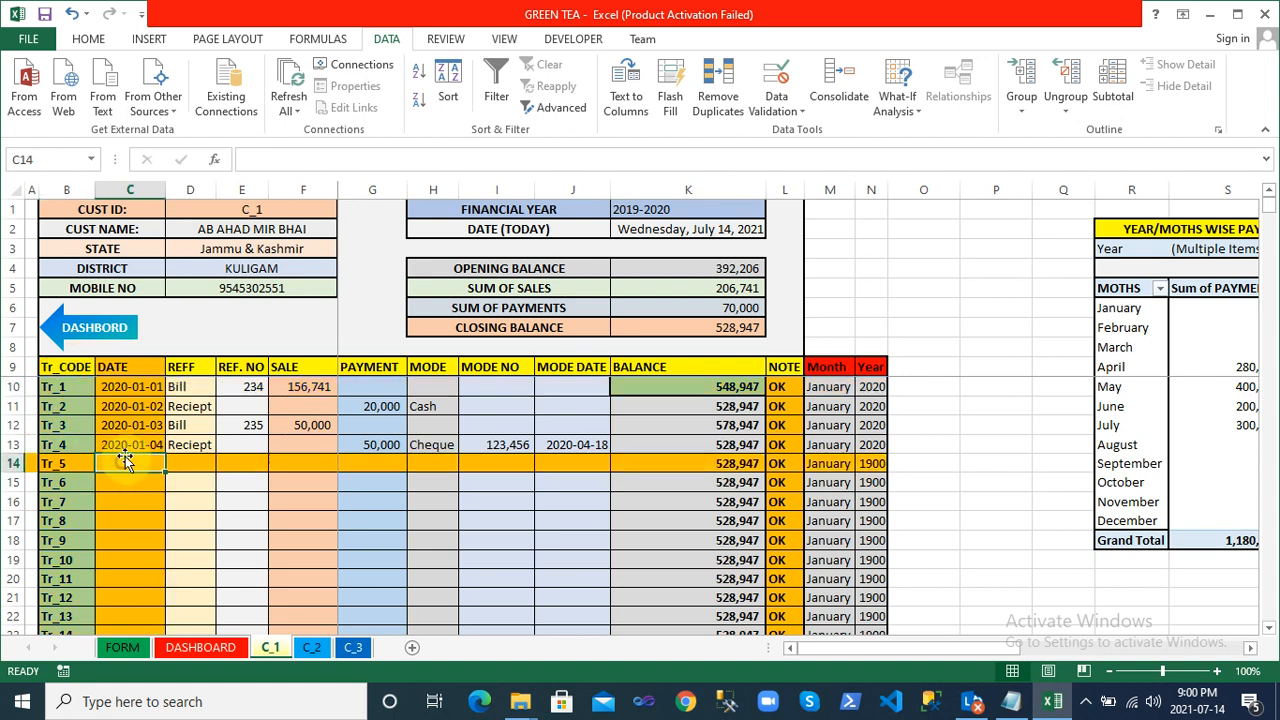
{"action": "left_click", "coordinate": [192, 458]}
{"action": "left_click", "coordinate": [227, 466]}
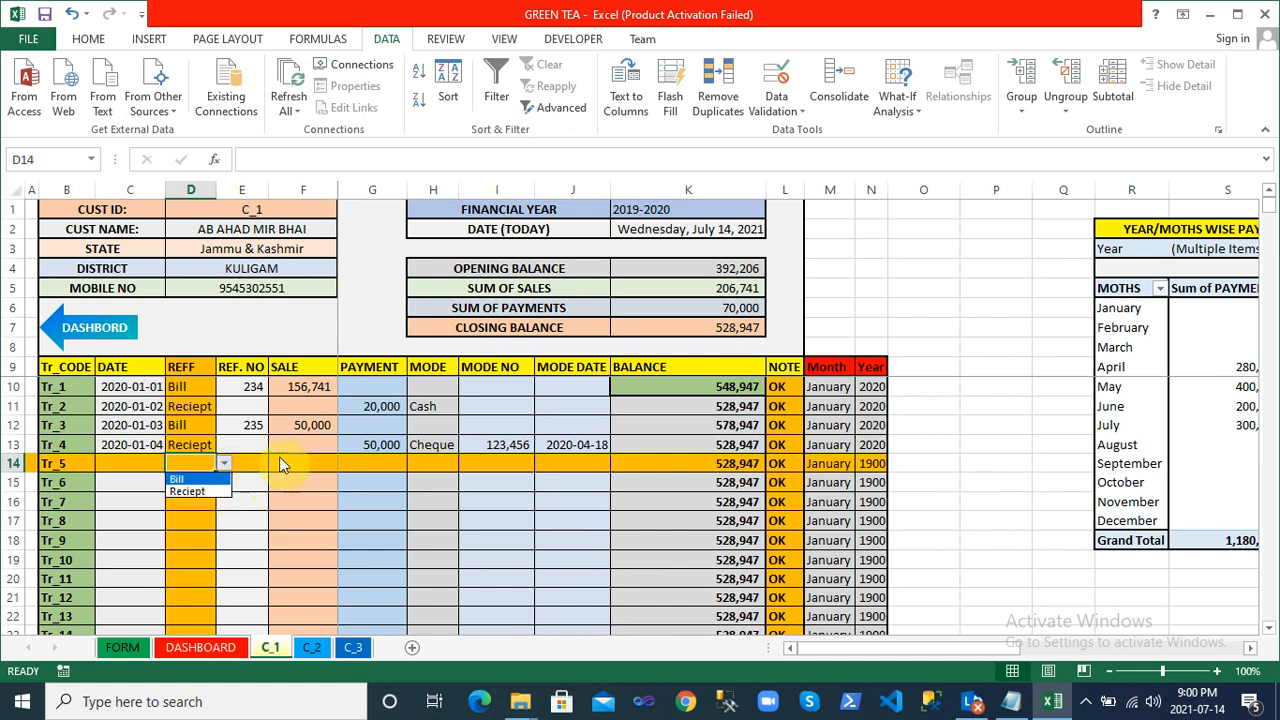
{"action": "key", "text": "Escape"}
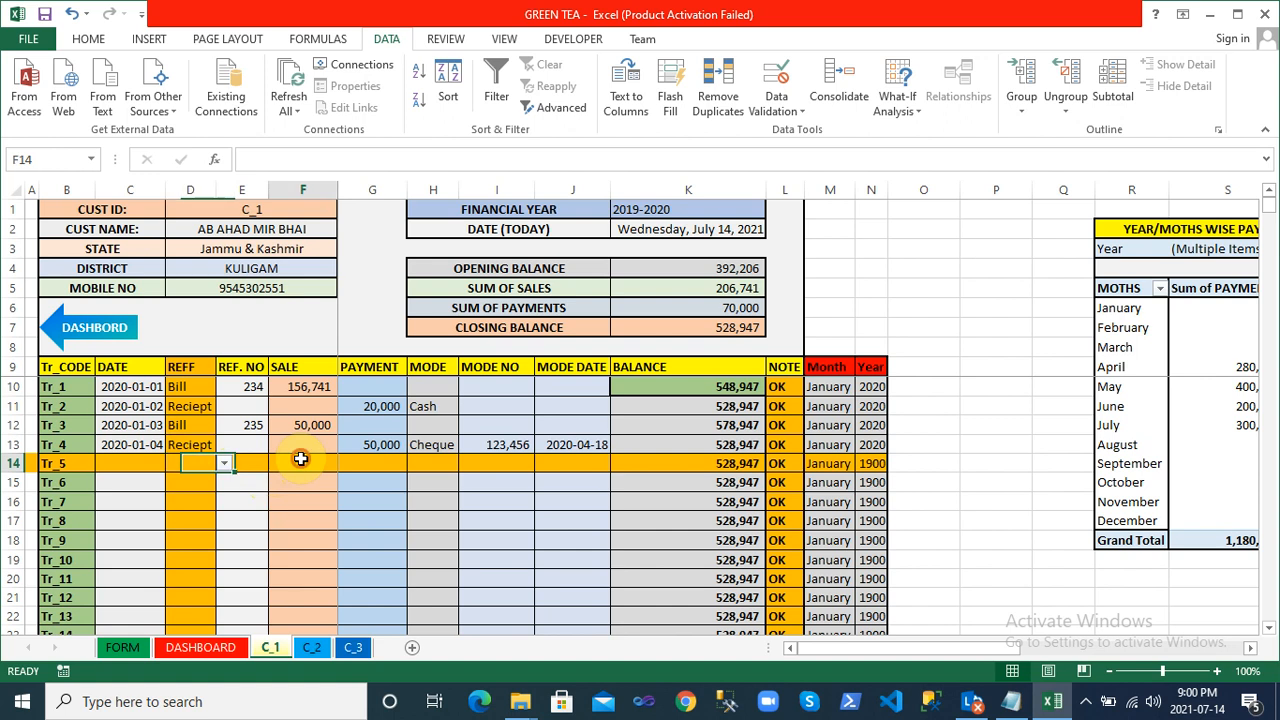
Examine the REFF, reference number and sale amount of bill Tr_3 and the payment and REFF of receipt Tr_2
{"action": "left_click", "coordinate": [186, 427]}
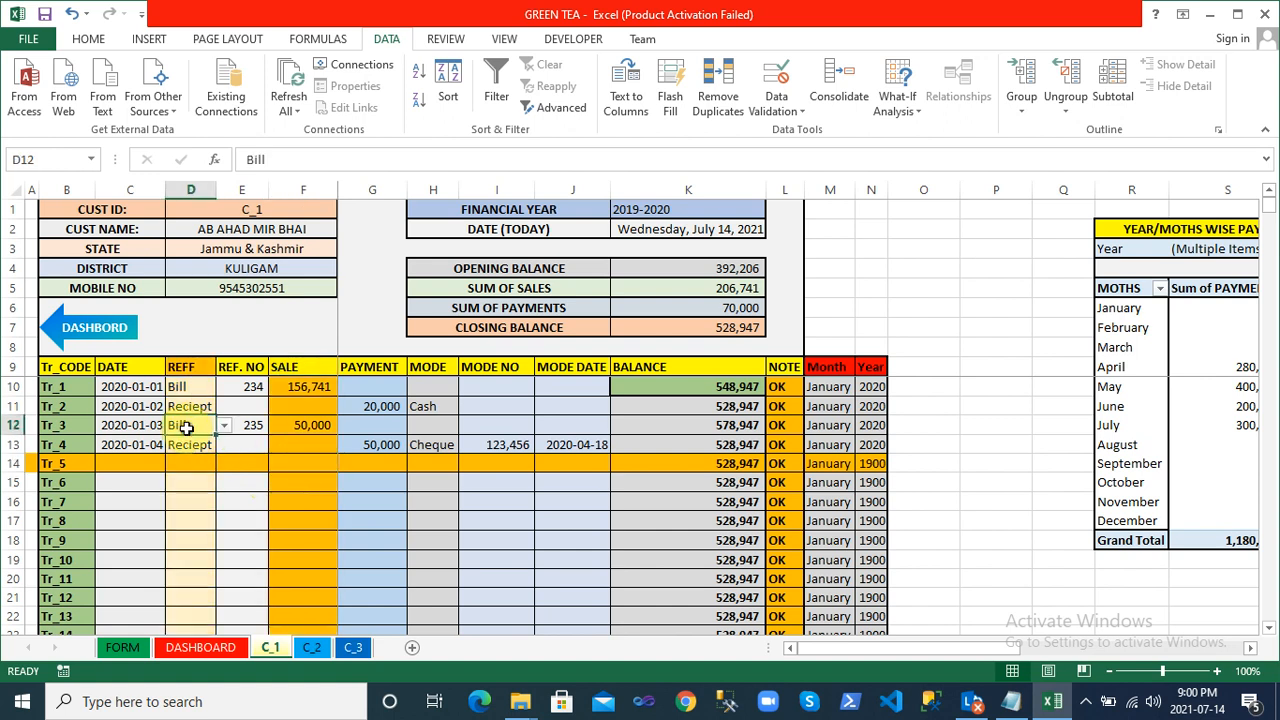
{"action": "left_click", "coordinate": [254, 428]}
{"action": "type", "text": "235"}
{"action": "left_click", "coordinate": [291, 427]}
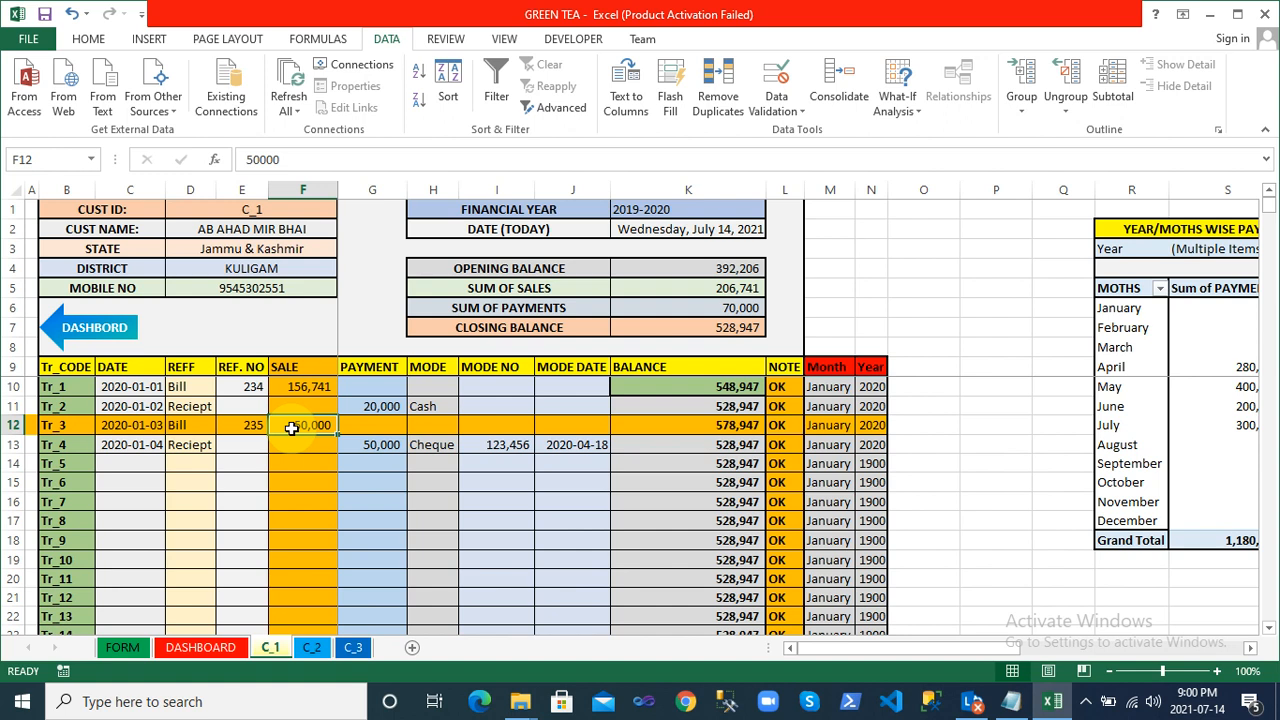
{"action": "left_click", "coordinate": [355, 408]}
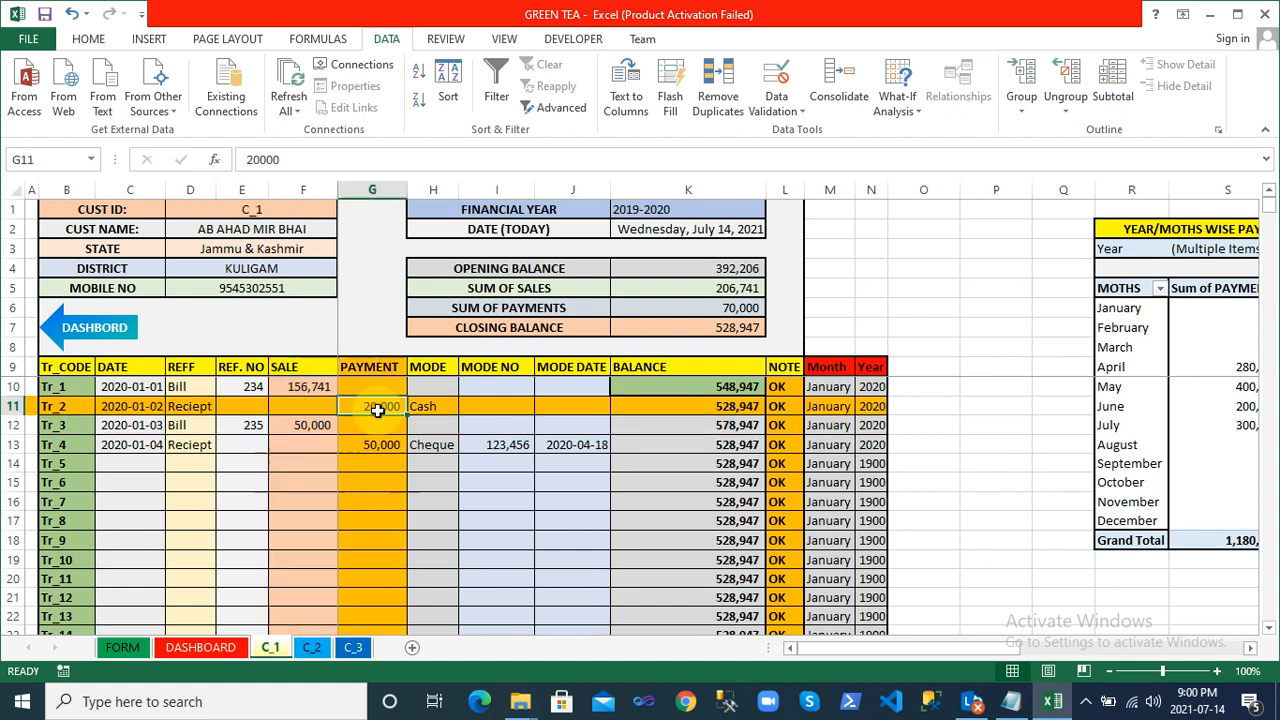
{"action": "left_click", "coordinate": [192, 407]}
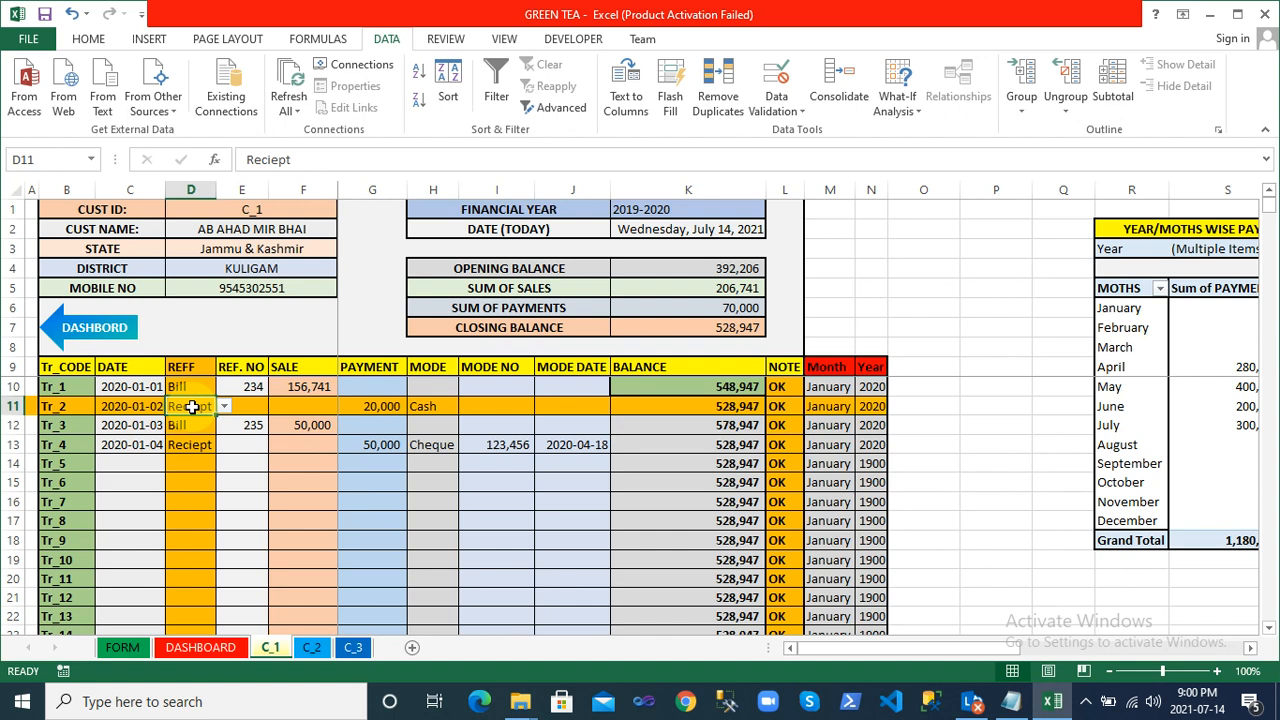
Compare the payment modes of receipts Tr_2 and Tr_4 and view the MODE options available for Tr_2
{"action": "left_click", "coordinate": [424, 408]}
{"action": "left_click", "coordinate": [428, 445]}
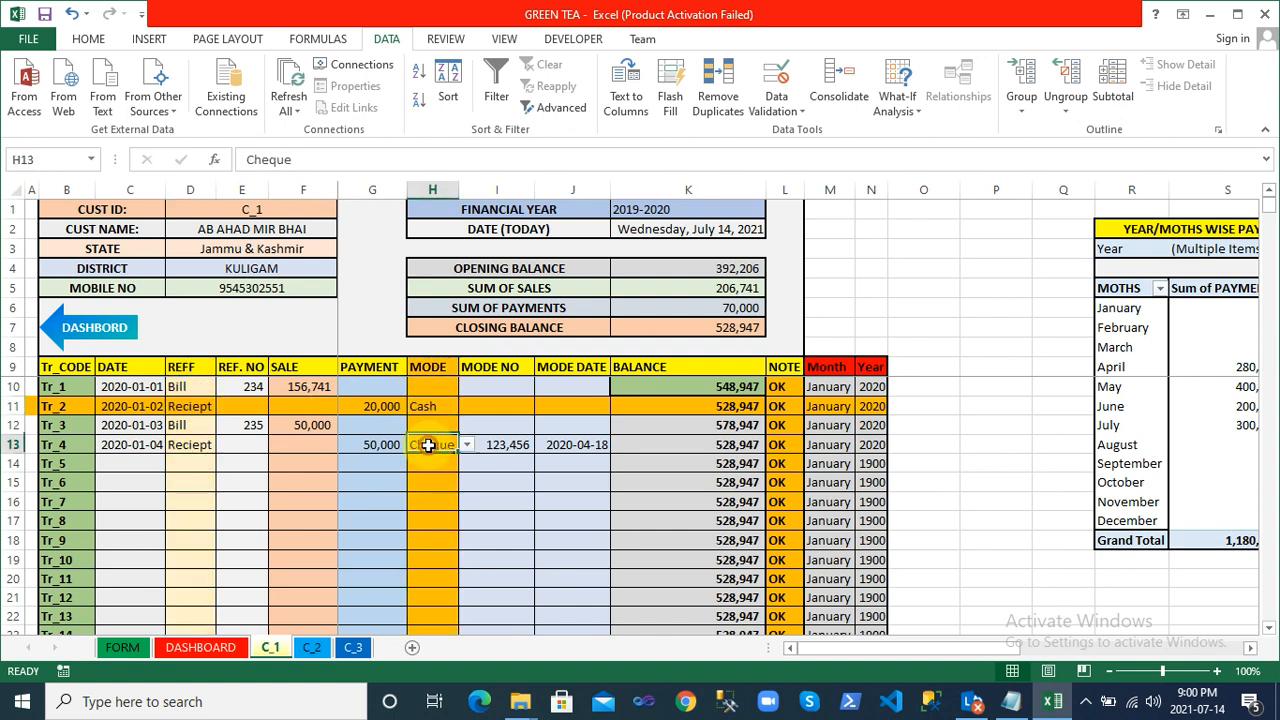
{"action": "left_click", "coordinate": [447, 408]}
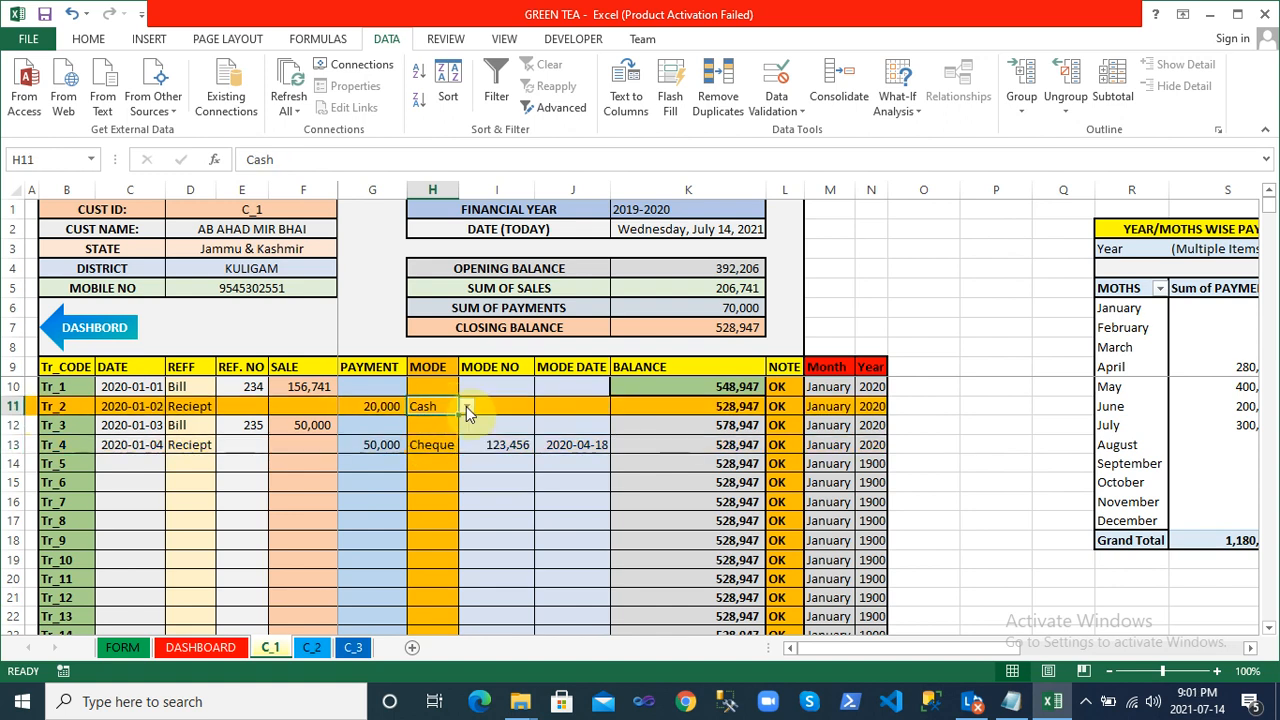
{"action": "left_click", "coordinate": [466, 407]}
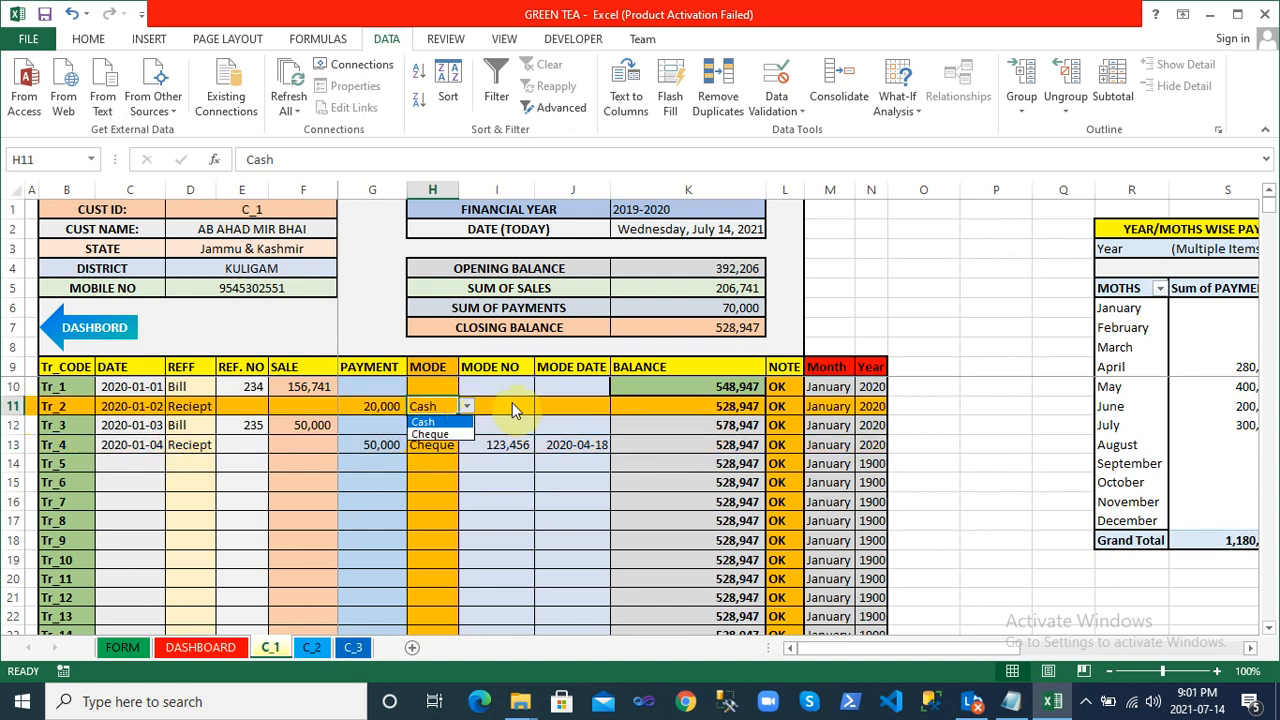
{"action": "left_click", "coordinate": [467, 406]}
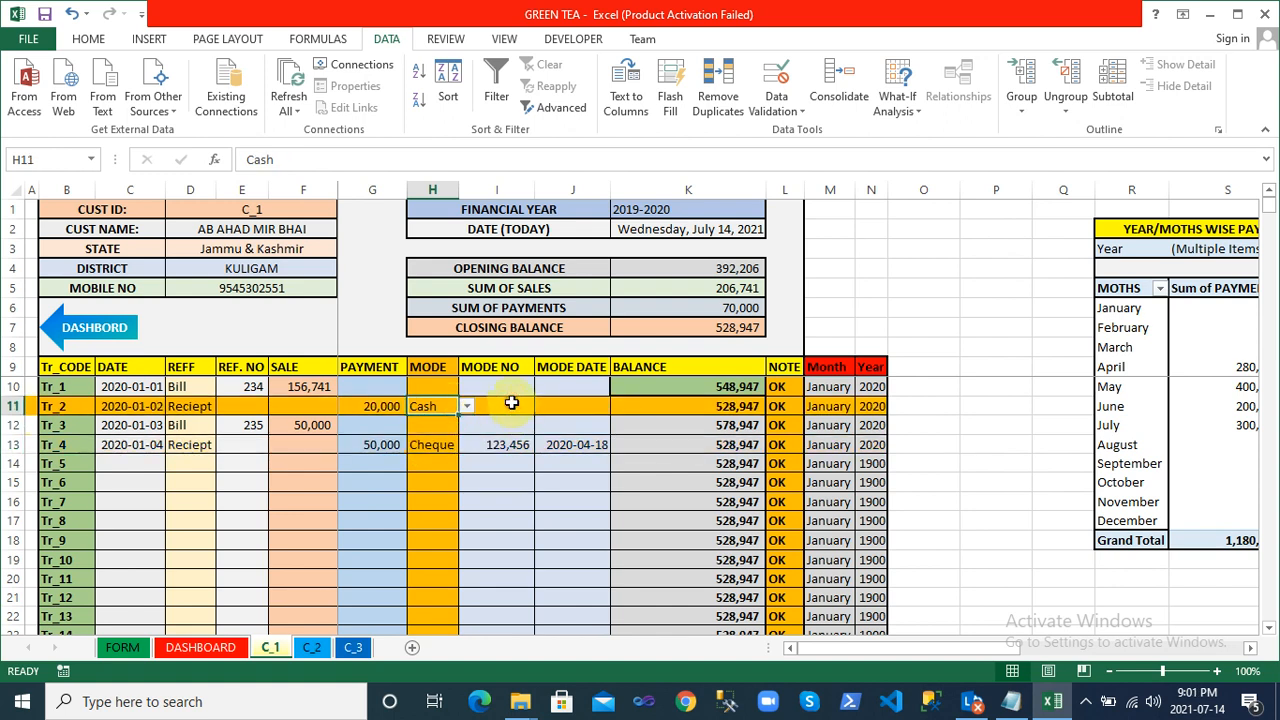
{"action": "left_click", "coordinate": [204, 410]}
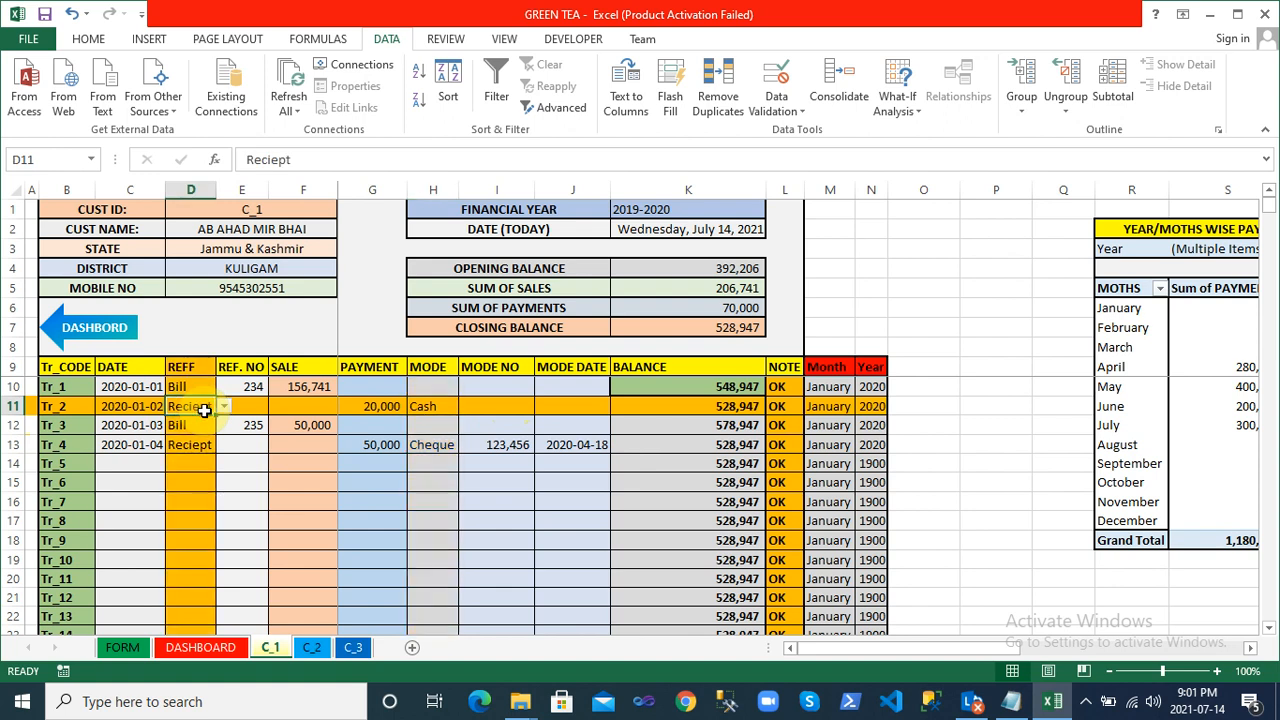
{"action": "left_click", "coordinate": [438, 406]}
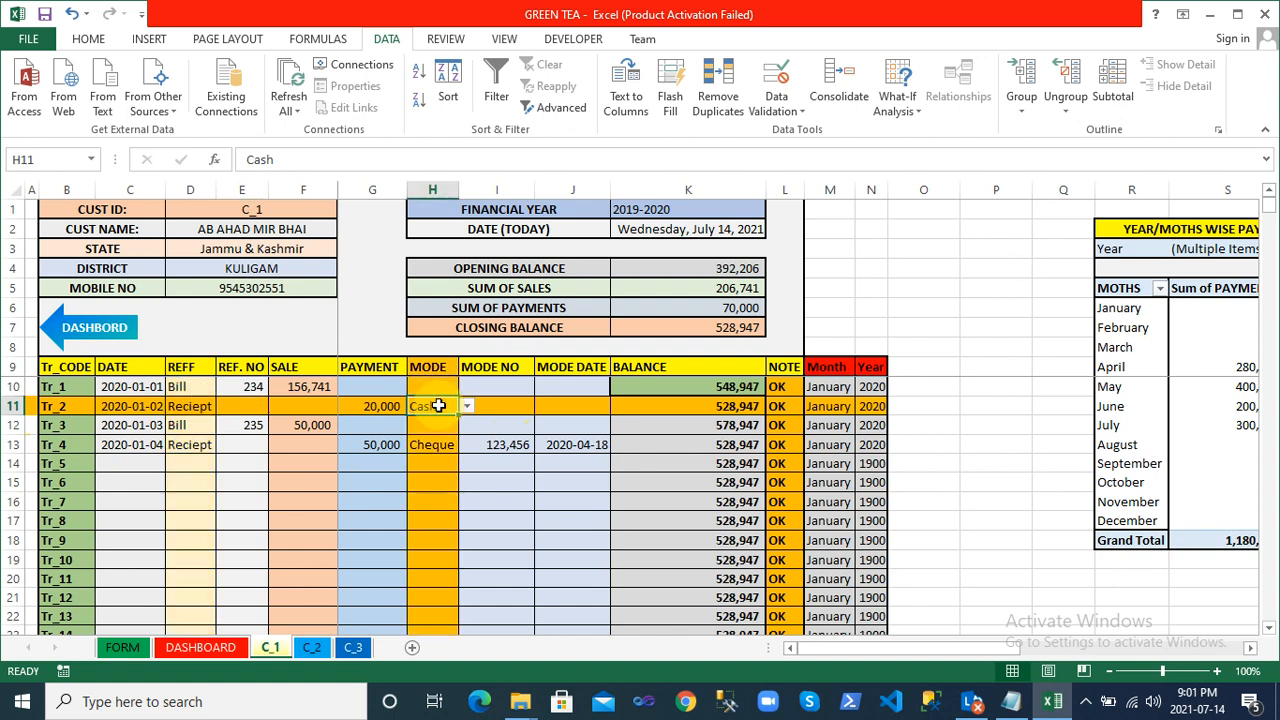
{"action": "left_click", "coordinate": [430, 444]}
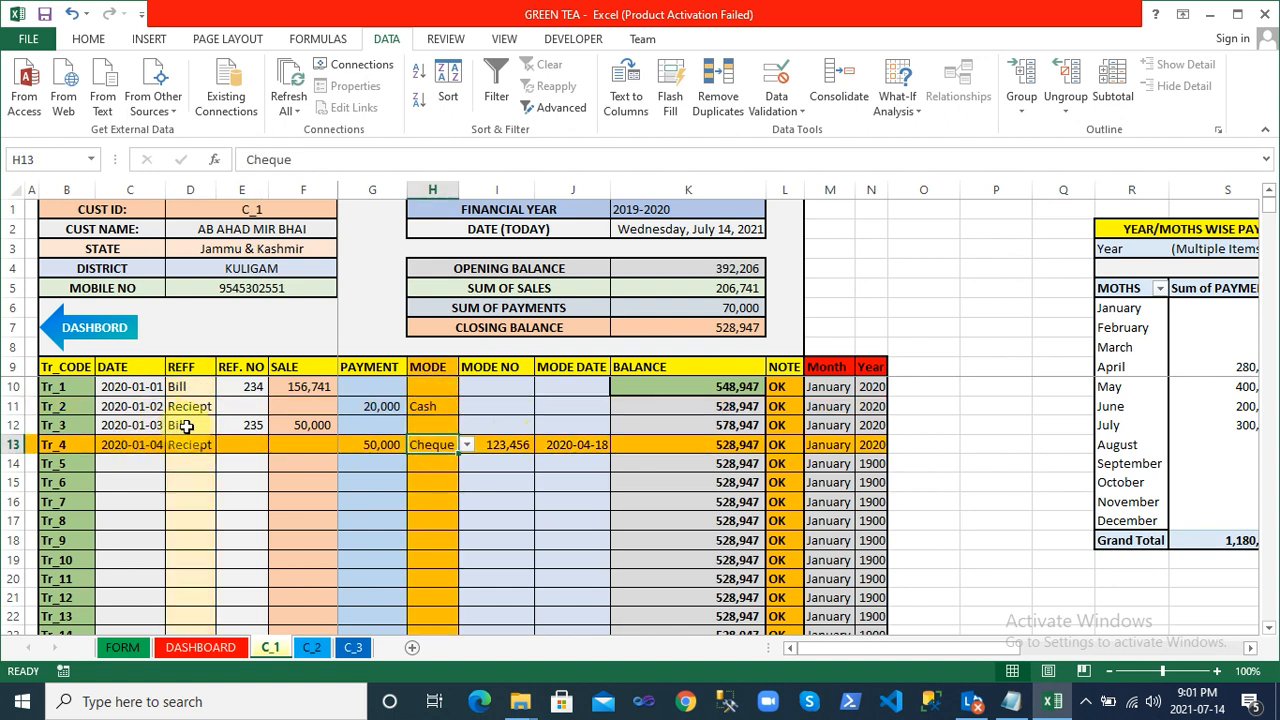
Examine the sale amount of Tr_3 and the code, date and sale cells of row Tr_5
{"action": "left_click", "coordinate": [299, 427]}
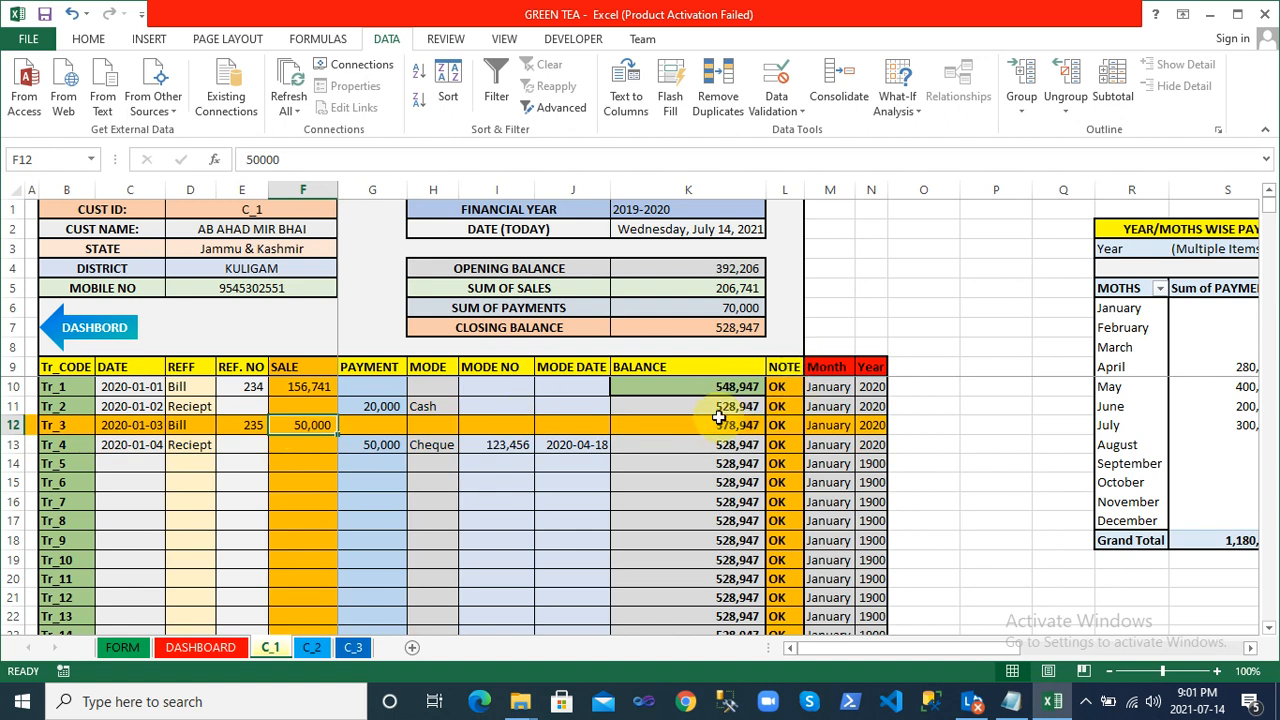
{"action": "left_click", "coordinate": [72, 464]}
{"action": "left_click", "coordinate": [132, 464]}
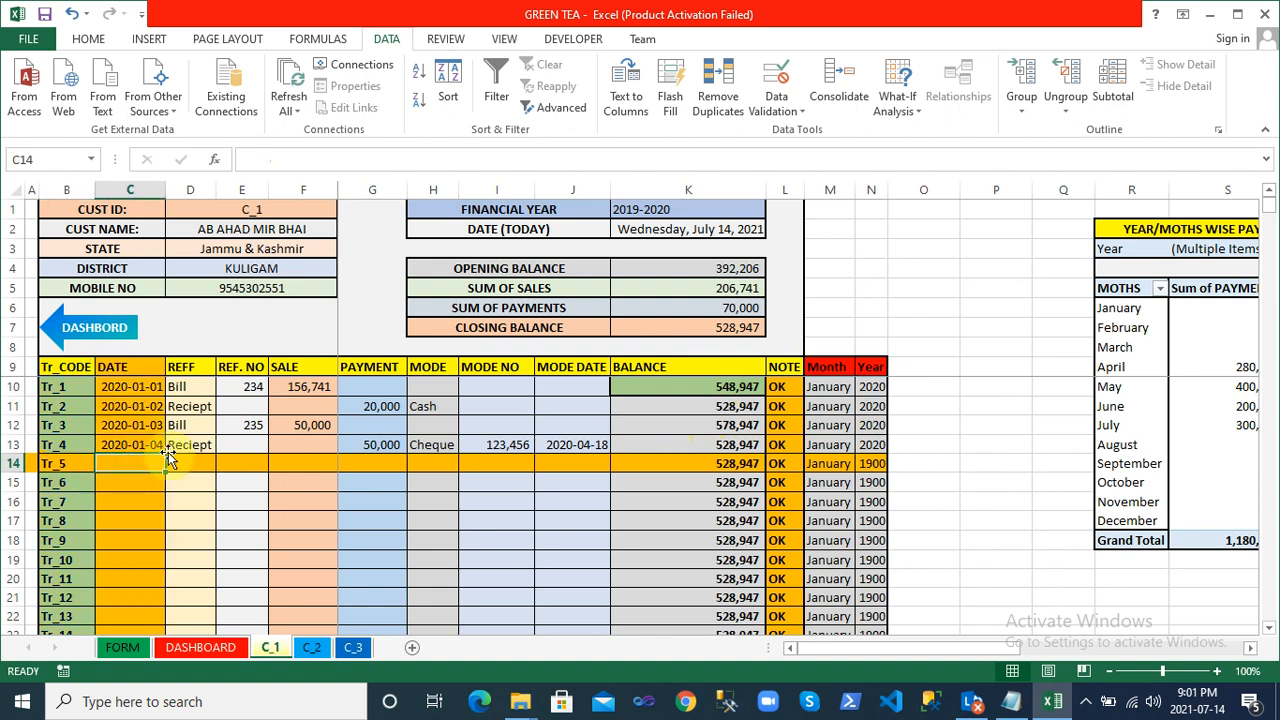
{"action": "left_click", "coordinate": [303, 462]}
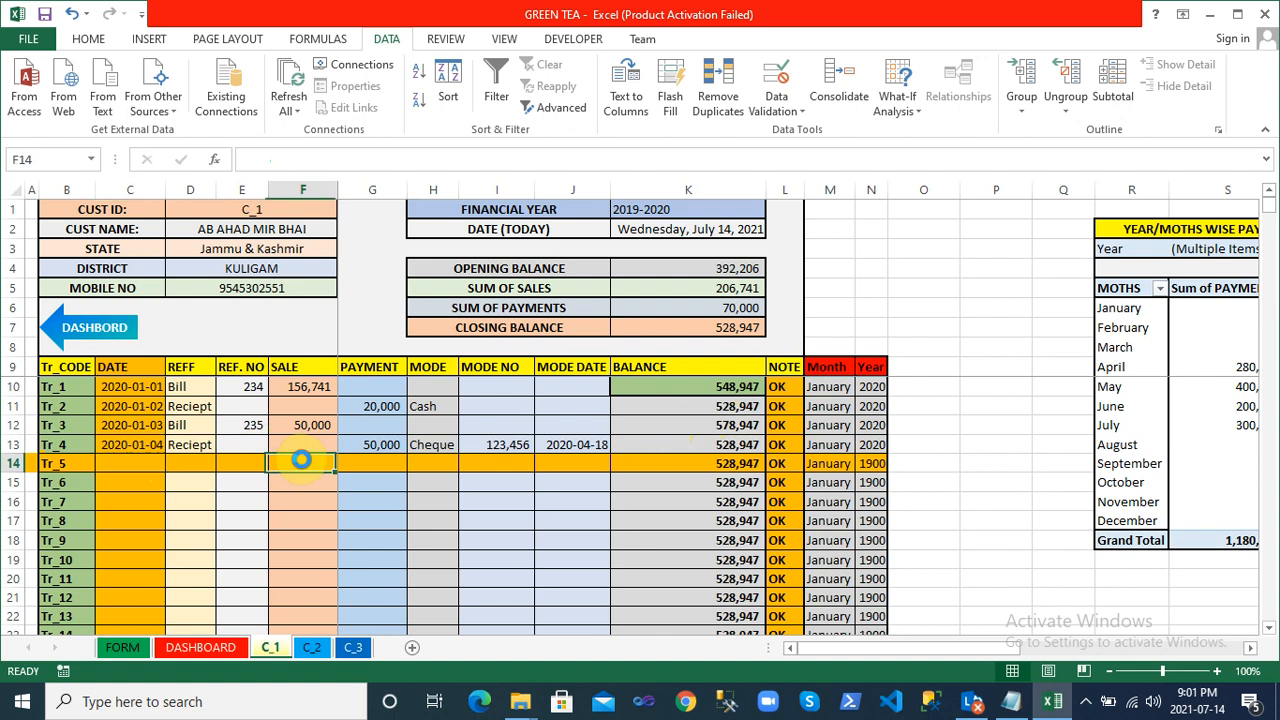
Move the active cell through the summary and transaction table to examine the balance formulas and the row and column highlighting
{"action": "left_click", "coordinate": [623, 302]}
{"action": "key", "text": "Down"}
{"action": "key", "text": "Down"}
{"action": "key", "text": "Down"}
{"action": "key", "text": "Down"}
{"action": "key", "text": "Down"}
{"action": "key", "text": "Down"}
{"action": "key", "text": "Down"}
{"action": "key", "text": "Down"}
{"action": "key", "text": "Down"}
{"action": "key", "text": "Down"}
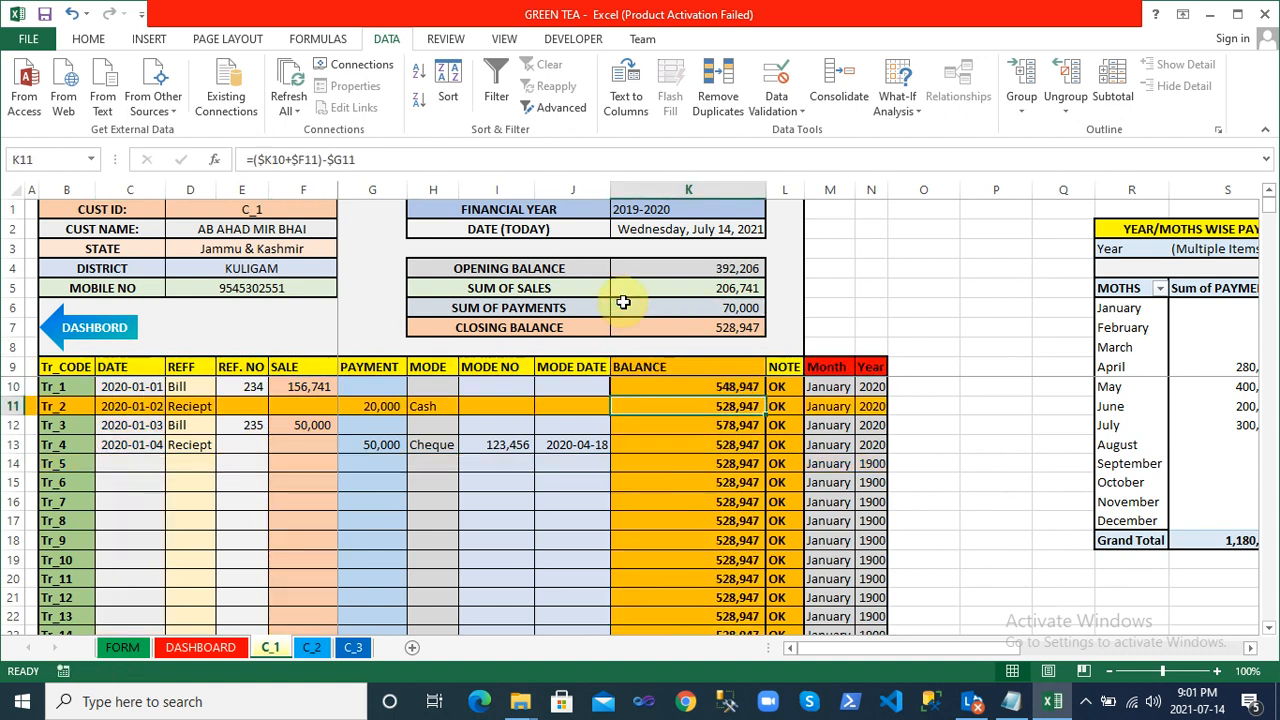
{"action": "key", "text": "Down"}
{"action": "key", "text": "Left"}
{"action": "key", "text": "Left"}
{"action": "key", "text": "Left"}
{"action": "key", "text": "Left"}
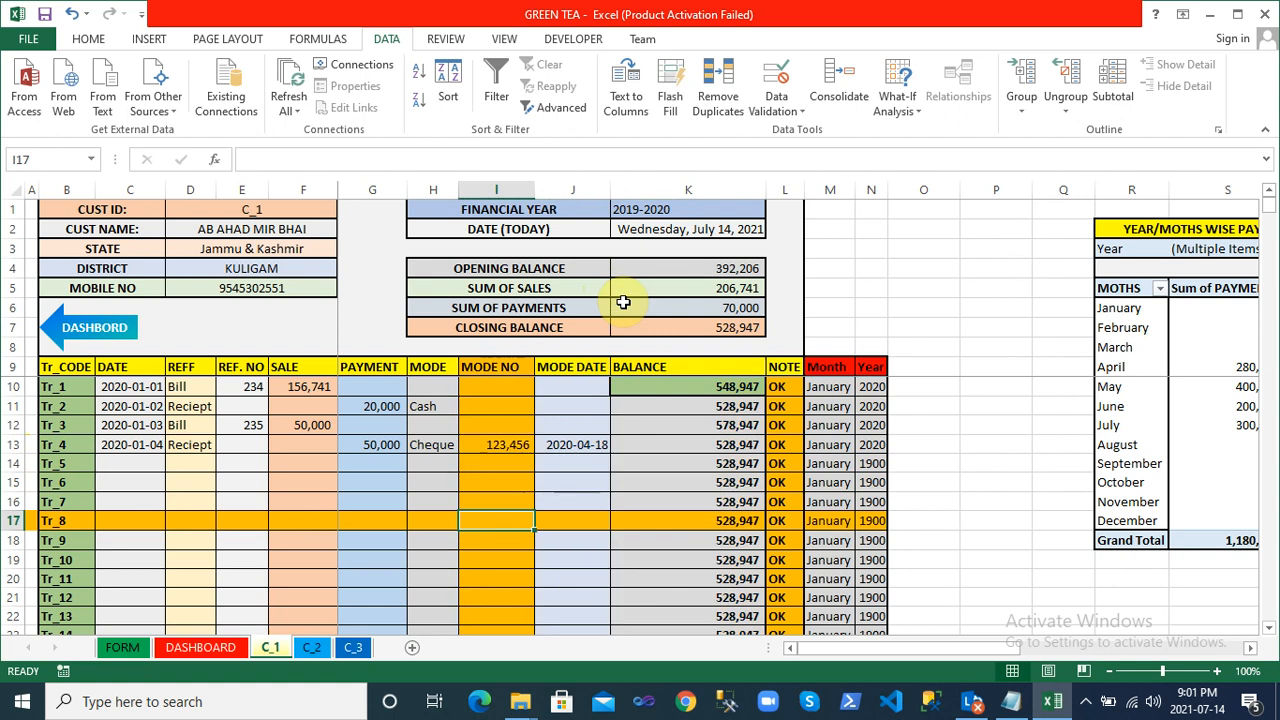
{"action": "key", "text": "Right"}
{"action": "key", "text": "Right"}
{"action": "key", "text": "Left"}
{"action": "key", "text": "Left"}
{"action": "key", "text": "Left"}
{"action": "key", "text": "Left"}
{"action": "key", "text": "Up"}
{"action": "key", "text": "Up"}
{"action": "key", "text": "Down"}
{"action": "key", "text": "Down"}
{"action": "key", "text": "Down"}
{"action": "key", "text": "Down"}
{"action": "key", "text": "Down"}
{"action": "key", "text": "Down"}
{"action": "key", "text": "Down"}
{"action": "key", "text": "Down"}
{"action": "key", "text": "Down"}
{"action": "key", "text": "Down"}
{"action": "key", "text": "Down"}
{"action": "key", "text": "Down"}
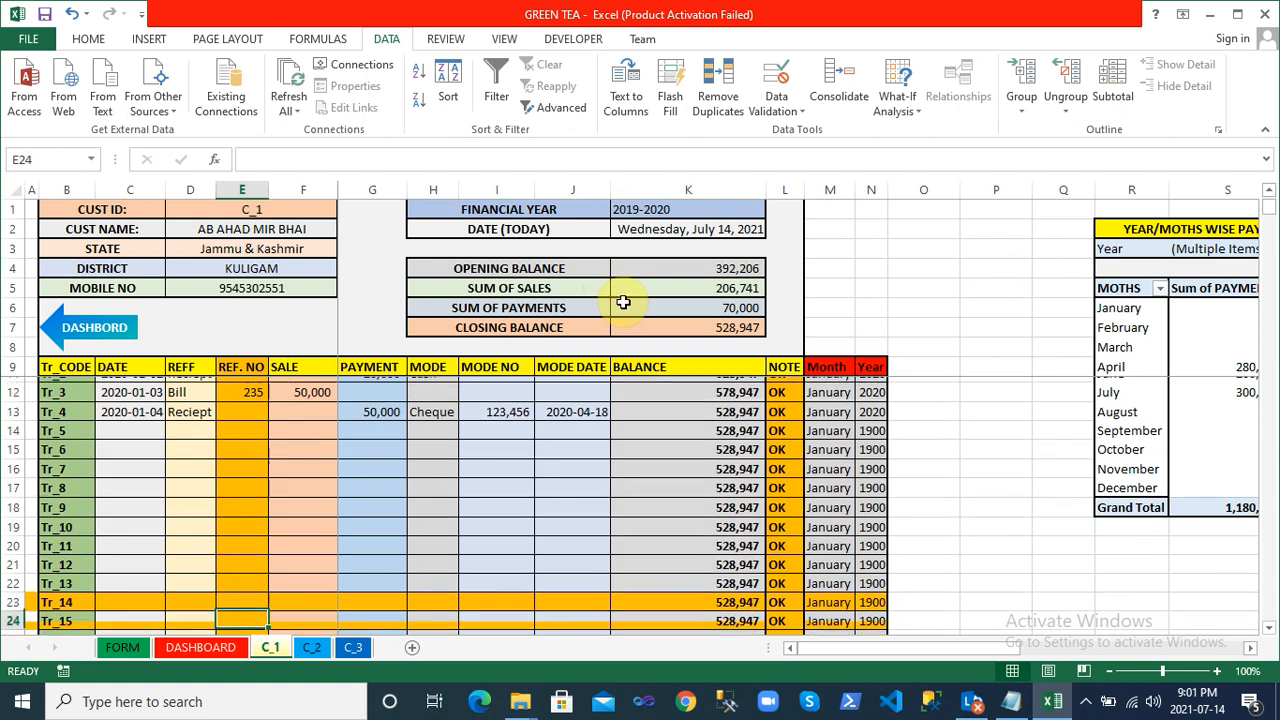
{"action": "key", "text": "Down"}
{"action": "key", "text": "Down"}
{"action": "key", "text": "Down"}
{"action": "key", "text": "Down"}
{"action": "key", "text": "Up"}
{"action": "key", "text": "Up"}
{"action": "key", "text": "Up"}
{"action": "key", "text": "Up"}
{"action": "key", "text": "Up"}
{"action": "key", "text": "Up"}
{"action": "key", "text": "Up"}
{"action": "key", "text": "Up"}
{"action": "key", "text": "Up"}
{"action": "key", "text": "Up"}
{"action": "key", "text": "Up"}
{"action": "key", "text": "Up"}
{"action": "key", "text": "Up"}
{"action": "key", "text": "Up"}
{"action": "key", "text": "Up"}
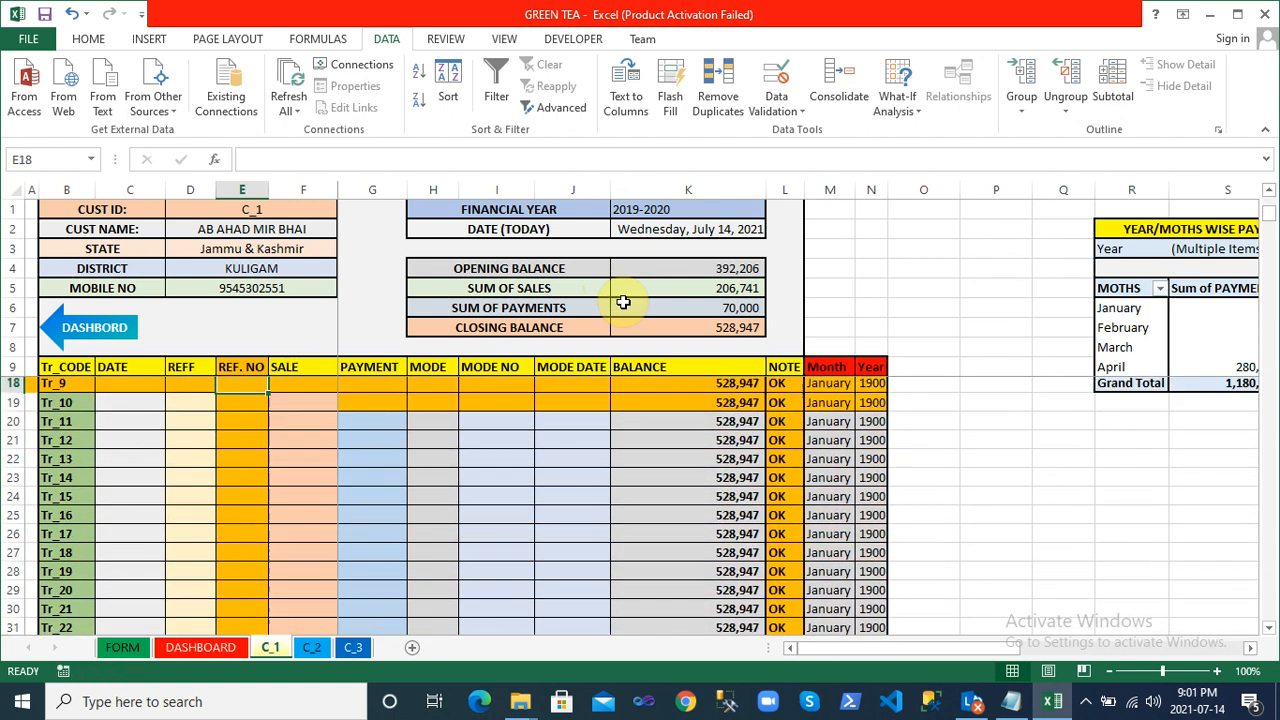
{"action": "key", "text": "Right"}
{"action": "key", "text": "Right"}
{"action": "key", "text": "Up"}
{"action": "key", "text": "Up"}
{"action": "key", "text": "Up"}
{"action": "key", "text": "Up"}
{"action": "key", "text": "Up"}
{"action": "key", "text": "Up"}
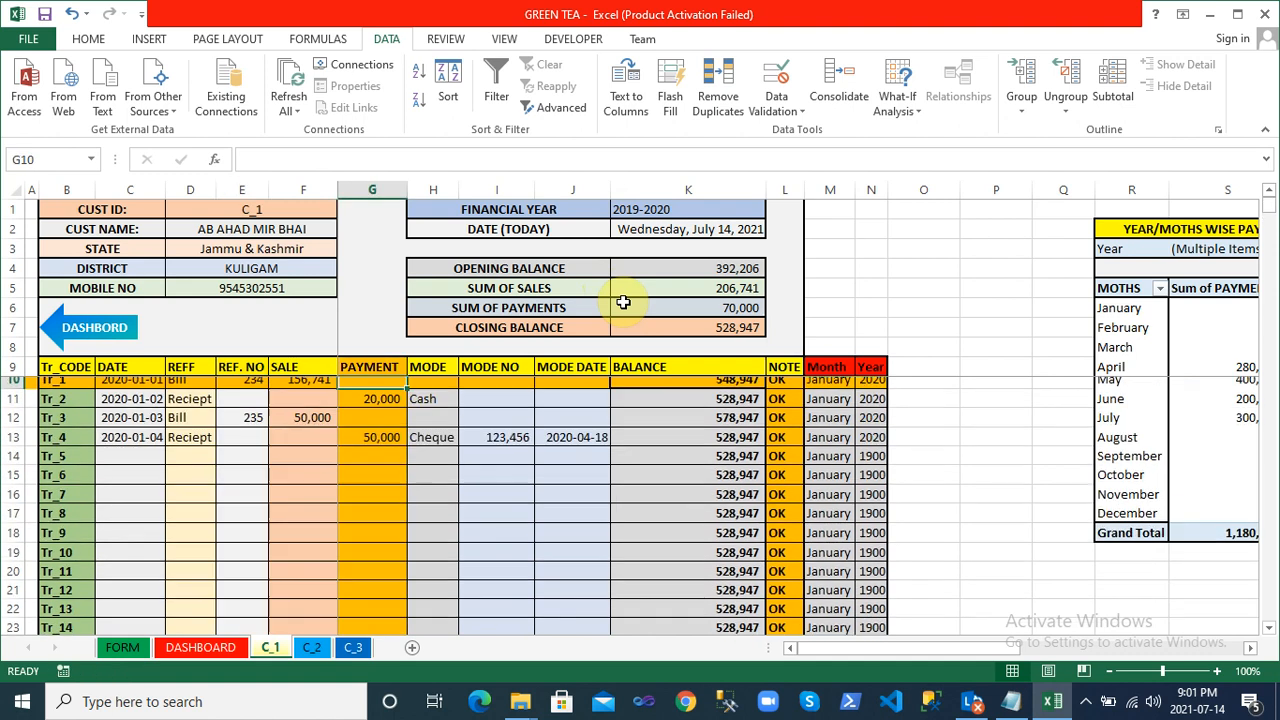
Examine the NOTE formula for Tr_1 and the month, payment and sale cells of the YEAR/MOTHS WISE PAYMENT/SALES pivot table
{"action": "key", "text": "Right"}
{"action": "key", "text": "Right"}
{"action": "key", "text": "Right"}
{"action": "key", "text": "Right"}
{"action": "key", "text": "Right"}
{"action": "key", "text": "Right"}
{"action": "key", "text": "Right"}
{"action": "key", "text": "Right"}
{"action": "key", "text": "Right"}
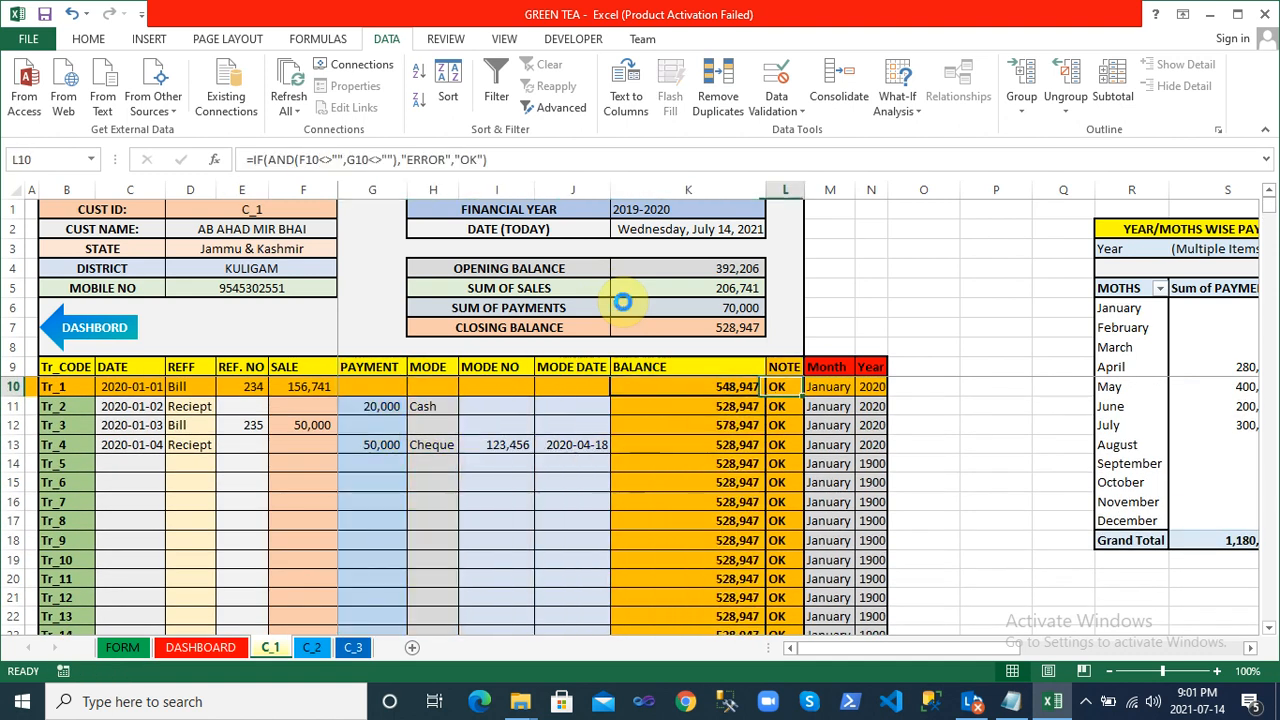
{"action": "key", "text": "Right"}
{"action": "key", "text": "Right"}
{"action": "key", "text": "Right"}
{"action": "key", "text": "Right"}
{"action": "key", "text": "Right"}
{"action": "key", "text": "Right"}
{"action": "key", "text": "Right"}
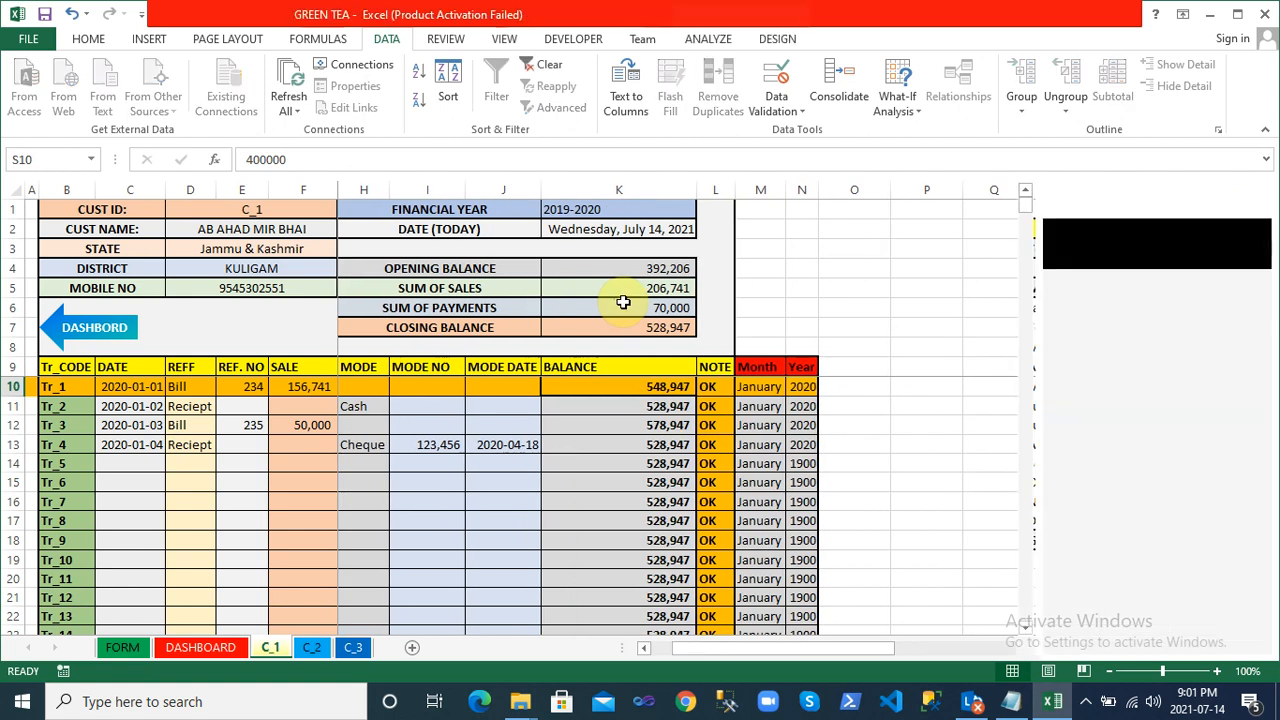
{"action": "key", "text": "Left"}
{"action": "key", "text": "Left"}
{"action": "key", "text": "Left"}
{"action": "key", "text": "Left"}
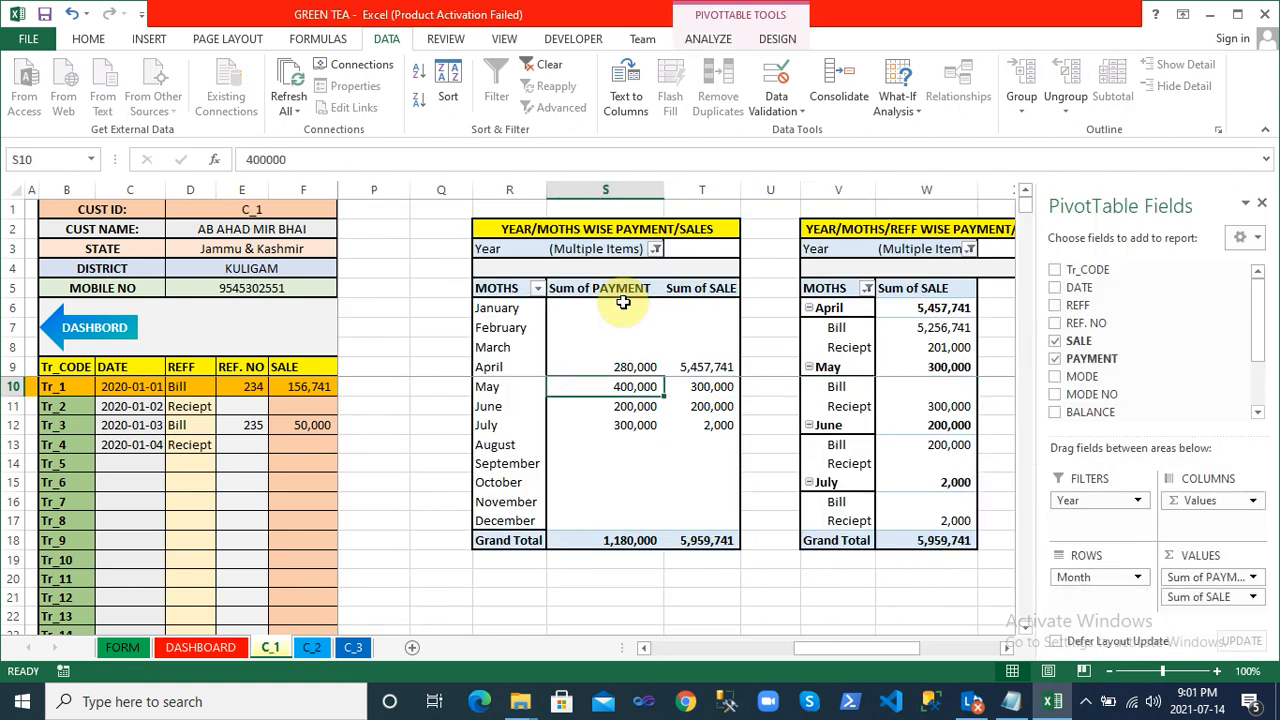
{"action": "left_click", "coordinate": [524, 346]}
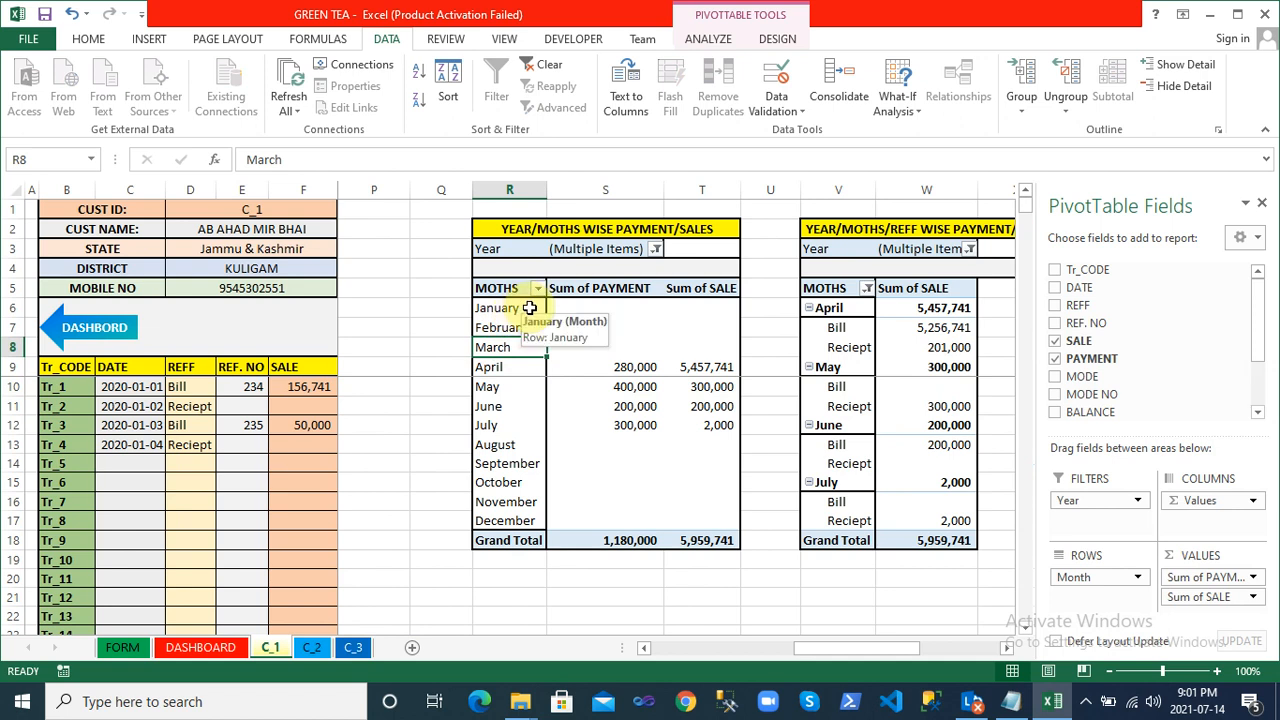
{"action": "left_click", "coordinate": [611, 325]}
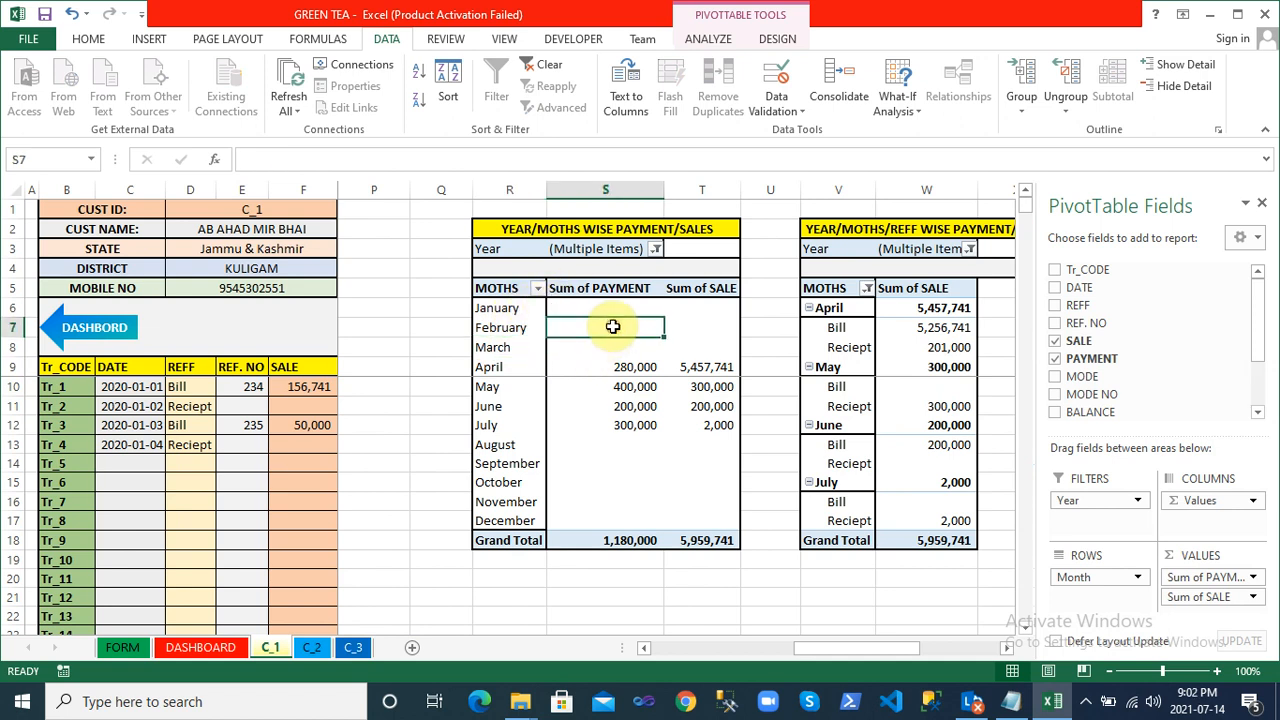
{"action": "left_click", "coordinate": [682, 323]}
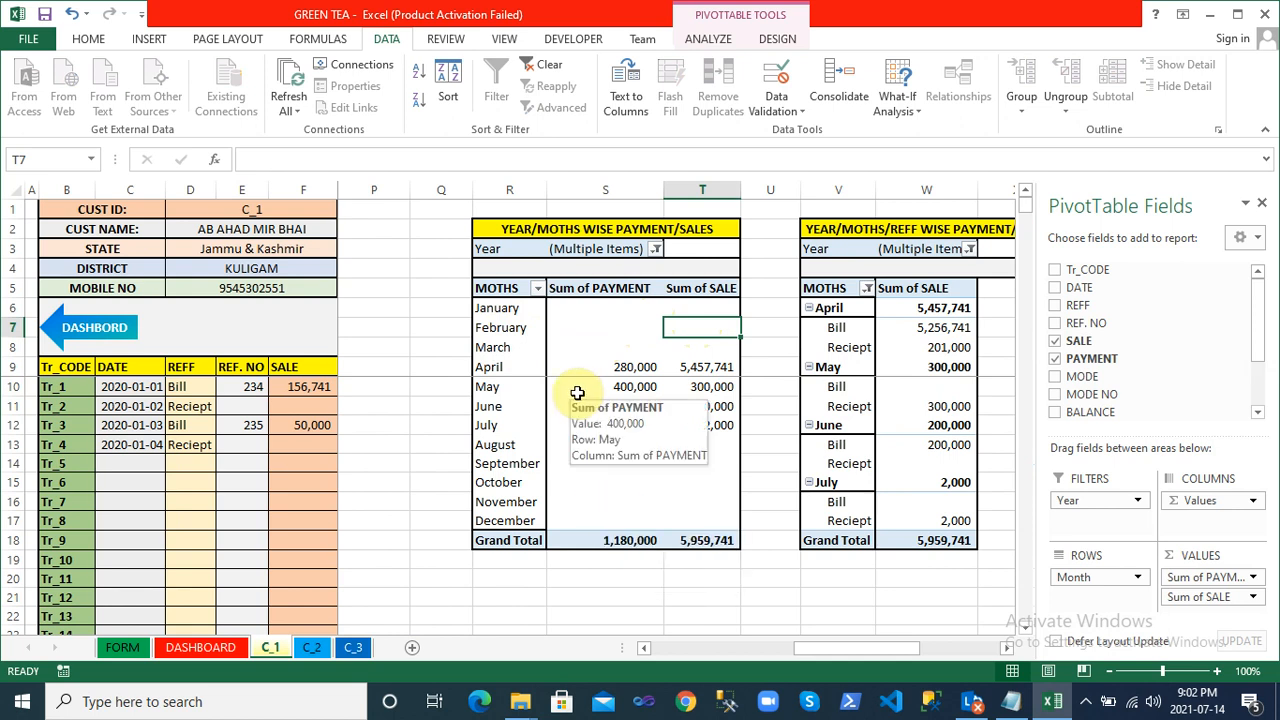
View the Year filter options of the YEAR/MOTHS WISE PAYMENT/SALES pivot table and examine the closing balance formula
{"action": "left_click", "coordinate": [656, 249]}
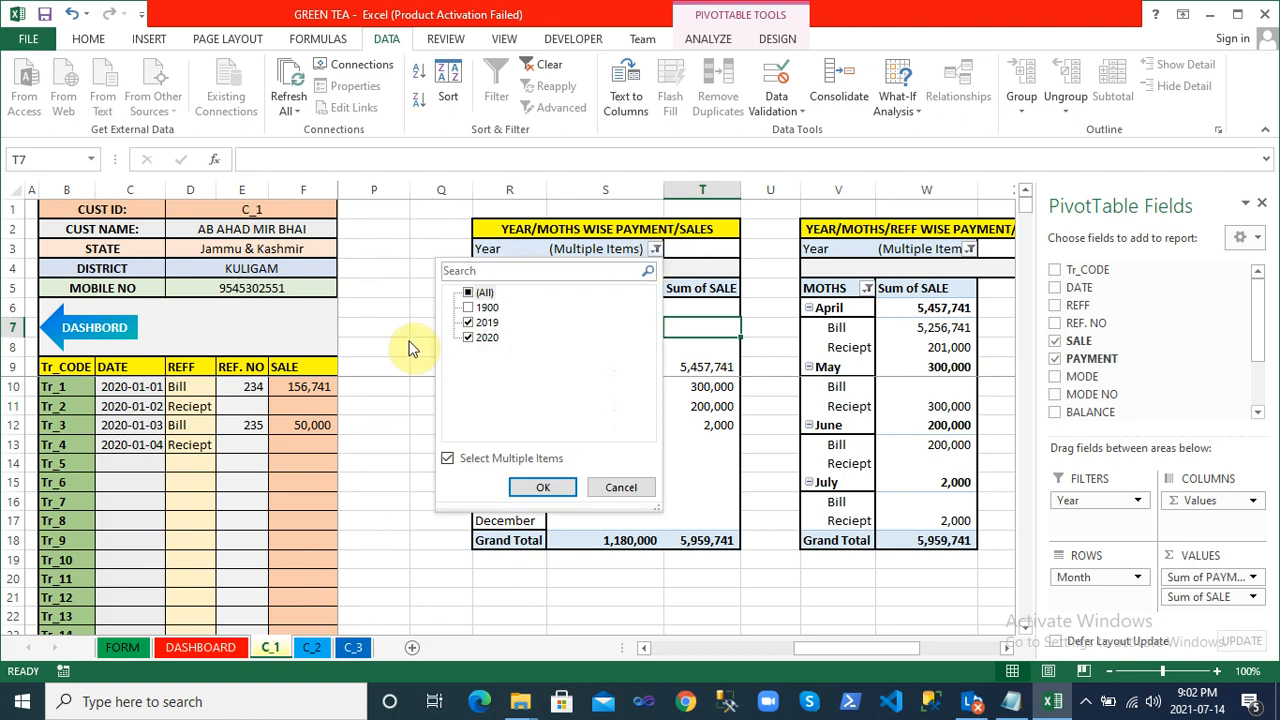
{"action": "left_click", "coordinate": [320, 403]}
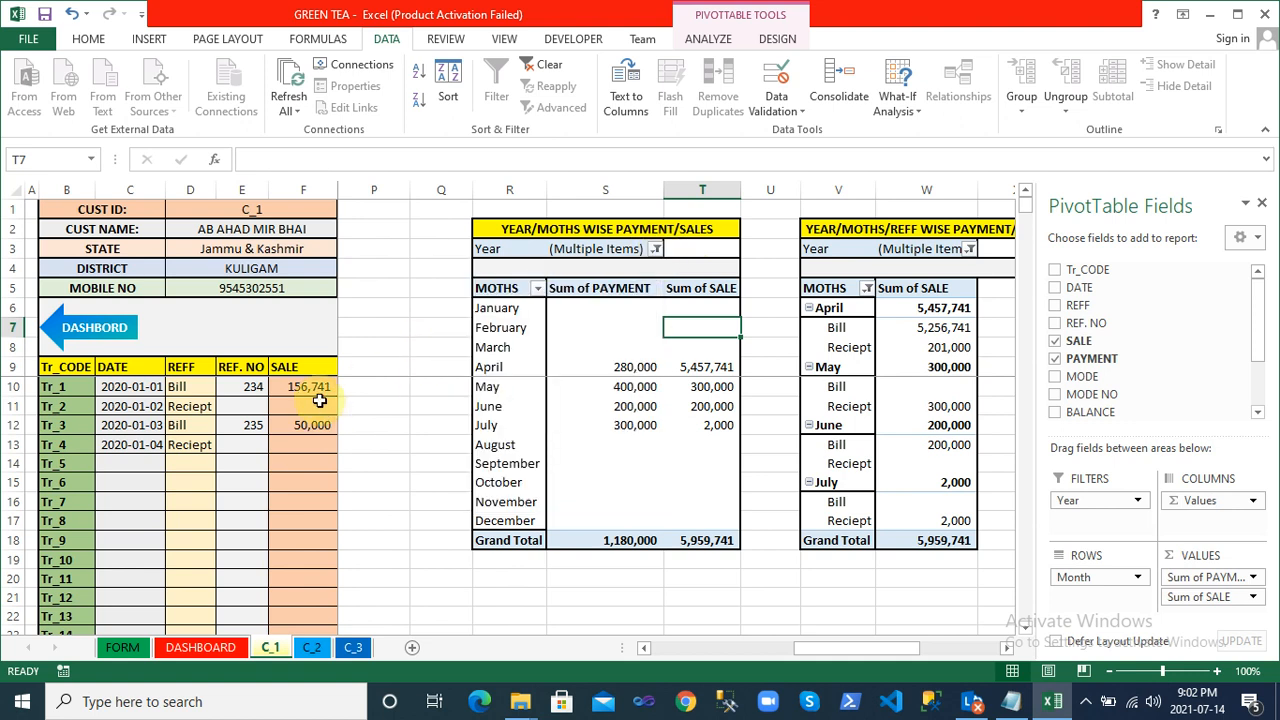
{"action": "key", "text": "Left"}
{"action": "key", "text": "Left"}
{"action": "key", "text": "Left"}
{"action": "key", "text": "Left"}
{"action": "key", "text": "Left"}
{"action": "key", "text": "Left"}
{"action": "key", "text": "Left"}
{"action": "key", "text": "Left"}
{"action": "key", "text": "Left"}
{"action": "key", "text": "Left"}
{"action": "key", "text": "Left"}
{"action": "key", "text": "Left"}
{"action": "key", "text": "Left"}
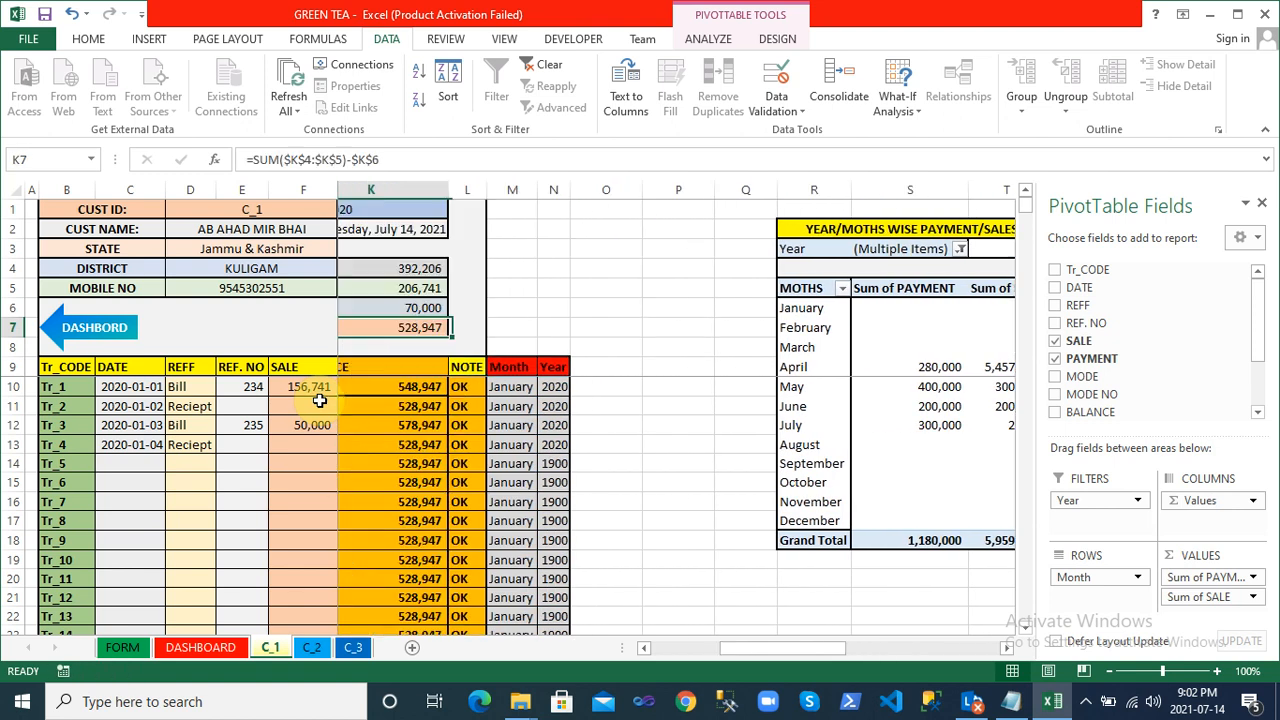
Examine the DATE column of the transaction table down to row Tr_7
{"action": "key", "text": "Left"}
{"action": "key", "text": "Left"}
{"action": "key", "text": "Left"}
{"action": "key", "text": "Left"}
{"action": "key", "text": "Left"}
{"action": "key", "text": "Left"}
{"action": "key", "text": "Down"}
{"action": "key", "text": "Down"}
{"action": "key", "text": "Down"}
{"action": "key", "text": "Right"}
{"action": "key", "text": "Right"}
{"action": "key", "text": "Down"}
{"action": "key", "text": "Down"}
{"action": "key", "text": "Down"}
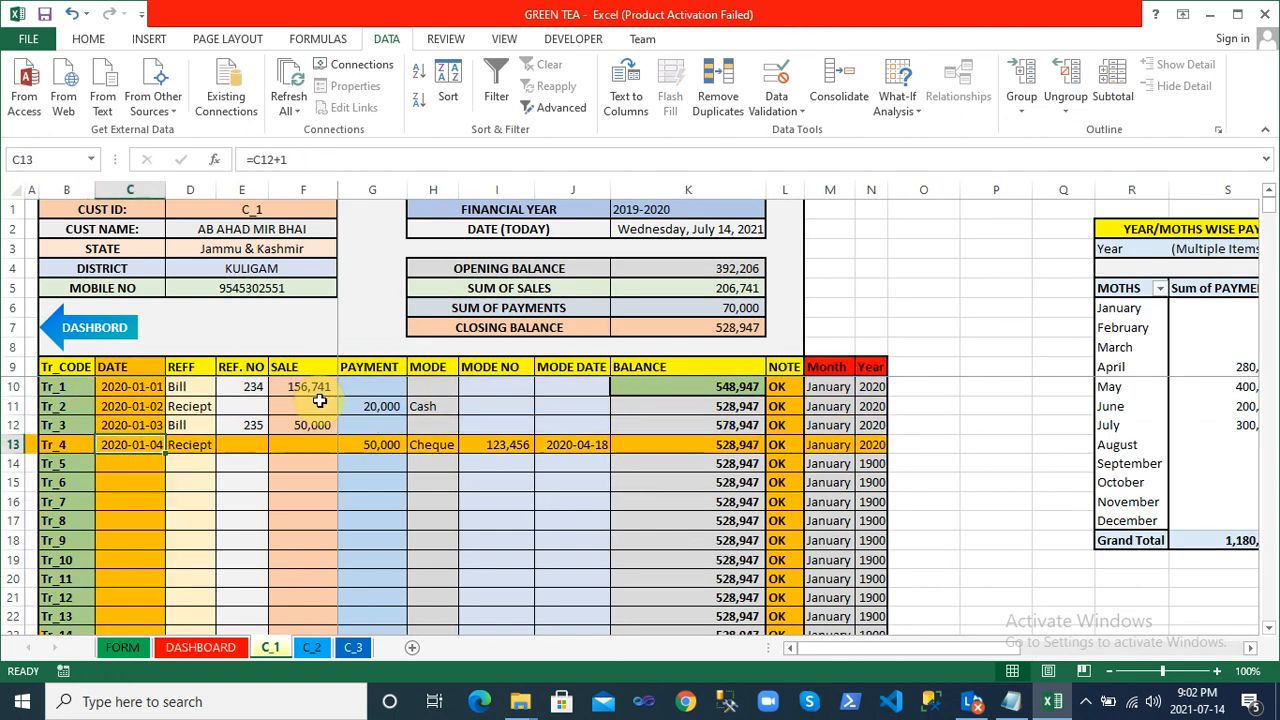
{"action": "key", "text": "Down"}
{"action": "key", "text": "Down"}
{"action": "key", "text": "Down"}
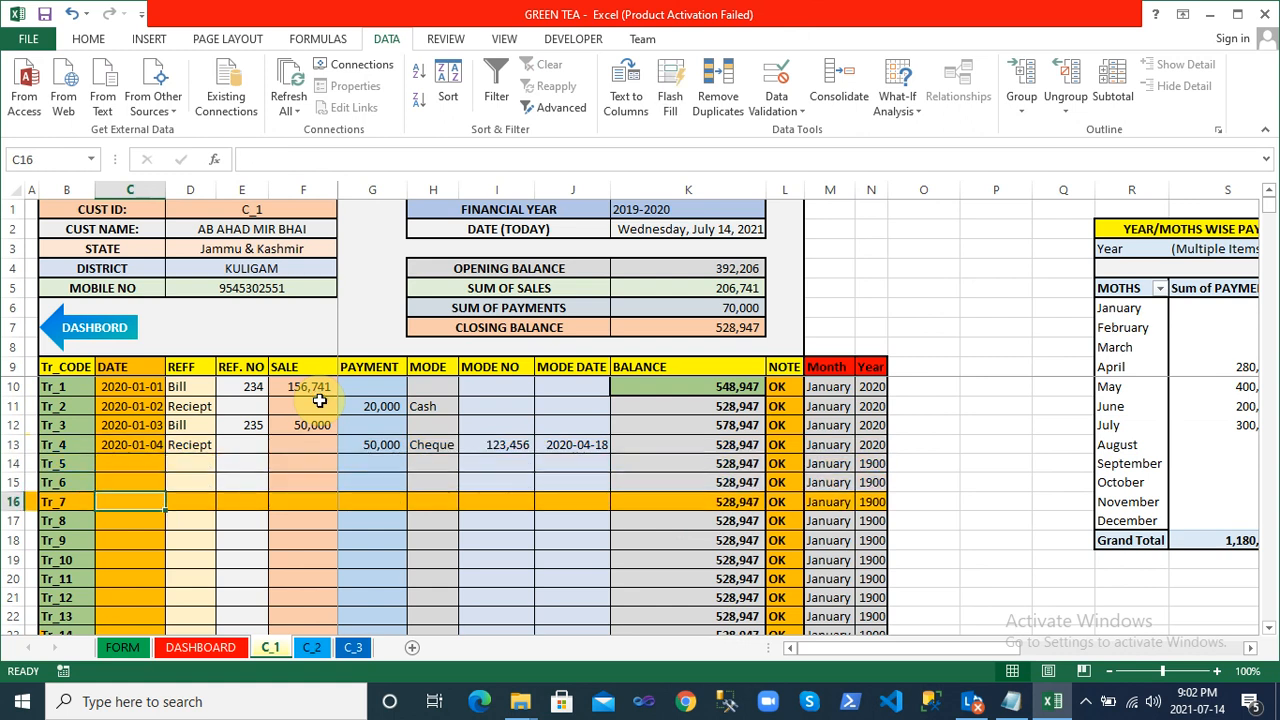
Examine row Tr_4 across its columns and the Sum of PAYMENT cells of the YEAR/MOTHS WISE PAYMENT/SALES pivot table
{"action": "key", "text": "Up"}
{"action": "key", "text": "Up"}
{"action": "key", "text": "Up"}
{"action": "key", "text": "Right"}
{"action": "key", "text": "Right"}
{"action": "key", "text": "Right"}
{"action": "key", "text": "Right"}
{"action": "key", "text": "Right"}
{"action": "key", "text": "Right"}
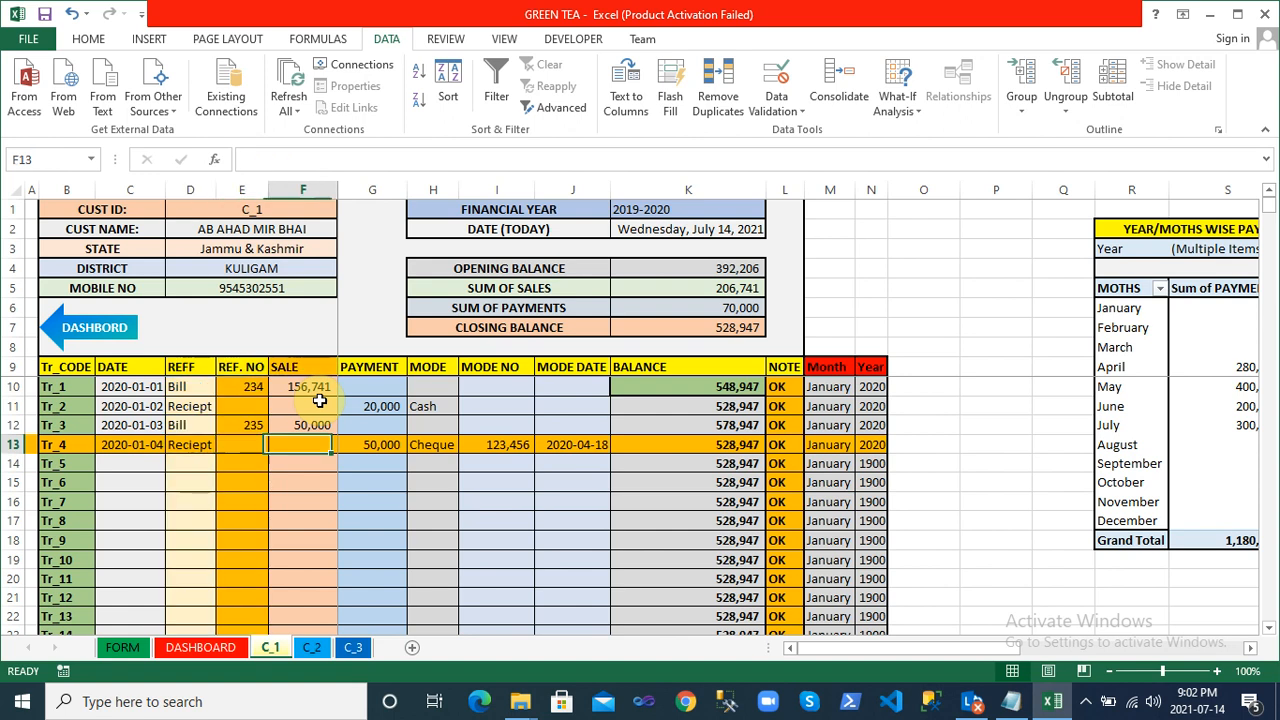
{"action": "key", "text": "Right"}
{"action": "key", "text": "Right"}
{"action": "key", "text": "Right"}
{"action": "key", "text": "Right"}
{"action": "key", "text": "Right"}
{"action": "key", "text": "Right"}
{"action": "key", "text": "Right"}
{"action": "key", "text": "Right"}
{"action": "key", "text": "Right"}
{"action": "key", "text": "Right"}
{"action": "key", "text": "Right"}
{"action": "key", "text": "Right"}
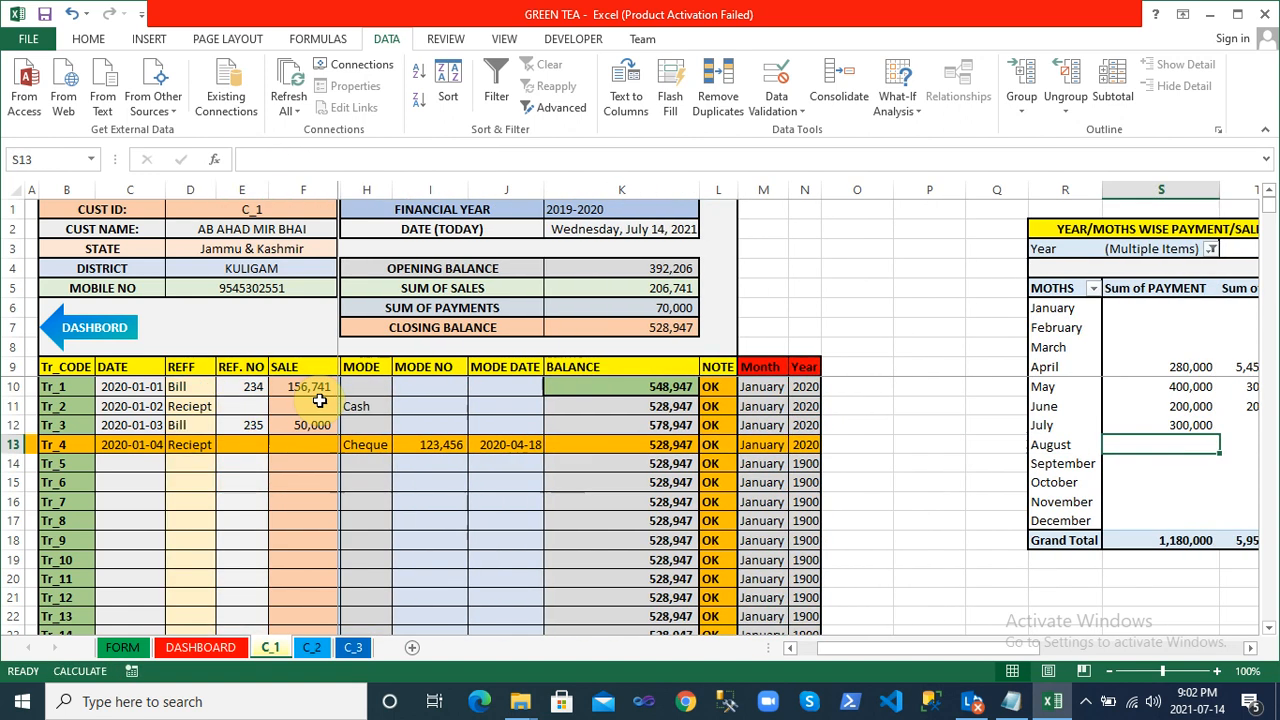
{"action": "key", "text": "Right"}
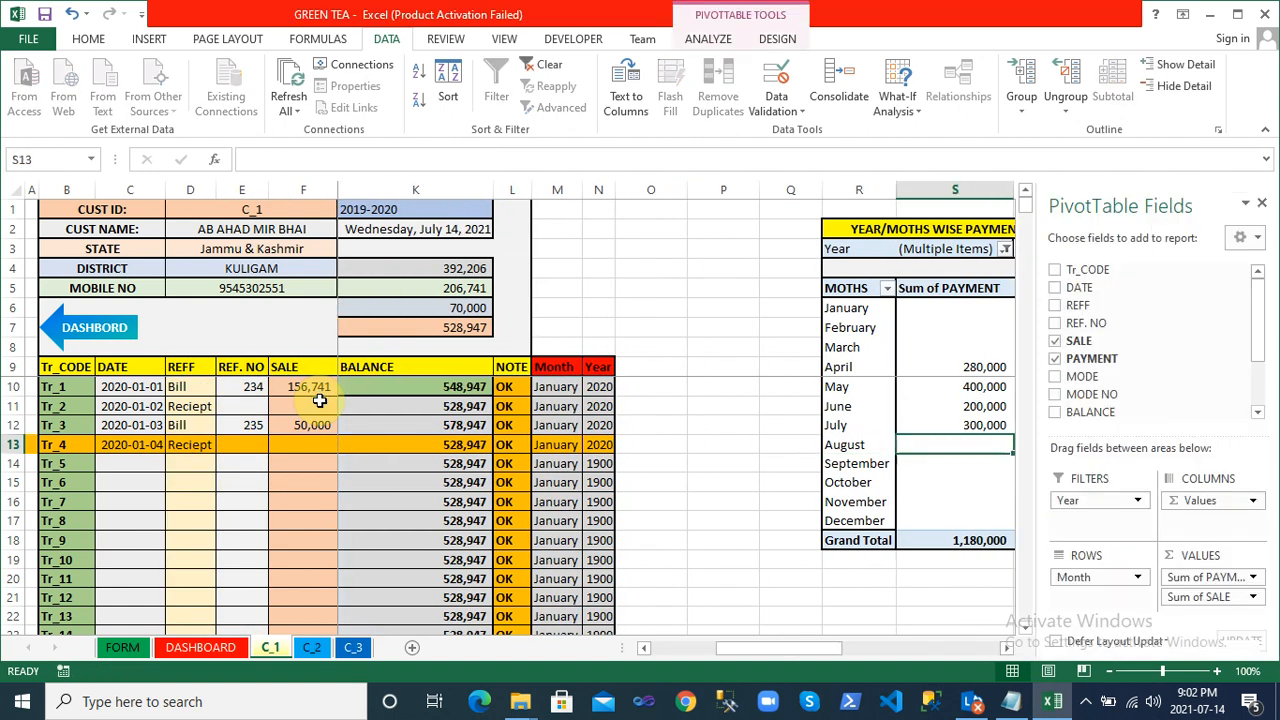
{"action": "key", "text": "Left"}
{"action": "key", "text": "Left"}
{"action": "key", "text": "Left"}
{"action": "key", "text": "Up"}
{"action": "key", "text": "Up"}
{"action": "key", "text": "Up"}
{"action": "key", "text": "Up"}
{"action": "key", "text": "Up"}
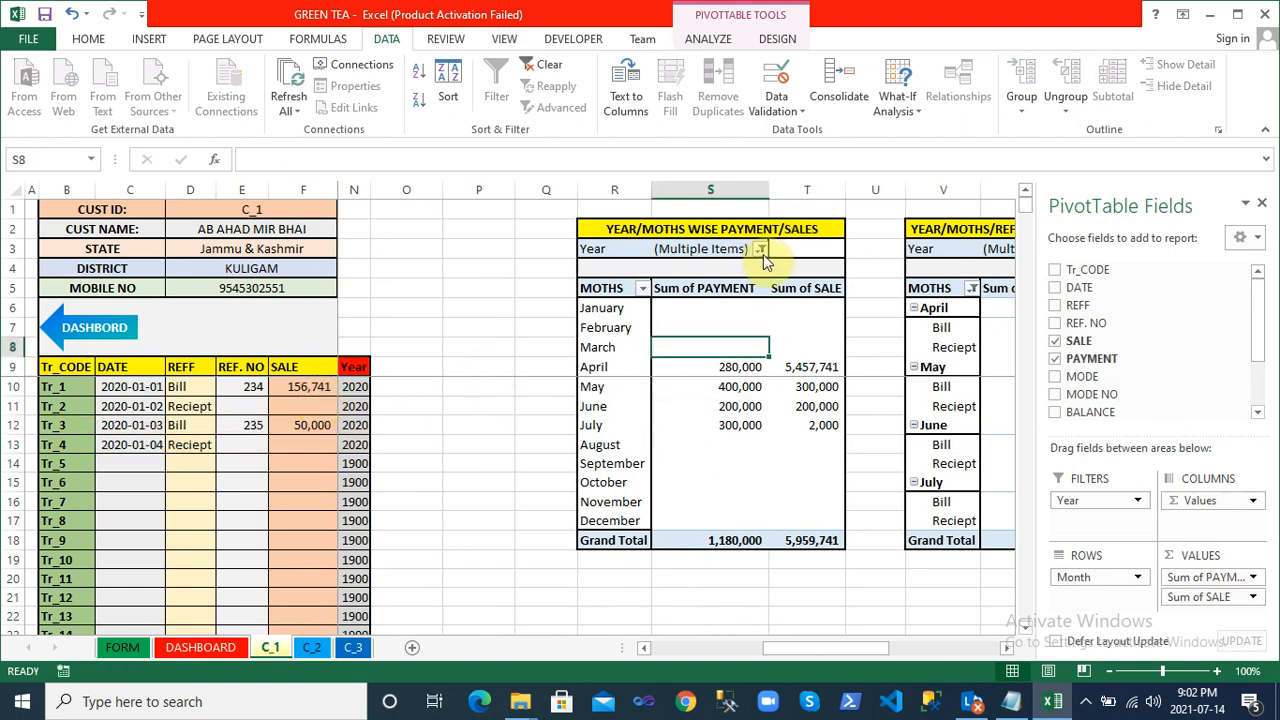
Examine the Year formula of Tr_2 and the header and first-row cells of the transaction table
{"action": "left_click", "coordinate": [360, 412]}
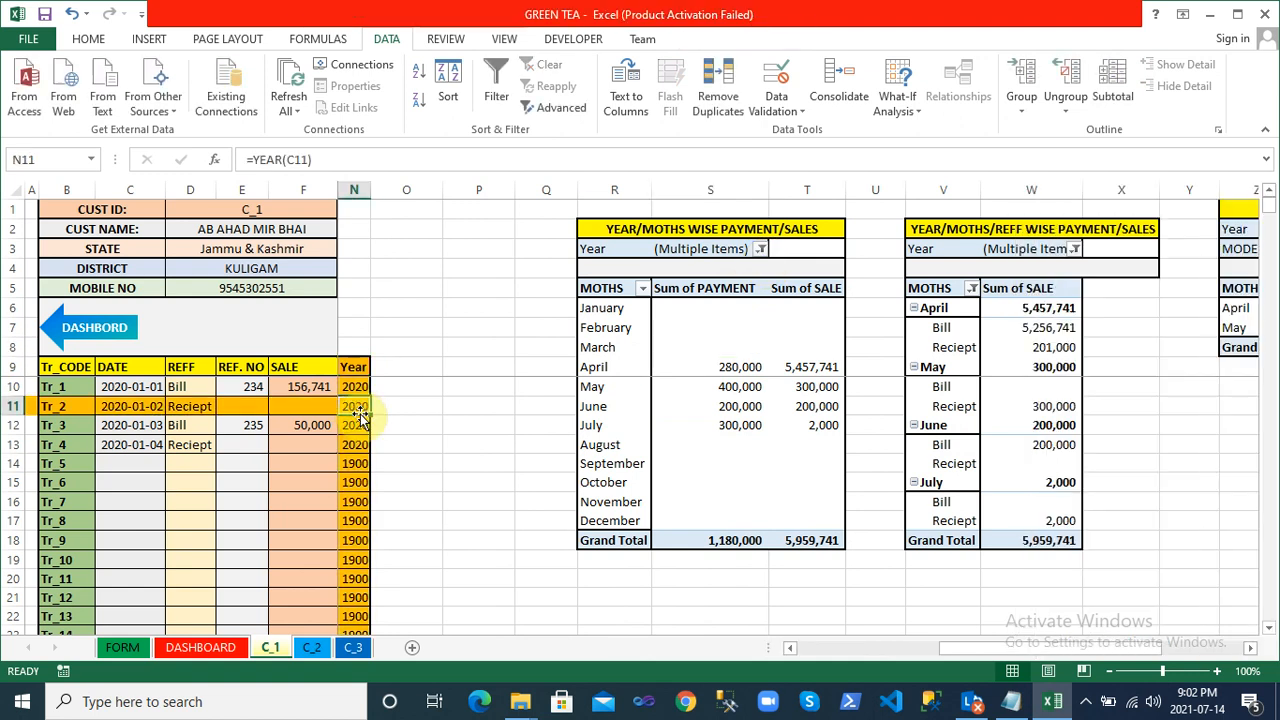
{"action": "key", "text": "Up"}
{"action": "key", "text": "Up"}
{"action": "key", "text": "Home"}
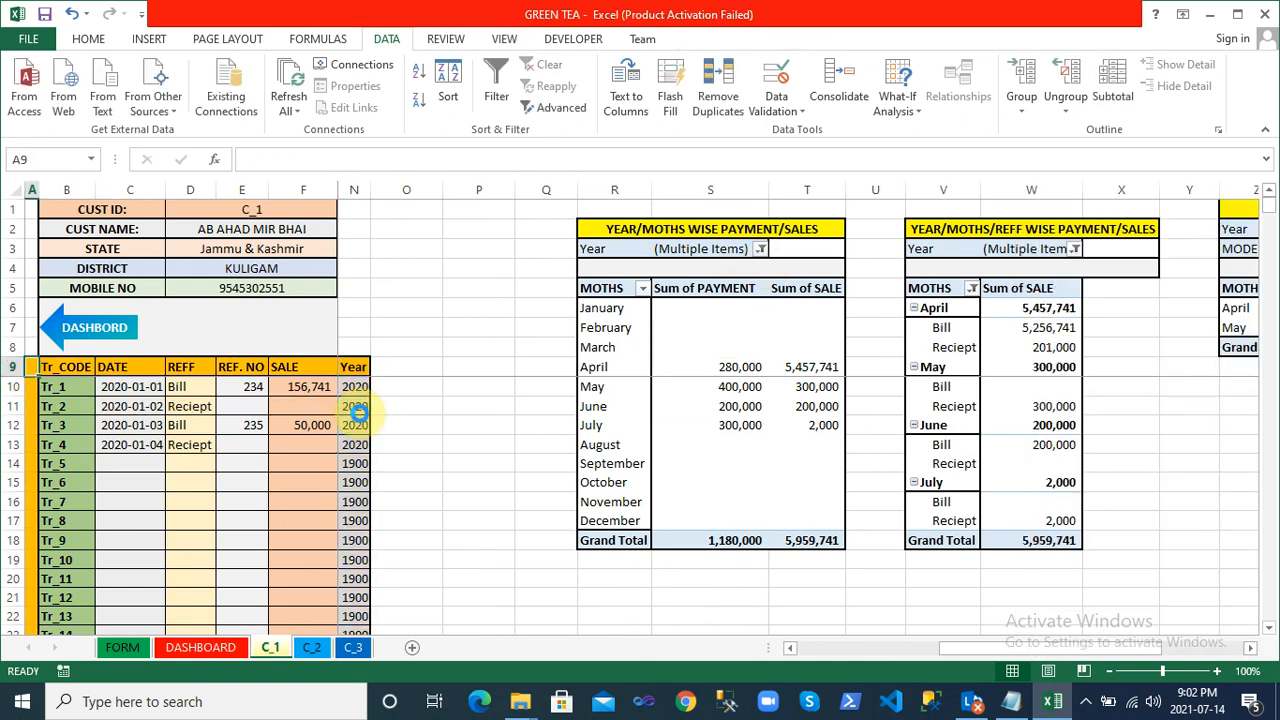
{"action": "key", "text": "Right"}
{"action": "key", "text": "Right"}
{"action": "key", "text": "Right"}
{"action": "key", "text": "Left"}
{"action": "key", "text": "Left"}
{"action": "key", "text": "Left"}
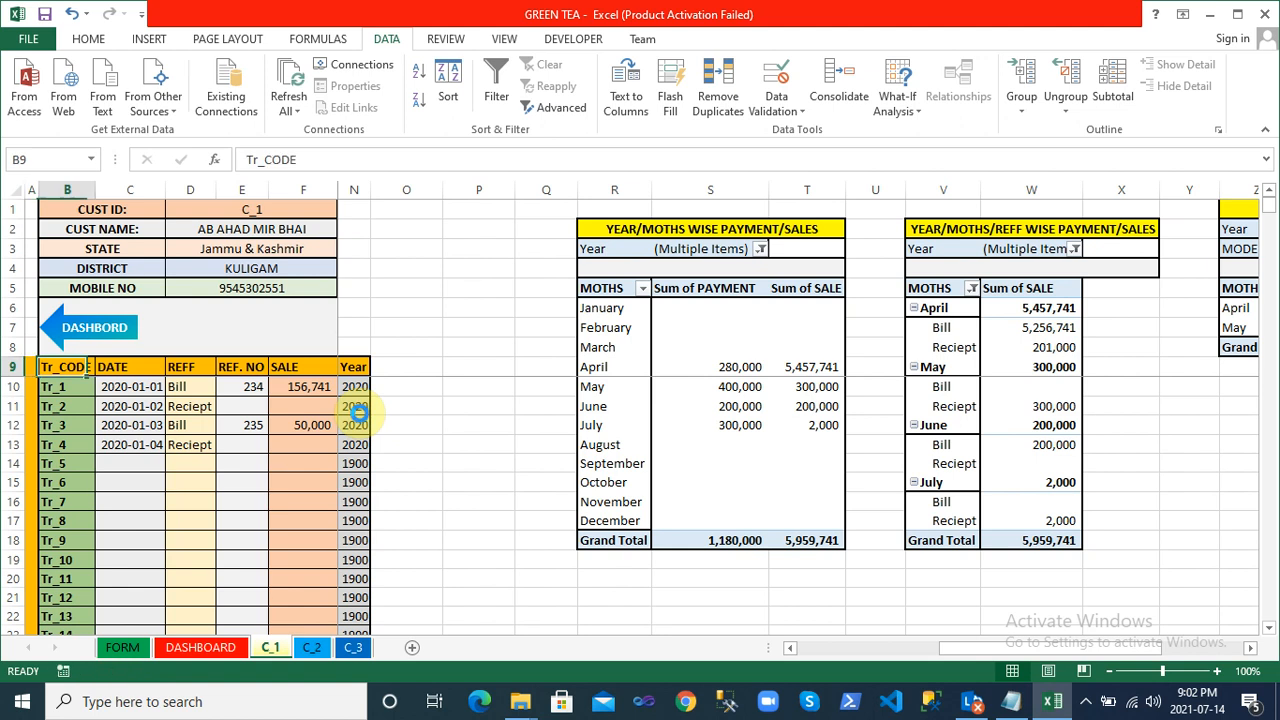
{"action": "key", "text": "Right"}
{"action": "key", "text": "Right"}
{"action": "key", "text": "Down"}
{"action": "key", "text": "Left"}
{"action": "key", "text": "Left"}
{"action": "key", "text": "Right"}
{"action": "key", "text": "Right"}
{"action": "key", "text": "Right"}
{"action": "key", "text": "Right"}
{"action": "key", "text": "Right"}
{"action": "key", "text": "Right"}
{"action": "key", "text": "Right"}
{"action": "key", "text": "Right"}
{"action": "key", "text": "Right"}
{"action": "key", "text": "Left"}
{"action": "key", "text": "Left"}
{"action": "key", "text": "Left"}
{"action": "key", "text": "Left"}
{"action": "key", "text": "Left"}
{"action": "key", "text": "Left"}
{"action": "key", "text": "Left"}
{"action": "key", "text": "Up"}
{"action": "key", "text": "Left"}
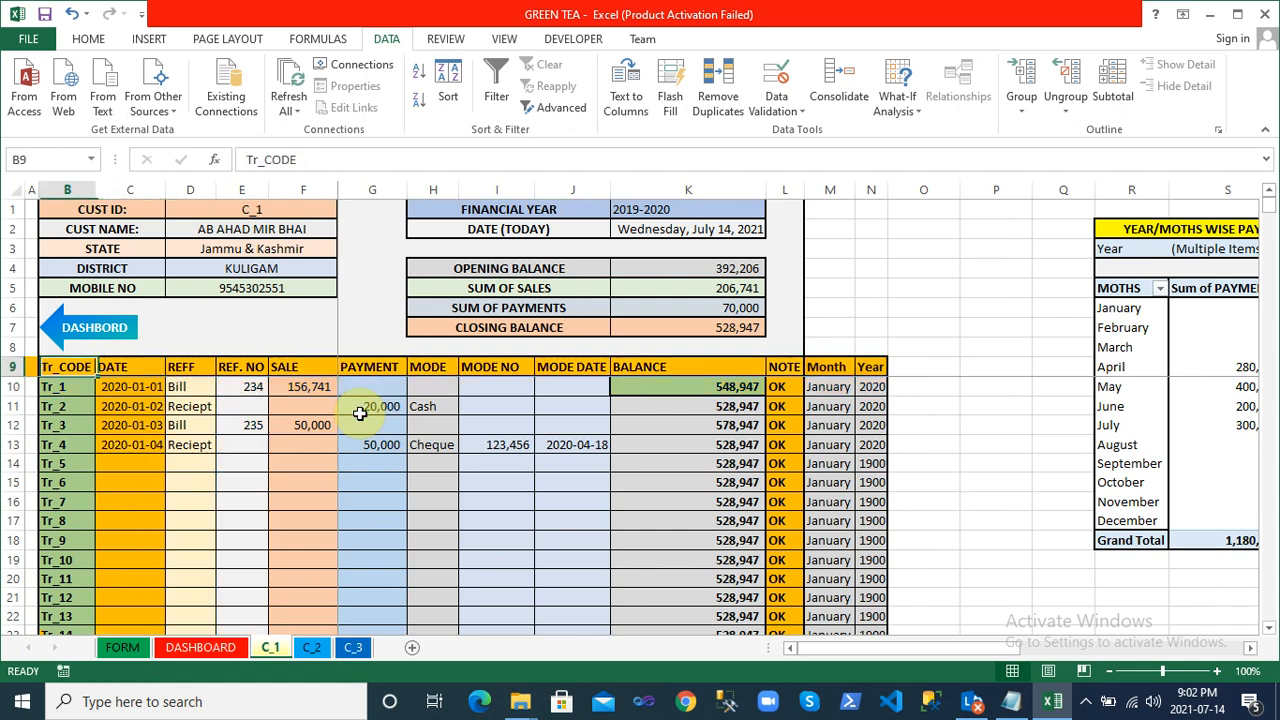
Create a PivotTable on a new sheet from the full C_1 transaction table, covering headers Tr_CODE to Year down to Tr_400
{"action": "key", "text": "shift+Right"}
{"action": "key", "text": "shift+Right"}
{"action": "key", "text": "shift+Right"}
{"action": "key", "text": "shift+Right"}
{"action": "key", "text": "shift+Right"}
{"action": "key", "text": "shift+Right"}
{"action": "key", "text": "shift+Right"}
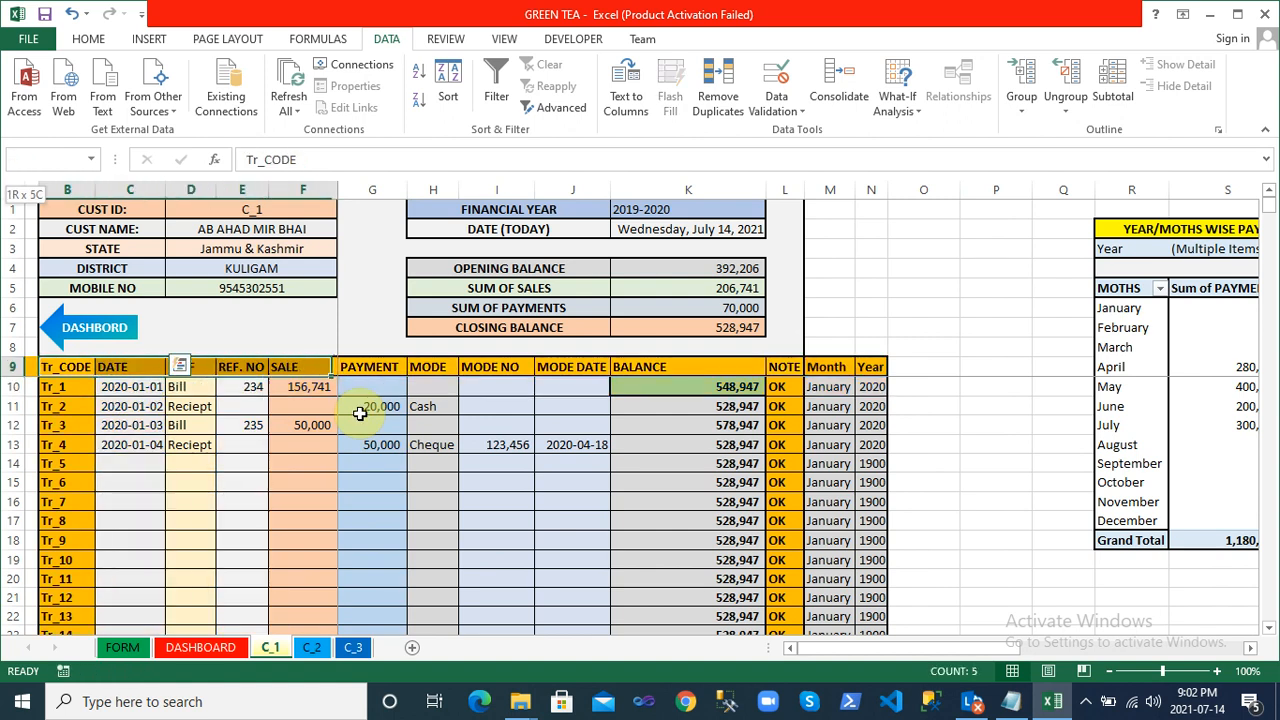
{"action": "key", "text": "shift+Right"}
{"action": "key", "text": "shift+Right"}
{"action": "key", "text": "shift+Right"}
{"action": "key", "text": "shift+Right"}
{"action": "key", "text": "shift+Right"}
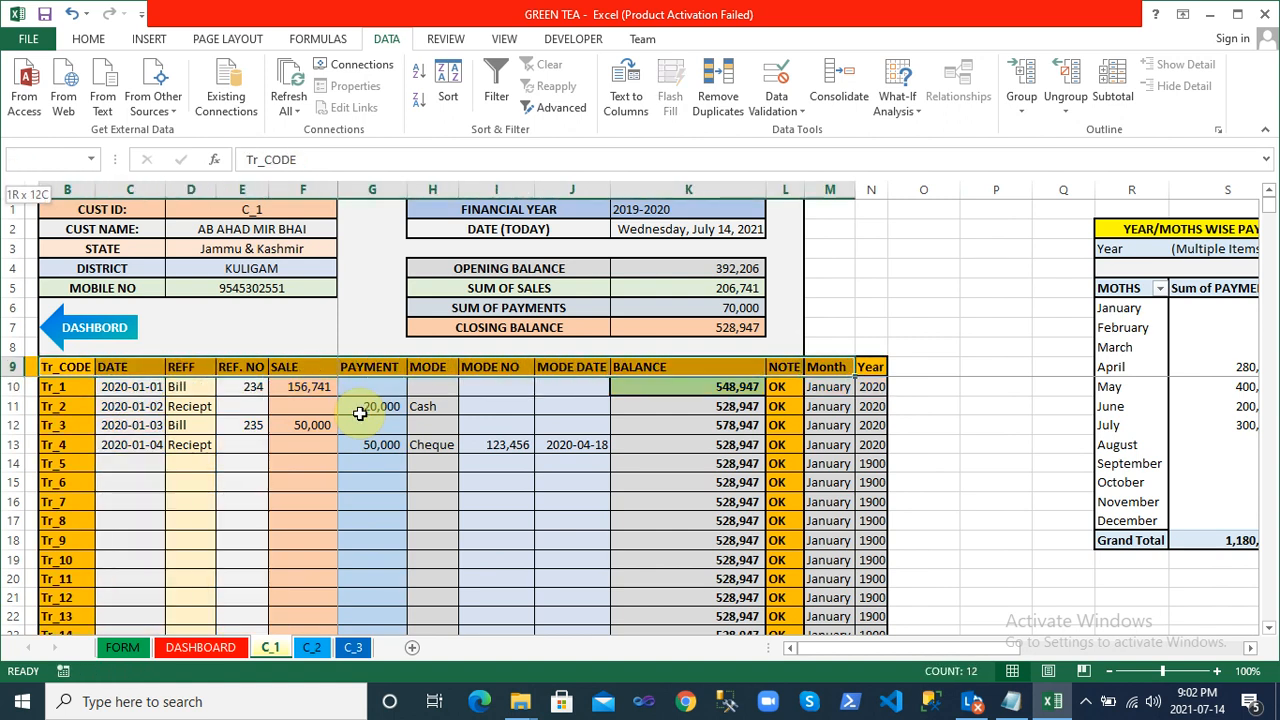
{"action": "key", "text": "ctrl+shift+Down"}
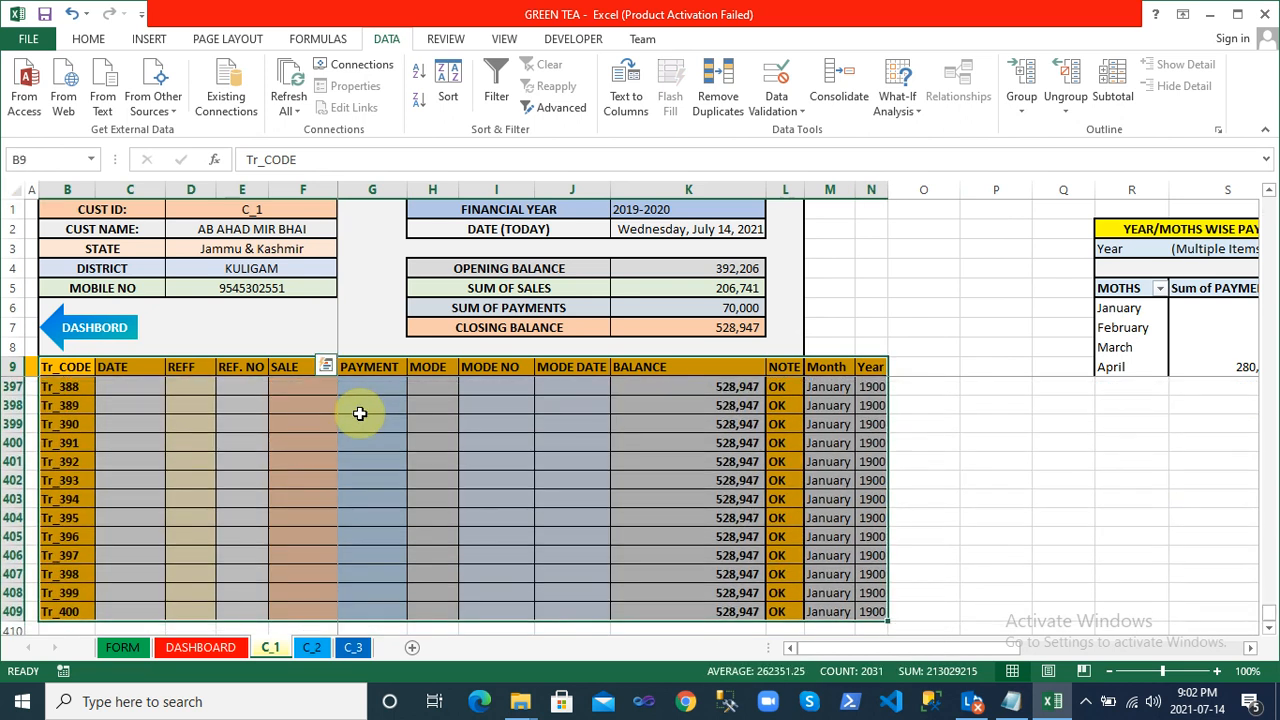
{"action": "key", "text": "alt"}
{"action": "key", "text": "p"}
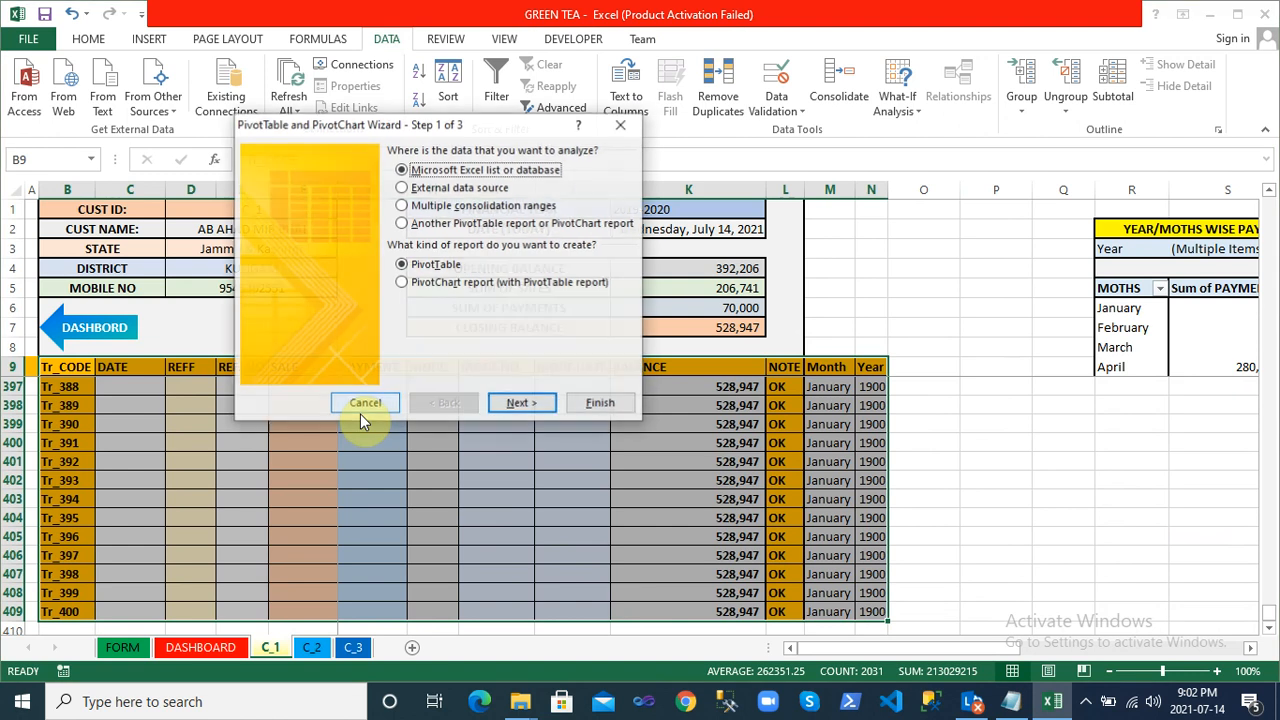
{"action": "key", "text": "f"}
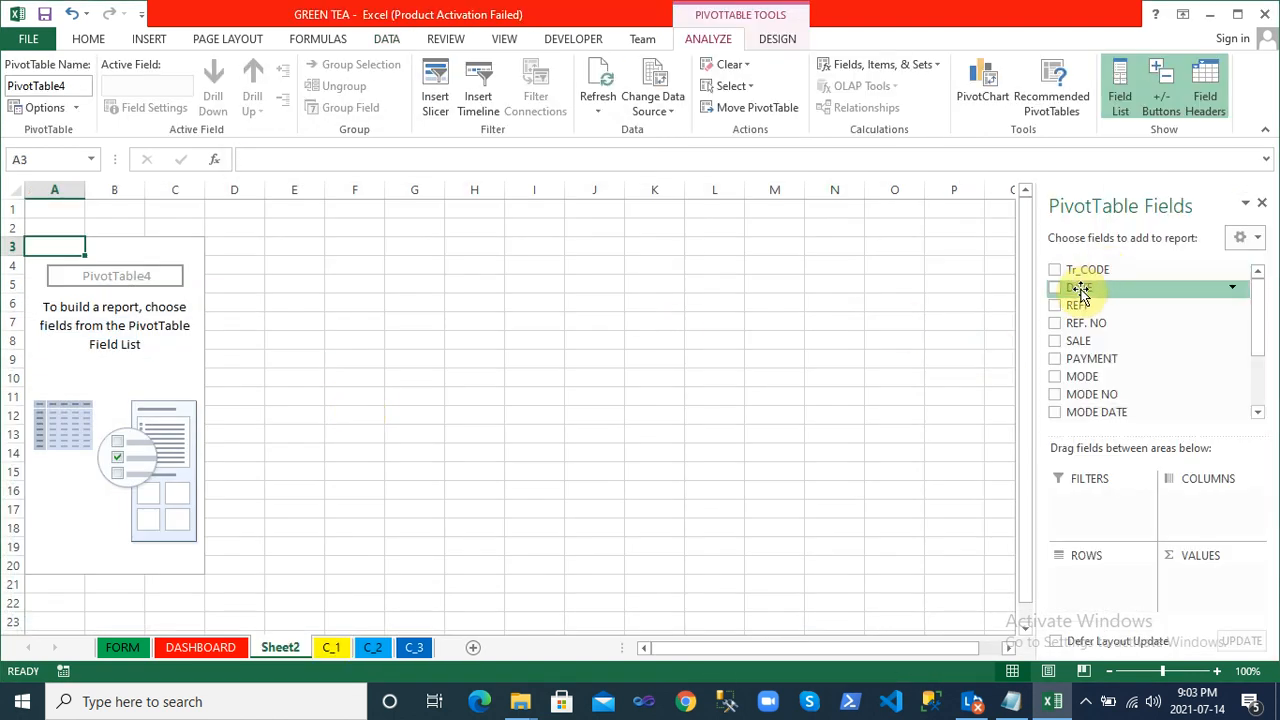
Try DATE as the report filter and PAYMENT as the row field of the new PivotTable
{"action": "left_click_drag", "start_coordinate": [1080, 293], "coordinate": [1114, 363]}
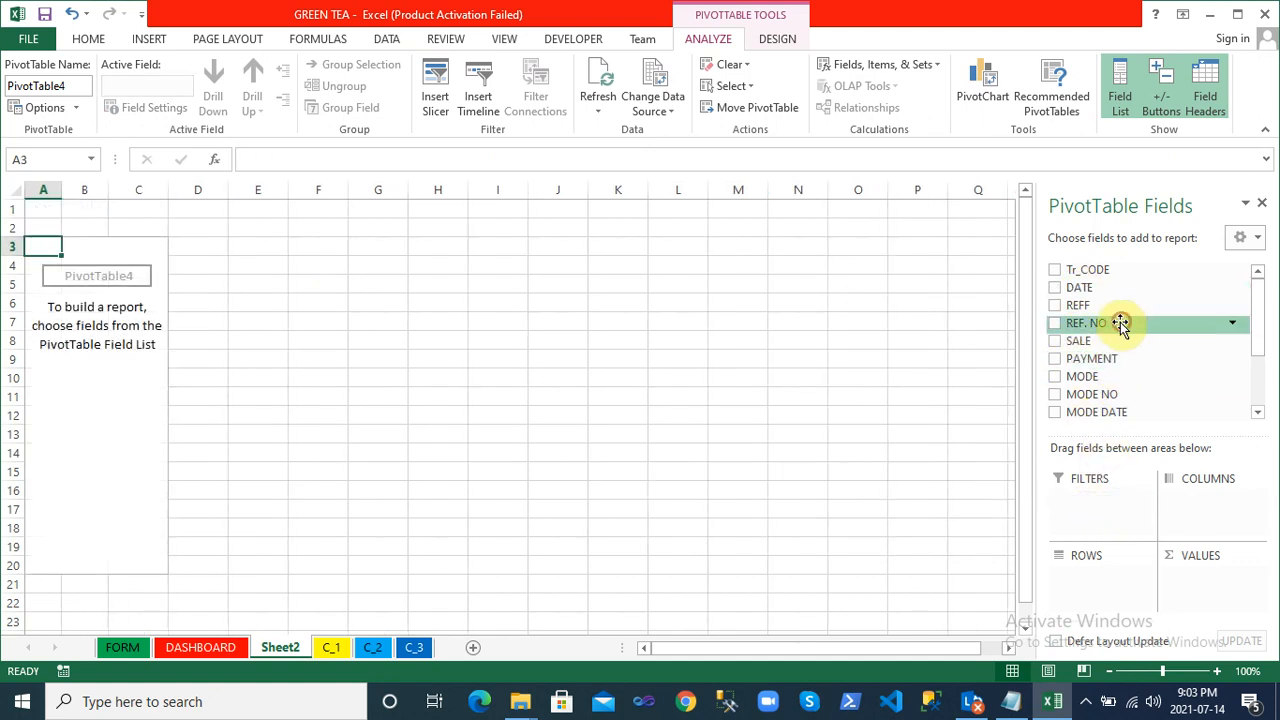
{"action": "left_click_drag", "start_coordinate": [1096, 290], "coordinate": [1108, 500]}
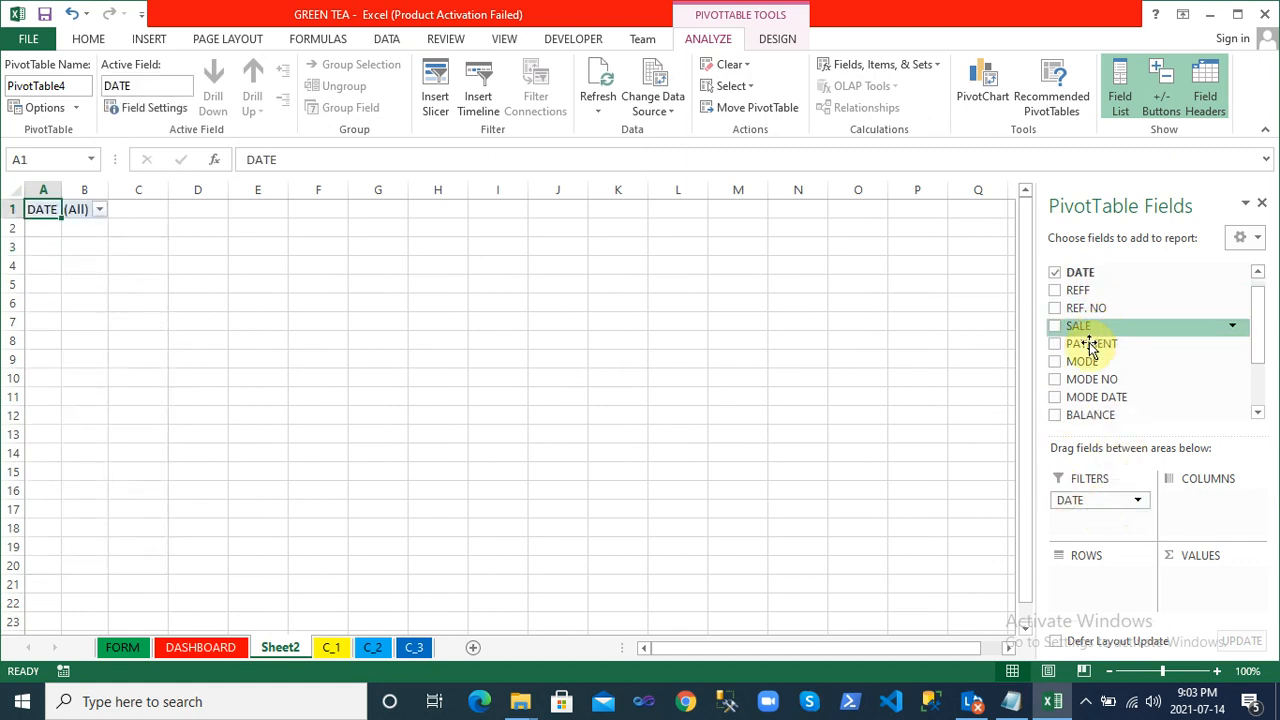
{"action": "left_click_drag", "start_coordinate": [1090, 347], "coordinate": [1092, 570]}
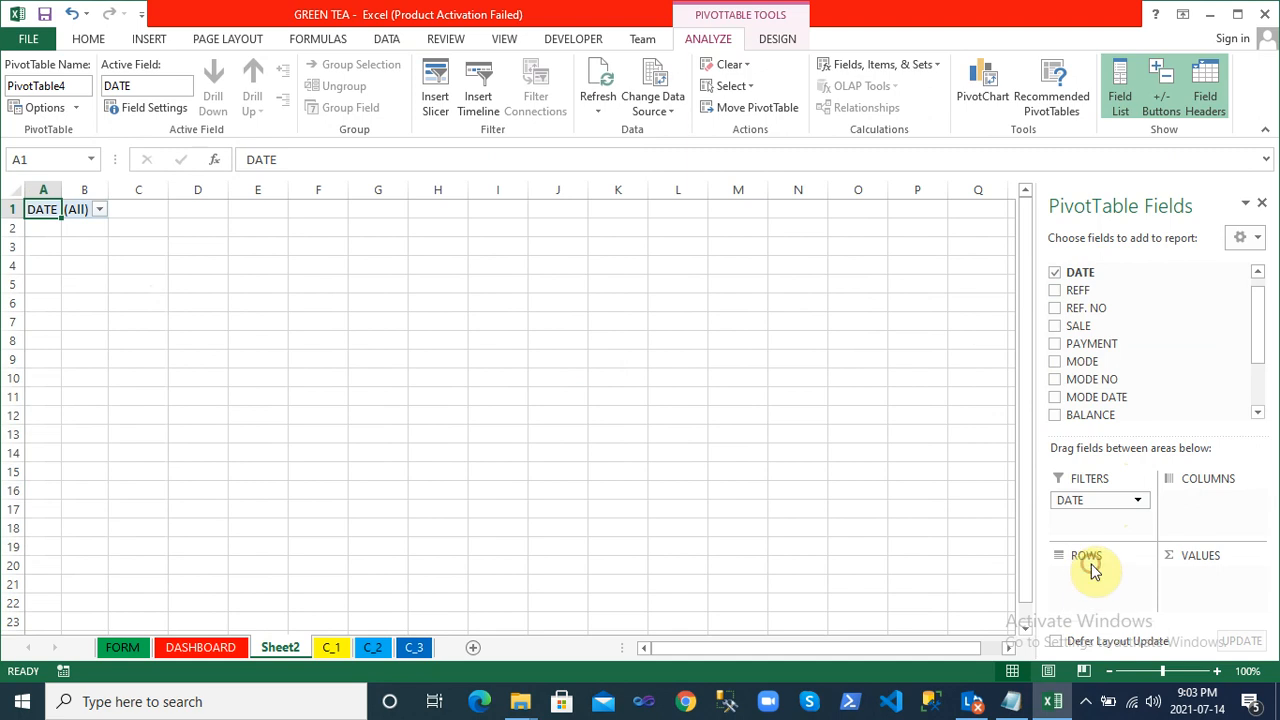
Check the field layout of the existing YEAR/MOTHS WISE PAYMENT/SALES pivot table on sheet C_1
{"action": "left_click", "coordinate": [330, 646]}
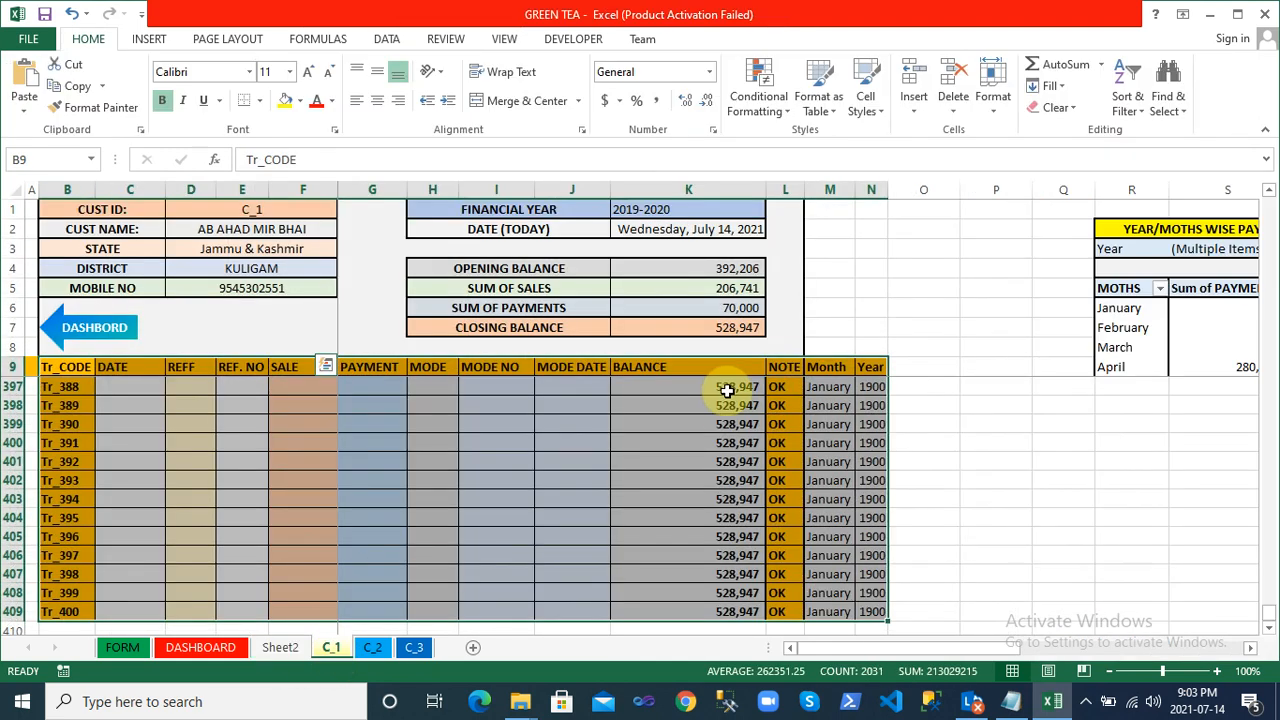
{"action": "left_click", "coordinate": [1026, 313]}
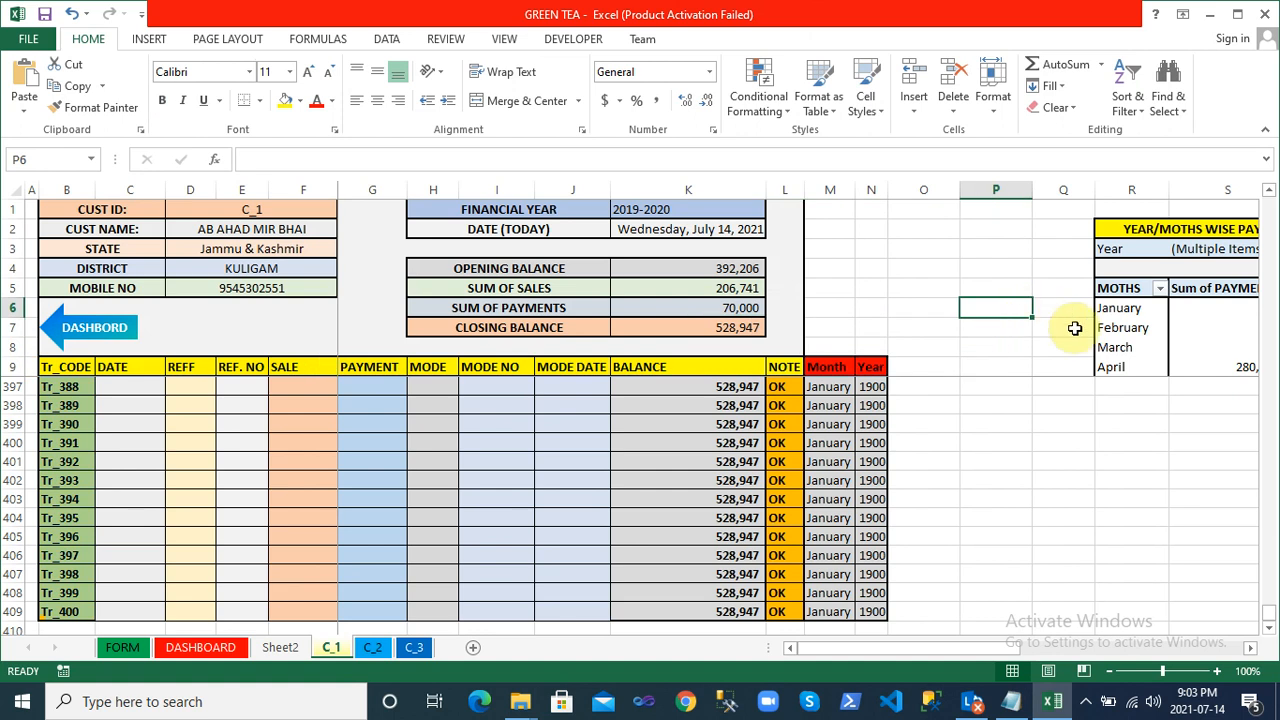
{"action": "key", "text": "Right"}
{"action": "key", "text": "Right"}
{"action": "key", "text": "Right"}
{"action": "key", "text": "Right"}
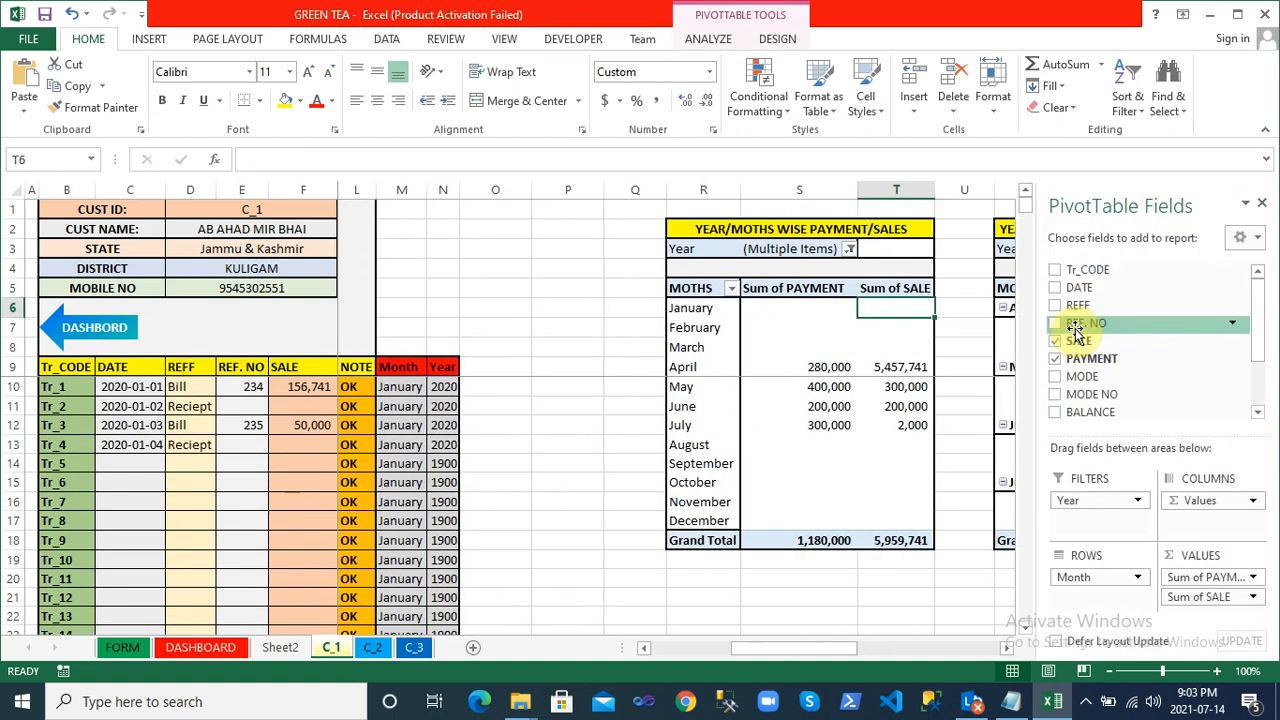
Replace the DATE report filter of the PivotTable on Sheet2 with the Month field
{"action": "left_click", "coordinate": [280, 648]}
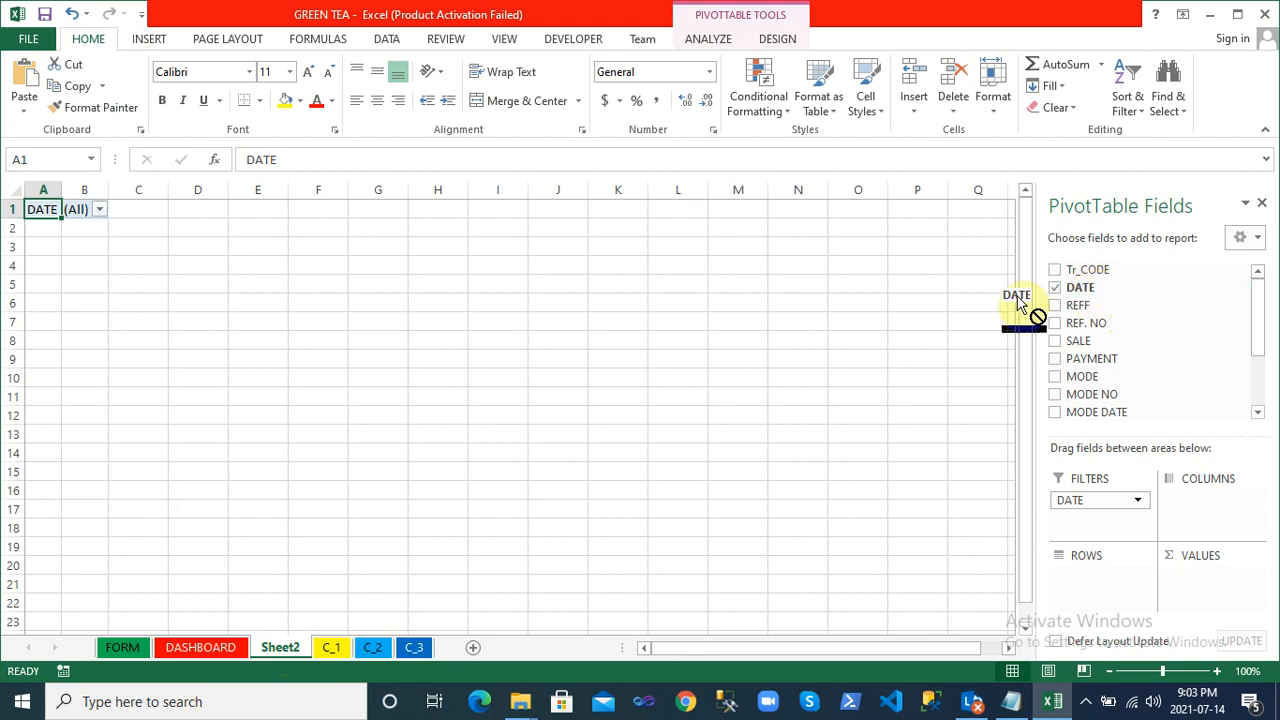
{"action": "left_click_drag", "start_coordinate": [1086, 494], "coordinate": [937, 500]}
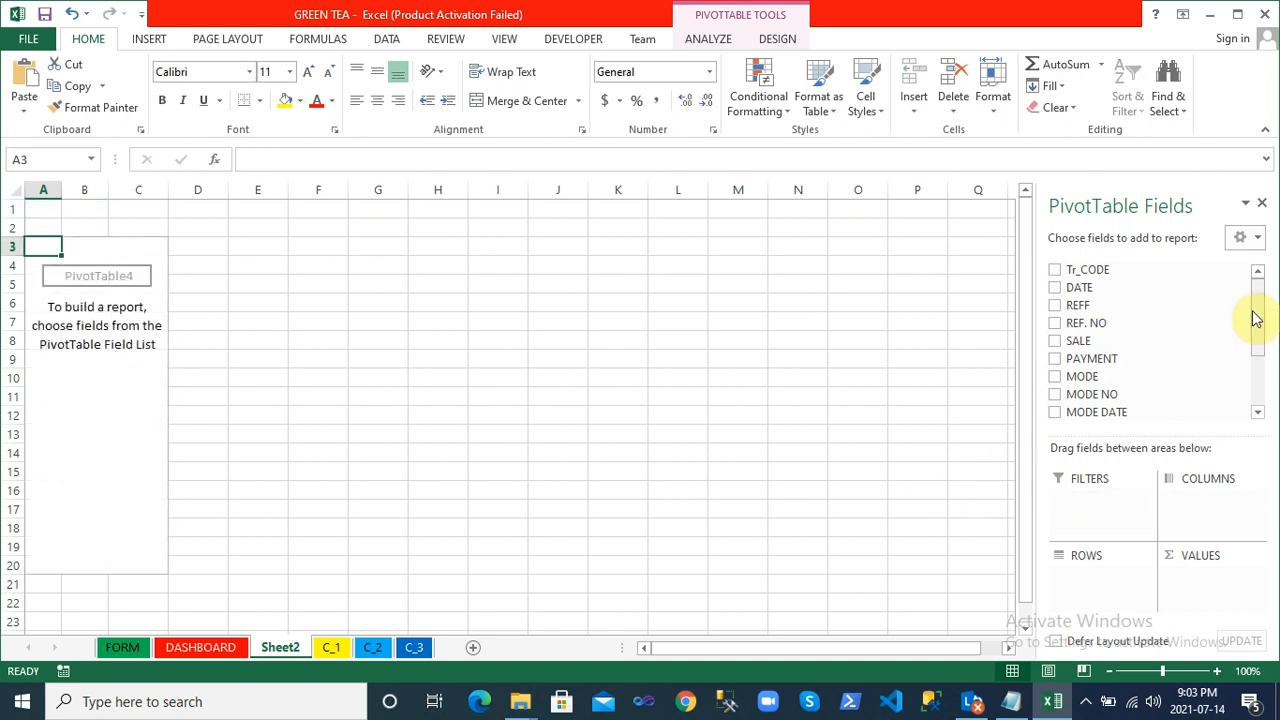
{"action": "left_click_drag", "start_coordinate": [1261, 318], "coordinate": [1266, 371]}
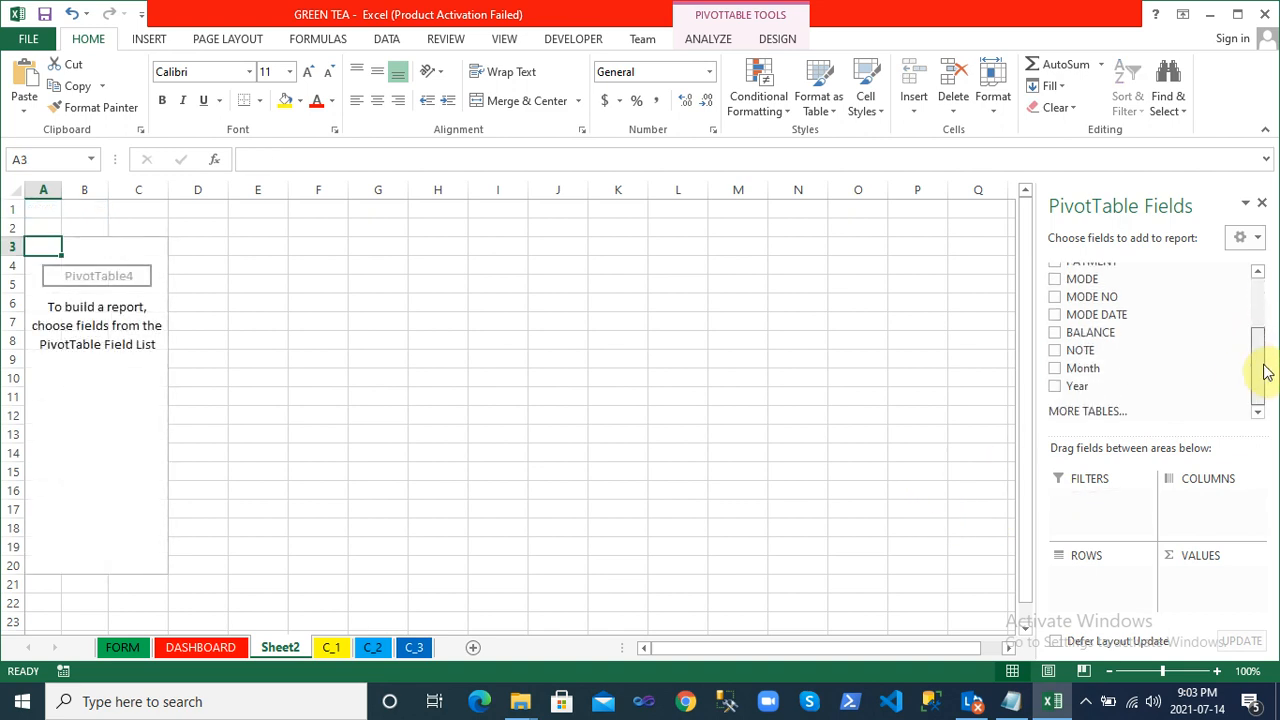
{"action": "left_click_drag", "start_coordinate": [1109, 366], "coordinate": [1110, 503]}
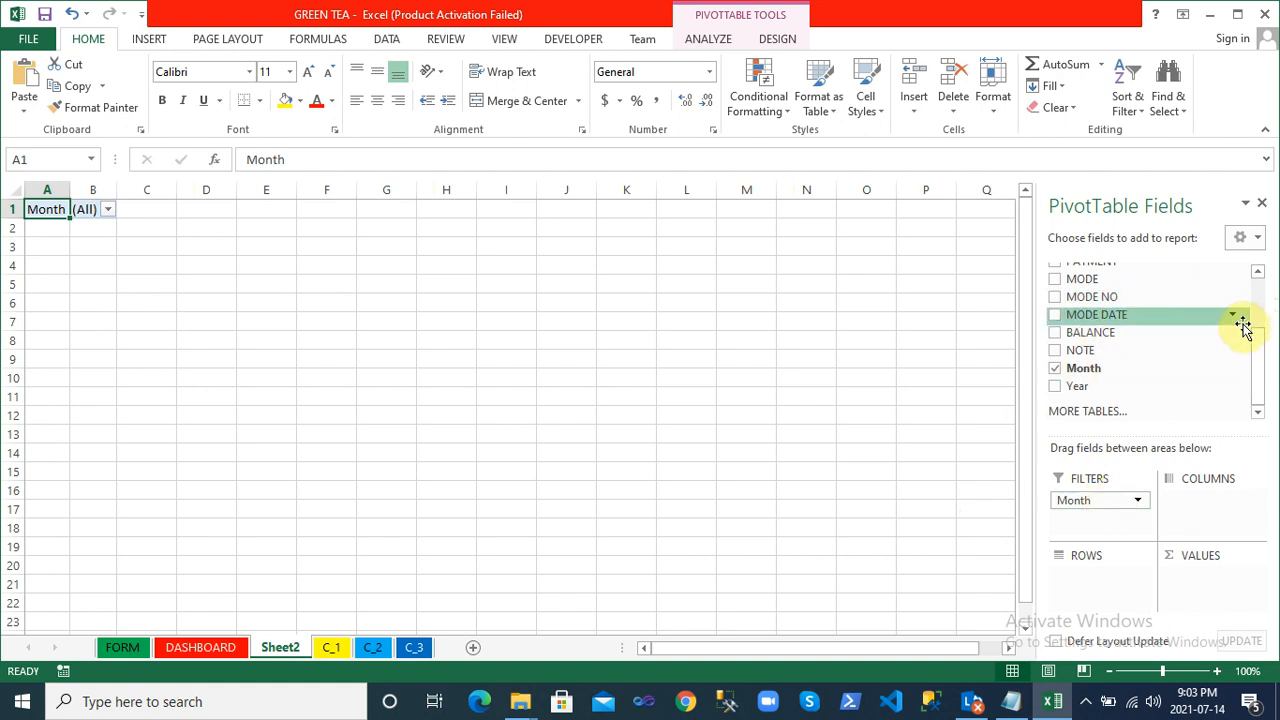
Add SALE to the PivotTable's values and summarize it by Sum
{"action": "left_click_drag", "start_coordinate": [1263, 346], "coordinate": [1268, 289]}
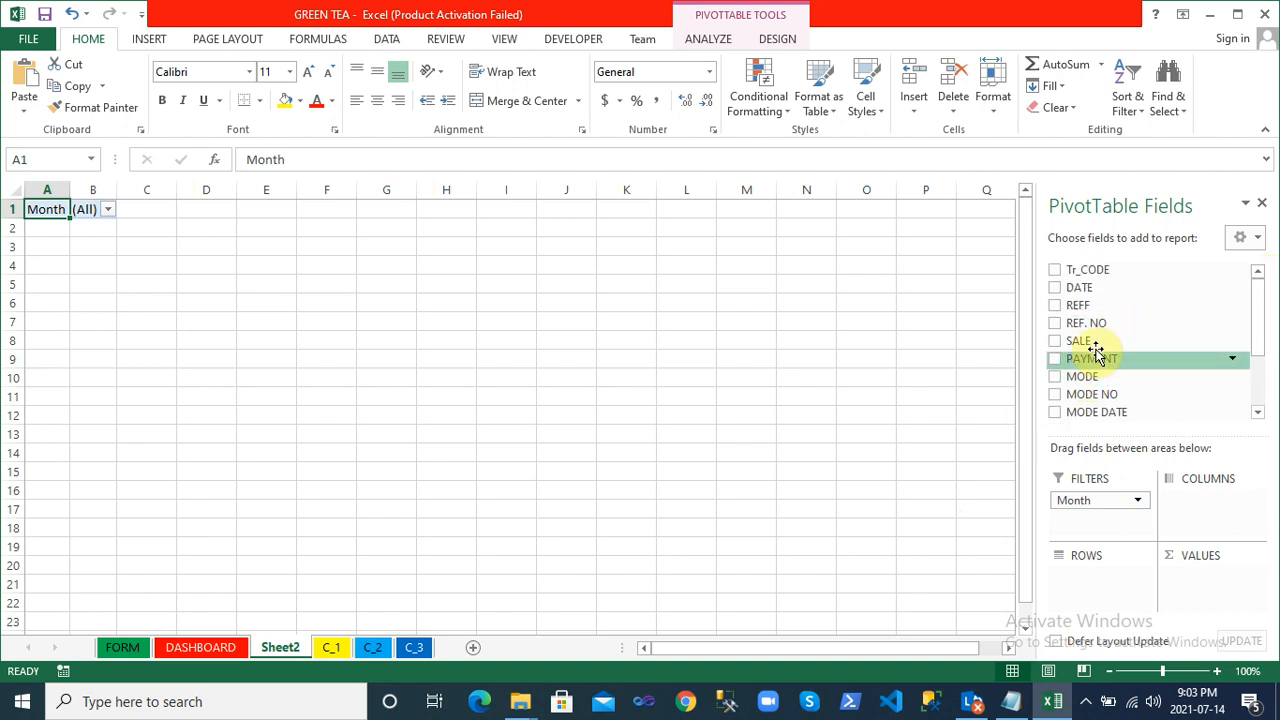
{"action": "left_click_drag", "start_coordinate": [1100, 343], "coordinate": [1230, 598]}
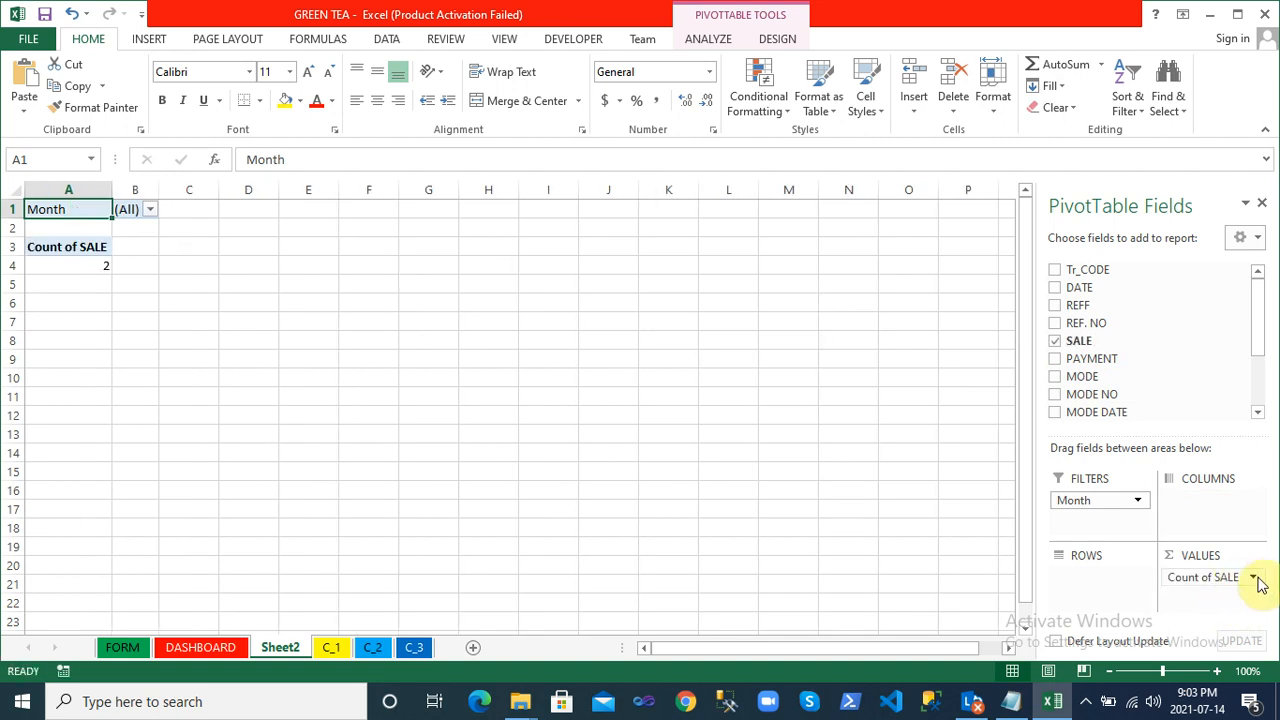
{"action": "left_click", "coordinate": [1256, 580]}
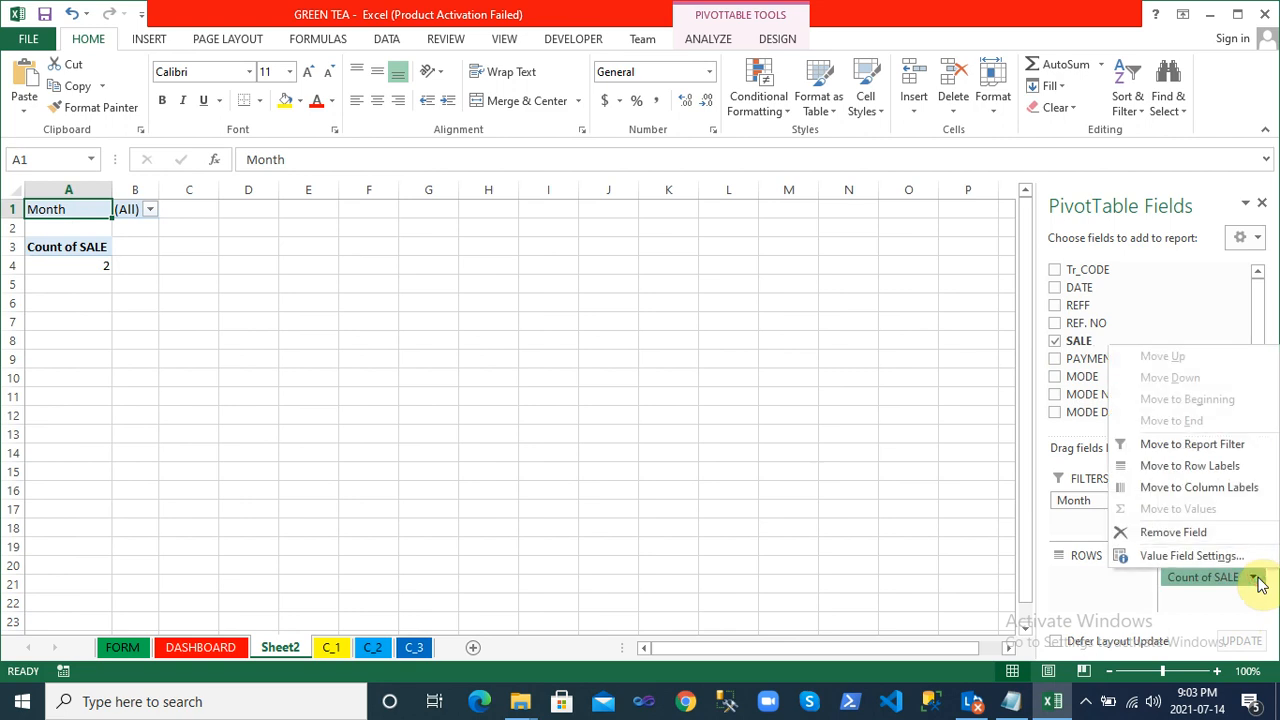
{"action": "left_click", "coordinate": [1193, 556]}
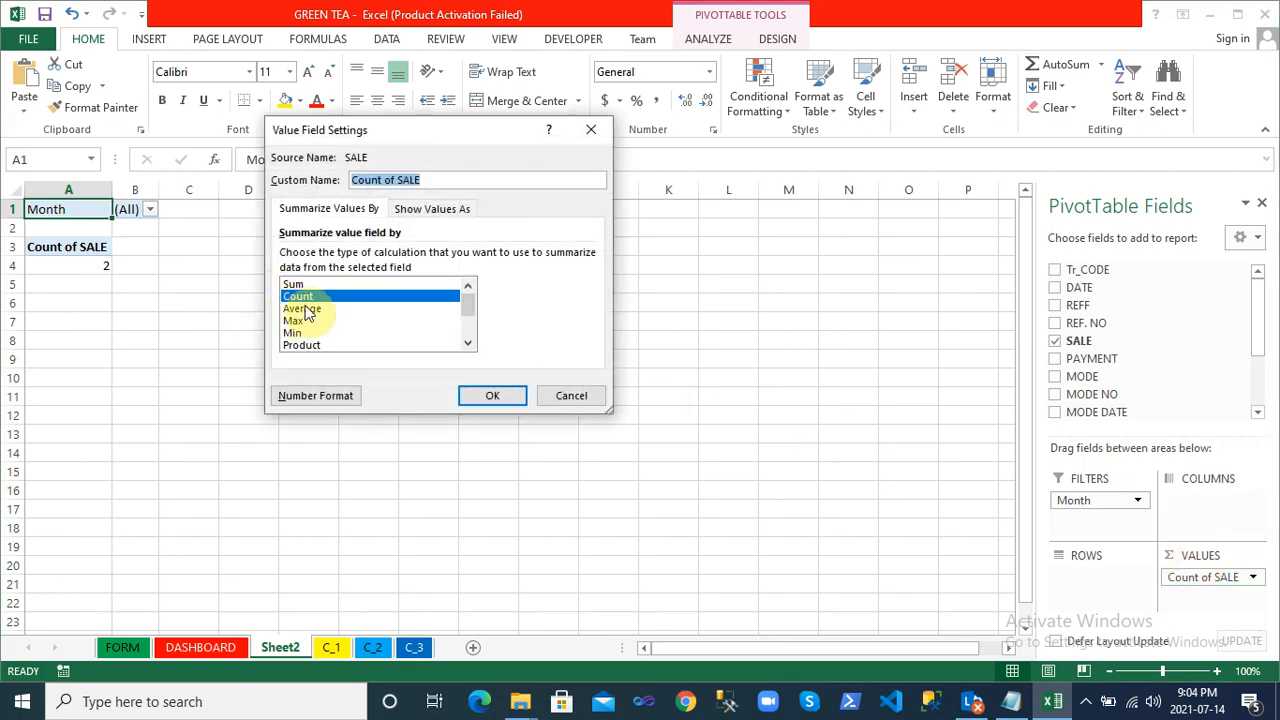
{"action": "left_click", "coordinate": [332, 286]}
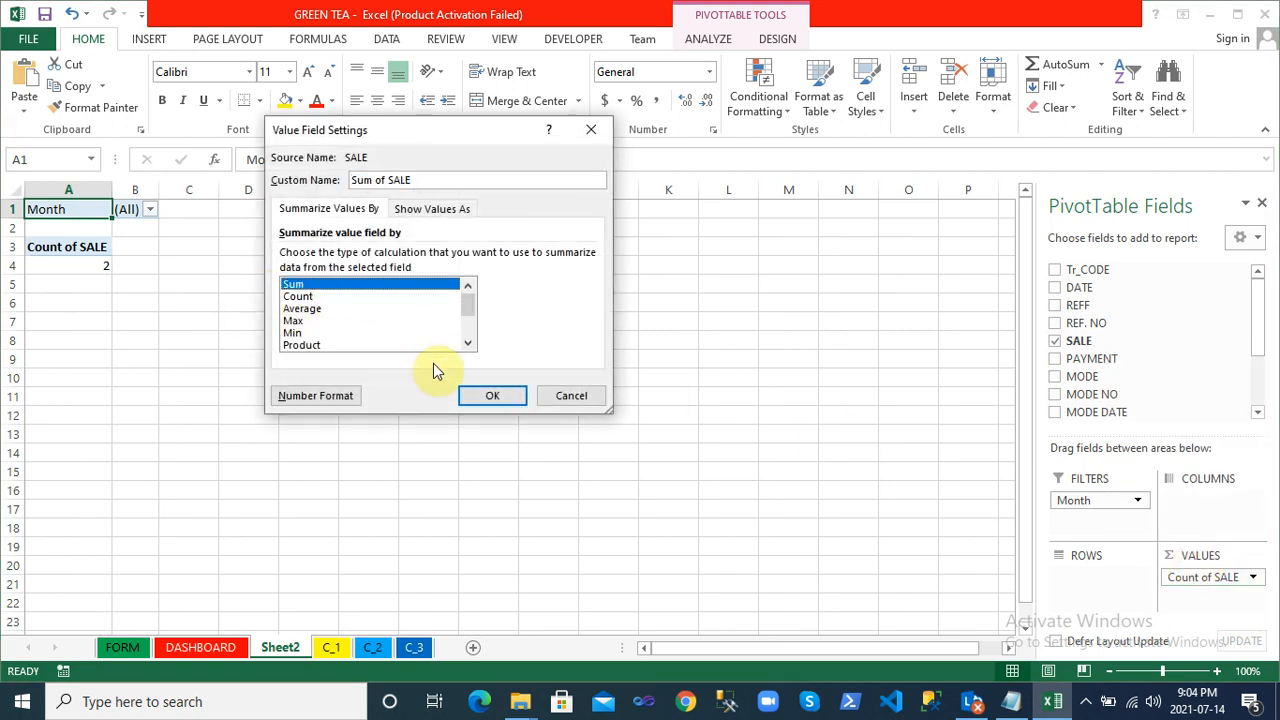
{"action": "left_click", "coordinate": [492, 398]}
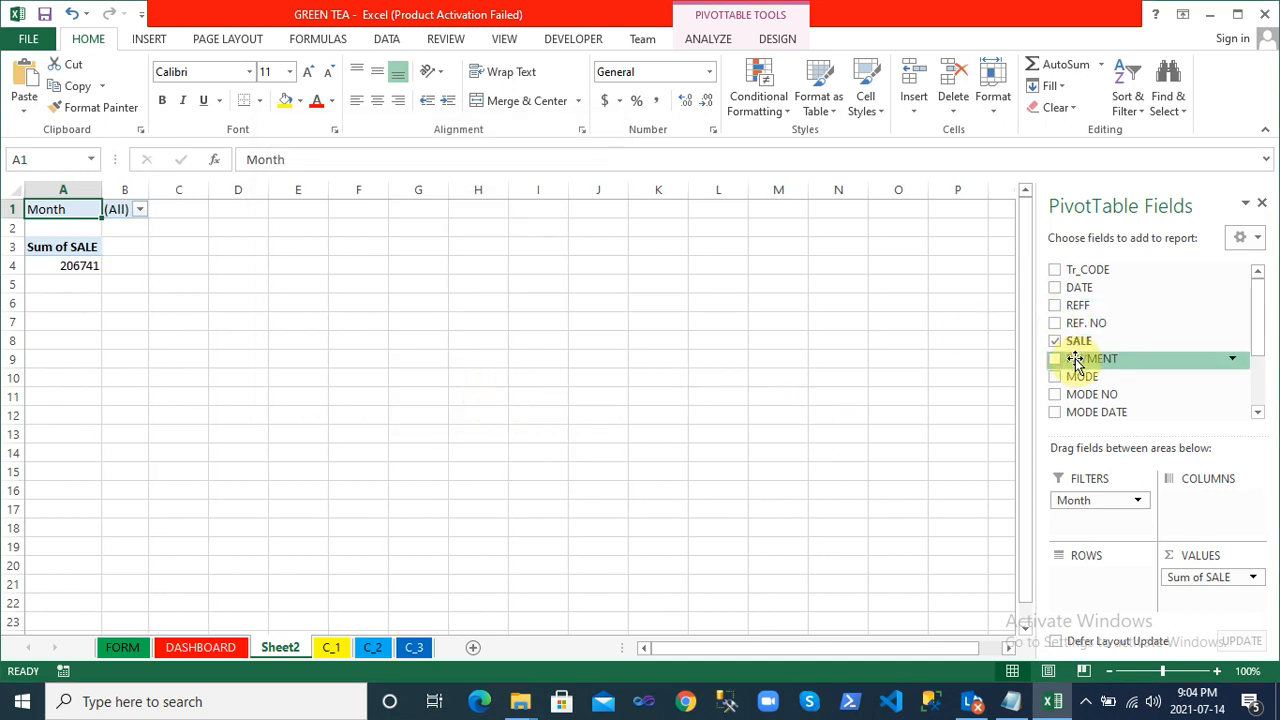
Add PAYMENT to the PivotTable's values below SALE and summarize it by Sum
{"action": "left_click_drag", "start_coordinate": [1075, 361], "coordinate": [1192, 598]}
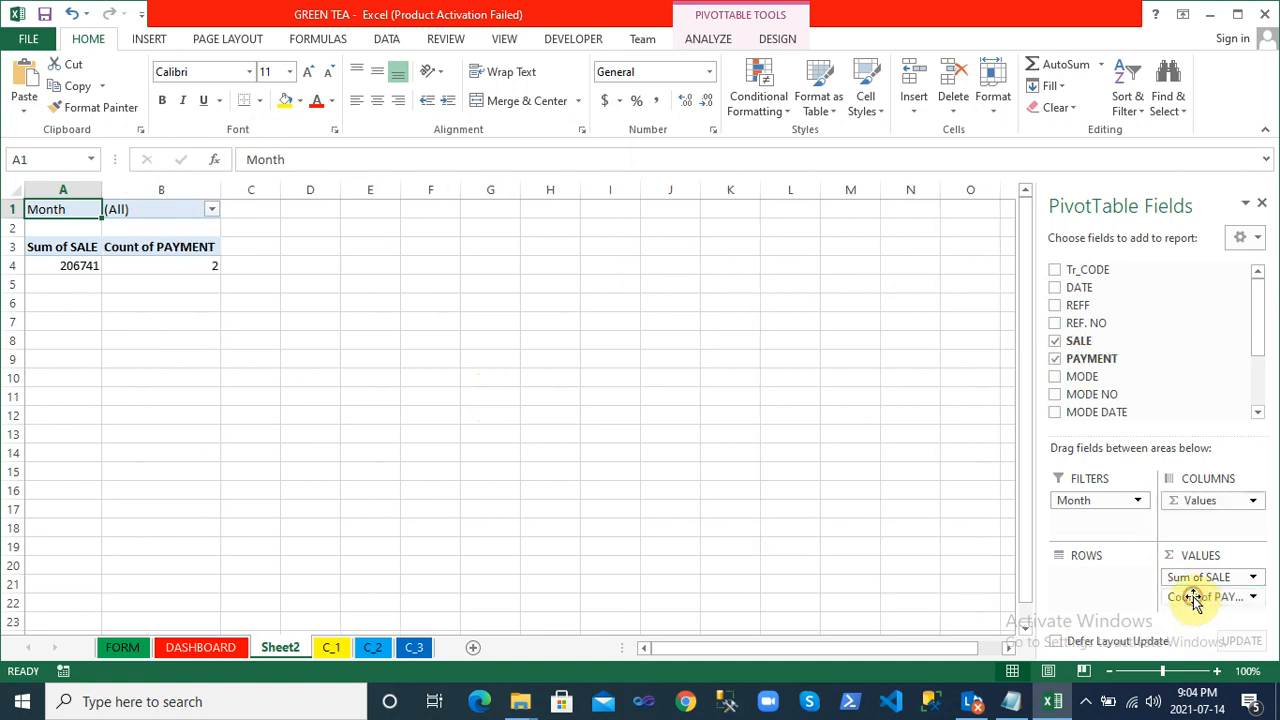
{"action": "left_click", "coordinate": [1253, 598]}
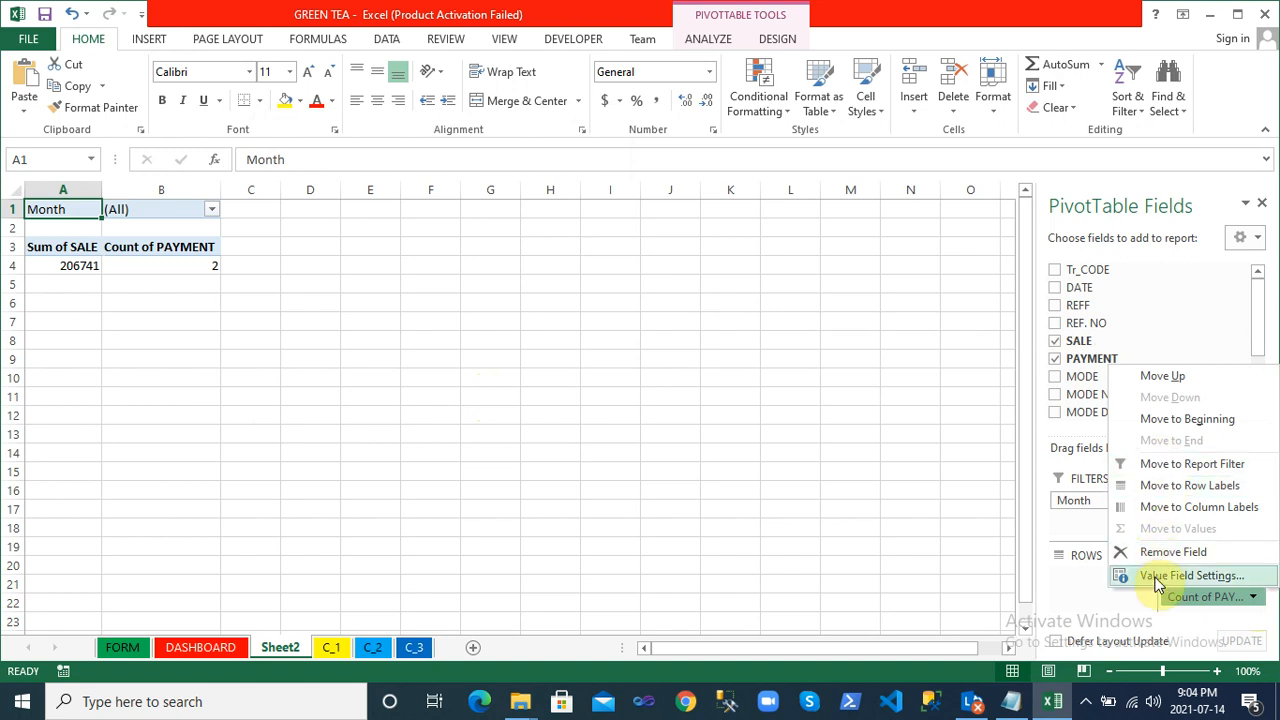
{"action": "left_click", "coordinate": [1156, 582]}
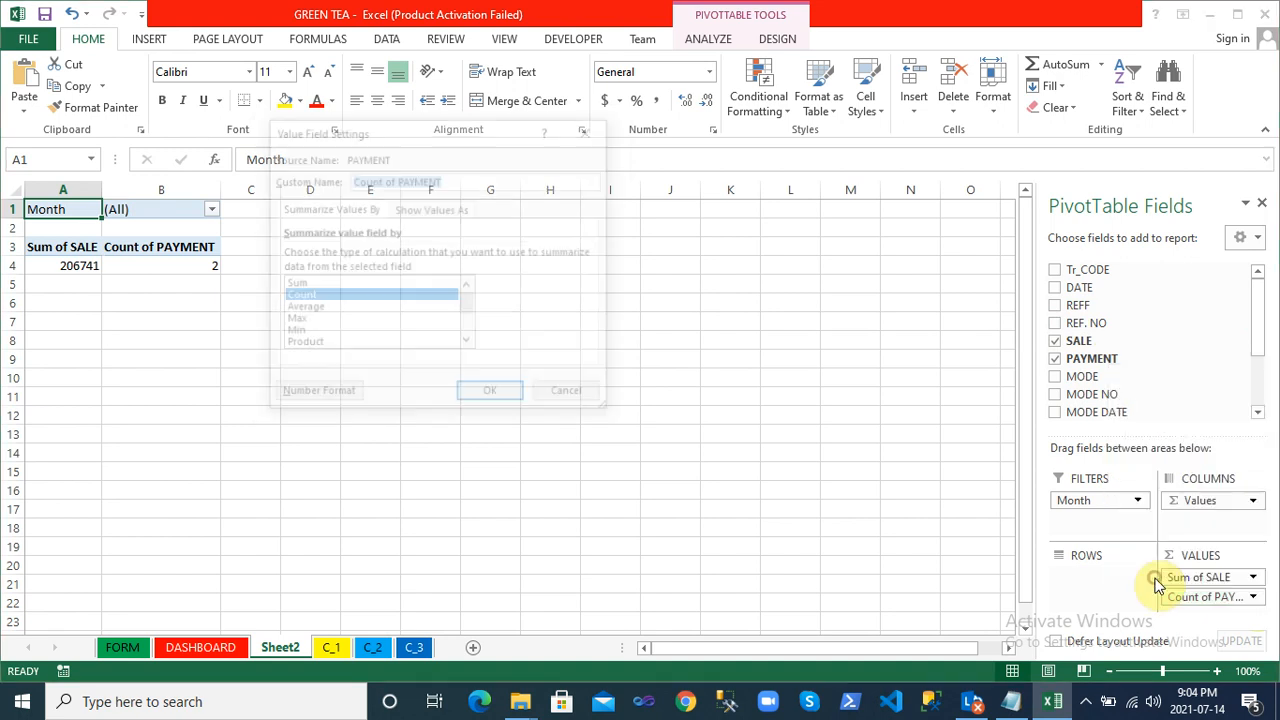
{"action": "left_click", "coordinate": [305, 285]}
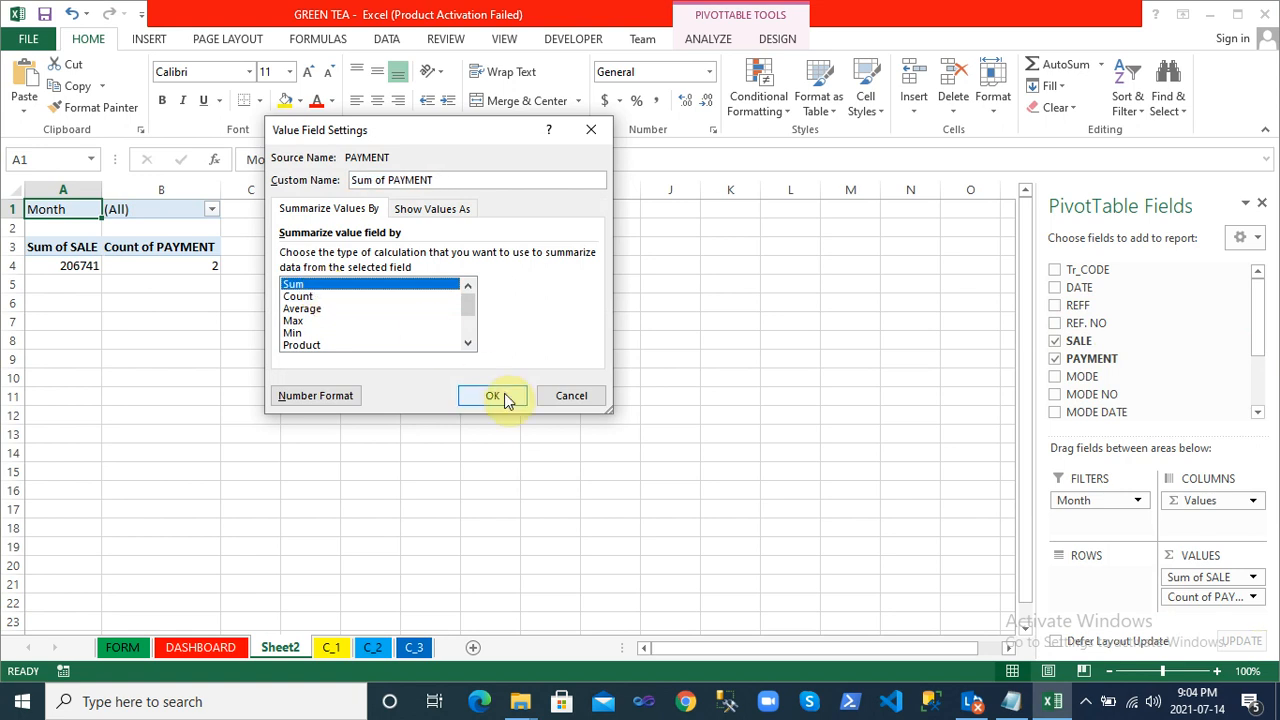
{"action": "left_click", "coordinate": [503, 395]}
Check the field layout of the existing pivot table on sheet C_1 and move Month from the report filter to the rows on Sheet2
{"action": "left_click", "coordinate": [329, 648]}
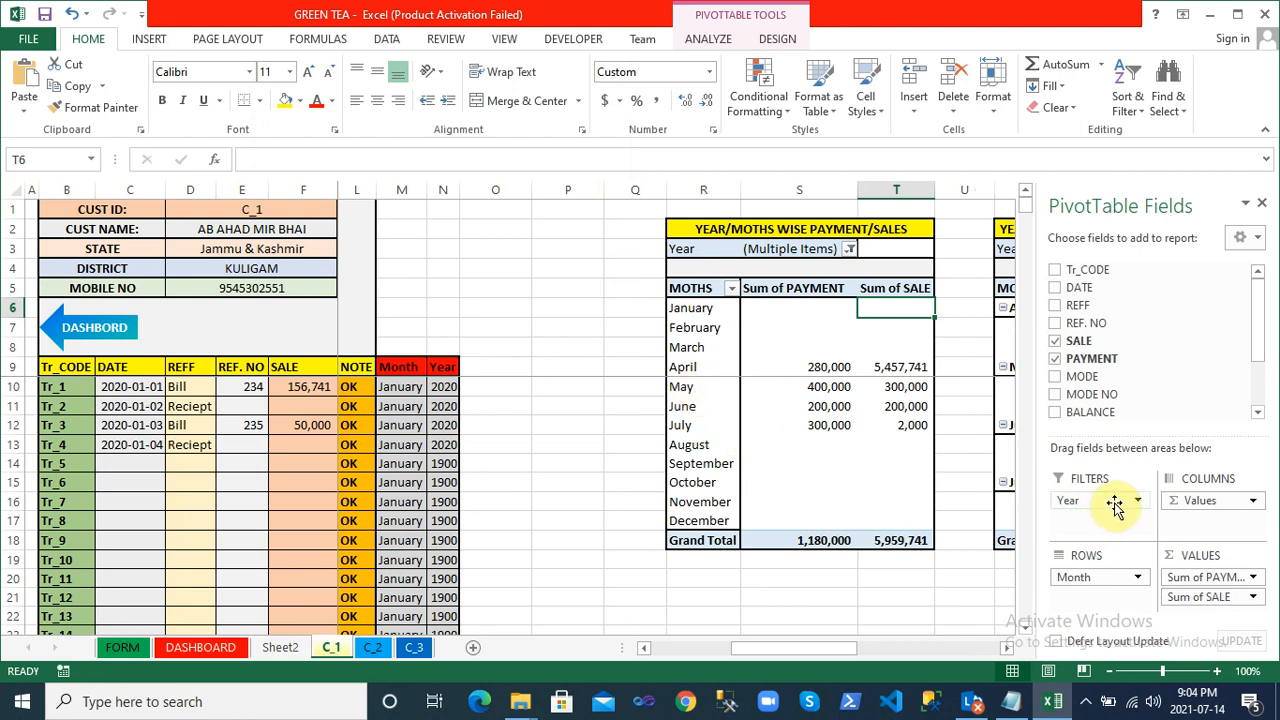
{"action": "left_click", "coordinate": [290, 647]}
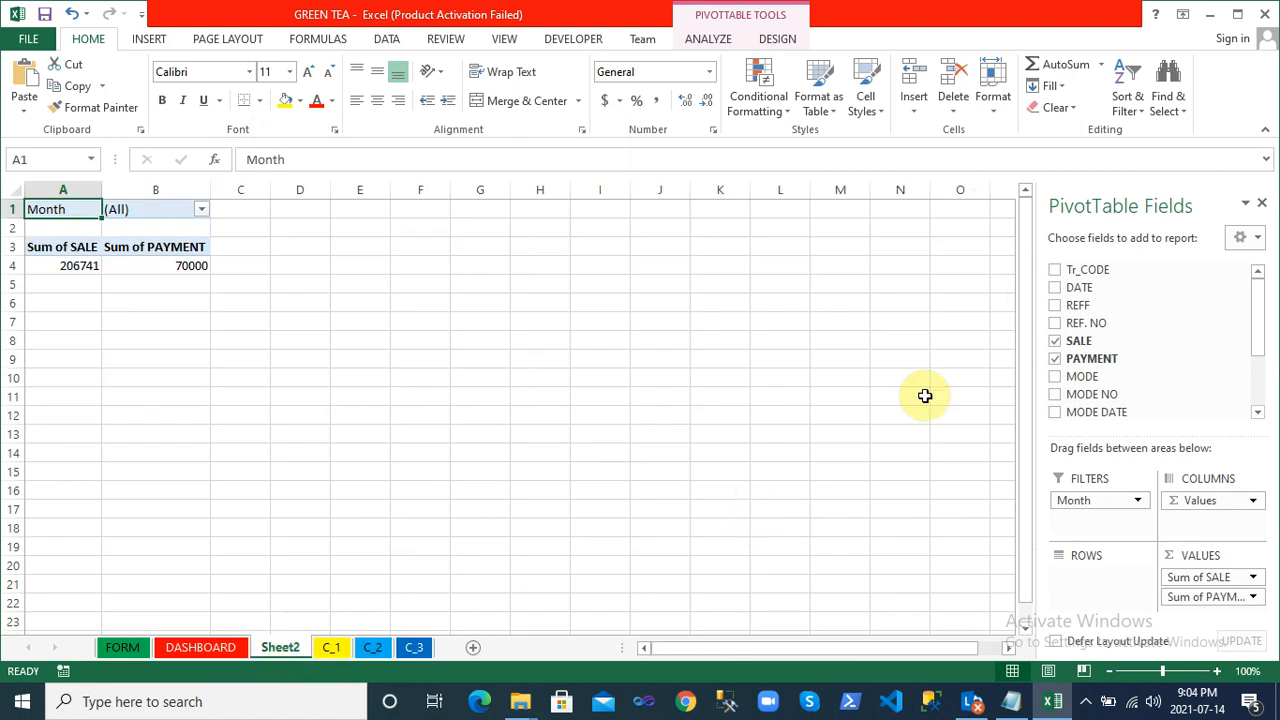
{"action": "left_click_drag", "start_coordinate": [1104, 500], "coordinate": [1105, 592]}
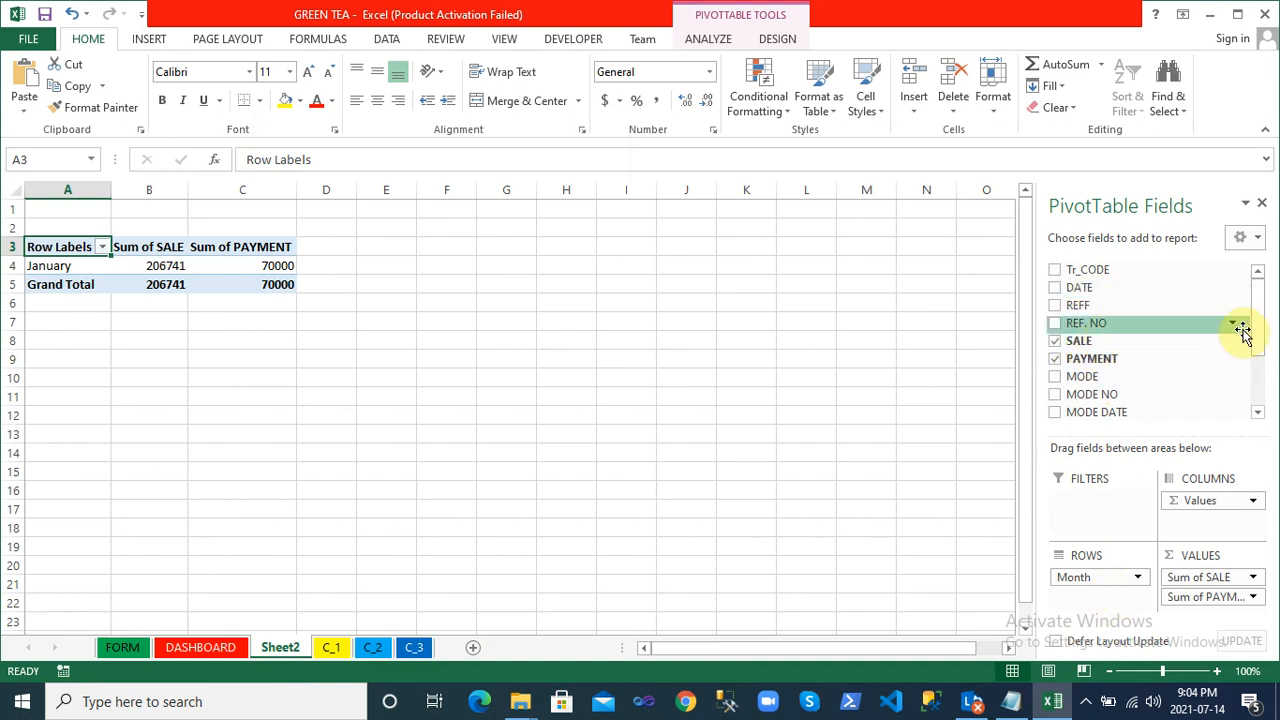
Add the Year field to the pivot table as a report filter and check the Month filter's items
{"action": "left_click_drag", "start_coordinate": [1256, 336], "coordinate": [1262, 418]}
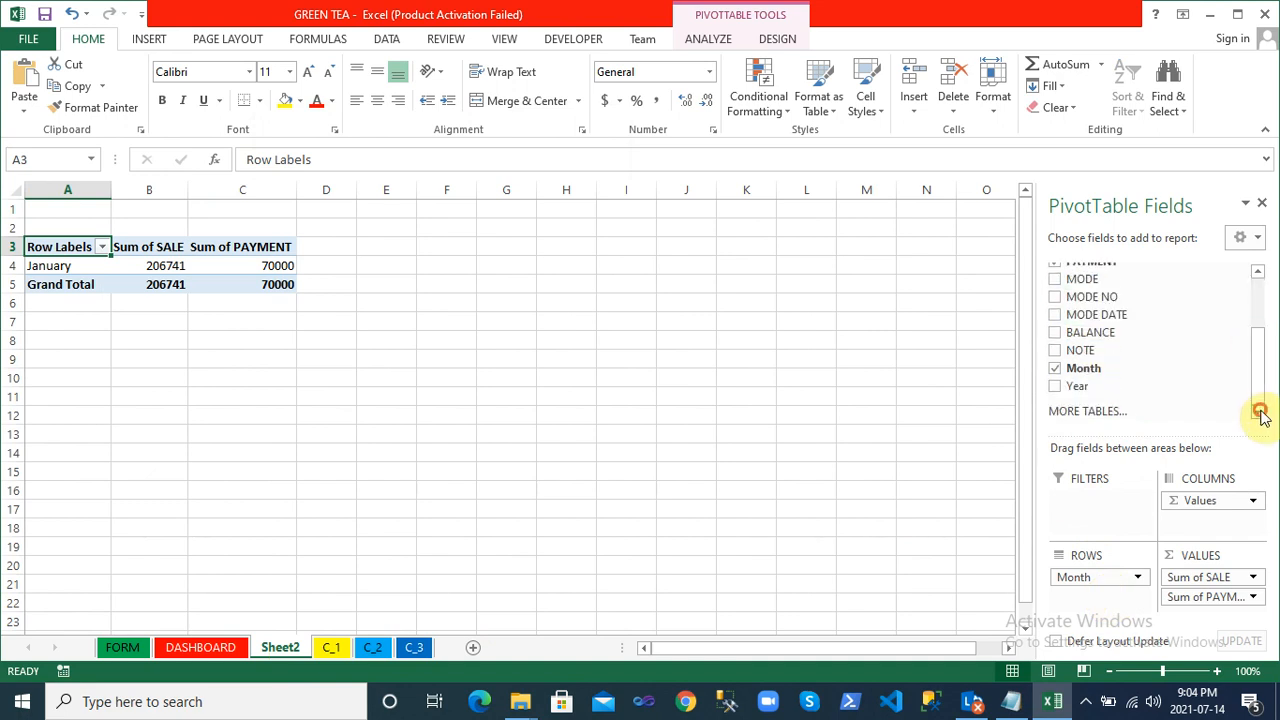
{"action": "left_click_drag", "start_coordinate": [1070, 388], "coordinate": [1079, 503]}
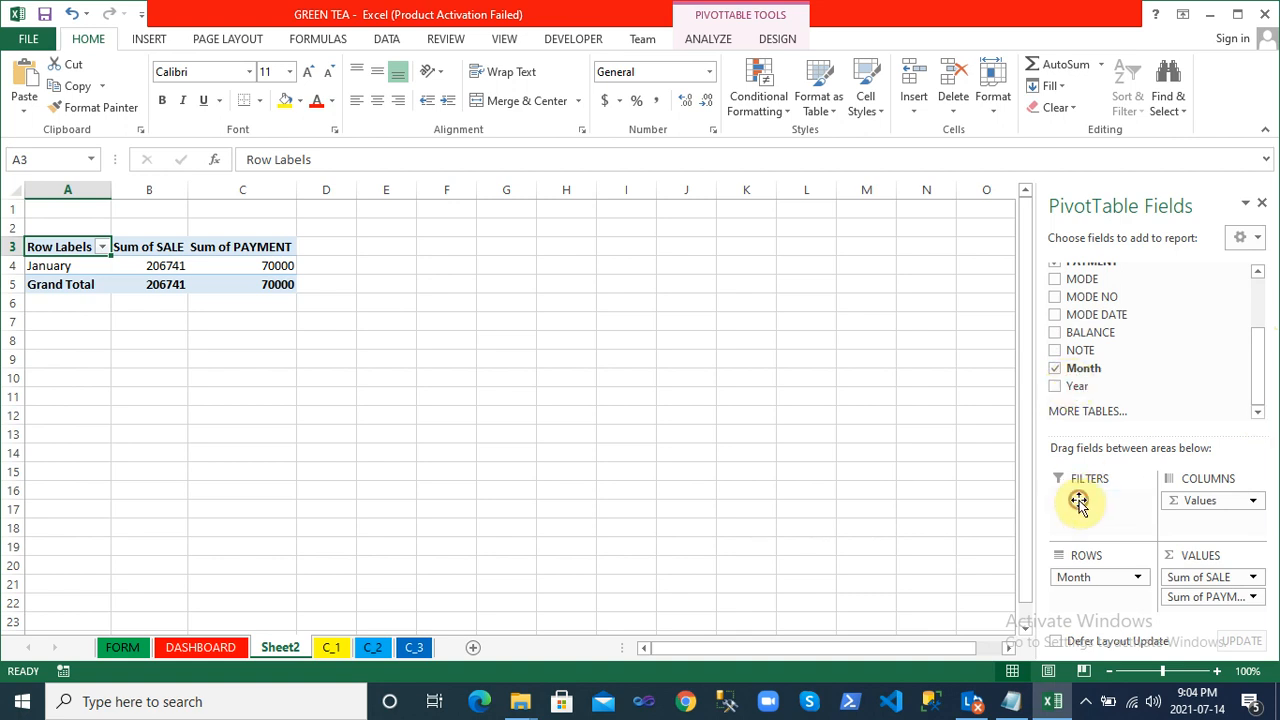
{"action": "left_click", "coordinate": [166, 263]}
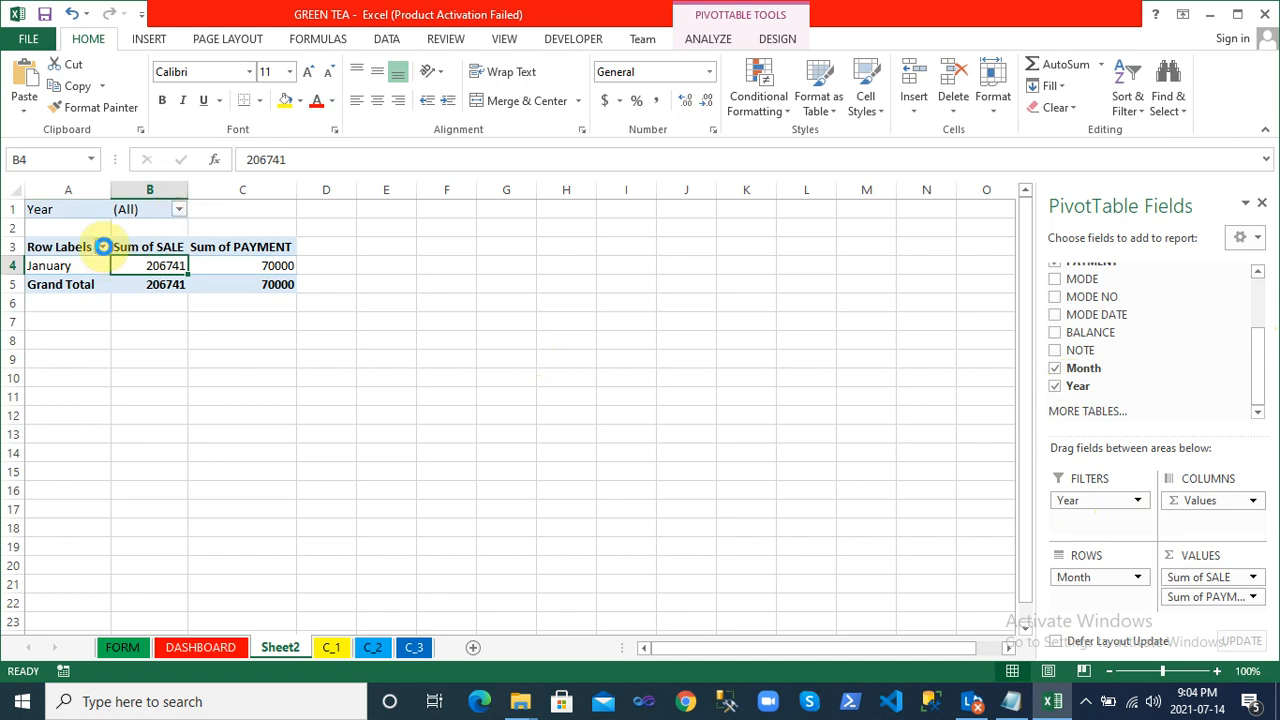
{"action": "left_click", "coordinate": [103, 246]}
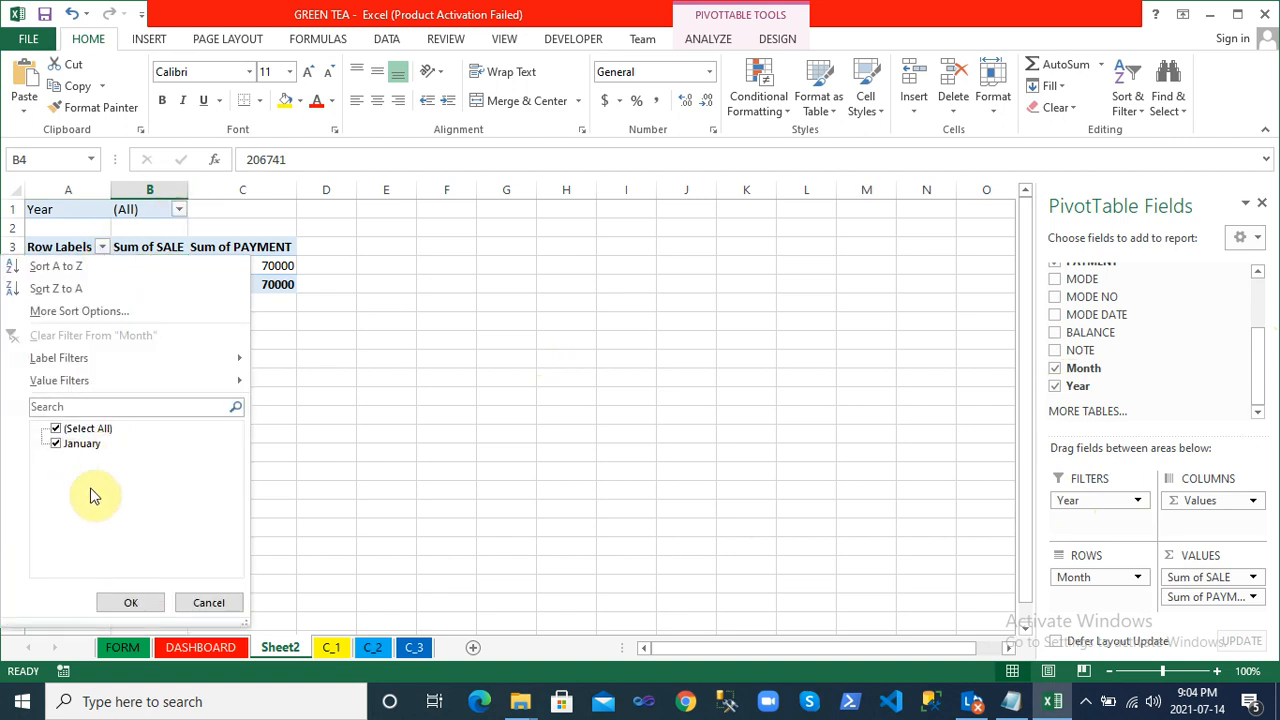
{"action": "left_click", "coordinate": [272, 423]}
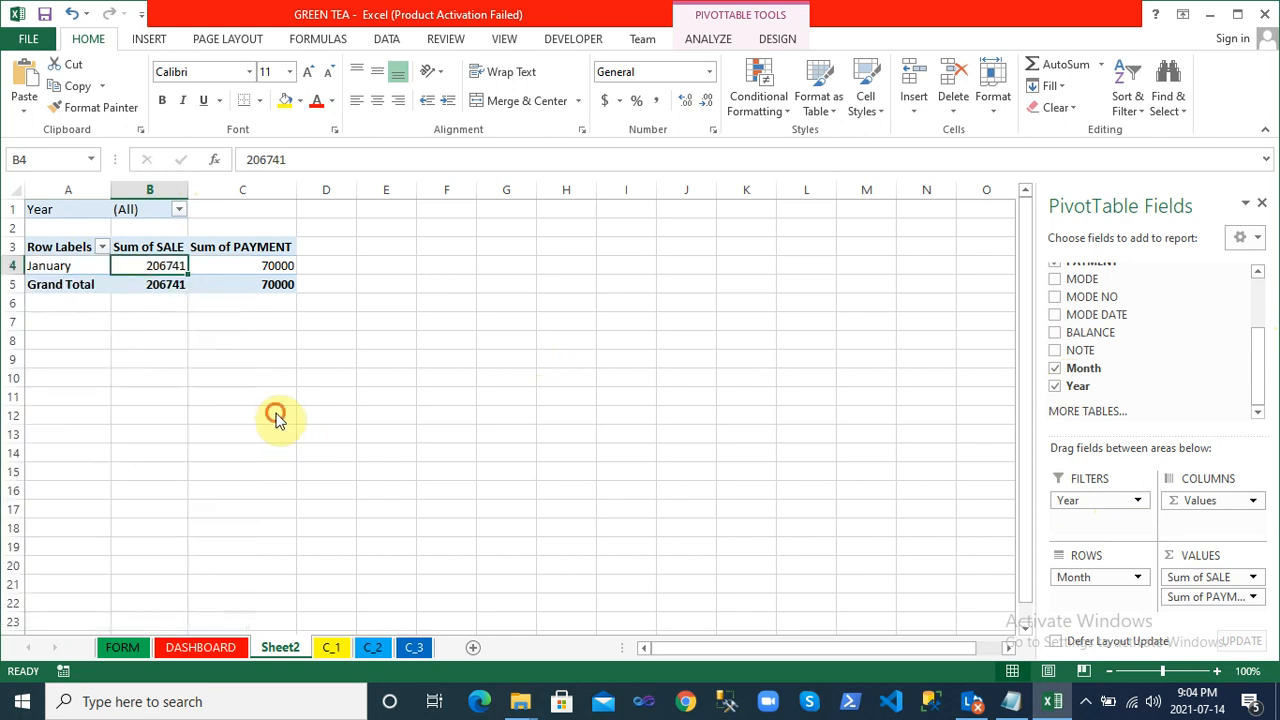
Enable the classic PivotTable layout in the pivot table's display options
{"action": "right_click", "coordinate": [128, 268]}
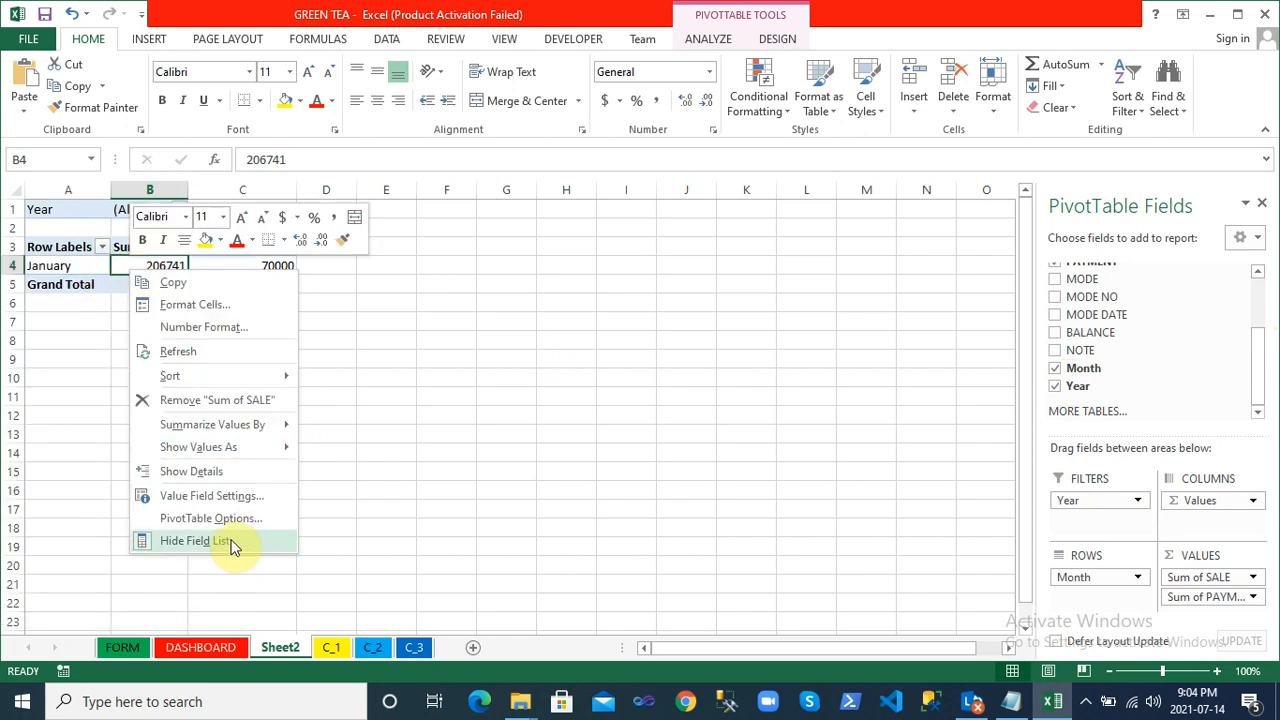
{"action": "left_click", "coordinate": [239, 517]}
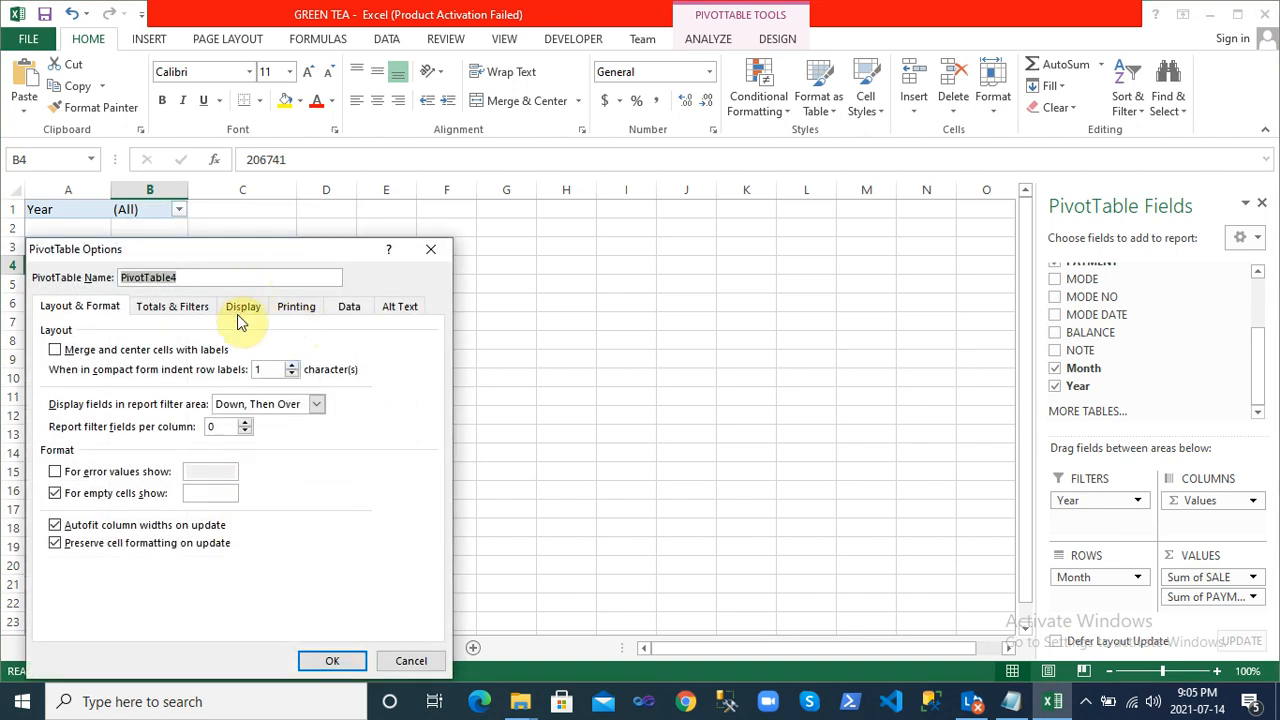
{"action": "left_click", "coordinate": [245, 307]}
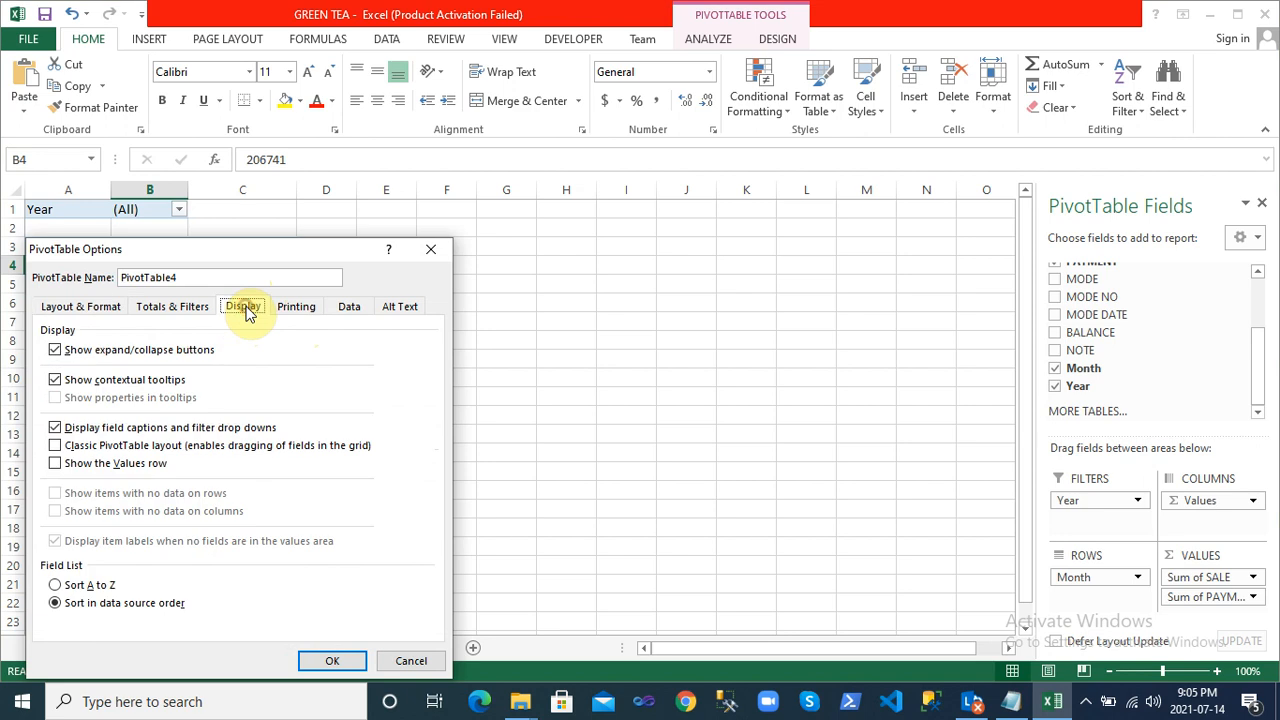
{"action": "left_click", "coordinate": [55, 446]}
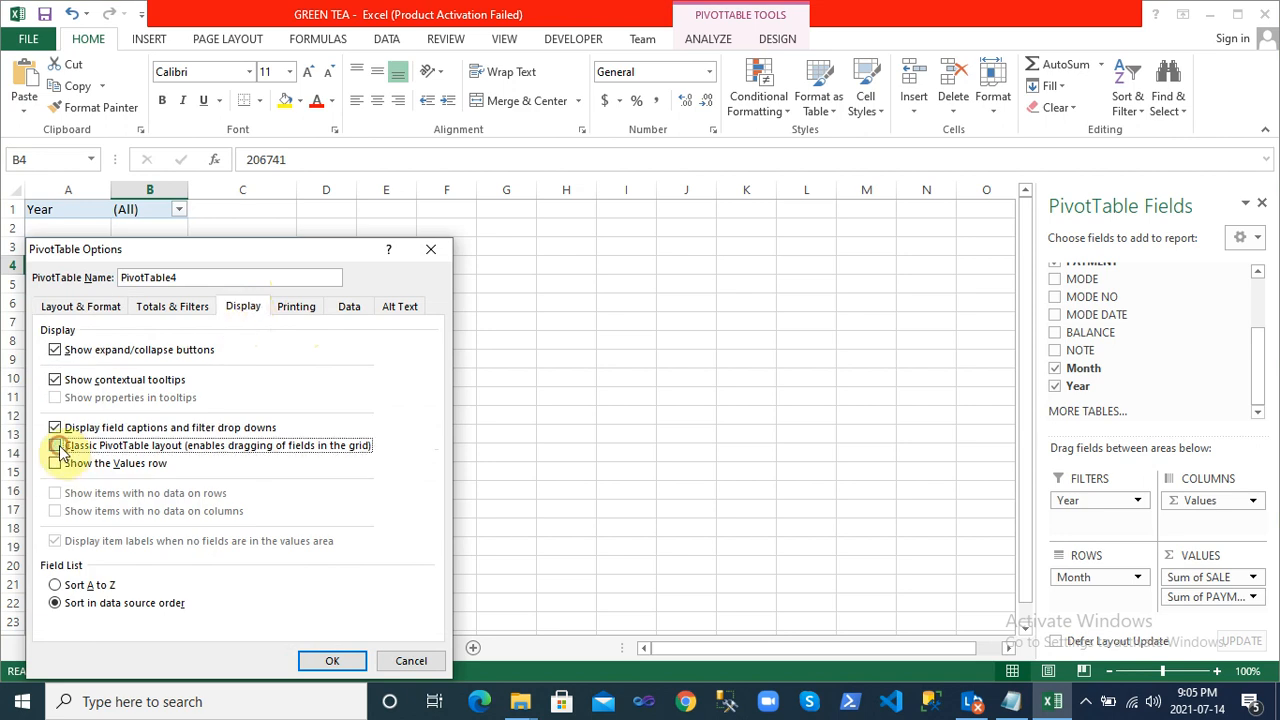
{"action": "left_click", "coordinate": [330, 661]}
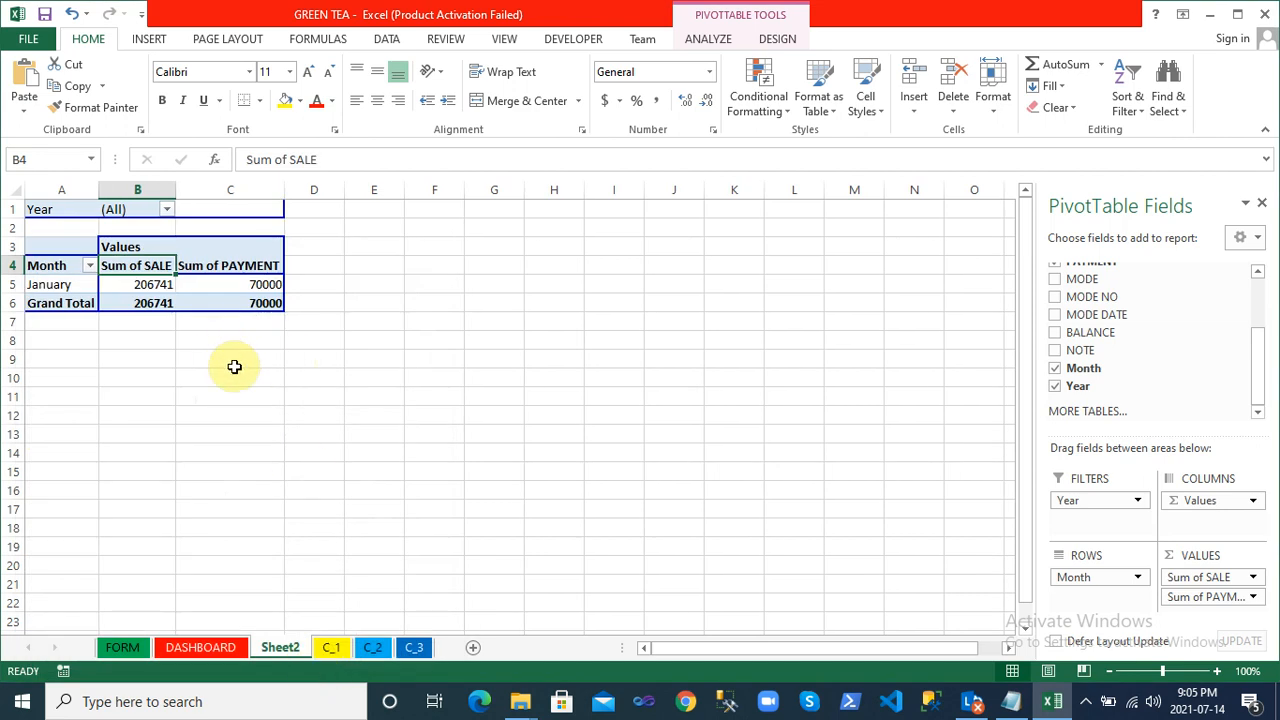
Examine the month-wise and REFF-wise payment and sales pivot tables on sheet C_1
{"action": "left_click", "coordinate": [340, 651]}
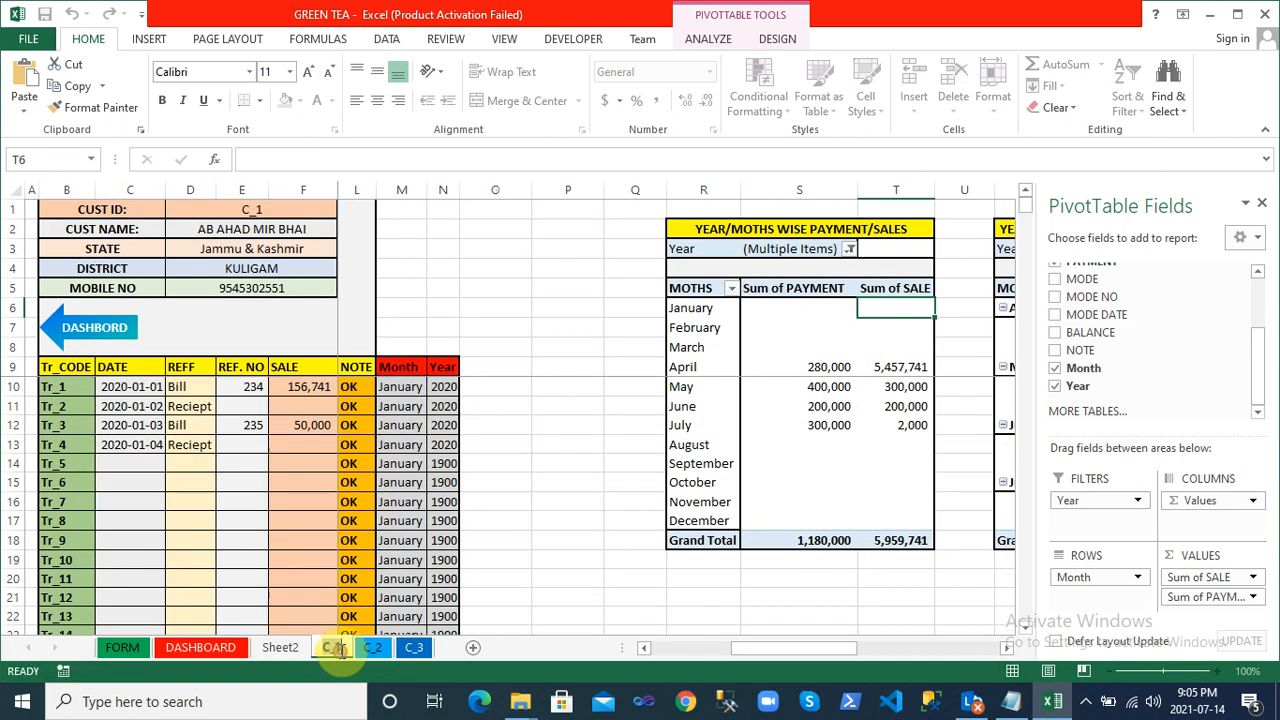
{"action": "left_click", "coordinate": [797, 418]}
{"action": "key", "text": "Right"}
{"action": "key", "text": "Right"}
{"action": "key", "text": "Right"}
{"action": "key", "text": "Right"}
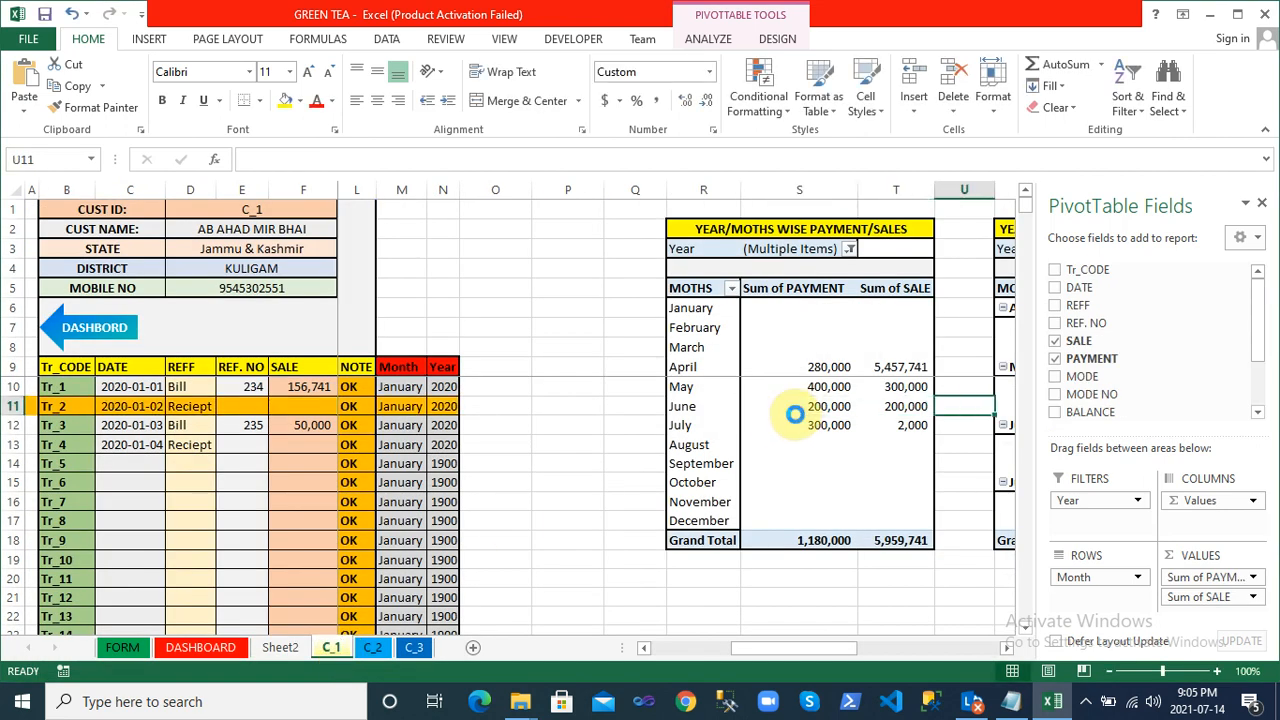
{"action": "key", "text": "Left"}
{"action": "key", "text": "Right"}
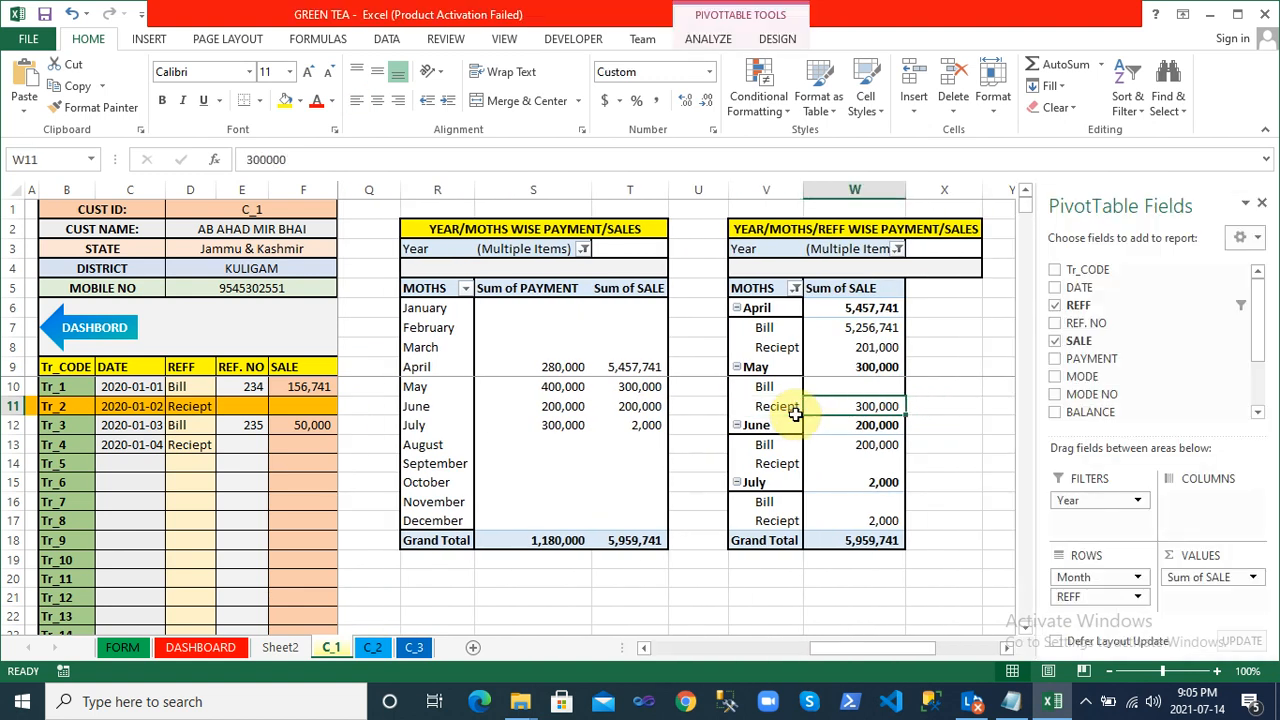
Try to copy the pivot table range A1:C8 on Sheet2 to cell G1
{"action": "left_click", "coordinate": [280, 648]}
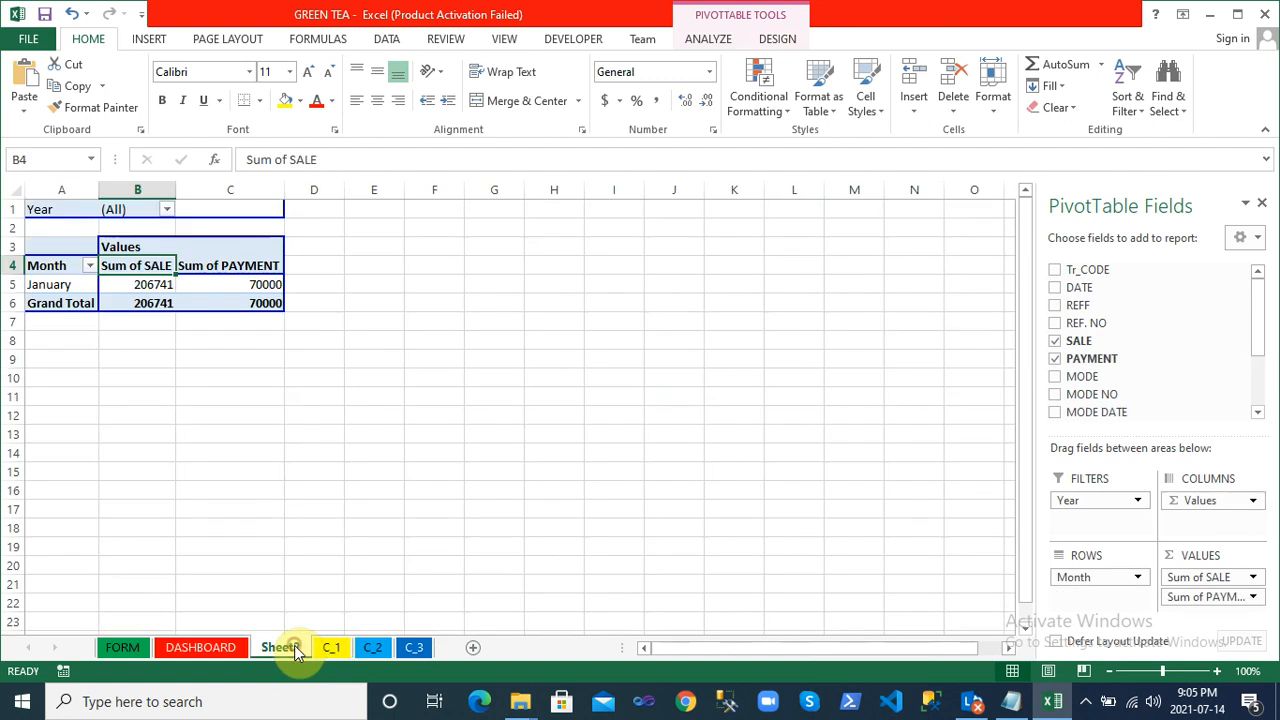
{"action": "key", "text": "Up"}
{"action": "key", "text": "Up"}
{"action": "key", "text": "Up"}
{"action": "key", "text": "Left"}
{"action": "key", "text": "shift+Right"}
{"action": "key", "text": "shift+Right"}
{"action": "key", "text": "shift+Right"}
{"action": "key", "text": "shift+Left"}
{"action": "key", "text": "shift+Down"}
{"action": "key", "text": "shift+Down"}
{"action": "key", "text": "shift+Down"}
{"action": "key", "text": "shift+Down"}
{"action": "key", "text": "shift+Down"}
{"action": "key", "text": "shift+Down"}
{"action": "key", "text": "shift+Down"}
{"action": "key", "text": "shift+Down"}
{"action": "key", "text": "shift+Down"}
{"action": "key", "text": "shift+Up"}
{"action": "key", "text": "shift+Up"}
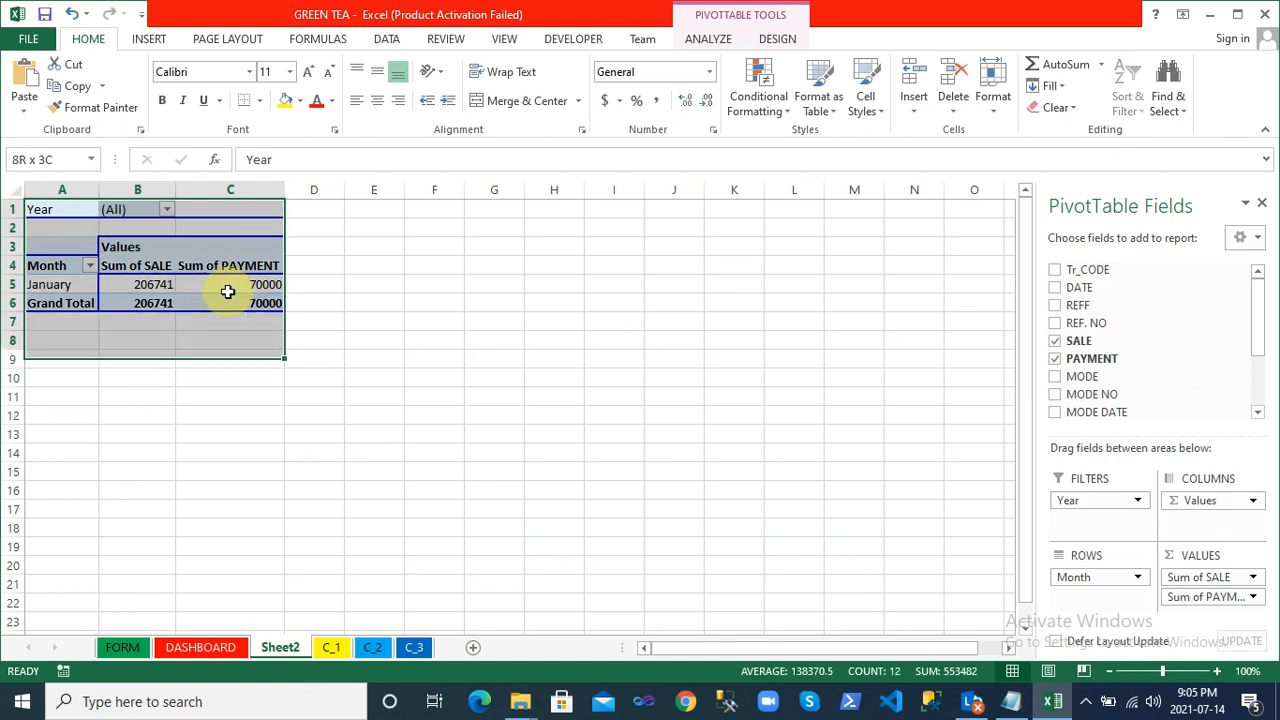
{"action": "key", "text": "ctrl+c"}
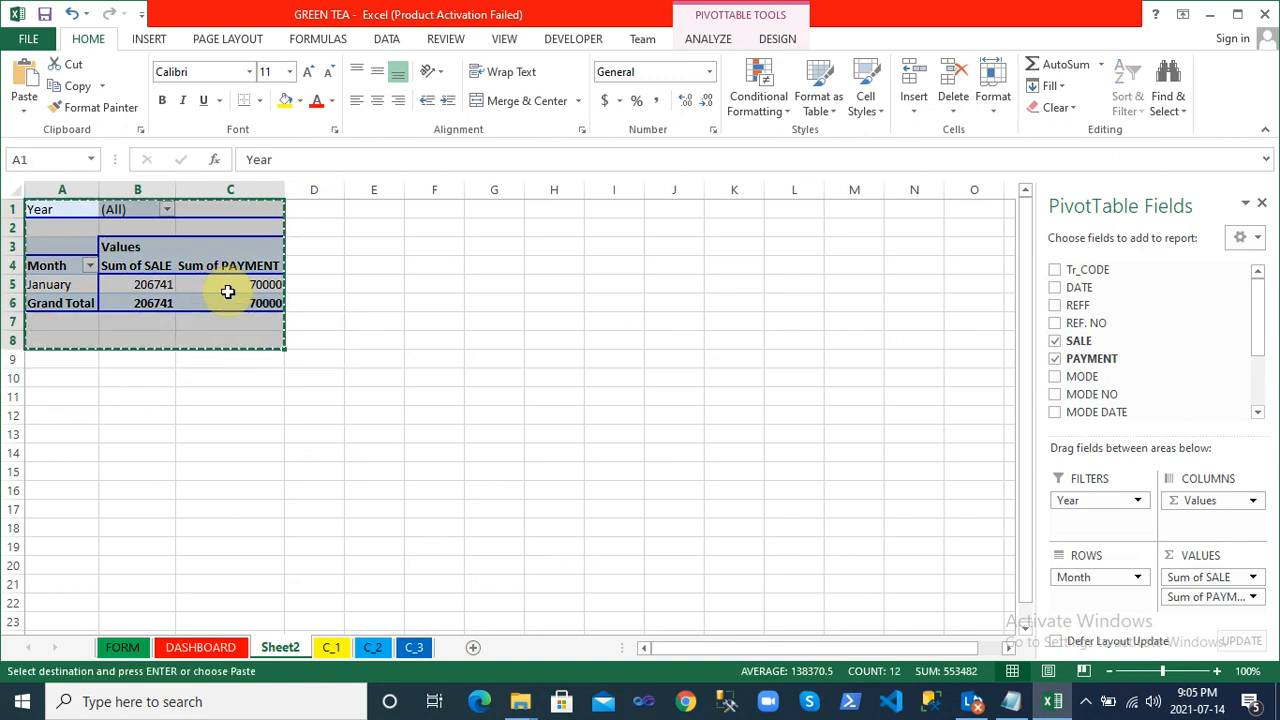
{"action": "key", "text": "Right"}
{"action": "key", "text": "Right"}
{"action": "key", "text": "Right"}
{"action": "key", "text": "Right"}
{"action": "key", "text": "Right"}
{"action": "key", "text": "Right"}
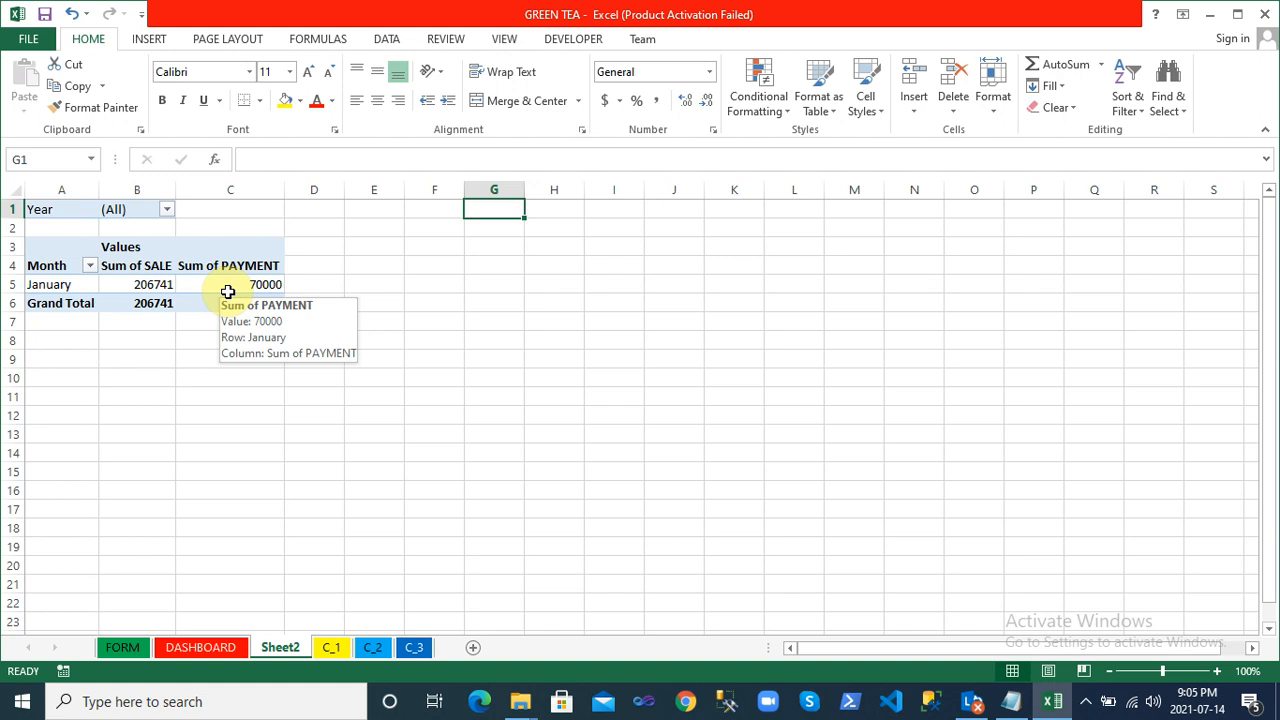
Try again to copy the pivot table, using range A1:D8, to cell F1
{"action": "key", "text": "Left"}
{"action": "key", "text": "Left"}
{"action": "key", "text": "Left"}
{"action": "key", "text": "Left"}
{"action": "key", "text": "Left"}
{"action": "key", "text": "Left"}
{"action": "key", "text": "shift+Right"}
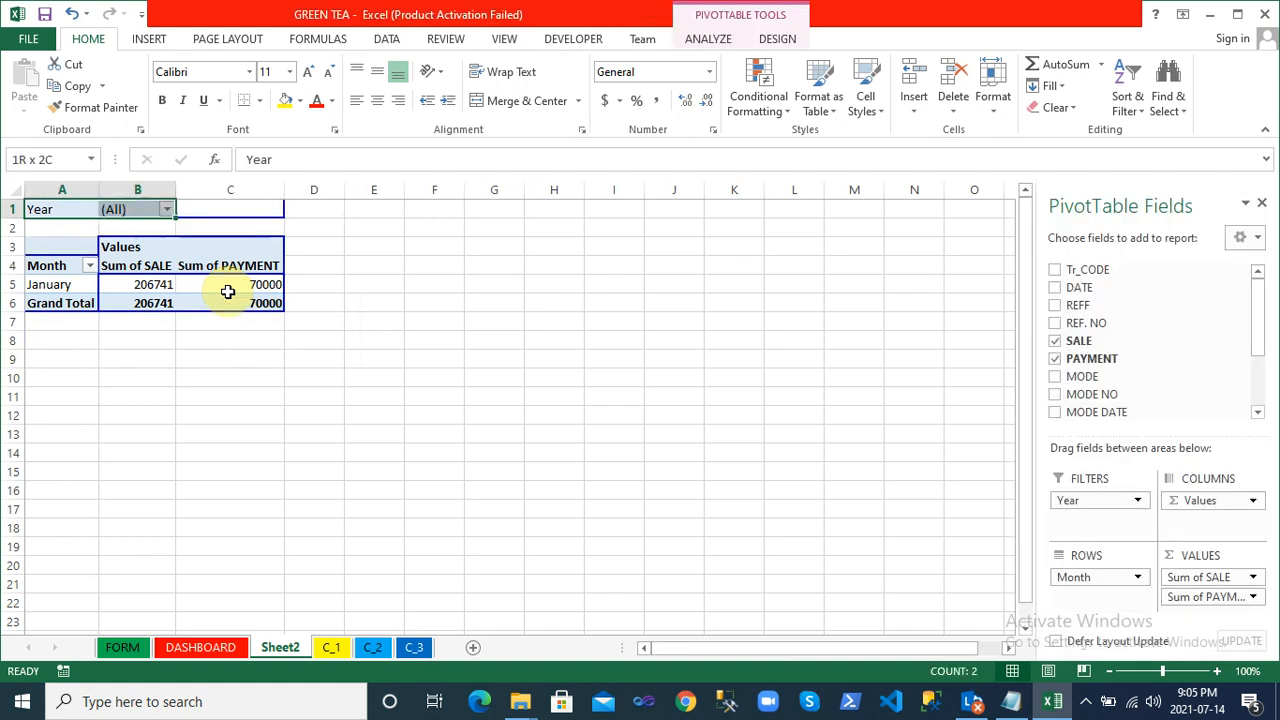
{"action": "key", "text": "shift+Right"}
{"action": "key", "text": "shift+Right"}
{"action": "key", "text": "shift+Down"}
{"action": "key", "text": "shift+Down"}
{"action": "key", "text": "shift+Down"}
{"action": "key", "text": "shift+Down"}
{"action": "key", "text": "shift+Down"}
{"action": "key", "text": "shift+Down"}
{"action": "key", "text": "shift+Down"}
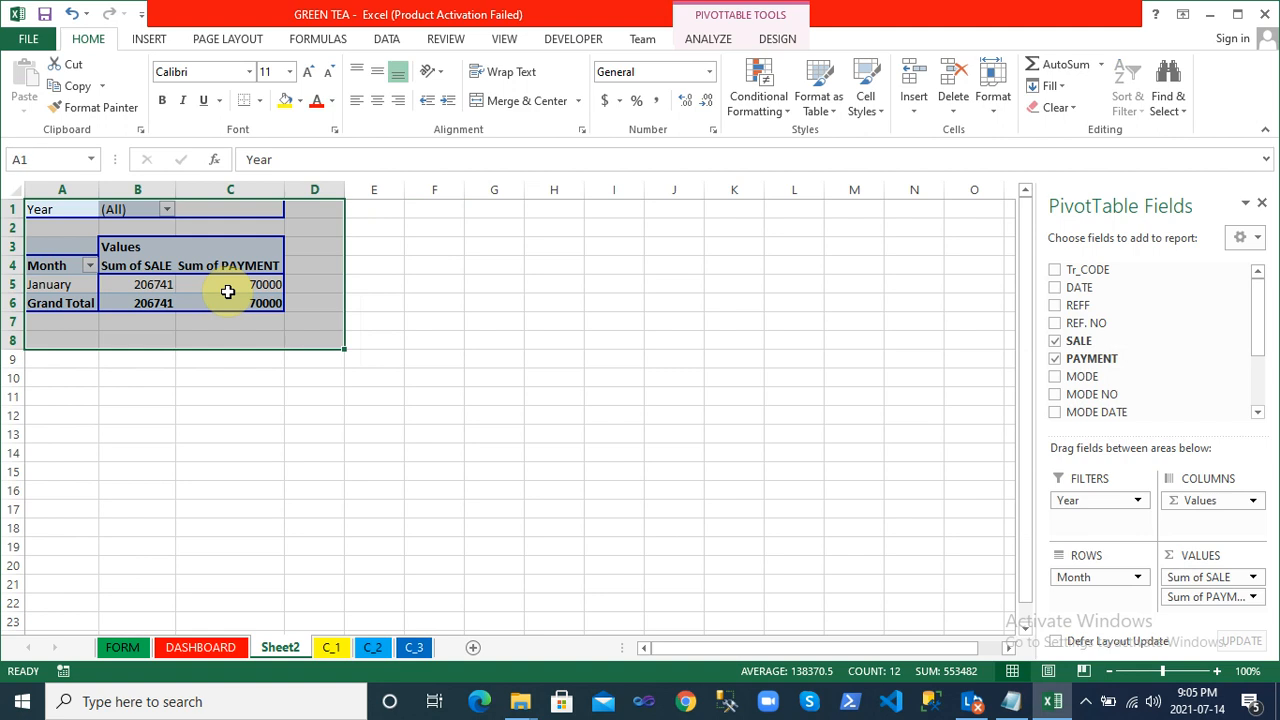
{"action": "key", "text": "ctrl+c"}
{"action": "key", "text": "Escape"}
{"action": "key", "text": "Right"}
{"action": "key", "text": "Right"}
{"action": "key", "text": "Right"}
{"action": "key", "text": "Right"}
{"action": "key", "text": "Right"}
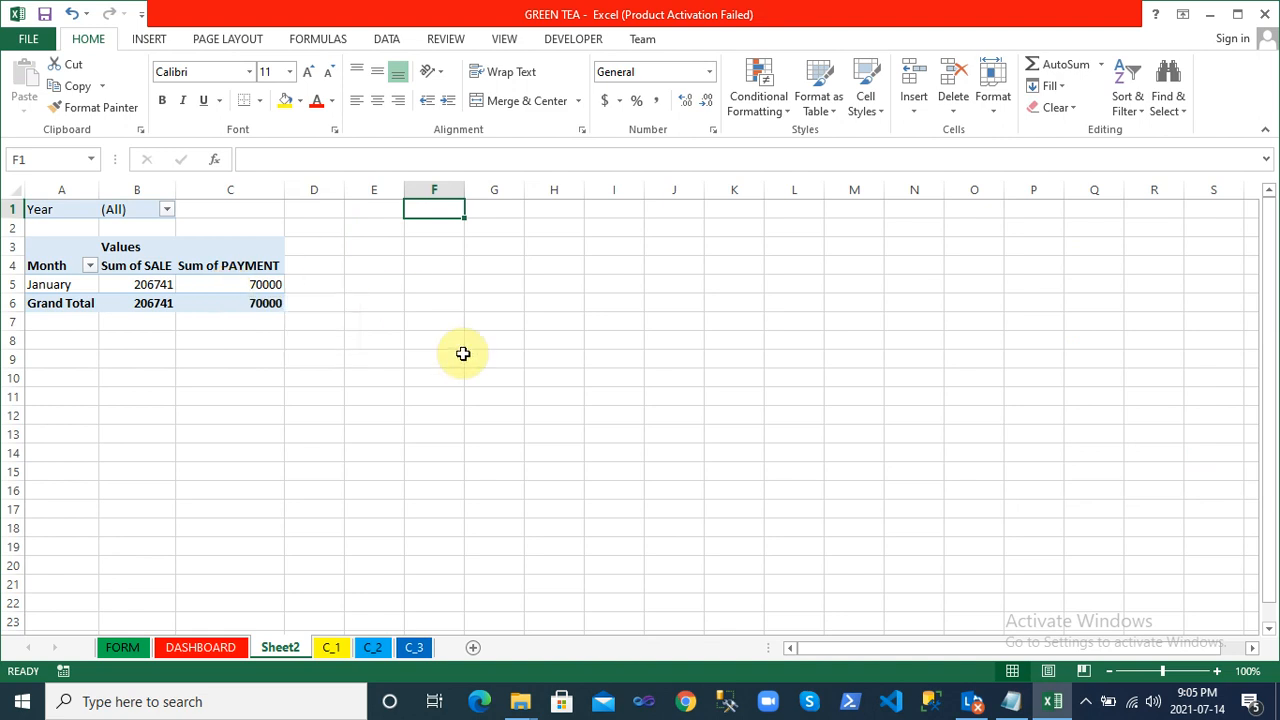
Add a new blank worksheet and return to Sheet2
{"action": "left_click", "coordinate": [474, 650]}
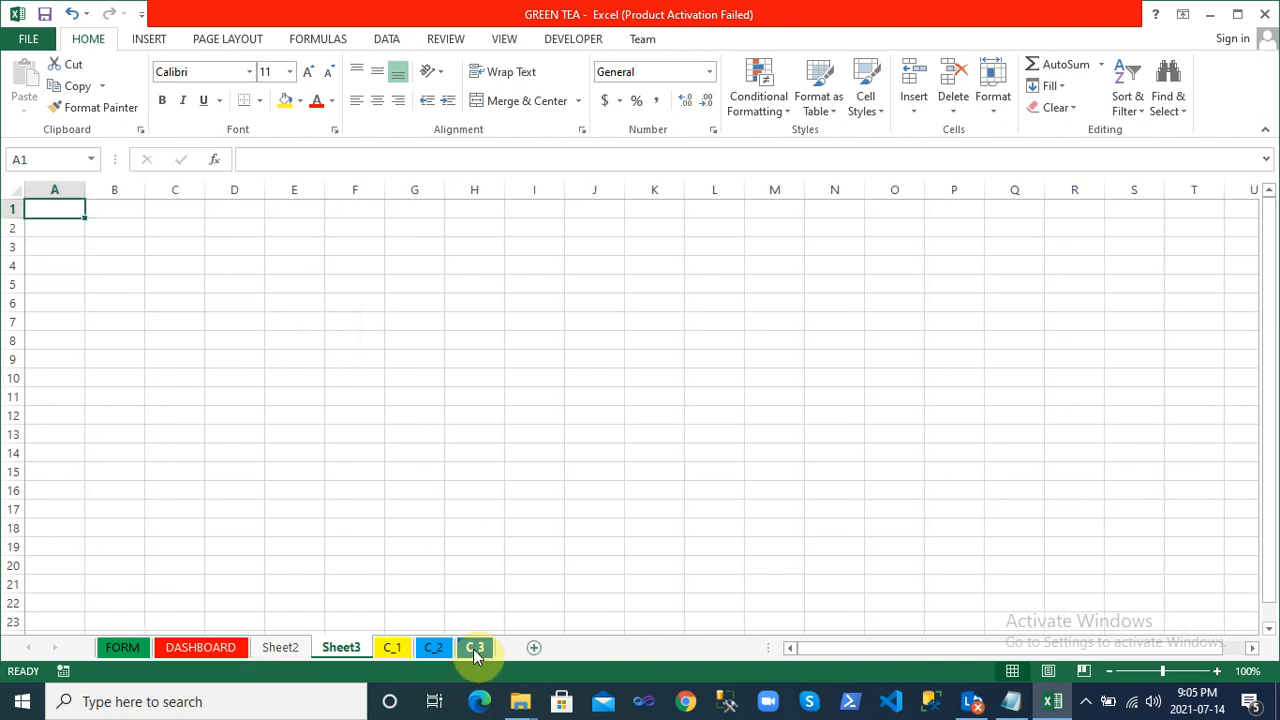
{"action": "left_click", "coordinate": [474, 525]}
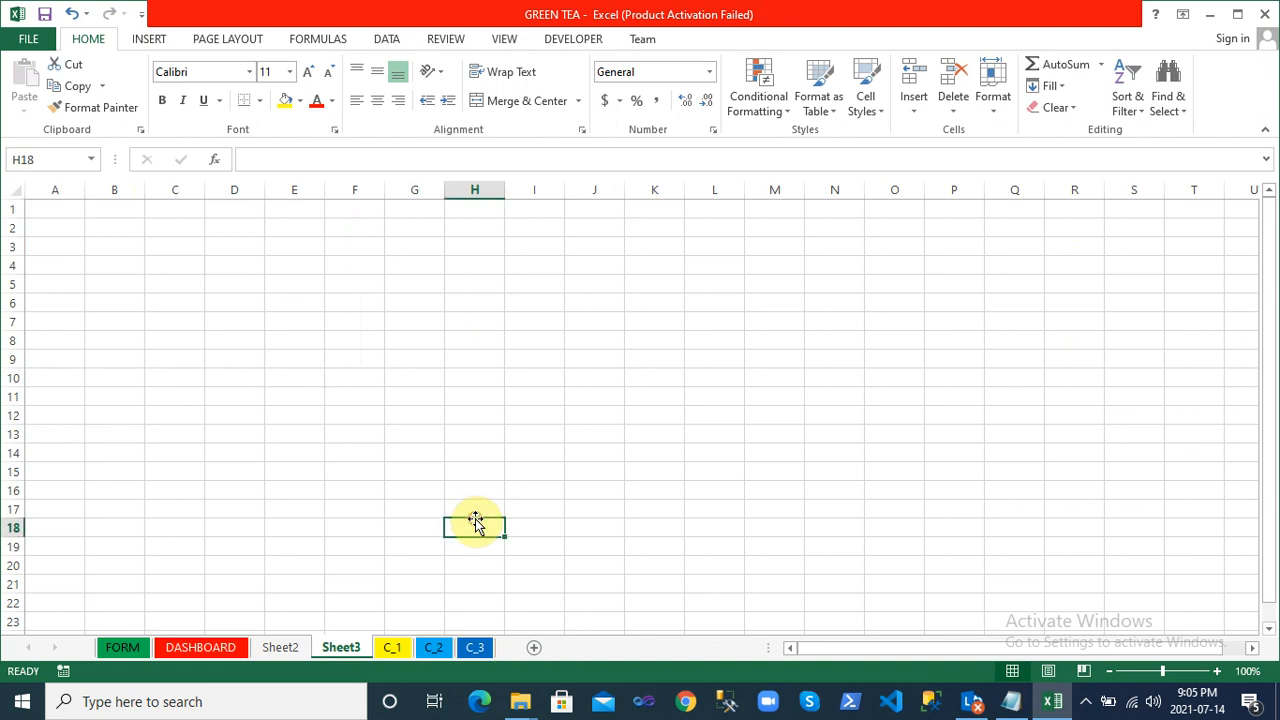
{"action": "left_click", "coordinate": [284, 649]}
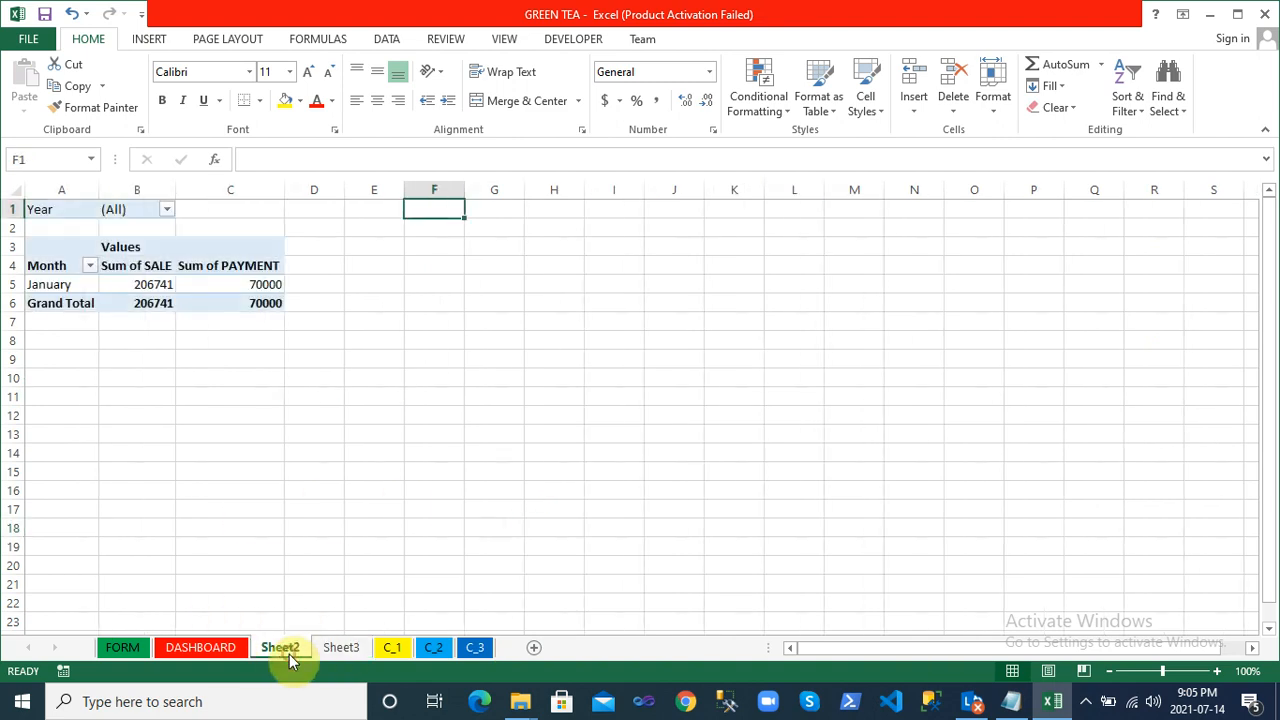
Try to copy the pivot table range A1:C10 and paste it at cell F1
{"action": "left_click", "coordinate": [212, 210]}
{"action": "key", "text": "Left"}
{"action": "key", "text": "Left"}
{"action": "key", "text": "shift+Right"}
{"action": "key", "text": "shift+Right"}
{"action": "key", "text": "shift+Right"}
{"action": "key", "text": "shift+Left"}
{"action": "key", "text": "shift+Down"}
{"action": "key", "text": "shift+Down"}
{"action": "key", "text": "shift+Down"}
{"action": "key", "text": "shift+Down"}
{"action": "key", "text": "shift+Down"}
{"action": "key", "text": "shift+Down"}
{"action": "key", "text": "shift+Down"}
{"action": "key", "text": "shift+Down"}
{"action": "key", "text": "shift+Down"}
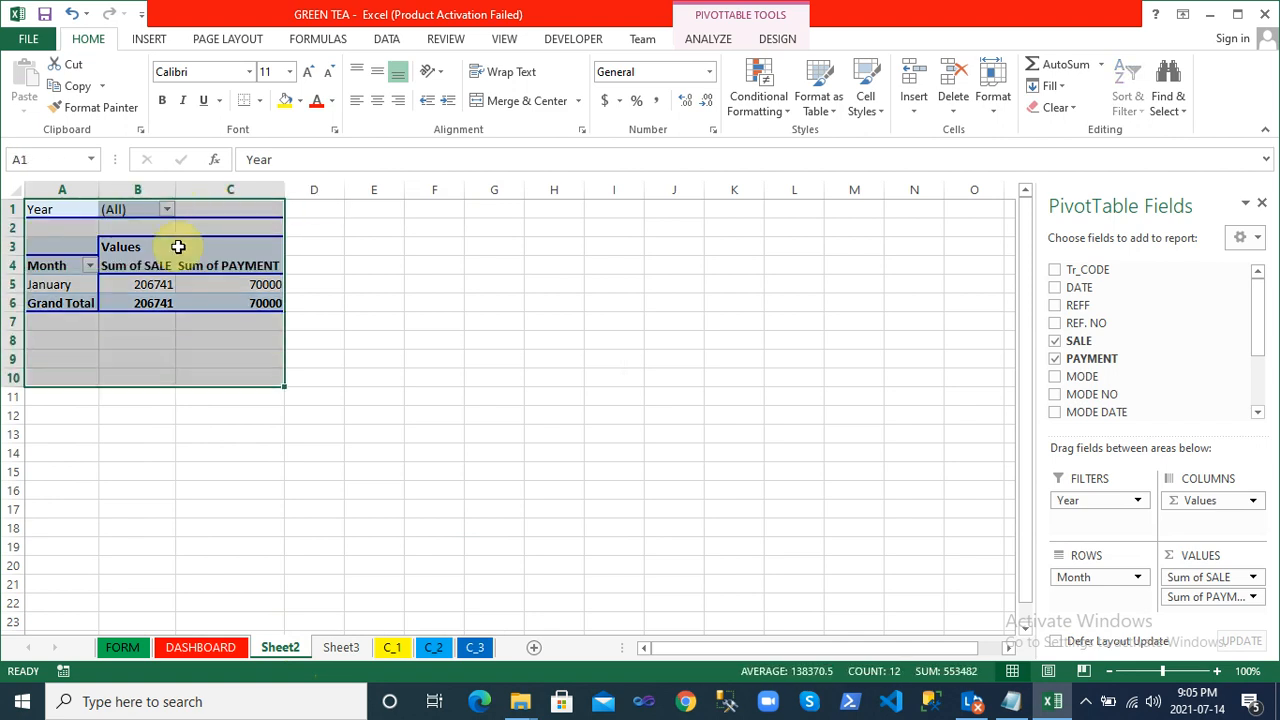
{"action": "right_click", "coordinate": [178, 246]}
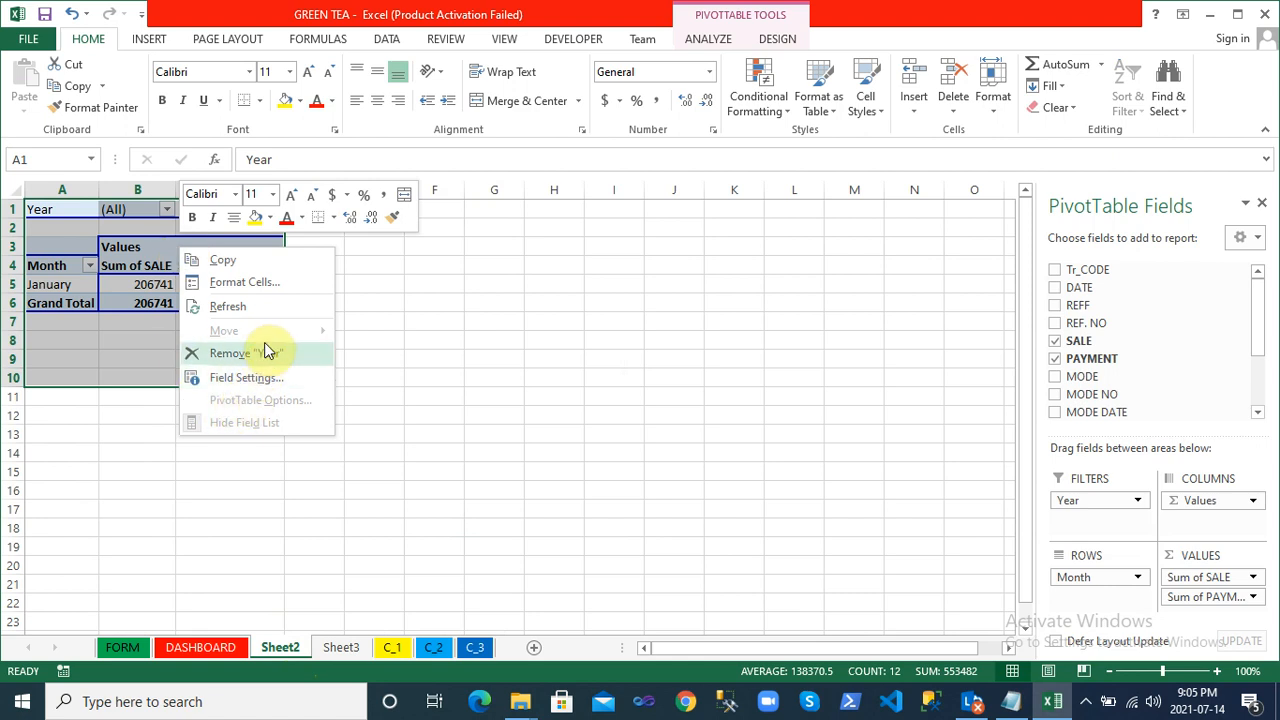
{"action": "left_click", "coordinate": [277, 261]}
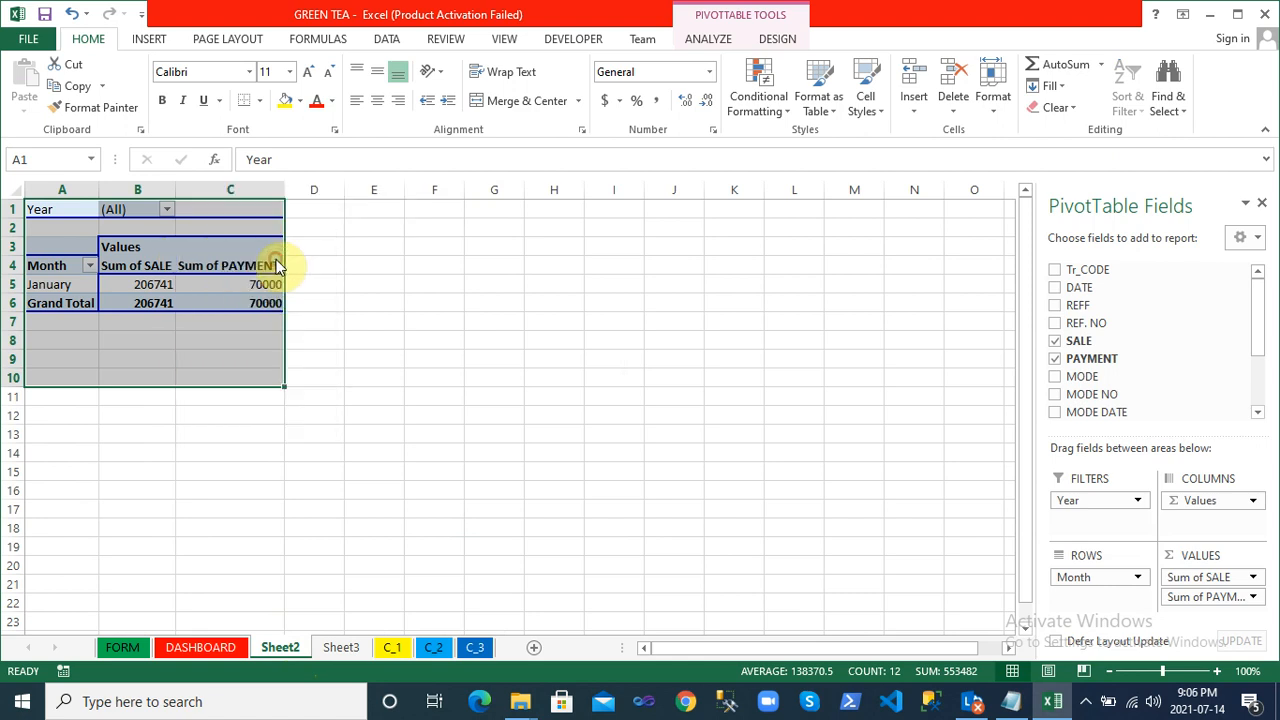
{"action": "left_click", "coordinate": [460, 215]}
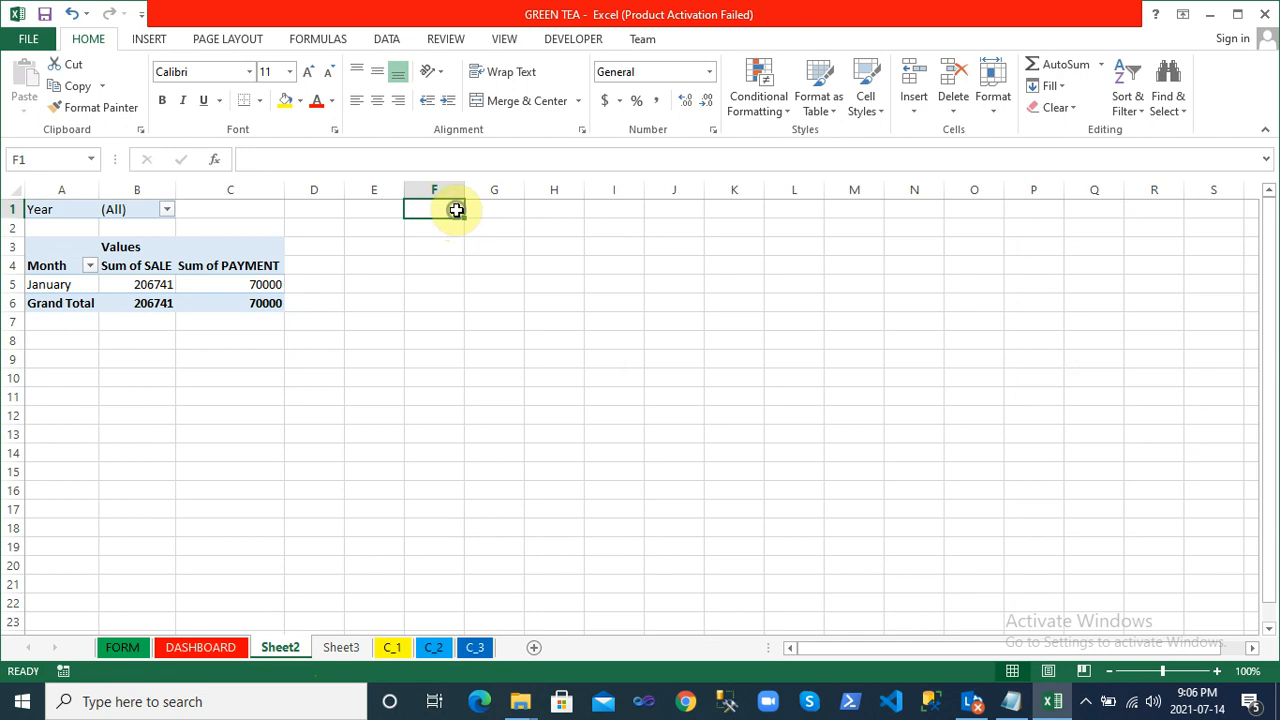
{"action": "right_click", "coordinate": [456, 210]}
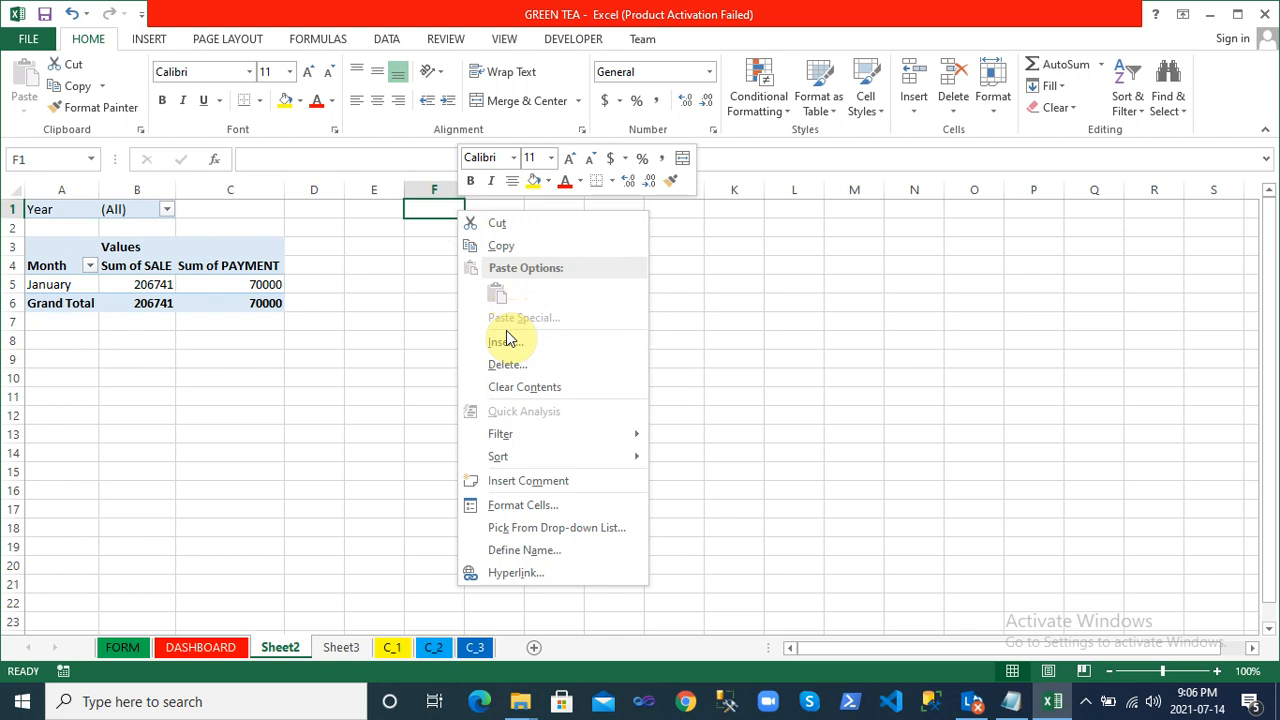
{"action": "left_click", "coordinate": [389, 352]}
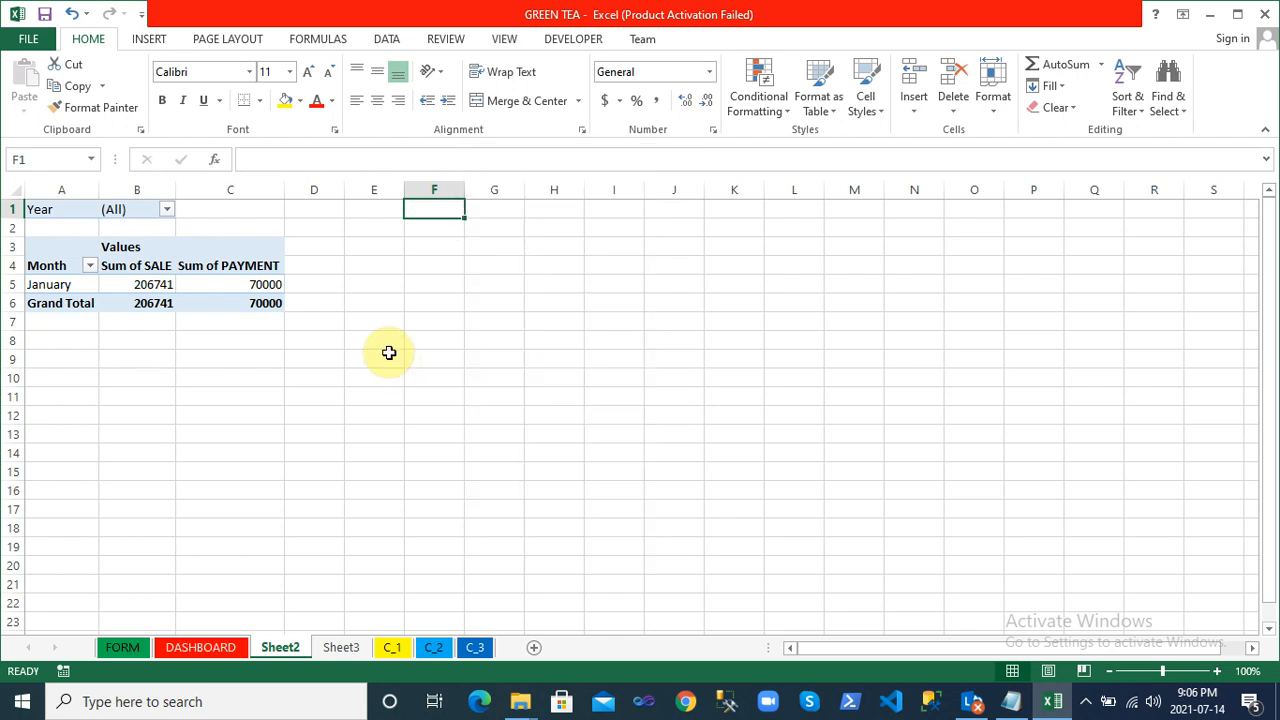
Copy the pivot table range A1:C7 from Sheet2 and paste it at A1 of a new blank workbook
{"action": "left_click", "coordinate": [191, 281]}
{"action": "left_click", "coordinate": [195, 275]}
{"action": "key", "text": "Up"}
{"action": "key", "text": "Up"}
{"action": "key", "text": "Up"}
{"action": "key", "text": "Left"}
{"action": "key", "text": "Left"}
{"action": "key", "text": "shift+Right"}
{"action": "key", "text": "shift+Right"}
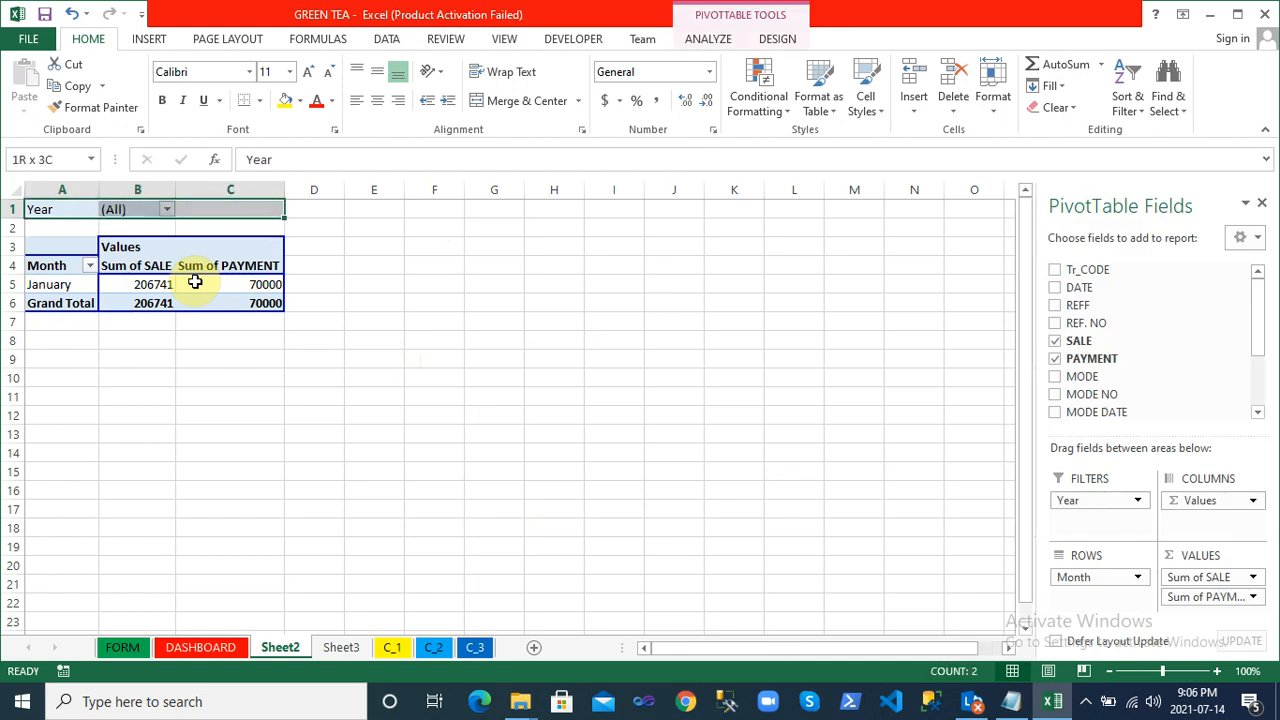
{"action": "key", "text": "shift+Down"}
{"action": "key", "text": "shift+Down"}
{"action": "key", "text": "shift+Down"}
{"action": "key", "text": "shift+Down"}
{"action": "key", "text": "shift+Down"}
{"action": "key", "text": "shift+Down"}
{"action": "key", "text": "ctrl+c"}
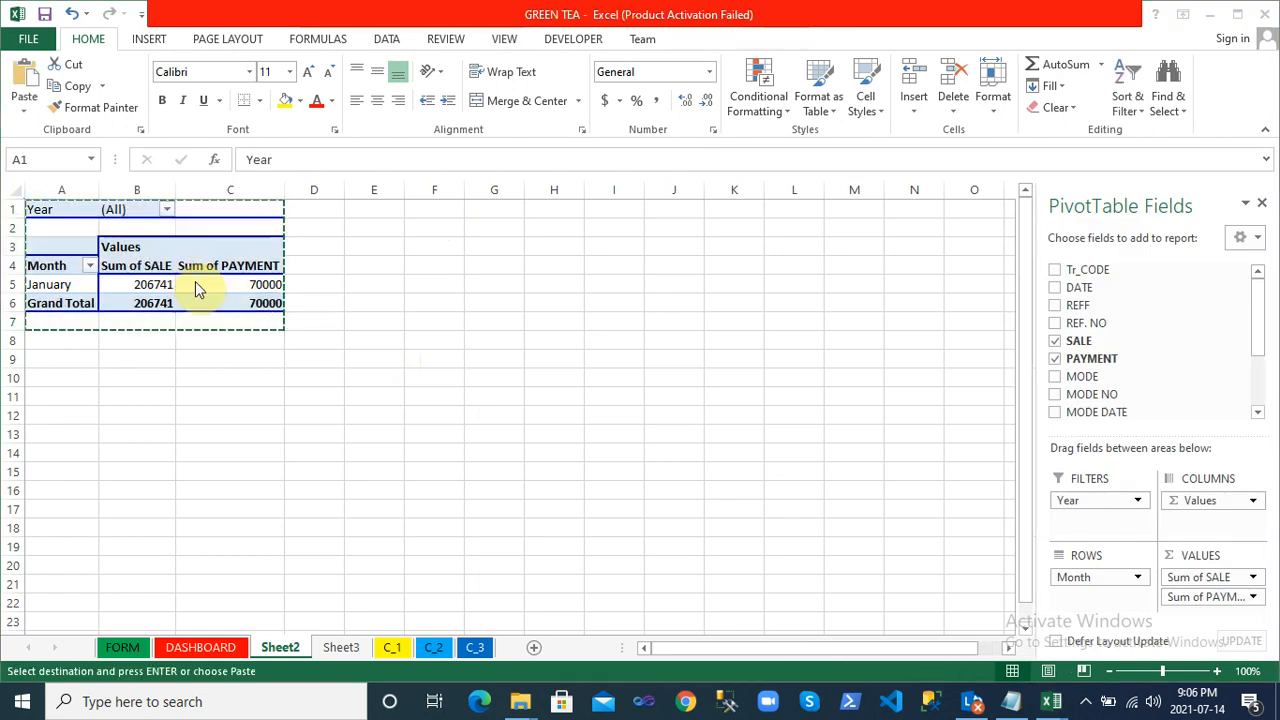
{"action": "key", "text": "ctrl+n"}
{"action": "key", "text": "ctrl+v"}
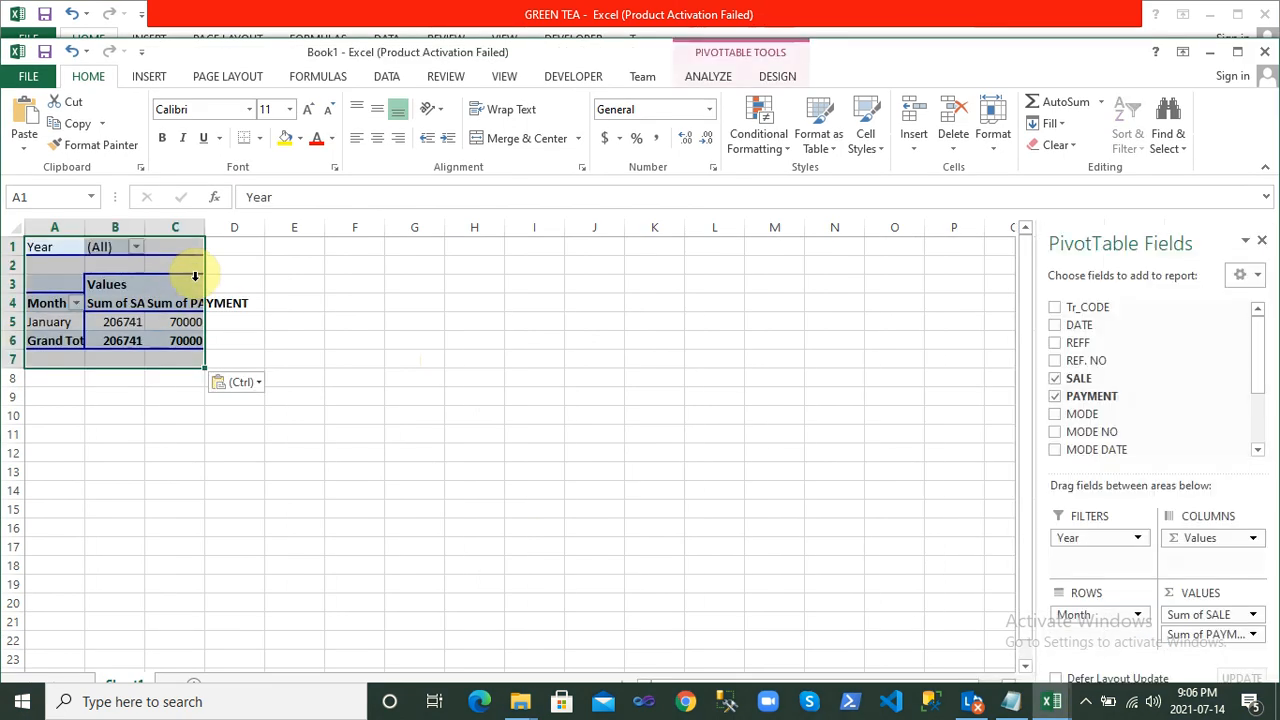
Autofit the column widths of the pasted pivot table
{"action": "key", "text": "alt+h"}
{"action": "key", "text": "o"}
{"action": "key", "text": "i"}
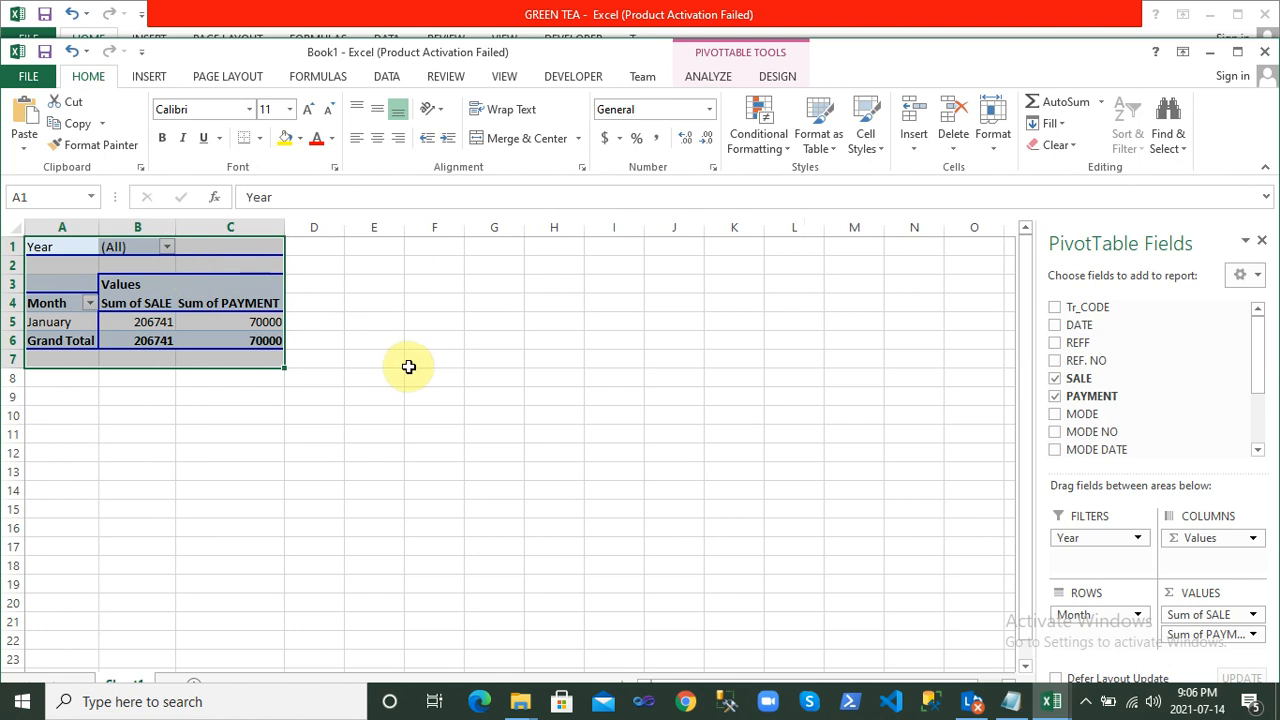
{"action": "left_click", "coordinate": [369, 325]}
{"action": "key", "text": "Left"}
{"action": "key", "text": "Left"}
{"action": "key", "text": "Left"}
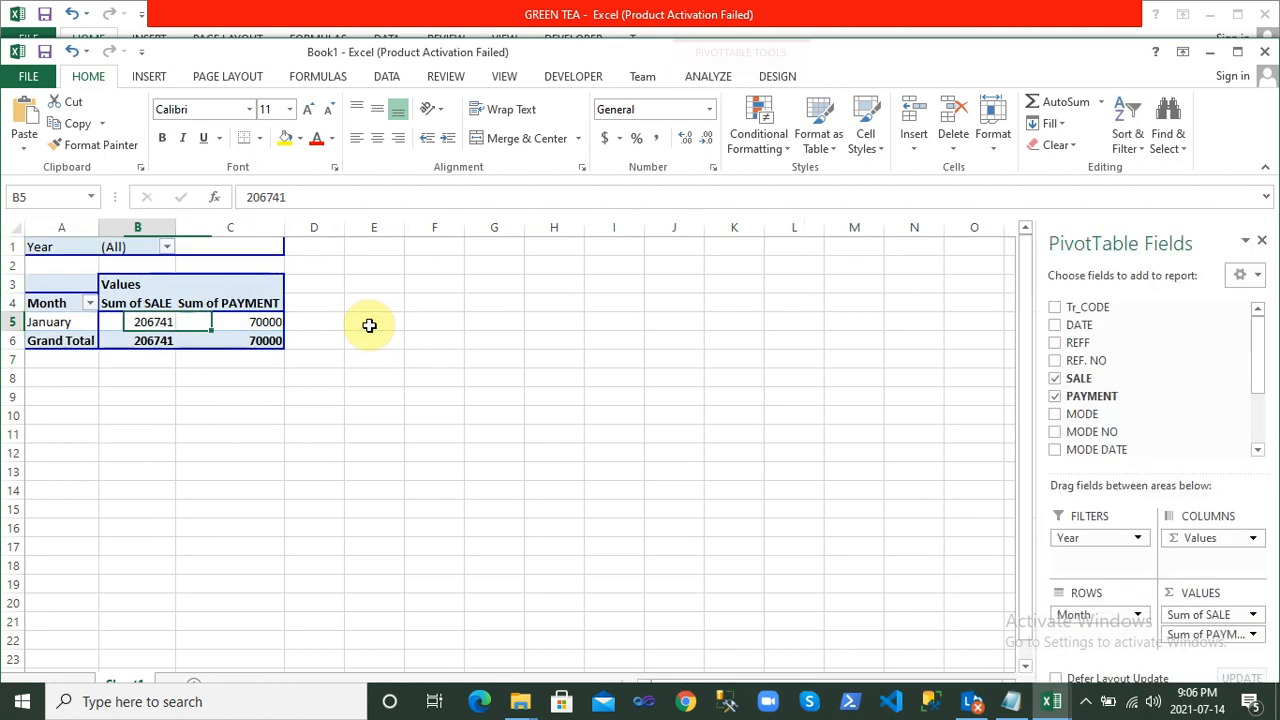
{"action": "key", "text": "Up"}
{"action": "key", "text": "Up"}
{"action": "key", "text": "Up"}
{"action": "key", "text": "Up"}
{"action": "key", "text": "Down"}
{"action": "key", "text": "Down"}
{"action": "key", "text": "Down"}
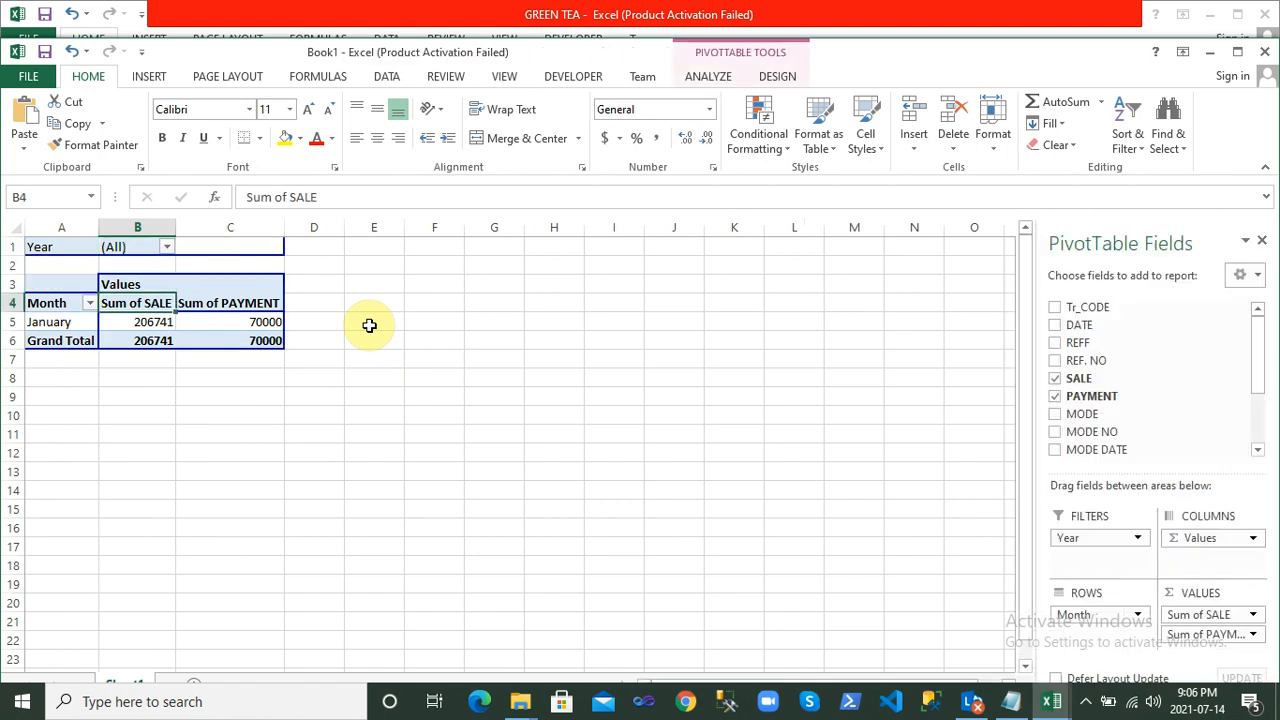
Copy the pivot table range A1:C6 and paste it at cell F1 of the same sheet
{"action": "key", "text": "Up"}
{"action": "key", "text": "Up"}
{"action": "key", "text": "Up"}
{"action": "key", "text": "Left"}
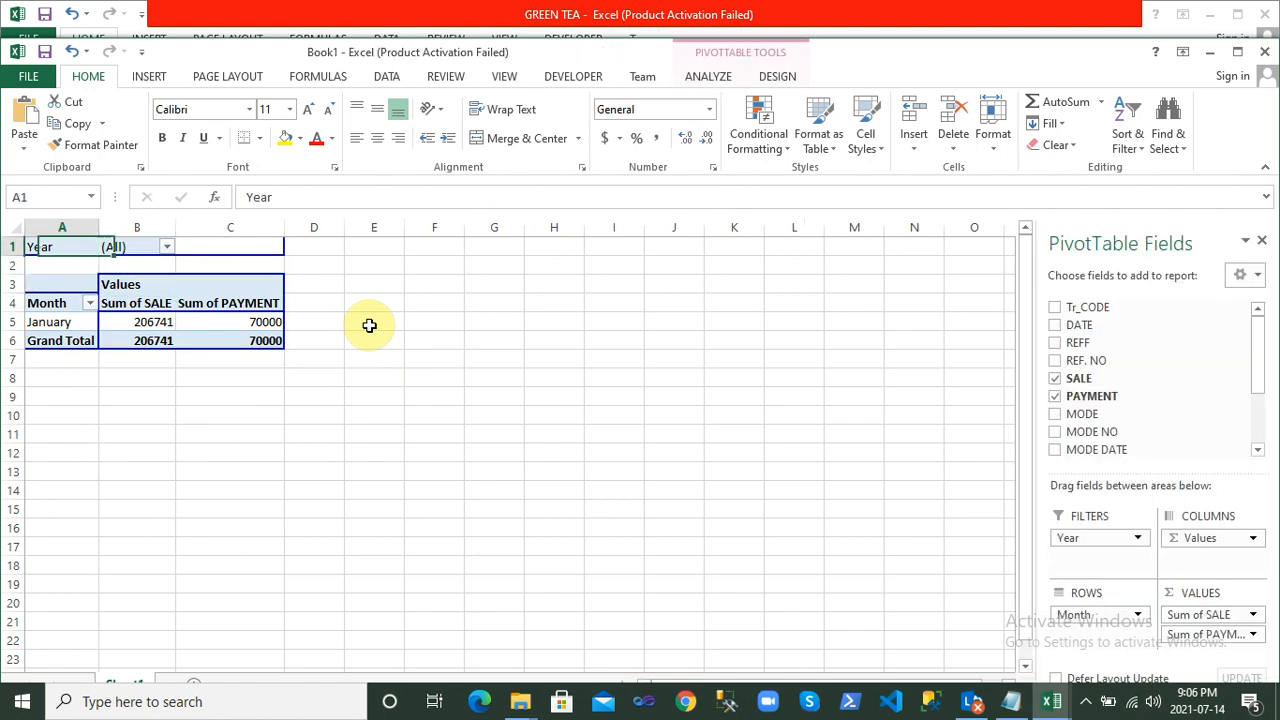
{"action": "key", "text": "shift+Down"}
{"action": "key", "text": "shift+Down"}
{"action": "key", "text": "shift+Down"}
{"action": "key", "text": "shift+Down"}
{"action": "key", "text": "shift+Down"}
{"action": "key", "text": "shift+Right"}
{"action": "key", "text": "shift+Right"}
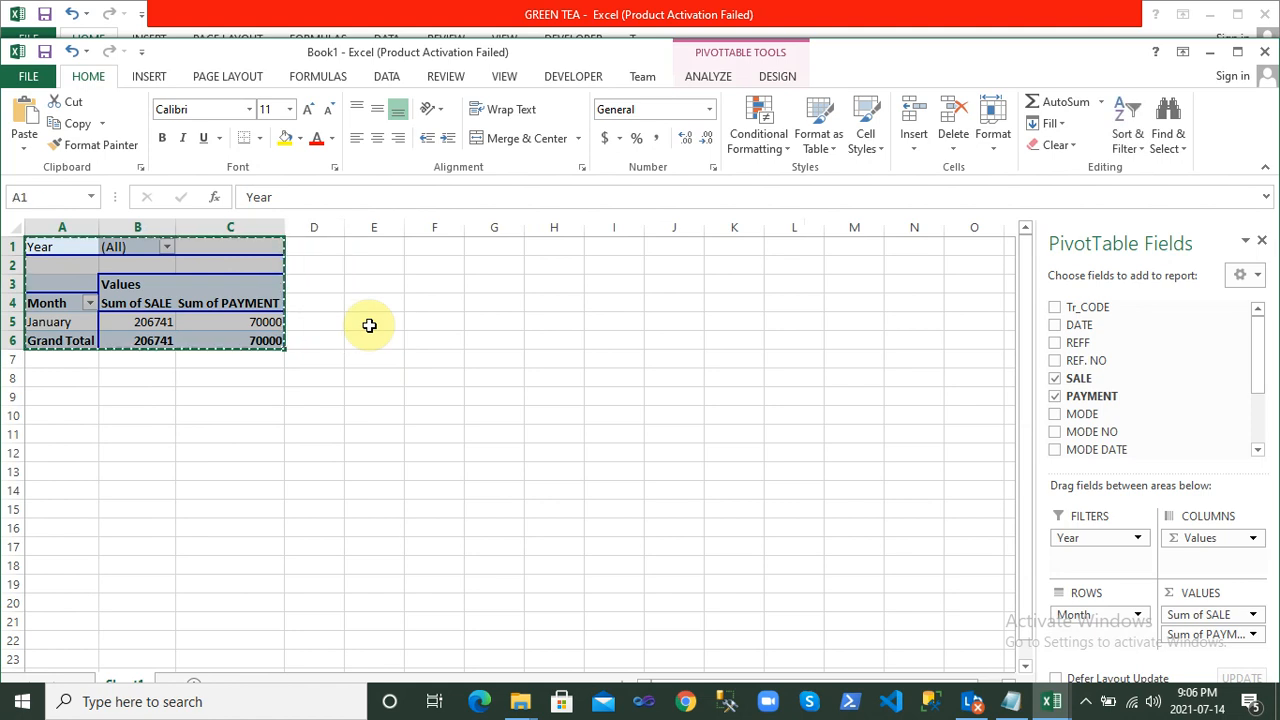
{"action": "key", "text": "Right"}
{"action": "key", "text": "Right"}
{"action": "key", "text": "Right"}
{"action": "key", "text": "Right"}
{"action": "key", "text": "Right"}
{"action": "key", "text": "ctrl+v"}
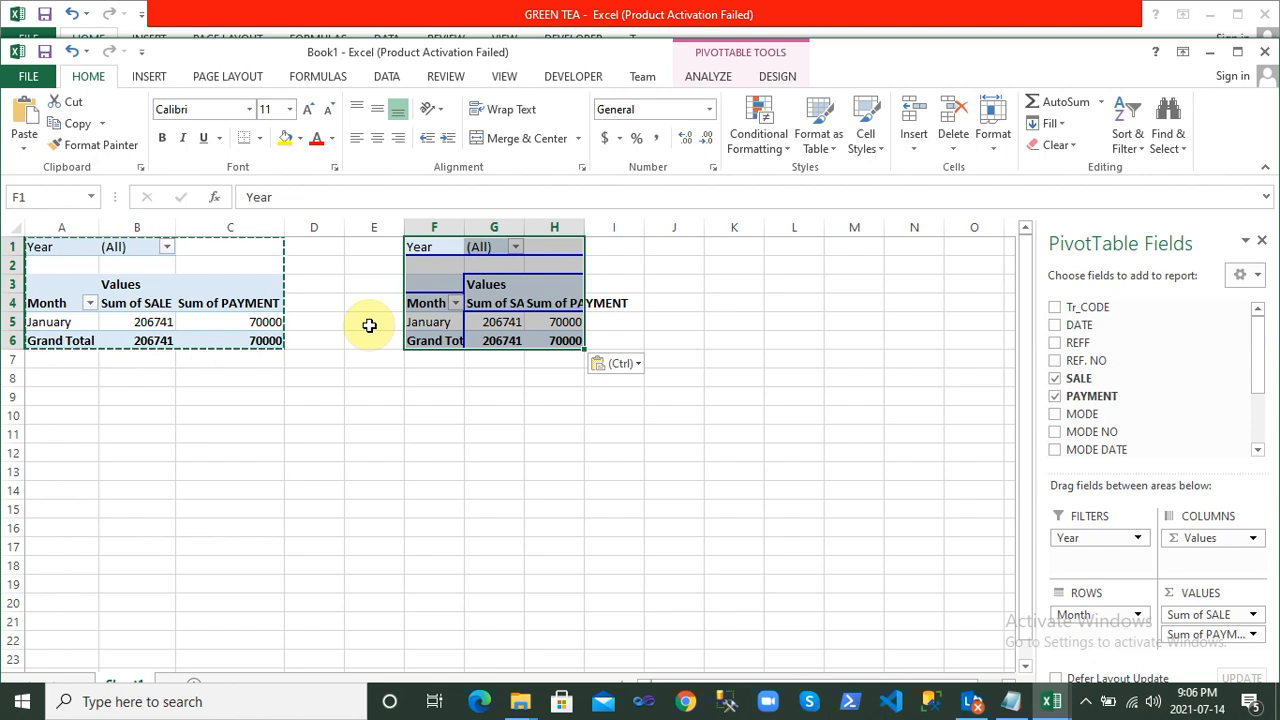
Autofit the columns of the pivot table copy at F1 and remove Year from its report filter
{"action": "key", "text": "alt"}
{"action": "key", "text": "o"}
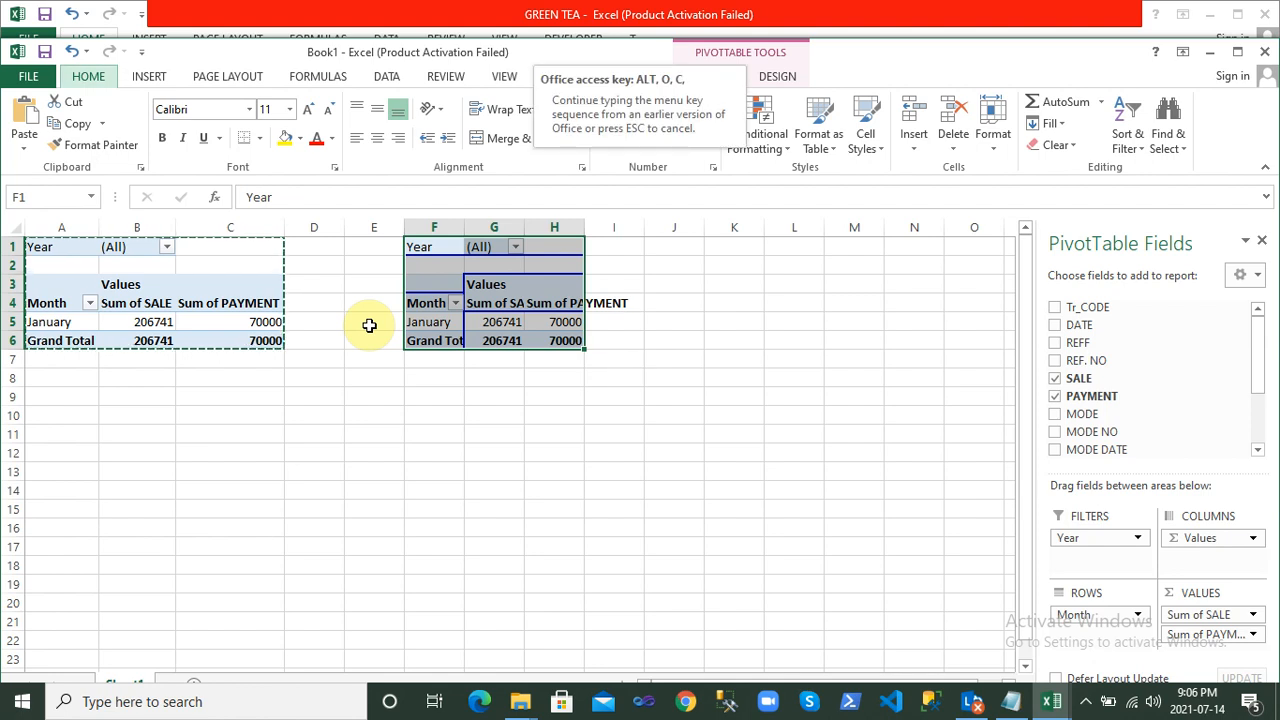
{"action": "key", "text": "c"}
{"action": "key", "text": "a"}
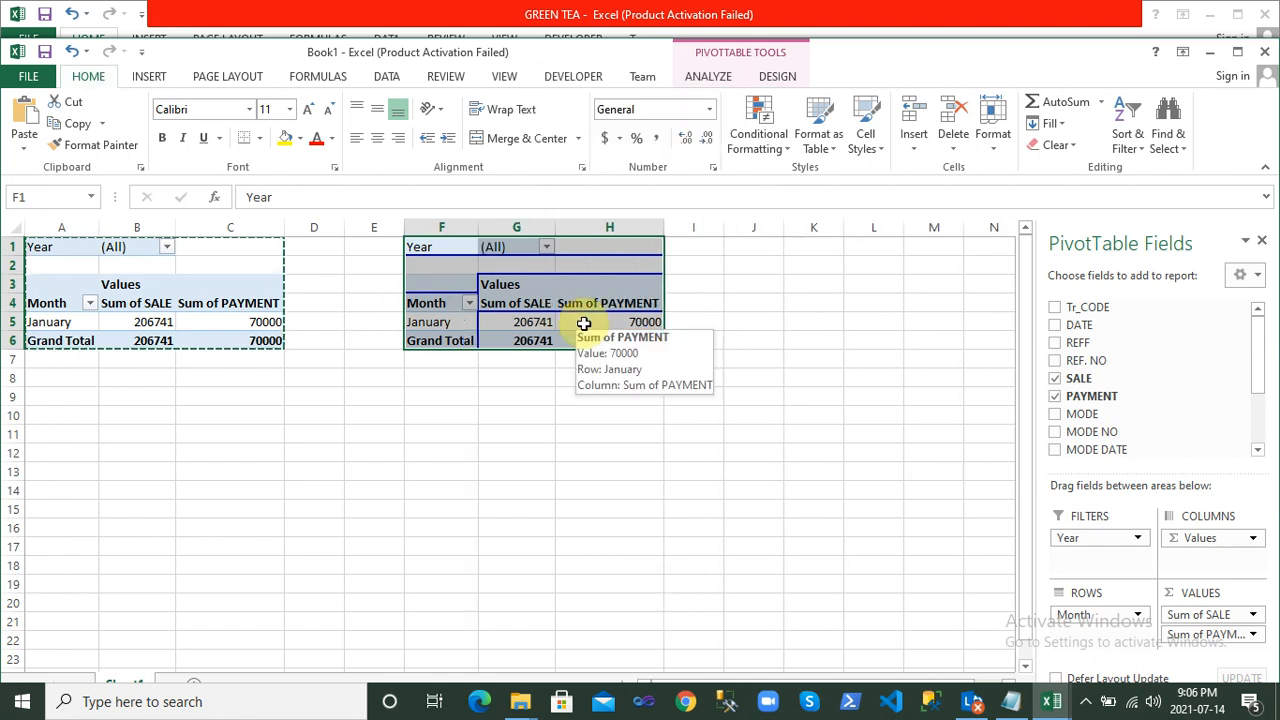
{"action": "left_click_drag", "start_coordinate": [1090, 540], "coordinate": [923, 474]}
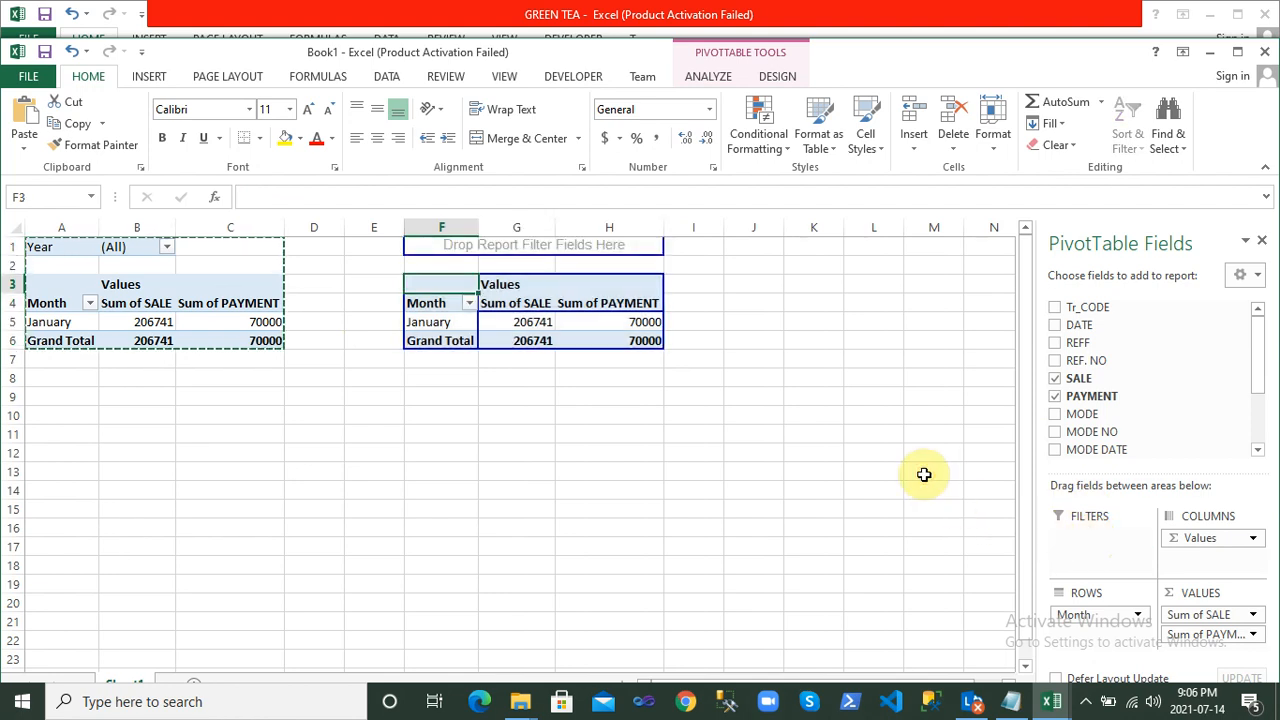
Close the Book1 workbook without saving and go to cell E13 on the FORM sheet of the GREEN TEA workbook
{"action": "left_click", "coordinate": [1266, 55]}
{"action": "left_click", "coordinate": [640, 371]}
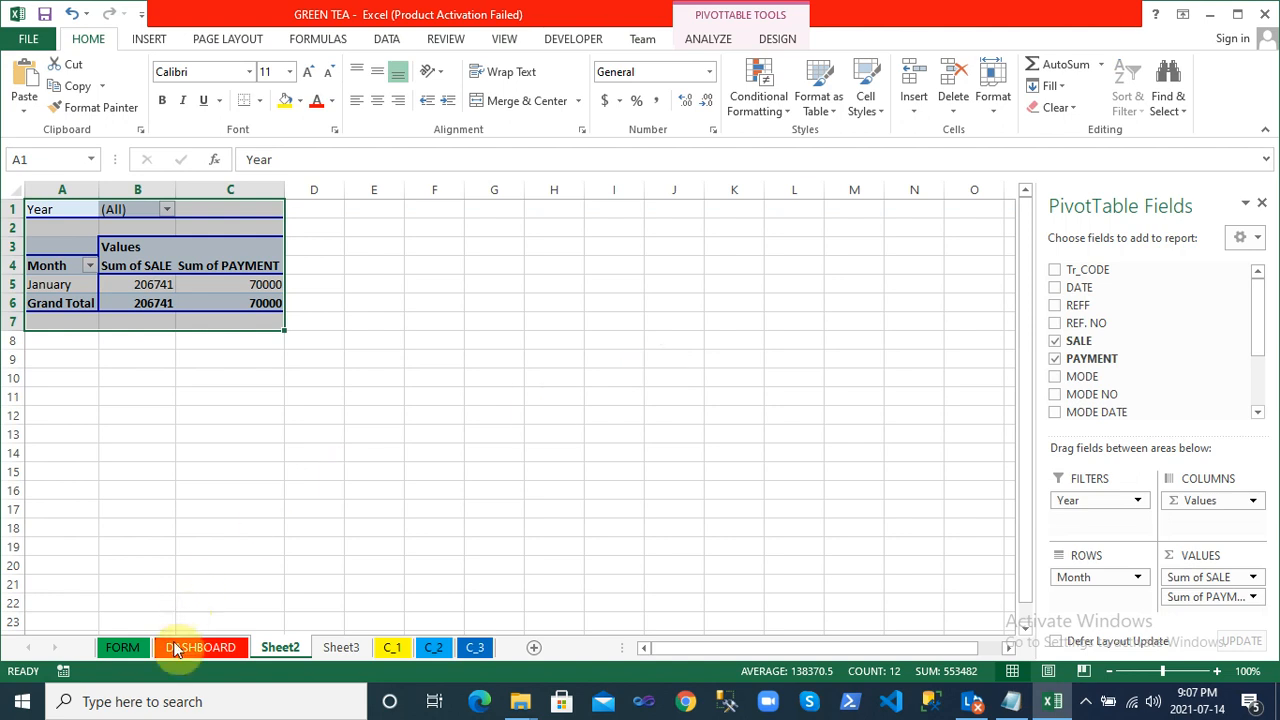
{"action": "left_click", "coordinate": [126, 655]}
{"action": "left_click", "coordinate": [286, 437]}
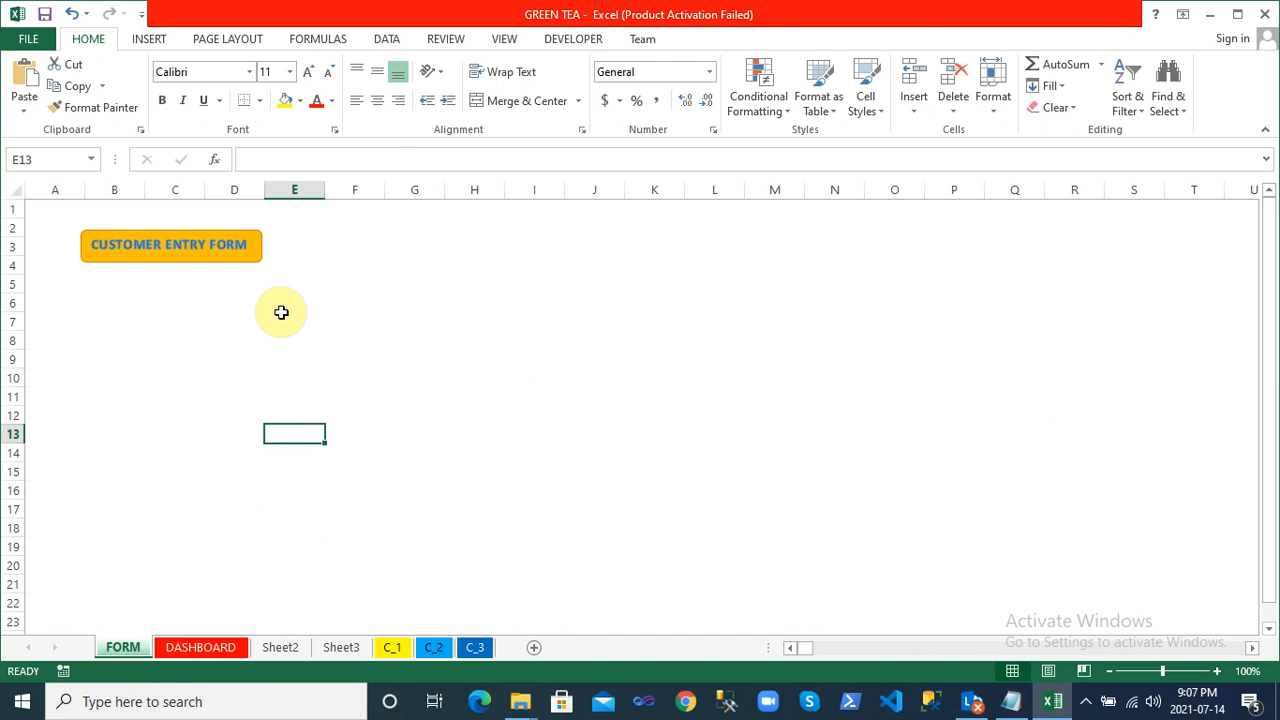
Open the Visual Basic editor and widen the project tree so the full object names fit
{"action": "key", "text": "alt+F11"}
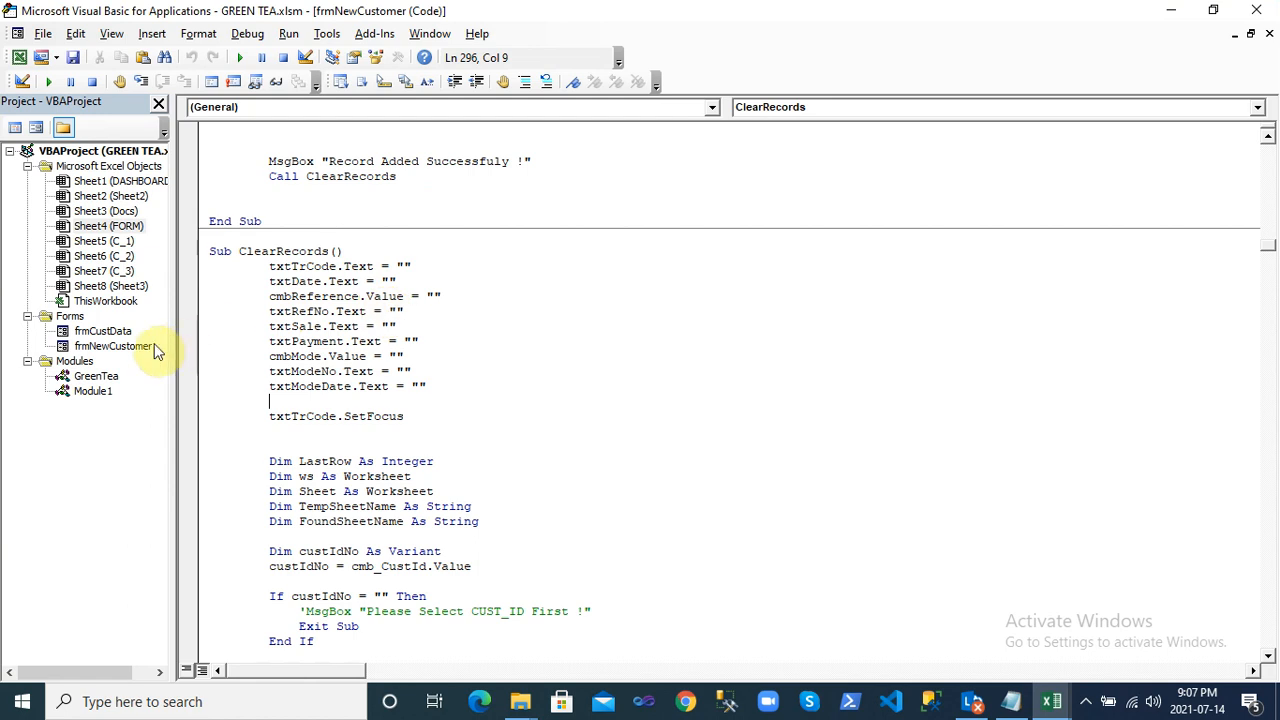
{"action": "left_click", "coordinate": [108, 167]}
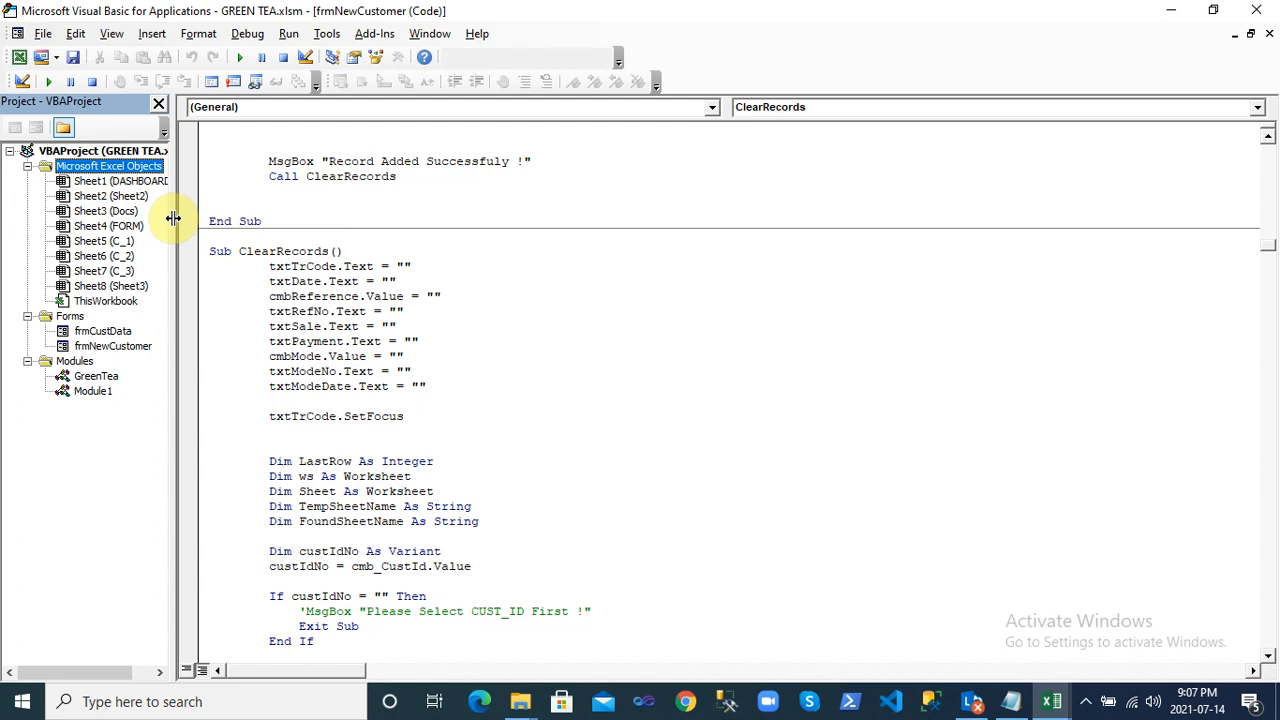
{"action": "left_click_drag", "start_coordinate": [173, 218], "coordinate": [240, 217]}
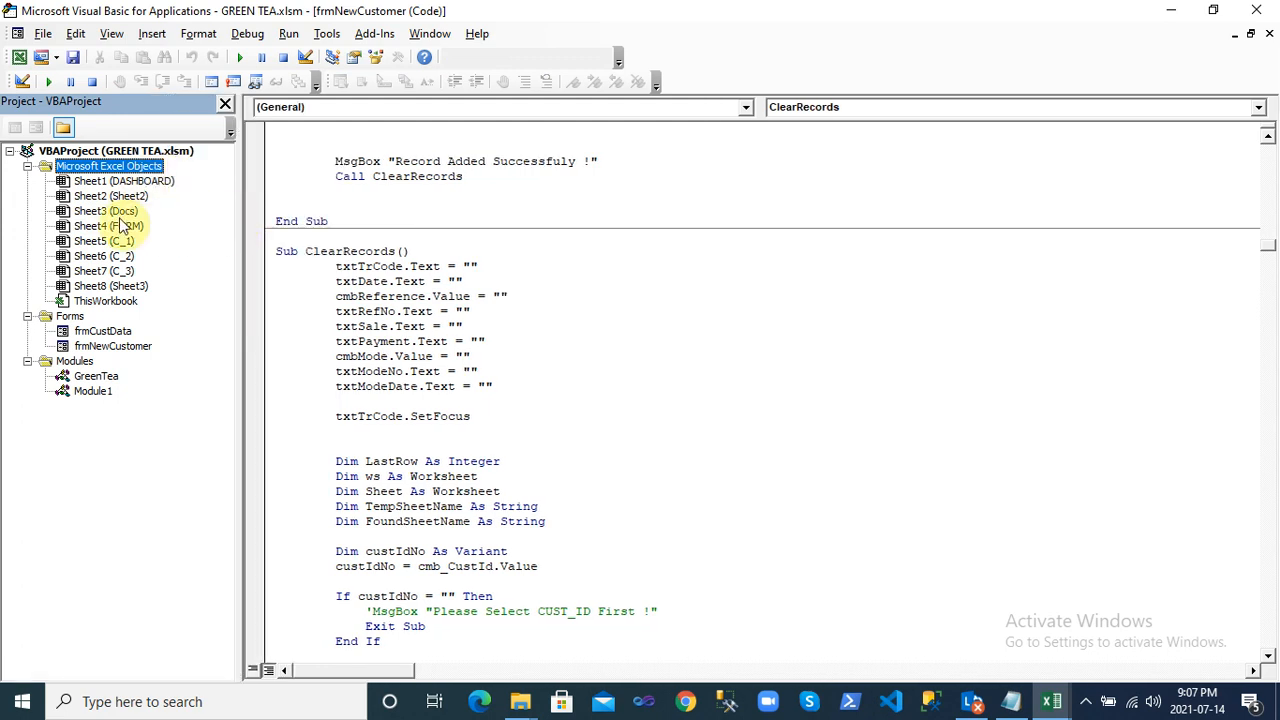
Compare the worksheets listed in the VBA project with the workbook's sheets, including the list of hidden sheets
{"action": "key", "text": "alt+Tab"}
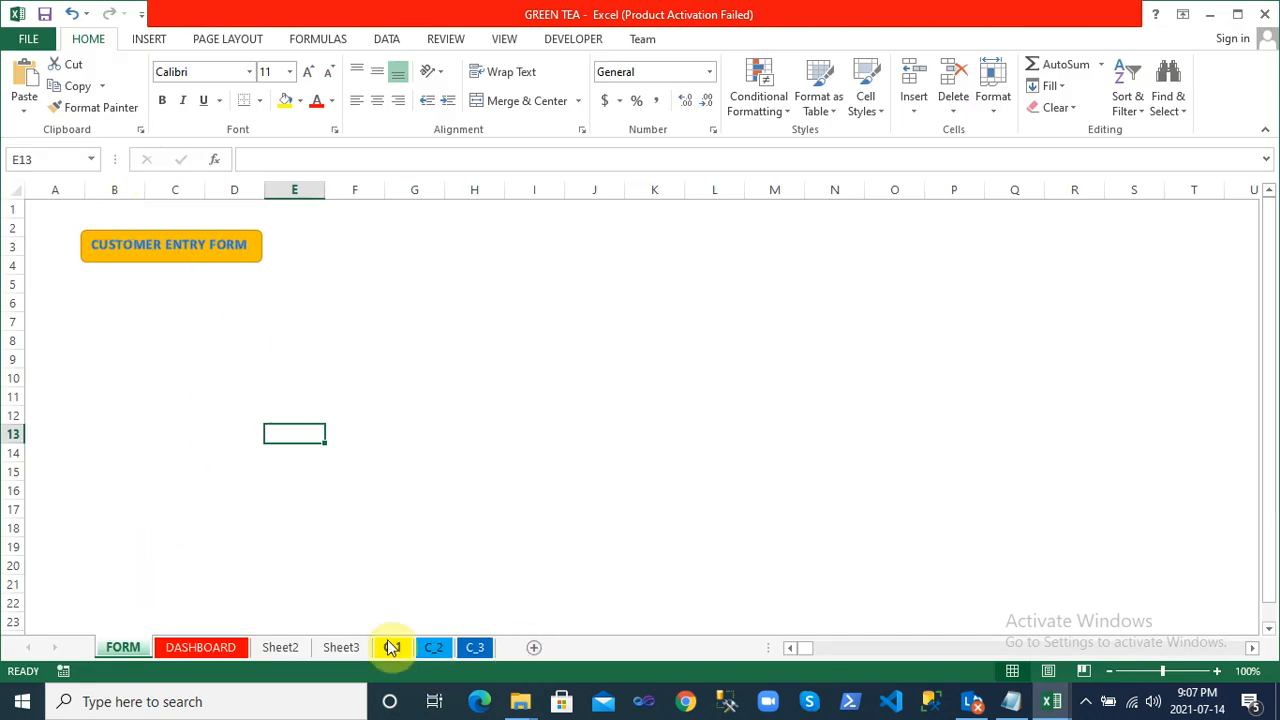
{"action": "key", "text": "alt+Tab"}
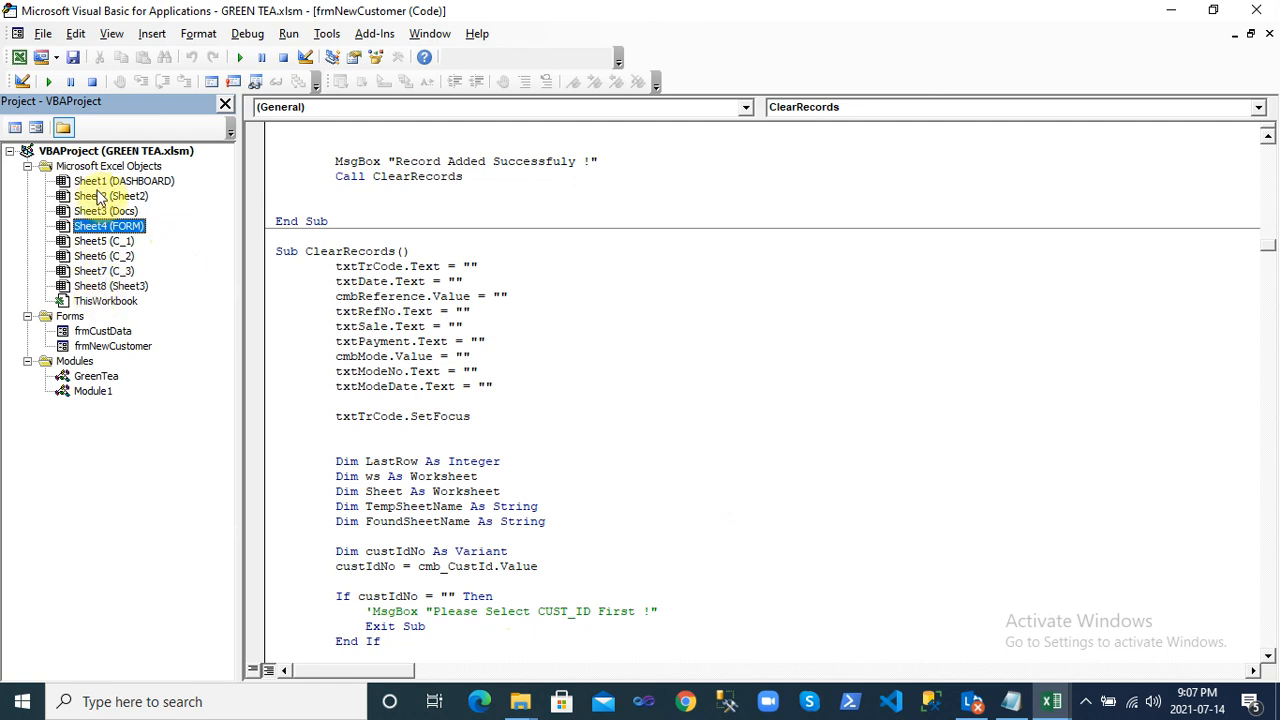
{"action": "key", "text": "alt+Tab"}
{"action": "right_click", "coordinate": [123, 648]}
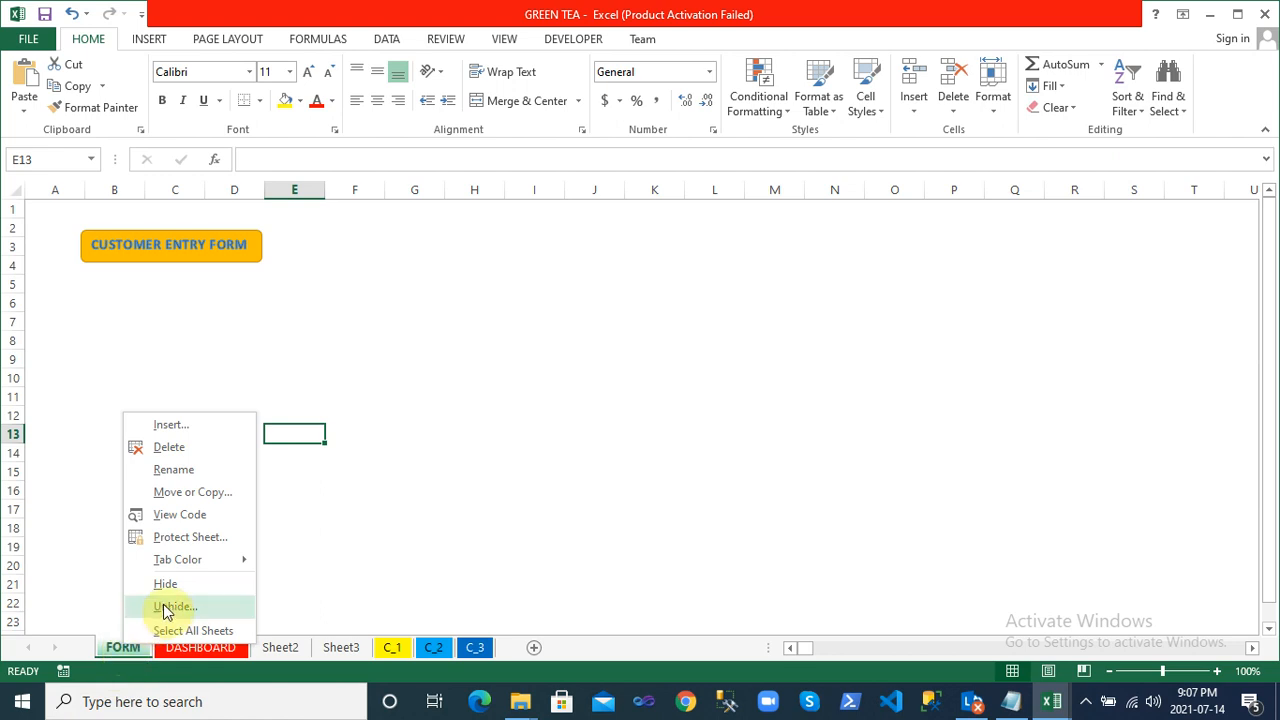
{"action": "left_click", "coordinate": [165, 607]}
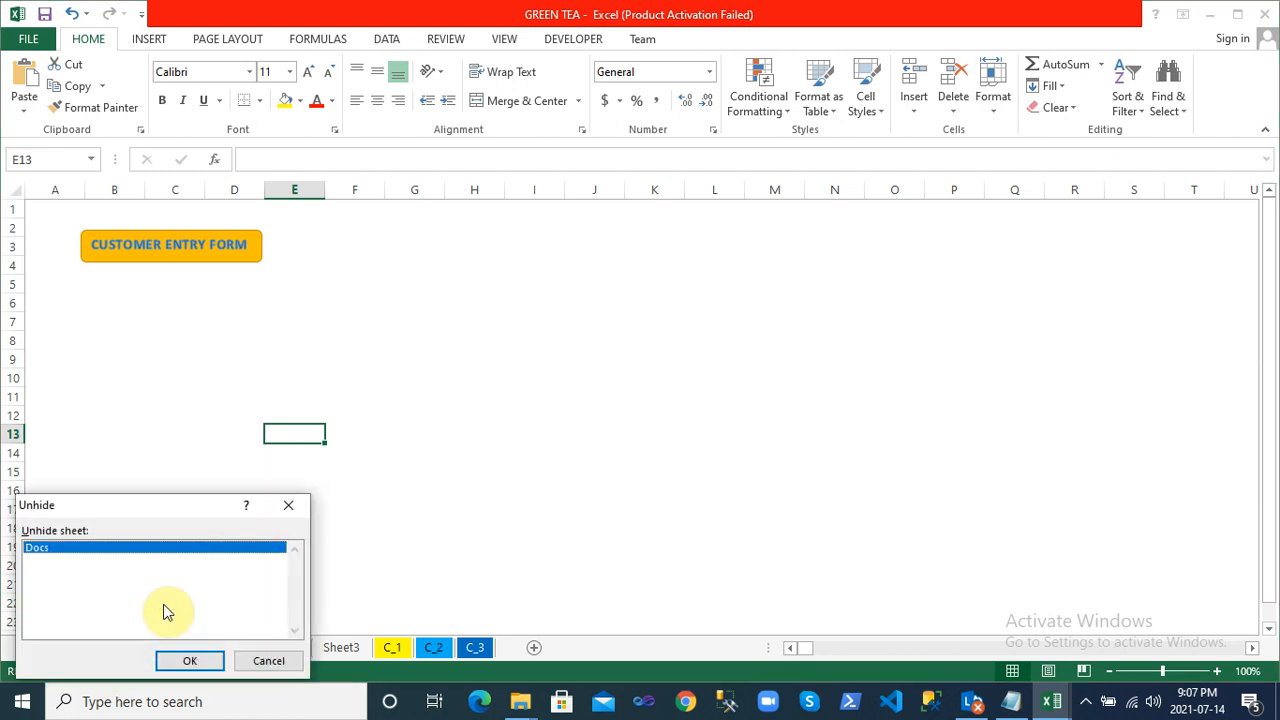
{"action": "left_click", "coordinate": [294, 503]}
{"action": "key", "text": "alt+F11"}
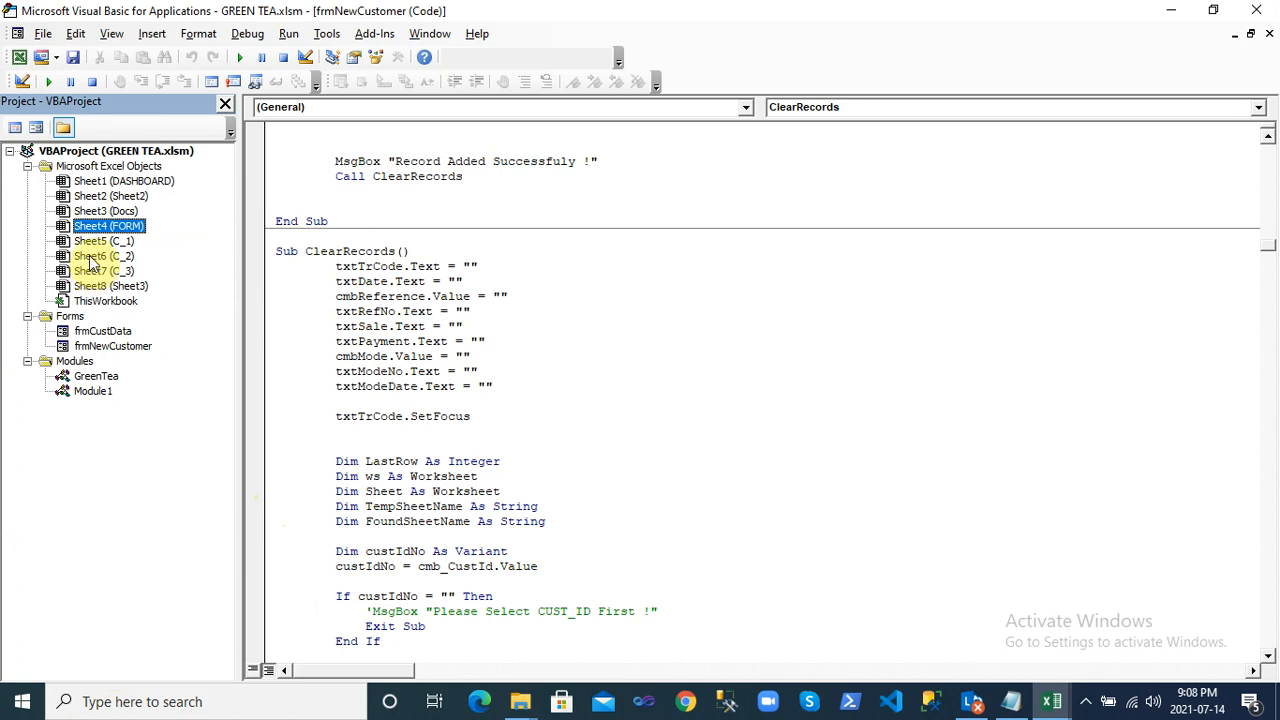
Examine the worksheet objects DASHBOARD, Sheet2, FORM, C_1 and C_2 in the VBA project
{"action": "left_click", "coordinate": [93, 182]}
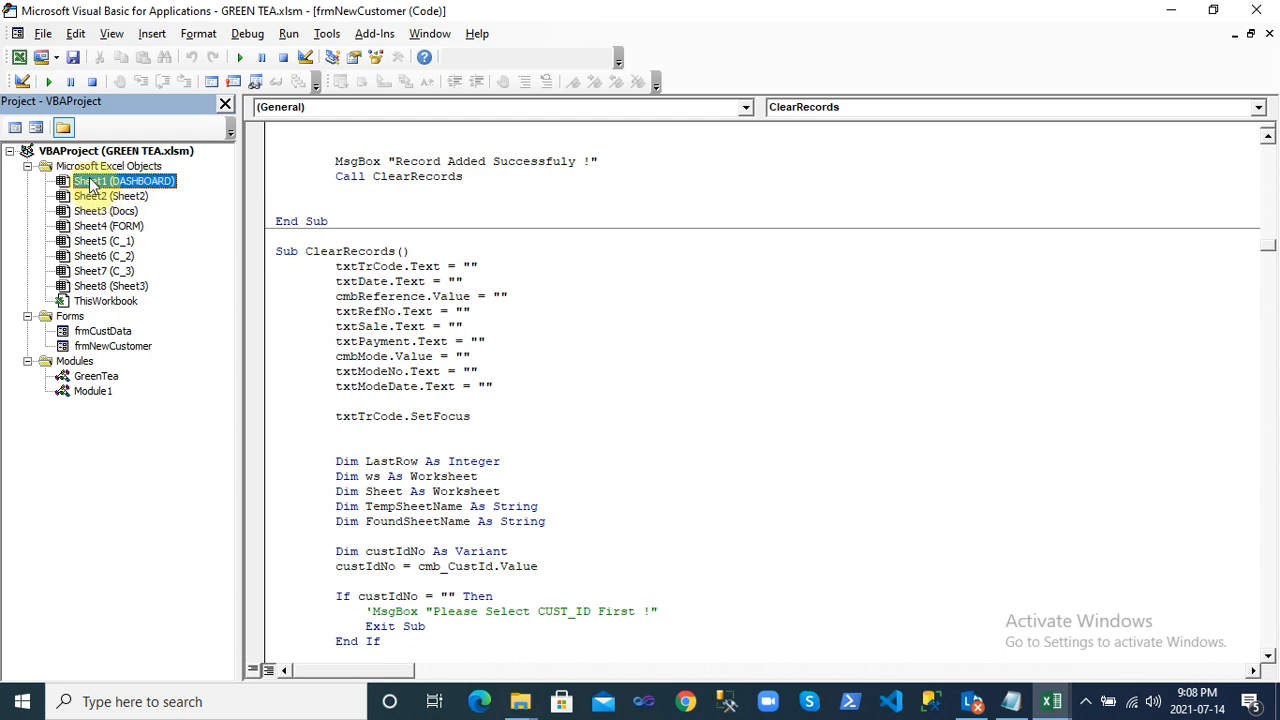
{"action": "left_click", "coordinate": [121, 197]}
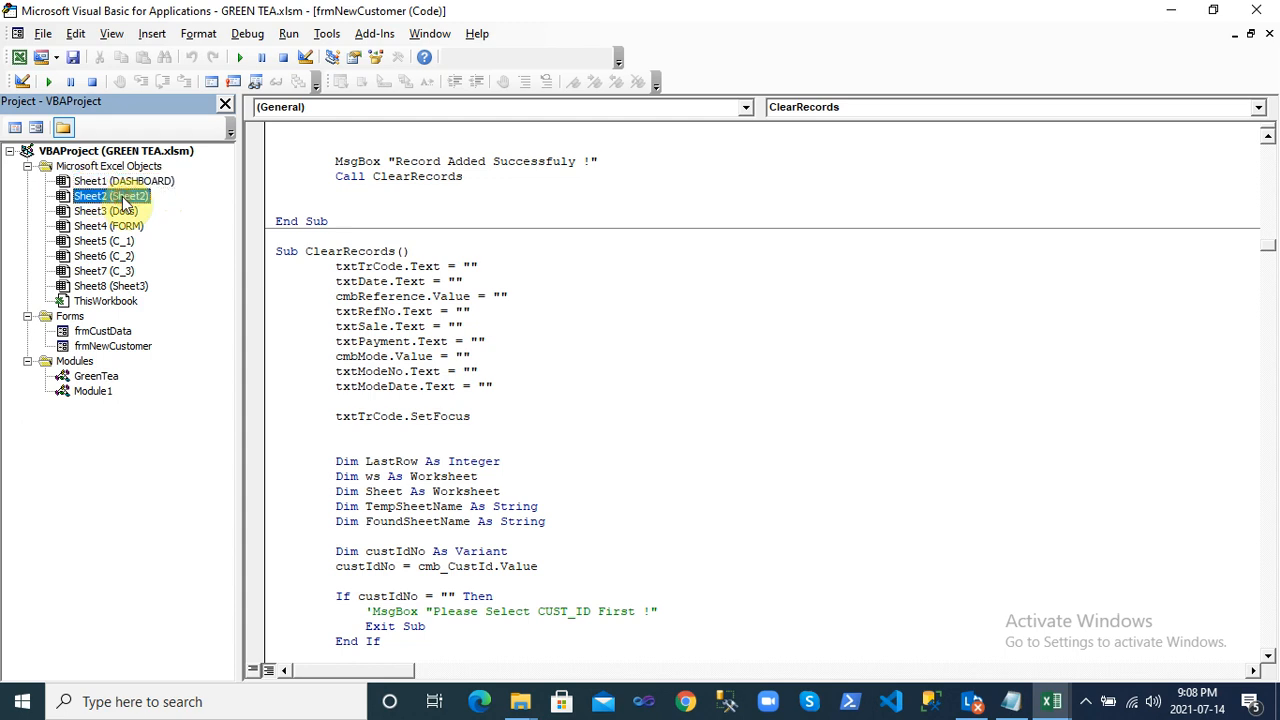
{"action": "left_click", "coordinate": [106, 242]}
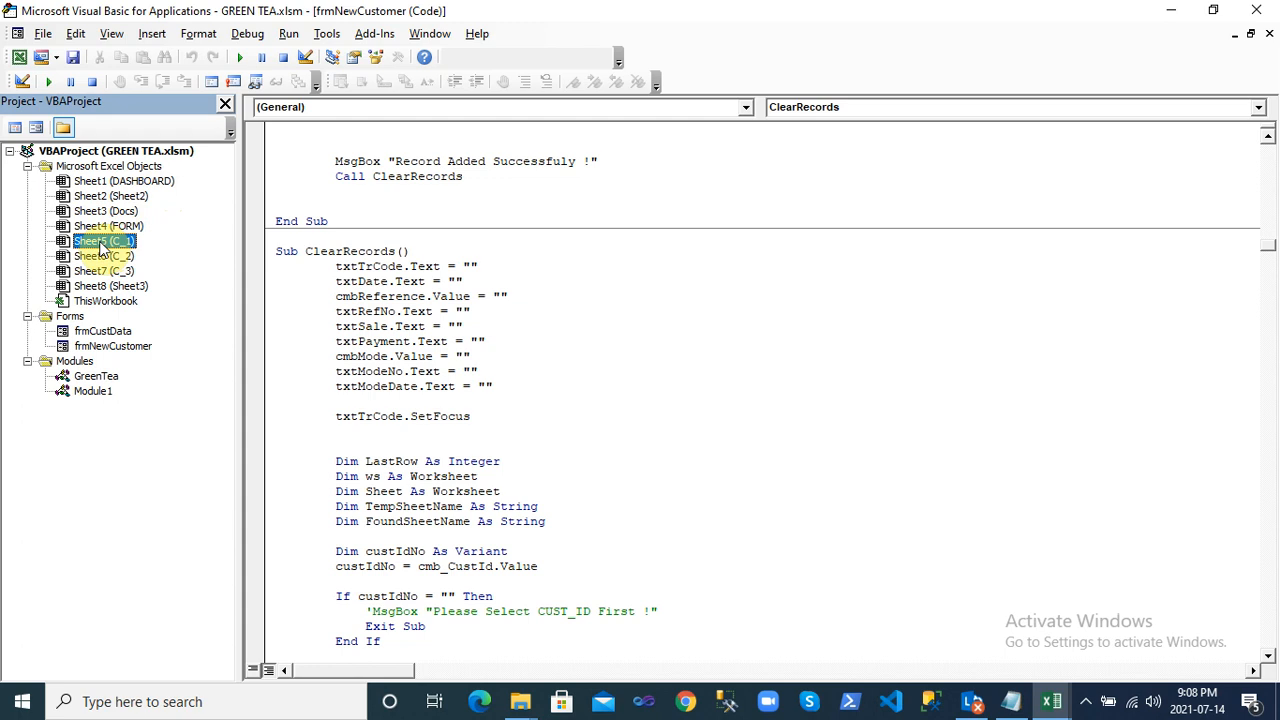
{"action": "left_click", "coordinate": [109, 225]}
{"action": "left_click", "coordinate": [106, 242]}
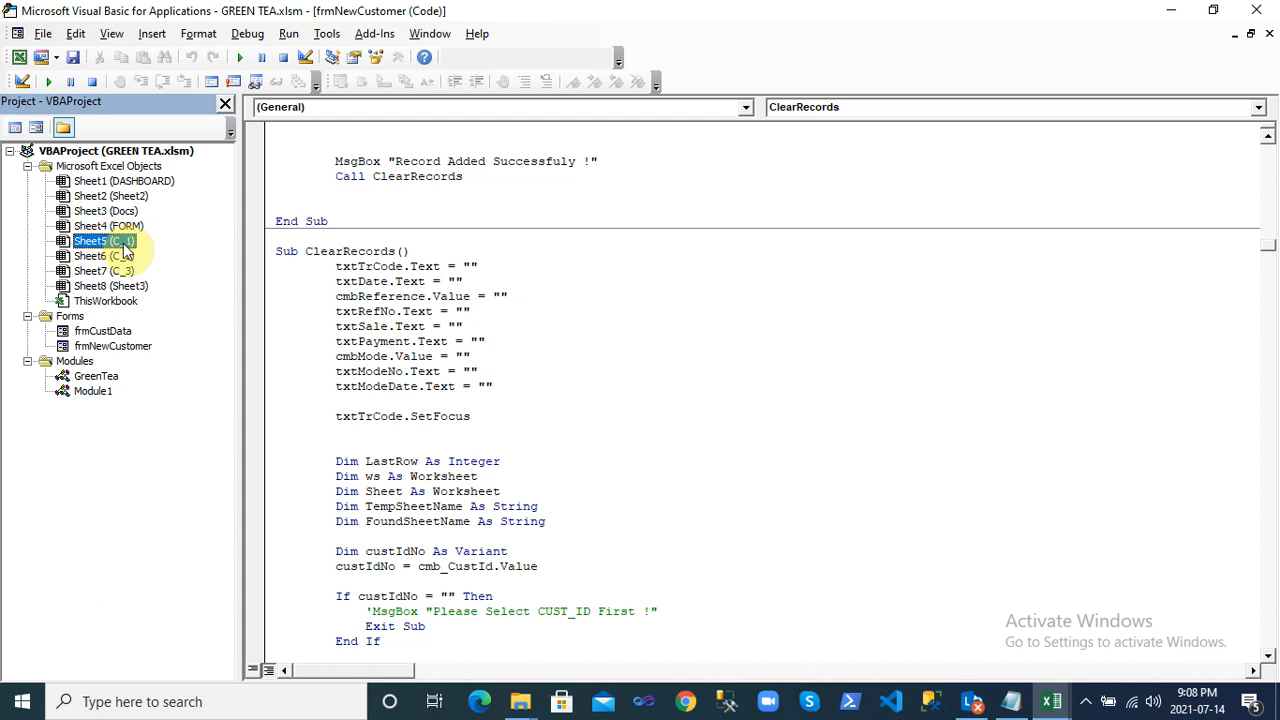
{"action": "left_click", "coordinate": [109, 257]}
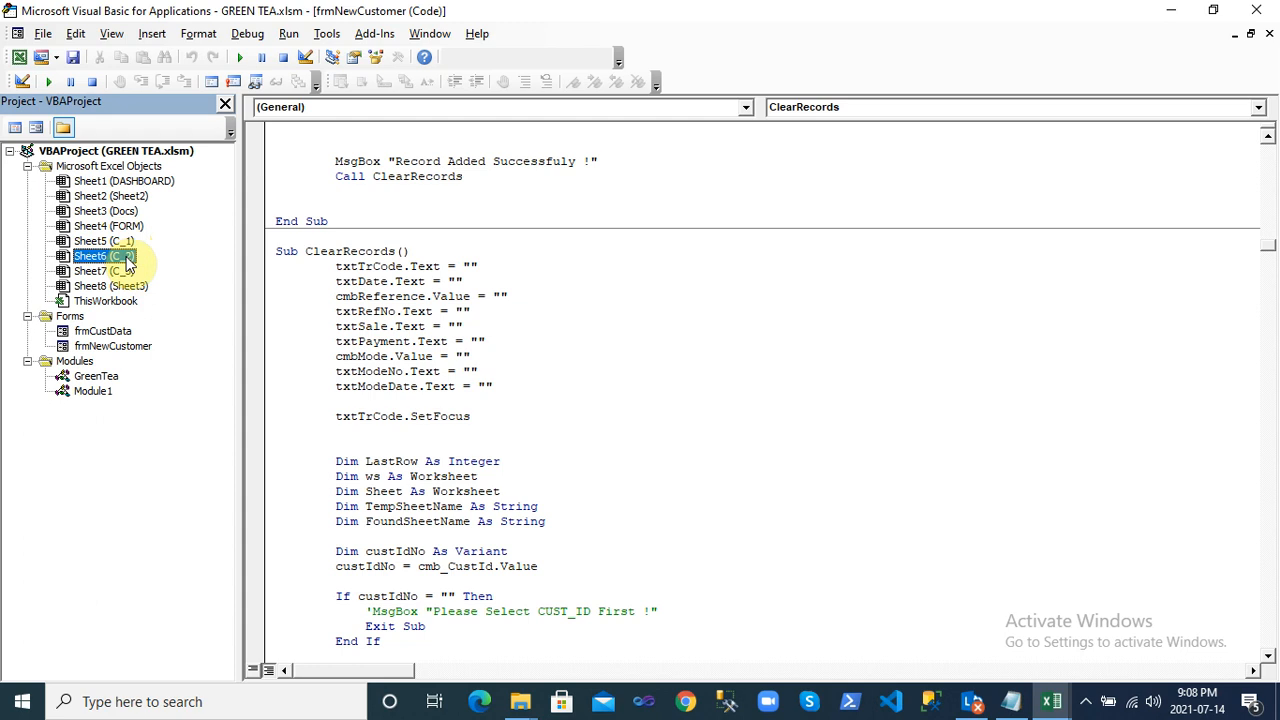
Examine the commands available for the project's Forms and Modules folders, including the insert options
{"action": "left_click", "coordinate": [70, 317]}
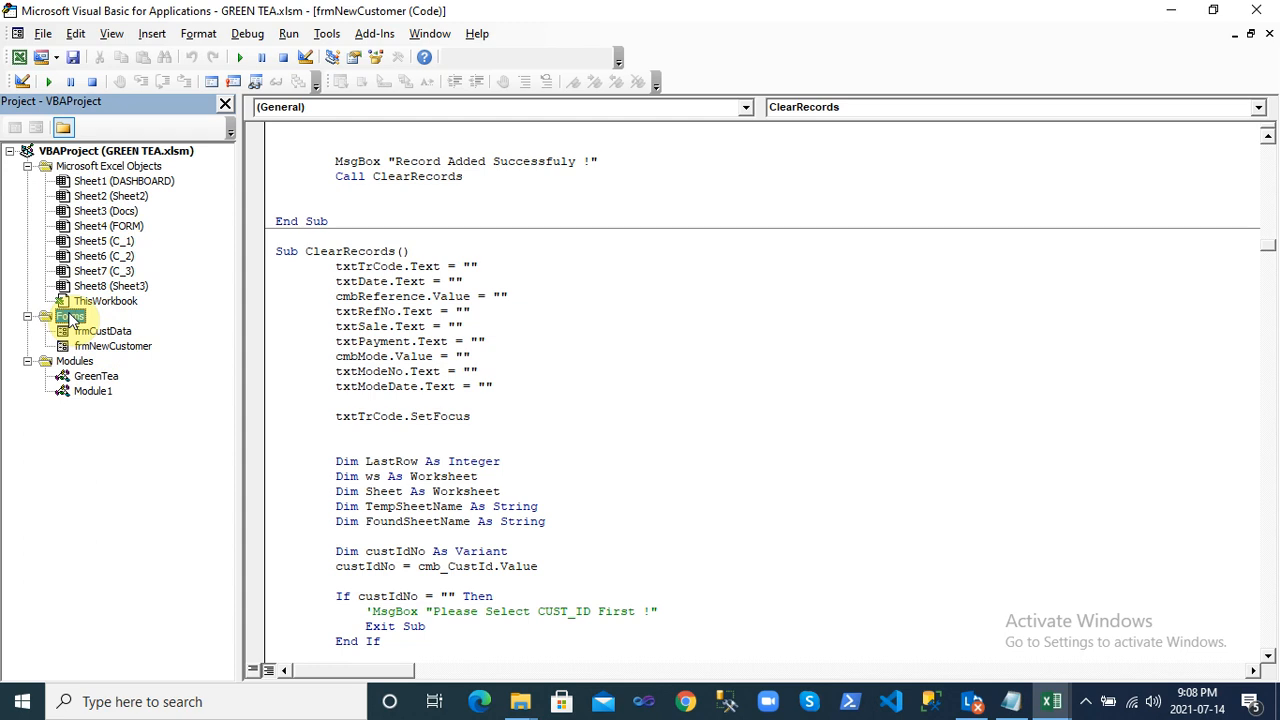
{"action": "right_click", "coordinate": [70, 317]}
{"action": "mouse_move", "coordinate": [140, 395]}
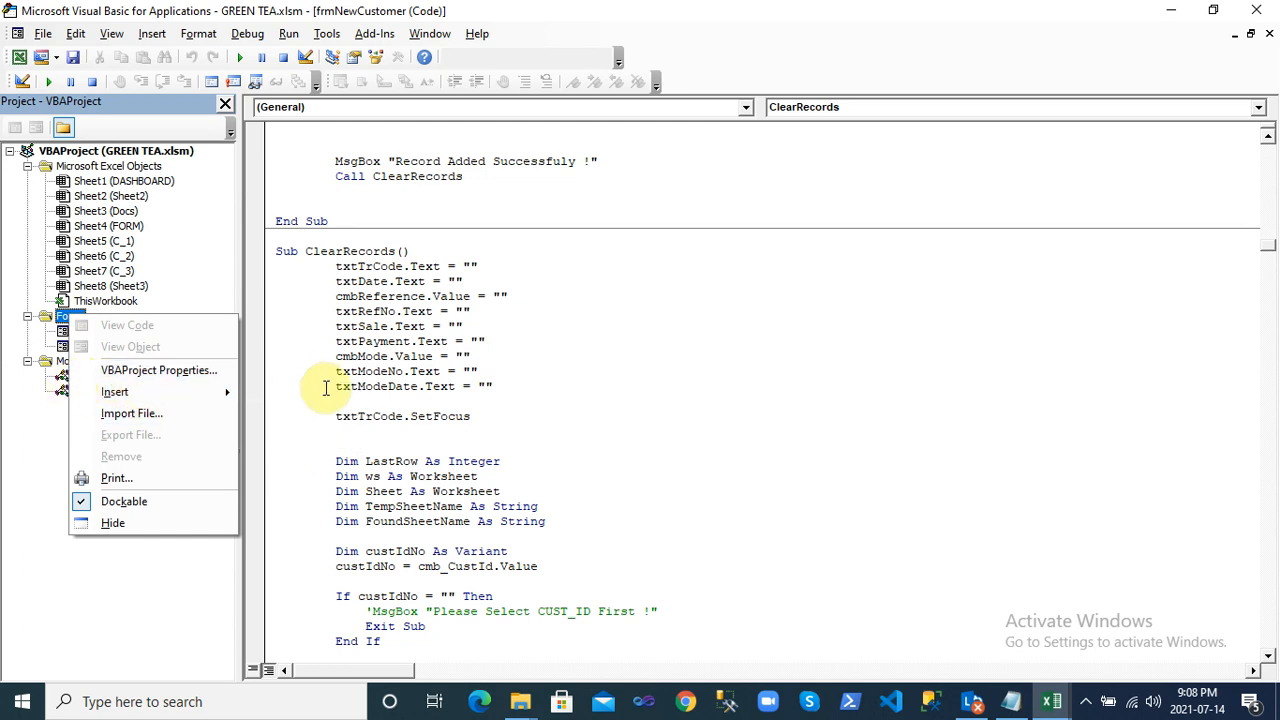
{"action": "left_click", "coordinate": [321, 386]}
{"action": "left_click", "coordinate": [68, 364]}
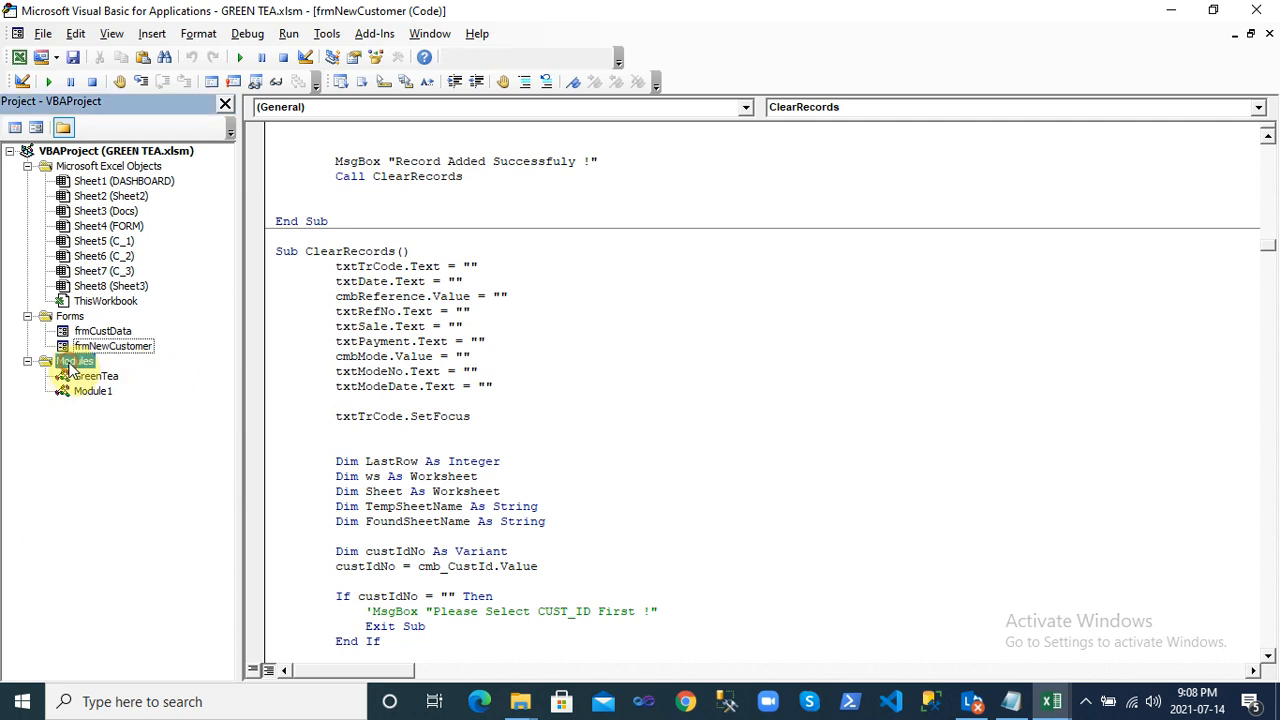
{"action": "right_click", "coordinate": [68, 364]}
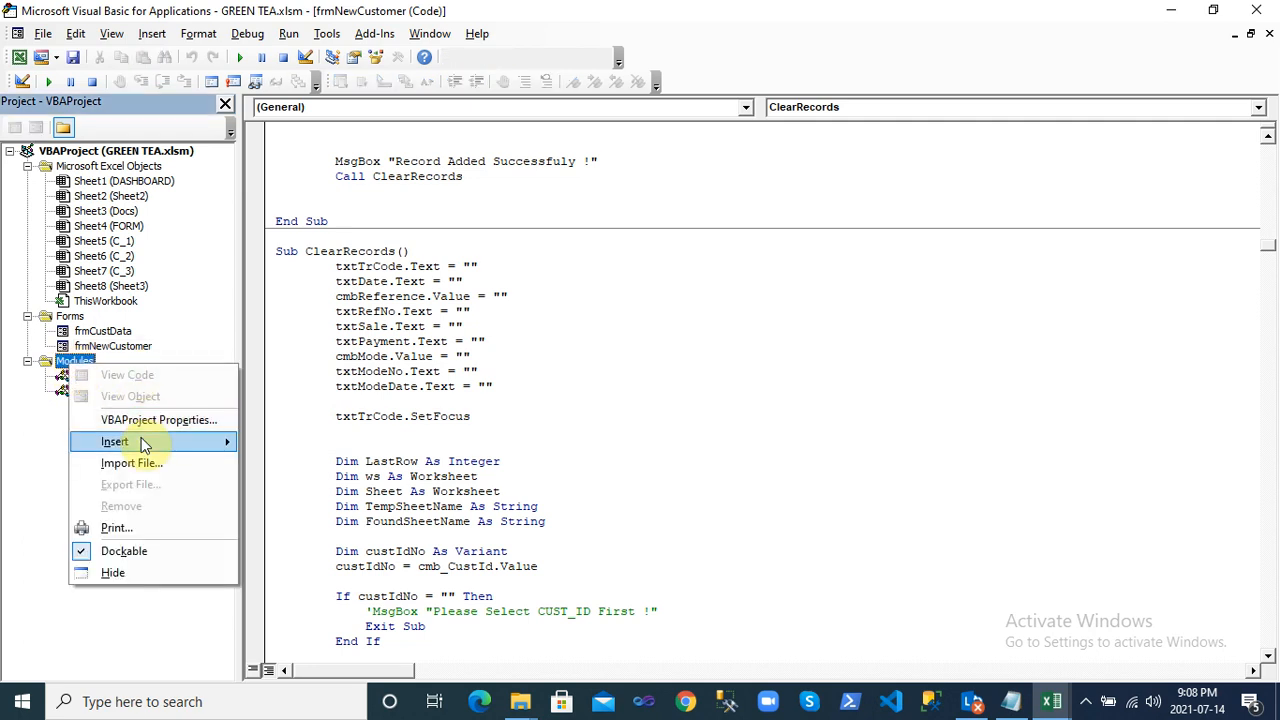
{"action": "left_click", "coordinate": [404, 326]}
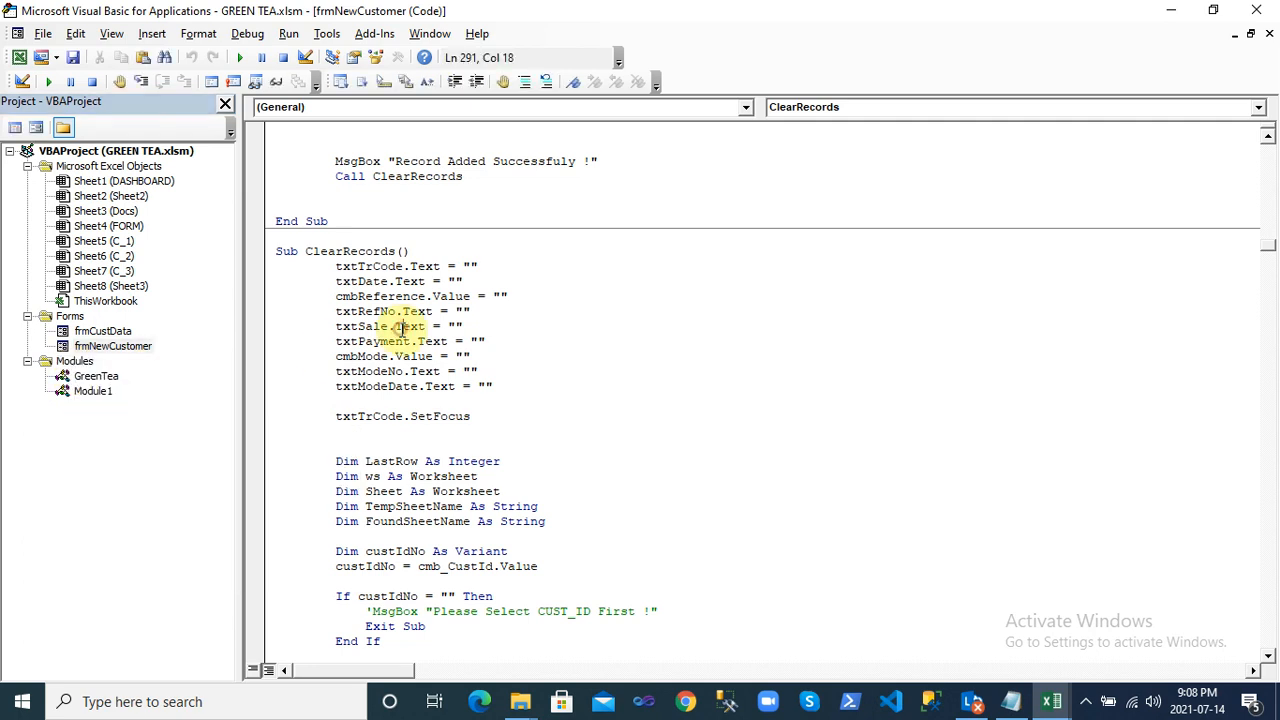
Insert a new UserForm into the VBA project and close the Toolbox of form controls
{"action": "right_click", "coordinate": [62, 320]}
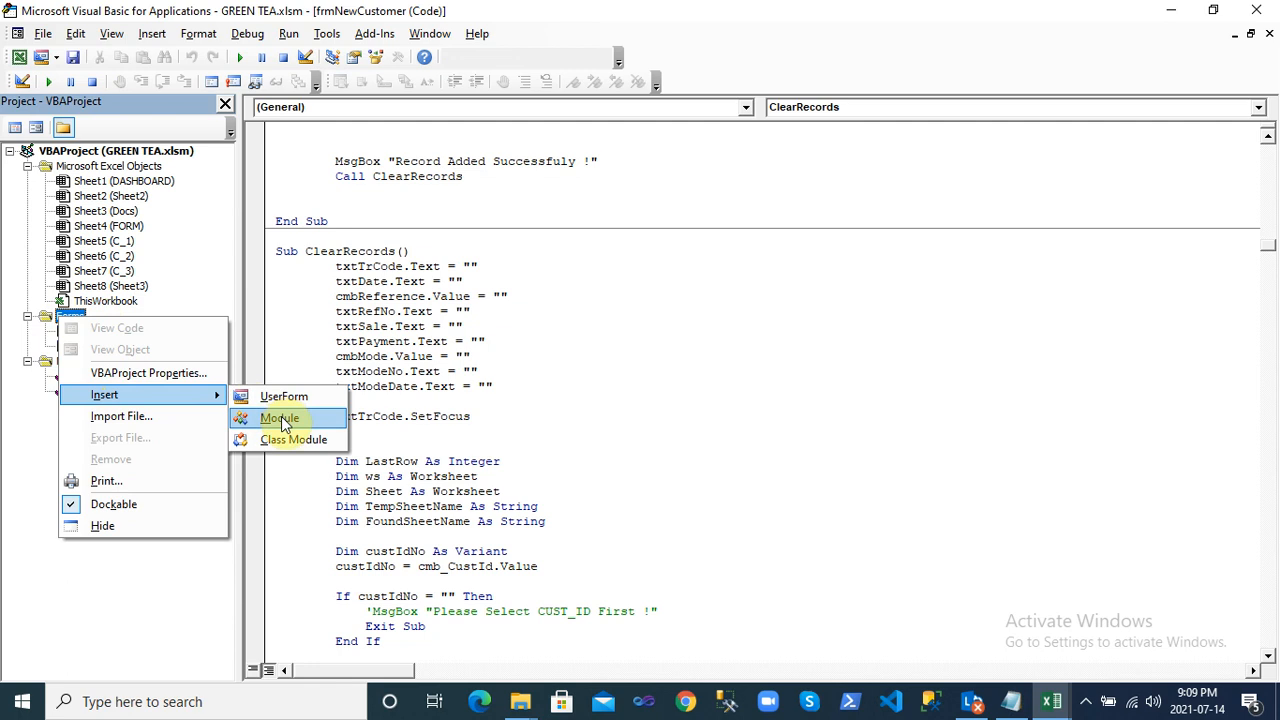
{"action": "left_click", "coordinate": [283, 397]}
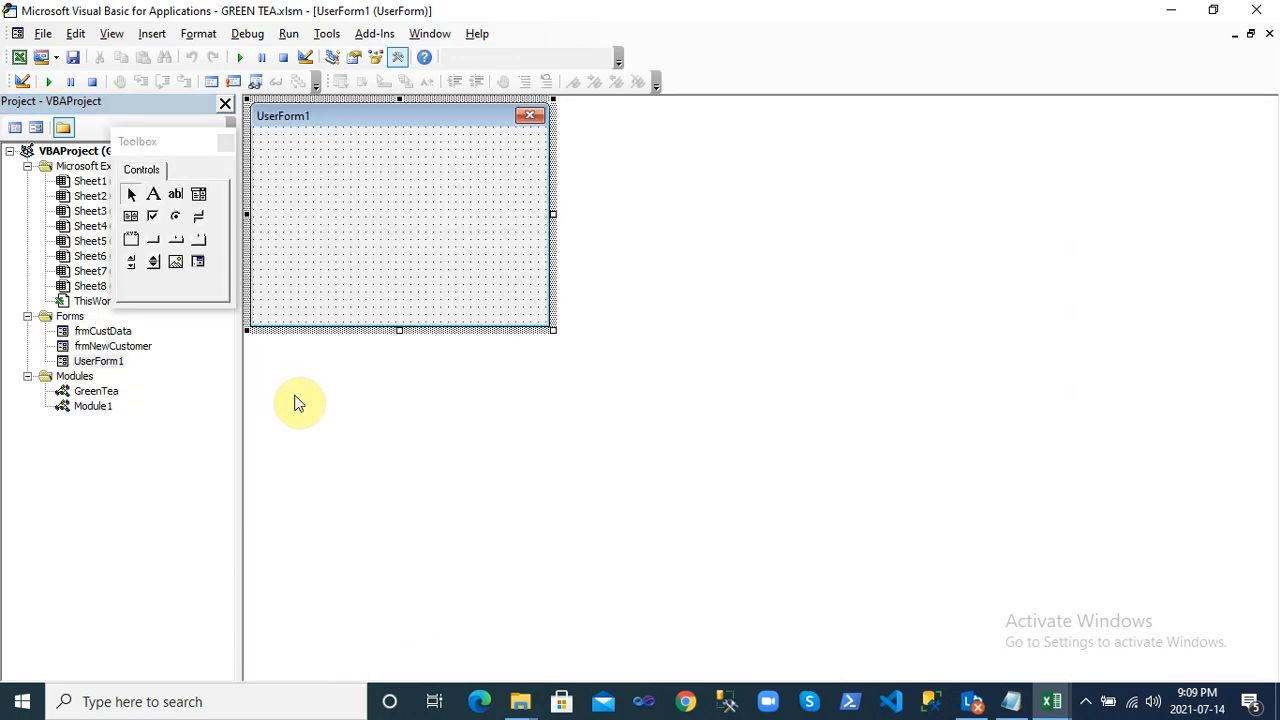
{"action": "left_click", "coordinate": [225, 147]}
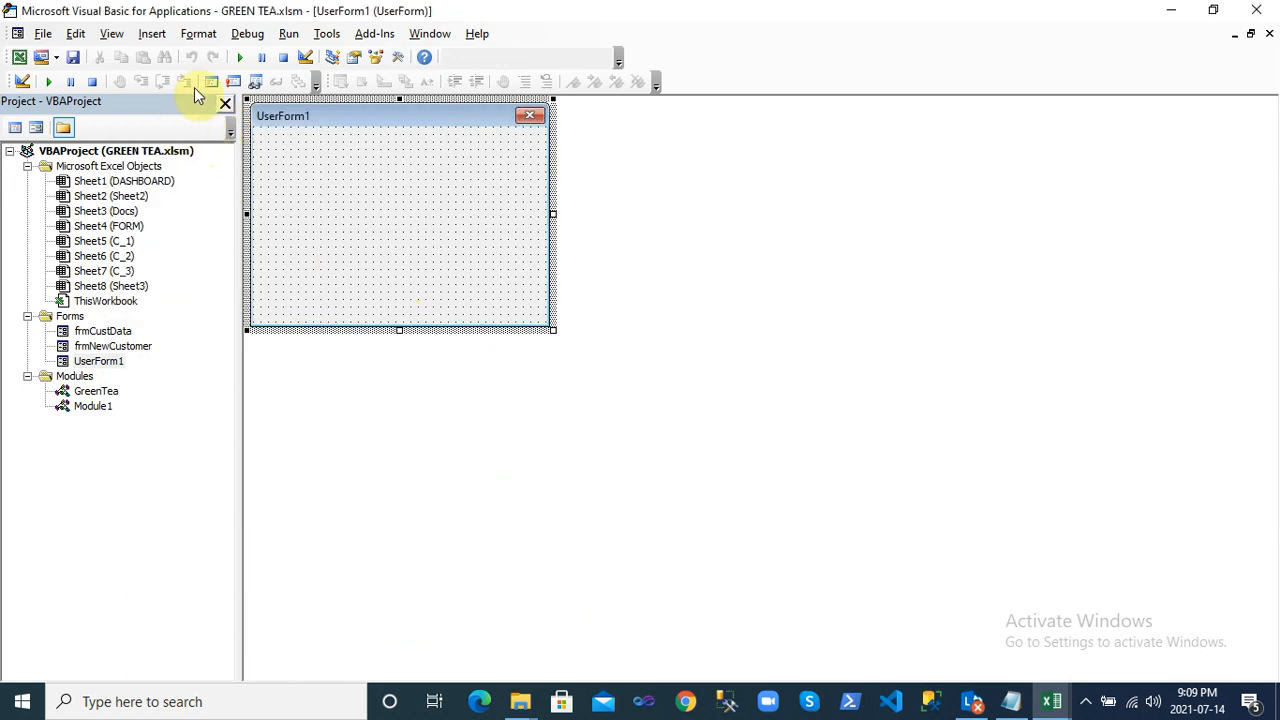
Show the Toolbox of form controls and close it again, twice
{"action": "left_click", "coordinate": [111, 33]}
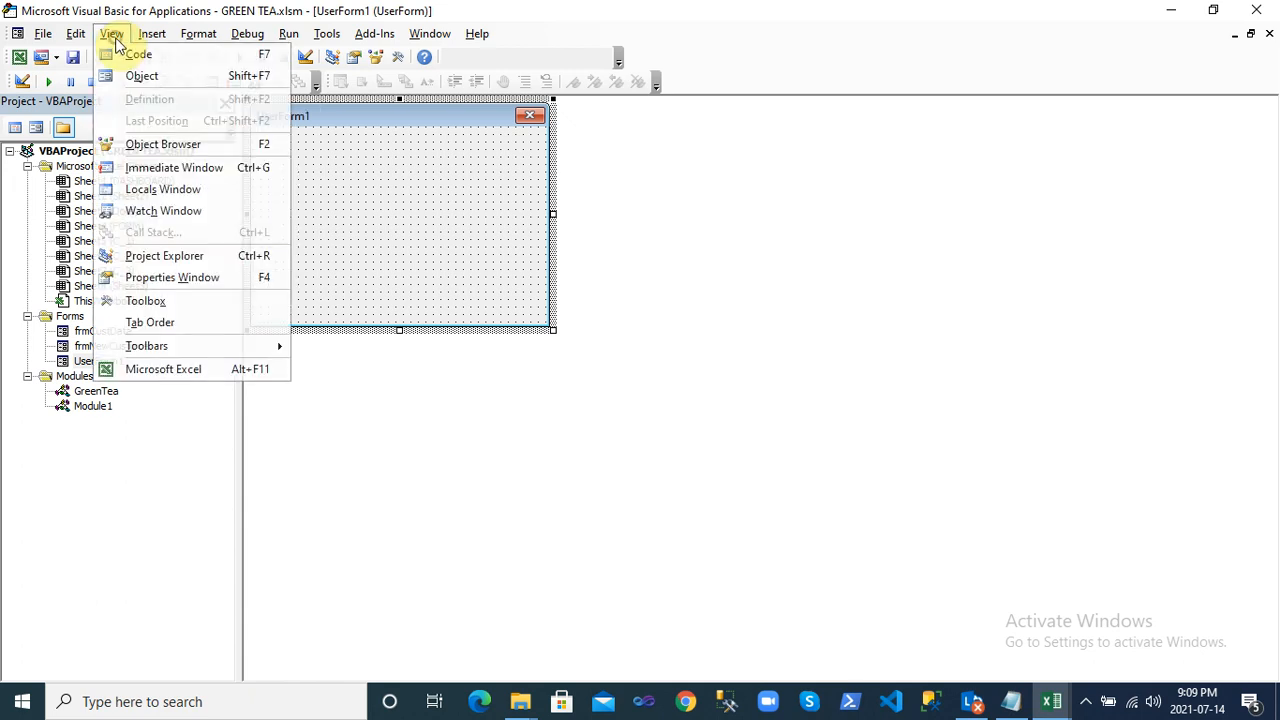
{"action": "left_click", "coordinate": [160, 303]}
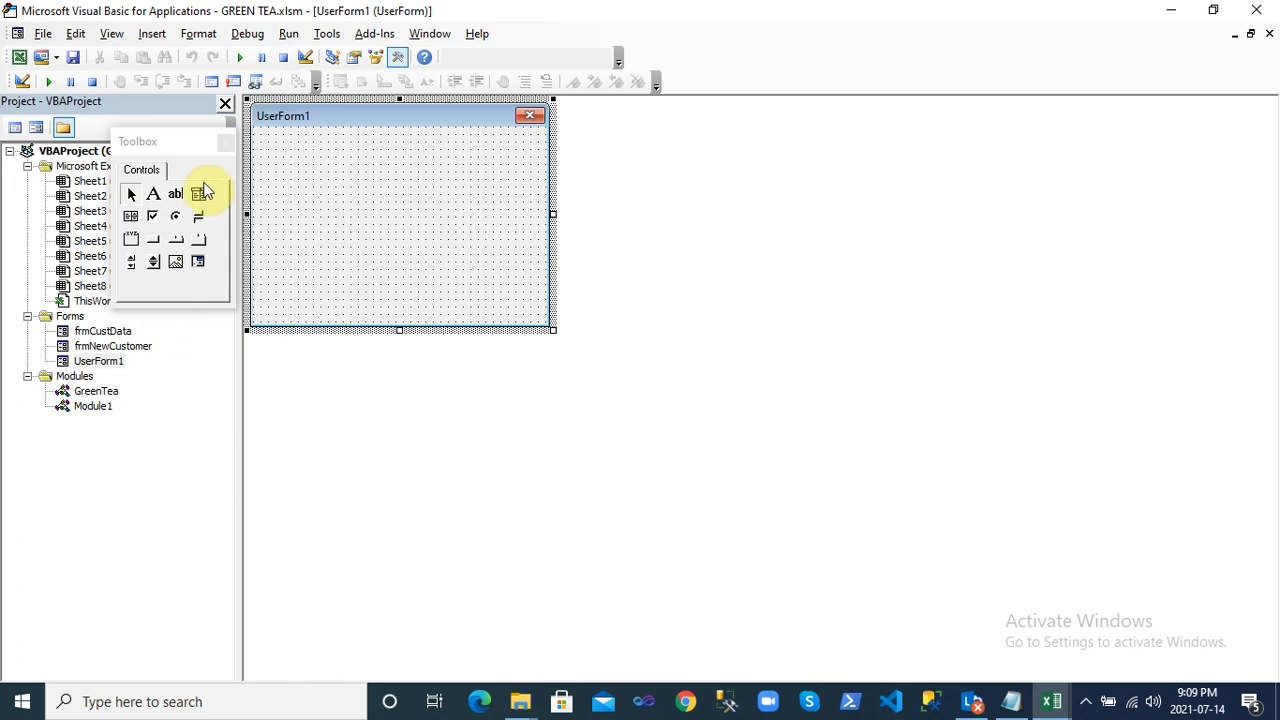
{"action": "left_click", "coordinate": [226, 143]}
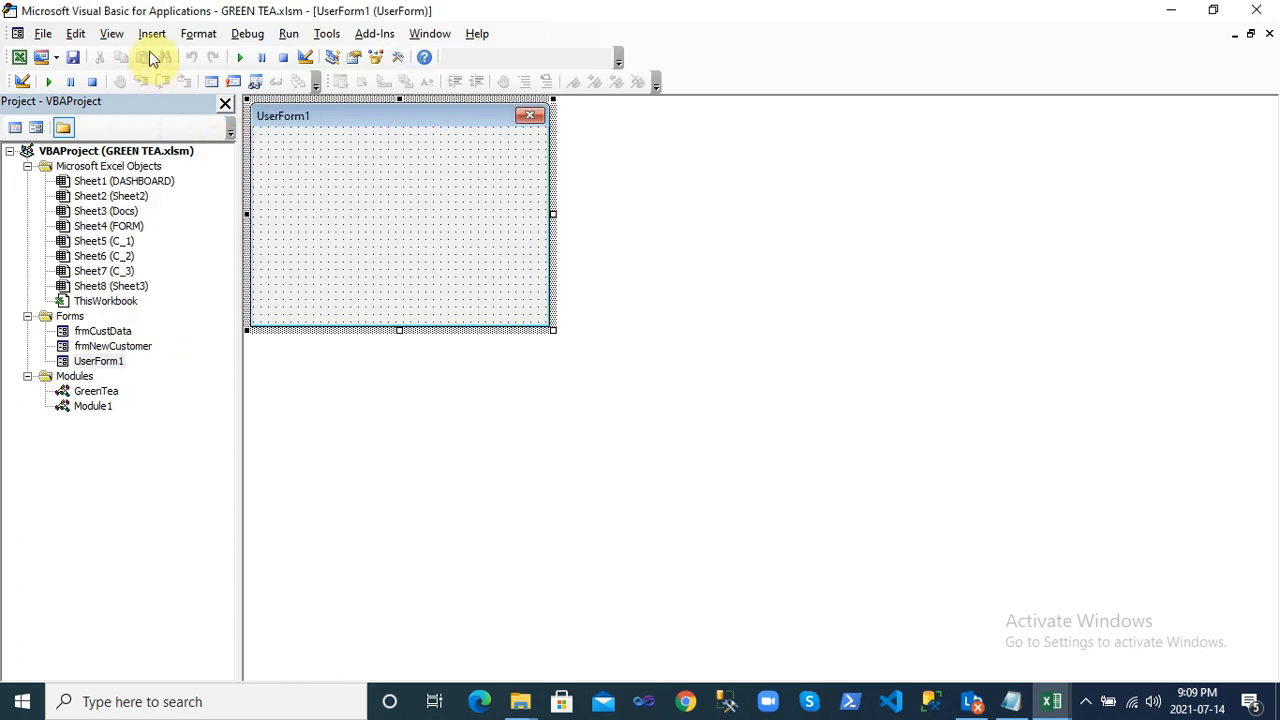
{"action": "left_click", "coordinate": [111, 34]}
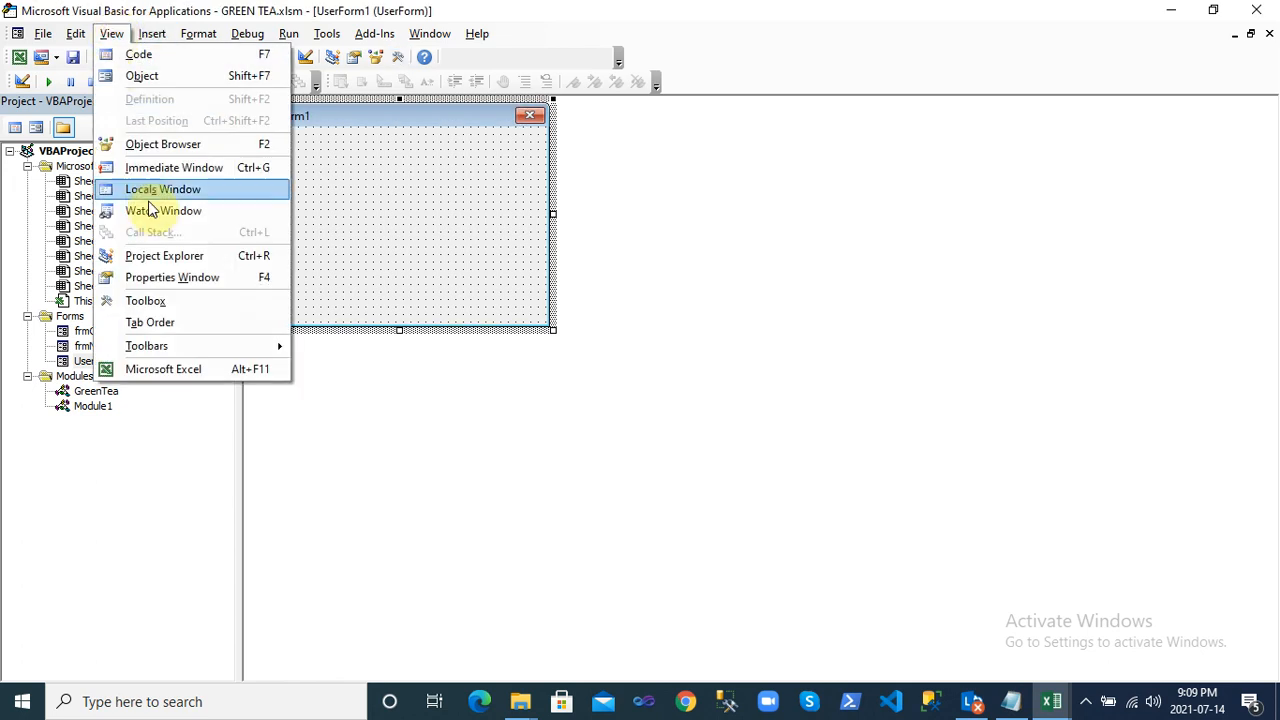
{"action": "left_click", "coordinate": [167, 303]}
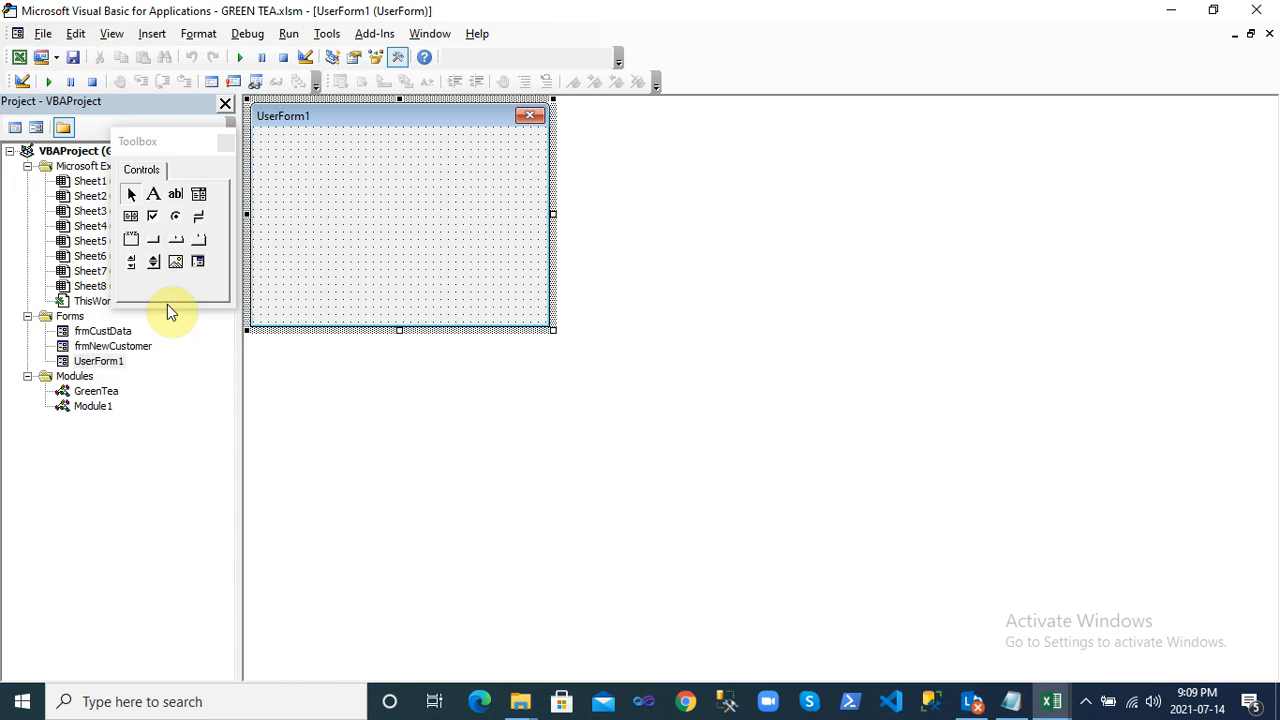
{"action": "left_click", "coordinate": [228, 143]}
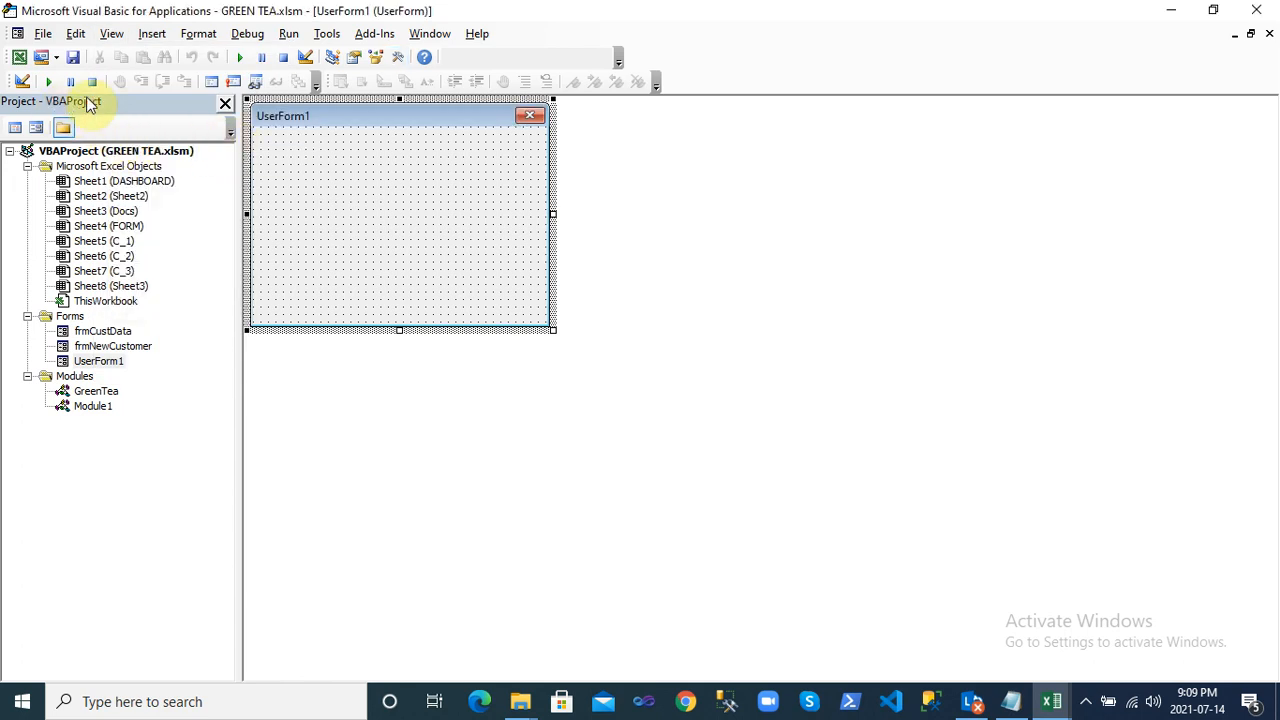
Close the Project Explorer and show it again
{"action": "left_click", "coordinate": [226, 105]}
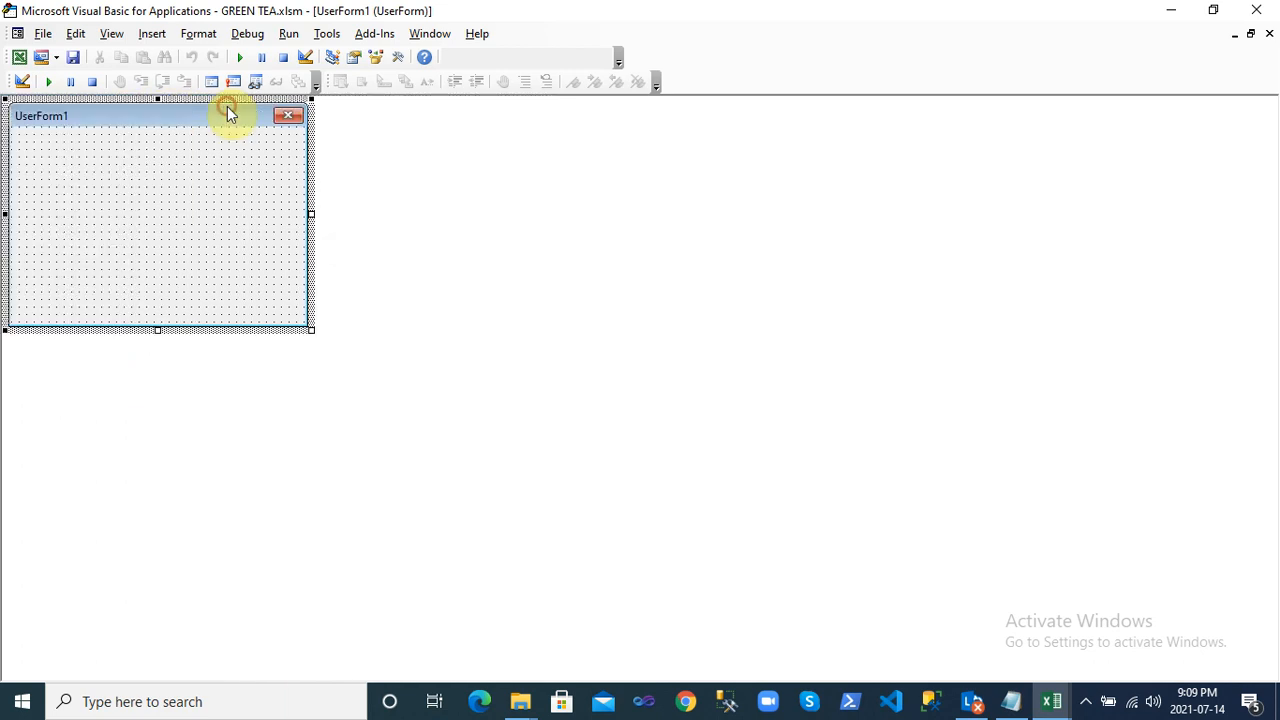
{"action": "left_click", "coordinate": [110, 36]}
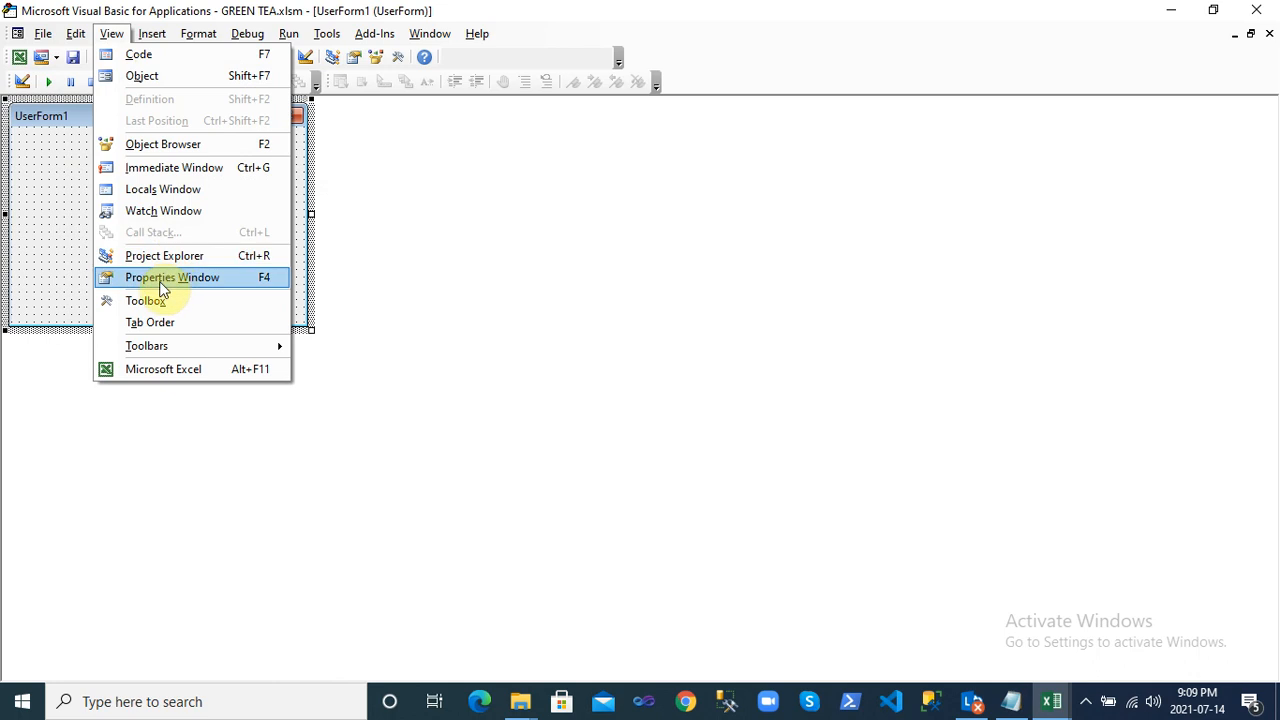
{"action": "left_click", "coordinate": [165, 256]}
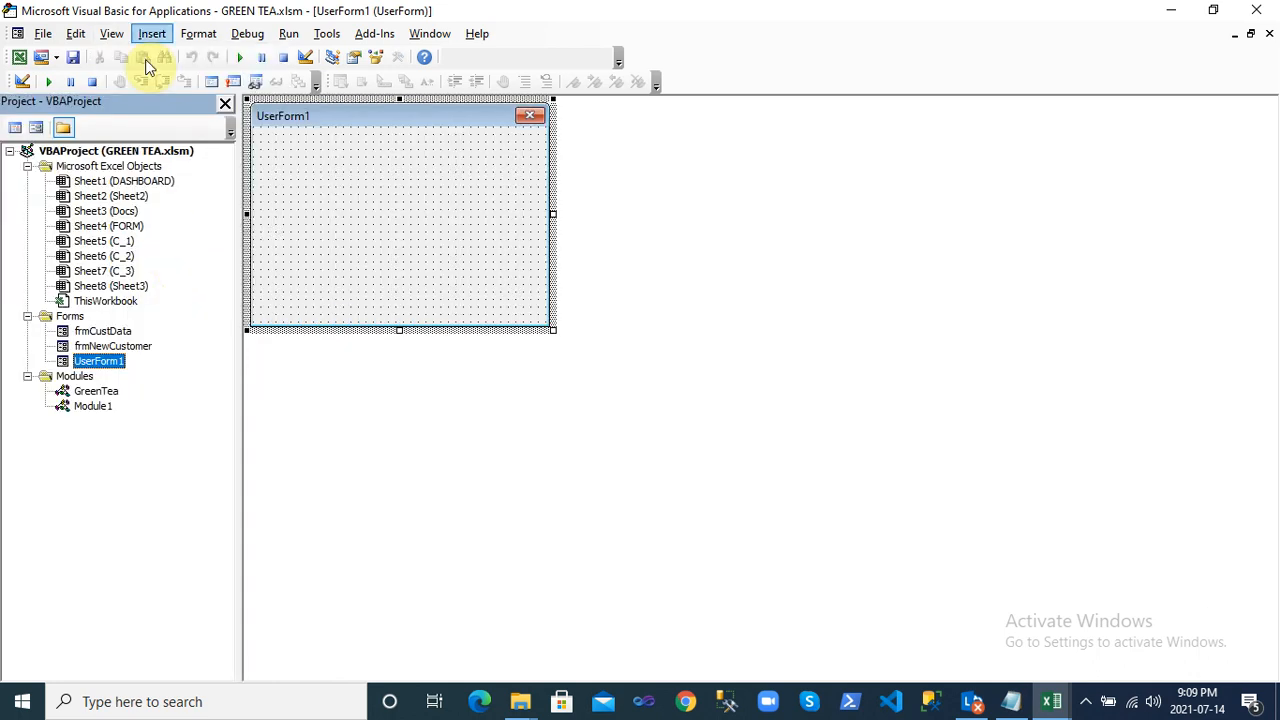
Make the UserForm1 design active and show the Toolbox of form controls
{"action": "left_click", "coordinate": [120, 36]}
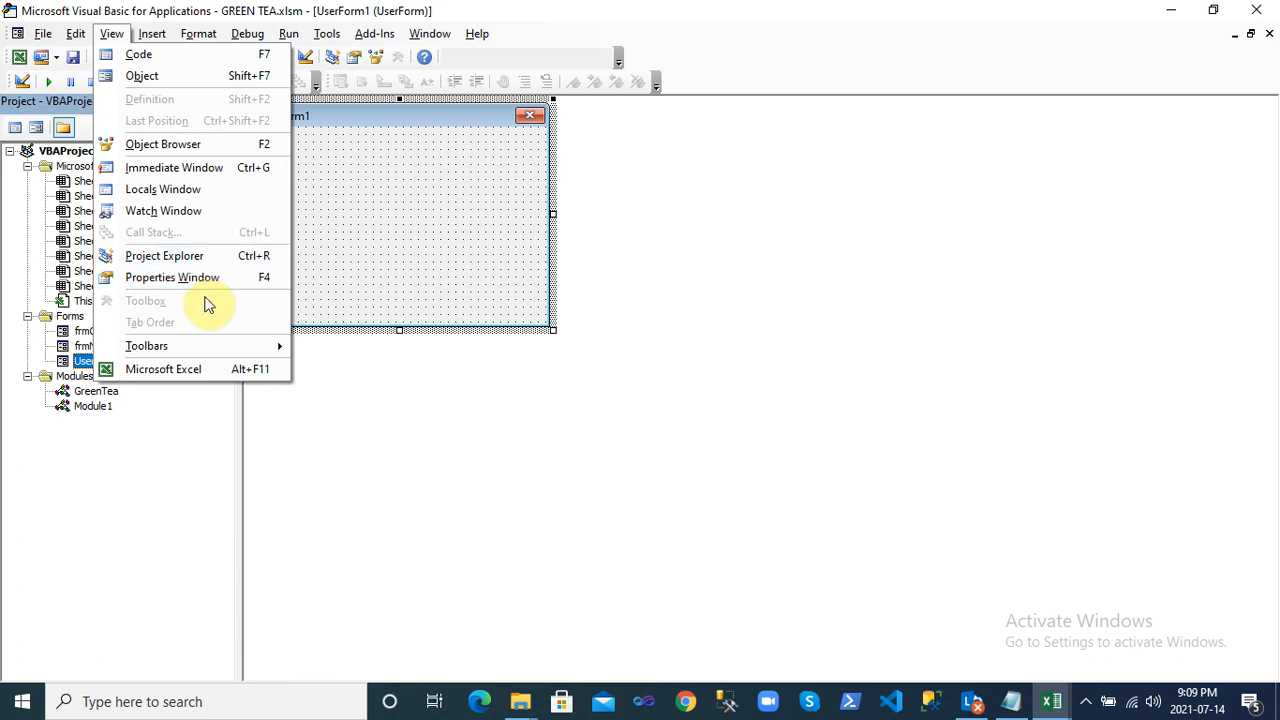
{"action": "left_click", "coordinate": [337, 280]}
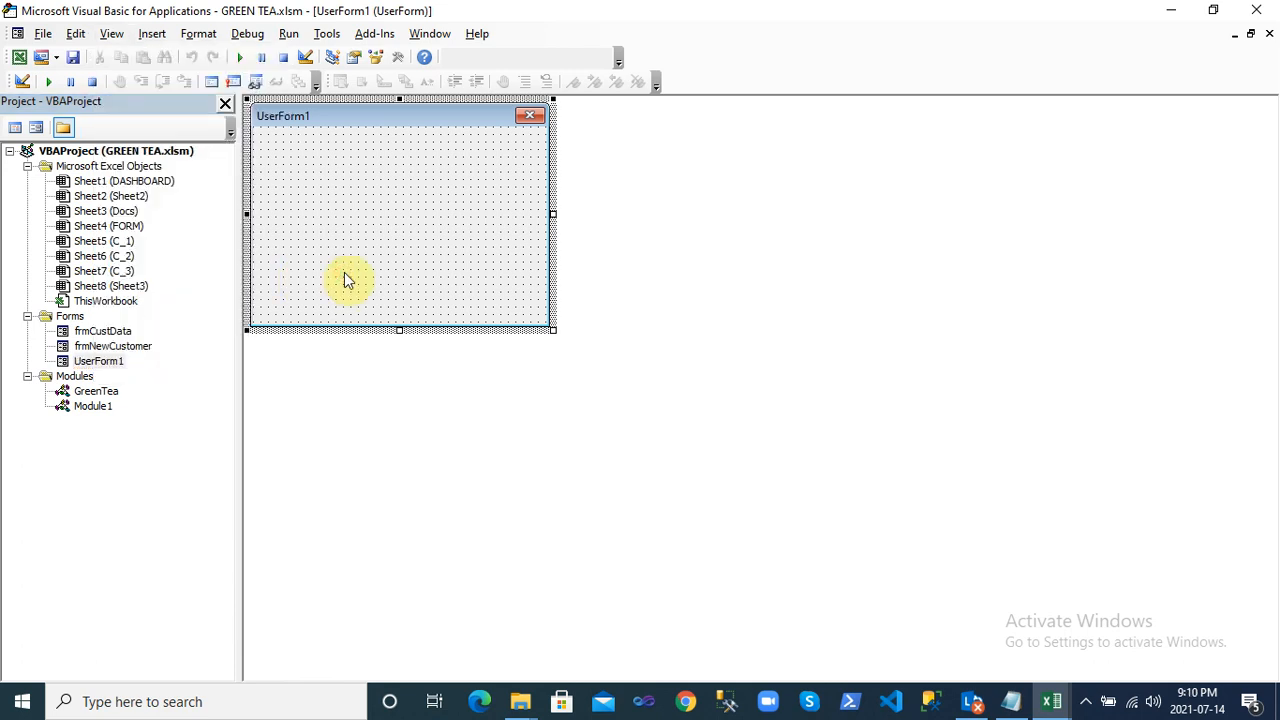
{"action": "left_click", "coordinate": [113, 36]}
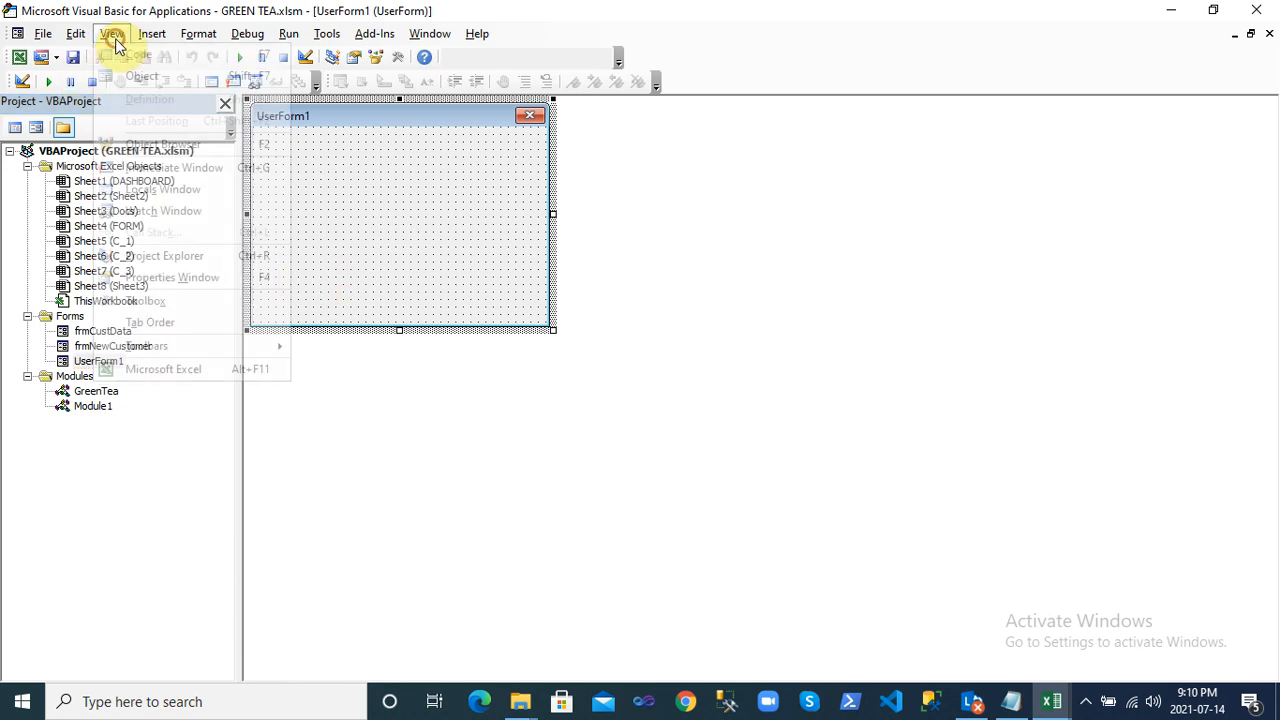
{"action": "left_click", "coordinate": [141, 303]}
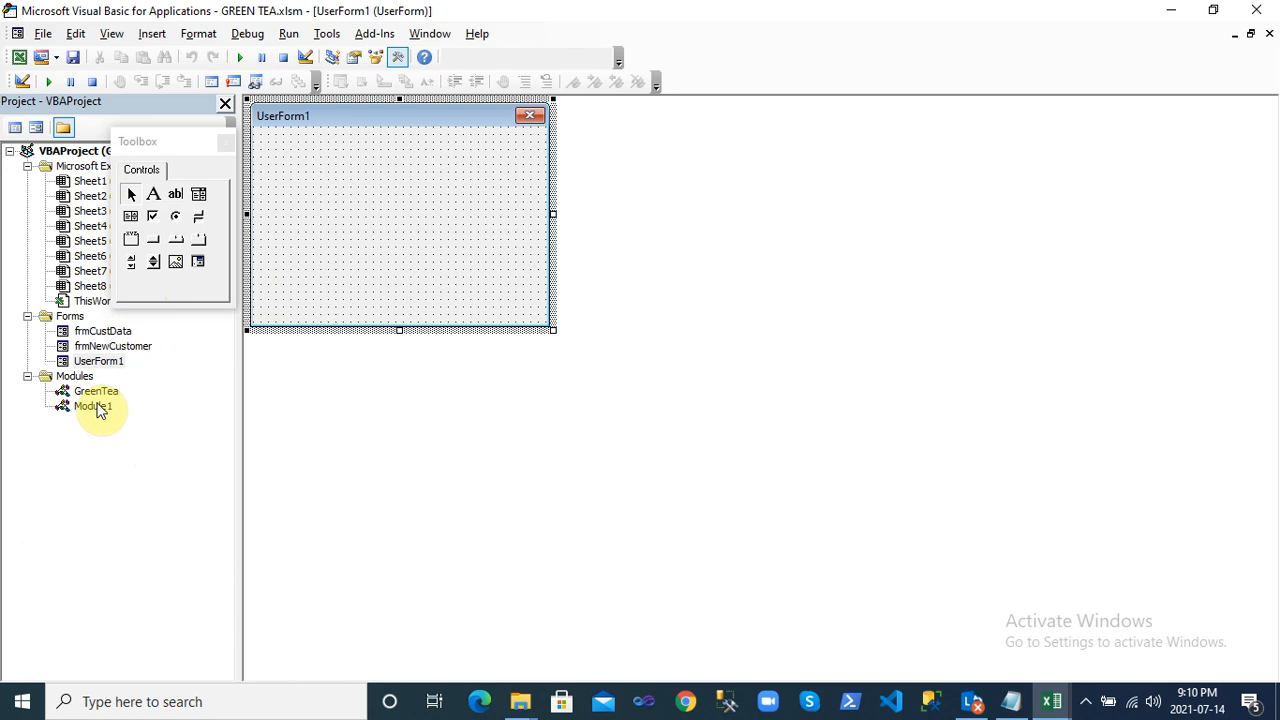
Open the frmCustData and frmNewCustomer form designs and examine the CUST_ID label and combo box
{"action": "double_click", "coordinate": [116, 333]}
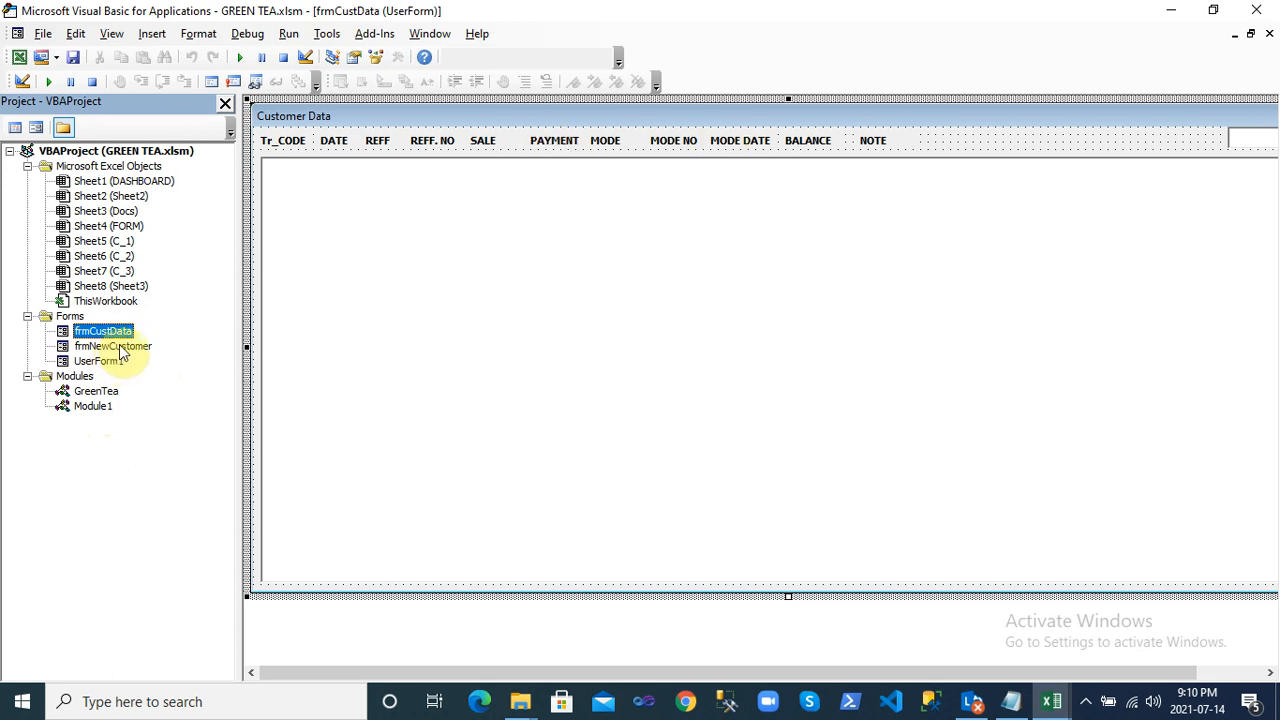
{"action": "double_click", "coordinate": [118, 347]}
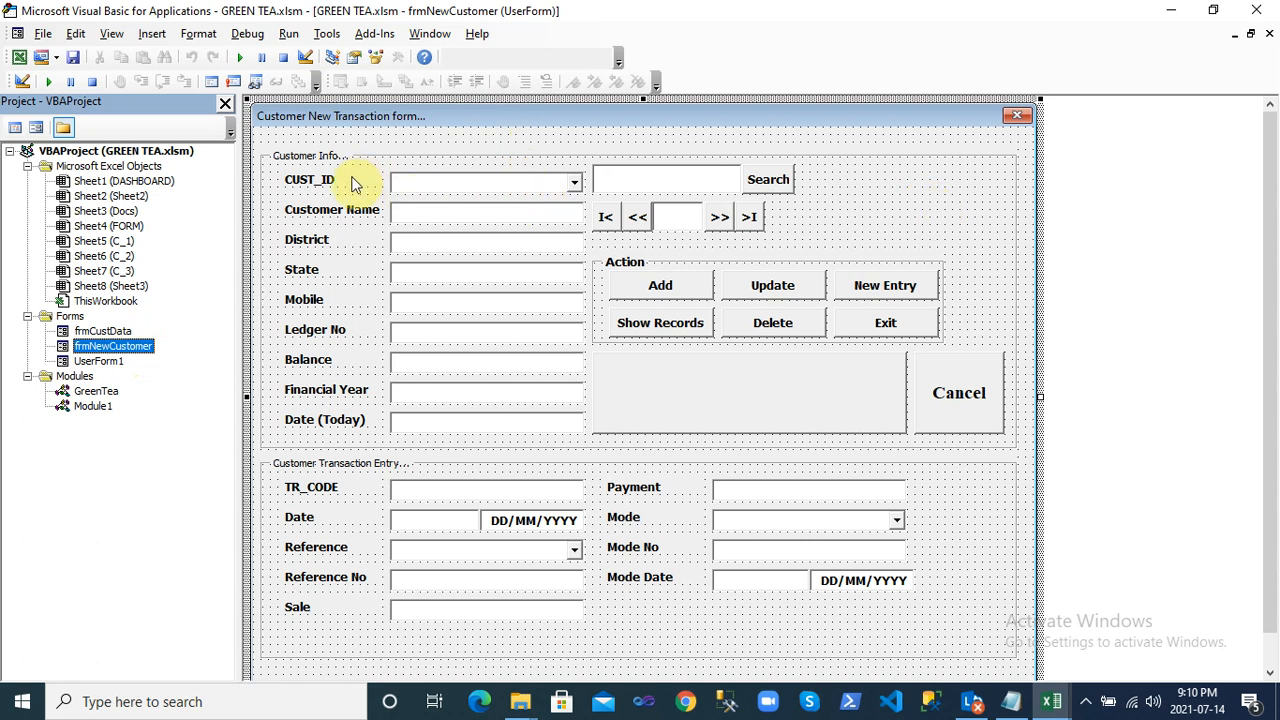
{"action": "left_click", "coordinate": [464, 182]}
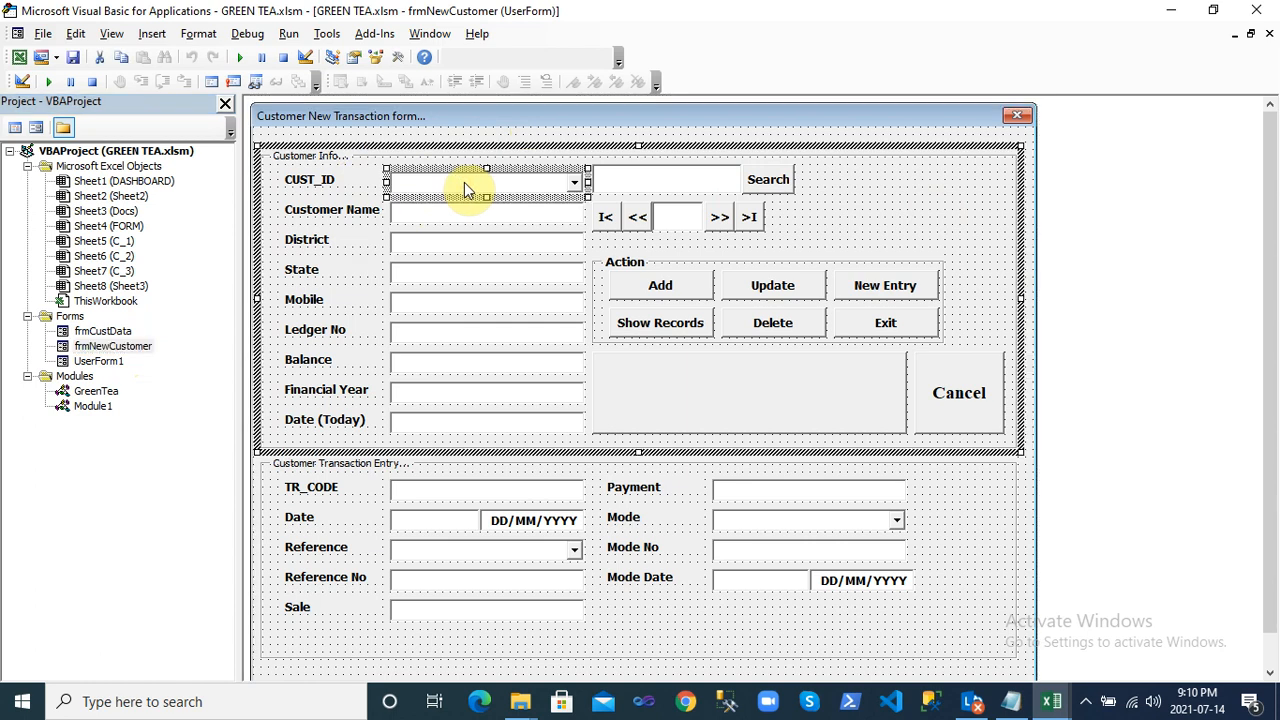
{"action": "left_click", "coordinate": [100, 362]}
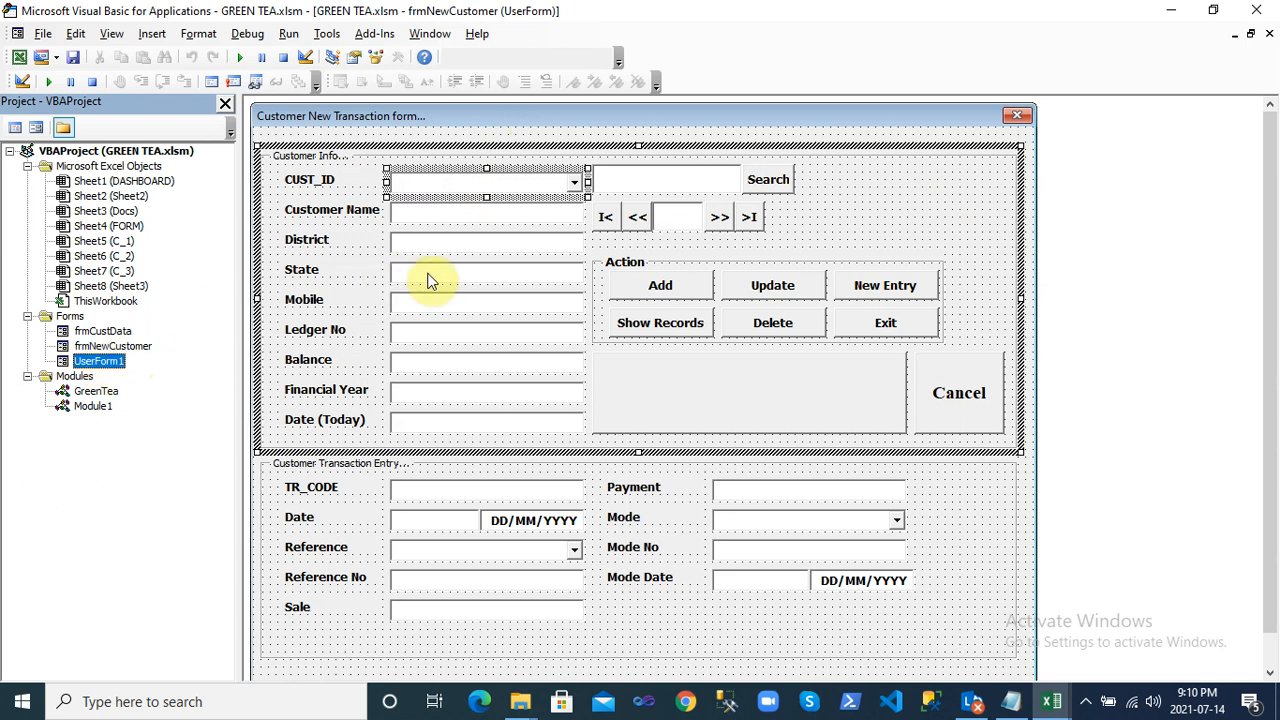
{"action": "left_click", "coordinate": [303, 180]}
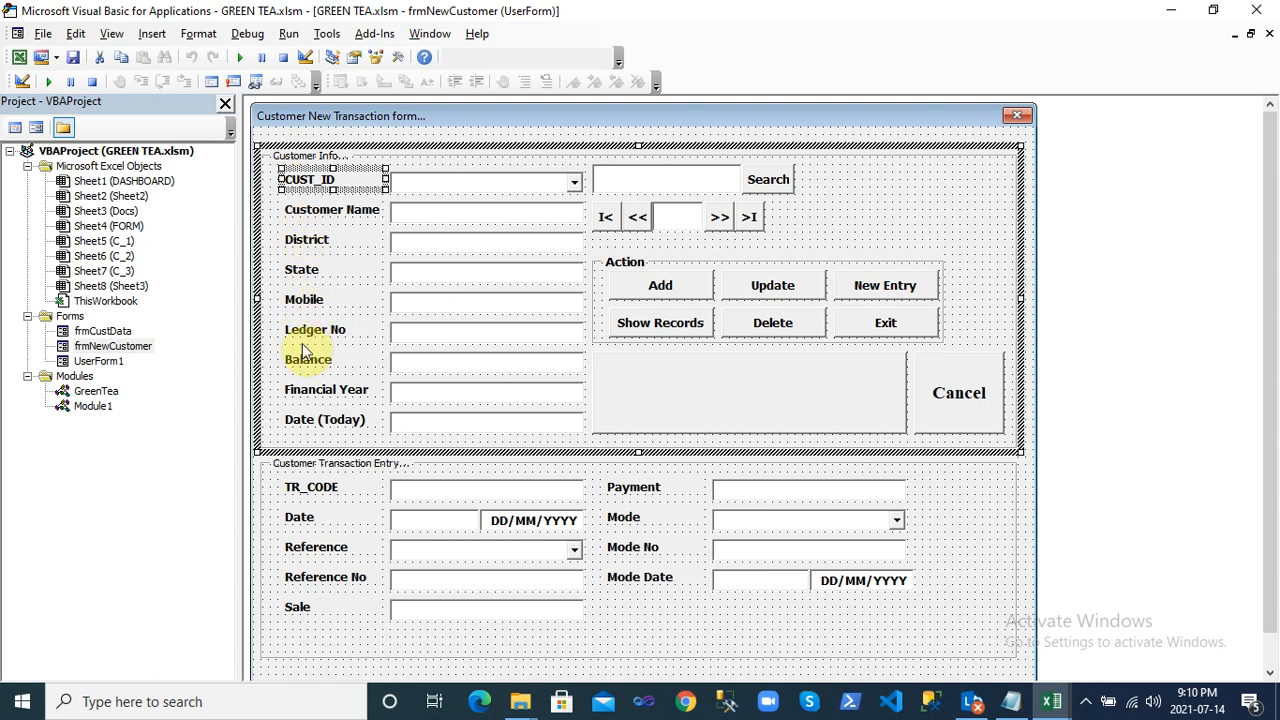
{"action": "left_click", "coordinate": [446, 185]}
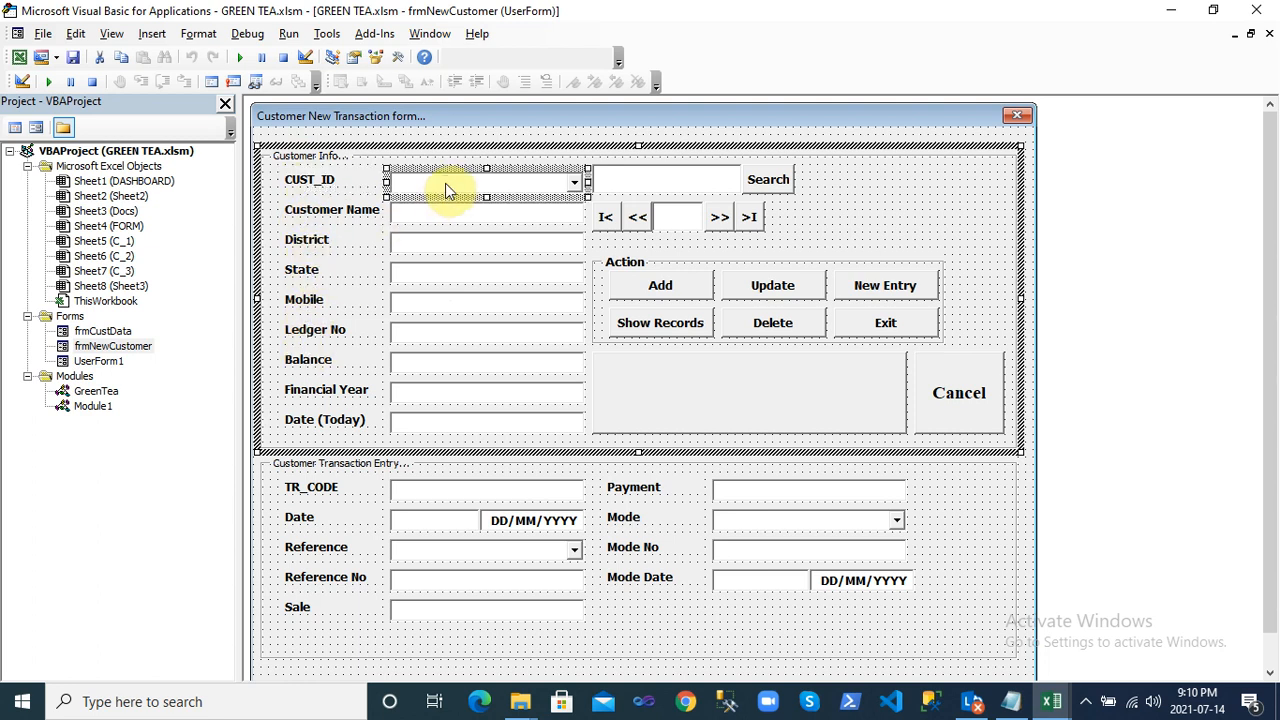
Examine the search box, first-record button, Action frame and Customer Transaction Entry frame on frmNewCustomer
{"action": "left_click", "coordinate": [622, 188]}
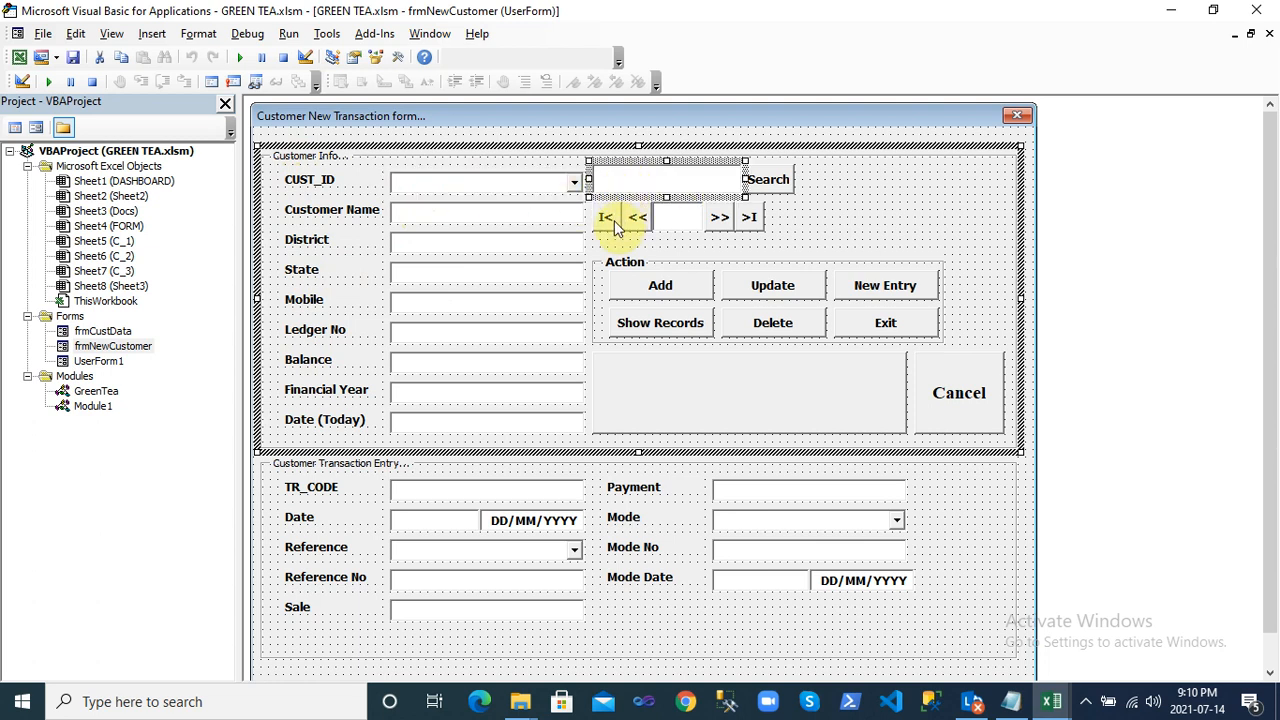
{"action": "left_click", "coordinate": [610, 218]}
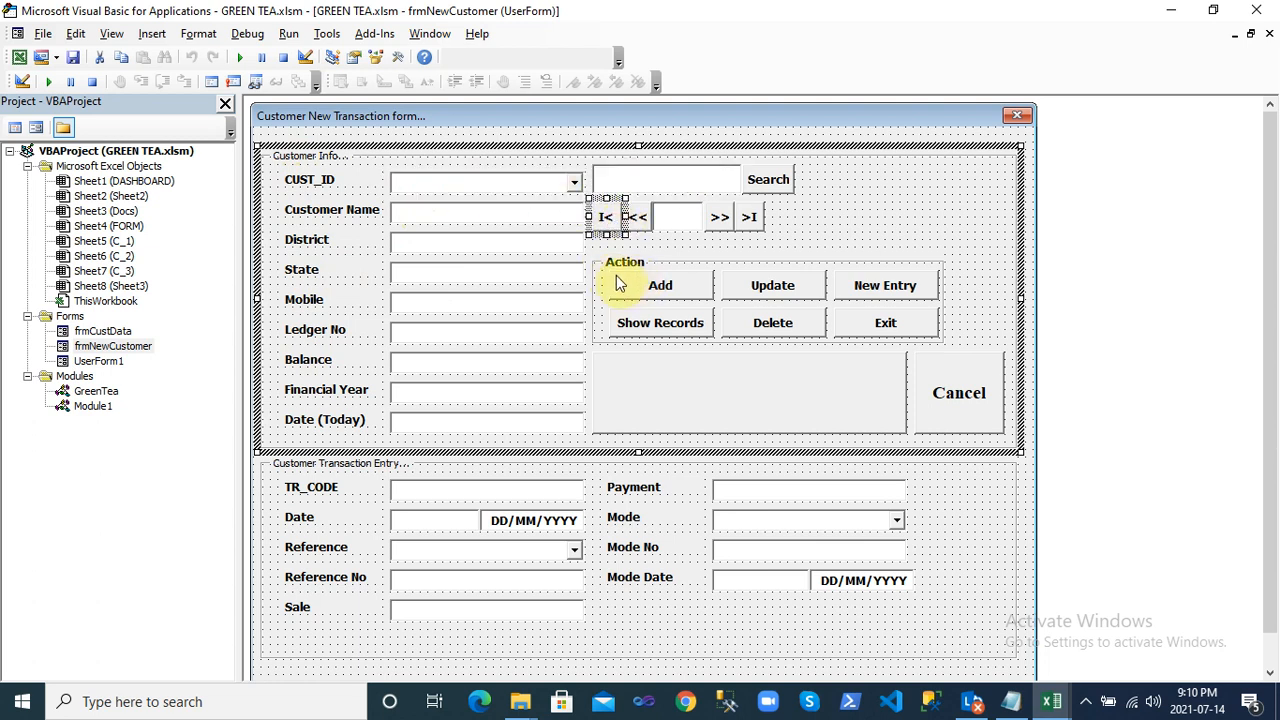
{"action": "left_click", "coordinate": [632, 264]}
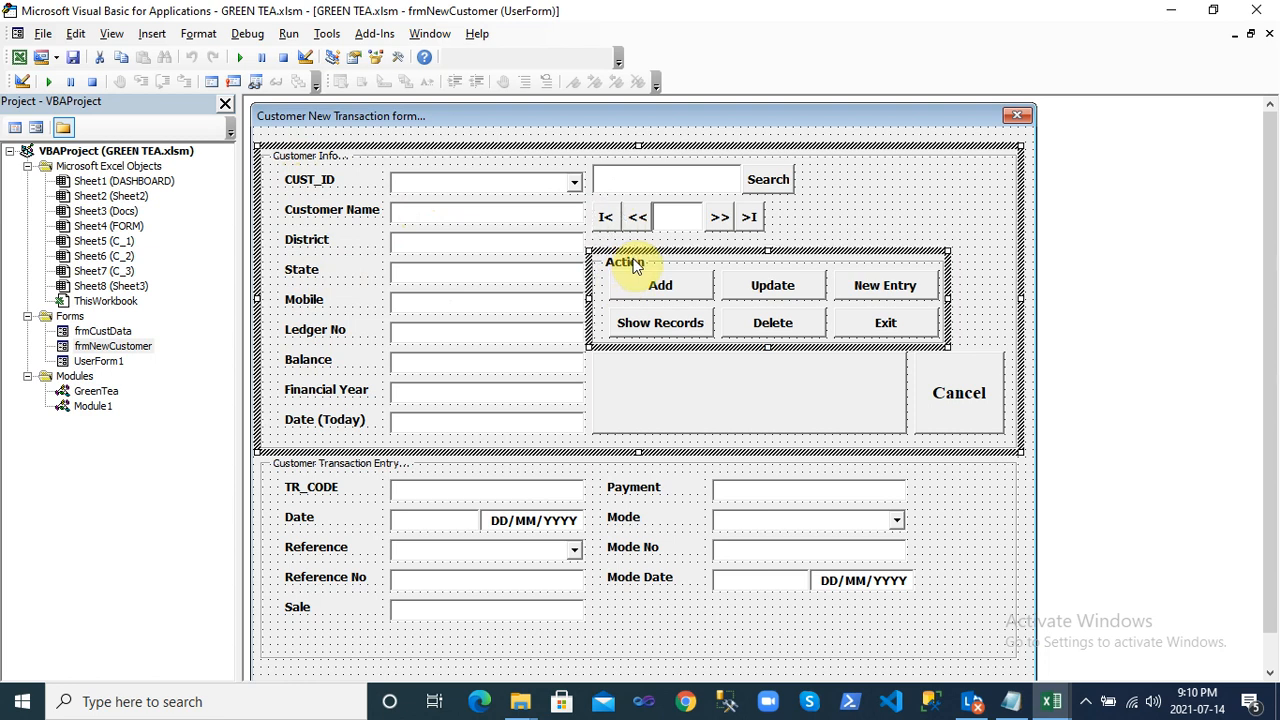
{"action": "left_click", "coordinate": [393, 470]}
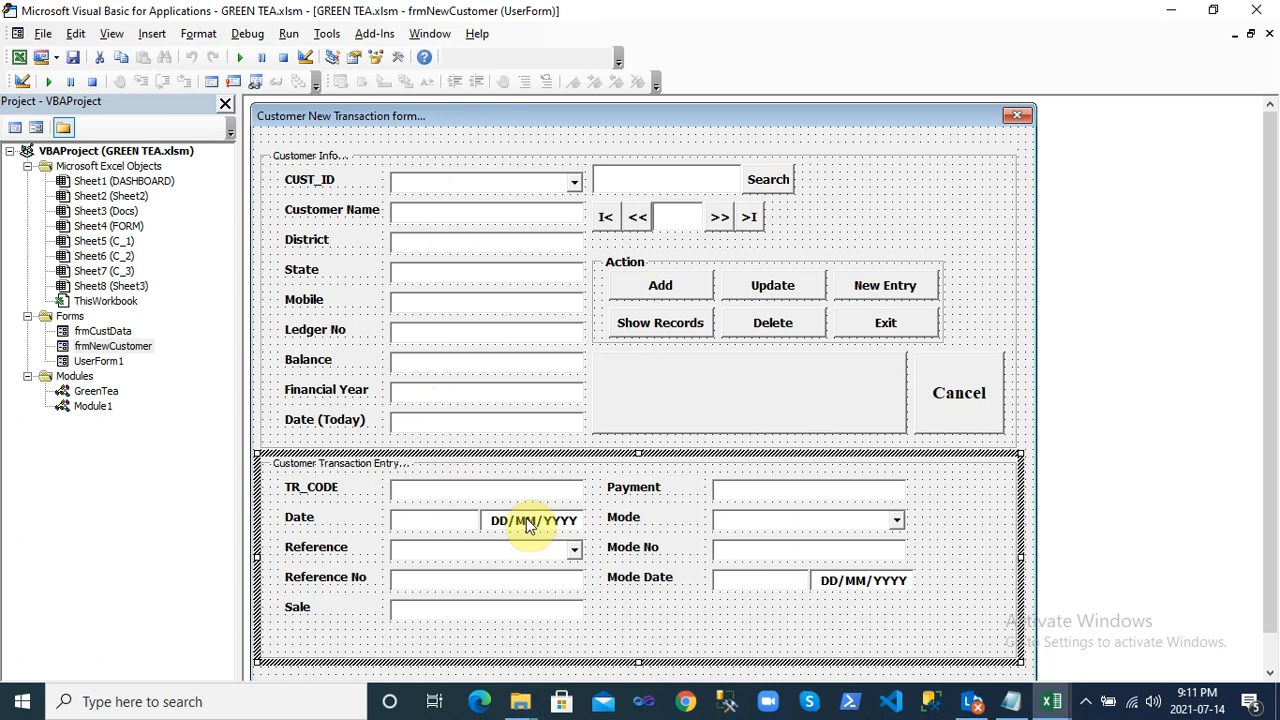
Try moving the Ledger No text box onto the District row, undo the move, and inspect the DD/MM/YYYY box beside Date
{"action": "left_click_drag", "start_coordinate": [531, 340], "coordinate": [484, 253]}
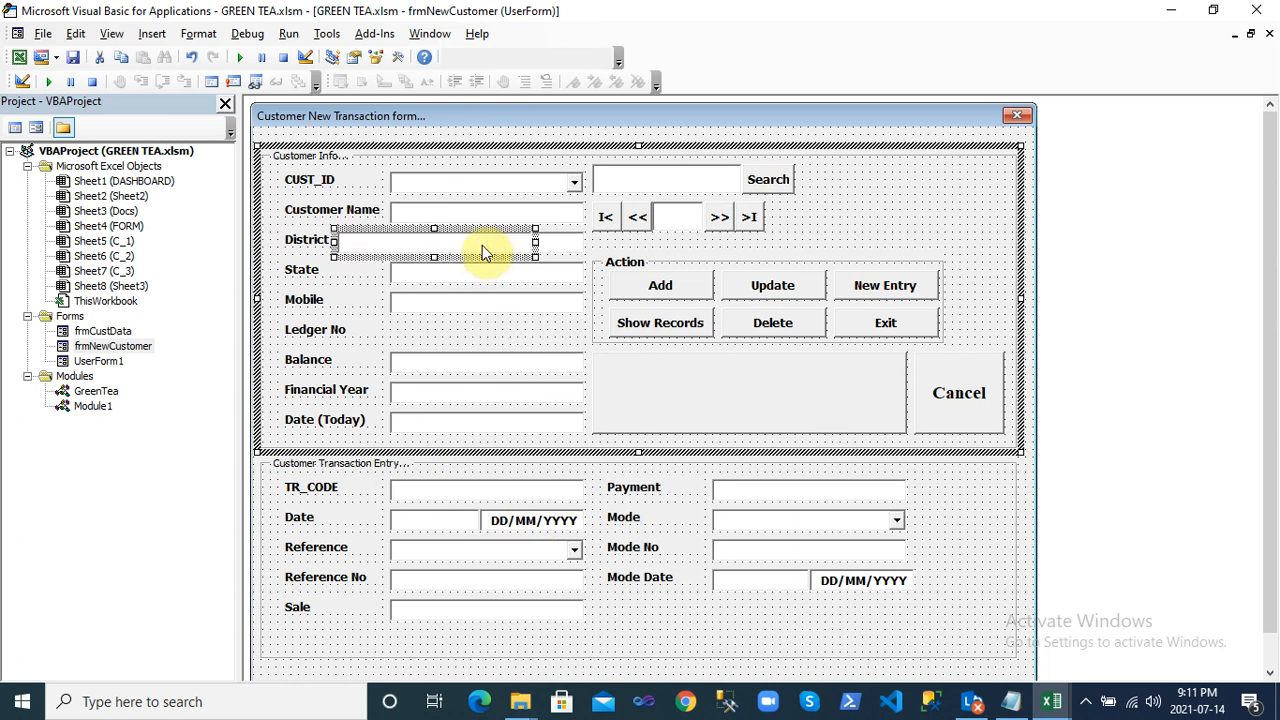
{"action": "key", "text": "ctrl+z"}
{"action": "left_click", "coordinate": [848, 243]}
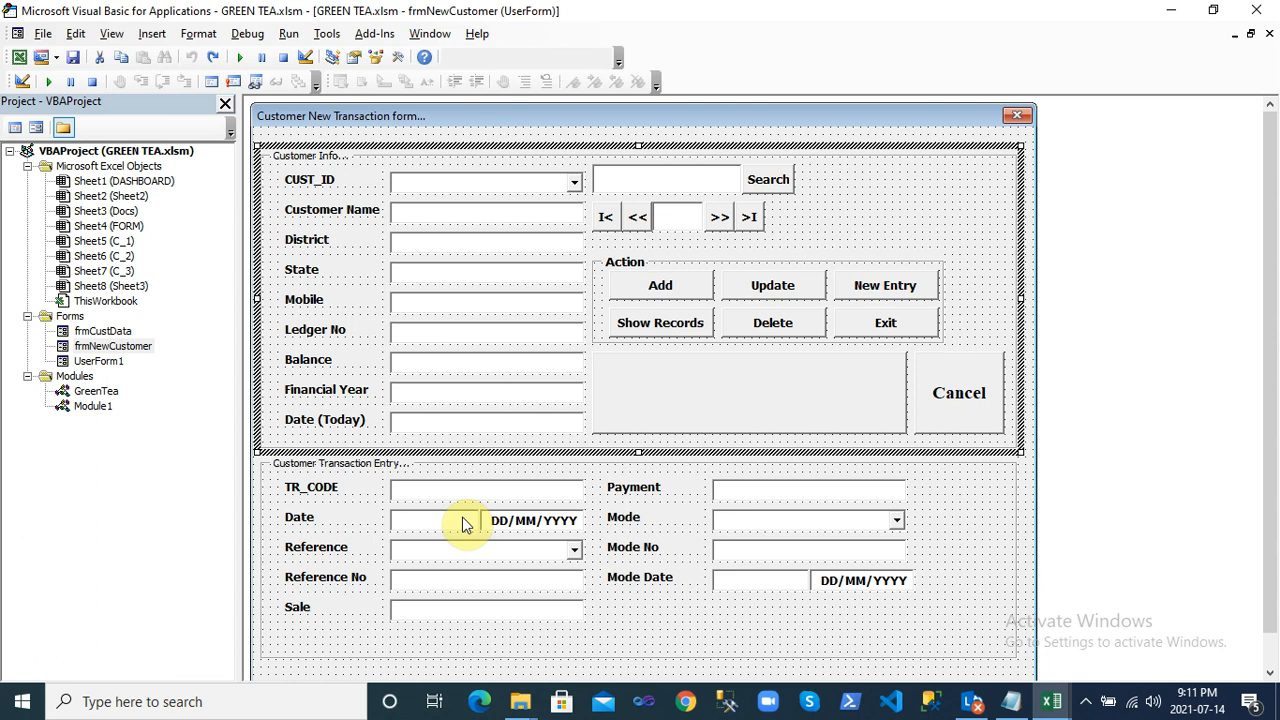
{"action": "left_click", "coordinate": [525, 526]}
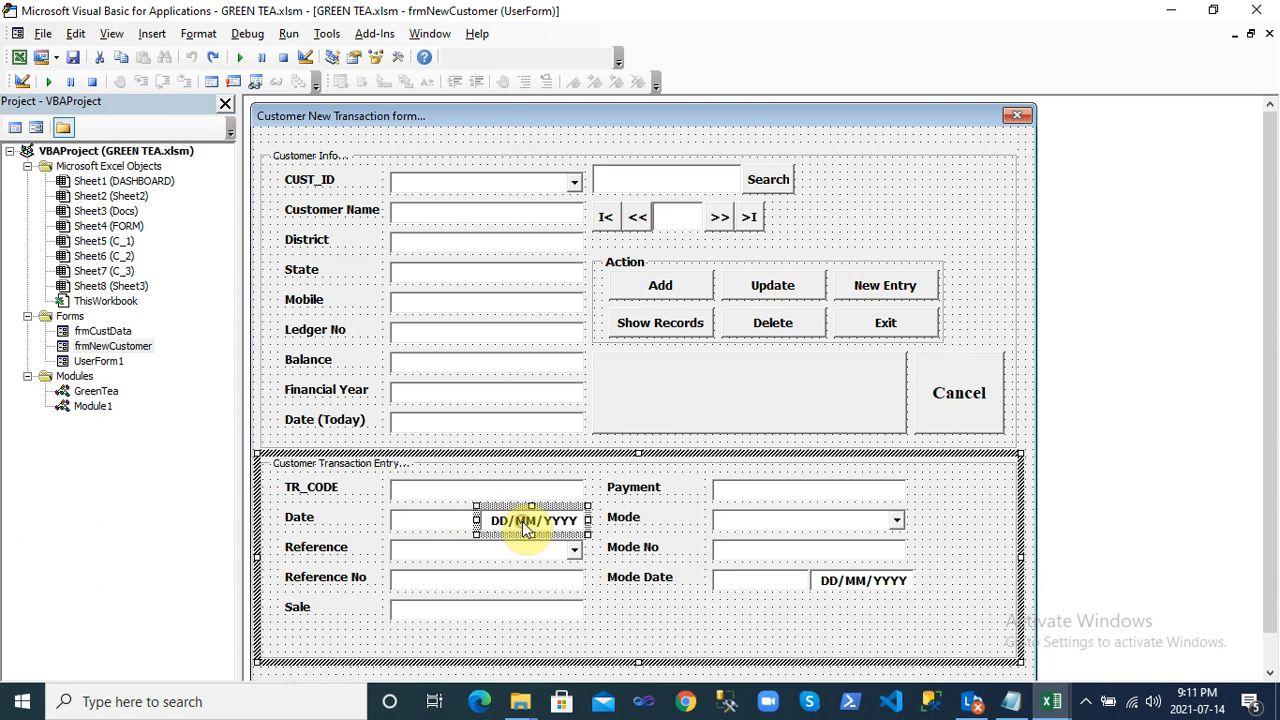
{"action": "left_click", "coordinate": [930, 230]}
Reopen the UserForm1 design and place a Label control in its upper part, with Left about 42
{"action": "double_click", "coordinate": [105, 361]}
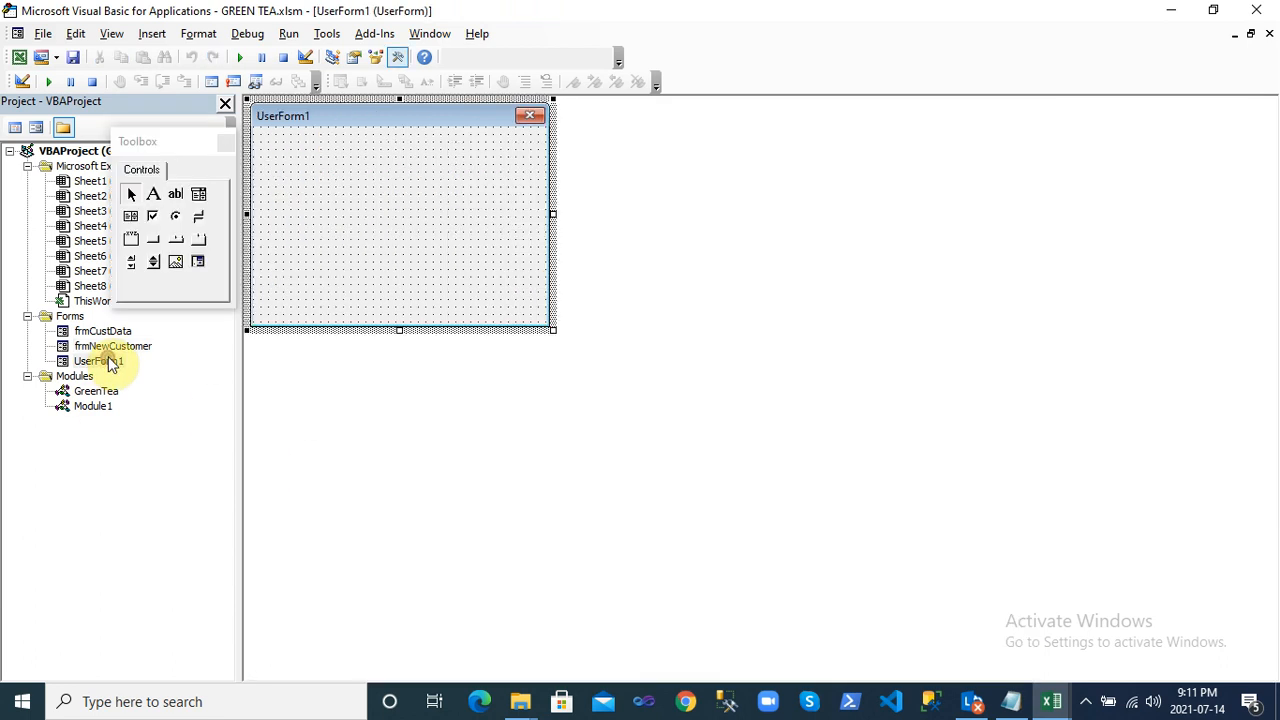
{"action": "left_click", "coordinate": [154, 200]}
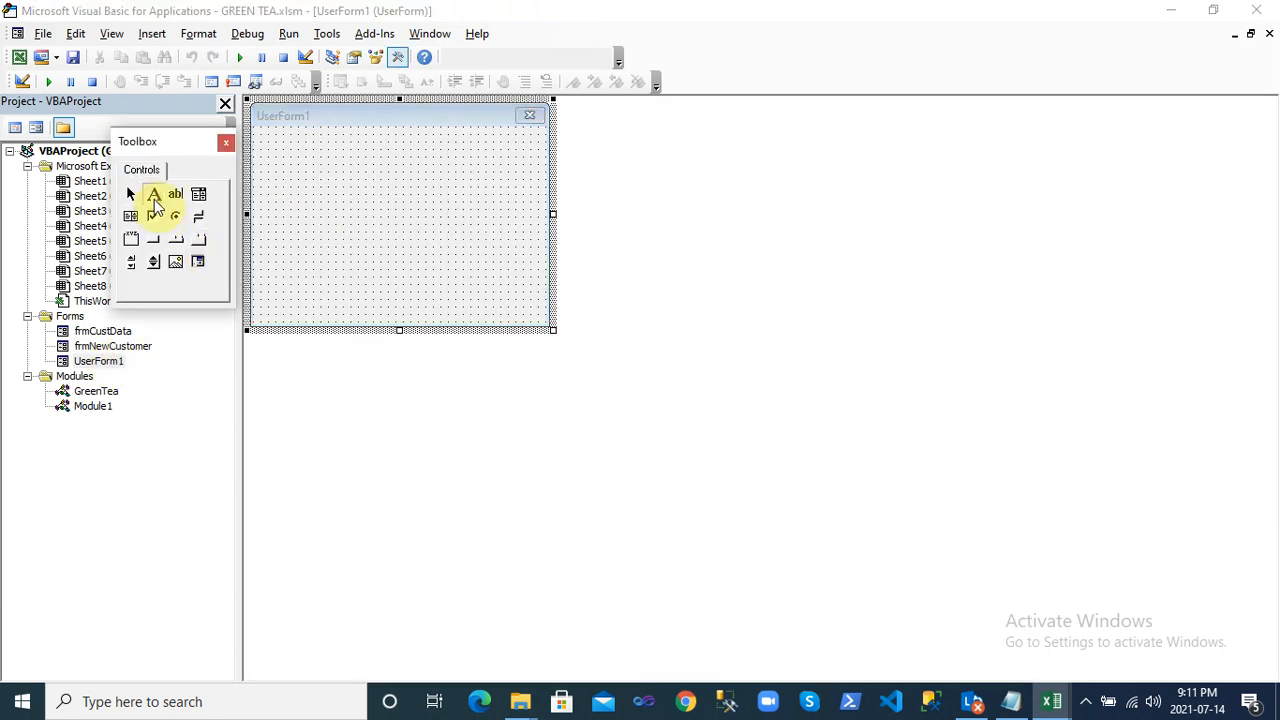
{"action": "left_click", "coordinate": [301, 162]}
{"action": "left_click", "coordinate": [337, 174]}
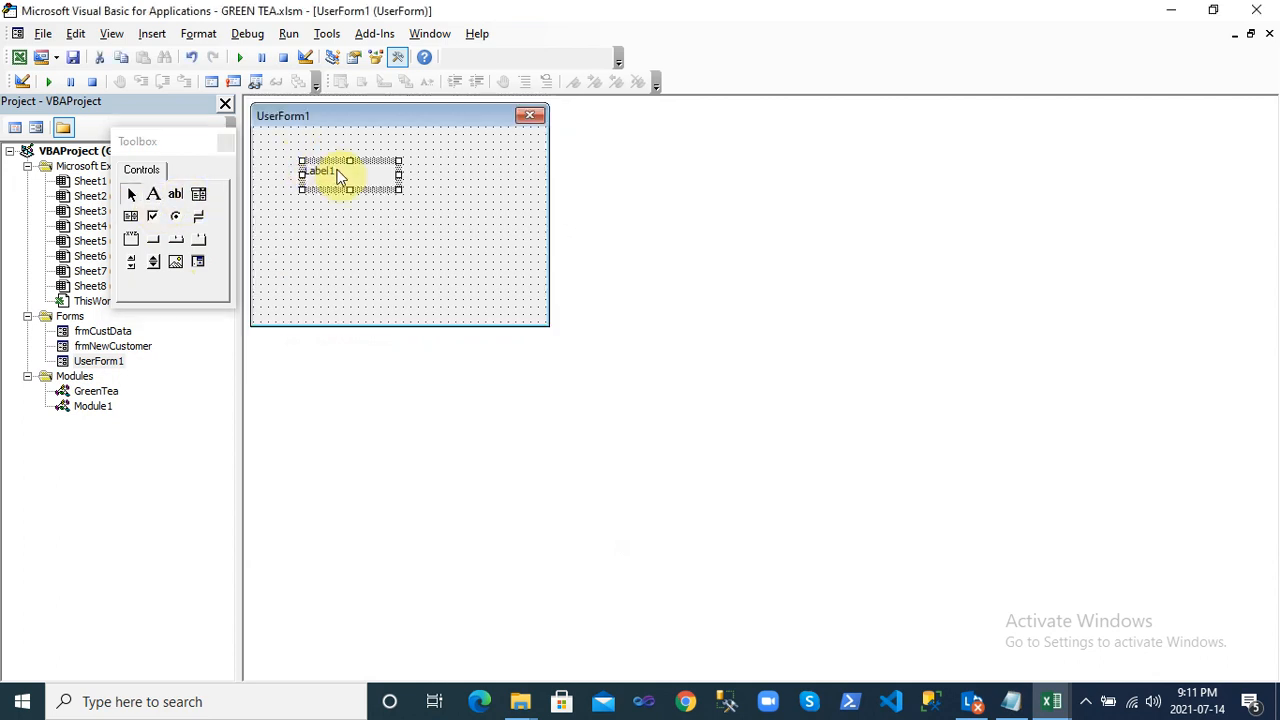
Show the Properties window for the new label and move it over the lower part of the Project Explorer
{"action": "left_click", "coordinate": [111, 33]}
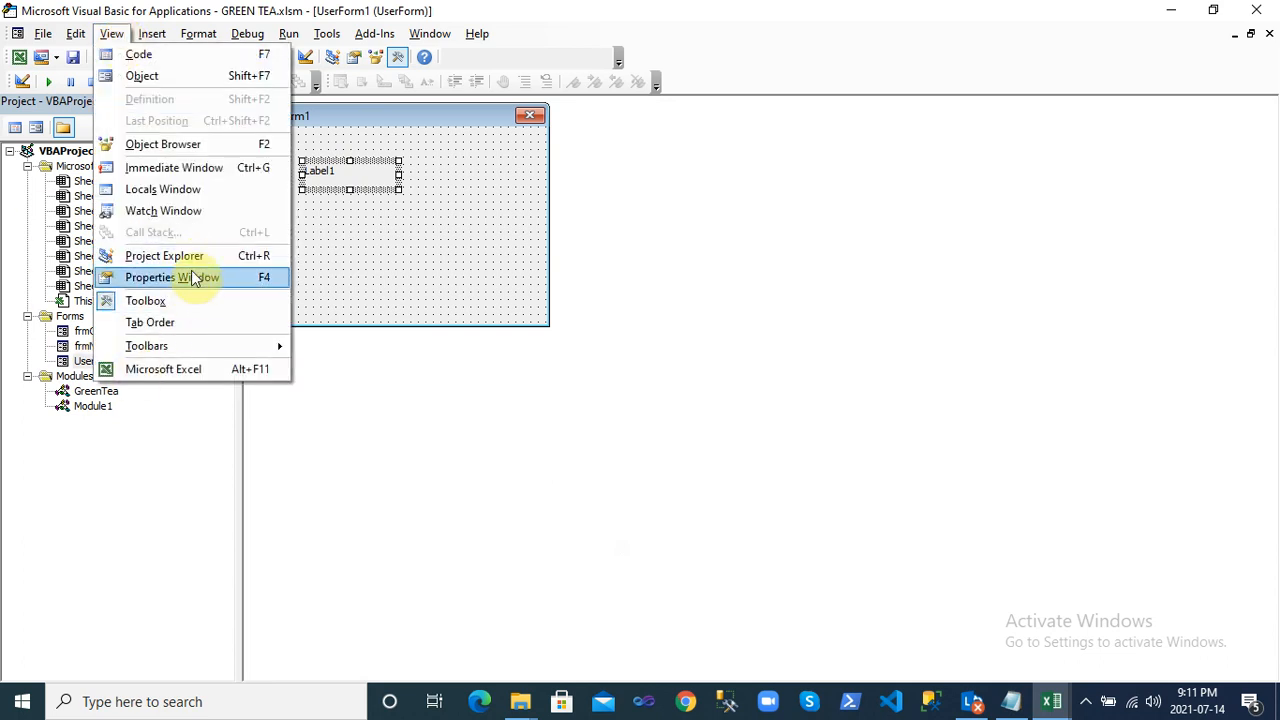
{"action": "left_click", "coordinate": [194, 284]}
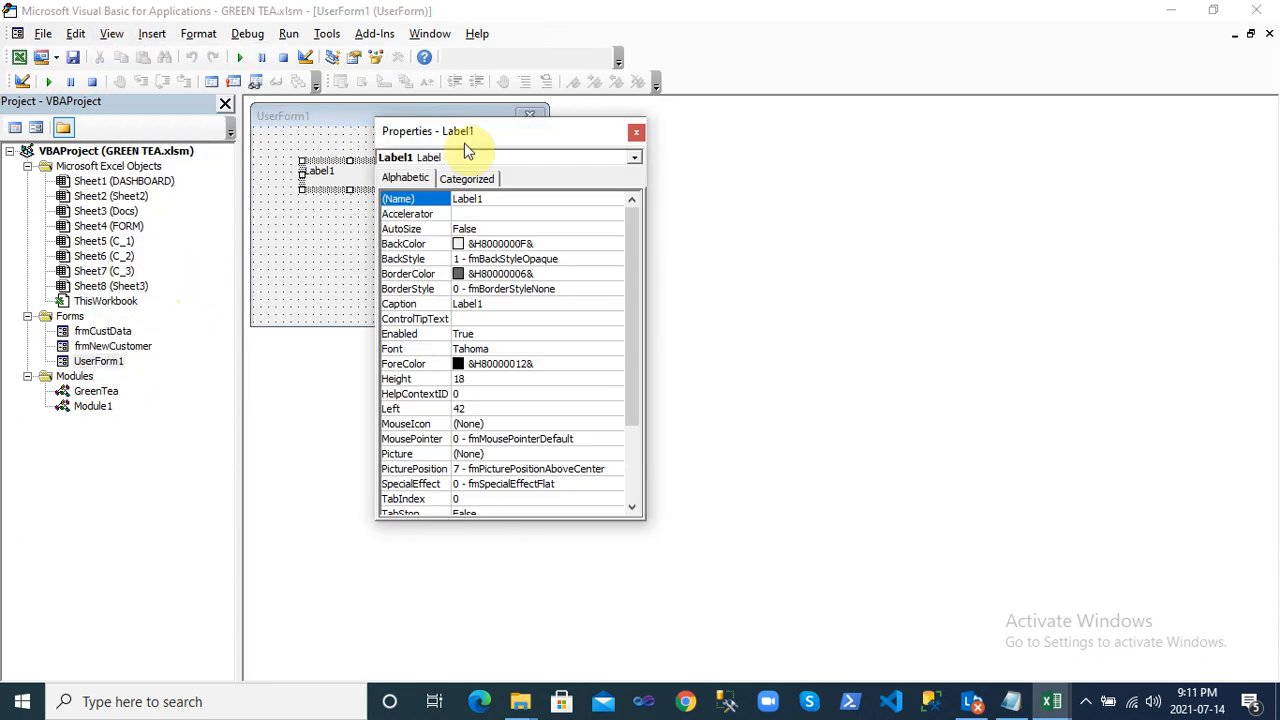
{"action": "left_click_drag", "start_coordinate": [511, 130], "coordinate": [117, 367]}
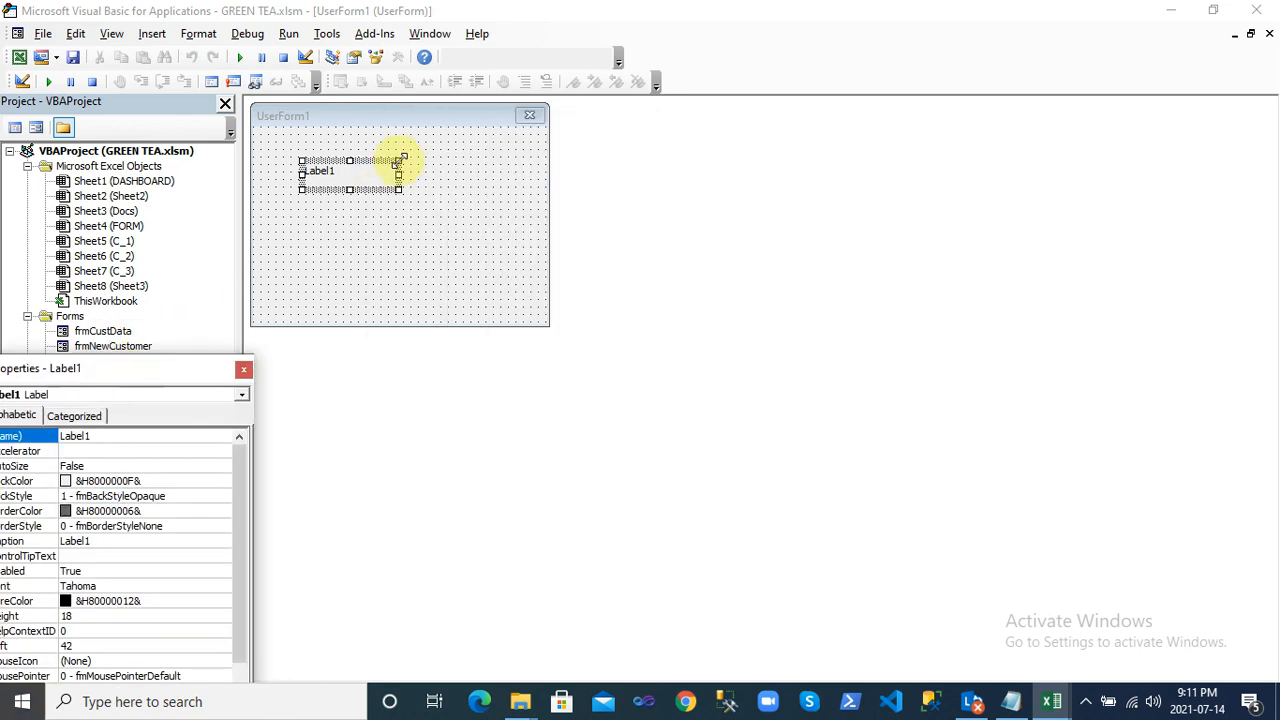
{"action": "left_click", "coordinate": [173, 365]}
{"action": "left_click_drag", "start_coordinate": [173, 365], "coordinate": [191, 358]}
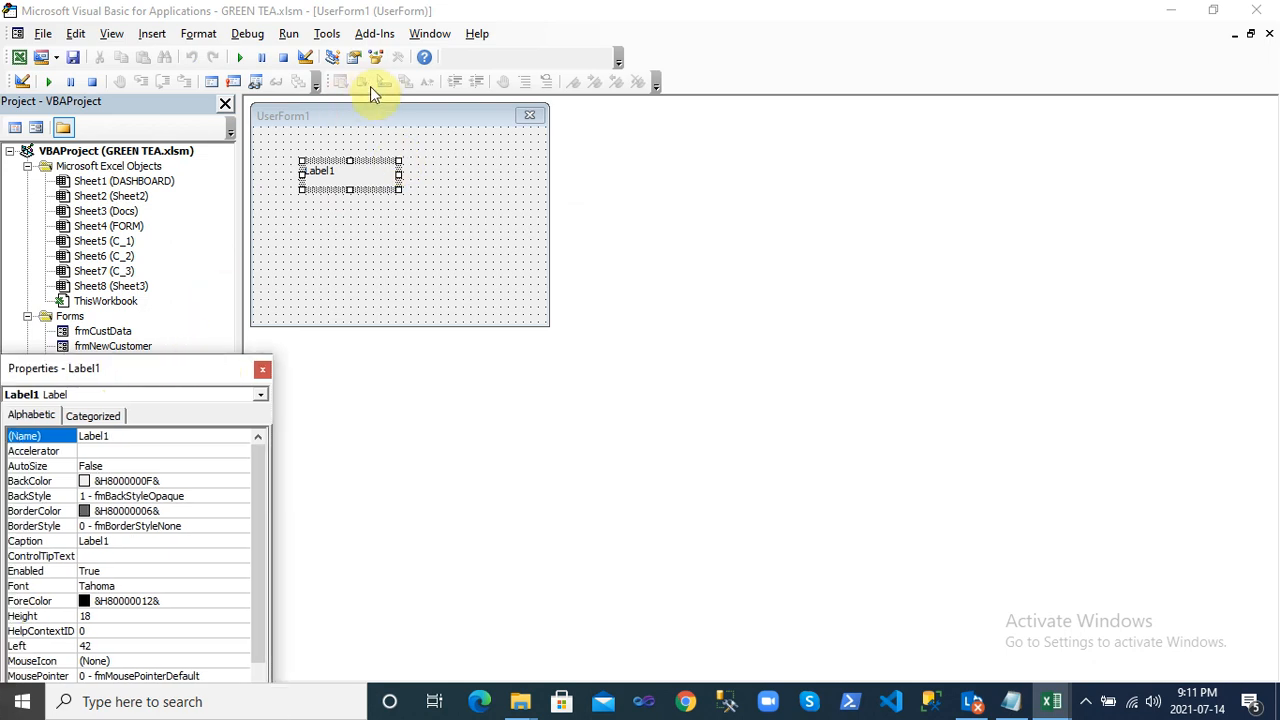
Set the label's Name property to lbl_Name
{"action": "left_click", "coordinate": [55, 442]}
{"action": "type", "text": "lbl"}
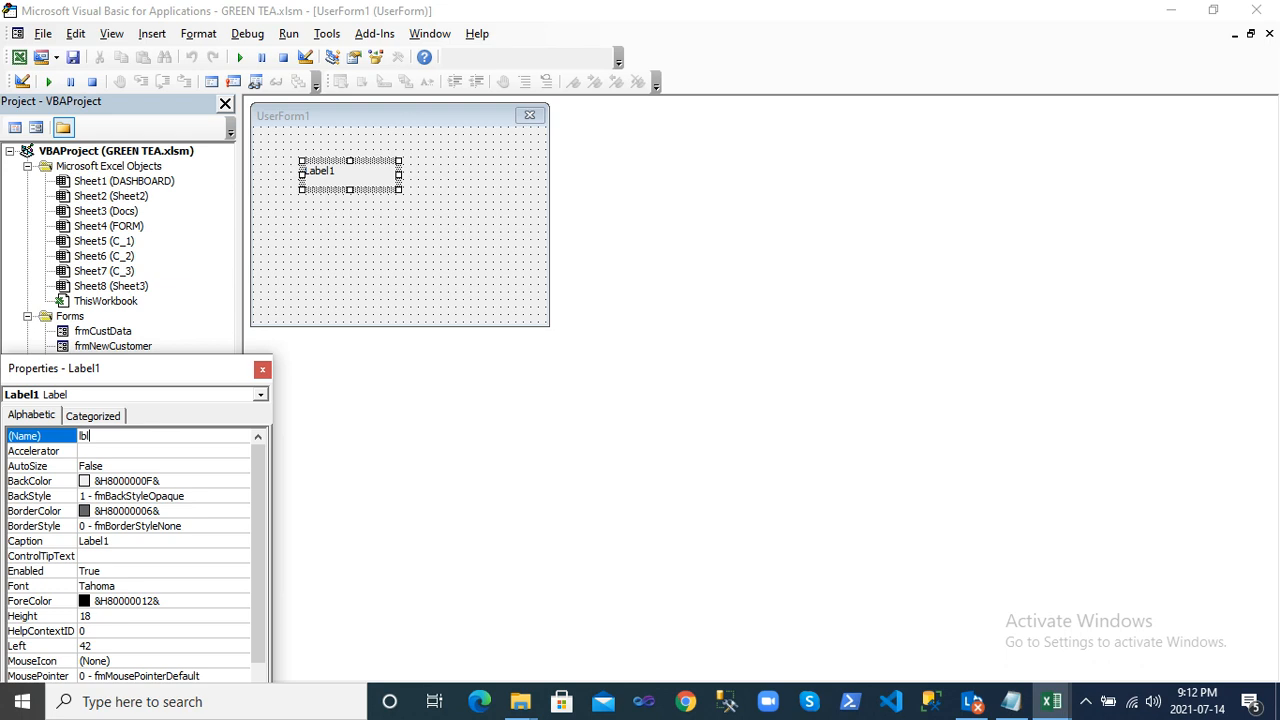
{"action": "key", "text": "BackSpace"}
{"action": "key", "text": "BackSpace"}
{"action": "key", "text": "BackSpace"}
{"action": "type", "text": "lbl"}
{"action": "left_click", "coordinate": [55, 440]}
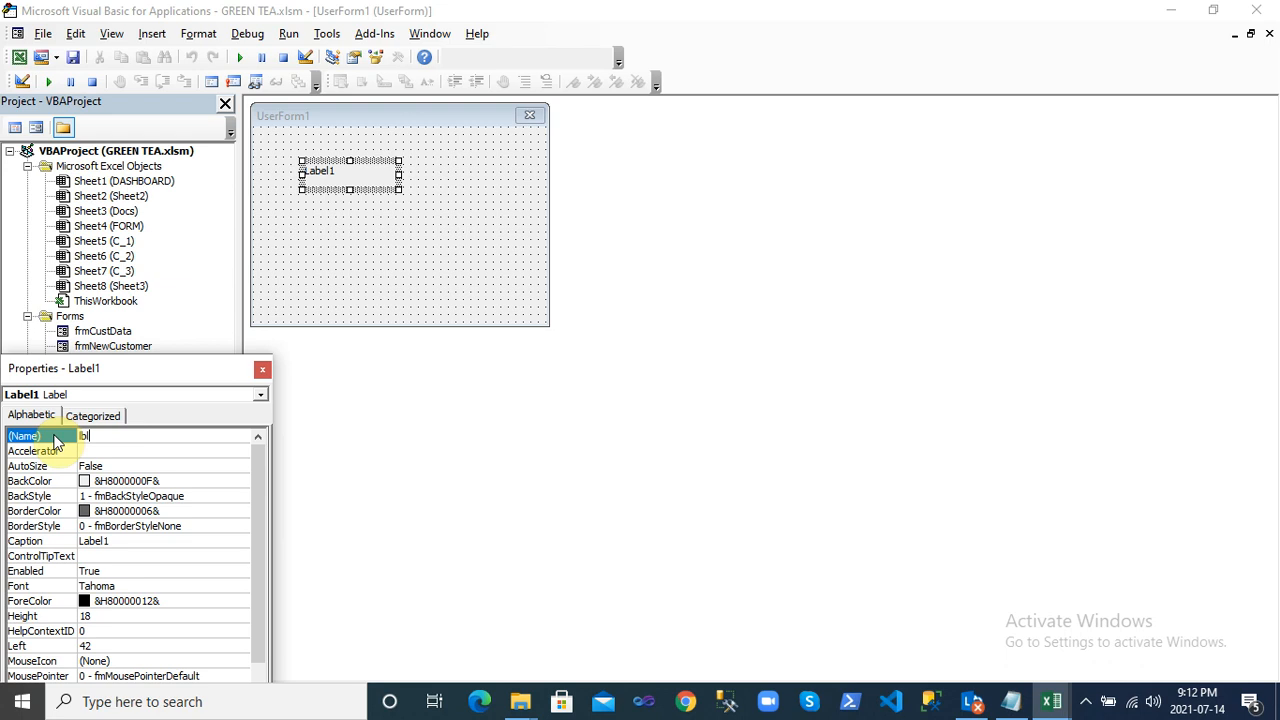
{"action": "type", "text": "_"}
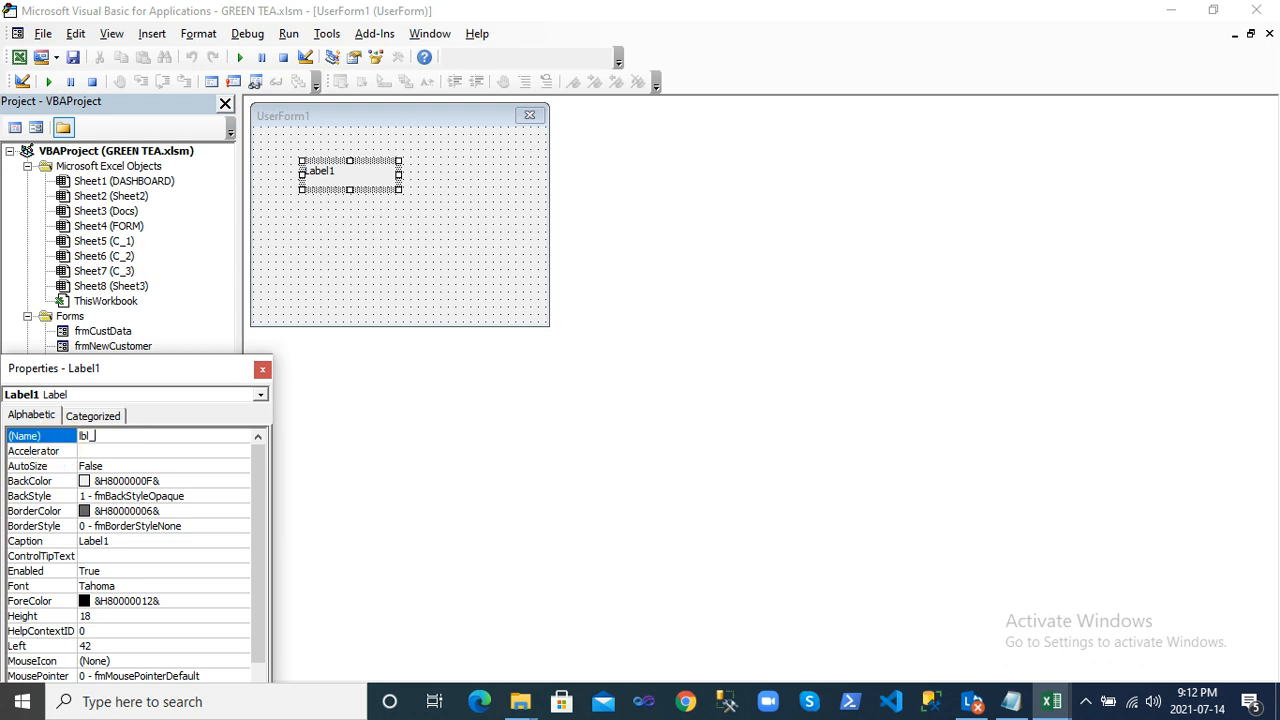
{"action": "type", "text": "Name"}
{"action": "left_click", "coordinate": [55, 438]}
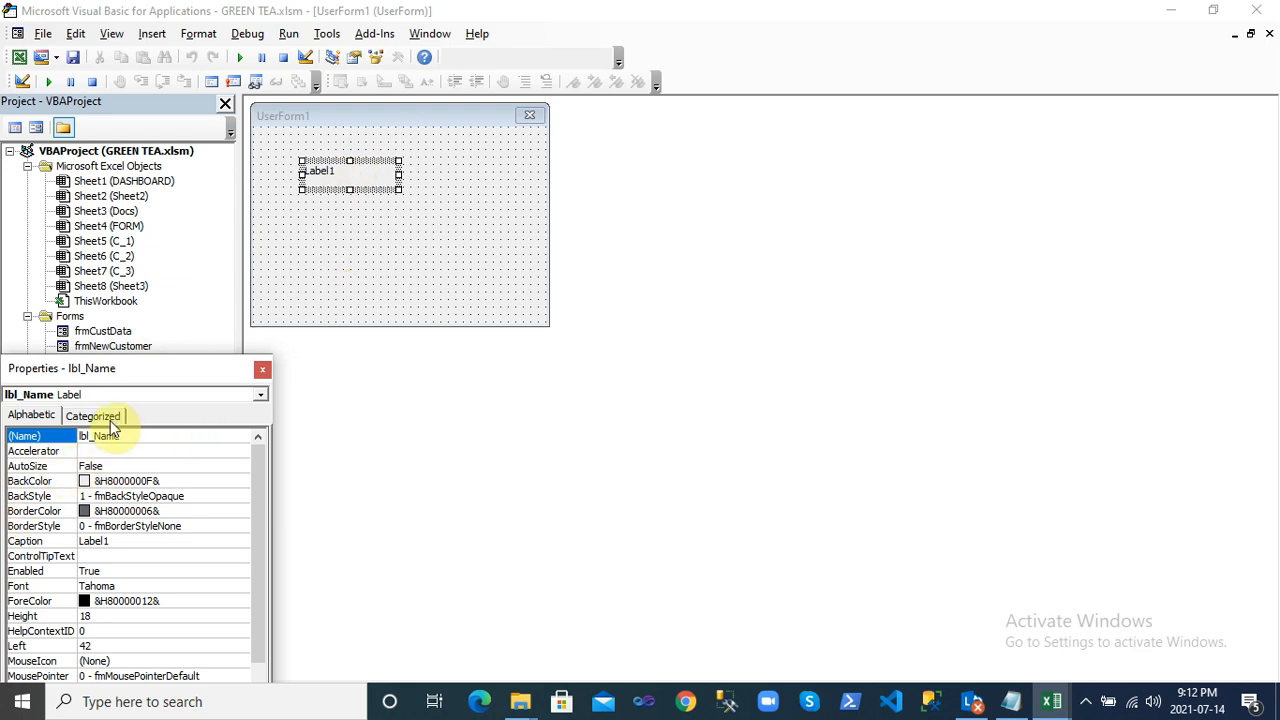
Set the label's Caption to "This is my first lable"
{"action": "left_click", "coordinate": [28, 543]}
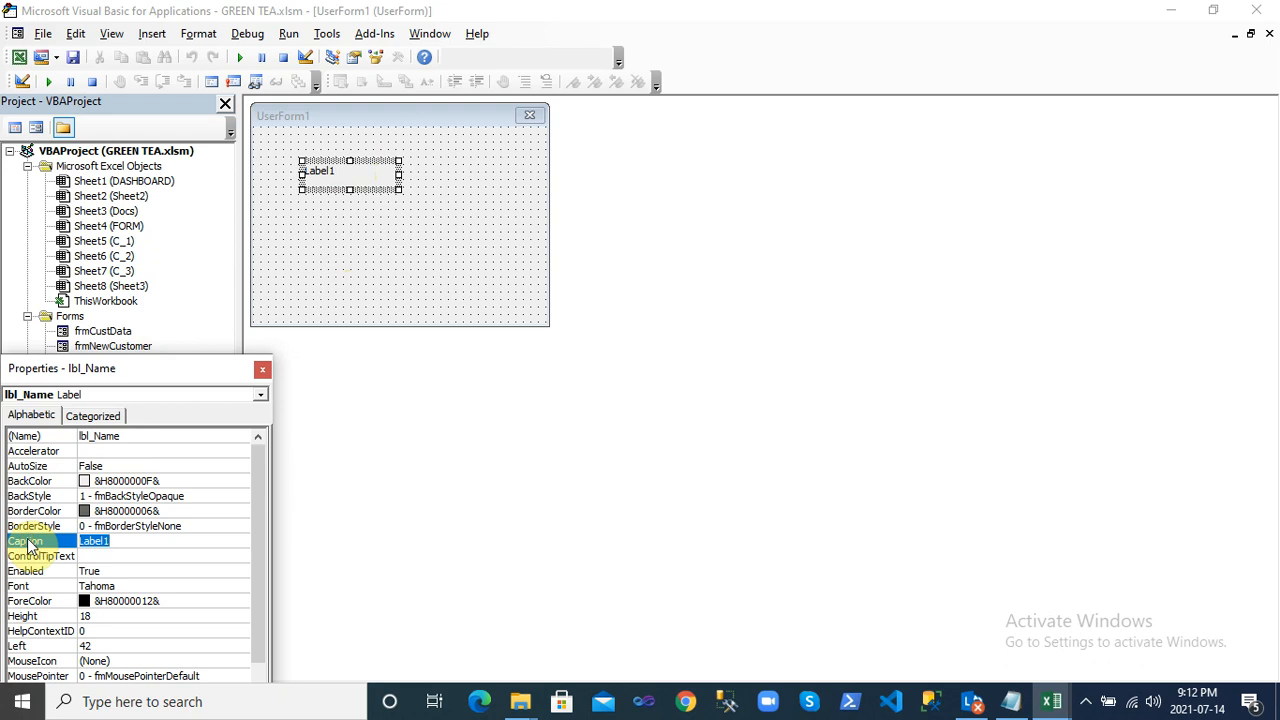
{"action": "type", "text": "This"}
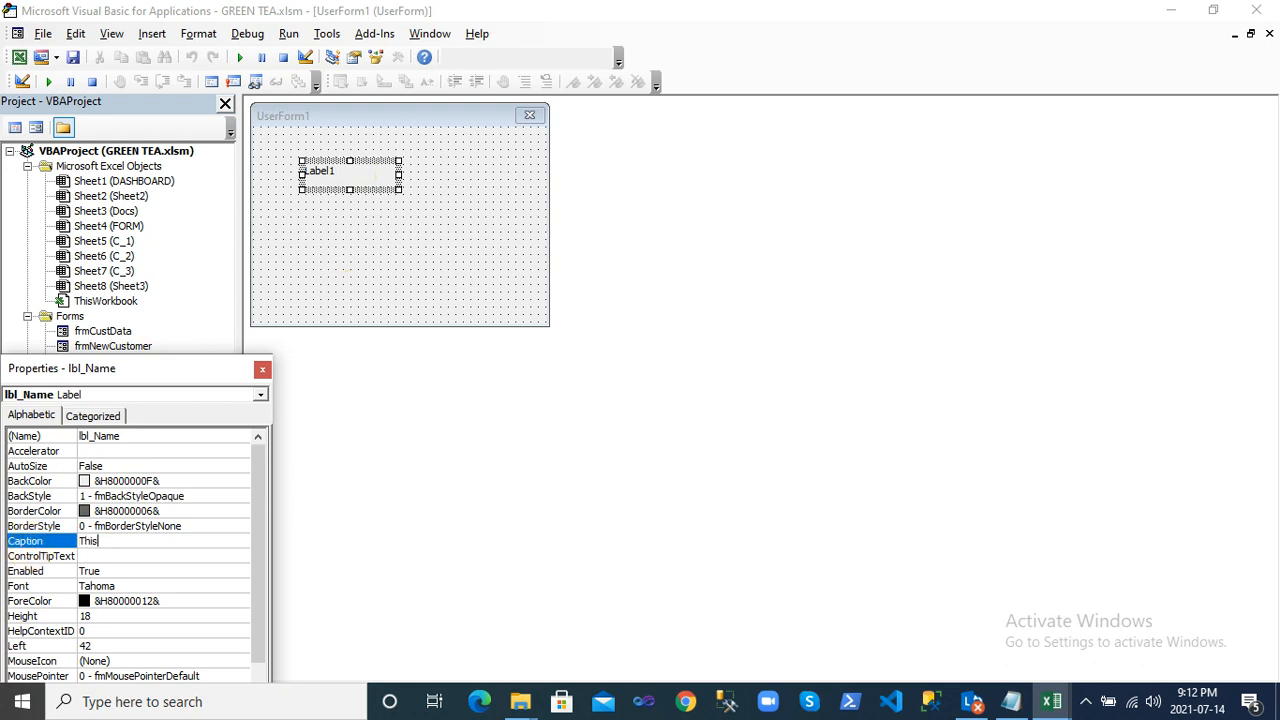
{"action": "type", "text": " is my first lable"}
{"action": "key", "text": "Return"}
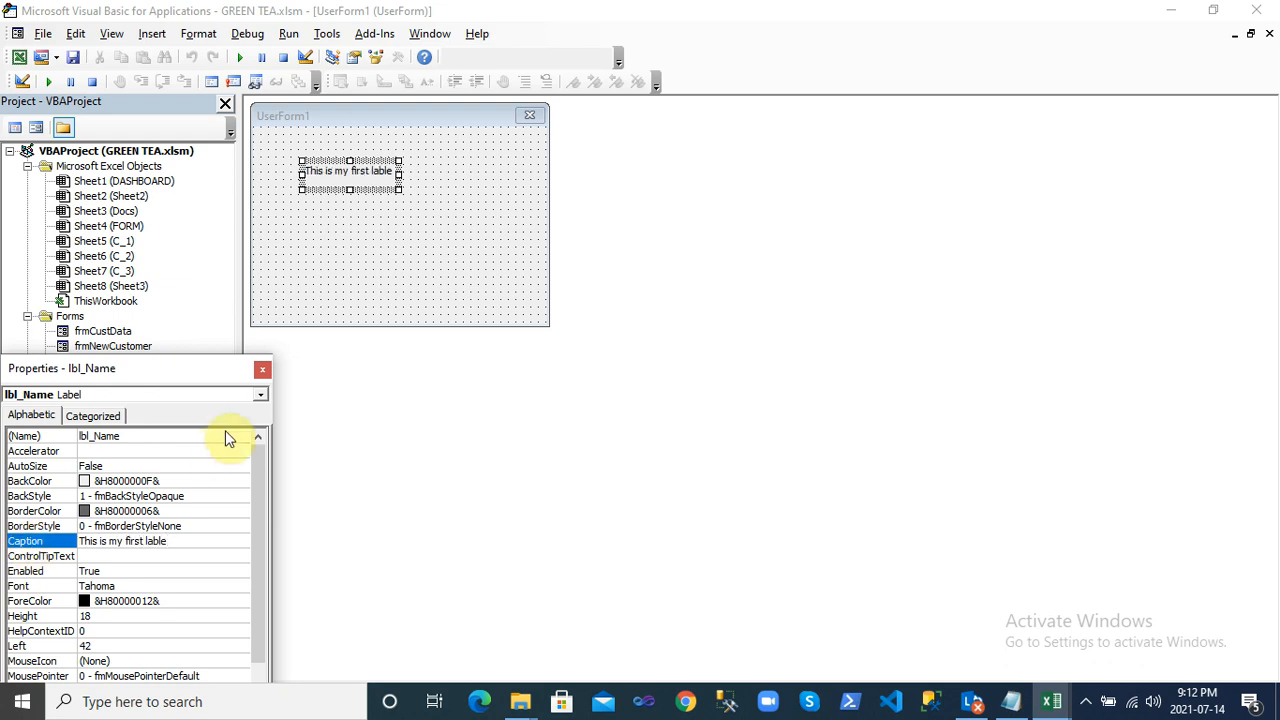
Set the label's font style to Bold and widen the label until its caption fits on one line
{"action": "left_click", "coordinate": [60, 588]}
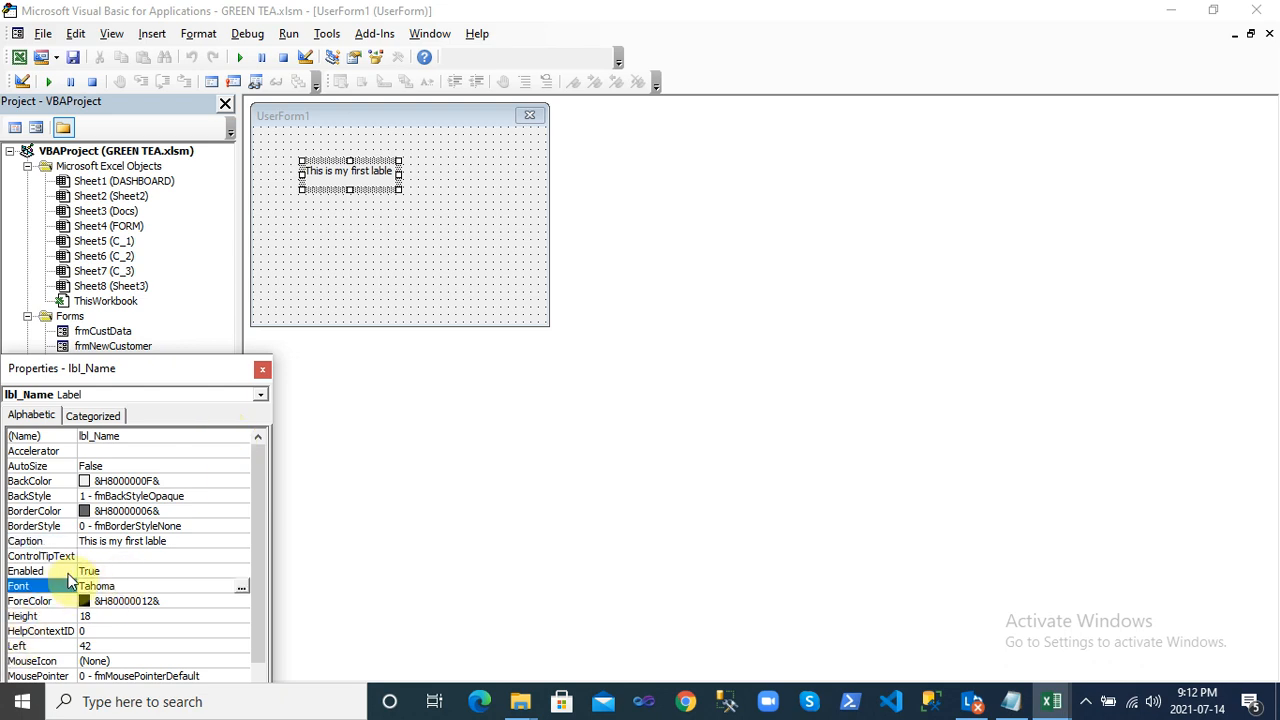
{"action": "left_click", "coordinate": [243, 589]}
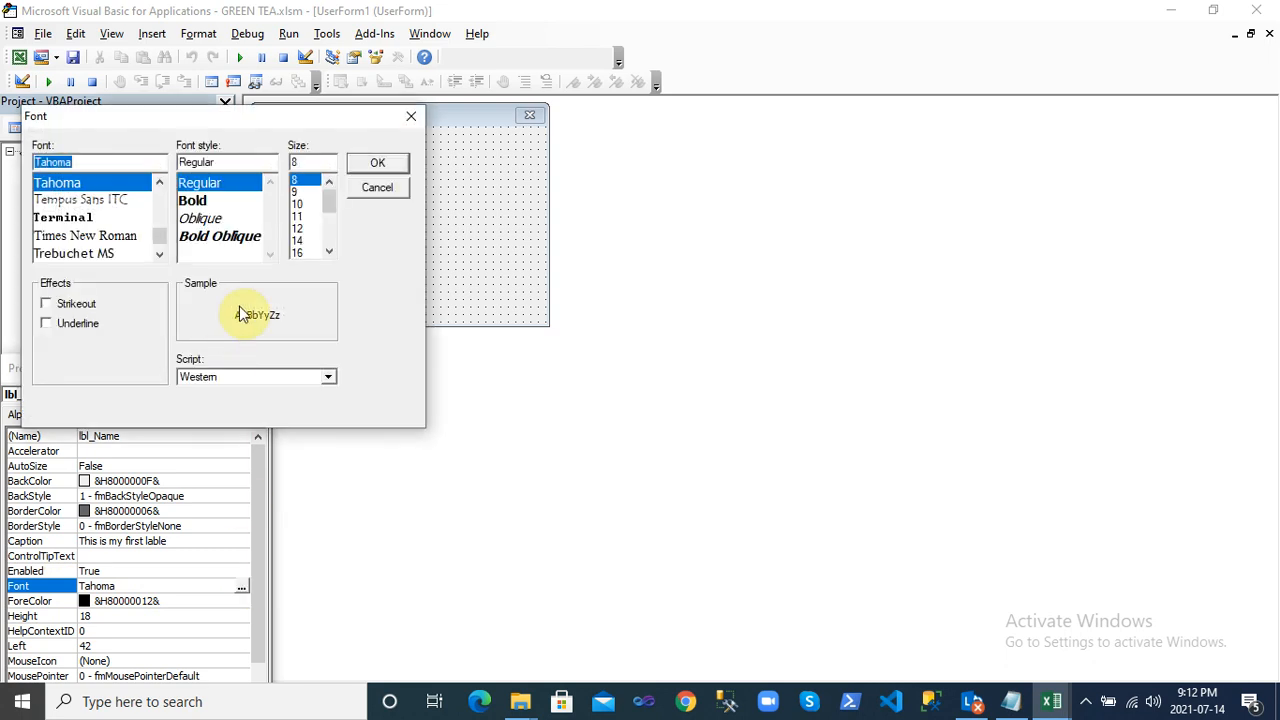
{"action": "left_click", "coordinate": [190, 201]}
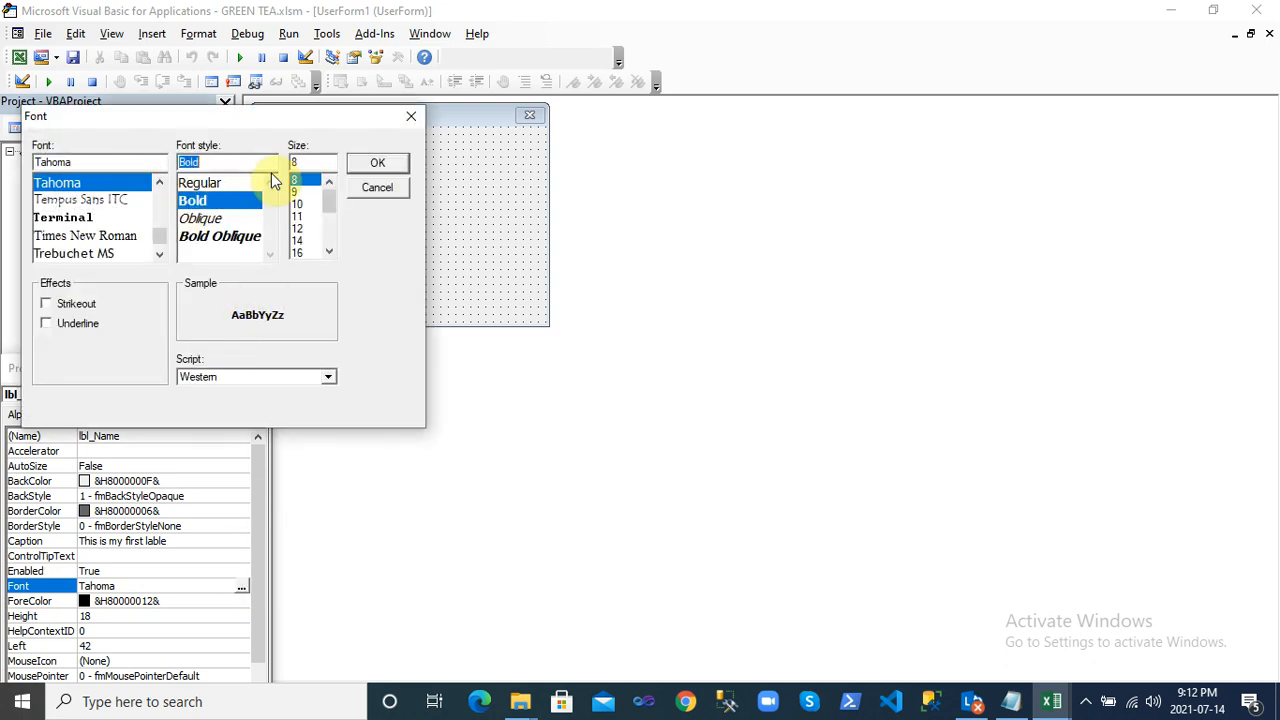
{"action": "left_click", "coordinate": [377, 163]}
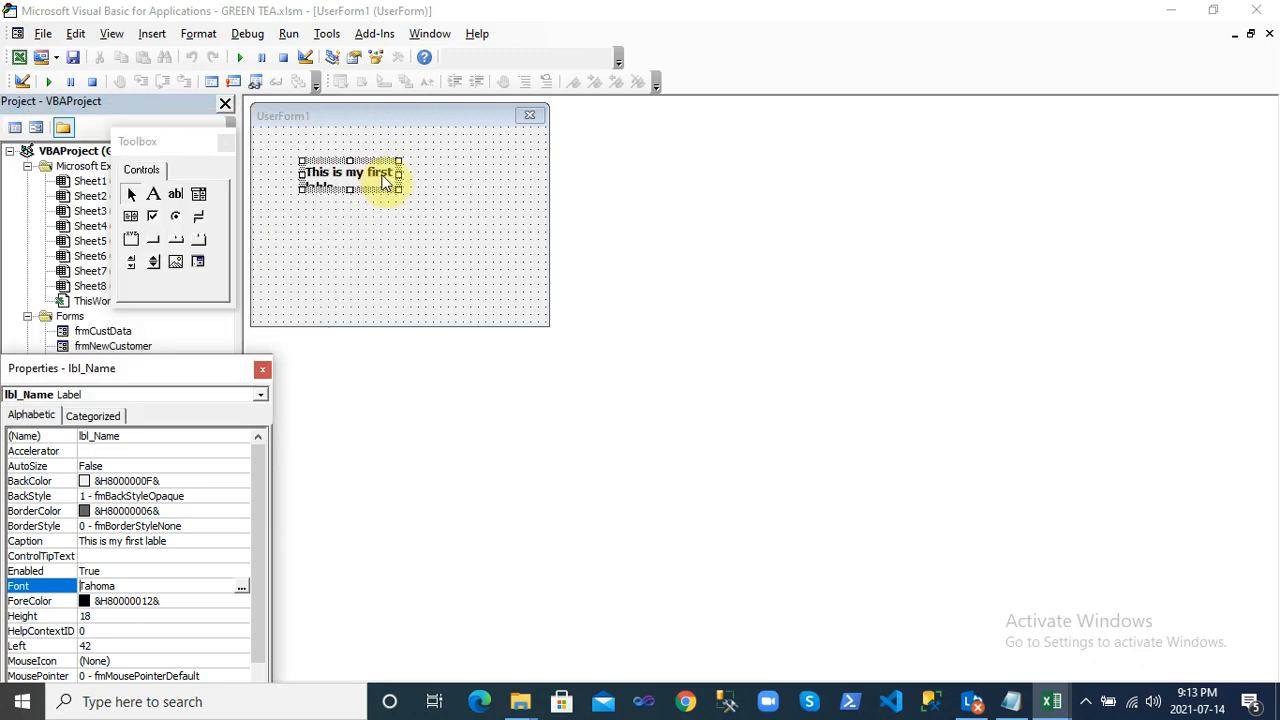
{"action": "left_click_drag", "start_coordinate": [398, 174], "coordinate": [459, 174]}
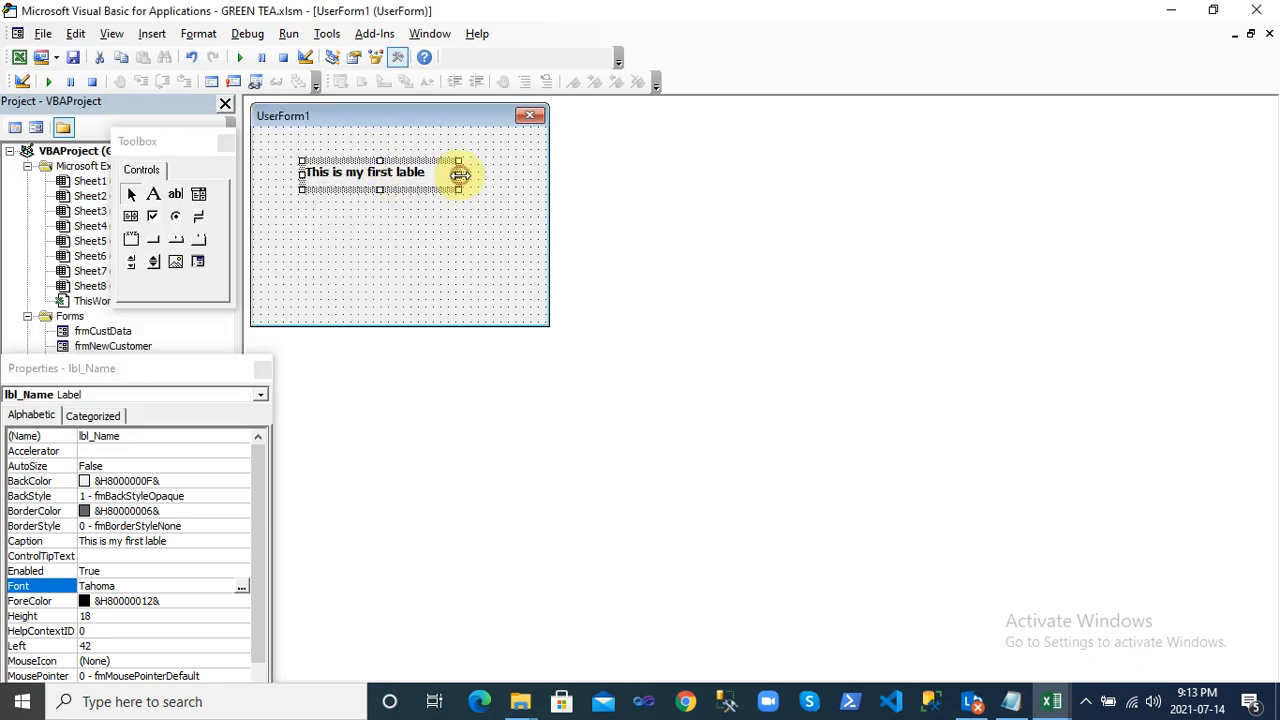
Add a TextBox to UserForm1, resize it to about 15.75 high, and move it up beside the label
{"action": "left_click", "coordinate": [176, 200]}
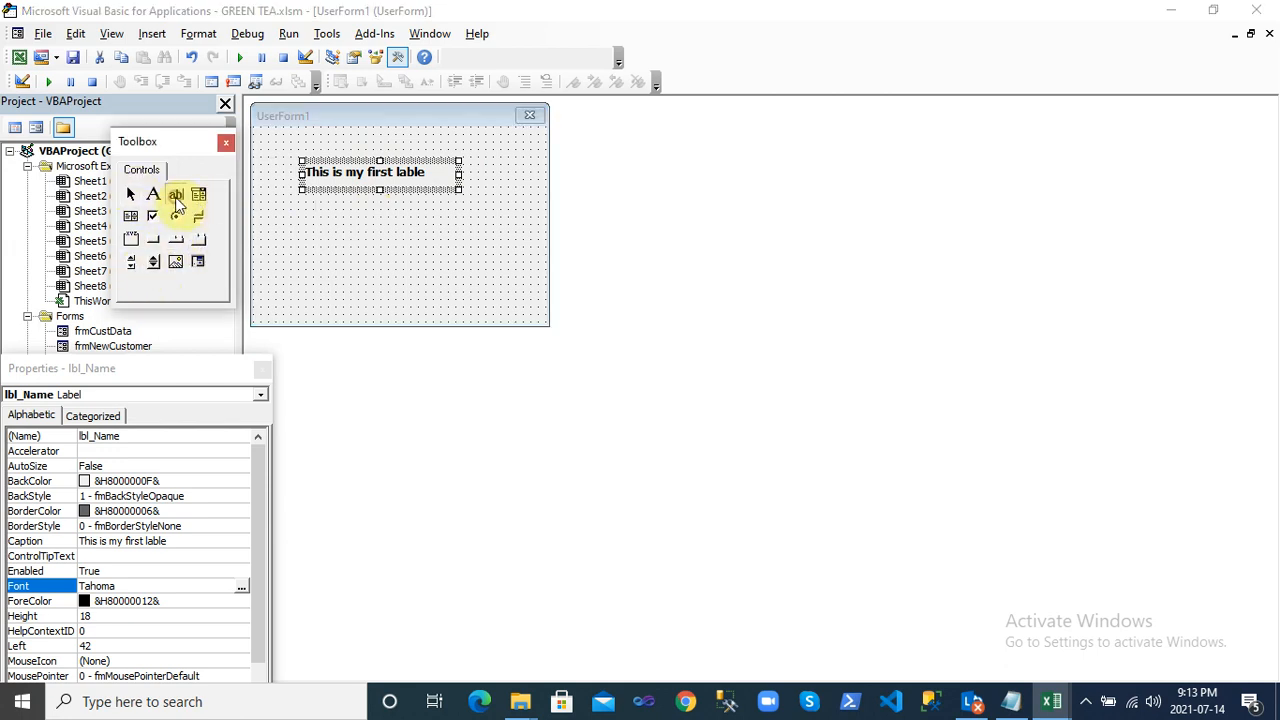
{"action": "left_click", "coordinate": [307, 222]}
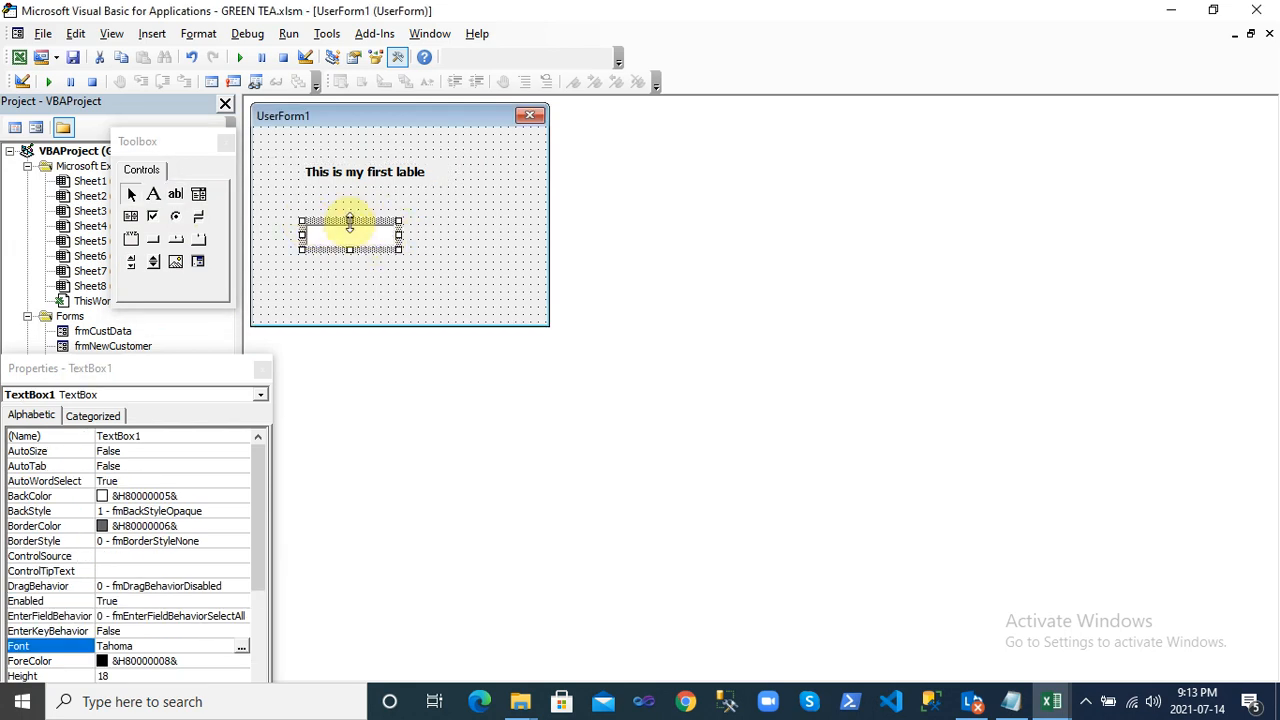
{"action": "left_click_drag", "start_coordinate": [349, 221], "coordinate": [350, 203]}
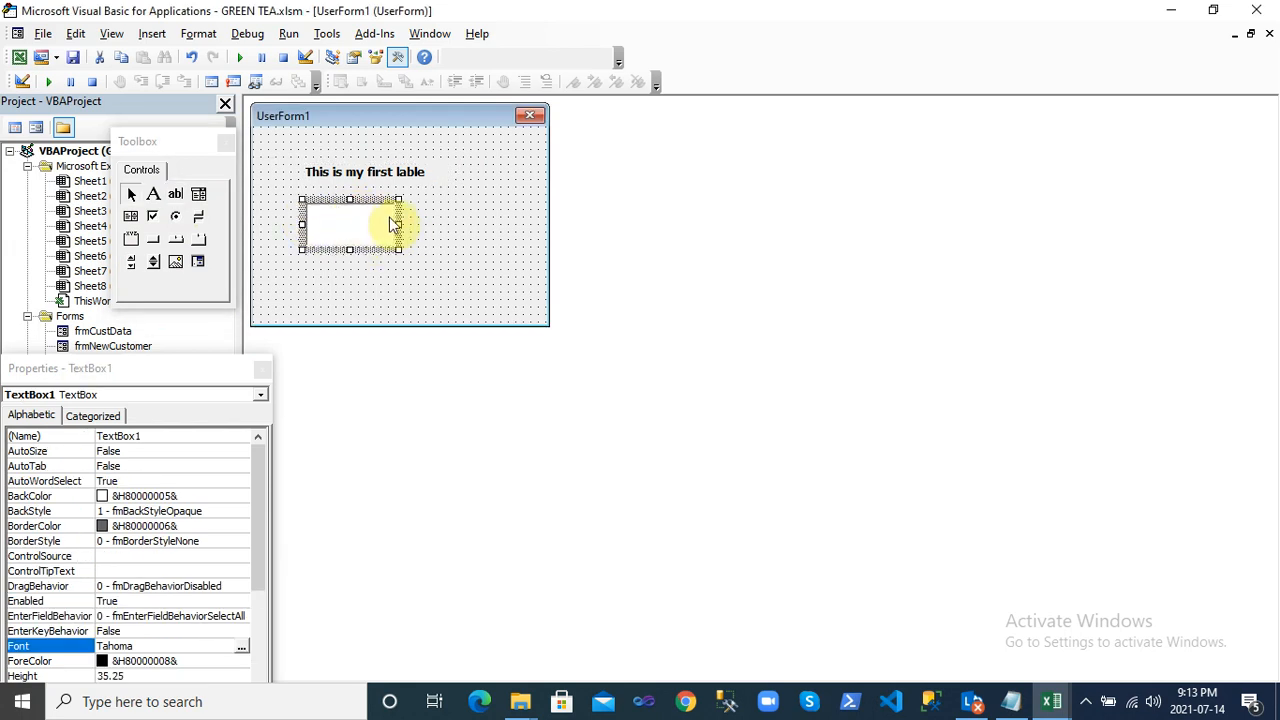
{"action": "left_click_drag", "start_coordinate": [349, 247], "coordinate": [518, 176]}
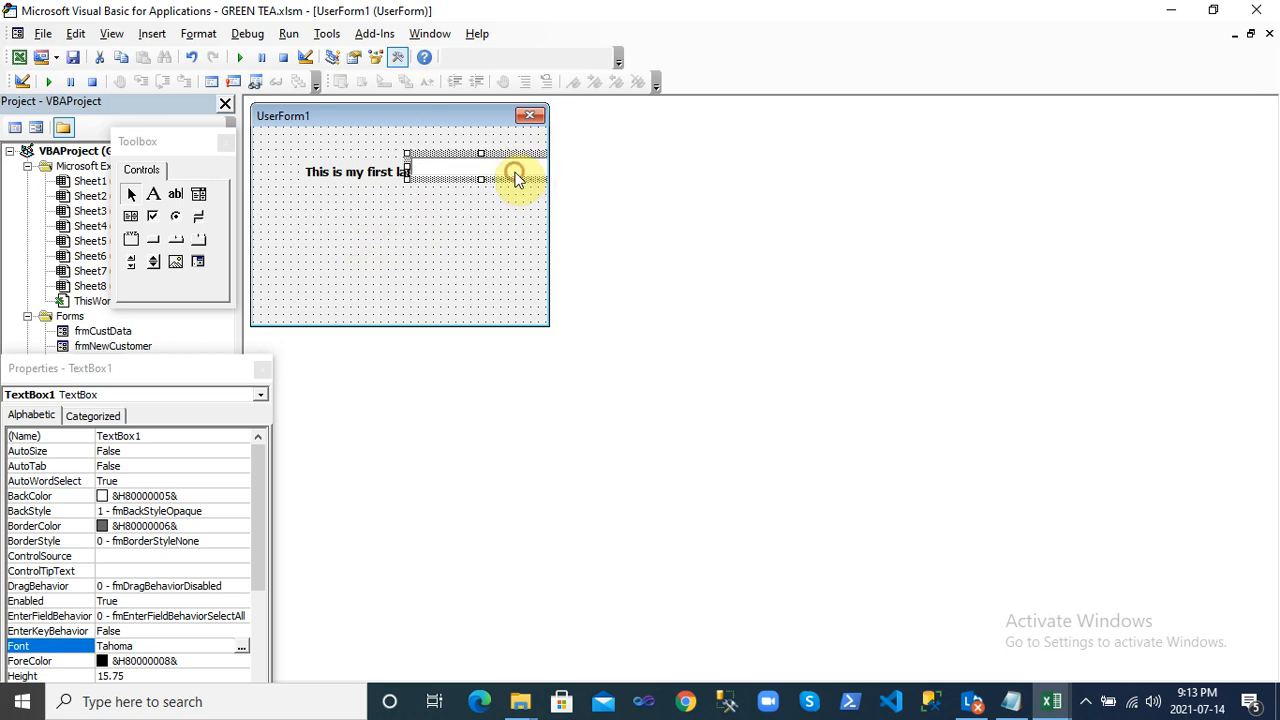
Enlarge UserForm1 to a height of about 266 and shift the text box clear of the label's text
{"action": "left_click", "coordinate": [533, 305]}
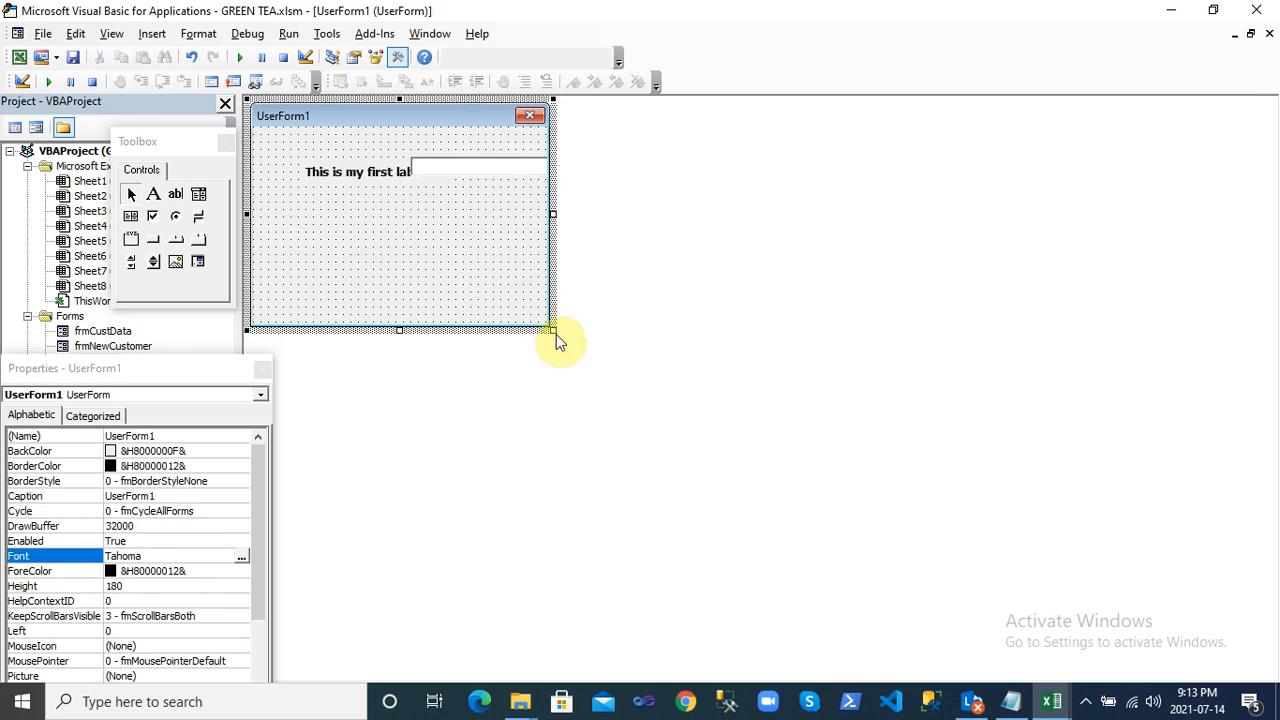
{"action": "left_click_drag", "start_coordinate": [554, 331], "coordinate": [713, 437]}
{"action": "left_click_drag", "start_coordinate": [460, 166], "coordinate": [481, 181]}
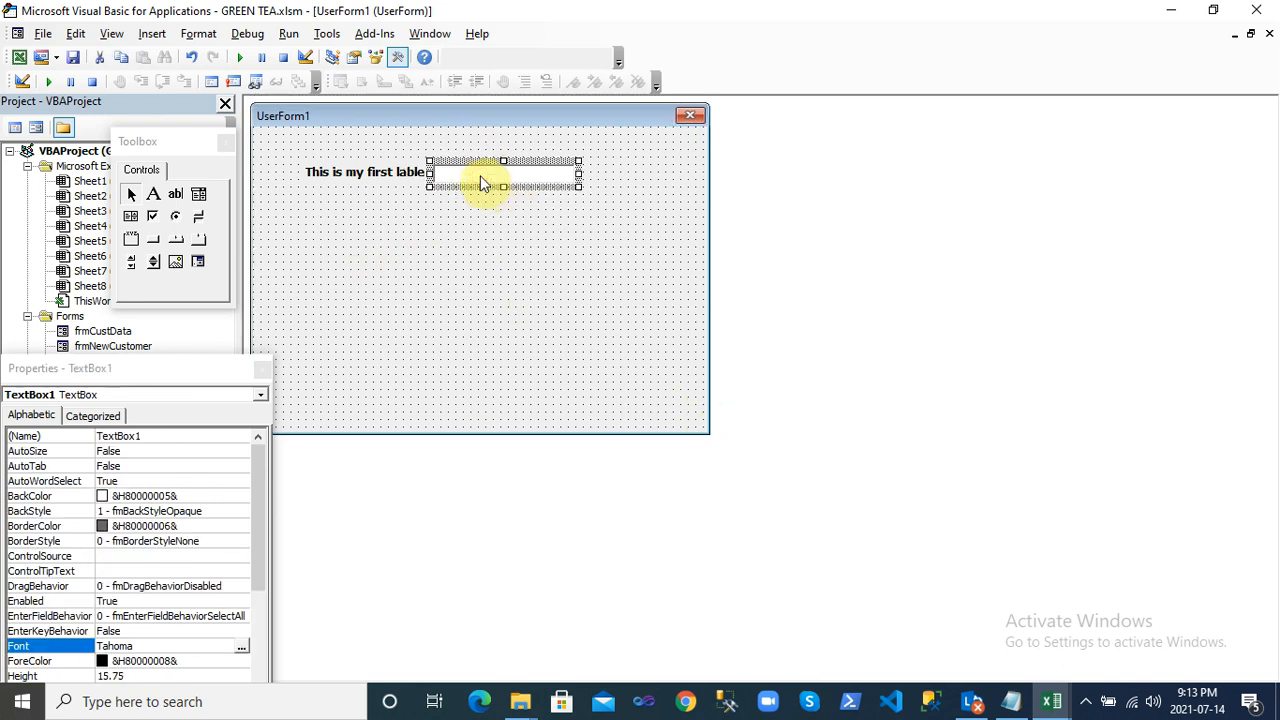
Set the text box's Name property to txtName
{"action": "left_click", "coordinate": [75, 436]}
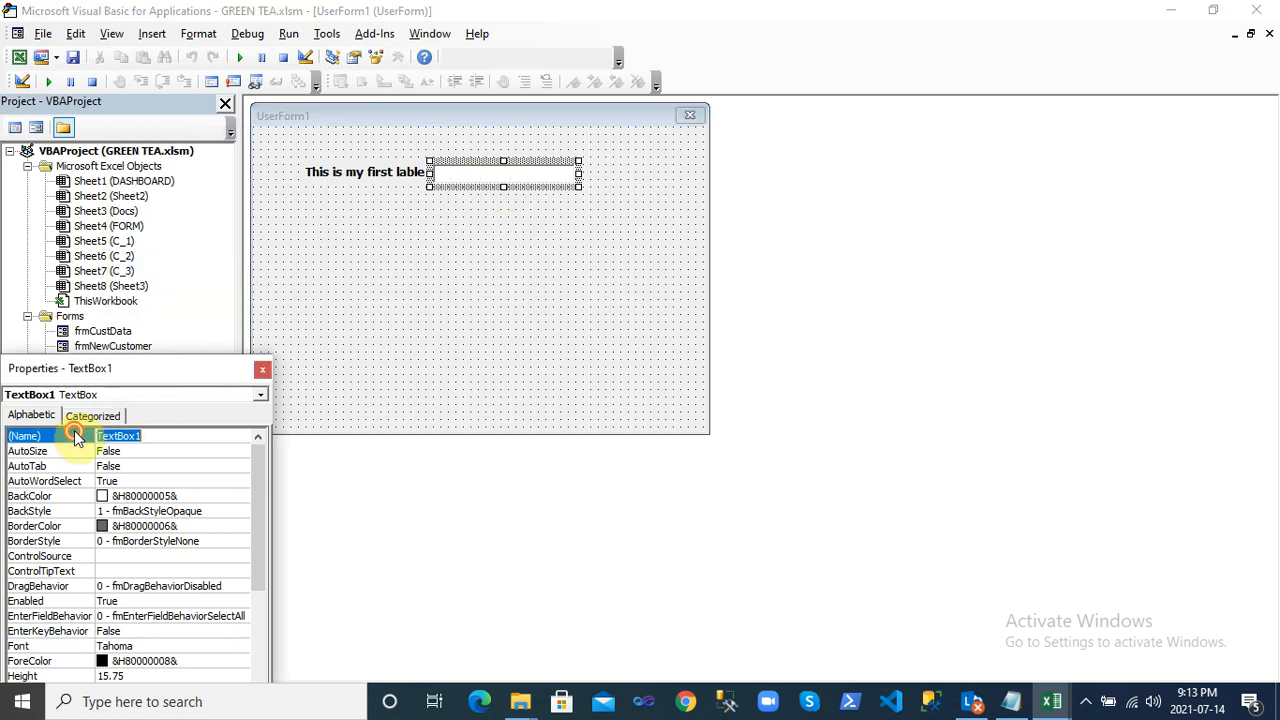
{"action": "type", "text": "txtName"}
{"action": "left_click", "coordinate": [75, 438]}
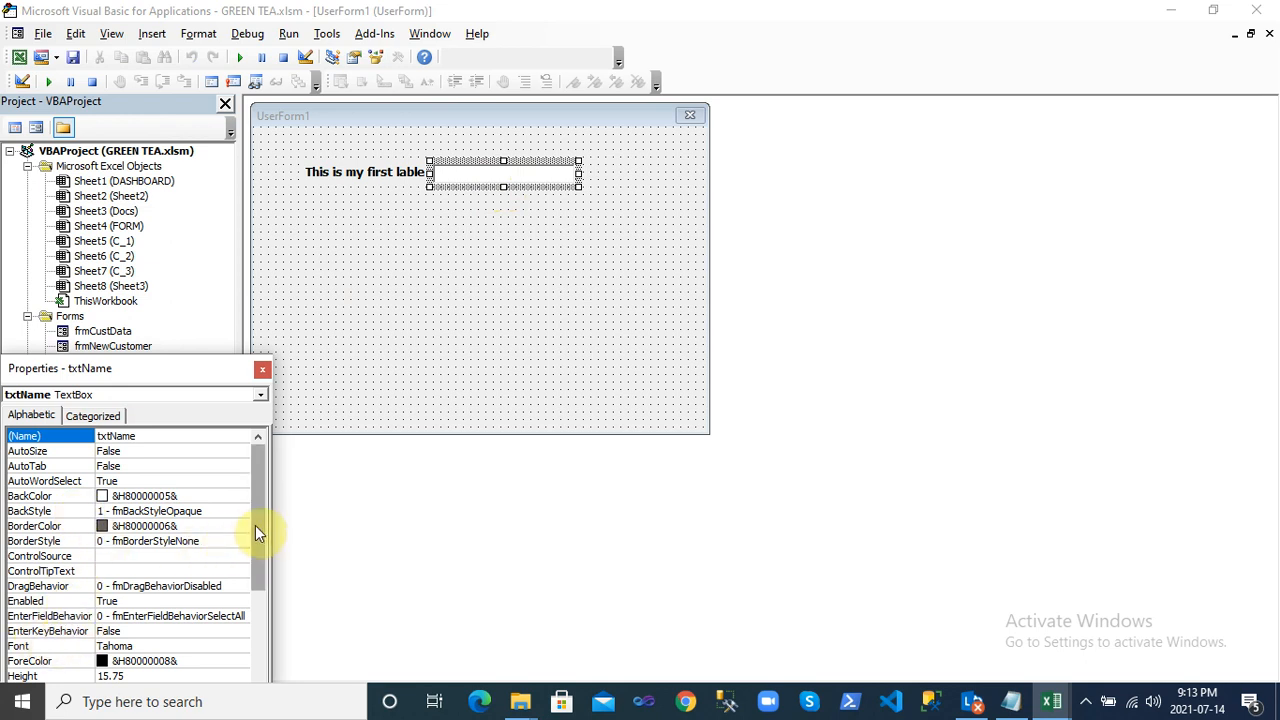
{"action": "mouse_move", "coordinate": [255, 525]}
{"action": "left_mouse_down"}
{"action": "mouse_move", "coordinate": [264, 619]}
{"action": "mouse_move", "coordinate": [263, 503]}
{"action": "left_mouse_up"}
{"action": "left_click", "coordinate": [424, 295]}
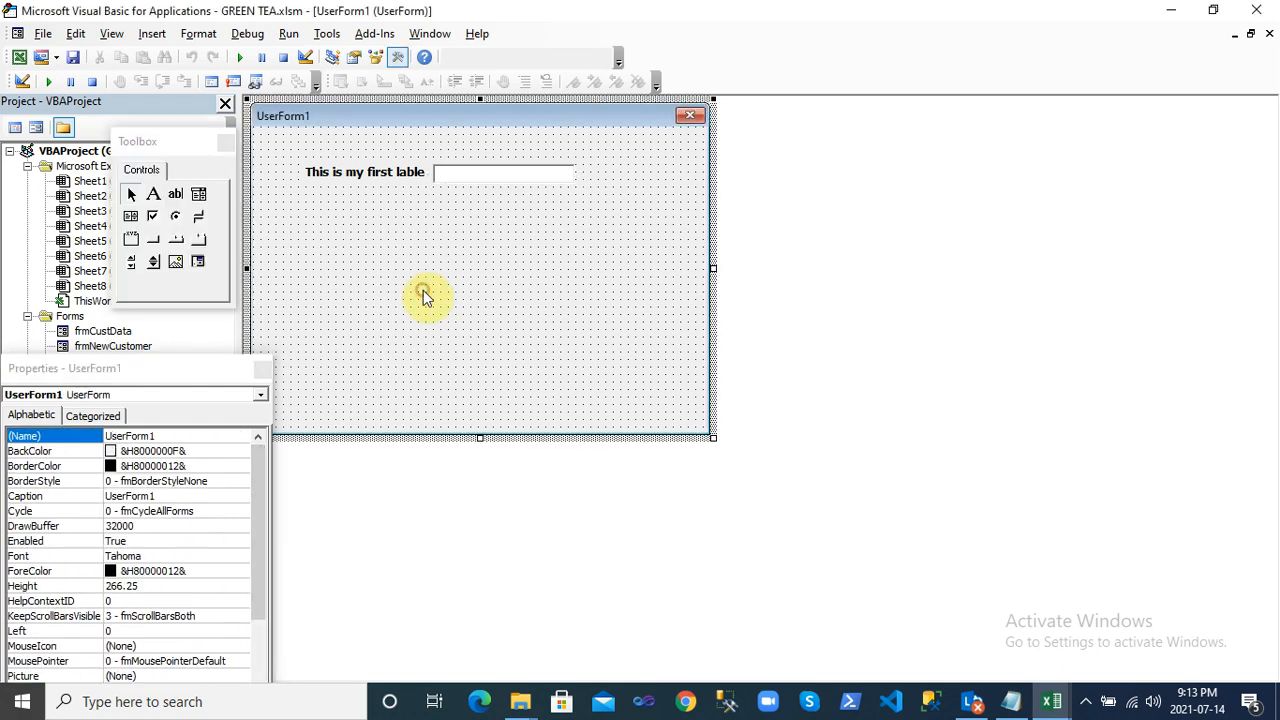
{"action": "left_click", "coordinate": [481, 172]}
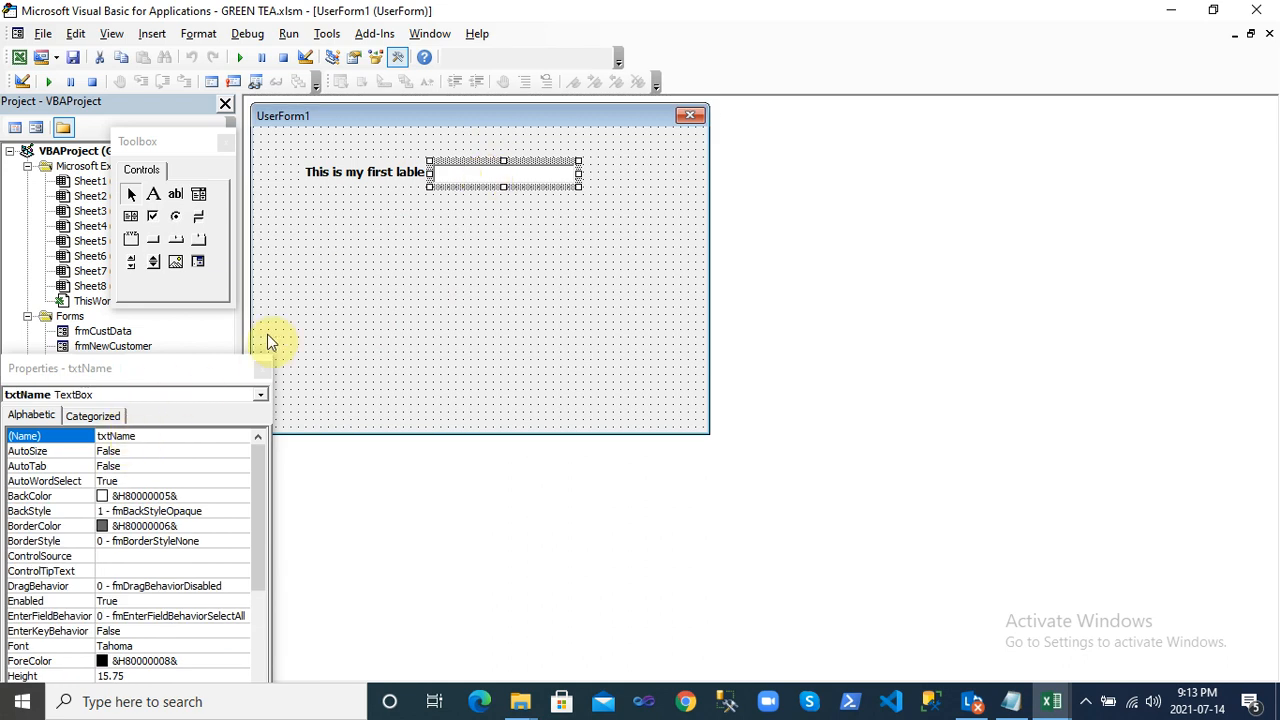
Place a CommandButton on UserForm1 below the label, with Left about 30
{"action": "left_click", "coordinate": [153, 242]}
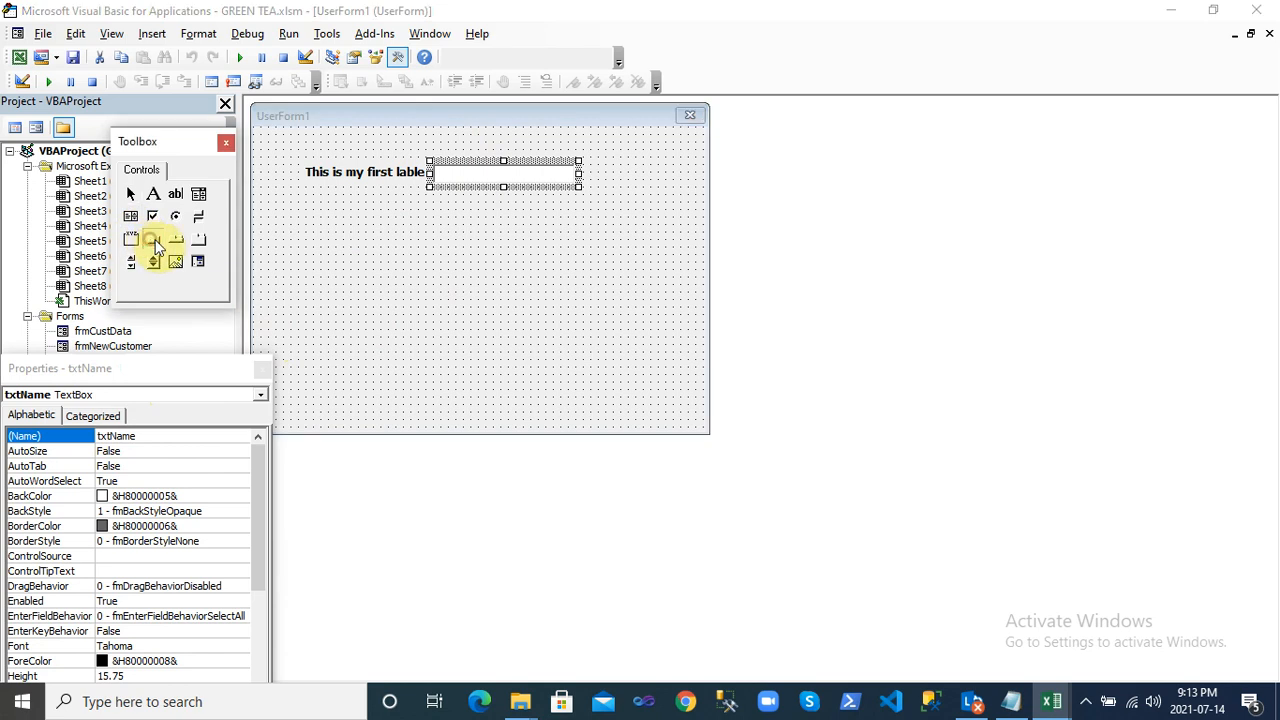
{"action": "left_click", "coordinate": [290, 236]}
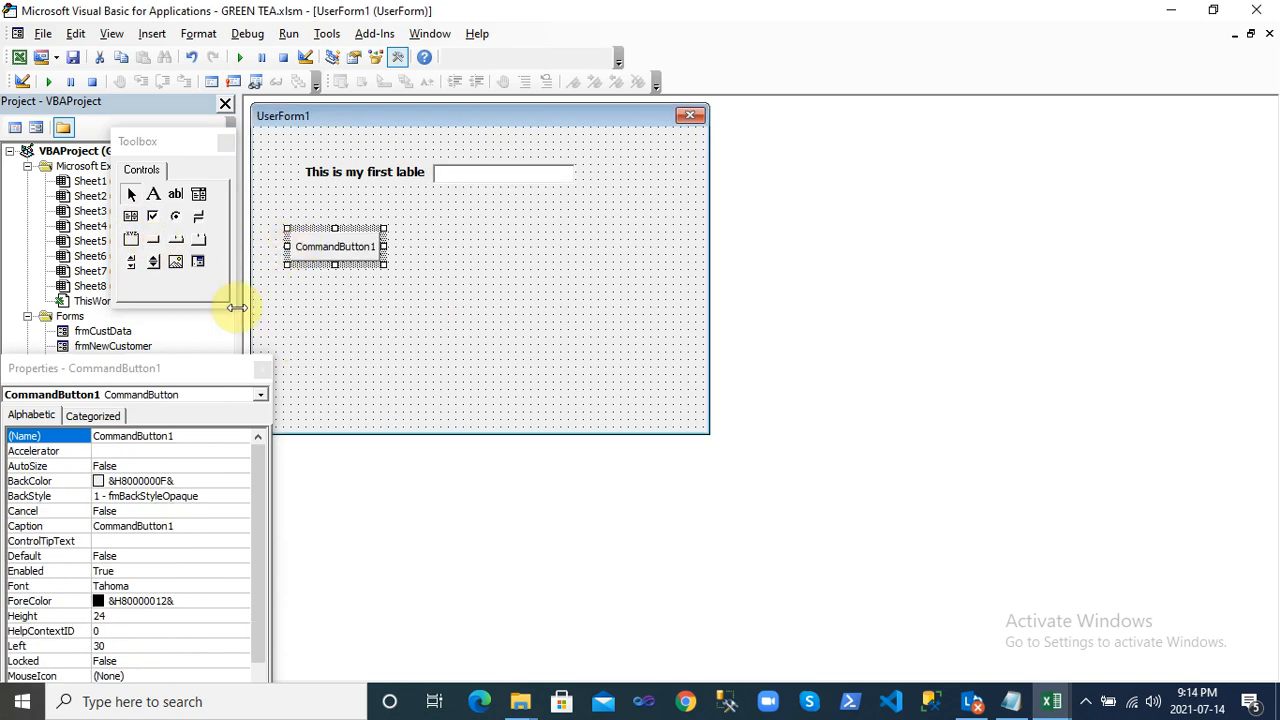
{"action": "key", "text": "alt+Tab"}
{"action": "key", "text": "alt+Tab"}
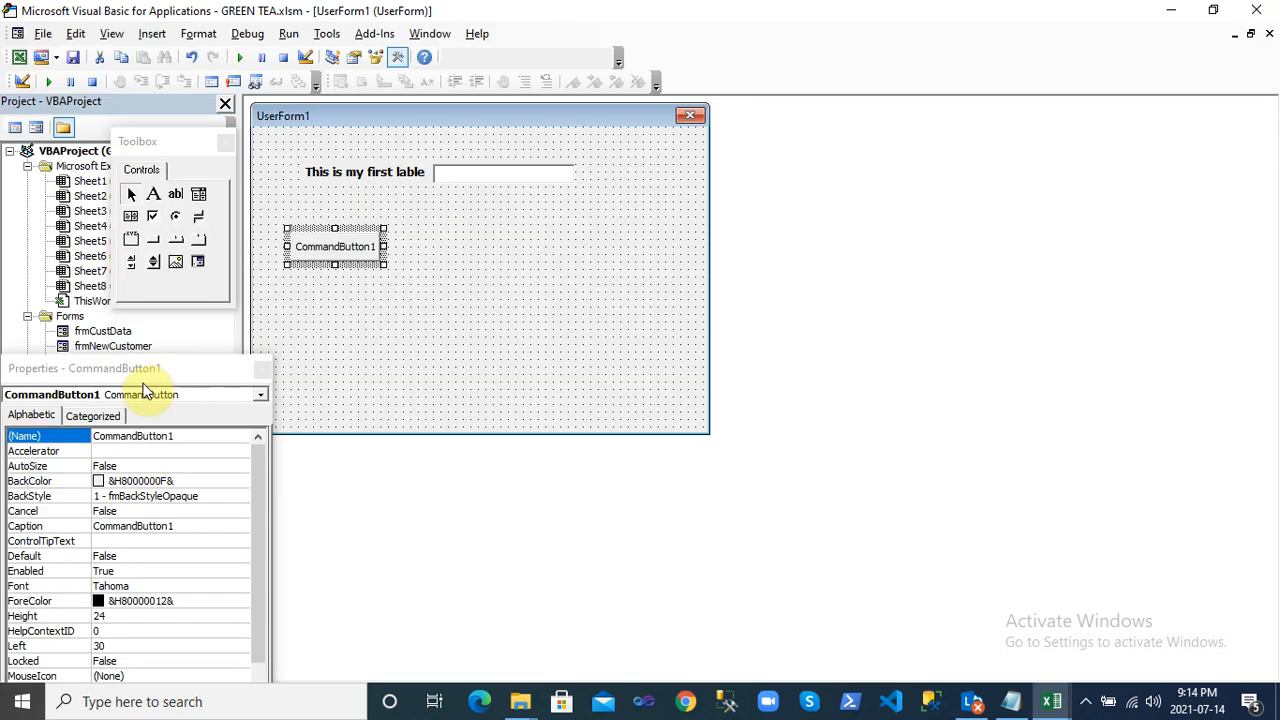
Move the Properties window clear of the Project Explorer's forms, view the frmNewCustomer design, and return to UserForm1
{"action": "left_click", "coordinate": [158, 368]}
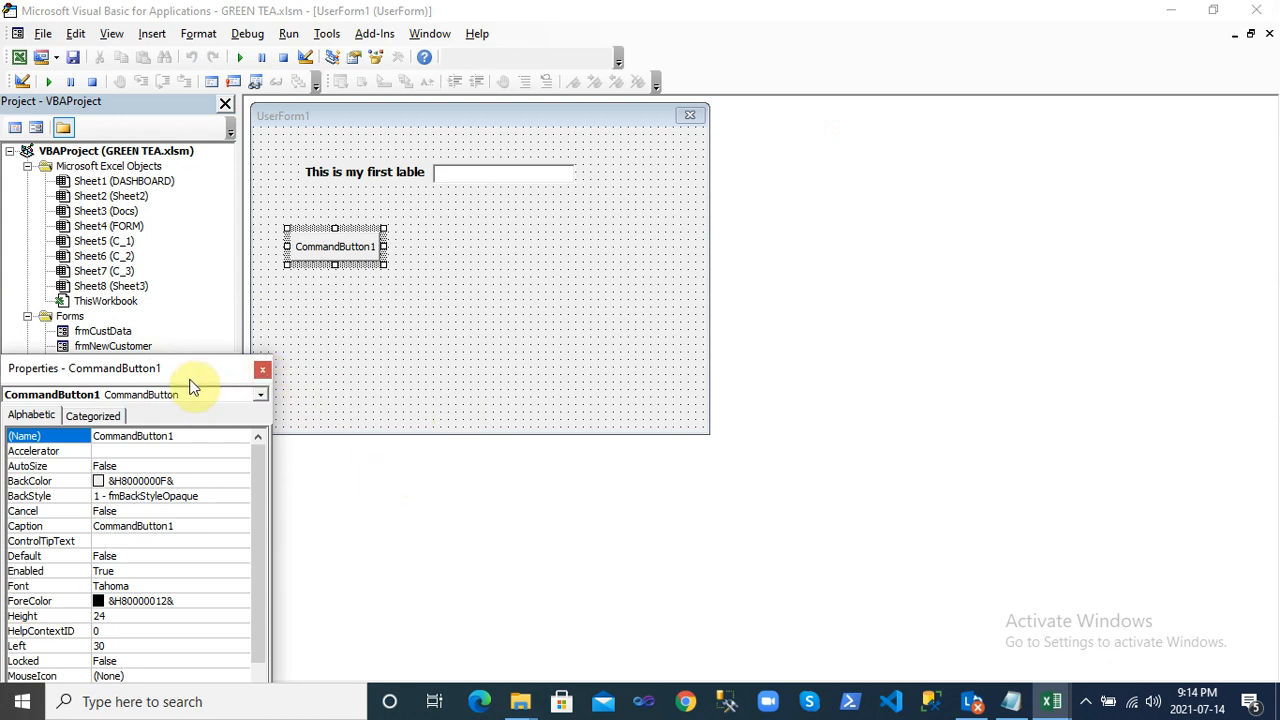
{"action": "left_click_drag", "start_coordinate": [189, 374], "coordinate": [327, 418]}
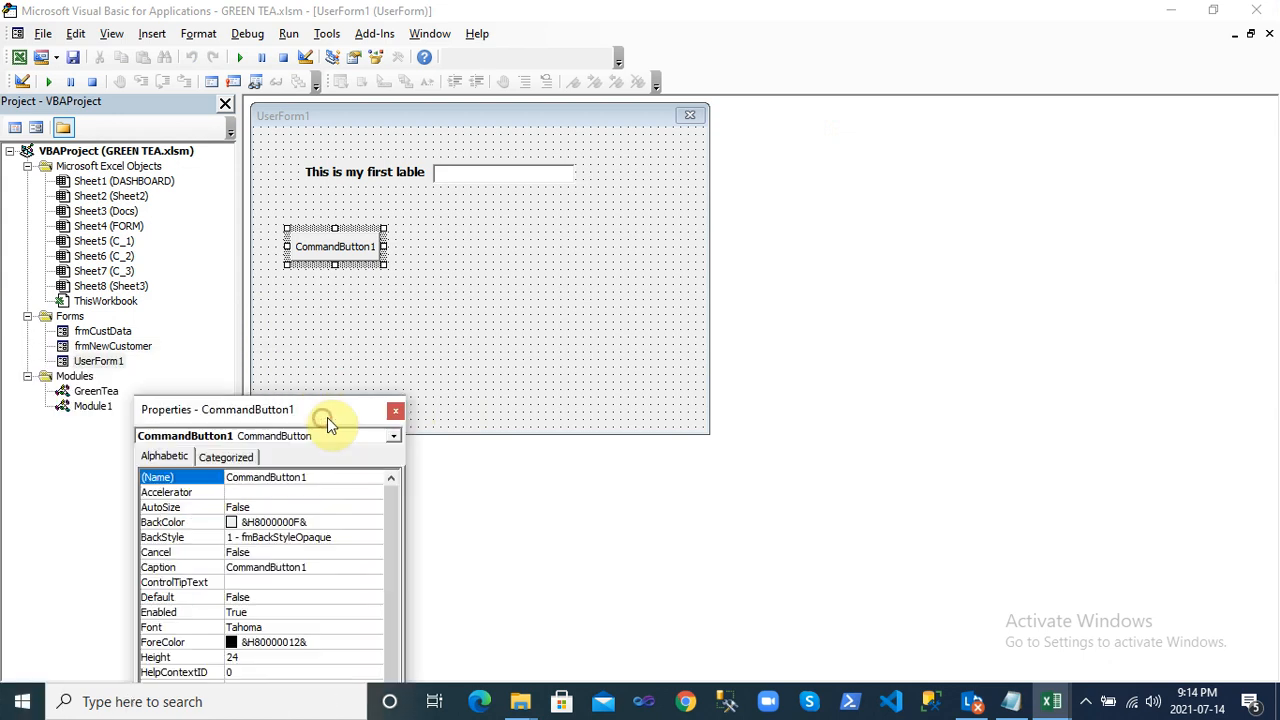
{"action": "double_click", "coordinate": [131, 348]}
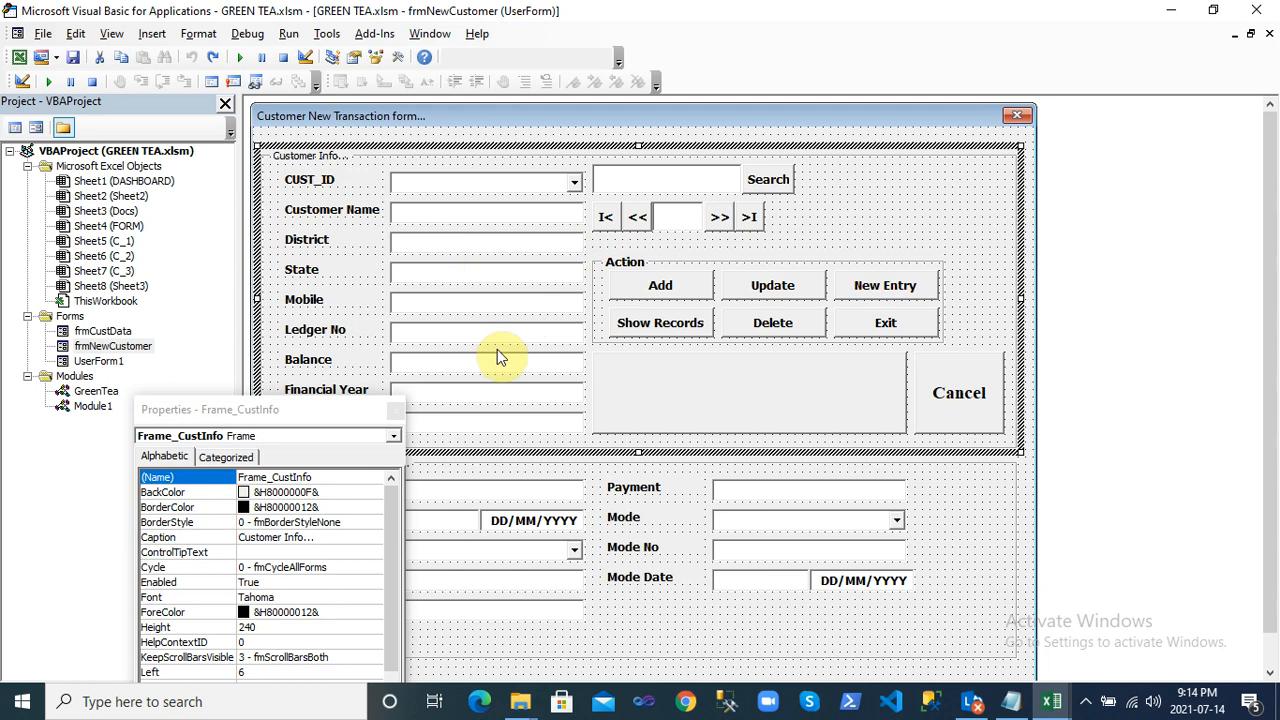
{"action": "double_click", "coordinate": [101, 364]}
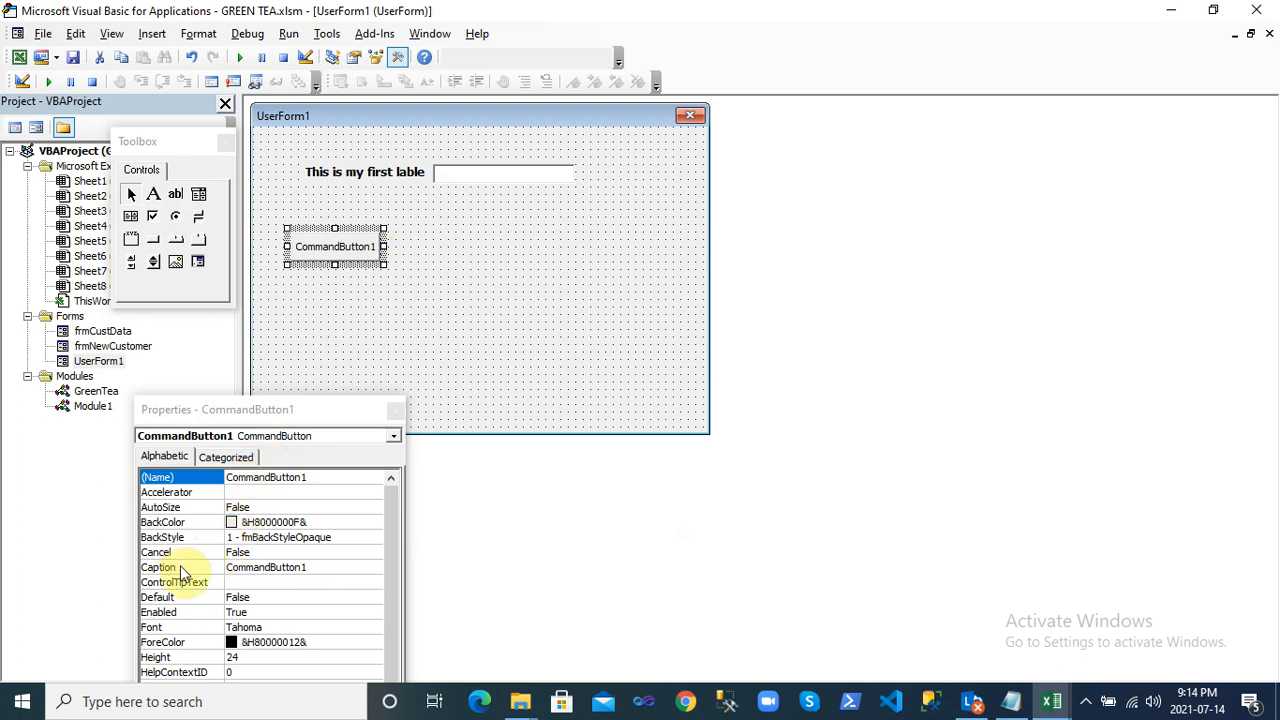
Set the command button's Caption to "click me"
{"action": "left_click", "coordinate": [181, 569]}
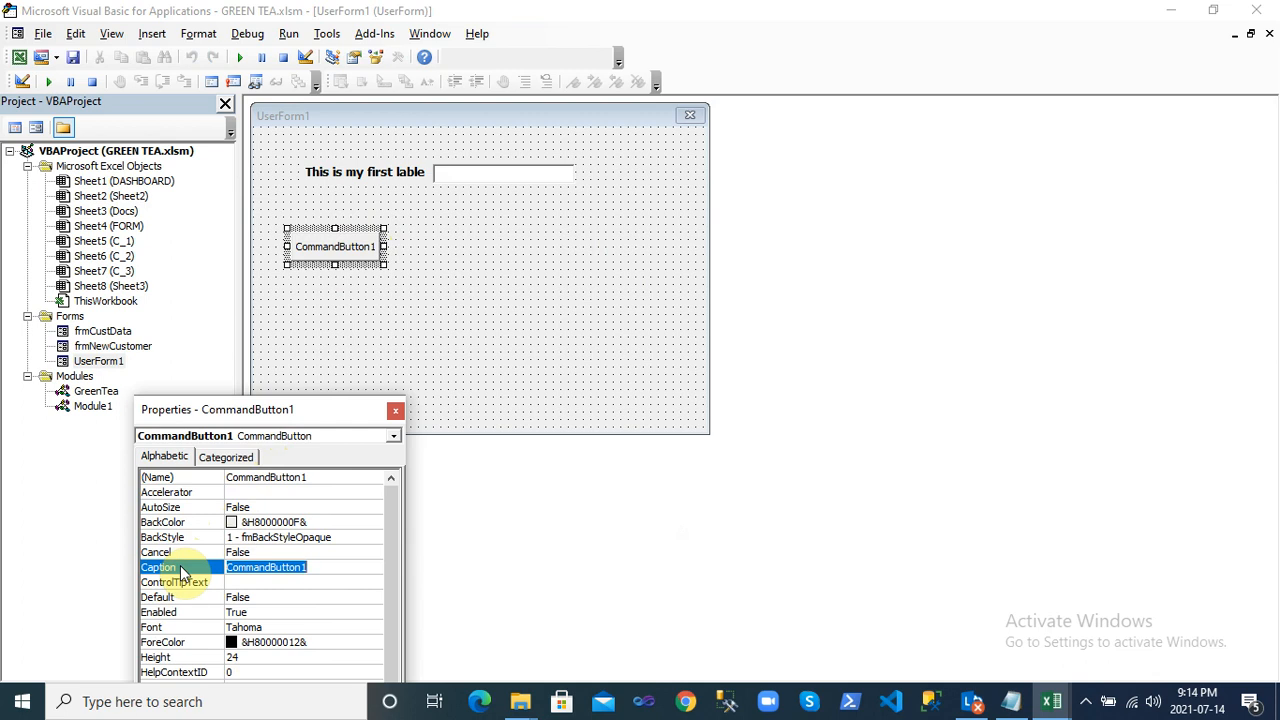
{"action": "type", "text": "my"}
{"action": "key", "text": "BackSpace"}
{"action": "key", "text": "BackSpace"}
{"action": "type", "text": "click me"}
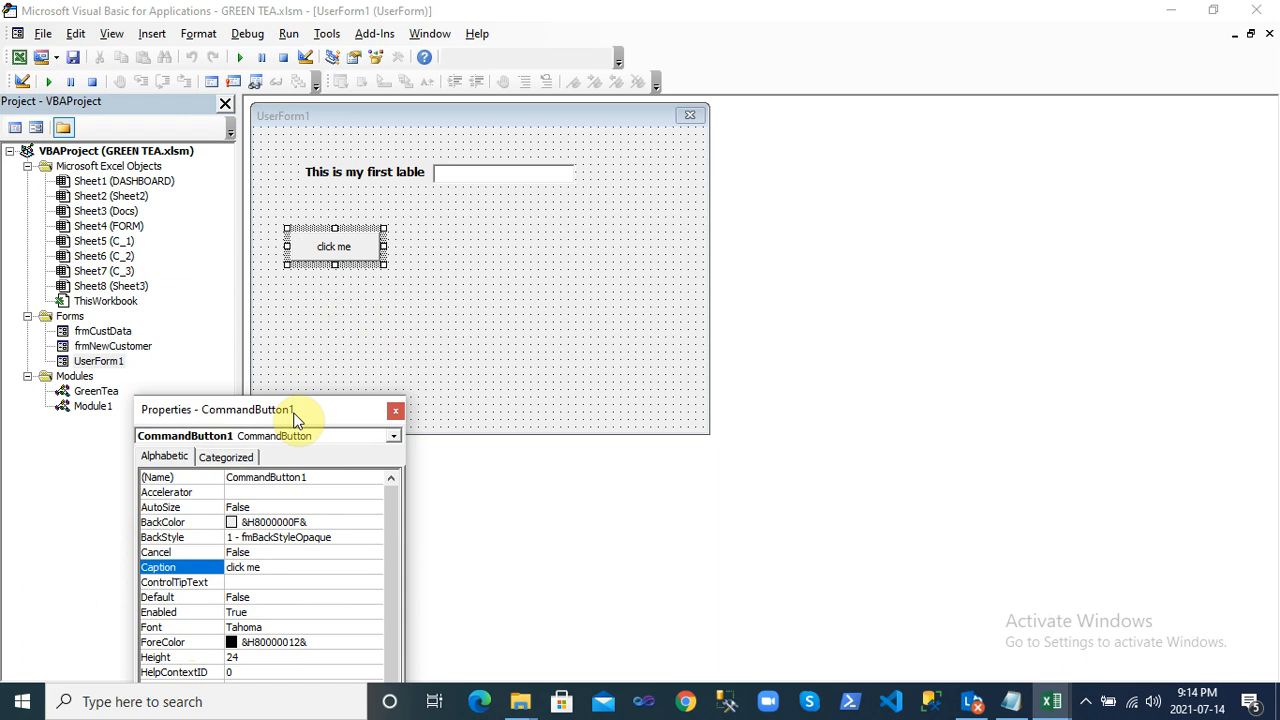
Set the command button's Name property to cmdClick
{"action": "left_click", "coordinate": [215, 478]}
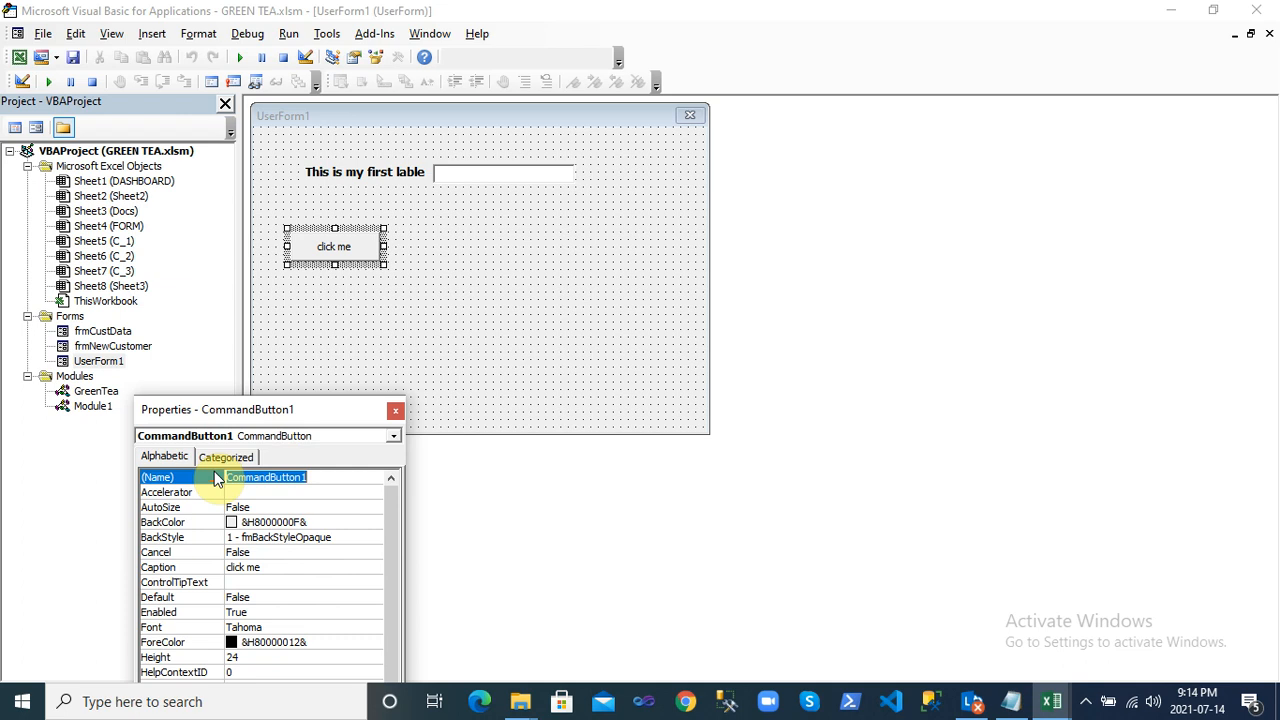
{"action": "type", "text": "cmdClick"}
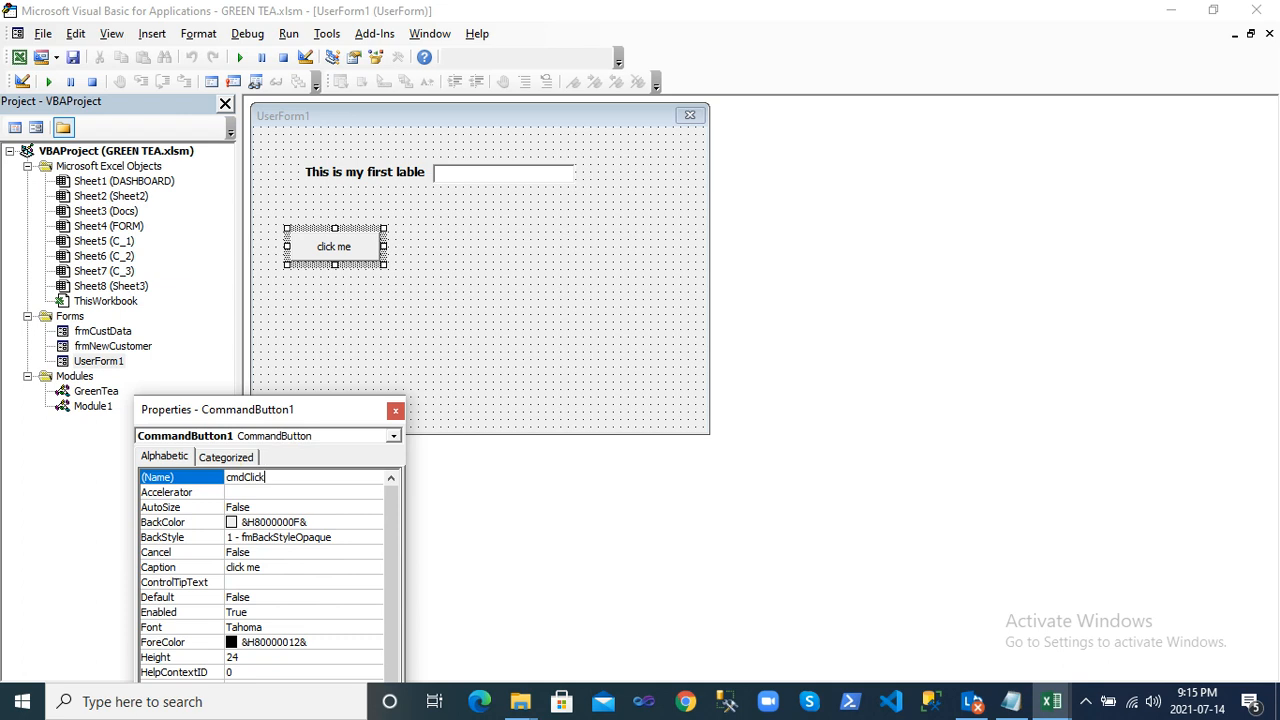
{"action": "left_click", "coordinate": [215, 478]}
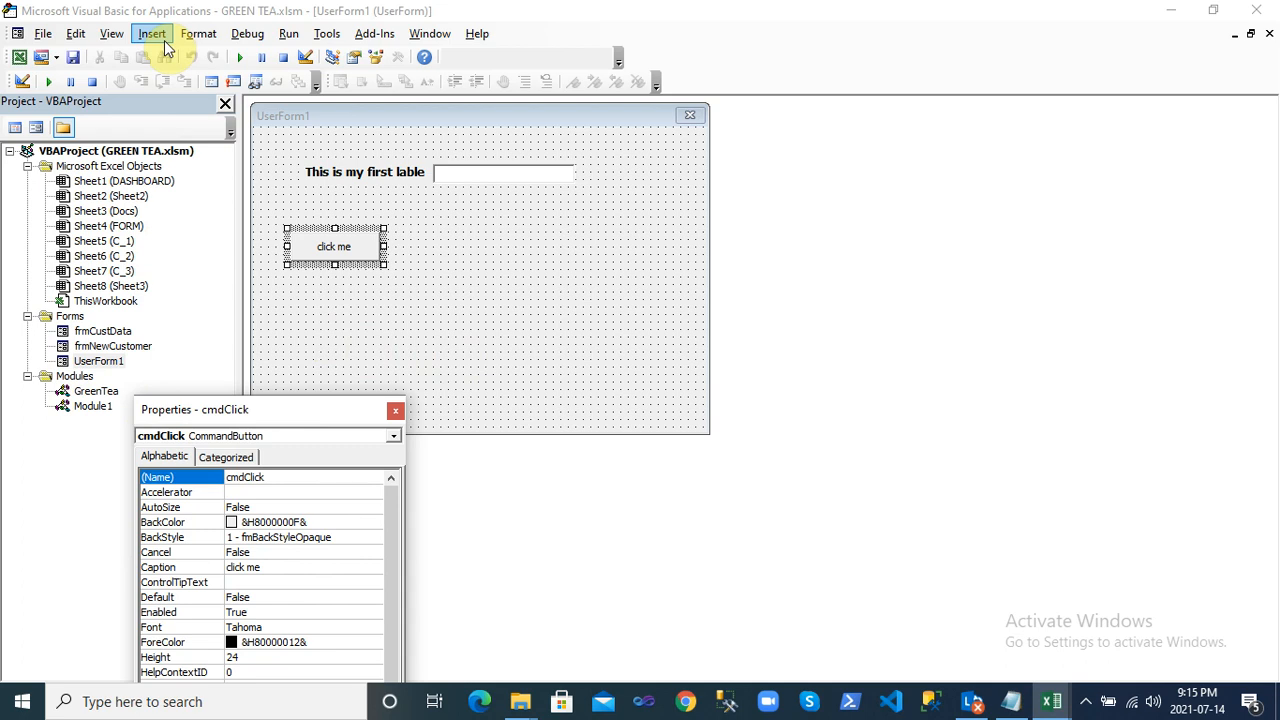
Select UserForm1 in the designer and close the Toolbox
{"action": "left_click", "coordinate": [111, 34]}
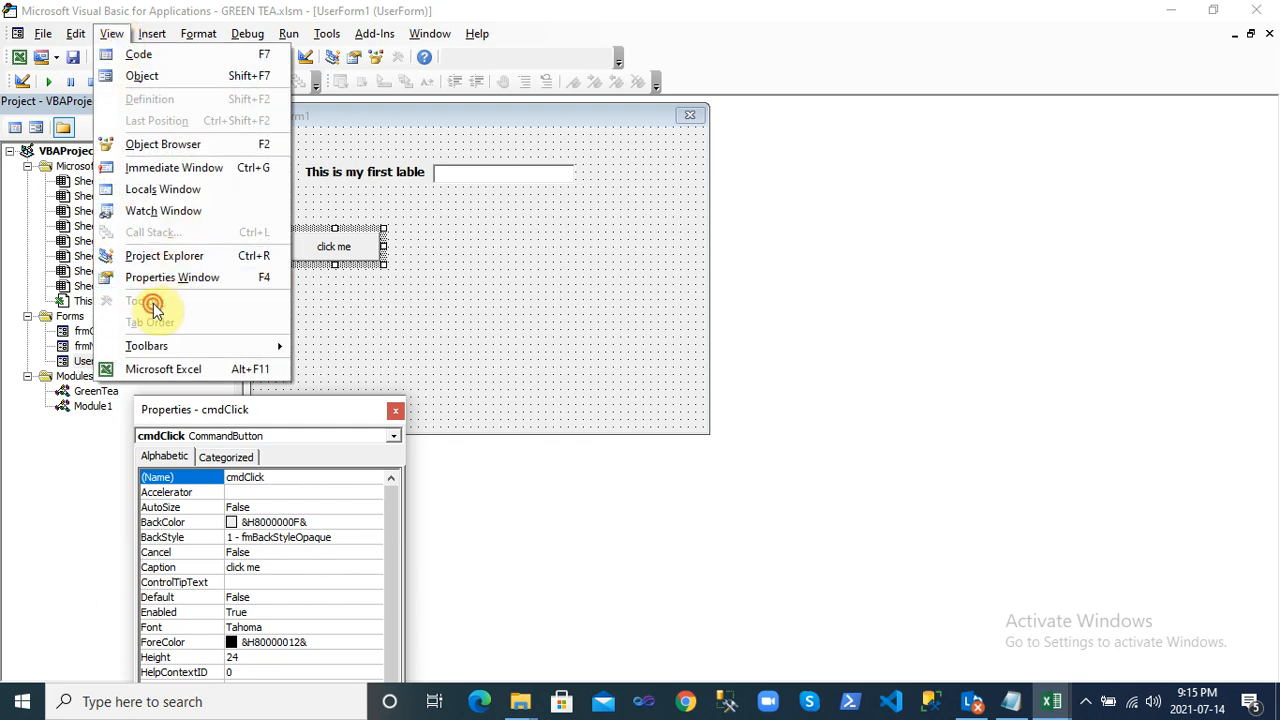
{"action": "left_click", "coordinate": [322, 333]}
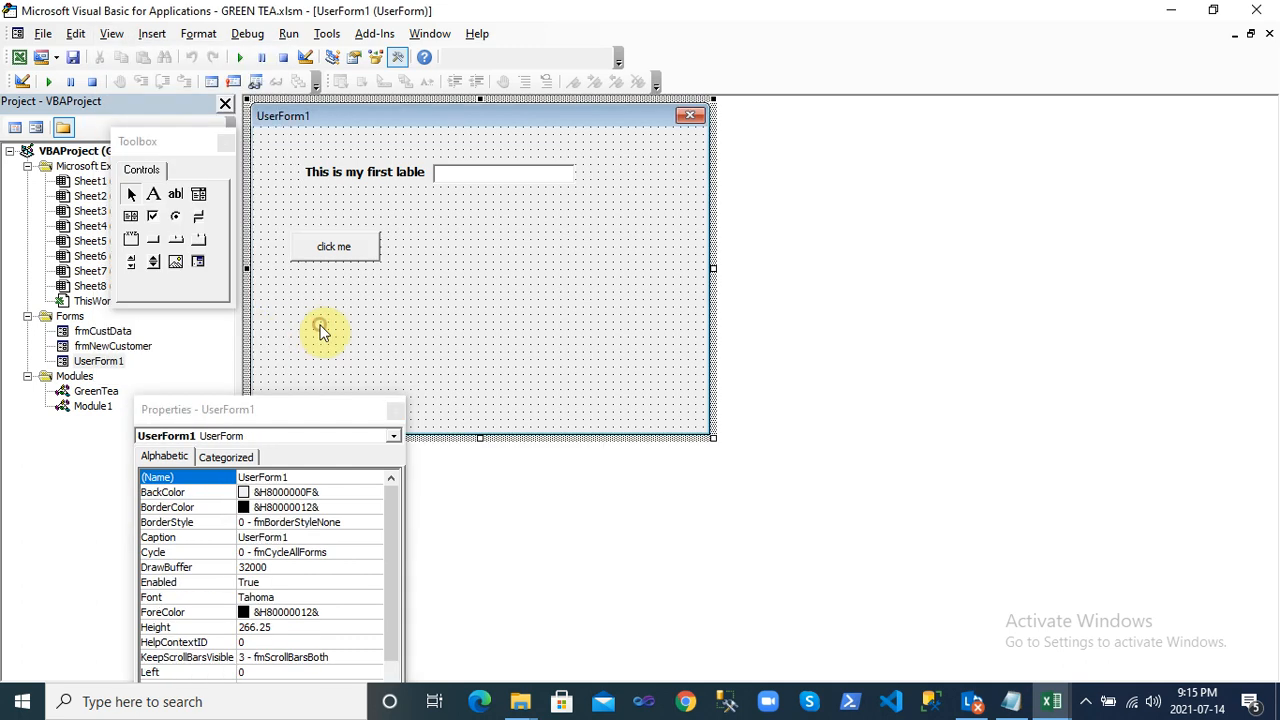
{"action": "left_click", "coordinate": [227, 143]}
Check whether the Toolbox display command is available with Sheet7 (C_3) selected and with UserForm1 selected in the Project Explorer
{"action": "left_click", "coordinate": [104, 271]}
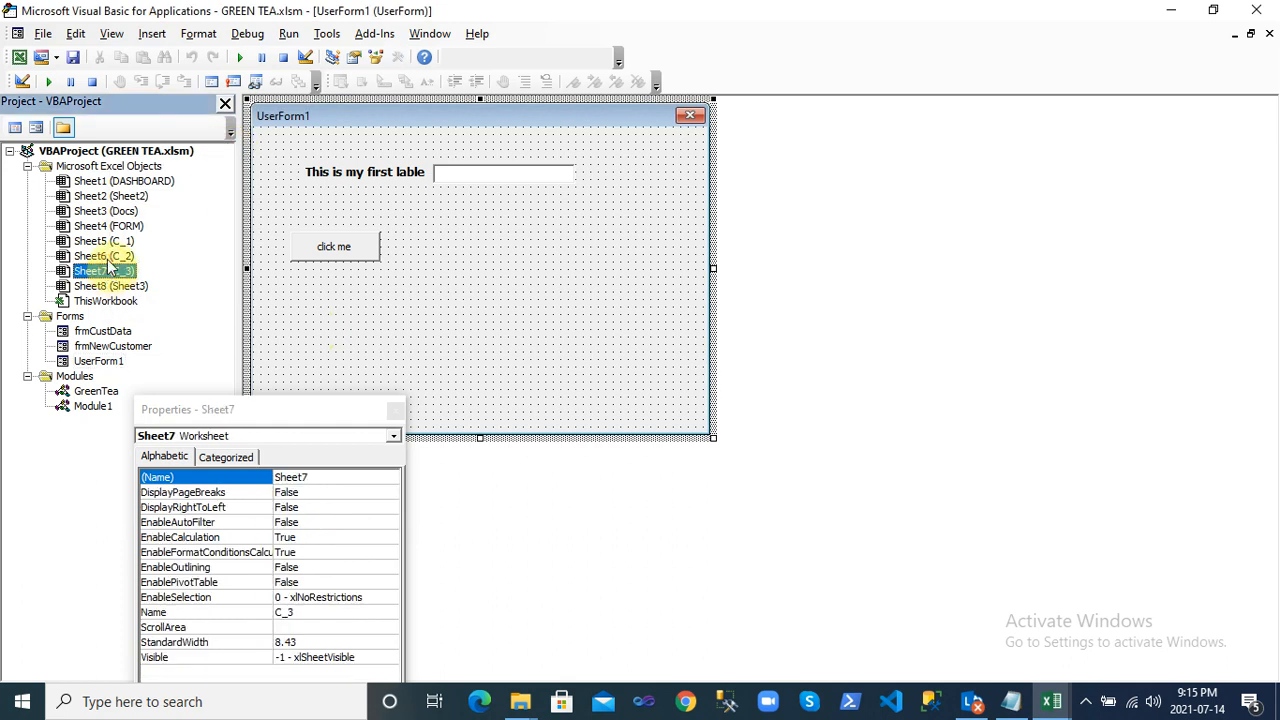
{"action": "left_click", "coordinate": [112, 40]}
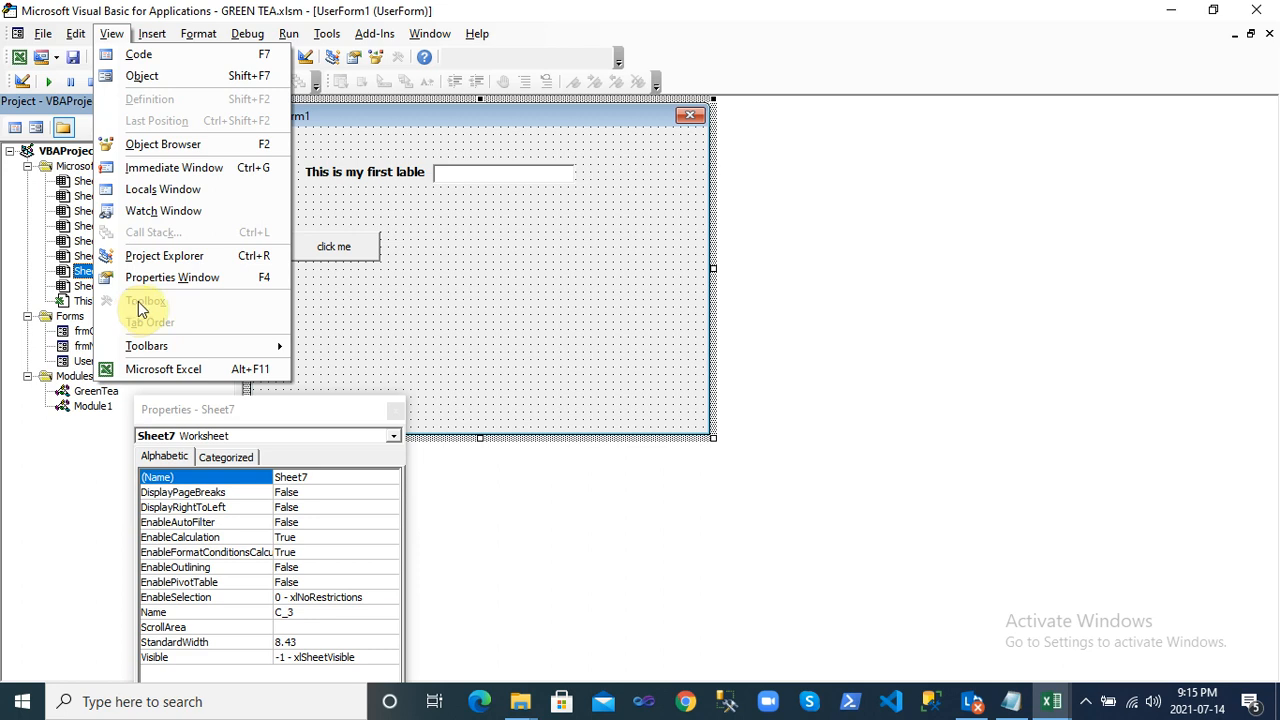
{"action": "left_click", "coordinate": [323, 339]}
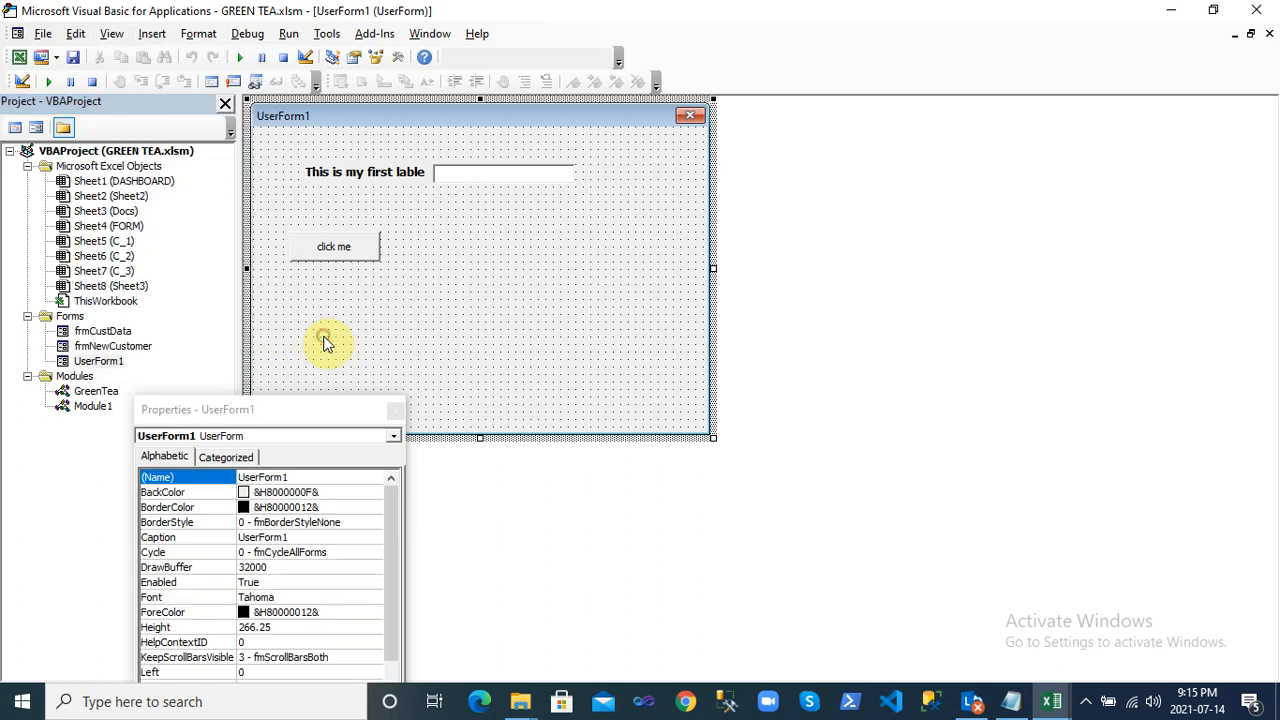
{"action": "left_click", "coordinate": [98, 360]}
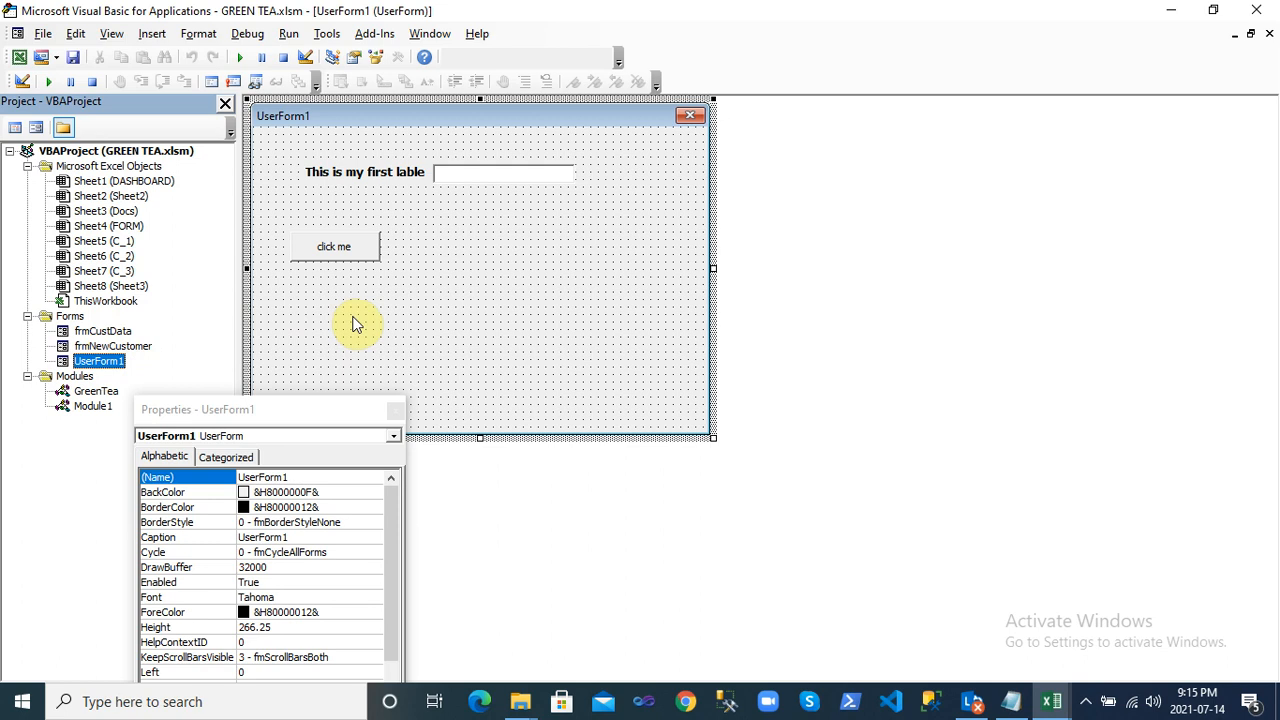
{"action": "left_click", "coordinate": [110, 34]}
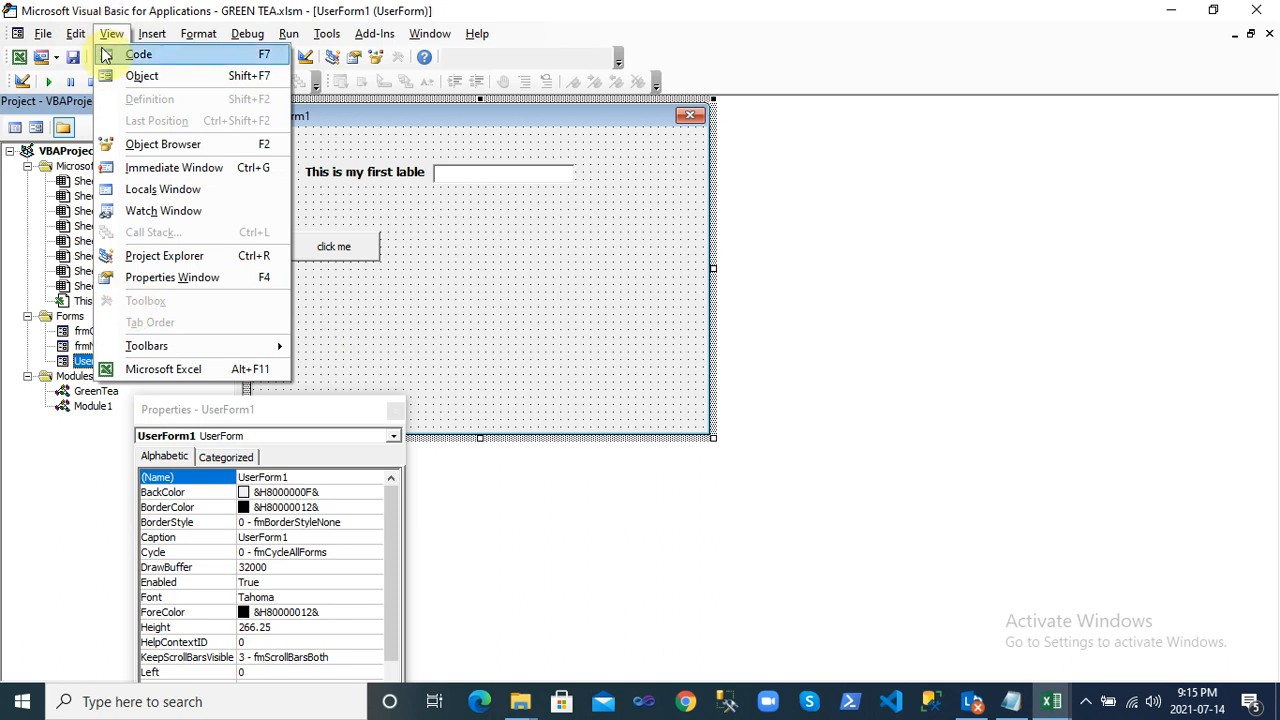
{"action": "left_click", "coordinate": [372, 350]}
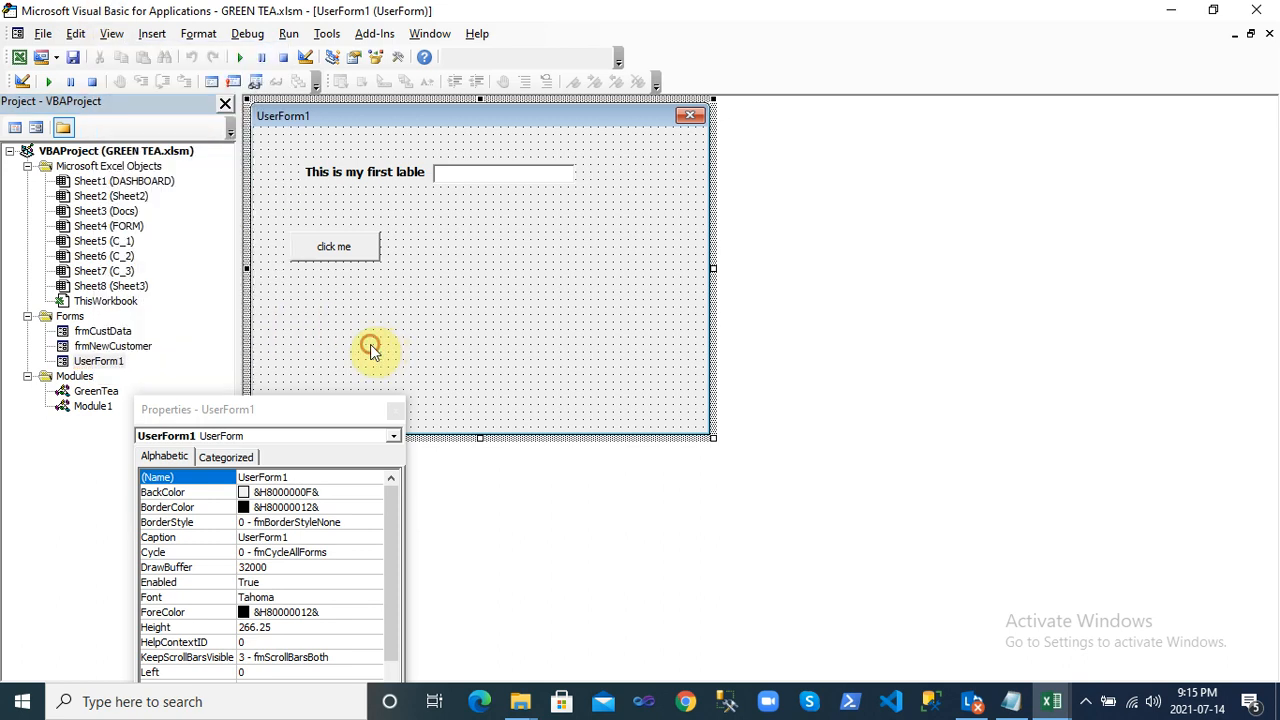
Display the Toolbox, place a combo box beneath the text box on UserForm1 and widen it
{"action": "left_click", "coordinate": [112, 35]}
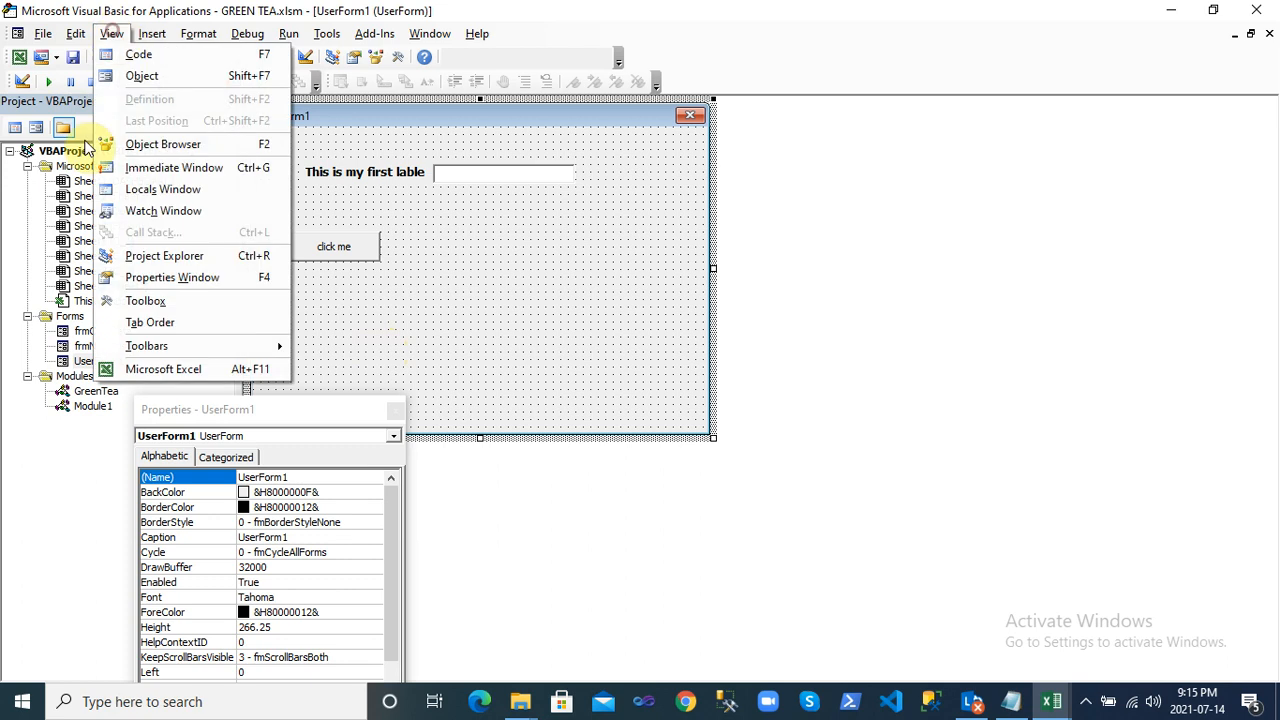
{"action": "left_click", "coordinate": [146, 302]}
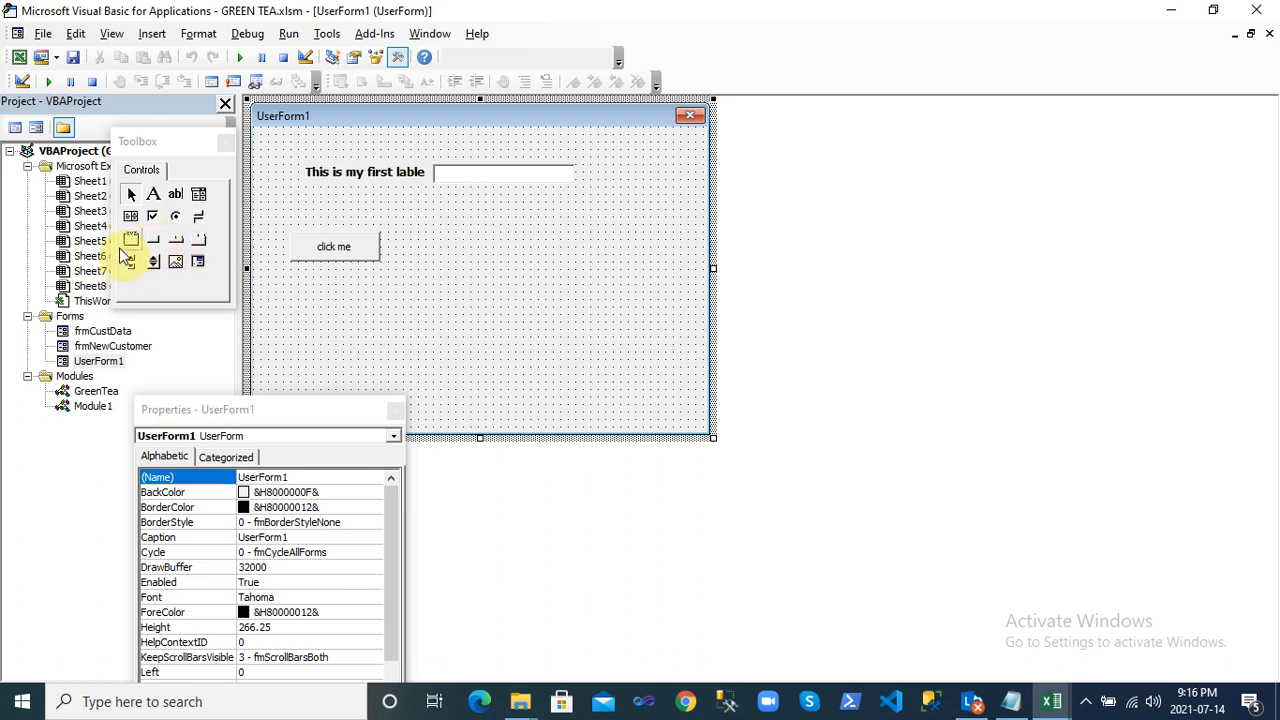
{"action": "left_click", "coordinate": [199, 194]}
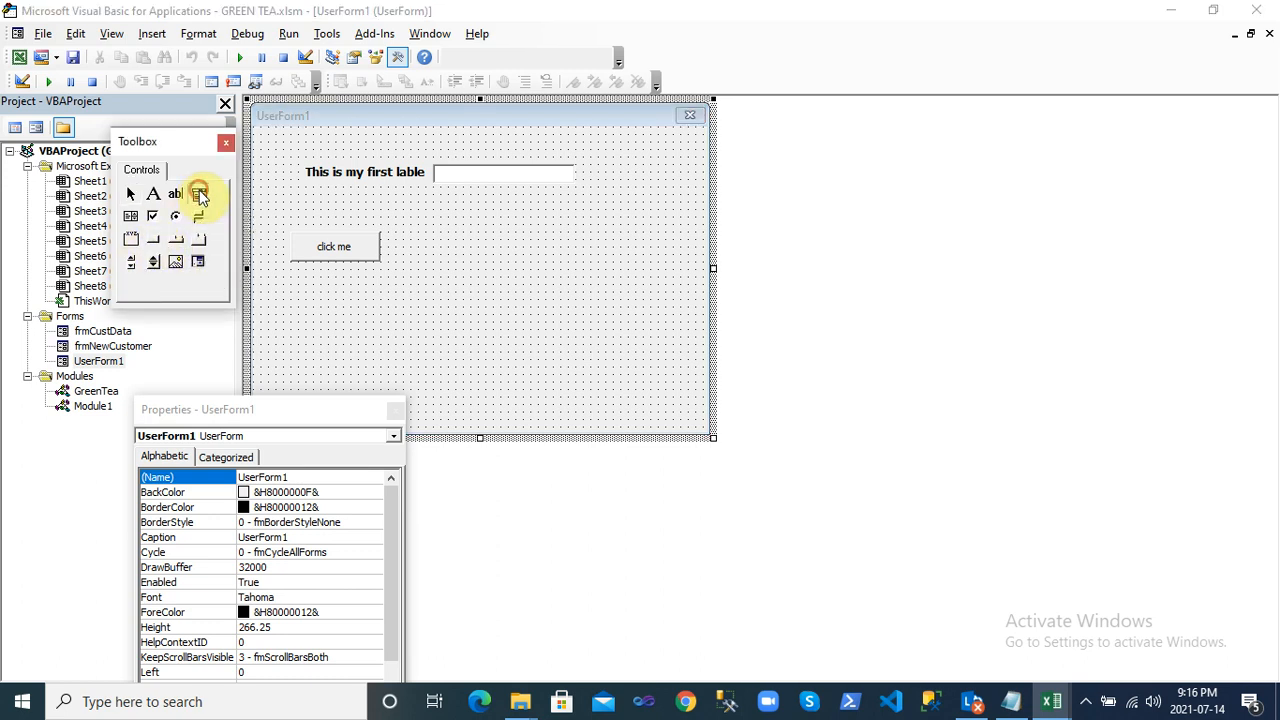
{"action": "left_click", "coordinate": [442, 213]}
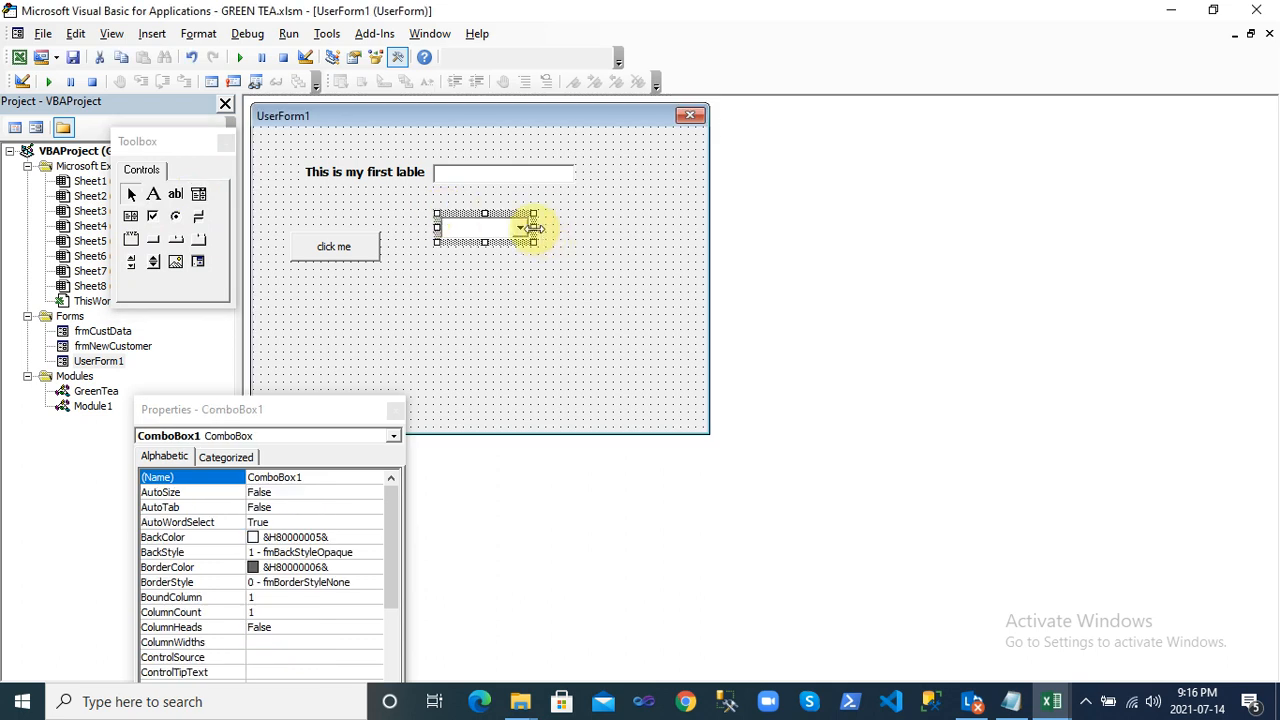
{"action": "left_click_drag", "start_coordinate": [531, 226], "coordinate": [615, 227]}
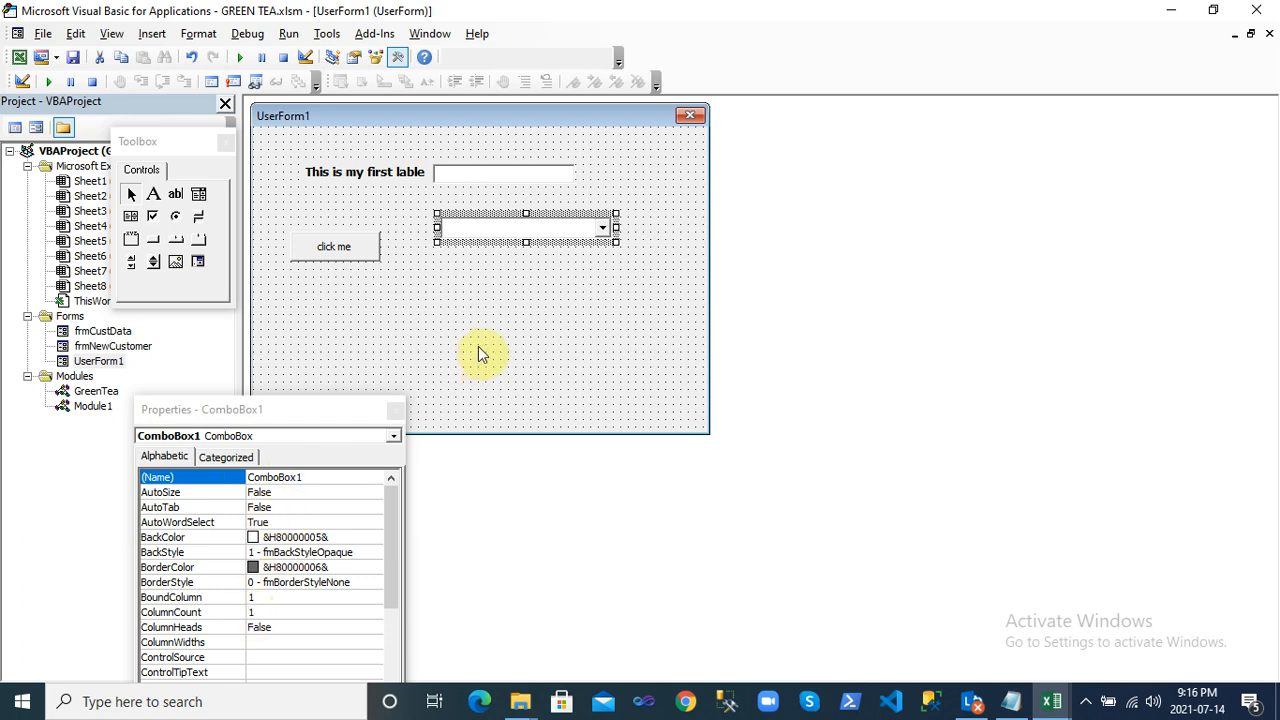
Review the combo box's properties, open frmNewCustomer to examine its controls, and close the Properties window
{"action": "left_click_drag", "start_coordinate": [389, 554], "coordinate": [402, 637]}
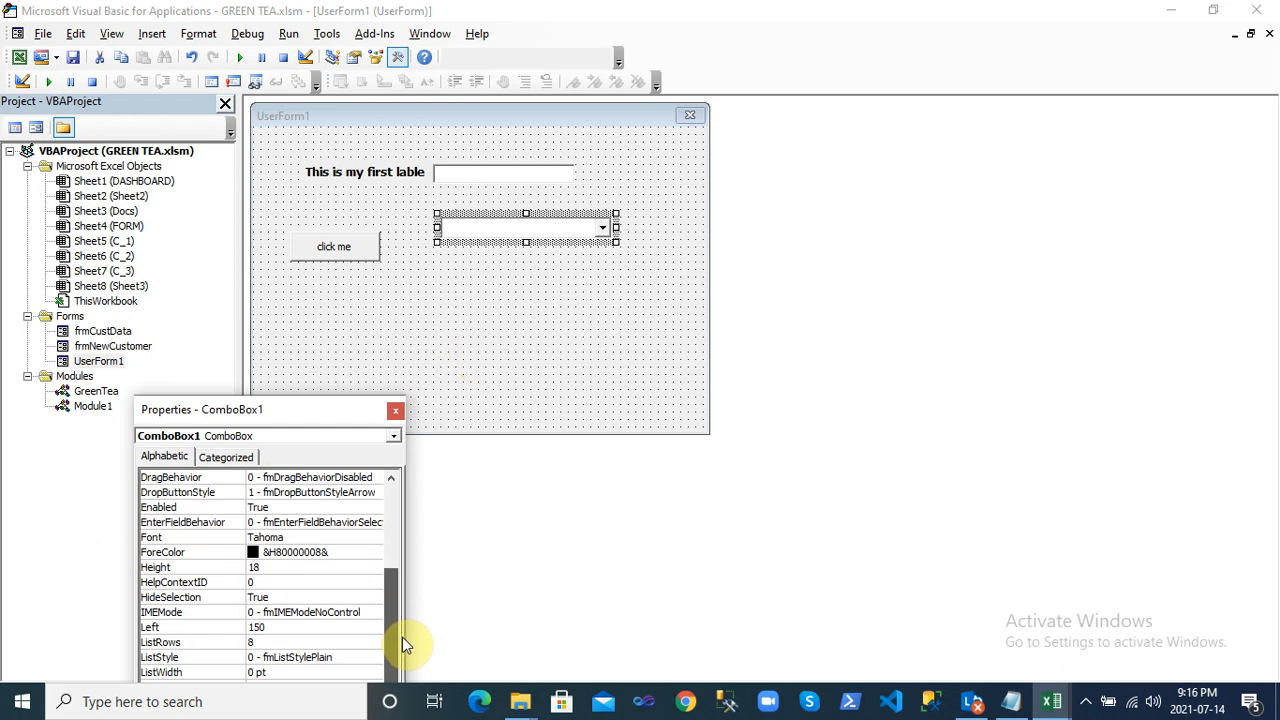
{"action": "left_click_drag", "start_coordinate": [402, 637], "coordinate": [405, 658]}
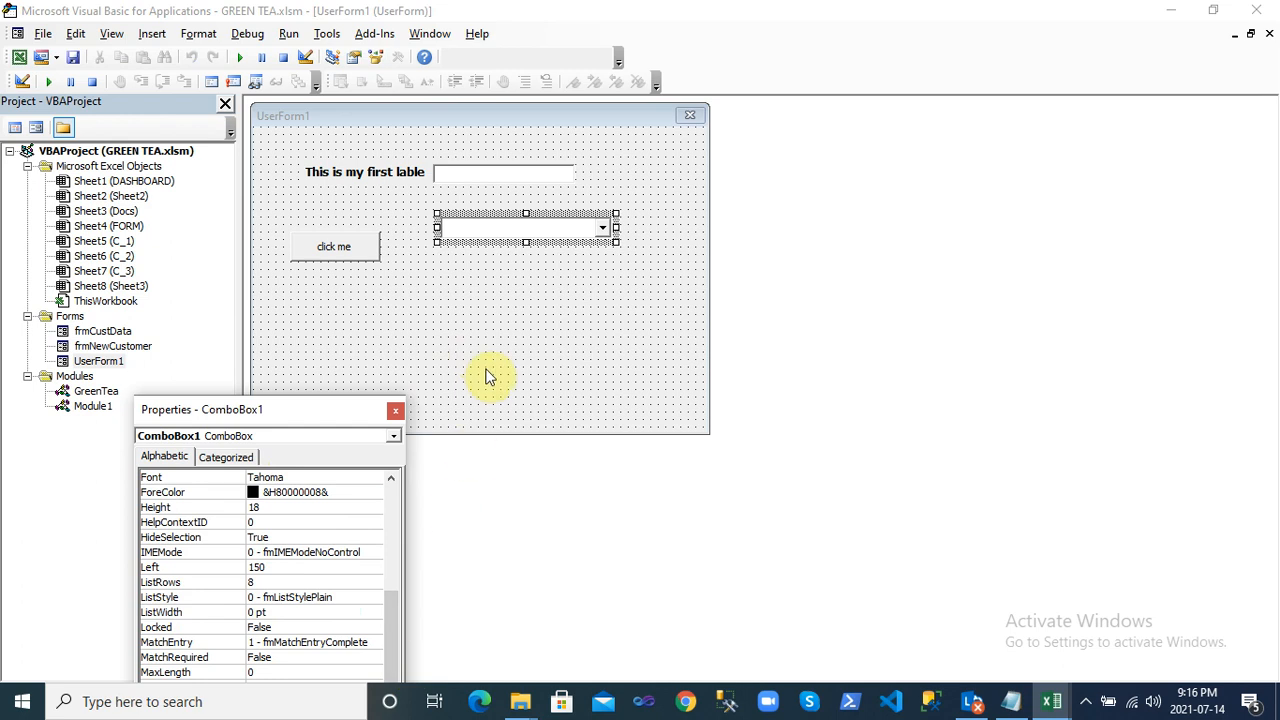
{"action": "left_click", "coordinate": [128, 345]}
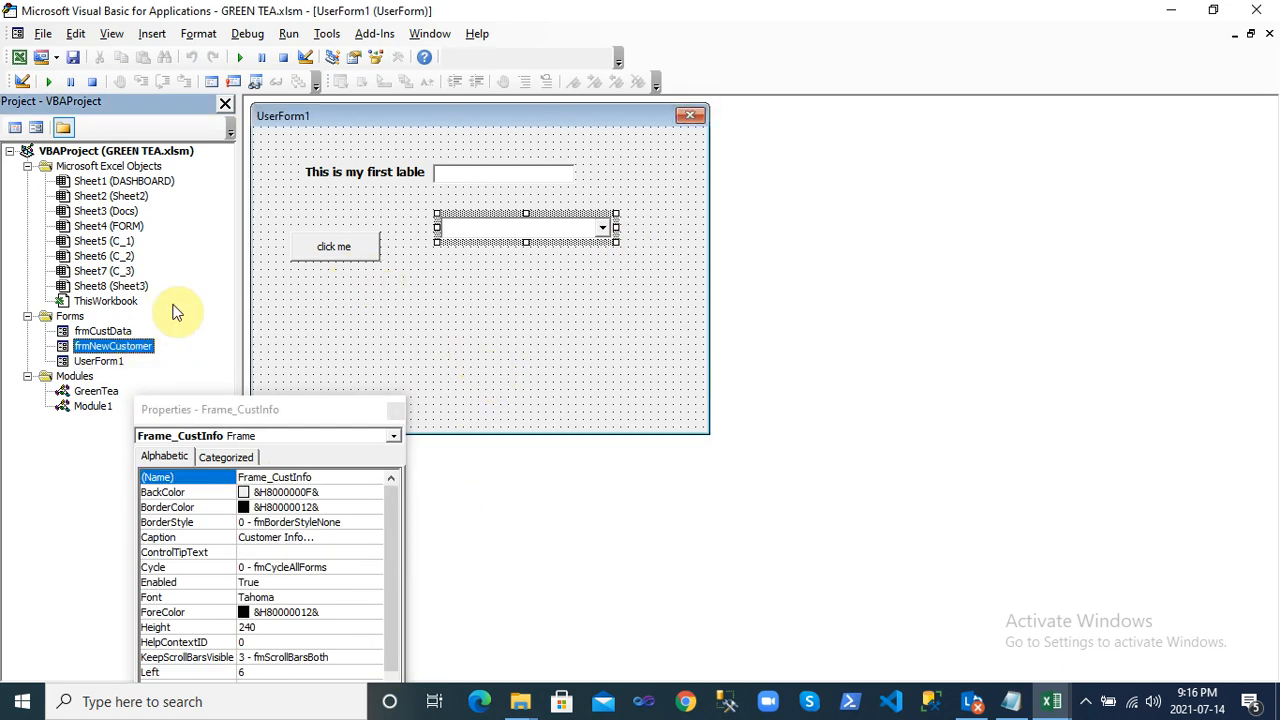
{"action": "left_click", "coordinate": [118, 360]}
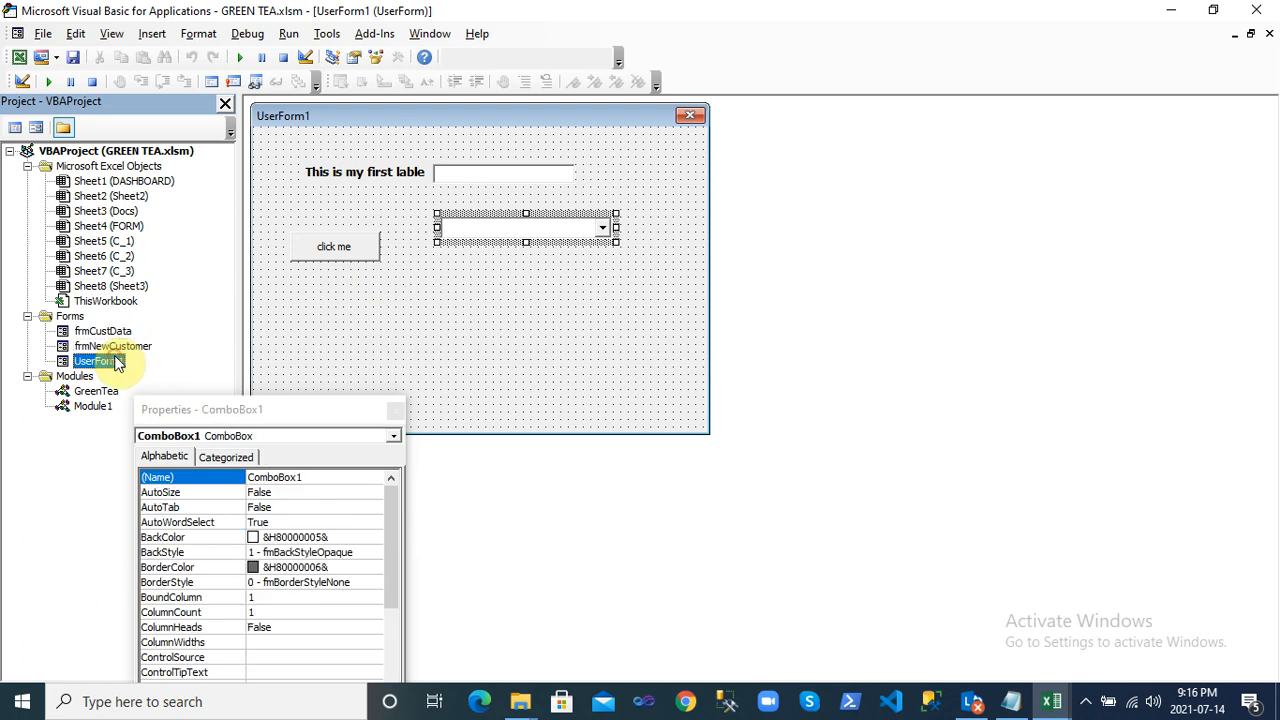
{"action": "double_click", "coordinate": [124, 346]}
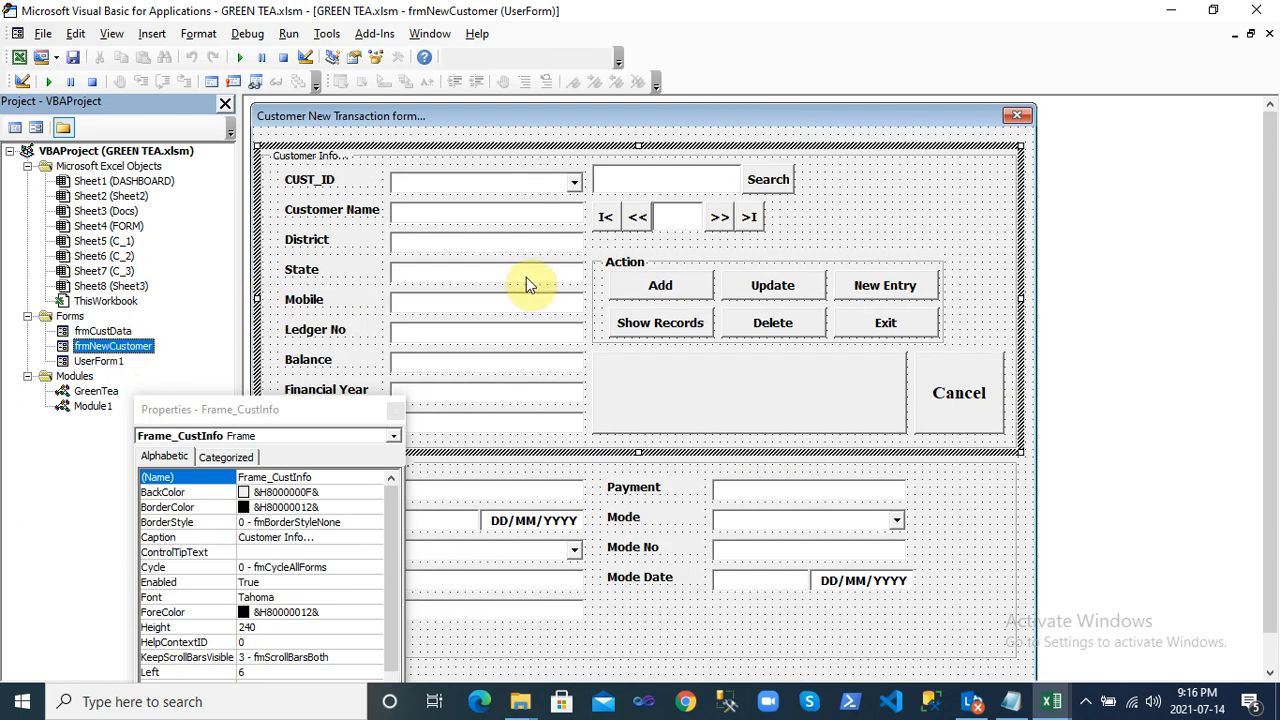
{"action": "left_click", "coordinate": [396, 410]}
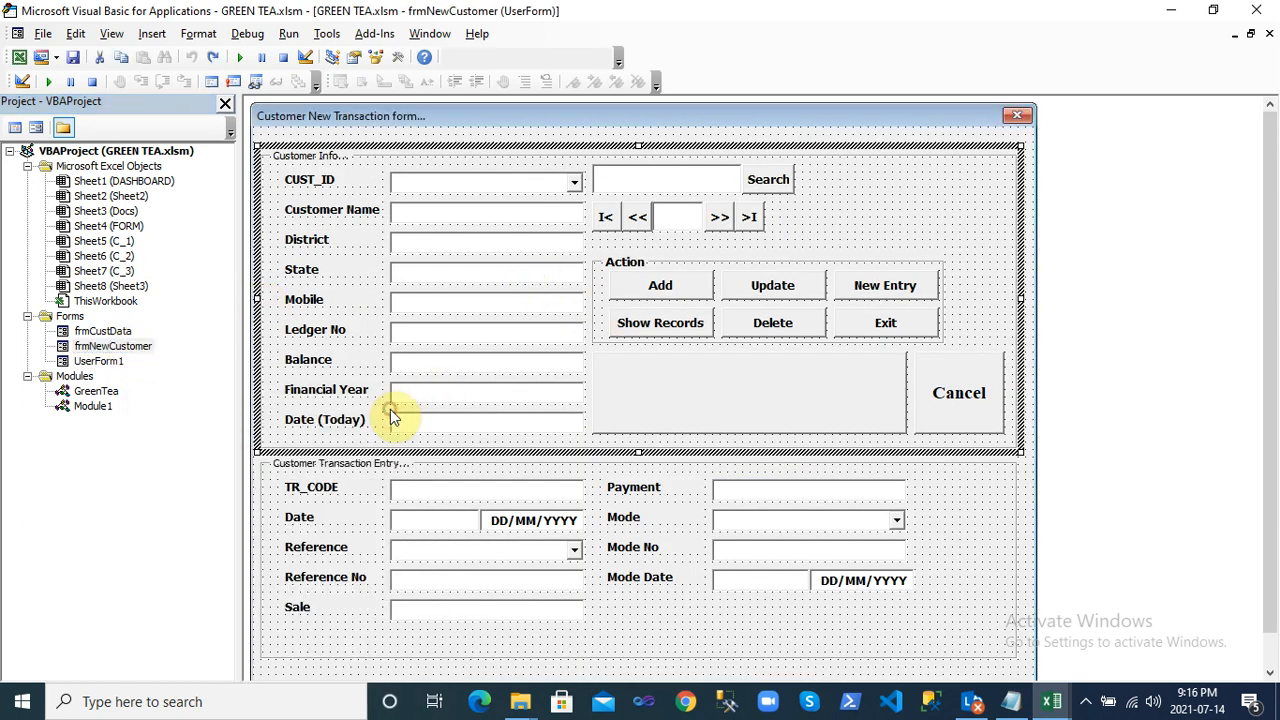
Return to UserForm1 and draw a frame about 78 high below the command button
{"action": "double_click", "coordinate": [98, 362]}
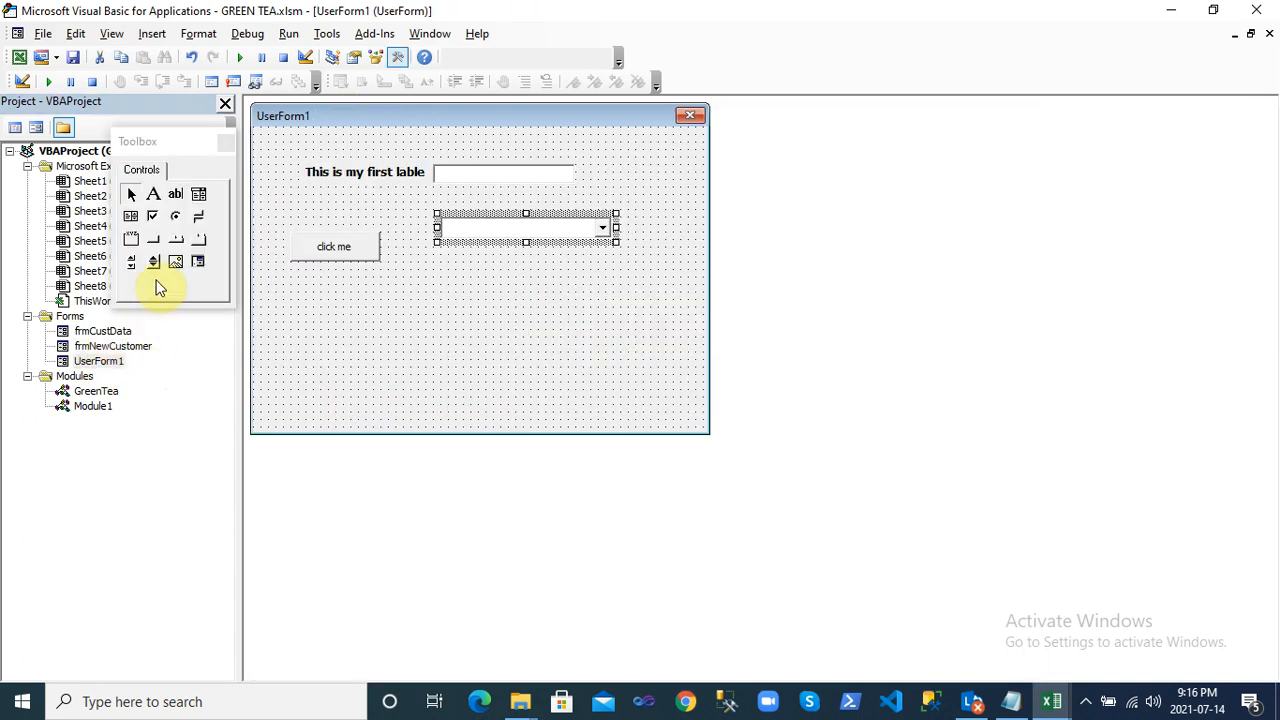
{"action": "left_click", "coordinate": [136, 242]}
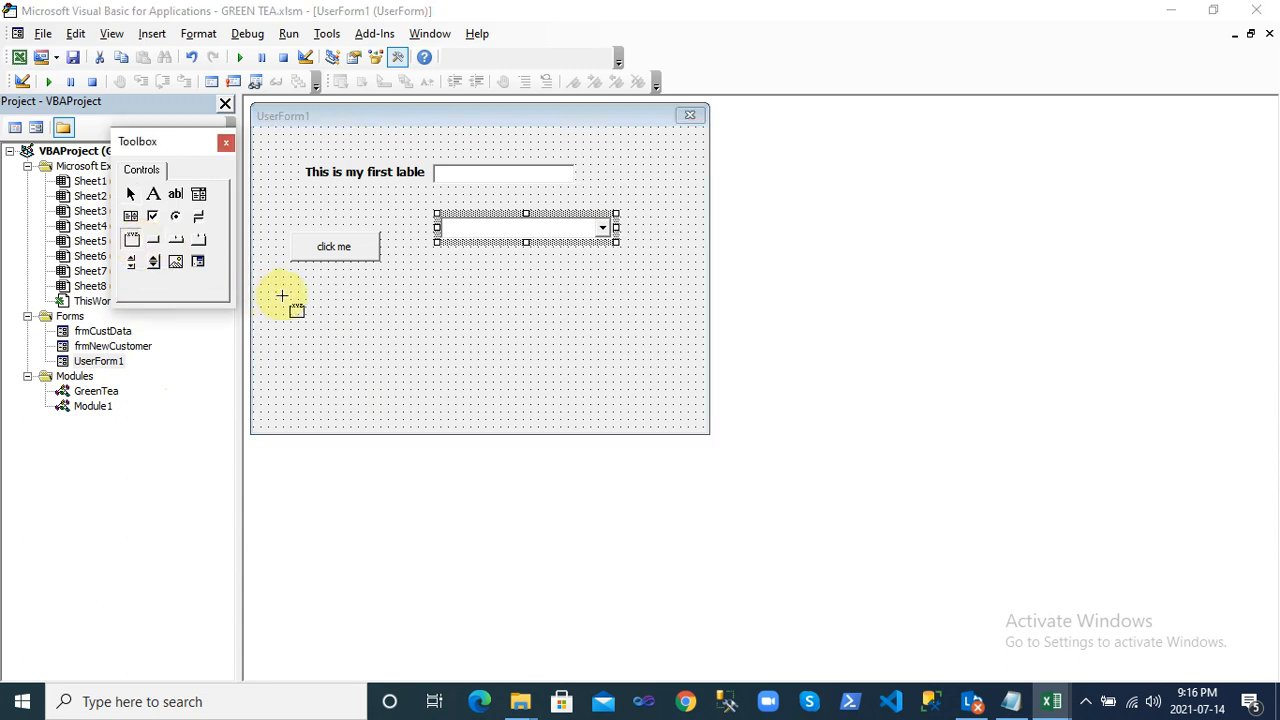
{"action": "left_click_drag", "start_coordinate": [281, 295], "coordinate": [637, 390]}
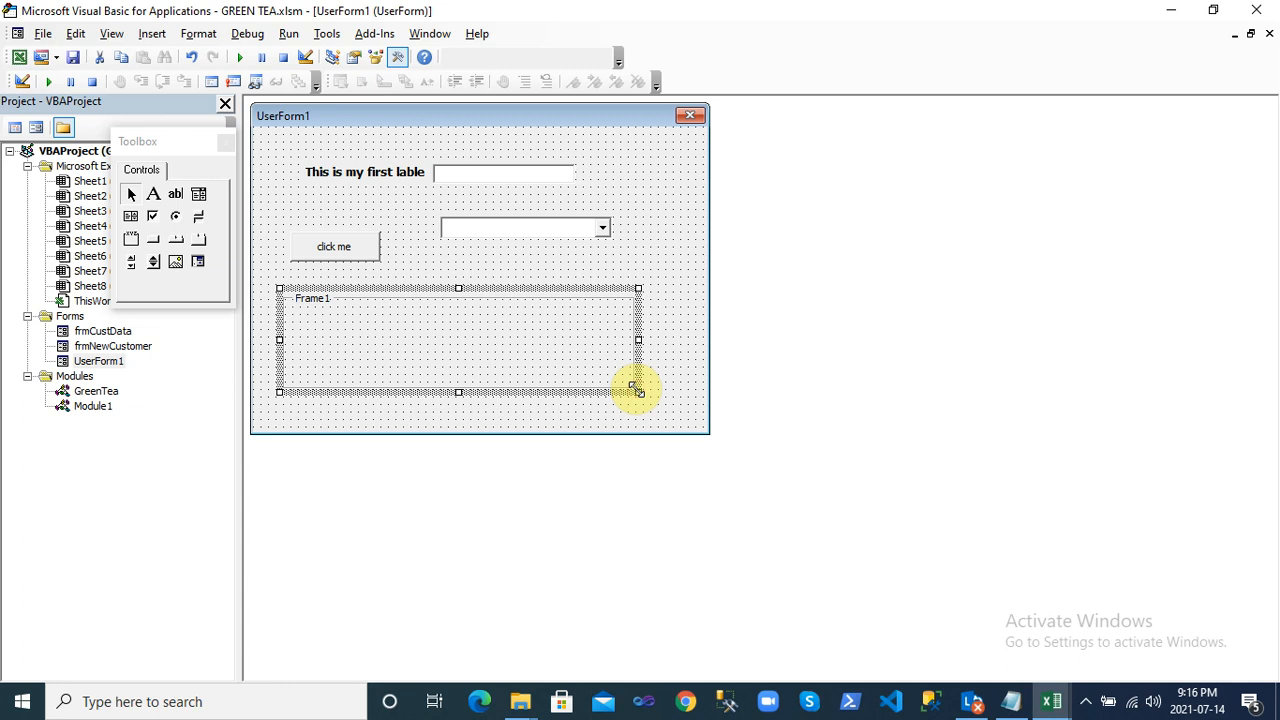
Examine how frames group the controls on frmNewCustomer and return to UserForm1
{"action": "left_click", "coordinate": [114, 347]}
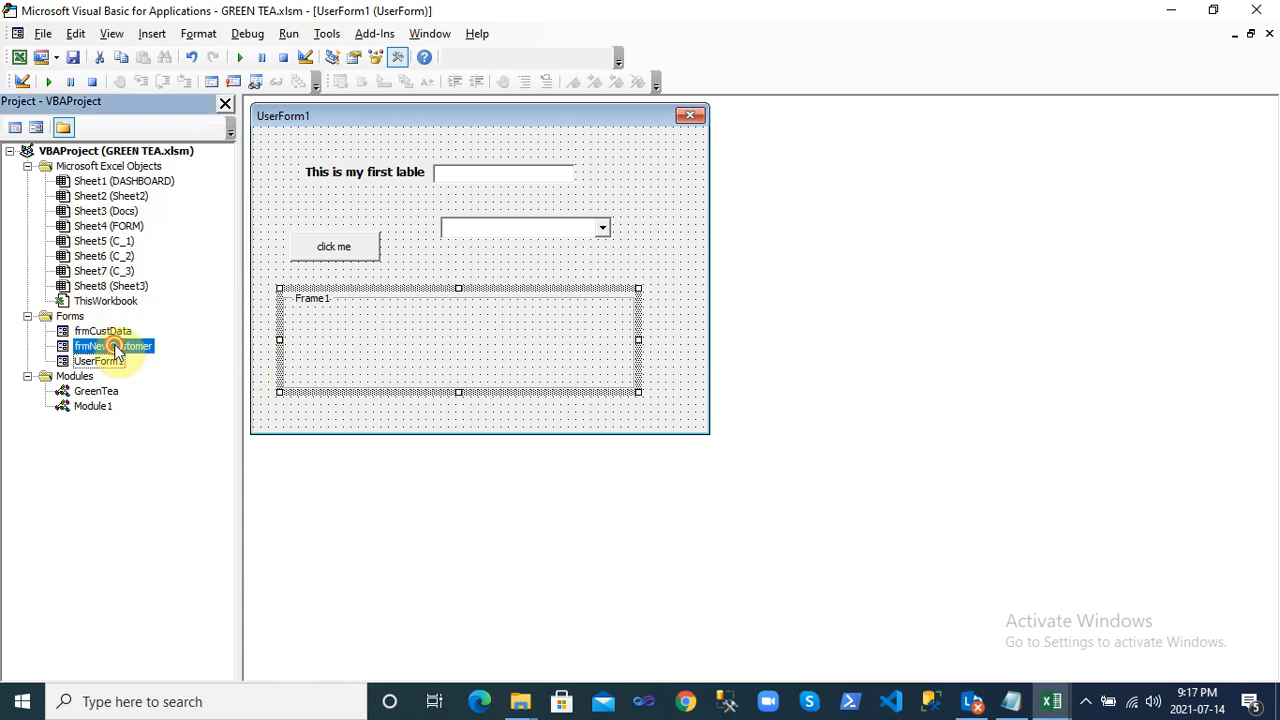
{"action": "double_click", "coordinate": [114, 347]}
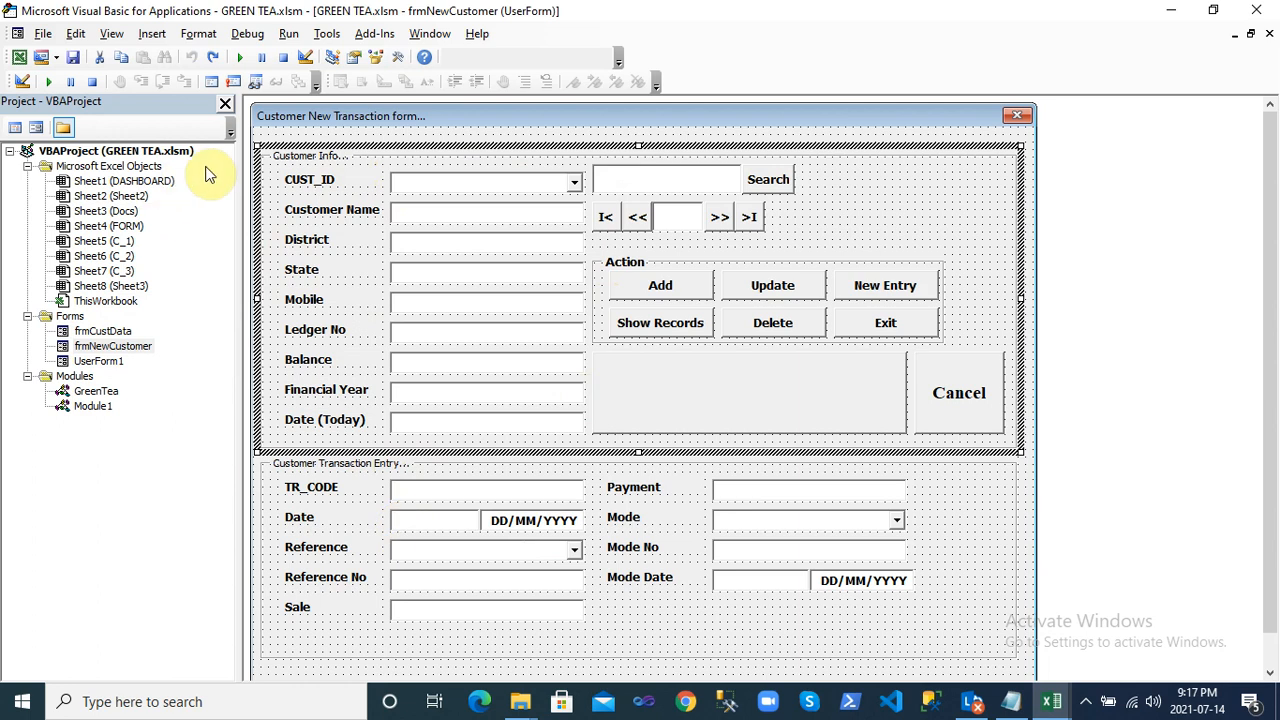
{"action": "double_click", "coordinate": [100, 362]}
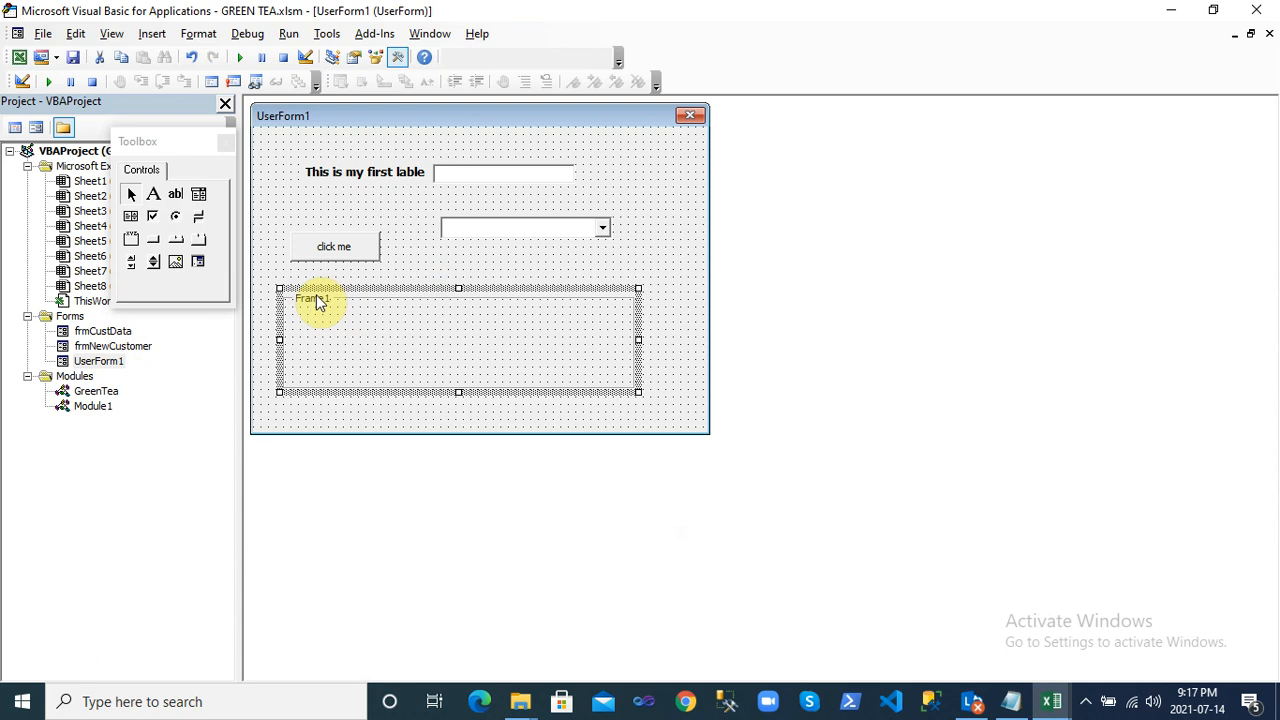
Set the frame's Caption to "myFrame" and close the Properties window
{"action": "key", "text": "F4"}
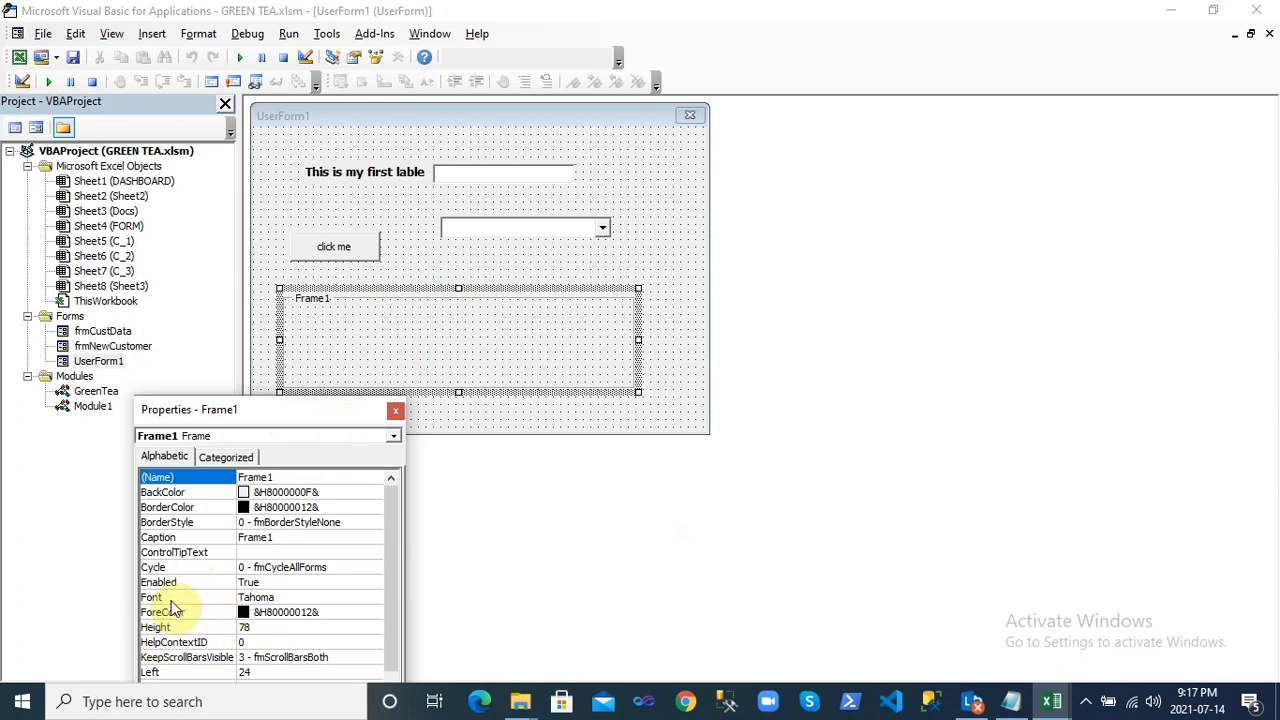
{"action": "left_click", "coordinate": [210, 540]}
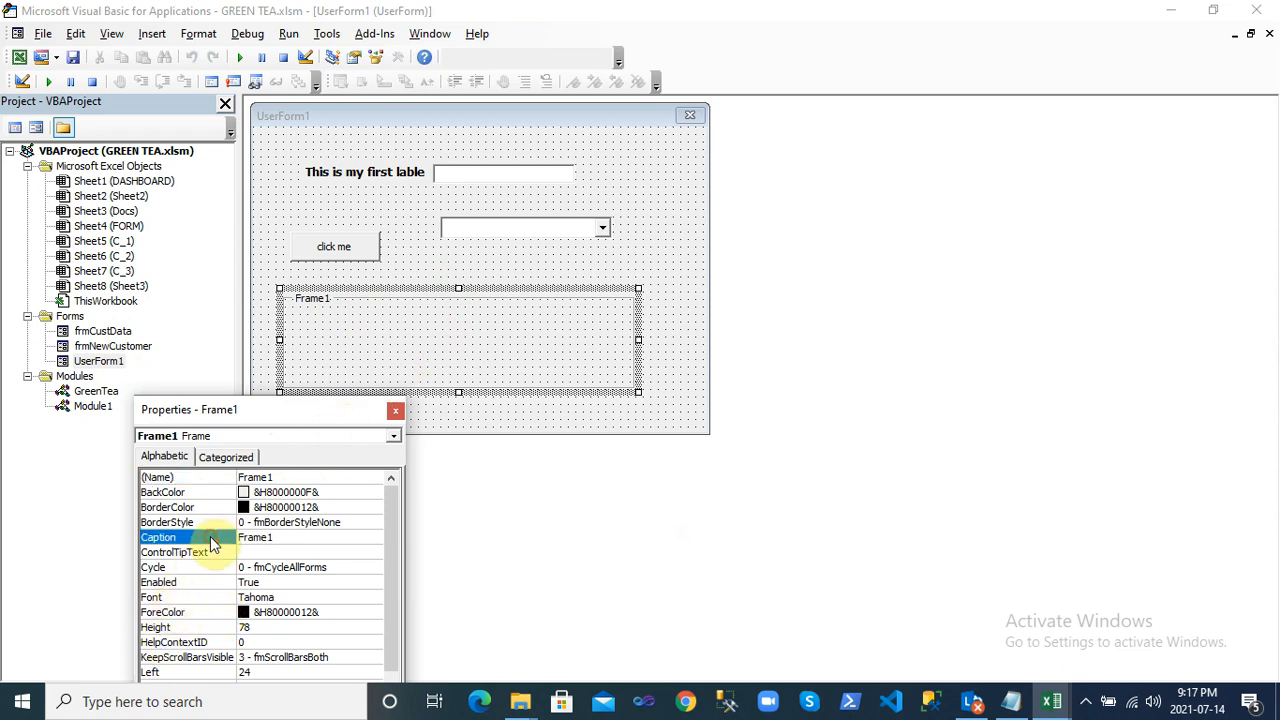
{"action": "type", "text": "myFra"}
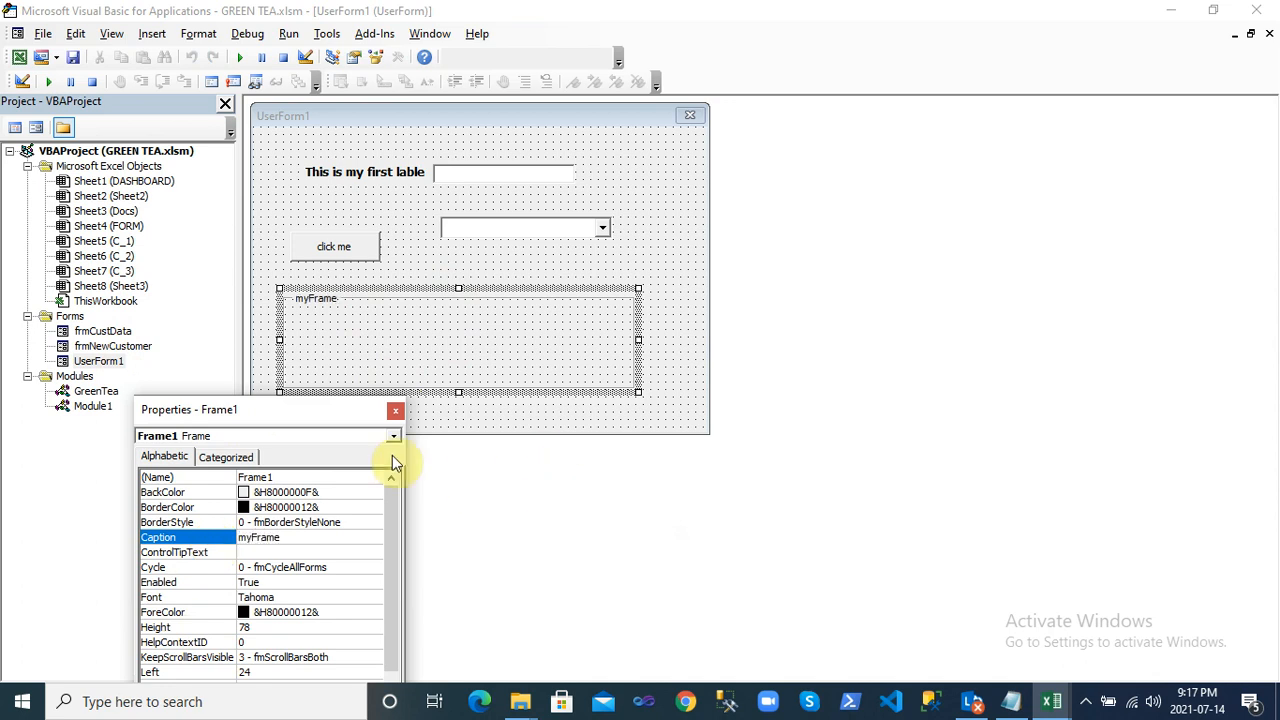
{"action": "left_click", "coordinate": [396, 411]}
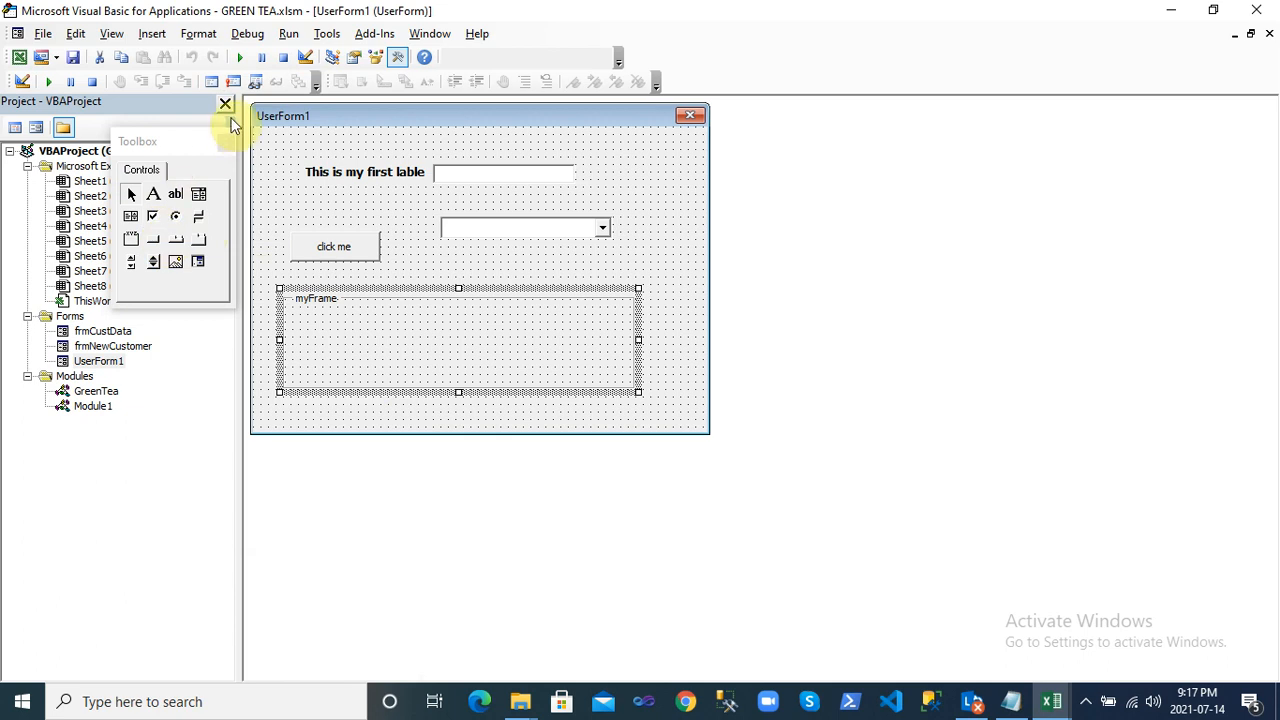
Close the Toolbox and remove UserForm1 from the project without exporting it
{"action": "left_click", "coordinate": [227, 146]}
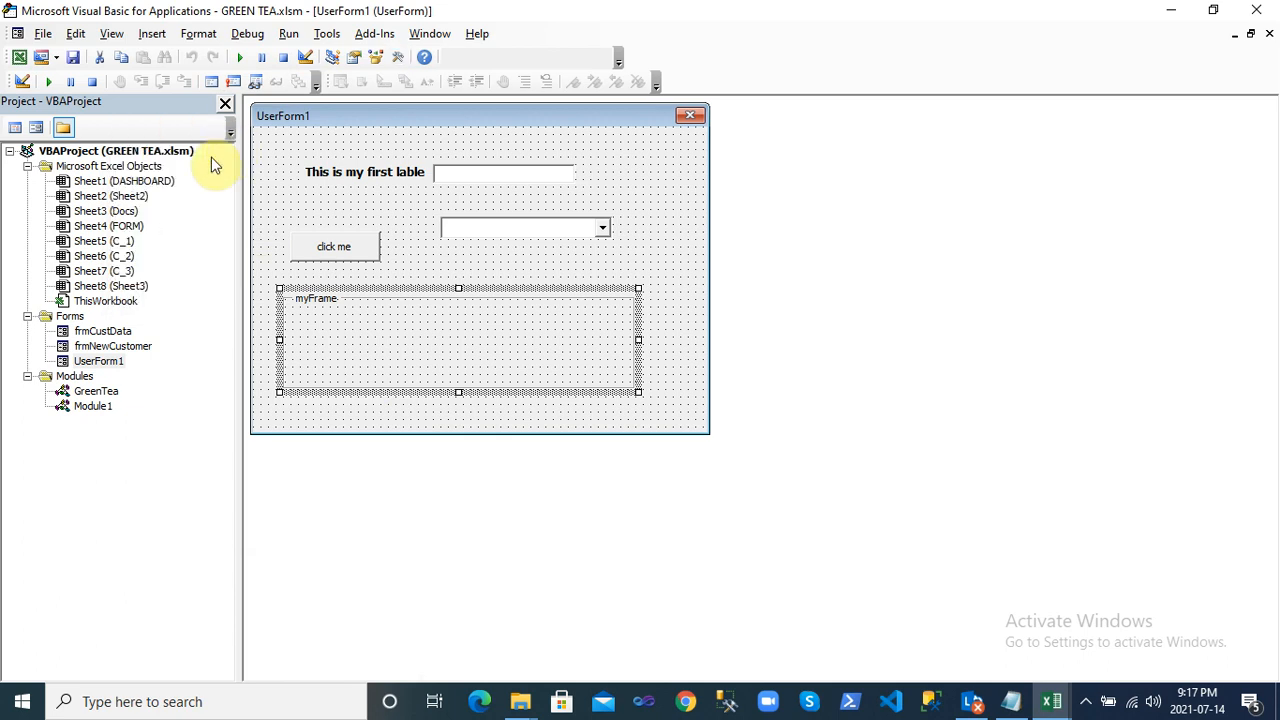
{"action": "right_click", "coordinate": [113, 362]}
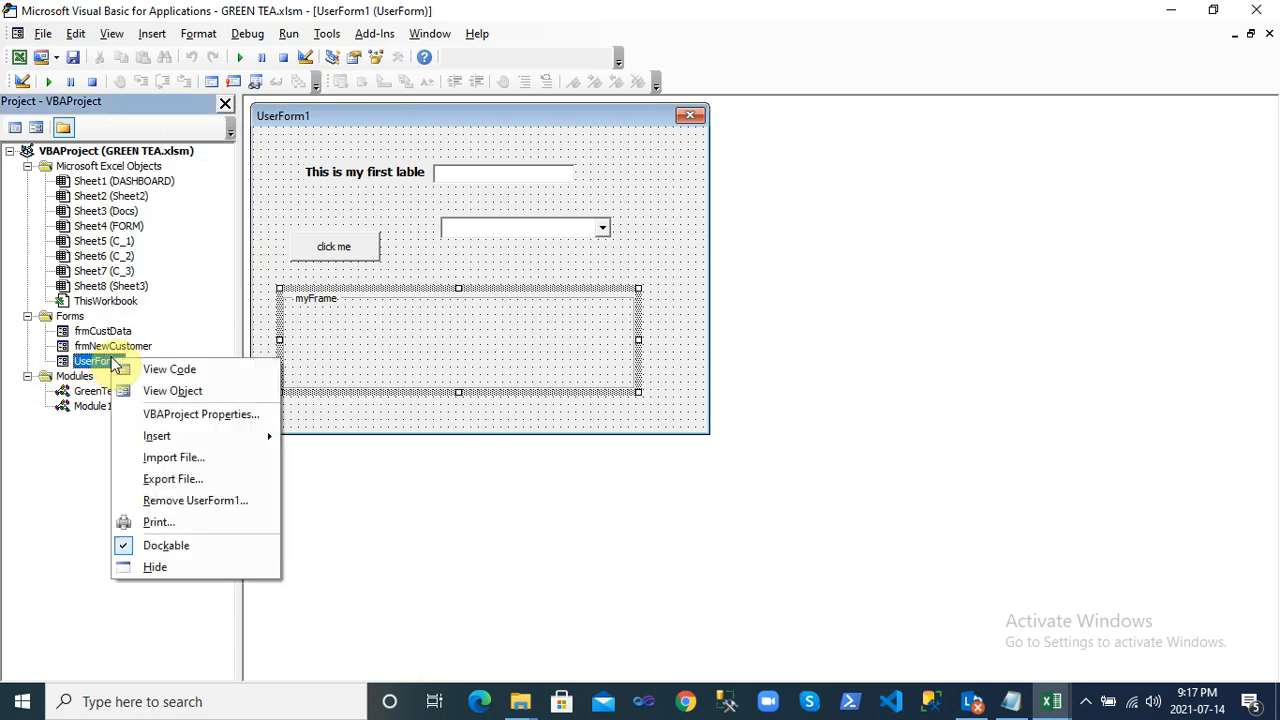
{"action": "left_click", "coordinate": [240, 502]}
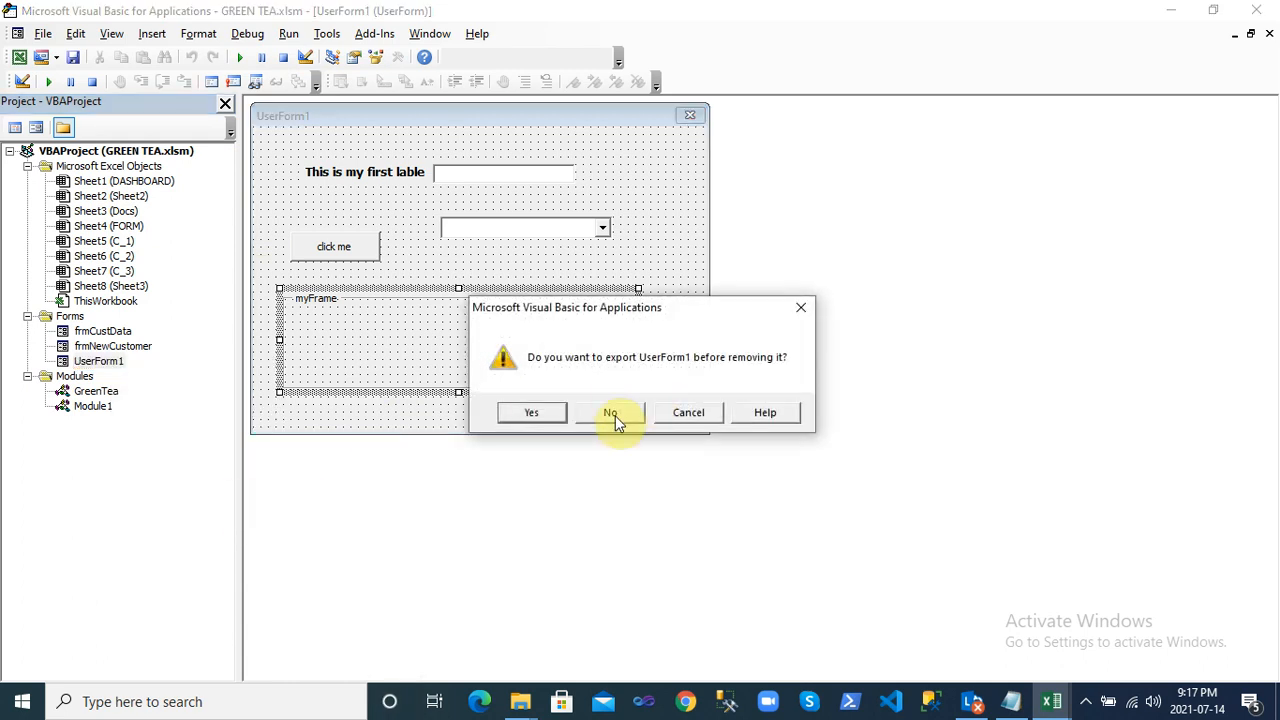
{"action": "left_click", "coordinate": [612, 413]}
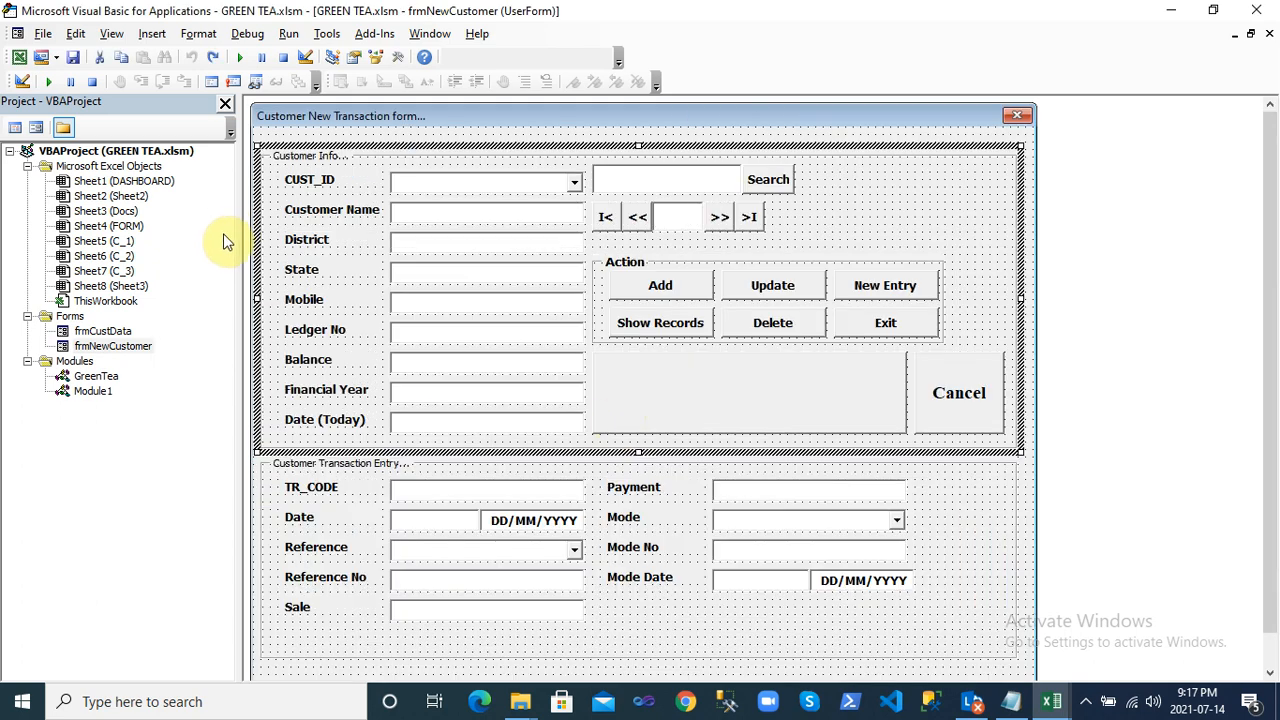
Select the frmNewCustomer form itself in the designer and run it
{"action": "left_click", "coordinate": [222, 238]}
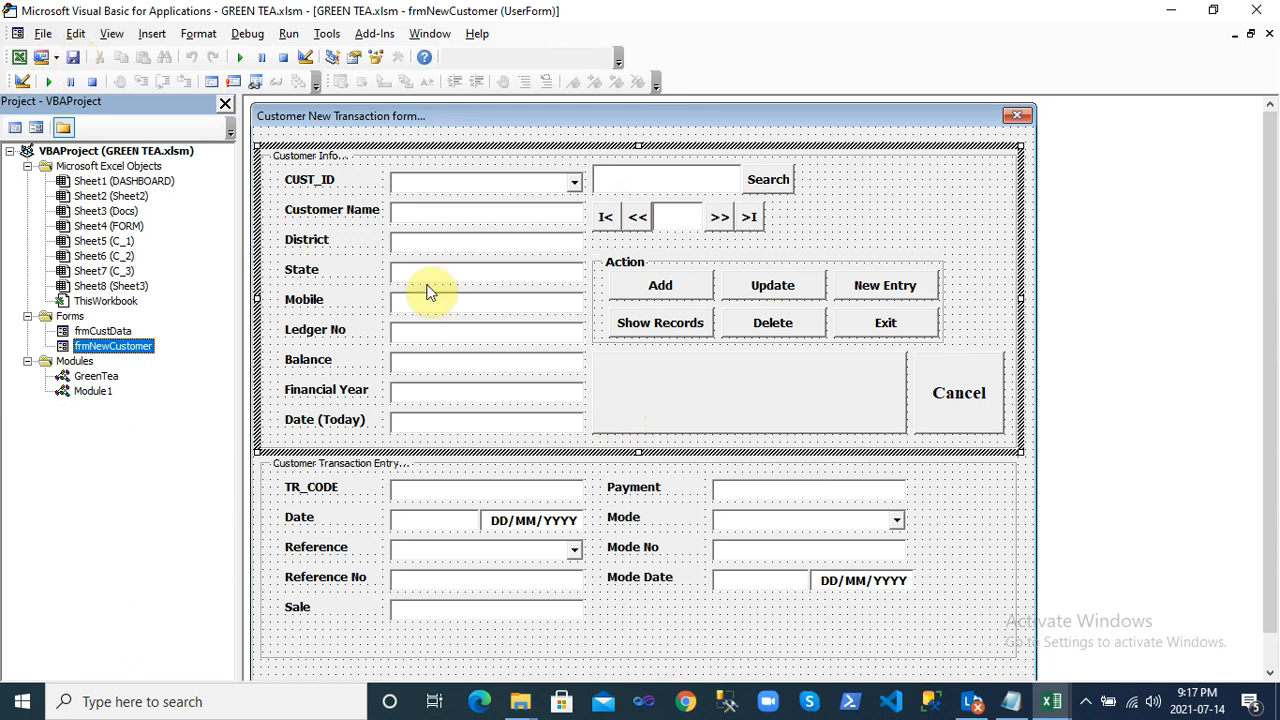
{"action": "left_click", "coordinate": [820, 232]}
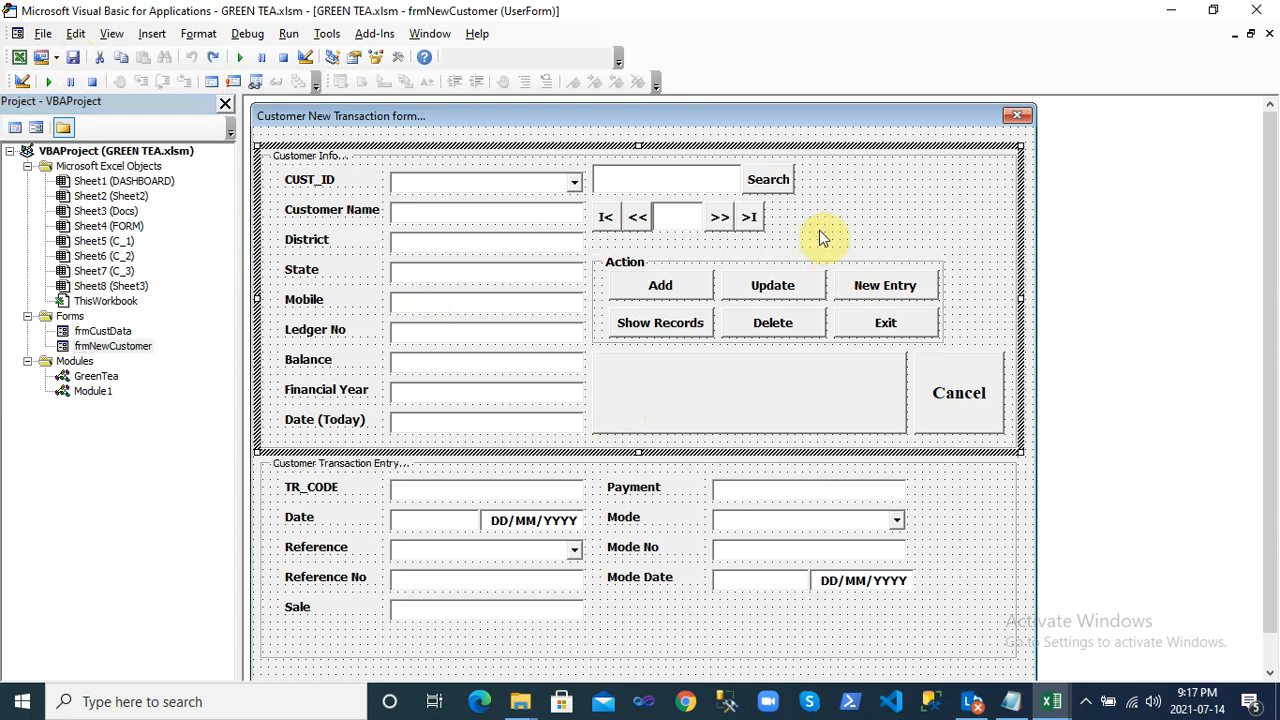
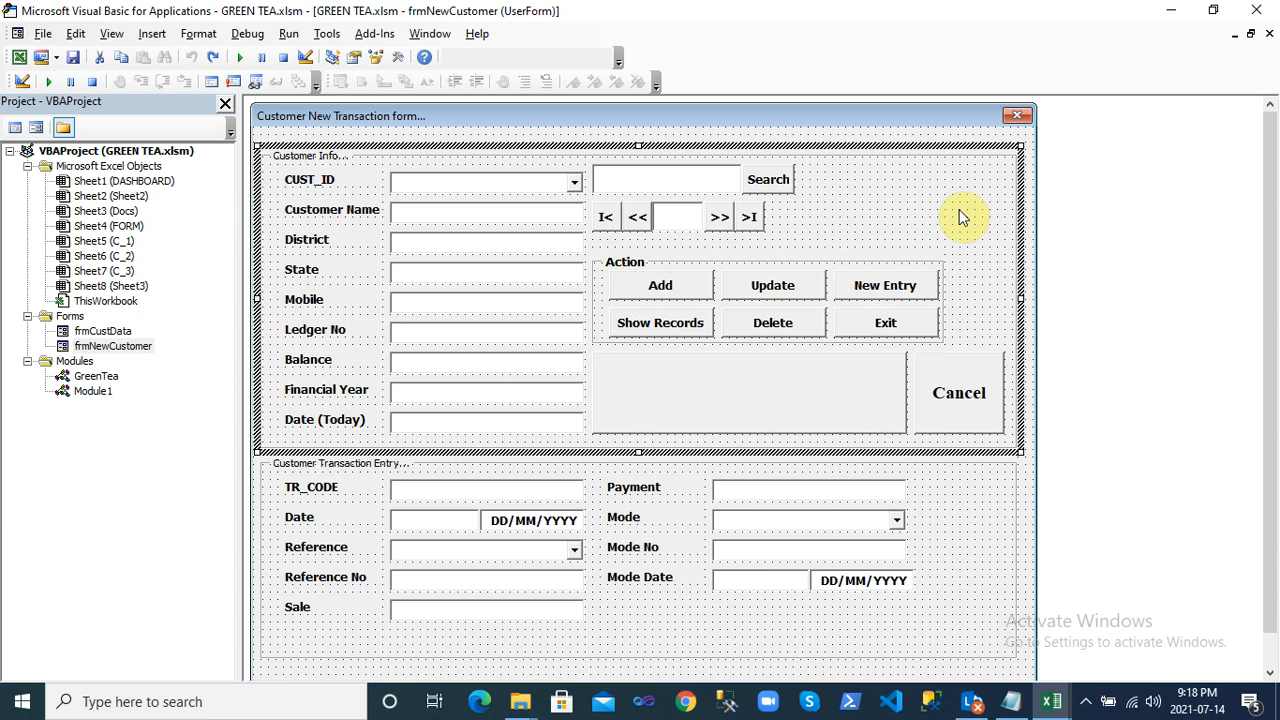
{"action": "left_click", "coordinate": [962, 196]}
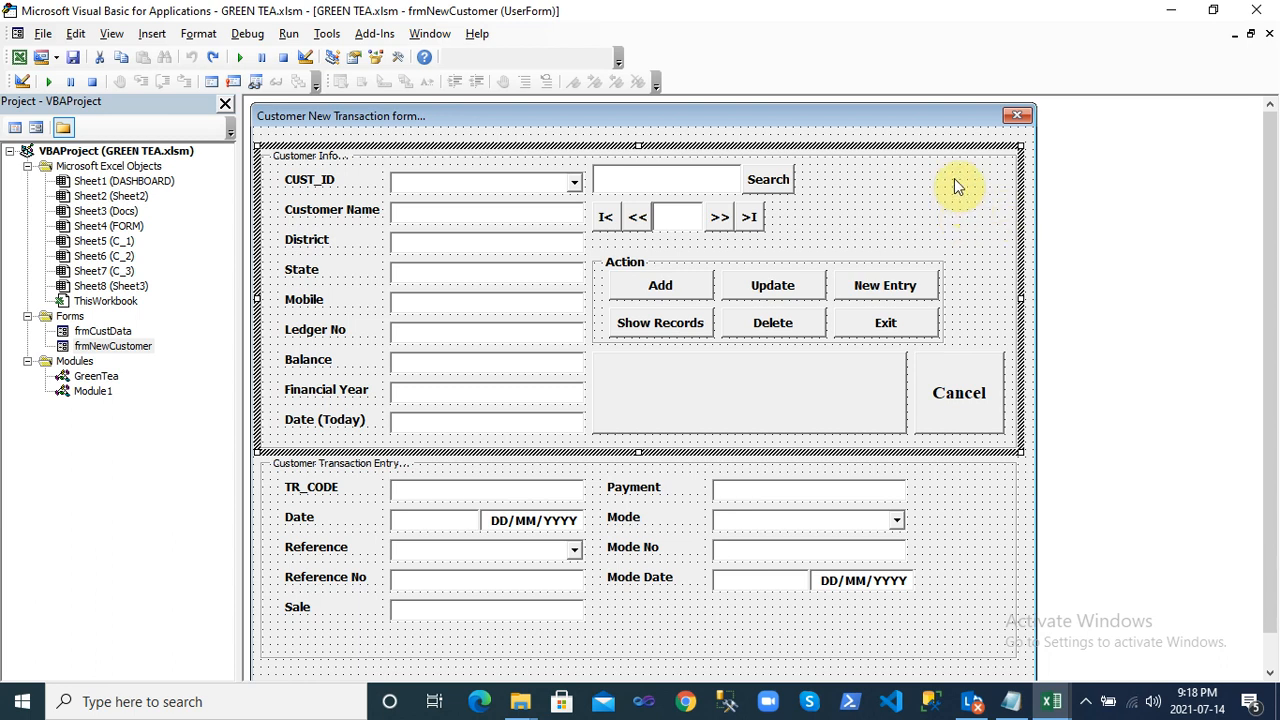
{"action": "left_click", "coordinate": [966, 133]}
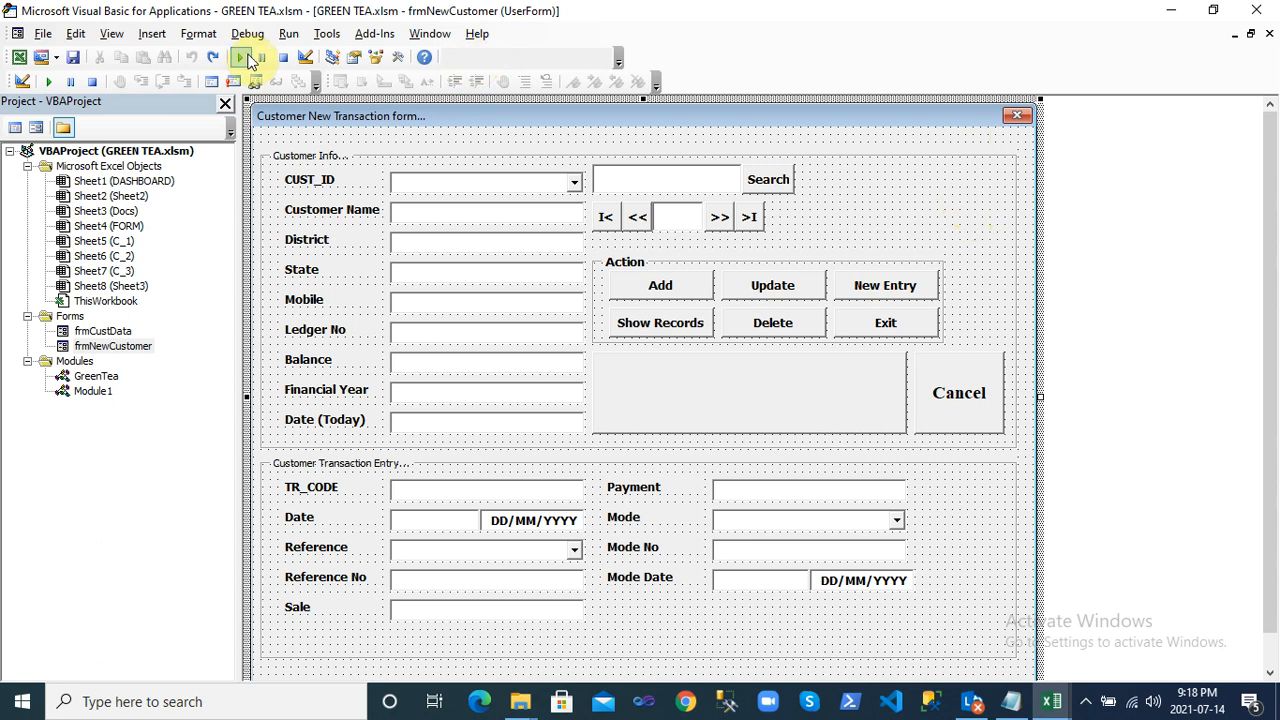
{"action": "left_click", "coordinate": [242, 58]}
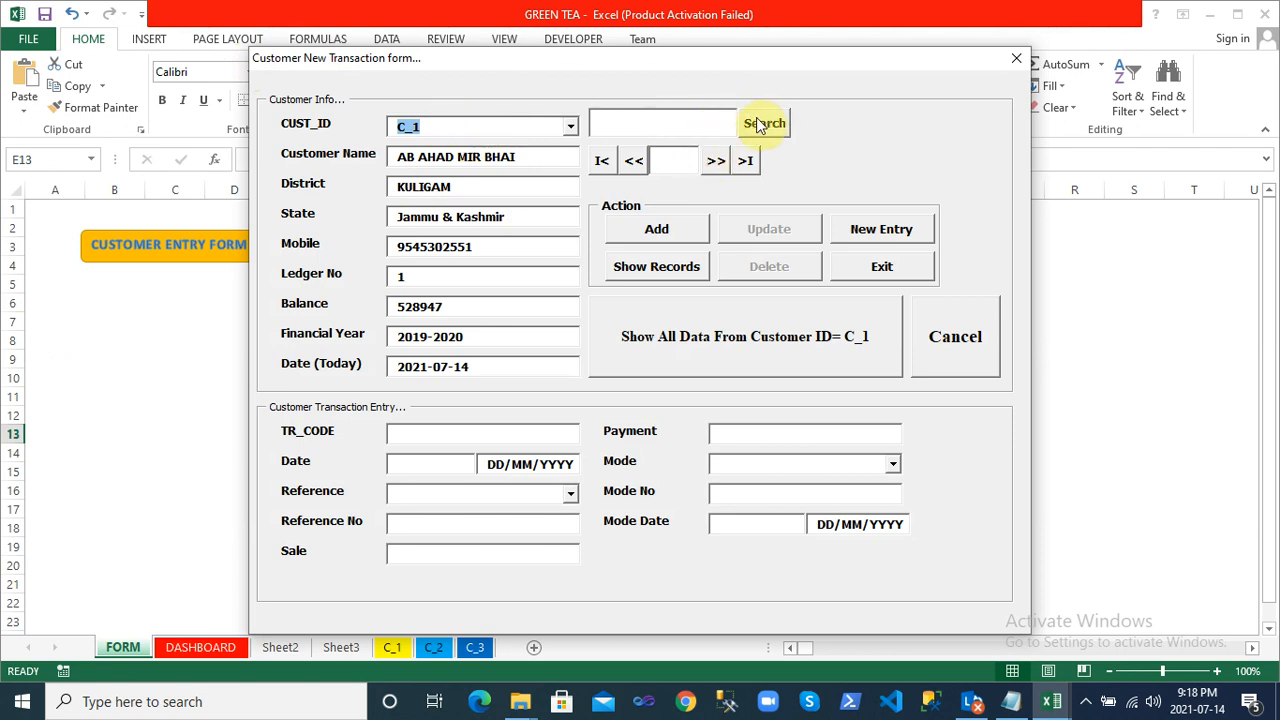
Search the Customer New Transaction form for customer record "c2"
{"action": "left_click", "coordinate": [688, 122]}
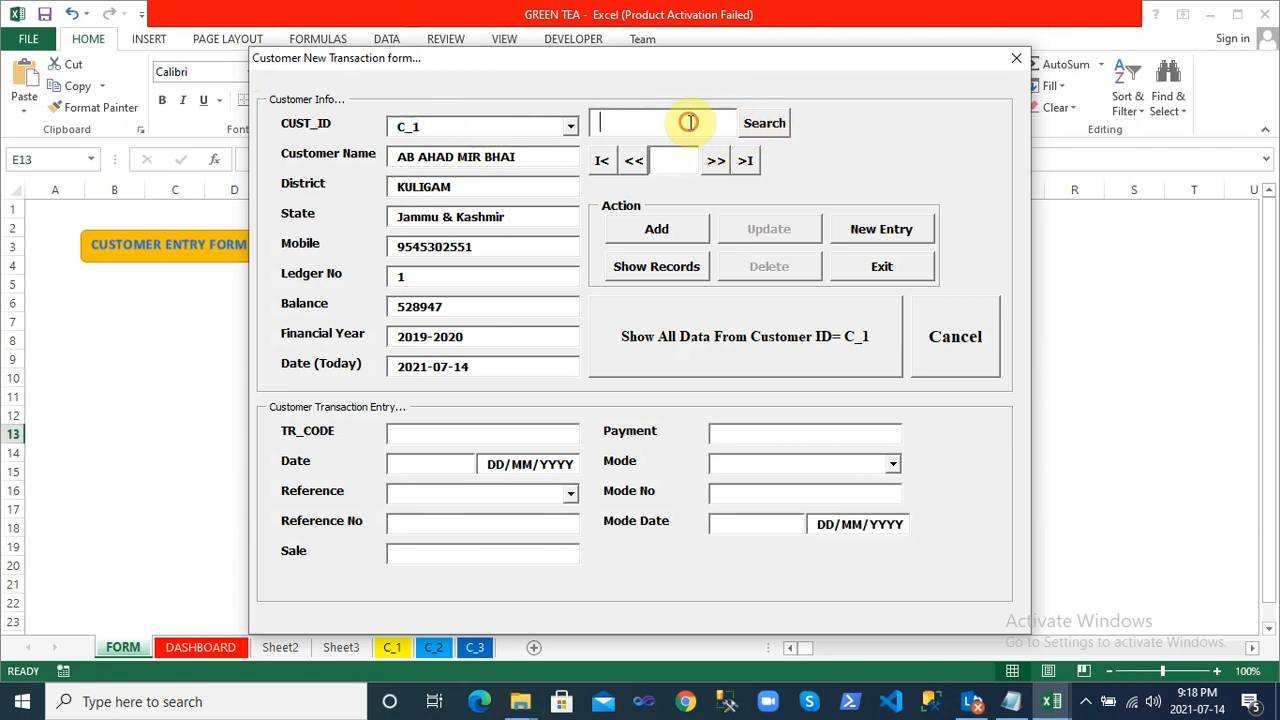
{"action": "type", "text": "c"}
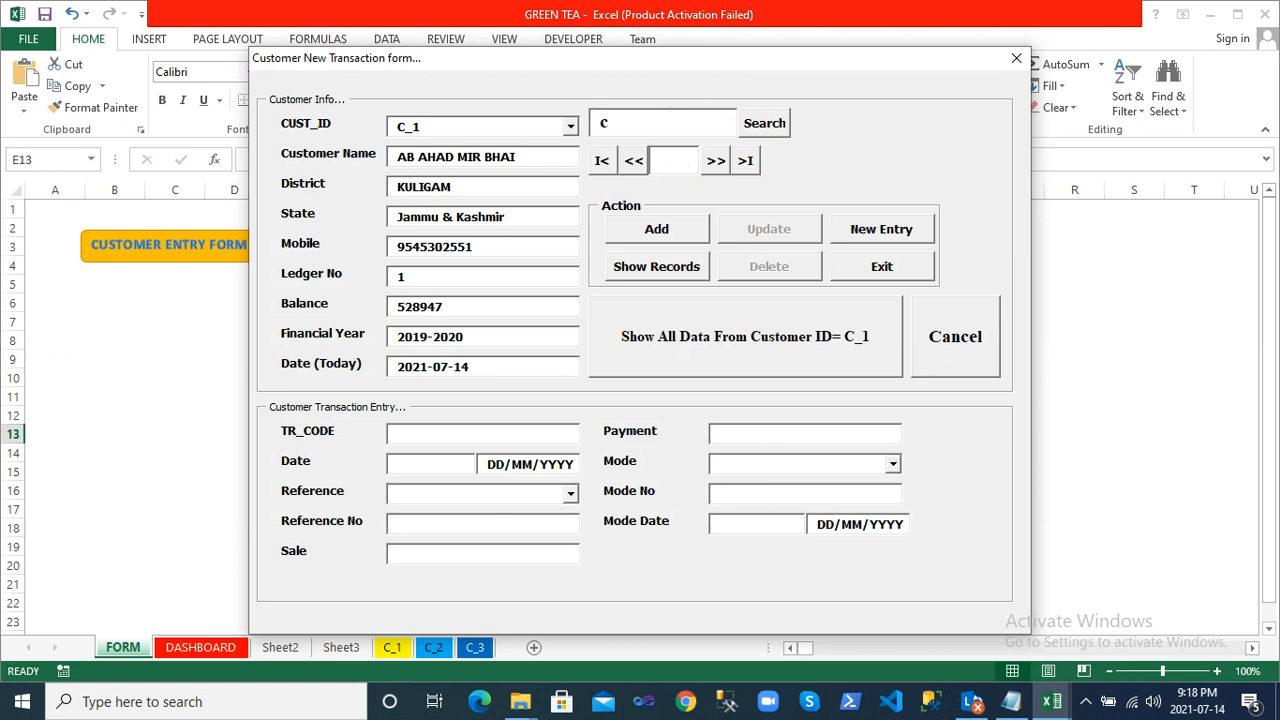
{"action": "type", "text": "2"}
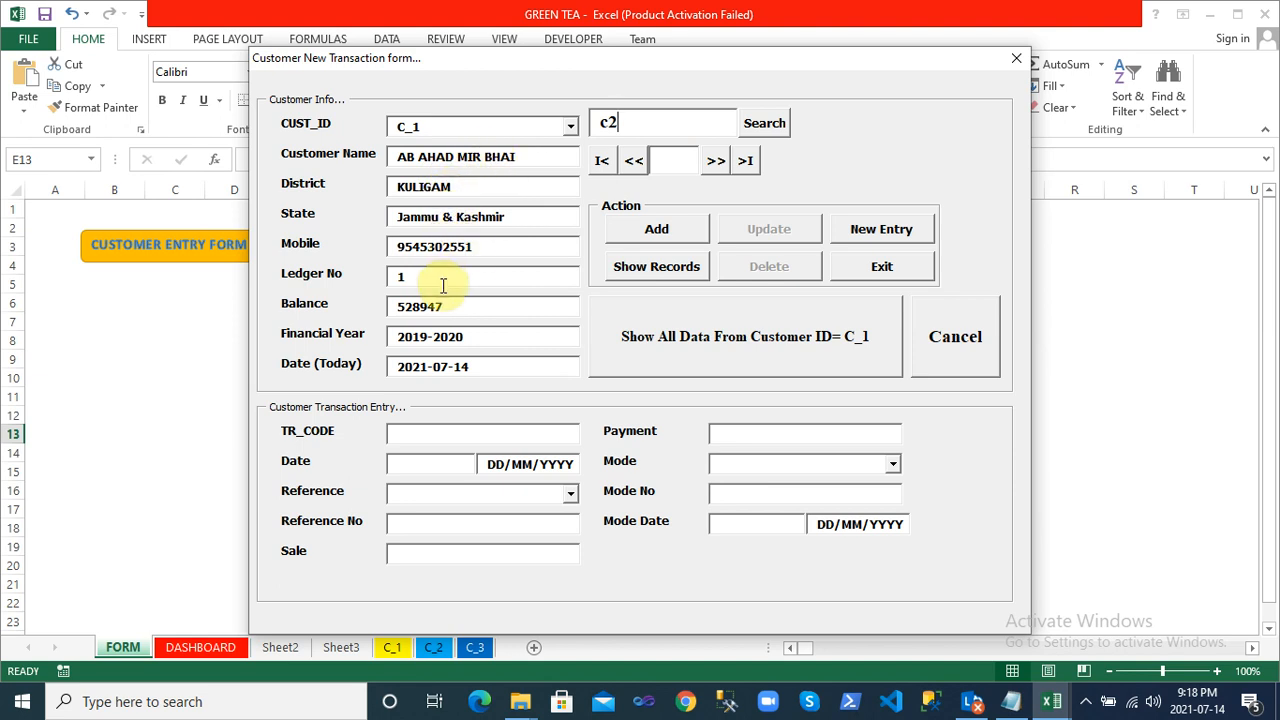
{"action": "left_click", "coordinate": [777, 123]}
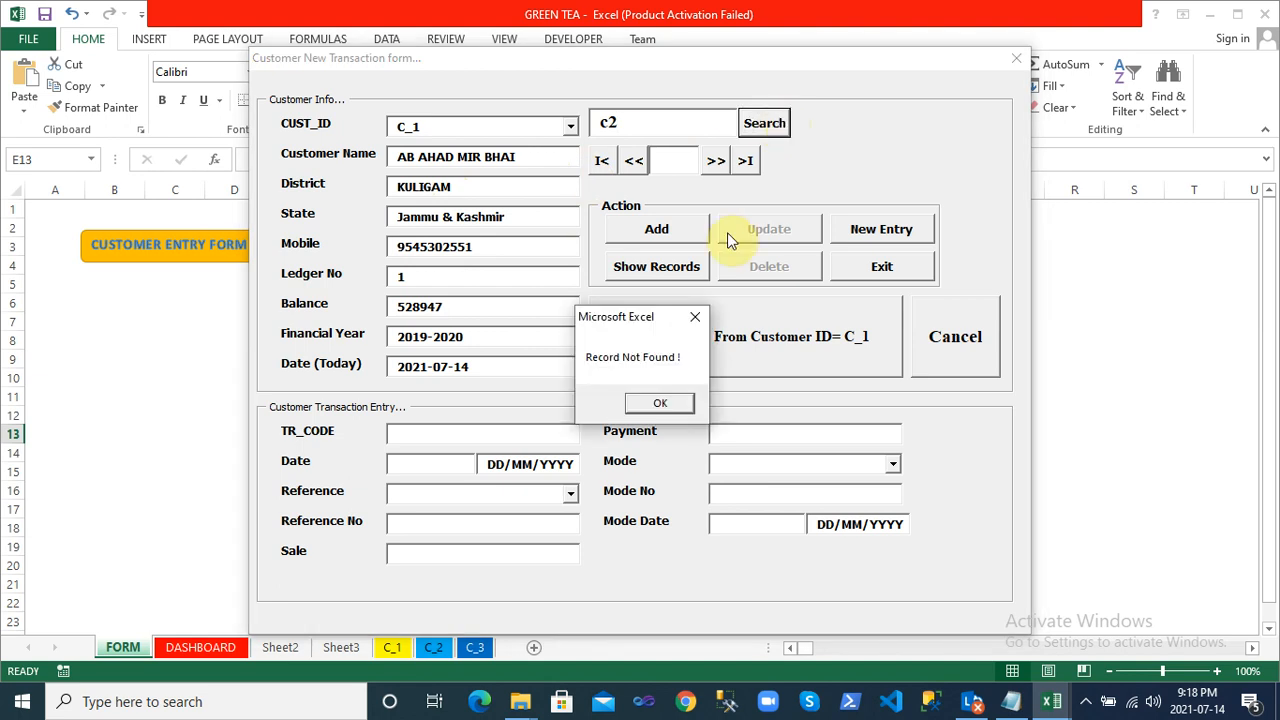
Repeat the customer search with the same ID text, written without an underscore
{"action": "left_click", "coordinate": [667, 401]}
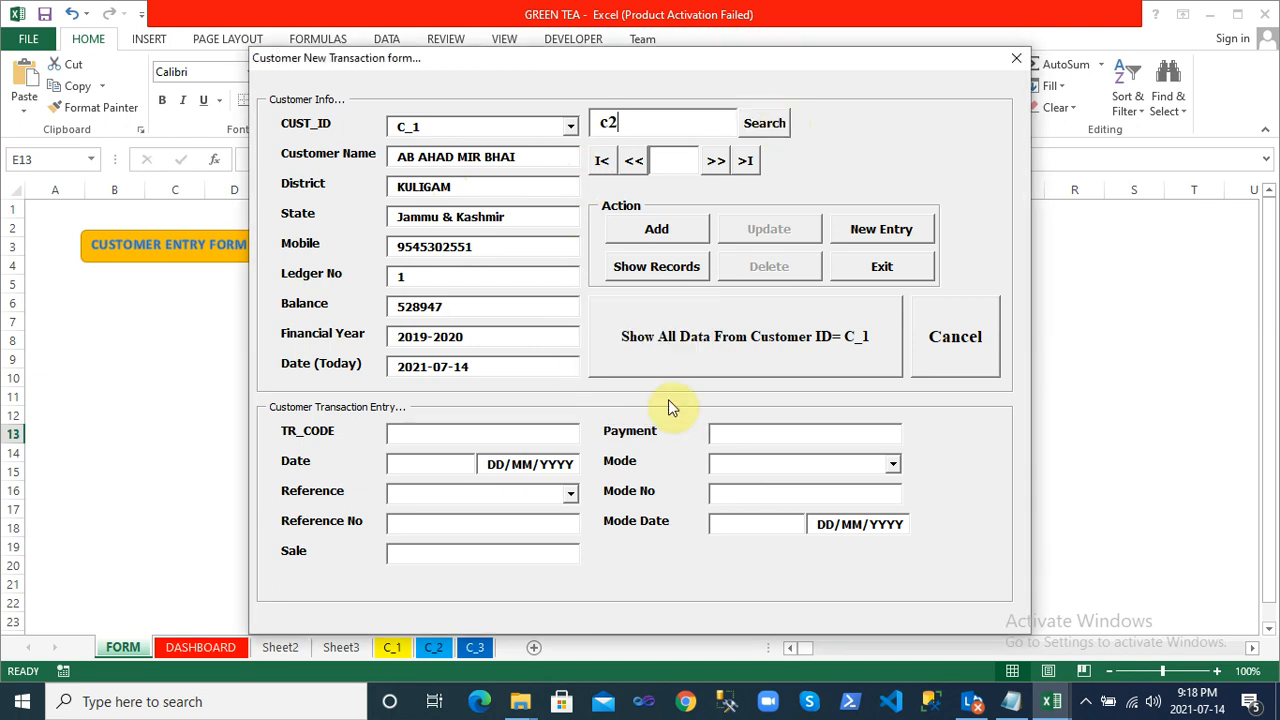
{"action": "left_click", "coordinate": [610, 124]}
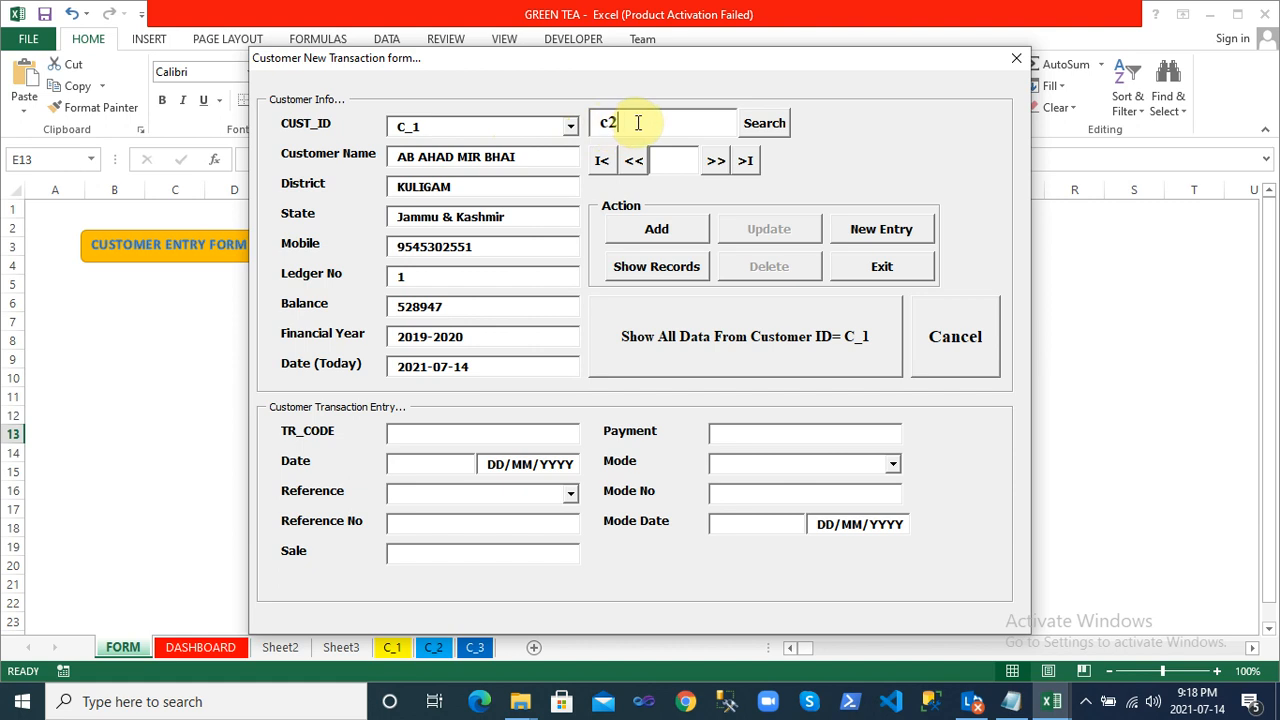
{"action": "left_click", "coordinate": [764, 128]}
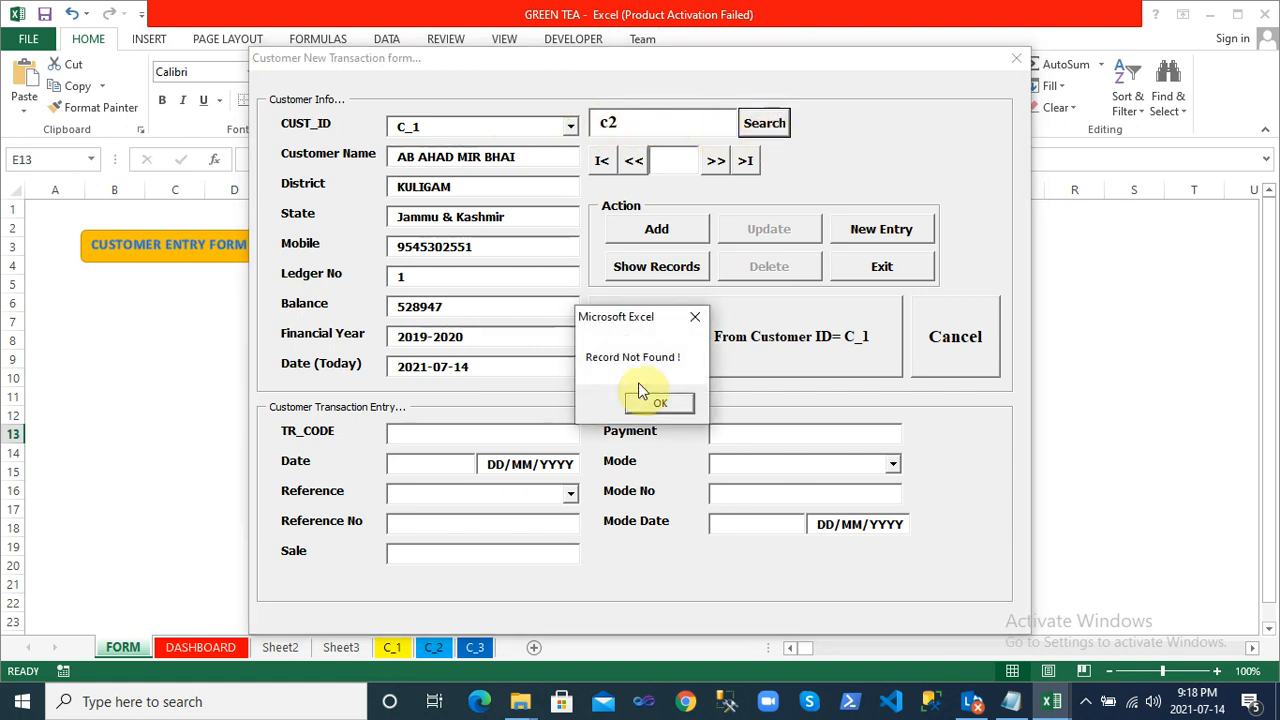
{"action": "left_click", "coordinate": [646, 402]}
Search for the second customer's record using its ID written with an underscore
{"action": "key", "text": "BackSpace"}
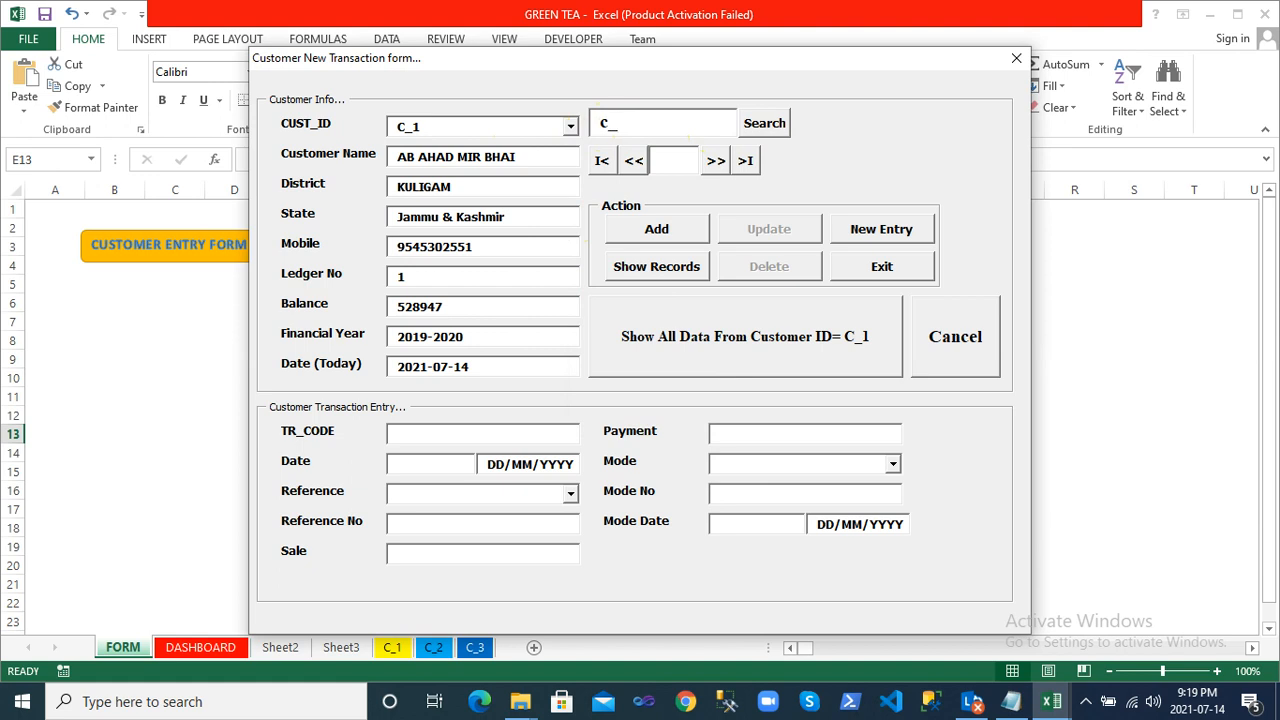
{"action": "type", "text": "_2"}
{"action": "left_click", "coordinate": [757, 136]}
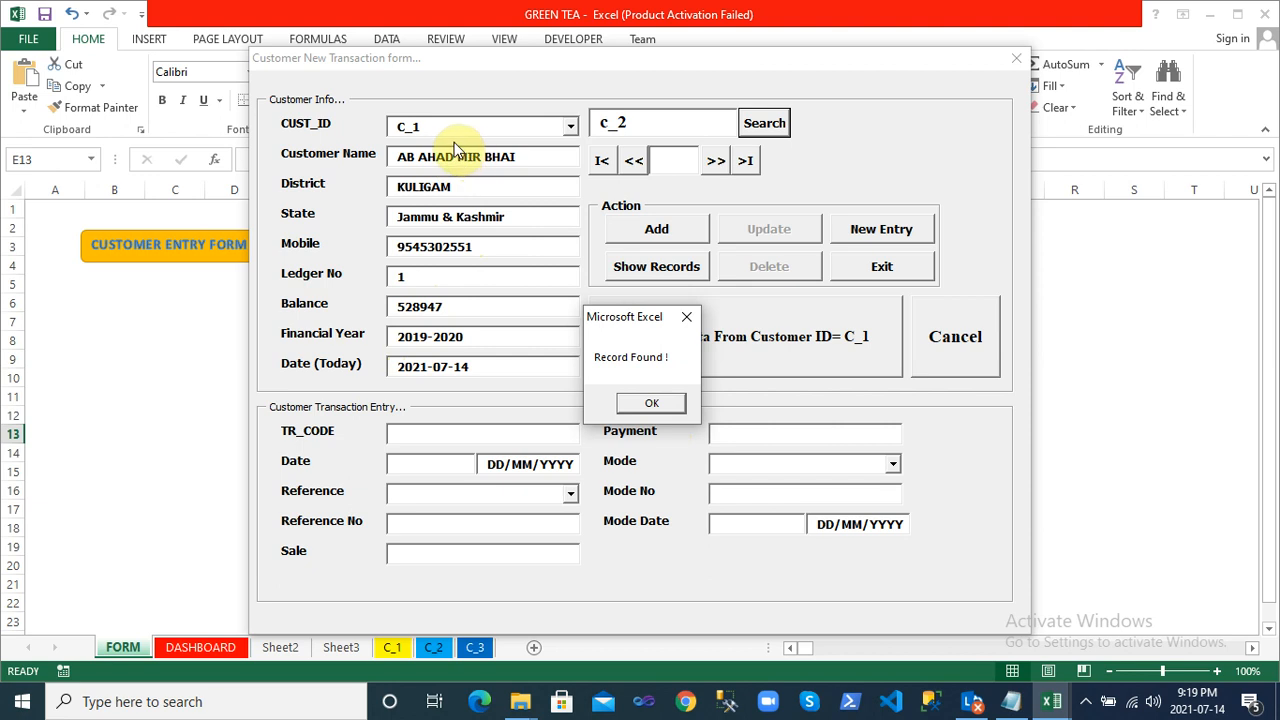
{"action": "left_click", "coordinate": [651, 405]}
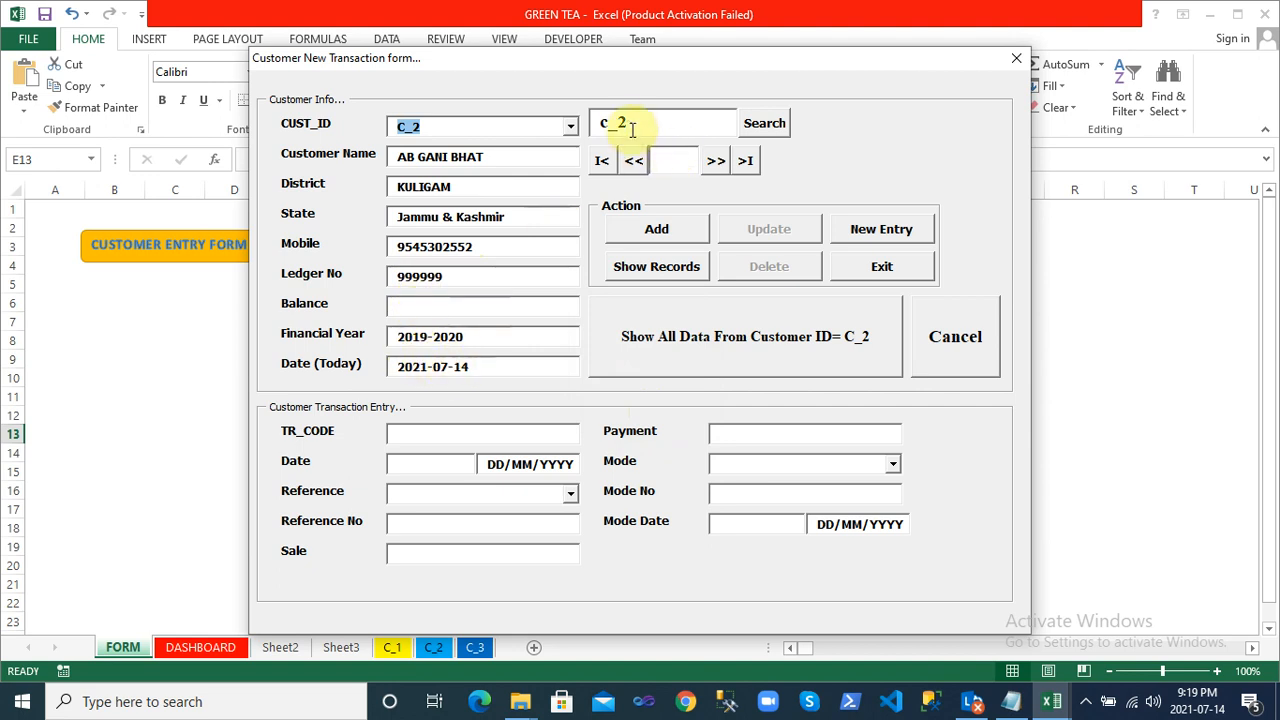
Page forward through three customer records, then jump to the first record and to the last record
{"action": "left_click", "coordinate": [716, 162]}
{"action": "left_click", "coordinate": [716, 162]}
{"action": "left_click", "coordinate": [716, 162]}
{"action": "left_click", "coordinate": [602, 162]}
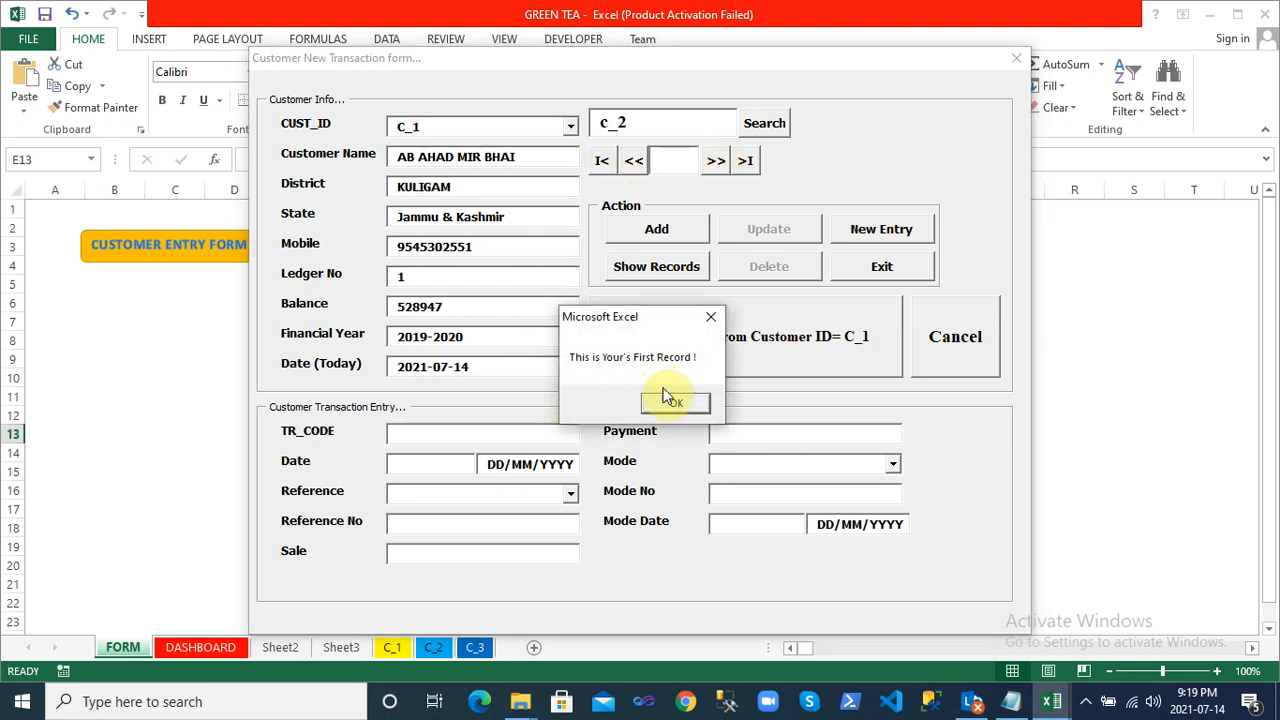
{"action": "left_click", "coordinate": [672, 404]}
{"action": "left_click", "coordinate": [746, 161]}
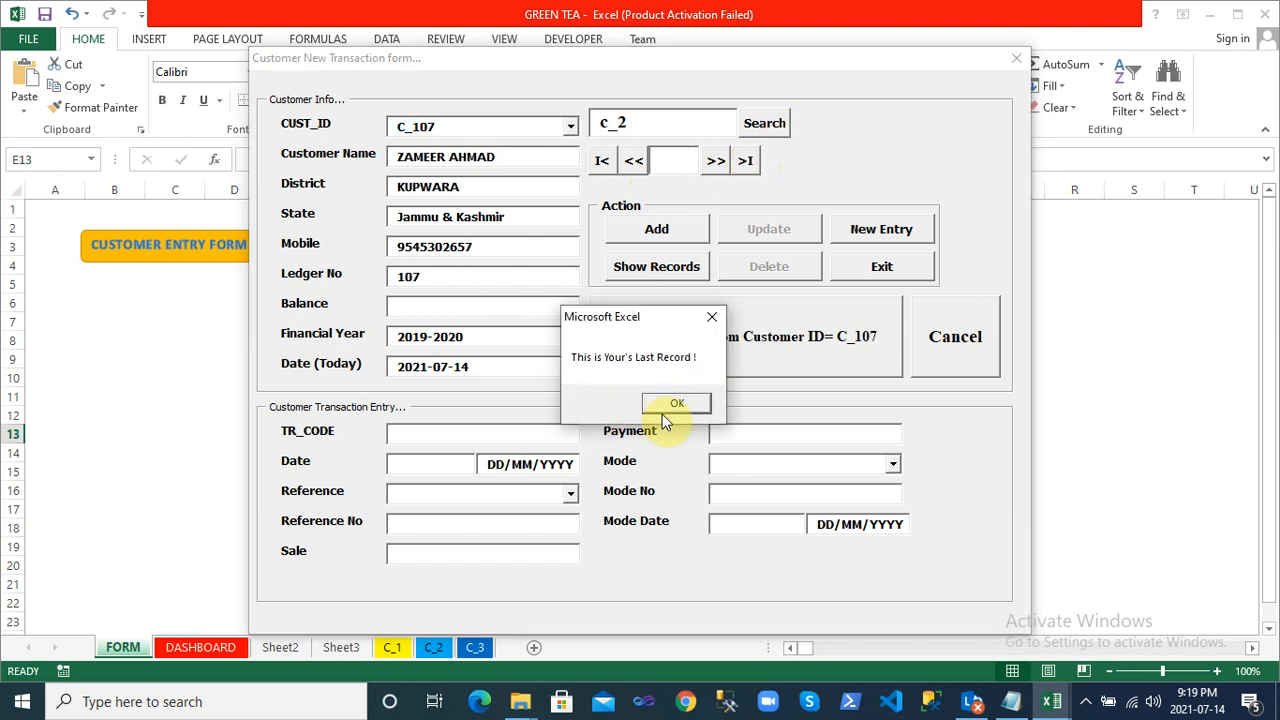
{"action": "left_click", "coordinate": [676, 405]}
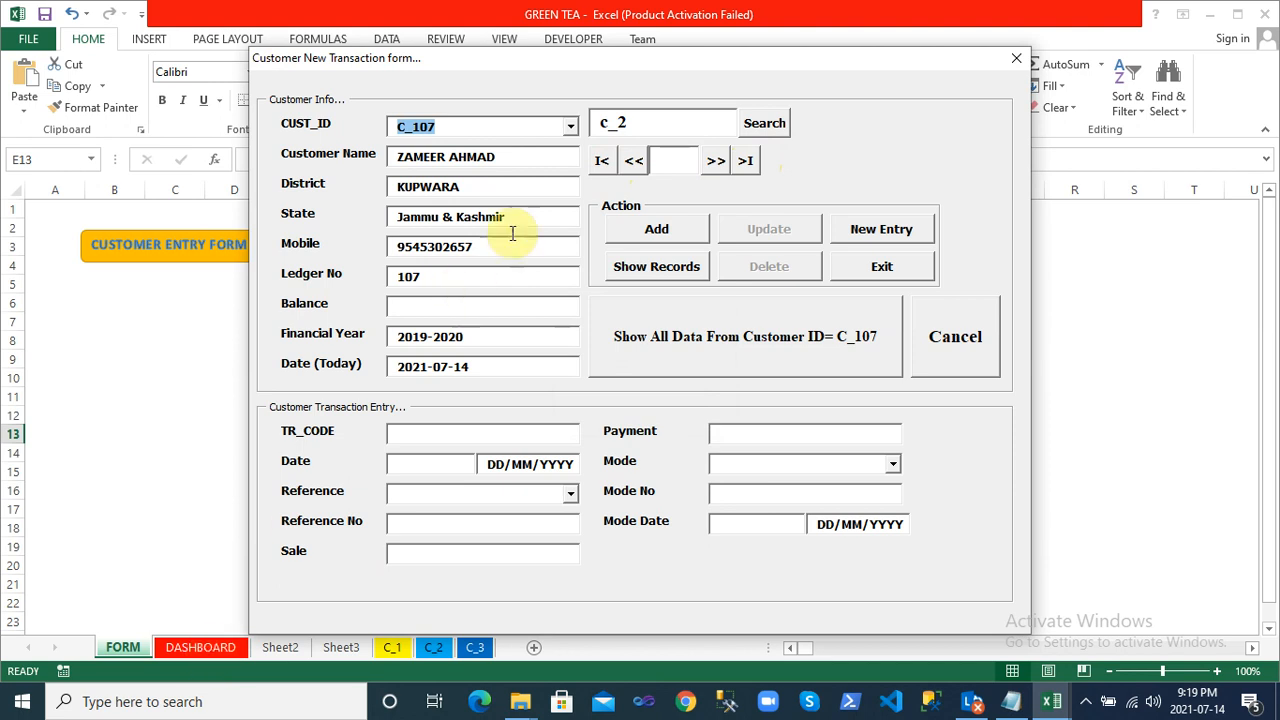
Page backward through several customer records from the last one
{"action": "left_click", "coordinate": [634, 165]}
{"action": "left_click", "coordinate": [634, 165]}
{"action": "left_click", "coordinate": [634, 165]}
{"action": "left_click", "coordinate": [634, 165]}
{"action": "left_click", "coordinate": [634, 165]}
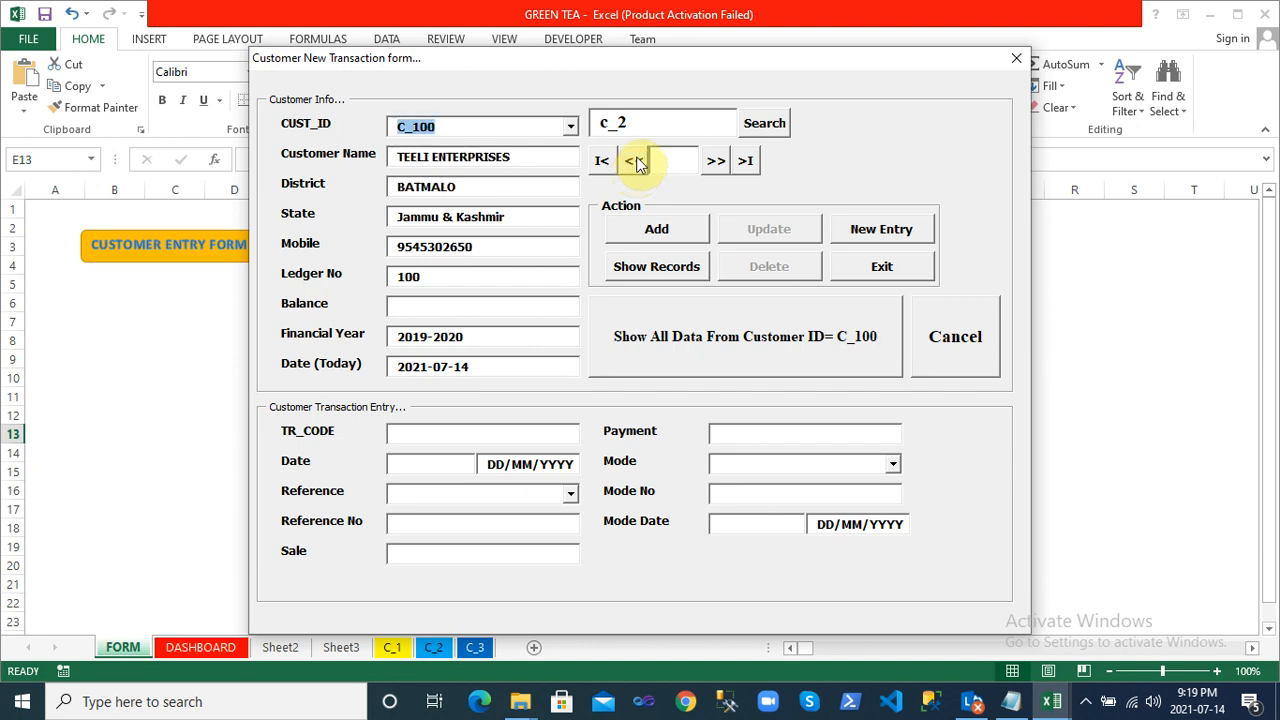
Search for the fifth customer's record using its ID written with an underscore
{"action": "left_click", "coordinate": [650, 124]}
{"action": "key", "text": "BackSpace"}
{"action": "type", "text": "5"}
{"action": "left_click", "coordinate": [762, 123]}
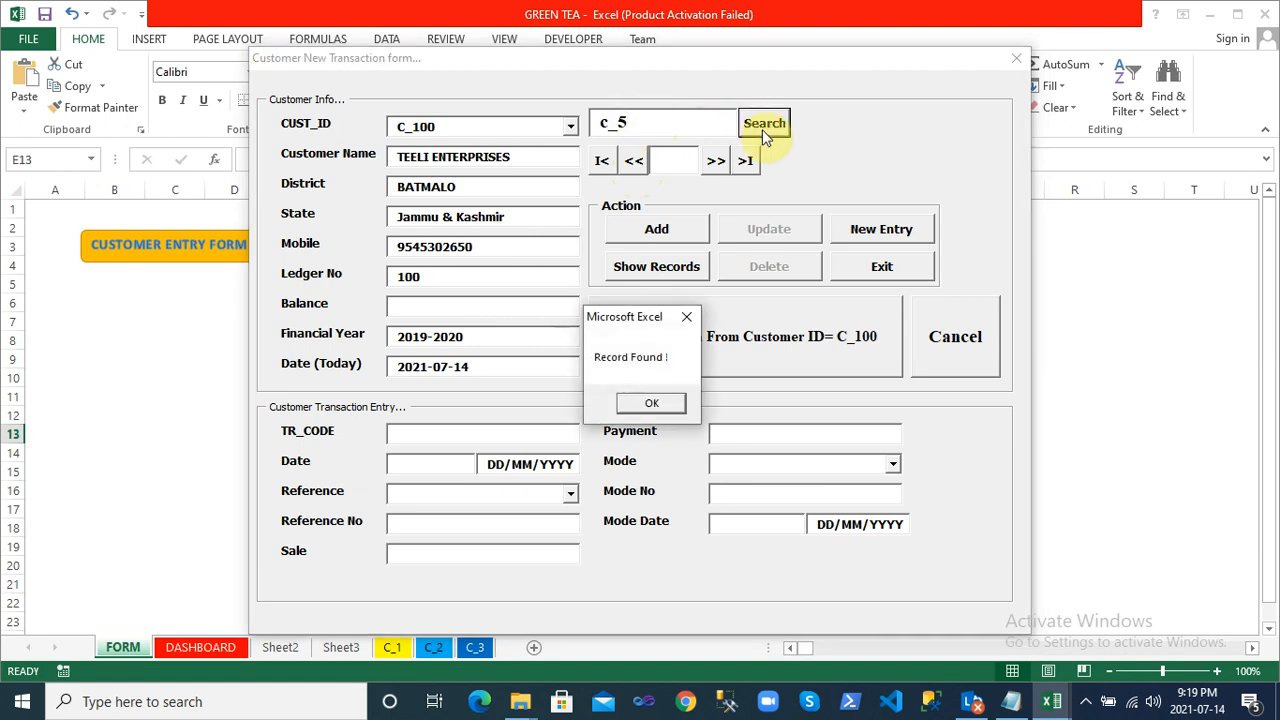
{"action": "left_click", "coordinate": [647, 403]}
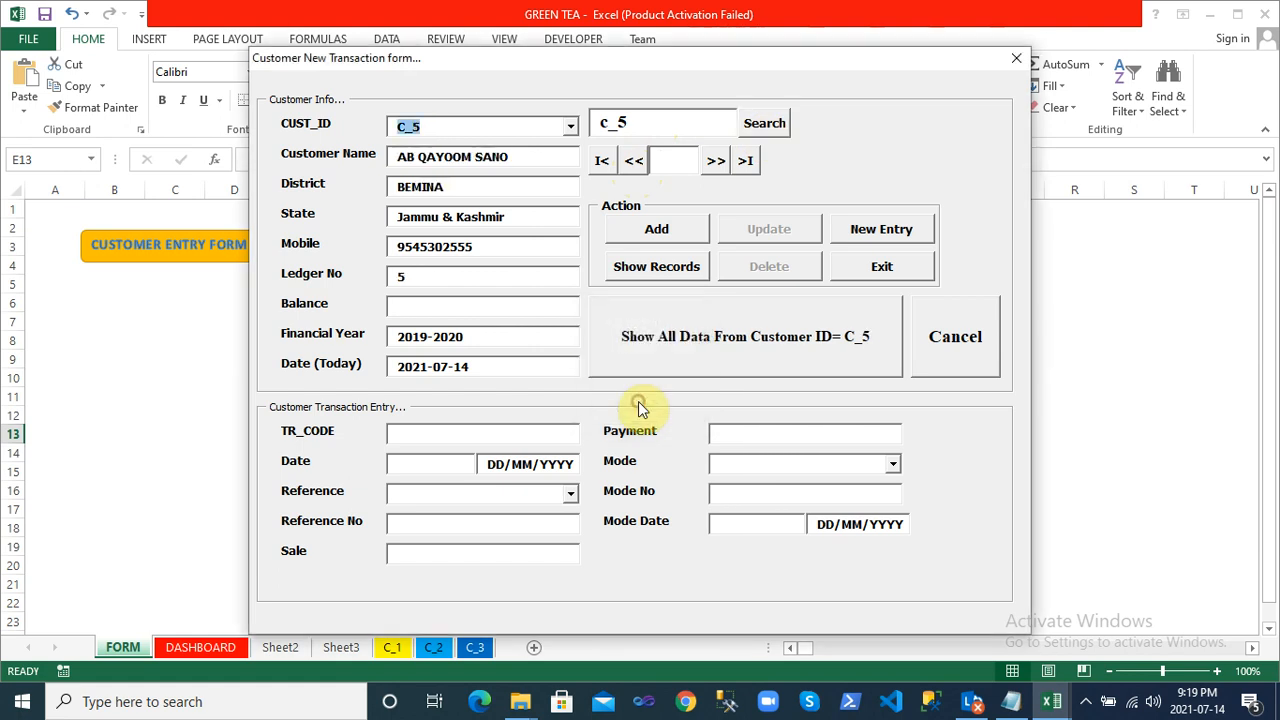
Search for the fifty-fifth customer's ID written without the underscore
{"action": "left_click", "coordinate": [620, 126]}
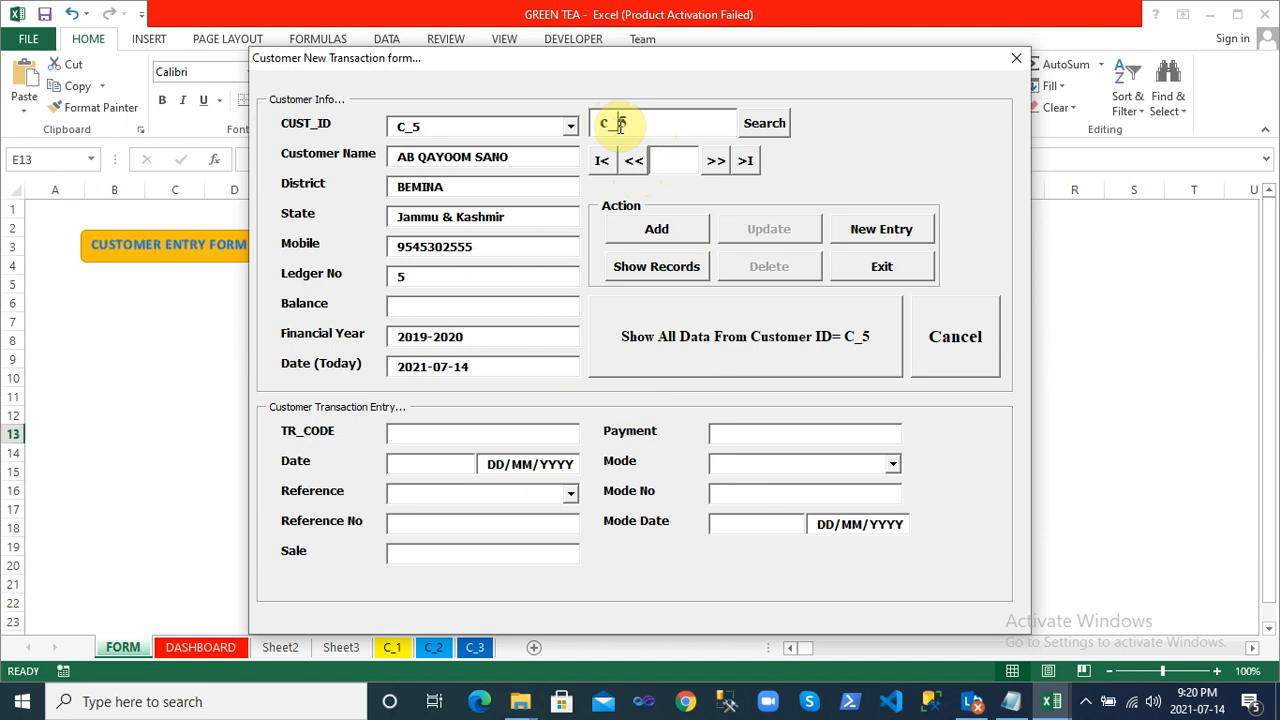
{"action": "key", "text": "BackSpace"}
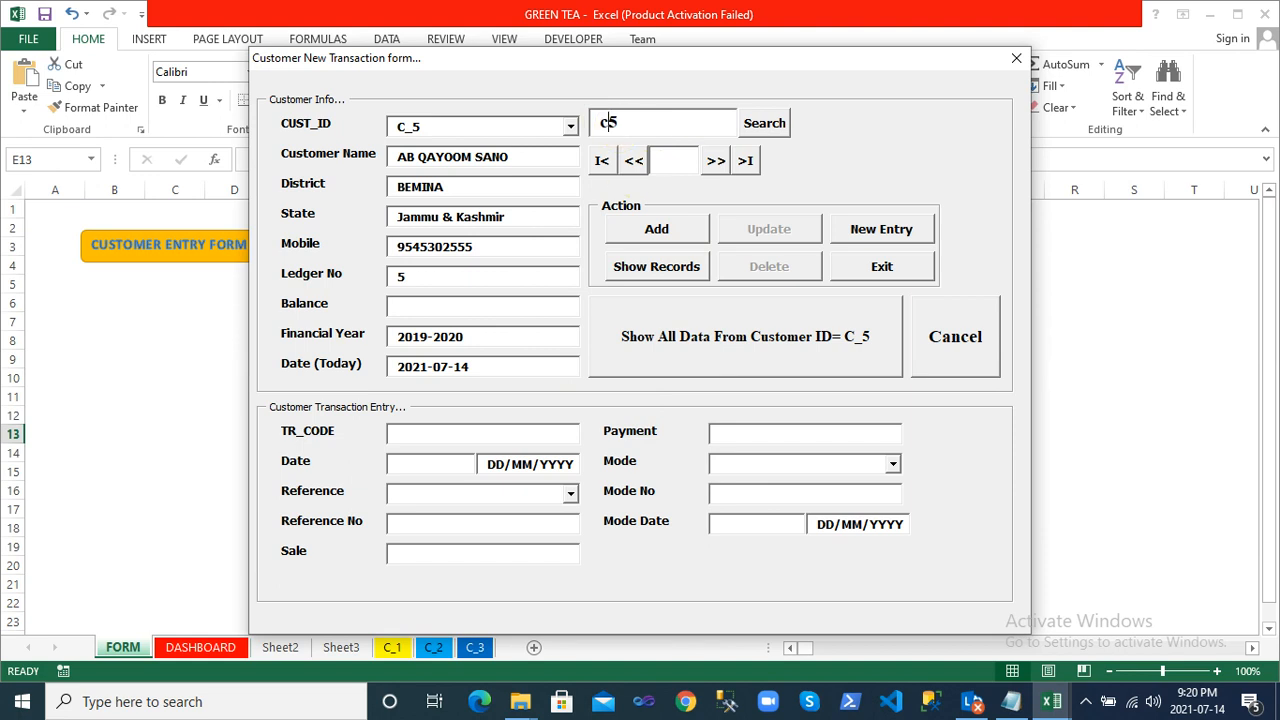
{"action": "type", "text": "5"}
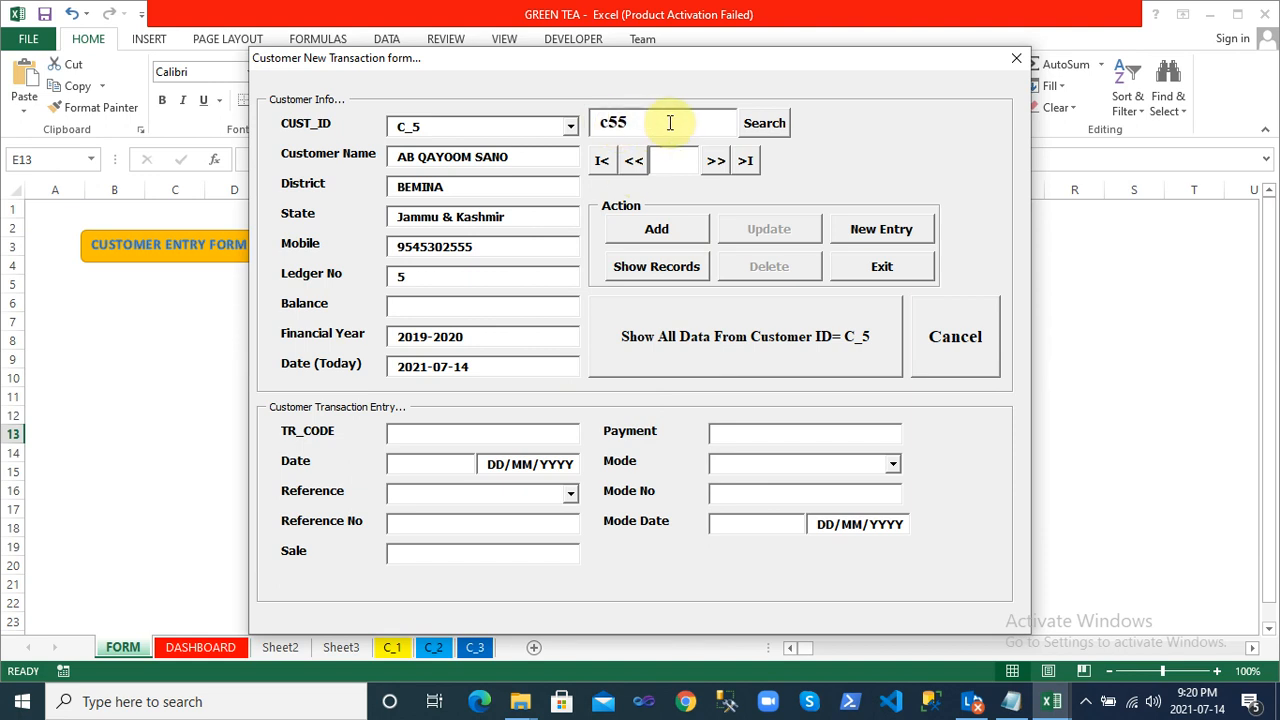
{"action": "left_click", "coordinate": [770, 130]}
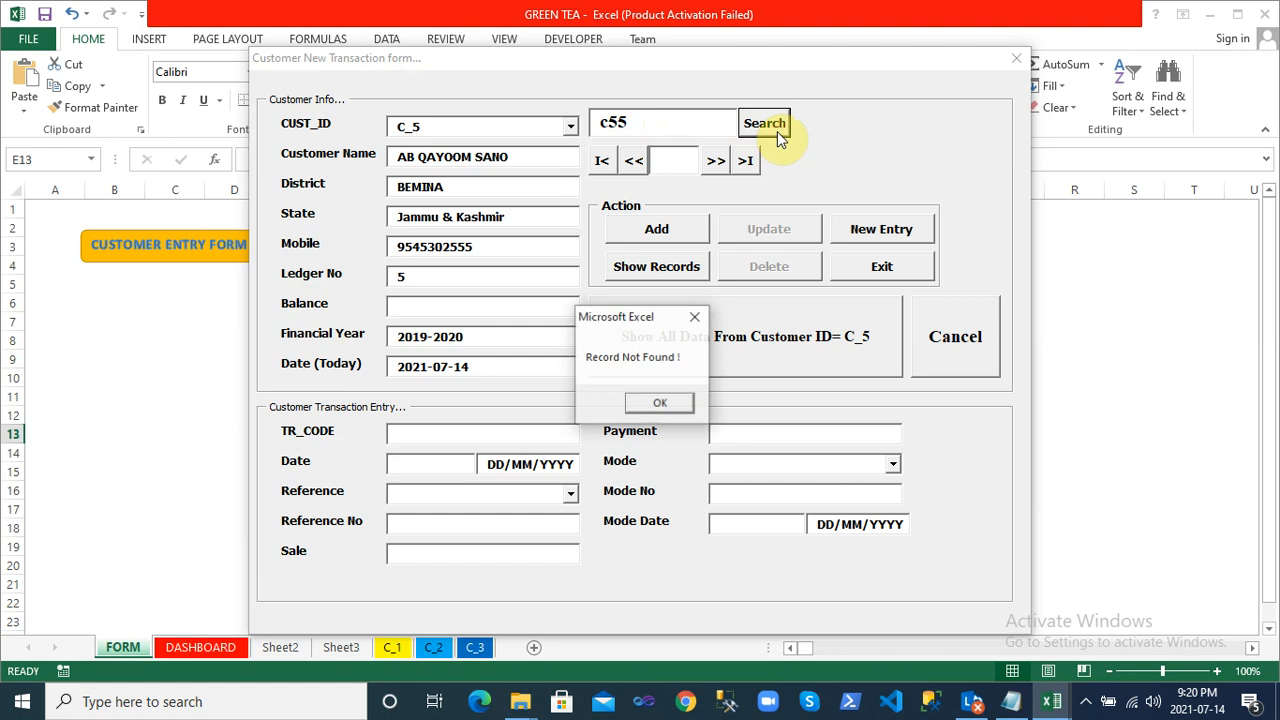
{"action": "left_click", "coordinate": [657, 402]}
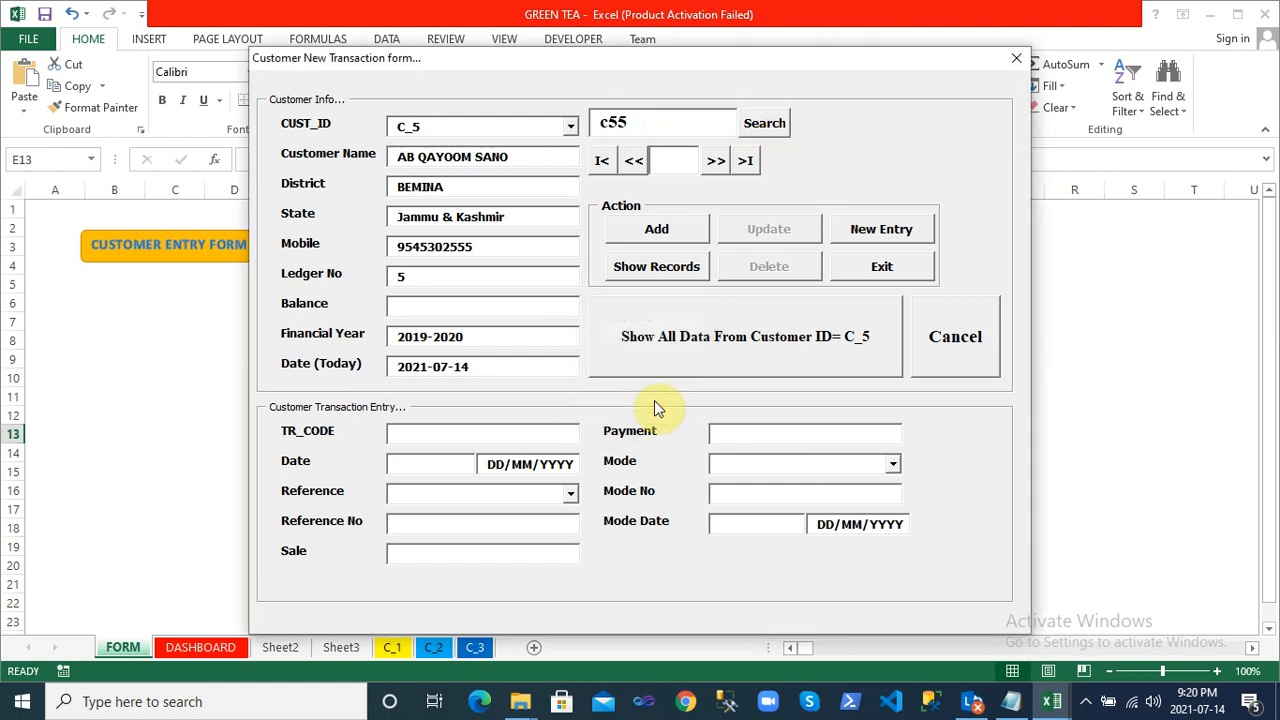
Insert the underscore into the fifty-fifth customer's ID and search for the record again
{"action": "type", "text": "_"}
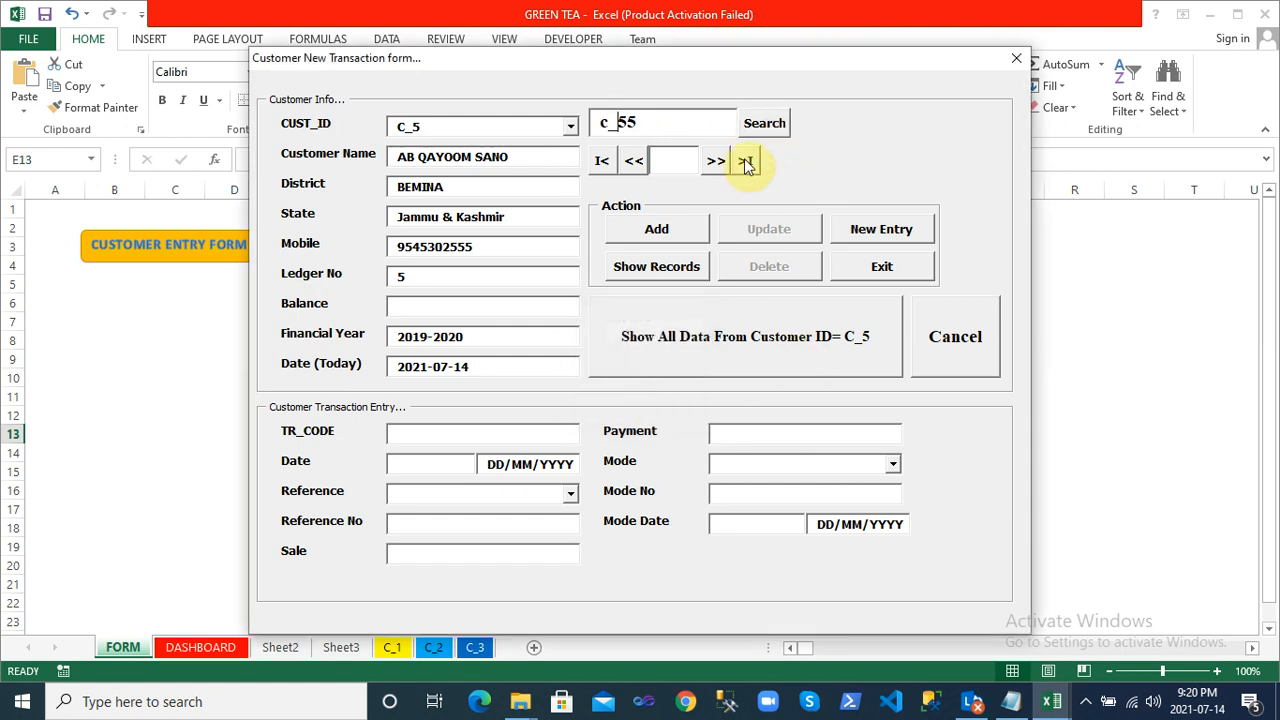
{"action": "left_click", "coordinate": [757, 123]}
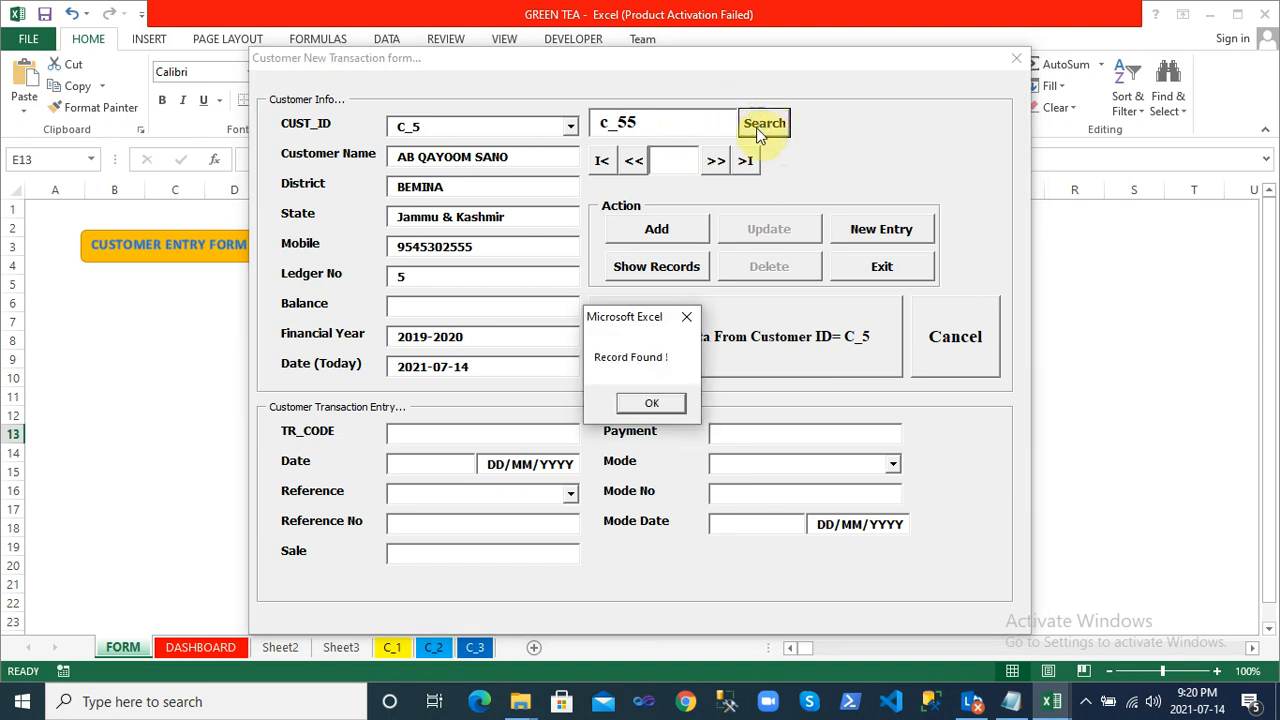
{"action": "left_click", "coordinate": [651, 403]}
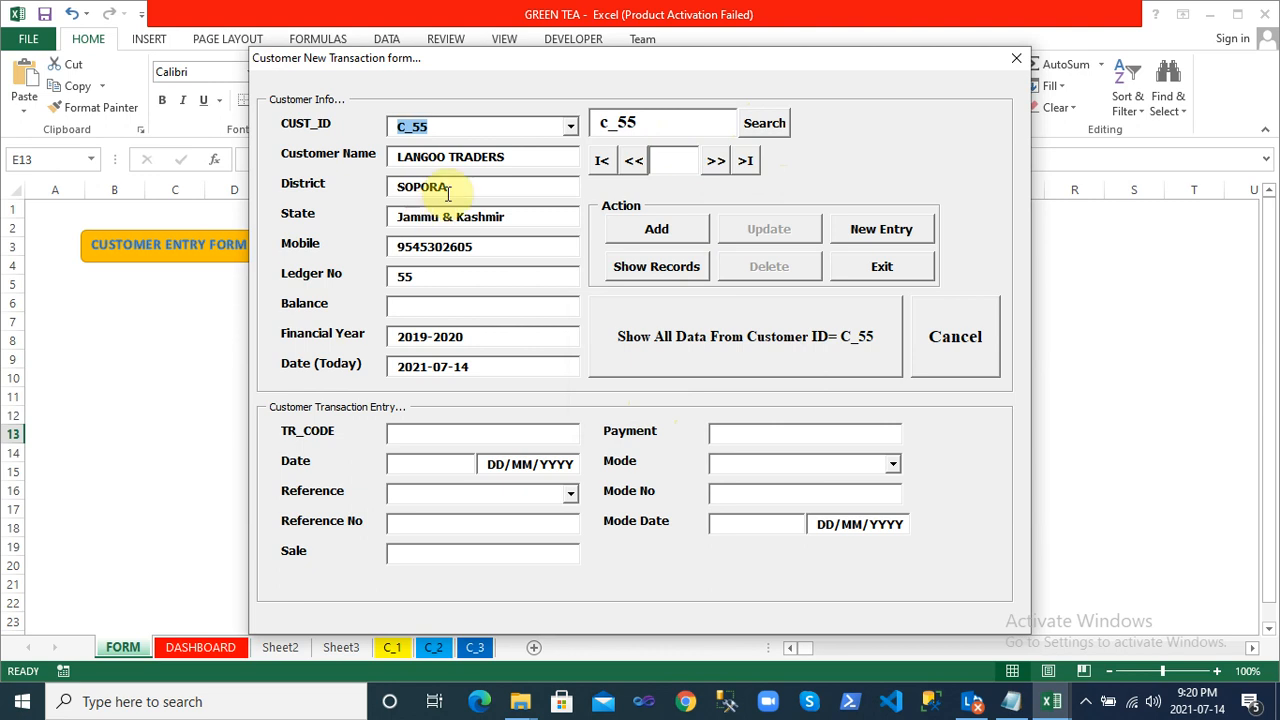
Move forward three customer records and try to show all data for that customer
{"action": "left_click", "coordinate": [716, 162]}
{"action": "left_click", "coordinate": [716, 162]}
{"action": "left_click", "coordinate": [716, 162]}
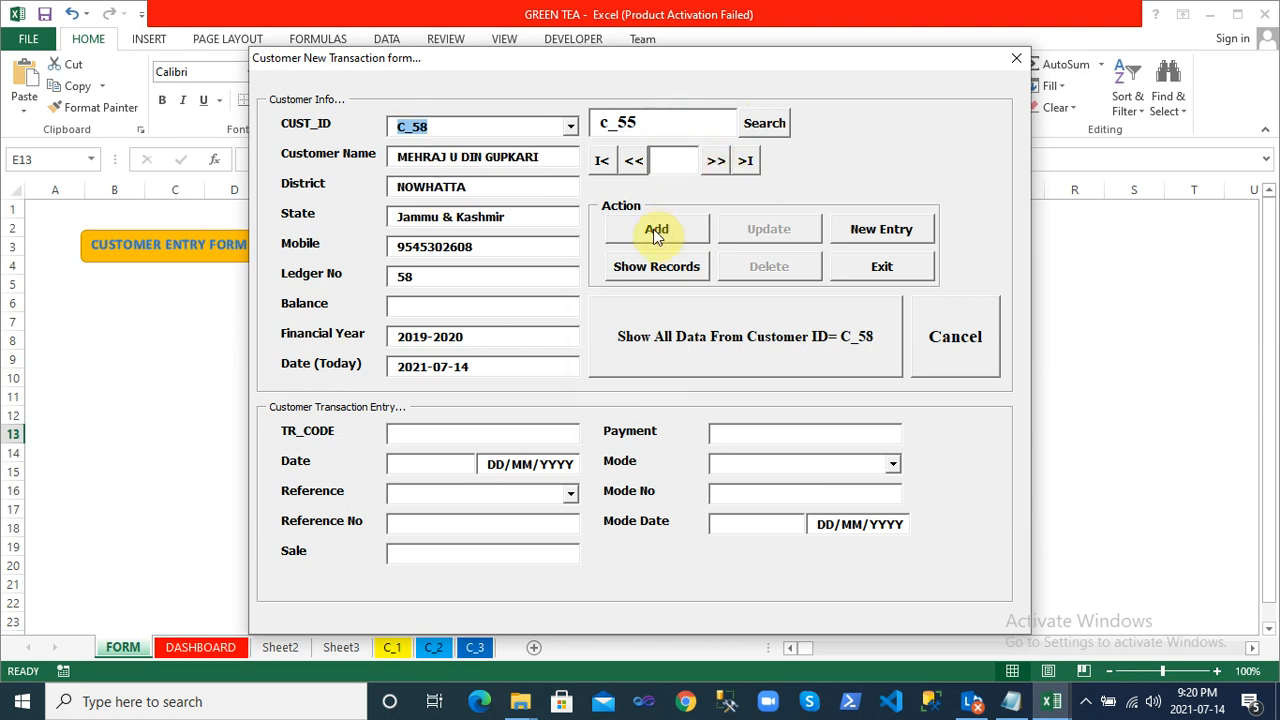
{"action": "left_click", "coordinate": [652, 331]}
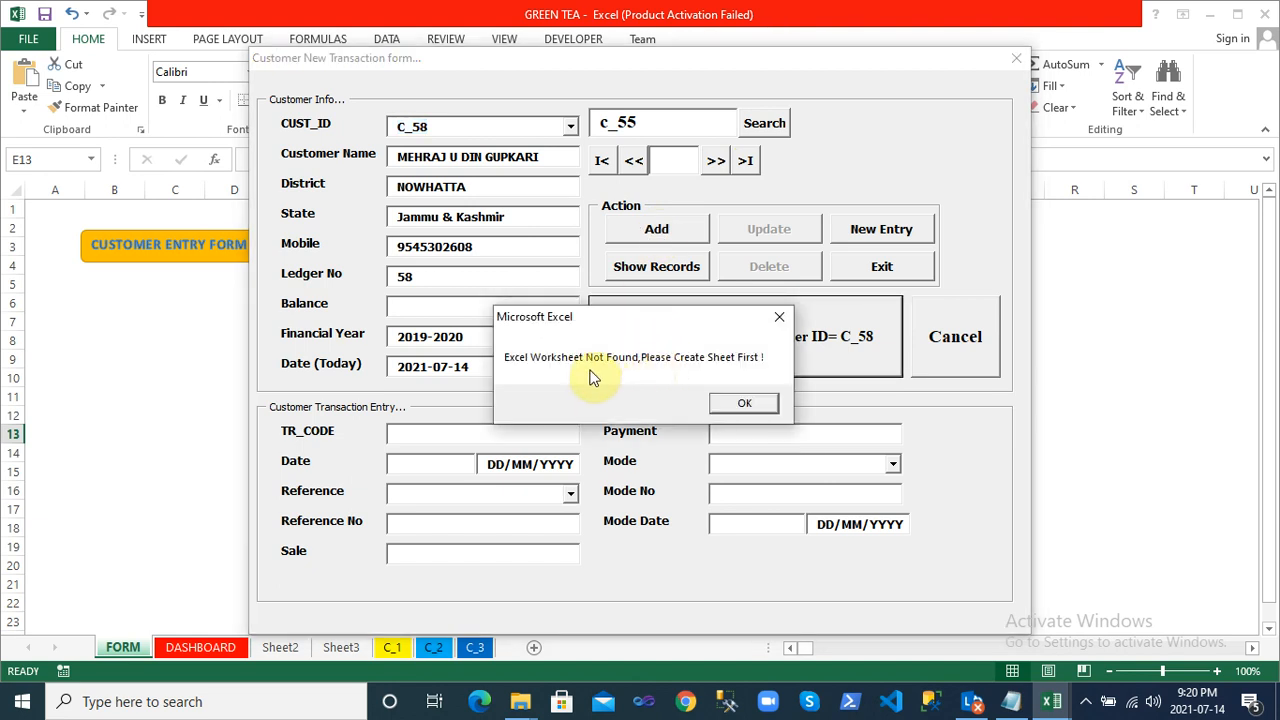
{"action": "left_click", "coordinate": [730, 397]}
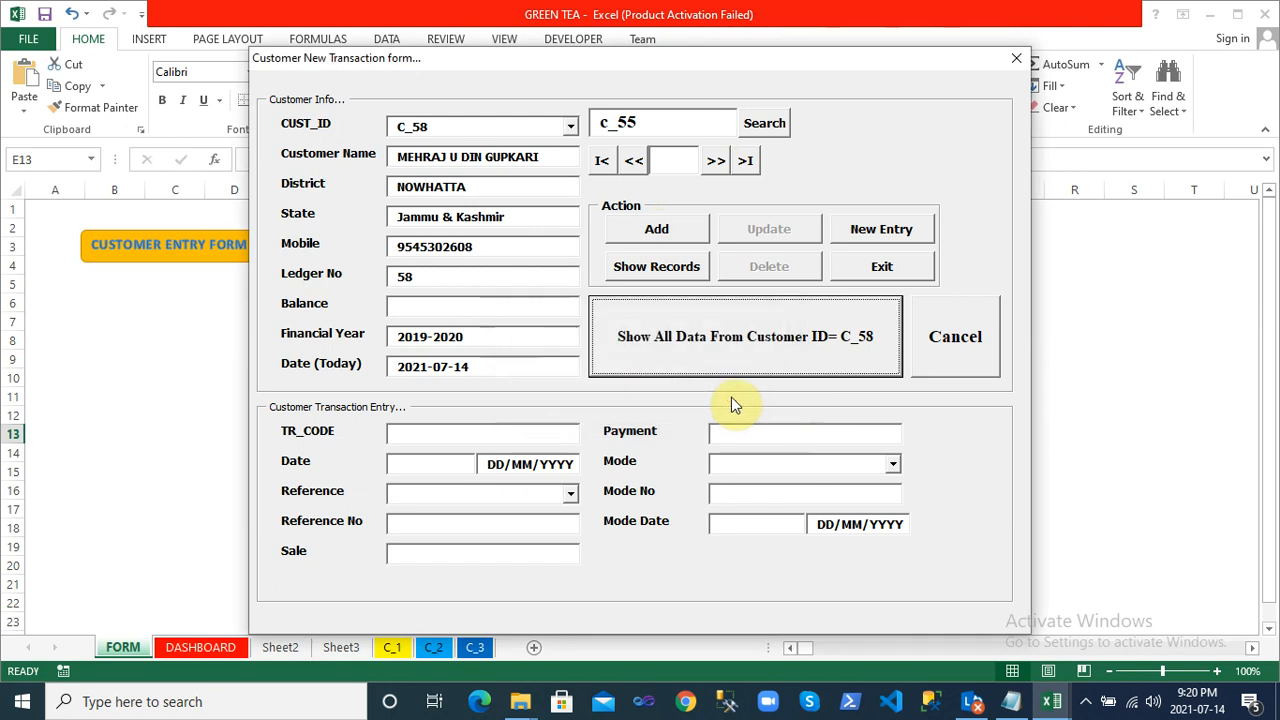
Choose the first customer in the CUST_ID list
{"action": "left_click", "coordinate": [452, 129]}
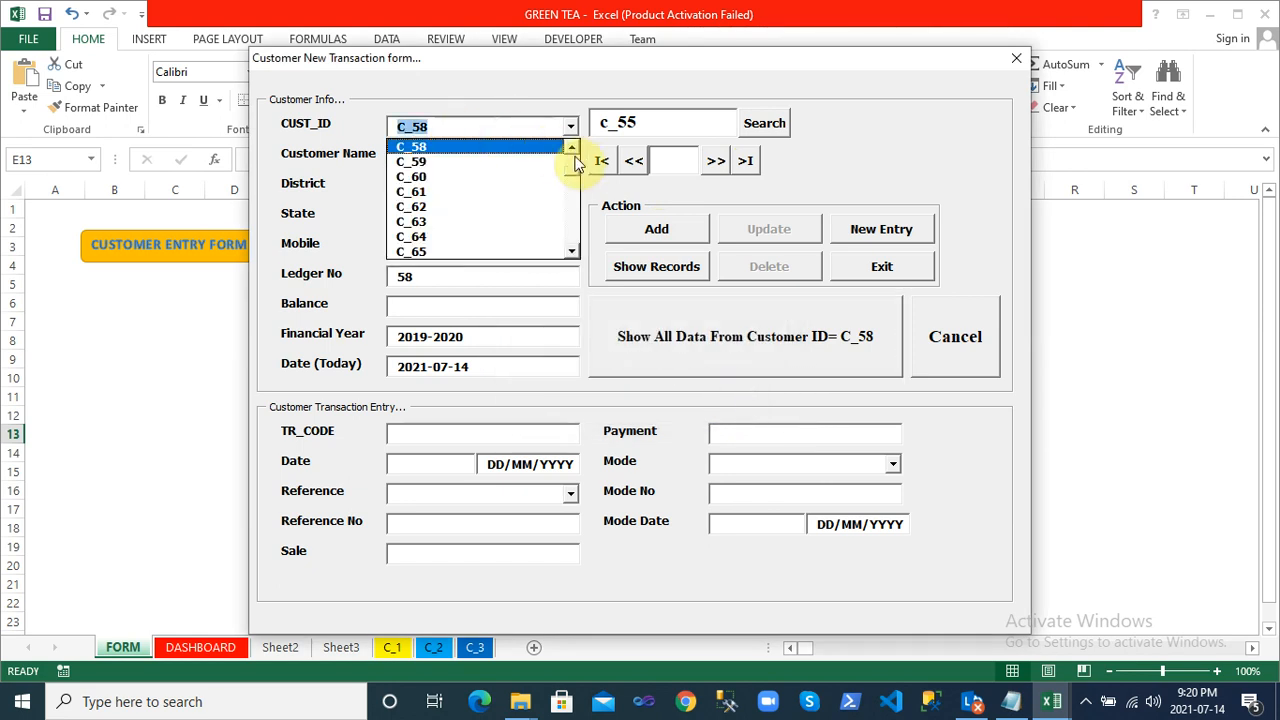
{"action": "scroll", "coordinate": [575, 170], "scroll_direction": "up", "scroll_amount": 9}
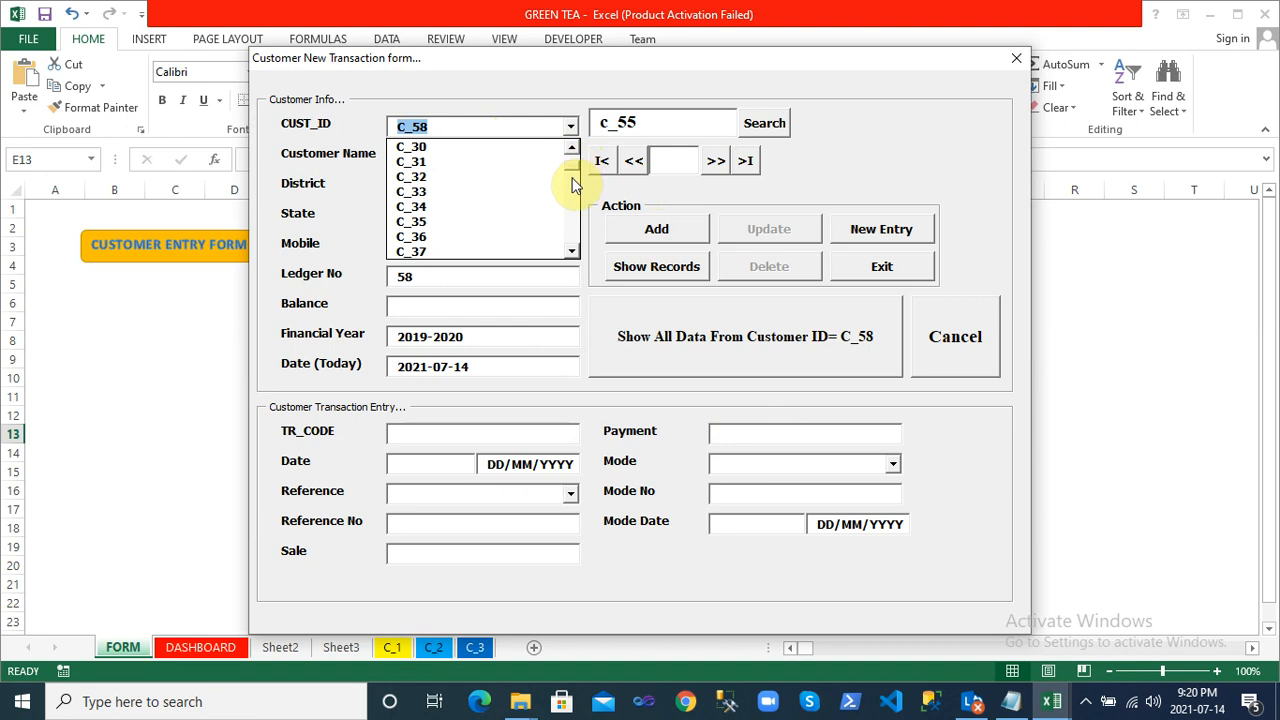
{"action": "left_click_drag", "start_coordinate": [573, 170], "coordinate": [577, 118]}
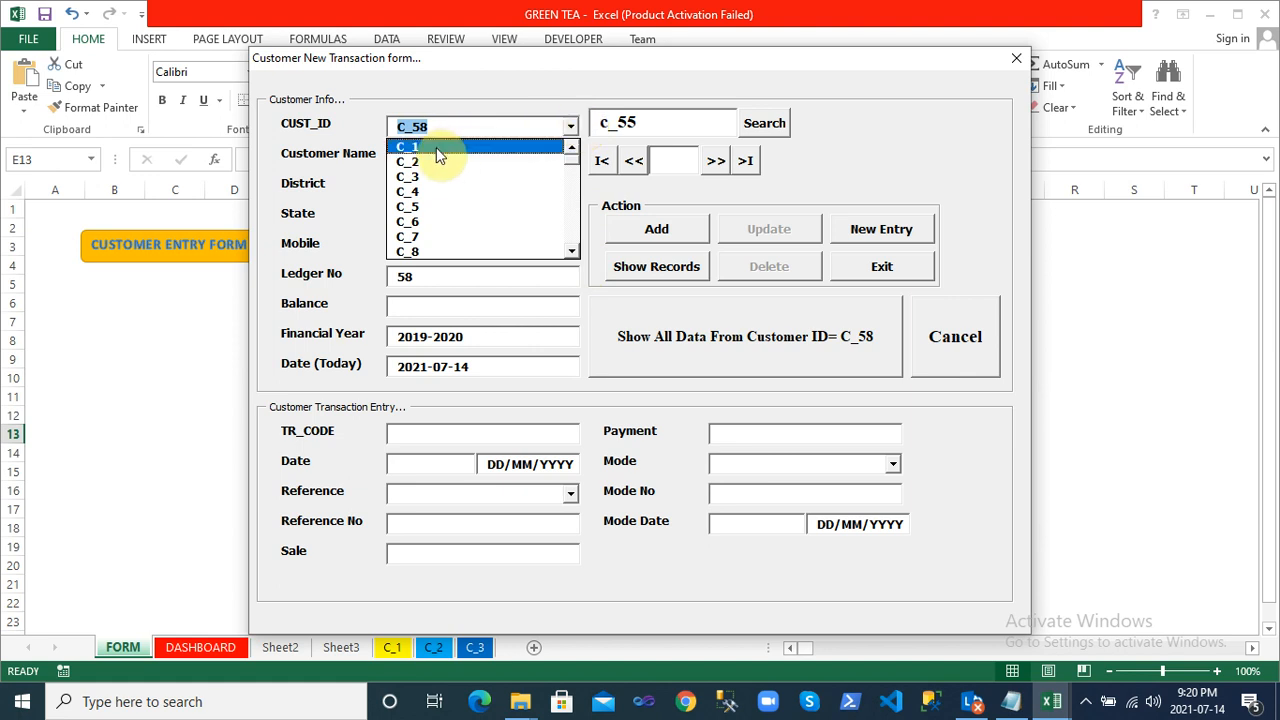
{"action": "left_click_drag", "start_coordinate": [579, 160], "coordinate": [577, 134]}
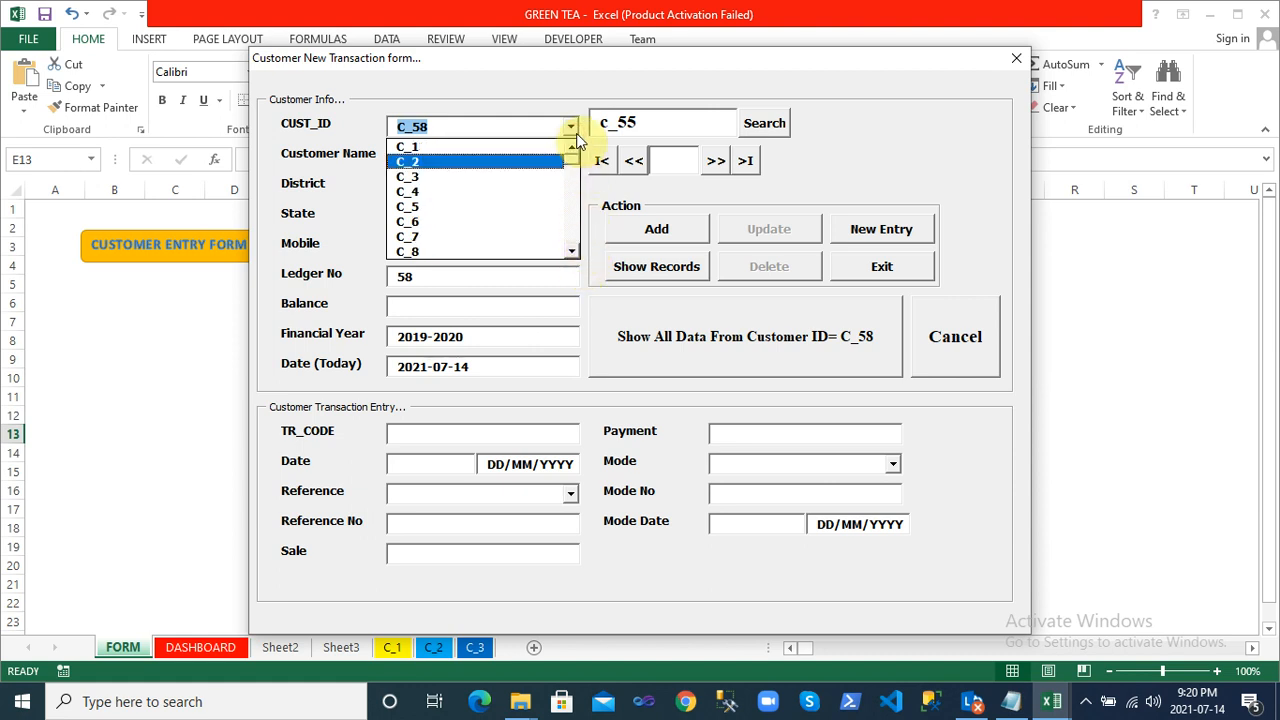
{"action": "left_click", "coordinate": [490, 146]}
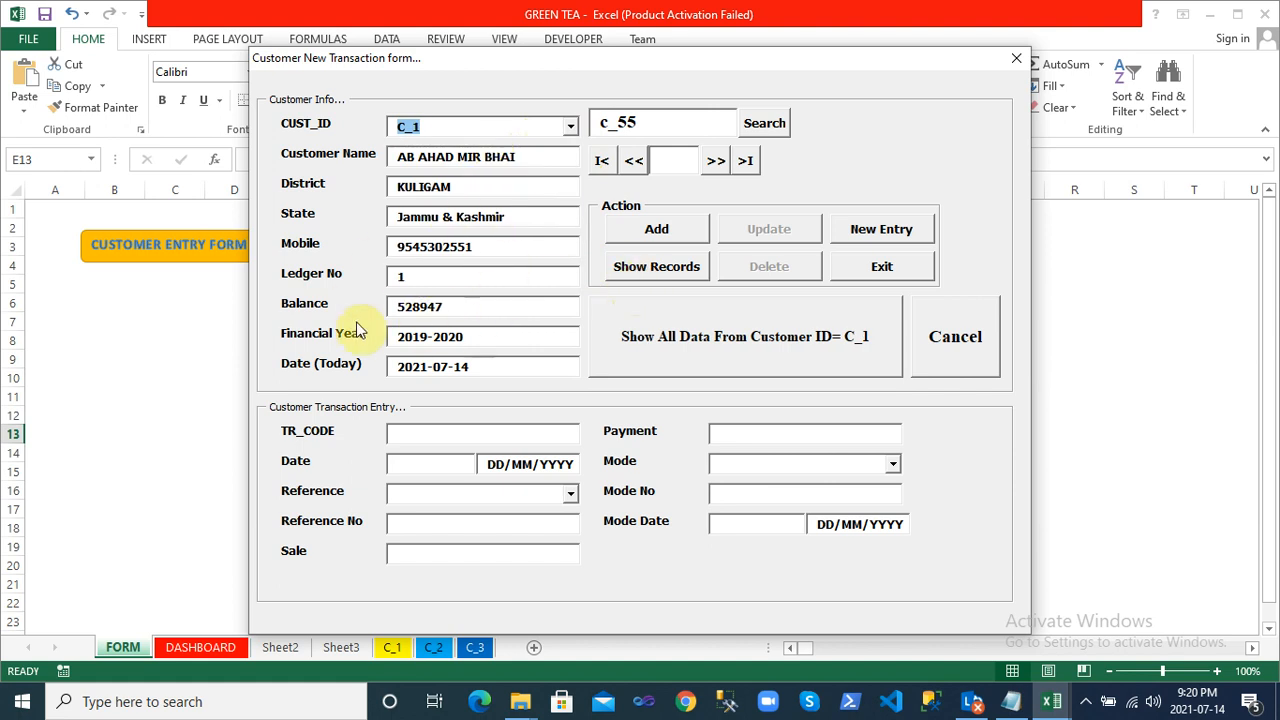
Show all transaction data for the selected first customer, then close the Customer Data form
{"action": "left_click", "coordinate": [759, 352]}
{"action": "left_click", "coordinate": [674, 403]}
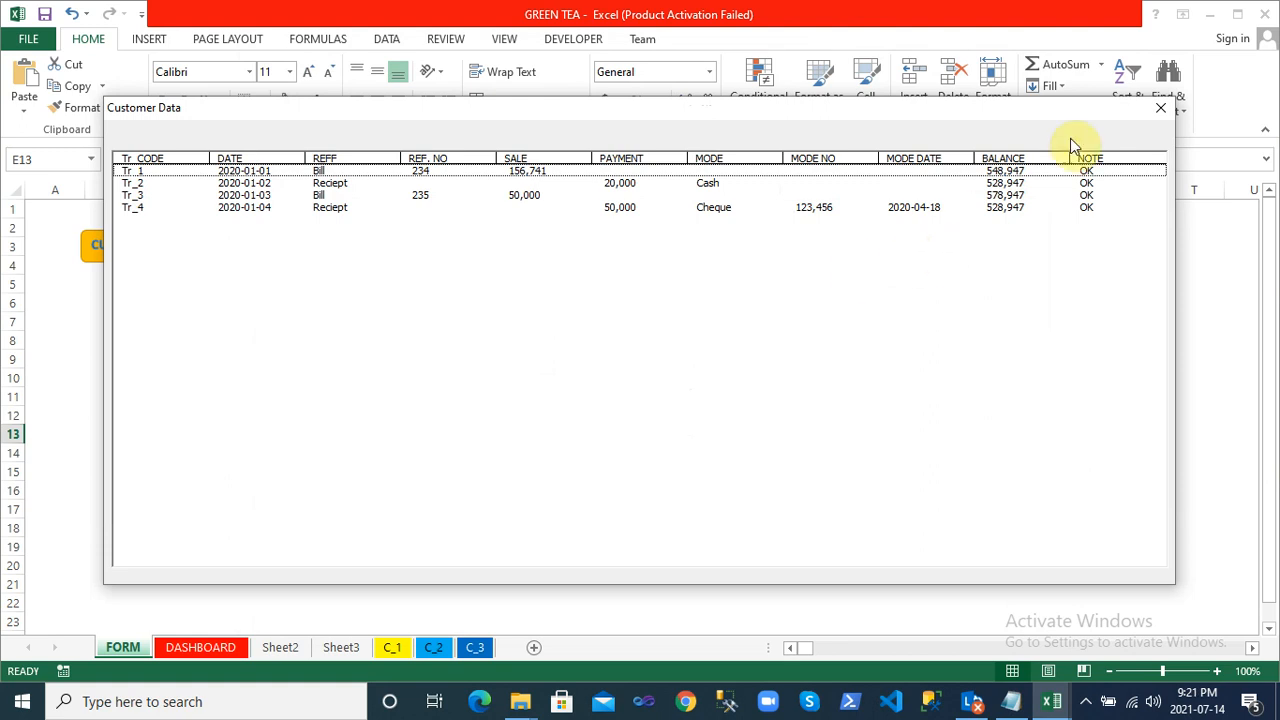
{"action": "left_click", "coordinate": [1162, 113]}
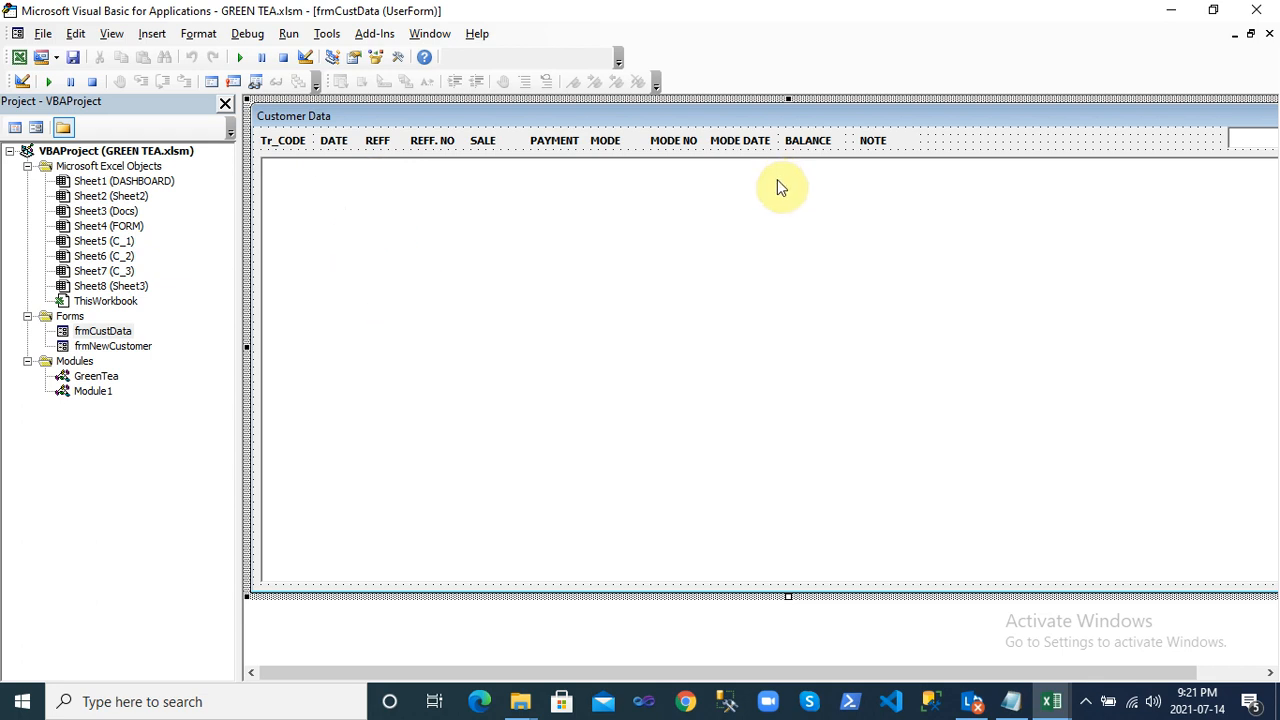
Open frmNewCustomer in the Visual Basic designer, select the form itself and run it
{"action": "double_click", "coordinate": [110, 347]}
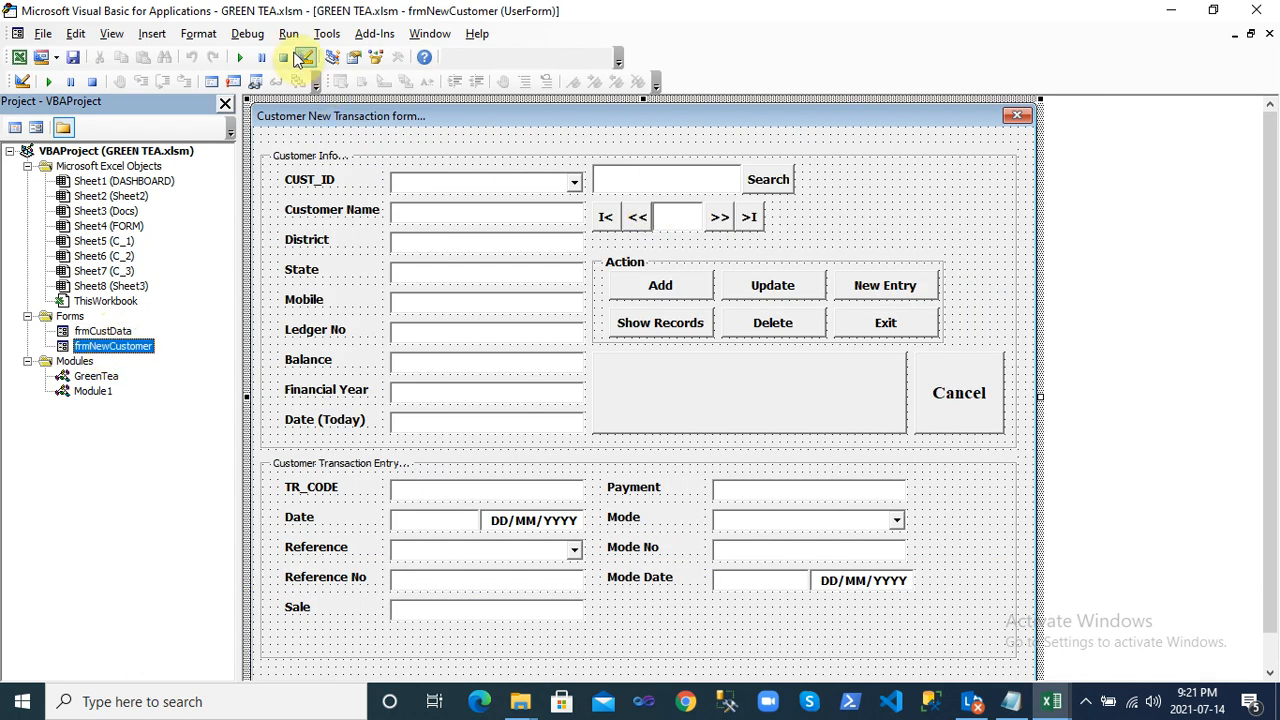
{"action": "left_click", "coordinate": [243, 58]}
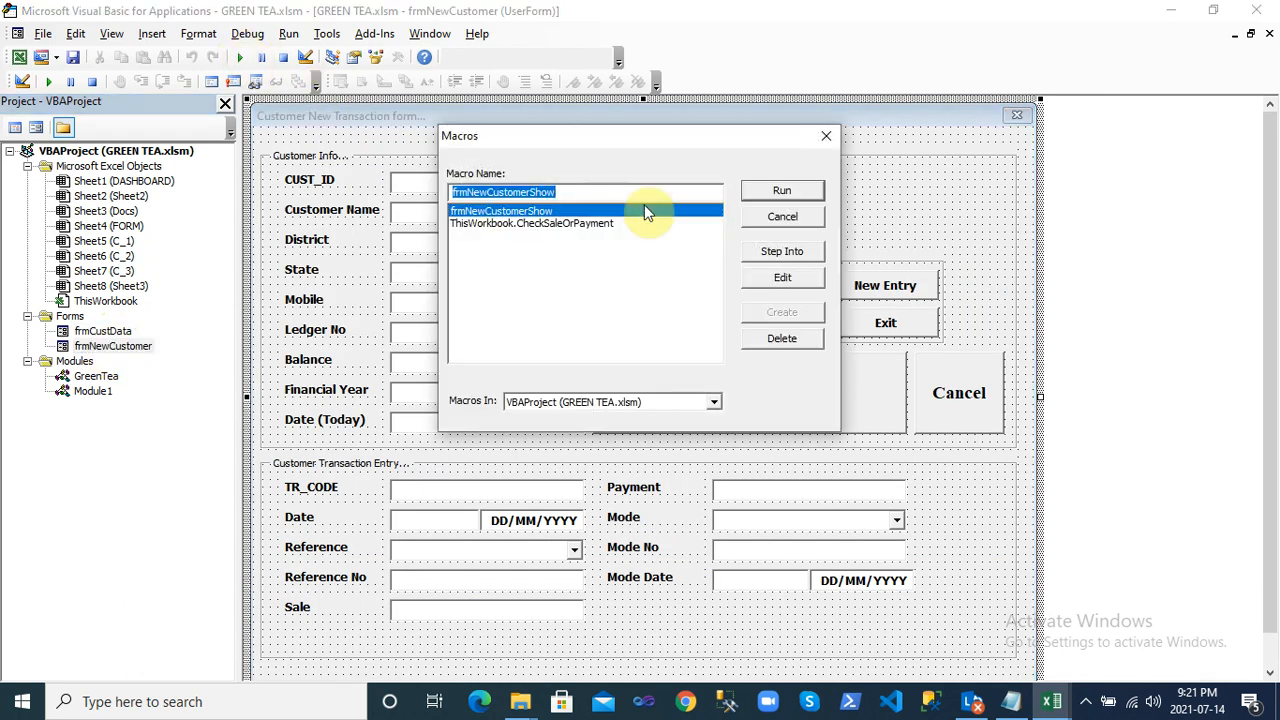
{"action": "left_click", "coordinate": [826, 137]}
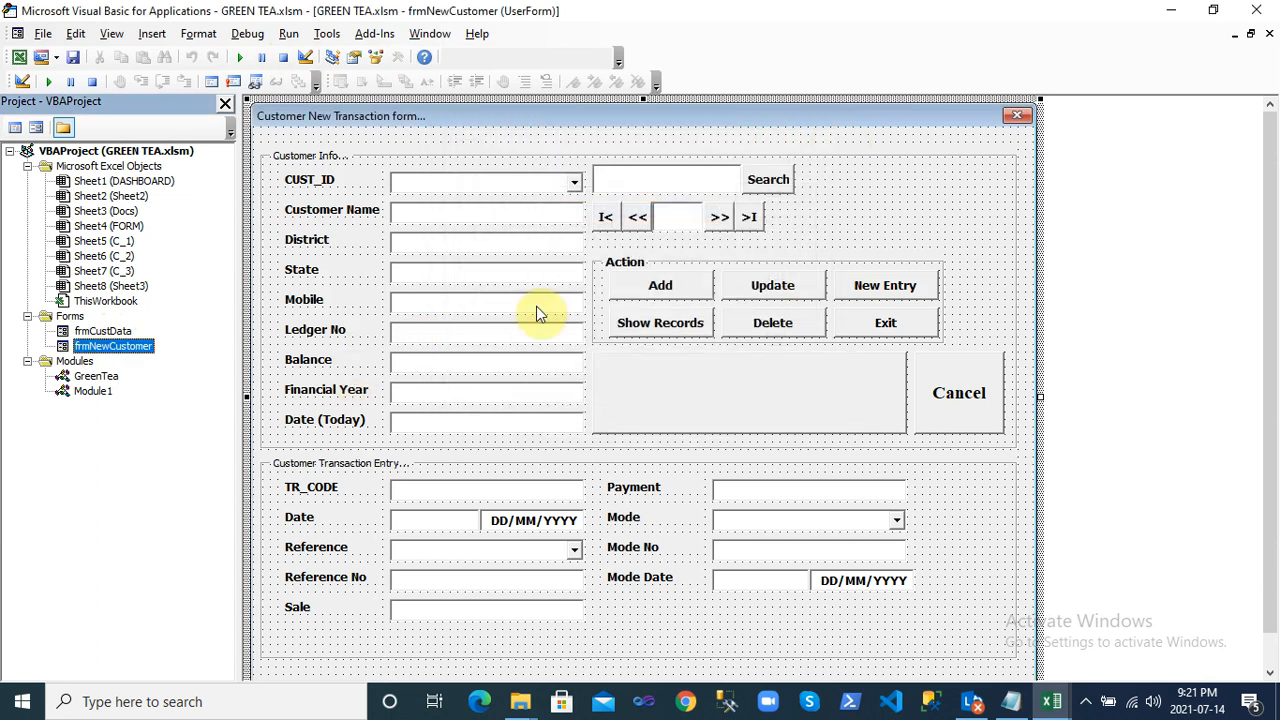
{"action": "left_click", "coordinate": [536, 141]}
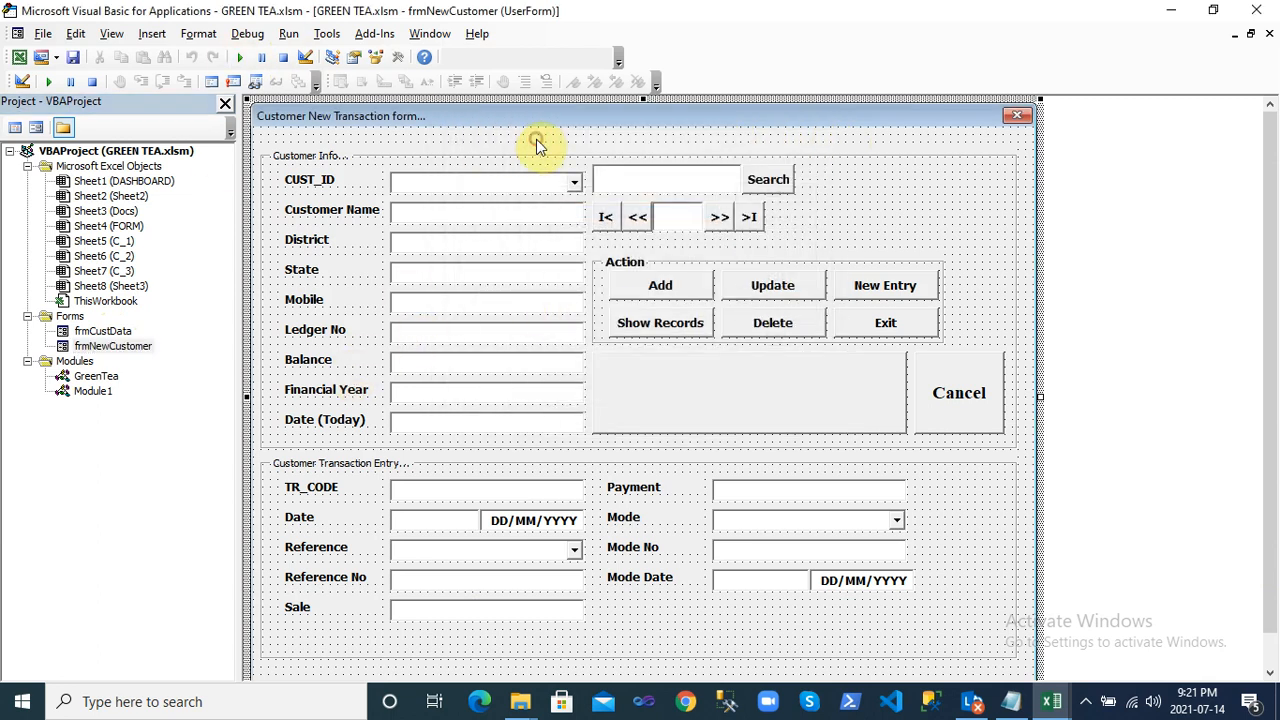
{"action": "left_click", "coordinate": [243, 58]}
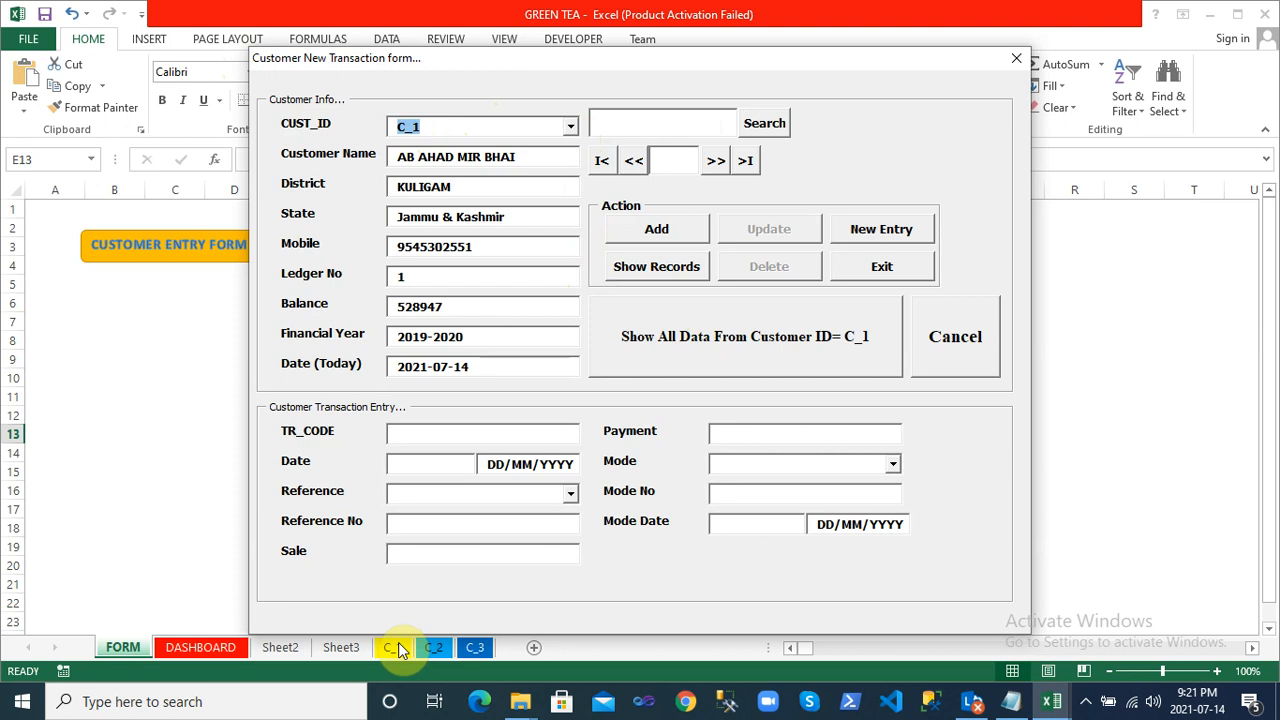
Show all transaction data for the first customer and move the selection up and down through the transaction rows
{"action": "left_click", "coordinate": [778, 338]}
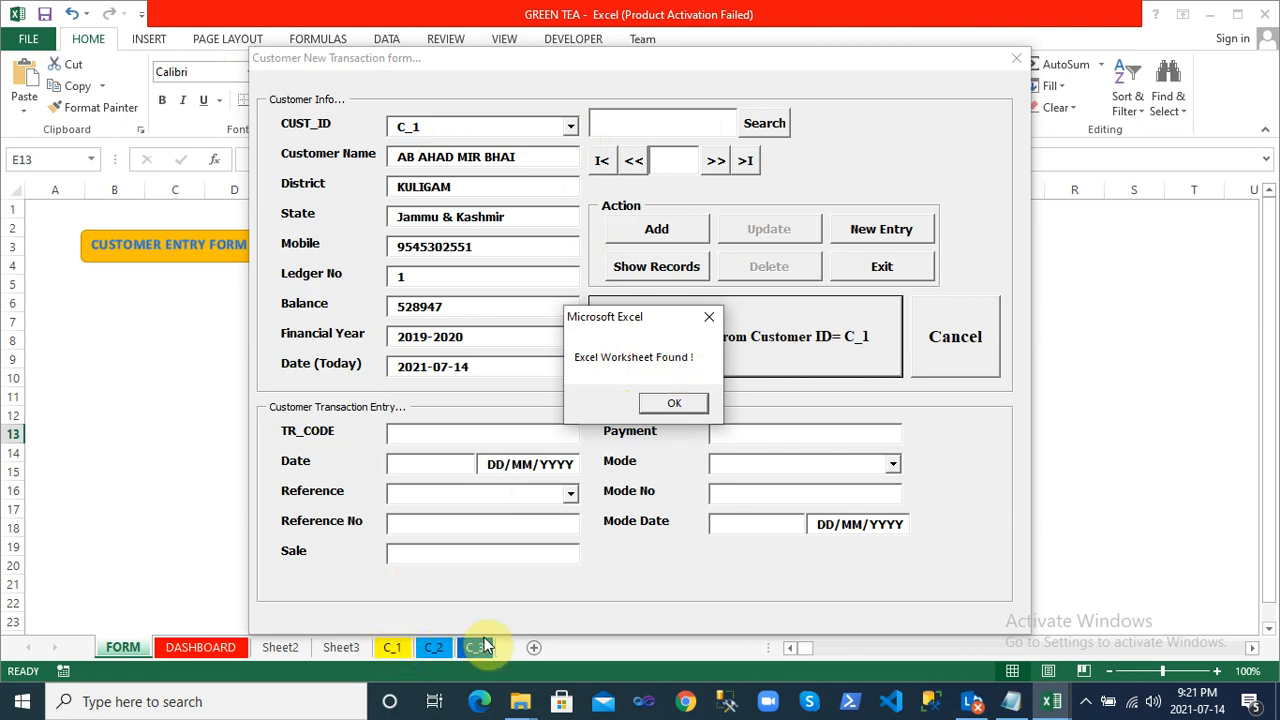
{"action": "left_click", "coordinate": [673, 402]}
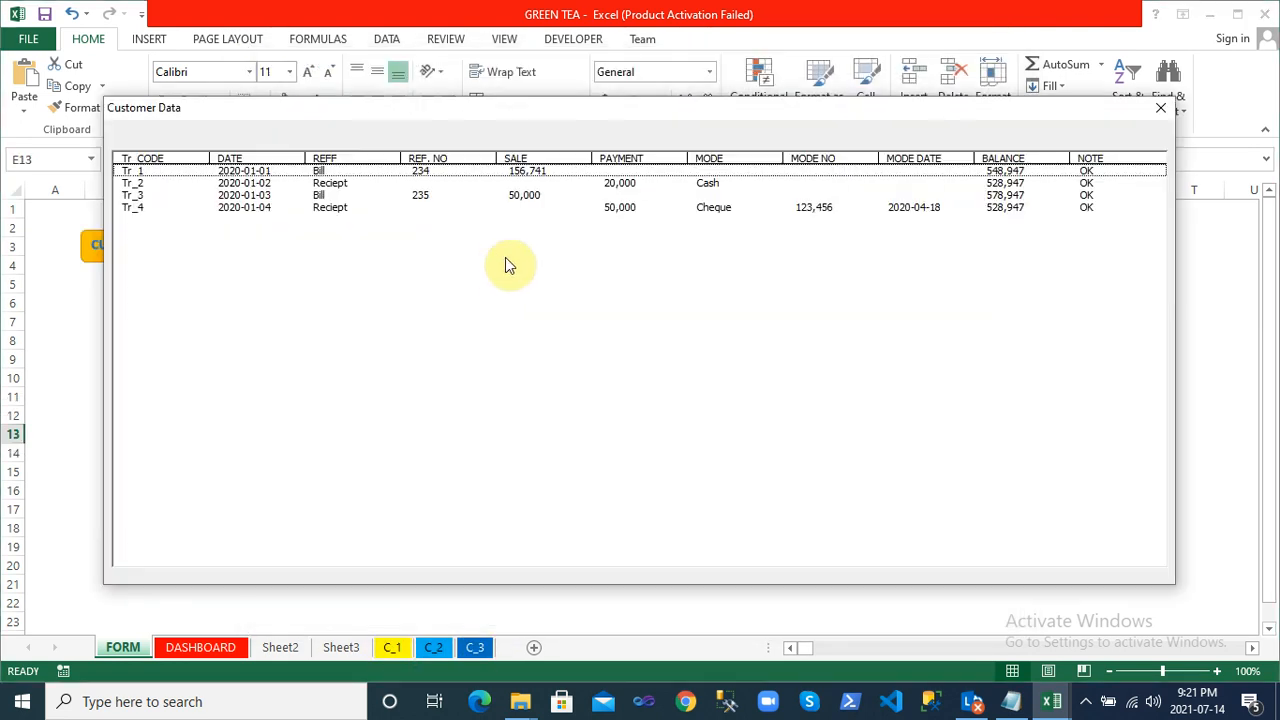
{"action": "left_click", "coordinate": [165, 186]}
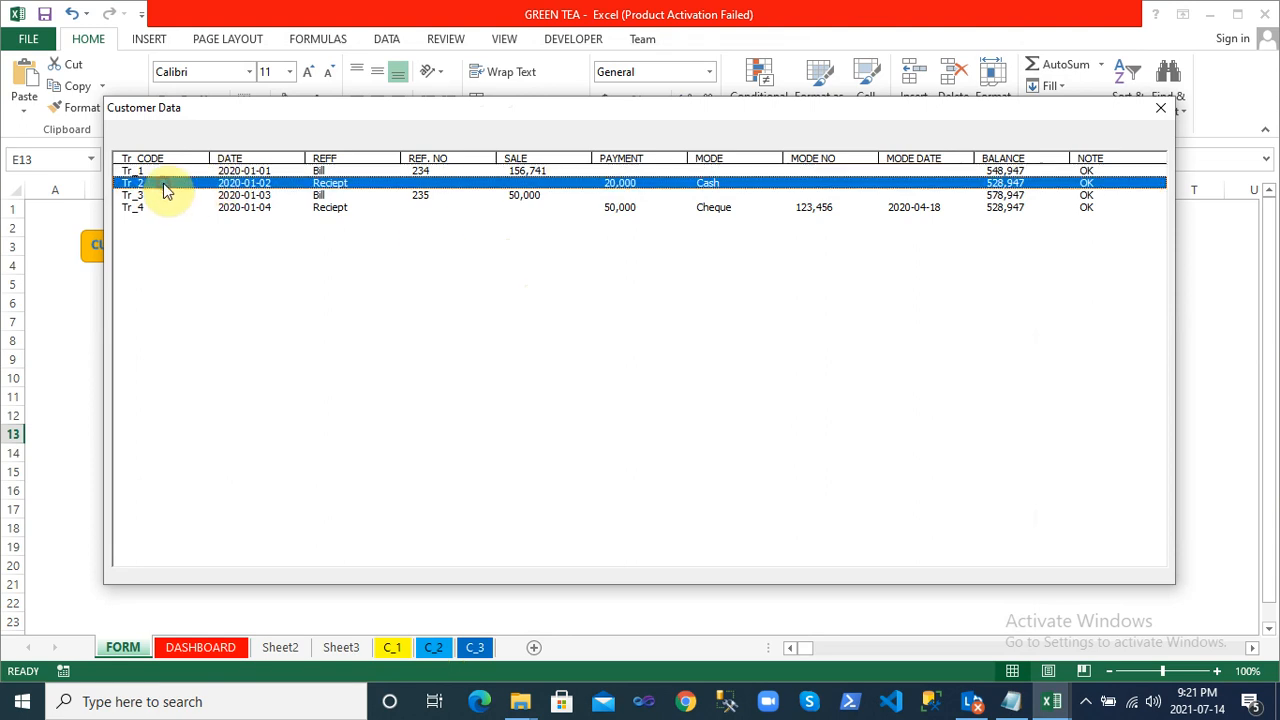
{"action": "left_click", "coordinate": [292, 210]}
{"action": "key", "text": "Up"}
{"action": "key", "text": "Up"}
{"action": "key", "text": "Up"}
{"action": "key", "text": "Down"}
{"action": "key", "text": "Down"}
{"action": "key", "text": "Down"}
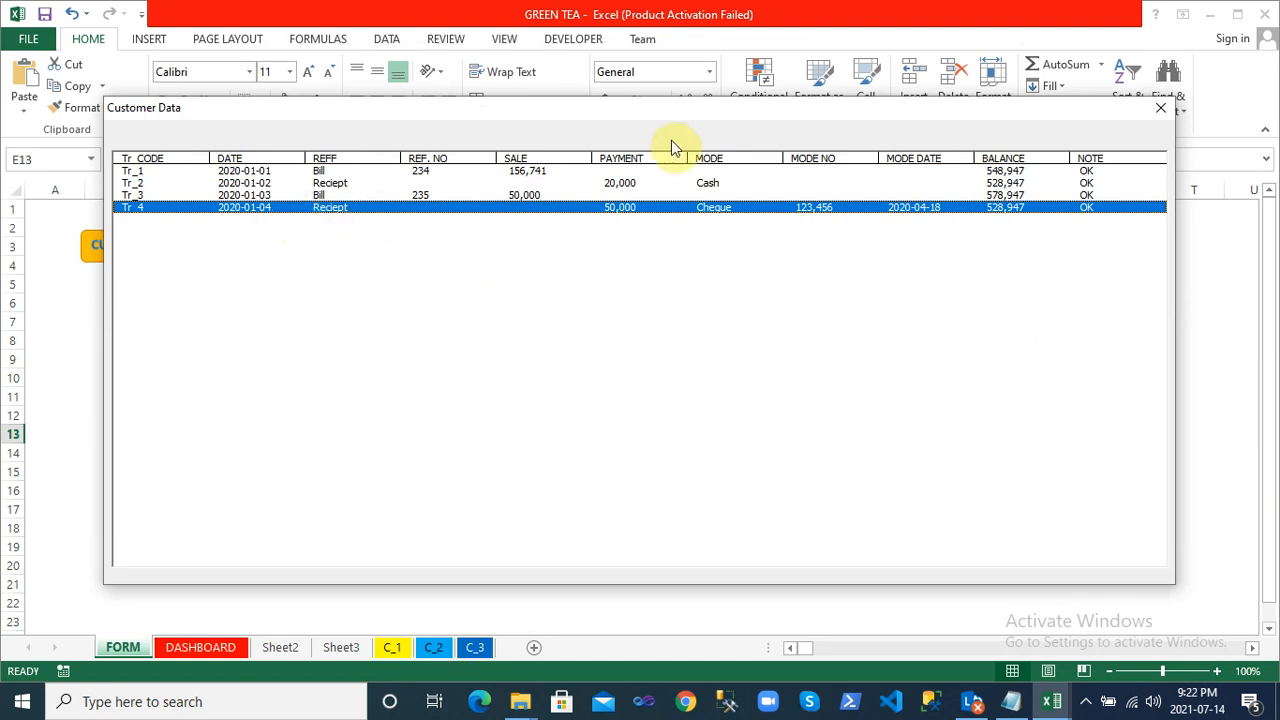
Select transactions Tr_1, Tr_2 and Tr_3 in turn, then close the Customer Data form
{"action": "left_click", "coordinate": [244, 171]}
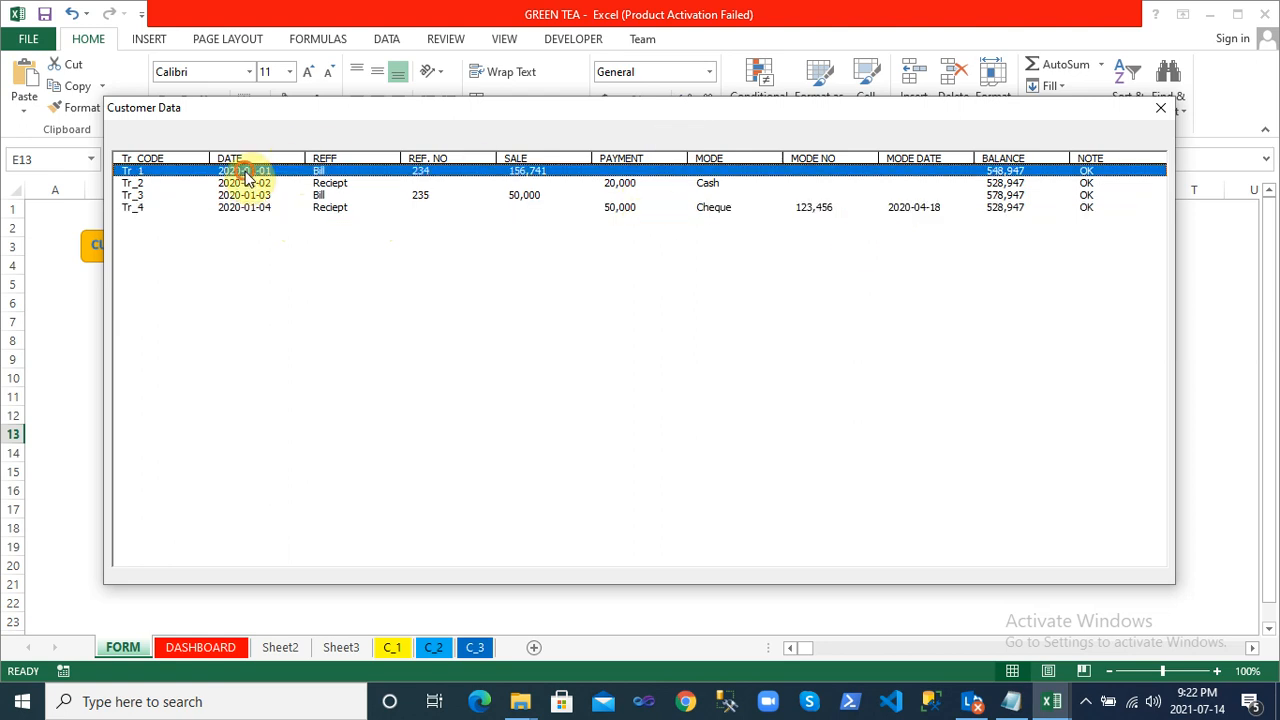
{"action": "left_click", "coordinate": [244, 184]}
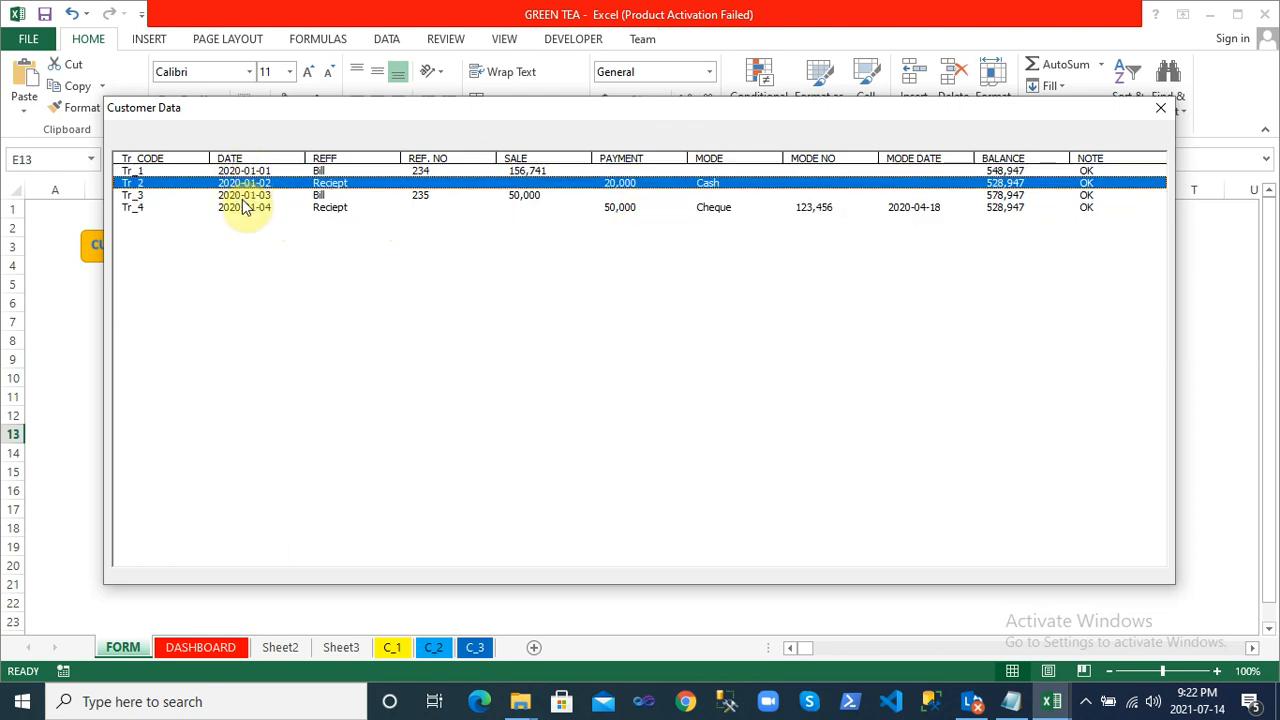
{"action": "left_click", "coordinate": [243, 197]}
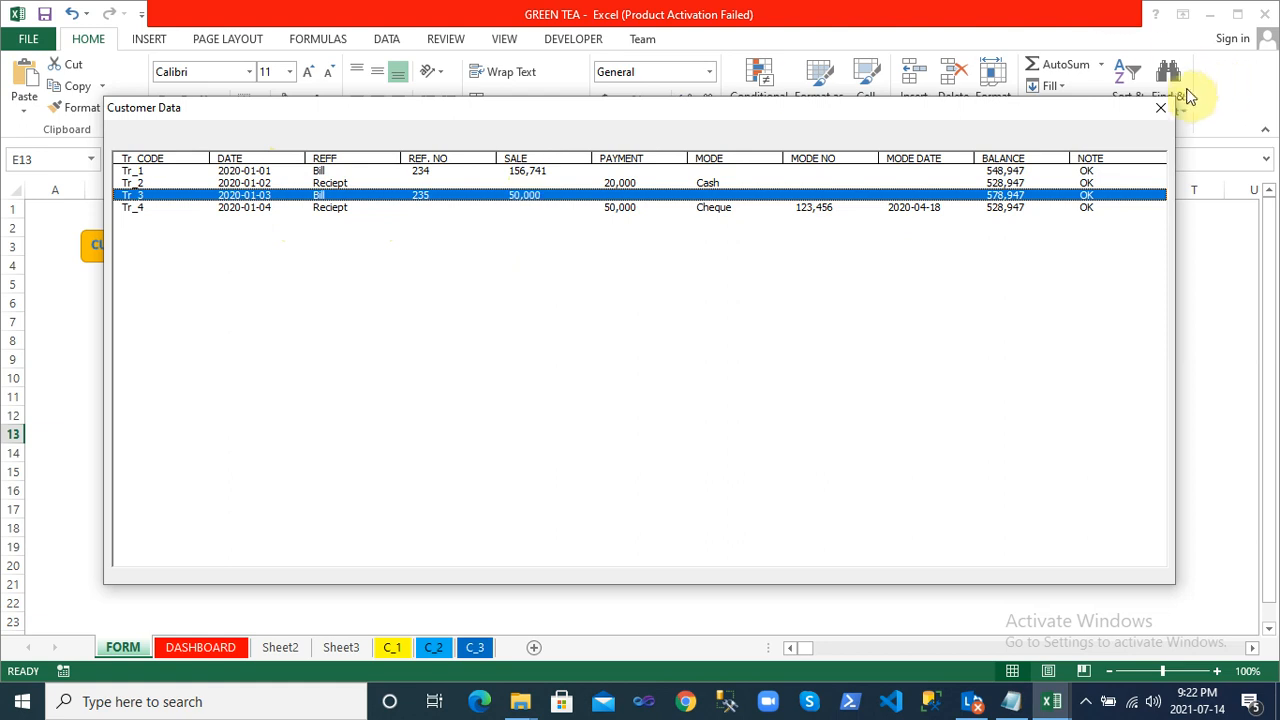
{"action": "left_click", "coordinate": [1159, 111]}
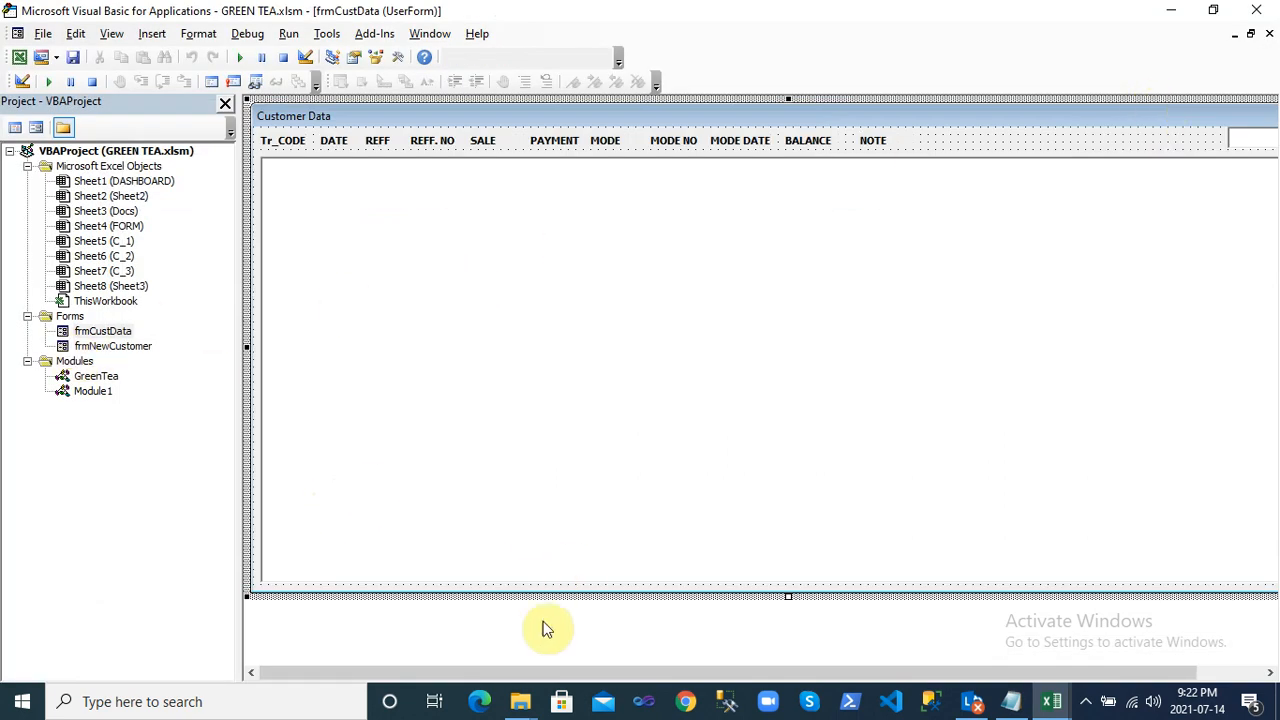
Switch to the GREEN TEA workbook in Excel and open the first customer's worksheet
{"action": "mouse_move", "coordinate": [1050, 700]}
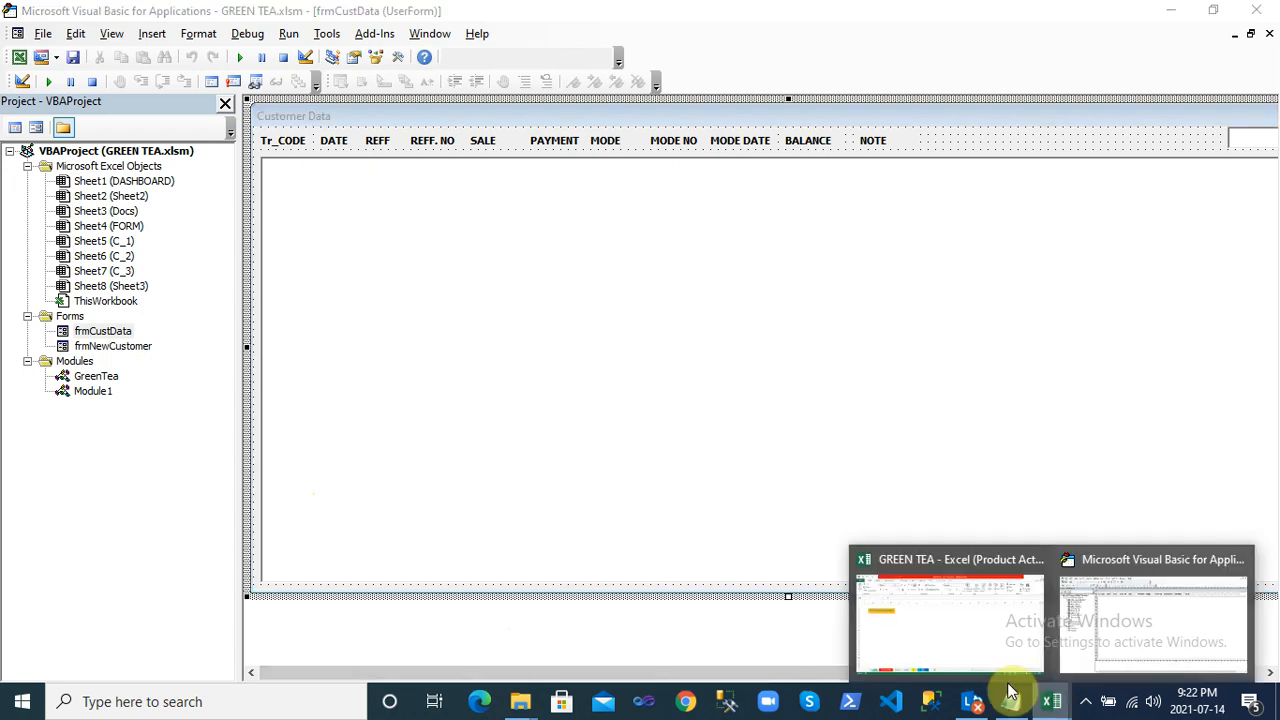
{"action": "left_click", "coordinate": [965, 640]}
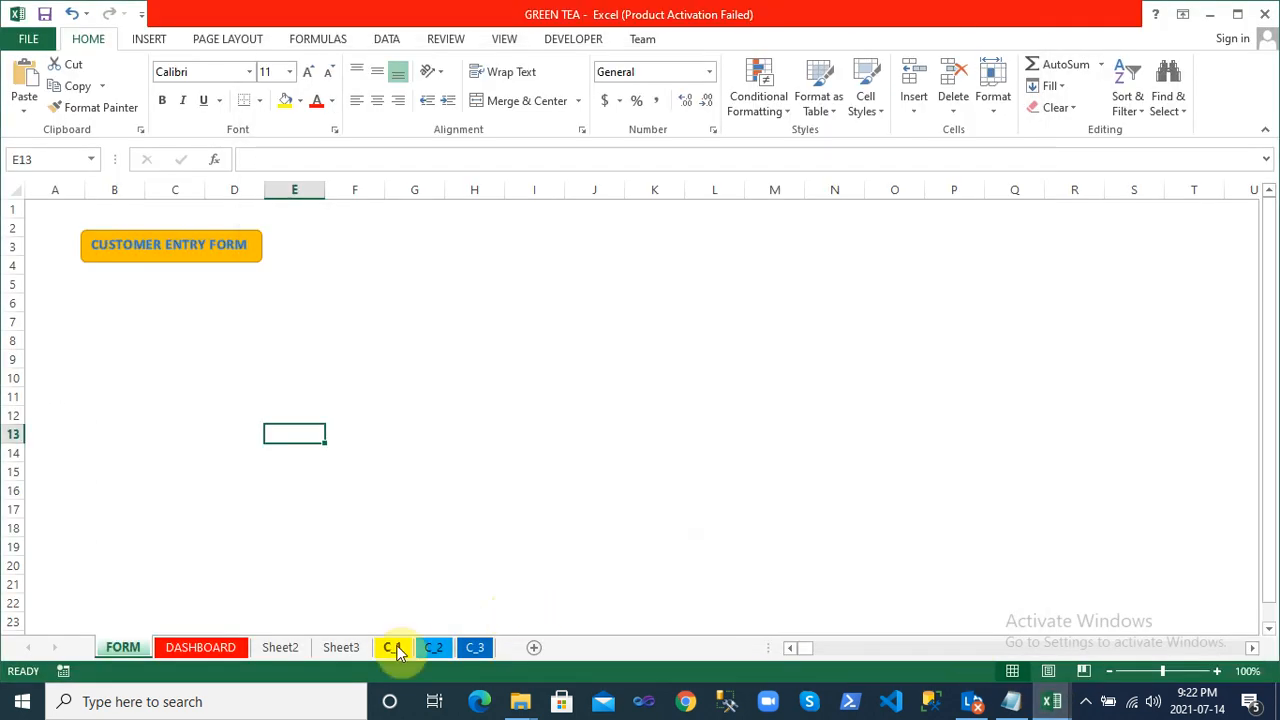
{"action": "left_click", "coordinate": [393, 647]}
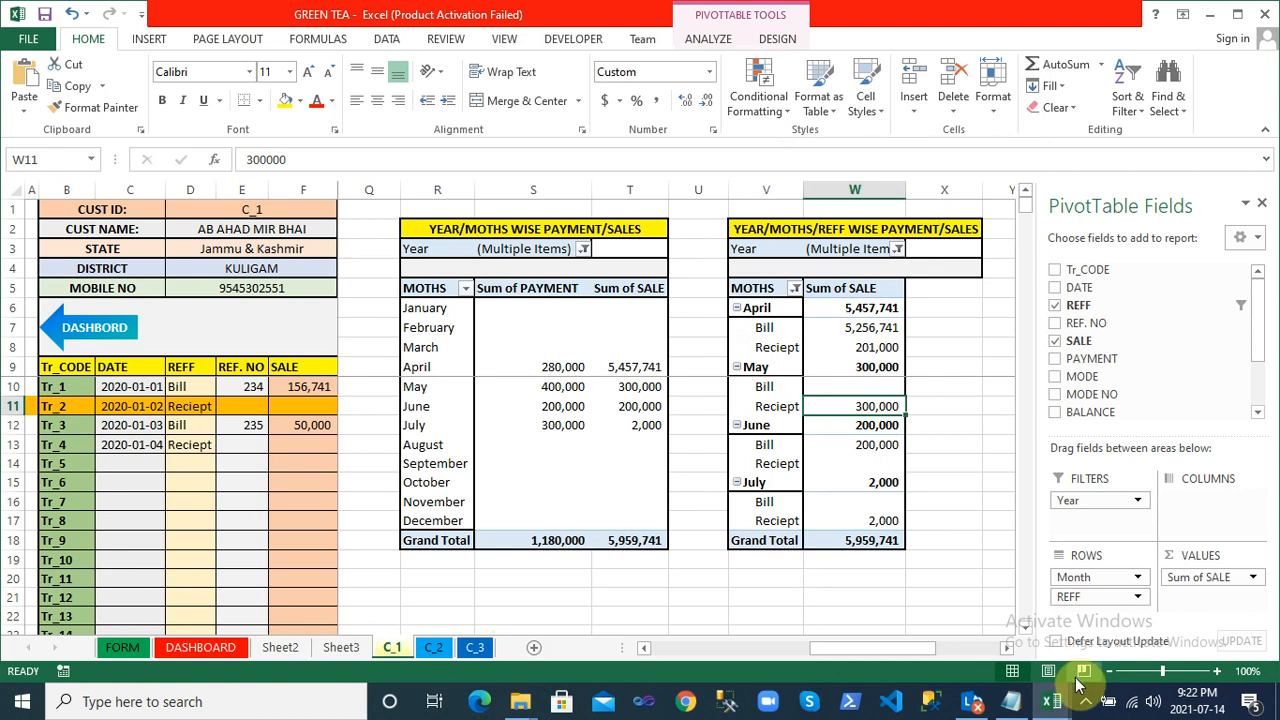
Switch back to the Visual Basic editor and stop the running VBA project
{"action": "mouse_move", "coordinate": [1050, 703]}
{"action": "left_click", "coordinate": [1112, 622]}
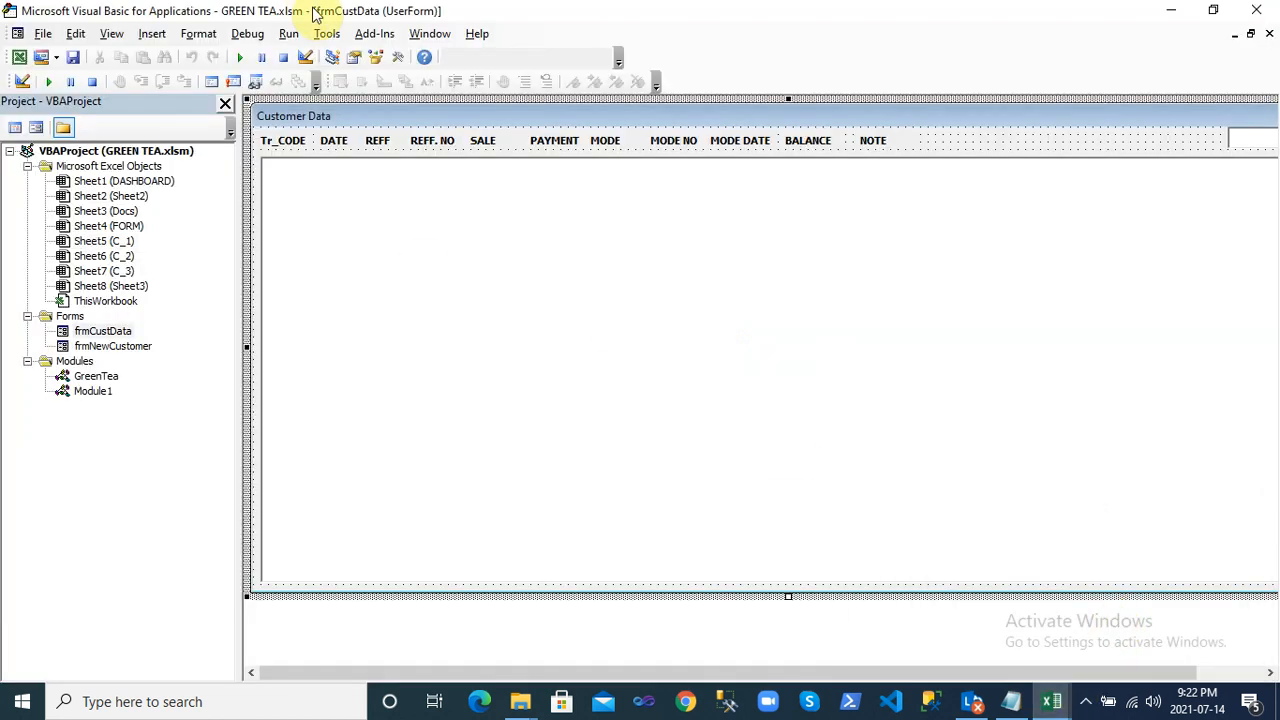
{"action": "left_click", "coordinate": [281, 58]}
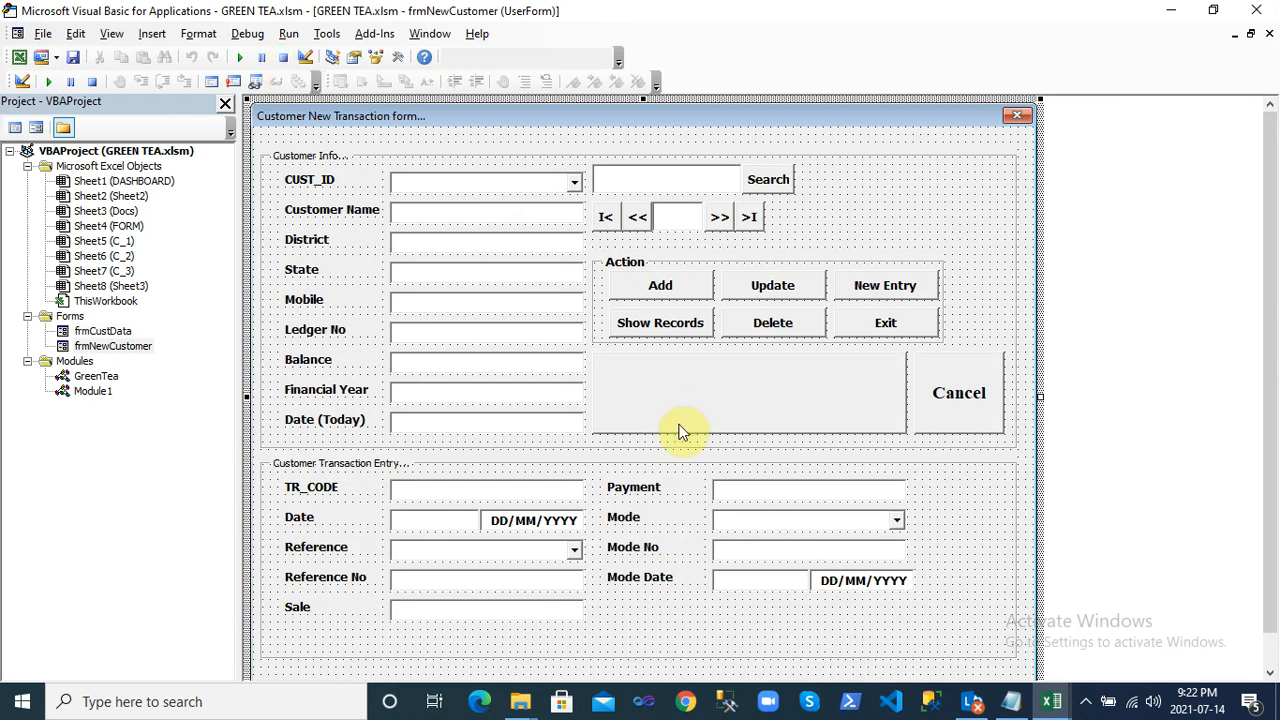
Return to the first customer's worksheet in Excel and set the sale amount of Tr_3 in cell F12 to 60000
{"action": "mouse_move", "coordinate": [1055, 707]}
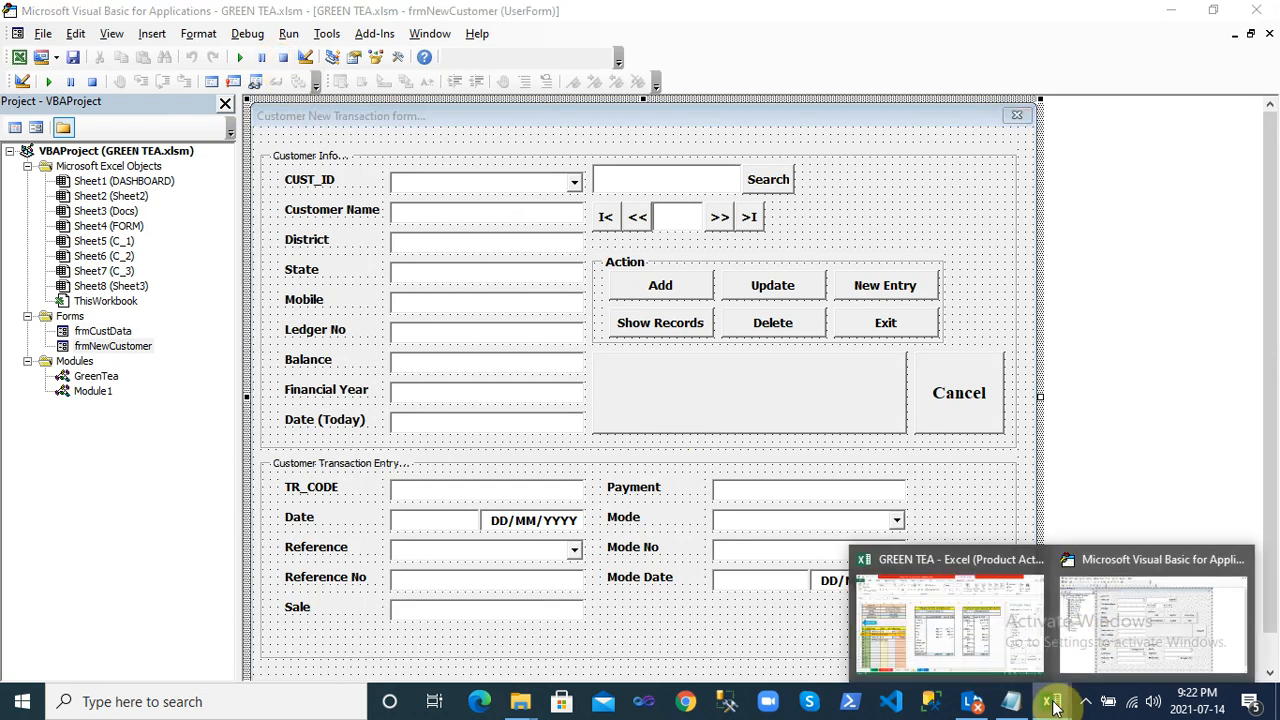
{"action": "mouse_move", "coordinate": [1014, 651]}
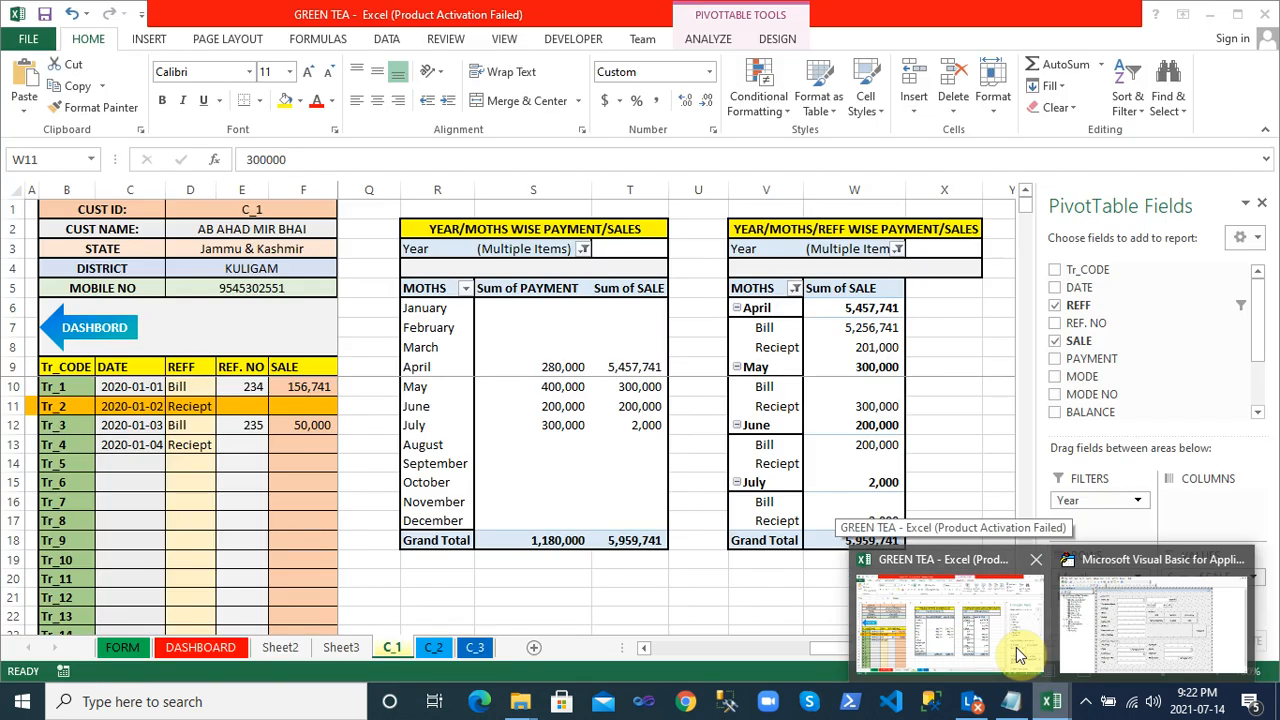
{"action": "left_click", "coordinate": [1018, 655]}
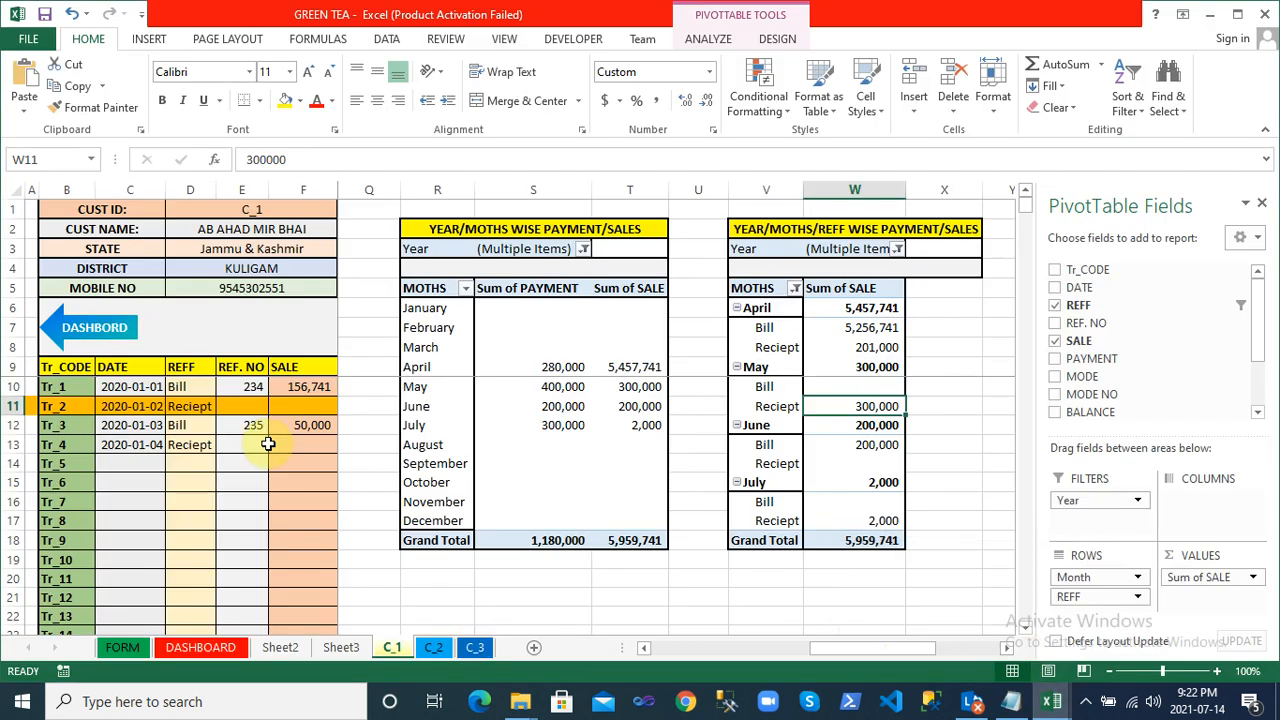
{"action": "left_click", "coordinate": [248, 418]}
{"action": "key", "text": "Left"}
{"action": "key", "text": "Left"}
{"action": "key", "text": "Left"}
{"action": "key", "text": "Left"}
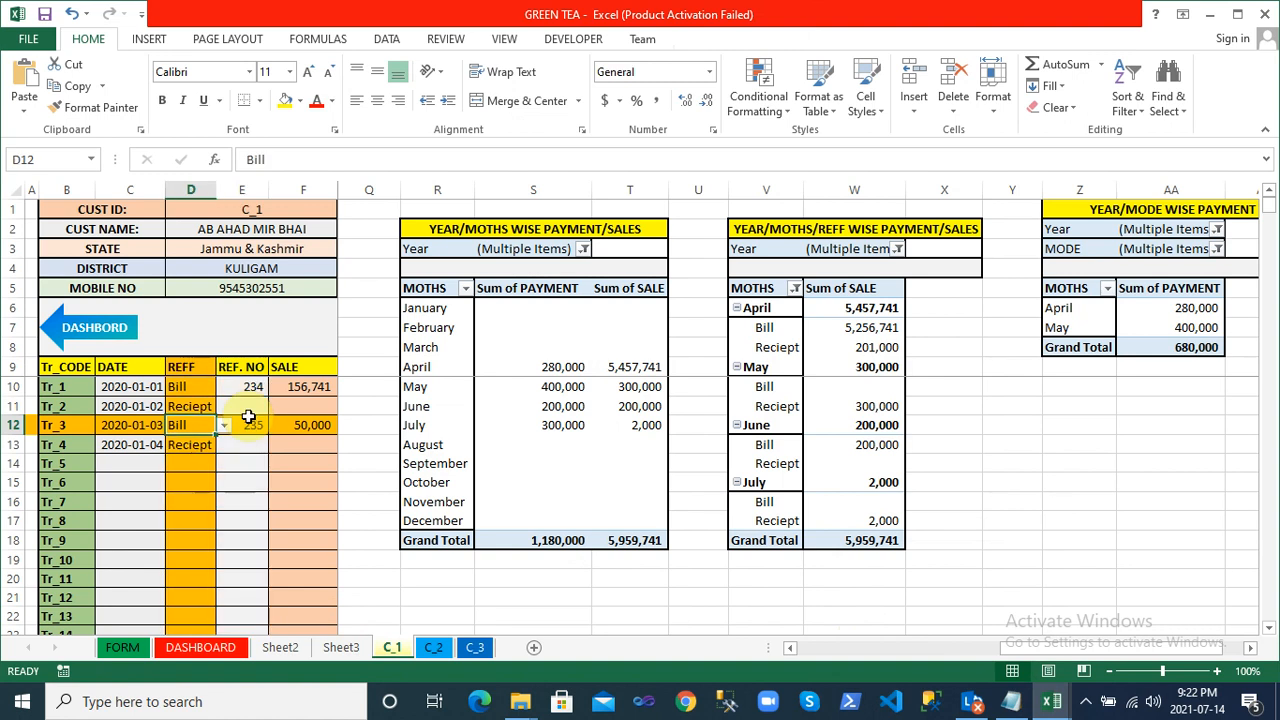
{"action": "key", "text": "Right"}
{"action": "key", "text": "Right"}
{"action": "key", "text": "Right"}
{"action": "key", "text": "Right"}
{"action": "key", "text": "Right"}
{"action": "key", "text": "Right"}
{"action": "key", "text": "Right"}
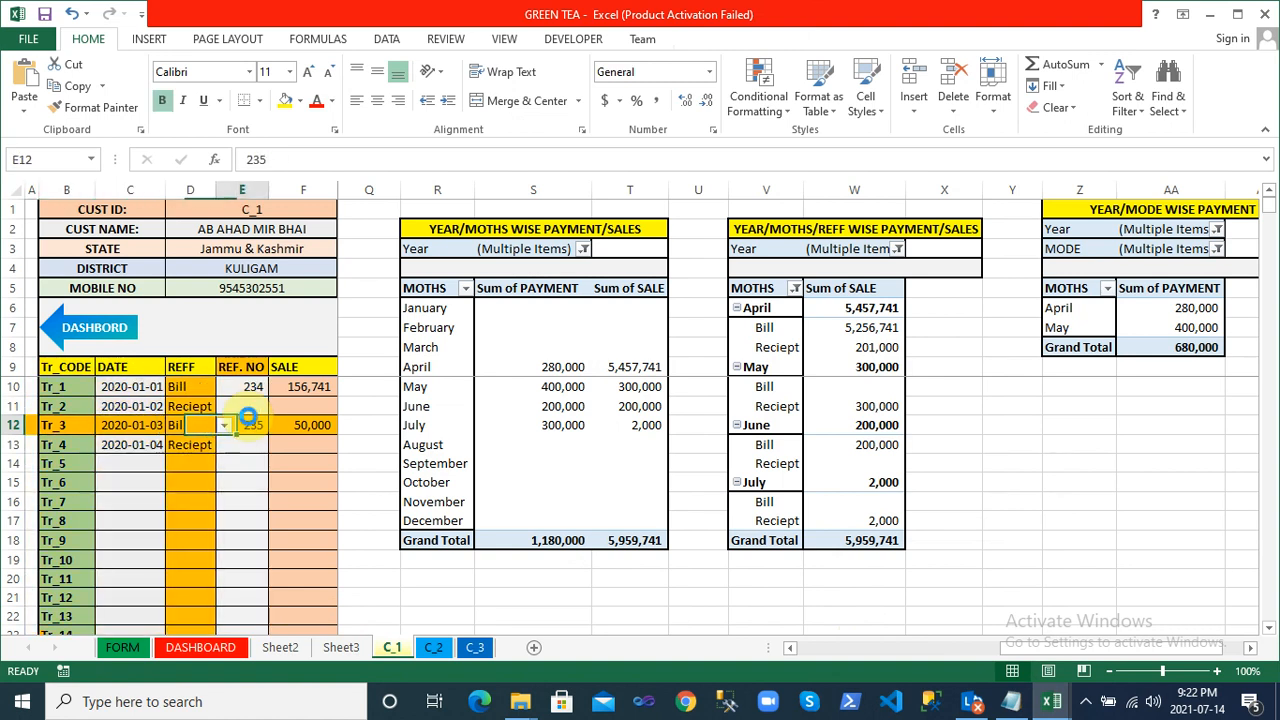
{"action": "key", "text": "Left"}
{"action": "key", "text": "Left"}
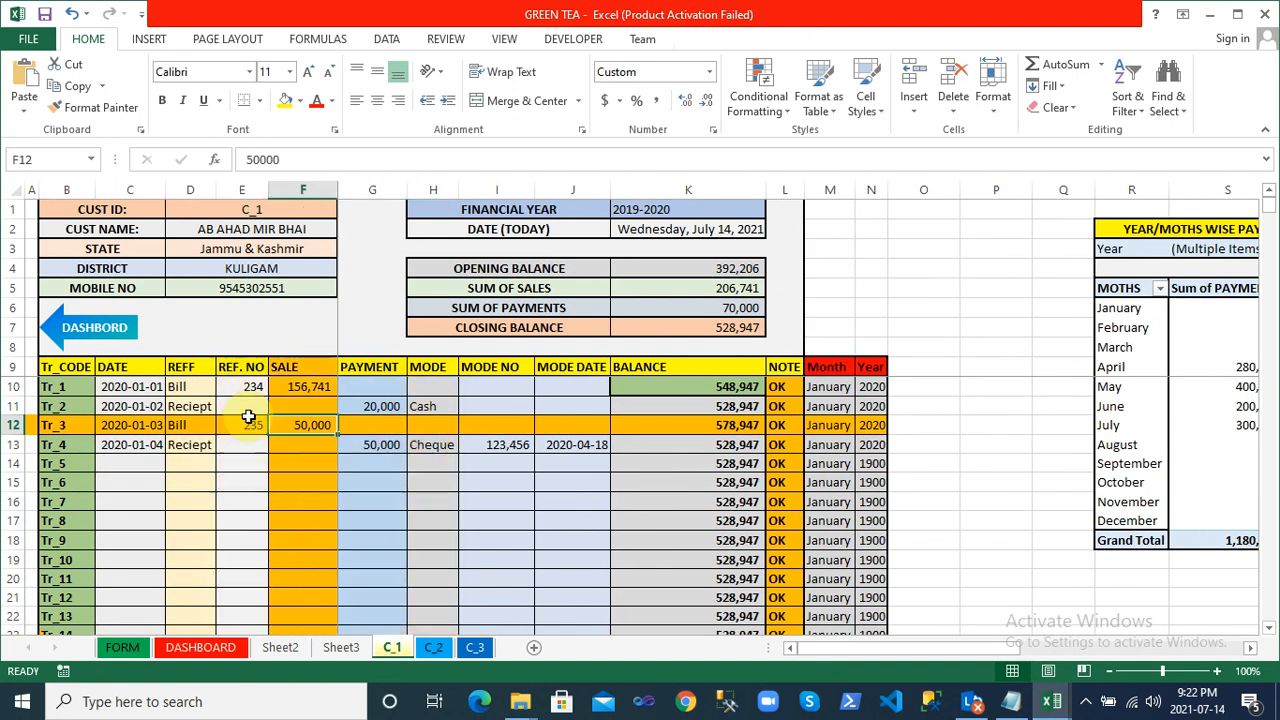
{"action": "left_click", "coordinate": [254, 159]}
{"action": "key", "text": "BackSpace"}
{"action": "type", "text": "6"}
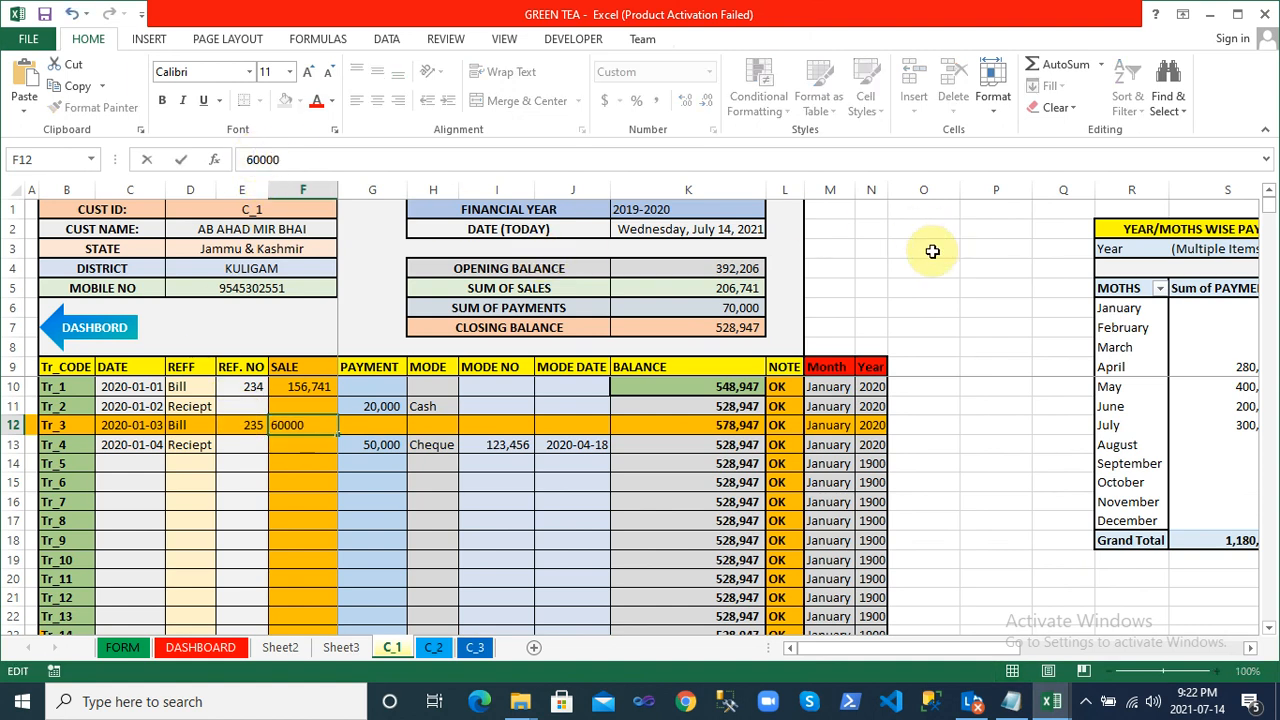
{"action": "left_click", "coordinate": [928, 250]}
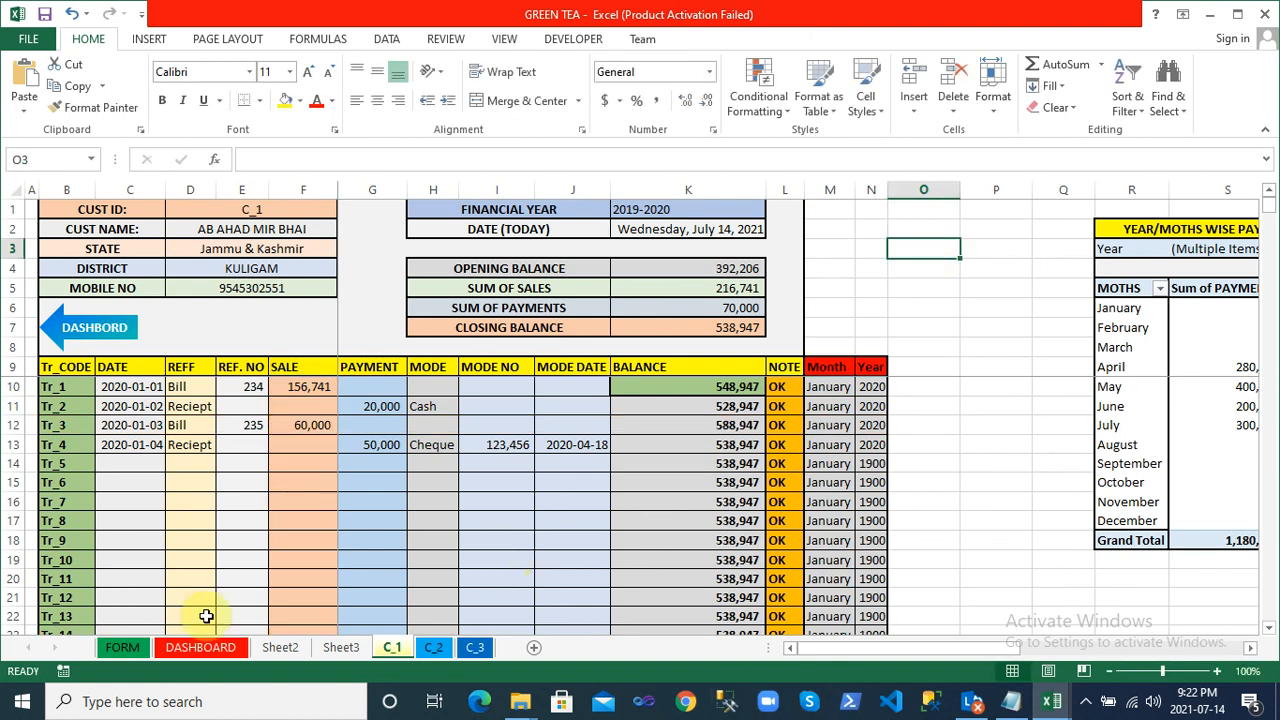
Open the customer entry form from the FORM sheet and load Tr_3 into it from the first customer's transaction data
{"action": "left_click", "coordinate": [122, 647]}
{"action": "left_click", "coordinate": [180, 251]}
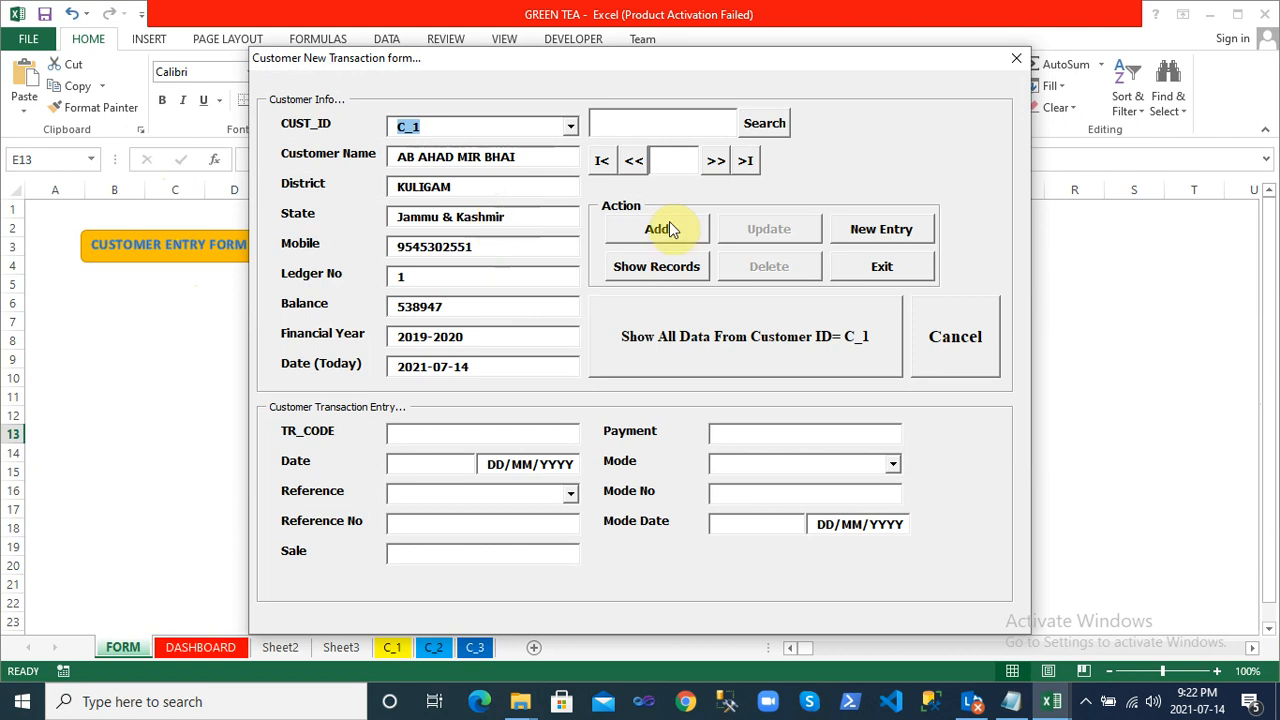
{"action": "left_click", "coordinate": [644, 360]}
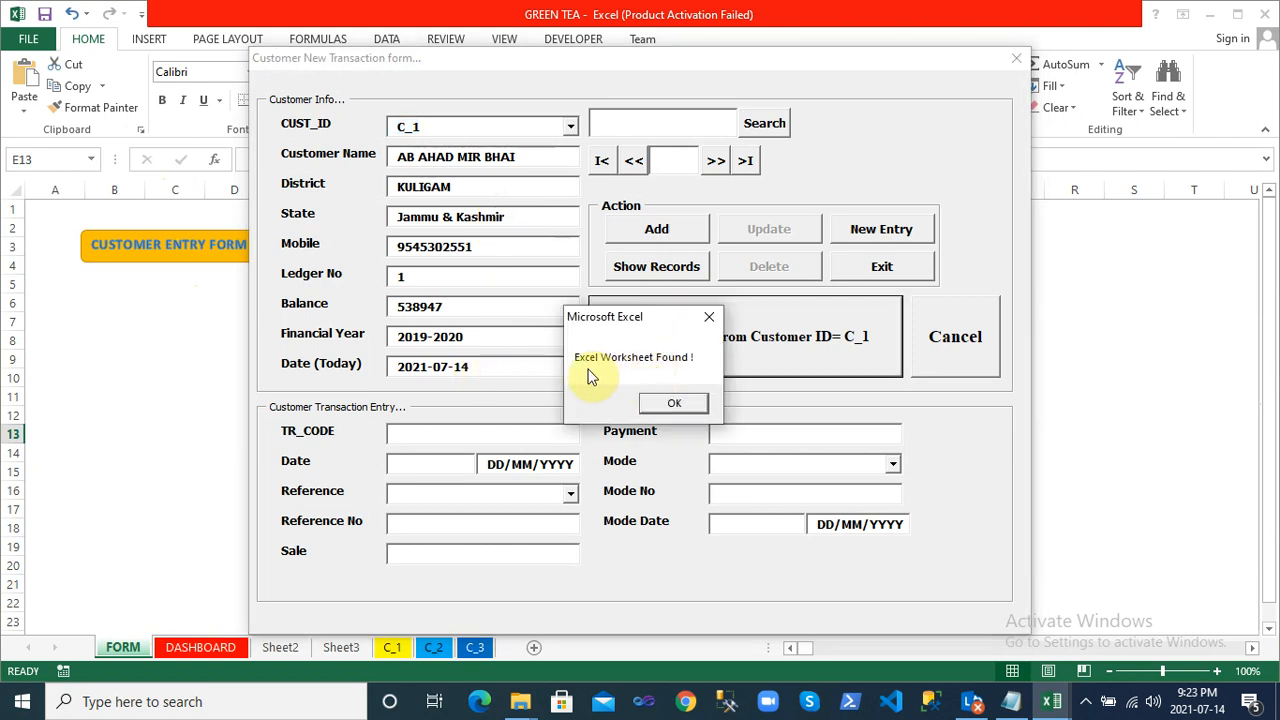
{"action": "left_click", "coordinate": [676, 404]}
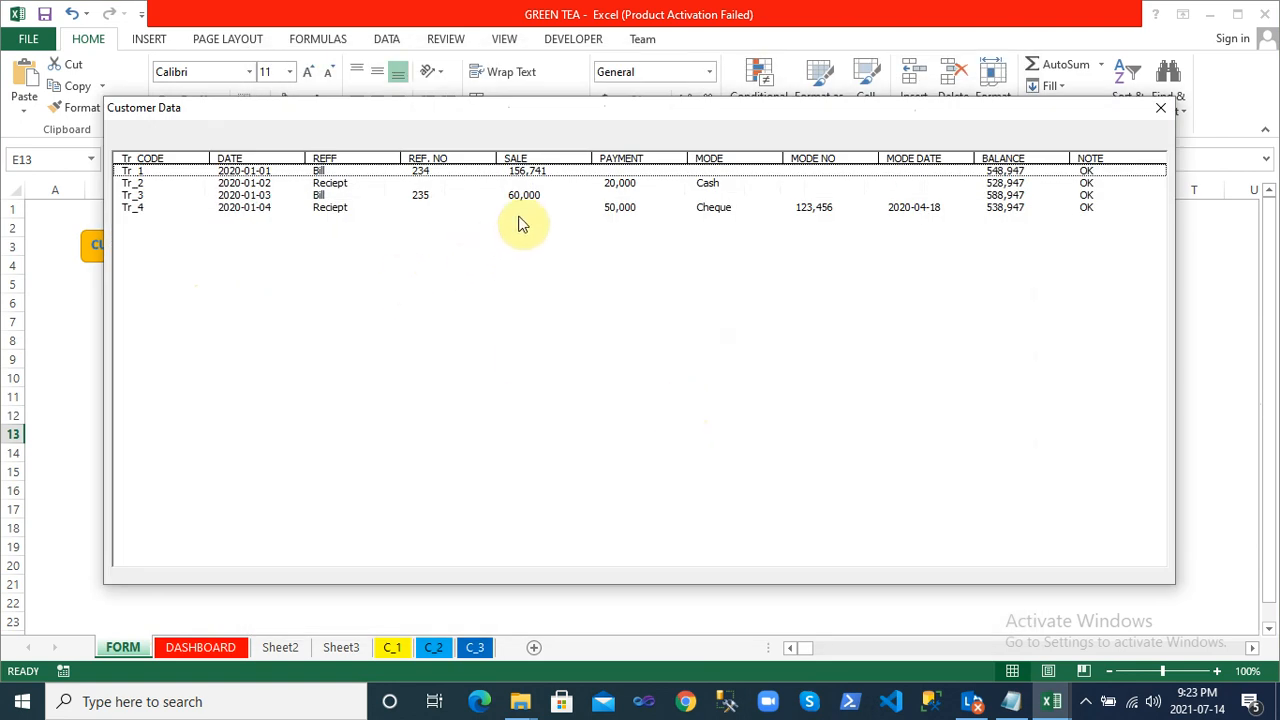
{"action": "double_click", "coordinate": [529, 195]}
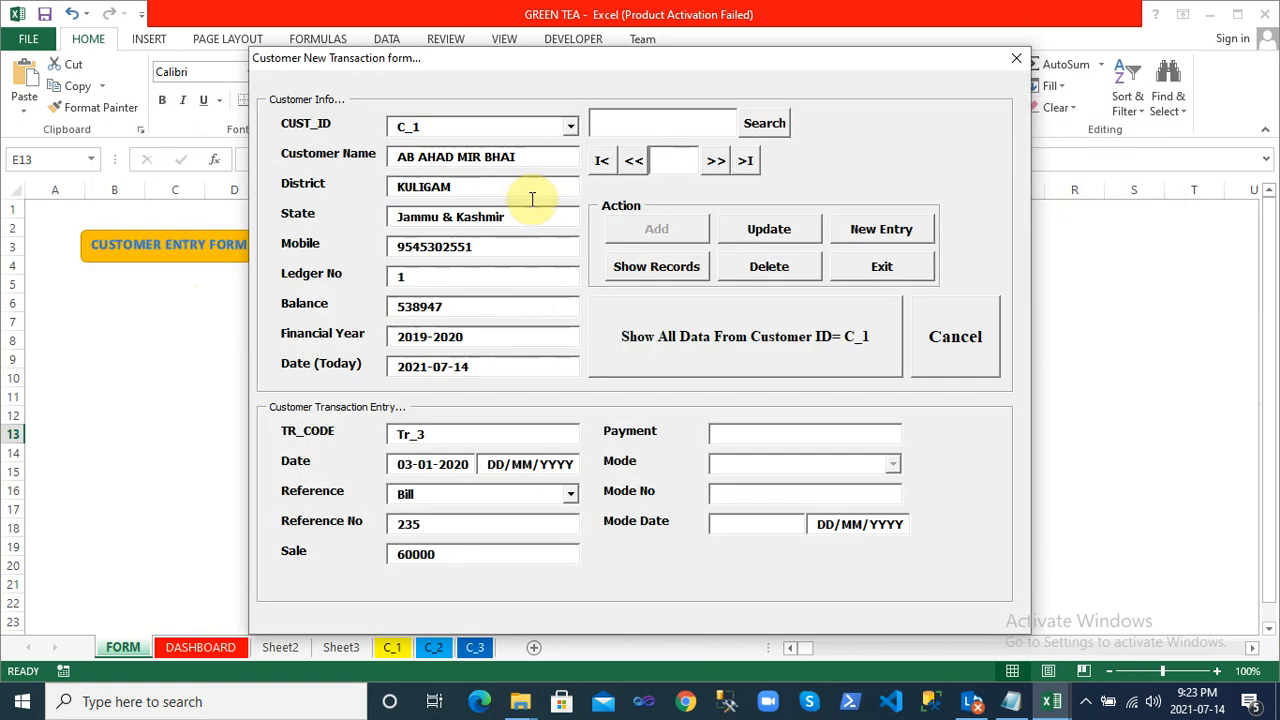
Show all transaction data for the first customer again, then close the Customer Data form
{"action": "left_click", "coordinate": [669, 342]}
{"action": "left_click", "coordinate": [676, 404]}
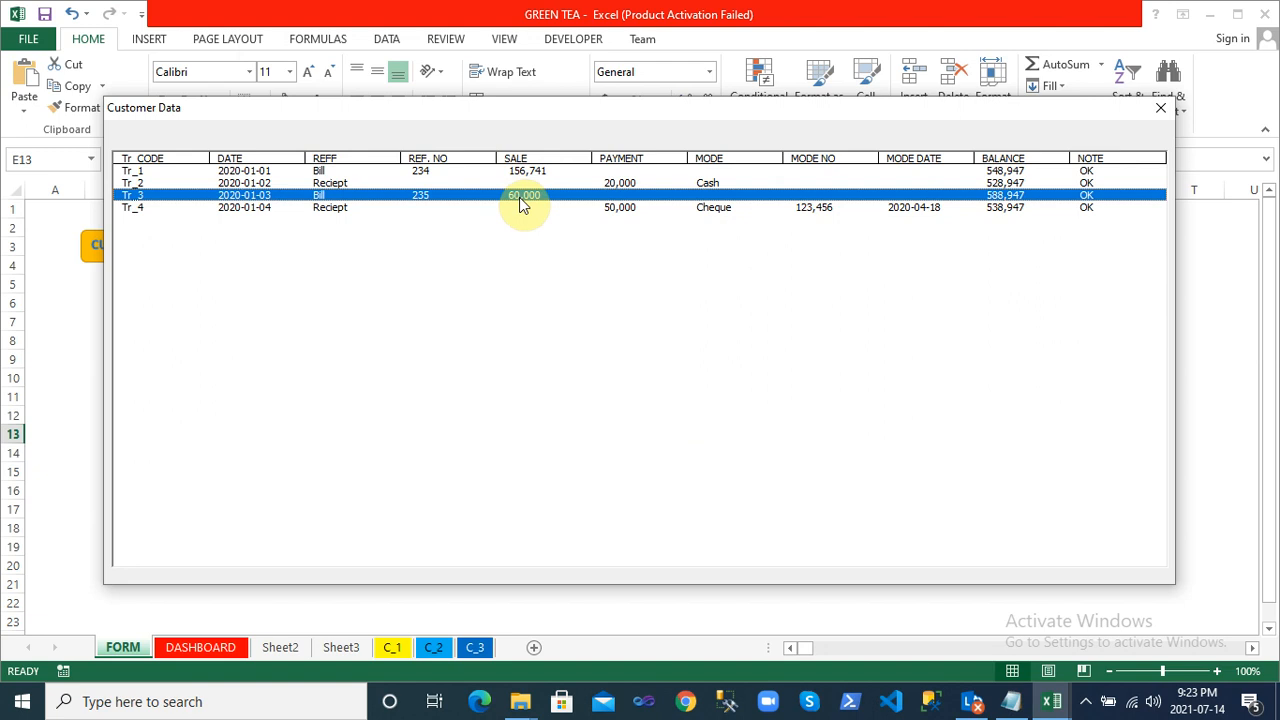
{"action": "left_click", "coordinate": [1160, 112]}
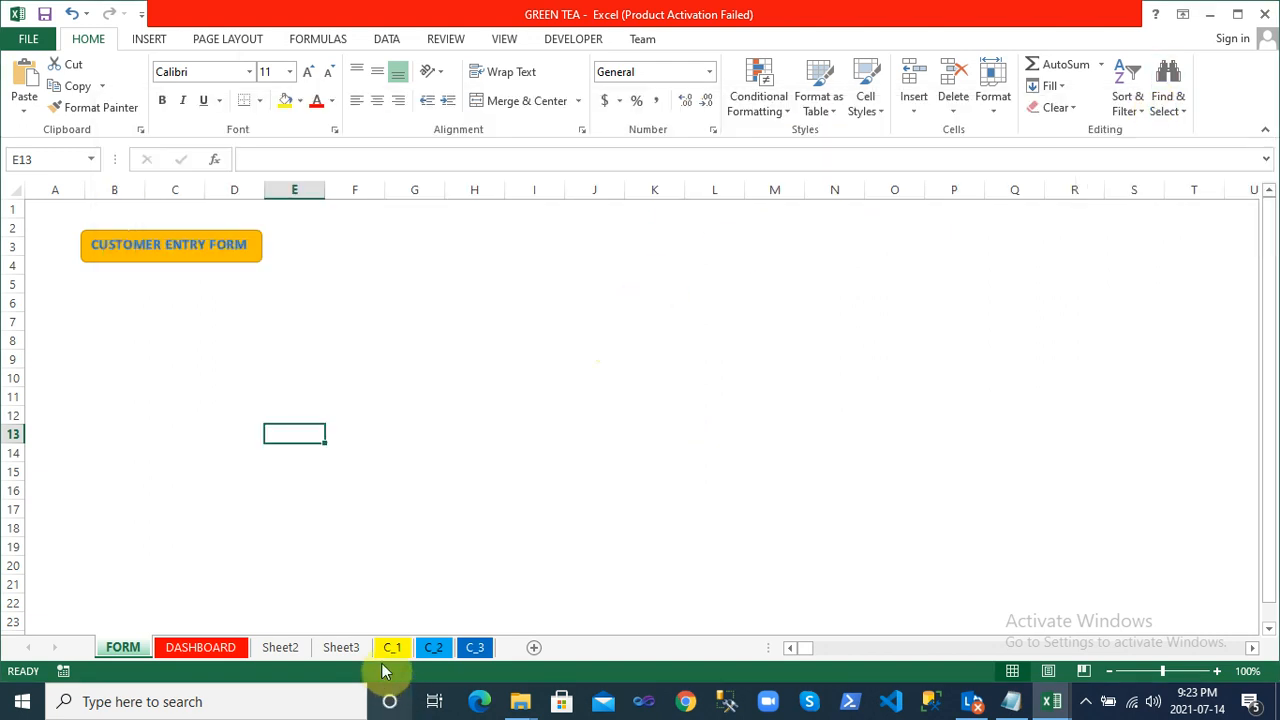
Reopen the customer entry form, choose the fifth customer in the CUST_ID list and try to show all of that customer's data
{"action": "left_click", "coordinate": [232, 255]}
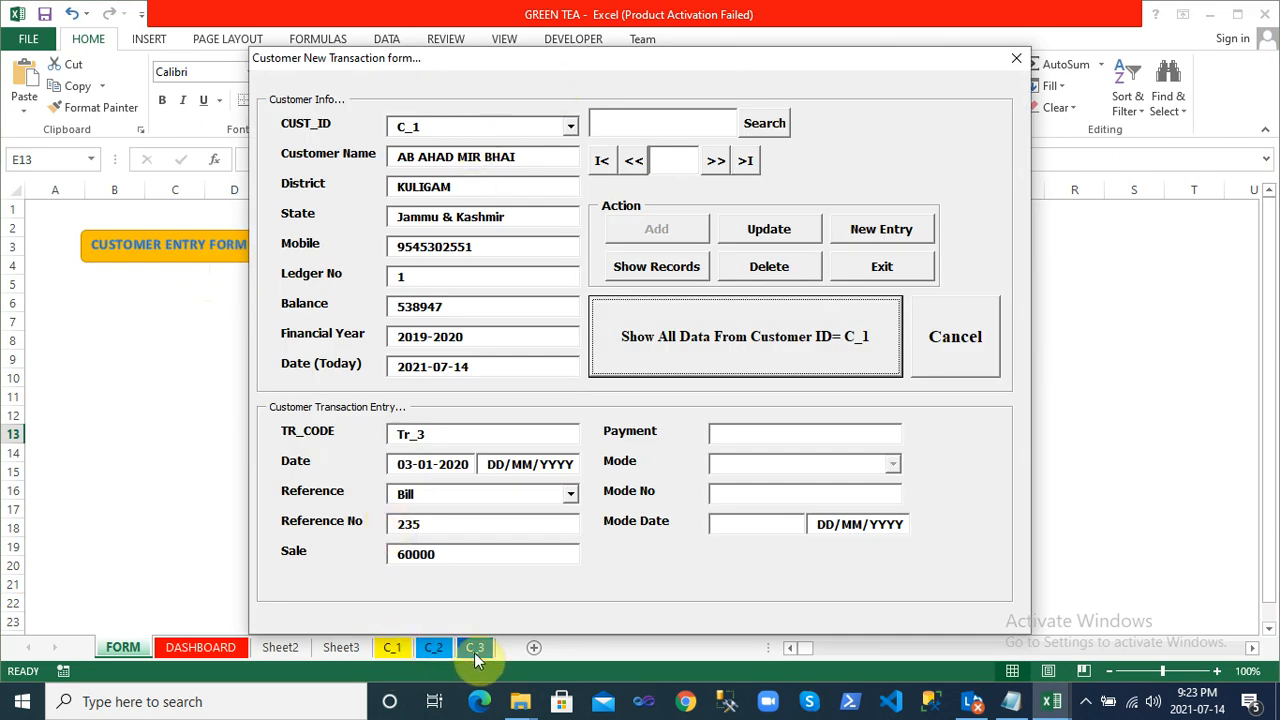
{"action": "left_click", "coordinate": [570, 127]}
{"action": "left_click", "coordinate": [533, 206]}
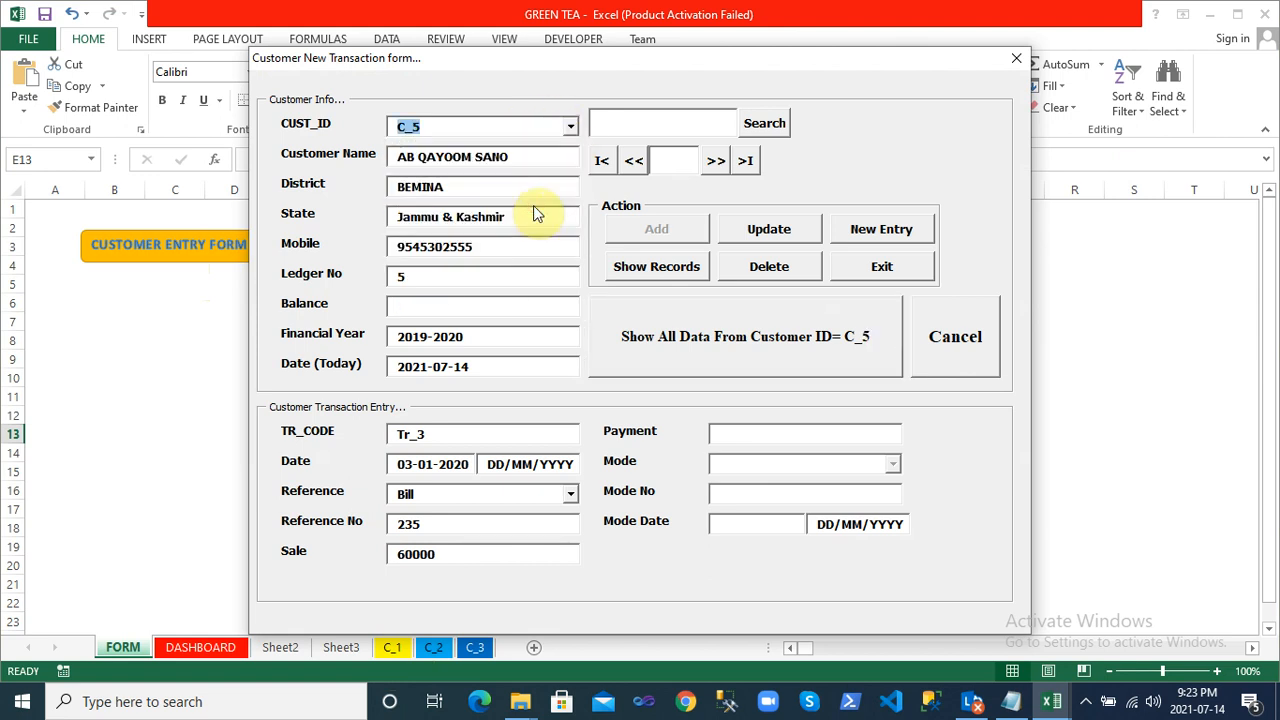
{"action": "left_click", "coordinate": [676, 362]}
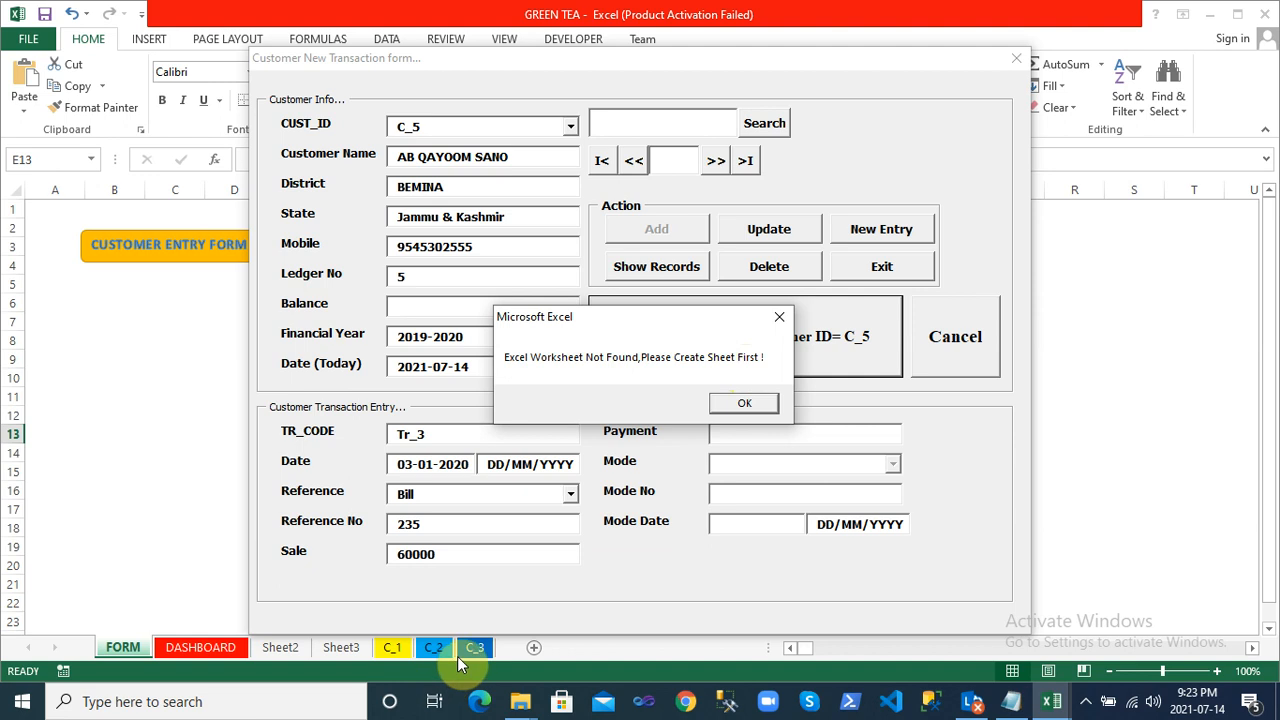
{"action": "left_click", "coordinate": [744, 405]}
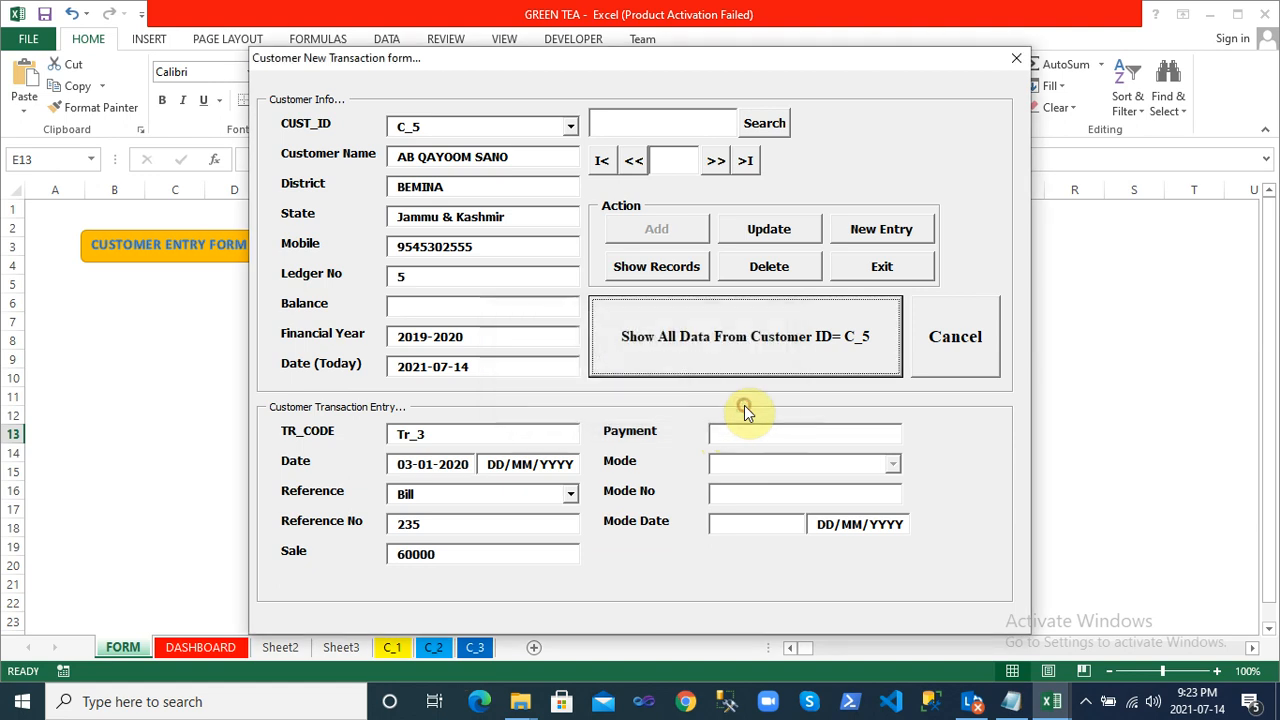
Choose the third customer in the CUST_ID list and show all of that customer's transaction data
{"action": "left_click", "coordinate": [568, 129]}
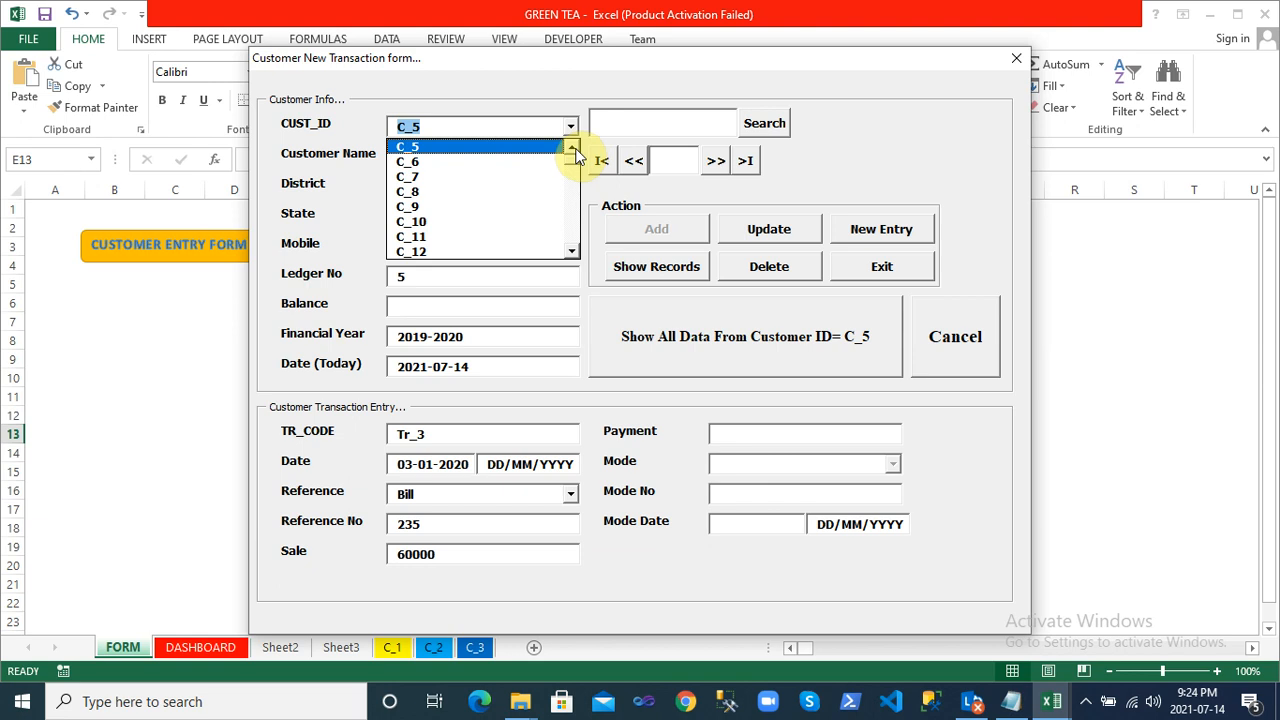
{"action": "left_click", "coordinate": [571, 148]}
{"action": "left_click", "coordinate": [571, 148]}
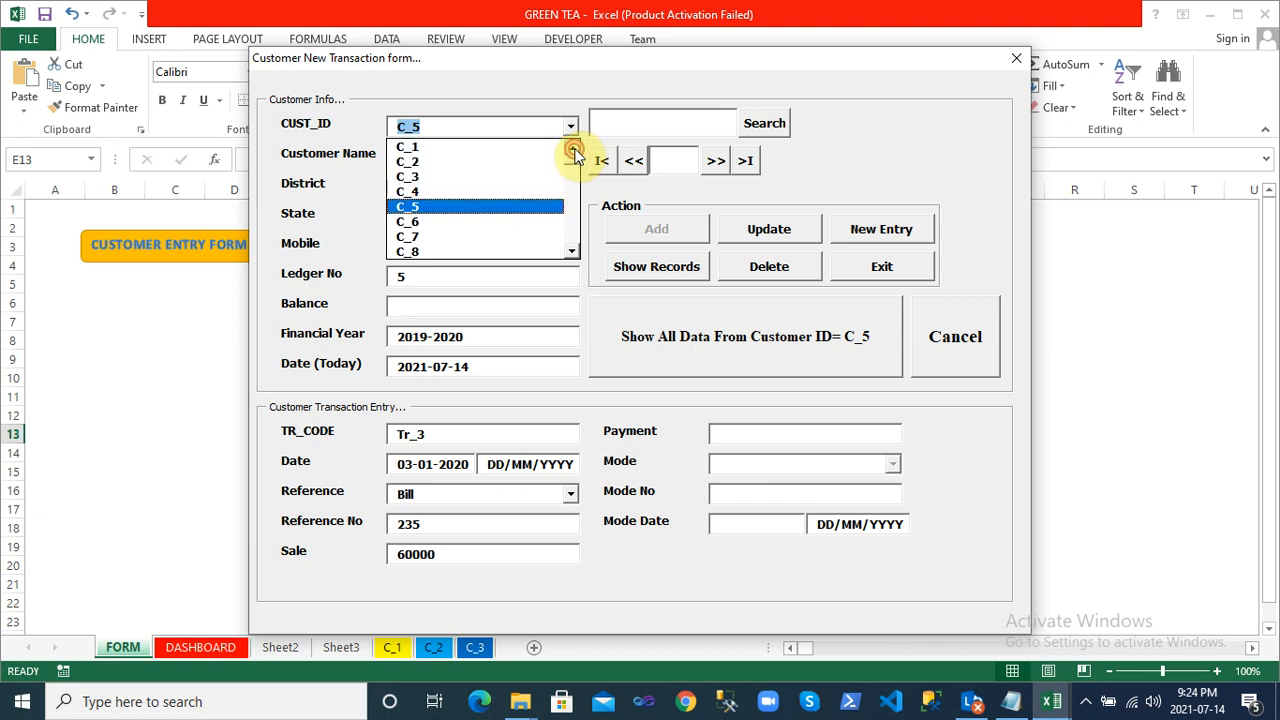
{"action": "left_click", "coordinate": [488, 177]}
{"action": "left_click", "coordinate": [655, 336]}
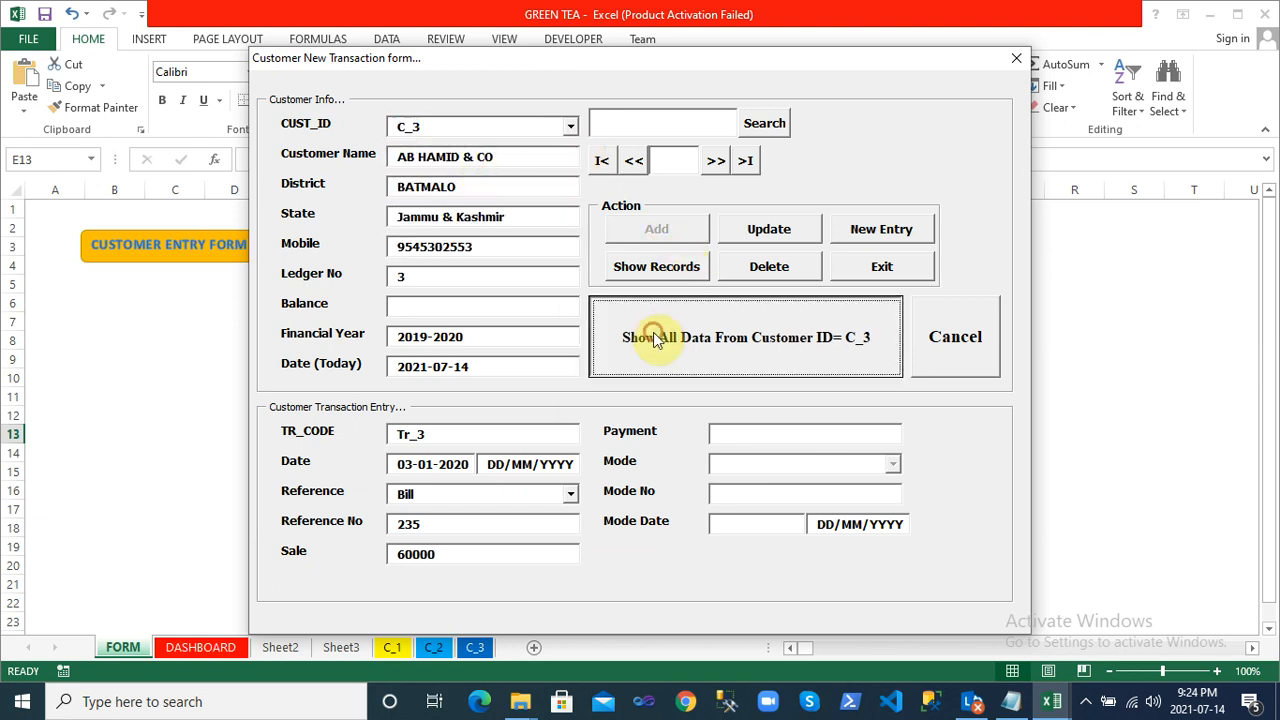
{"action": "left_click", "coordinate": [668, 404]}
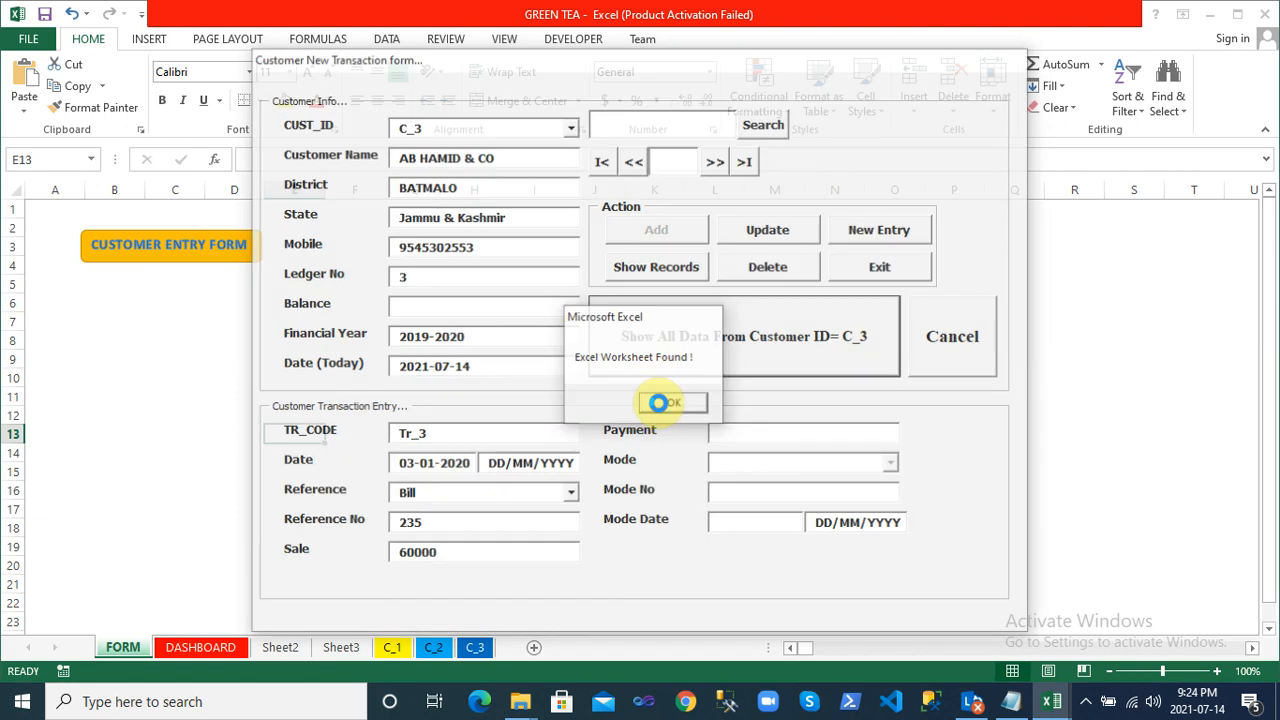
Select the Tr_5 transaction in the third customer's data, then close the Customer Data form and the customer entry form
{"action": "left_click", "coordinate": [325, 221]}
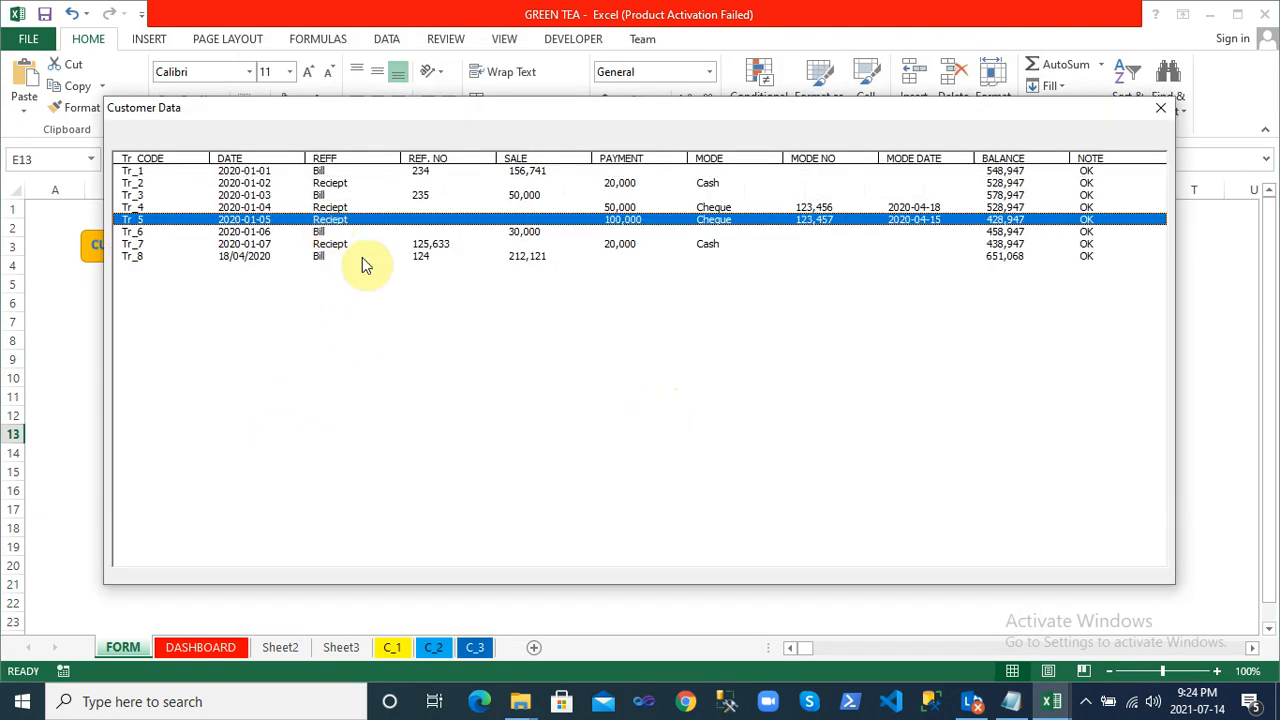
{"action": "left_click", "coordinate": [1160, 109]}
{"action": "left_click", "coordinate": [1163, 112]}
{"action": "left_click", "coordinate": [860, 314]}
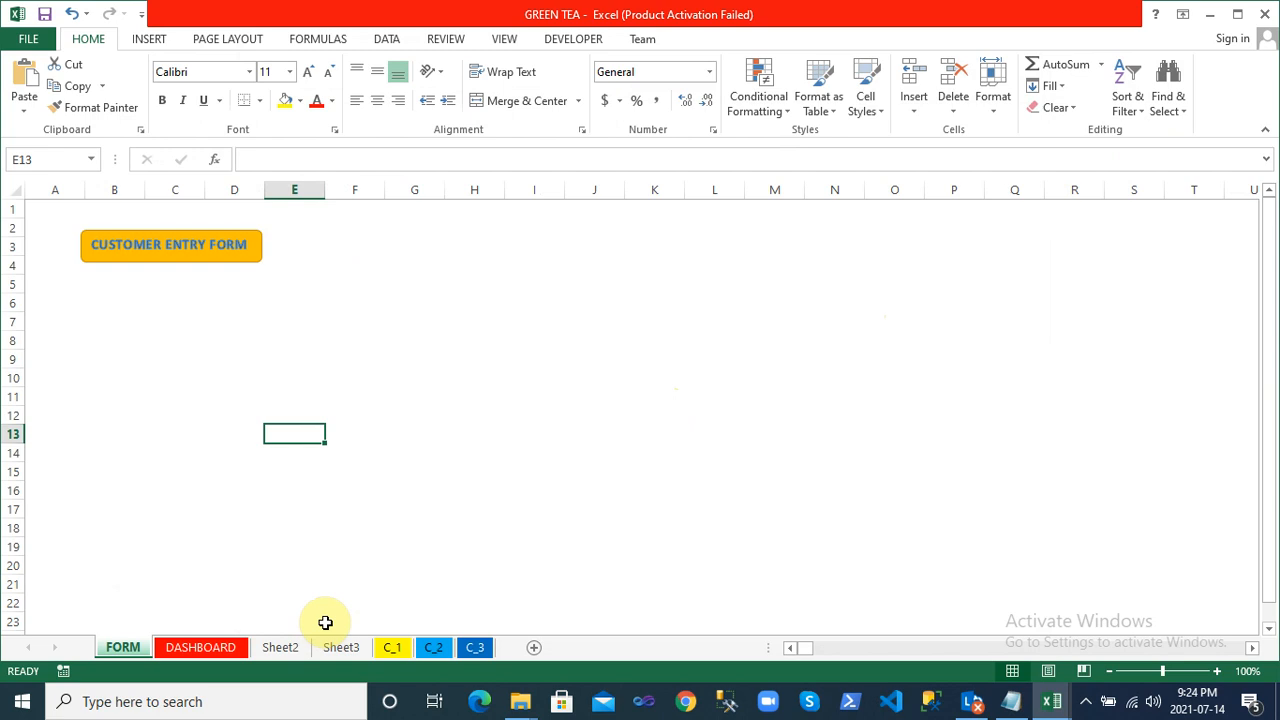
Open frmNewCustomer in the Visual Basic editor and examine how the Search button's code reads and trims the search text
{"action": "key", "text": "alt+F11"}
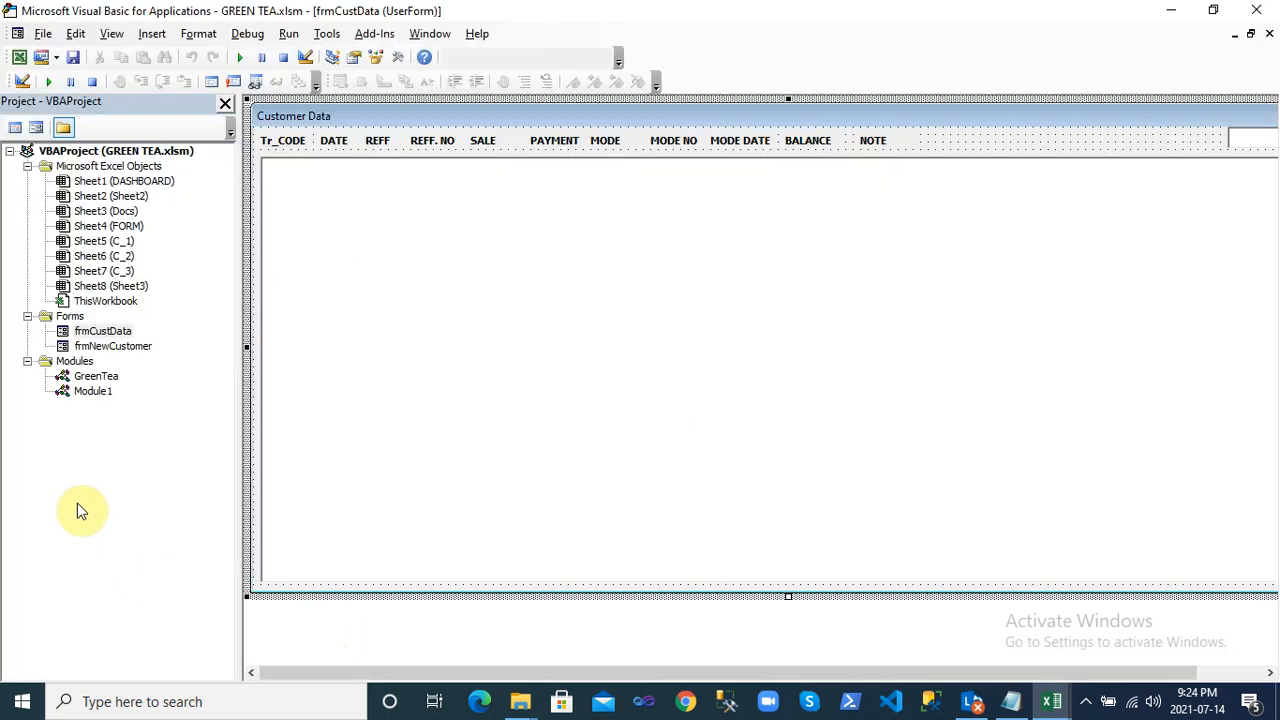
{"action": "double_click", "coordinate": [128, 346]}
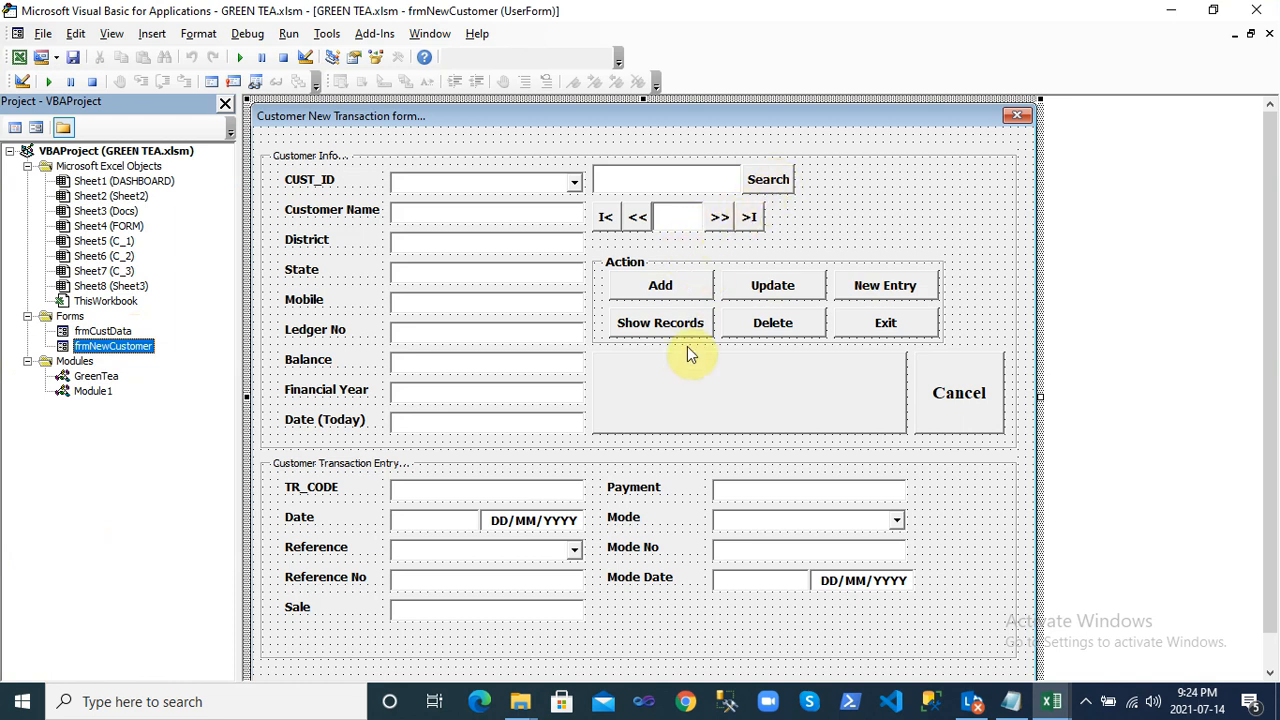
{"action": "double_click", "coordinate": [773, 190]}
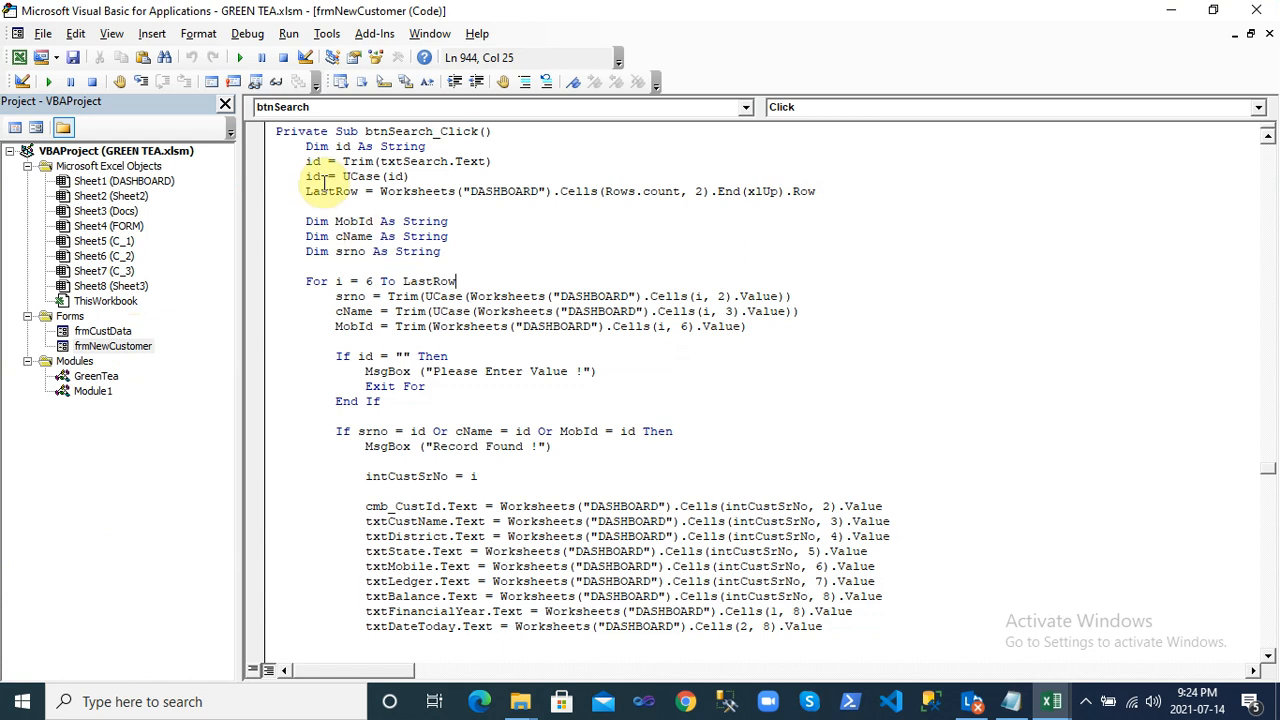
{"action": "left_click_drag", "start_coordinate": [347, 161], "coordinate": [472, 160]}
{"action": "left_click", "coordinate": [476, 160]}
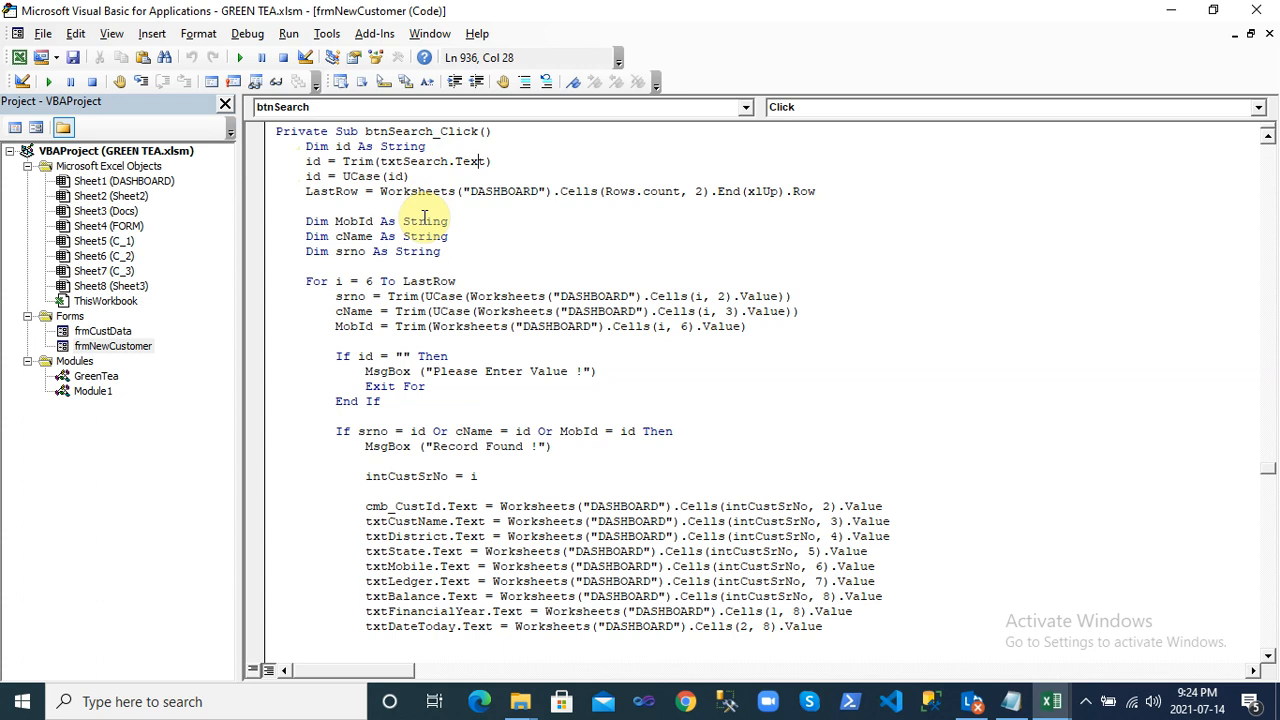
{"action": "left_click", "coordinate": [381, 268]}
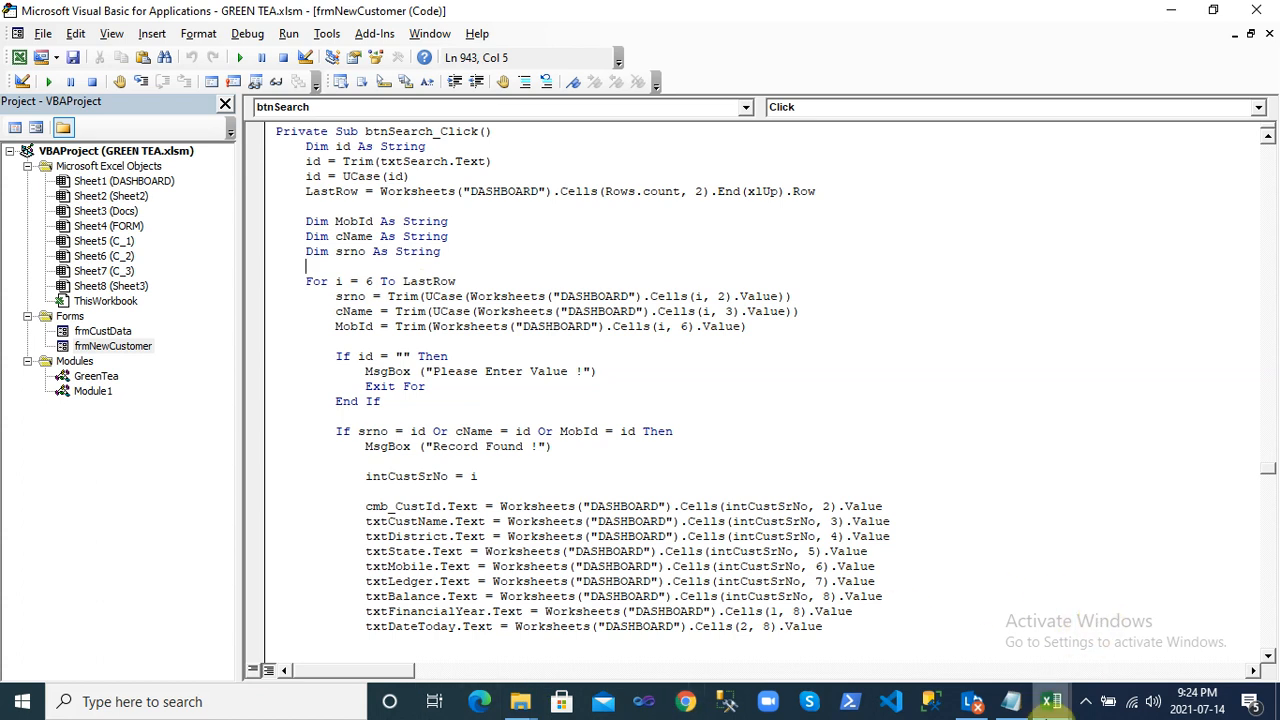
Check on the DASHBOARD sheet where the customer names end, selecting the last filled name
{"action": "mouse_move", "coordinate": [1053, 713]}
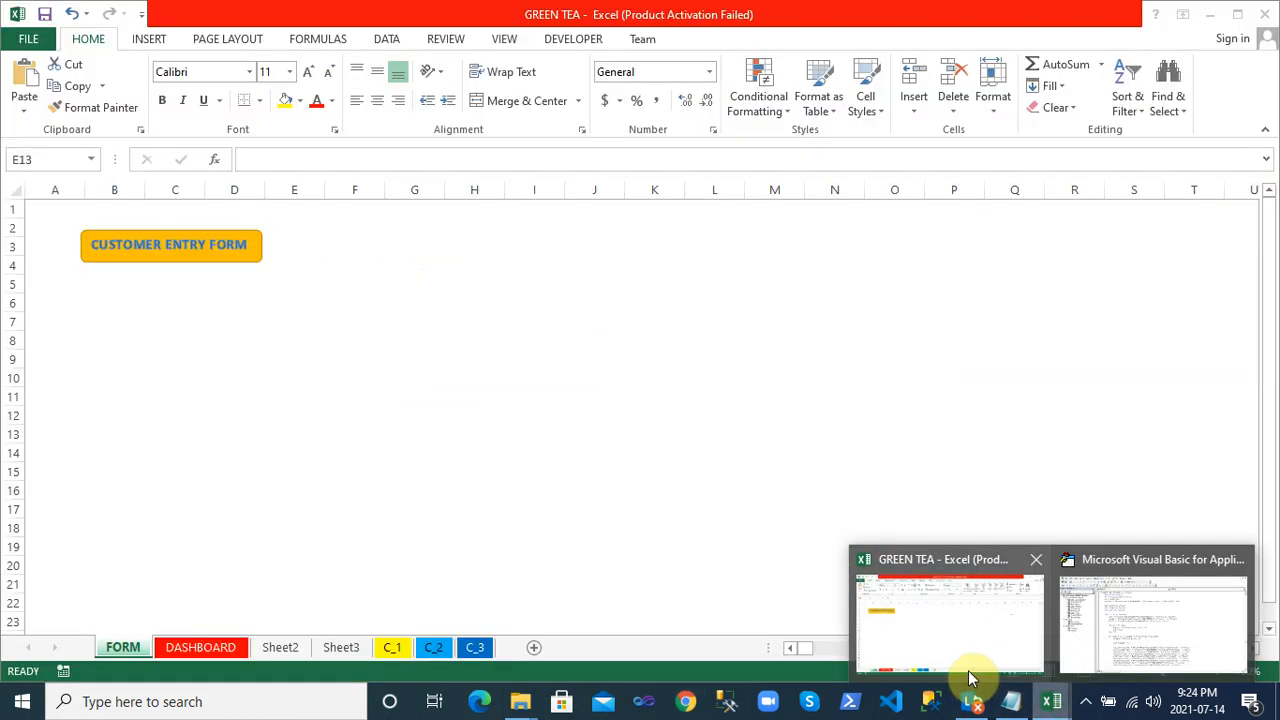
{"action": "left_click", "coordinate": [960, 648]}
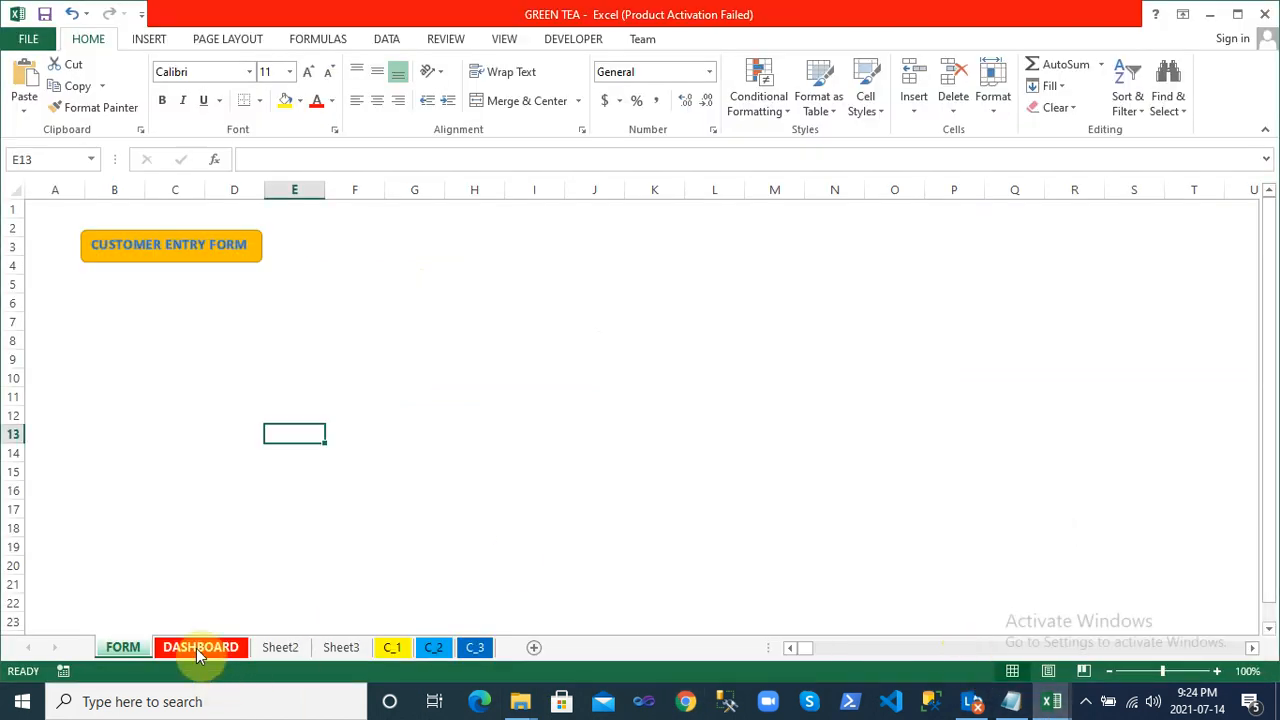
{"action": "left_click", "coordinate": [198, 650]}
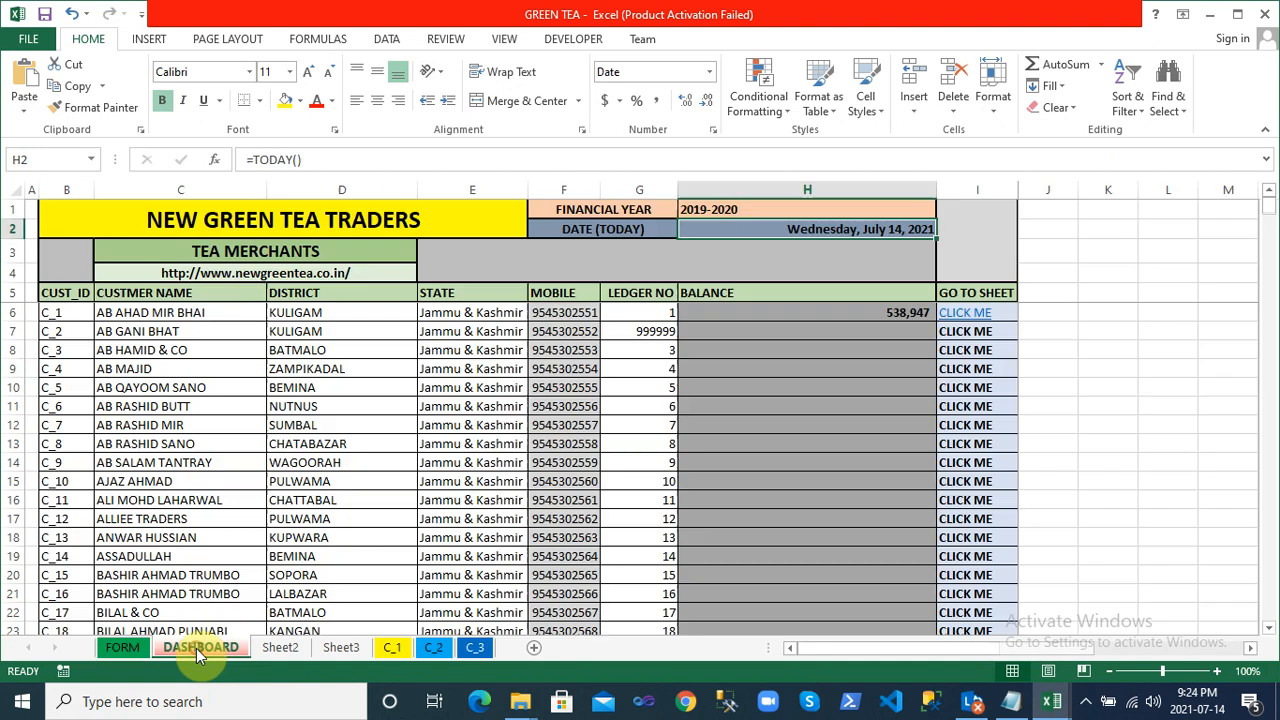
{"action": "left_click", "coordinate": [5, 313]}
{"action": "left_click", "coordinate": [140, 337]}
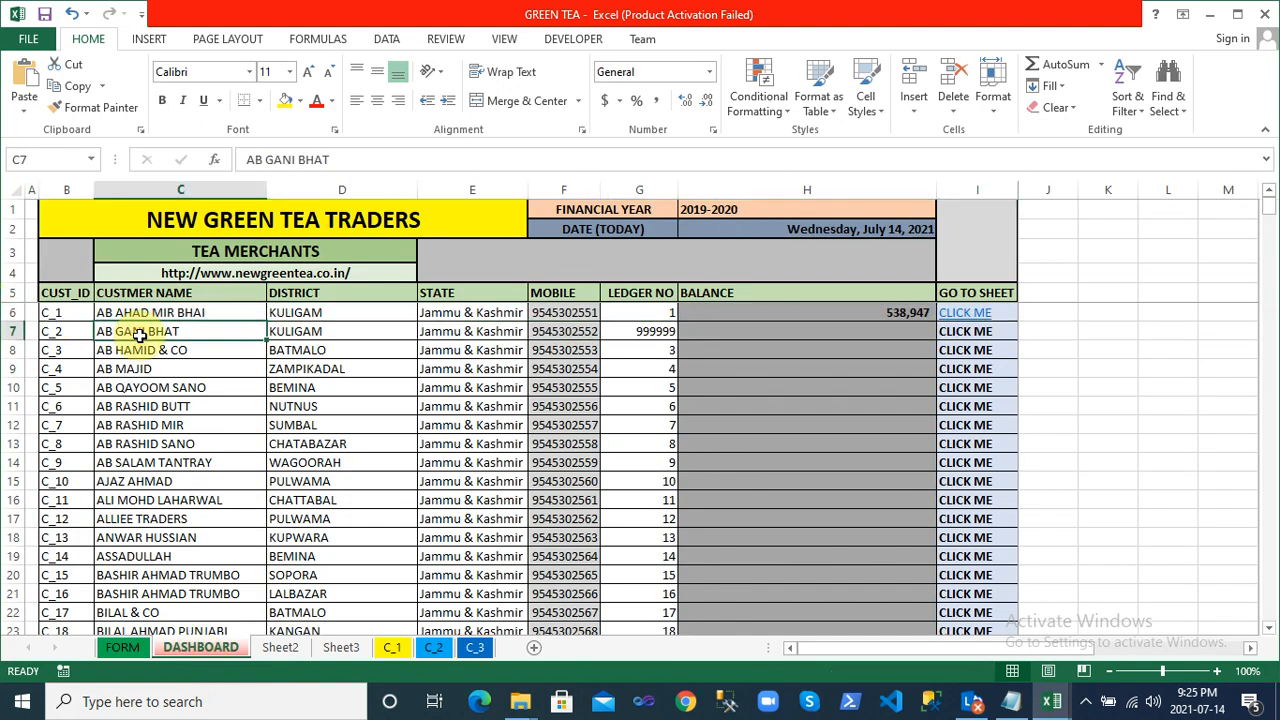
{"action": "key", "text": "ctrl+Down"}
{"action": "key", "text": "Down"}
{"action": "key", "text": "Down"}
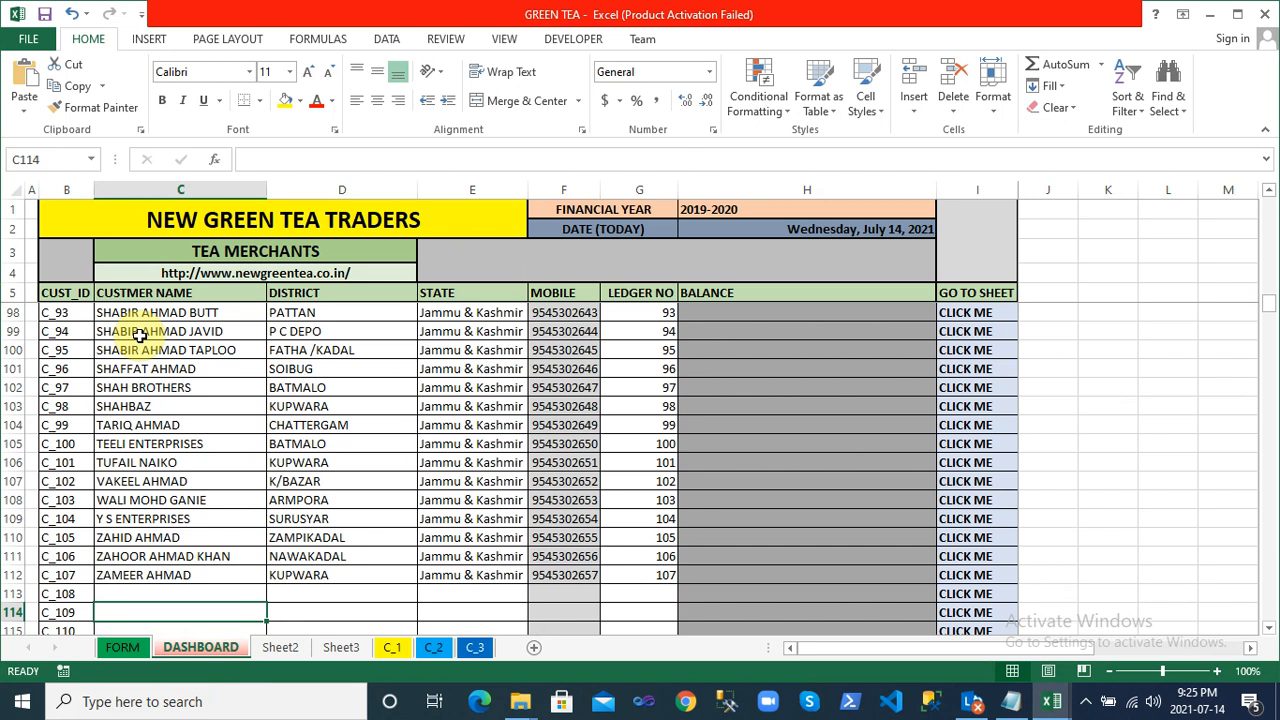
{"action": "key", "text": "Up"}
{"action": "key", "text": "Up"}
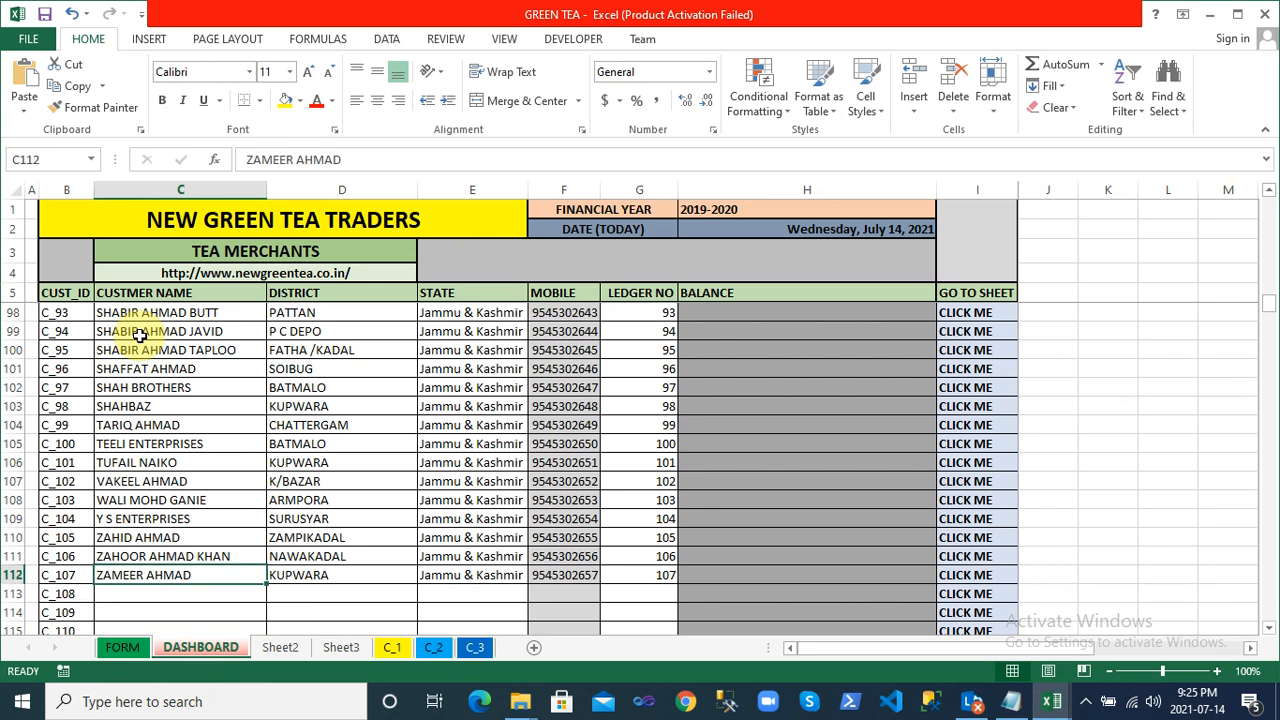
Examine in btnSearch_Click how the loop compares customer ID, name and mobile and fills the form after a match
{"action": "key", "text": "alt+F11"}
{"action": "left_click", "coordinate": [408, 371]}
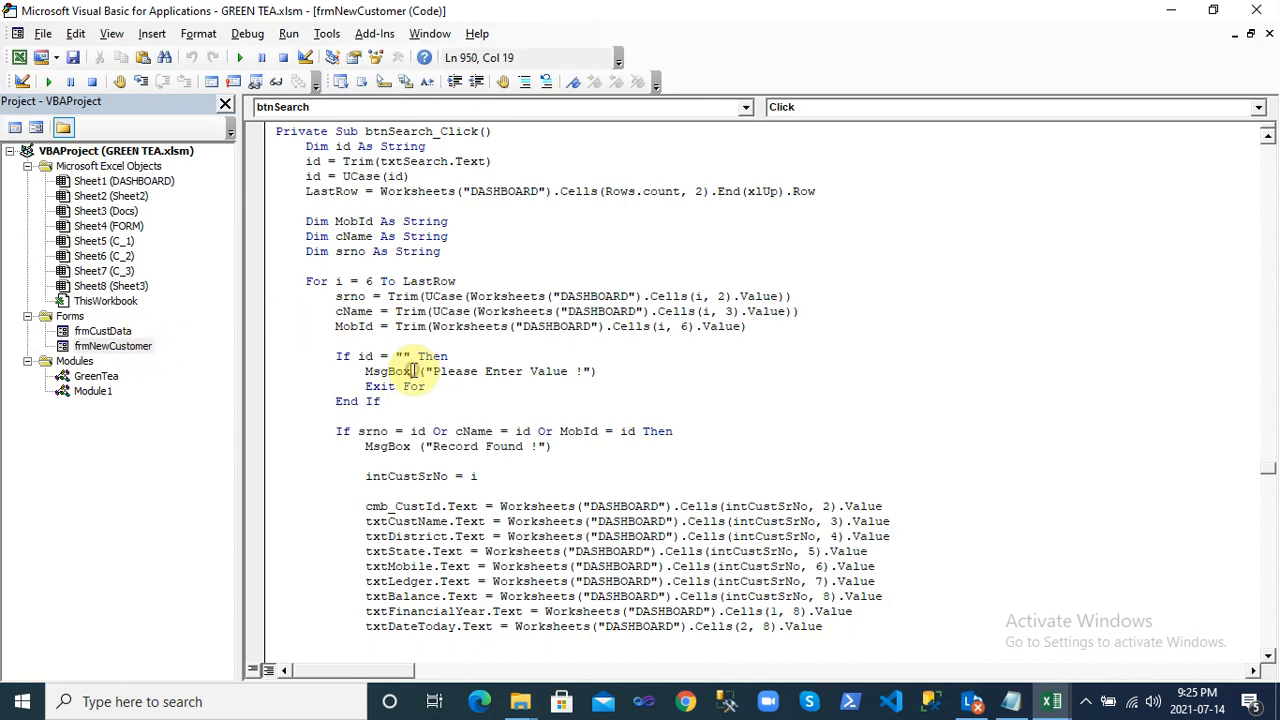
{"action": "left_click", "coordinate": [357, 313]}
{"action": "left_click", "coordinate": [358, 327]}
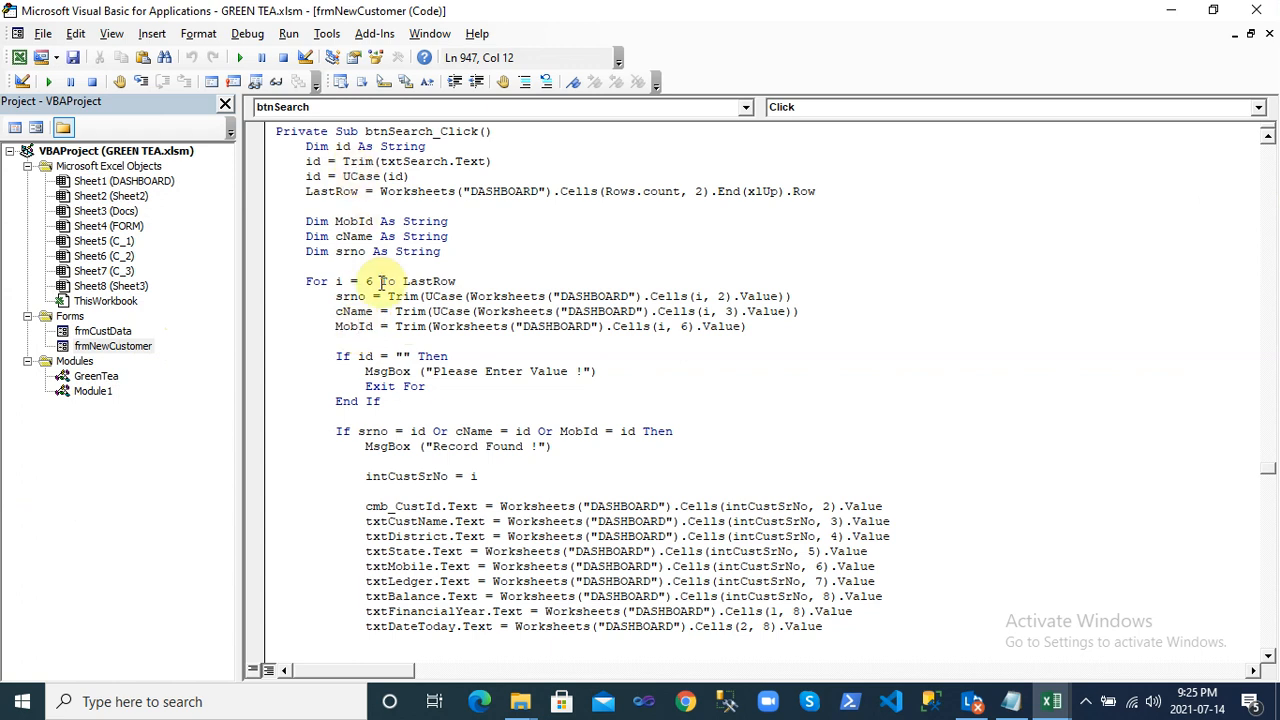
{"action": "left_click", "coordinate": [399, 433]}
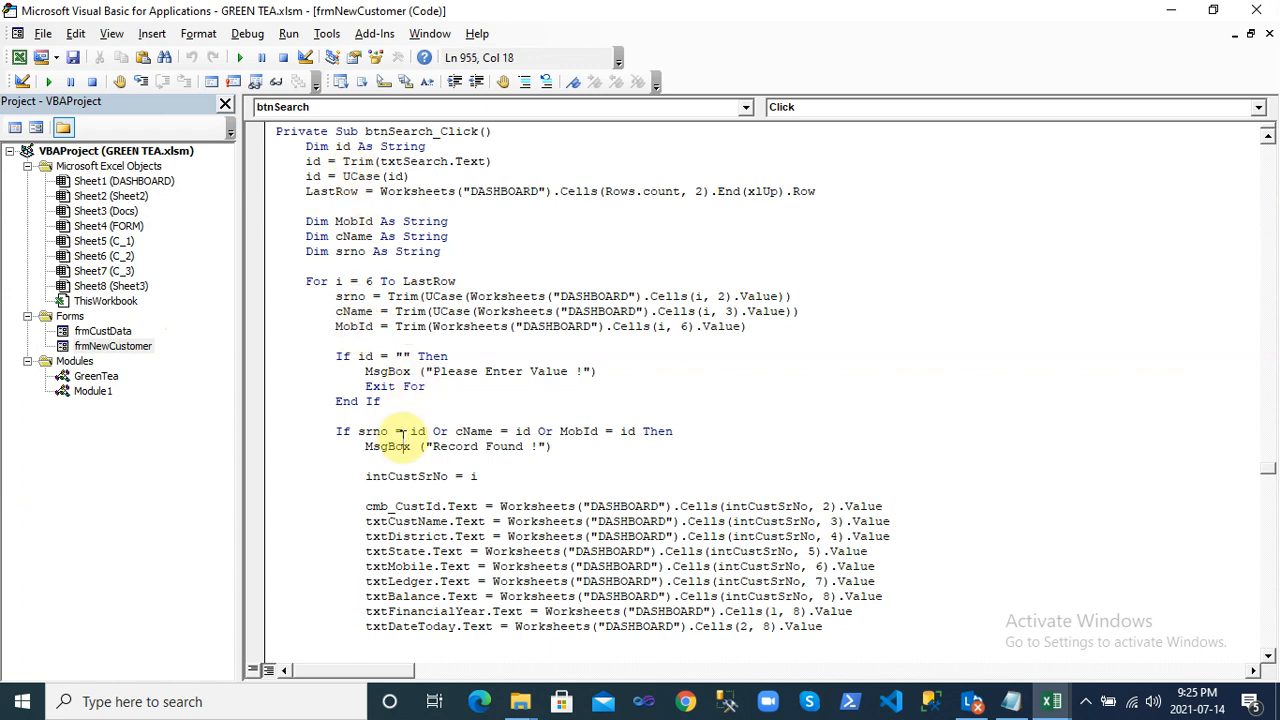
{"action": "key", "text": "Down"}
{"action": "key", "text": "Down"}
{"action": "key", "text": "Down"}
{"action": "key", "text": "Down"}
{"action": "key", "text": "Down"}
{"action": "key", "text": "Down"}
{"action": "key", "text": "Down"}
{"action": "key", "text": "Down"}
{"action": "key", "text": "Down"}
{"action": "key", "text": "Down"}
{"action": "key", "text": "Down"}
{"action": "key", "text": "Down"}
{"action": "key", "text": "Down"}
{"action": "key", "text": "Down"}
{"action": "key", "text": "Down"}
{"action": "key", "text": "Down"}
{"action": "key", "text": "Down"}
{"action": "key", "text": "Down"}
{"action": "key", "text": "Down"}
{"action": "key", "text": "Down"}
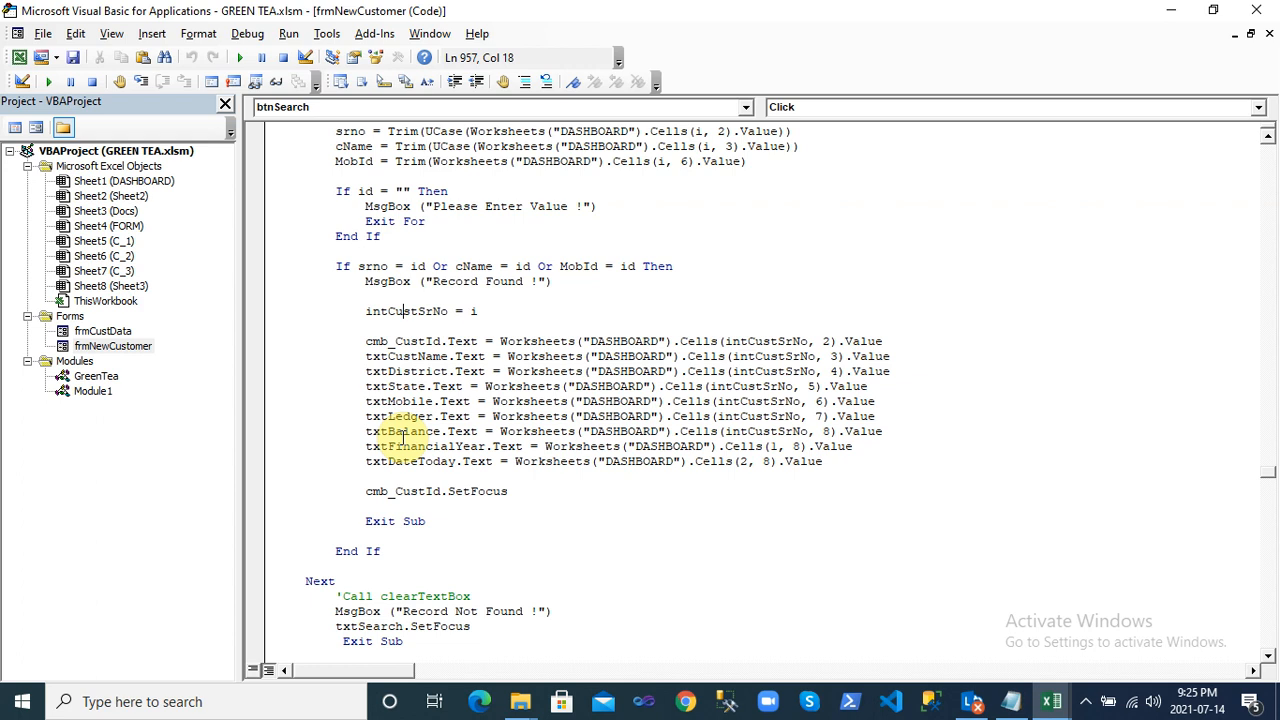
Open the customer entry form from the FORM sheet and copy the first customer's mobile number
{"action": "key", "text": "alt+F11"}
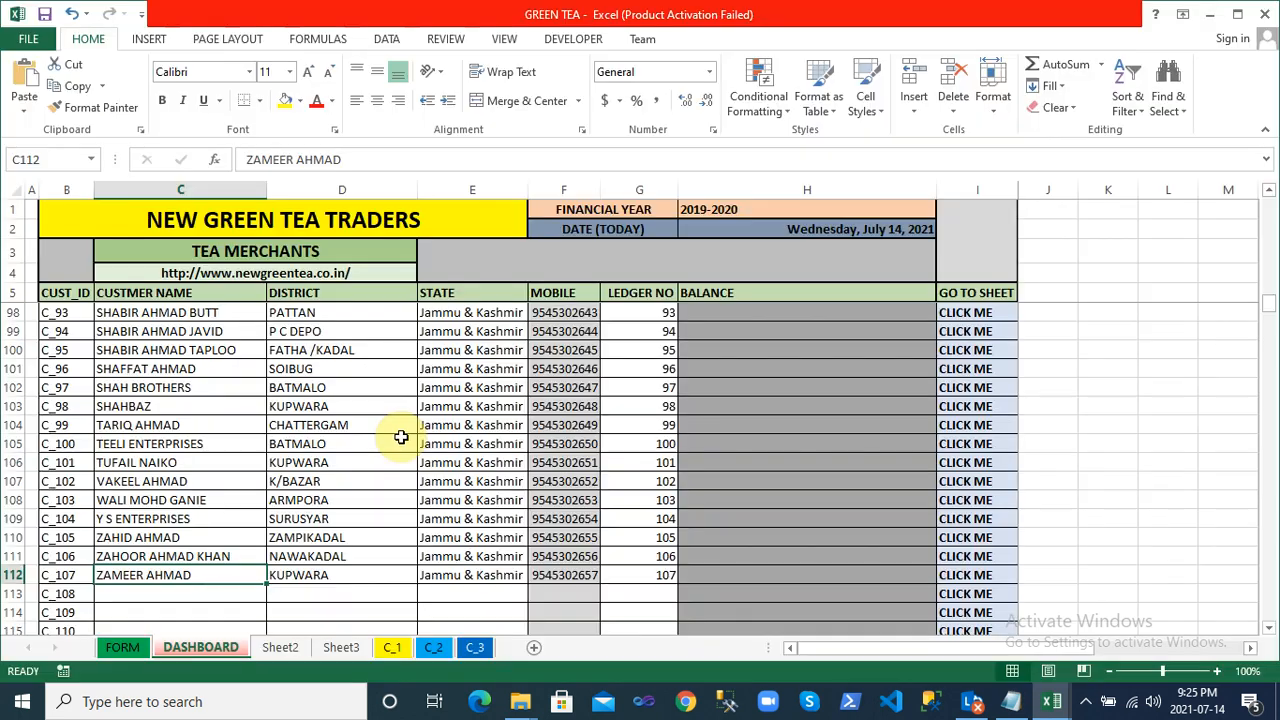
{"action": "left_click", "coordinate": [122, 648]}
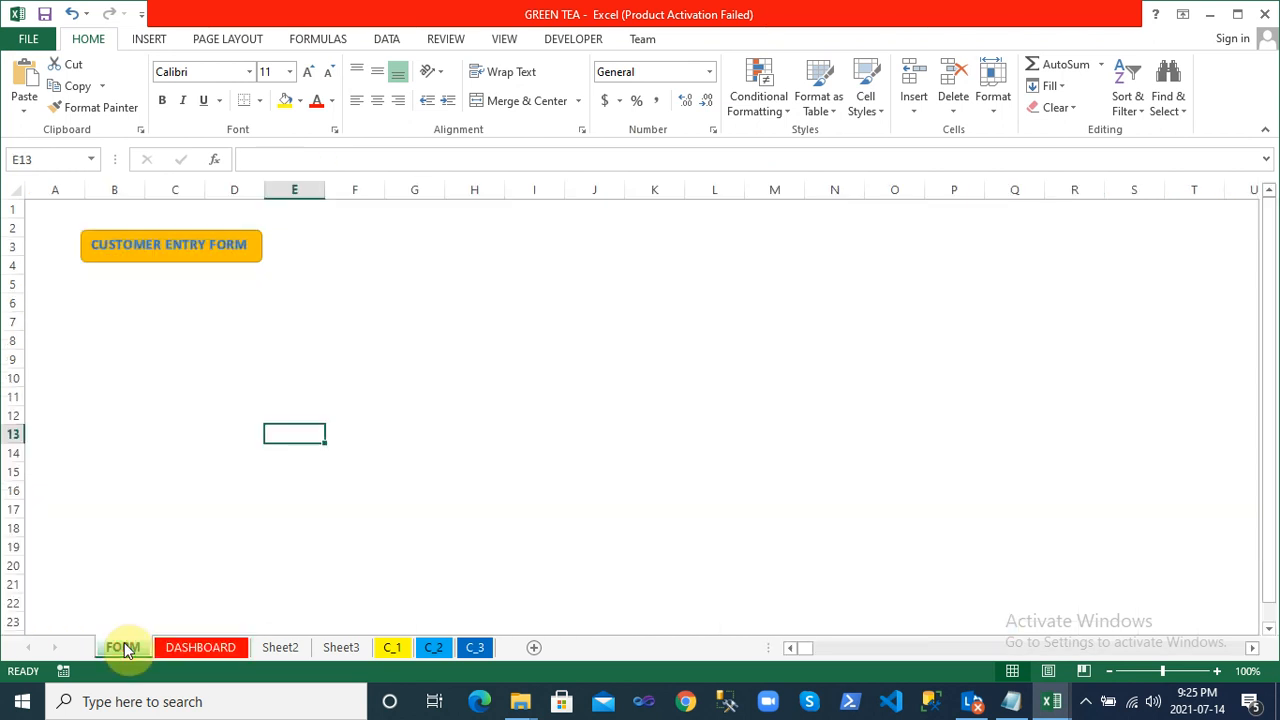
{"action": "left_click", "coordinate": [194, 245]}
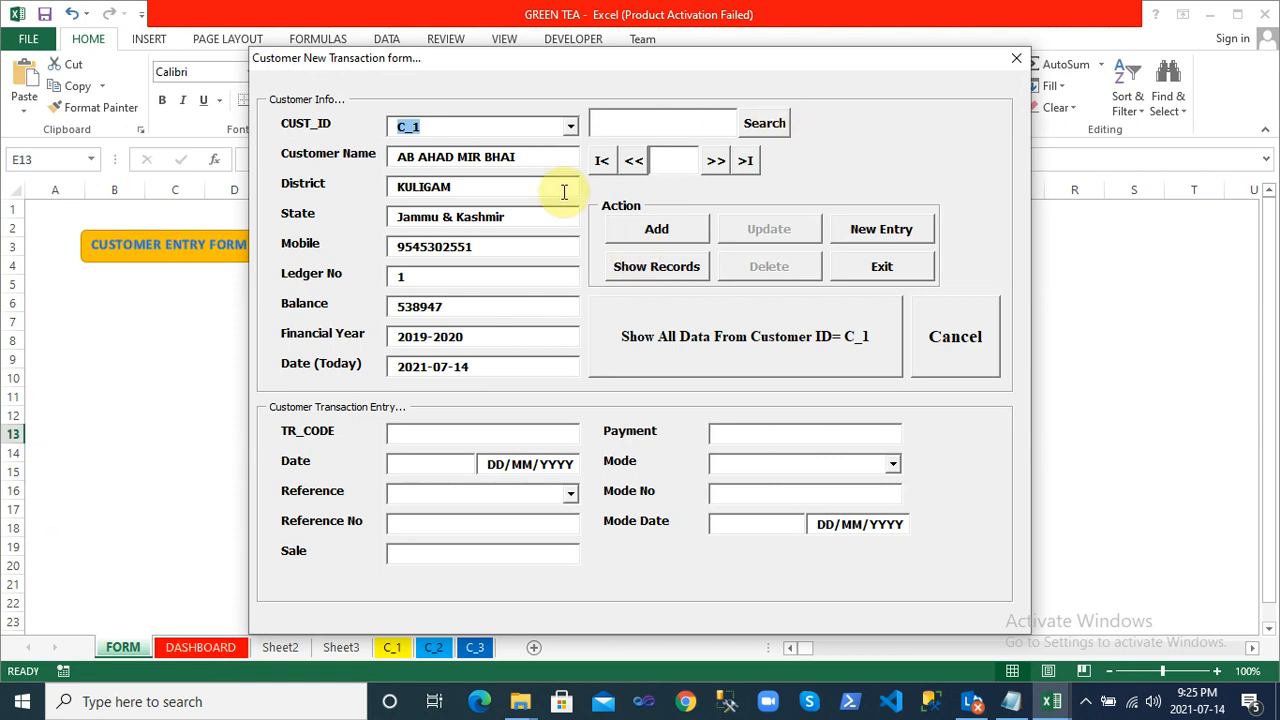
{"action": "double_click", "coordinate": [424, 246]}
{"action": "key", "text": "ctrl+c"}
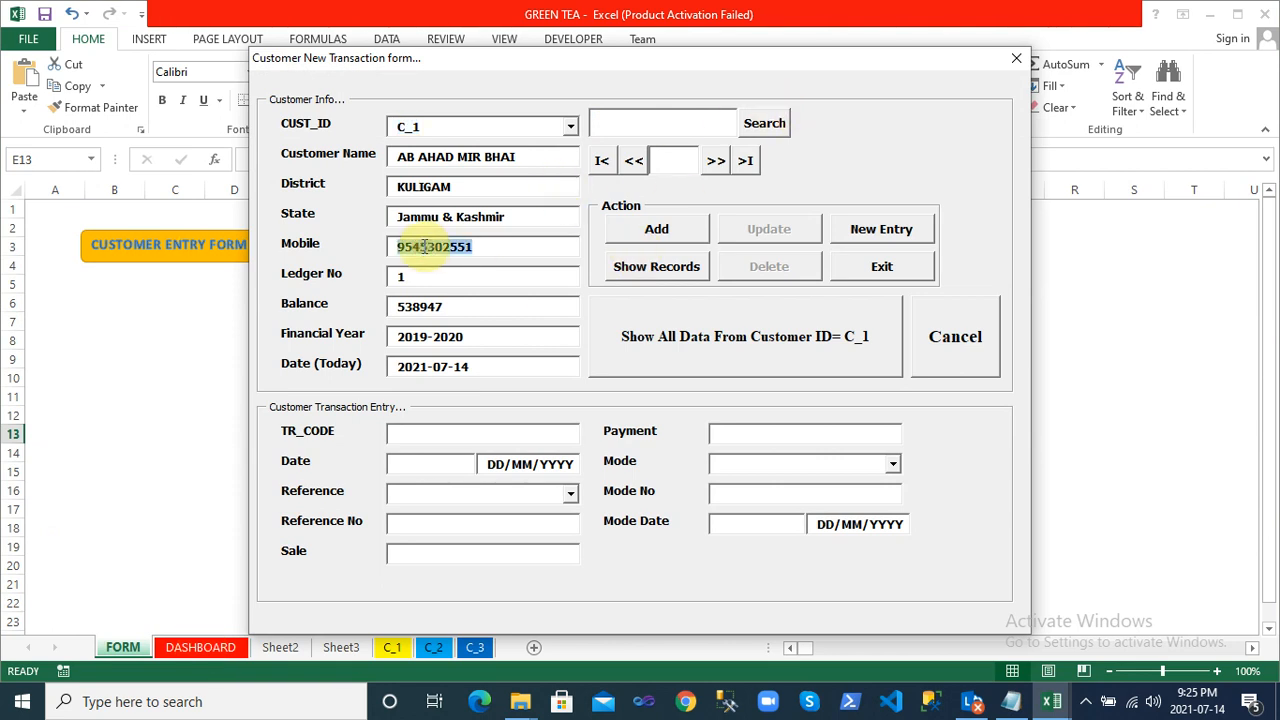
Search for the second customer by mobile number, using the copied number with its last digit changed to 2, then close the entry form
{"action": "left_click", "coordinate": [645, 124]}
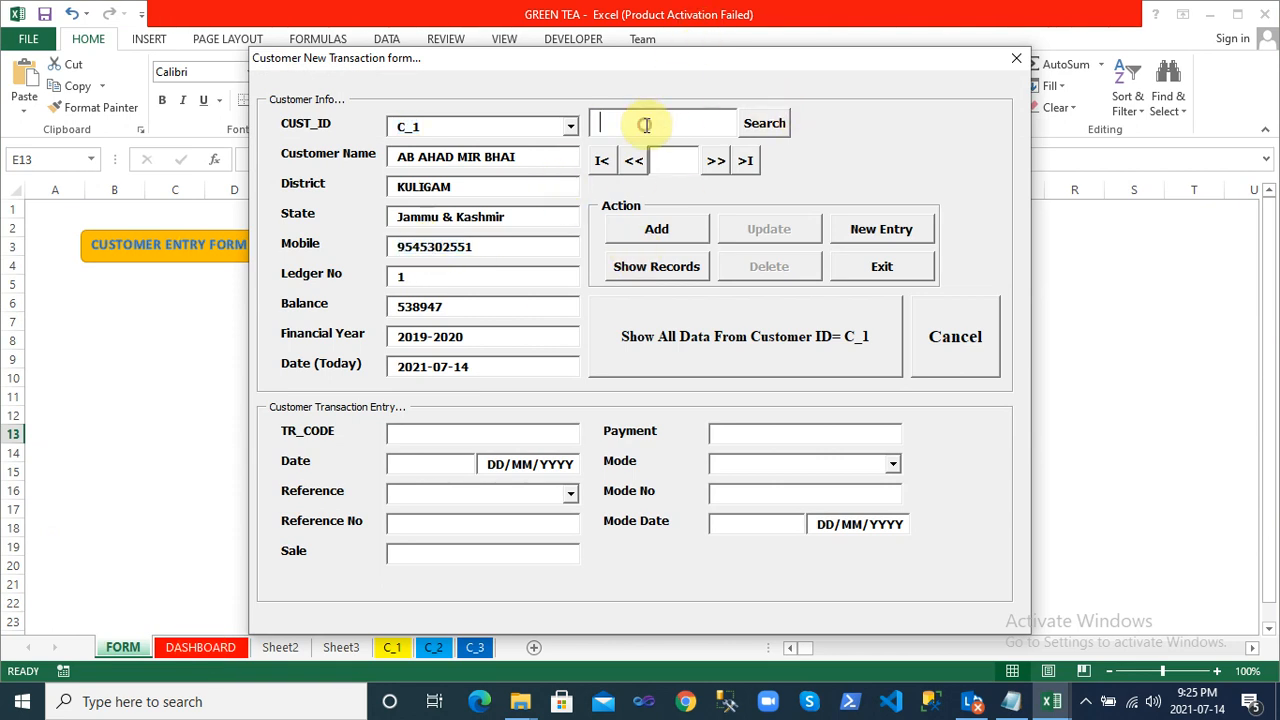
{"action": "key", "text": "ctrl+v"}
{"action": "key", "text": "BackSpace"}
{"action": "type", "text": "2"}
{"action": "left_click", "coordinate": [768, 128]}
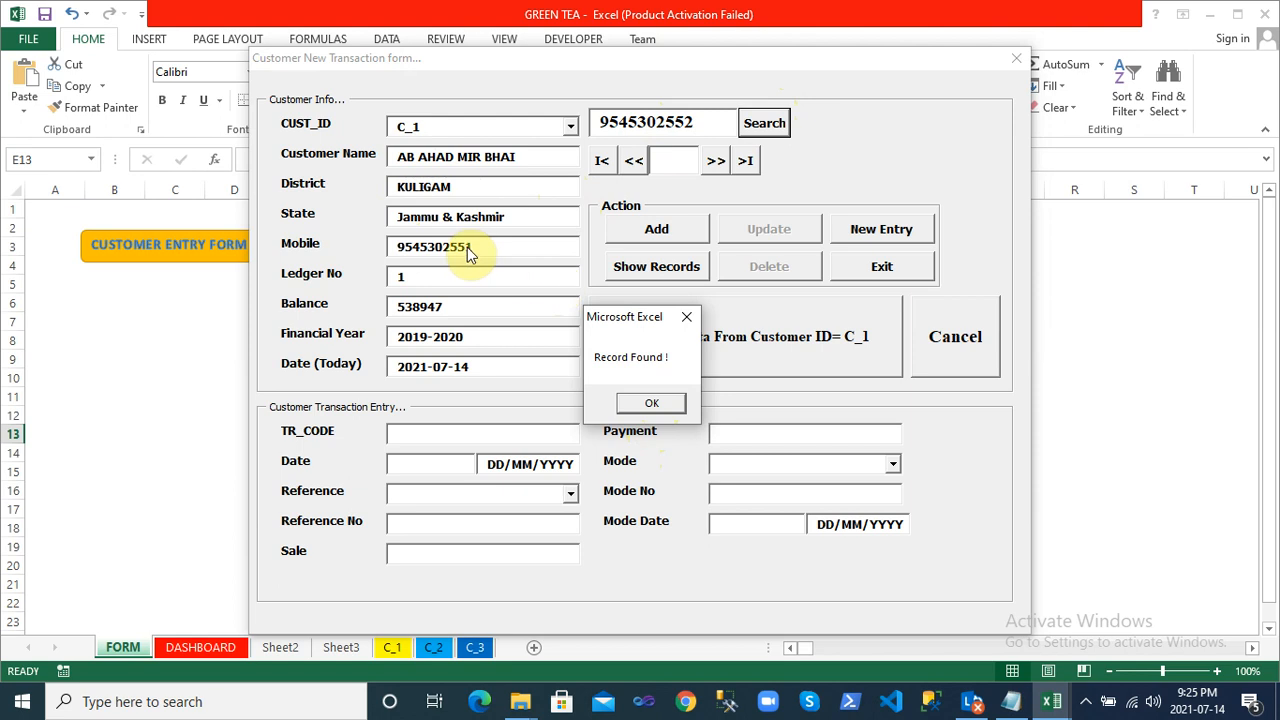
{"action": "left_click", "coordinate": [652, 405]}
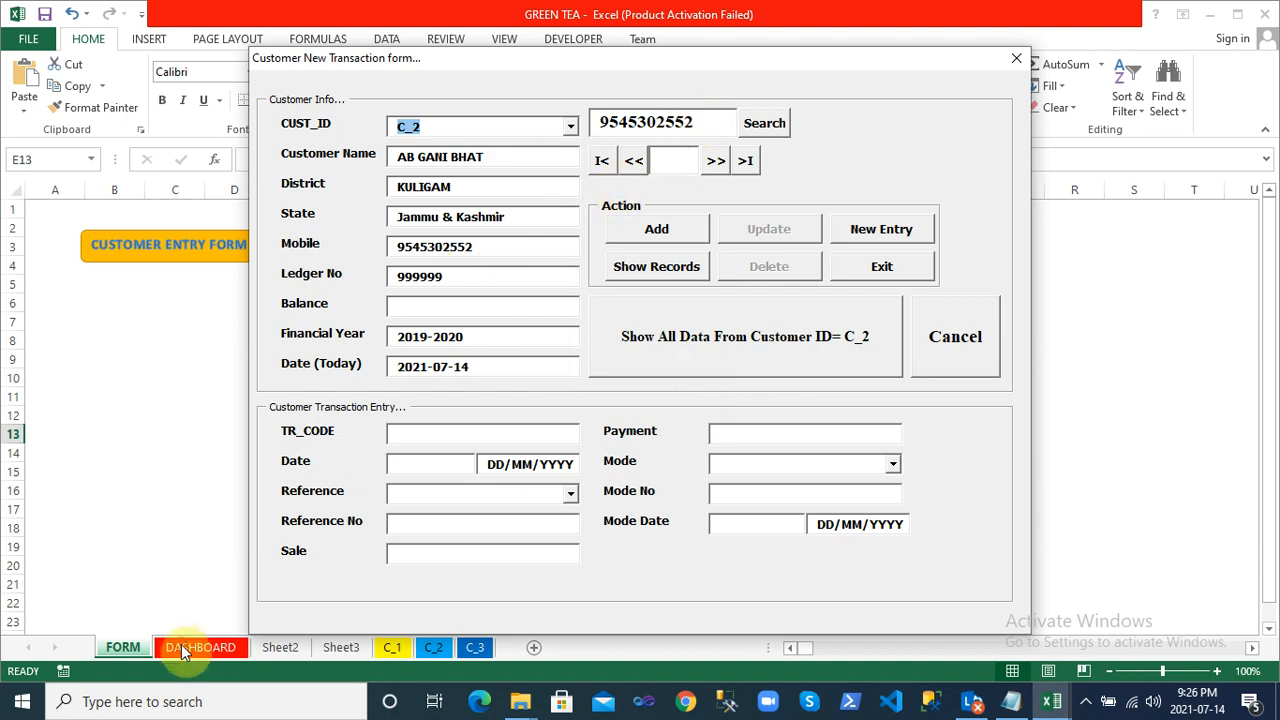
{"action": "left_click", "coordinate": [1014, 60]}
{"action": "left_click", "coordinate": [657, 357]}
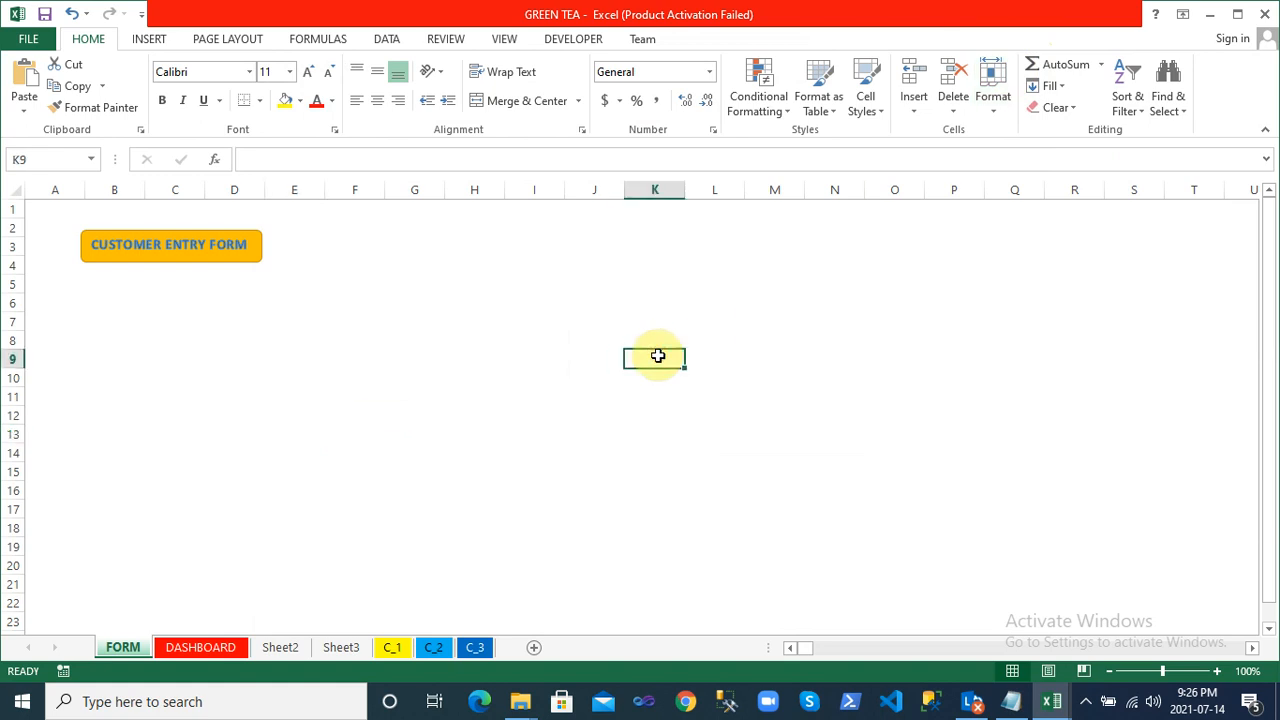
Reopen the Search button's code and review the lines that load the matched DASHBOARD row into the customer fields
{"action": "key", "text": "alt+F11"}
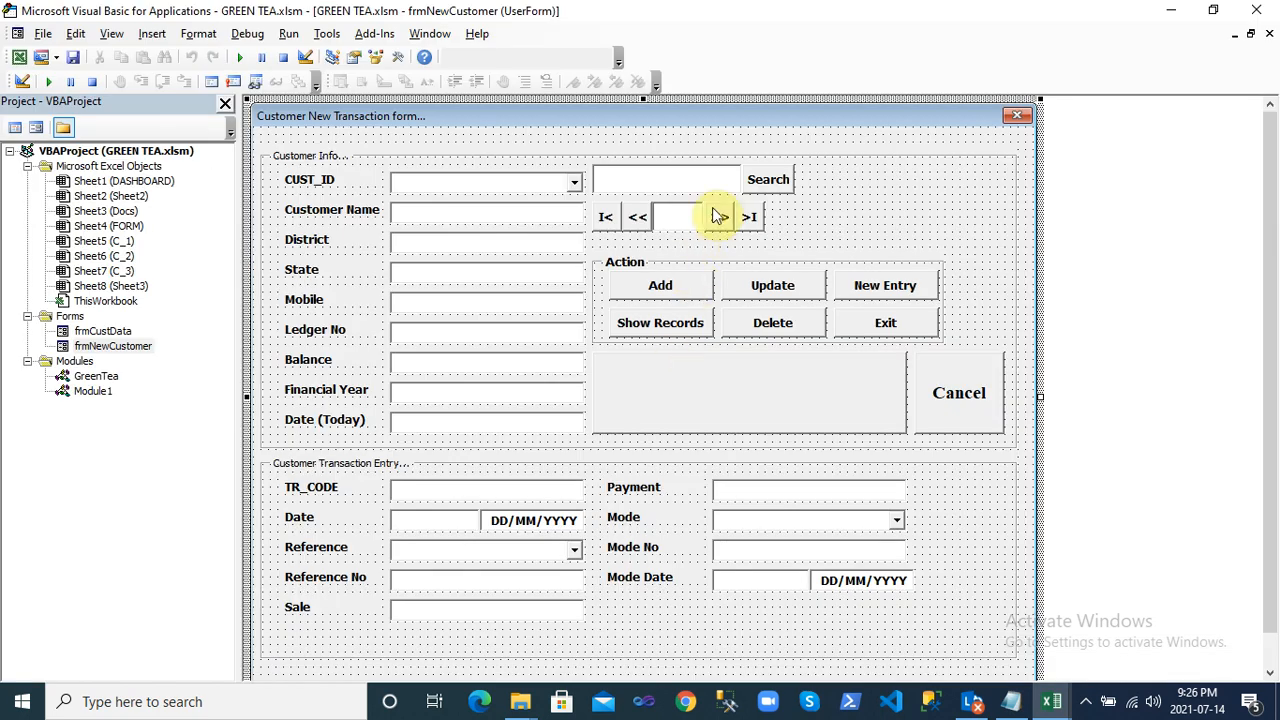
{"action": "double_click", "coordinate": [767, 179]}
{"action": "left_click", "coordinate": [524, 371]}
{"action": "key", "text": "Down"}
{"action": "key", "text": "Down"}
{"action": "key", "text": "Down"}
{"action": "key", "text": "Down"}
{"action": "key", "text": "Down"}
{"action": "key", "text": "Down"}
{"action": "key", "text": "Down"}
{"action": "key", "text": "Down"}
{"action": "key", "text": "Down"}
{"action": "key", "text": "Down"}
{"action": "key", "text": "Down"}
{"action": "key", "text": "Down"}
{"action": "key", "text": "Down"}
{"action": "key", "text": "Down"}
{"action": "key", "text": "Down"}
{"action": "key", "text": "Down"}
{"action": "key", "text": "Down"}
{"action": "key", "text": "Down"}
{"action": "key", "text": "Down"}
{"action": "key", "text": "Down"}
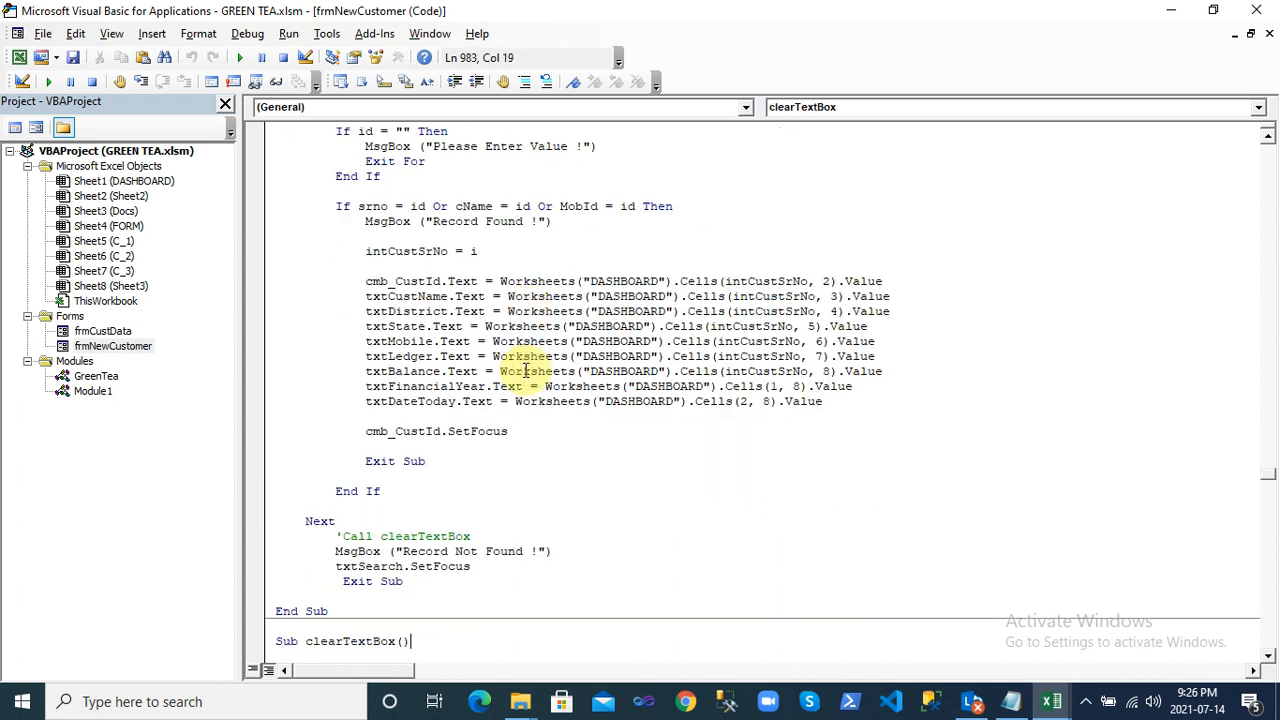
{"action": "left_click", "coordinate": [403, 280]}
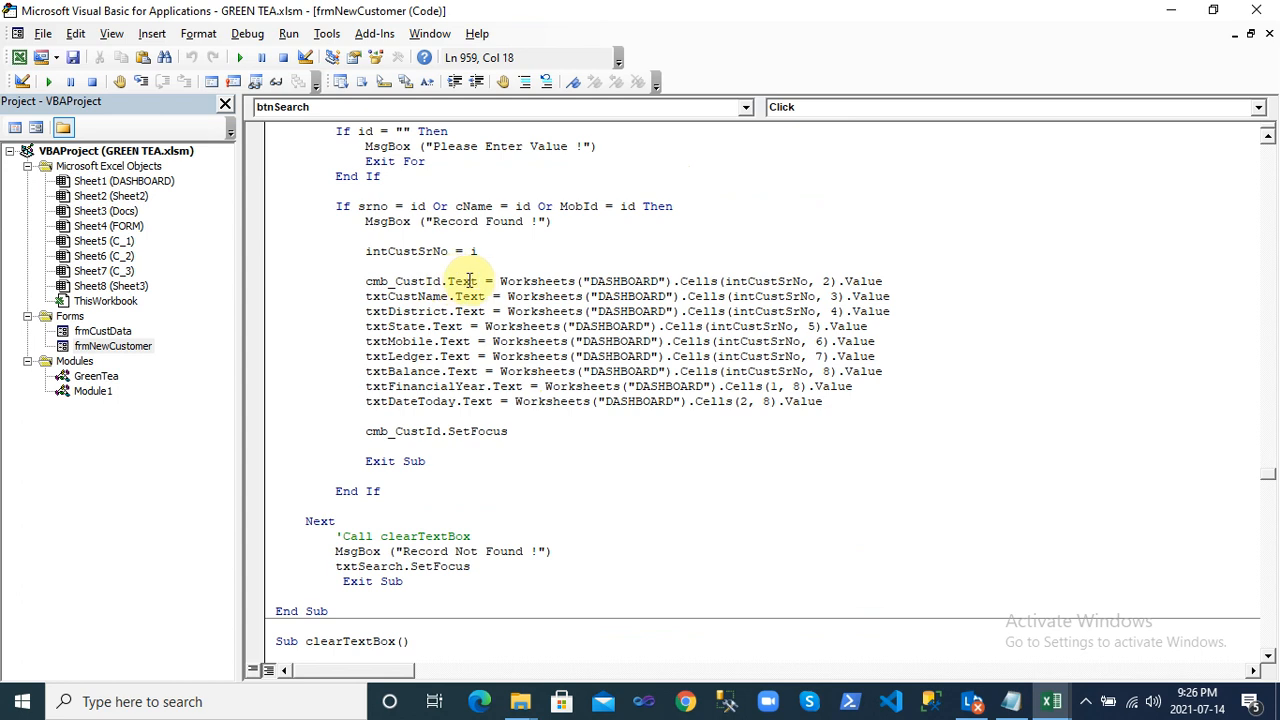
{"action": "left_click_drag", "start_coordinate": [478, 281], "coordinate": [360, 296]}
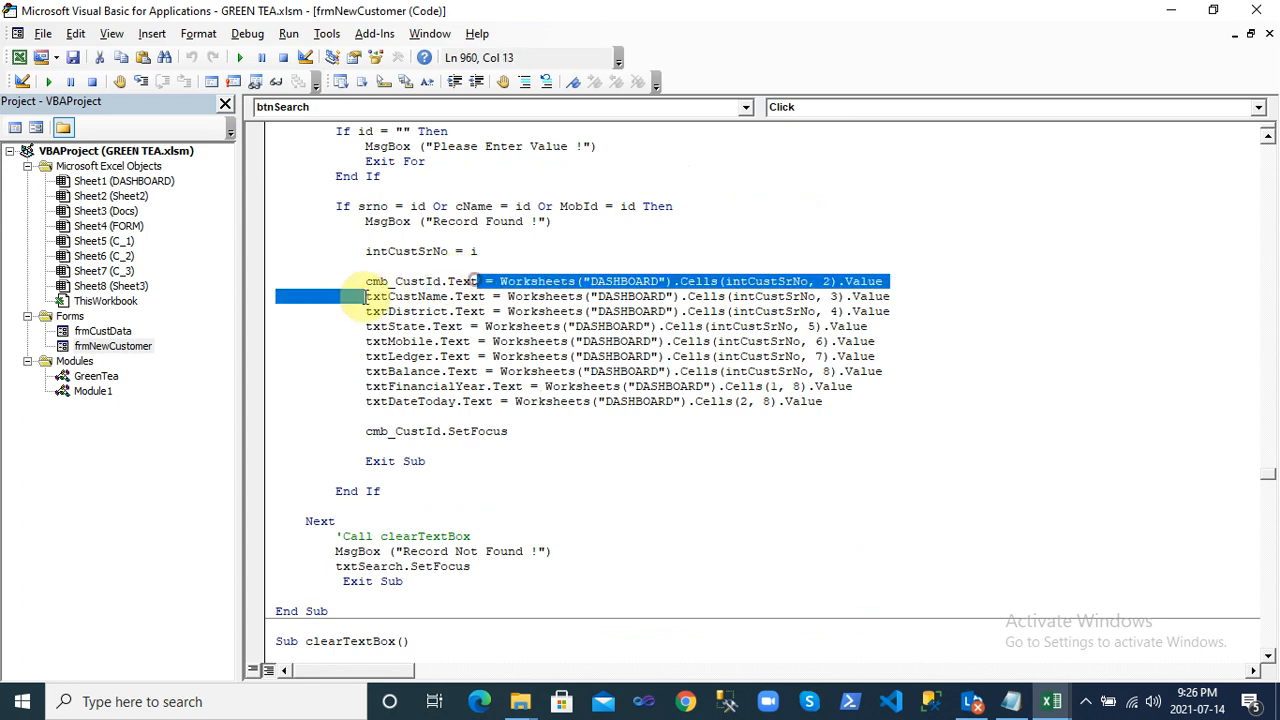
{"action": "left_click", "coordinate": [549, 264]}
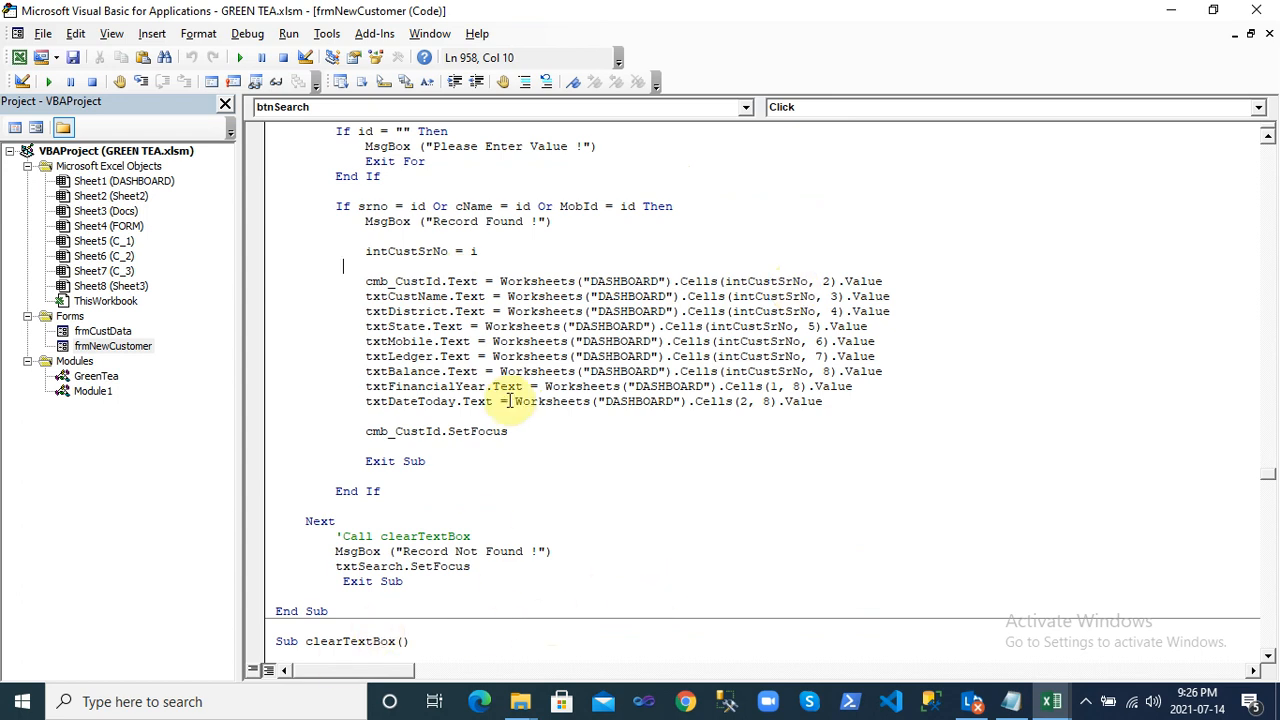
Review the customer list from its start on the DASHBOARD sheet and select the name of customer C_5
{"action": "key", "text": "alt+F11"}
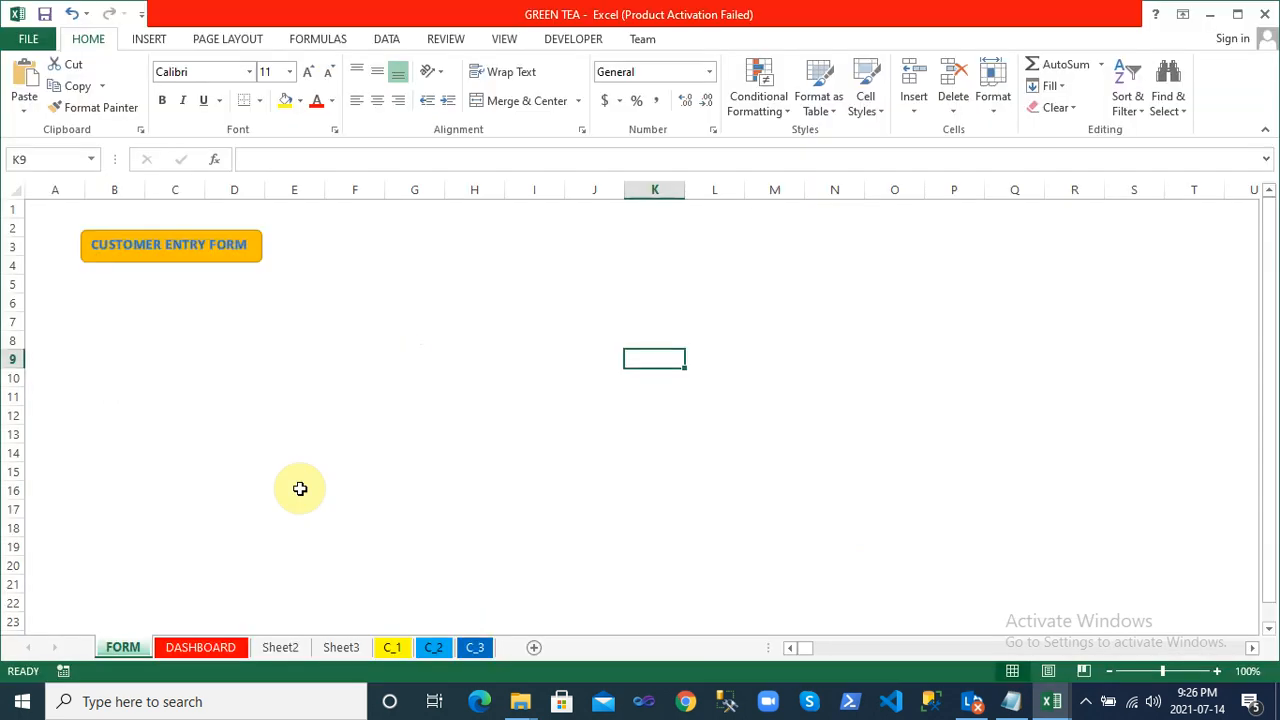
{"action": "left_click", "coordinate": [201, 648]}
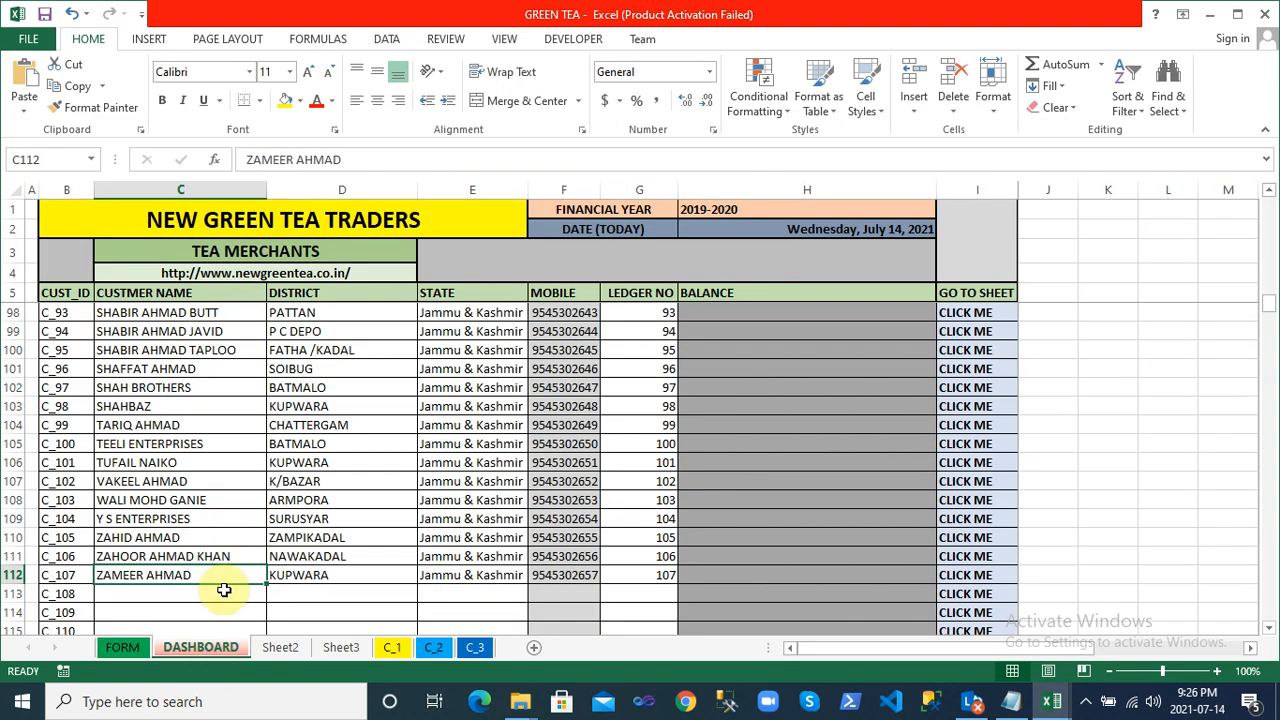
{"action": "left_click", "coordinate": [334, 388]}
{"action": "left_click", "coordinate": [215, 393]}
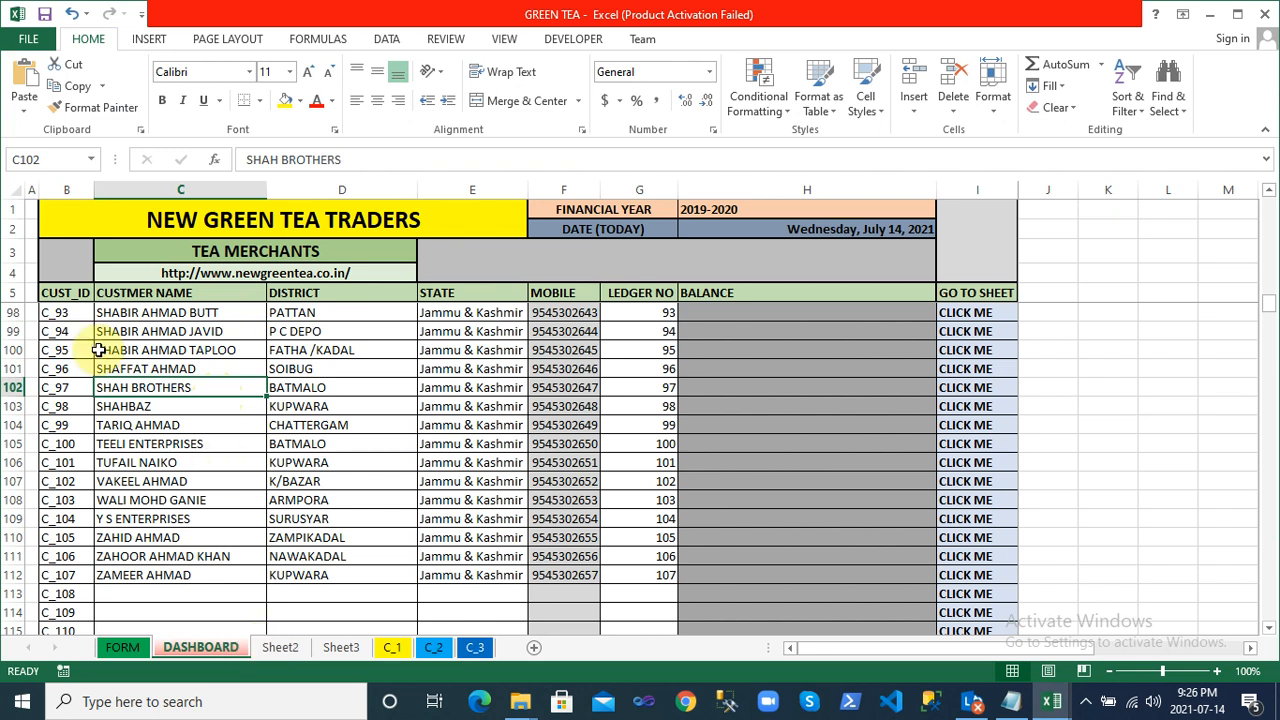
{"action": "key", "text": "ctrl+Up"}
{"action": "key", "text": "Down"}
{"action": "key", "text": "Down"}
{"action": "key", "text": "Down"}
{"action": "key", "text": "Down"}
{"action": "key", "text": "Down"}
{"action": "key", "text": "Down"}
{"action": "key", "text": "Down"}
{"action": "key", "text": "Down"}
{"action": "key", "text": "Down"}
{"action": "key", "text": "Down"}
{"action": "key", "text": "Down"}
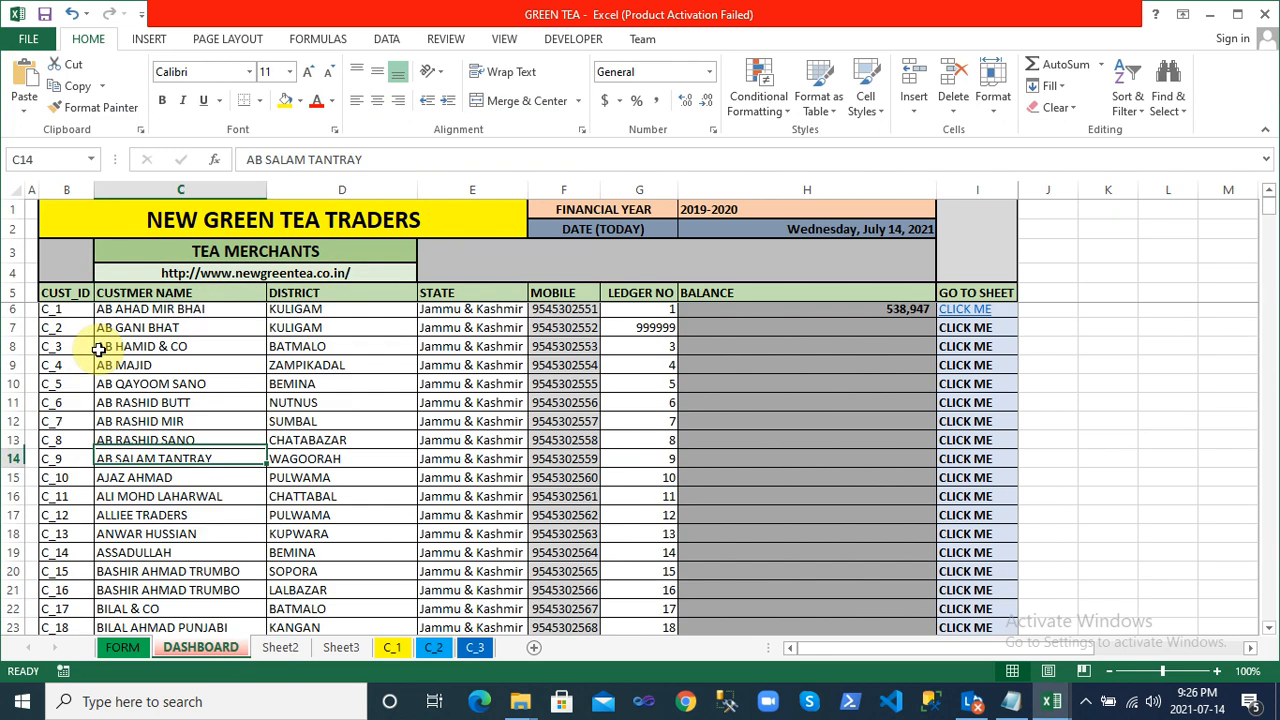
{"action": "left_click", "coordinate": [77, 387]}
{"action": "left_click", "coordinate": [138, 385]}
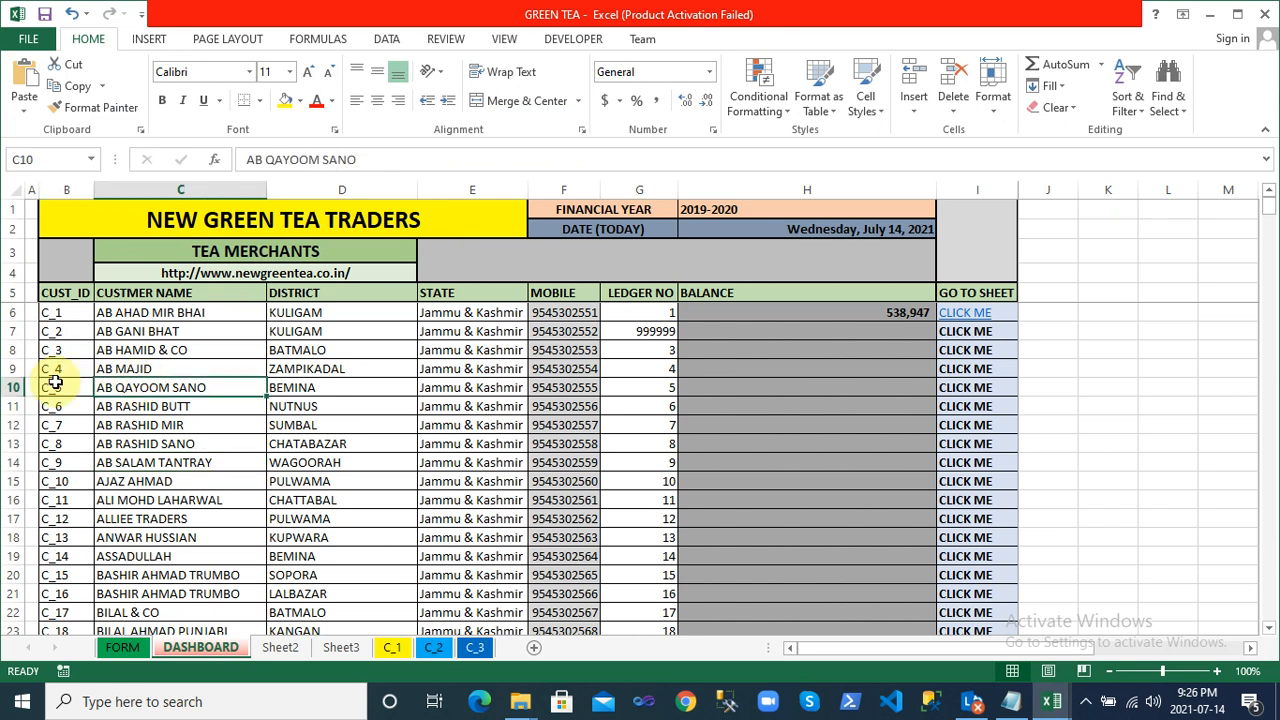
Highlight customer C_5's entire row on the DASHBOARD sheet, then return to the Search button's code
{"action": "left_click", "coordinate": [10, 388]}
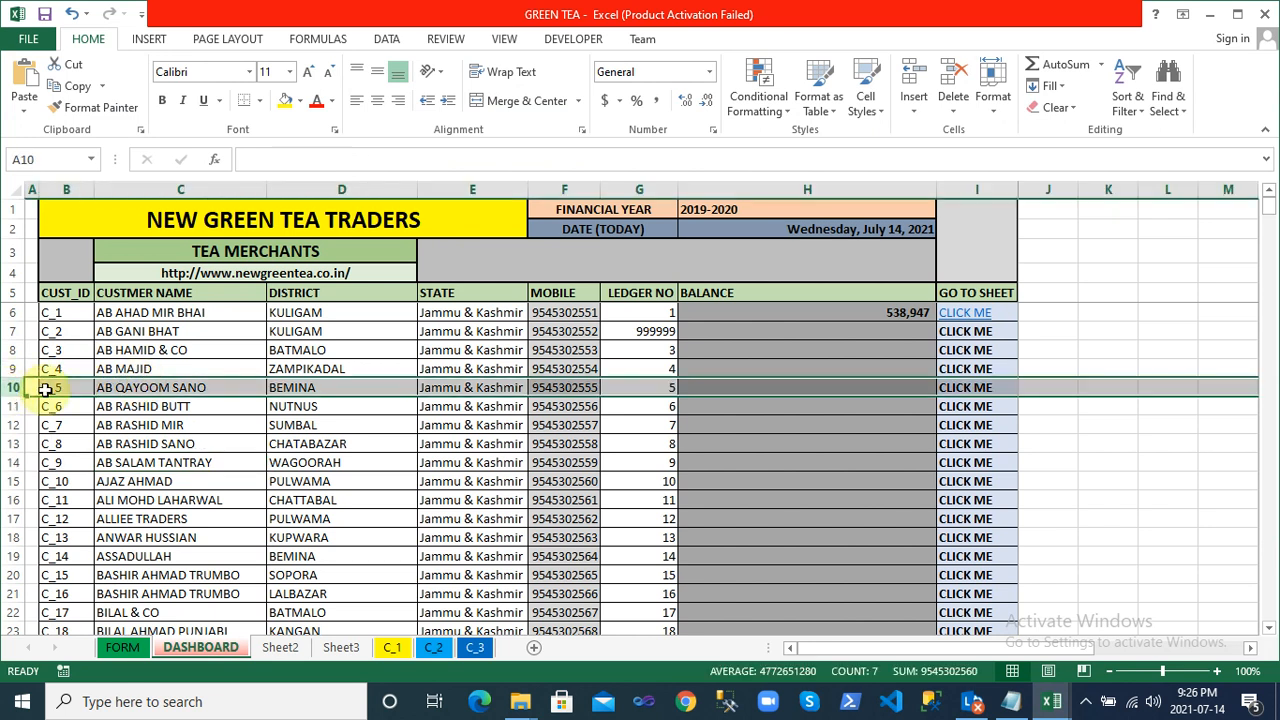
{"action": "left_click", "coordinate": [138, 388]}
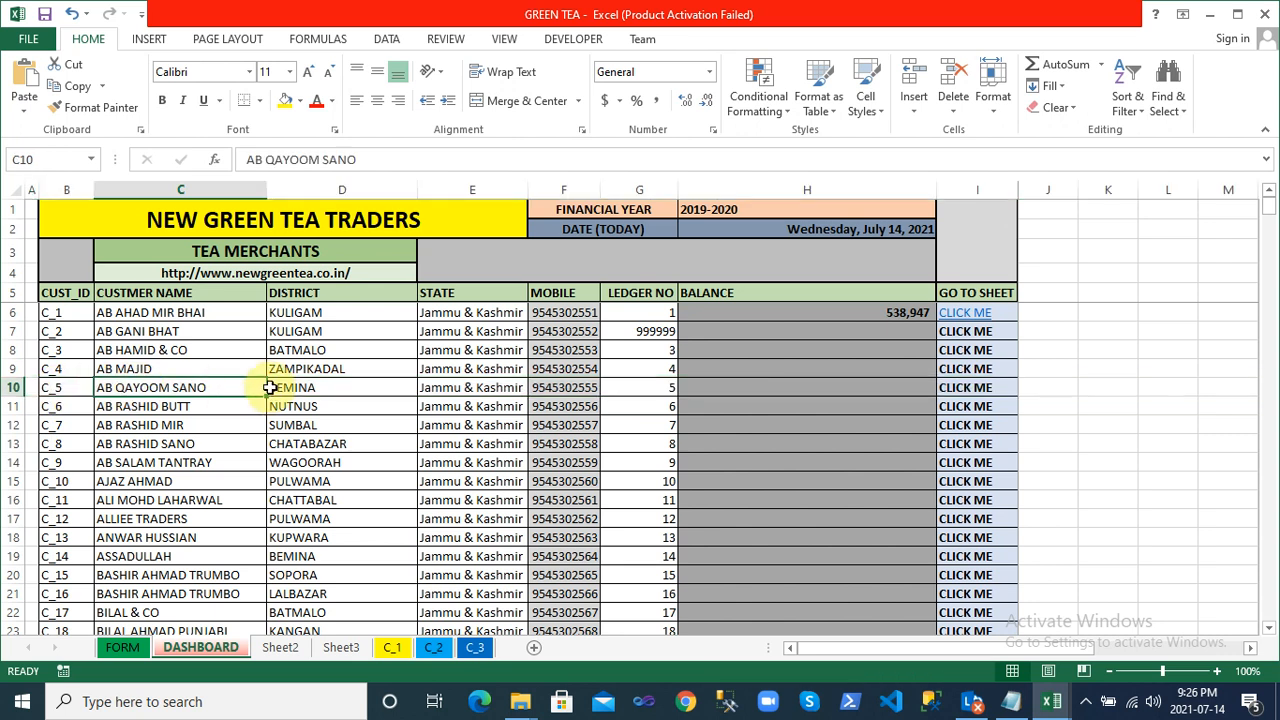
{"action": "key", "text": "alt+Tab"}
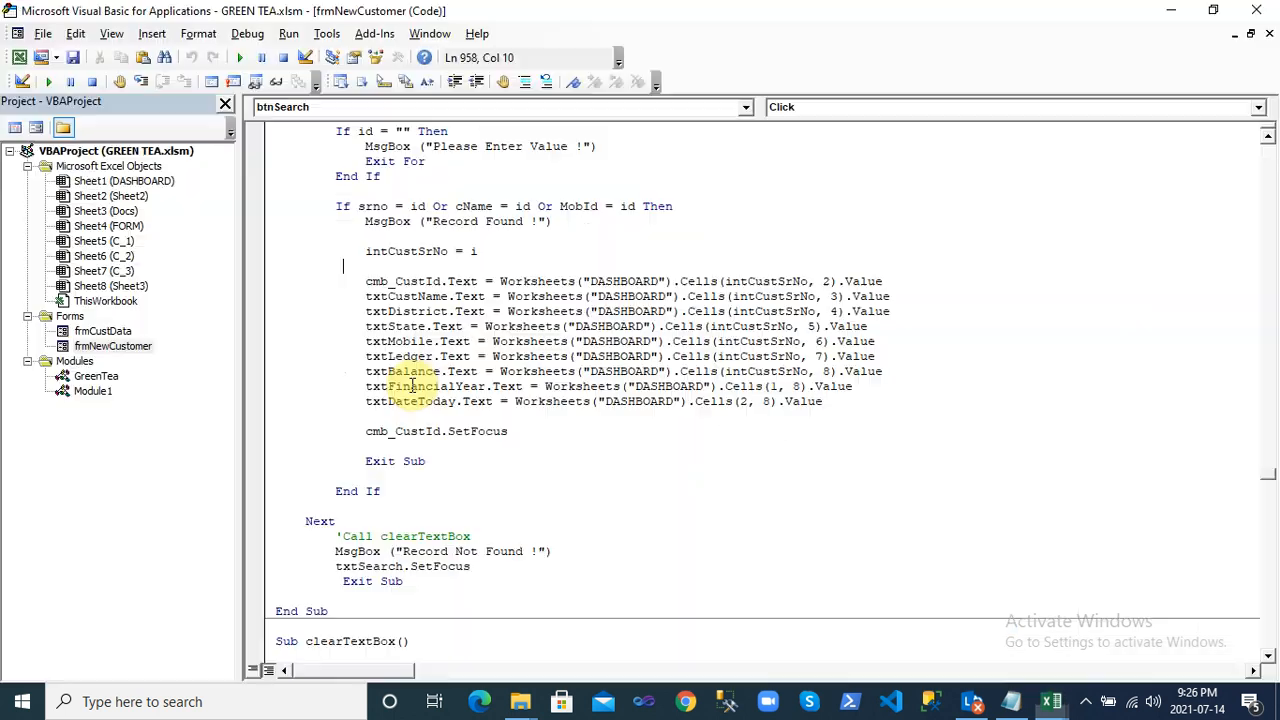
{"action": "left_click", "coordinate": [418, 450]}
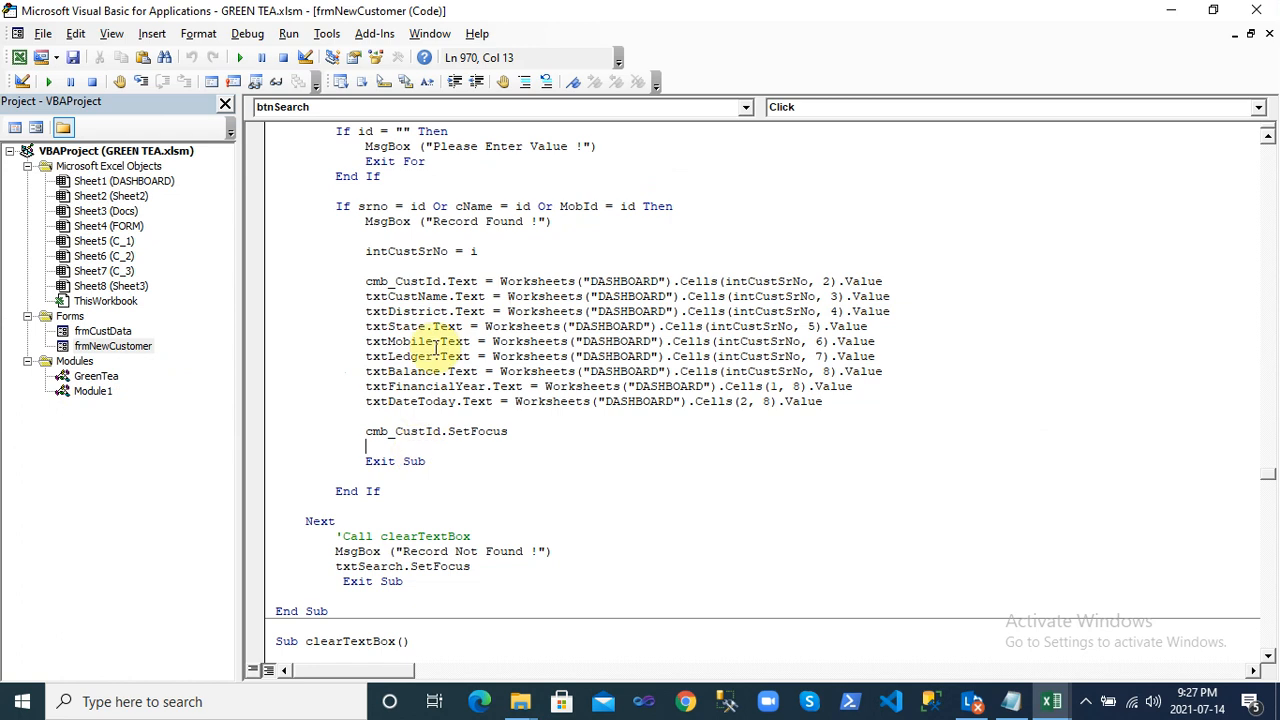
Examine the end of the Search code, the clearTextBox procedure that empties the customer fields, and the btnShowRecord_Click procedure
{"action": "key", "text": "Down"}
{"action": "key", "text": "Down"}
{"action": "key", "text": "Down"}
{"action": "key", "text": "Down"}
{"action": "key", "text": "Down"}
{"action": "key", "text": "Down"}
{"action": "key", "text": "Down"}
{"action": "key", "text": "Down"}
{"action": "key", "text": "Down"}
{"action": "key", "text": "Down"}
{"action": "key", "text": "Down"}
{"action": "key", "text": "Down"}
{"action": "key", "text": "Down"}
{"action": "key", "text": "Down"}
{"action": "key", "text": "Down"}
{"action": "key", "text": "Down"}
{"action": "key", "text": "Down"}
{"action": "key", "text": "Down"}
{"action": "key", "text": "Down"}
{"action": "key", "text": "Down"}
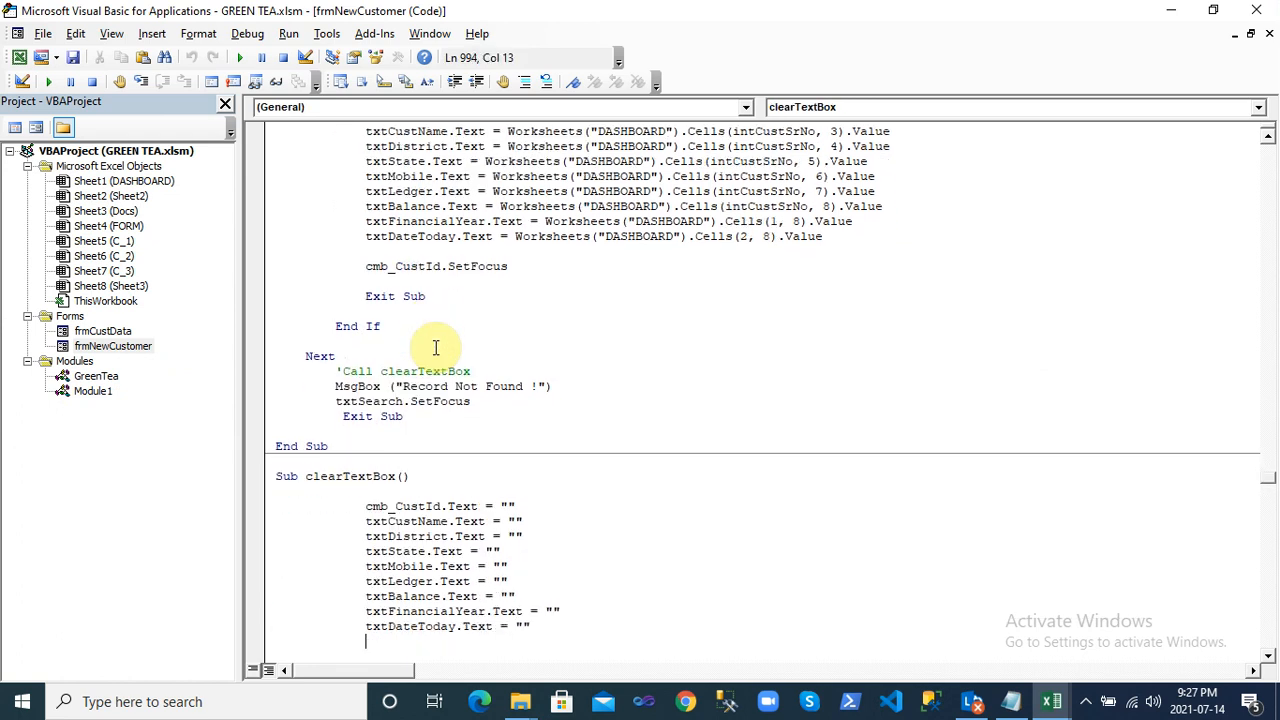
{"action": "key", "text": "Up"}
{"action": "key", "text": "Up"}
{"action": "key", "text": "Up"}
{"action": "key", "text": "Up"}
{"action": "key", "text": "Up"}
{"action": "key", "text": "Up"}
{"action": "key", "text": "Up"}
{"action": "key", "text": "Up"}
{"action": "key", "text": "Up"}
{"action": "key", "text": "Up"}
{"action": "key", "text": "Up"}
{"action": "key", "text": "Up"}
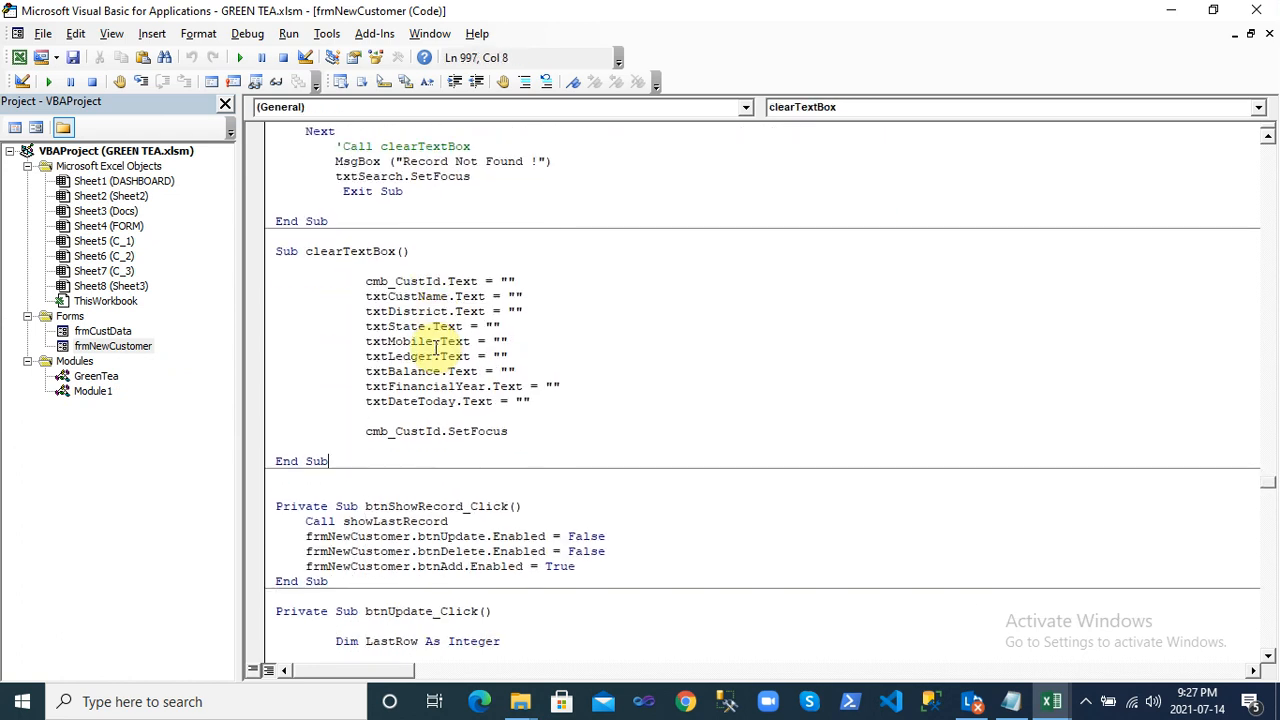
{"action": "left_click", "coordinate": [508, 311]}
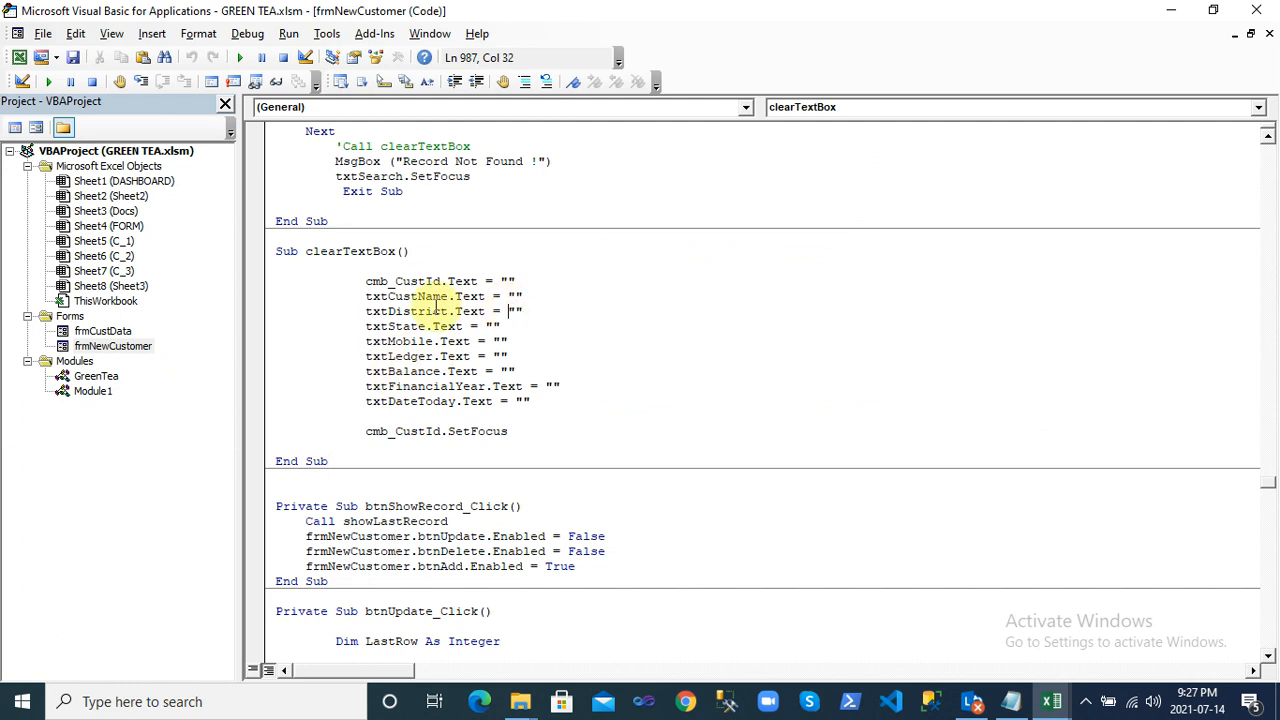
{"action": "left_click_drag", "start_coordinate": [362, 279], "coordinate": [455, 341]}
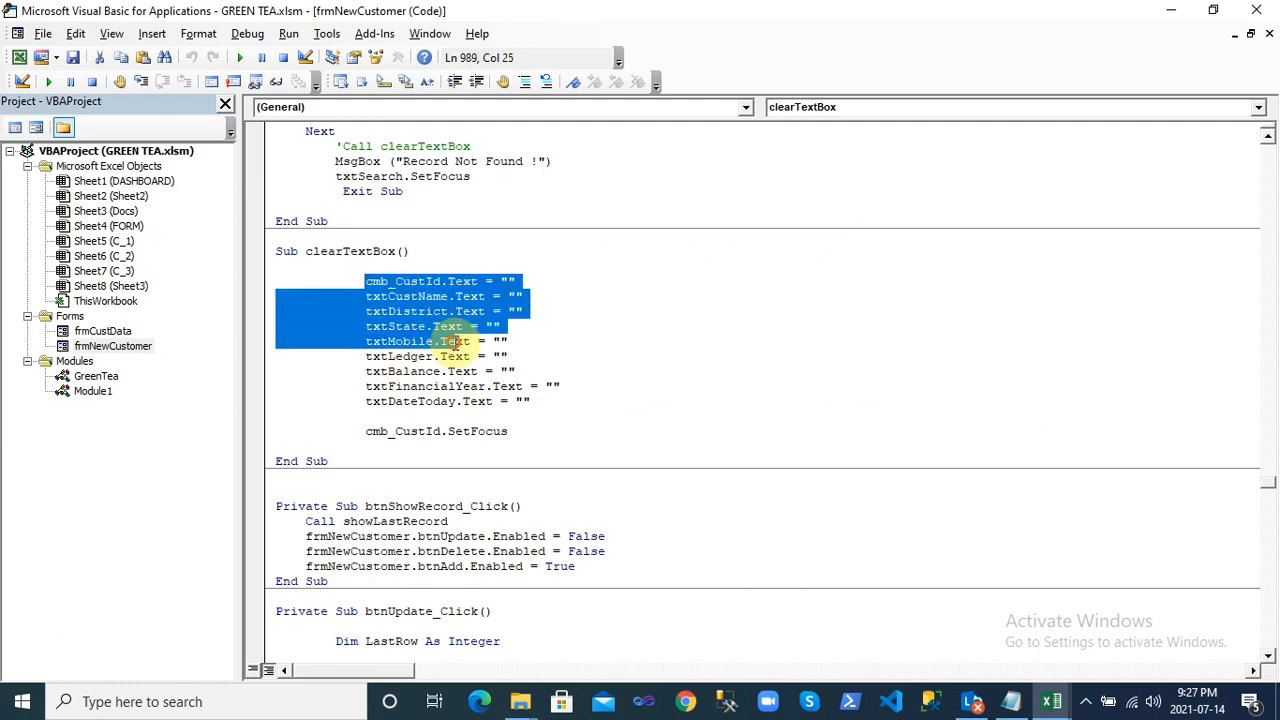
{"action": "left_click", "coordinate": [617, 416]}
{"action": "left_click", "coordinate": [441, 536]}
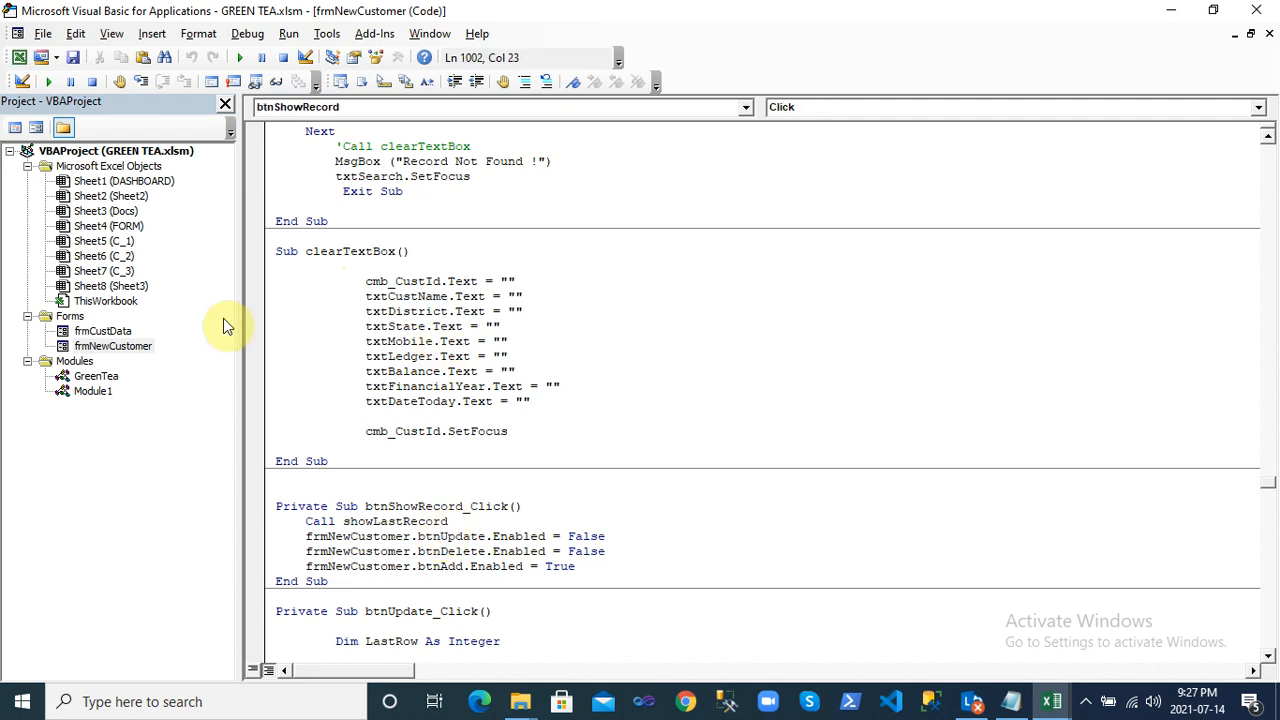
Open the first-record button's code from the frmNewCustomer form and examine its LastRow assignment
{"action": "double_click", "coordinate": [128, 346]}
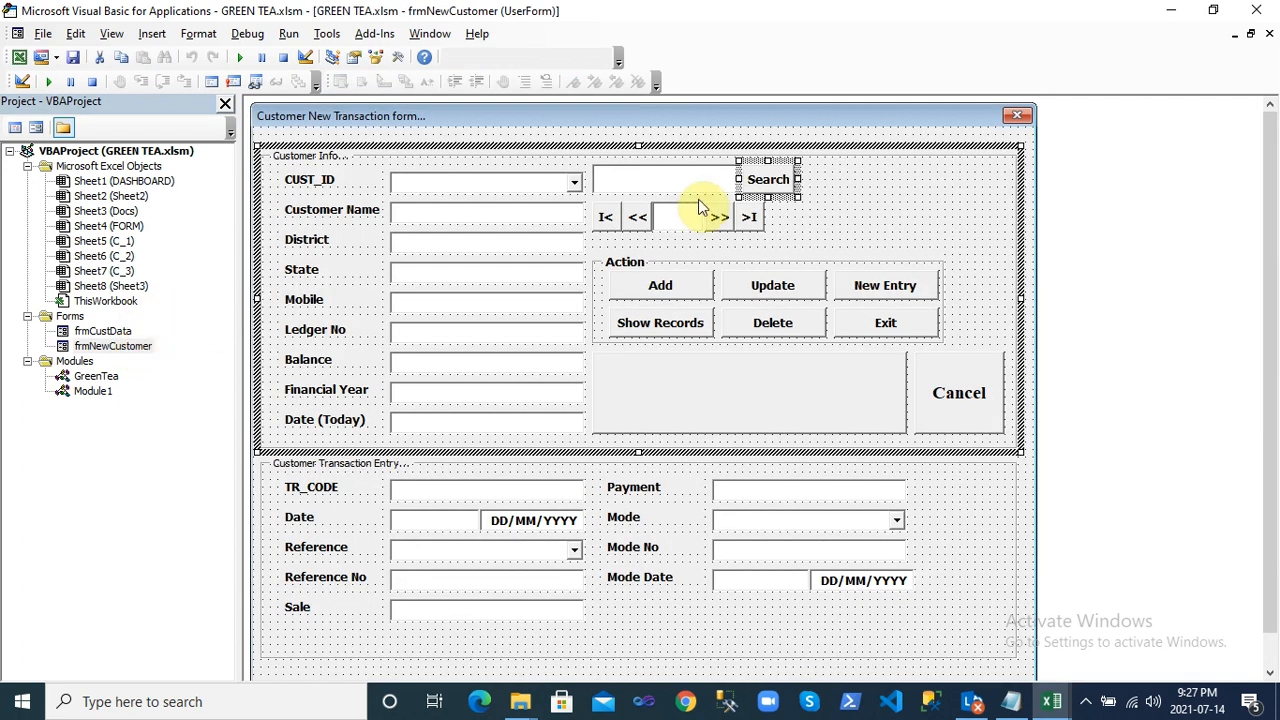
{"action": "double_click", "coordinate": [606, 218]}
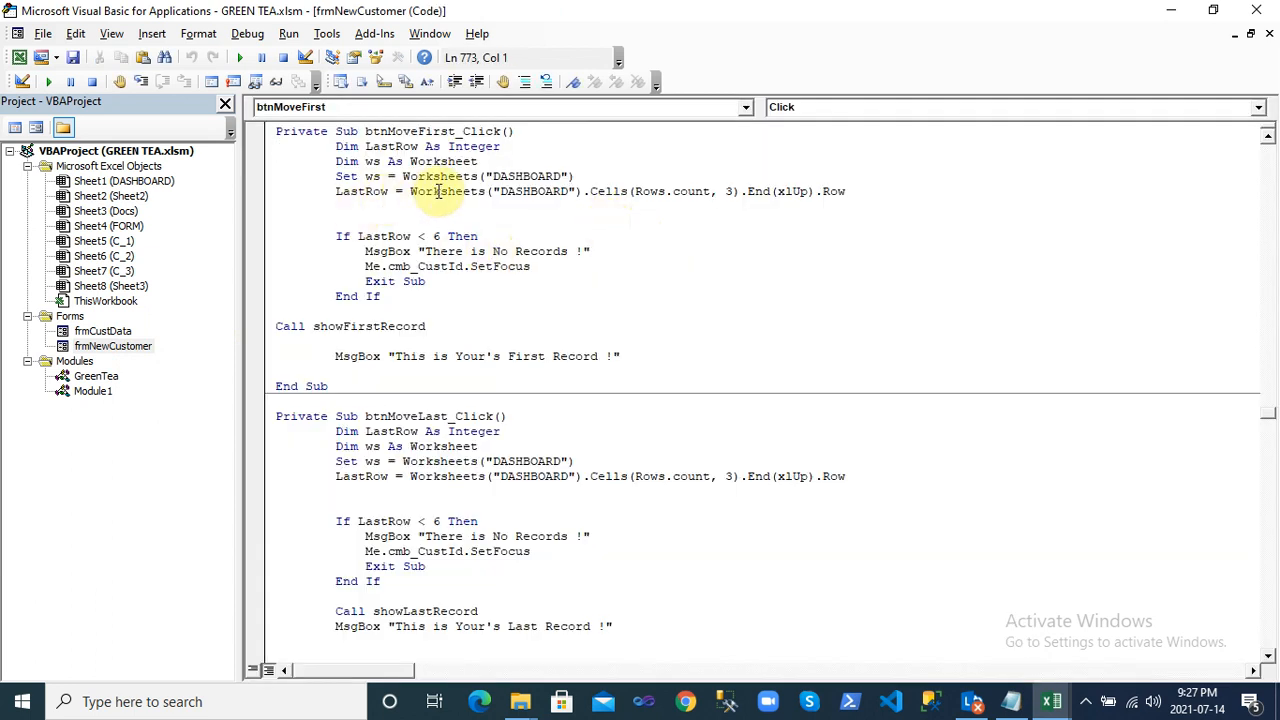
{"action": "left_click_drag", "start_coordinate": [335, 192], "coordinate": [450, 195]}
{"action": "left_click", "coordinate": [456, 192]}
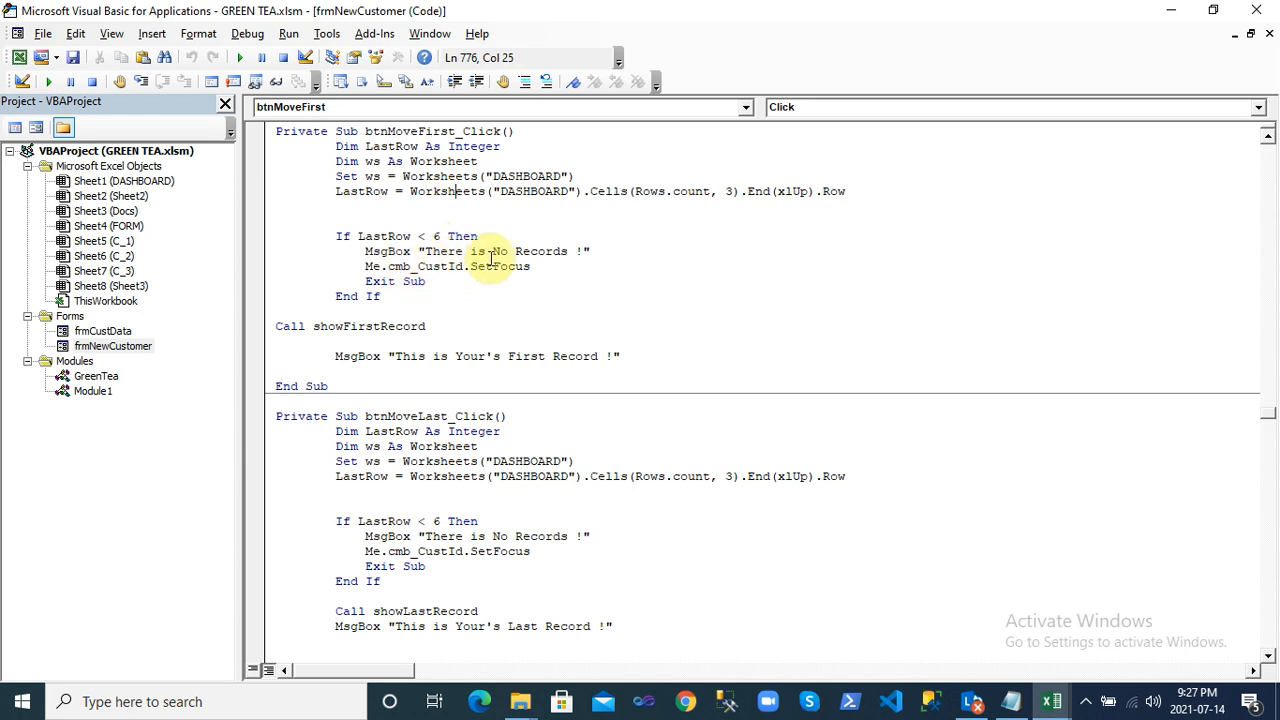
Compare DASHBOARD rows 6 and 5 with the LastRow check, then highlight the showFirstRecord call in the code
{"action": "key", "text": "alt+F11"}
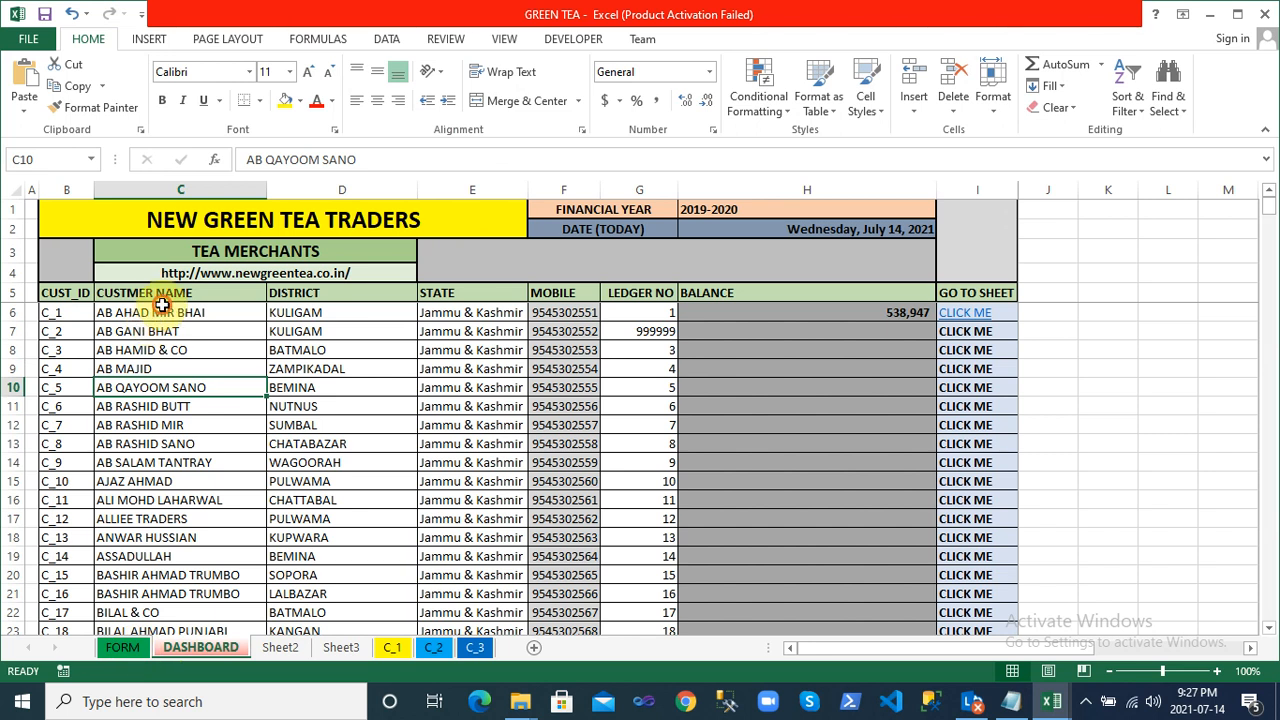
{"action": "left_click", "coordinate": [8, 314]}
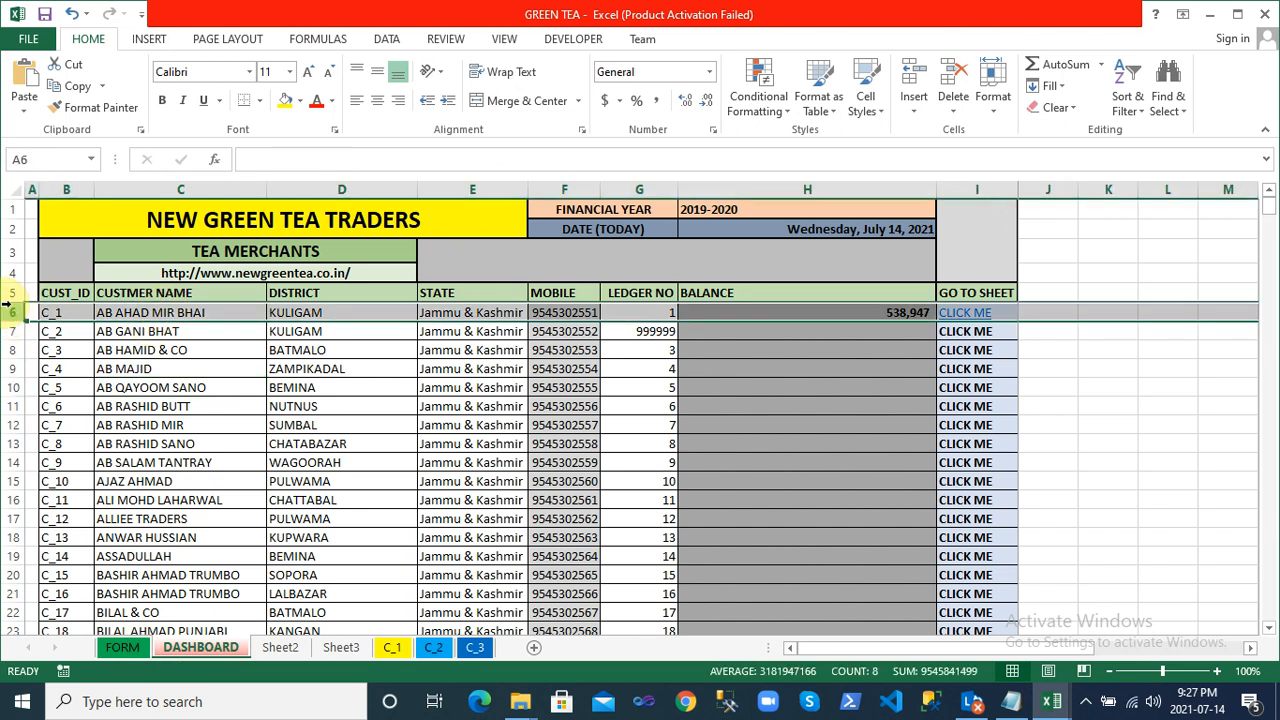
{"action": "left_click", "coordinate": [10, 292]}
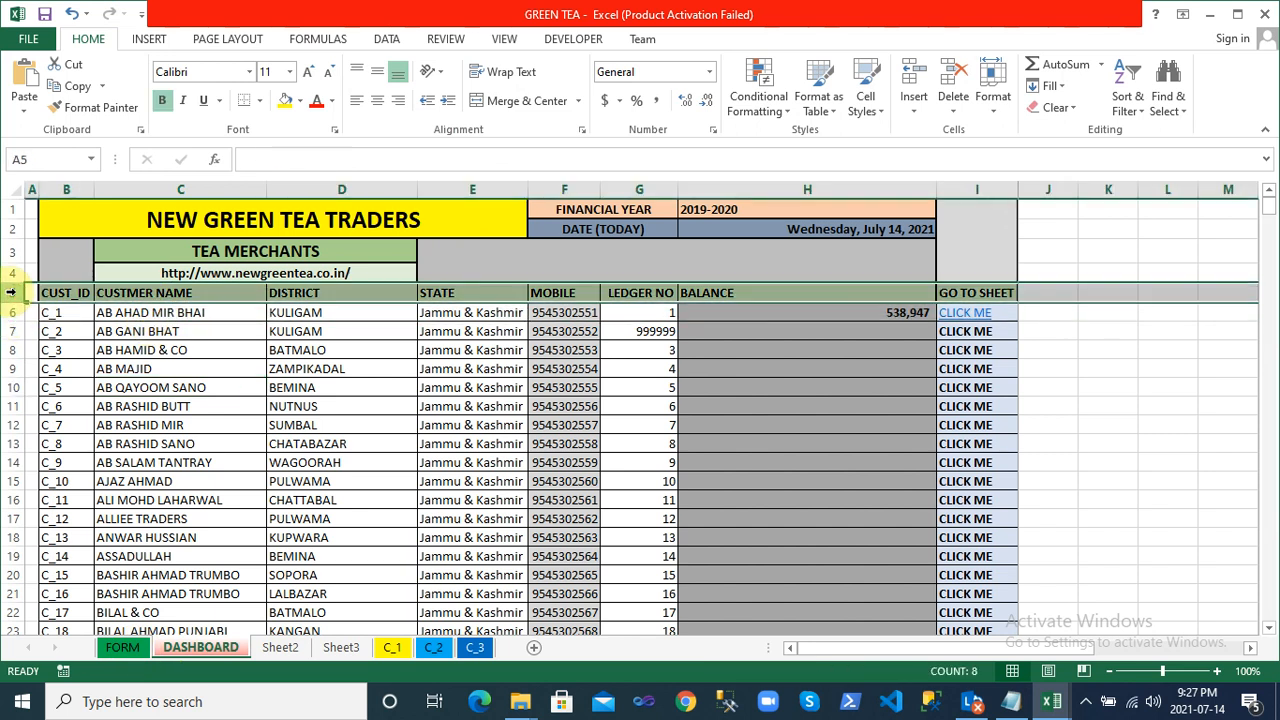
{"action": "left_click", "coordinate": [147, 314]}
{"action": "key", "text": "alt+Tab"}
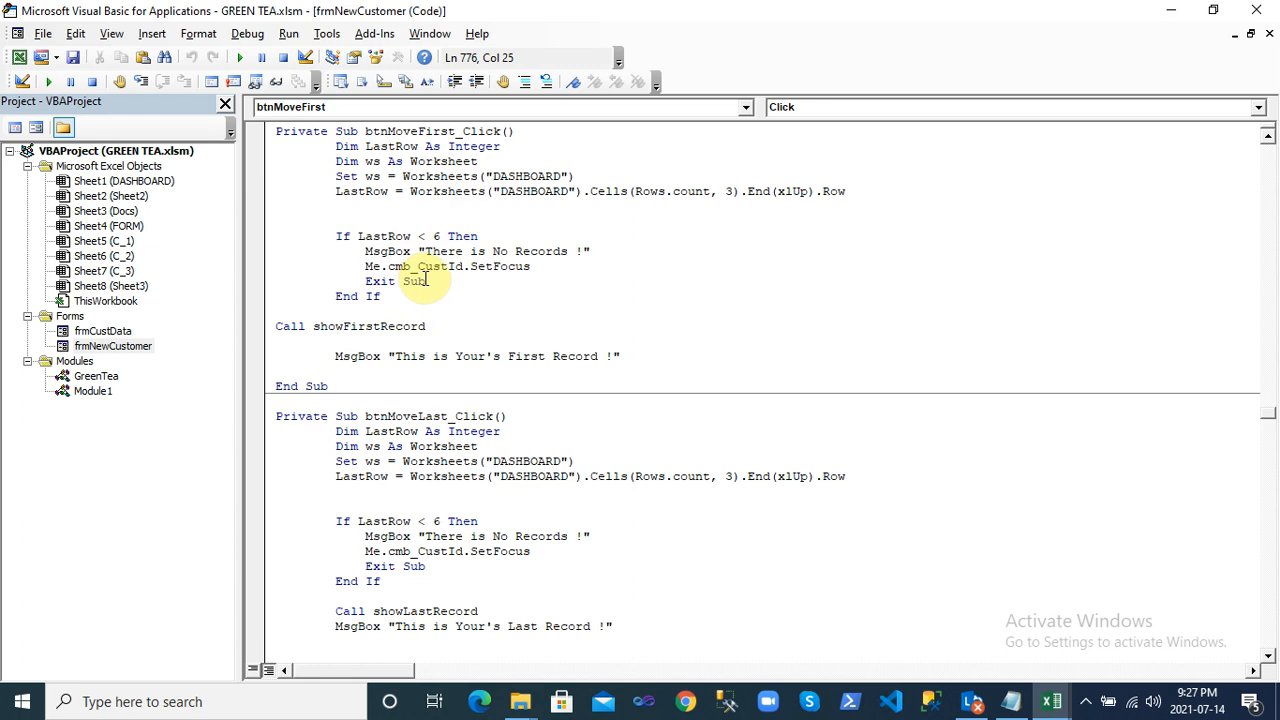
{"action": "double_click", "coordinate": [356, 327]}
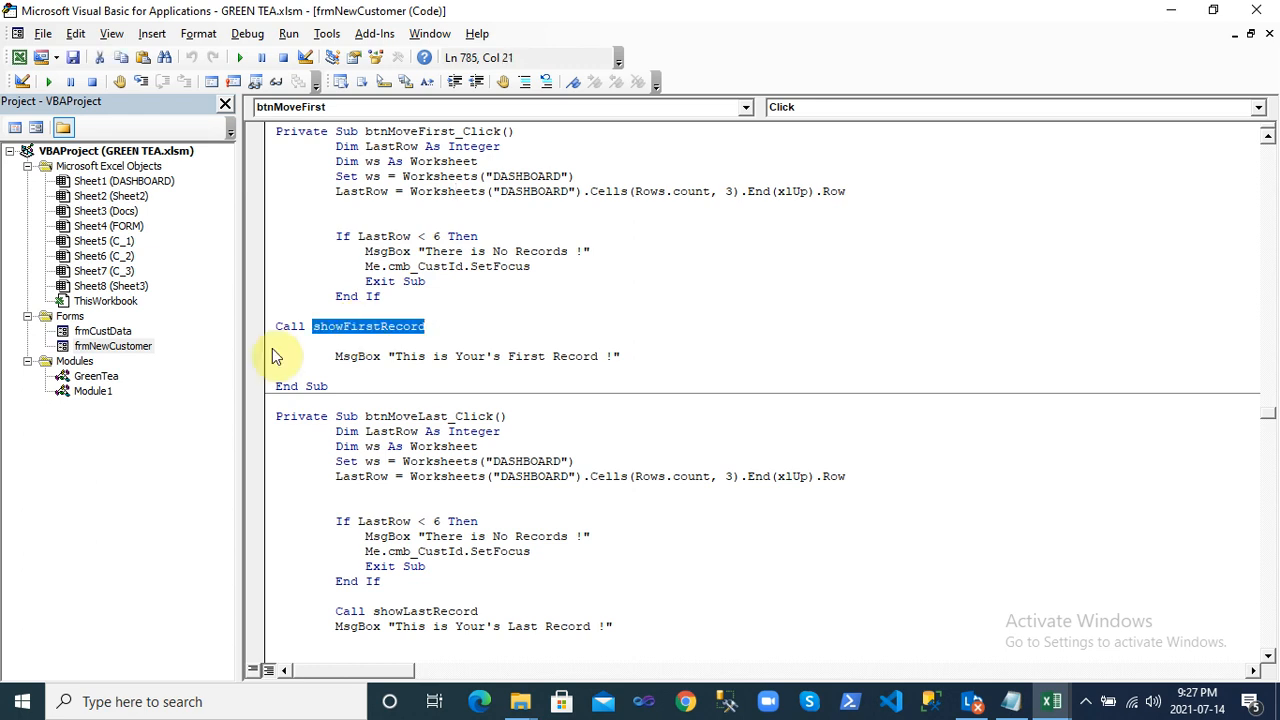
Open the previous-record button's code from the frmNewCustomer form and examine its variable declarations and LastRow assignment
{"action": "double_click", "coordinate": [111, 347]}
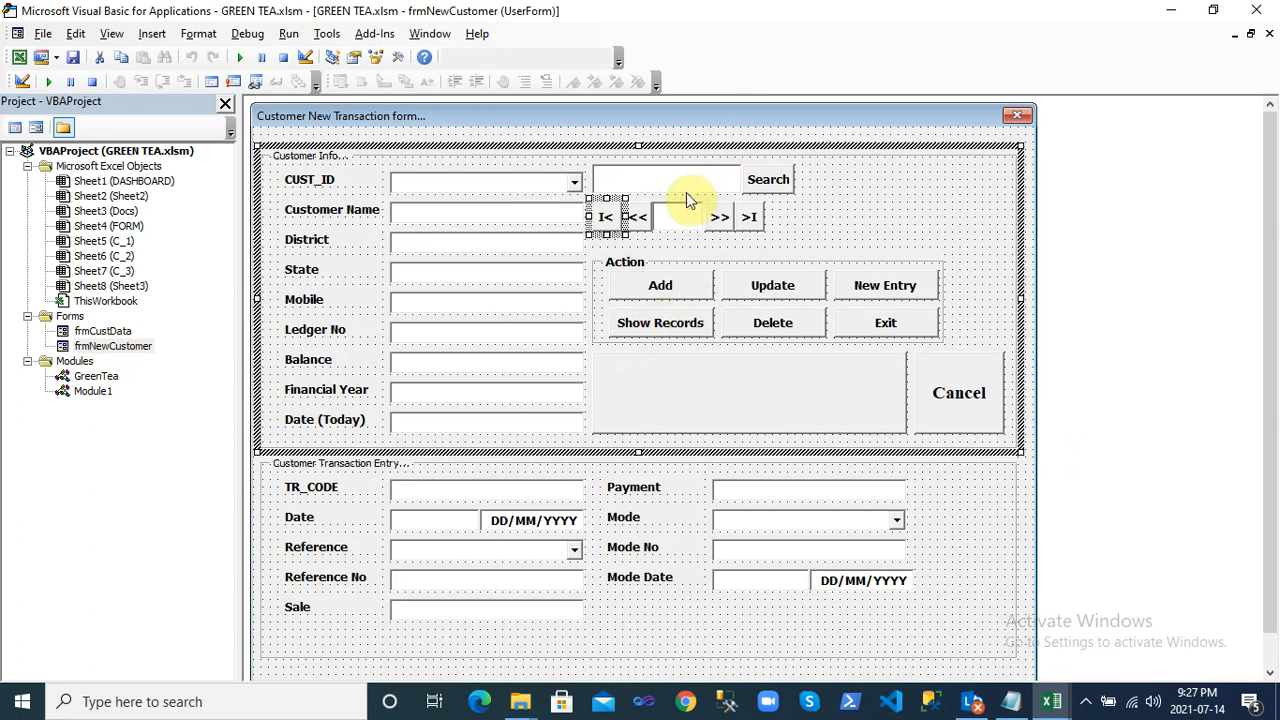
{"action": "double_click", "coordinate": [645, 222]}
{"action": "left_click", "coordinate": [462, 280]}
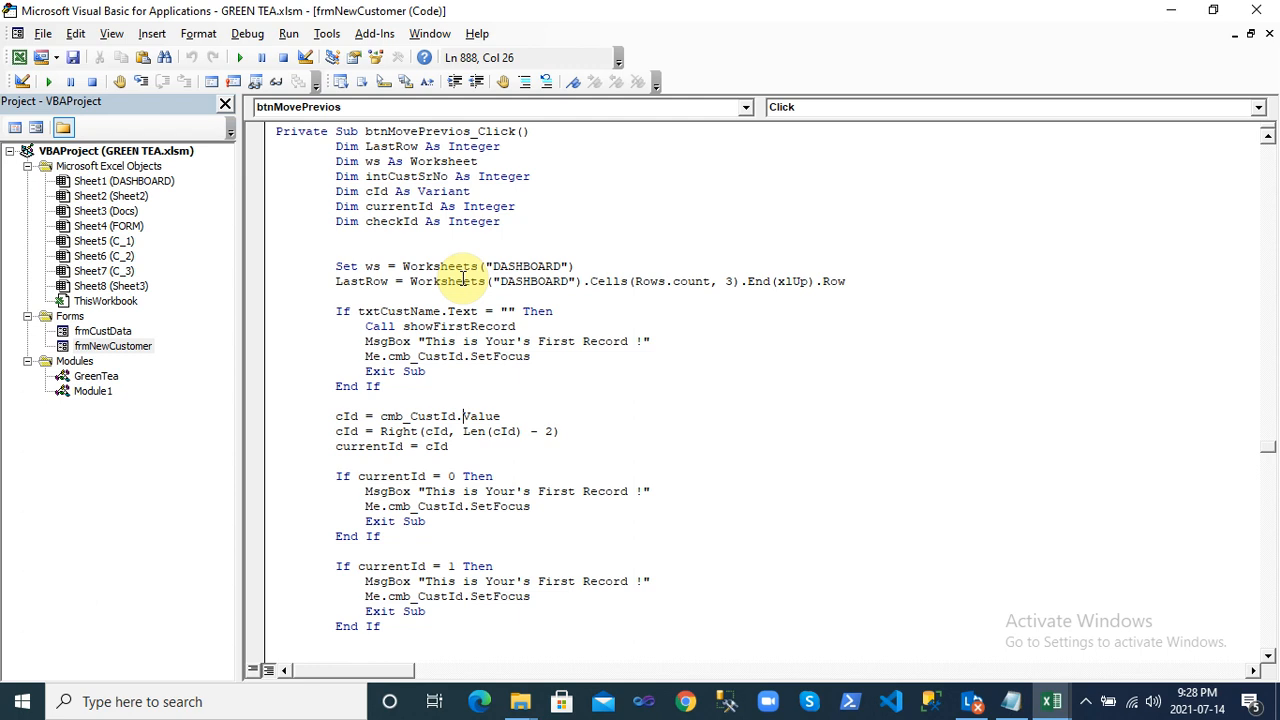
{"action": "key", "text": "Down"}
{"action": "key", "text": "Down"}
{"action": "key", "text": "Up"}
{"action": "key", "text": "Up"}
{"action": "key", "text": "Up"}
{"action": "key", "text": "Up"}
{"action": "key", "text": "Up"}
{"action": "key", "text": "Up"}
{"action": "key", "text": "Up"}
{"action": "key", "text": "Up"}
{"action": "key", "text": "Up"}
{"action": "key", "text": "Up"}
{"action": "key", "text": "Up"}
{"action": "key", "text": "Up"}
{"action": "key", "text": "Up"}
{"action": "key", "text": "Up"}
{"action": "key", "text": "Up"}
{"action": "key", "text": "Up"}
{"action": "key", "text": "Up"}
{"action": "key", "text": "End"}
{"action": "left_click", "coordinate": [371, 283]}
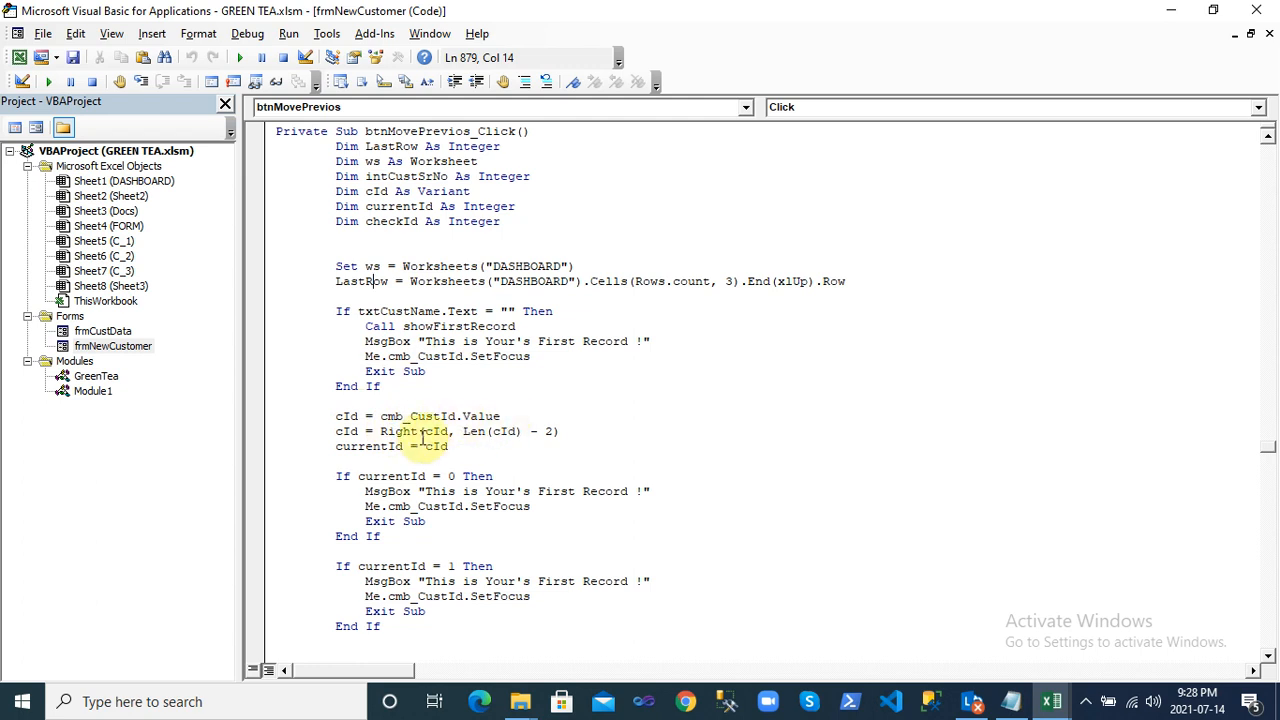
Examine the currentId = 0 check in btnMovePrevios_Click, highlight the procedure's name and glance at the DASHBOARD sheet
{"action": "left_click", "coordinate": [405, 491]}
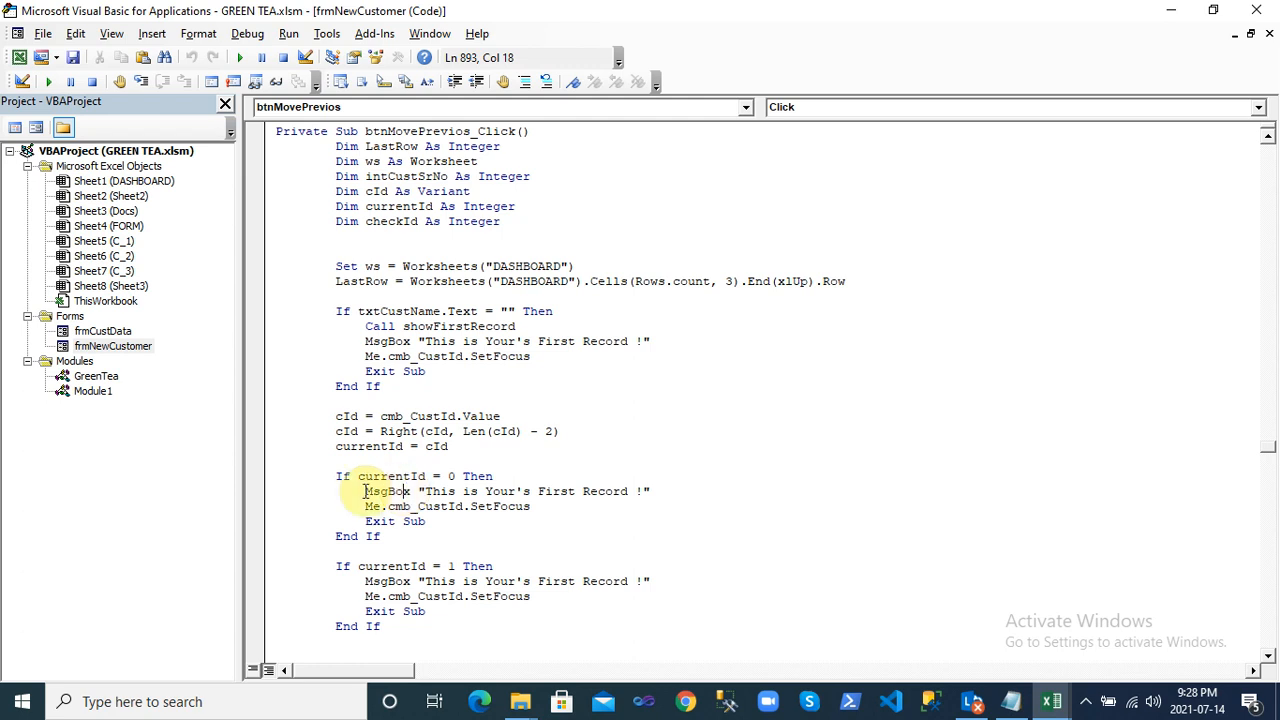
{"action": "left_click_drag", "start_coordinate": [364, 491], "coordinate": [368, 522]}
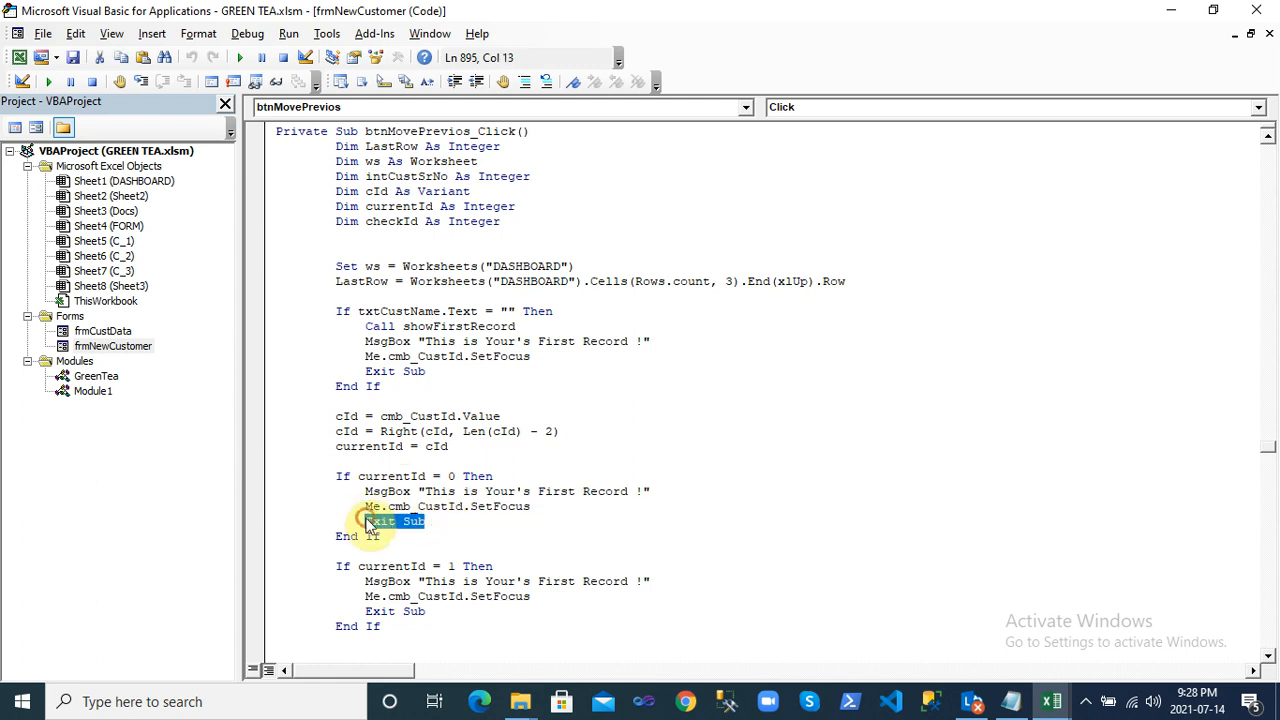
{"action": "left_click", "coordinate": [449, 523]}
{"action": "left_click", "coordinate": [400, 536]}
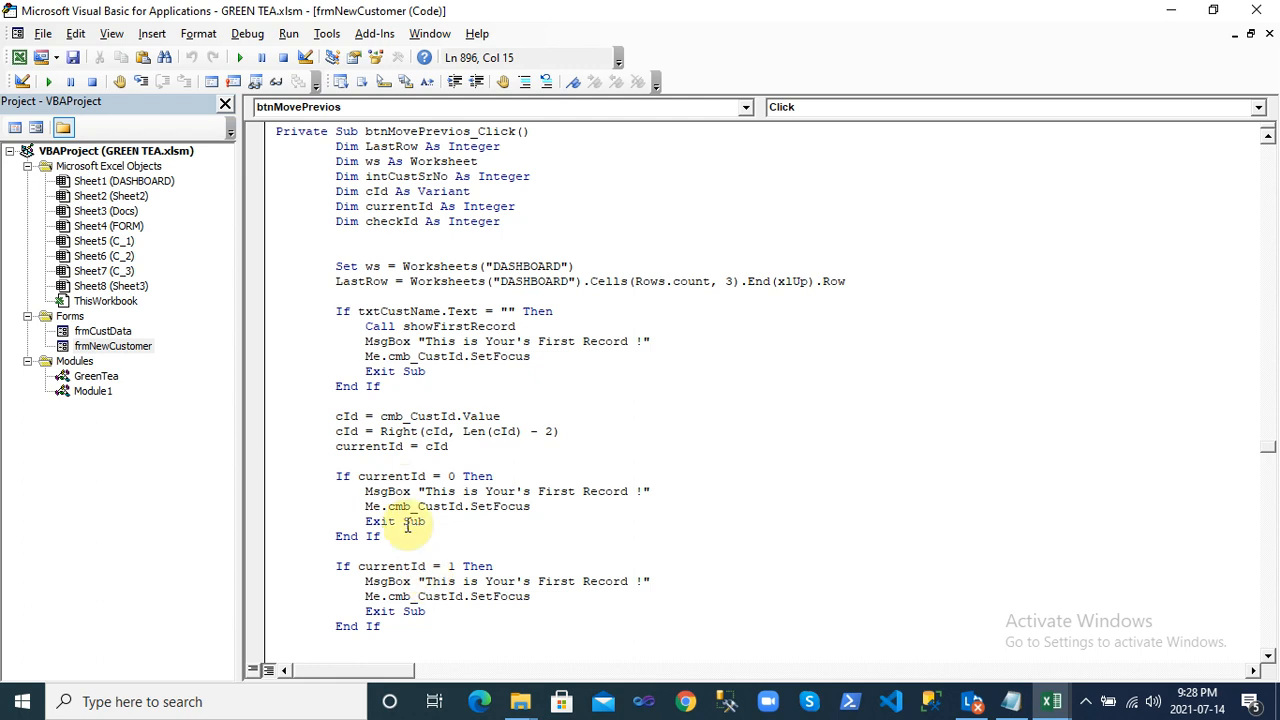
{"action": "double_click", "coordinate": [407, 130]}
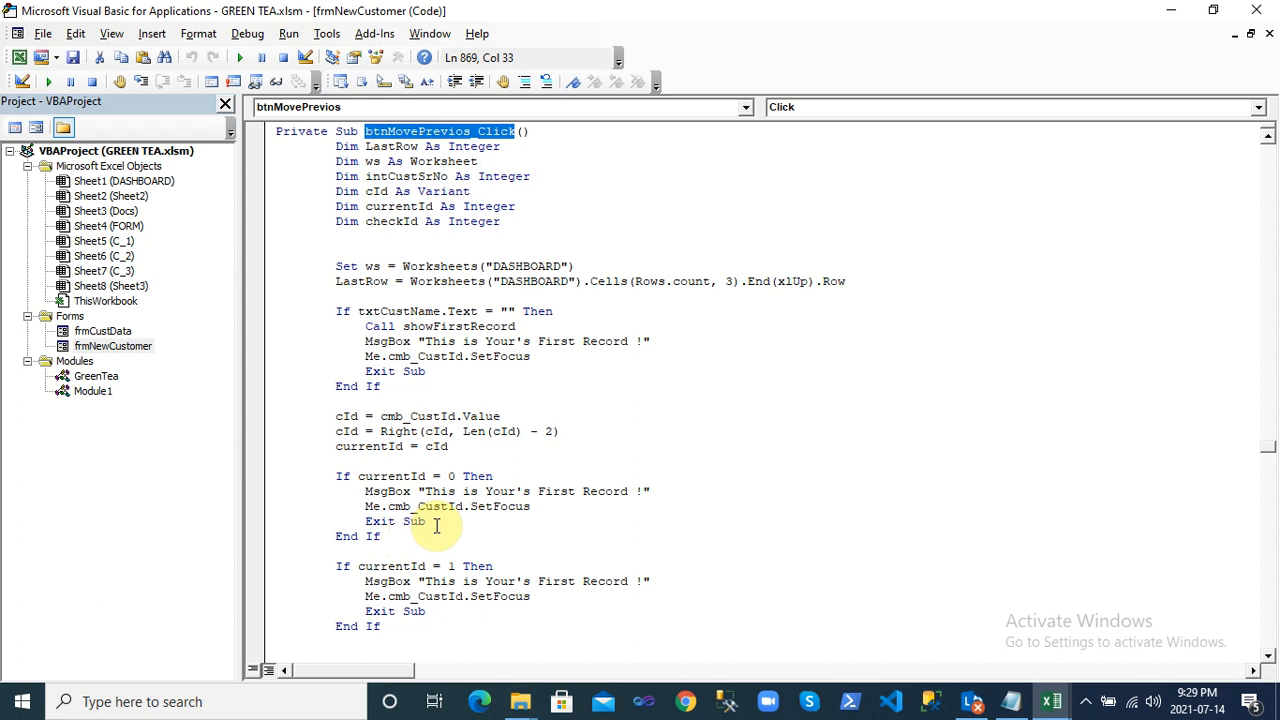
{"action": "key", "text": "alt+Tab"}
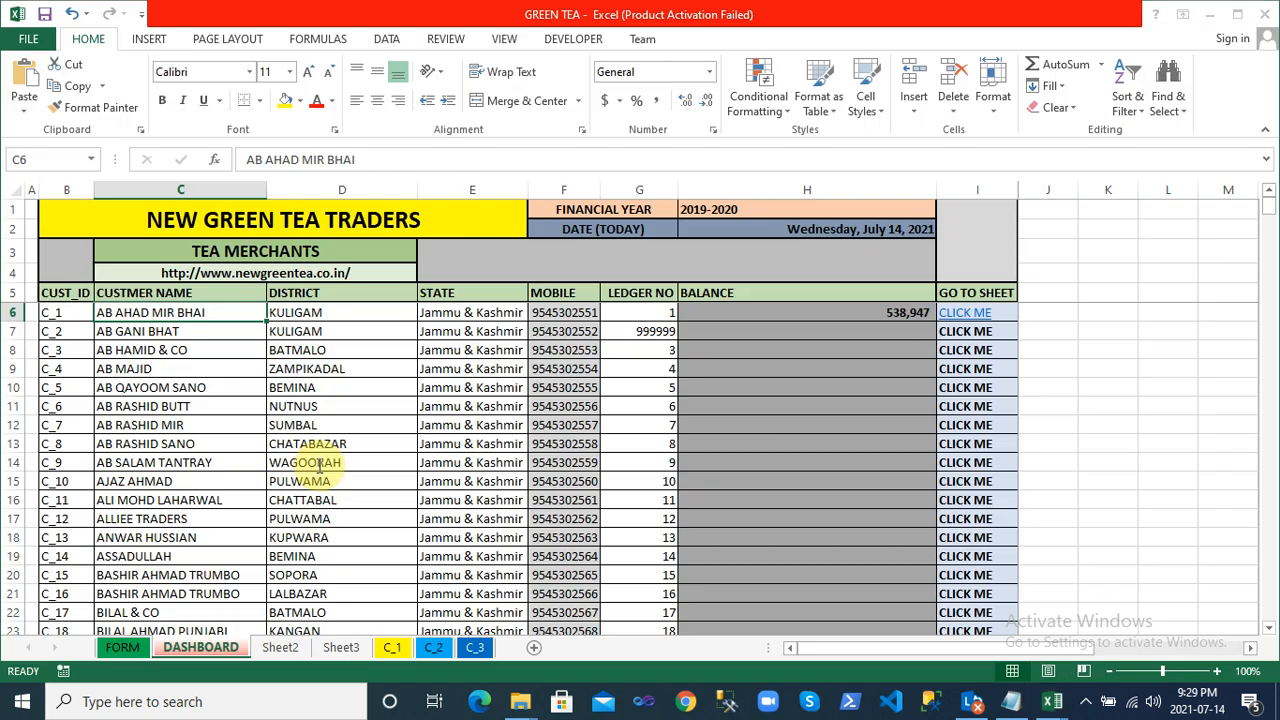
{"action": "key", "text": "alt+Tab"}
Open the next-record button's code from the frmNewCustomer form and read through the btnMoveNext_Click procedure
{"action": "left_click", "coordinate": [137, 345]}
{"action": "double_click", "coordinate": [137, 345]}
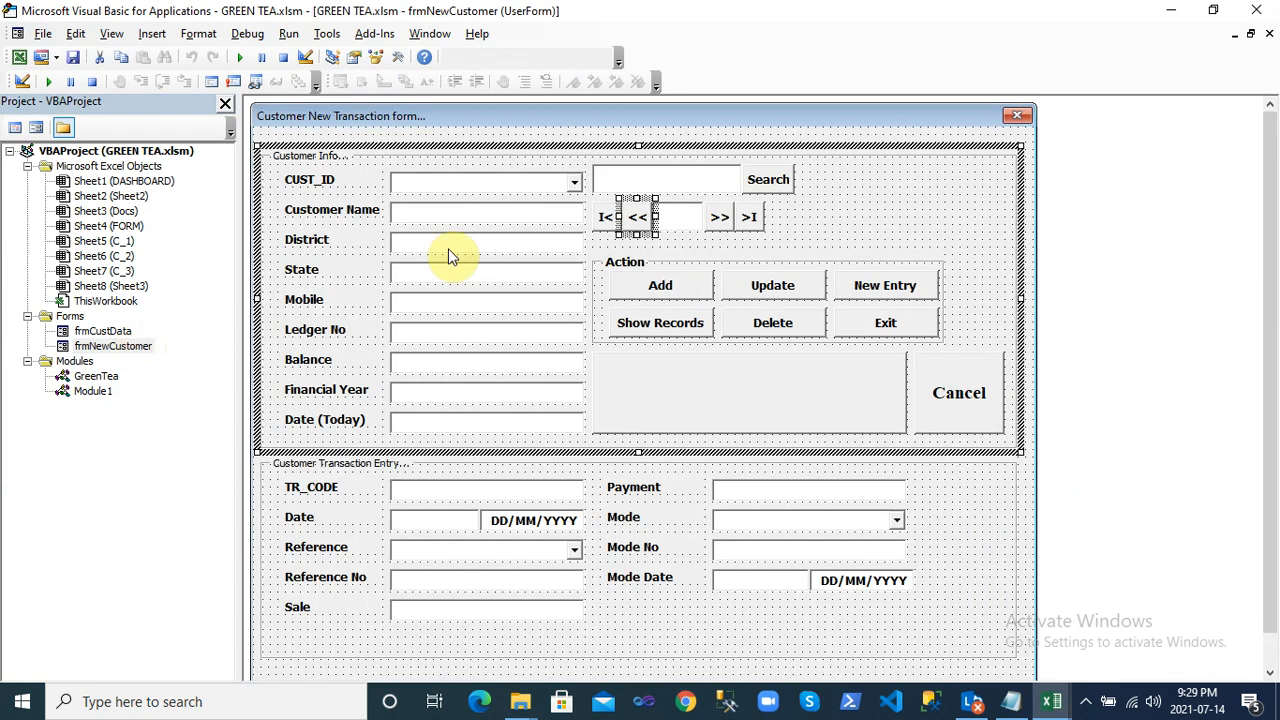
{"action": "double_click", "coordinate": [716, 226]}
{"action": "left_click", "coordinate": [540, 341]}
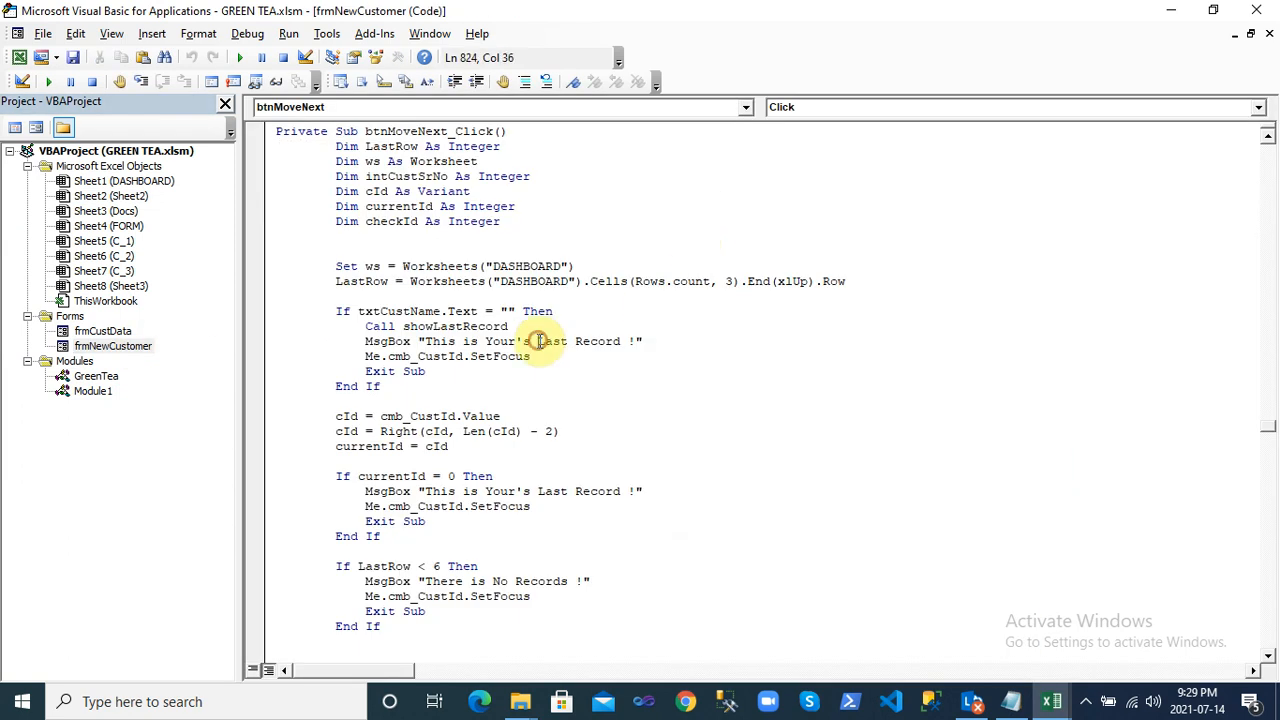
{"action": "key", "text": "Down"}
{"action": "key", "text": "Down"}
{"action": "key", "text": "Down"}
{"action": "key", "text": "Down"}
{"action": "key", "text": "Down"}
{"action": "key", "text": "Down"}
{"action": "key", "text": "Down"}
{"action": "key", "text": "Down"}
{"action": "key", "text": "Down"}
{"action": "key", "text": "Down"}
{"action": "key", "text": "Down"}
{"action": "key", "text": "Down"}
{"action": "key", "text": "Down"}
{"action": "key", "text": "Down"}
{"action": "key", "text": "Down"}
{"action": "key", "text": "Down"}
{"action": "key", "text": "Down"}
{"action": "key", "text": "Down"}
{"action": "key", "text": "Down"}
{"action": "key", "text": "Down"}
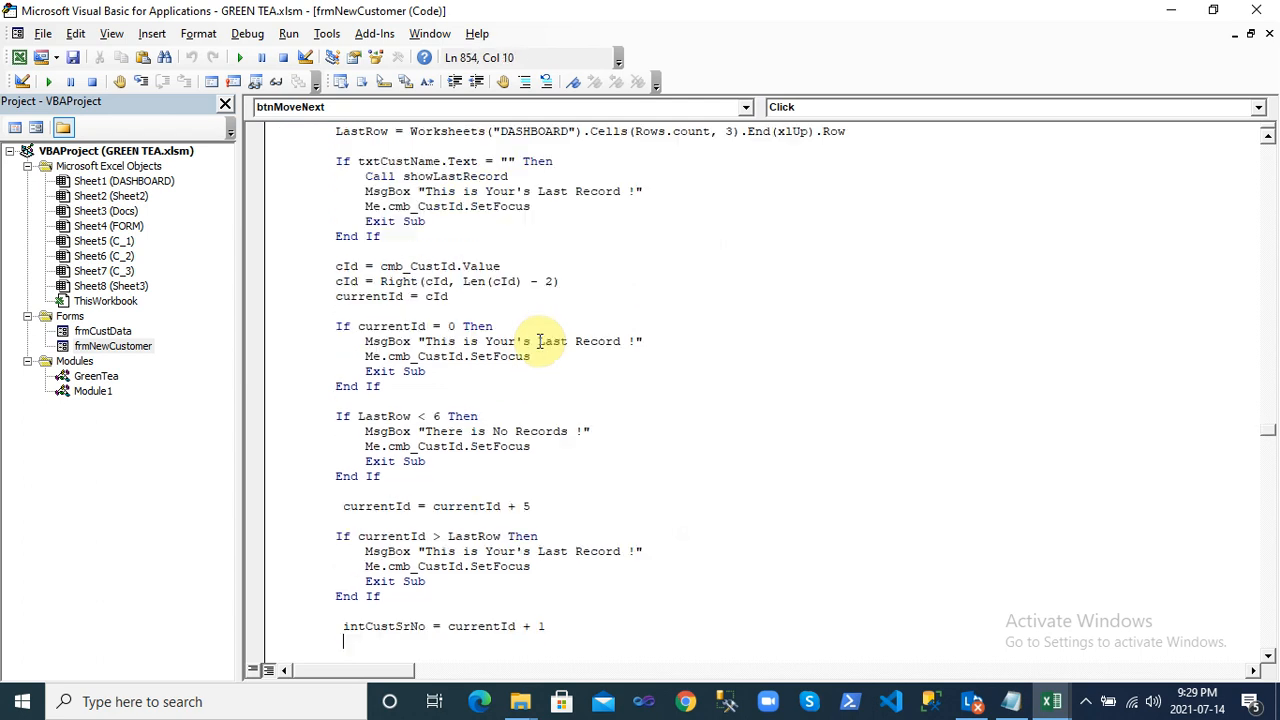
{"action": "key", "text": "Down"}
{"action": "key", "text": "Down"}
{"action": "key", "text": "Down"}
{"action": "key", "text": "Down"}
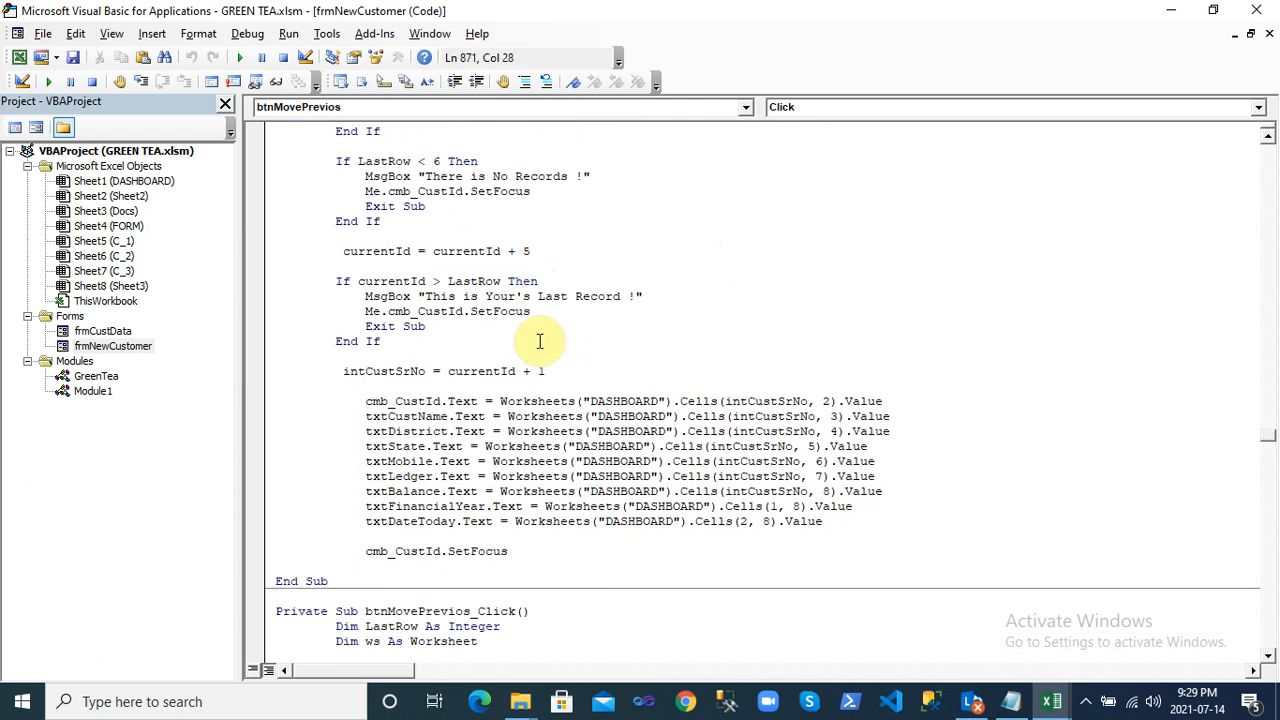
Examine how btnMoveNext_Click computes intCustSrNo from currentId and fills the cmb_CustId field
{"action": "left_click", "coordinate": [421, 416]}
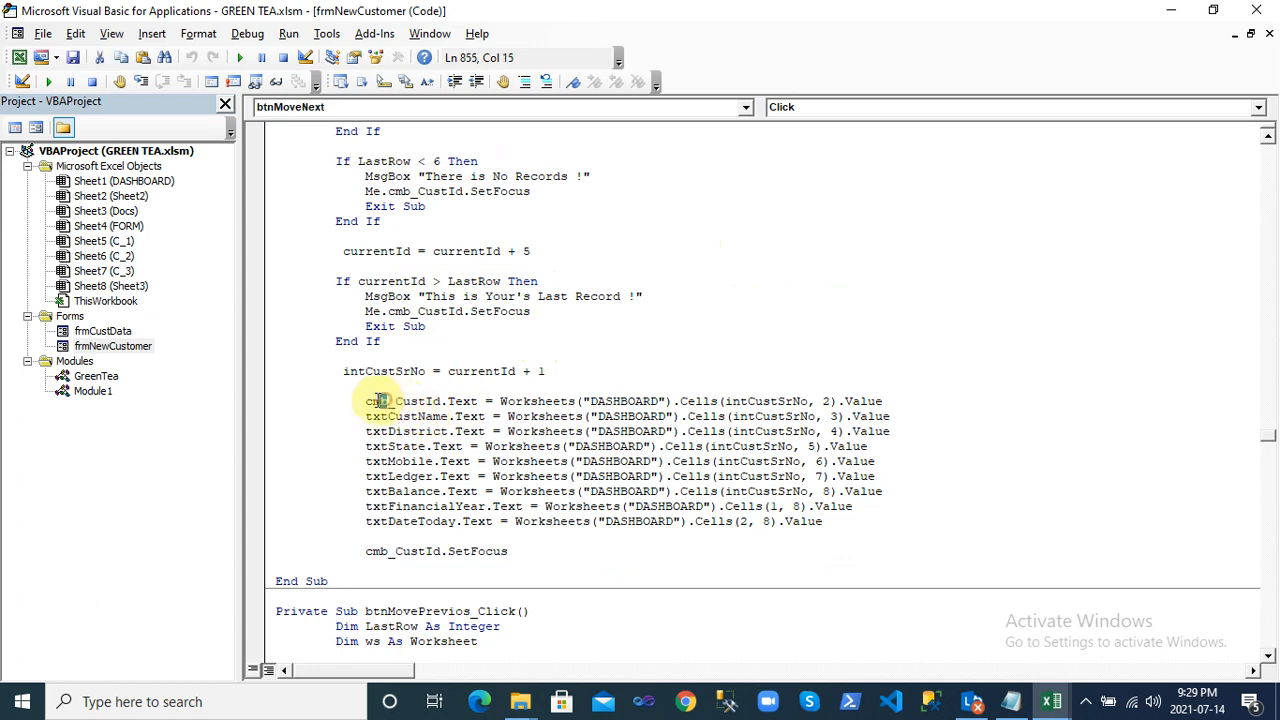
{"action": "left_click", "coordinate": [530, 371]}
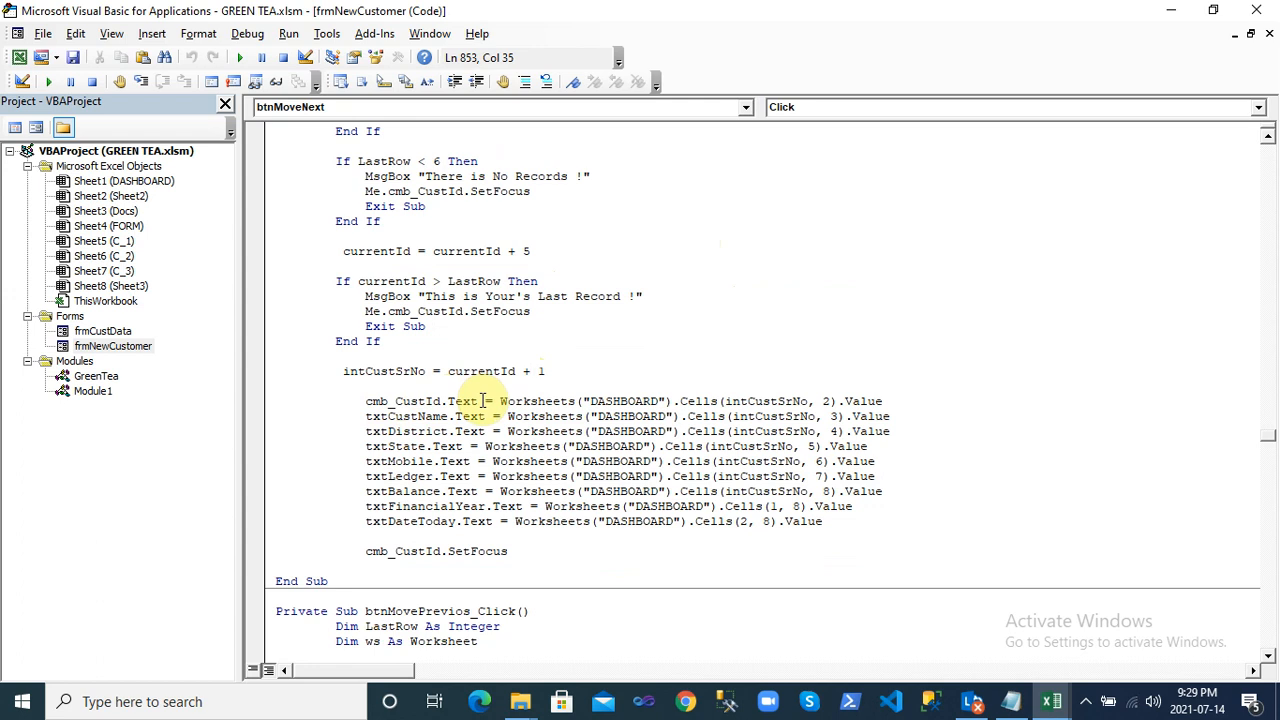
{"action": "left_click_drag", "start_coordinate": [482, 400], "coordinate": [366, 402]}
{"action": "left_click", "coordinate": [468, 374]}
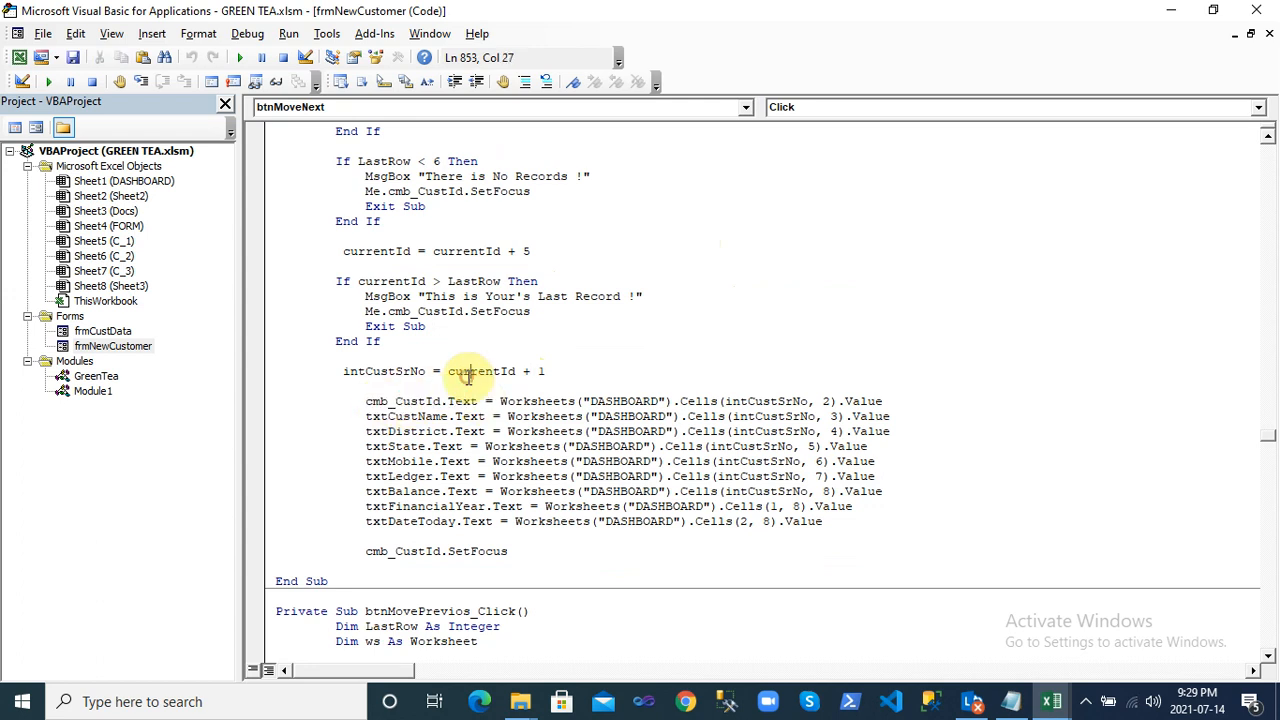
{"action": "left_click_drag", "start_coordinate": [516, 374], "coordinate": [472, 375]}
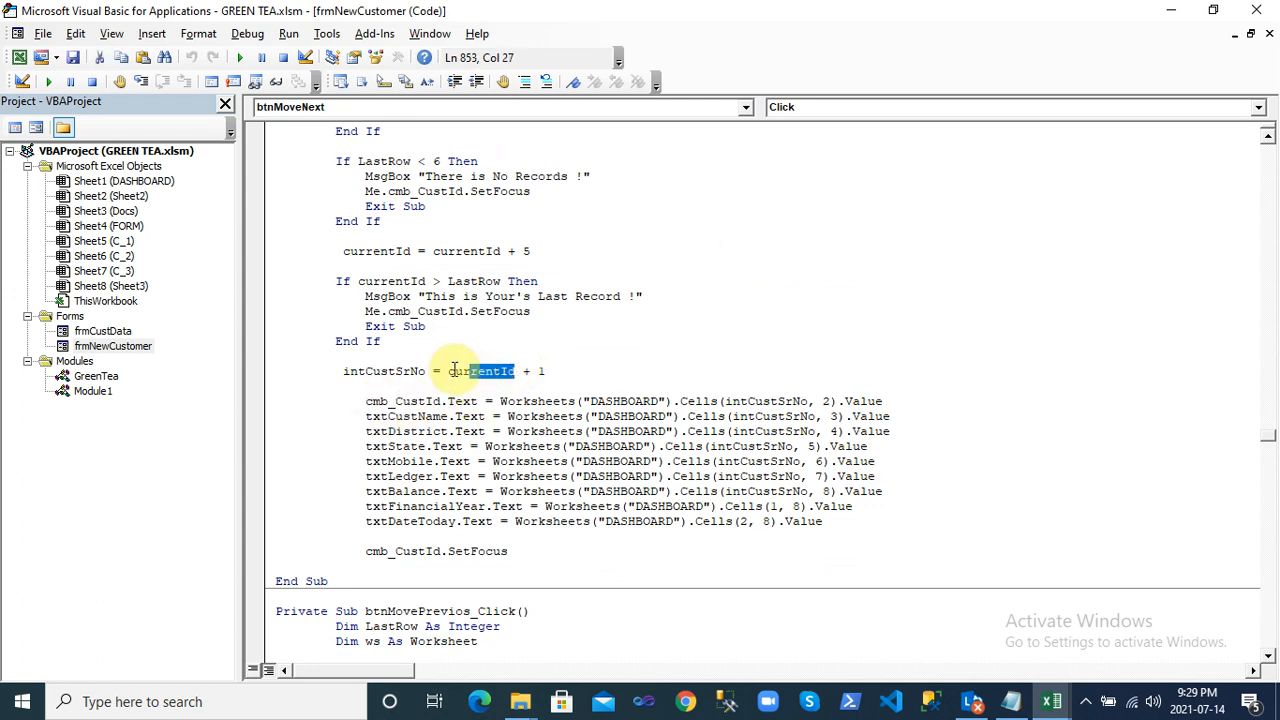
Open the frmNewCustomer form in design view and show the click-event code of its last-record (>I) button
{"action": "left_click", "coordinate": [418, 374]}
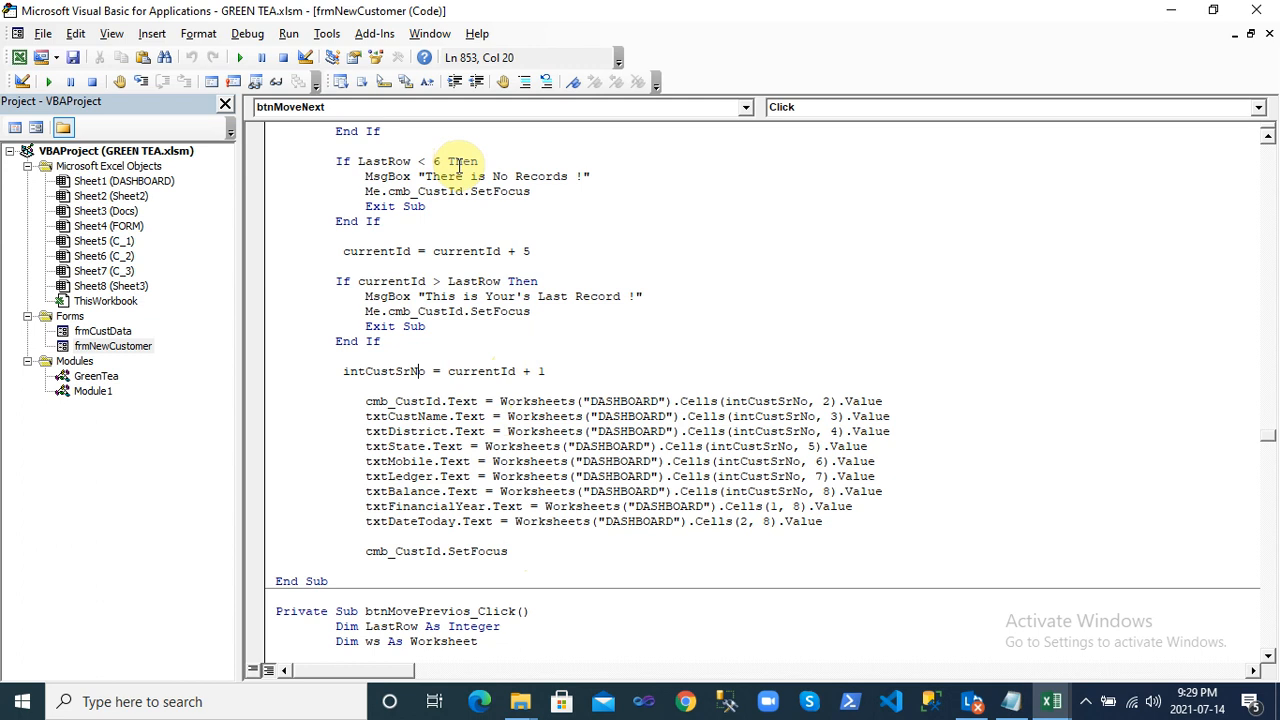
{"action": "key", "text": "alt+Tab"}
{"action": "key", "text": "alt+Tab"}
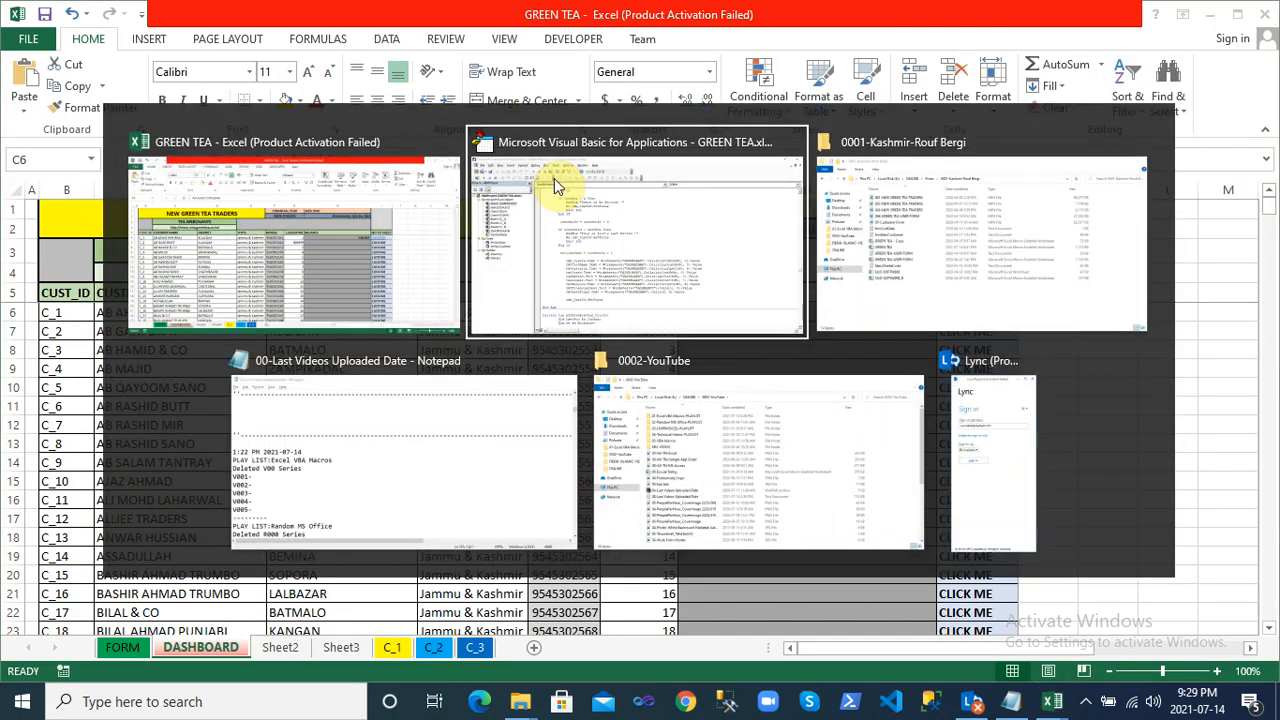
{"action": "left_click", "coordinate": [555, 185]}
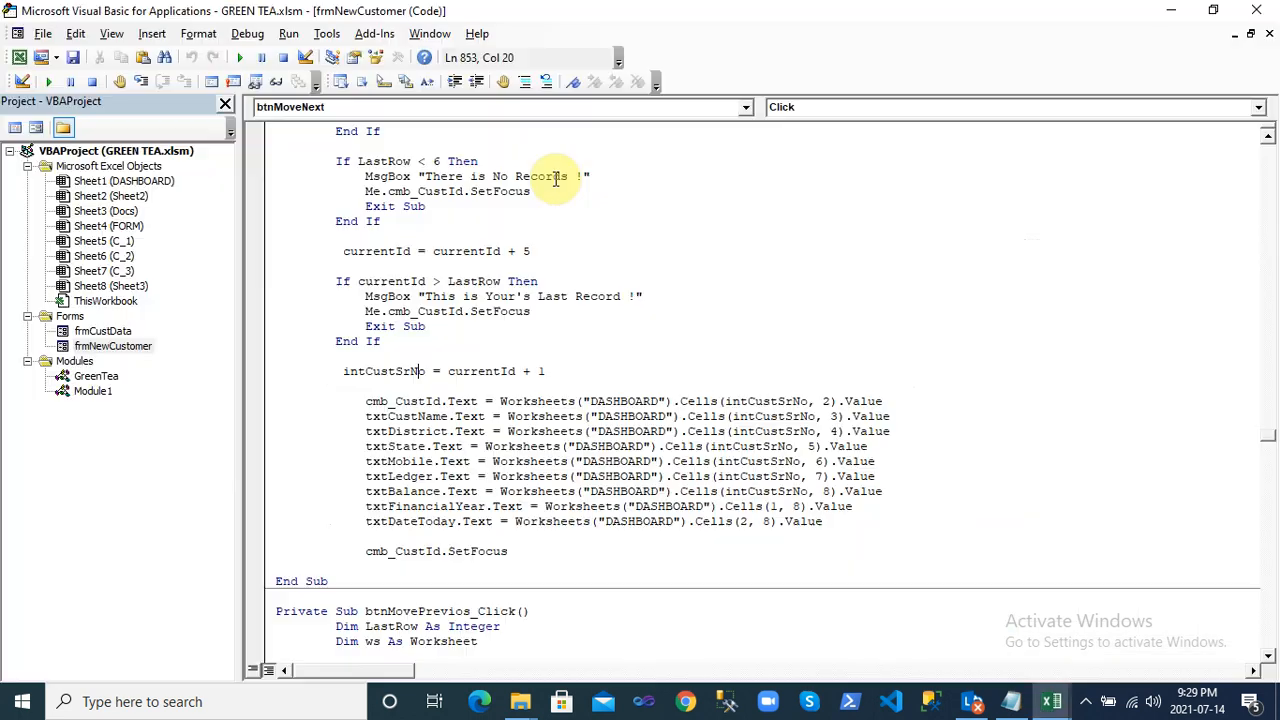
{"action": "double_click", "coordinate": [100, 345]}
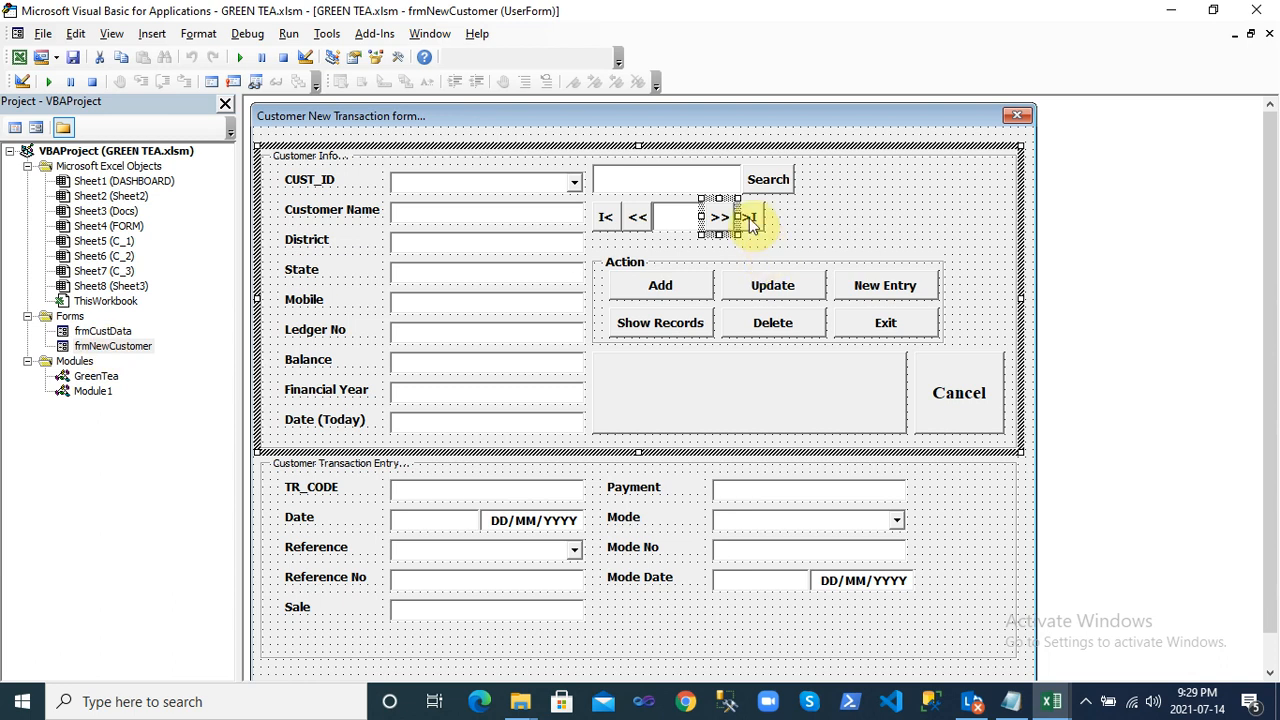
{"action": "double_click", "coordinate": [748, 219]}
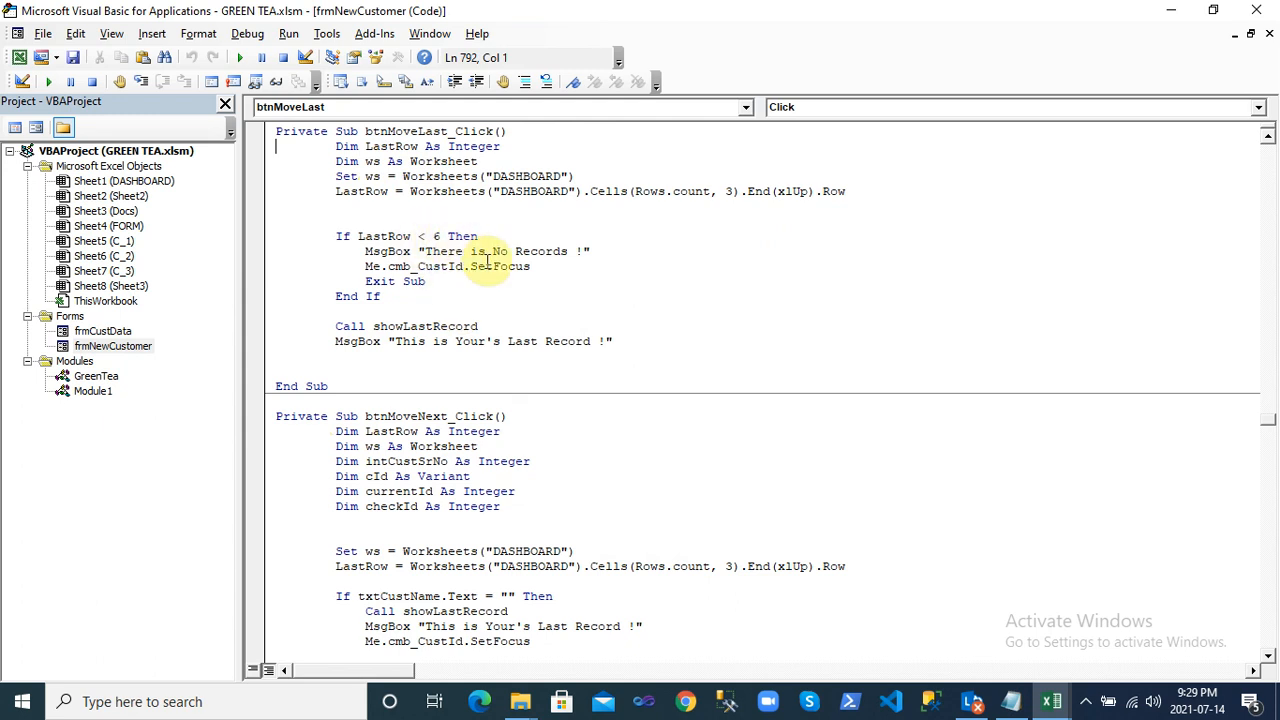
Search the current module for showLastRecord until its Sub definition is reached
{"action": "double_click", "coordinate": [418, 328]}
{"action": "key", "text": "ctrl+c"}
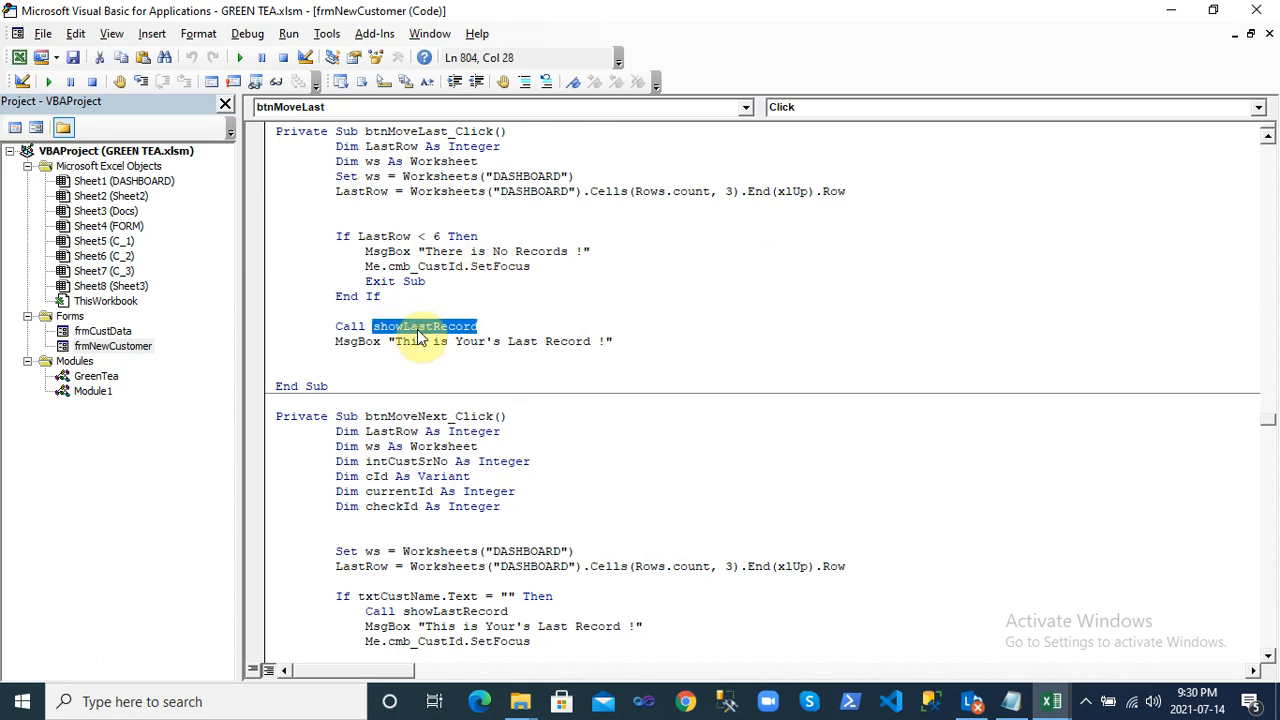
{"action": "left_click", "coordinate": [478, 371]}
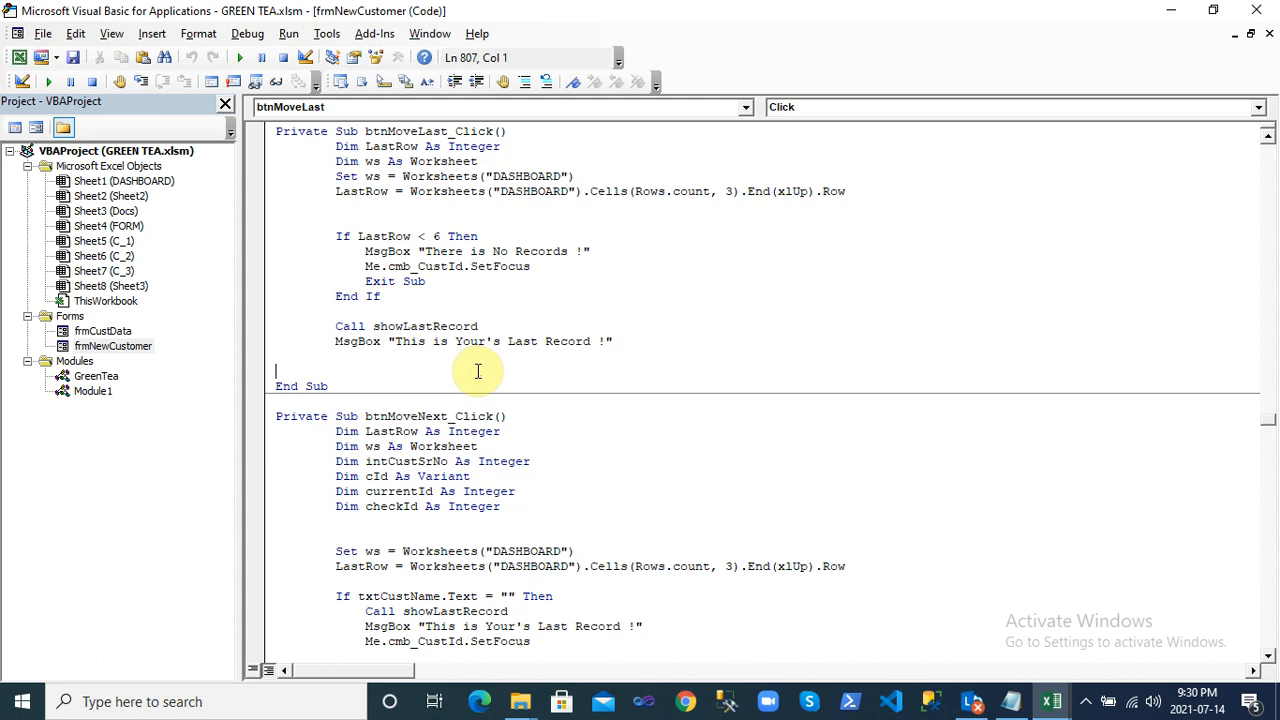
{"action": "key", "text": "ctrl+f"}
{"action": "key", "text": "ctrl+v"}
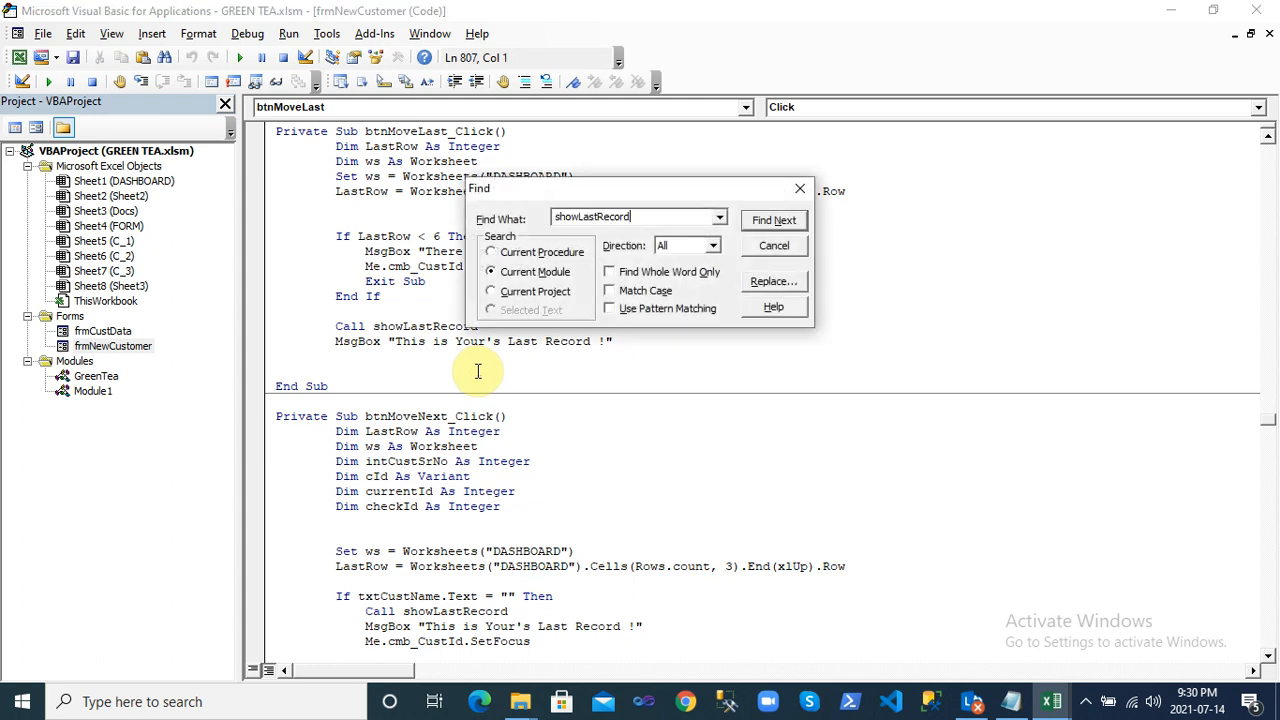
{"action": "key", "text": "Return"}
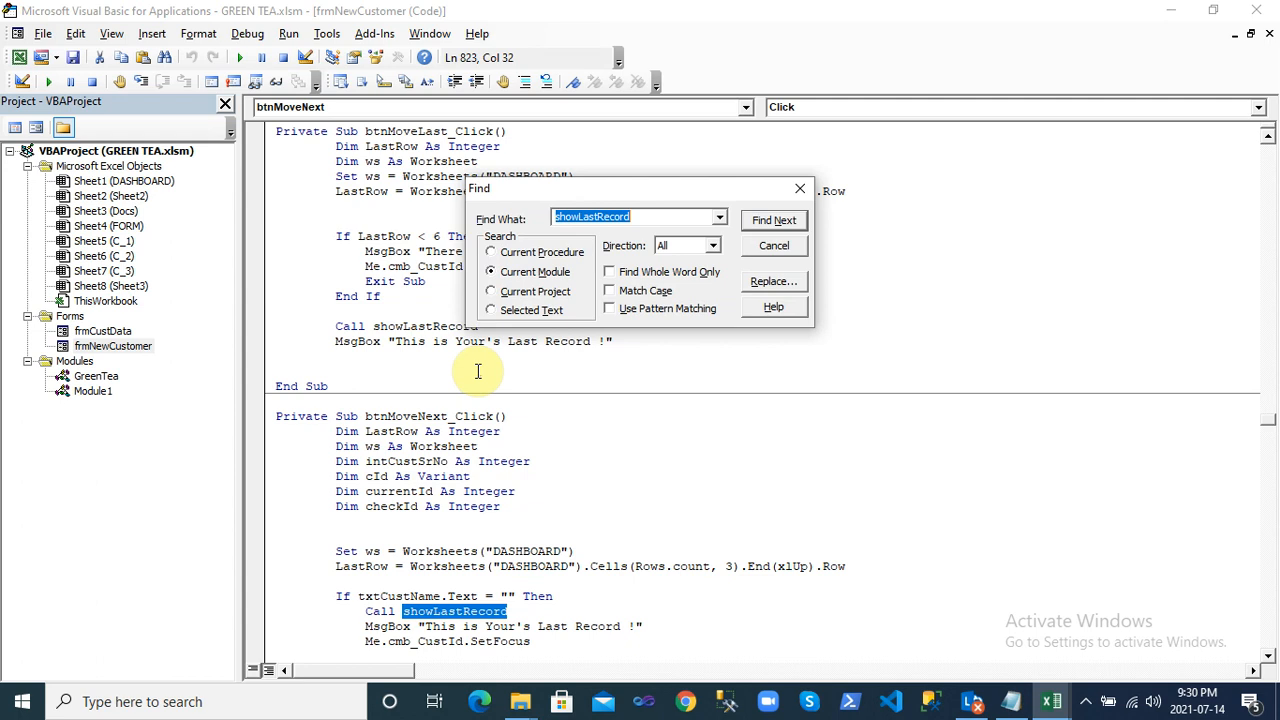
{"action": "key", "text": "Return"}
{"action": "key", "text": "Return"}
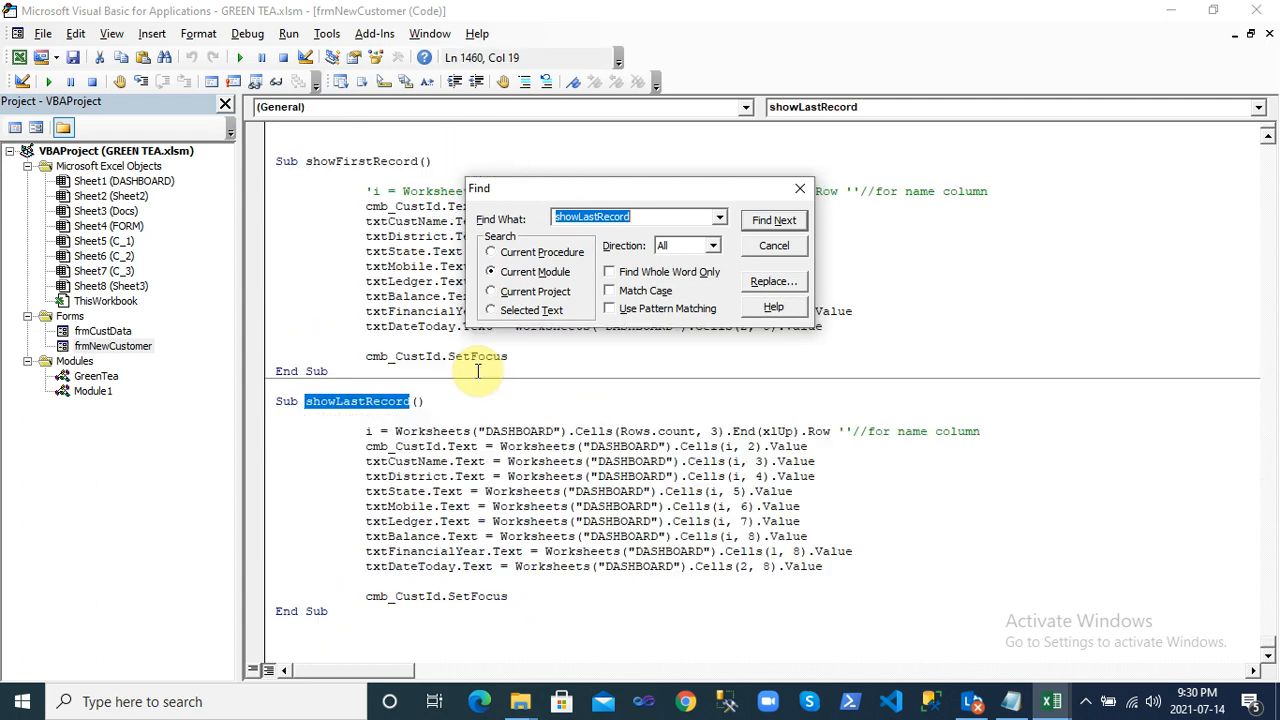
{"action": "key", "text": "Escape"}
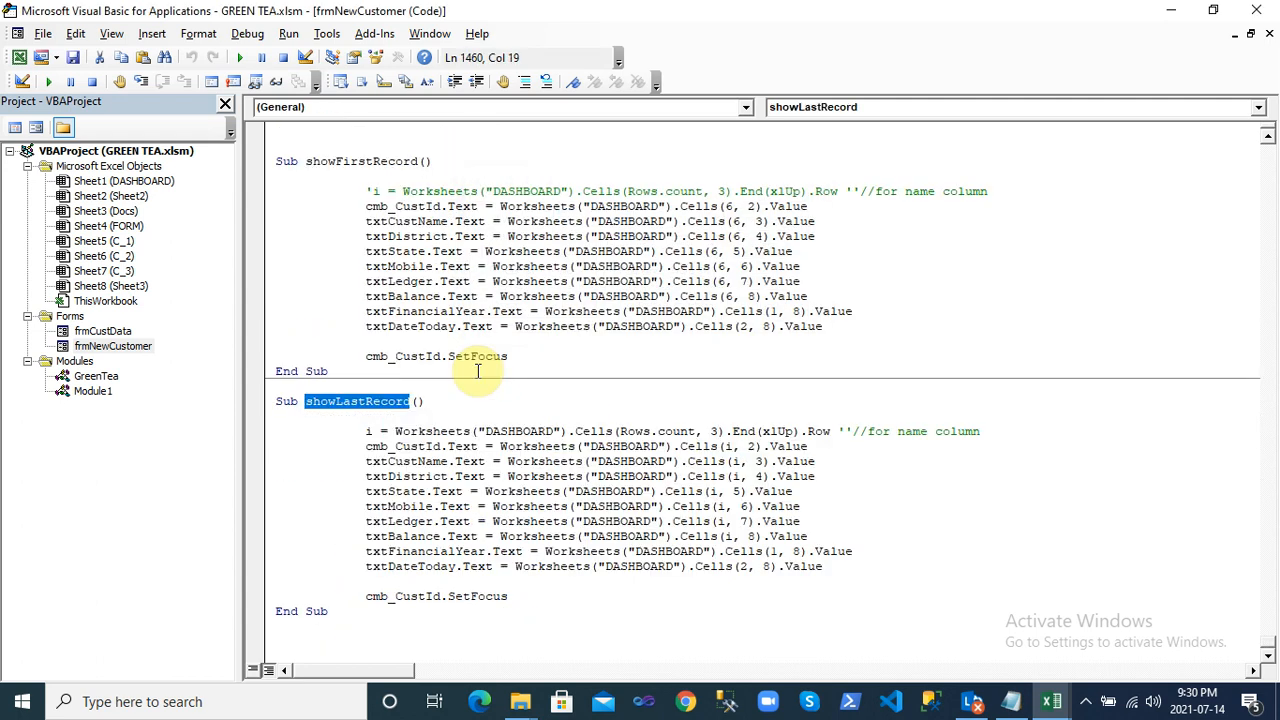
Examine the row variable i and the Cells row and column references in the showLastRecord procedure
{"action": "left_click", "coordinate": [593, 461]}
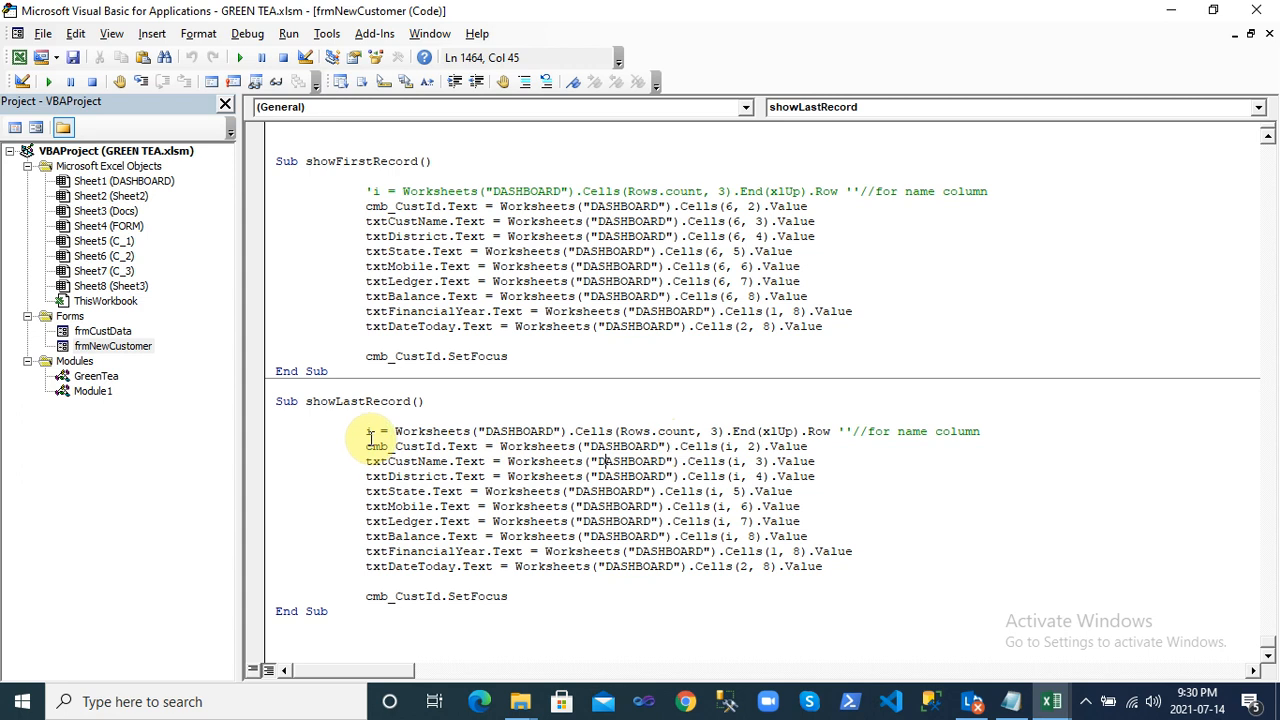
{"action": "left_click_drag", "start_coordinate": [372, 433], "coordinate": [349, 433]}
{"action": "left_click", "coordinate": [742, 447]}
{"action": "right_click", "coordinate": [748, 447]}
{"action": "left_click", "coordinate": [455, 450]}
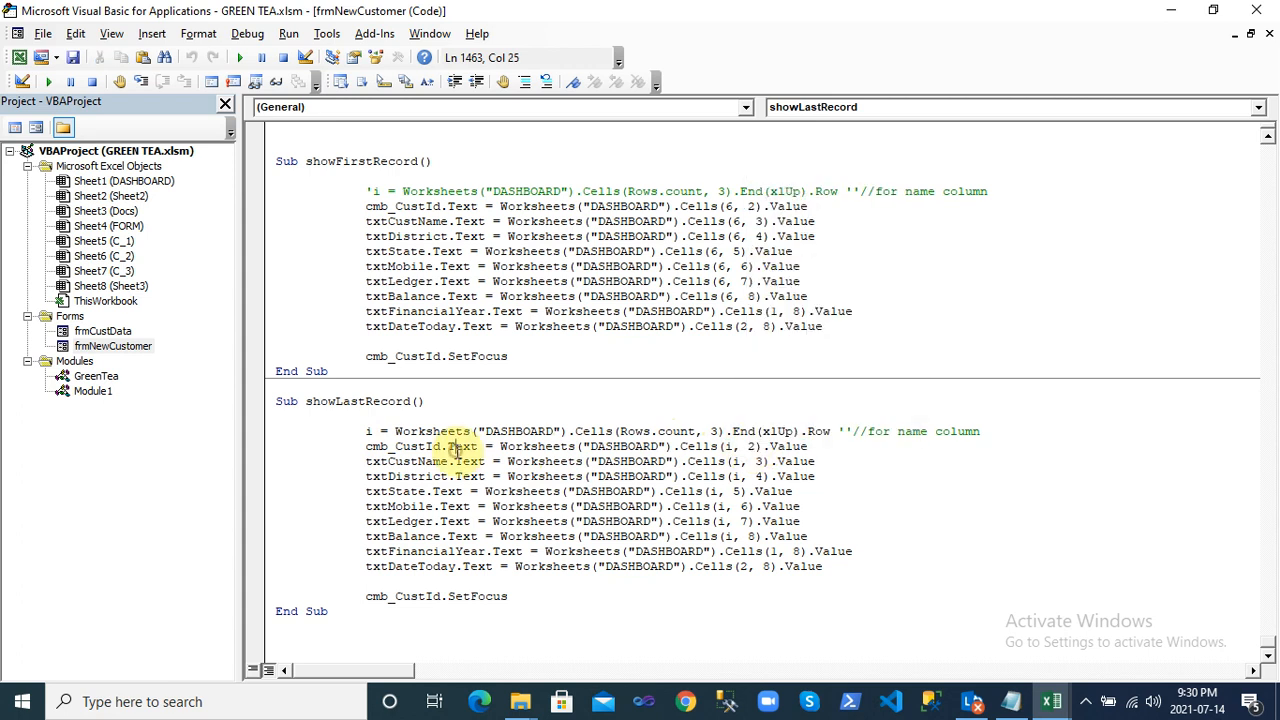
{"action": "double_click", "coordinate": [735, 462]}
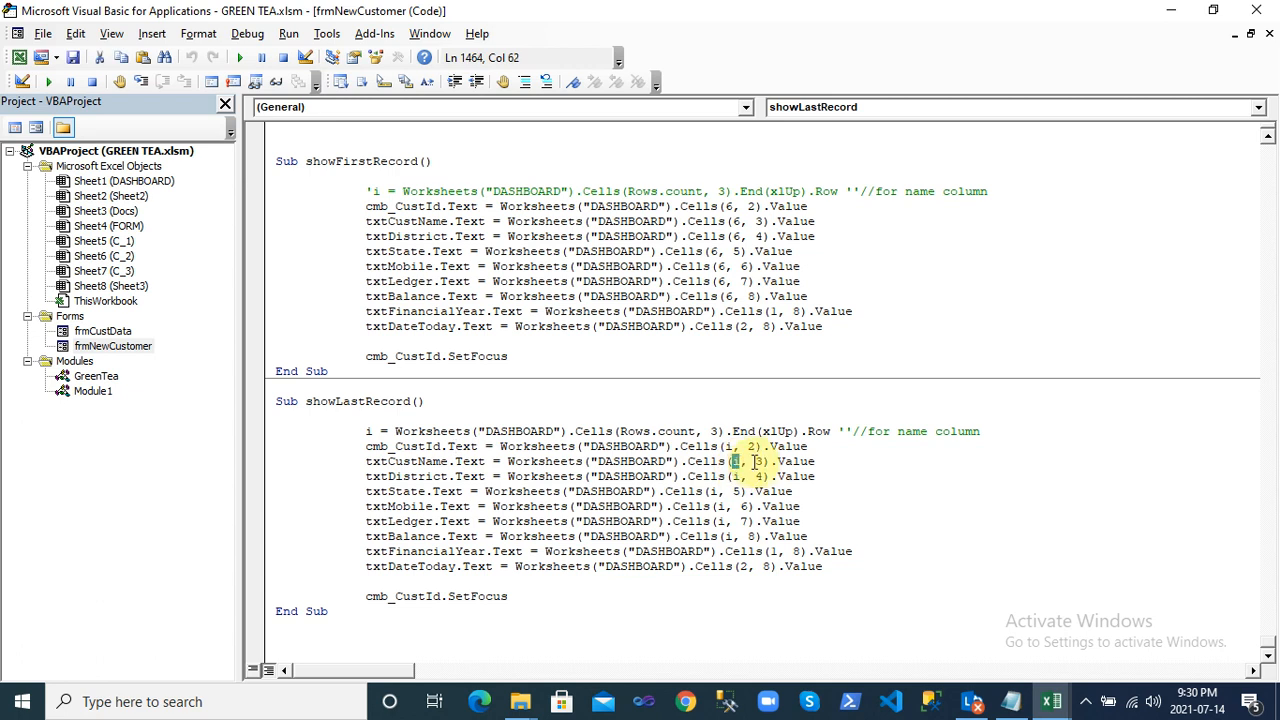
{"action": "double_click", "coordinate": [757, 462]}
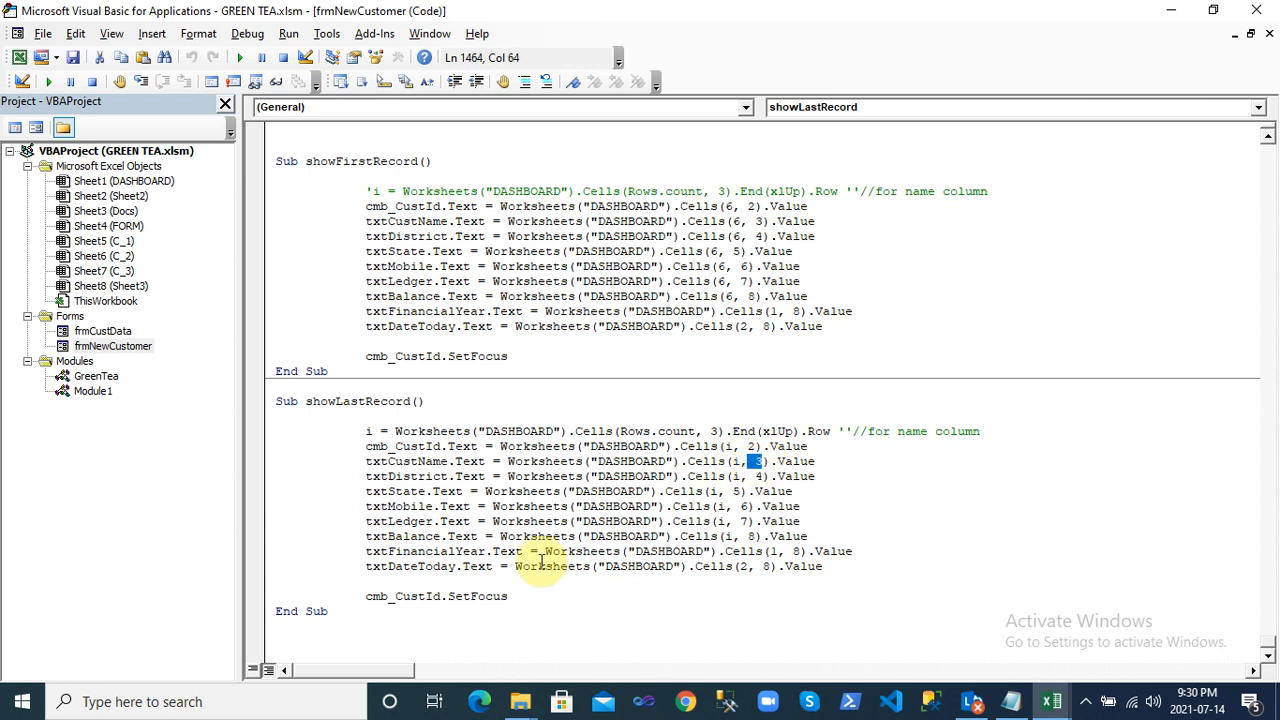
Switch to the Excel workbook and examine the customer record in row 15 of the DASHBOARD sheet
{"action": "key", "text": "alt+F11"}
{"action": "left_click", "coordinate": [136, 497]}
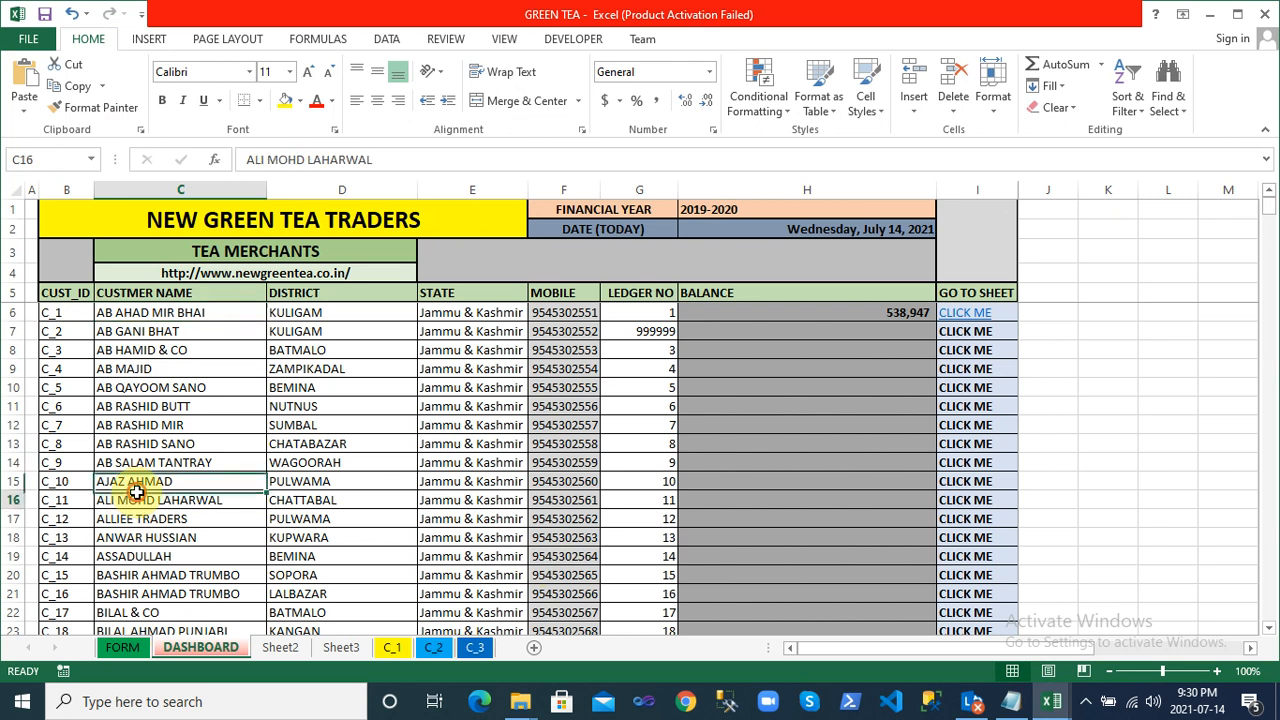
{"action": "left_click", "coordinate": [12, 481]}
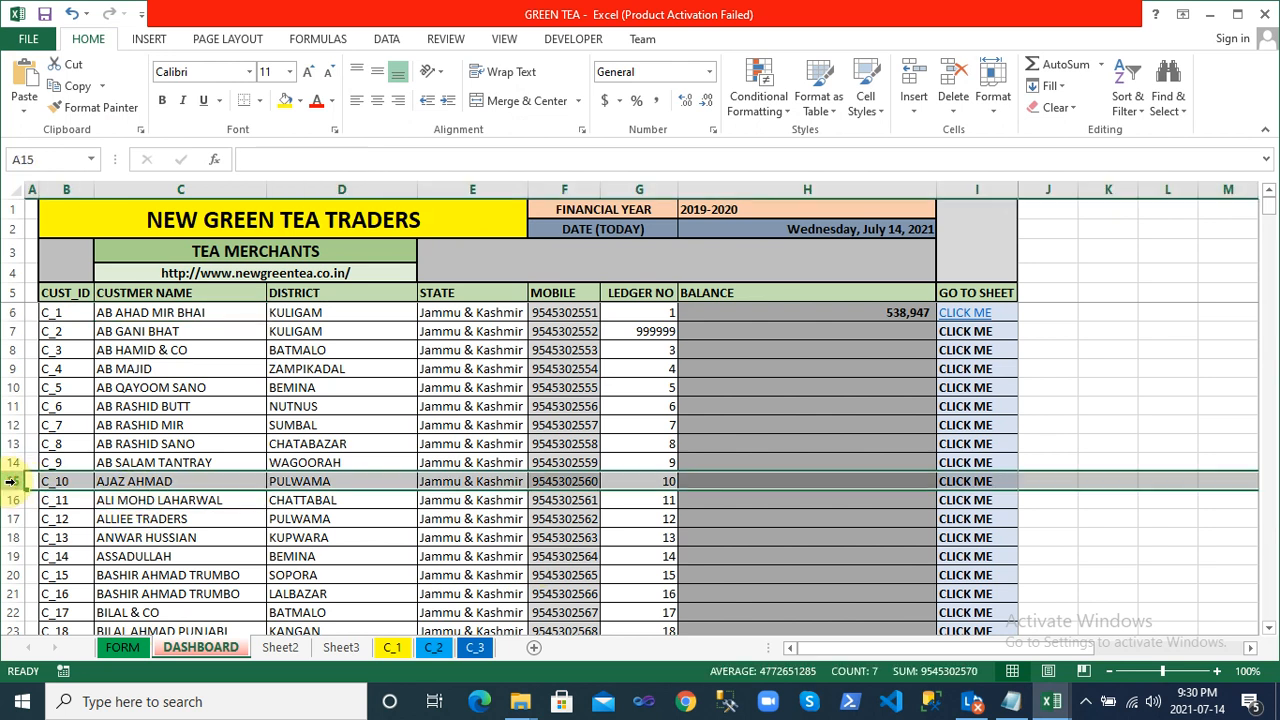
{"action": "left_click", "coordinate": [197, 482]}
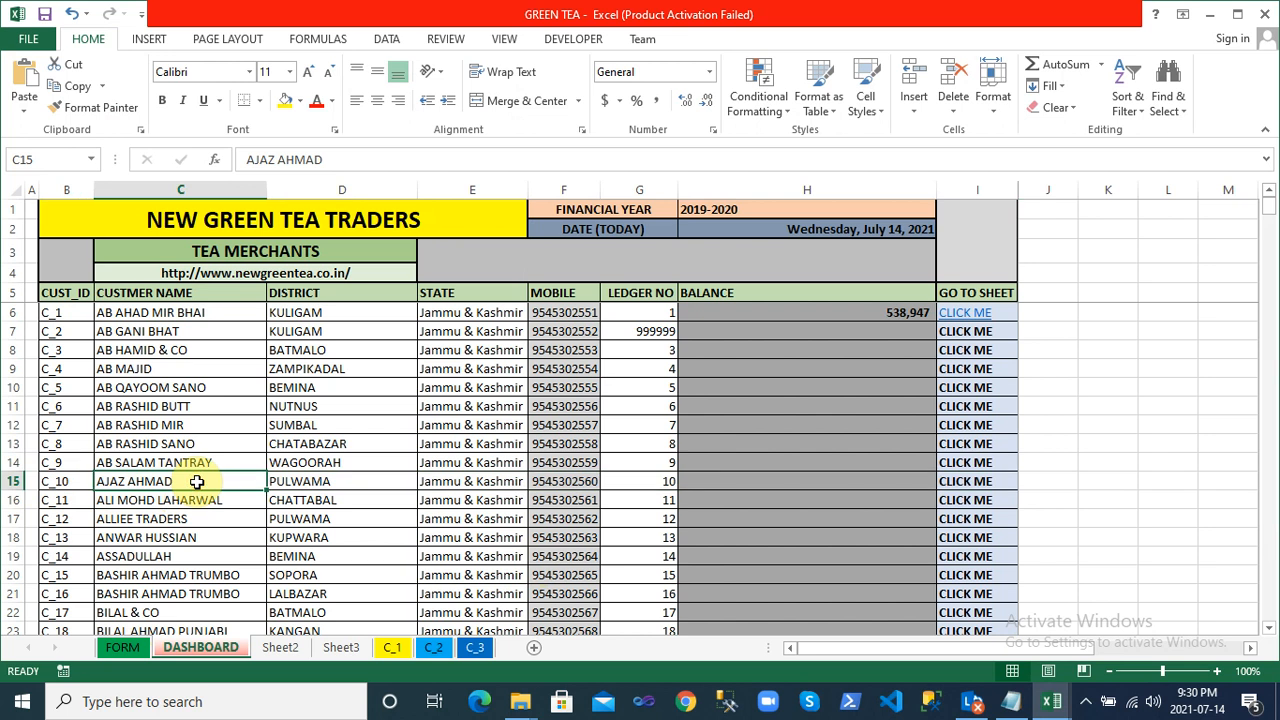
{"action": "left_click", "coordinate": [12, 482]}
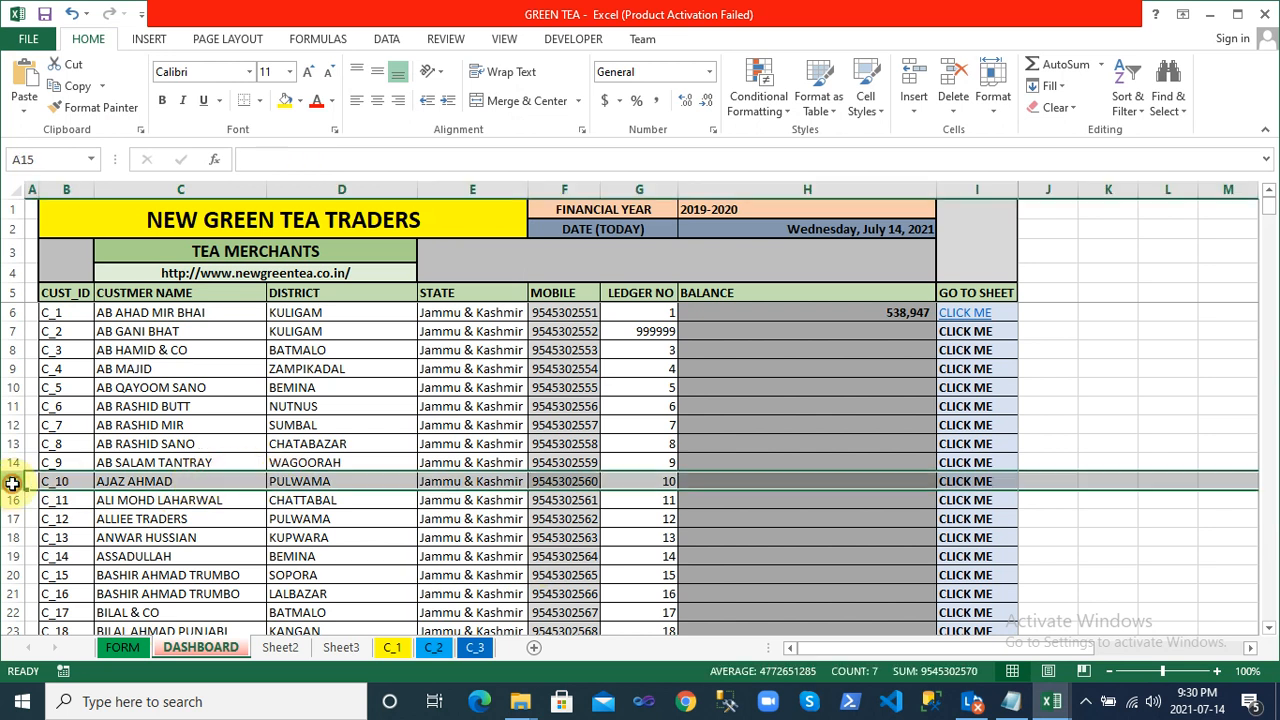
{"action": "left_click", "coordinate": [135, 479]}
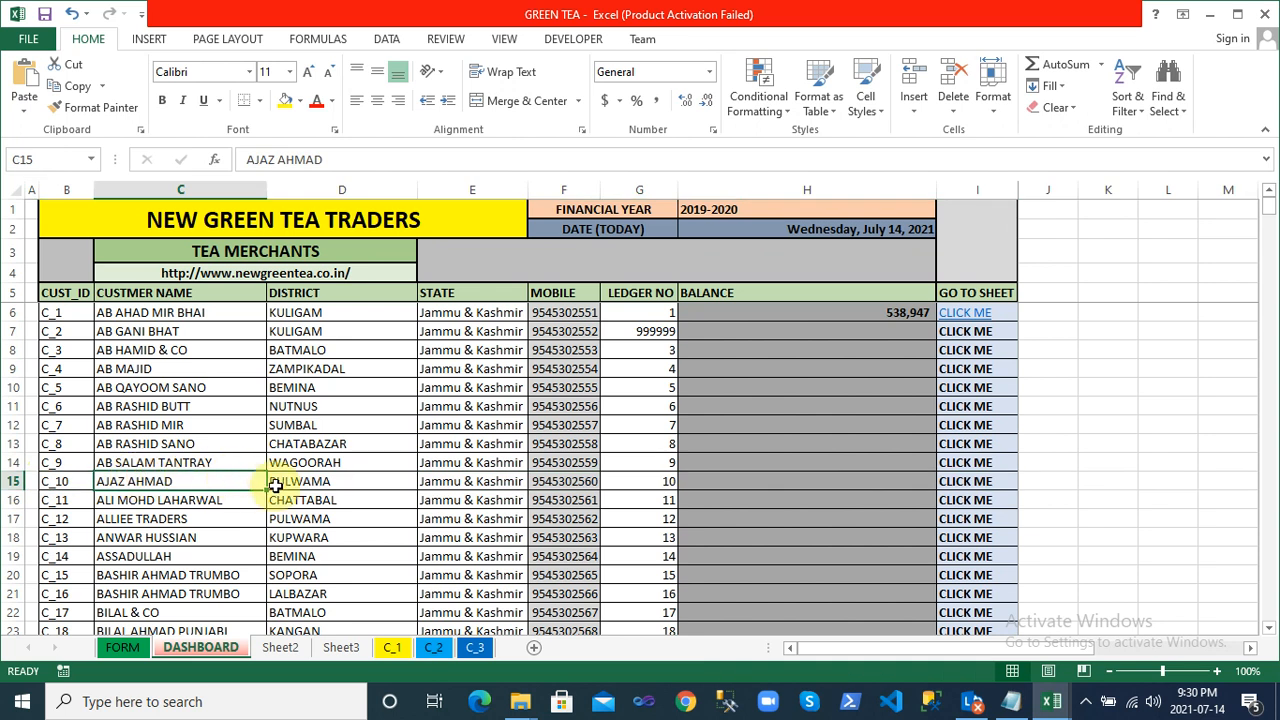
{"action": "left_click", "coordinate": [8, 481]}
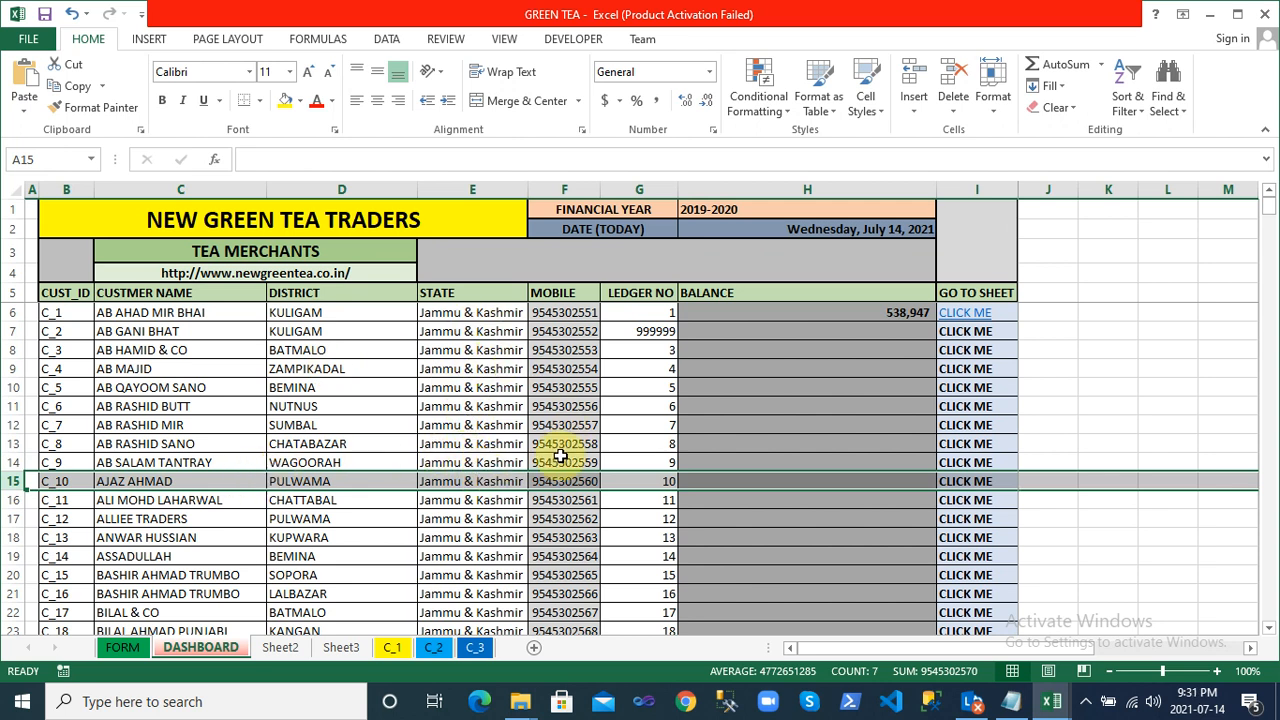
Return to the VBA editor, open the frmNewCustomer form design, and compare it with the DASHBOARD sheet in Excel
{"action": "key", "text": "alt+F11"}
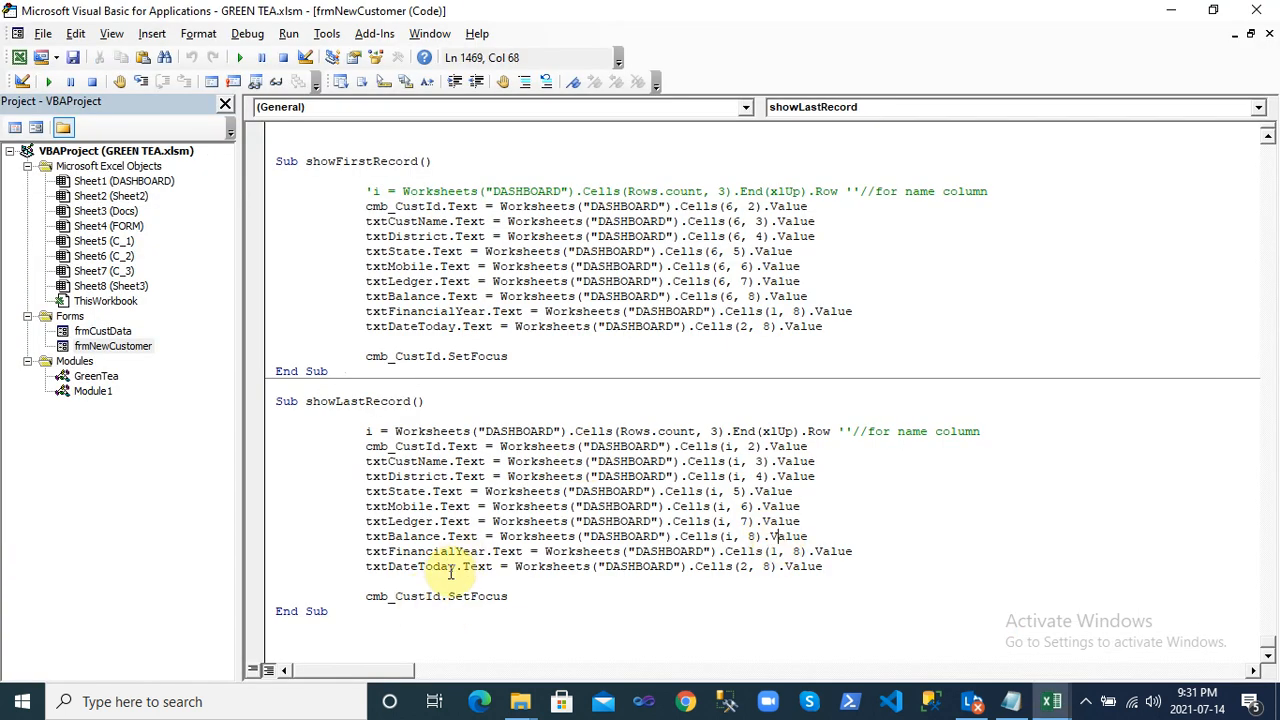
{"action": "double_click", "coordinate": [105, 346]}
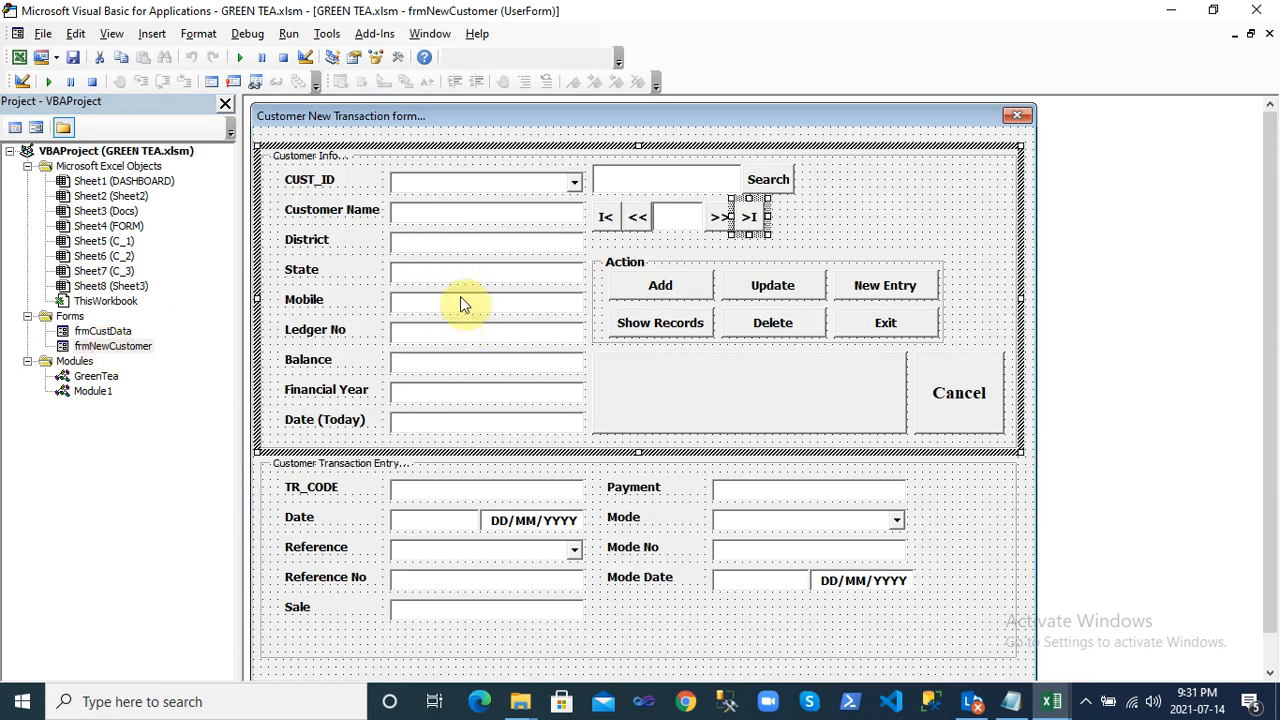
{"action": "key", "text": "alt+Tab"}
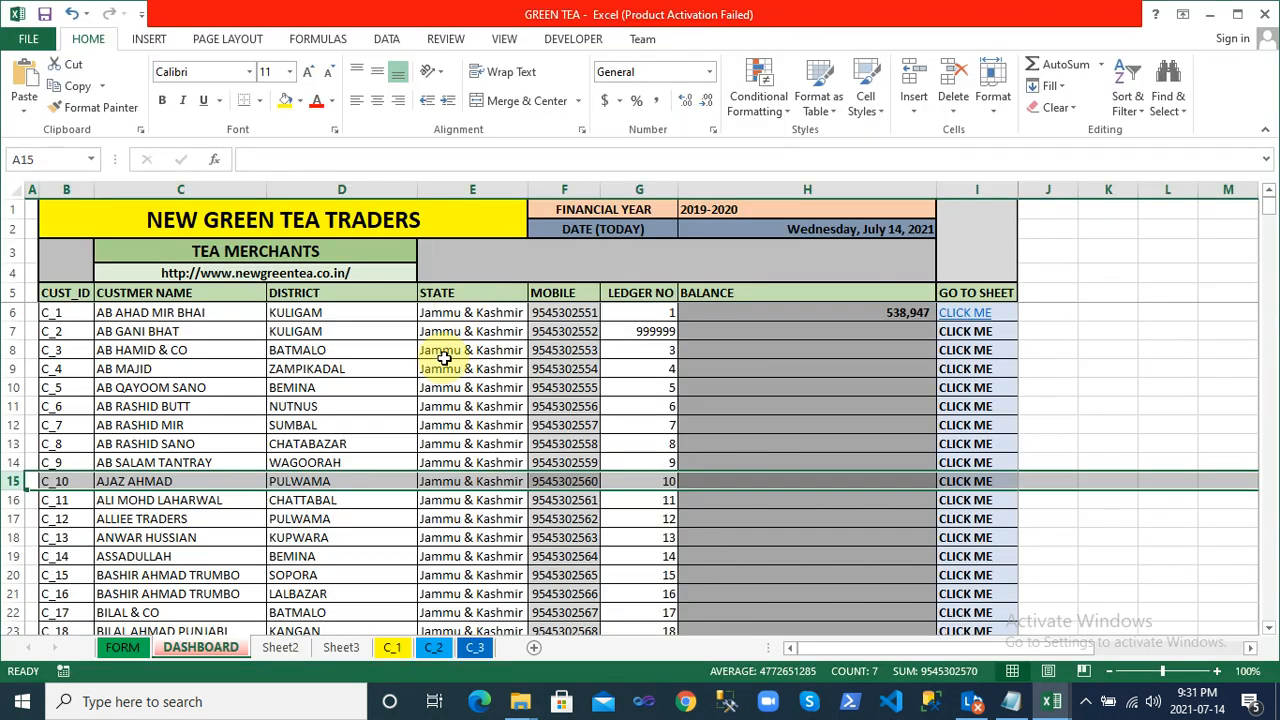
{"action": "key", "text": "alt+Tab"}
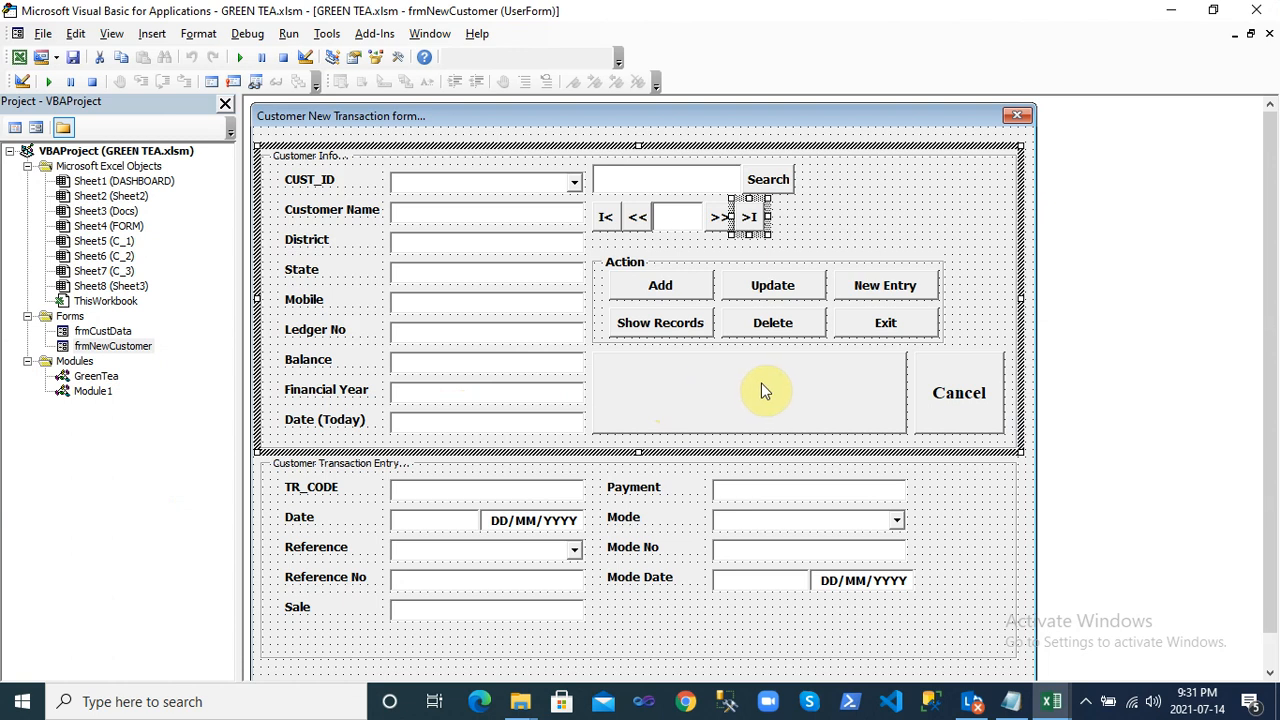
{"action": "key", "text": "alt+Tab"}
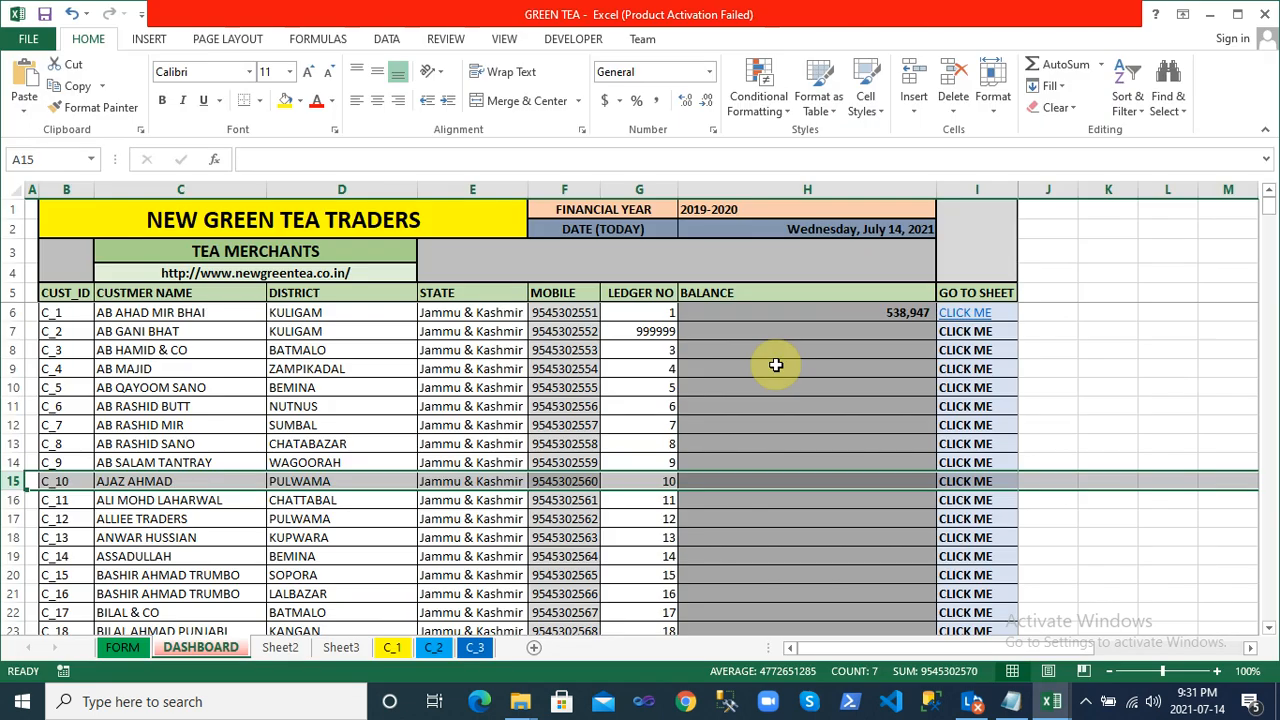
{"action": "left_click", "coordinate": [438, 424]}
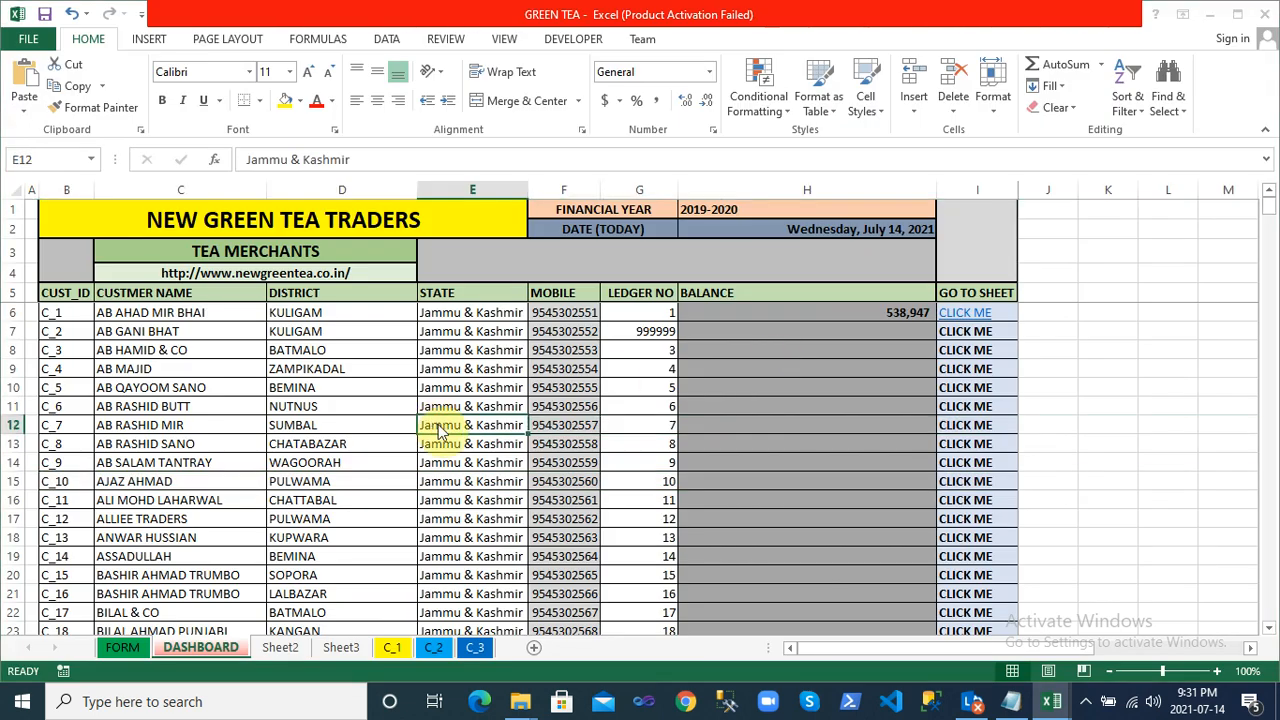
{"action": "key", "text": "alt+Tab"}
{"action": "key", "text": "alt+Tab"}
{"action": "key", "text": "alt+Tab"}
{"action": "key", "text": "alt+Tab"}
{"action": "key", "text": "alt+Tab"}
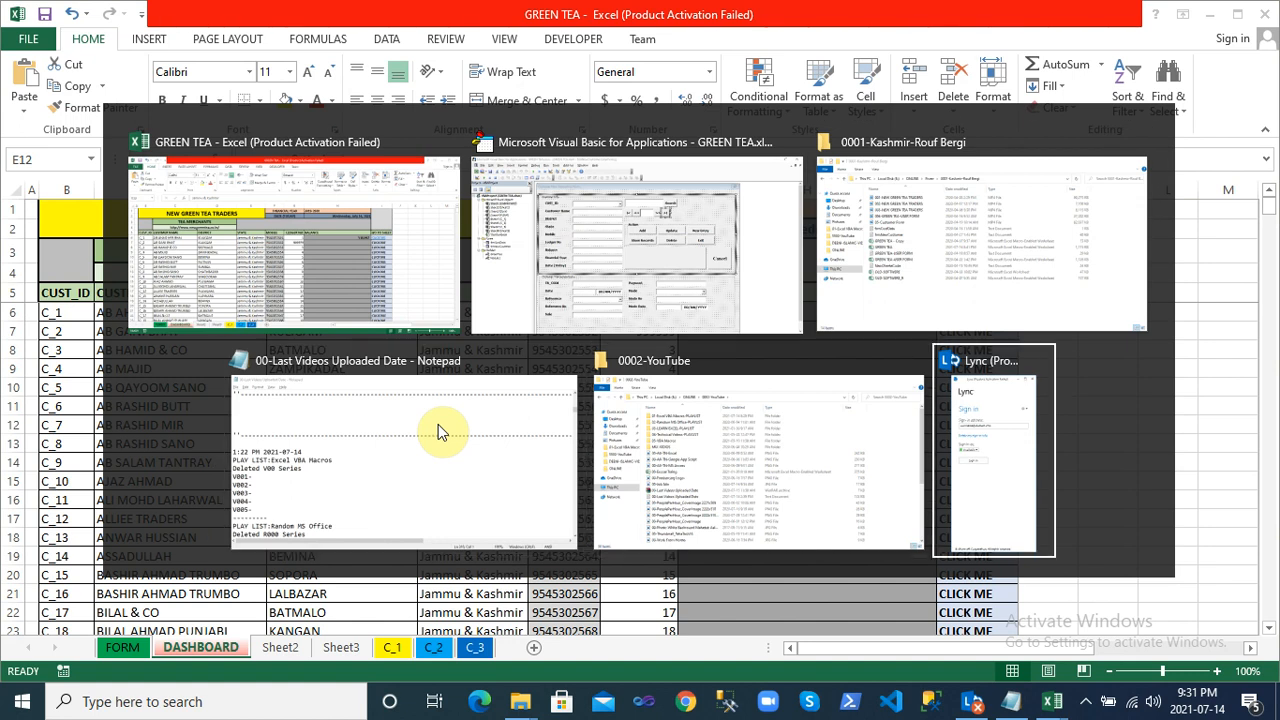
{"action": "key", "text": "alt+Tab"}
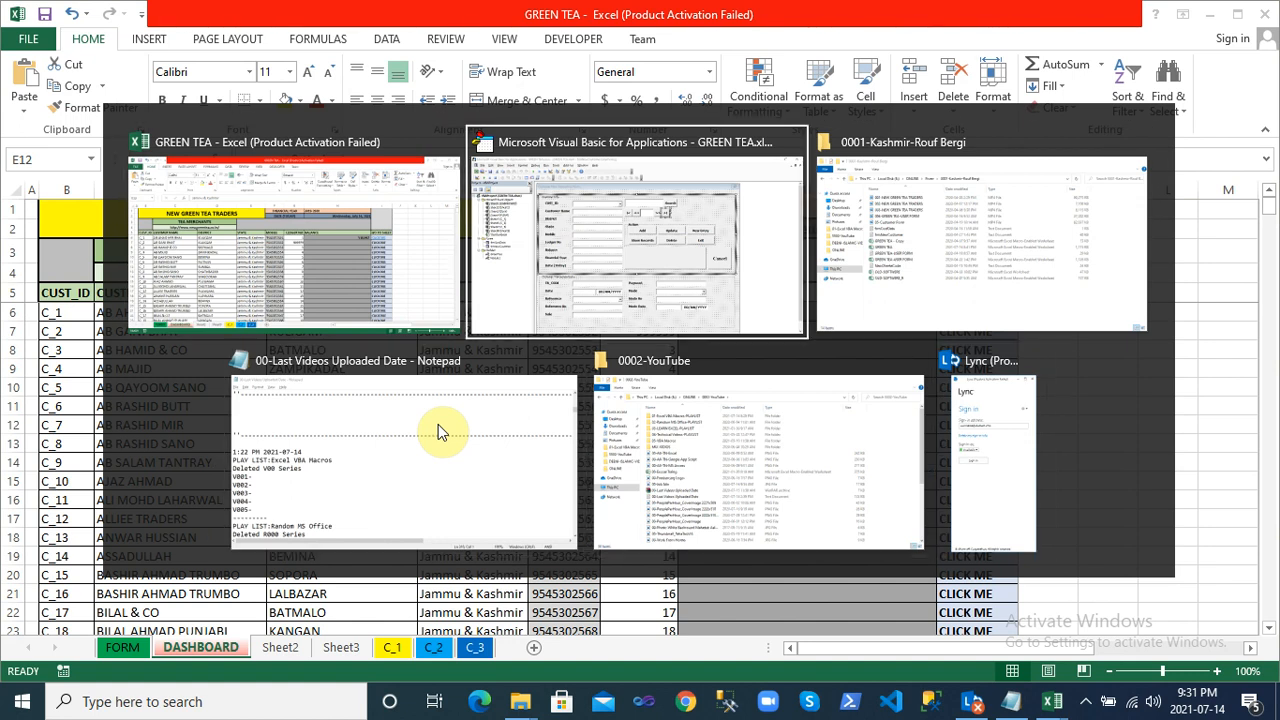
{"action": "key", "text": "alt+Tab"}
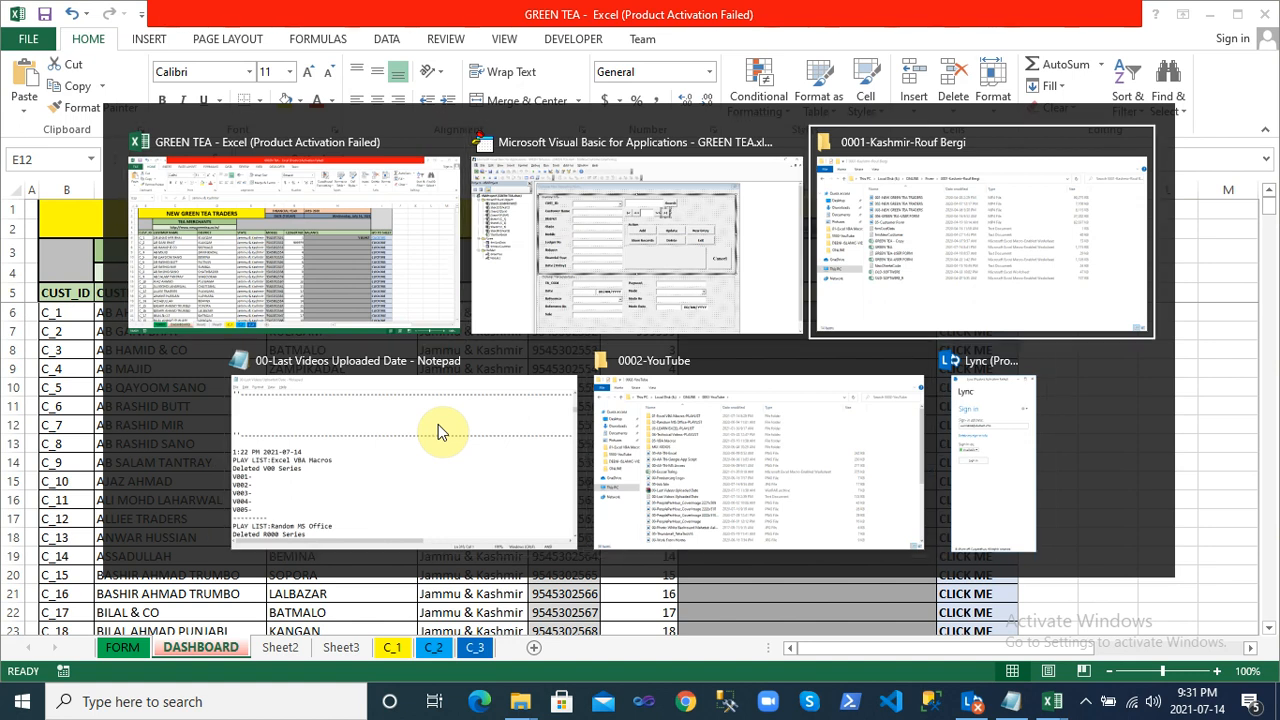
{"action": "key", "text": "alt+Tab"}
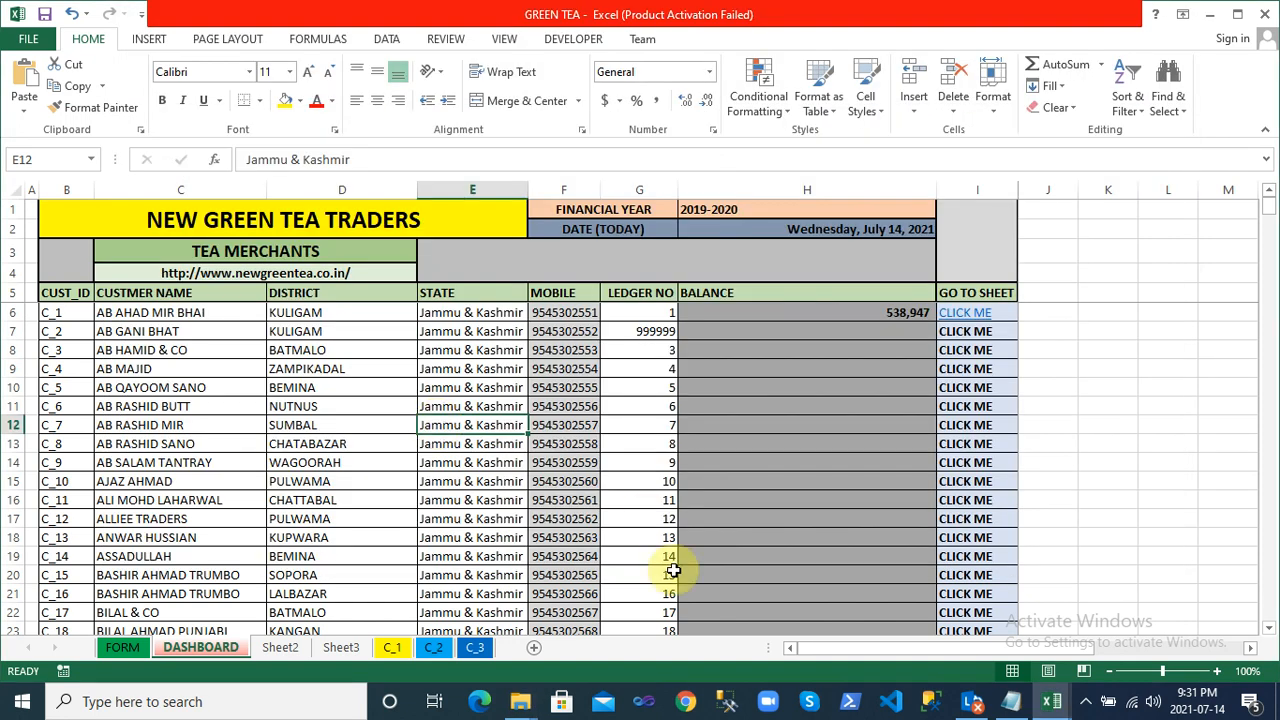
Switch to the VBA editor and open the click-event code of the Add button in the form's Action group
{"action": "mouse_move", "coordinate": [1048, 708]}
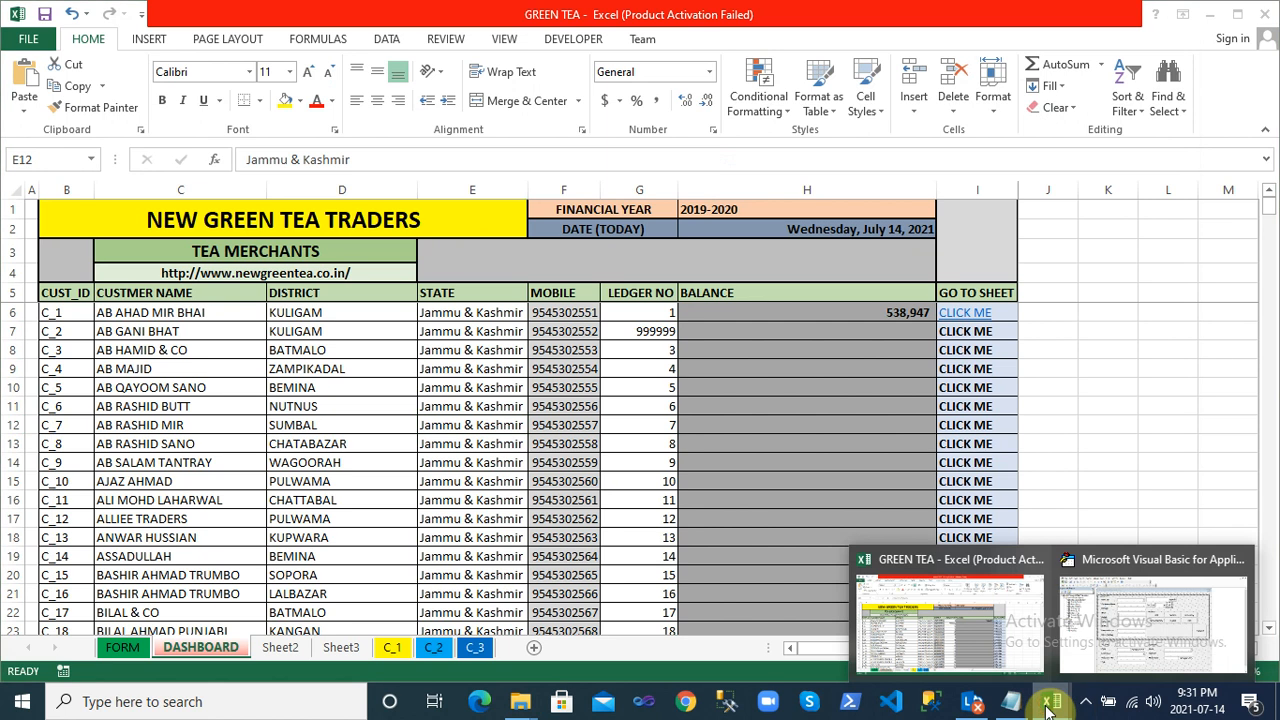
{"action": "left_click", "coordinate": [1085, 658]}
{"action": "left_click", "coordinate": [977, 555]}
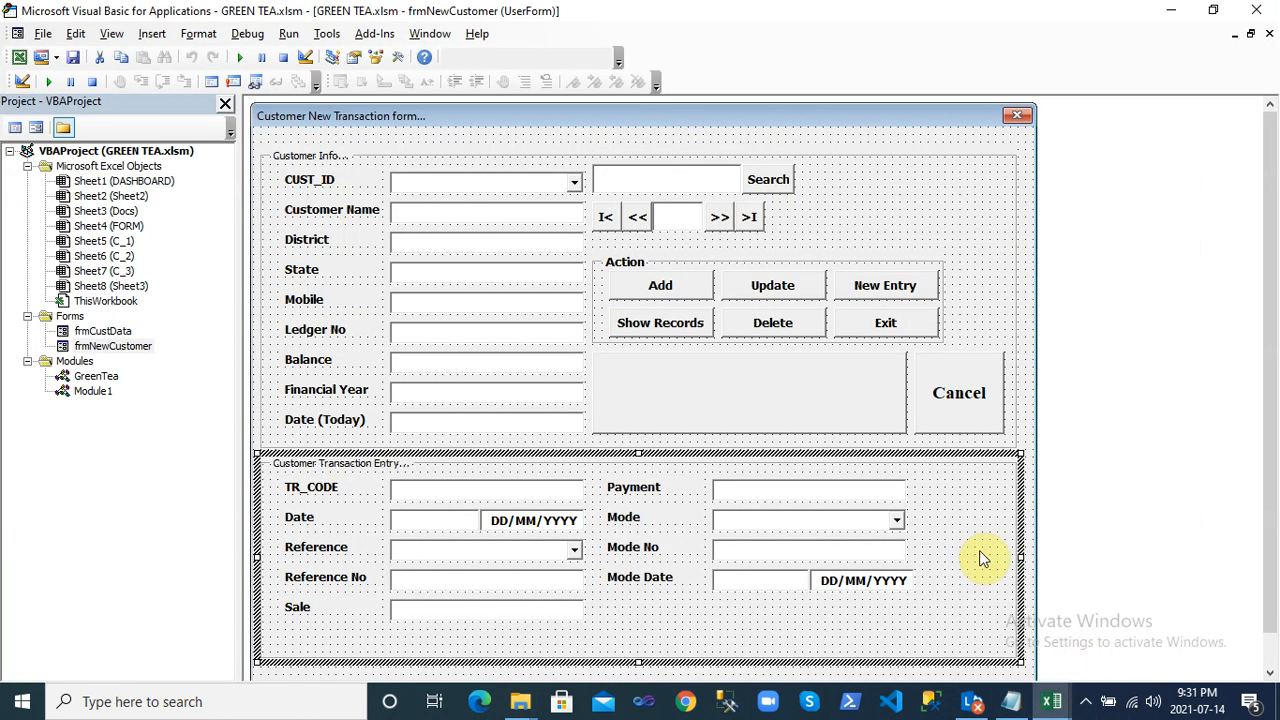
{"action": "left_click", "coordinate": [977, 216]}
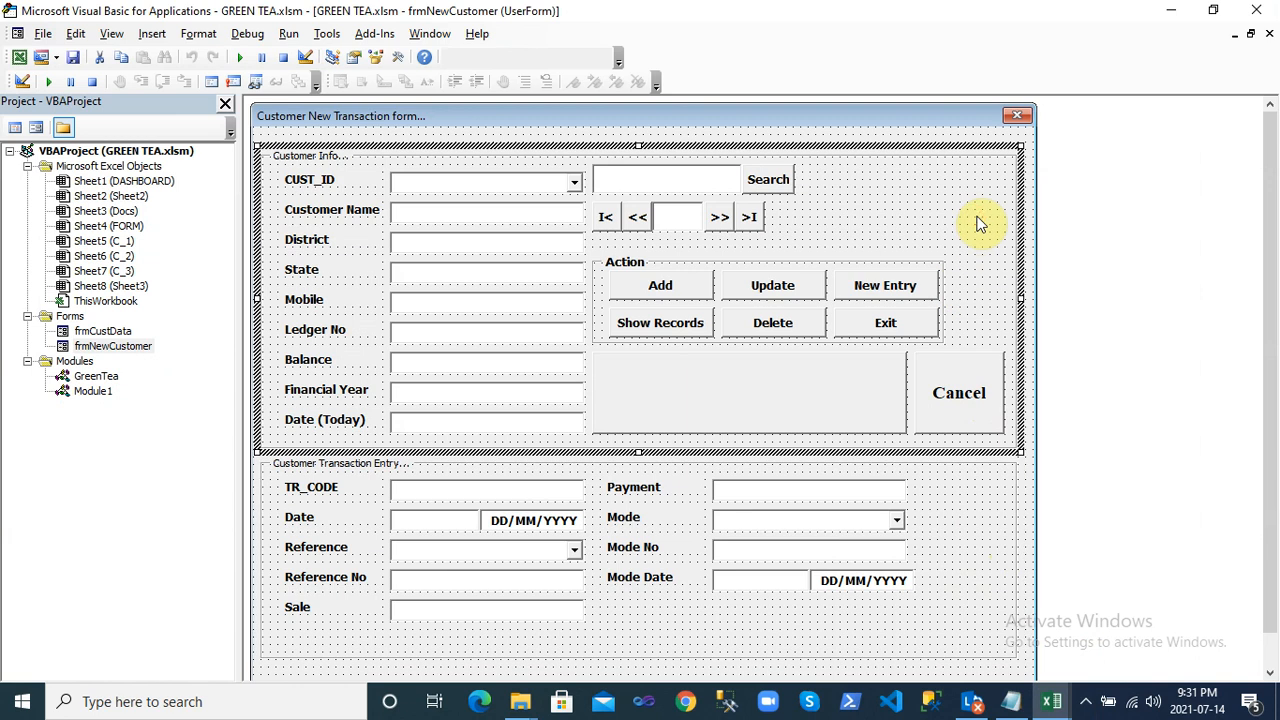
{"action": "double_click", "coordinate": [659, 287]}
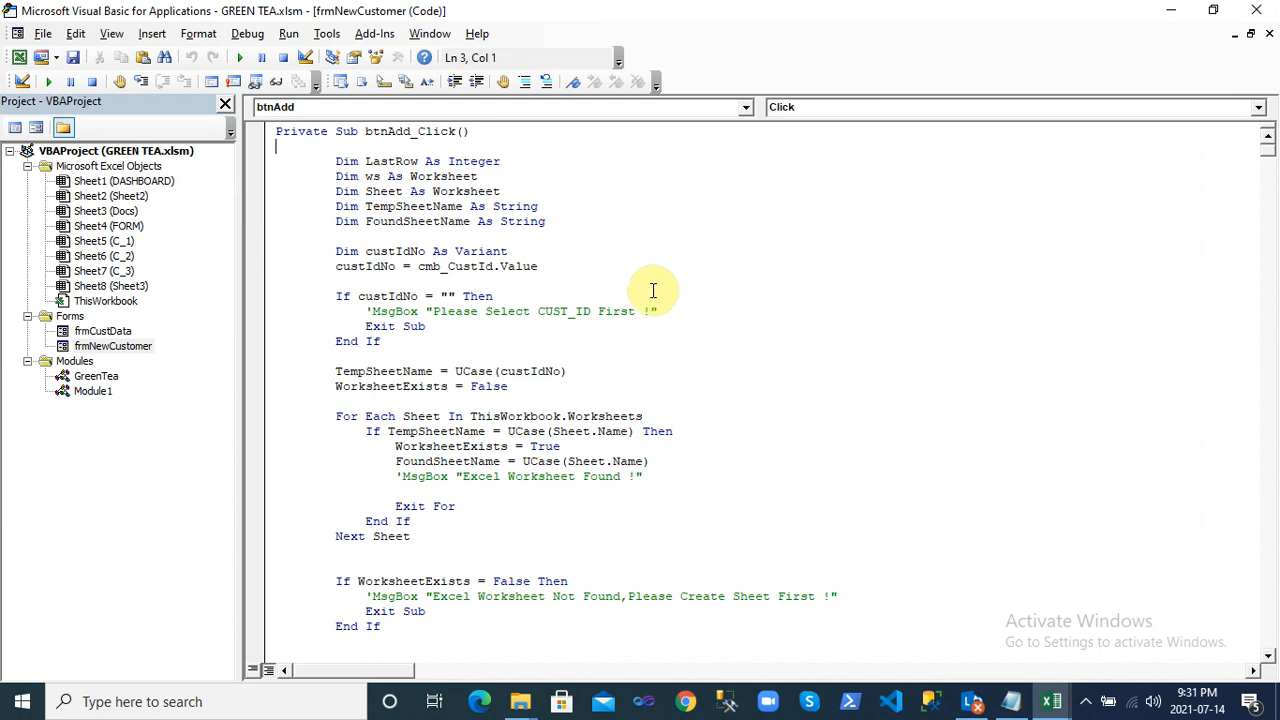
Examine the customer ID check, worksheet lookup and last-row code in the btnAdd_Click procedure
{"action": "left_click", "coordinate": [492, 252]}
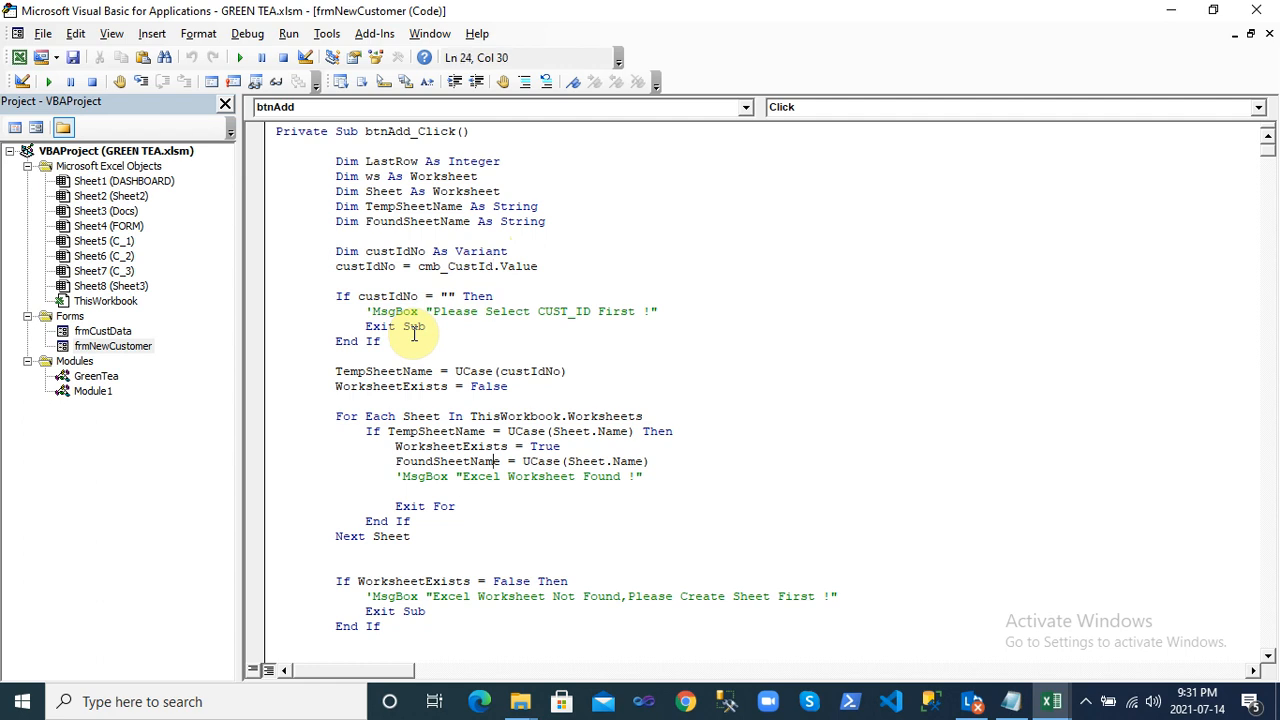
{"action": "key", "text": "Down"}
{"action": "key", "text": "Down"}
{"action": "key", "text": "Down"}
{"action": "key", "text": "Down"}
{"action": "key", "text": "Down"}
{"action": "key", "text": "Down"}
{"action": "key", "text": "Down"}
{"action": "key", "text": "Down"}
{"action": "key", "text": "Down"}
{"action": "key", "text": "Down"}
{"action": "key", "text": "Down"}
{"action": "key", "text": "Down"}
{"action": "key", "text": "Down"}
{"action": "key", "text": "Down"}
{"action": "key", "text": "Down"}
{"action": "key", "text": "Down"}
{"action": "key", "text": "Down"}
{"action": "key", "text": "Down"}
{"action": "key", "text": "Down"}
{"action": "key", "text": "Down"}
{"action": "key", "text": "Down"}
{"action": "key", "text": "Down"}
{"action": "key", "text": "Down"}
{"action": "key", "text": "Down"}
{"action": "key", "text": "Down"}
{"action": "key", "text": "Down"}
{"action": "key", "text": "Down"}
{"action": "key", "text": "Down"}
{"action": "key", "text": "Down"}
{"action": "key", "text": "Down"}
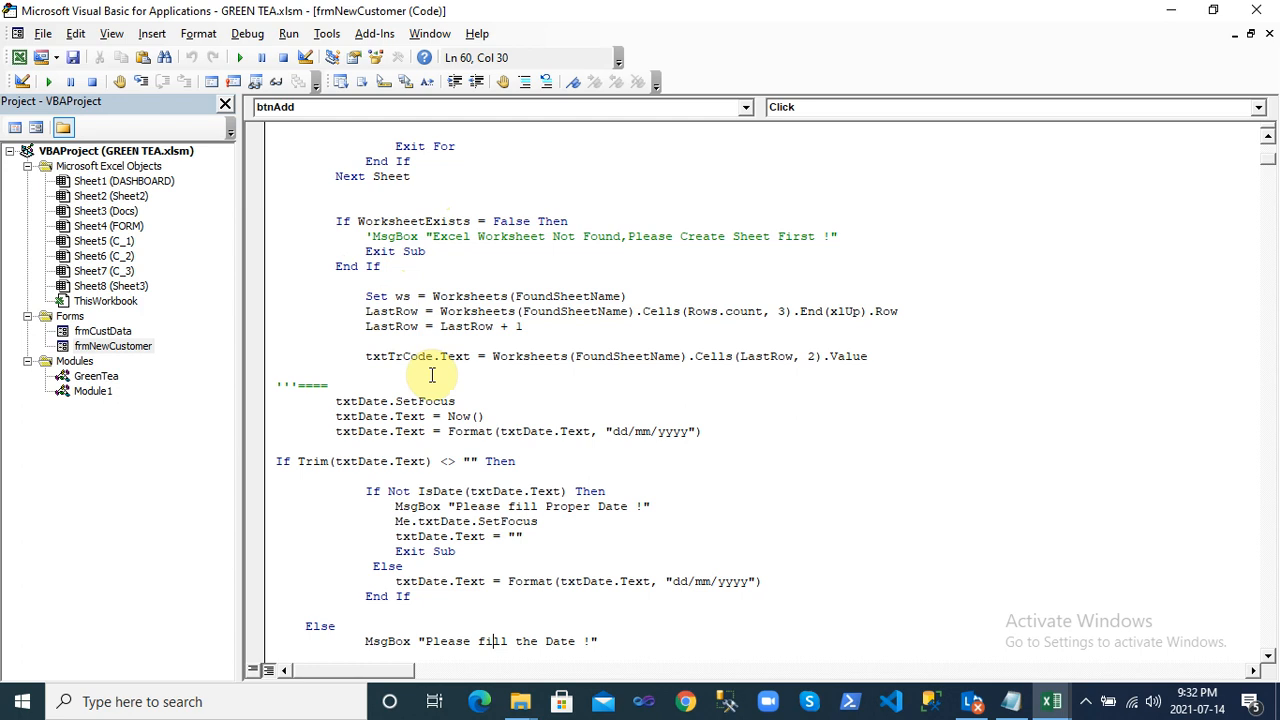
Examine the txtDate validation and the cmbReference check in the btnAdd_Click procedure
{"action": "left_click", "coordinate": [467, 447]}
{"action": "key", "text": "Down"}
{"action": "key", "text": "Down"}
{"action": "key", "text": "Down"}
{"action": "key", "text": "Down"}
{"action": "key", "text": "Down"}
{"action": "key", "text": "Down"}
{"action": "key", "text": "Down"}
{"action": "key", "text": "Down"}
{"action": "key", "text": "Down"}
{"action": "key", "text": "Down"}
{"action": "key", "text": "Down"}
{"action": "key", "text": "Down"}
{"action": "key", "text": "Down"}
{"action": "key", "text": "Down"}
{"action": "key", "text": "Down"}
{"action": "key", "text": "Down"}
{"action": "key", "text": "Down"}
{"action": "key", "text": "Down"}
{"action": "key", "text": "Down"}
{"action": "key", "text": "Down"}
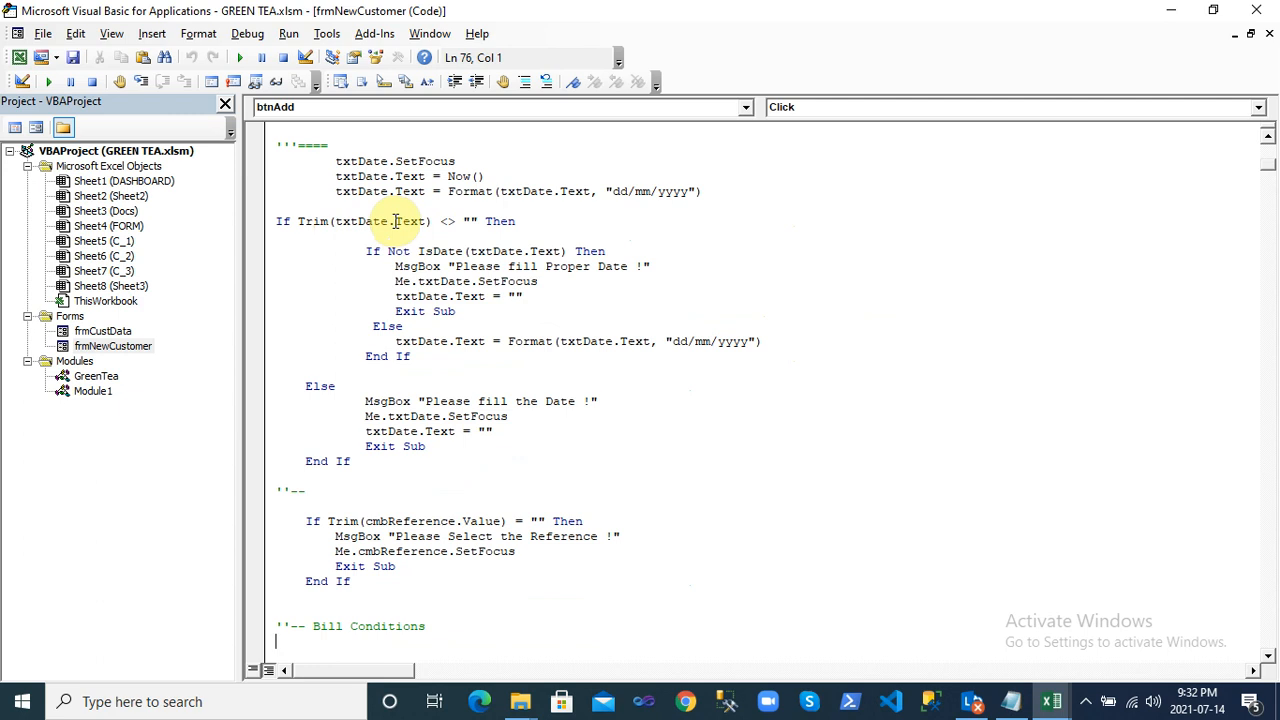
Switch to the Excel workbook to view the DASHBOARD sheet, and return to the date validation code in the VBA editor
{"action": "key", "text": "alt+F11"}
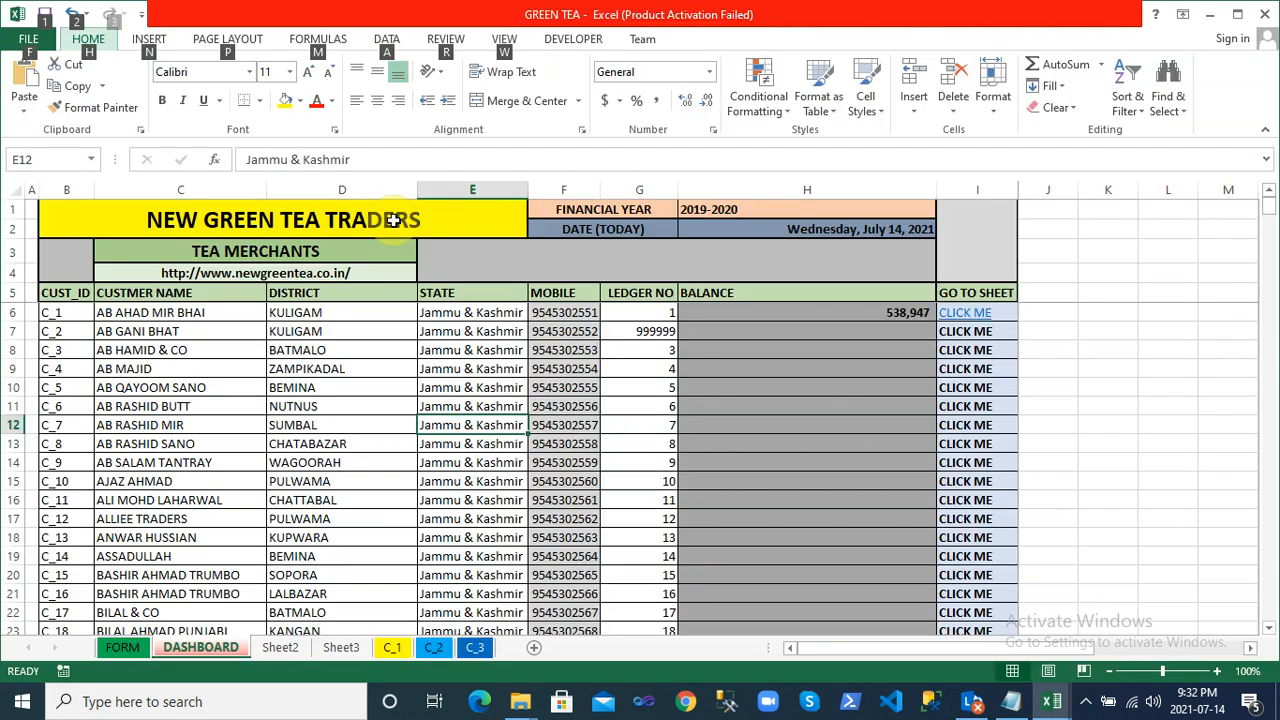
{"action": "key", "text": "alt+F11"}
{"action": "left_click", "coordinate": [396, 420]}
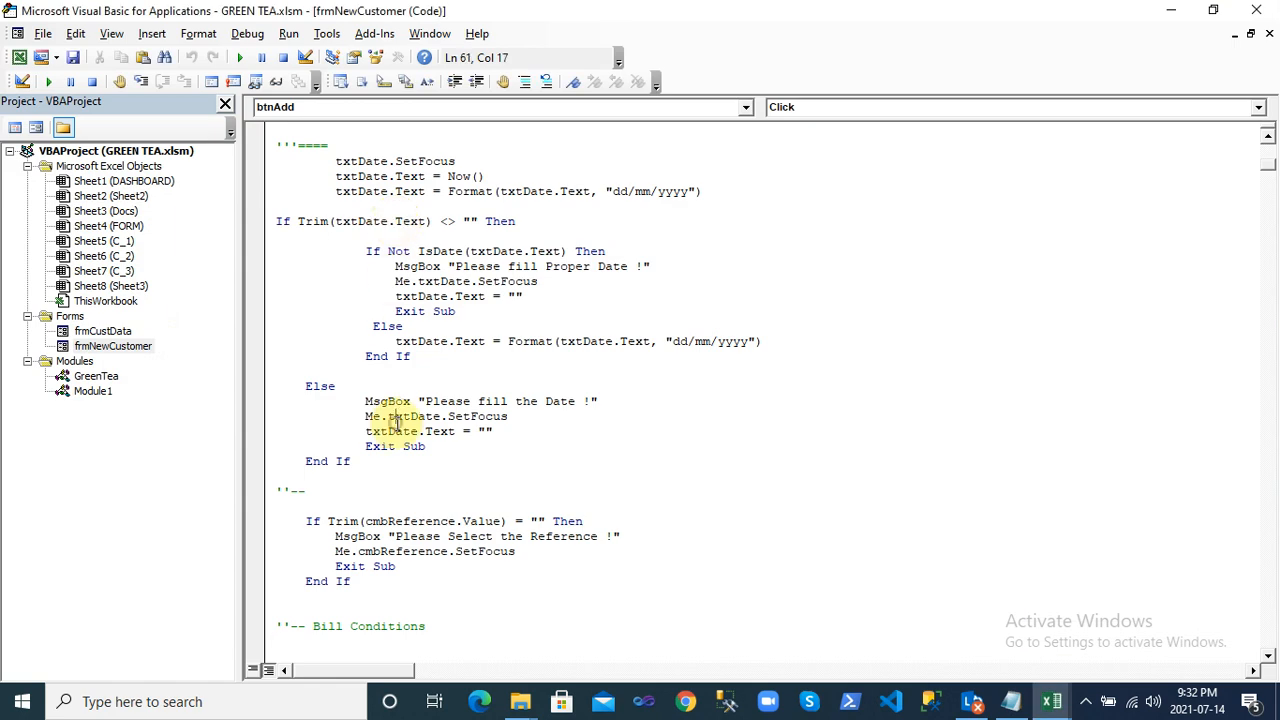
Examine the Bill Conditions that validate the reference number for blank, length and numeric input
{"action": "key", "text": "Down"}
{"action": "key", "text": "Down"}
{"action": "key", "text": "Down"}
{"action": "key", "text": "Down"}
{"action": "key", "text": "Down"}
{"action": "key", "text": "Down"}
{"action": "key", "text": "Down"}
{"action": "key", "text": "Down"}
{"action": "key", "text": "Down"}
{"action": "key", "text": "Down"}
{"action": "key", "text": "Down"}
{"action": "key", "text": "Down"}
{"action": "key", "text": "Down"}
{"action": "key", "text": "Down"}
{"action": "key", "text": "Down"}
{"action": "key", "text": "Down"}
{"action": "key", "text": "Down"}
{"action": "key", "text": "Down"}
{"action": "key", "text": "Down"}
{"action": "key", "text": "Down"}
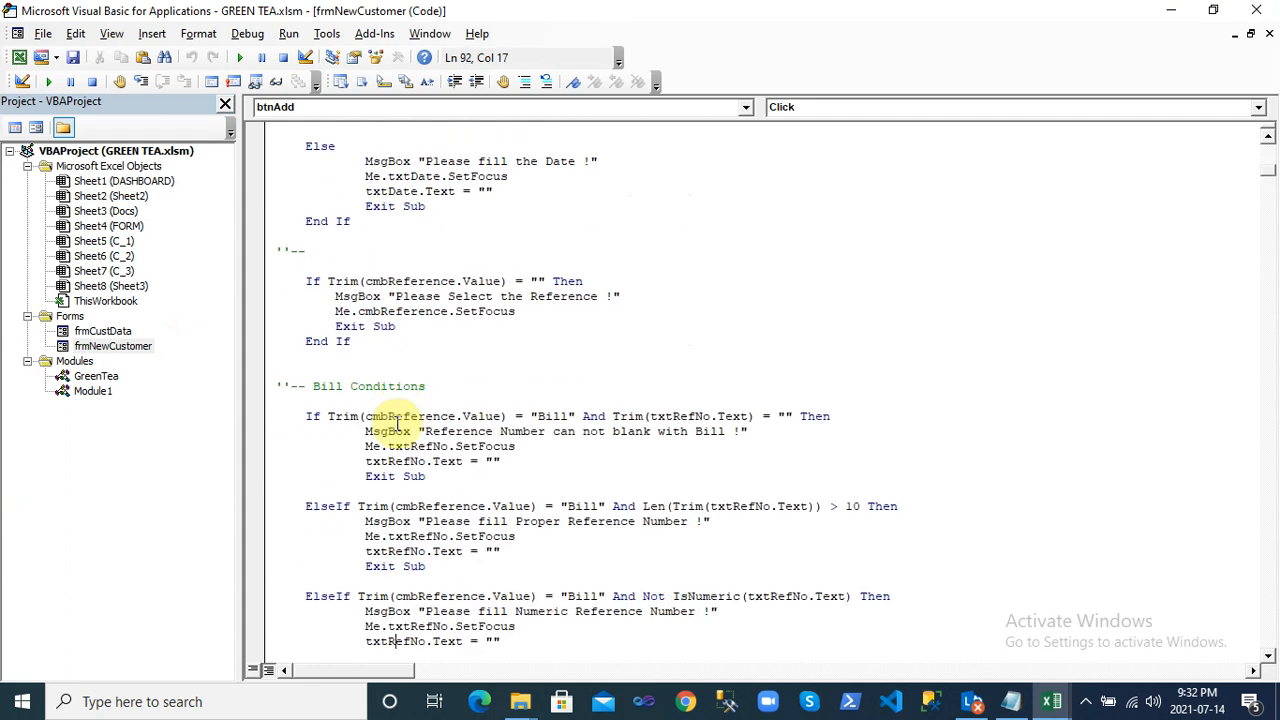
{"action": "key", "text": "Down"}
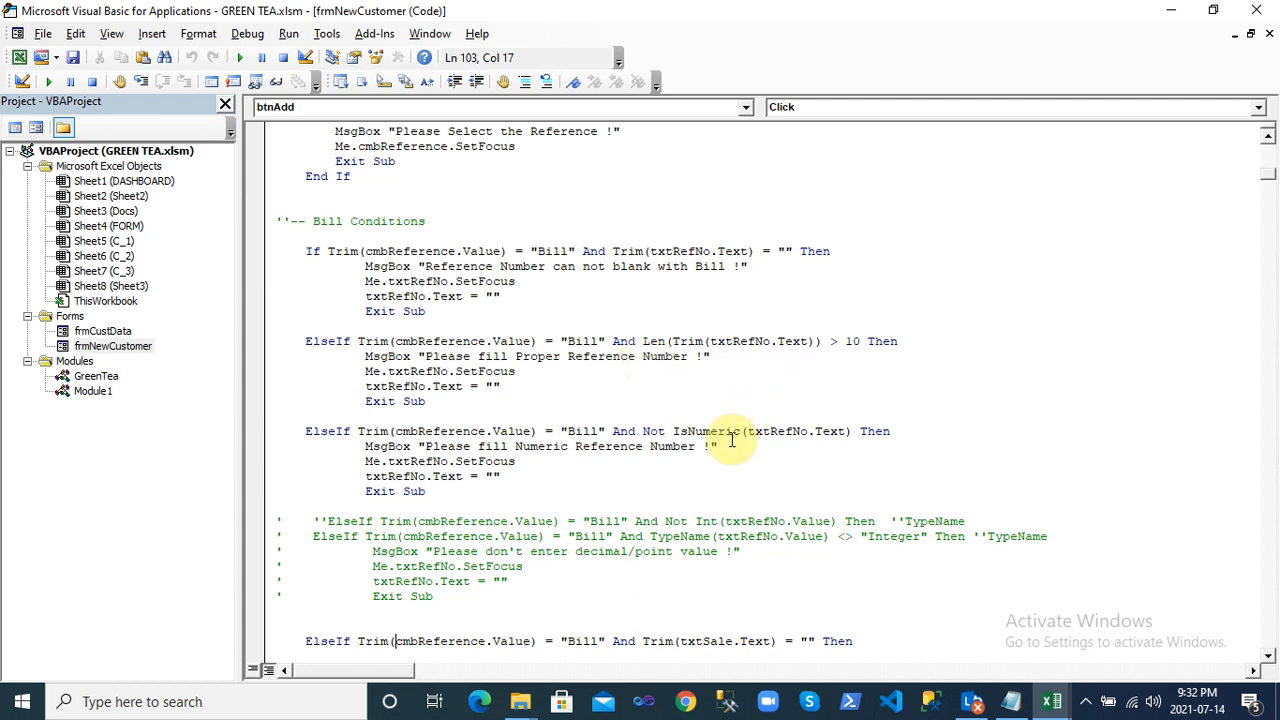
{"action": "key", "text": "Down"}
{"action": "key", "text": "Down"}
{"action": "key", "text": "Down"}
{"action": "key", "text": "Down"}
{"action": "key", "text": "Down"}
{"action": "key", "text": "Down"}
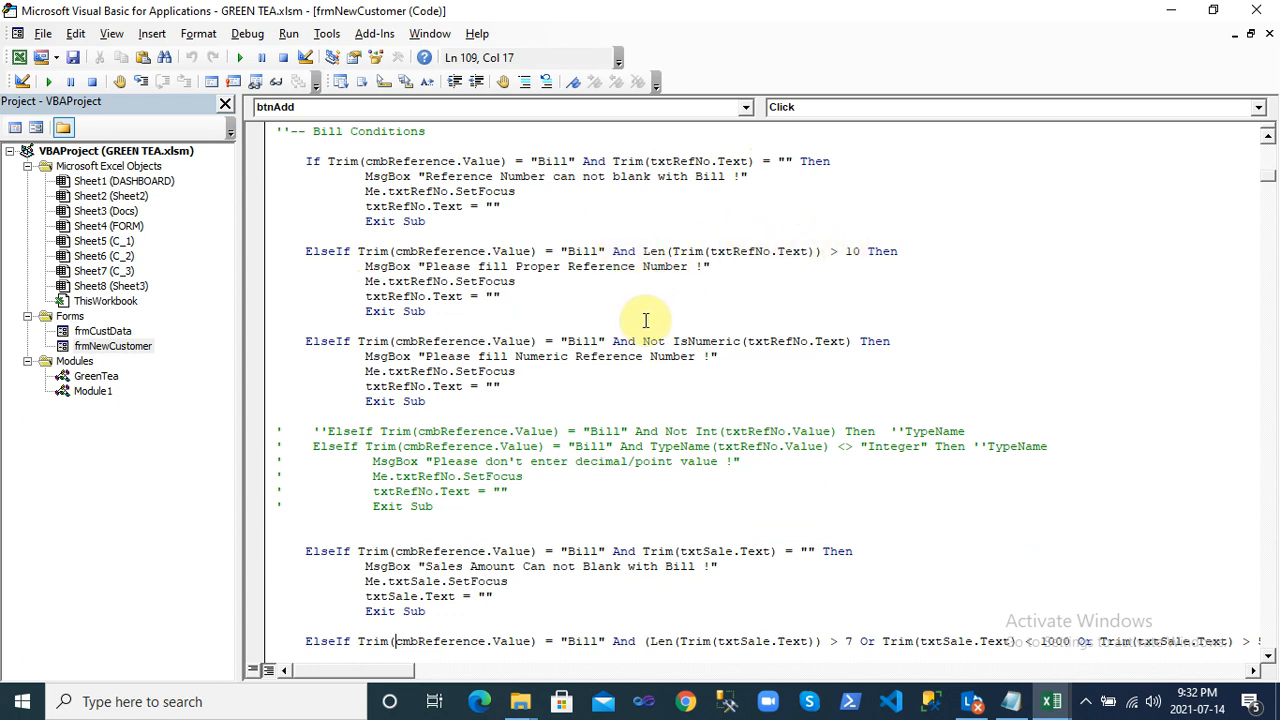
Examine the remaining Bill conditions covering the sale amount, payment amount, mode, mode number and mode date
{"action": "key", "text": "Down"}
{"action": "key", "text": "Down"}
{"action": "key", "text": "Down"}
{"action": "key", "text": "Down"}
{"action": "key", "text": "Down"}
{"action": "key", "text": "Down"}
{"action": "key", "text": "Down"}
{"action": "key", "text": "Down"}
{"action": "key", "text": "Down"}
{"action": "key", "text": "Down"}
{"action": "key", "text": "Down"}
{"action": "key", "text": "Down"}
{"action": "key", "text": "Down"}
{"action": "key", "text": "Down"}
{"action": "key", "text": "Down"}
{"action": "key", "text": "Down"}
{"action": "key", "text": "Down"}
{"action": "key", "text": "Down"}
{"action": "key", "text": "Down"}
{"action": "key", "text": "Down"}
{"action": "key", "text": "Down"}
{"action": "key", "text": "Down"}
{"action": "key", "text": "Down"}
{"action": "key", "text": "Down"}
{"action": "key", "text": "Down"}
{"action": "key", "text": "Down"}
{"action": "key", "text": "Down"}
{"action": "key", "text": "Down"}
{"action": "key", "text": "Down"}
{"action": "key", "text": "Down"}
{"action": "key", "text": "Down"}
{"action": "key", "text": "Down"}
{"action": "key", "text": "Down"}
{"action": "key", "text": "Down"}
{"action": "key", "text": "Down"}
{"action": "key", "text": "Down"}
{"action": "key", "text": "Down"}
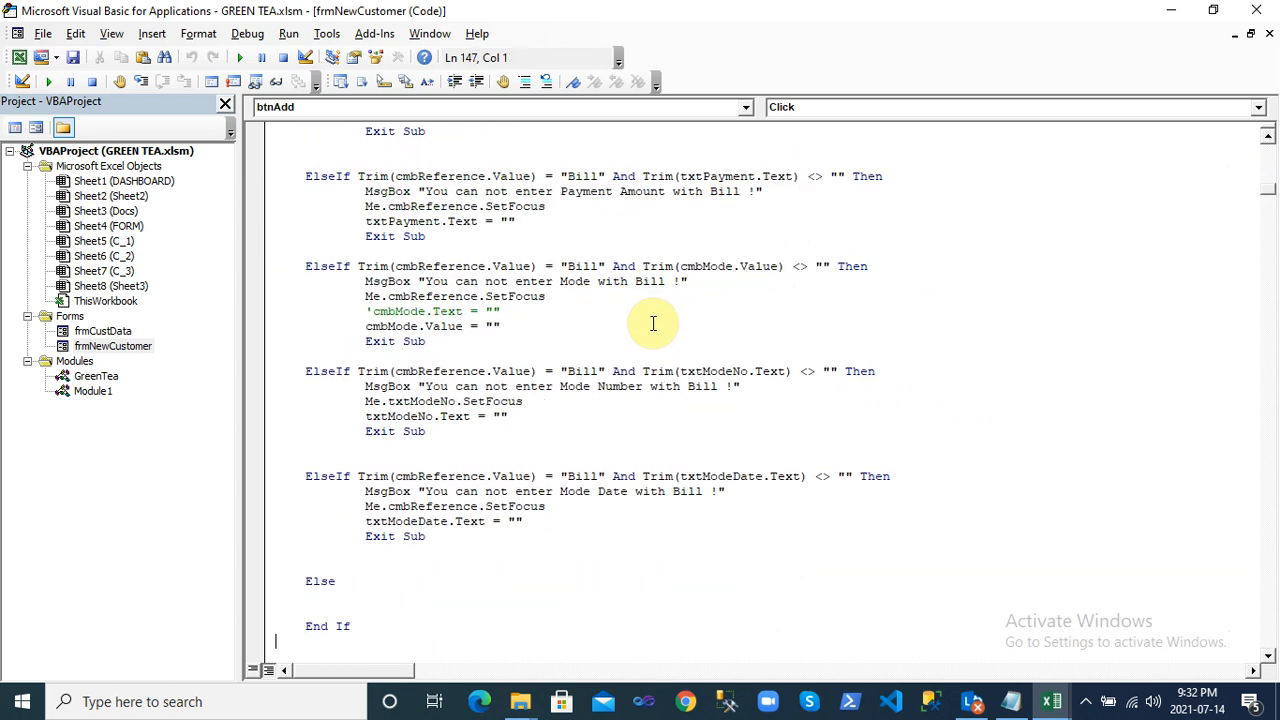
Examine the Reciept Conditions covering the reference number, sale amount, payment amount and payment mode
{"action": "key", "text": "Down"}
{"action": "key", "text": "Down"}
{"action": "key", "text": "Down"}
{"action": "key", "text": "Down"}
{"action": "key", "text": "Down"}
{"action": "key", "text": "Down"}
{"action": "key", "text": "Down"}
{"action": "key", "text": "Down"}
{"action": "key", "text": "Down"}
{"action": "key", "text": "Down"}
{"action": "key", "text": "Down"}
{"action": "key", "text": "Down"}
{"action": "key", "text": "Down"}
{"action": "key", "text": "Down"}
{"action": "key", "text": "Down"}
{"action": "key", "text": "Down"}
{"action": "key", "text": "Down"}
{"action": "key", "text": "Down"}
{"action": "key", "text": "Down"}
{"action": "key", "text": "Down"}
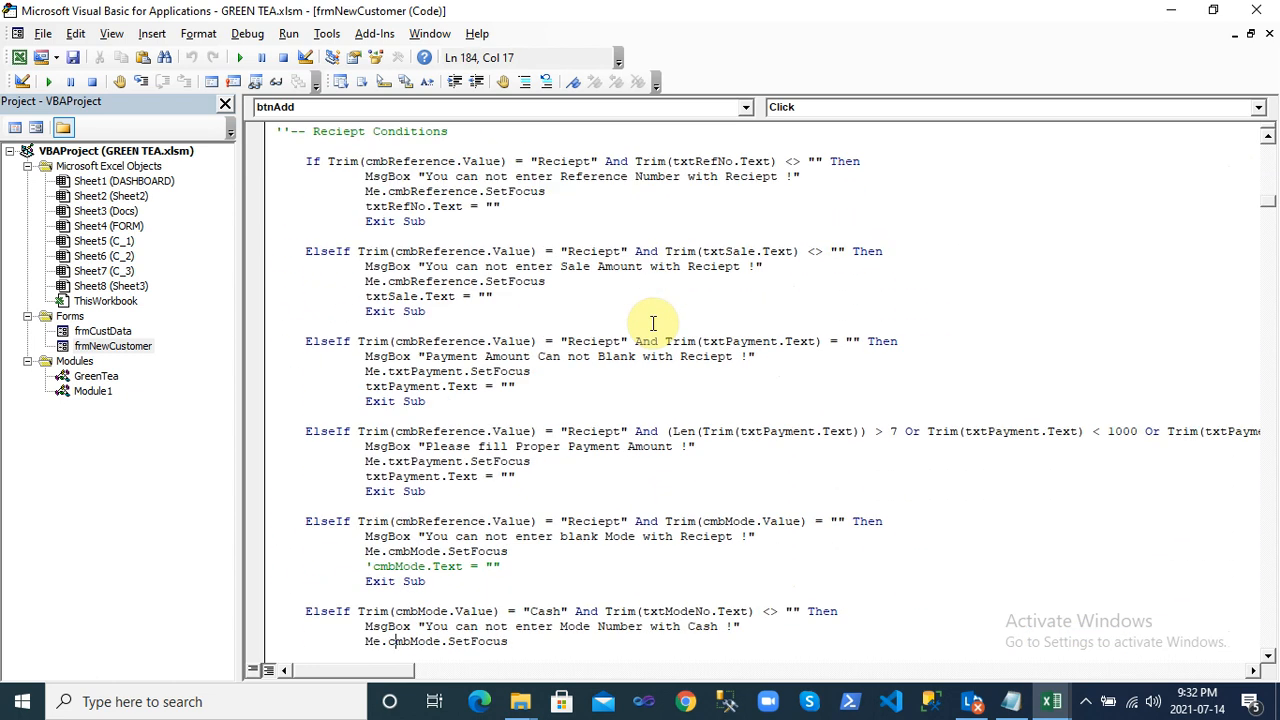
Examine the Cash and Cheque mode conditions that validate the mode number and mode date
{"action": "key", "text": "Down"}
{"action": "key", "text": "Down"}
{"action": "key", "text": "Down"}
{"action": "key", "text": "Down"}
{"action": "key", "text": "Down"}
{"action": "key", "text": "Down"}
{"action": "key", "text": "Down"}
{"action": "key", "text": "Down"}
{"action": "key", "text": "Down"}
{"action": "key", "text": "Down"}
{"action": "key", "text": "Down"}
{"action": "key", "text": "Down"}
{"action": "key", "text": "Down"}
{"action": "key", "text": "Down"}
{"action": "key", "text": "Down"}
{"action": "key", "text": "Down"}
{"action": "key", "text": "Down"}
{"action": "key", "text": "Down"}
{"action": "key", "text": "Down"}
{"action": "key", "text": "Down"}
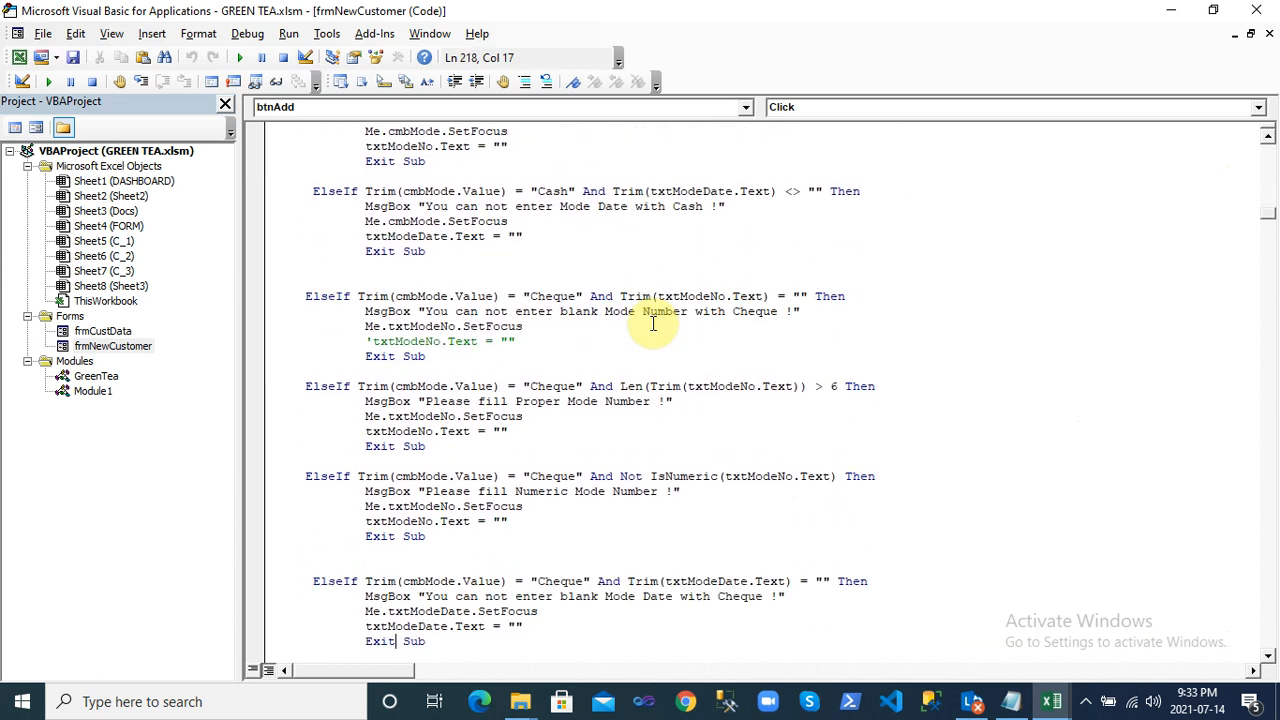
Examine the rest of the Add code that clears unused fields, asks for confirmation and writes the record to the sheet
{"action": "key", "text": "Down"}
{"action": "key", "text": "Down"}
{"action": "key", "text": "Down"}
{"action": "key", "text": "Down"}
{"action": "key", "text": "Down"}
{"action": "key", "text": "Down"}
{"action": "key", "text": "Down"}
{"action": "key", "text": "Down"}
{"action": "key", "text": "Down"}
{"action": "key", "text": "Down"}
{"action": "key", "text": "Down"}
{"action": "key", "text": "Down"}
{"action": "key", "text": "Down"}
{"action": "key", "text": "Down"}
{"action": "key", "text": "Down"}
{"action": "key", "text": "Down"}
{"action": "key", "text": "Down"}
{"action": "key", "text": "Down"}
{"action": "key", "text": "Down"}
{"action": "key", "text": "Down"}
{"action": "key", "text": "Down"}
{"action": "key", "text": "Down"}
{"action": "key", "text": "Down"}
{"action": "key", "text": "Down"}
{"action": "key", "text": "Down"}
{"action": "key", "text": "Down"}
{"action": "key", "text": "Down"}
{"action": "key", "text": "Down"}
{"action": "key", "text": "Down"}
{"action": "key", "text": "Down"}
{"action": "key", "text": "Down"}
{"action": "key", "text": "Down"}
{"action": "key", "text": "Down"}
{"action": "key", "text": "Down"}
{"action": "key", "text": "Down"}
{"action": "key", "text": "Down"}
{"action": "key", "text": "Down"}
{"action": "key", "text": "Down"}
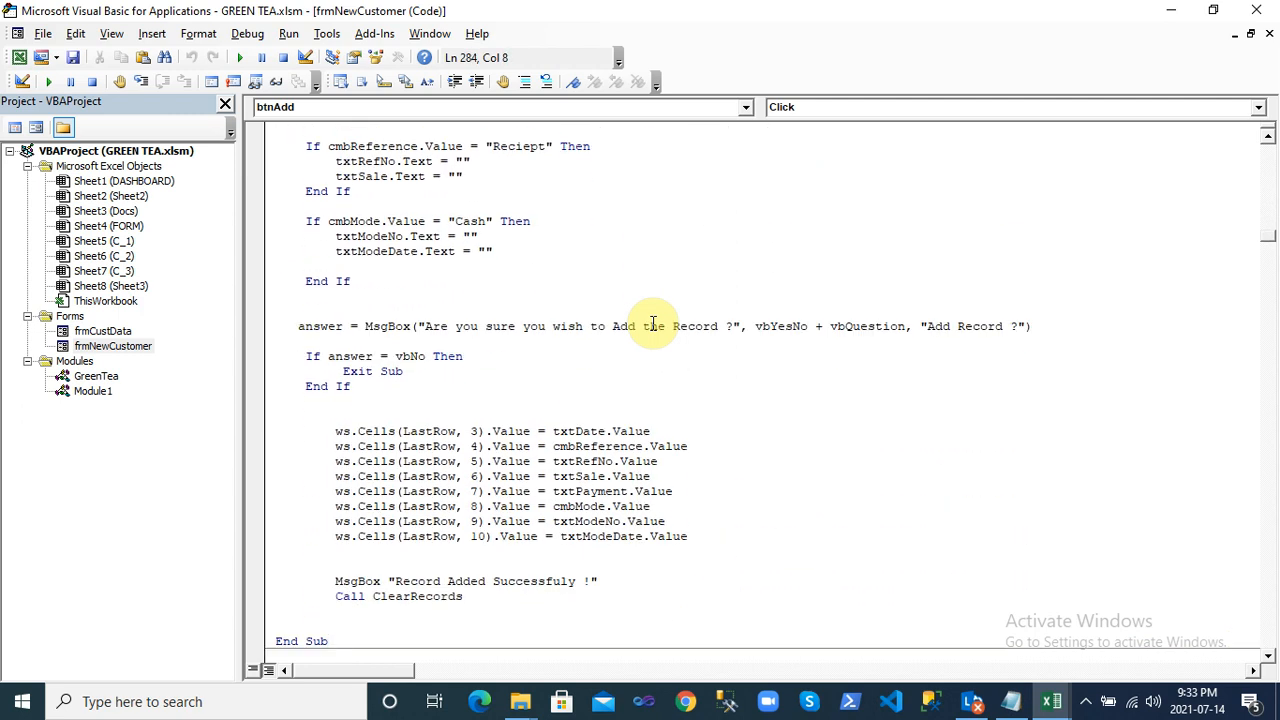
Open the Update button's click code from frmNewCustomer and examine its customer ID and worksheet checks
{"action": "double_click", "coordinate": [113, 346]}
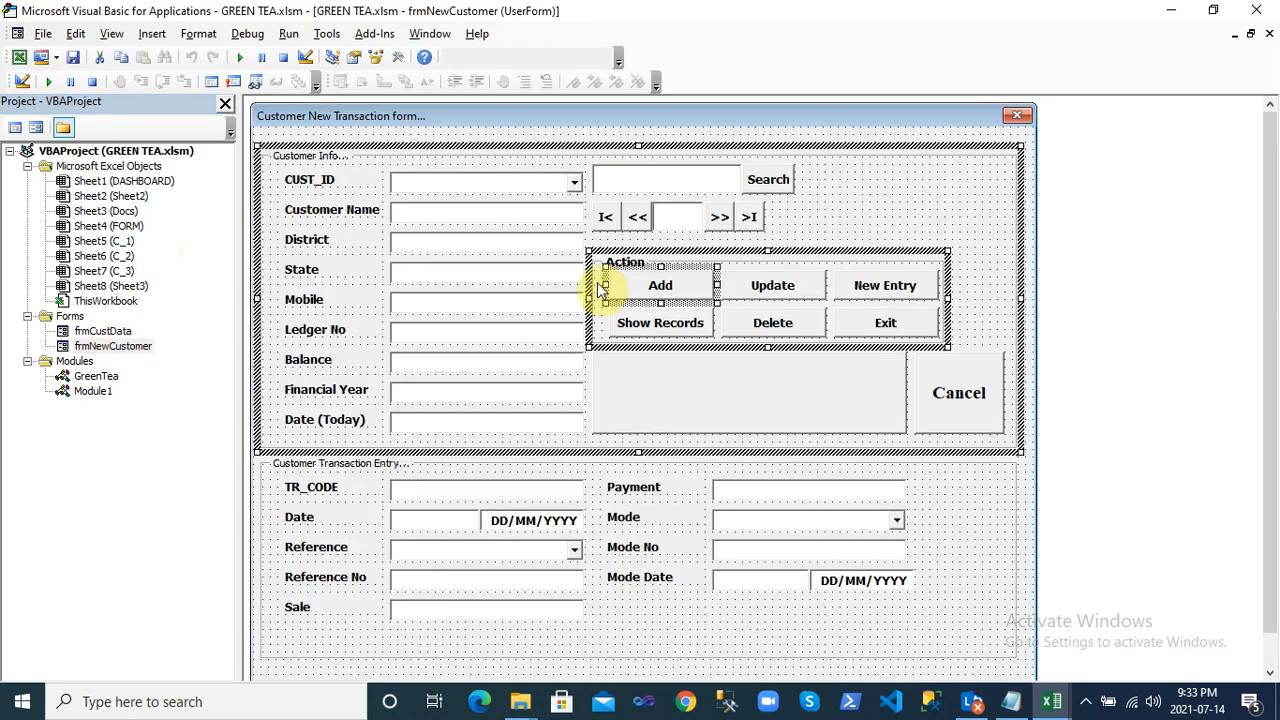
{"action": "double_click", "coordinate": [766, 287]}
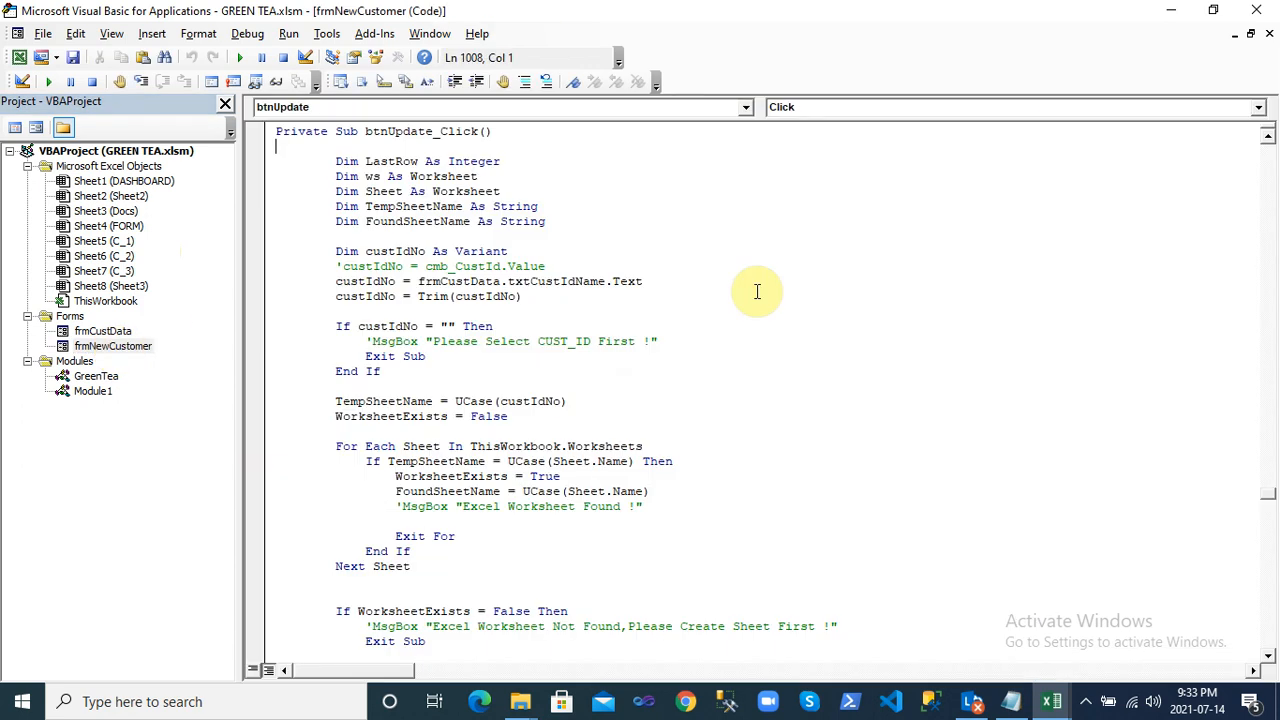
{"action": "left_click", "coordinate": [604, 283]}
{"action": "key", "text": "Down"}
{"action": "key", "text": "Down"}
{"action": "key", "text": "Down"}
{"action": "key", "text": "Down"}
{"action": "key", "text": "Down"}
{"action": "key", "text": "Down"}
{"action": "key", "text": "Down"}
{"action": "key", "text": "Down"}
{"action": "key", "text": "Down"}
{"action": "key", "text": "Down"}
{"action": "key", "text": "Down"}
{"action": "key", "text": "Down"}
{"action": "key", "text": "Down"}
{"action": "key", "text": "Down"}
{"action": "key", "text": "Down"}
{"action": "key", "text": "Down"}
{"action": "key", "text": "Down"}
{"action": "key", "text": "Down"}
{"action": "key", "text": "Down"}
{"action": "key", "text": "Down"}
{"action": "key", "text": "Down"}
{"action": "key", "text": "Down"}
{"action": "key", "text": "End"}
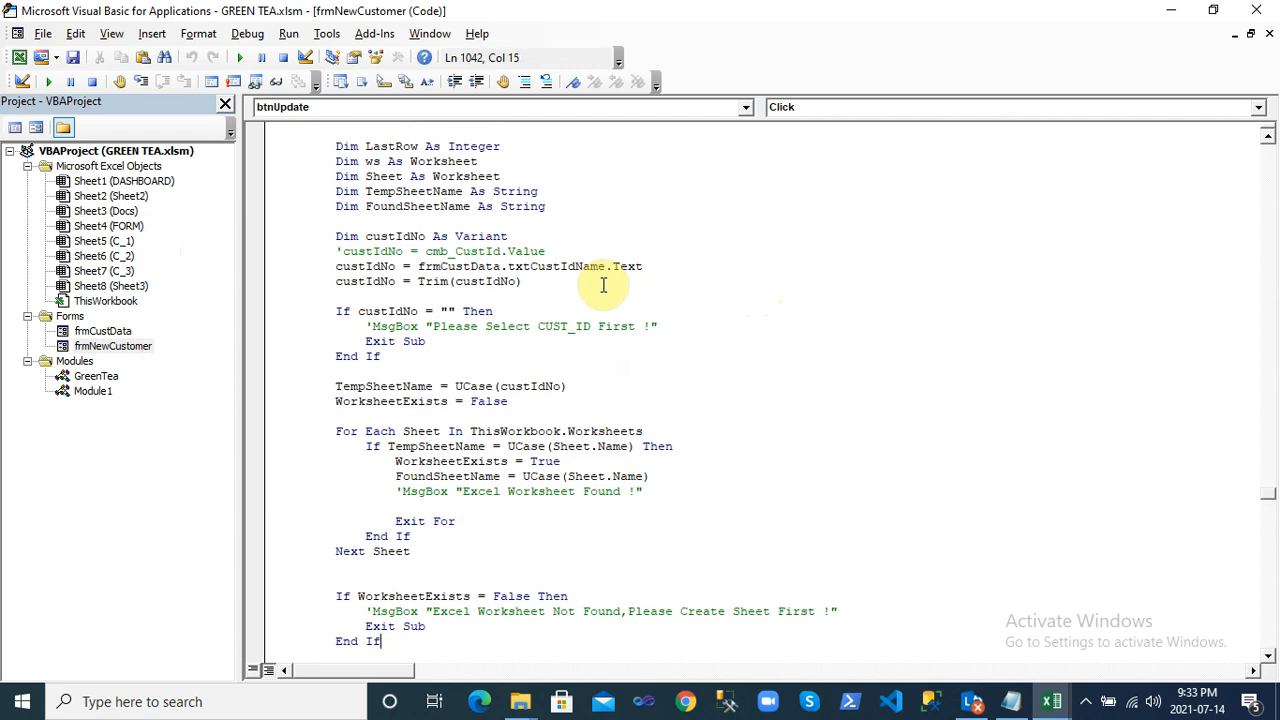
Switch to Excel and look at the first customer's ID, name and district on the DASHBOARD sheet, returning to the VBA editor
{"action": "key", "text": "alt+F11"}
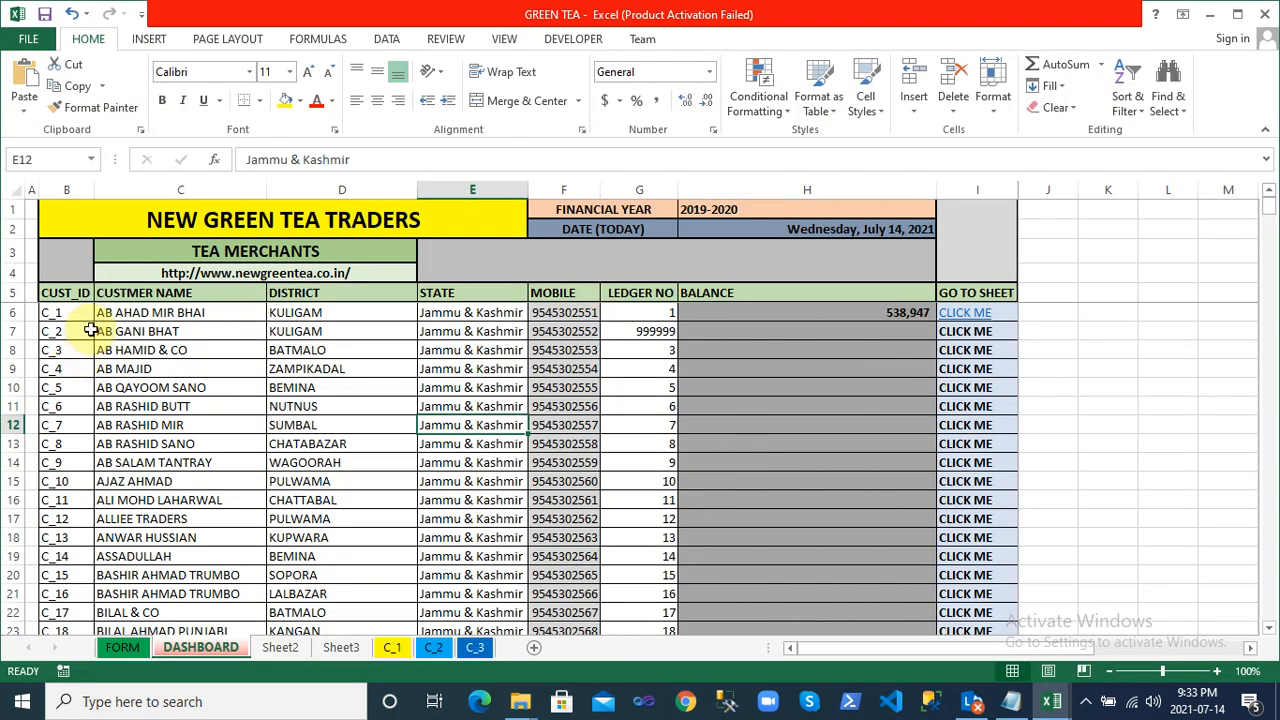
{"action": "left_click", "coordinate": [88, 331]}
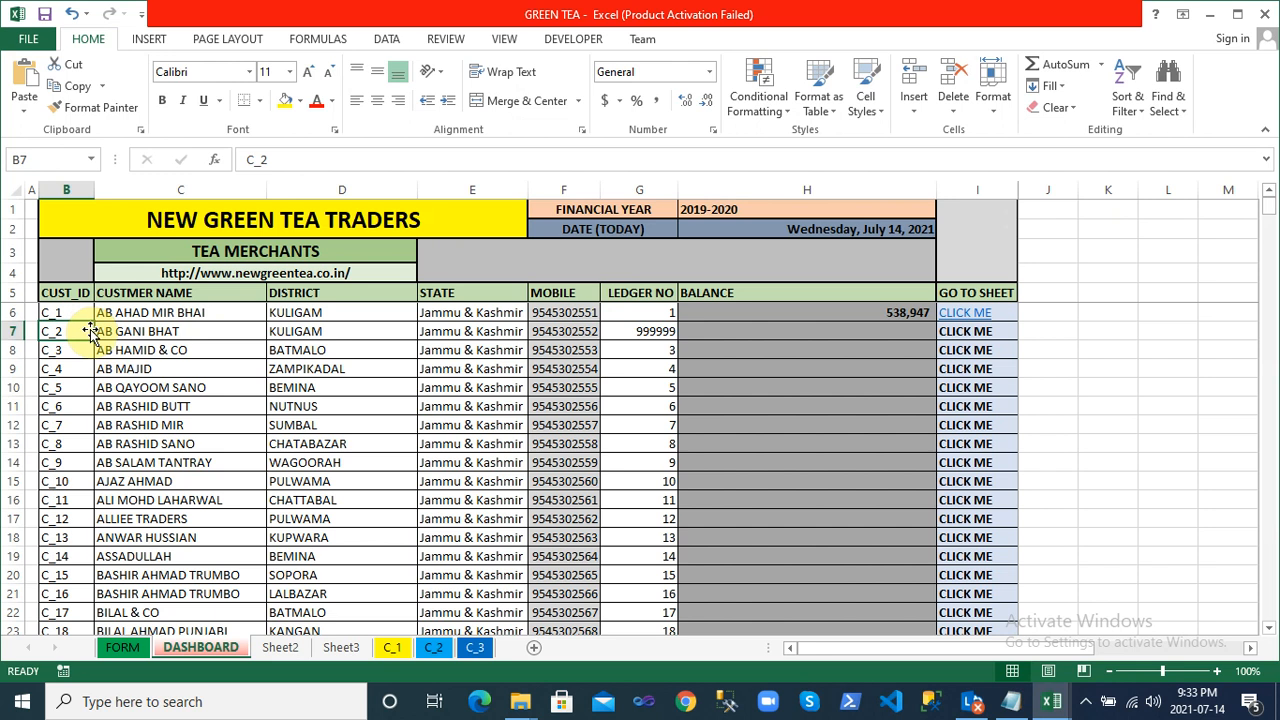
{"action": "left_click", "coordinate": [62, 313]}
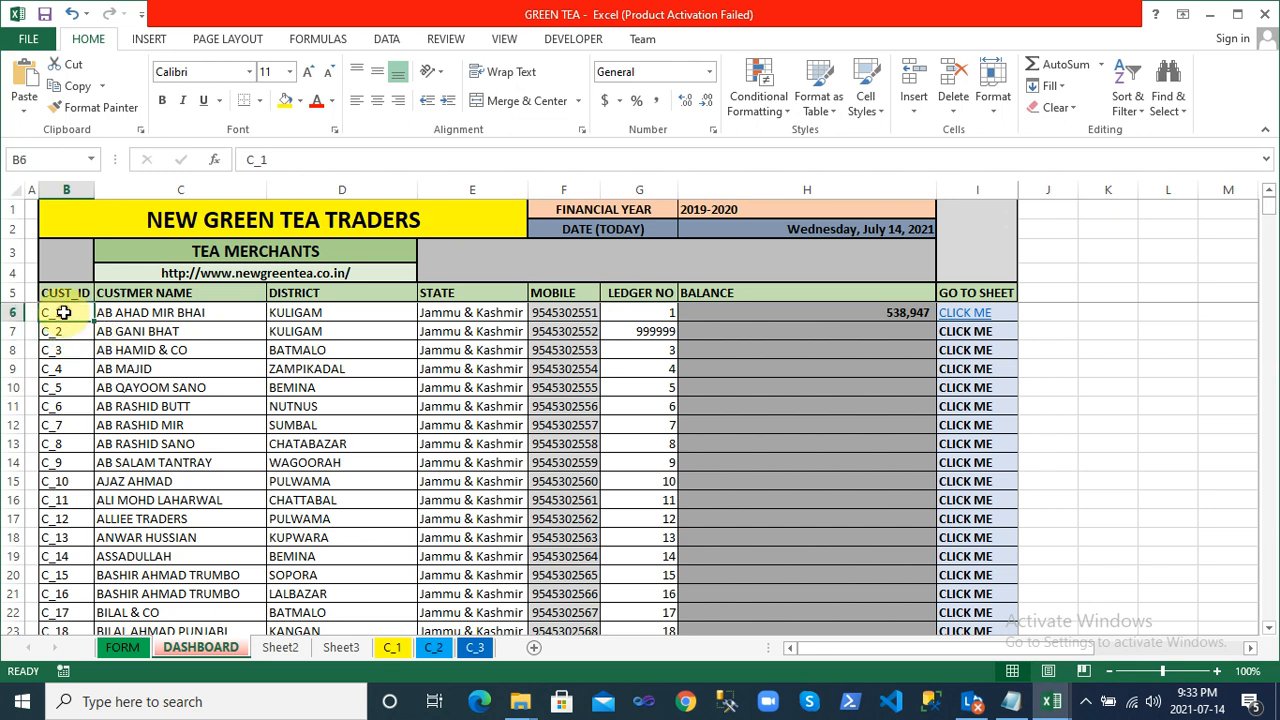
{"action": "left_click", "coordinate": [156, 313]}
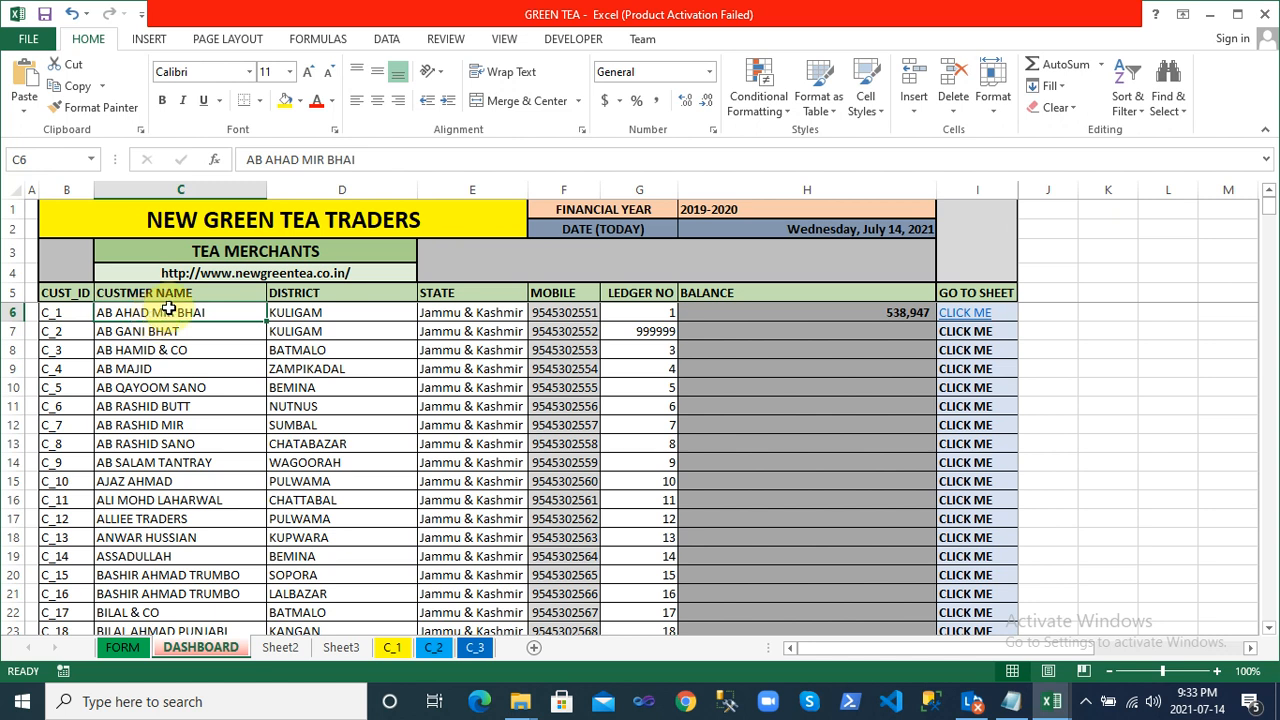
{"action": "left_click", "coordinate": [298, 313]}
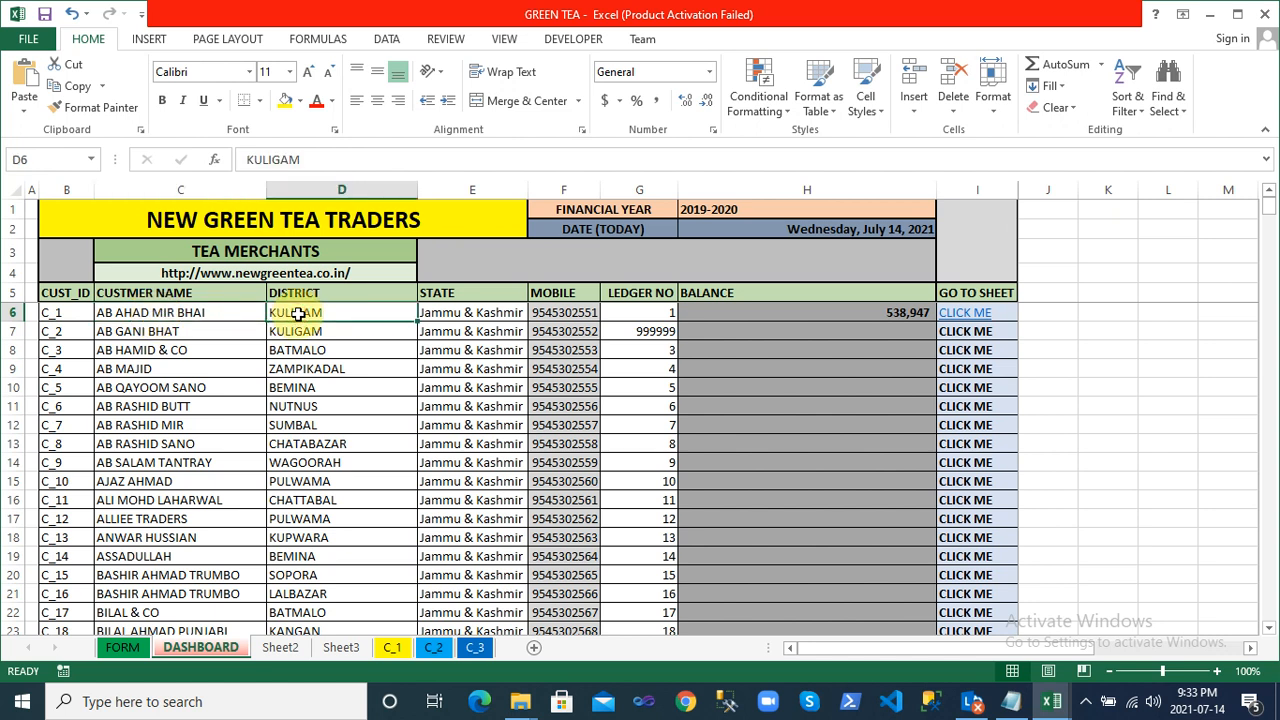
{"action": "key", "text": "alt+F11"}
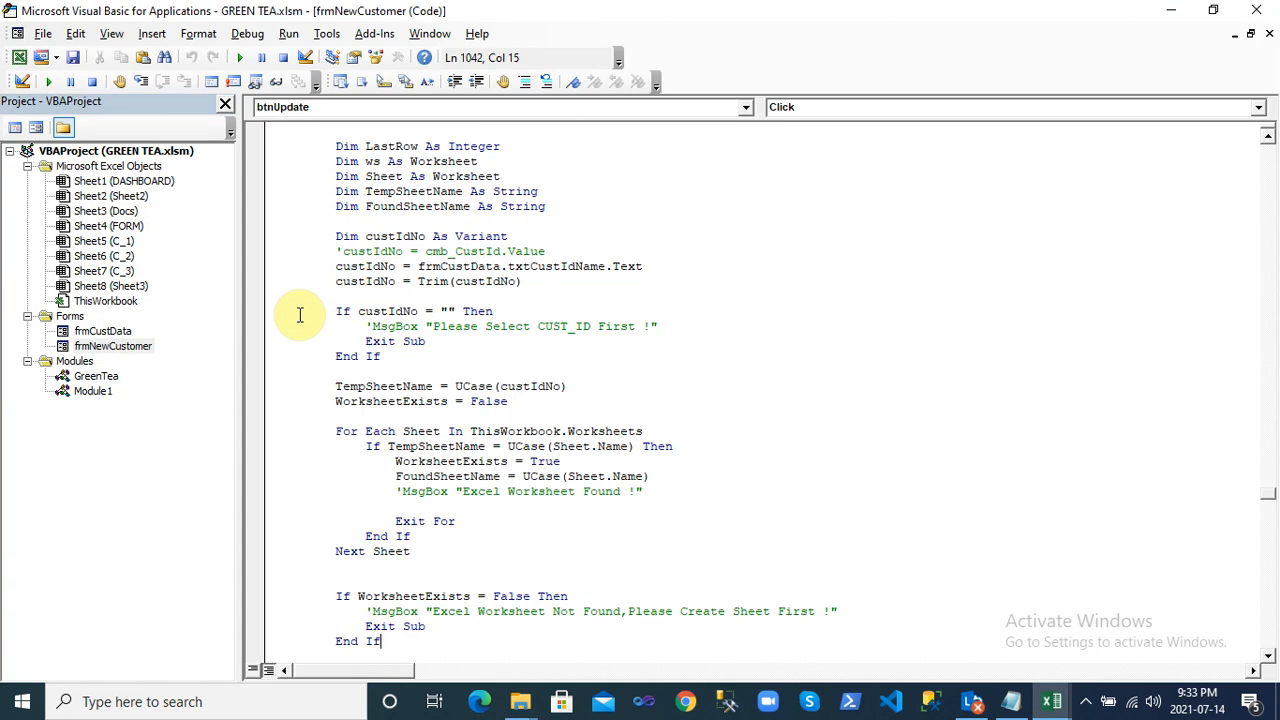
Examine the Update code that determines the last row and sets and validates the transaction date
{"action": "left_click", "coordinate": [558, 321]}
{"action": "key", "text": "Down"}
{"action": "key", "text": "Down"}
{"action": "key", "text": "Down"}
{"action": "key", "text": "Down"}
{"action": "key", "text": "Down"}
{"action": "key", "text": "Down"}
{"action": "key", "text": "Down"}
{"action": "key", "text": "Down"}
{"action": "key", "text": "Down"}
{"action": "key", "text": "Down"}
{"action": "key", "text": "Down"}
{"action": "key", "text": "Down"}
{"action": "key", "text": "Down"}
{"action": "key", "text": "Down"}
{"action": "key", "text": "Down"}
{"action": "key", "text": "Down"}
{"action": "key", "text": "Down"}
{"action": "key", "text": "Down"}
{"action": "key", "text": "Down"}
{"action": "key", "text": "Down"}
{"action": "key", "text": "Down"}
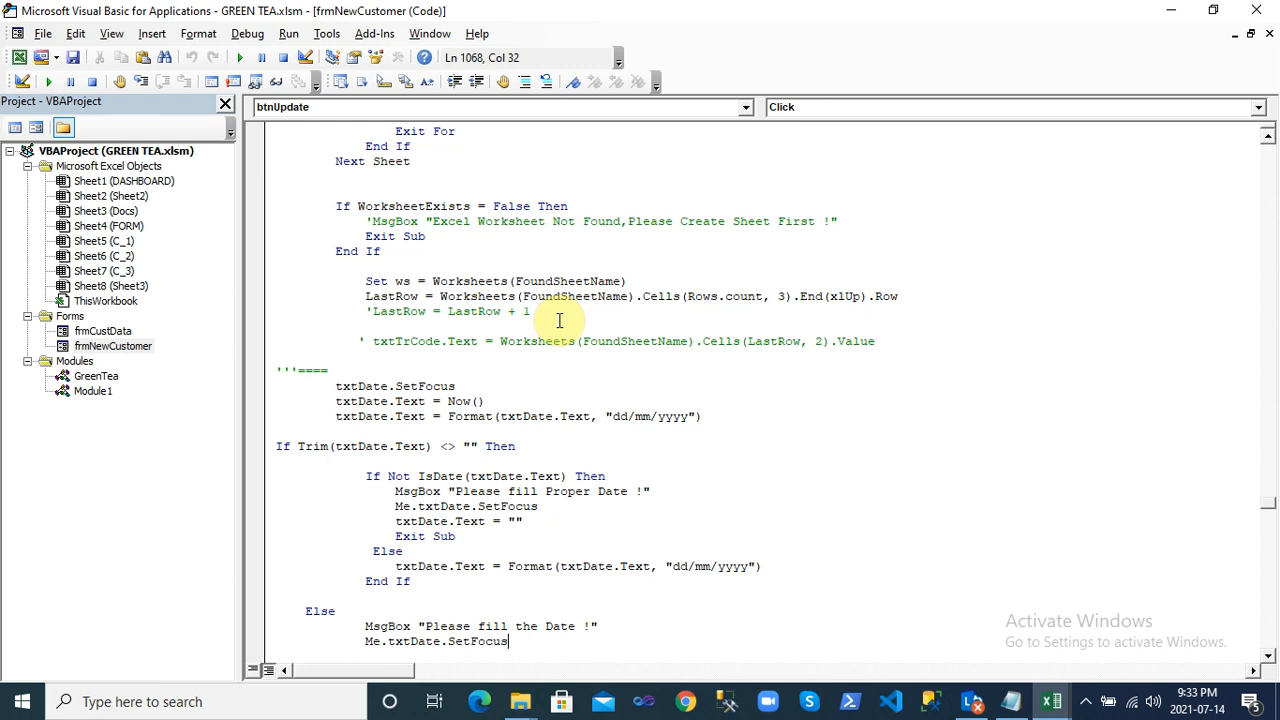
Examine the Update code's blank Reference check and the Bill Conditions for the reference number
{"action": "key", "text": "Down"}
{"action": "key", "text": "Down"}
{"action": "key", "text": "Down"}
{"action": "key", "text": "Down"}
{"action": "key", "text": "Down"}
{"action": "key", "text": "Down"}
{"action": "key", "text": "Down"}
{"action": "key", "text": "Down"}
{"action": "key", "text": "Down"}
{"action": "key", "text": "Down"}
{"action": "key", "text": "Down"}
{"action": "key", "text": "Down"}
{"action": "key", "text": "Down"}
{"action": "key", "text": "Down"}
{"action": "key", "text": "Down"}
{"action": "key", "text": "Down"}
{"action": "key", "text": "Down"}
{"action": "key", "text": "Down"}
{"action": "key", "text": "Down"}
{"action": "key", "text": "Down"}
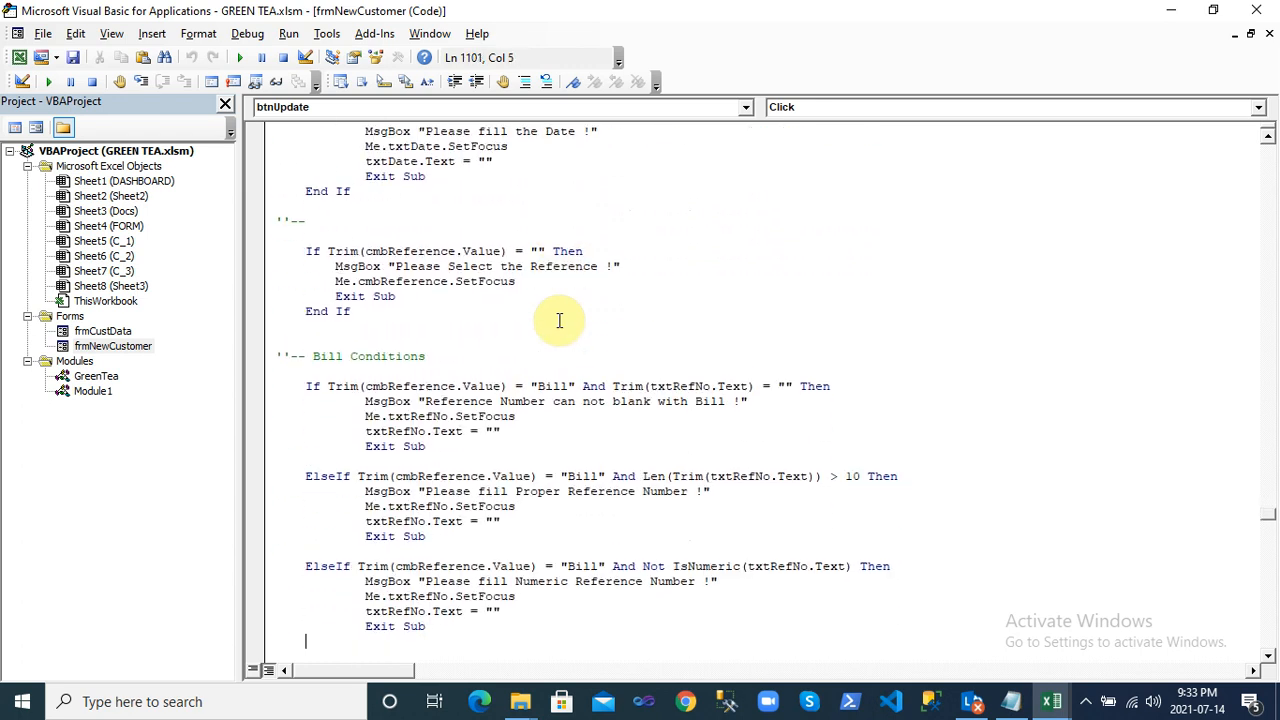
Examine the Update code's Bill conditions for the sale amount and payment amount
{"action": "key", "text": "Down"}
{"action": "key", "text": "Down"}
{"action": "key", "text": "Down"}
{"action": "key", "text": "Down"}
{"action": "key", "text": "Down"}
{"action": "key", "text": "Down"}
{"action": "key", "text": "Down"}
{"action": "key", "text": "Down"}
{"action": "key", "text": "Down"}
{"action": "key", "text": "Down"}
{"action": "key", "text": "Down"}
{"action": "key", "text": "Down"}
{"action": "key", "text": "Down"}
{"action": "key", "text": "Down"}
{"action": "key", "text": "Down"}
{"action": "key", "text": "Down"}
{"action": "key", "text": "Down"}
{"action": "key", "text": "Down"}
{"action": "key", "text": "Down"}
{"action": "key", "text": "Down"}
{"action": "key", "text": "Down"}
{"action": "key", "text": "Down"}
{"action": "key", "text": "Down"}
{"action": "key", "text": "Down"}
{"action": "key", "text": "Down"}
{"action": "key", "text": "Down"}
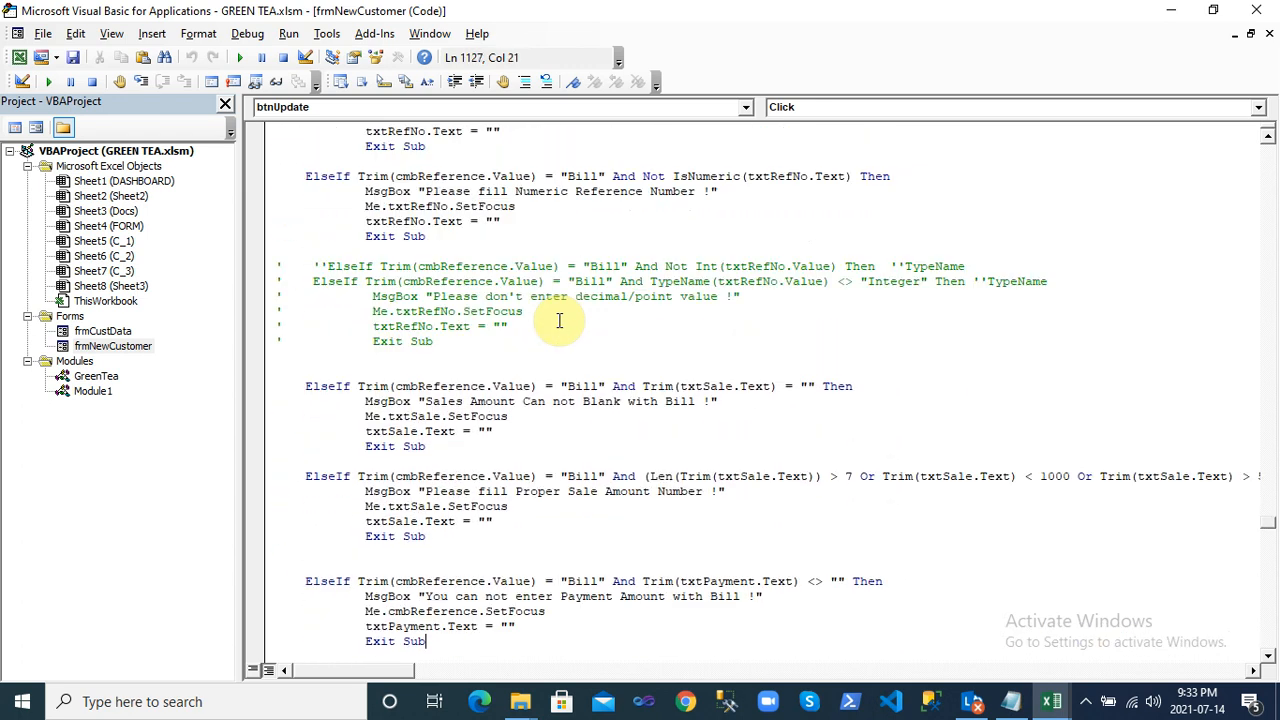
{"action": "key", "text": "alt+Tab"}
{"action": "key", "text": "alt+Tab"}
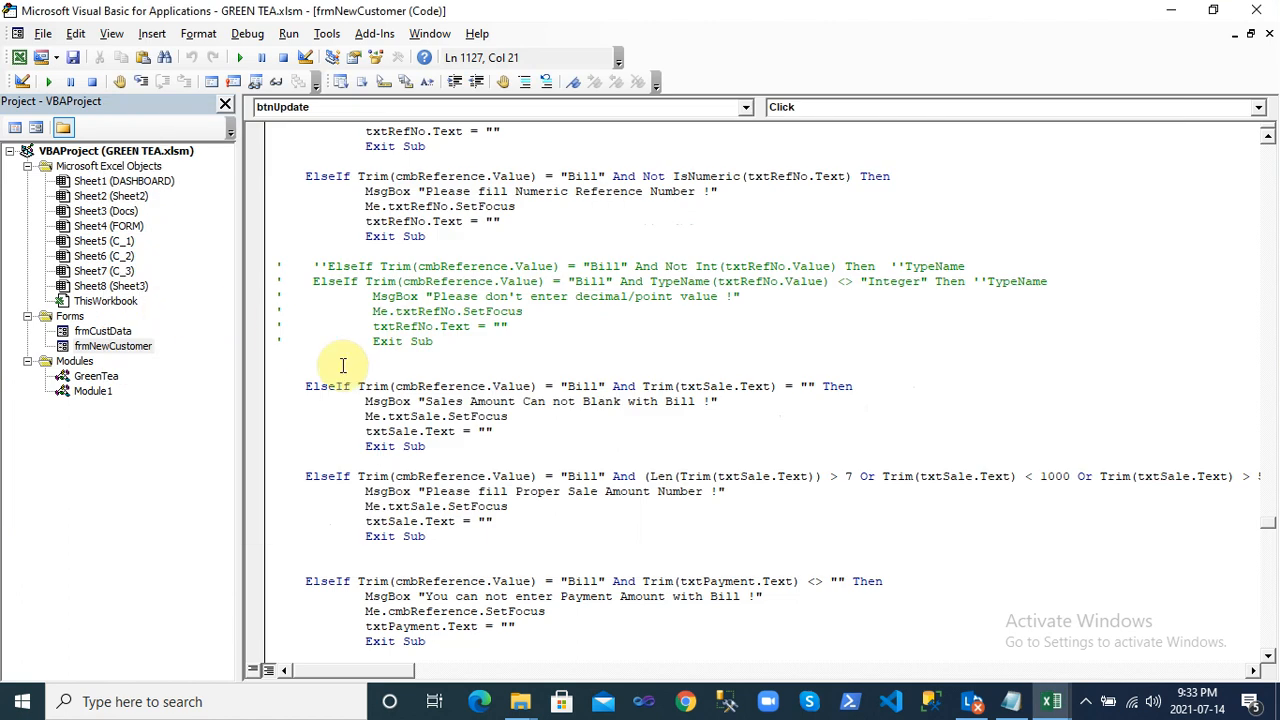
Open the Show Records button's click code from frmNewCustomer and examine its showLastRecord call and button enabling
{"action": "double_click", "coordinate": [132, 345]}
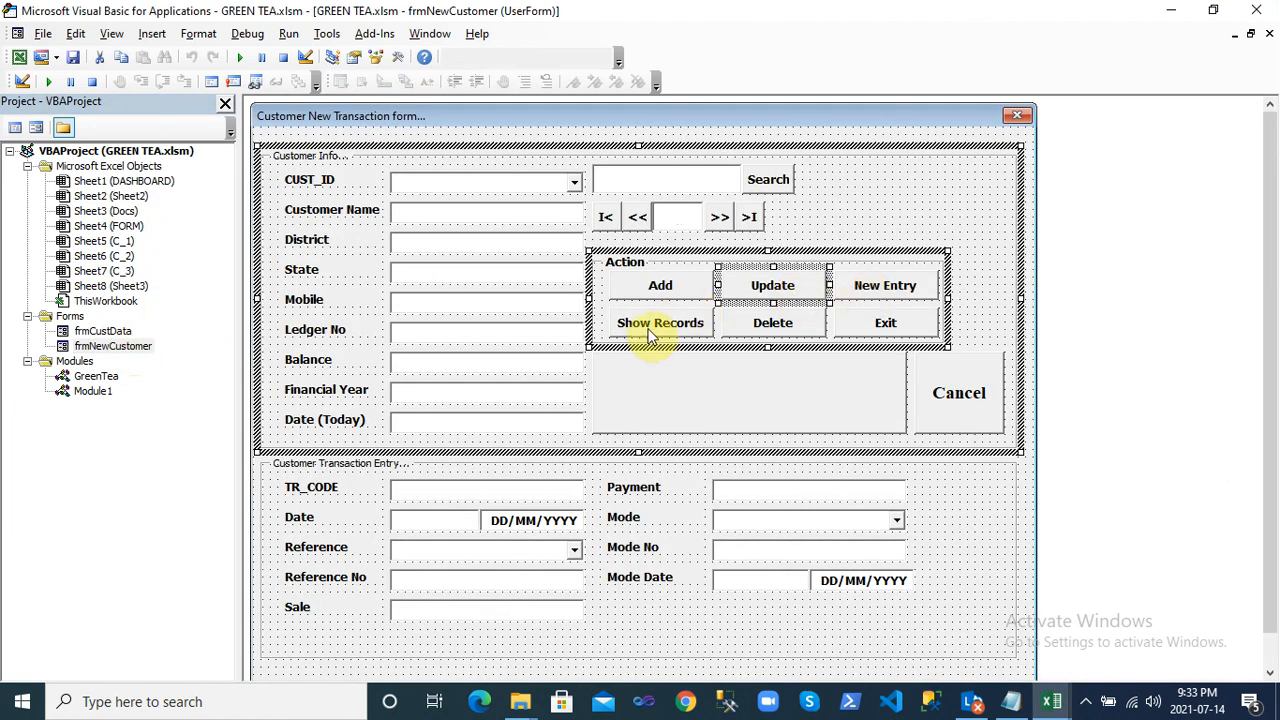
{"action": "double_click", "coordinate": [648, 335]}
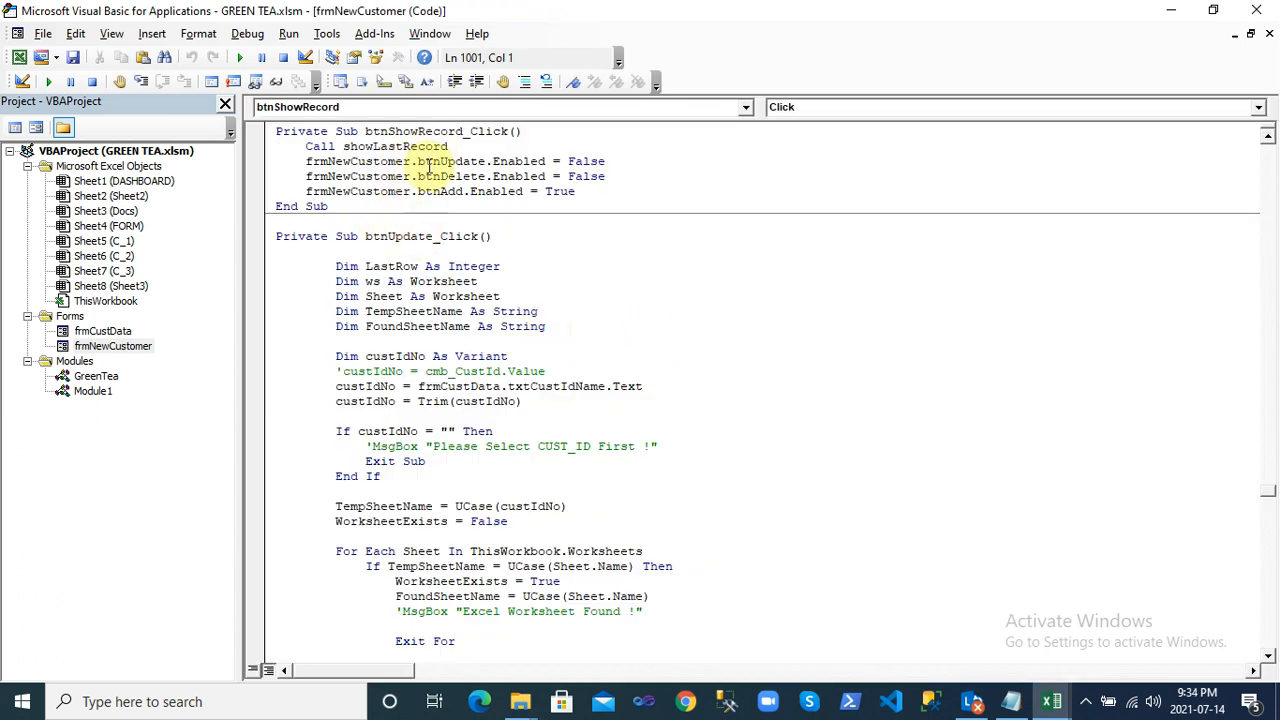
{"action": "left_click", "coordinate": [418, 148]}
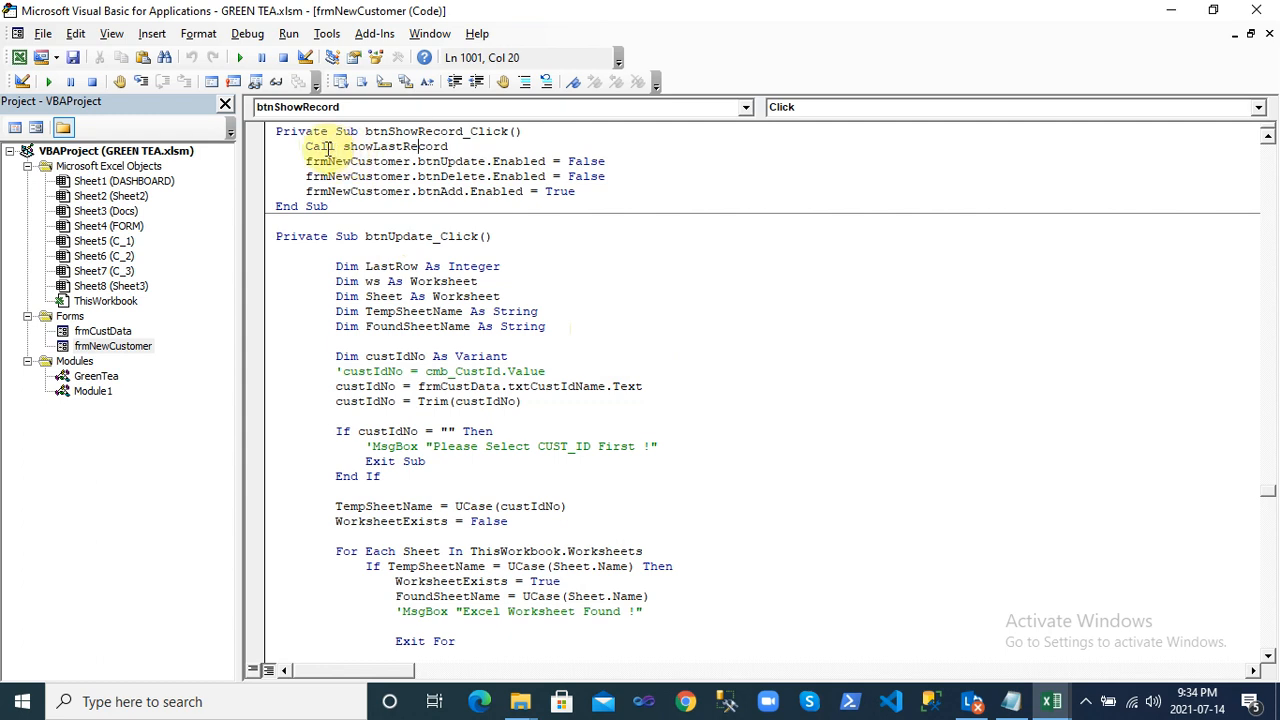
Search the current module for the showLastRecord procedure and examine how it fills the form from the DASHBOARD sheet
{"action": "double_click", "coordinate": [415, 147]}
{"action": "key", "text": "ctrl+c"}
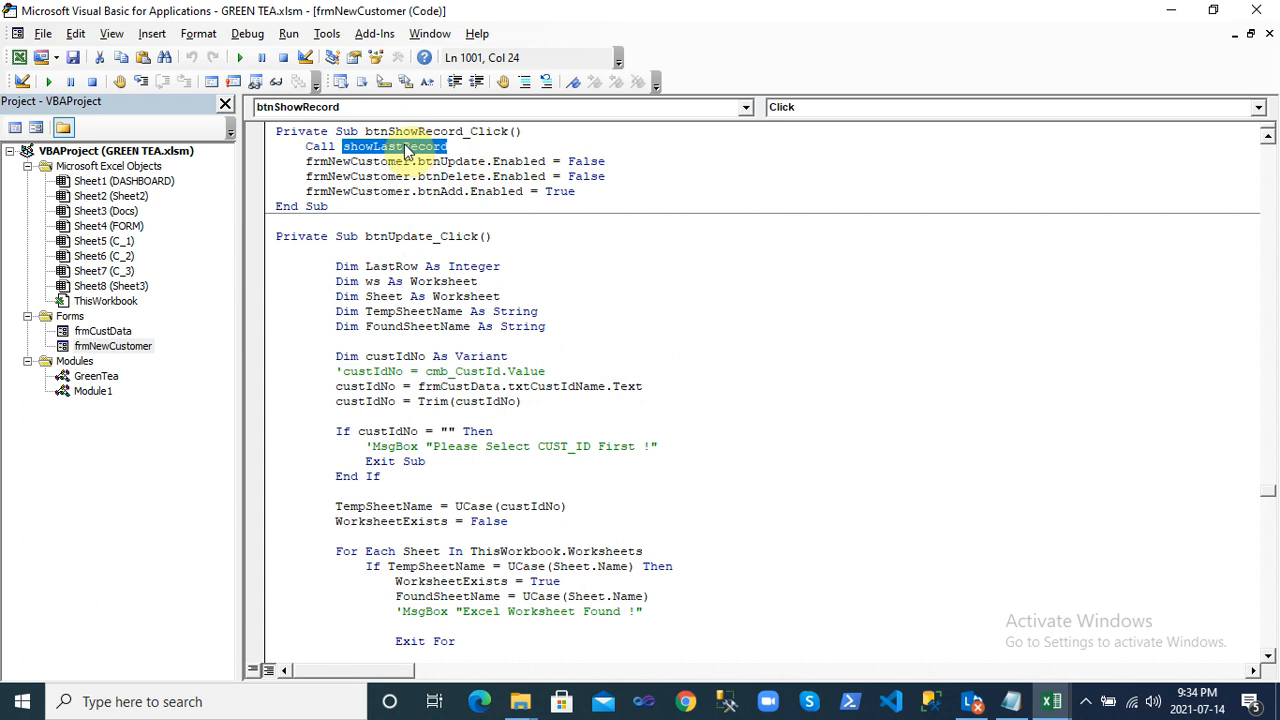
{"action": "left_click", "coordinate": [375, 192]}
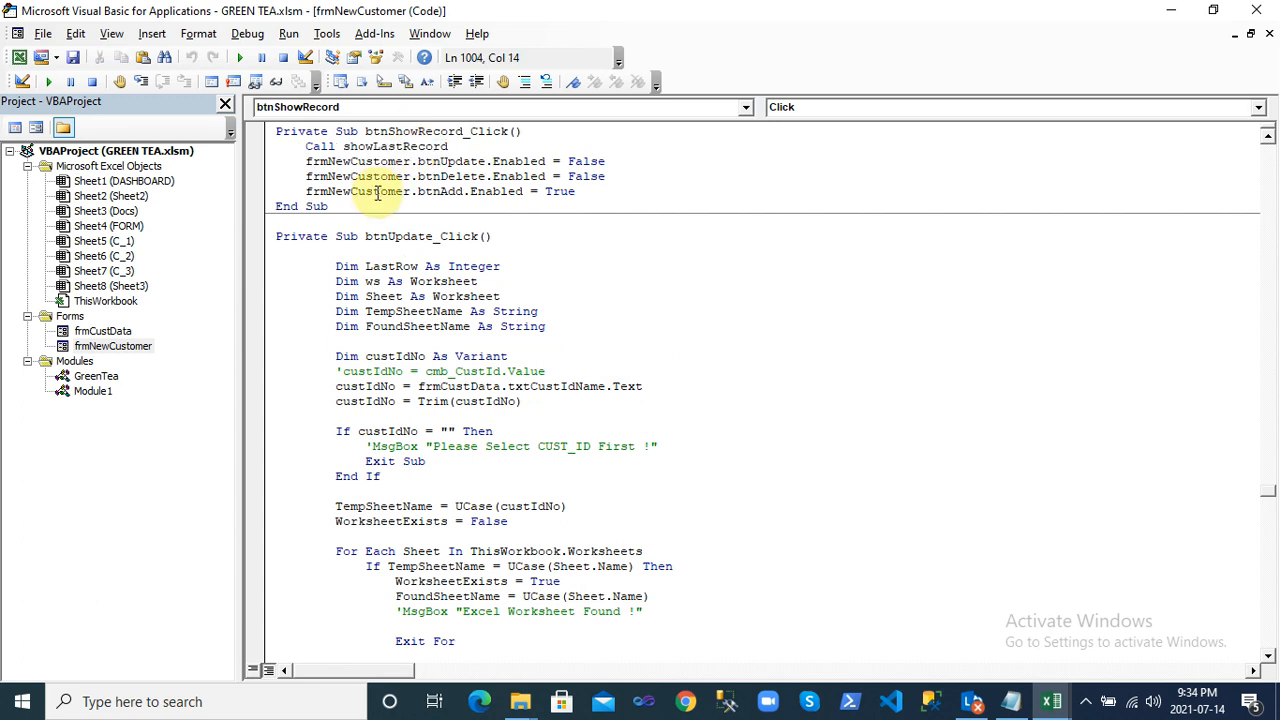
{"action": "key", "text": "ctrl+f"}
{"action": "key", "text": "ctrl+v"}
{"action": "key", "text": "Return"}
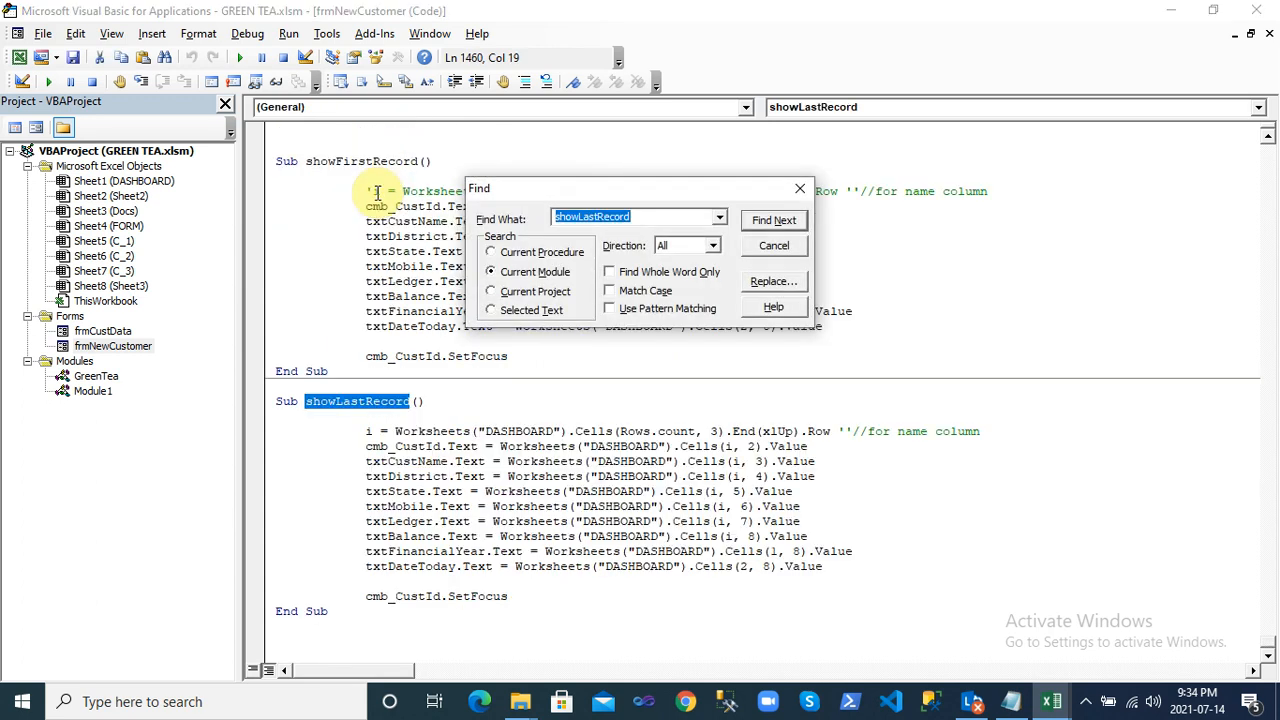
{"action": "key", "text": "Escape"}
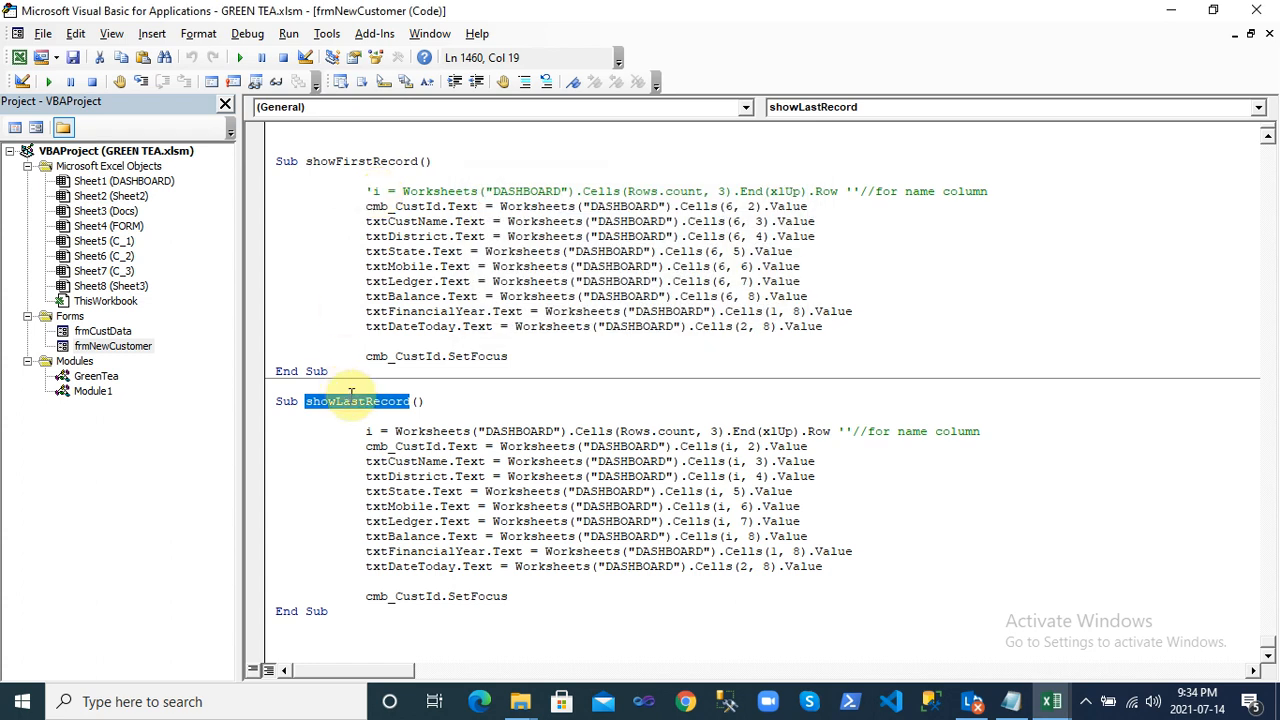
{"action": "left_click", "coordinate": [395, 516]}
{"action": "double_click", "coordinate": [395, 516]}
{"action": "key", "text": "ctrl+Home"}
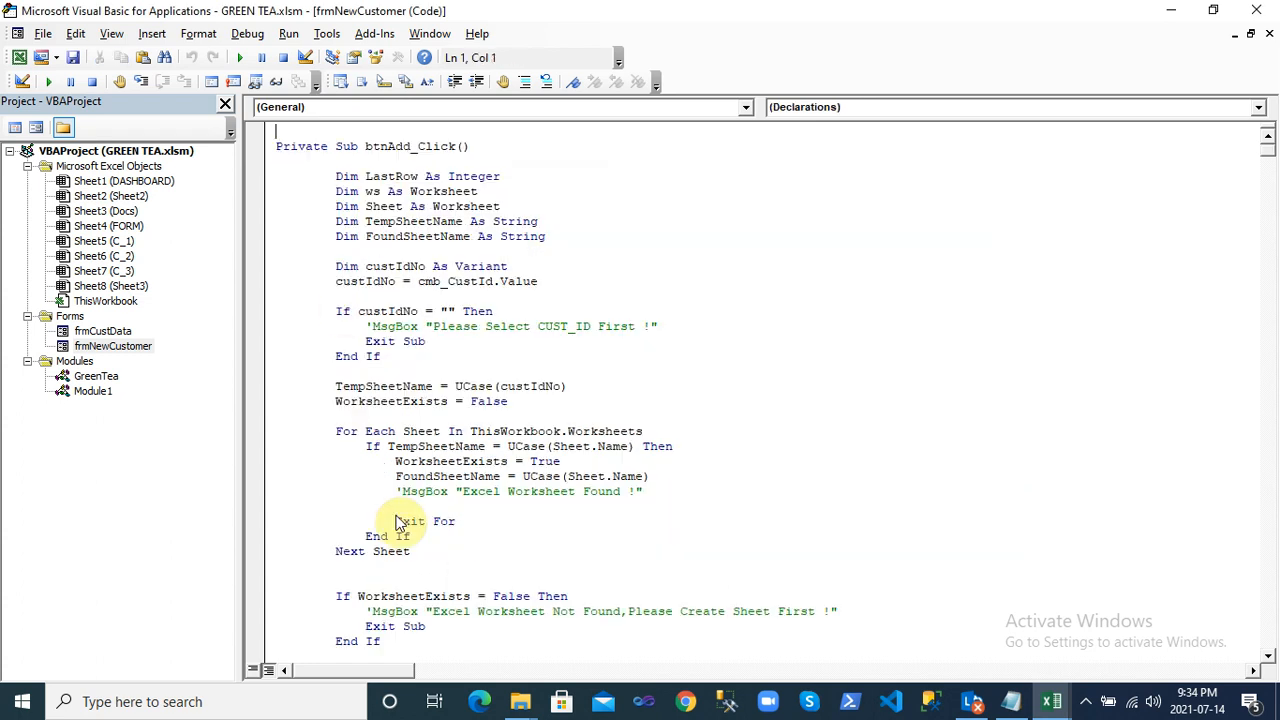
{"action": "key", "text": "ctrl+f"}
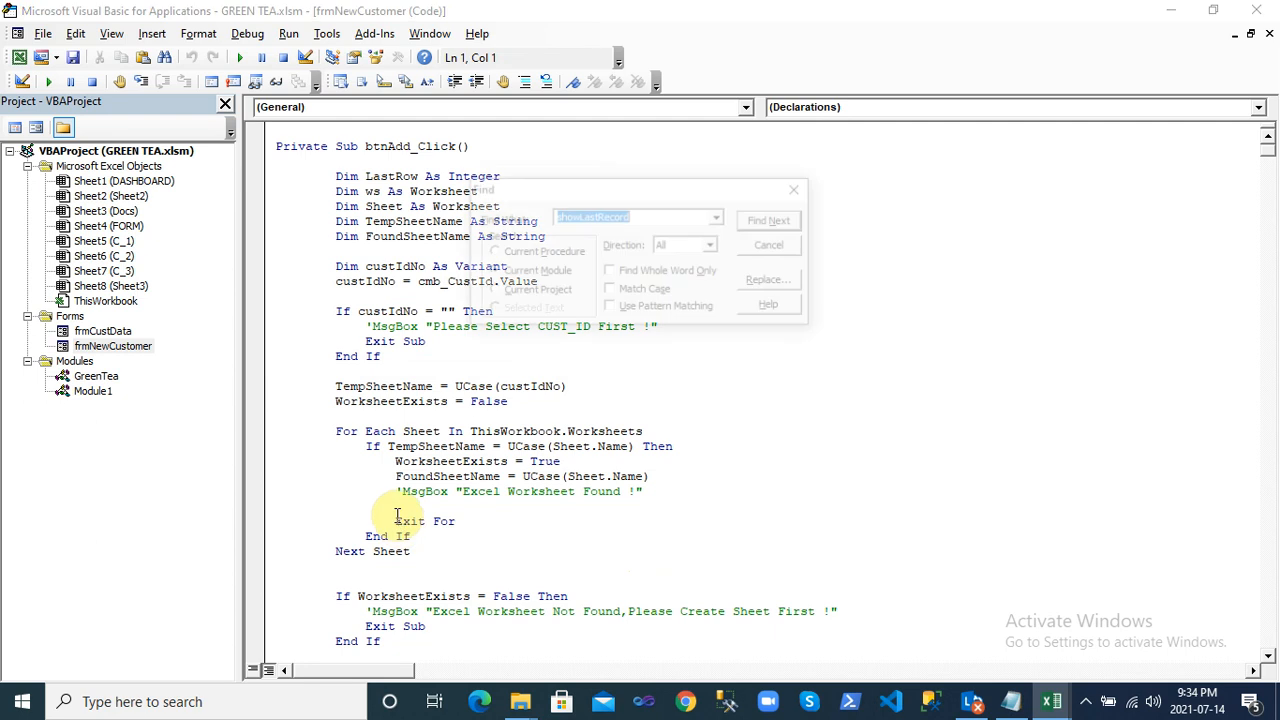
{"action": "key", "text": "Escape"}
{"action": "key", "text": "alt+F11"}
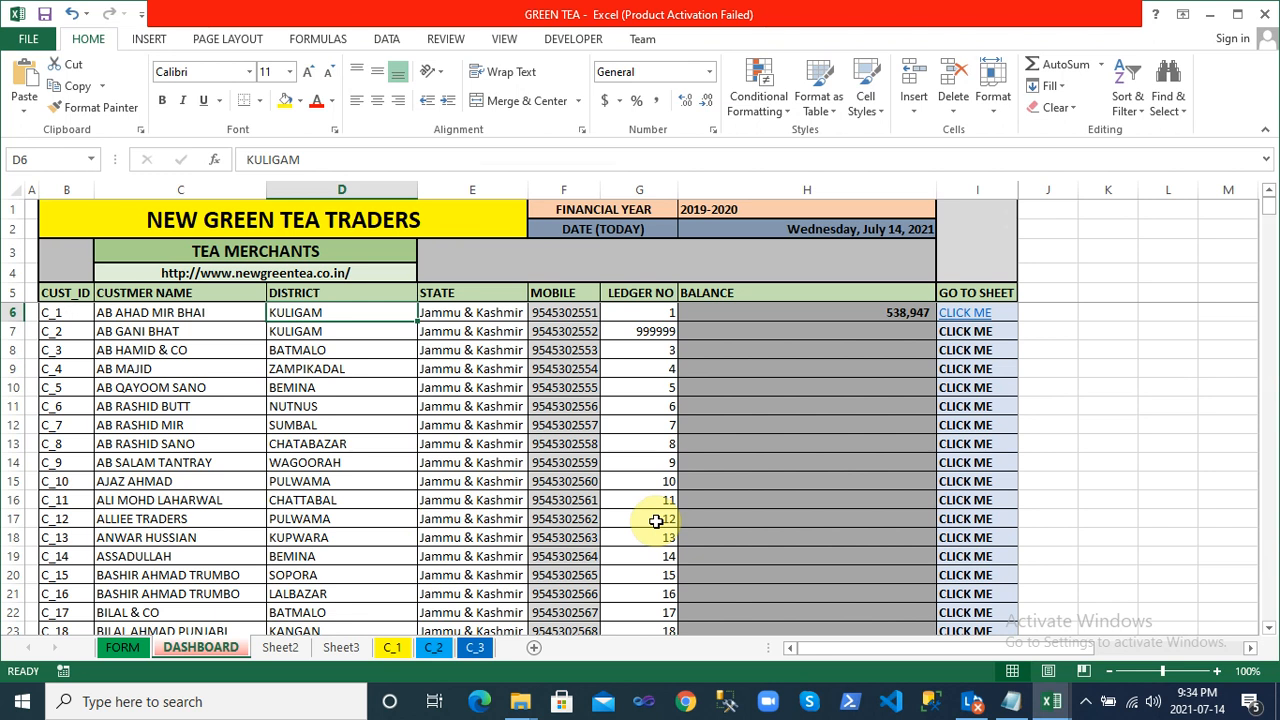
{"action": "key", "text": "alt+Tab"}
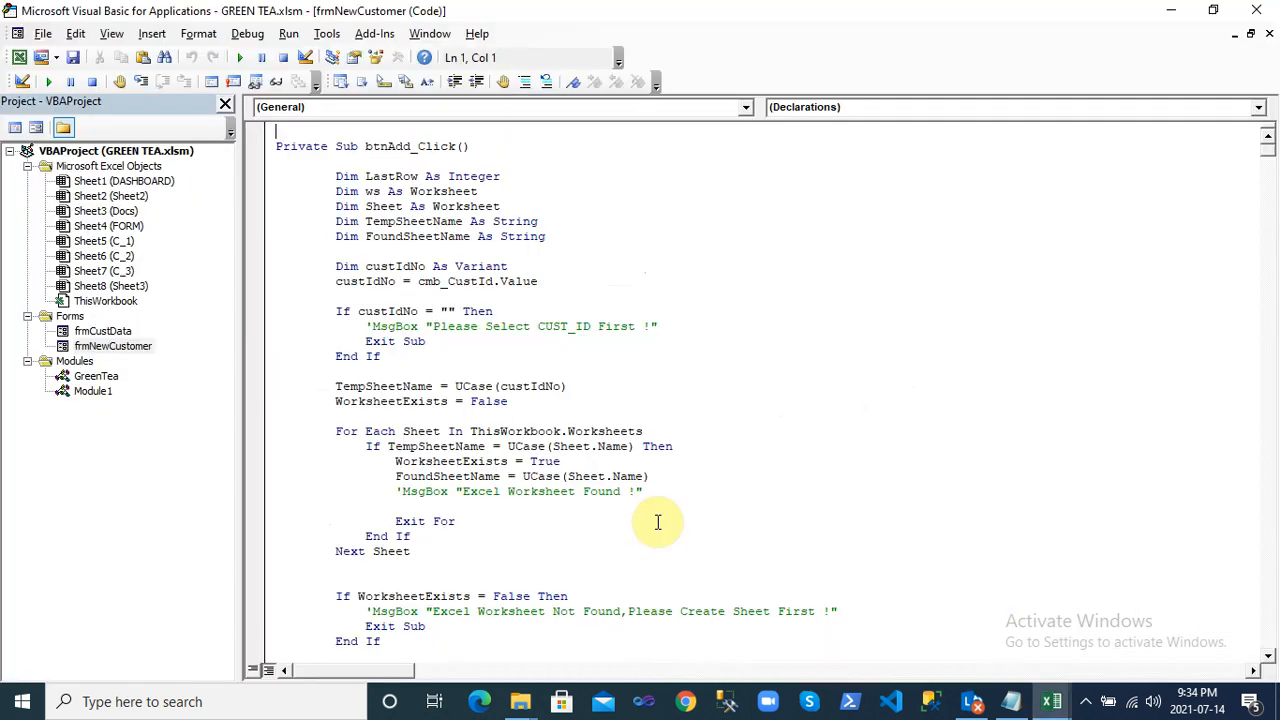
Open the Delete button's click code from frmNewCustomer and examine its customer ID check and worksheet lookup
{"action": "double_click", "coordinate": [124, 349]}
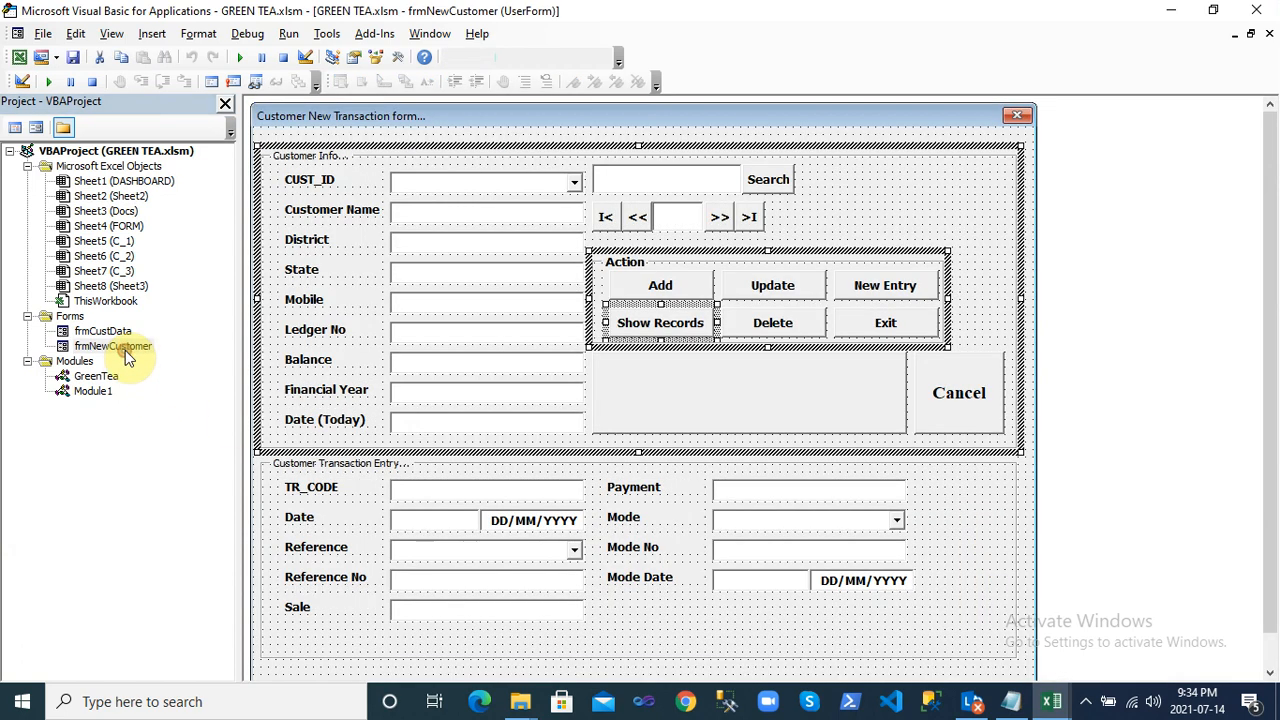
{"action": "double_click", "coordinate": [792, 325]}
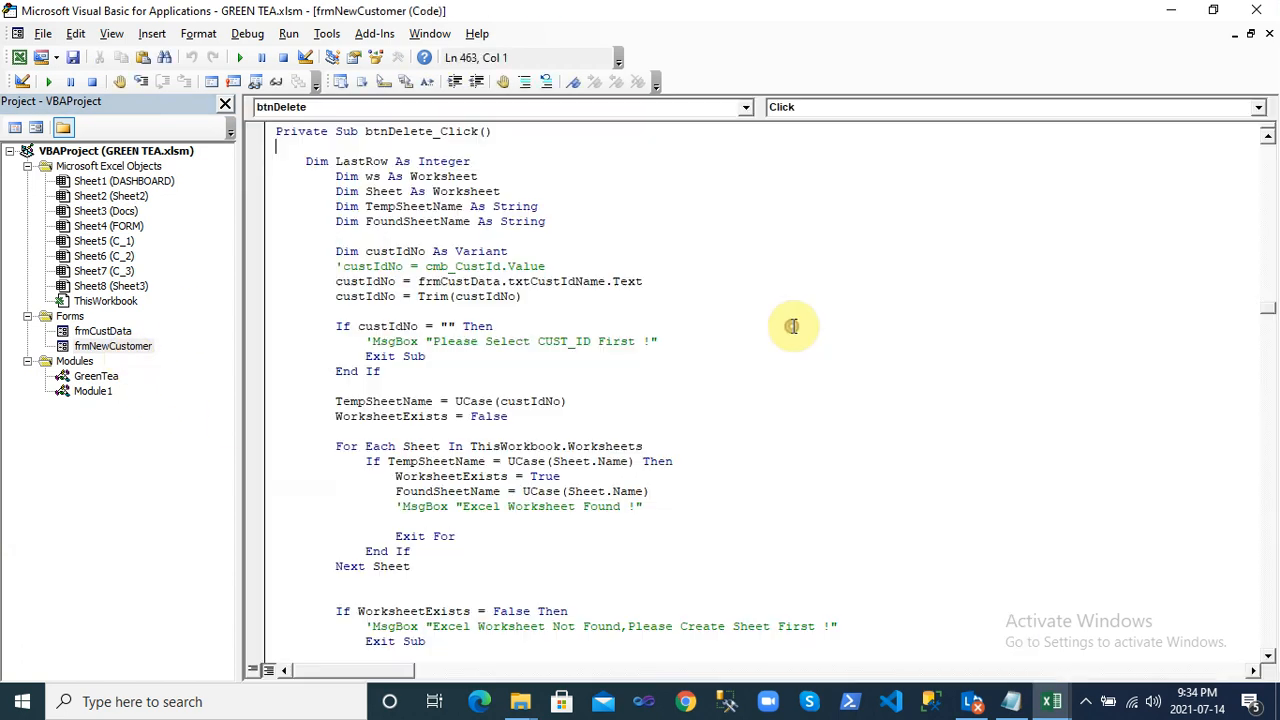
{"action": "left_click", "coordinate": [490, 325]}
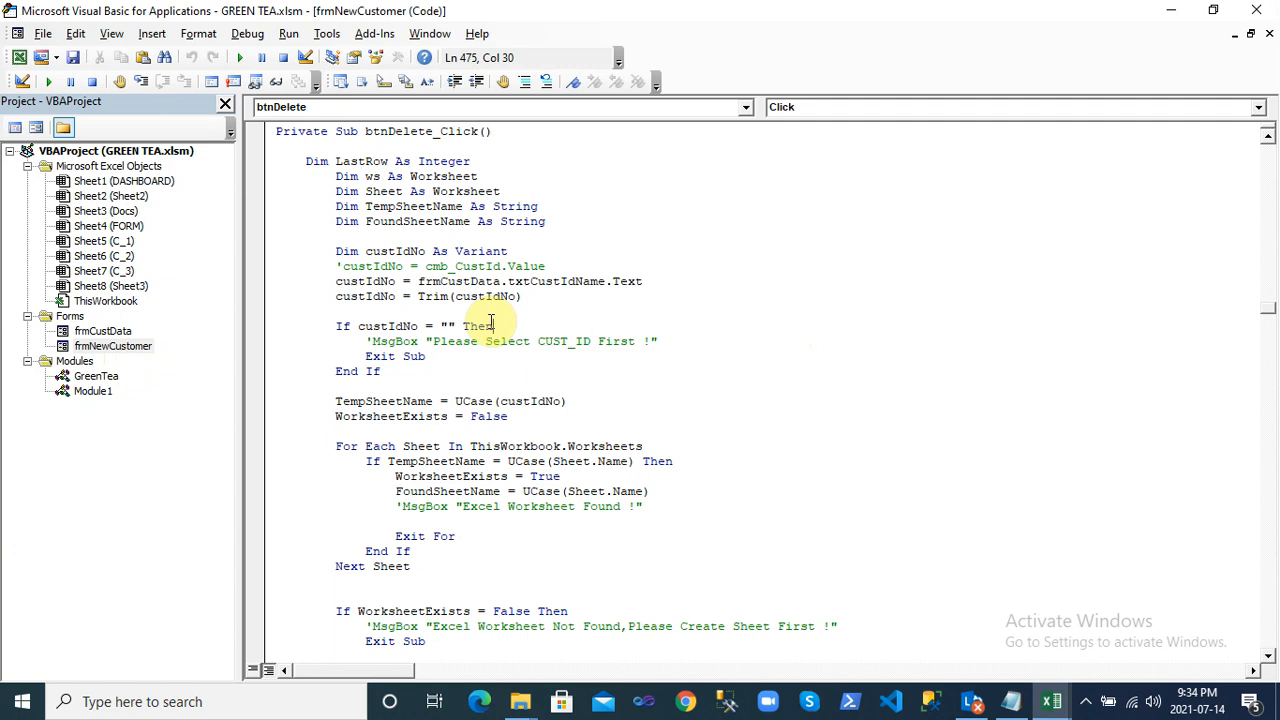
{"action": "key", "text": "Down"}
{"action": "key", "text": "Down"}
{"action": "key", "text": "Down"}
{"action": "key", "text": "Down"}
{"action": "key", "text": "Down"}
{"action": "key", "text": "Down"}
{"action": "key", "text": "Down"}
{"action": "key", "text": "Down"}
{"action": "key", "text": "Down"}
{"action": "key", "text": "Down"}
{"action": "key", "text": "Down"}
{"action": "key", "text": "Down"}
{"action": "key", "text": "Down"}
{"action": "key", "text": "Down"}
{"action": "key", "text": "Down"}
{"action": "key", "text": "Down"}
{"action": "key", "text": "Down"}
{"action": "key", "text": "Down"}
{"action": "key", "text": "Up"}
{"action": "key", "text": "Up"}
{"action": "key", "text": "Up"}
{"action": "key", "text": "Up"}
{"action": "key", "text": "Up"}
{"action": "key", "text": "Up"}
{"action": "key", "text": "Up"}
{"action": "key", "text": "Up"}
{"action": "key", "text": "Up"}
{"action": "key", "text": "Up"}
{"action": "key", "text": "Up"}
{"action": "key", "text": "Up"}
{"action": "key", "text": "Up"}
{"action": "key", "text": "Up"}
{"action": "key", "text": "Up"}
{"action": "key", "text": "Up"}
{"action": "key", "text": "Up"}
{"action": "left_click", "coordinate": [493, 325]}
{"action": "key", "text": "Down"}
{"action": "key", "text": "Down"}
{"action": "key", "text": "Down"}
{"action": "key", "text": "Down"}
{"action": "key", "text": "Down"}
{"action": "key", "text": "Down"}
{"action": "key", "text": "Down"}
{"action": "key", "text": "Down"}
{"action": "key", "text": "Down"}
{"action": "key", "text": "Down"}
{"action": "key", "text": "Down"}
{"action": "key", "text": "Down"}
{"action": "key", "text": "Down"}
{"action": "key", "text": "Down"}
{"action": "key", "text": "Down"}
{"action": "key", "text": "Down"}
{"action": "key", "text": "Down"}
{"action": "key", "text": "Down"}
{"action": "key", "text": "Down"}
{"action": "key", "text": "Down"}
{"action": "key", "text": "Down"}
{"action": "key", "text": "Down"}
{"action": "key", "text": "Down"}
{"action": "key", "text": "Down"}
{"action": "key", "text": "Down"}
{"action": "key", "text": "Down"}
{"action": "key", "text": "Down"}
{"action": "key", "text": "Down"}
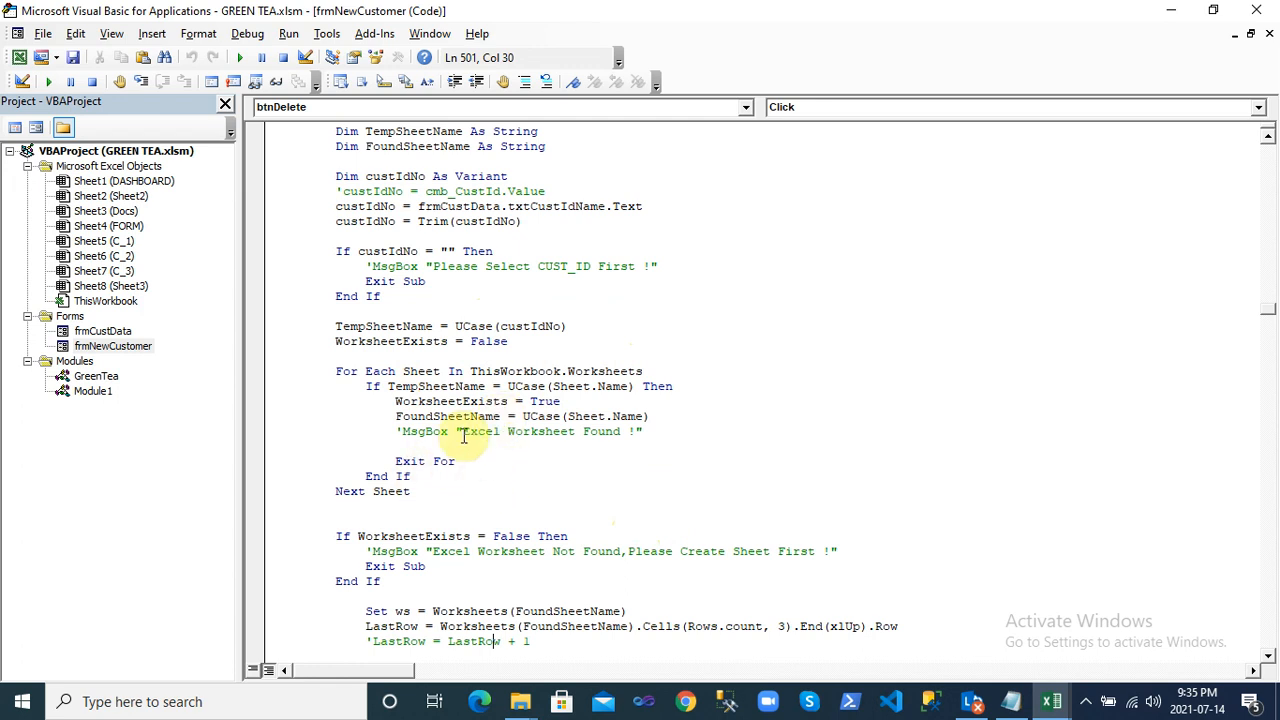
Switch to the GREEN TEA workbook in Excel and view the customer sheets C_1 and C_2
{"action": "key", "text": "alt+Tab"}
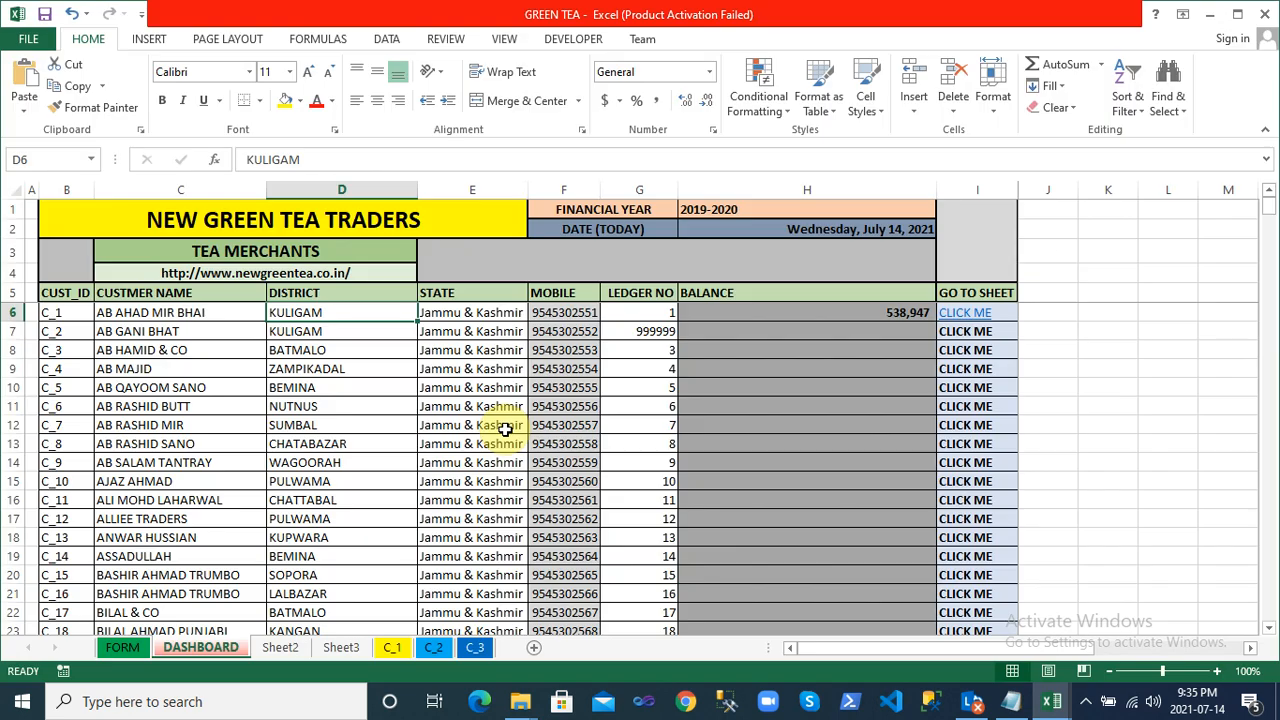
{"action": "left_click", "coordinate": [395, 648]}
{"action": "left_click", "coordinate": [440, 648]}
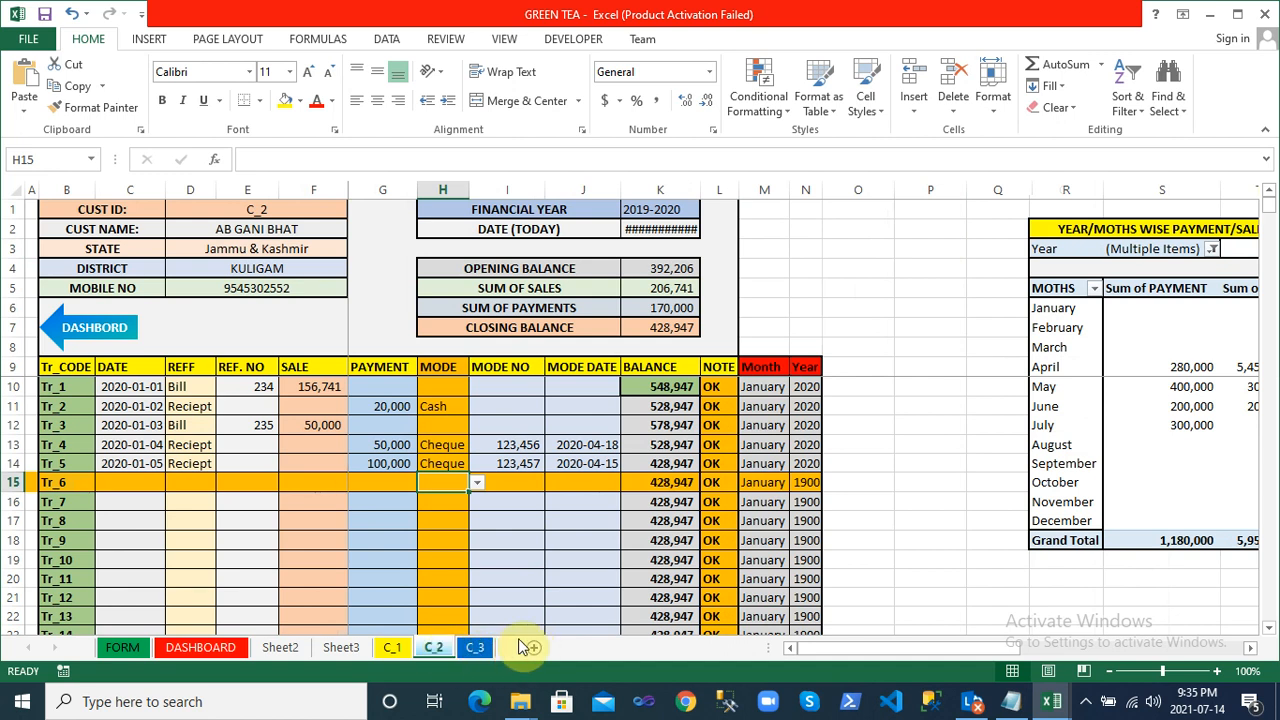
Return to the Visual Basic editor and highlight the Delete code's For Each loop that matches the customer ID to a worksheet
{"action": "key", "text": "alt+Tab"}
{"action": "left_click", "coordinate": [614, 556]}
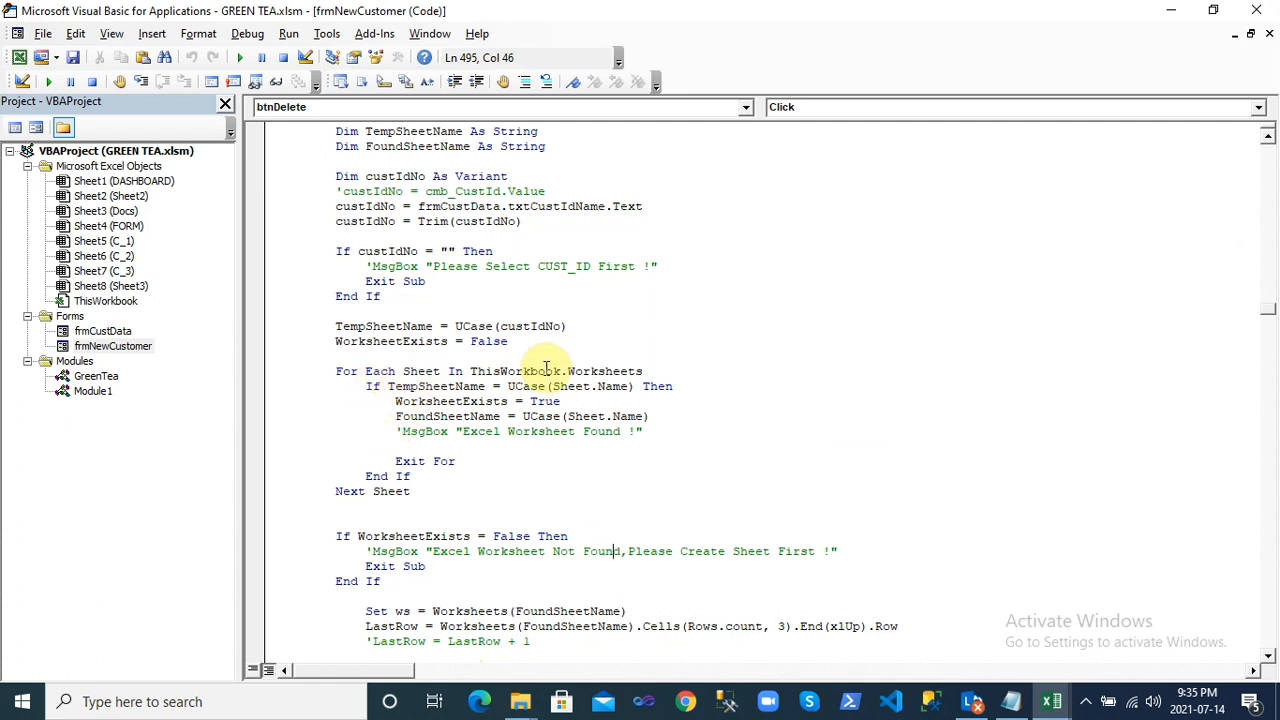
{"action": "left_click_drag", "start_coordinate": [335, 371], "coordinate": [409, 497]}
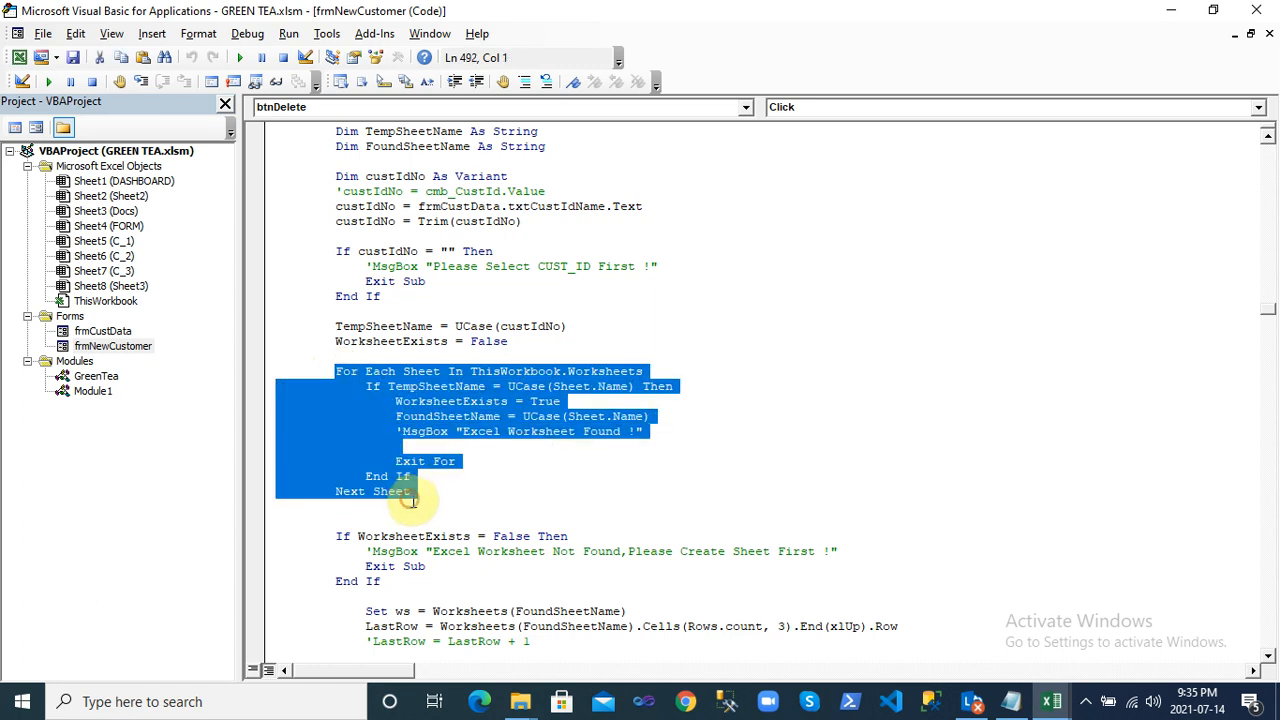
{"action": "left_click", "coordinate": [513, 477]}
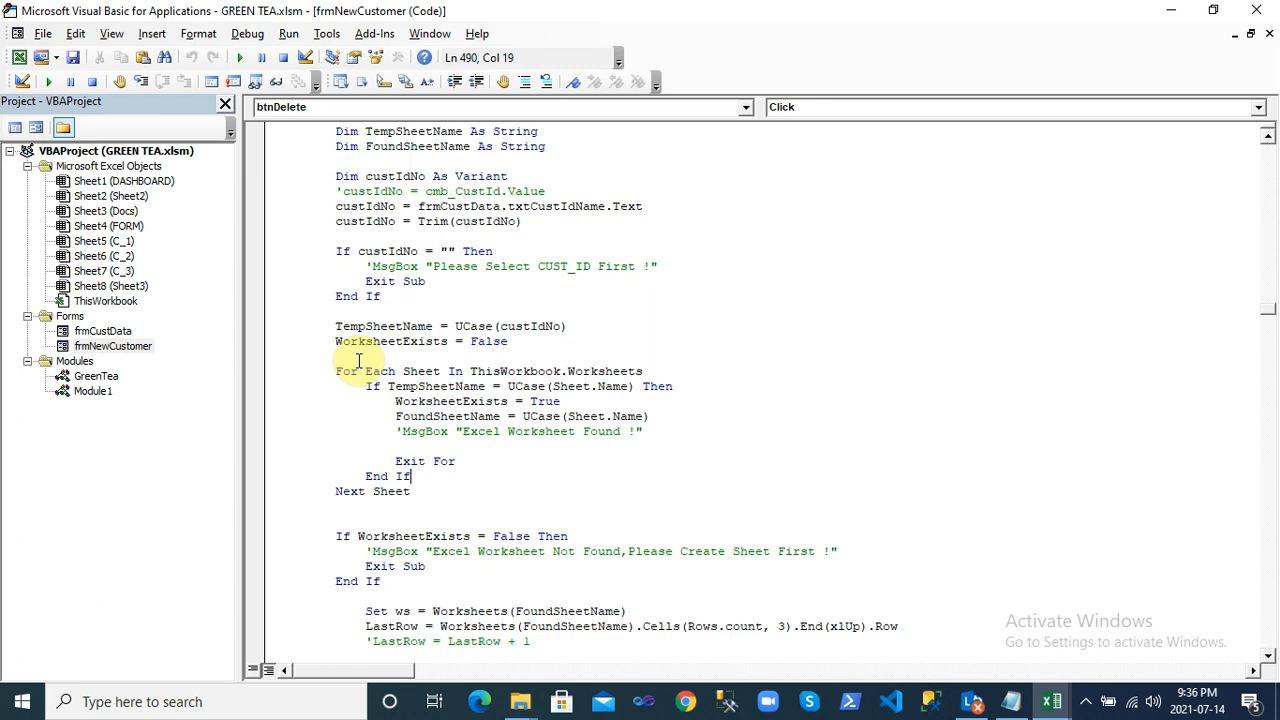
{"action": "key", "text": "alt+F11"}
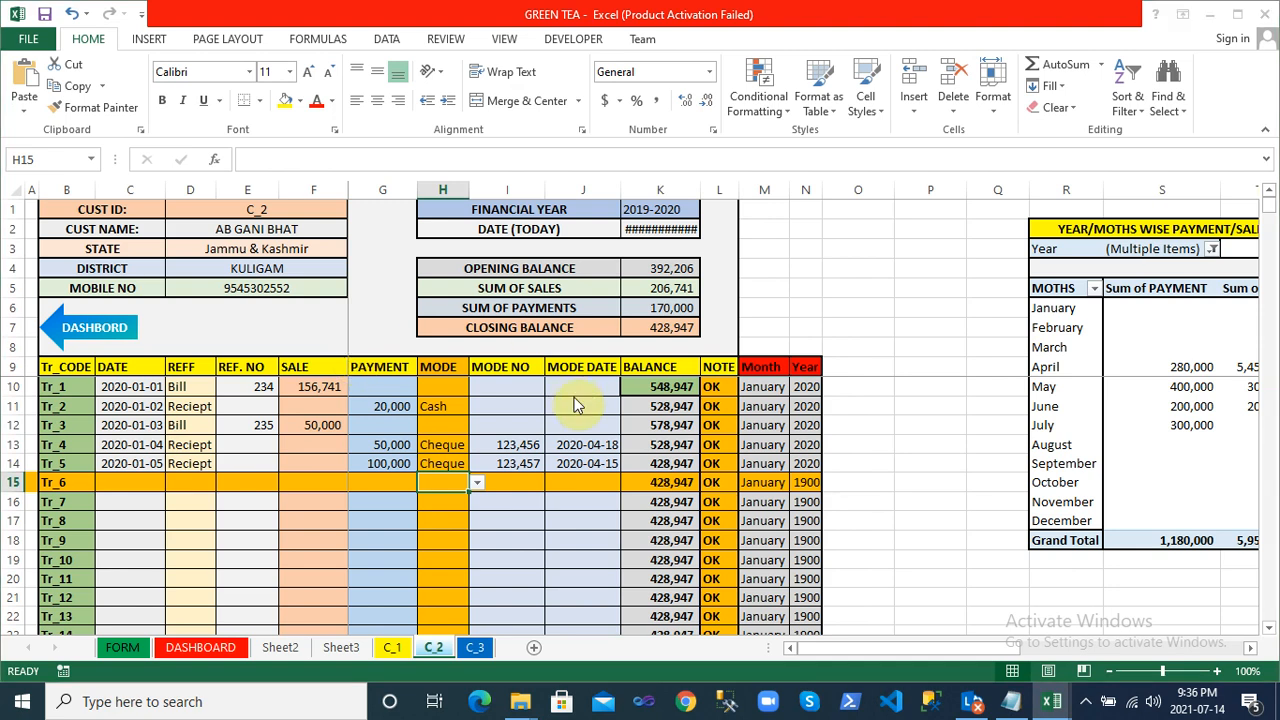
{"action": "key", "text": "alt+Tab"}
{"action": "key", "text": "alt+Tab"}
{"action": "key", "text": "alt+Tab"}
{"action": "key", "text": "alt+Tab"}
{"action": "key", "text": "alt+Tab"}
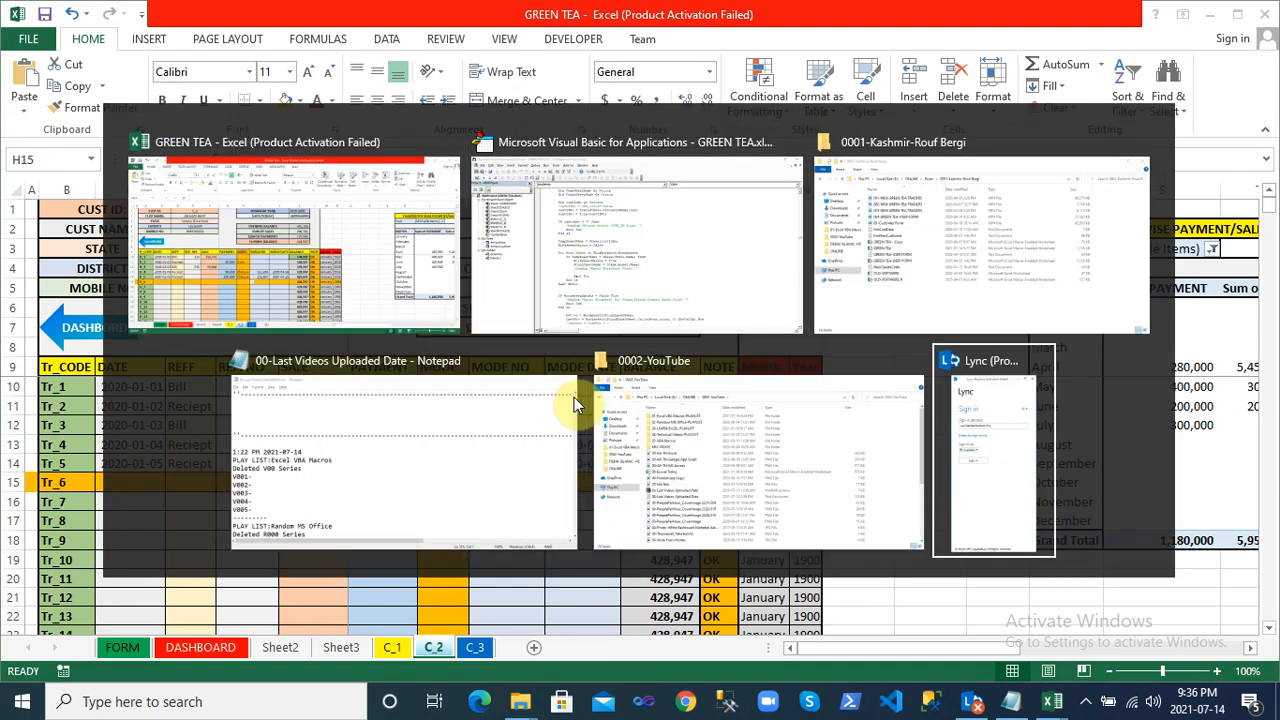
{"action": "key", "text": "alt+Tab"}
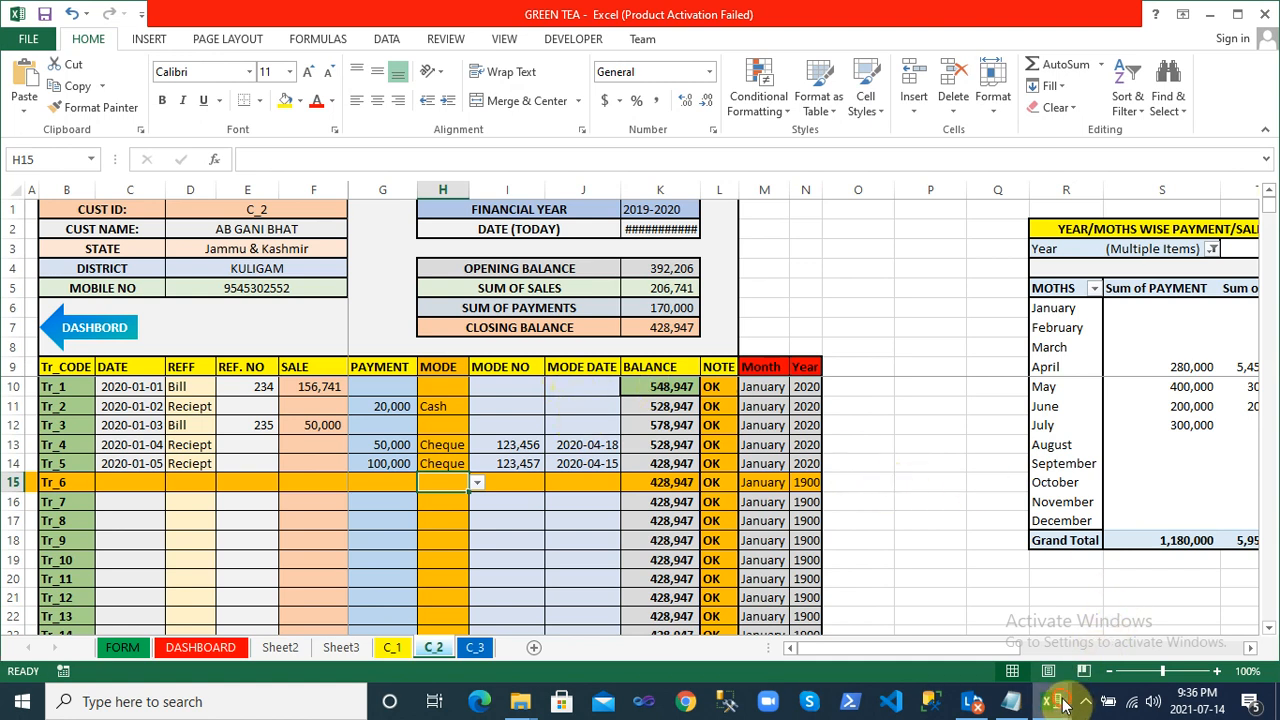
{"action": "mouse_move", "coordinate": [1063, 705]}
{"action": "left_click", "coordinate": [1113, 593]}
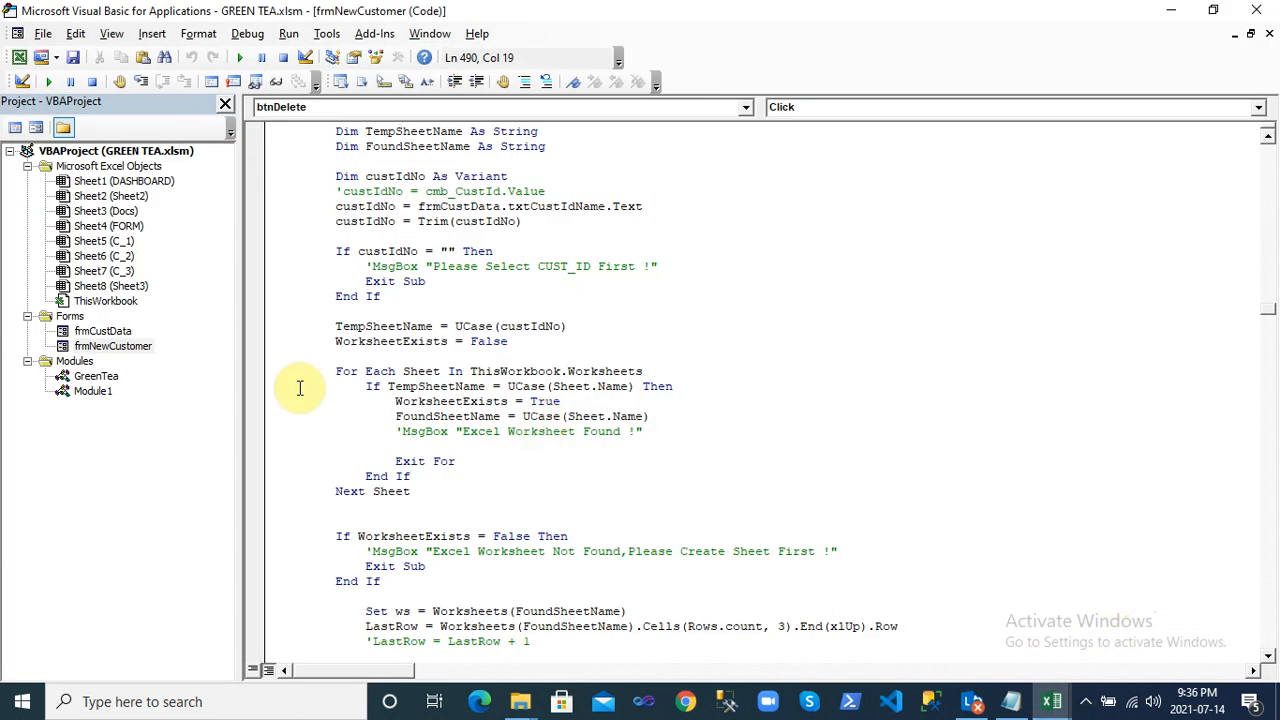
Open the Exit button's click code from frmNewCustomer and examine its Me.Hide statement
{"action": "double_click", "coordinate": [112, 346]}
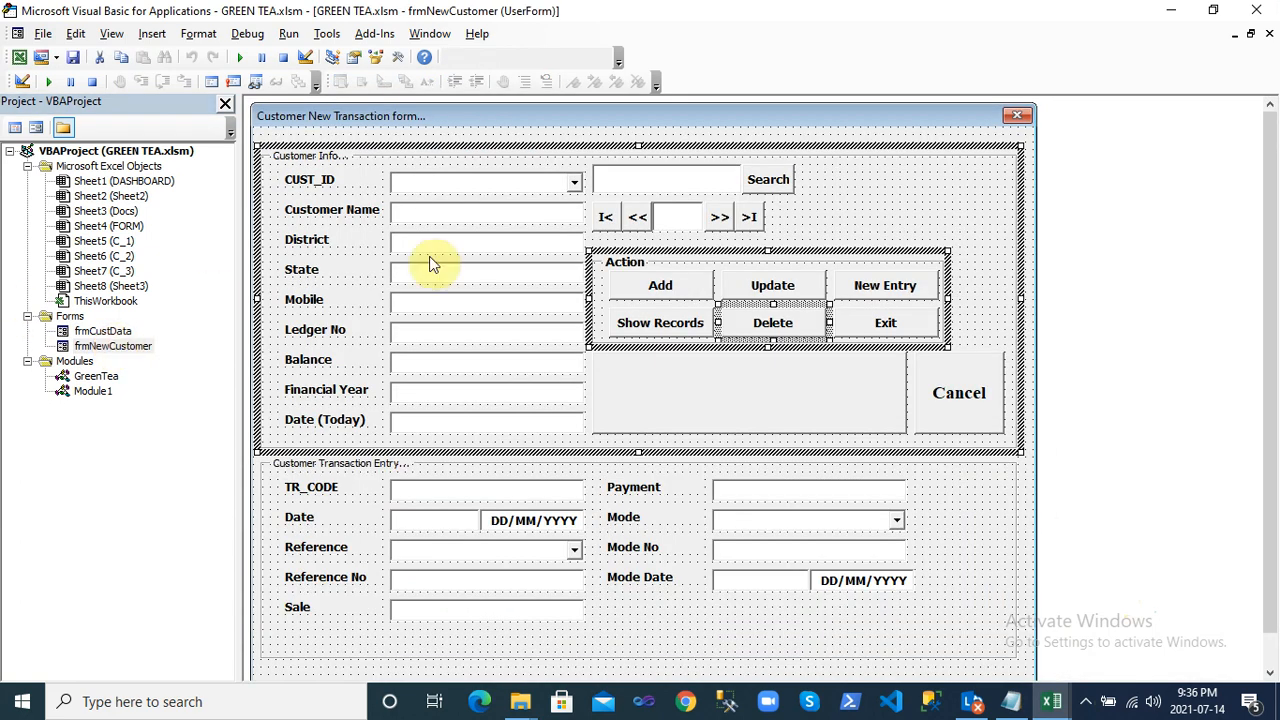
{"action": "double_click", "coordinate": [885, 335]}
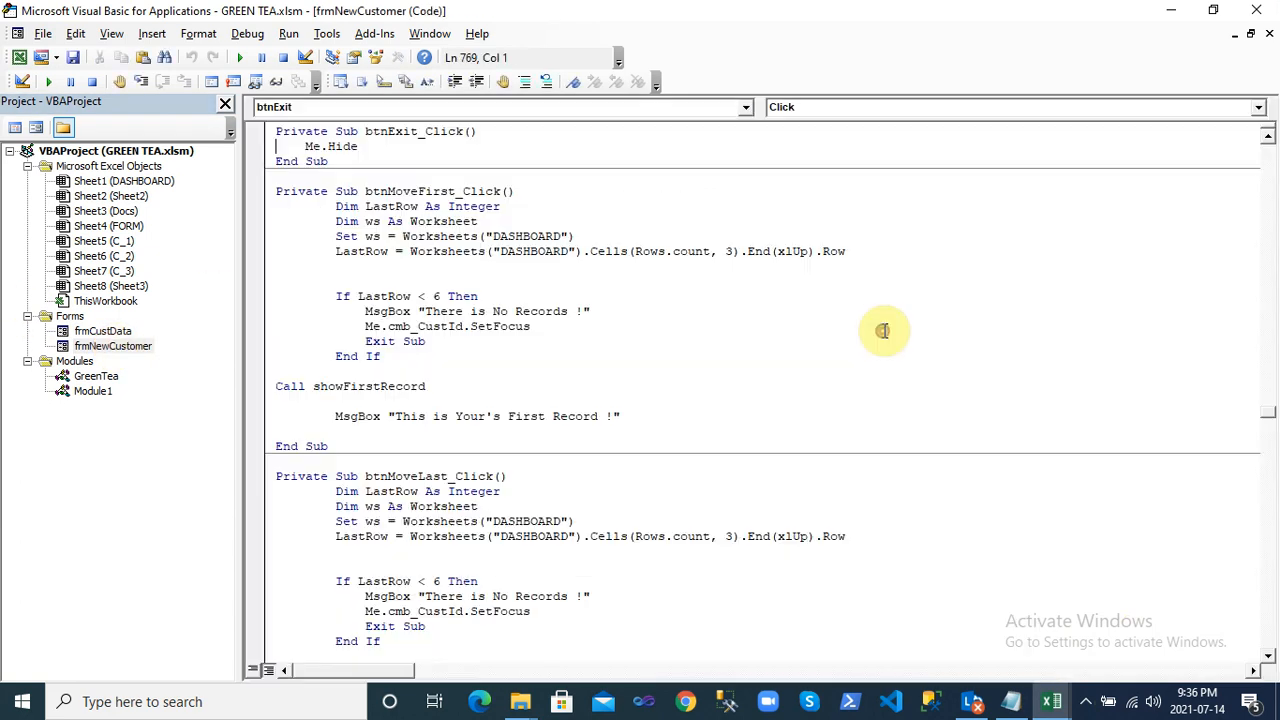
{"action": "left_click", "coordinate": [316, 146]}
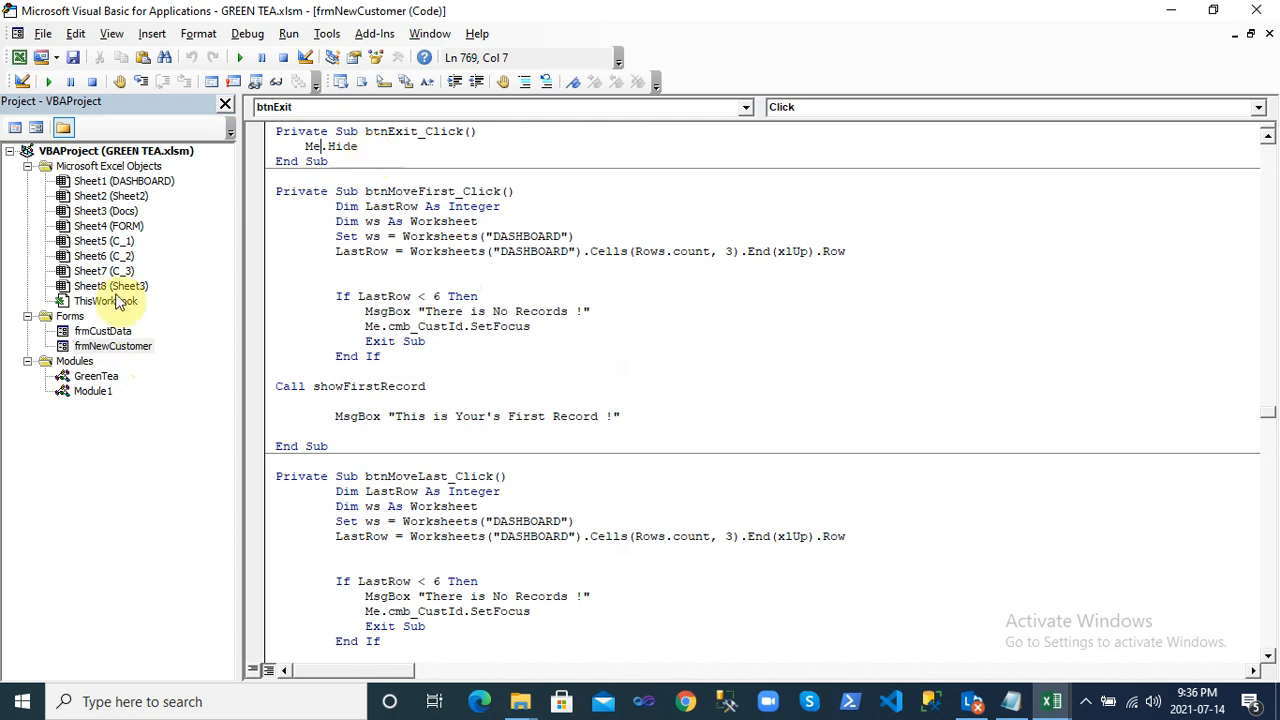
Open the click code of frmNewCustomer's unlabelled button beside Cancel and look through the btnCustRecord procedure
{"action": "double_click", "coordinate": [95, 346]}
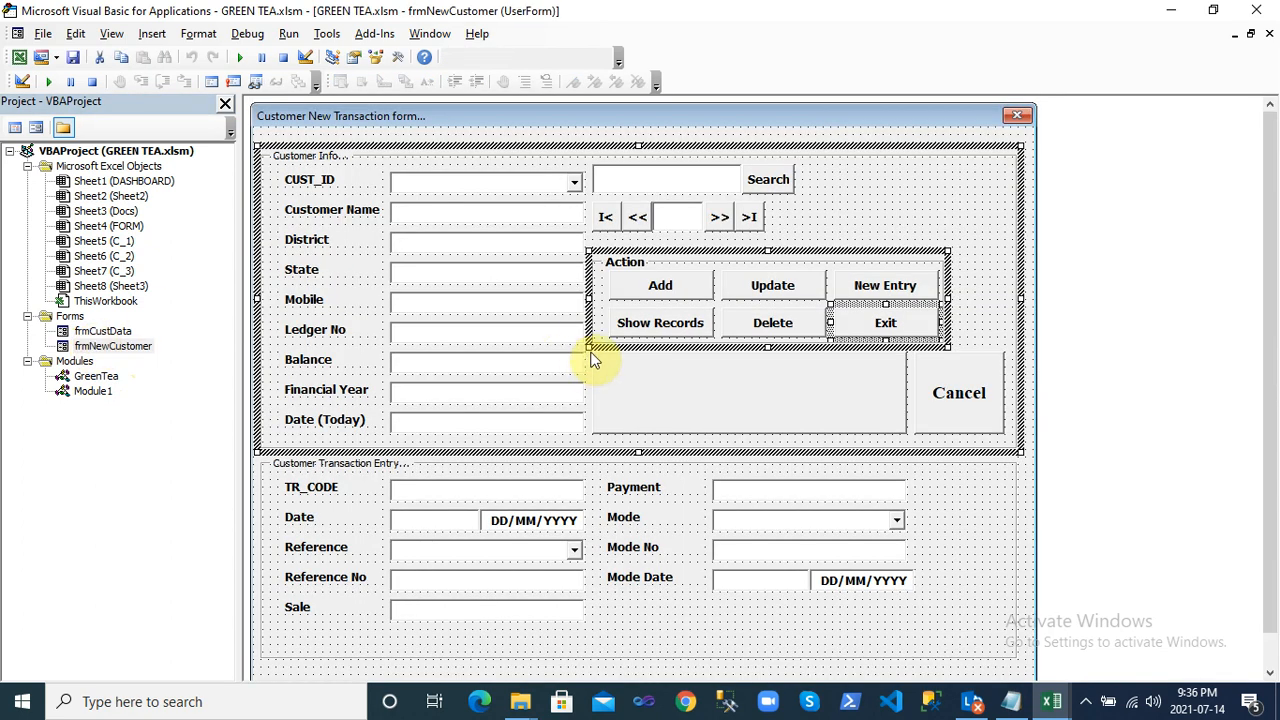
{"action": "double_click", "coordinate": [709, 388]}
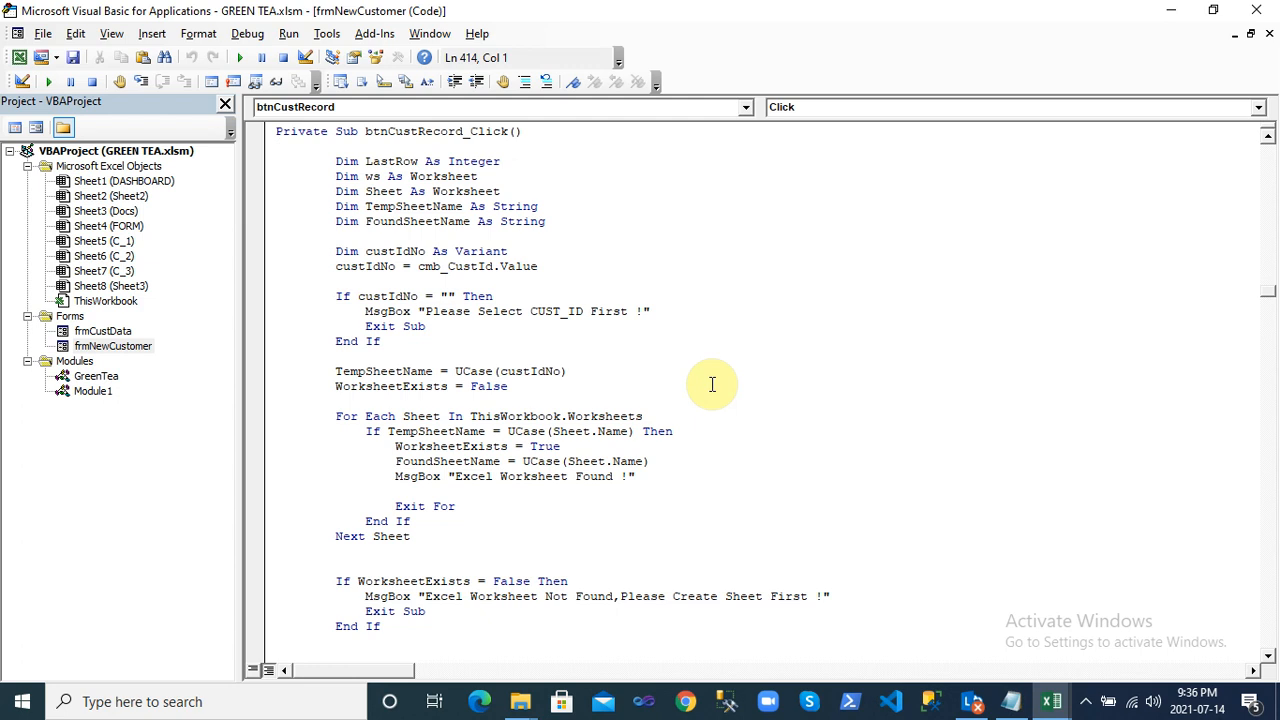
{"action": "left_click", "coordinate": [437, 236]}
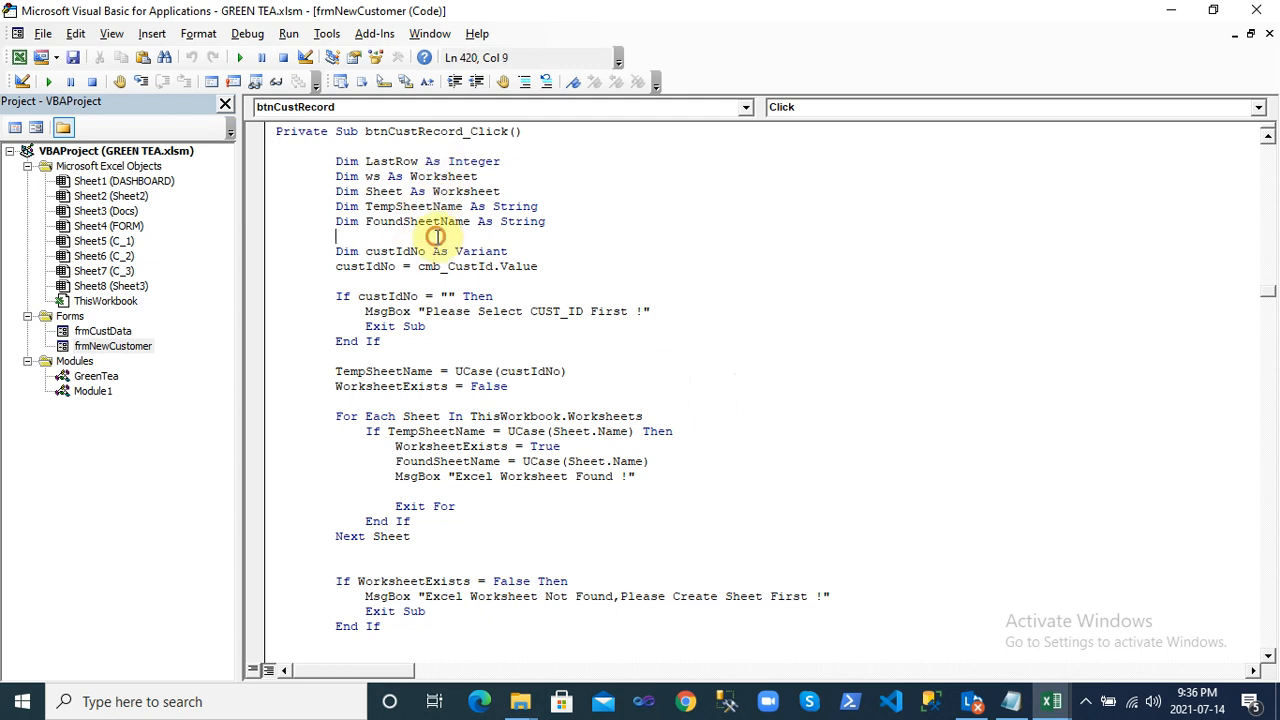
{"action": "key", "text": "Down"}
{"action": "key", "text": "Down"}
{"action": "key", "text": "Down"}
{"action": "key", "text": "Down"}
{"action": "key", "text": "Down"}
{"action": "key", "text": "Down"}
{"action": "key", "text": "Down"}
{"action": "key", "text": "Down"}
{"action": "key", "text": "Down"}
{"action": "key", "text": "Down"}
{"action": "key", "text": "Down"}
{"action": "key", "text": "Down"}
{"action": "key", "text": "Down"}
{"action": "key", "text": "Down"}
{"action": "key", "text": "Down"}
{"action": "key", "text": "Down"}
{"action": "key", "text": "Down"}
{"action": "key", "text": "Down"}
{"action": "key", "text": "Down"}
{"action": "key", "text": "Down"}
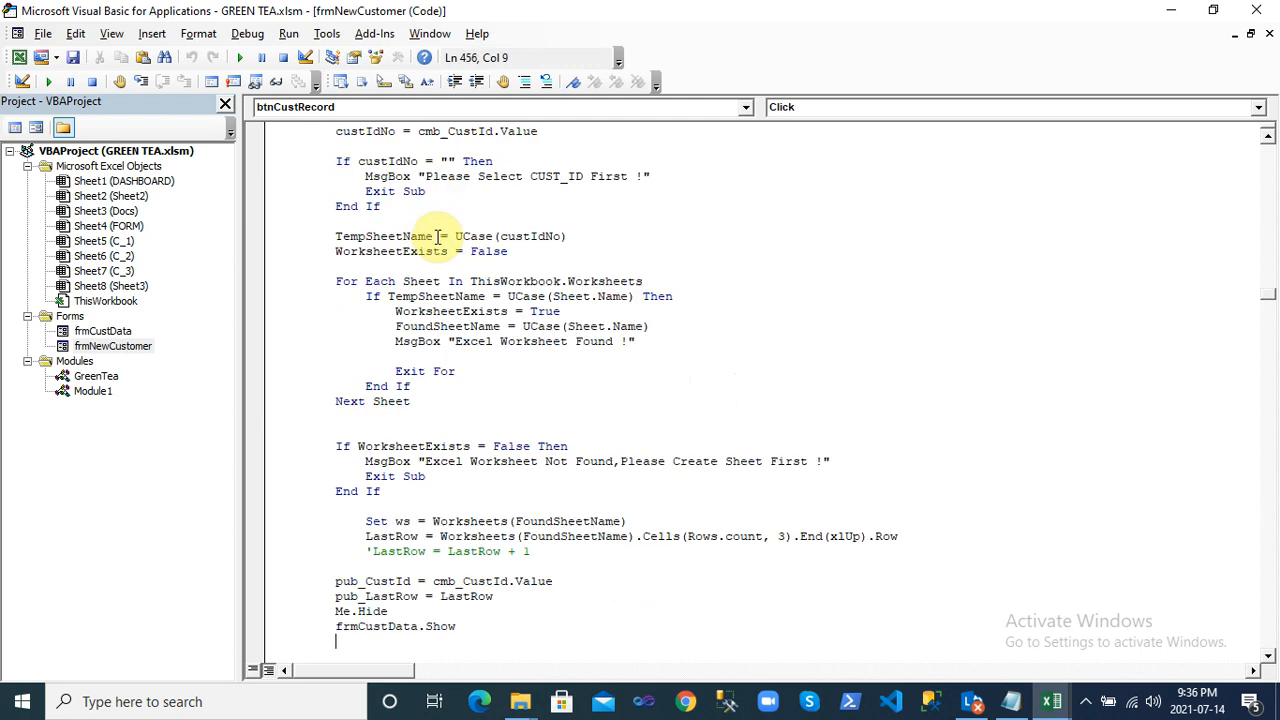
{"action": "key", "text": "Up"}
{"action": "key", "text": "Up"}
{"action": "key", "text": "Up"}
{"action": "key", "text": "Up"}
{"action": "key", "text": "Up"}
{"action": "key", "text": "Up"}
{"action": "key", "text": "Up"}
{"action": "key", "text": "Up"}
{"action": "key", "text": "Up"}
{"action": "key", "text": "Up"}
{"action": "key", "text": "Up"}
{"action": "key", "text": "Up"}
{"action": "key", "text": "Up"}
{"action": "key", "text": "Up"}
{"action": "key", "text": "Up"}
{"action": "key", "text": "Up"}
{"action": "key", "text": "Up"}
{"action": "key", "text": "Up"}
{"action": "key", "text": "Up"}
{"action": "key", "text": "Up"}
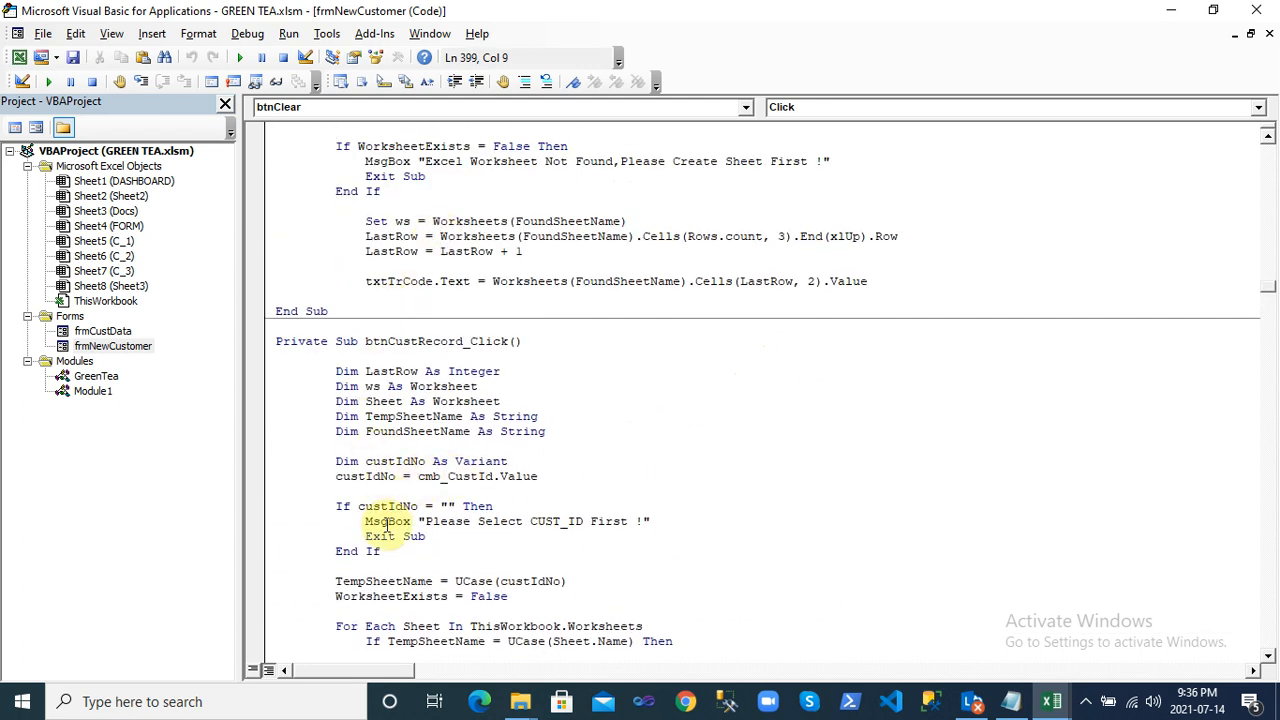
Examine btnCustRecord's blank CUST_ID check and highlight its For Each loop that searches for the customer's worksheet
{"action": "left_click", "coordinate": [411, 549]}
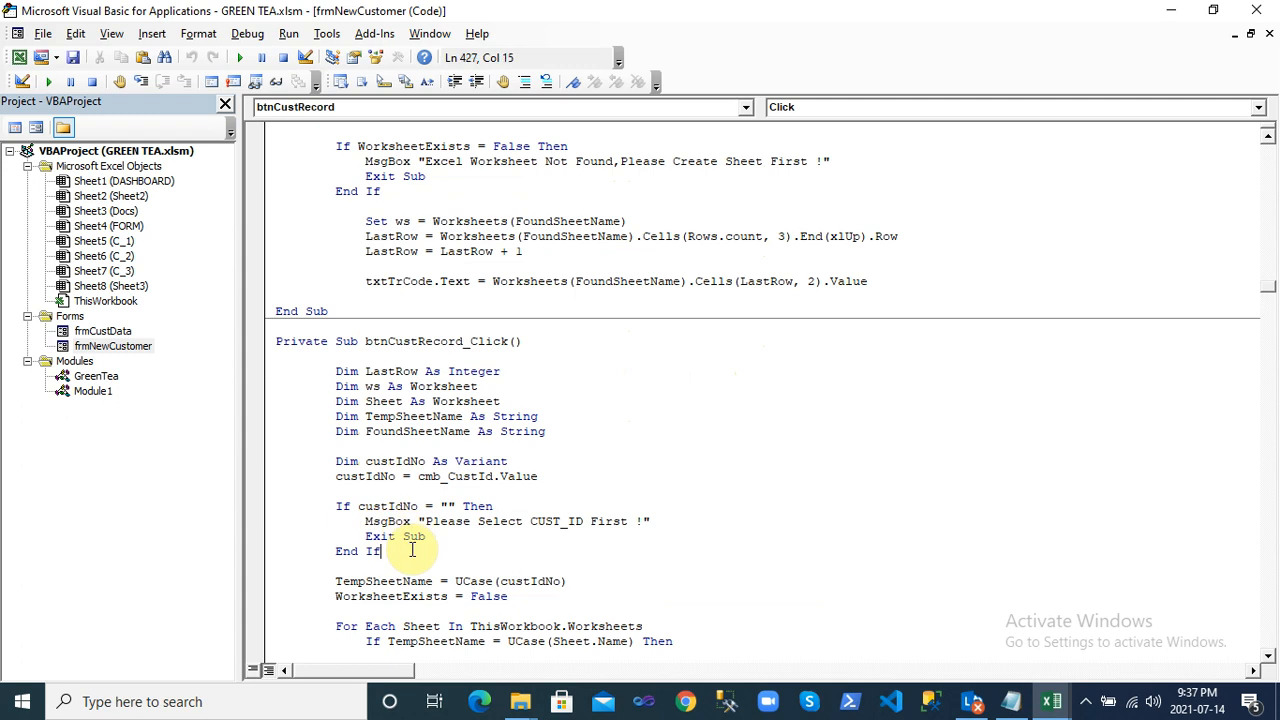
{"action": "key", "text": "Down"}
{"action": "key", "text": "Down"}
{"action": "key", "text": "Down"}
{"action": "key", "text": "Down"}
{"action": "key", "text": "Down"}
{"action": "key", "text": "Down"}
{"action": "key", "text": "Down"}
{"action": "key", "text": "Down"}
{"action": "key", "text": "Down"}
{"action": "key", "text": "Down"}
{"action": "key", "text": "Down"}
{"action": "key", "text": "Down"}
{"action": "key", "text": "Down"}
{"action": "key", "text": "Down"}
{"action": "key", "text": "Down"}
{"action": "key", "text": "Down"}
{"action": "key", "text": "Down"}
{"action": "key", "text": "Down"}
{"action": "key", "text": "Down"}
{"action": "key", "text": "Down"}
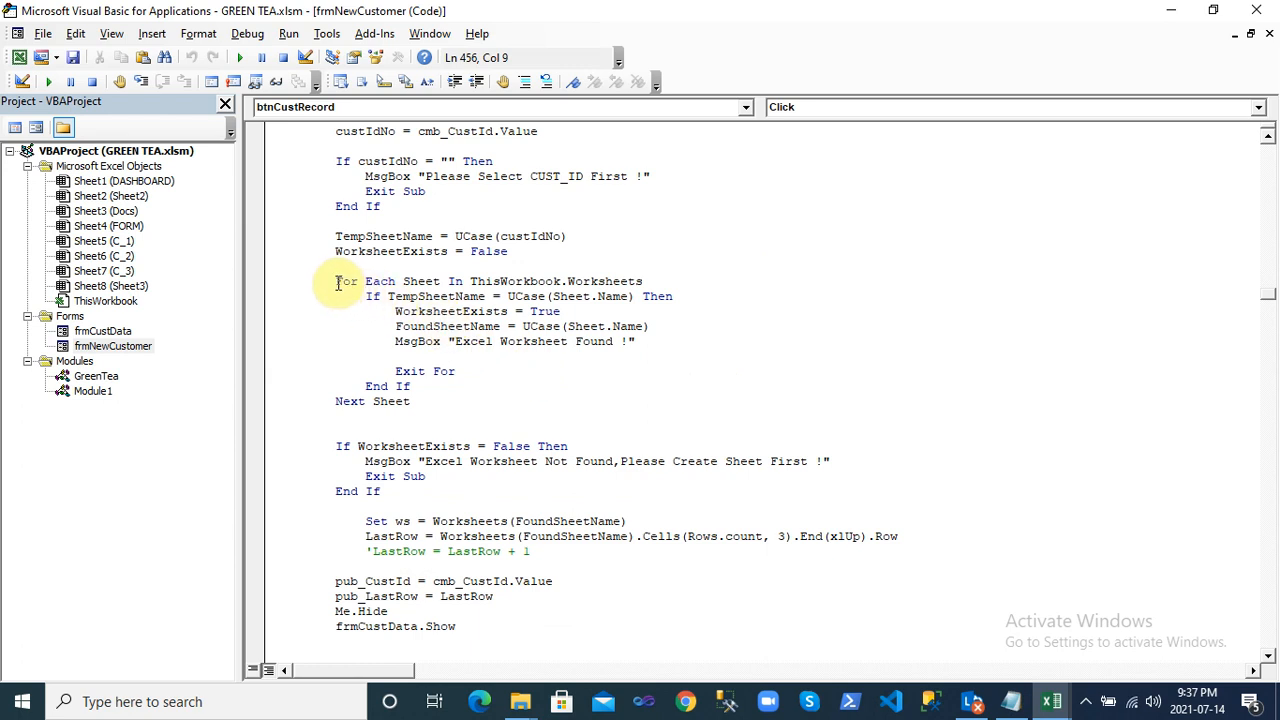
{"action": "left_click_drag", "start_coordinate": [336, 281], "coordinate": [410, 401]}
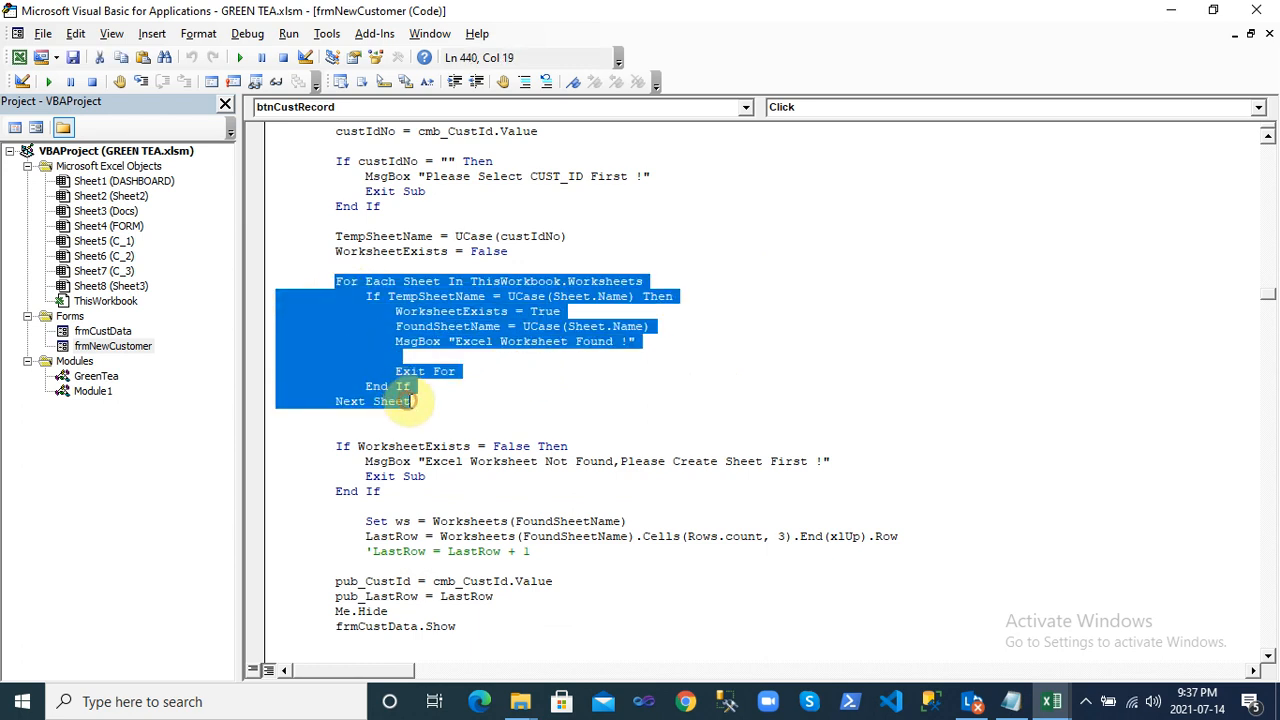
{"action": "left_click", "coordinate": [526, 343]}
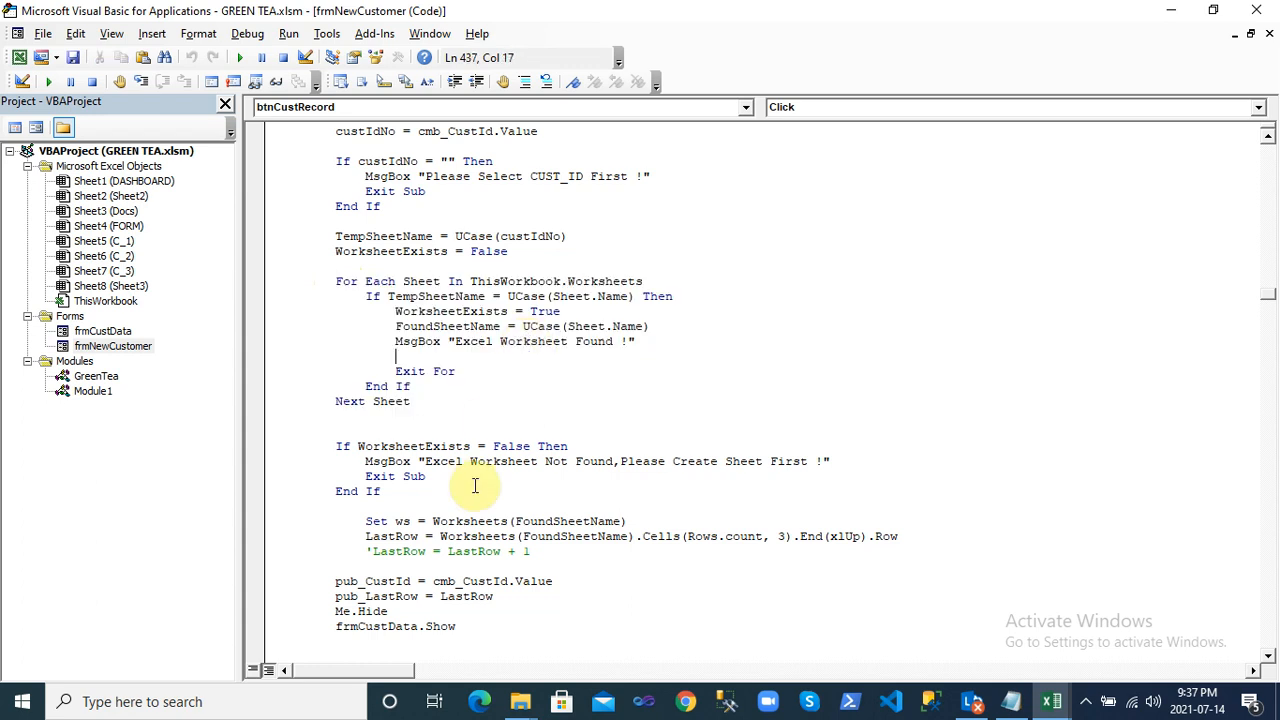
Read the rest of btnCustRecord, covering its missing-worksheet check, last-row lookup and the lines that show frmCustData
{"action": "key", "text": "Down"}
{"action": "key", "text": "Down"}
{"action": "key", "text": "Down"}
{"action": "key", "text": "Down"}
{"action": "key", "text": "Down"}
{"action": "key", "text": "Down"}
{"action": "key", "text": "Down"}
{"action": "key", "text": "Down"}
{"action": "key", "text": "Down"}
{"action": "key", "text": "Down"}
{"action": "key", "text": "Down"}
{"action": "key", "text": "Down"}
{"action": "key", "text": "Down"}
{"action": "key", "text": "Down"}
{"action": "key", "text": "Down"}
{"action": "key", "text": "Down"}
{"action": "key", "text": "Down"}
{"action": "key", "text": "Down"}
{"action": "key", "text": "Down"}
{"action": "key", "text": "Down"}
{"action": "key", "text": "Up"}
{"action": "key", "text": "Up"}
{"action": "key", "text": "Up"}
{"action": "key", "text": "Up"}
{"action": "key", "text": "Up"}
{"action": "key", "text": "Up"}
{"action": "key", "text": "Up"}
{"action": "key", "text": "Up"}
{"action": "key", "text": "Up"}
{"action": "key", "text": "Up"}
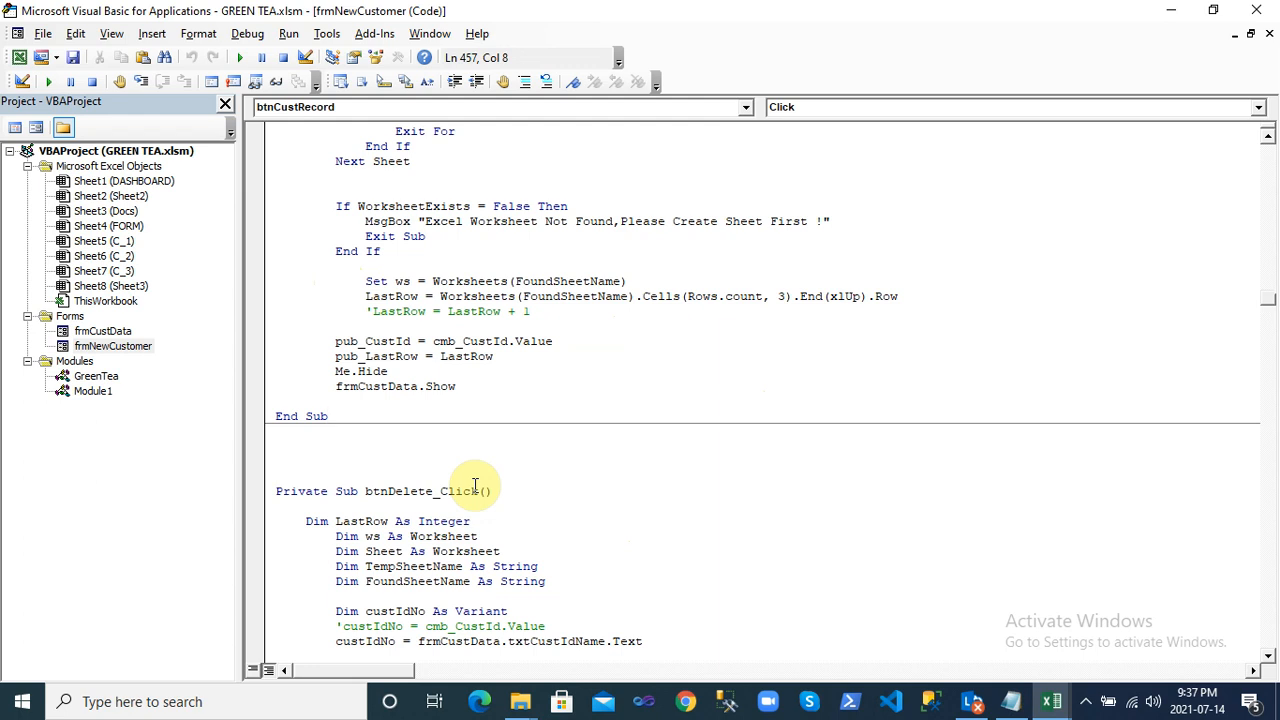
Open the click code of frmNewCustomer's Cancel button and examine which buttons it enables or disables
{"action": "double_click", "coordinate": [113, 346]}
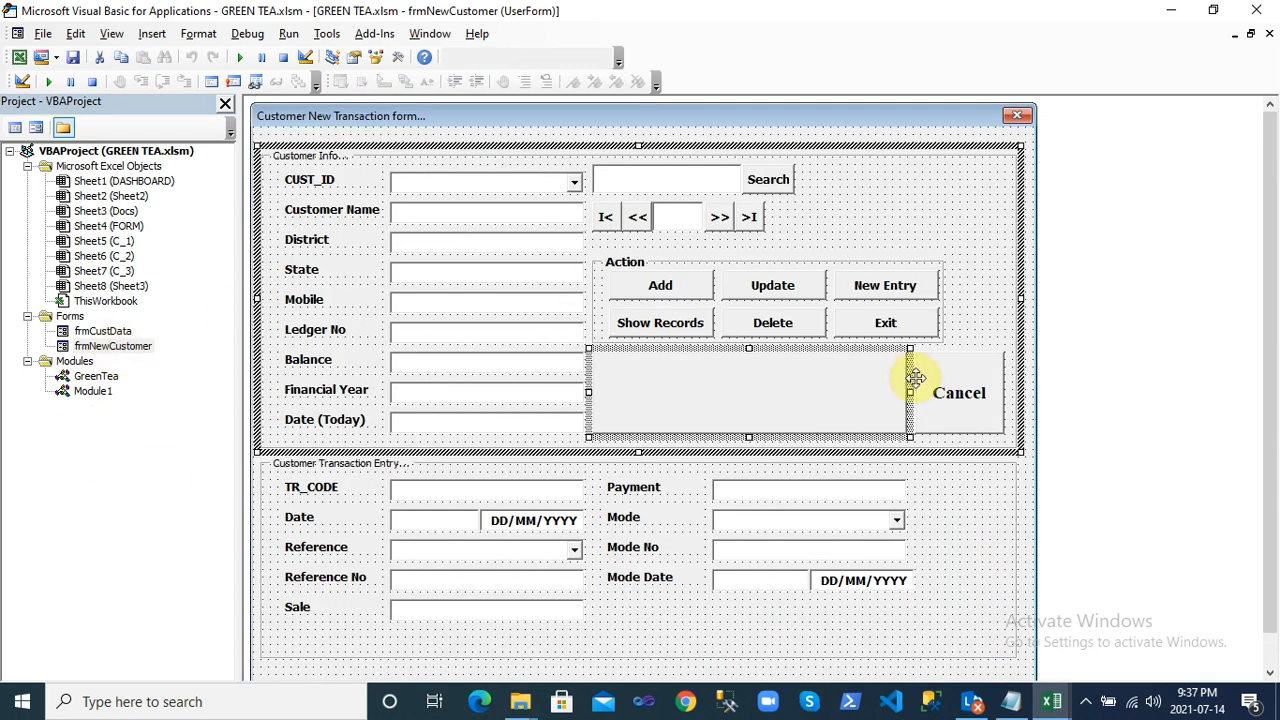
{"action": "left_click", "coordinate": [962, 392]}
{"action": "double_click", "coordinate": [962, 392]}
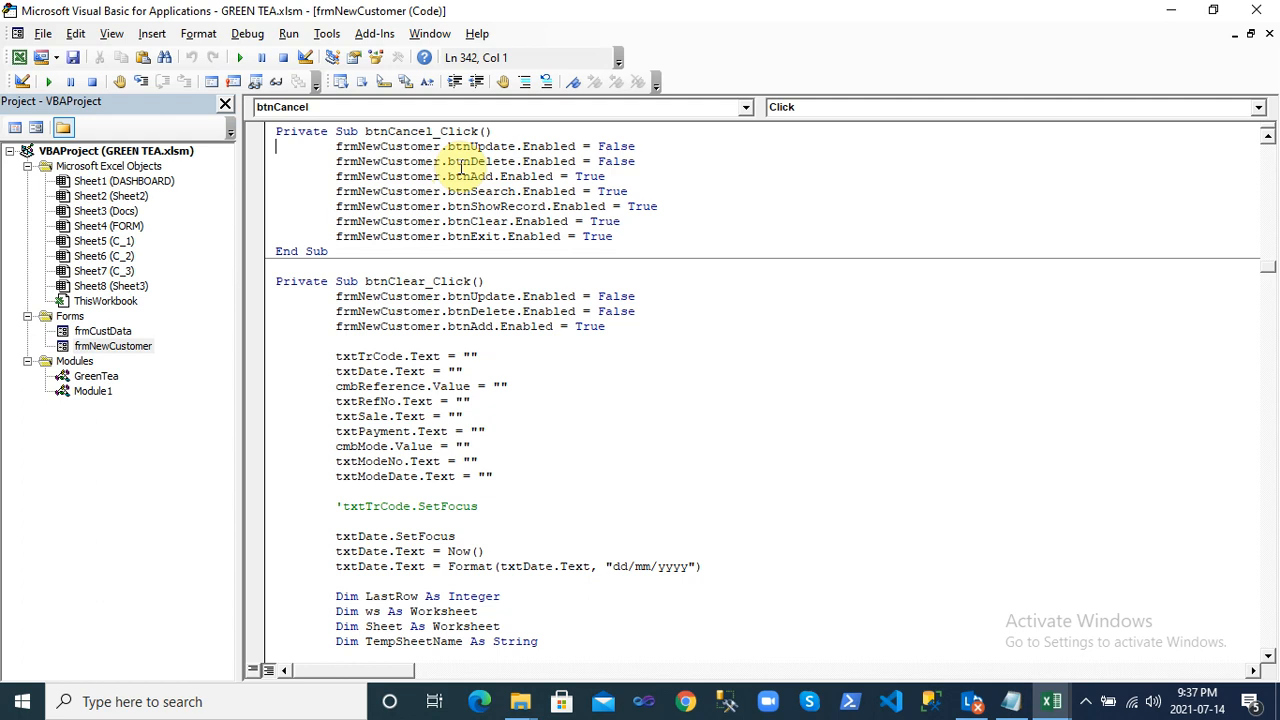
Run frmNewCustomer from its design view and start a new transaction entry for the first customer
{"action": "double_click", "coordinate": [124, 347]}
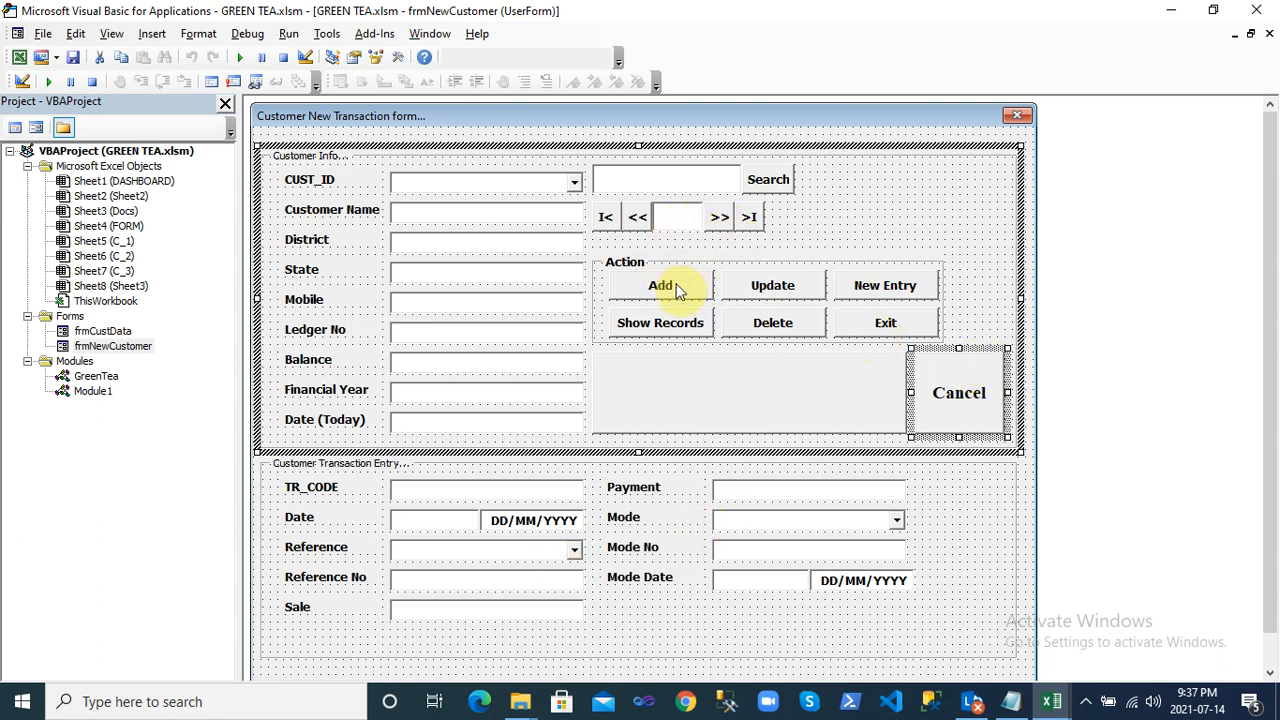
{"action": "left_click", "coordinate": [877, 209]}
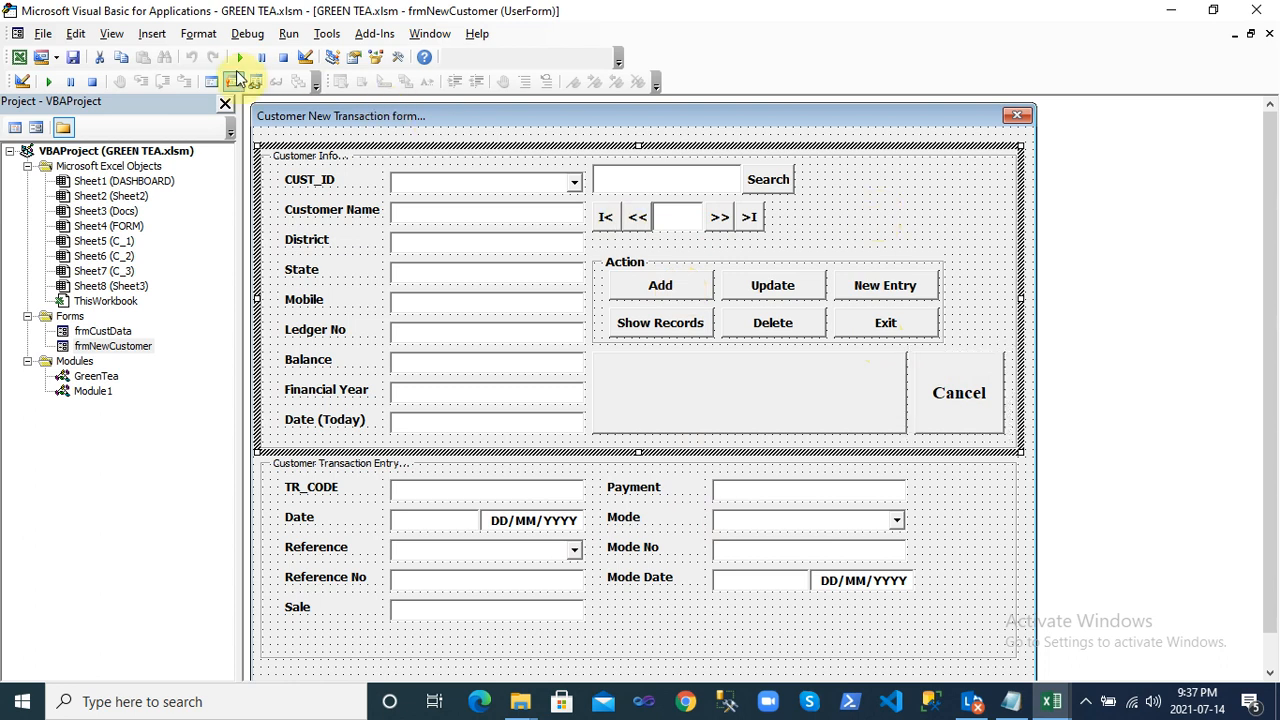
{"action": "left_click", "coordinate": [241, 57]}
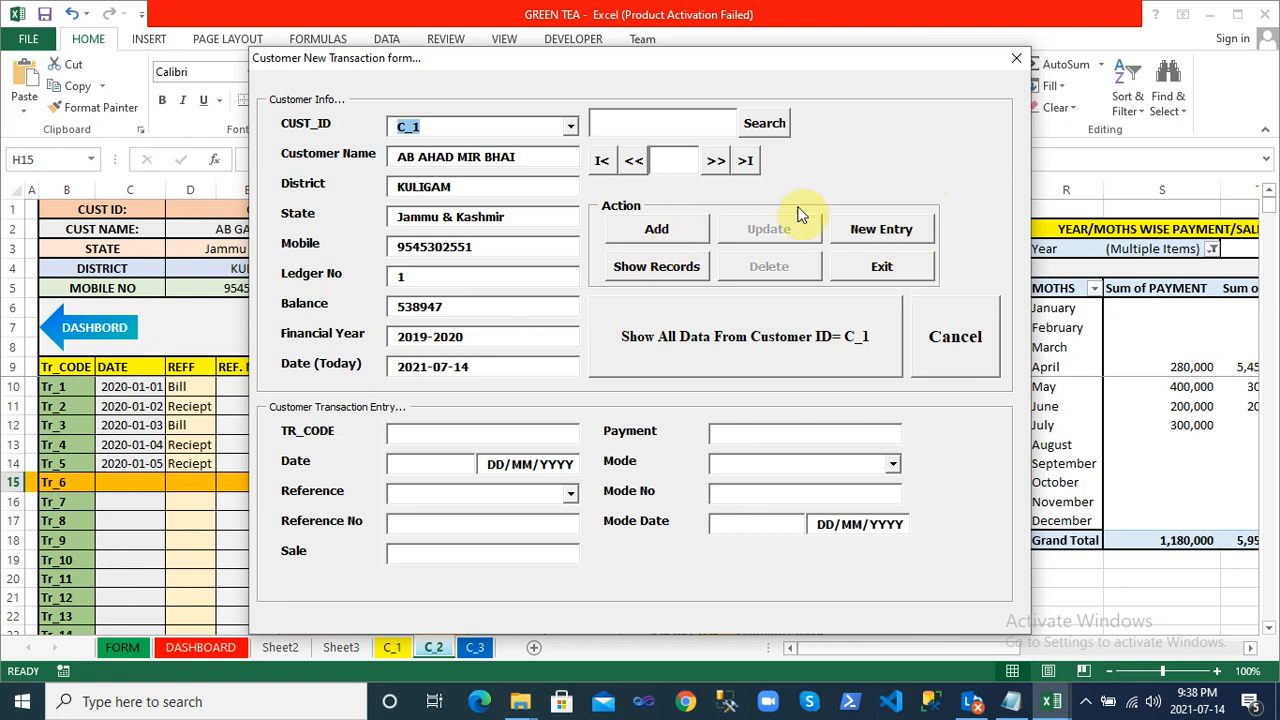
{"action": "left_click", "coordinate": [914, 232]}
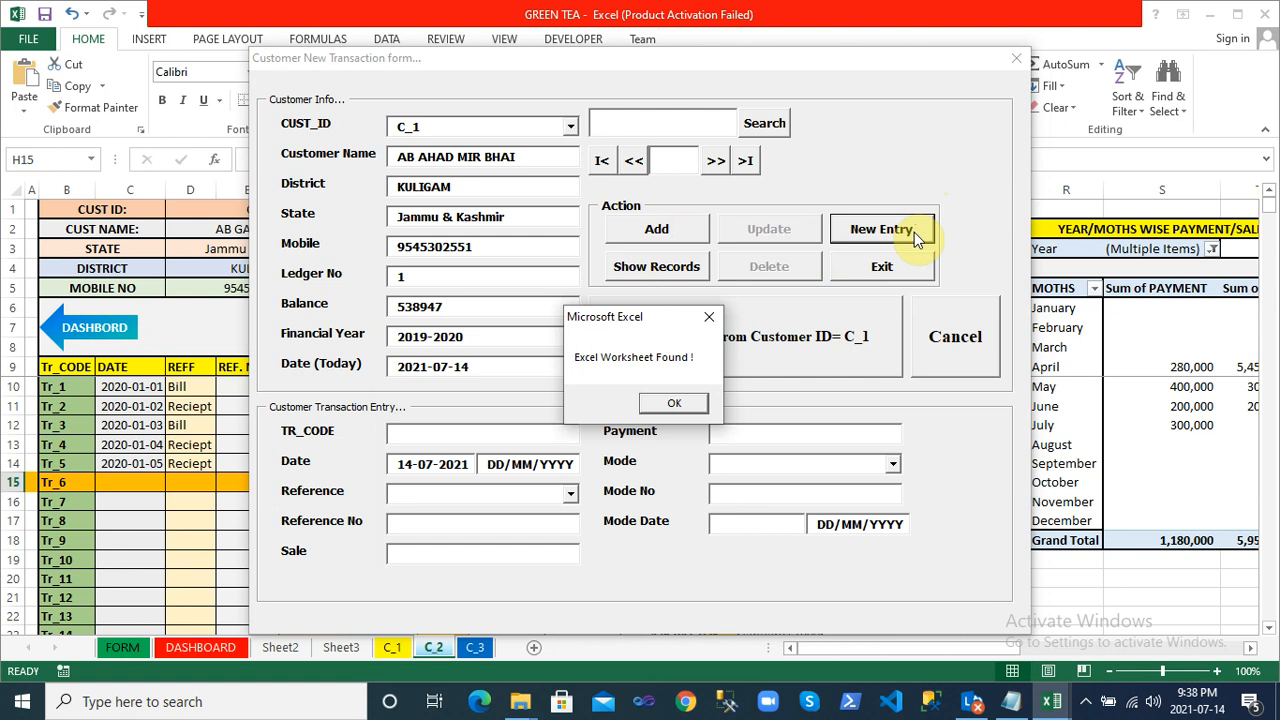
{"action": "left_click", "coordinate": [665, 402]}
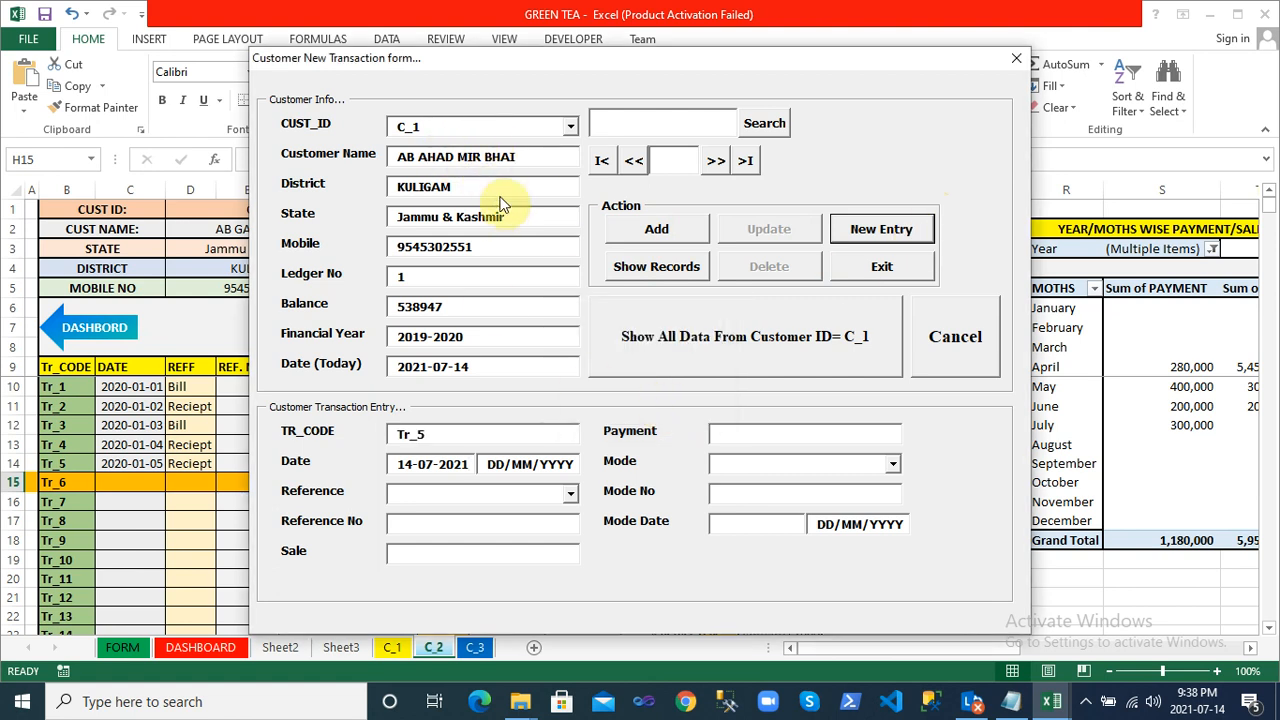
Try to add the transaction with Reference left blank, for the current customer and for the third one in the CUST_ID list
{"action": "left_click", "coordinate": [670, 229]}
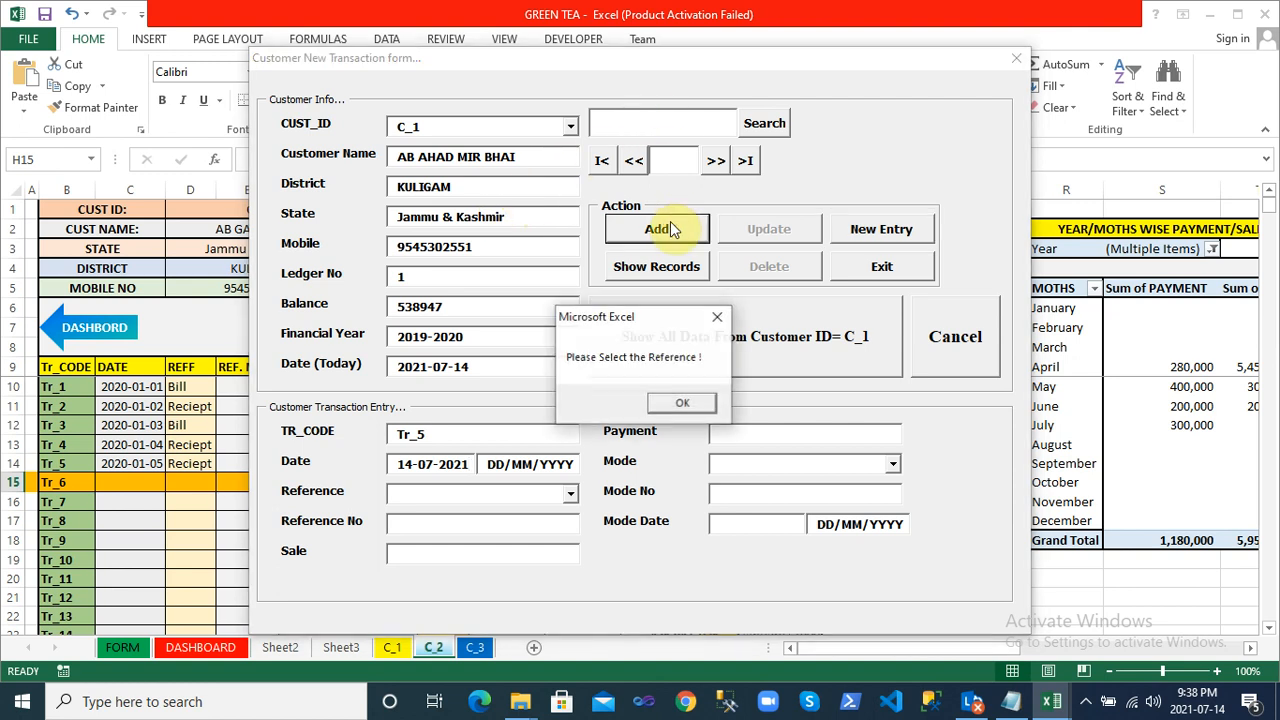
{"action": "left_click", "coordinate": [677, 405]}
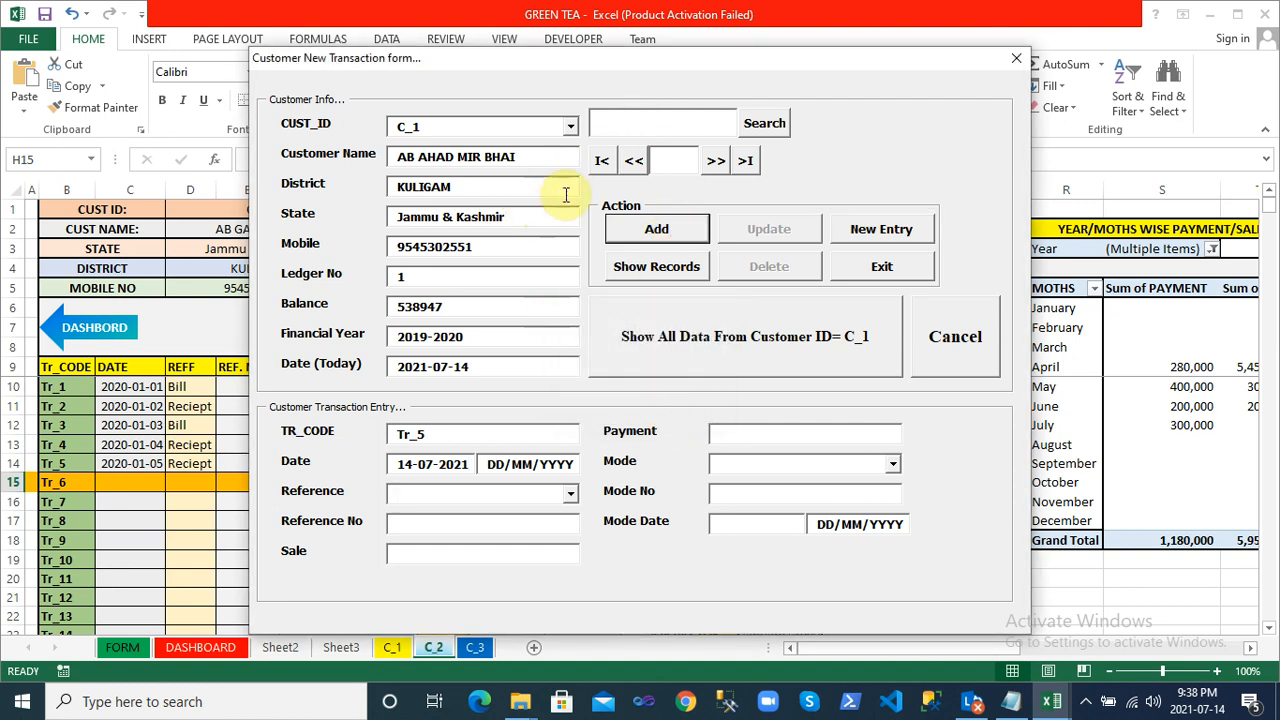
{"action": "left_click", "coordinate": [570, 126]}
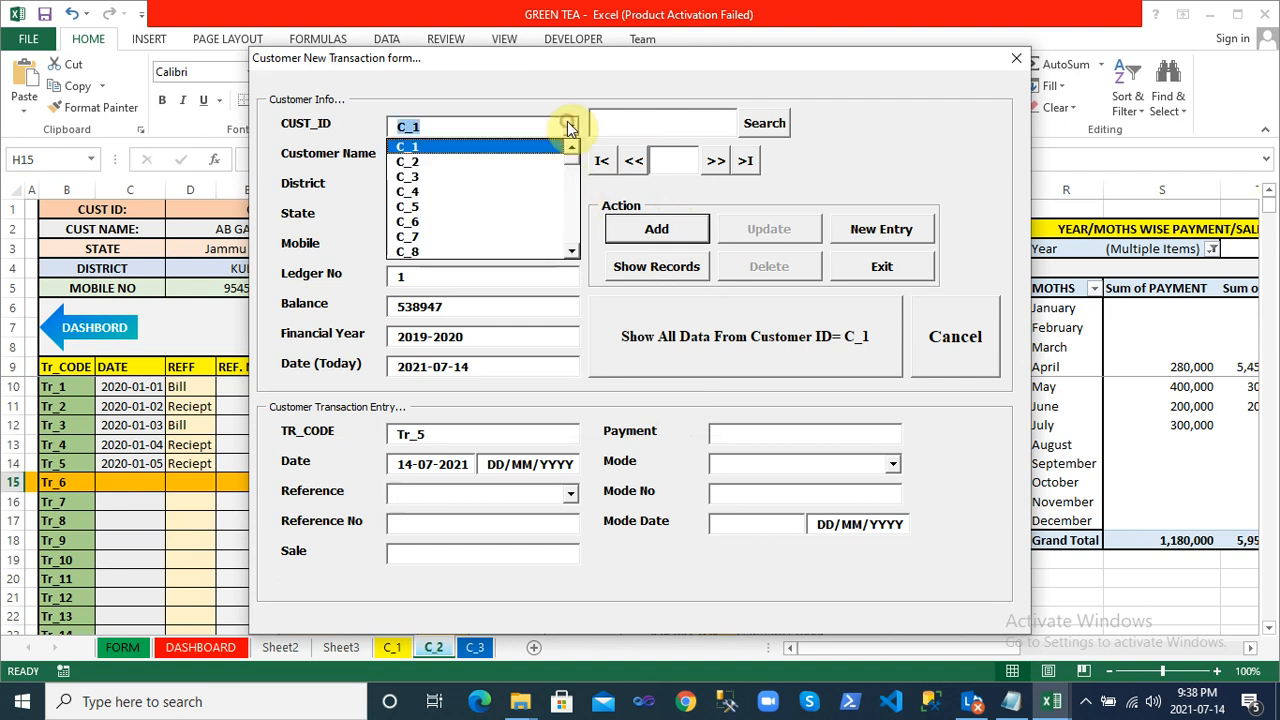
{"action": "left_click", "coordinate": [543, 180]}
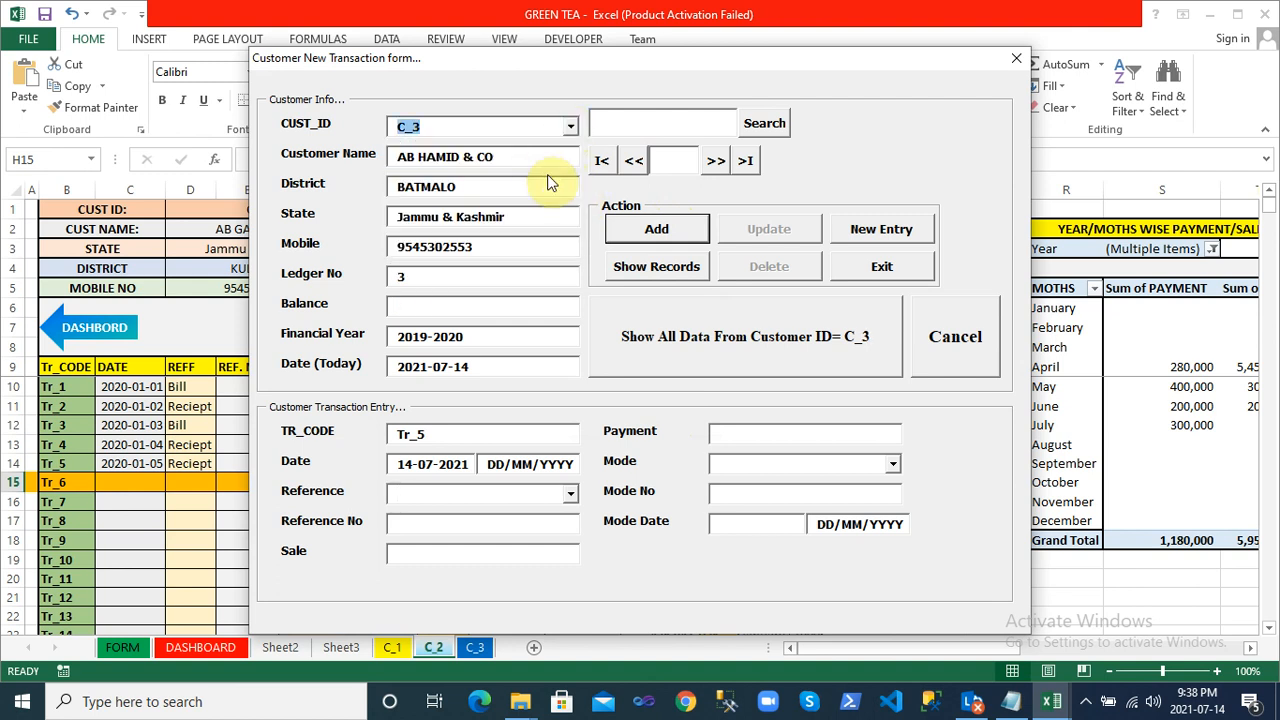
{"action": "left_click", "coordinate": [695, 242]}
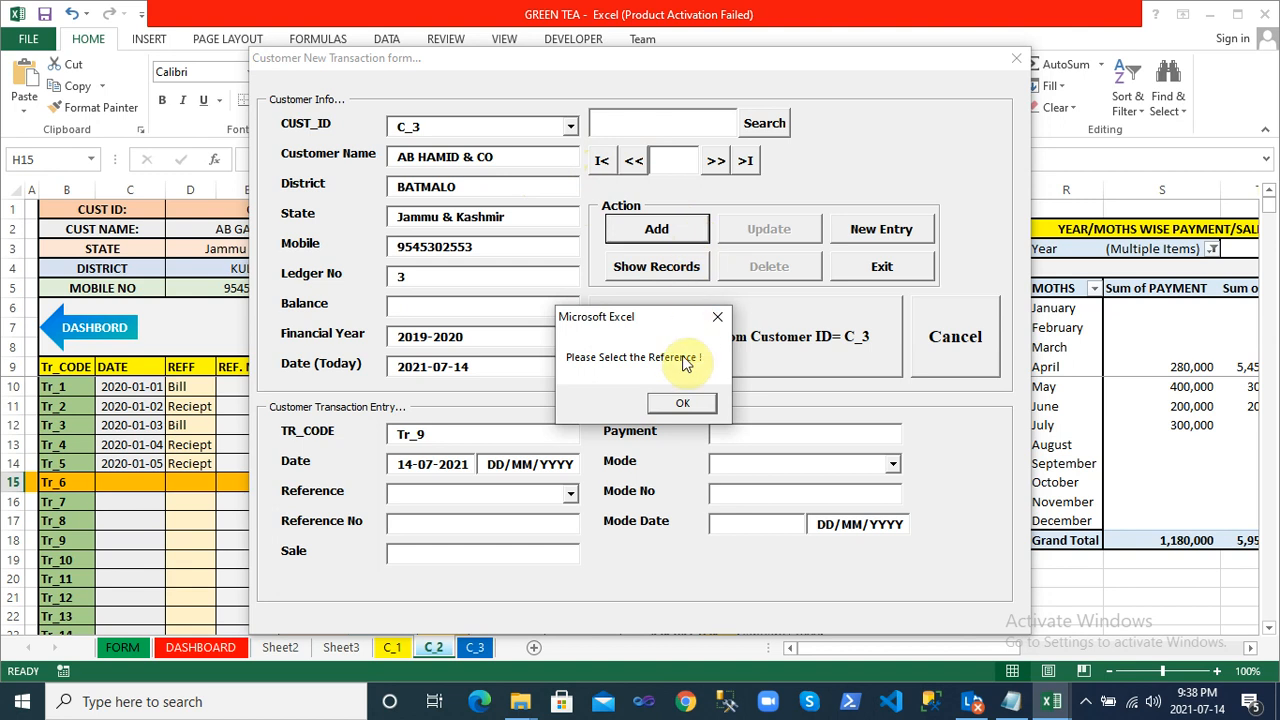
{"action": "left_click", "coordinate": [670, 408]}
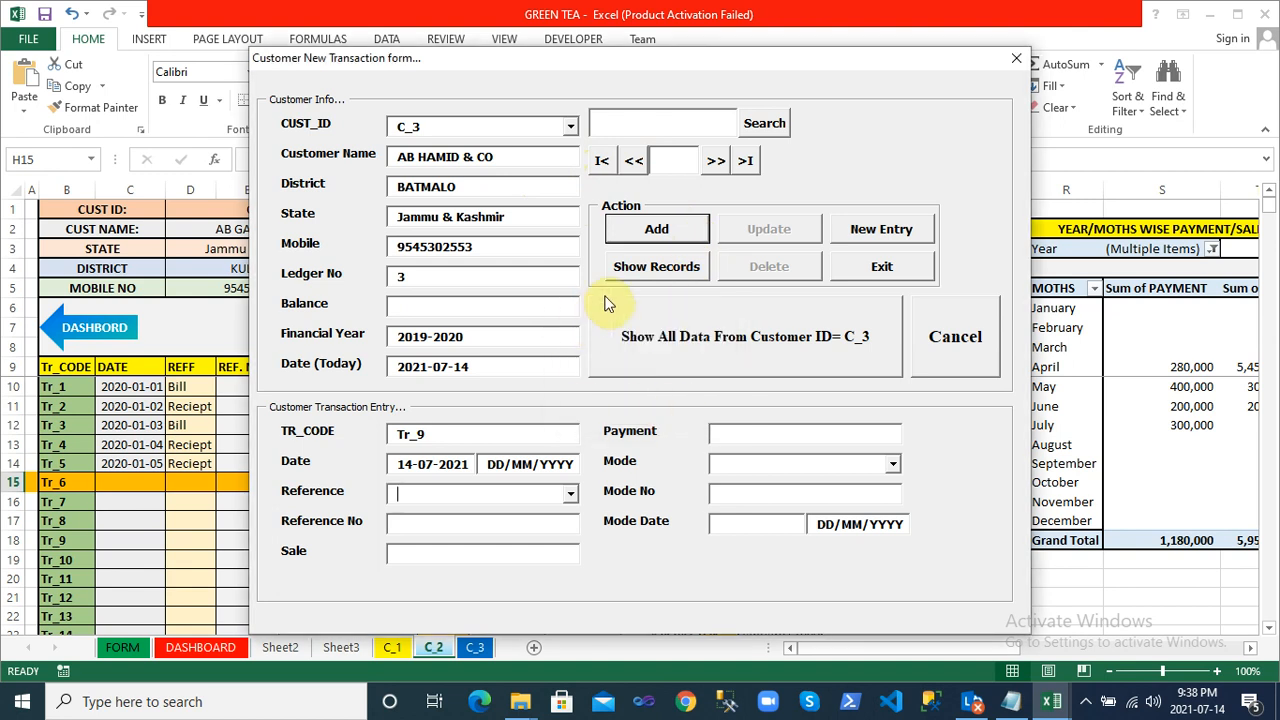
Run Show Records and try to add the transaction for a customer from further down the CUST_ID list
{"action": "left_click", "coordinate": [690, 267]}
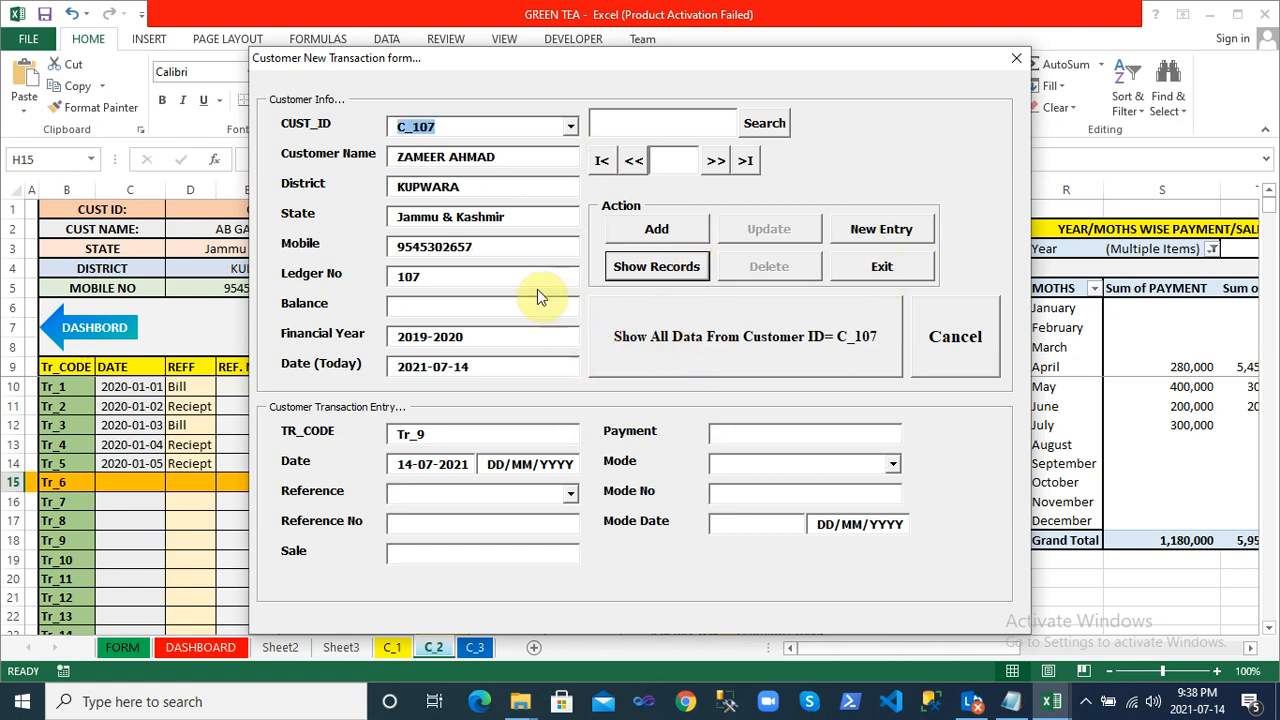
{"action": "left_click", "coordinate": [569, 126]}
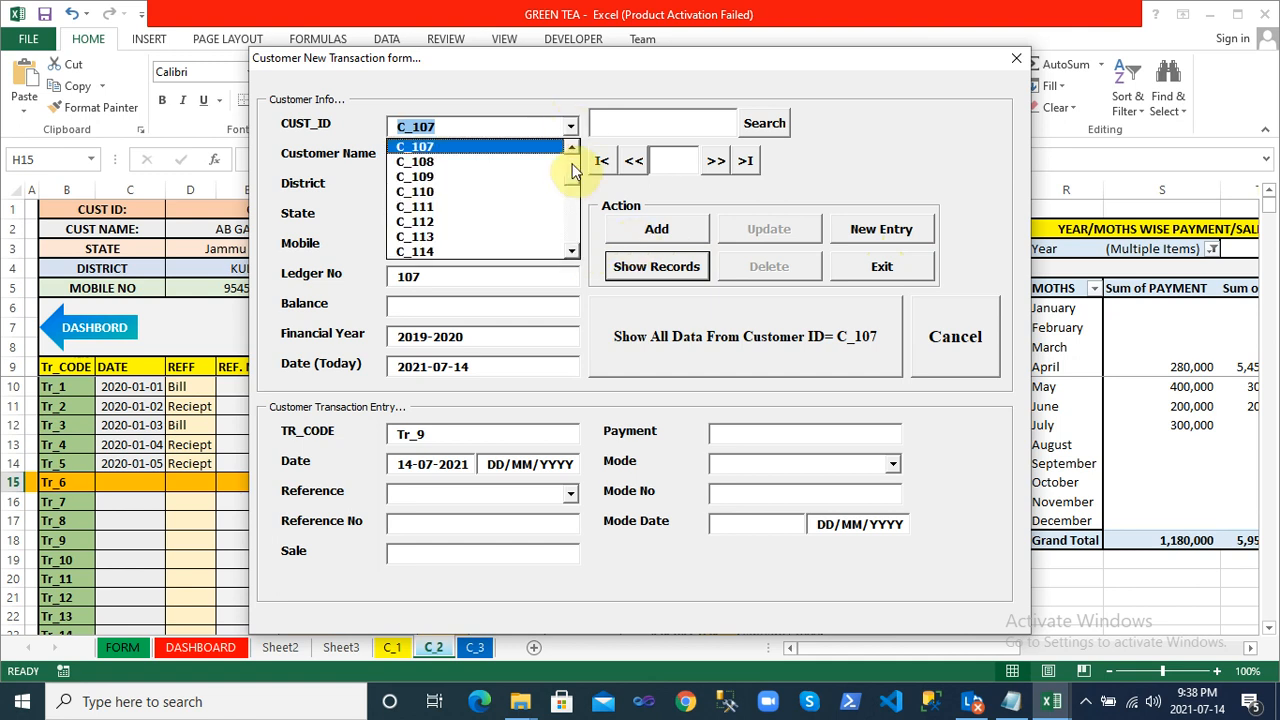
{"action": "left_click", "coordinate": [571, 166]}
{"action": "left_click", "coordinate": [572, 167]}
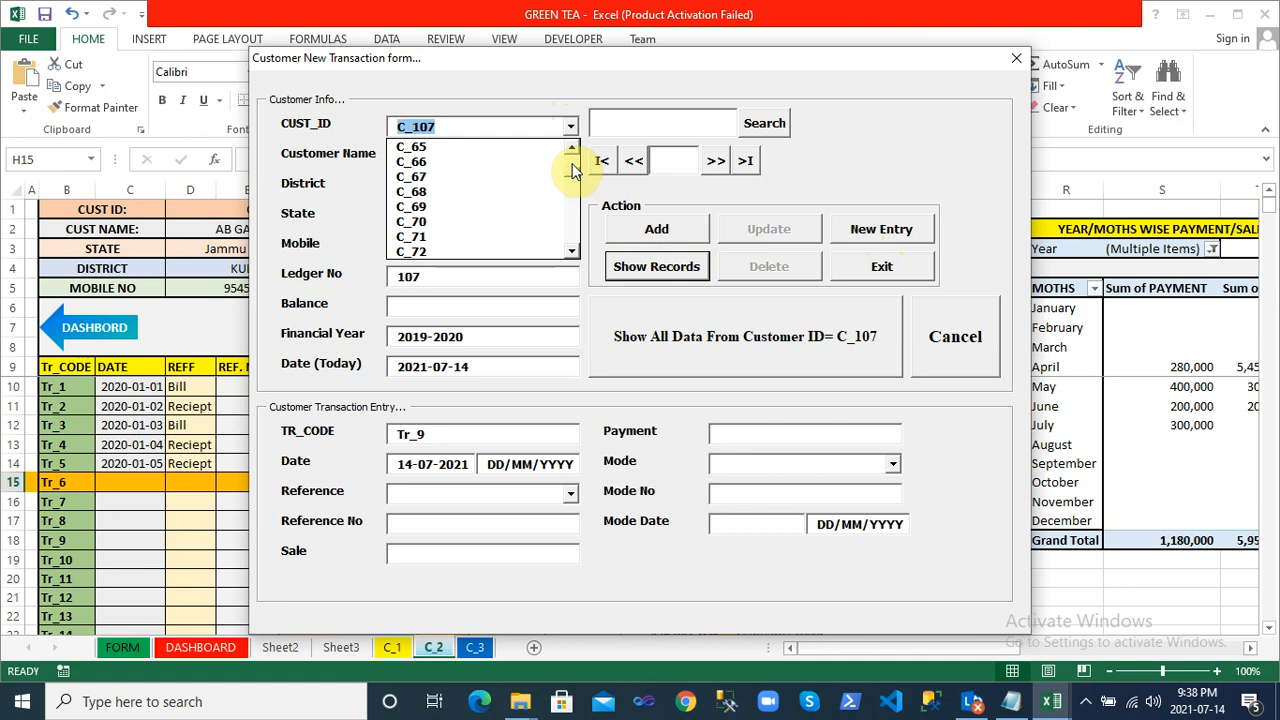
{"action": "left_click", "coordinate": [575, 177]}
{"action": "left_click", "coordinate": [571, 163]}
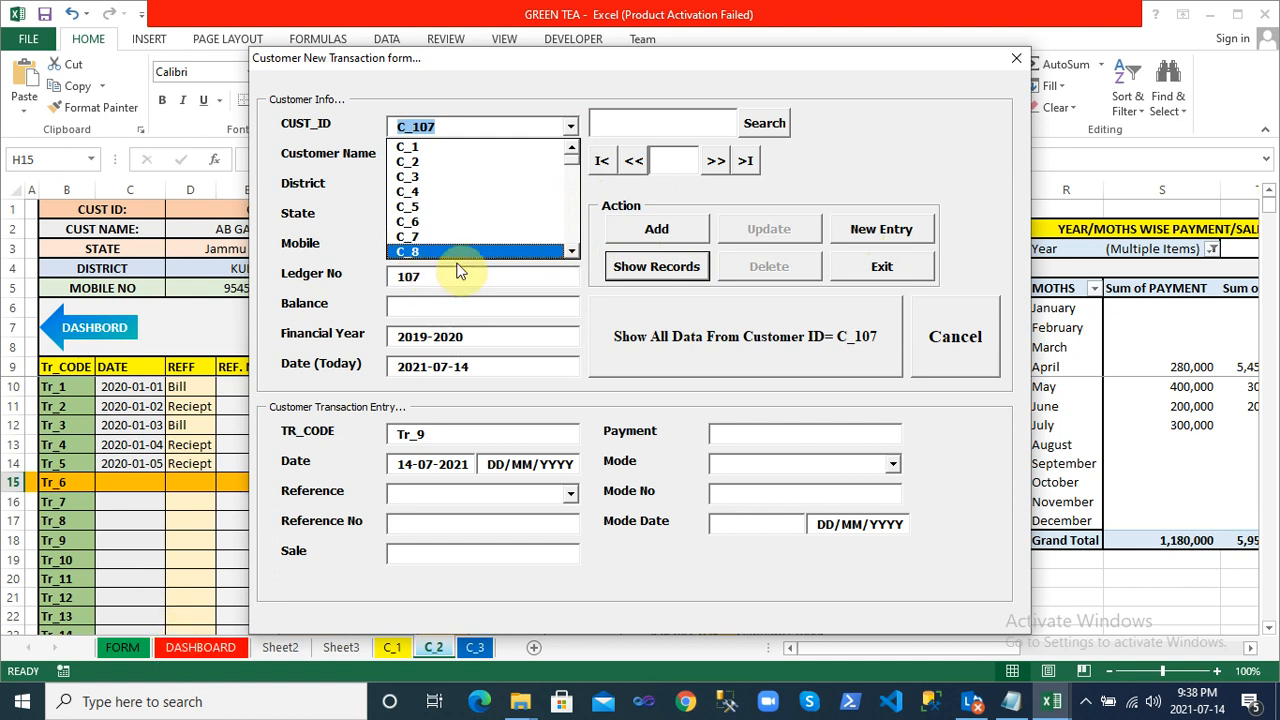
{"action": "scroll", "coordinate": [575, 240], "scroll_direction": "down", "scroll_amount": 14}
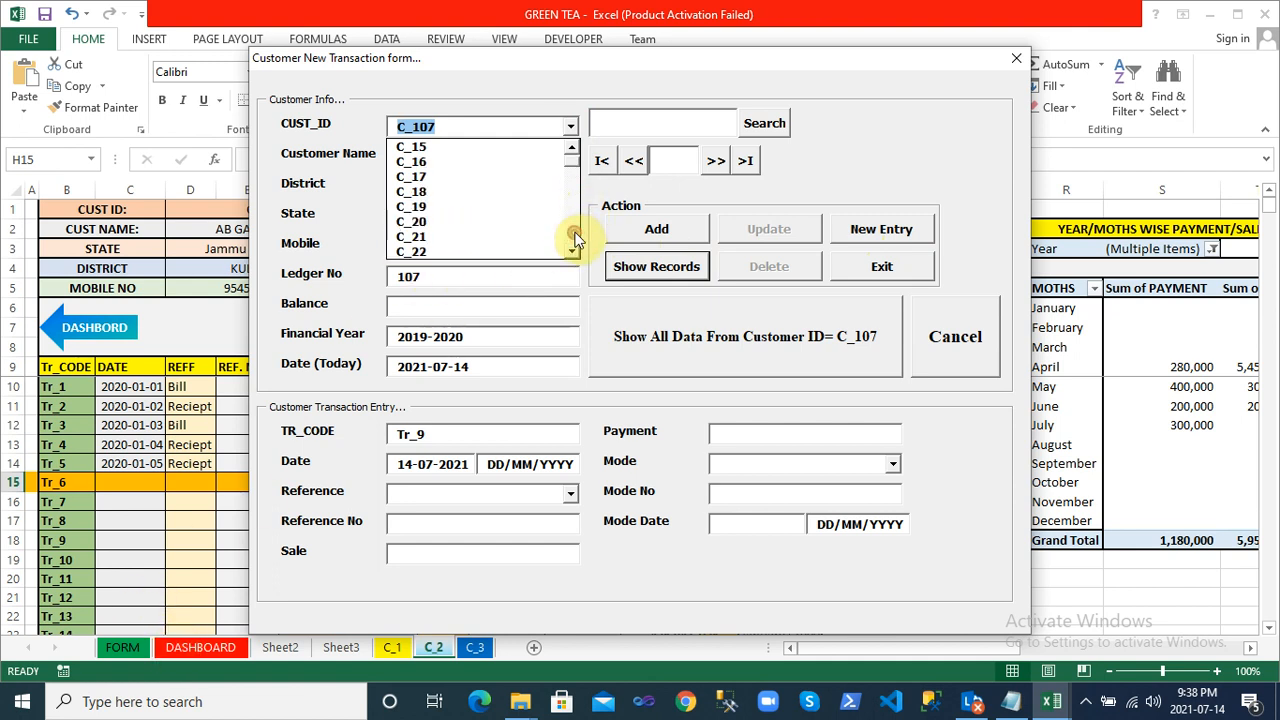
{"action": "left_click", "coordinate": [495, 242]}
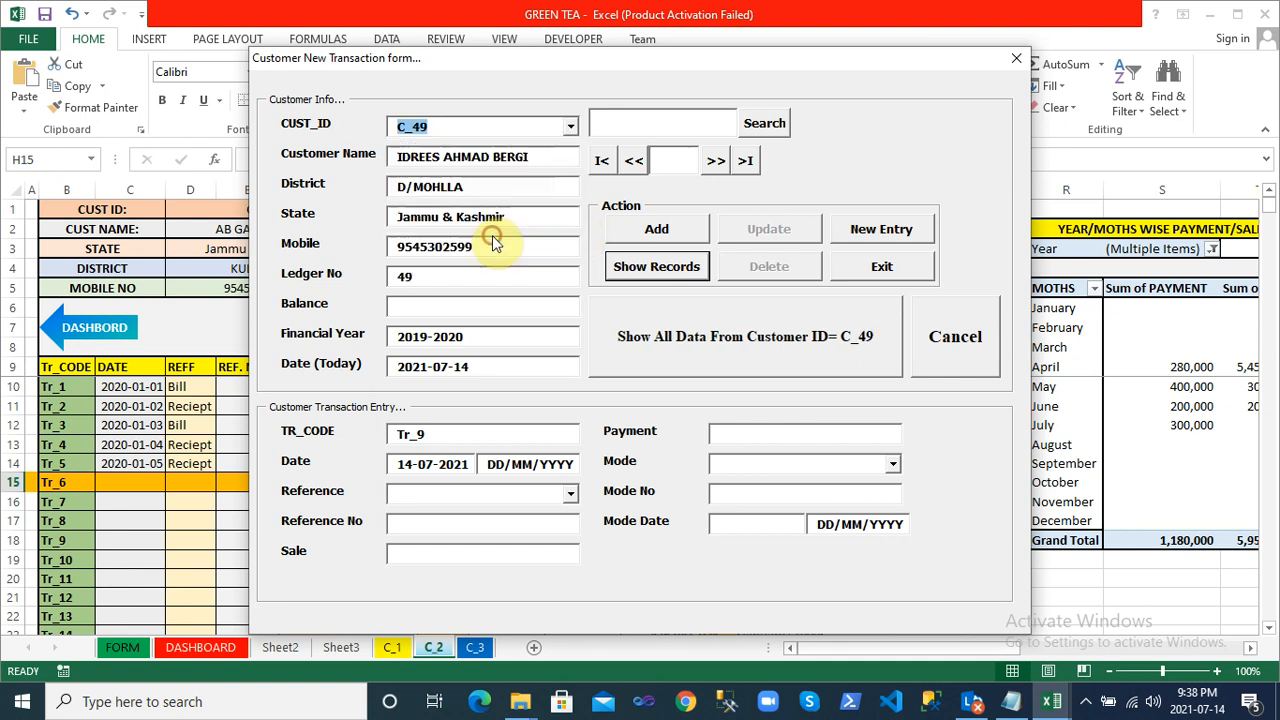
{"action": "left_click", "coordinate": [630, 235]}
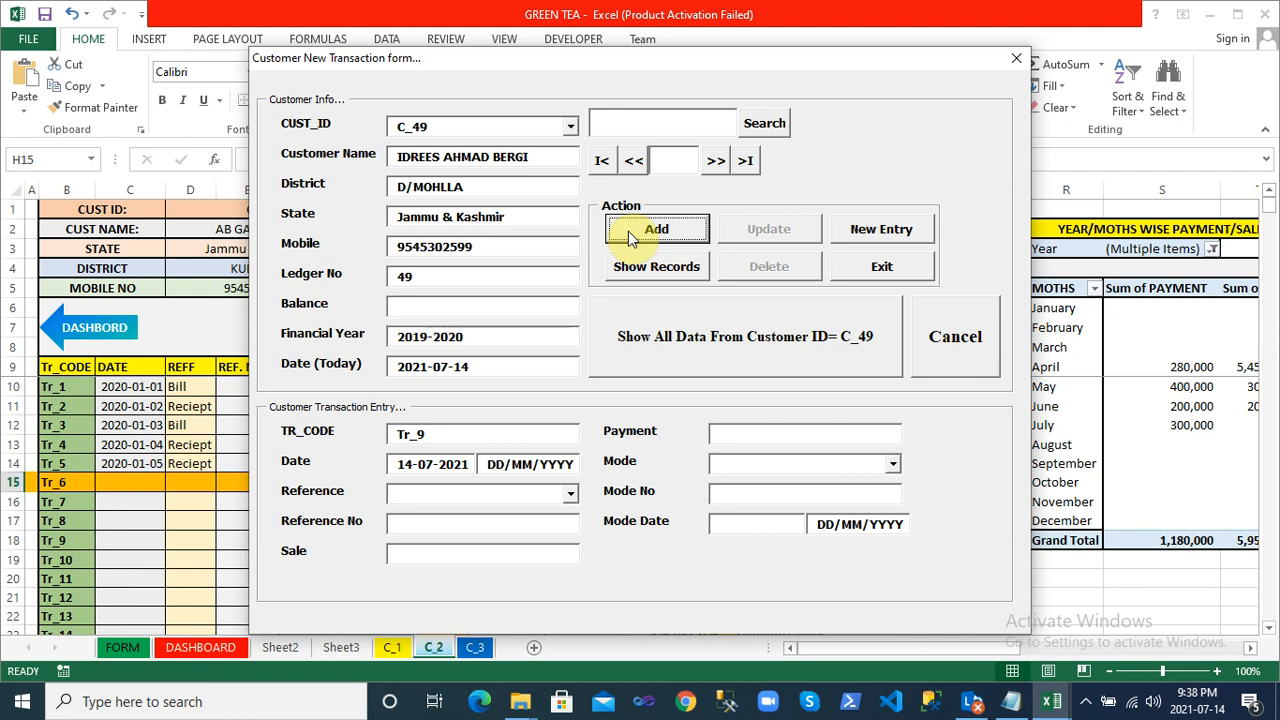
{"action": "key", "text": "alt+Tab"}
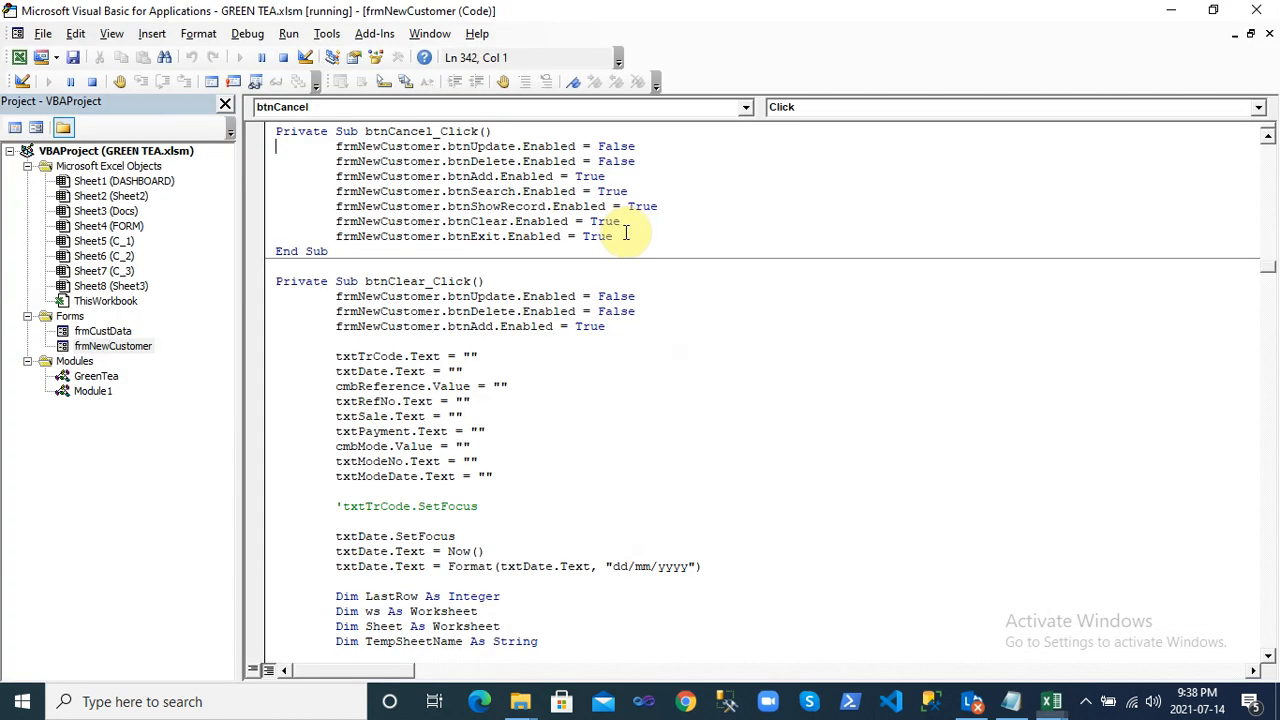
{"action": "key", "text": "alt+Tab"}
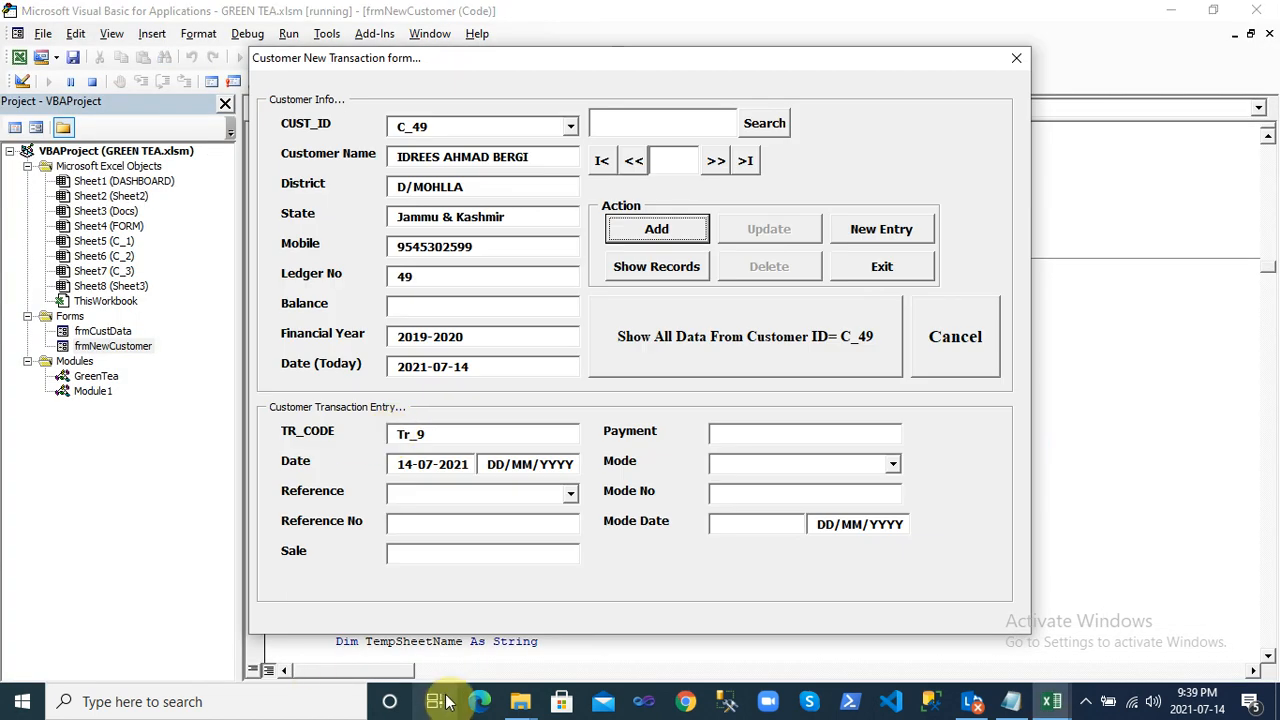
{"action": "mouse_move", "coordinate": [516, 708]}
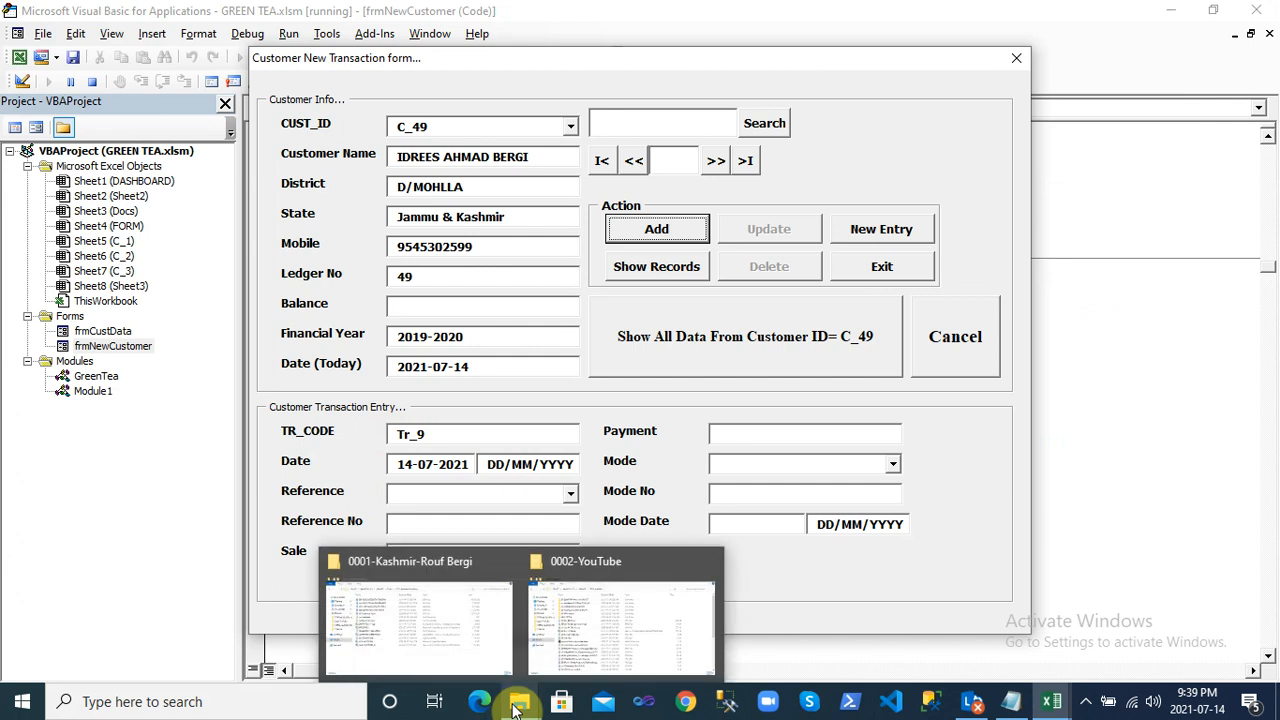
{"action": "mouse_move", "coordinate": [538, 652]}
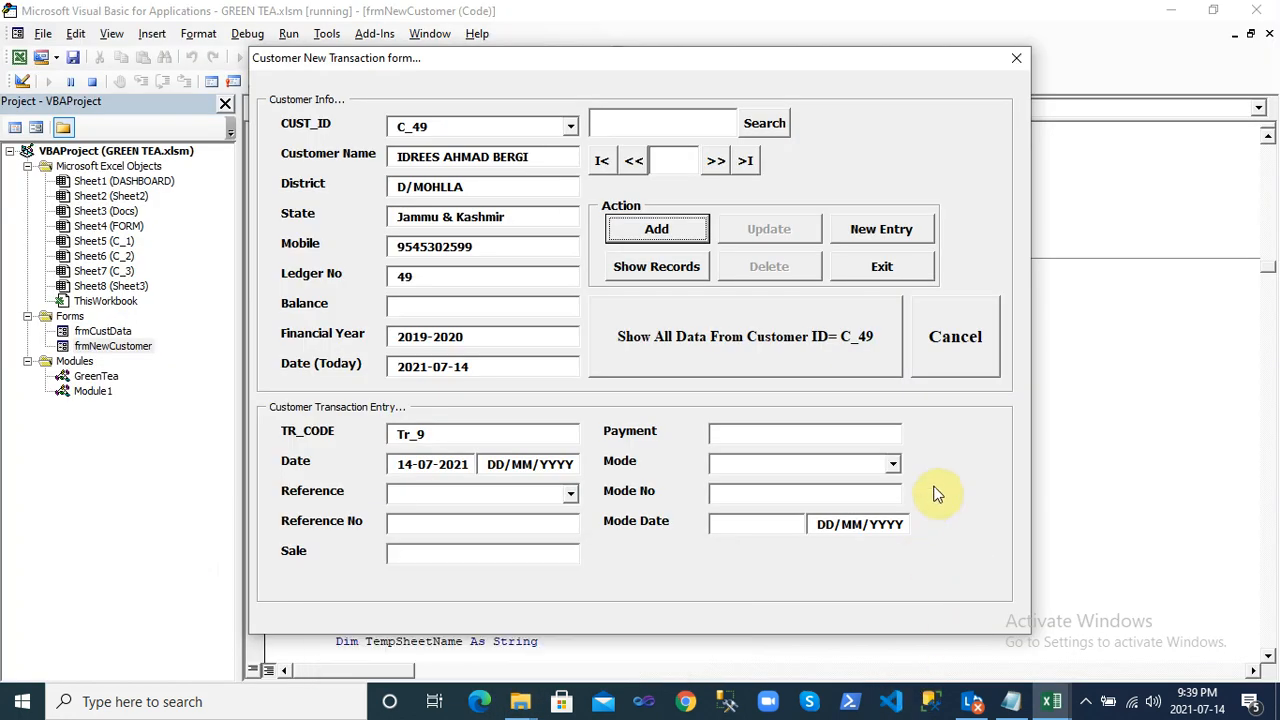
Set the transaction's Reference to Bill and select the first customer in the CUST_ID list
{"action": "left_click", "coordinate": [570, 494]}
{"action": "left_click", "coordinate": [550, 515]}
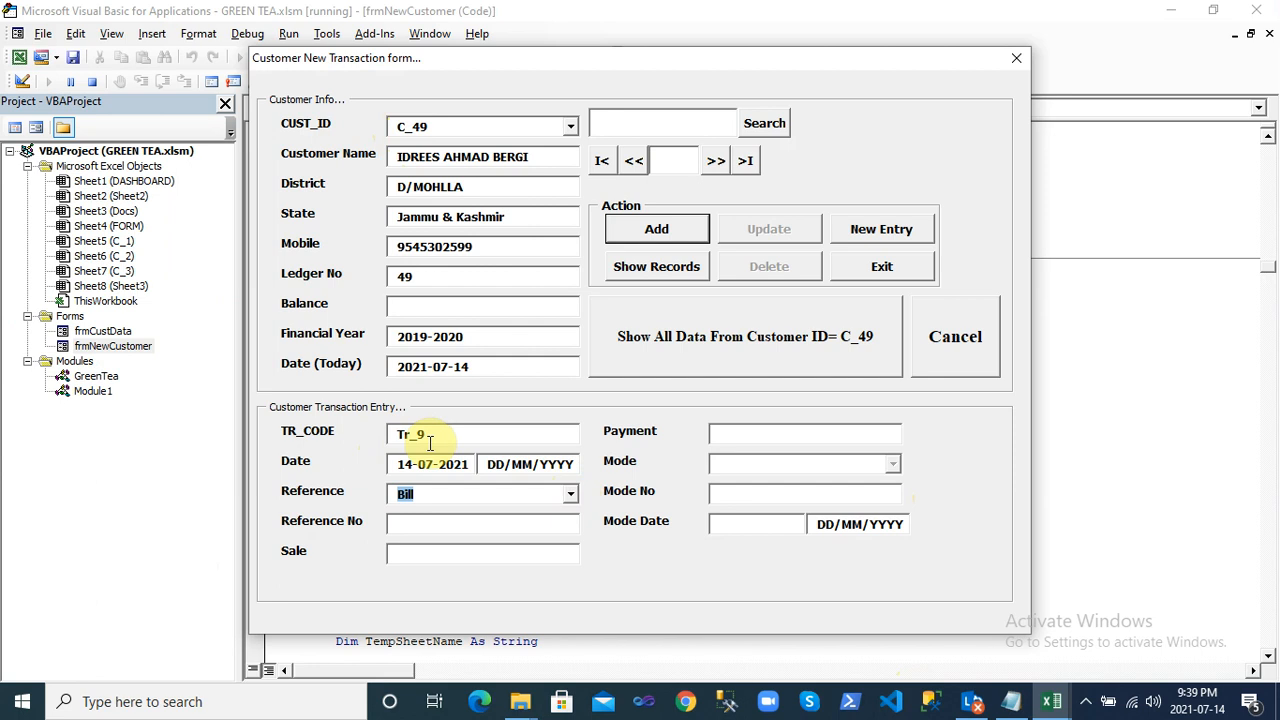
{"action": "left_click", "coordinate": [570, 127]}
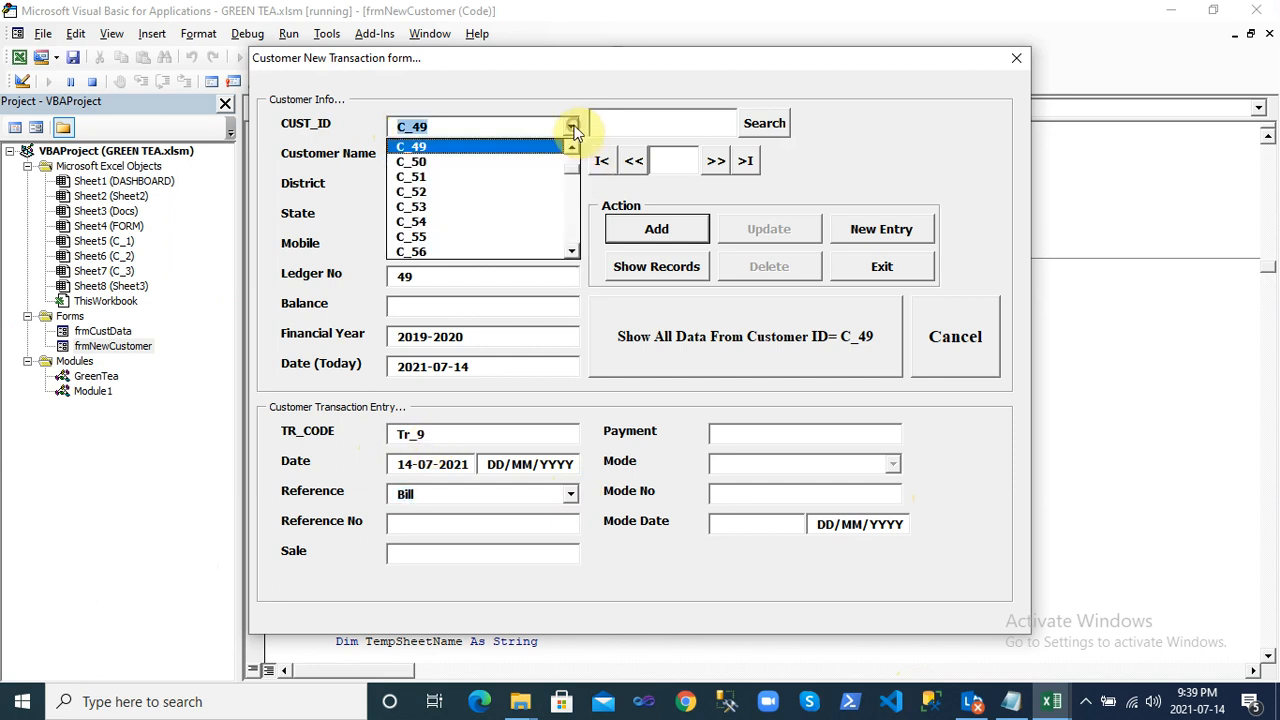
{"action": "left_click_drag", "start_coordinate": [572, 167], "coordinate": [571, 148]}
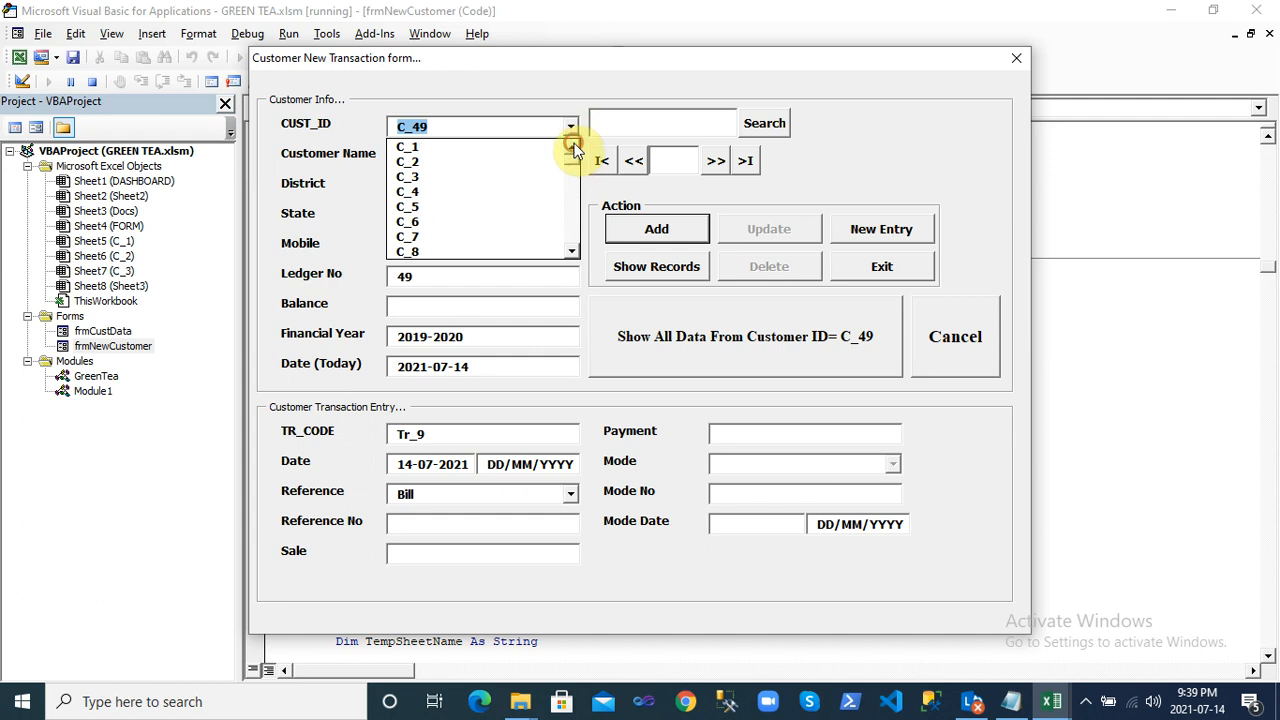
{"action": "left_click", "coordinate": [505, 148]}
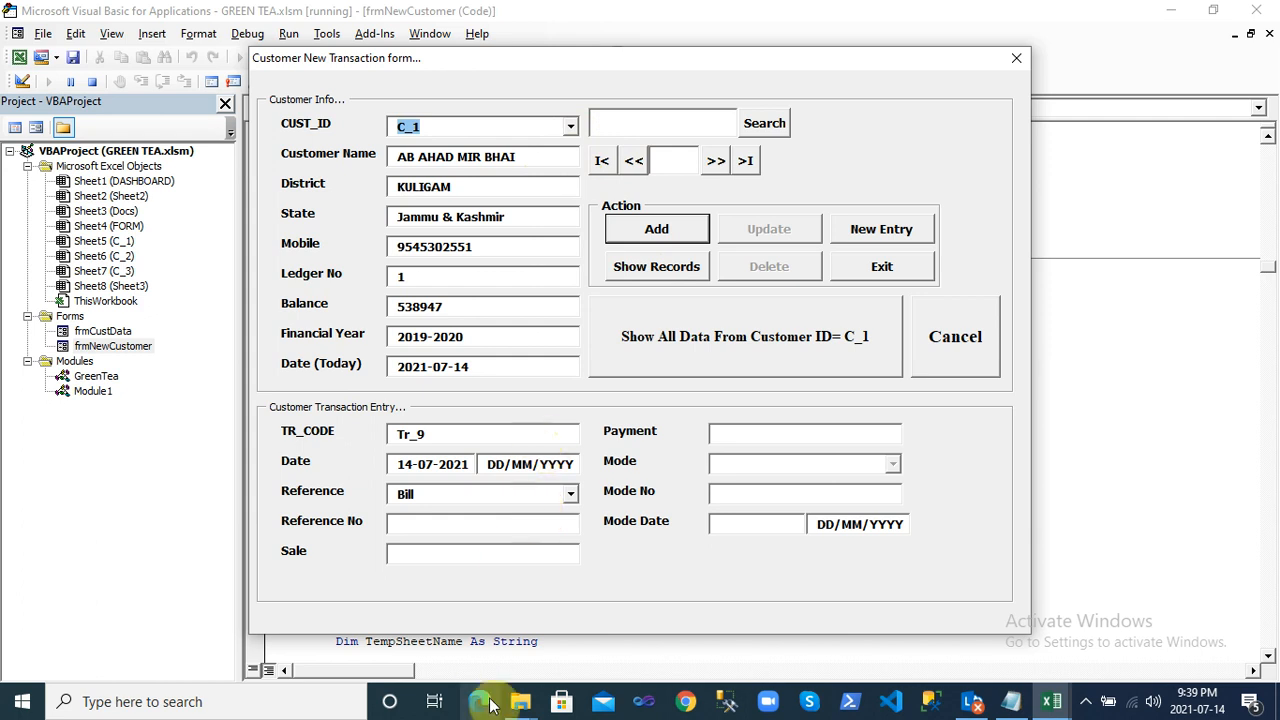
Close the running transaction form and open the first customer's worksheet in the GREEN TEA workbook in Excel
{"action": "left_click", "coordinate": [533, 712]}
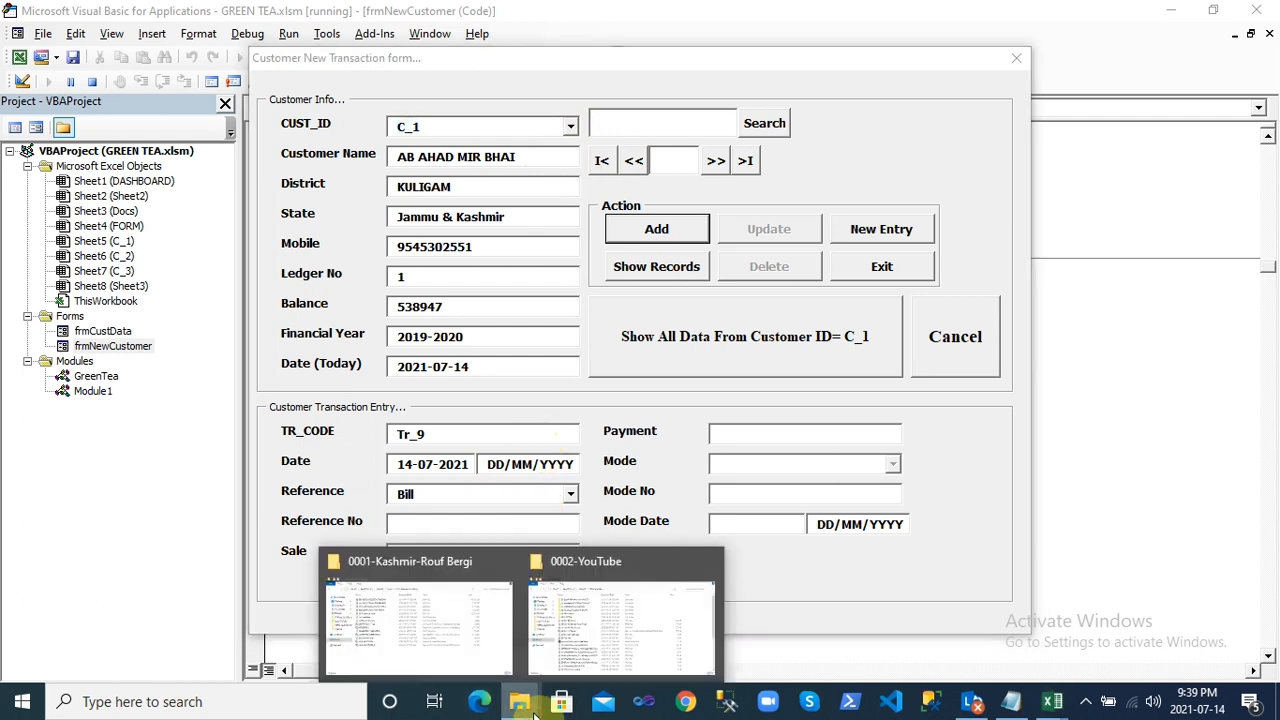
{"action": "mouse_move", "coordinate": [1050, 706]}
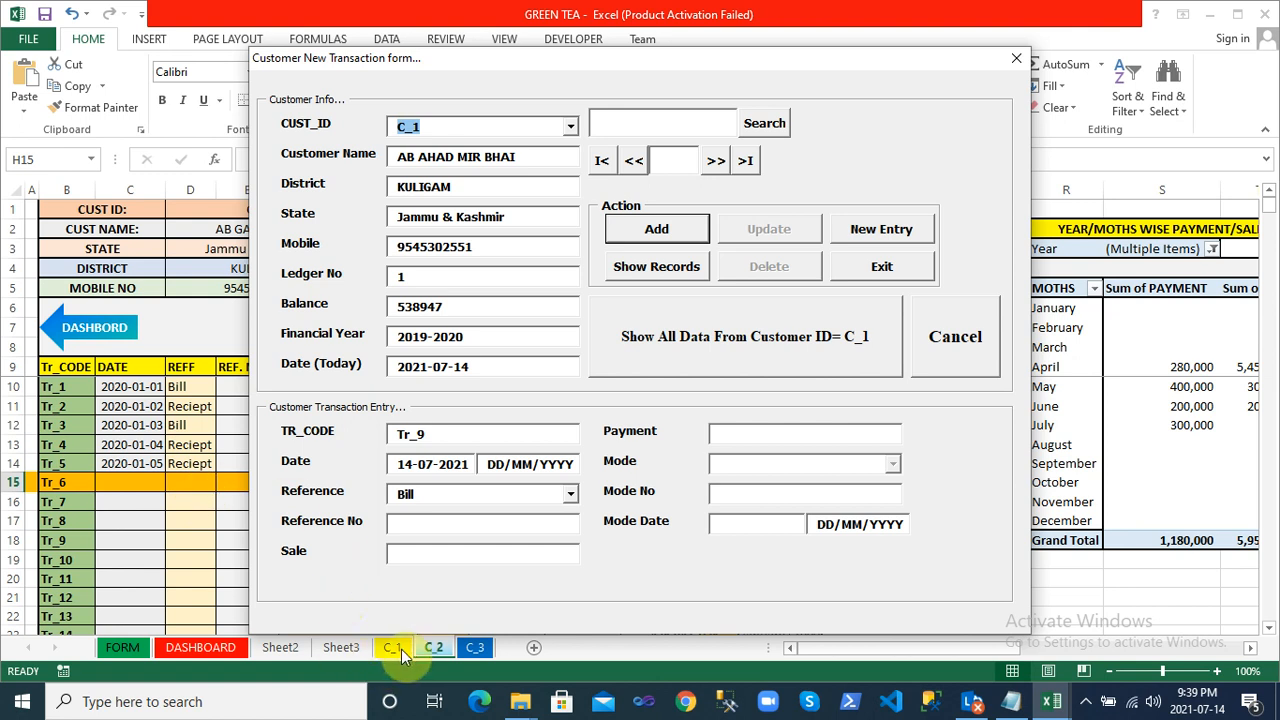
{"action": "left_click", "coordinate": [1015, 59]}
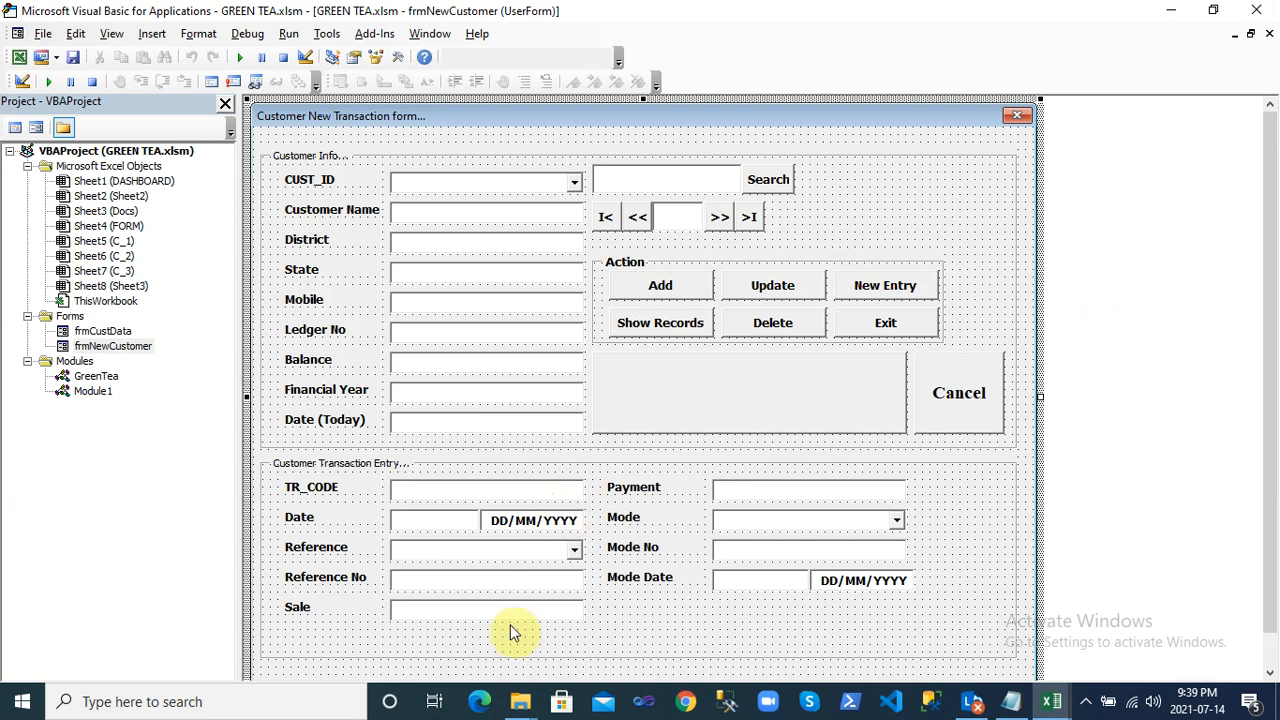
{"action": "mouse_move", "coordinate": [1053, 710]}
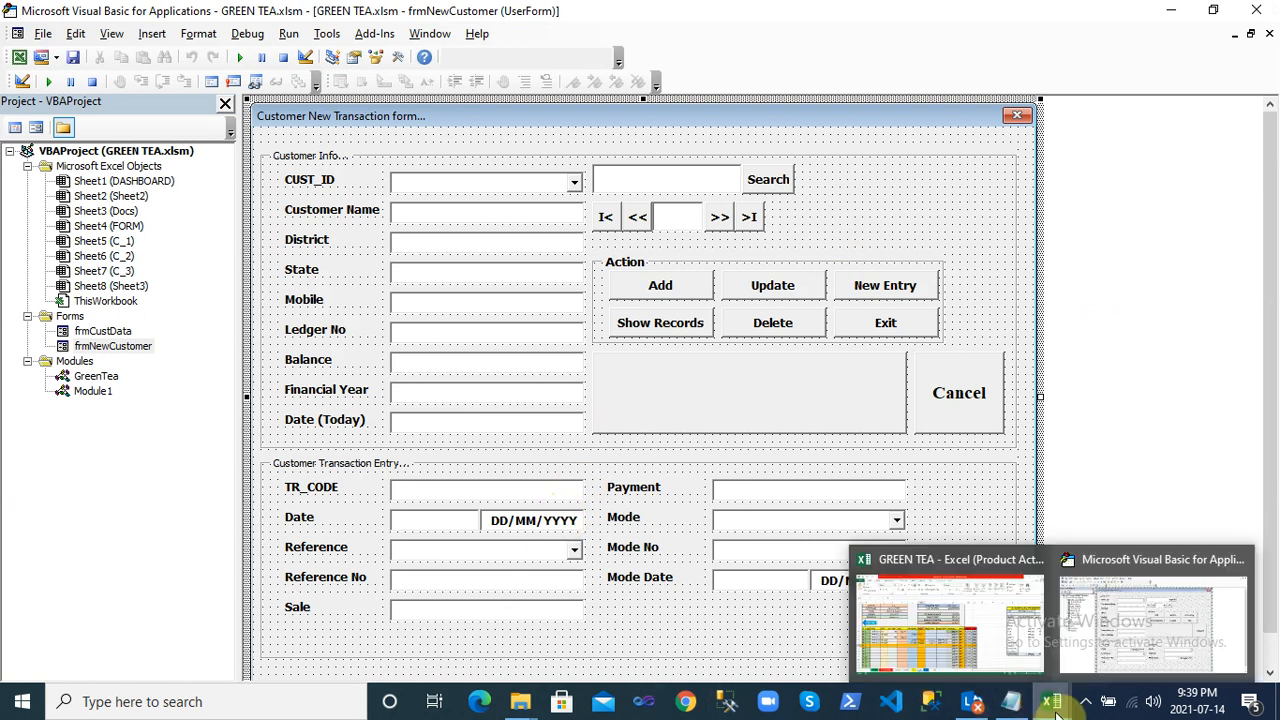
{"action": "left_click", "coordinate": [950, 620]}
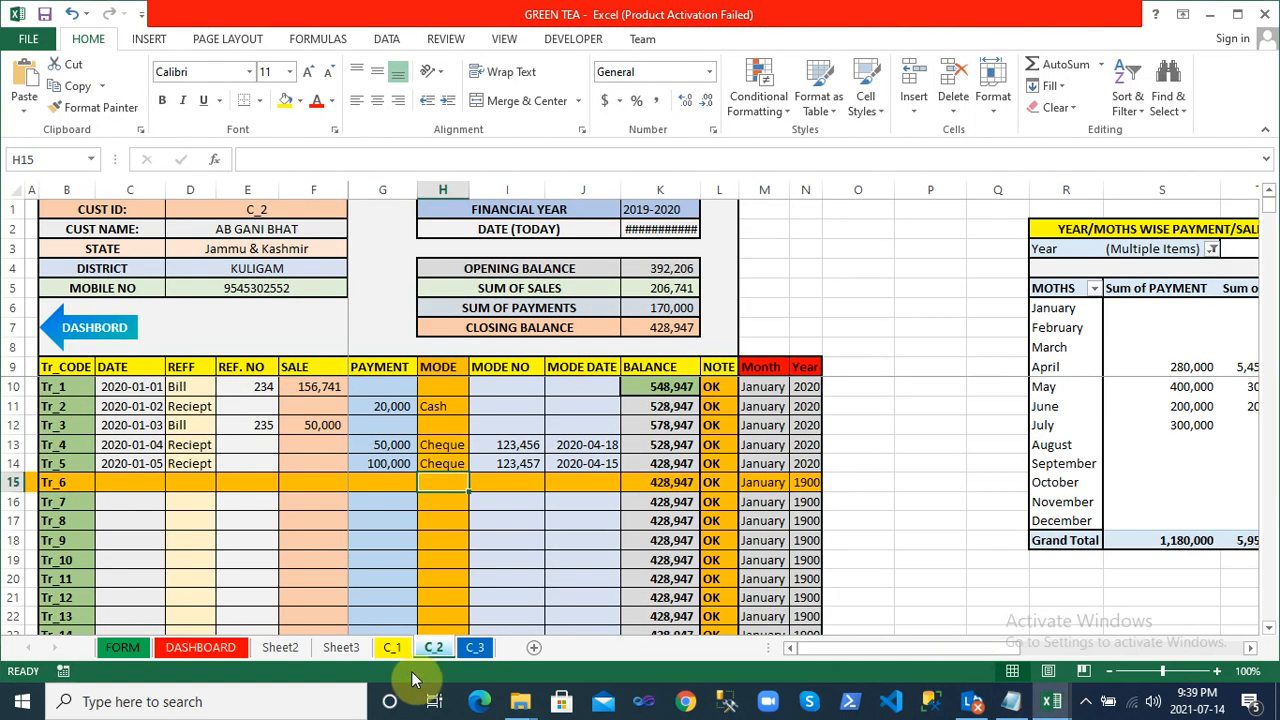
{"action": "left_click", "coordinate": [392, 647]}
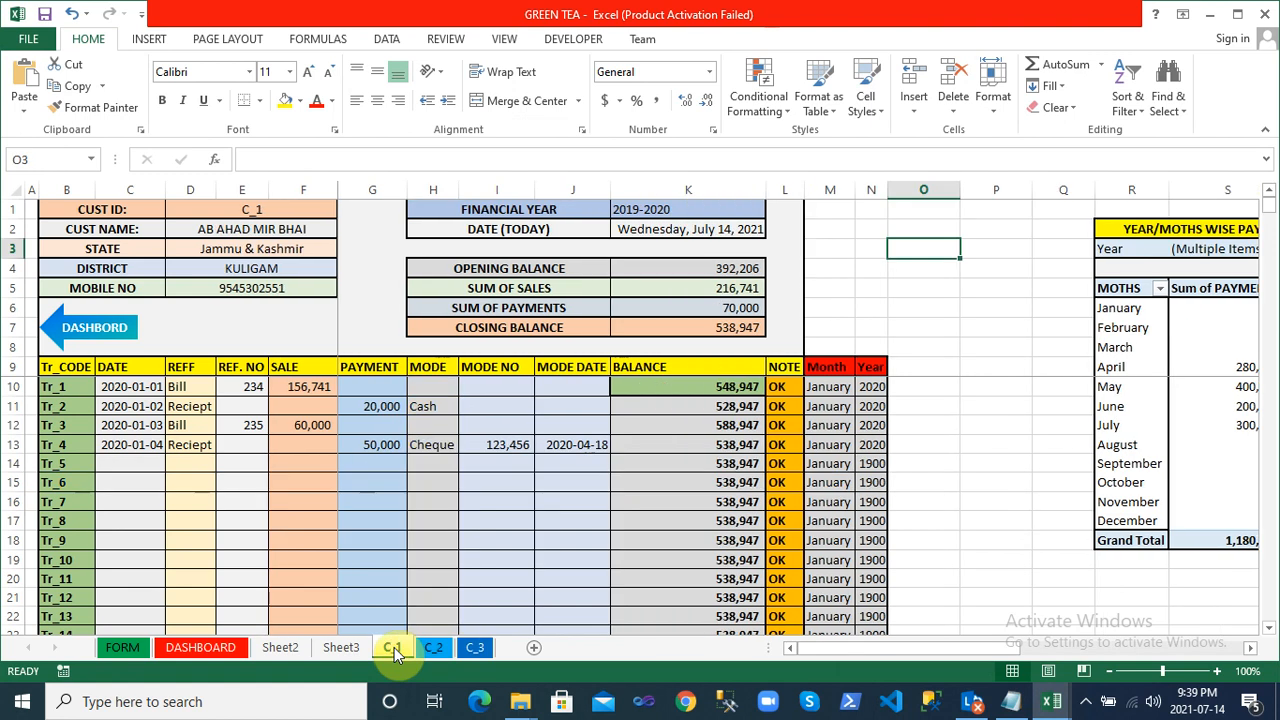
Select the first empty DATE cell on the customer's sheet and run the Customer New Transaction form from the VBA editor
{"action": "left_click", "coordinate": [123, 458]}
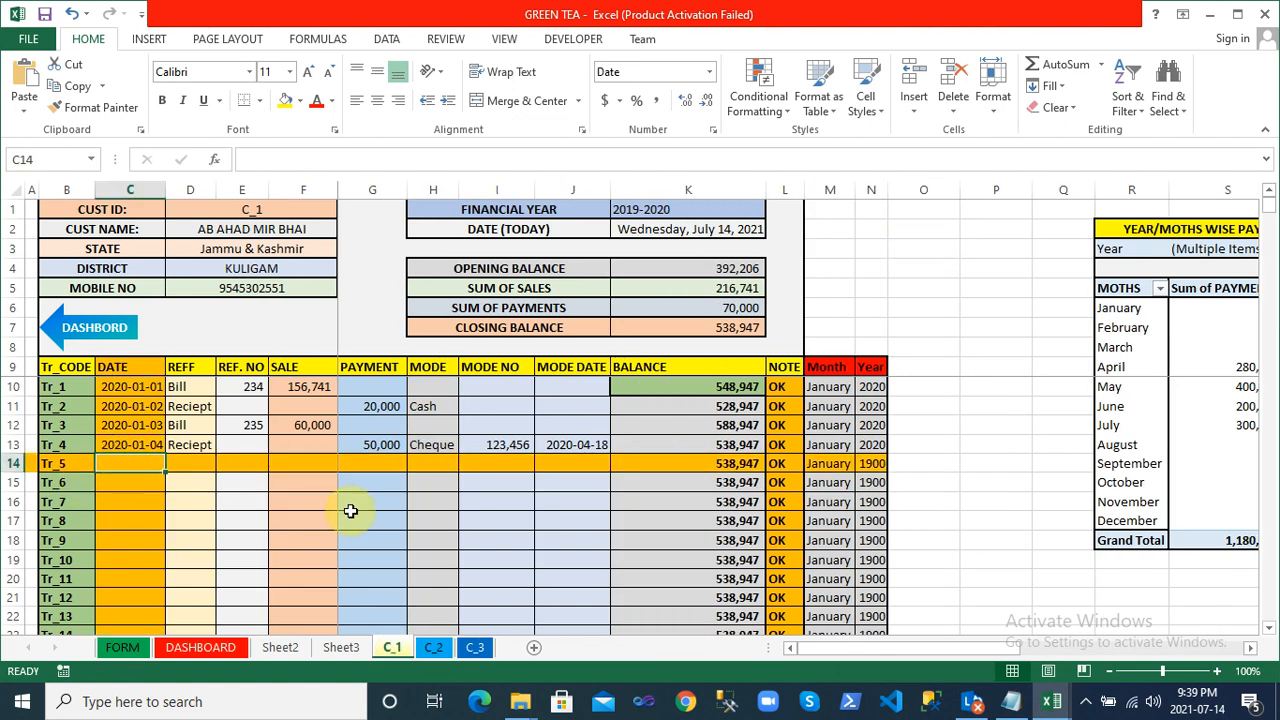
{"action": "key", "text": "alt+Tab"}
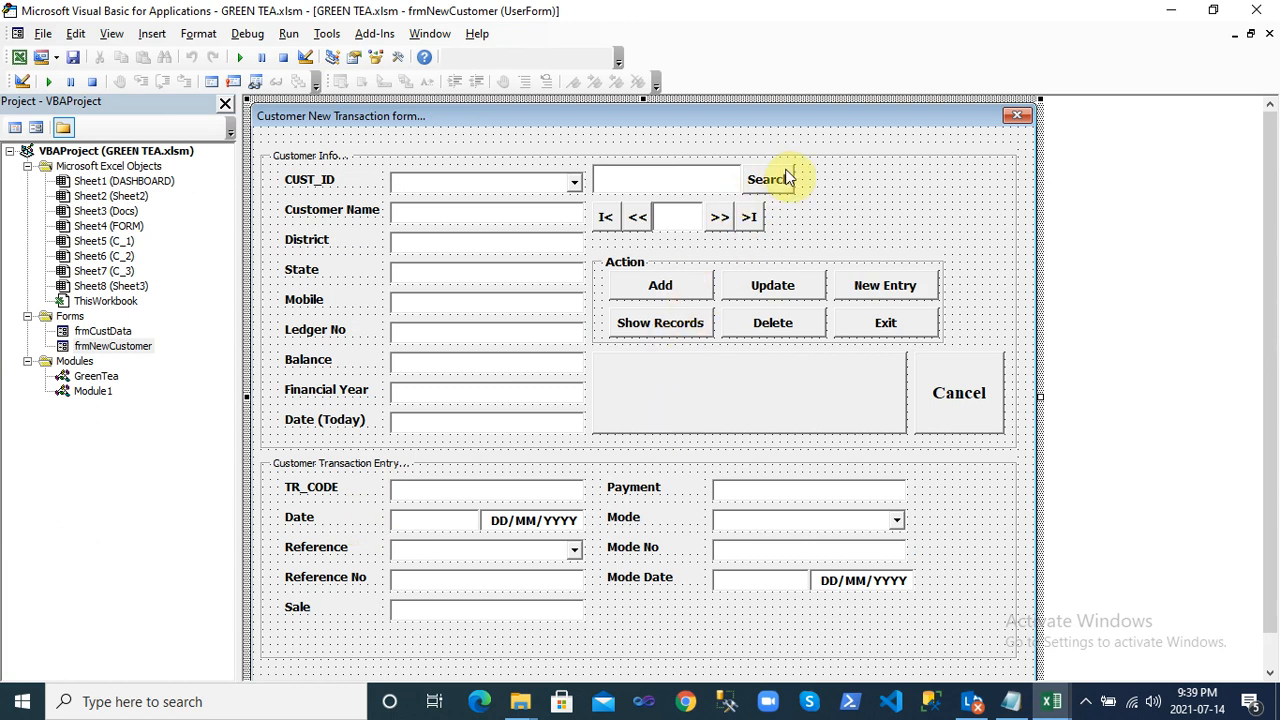
{"action": "left_click", "coordinate": [662, 328]}
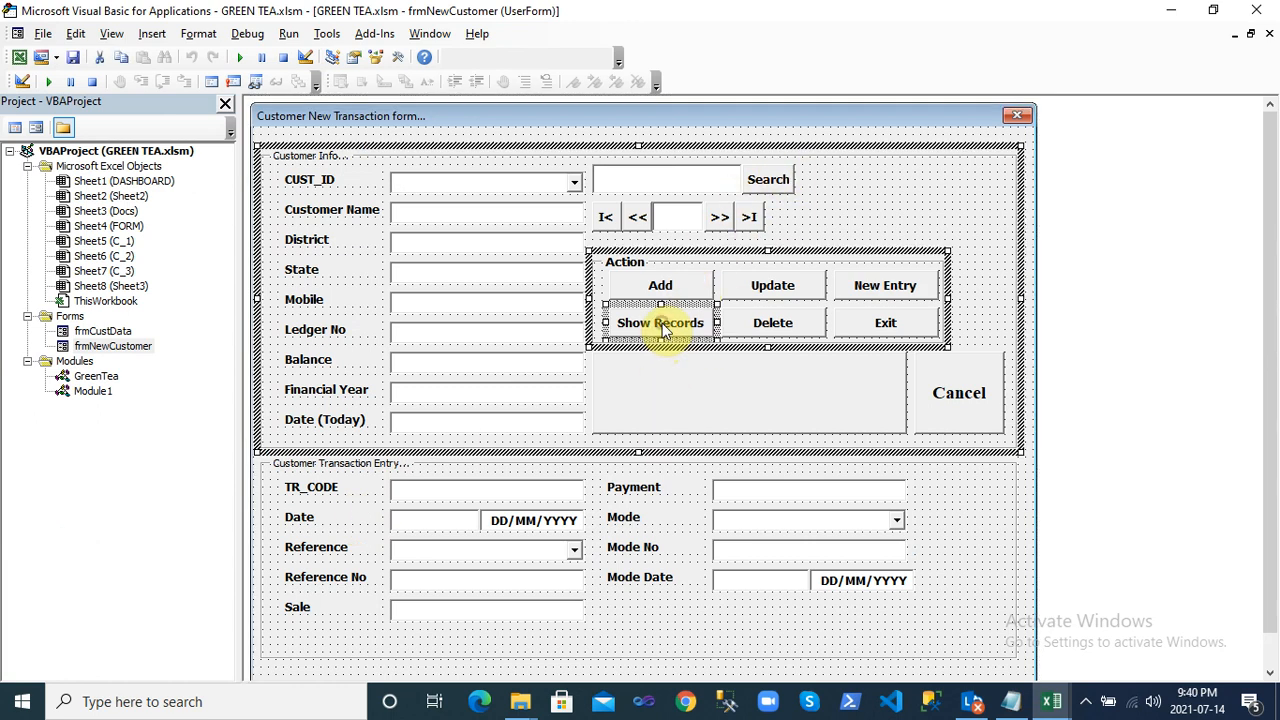
{"action": "left_click", "coordinate": [877, 228]}
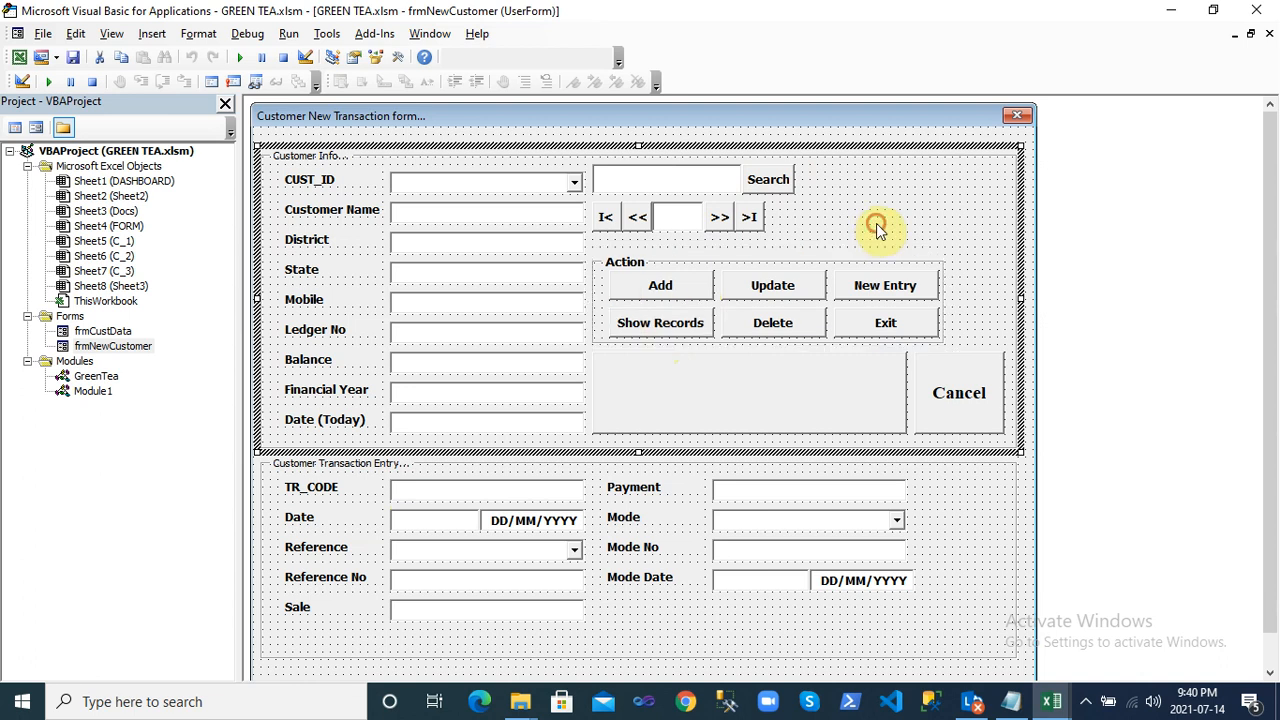
{"action": "left_click", "coordinate": [243, 57]}
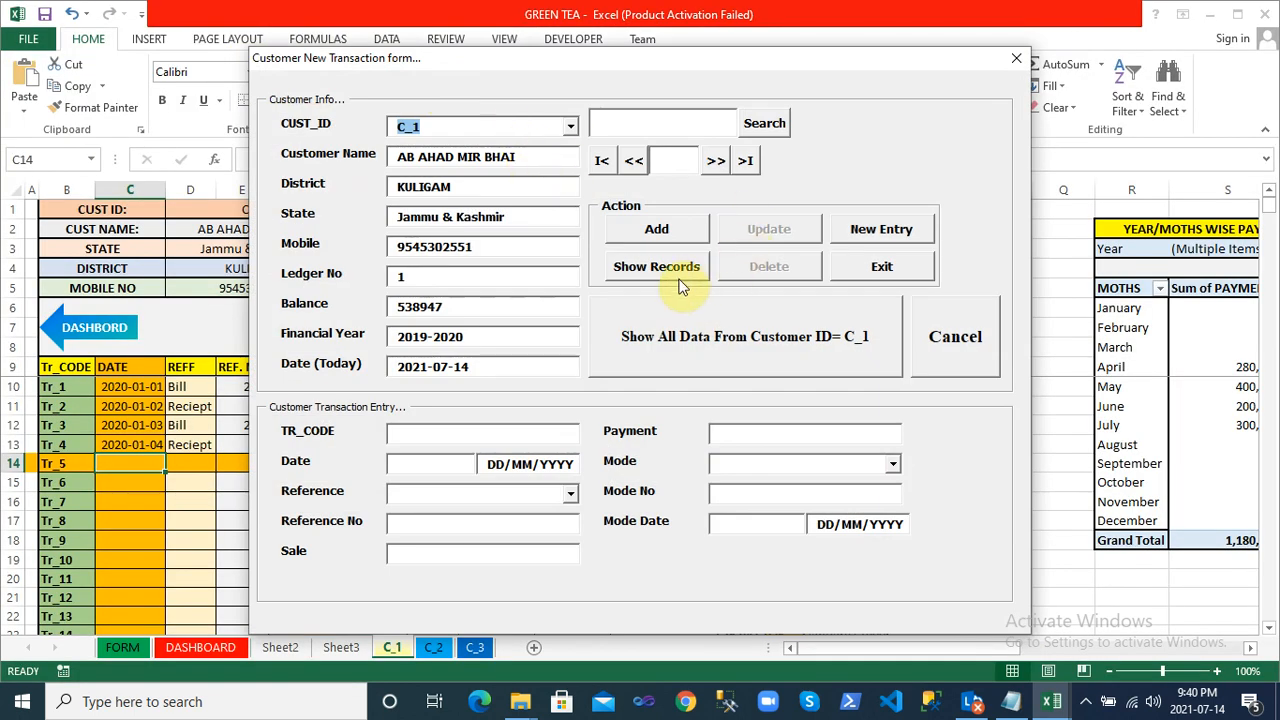
Enter 14/7/2021 as the transaction date and set the Reference to Bill
{"action": "left_click", "coordinate": [535, 438]}
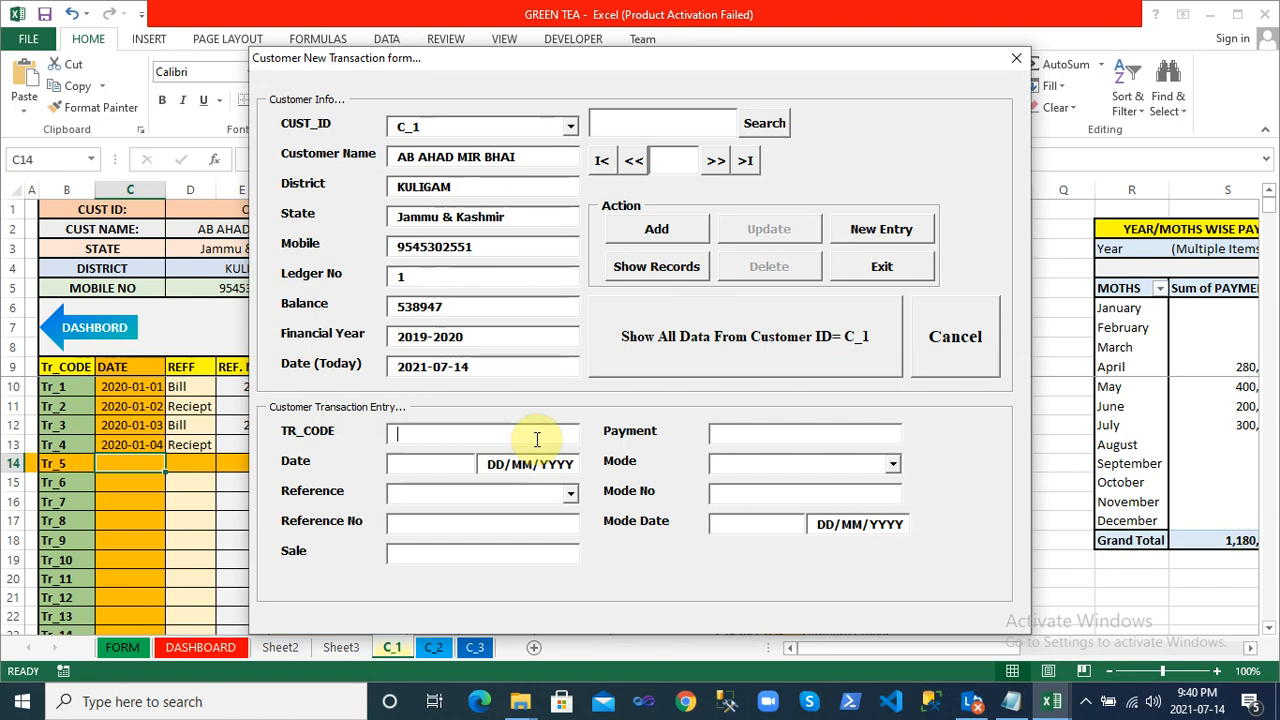
{"action": "left_click", "coordinate": [452, 462]}
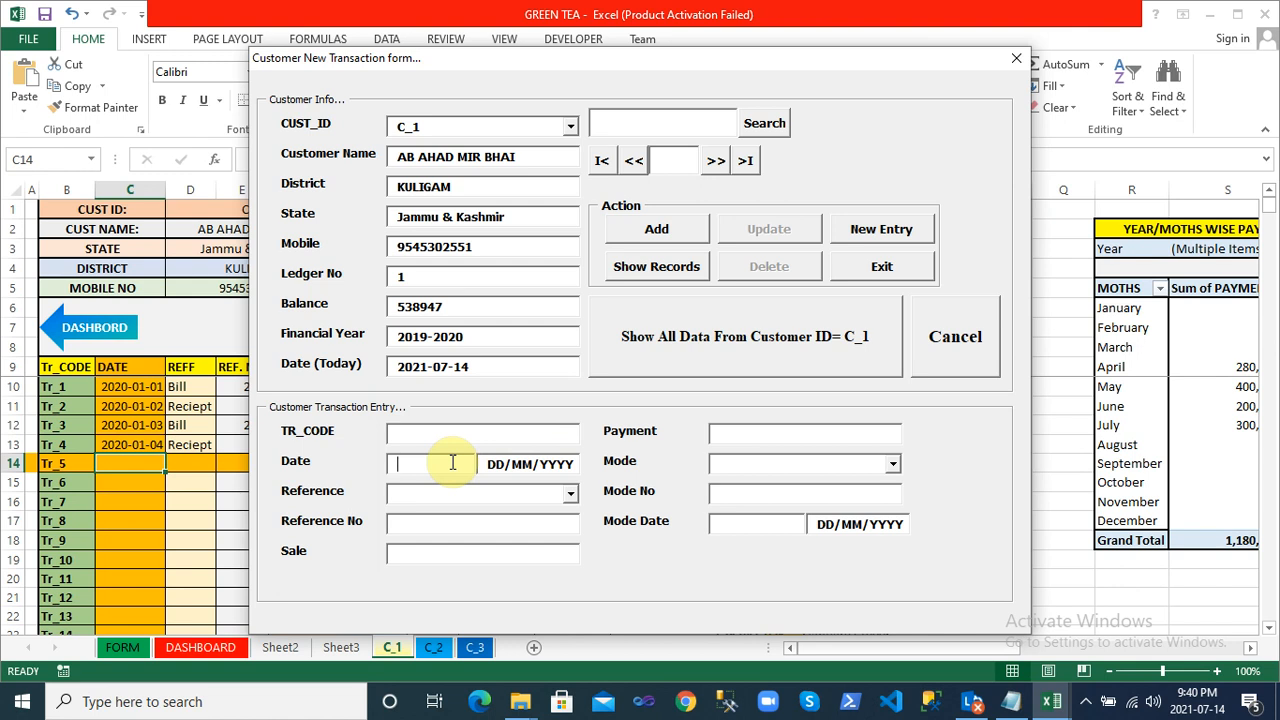
{"action": "type", "text": "14/7/2021"}
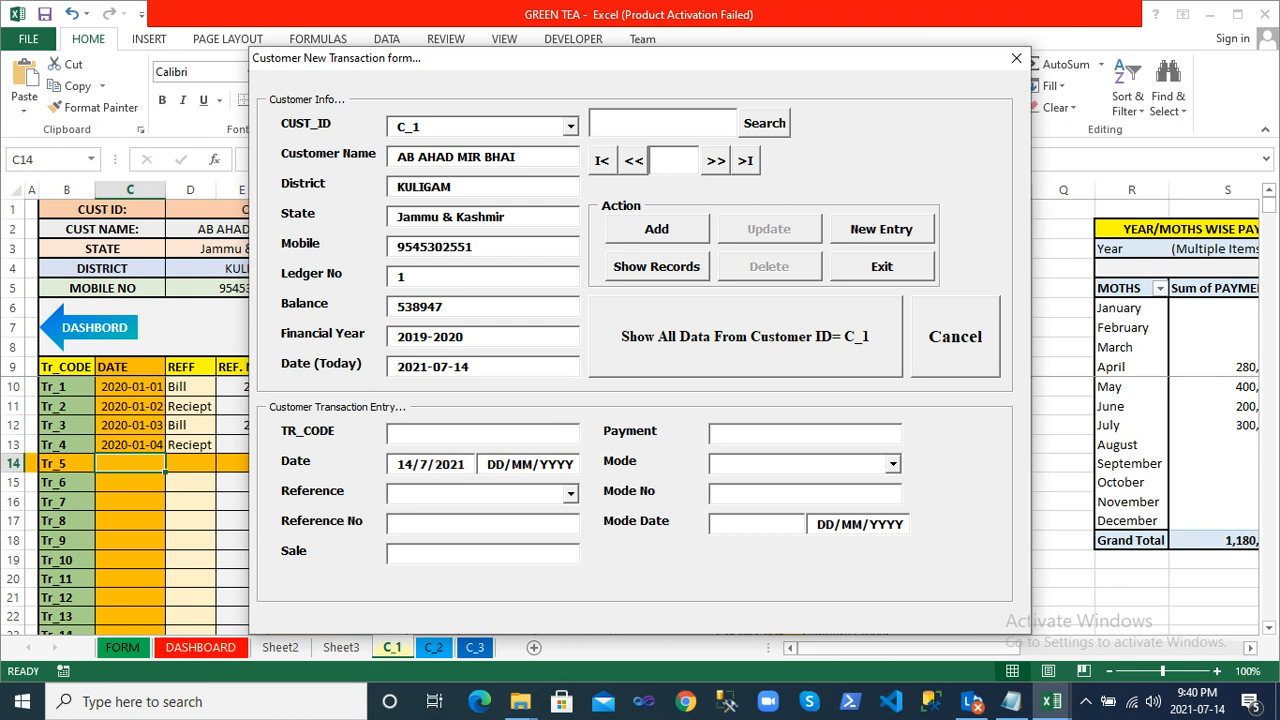
{"action": "left_click", "coordinate": [572, 492]}
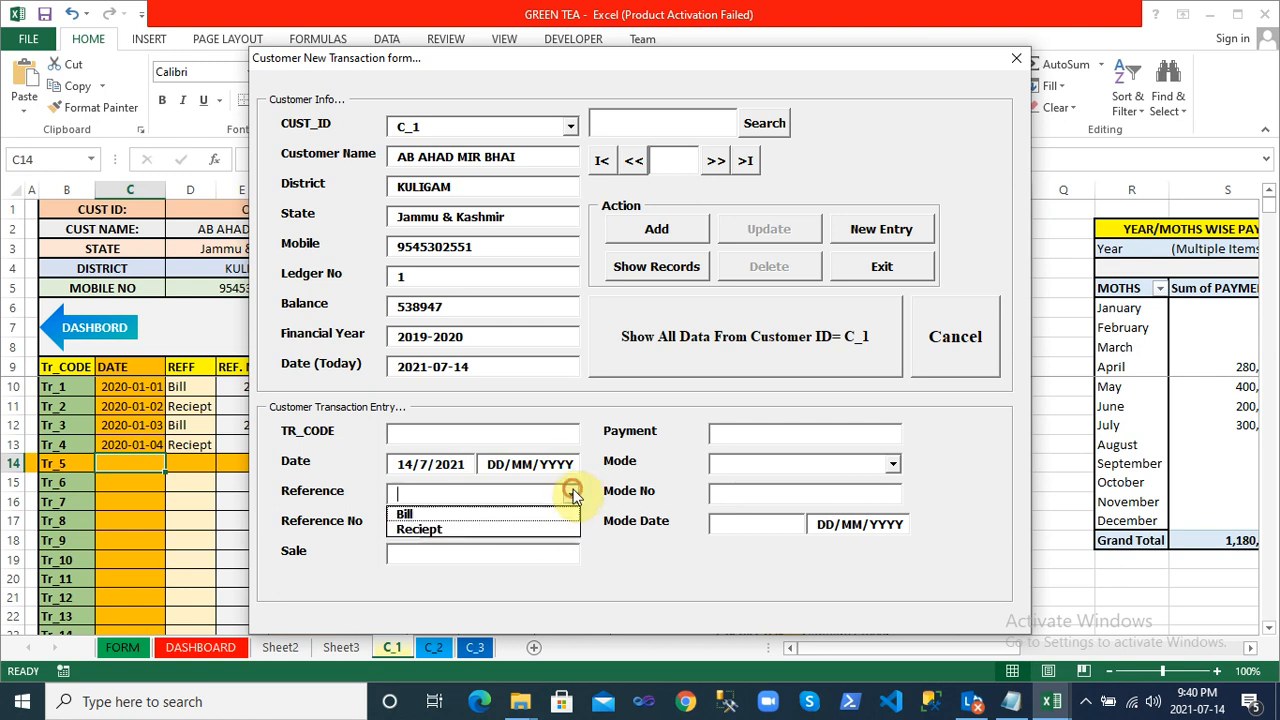
{"action": "left_click", "coordinate": [534, 512]}
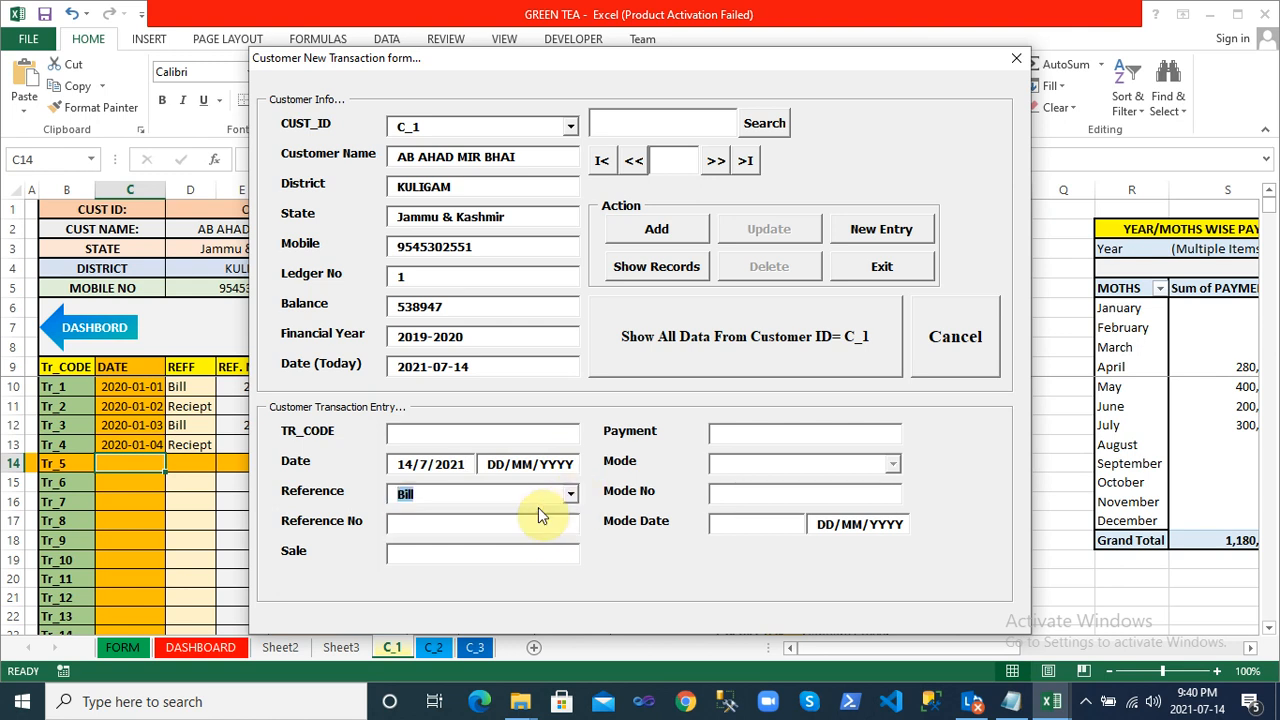
Set the transaction's Reference No to 1000
{"action": "left_click", "coordinate": [543, 524]}
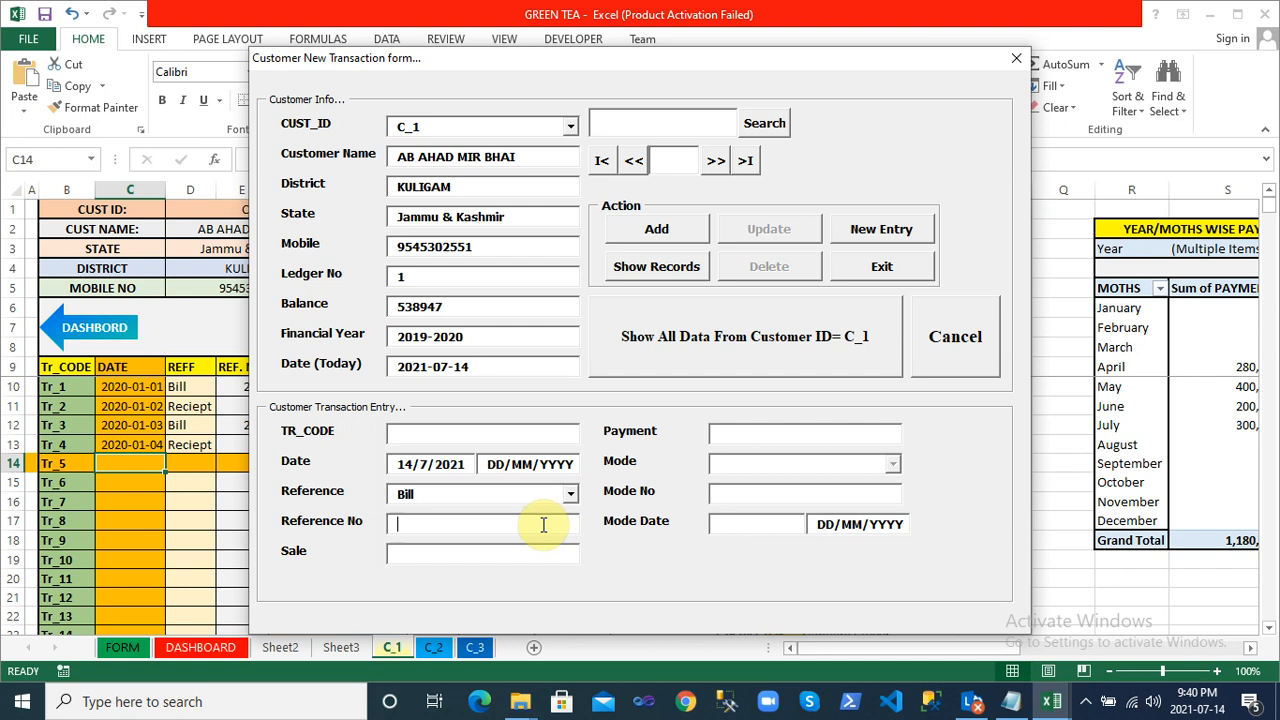
{"action": "type", "text": "1235"}
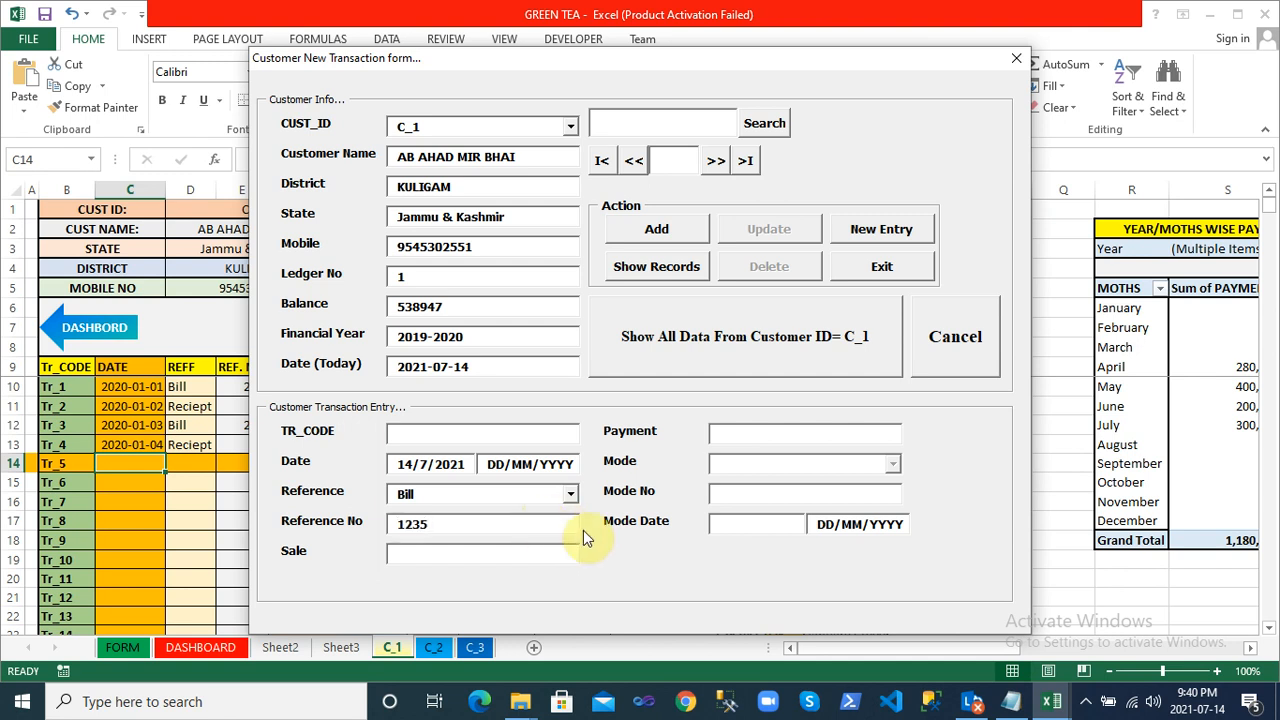
{"action": "key", "text": "BackSpace"}
{"action": "key", "text": "BackSpace"}
{"action": "key", "text": "BackSpace"}
{"action": "type", "text": "000"}
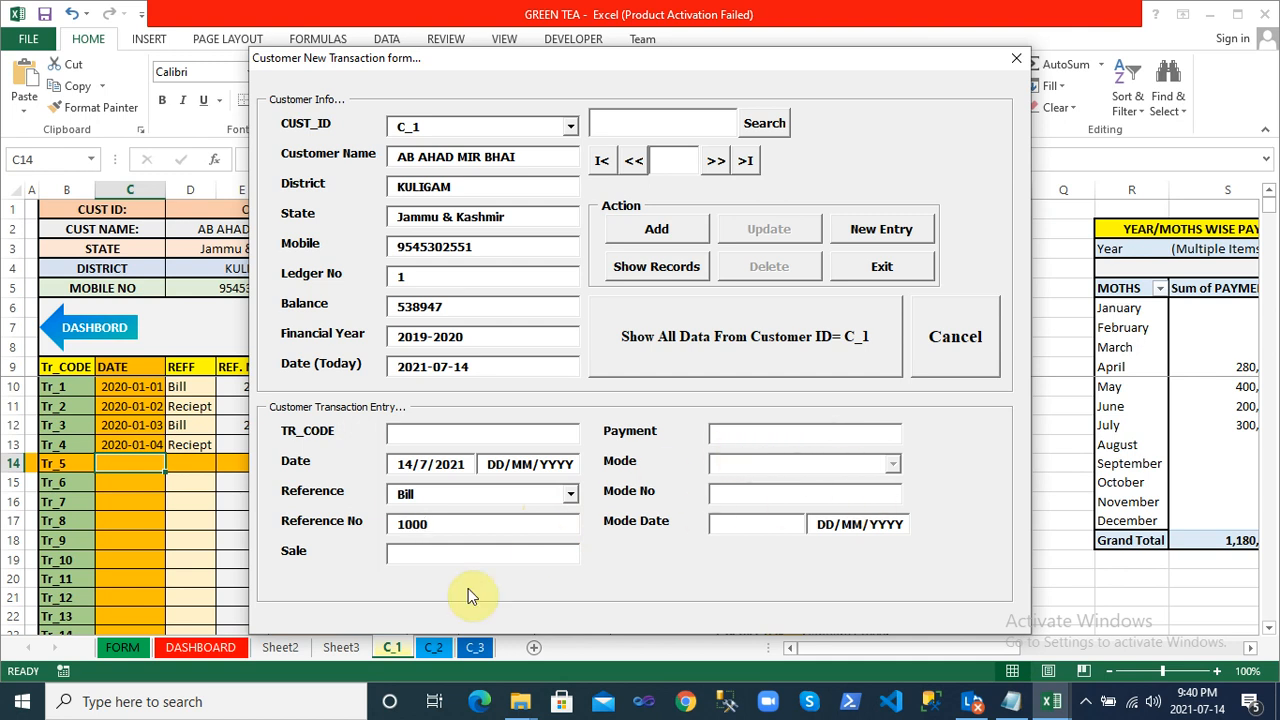
Set the Sale amount to 5000 and try to enter something in the Payment and Mode fields
{"action": "left_click", "coordinate": [468, 558]}
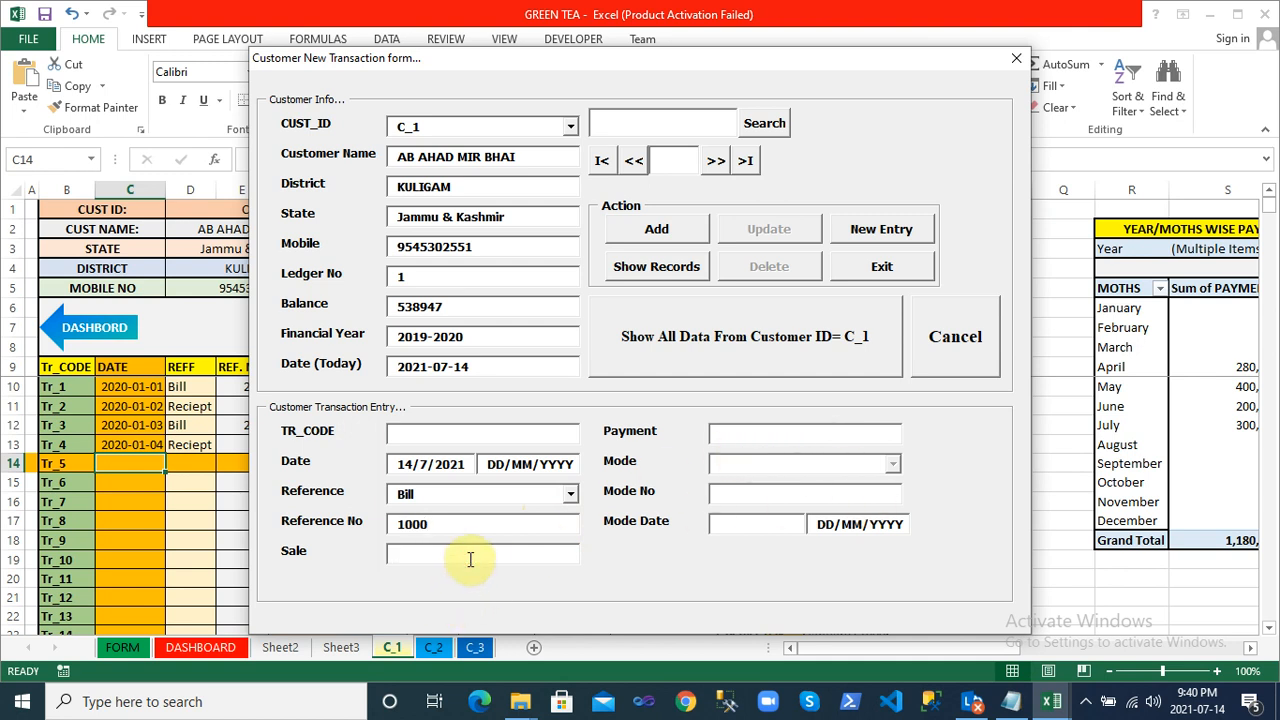
{"action": "type", "text": "5000"}
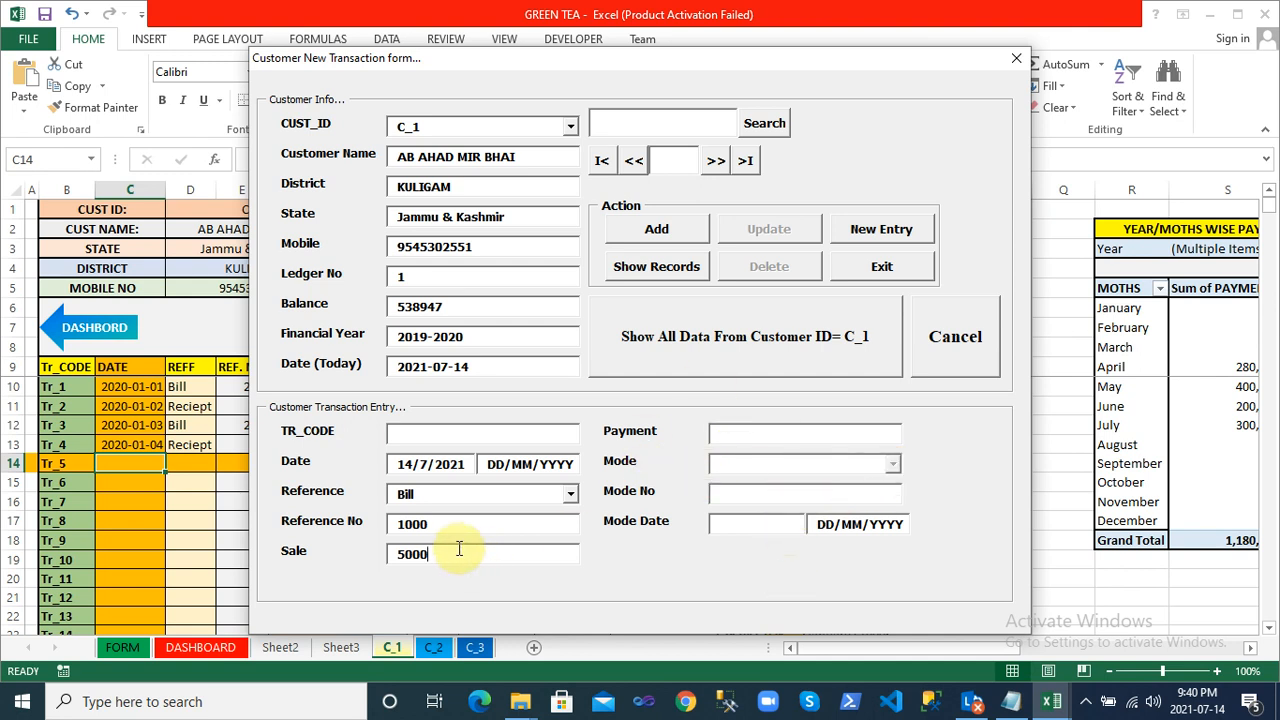
{"action": "left_click", "coordinate": [755, 430]}
{"action": "left_click", "coordinate": [755, 430]}
{"action": "type", "text": "f"}
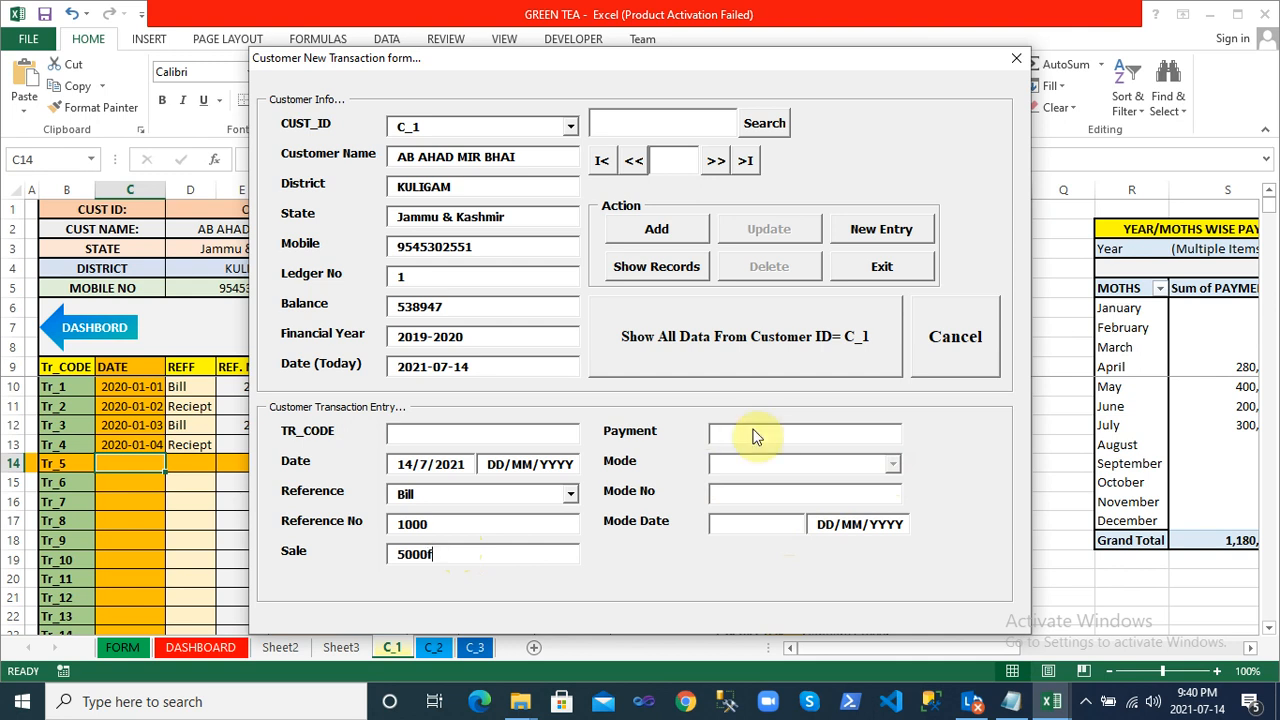
{"action": "key", "text": "BackSpace"}
{"action": "left_click", "coordinate": [740, 468]}
Add the Bill transaction to the first customer's sheet and confirm adding the record
{"action": "left_click", "coordinate": [656, 230]}
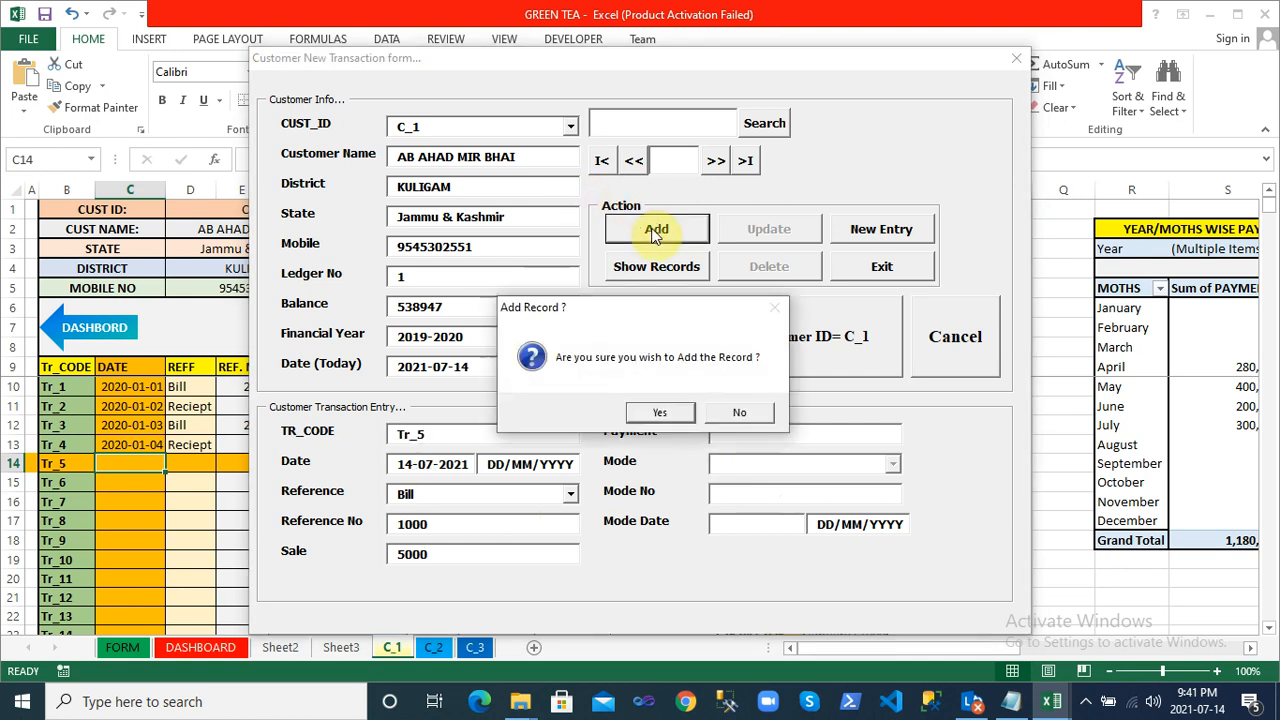
{"action": "left_click", "coordinate": [675, 414]}
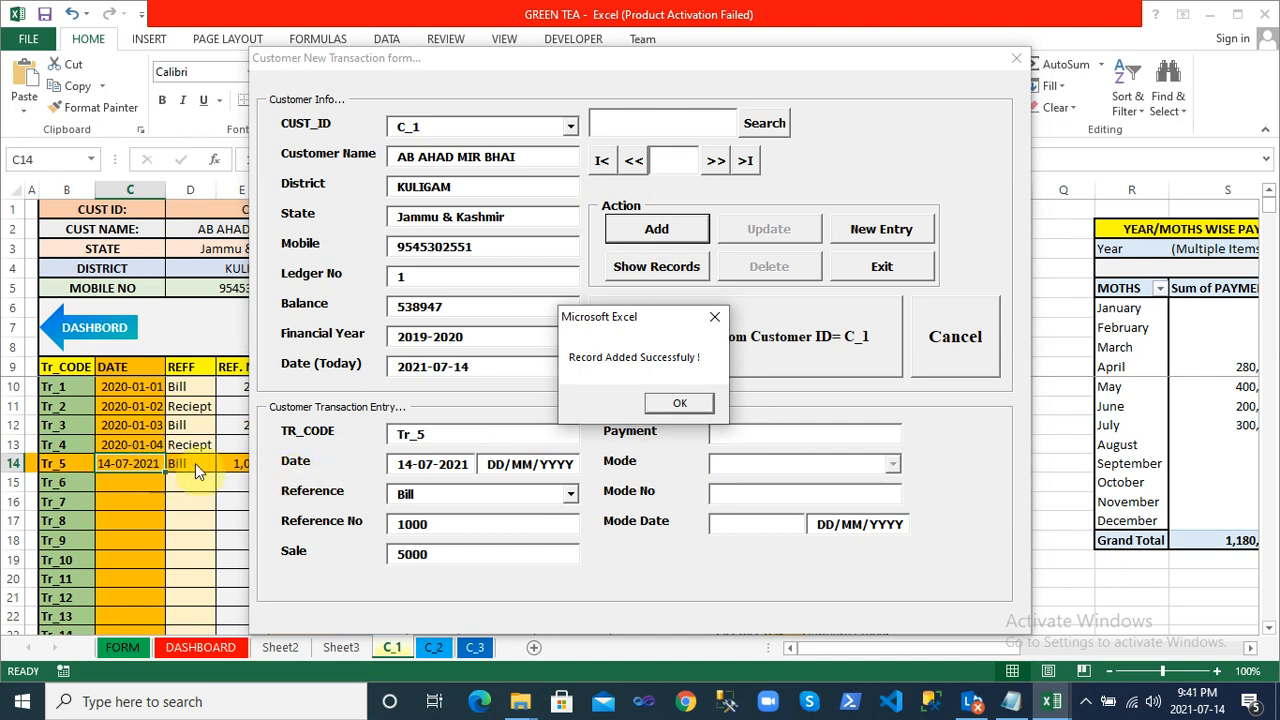
{"action": "left_click", "coordinate": [678, 405]}
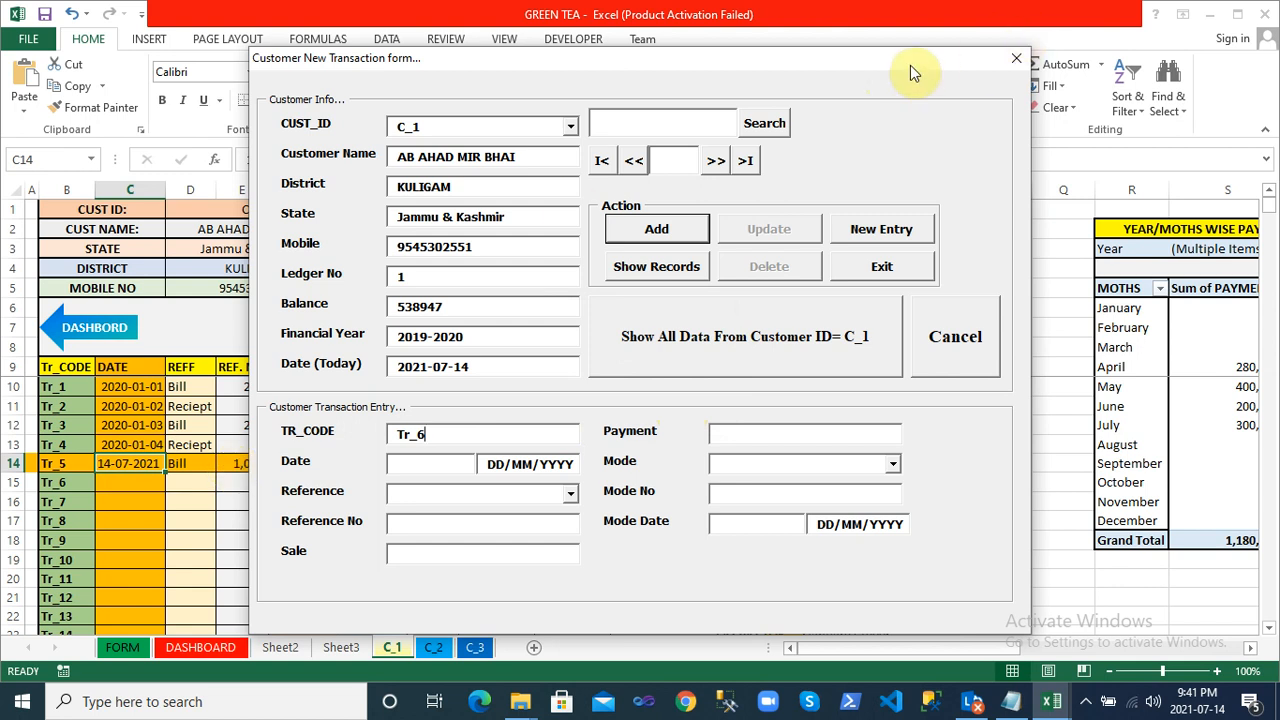
Move the form aside to uncover the sheet's transaction rows and try to add a transaction with Reference left blank
{"action": "left_click_drag", "start_coordinate": [910, 65], "coordinate": [1279, 20]}
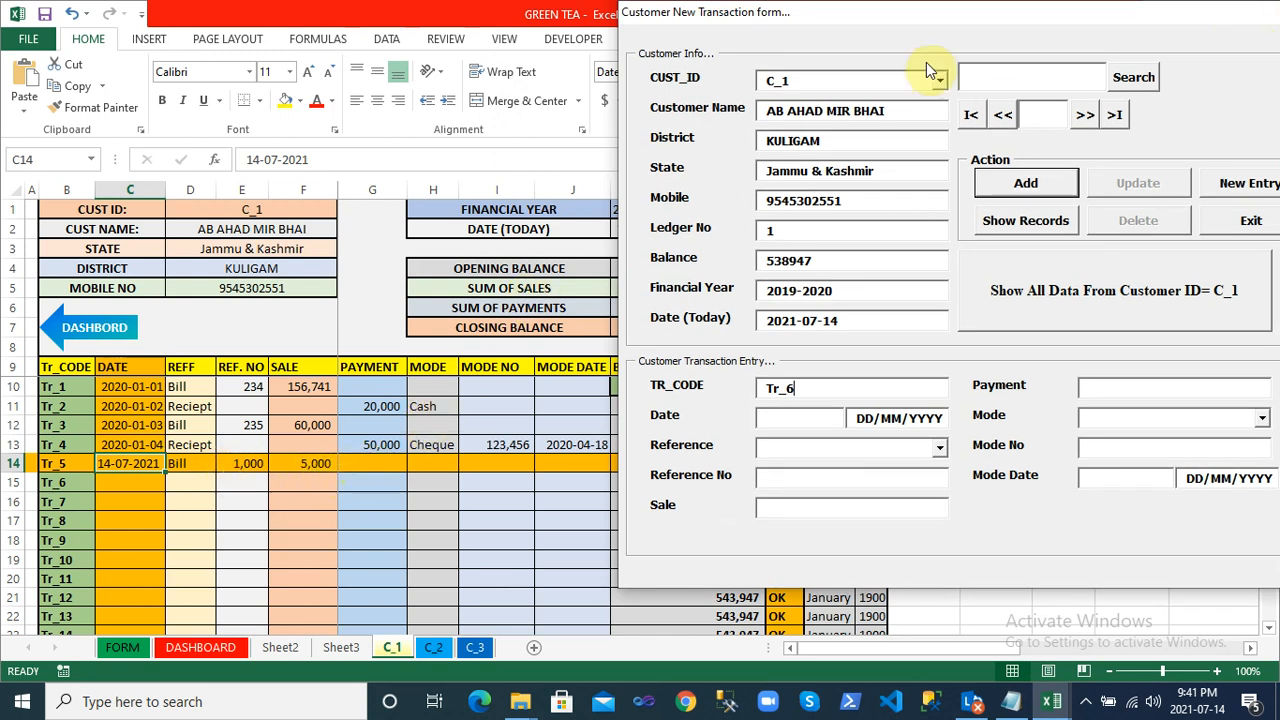
{"action": "left_click_drag", "start_coordinate": [977, 17], "coordinate": [866, 11]}
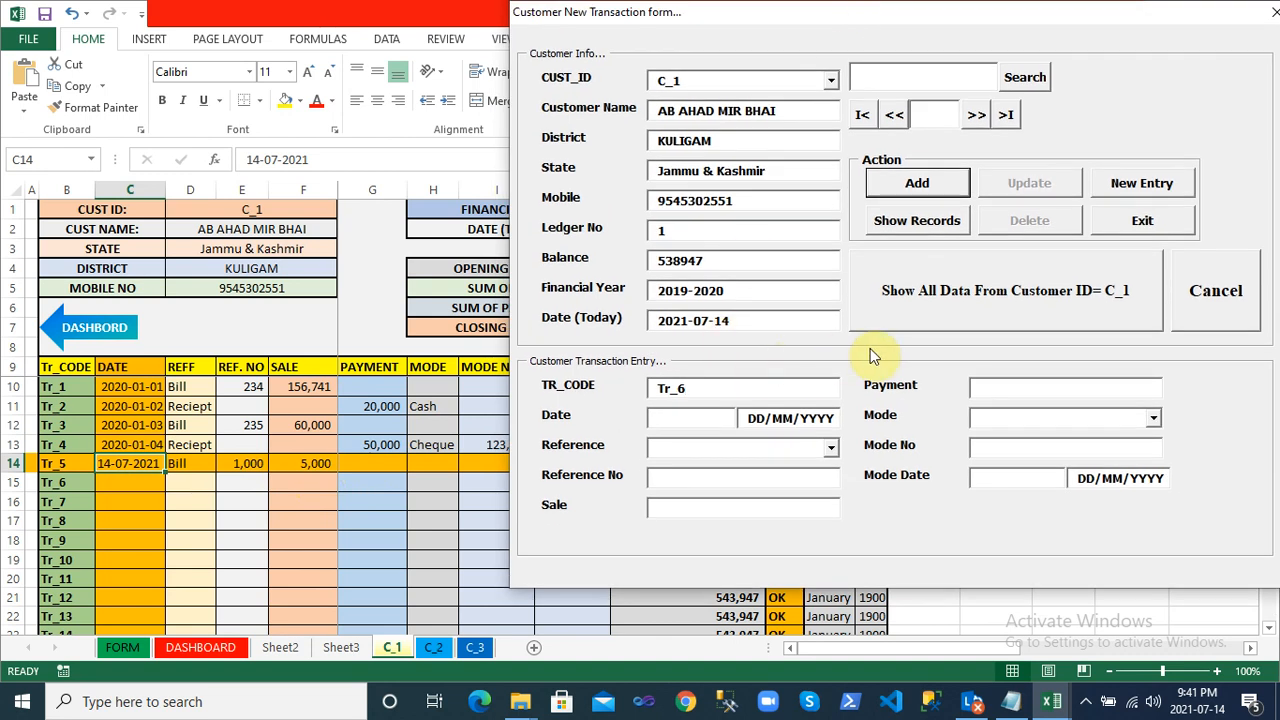
{"action": "left_click", "coordinate": [955, 181]}
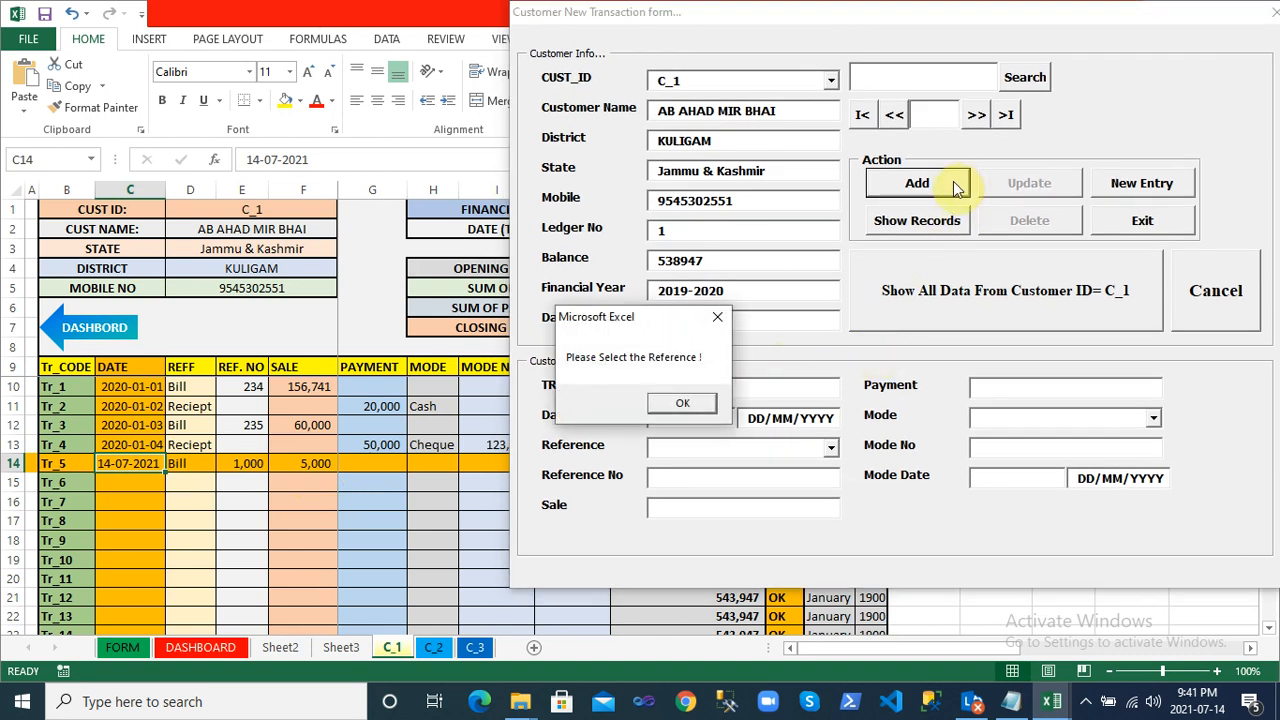
{"action": "left_click", "coordinate": [681, 403]}
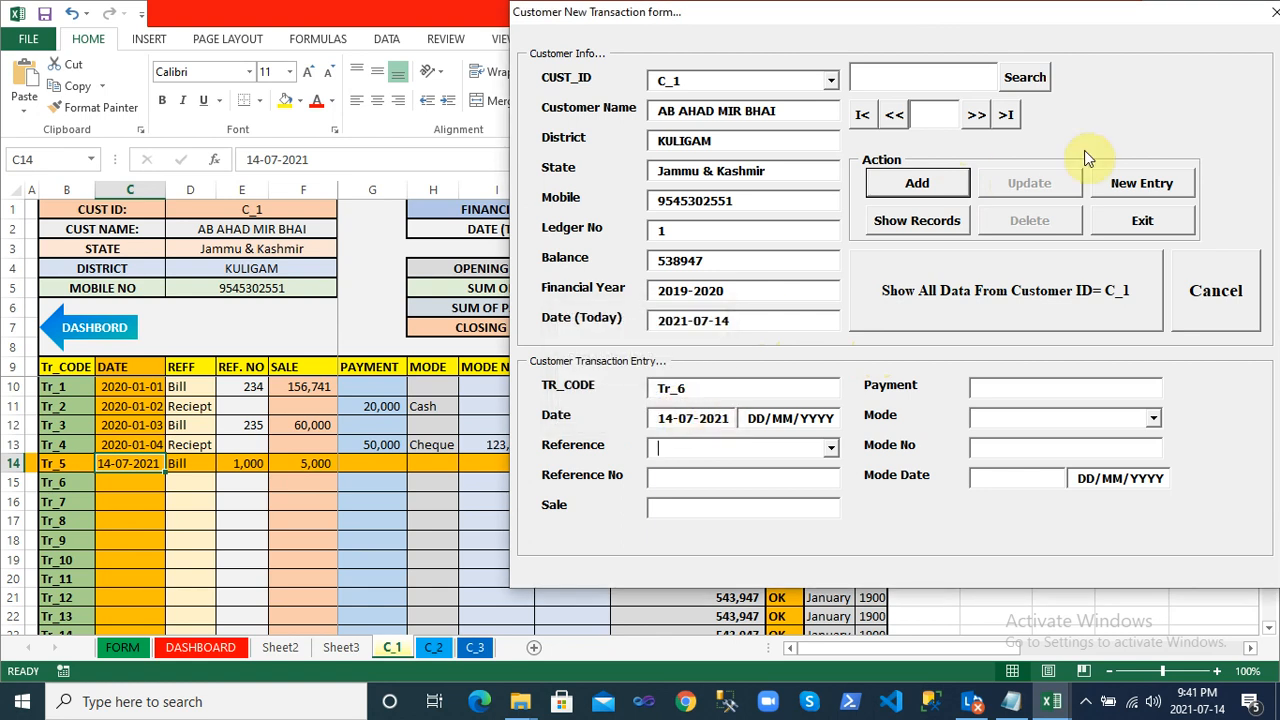
Run Show Records and reselect the first customer in the CUST_ID list
{"action": "left_click", "coordinate": [918, 222]}
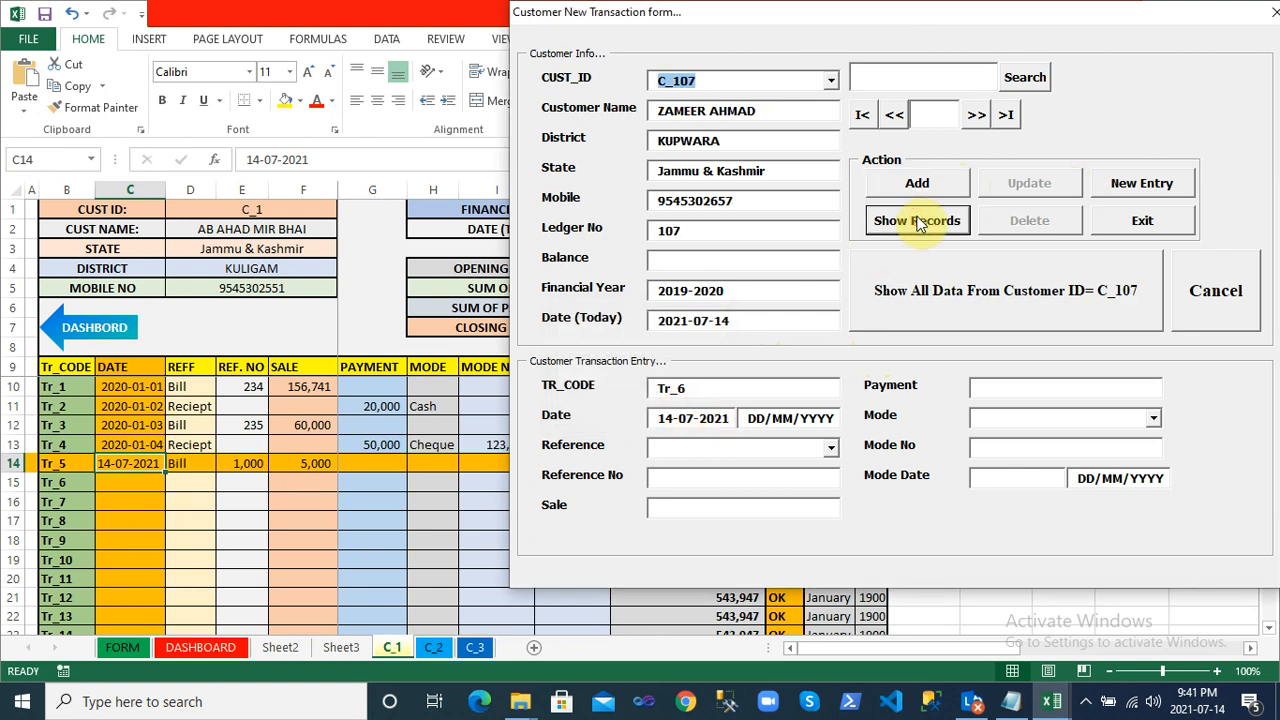
{"action": "left_click", "coordinate": [831, 81]}
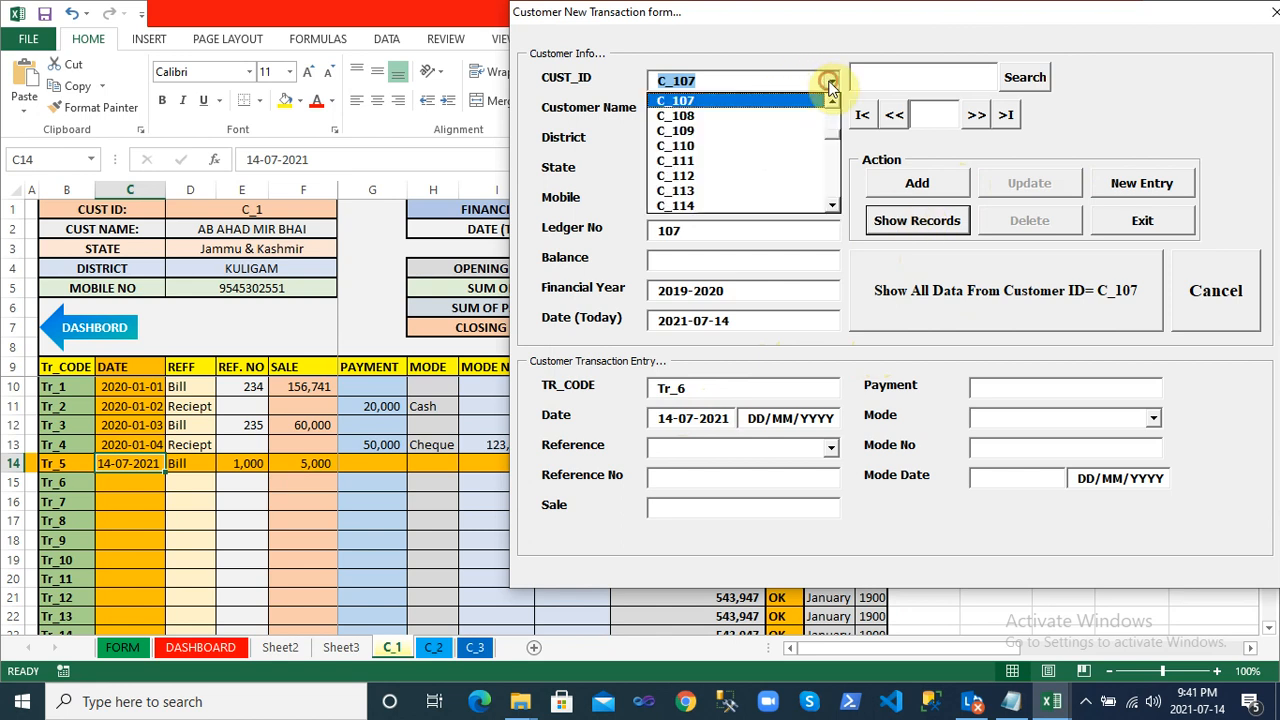
{"action": "left_click", "coordinate": [832, 118]}
{"action": "left_click", "coordinate": [832, 118]}
{"action": "left_click", "coordinate": [832, 118]}
{"action": "left_click", "coordinate": [832, 118]}
{"action": "left_click", "coordinate": [832, 122]}
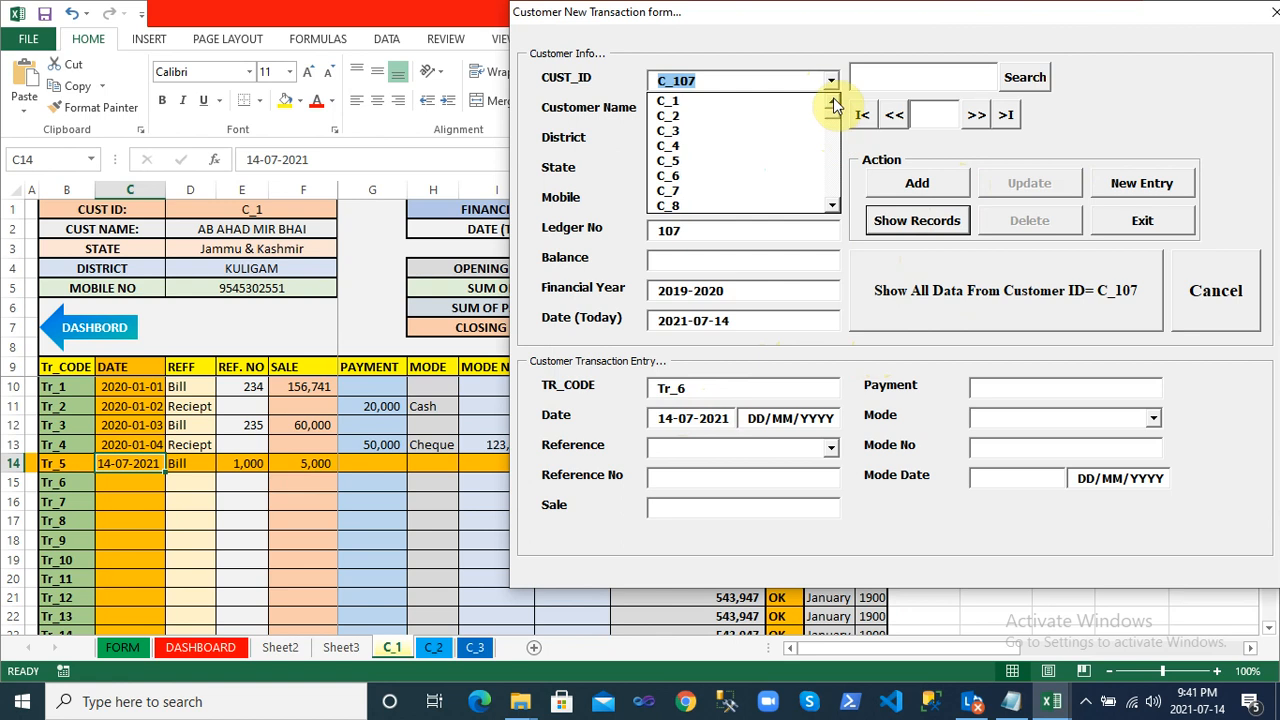
{"action": "left_click", "coordinate": [805, 102]}
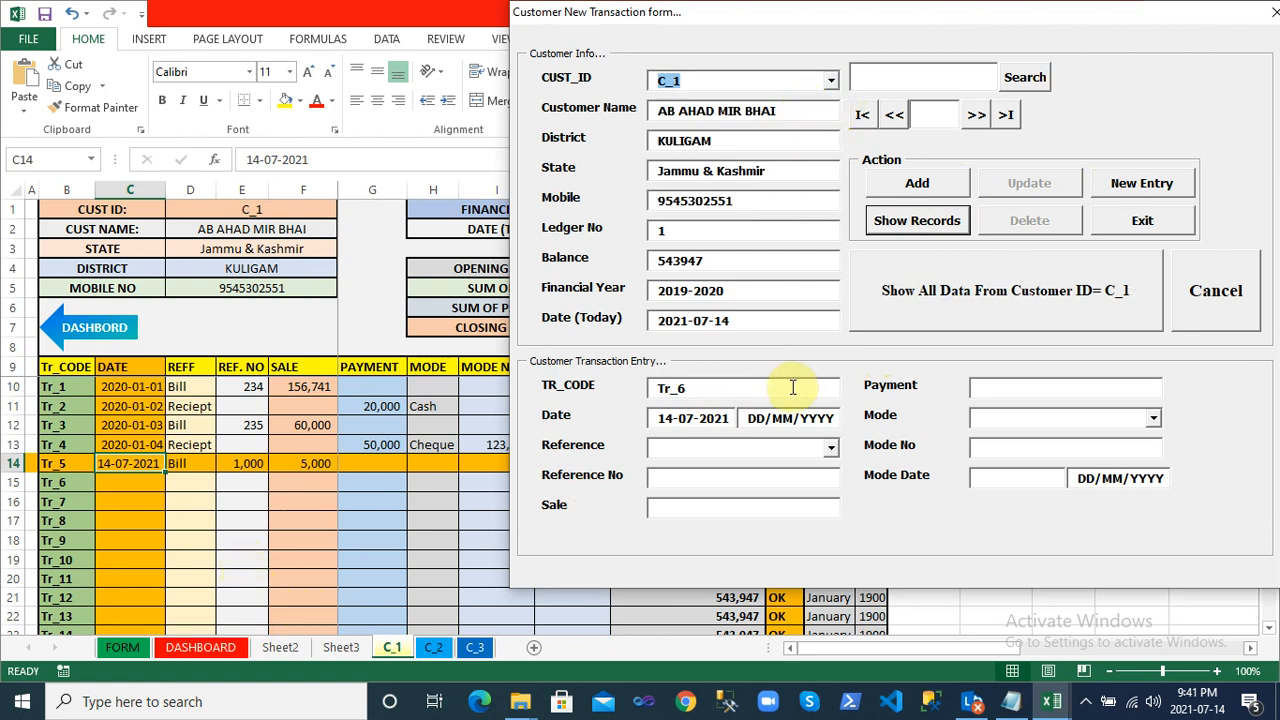
Set the Reference of the Tr_6 transaction to Reciept
{"action": "left_click", "coordinate": [763, 393]}
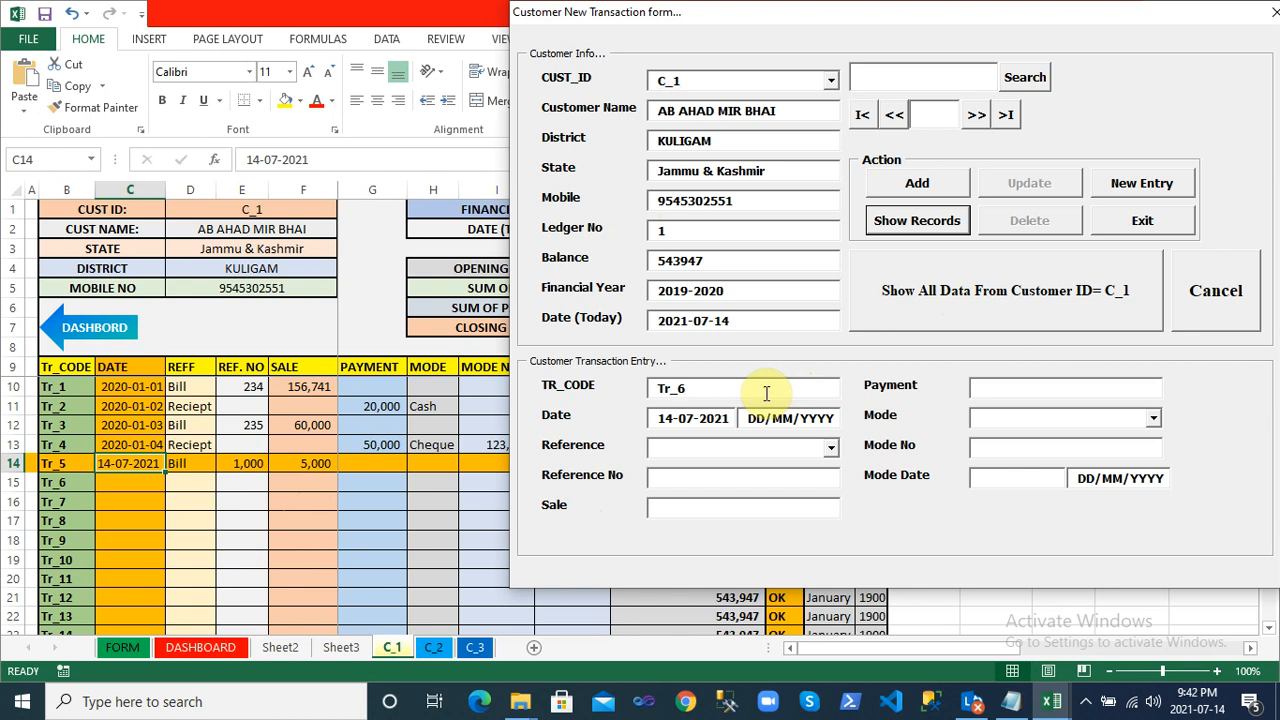
{"action": "left_click", "coordinate": [831, 447]}
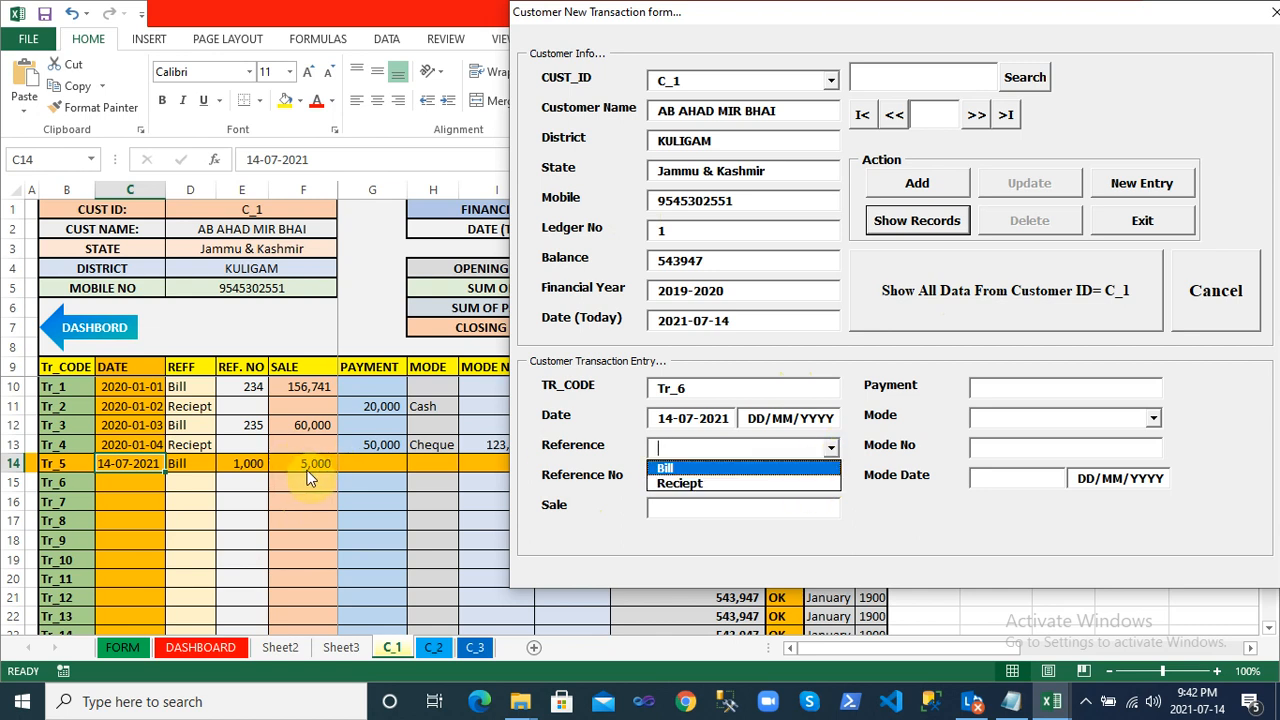
{"action": "left_click", "coordinate": [676, 485]}
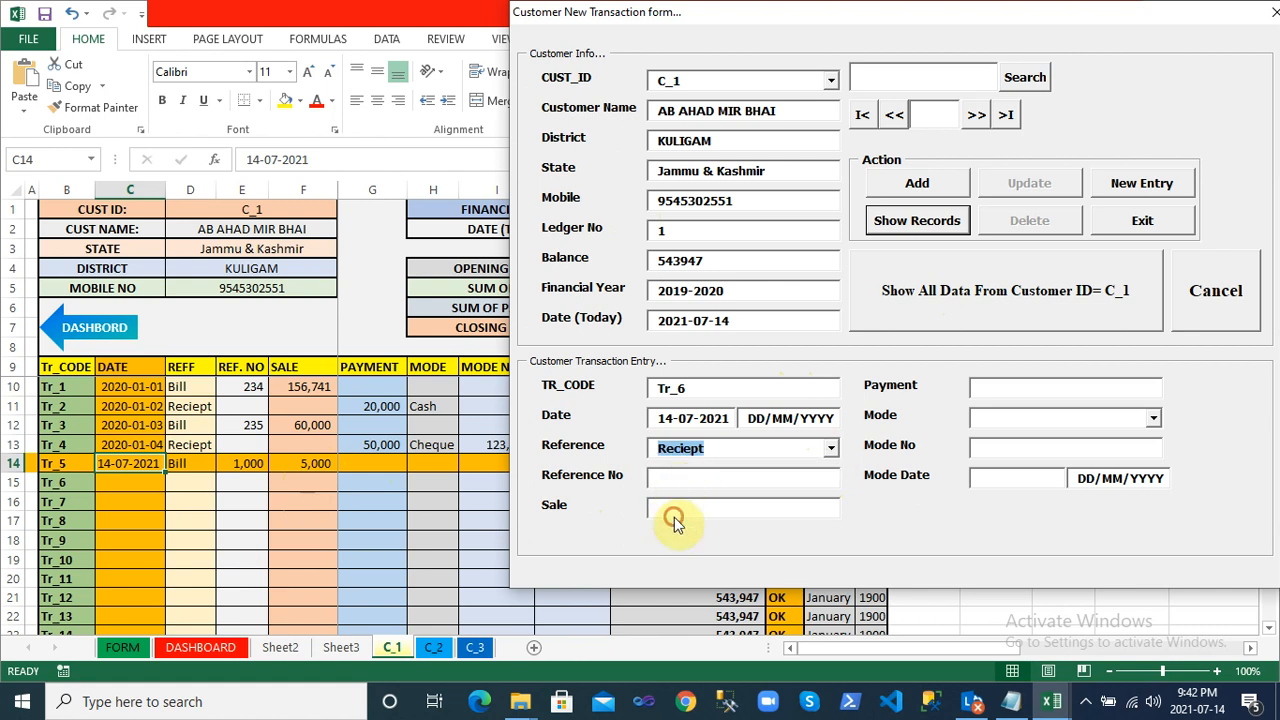
{"action": "left_click", "coordinate": [685, 482]}
{"action": "left_click", "coordinate": [831, 449]}
{"action": "left_click", "coordinate": [822, 484]}
Enter 12000 as the Payment amount of the Tr_6 transaction
{"action": "left_click", "coordinate": [1005, 393]}
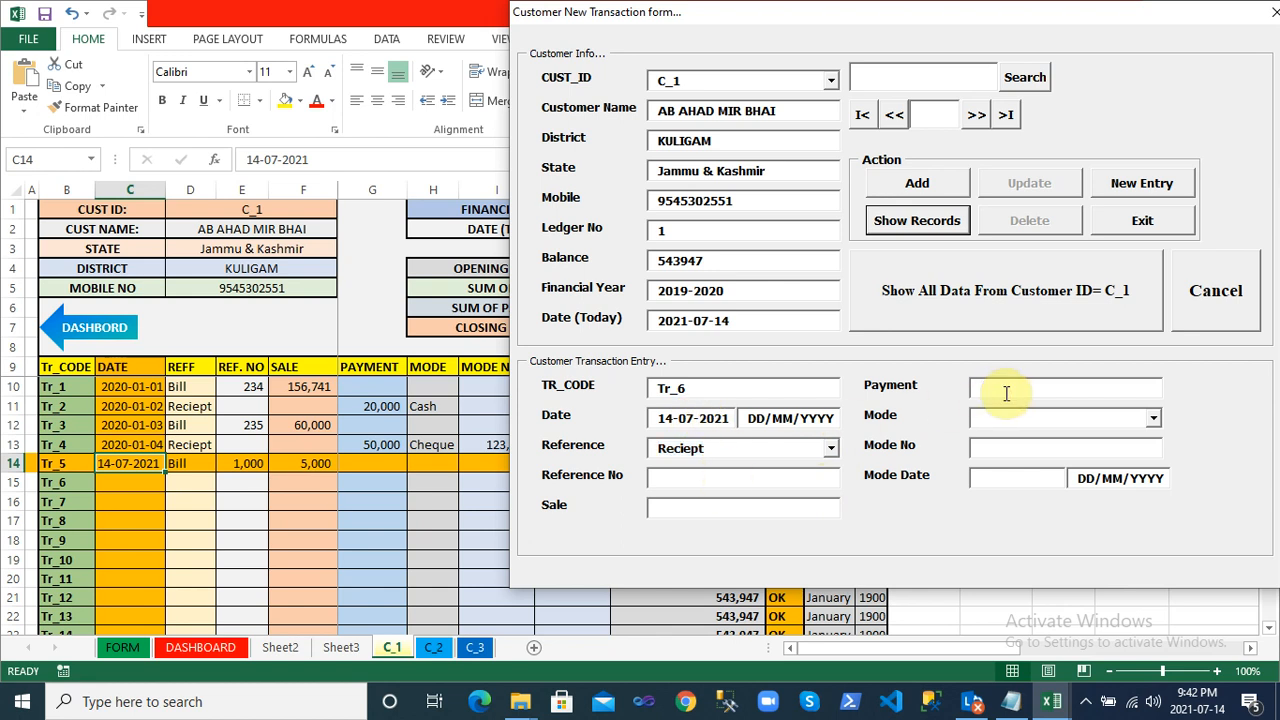
{"action": "type", "text": "12000"}
{"action": "key", "text": "BackSpace"}
{"action": "type", "text": "0"}
Try Cash as the payment Mode and switch it to Cheque
{"action": "left_click", "coordinate": [1079, 421]}
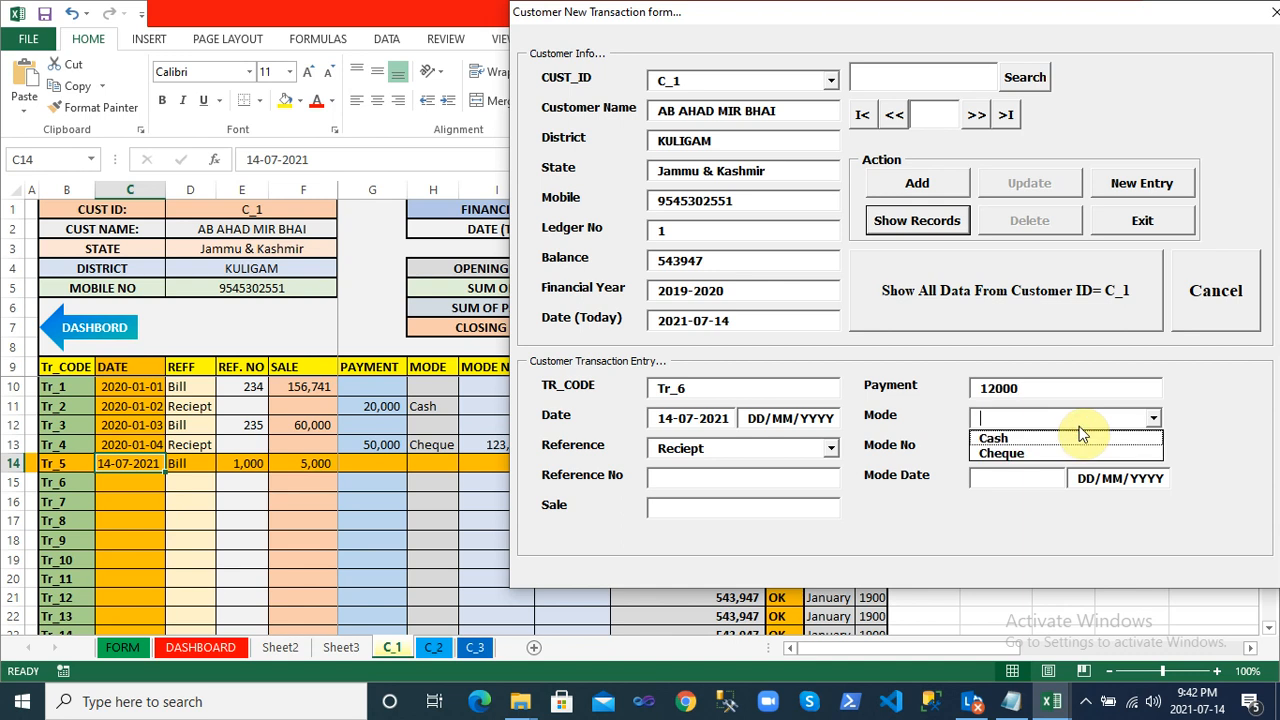
{"action": "left_click", "coordinate": [1069, 440]}
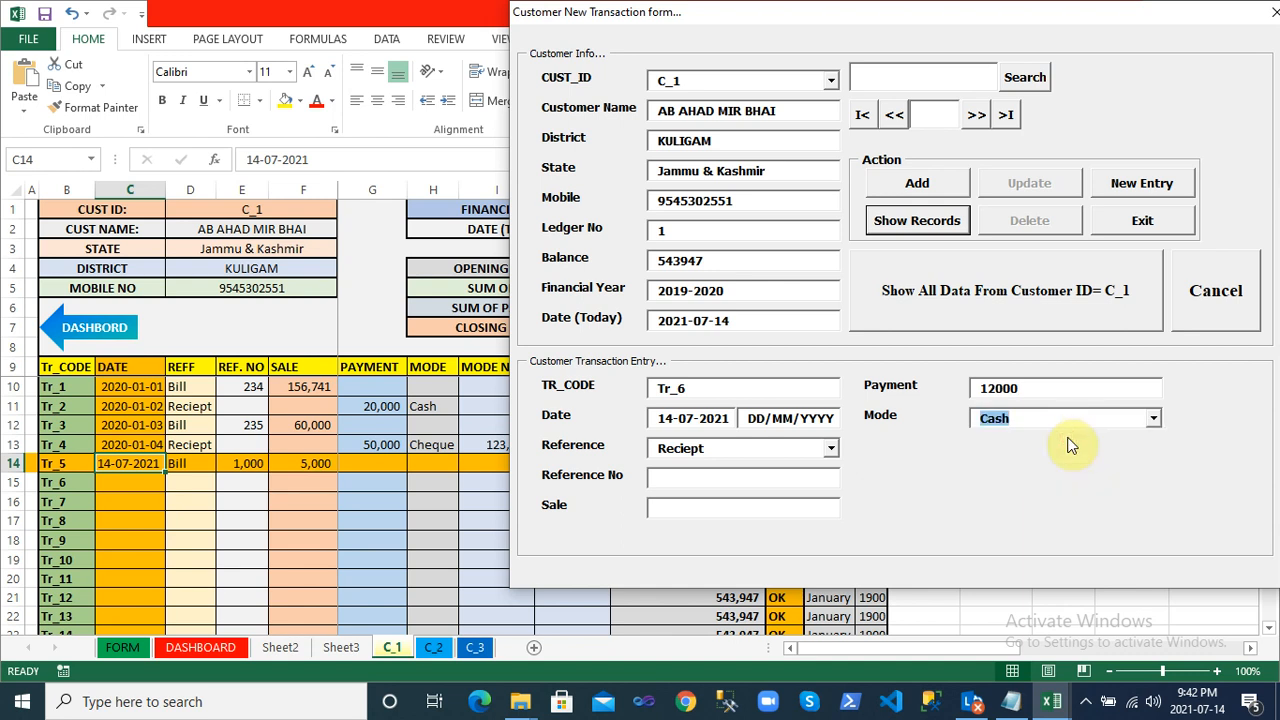
{"action": "left_click", "coordinate": [1154, 420]}
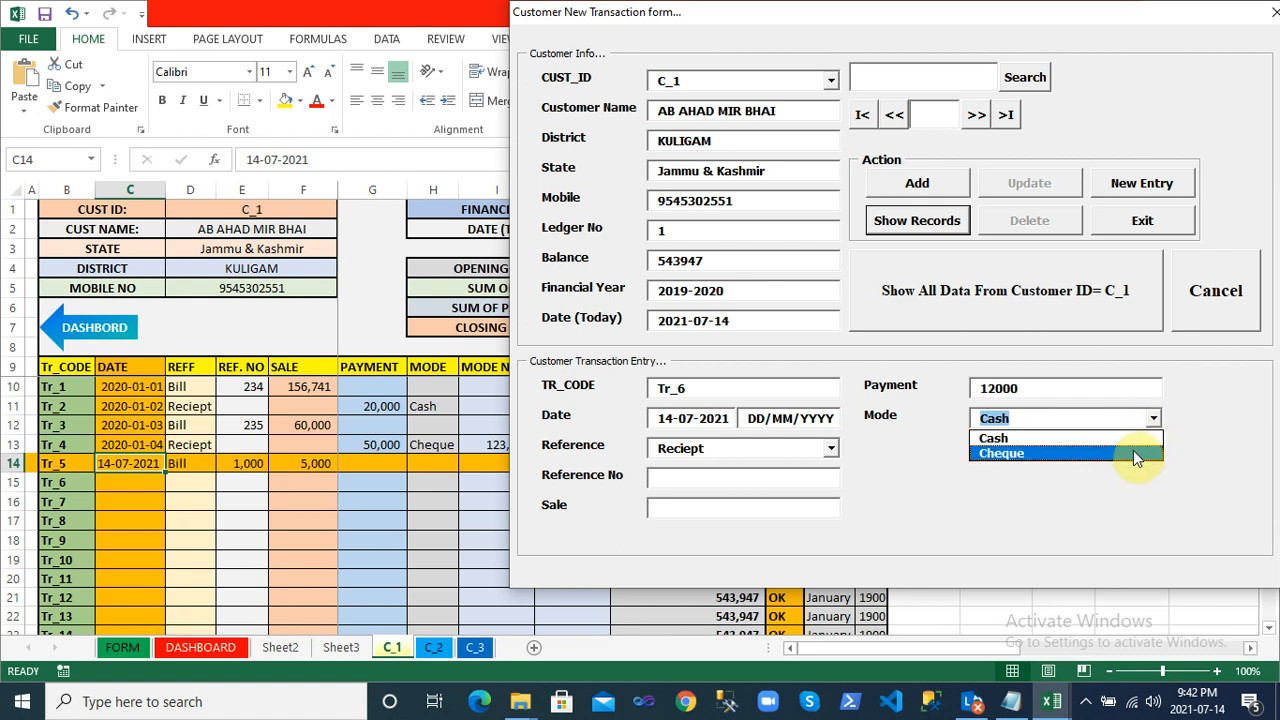
{"action": "left_click", "coordinate": [1136, 455]}
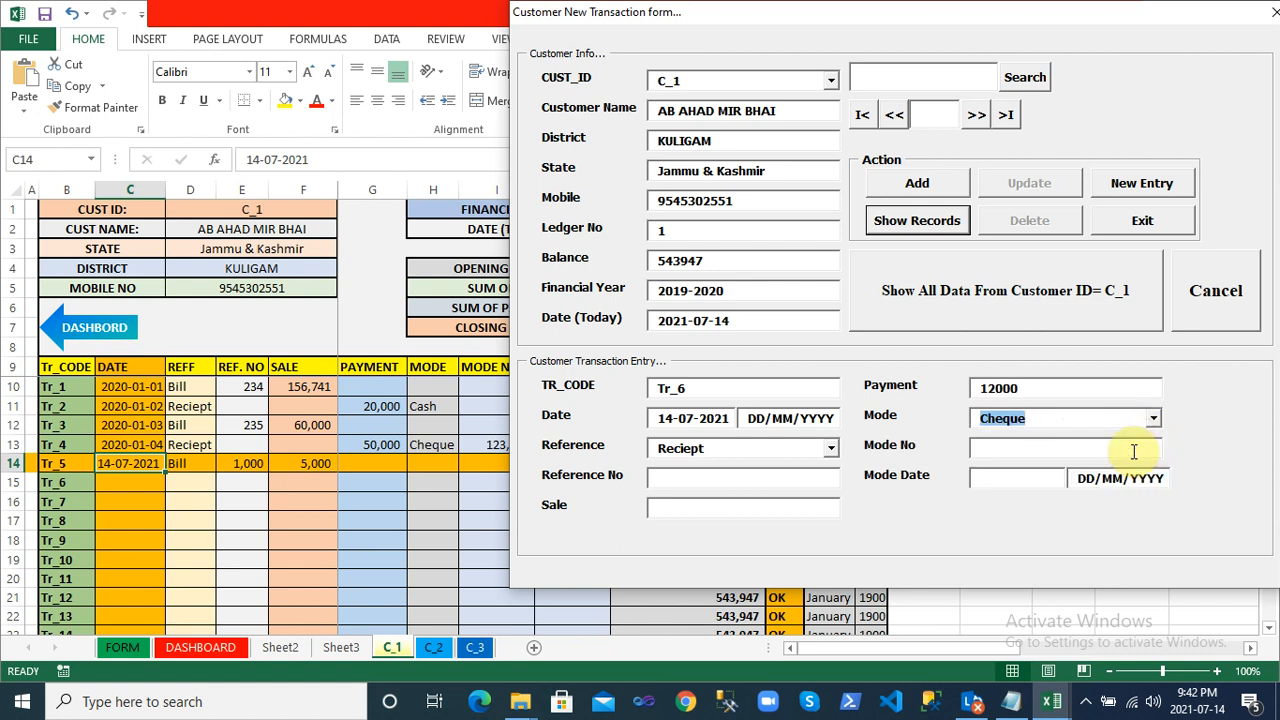
Switch the payment Mode of the Tr_6 transaction to Cash and back to Cheque to compare the mode fields
{"action": "left_click", "coordinate": [992, 480]}
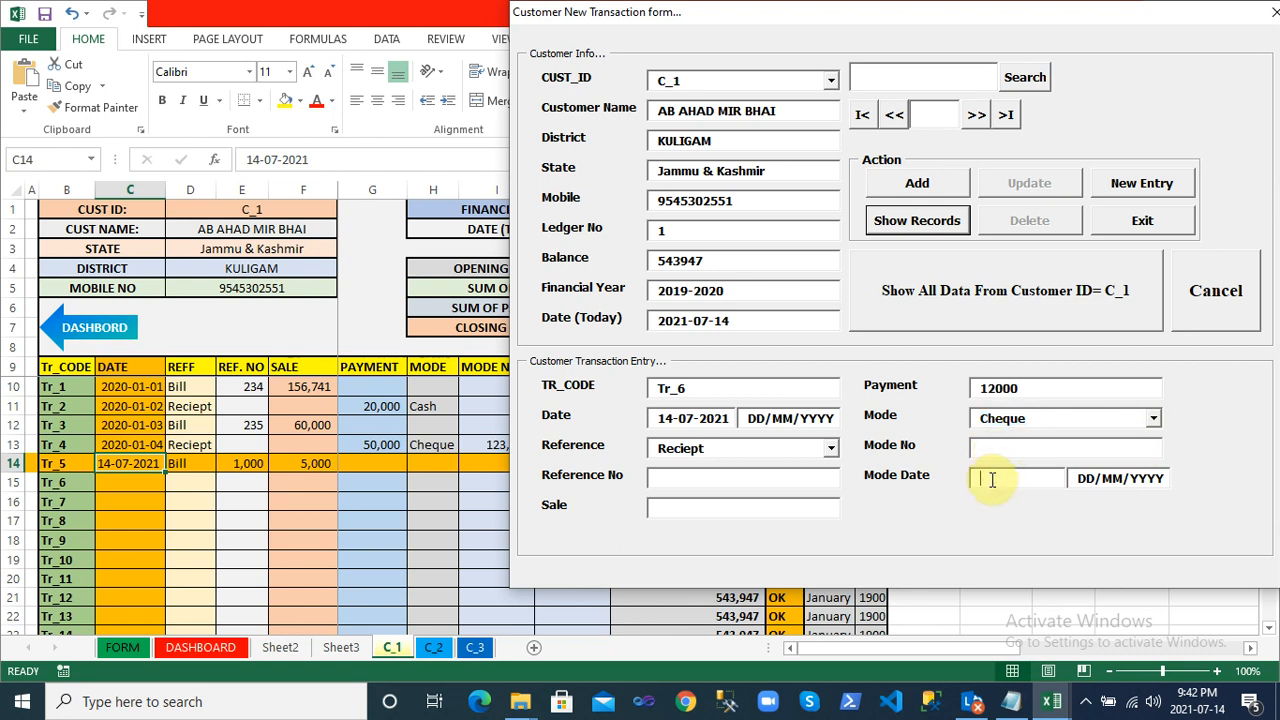
{"action": "left_click", "coordinate": [1151, 419]}
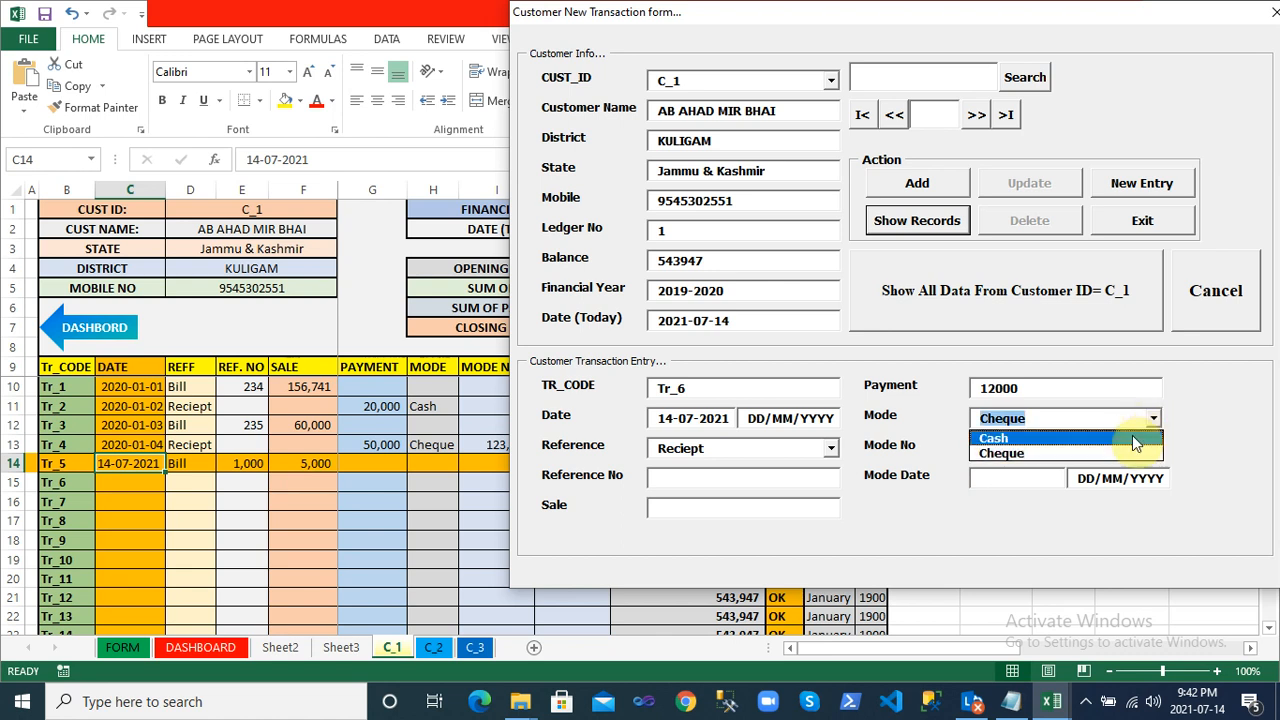
{"action": "left_click", "coordinate": [1131, 437]}
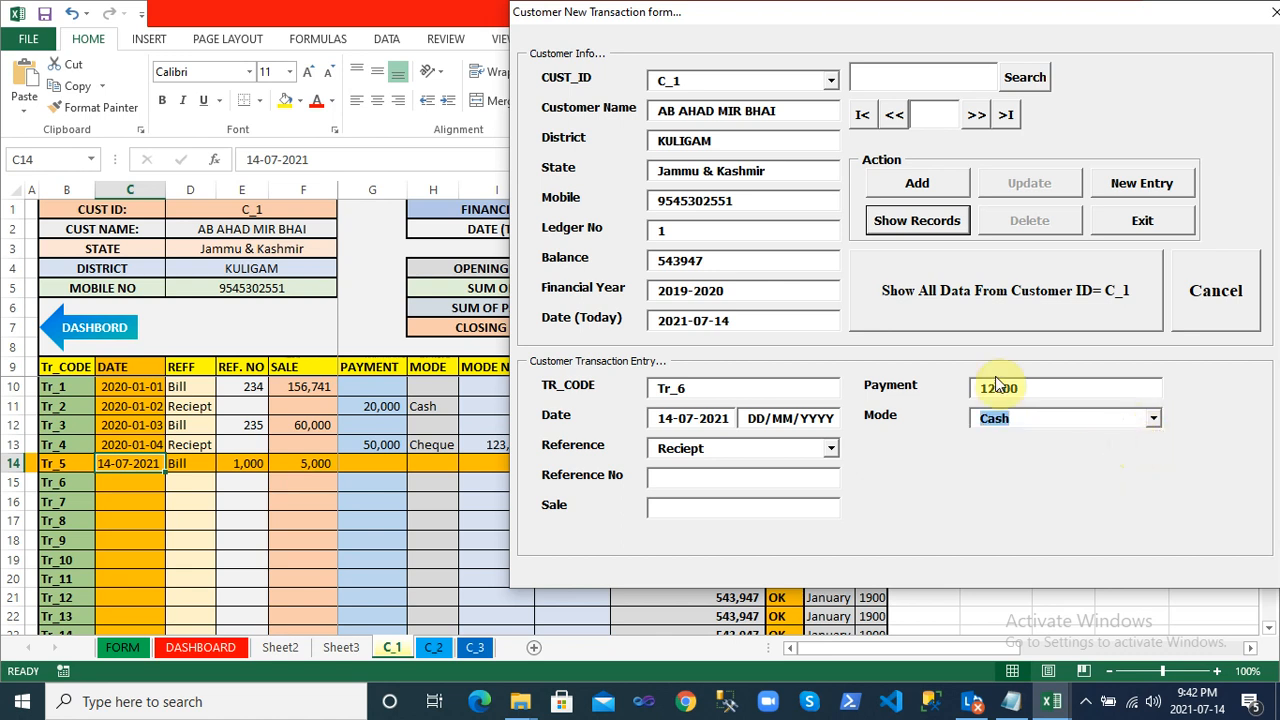
{"action": "mouse_move", "coordinate": [987, 16]}
{"action": "left_mouse_down"}
{"action": "mouse_move", "coordinate": [908, 131]}
{"action": "mouse_move", "coordinate": [990, 4]}
{"action": "left_mouse_up"}
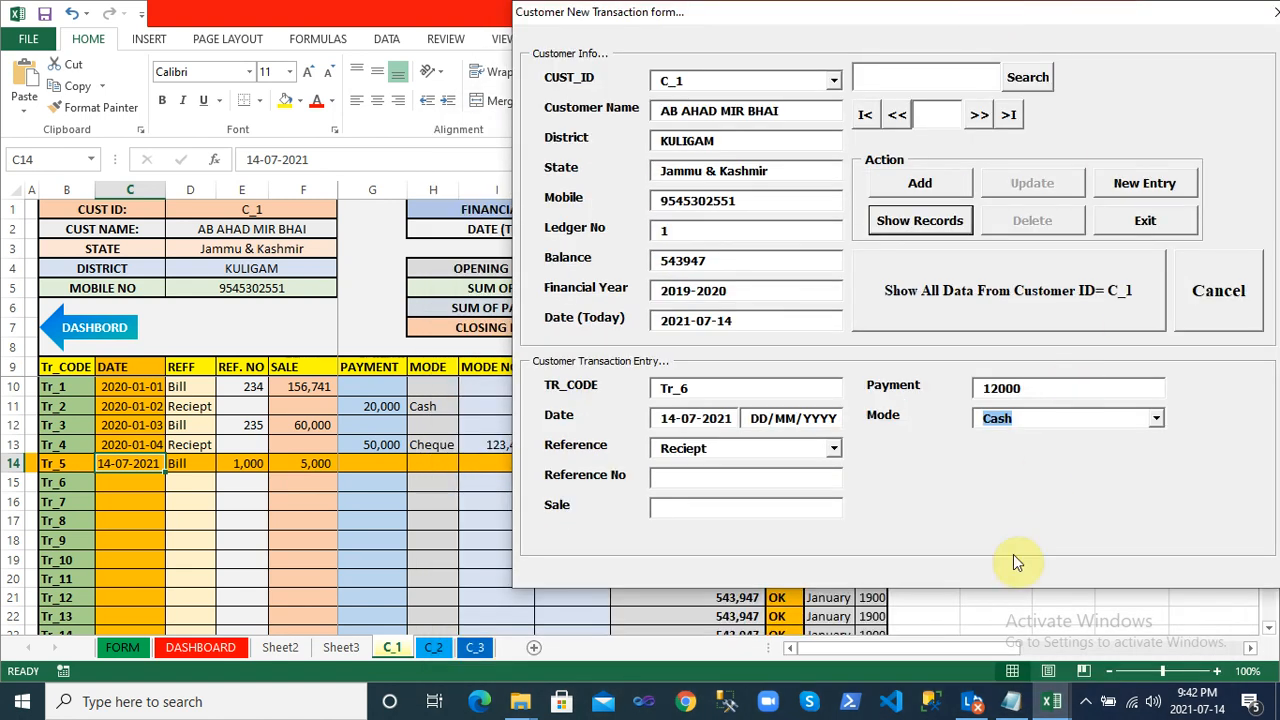
{"action": "left_click", "coordinate": [1156, 418]}
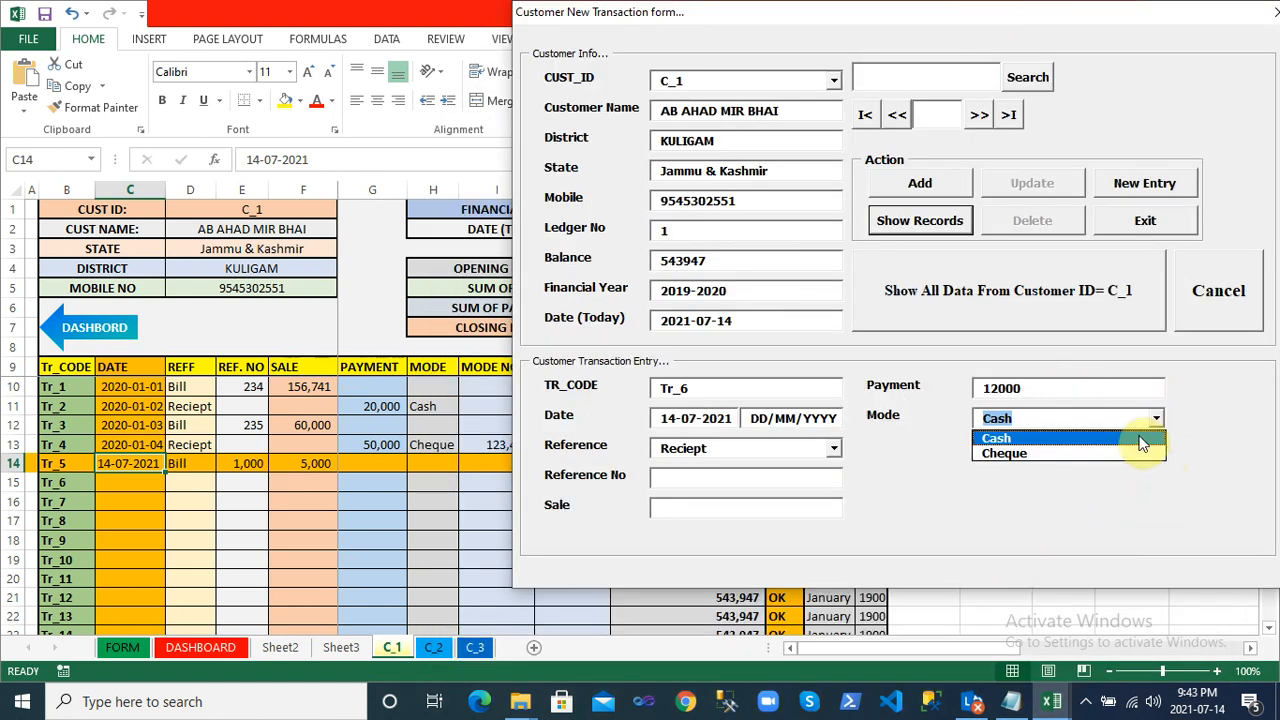
{"action": "left_click", "coordinate": [1129, 453]}
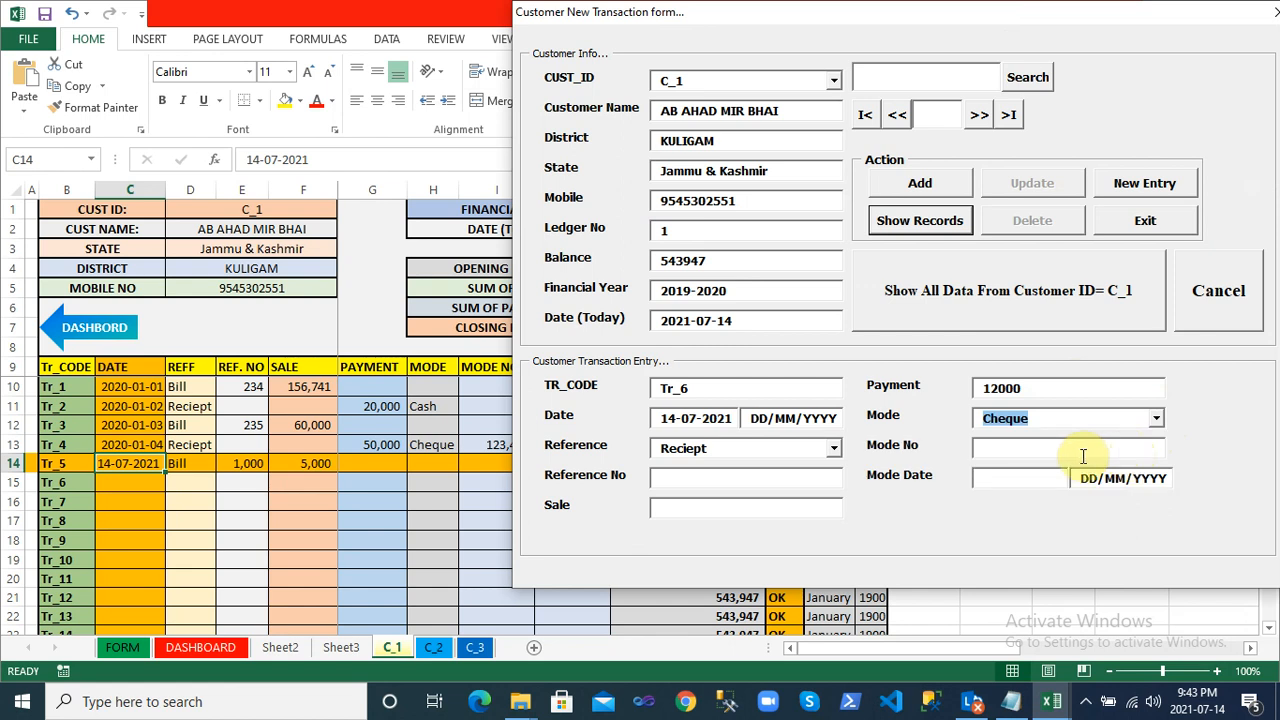
{"action": "left_click", "coordinate": [1083, 455]}
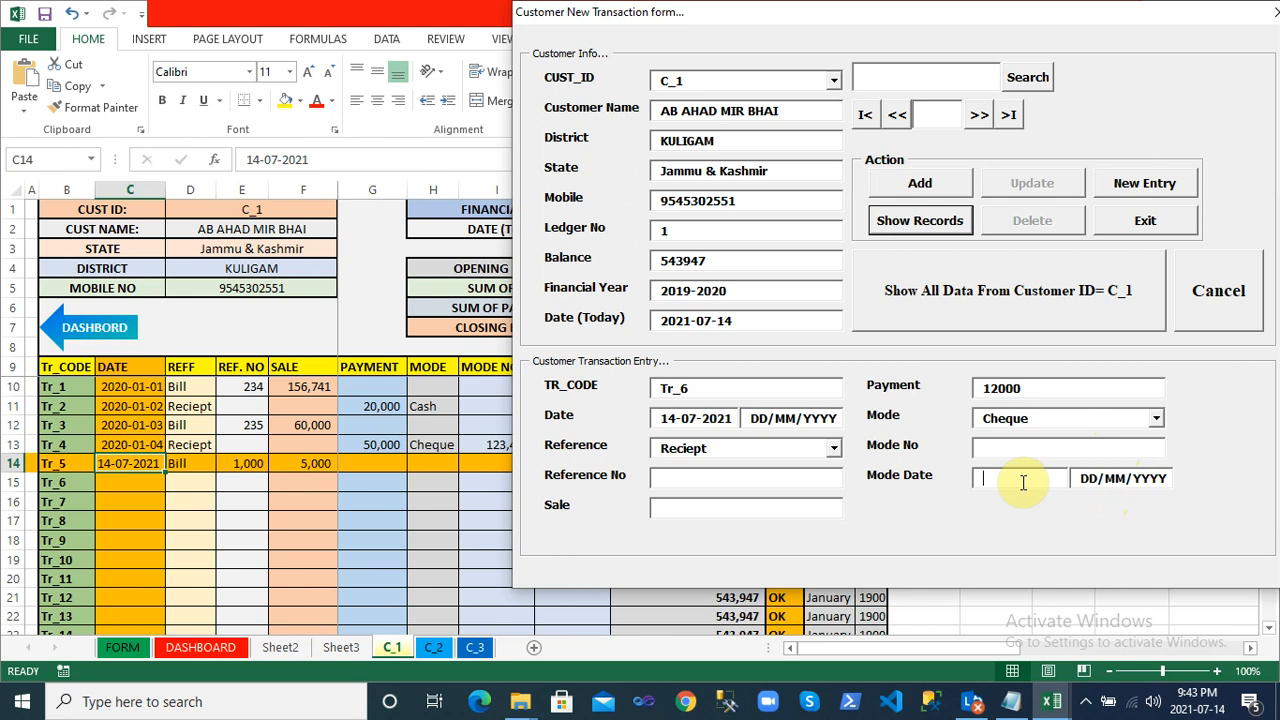
Set the payment Mode to Cash and add the Tr_6 record to the customer's worksheet
{"action": "left_click", "coordinate": [1157, 418]}
{"action": "left_click", "coordinate": [1098, 440]}
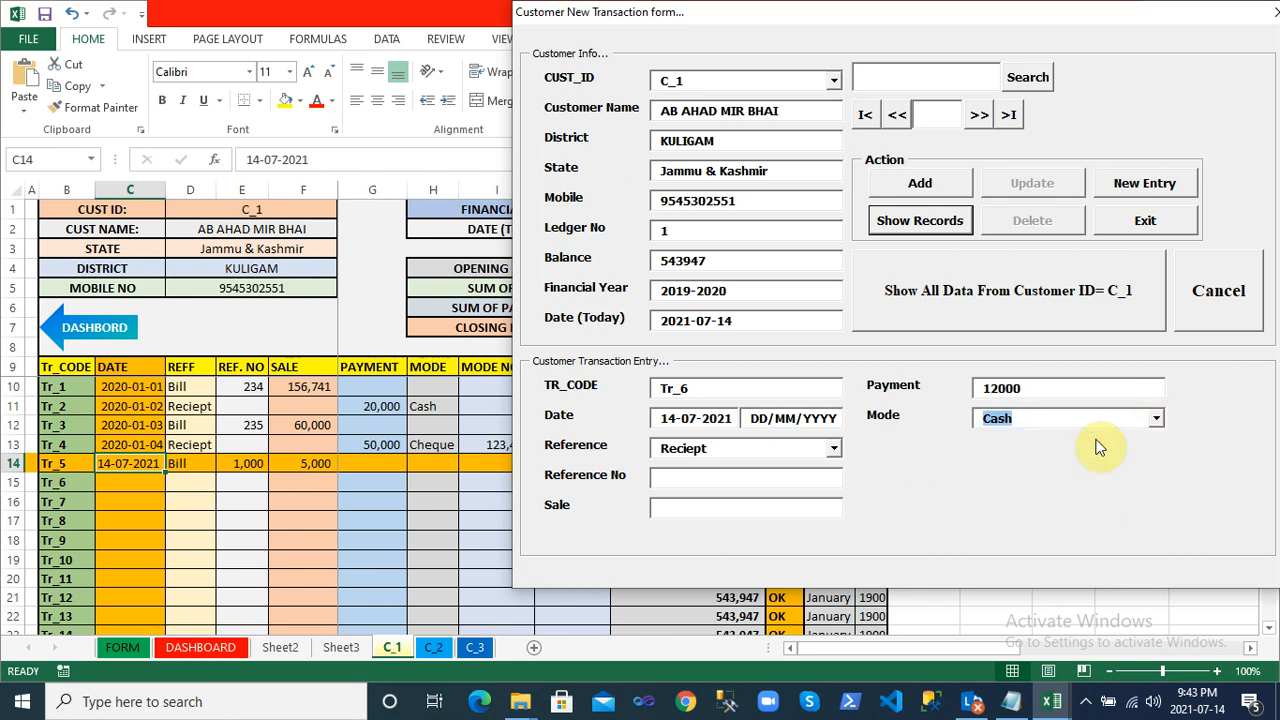
{"action": "left_click", "coordinate": [938, 188]}
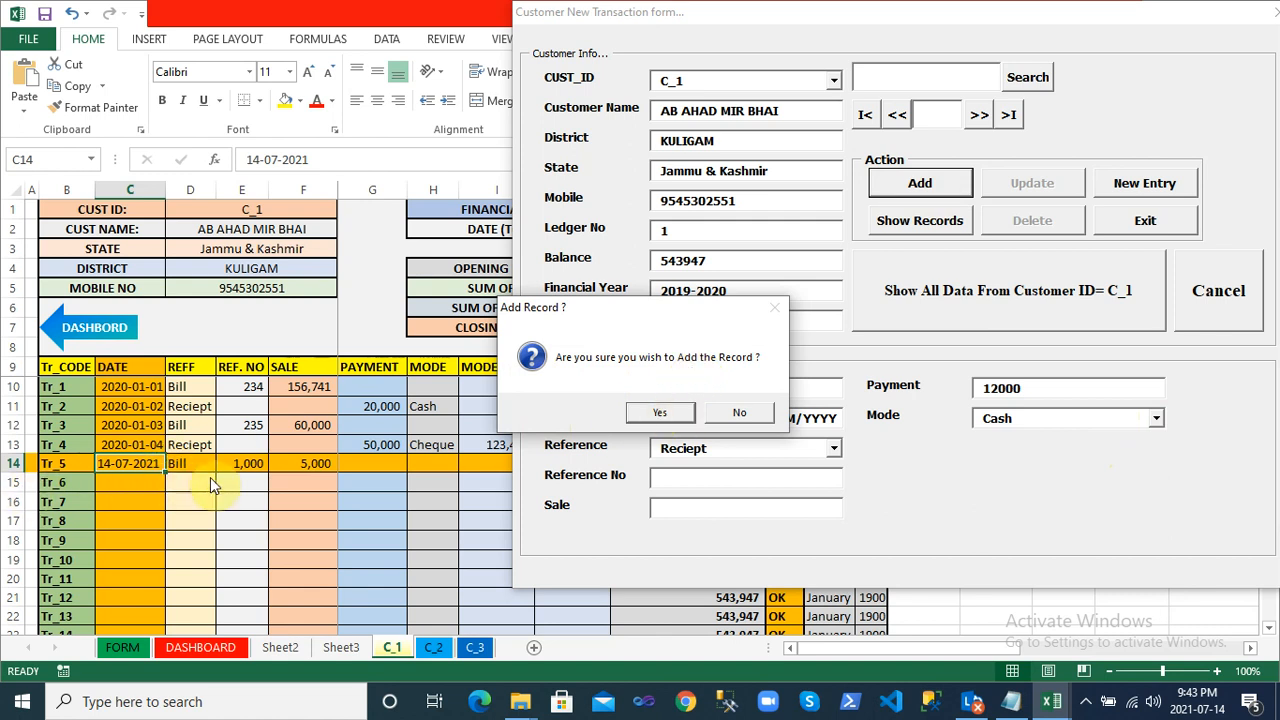
{"action": "left_click", "coordinate": [640, 412]}
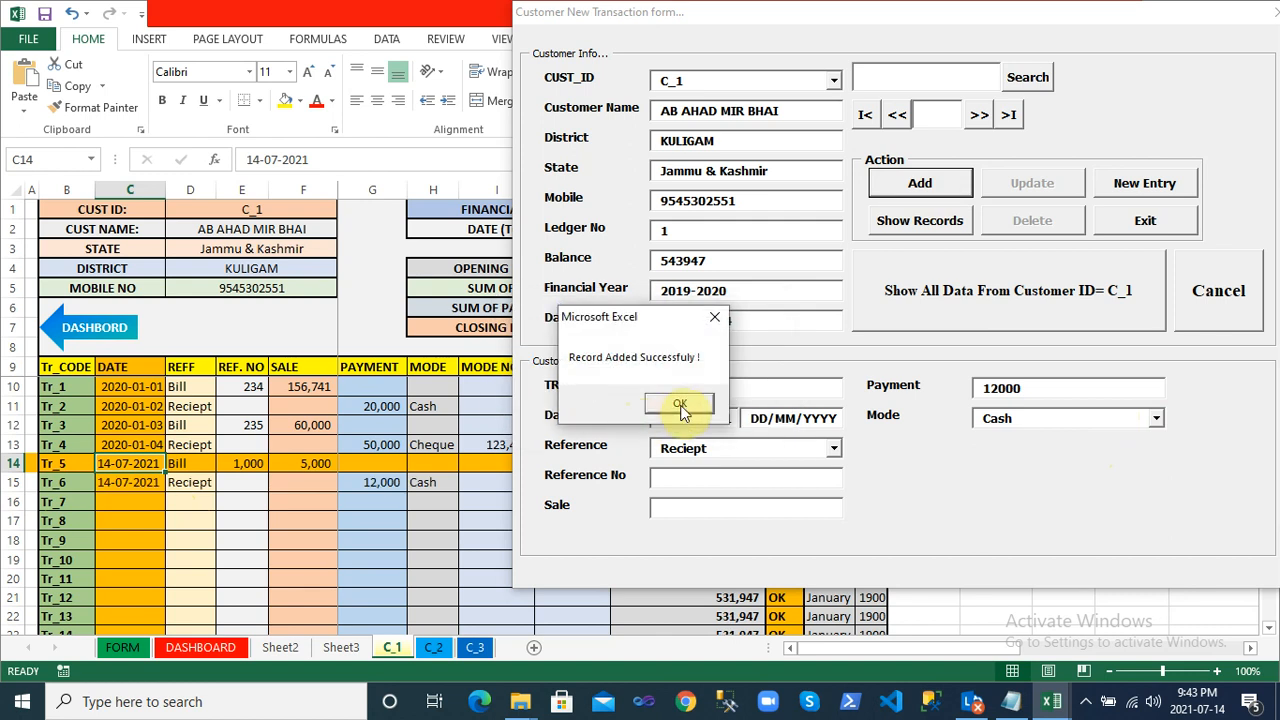
{"action": "left_click", "coordinate": [680, 408]}
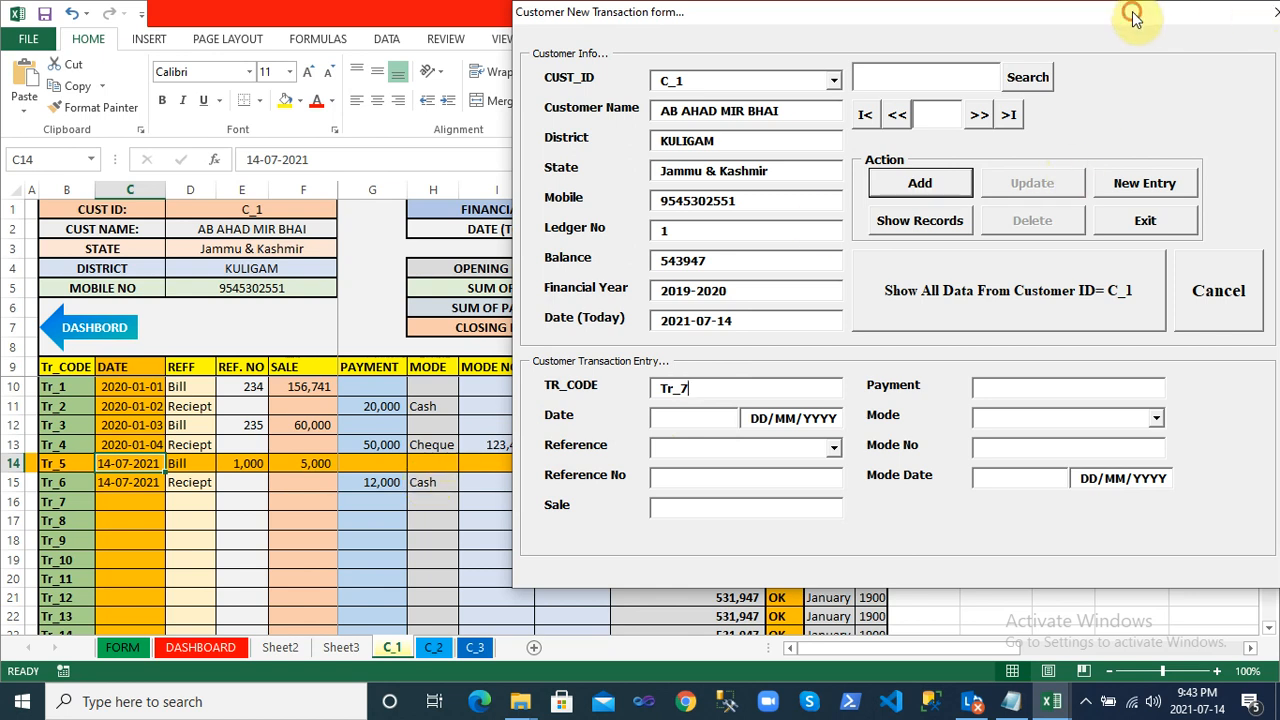
Show all data for customer C_1, examine the newly added transactions in the list, and close it
{"action": "left_click_drag", "start_coordinate": [1132, 14], "coordinate": [1046, 20]}
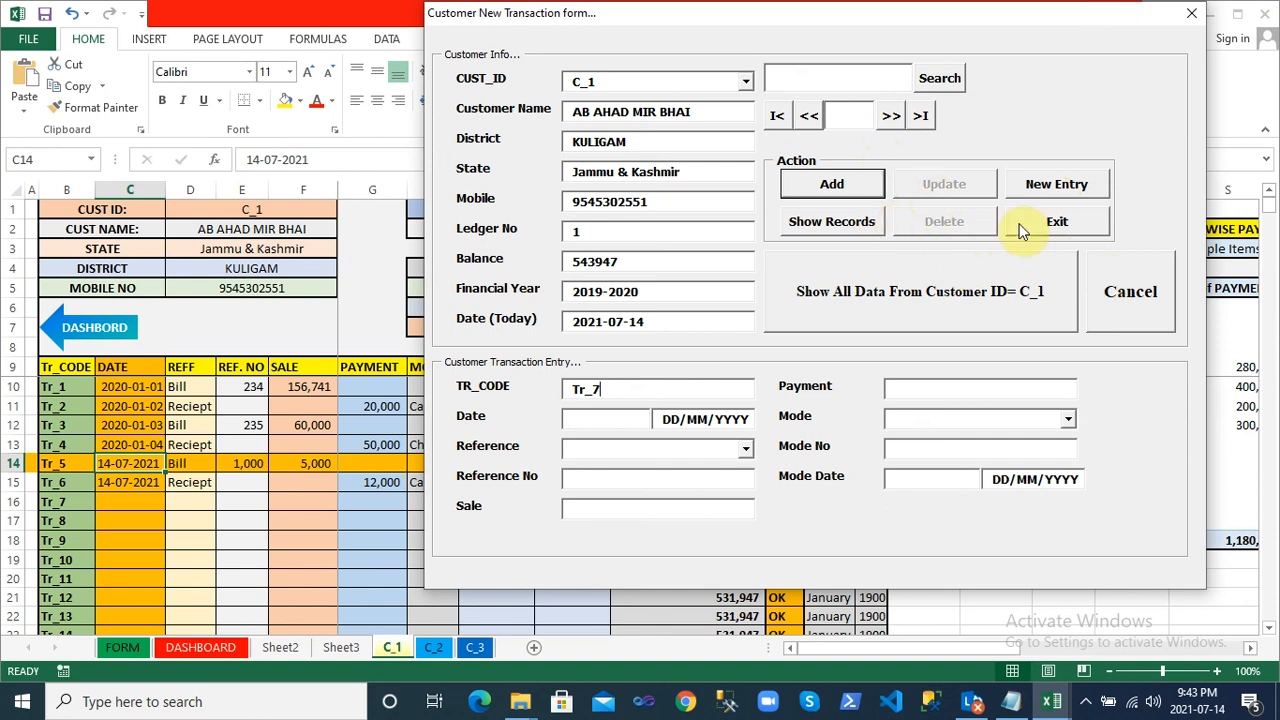
{"action": "left_click", "coordinate": [1130, 310]}
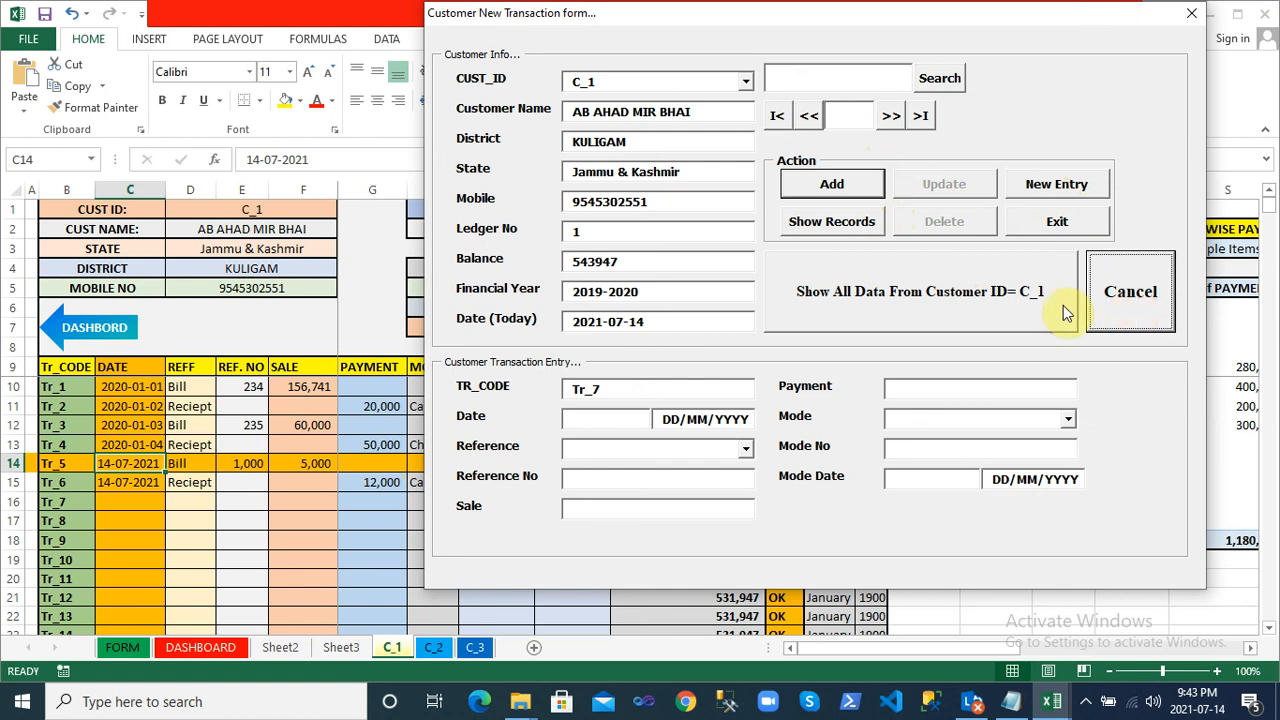
{"action": "left_click", "coordinate": [1012, 313]}
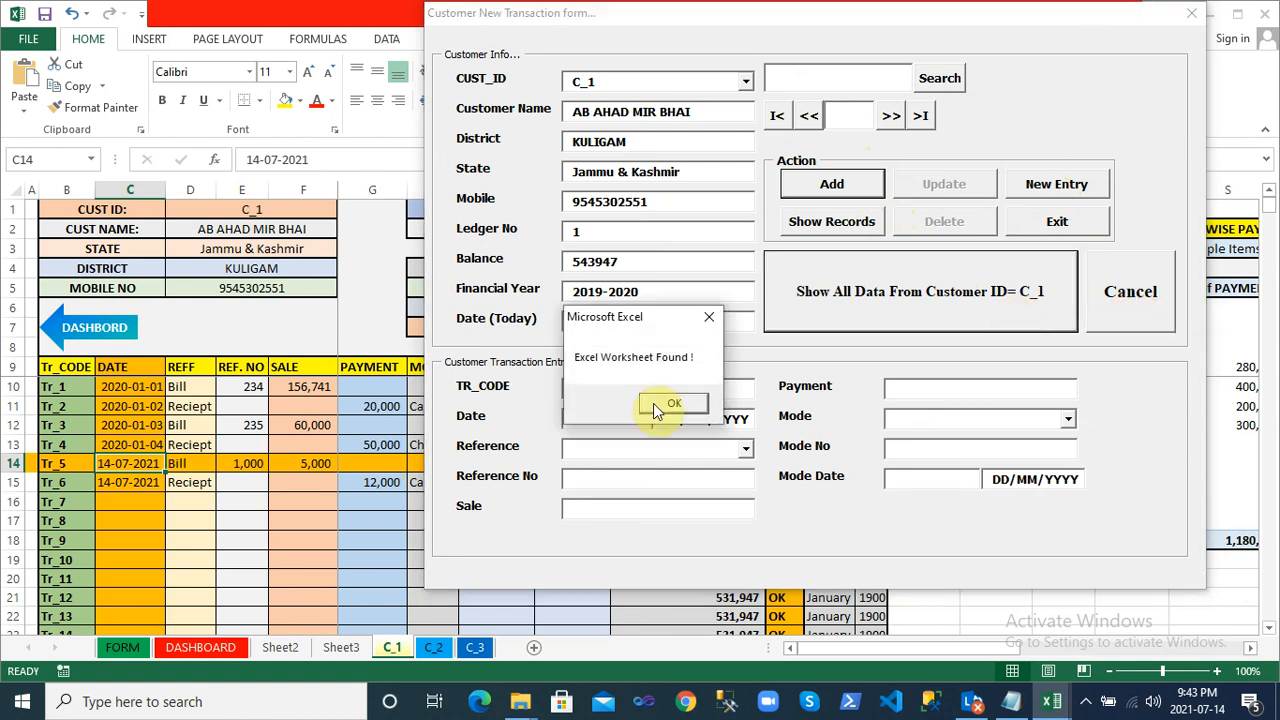
{"action": "left_click", "coordinate": [658, 403]}
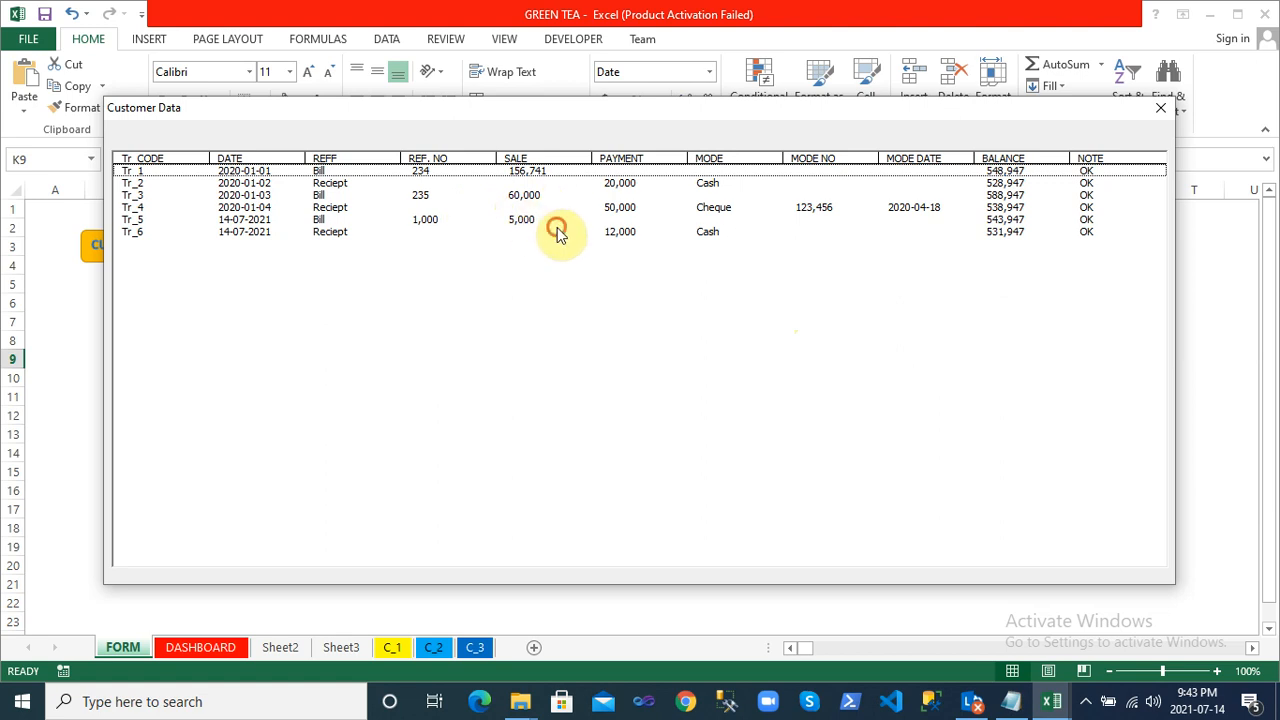
{"action": "left_click", "coordinate": [562, 232]}
{"action": "left_click", "coordinate": [648, 219]}
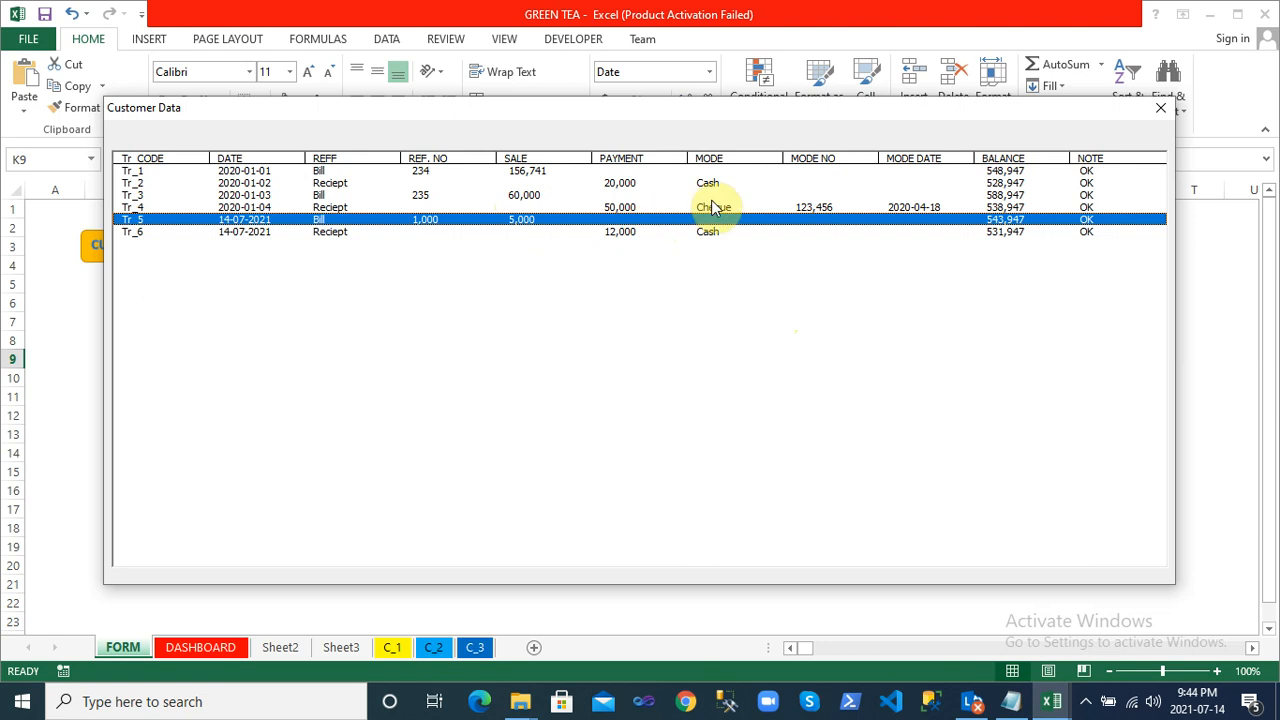
{"action": "left_click", "coordinate": [1158, 111]}
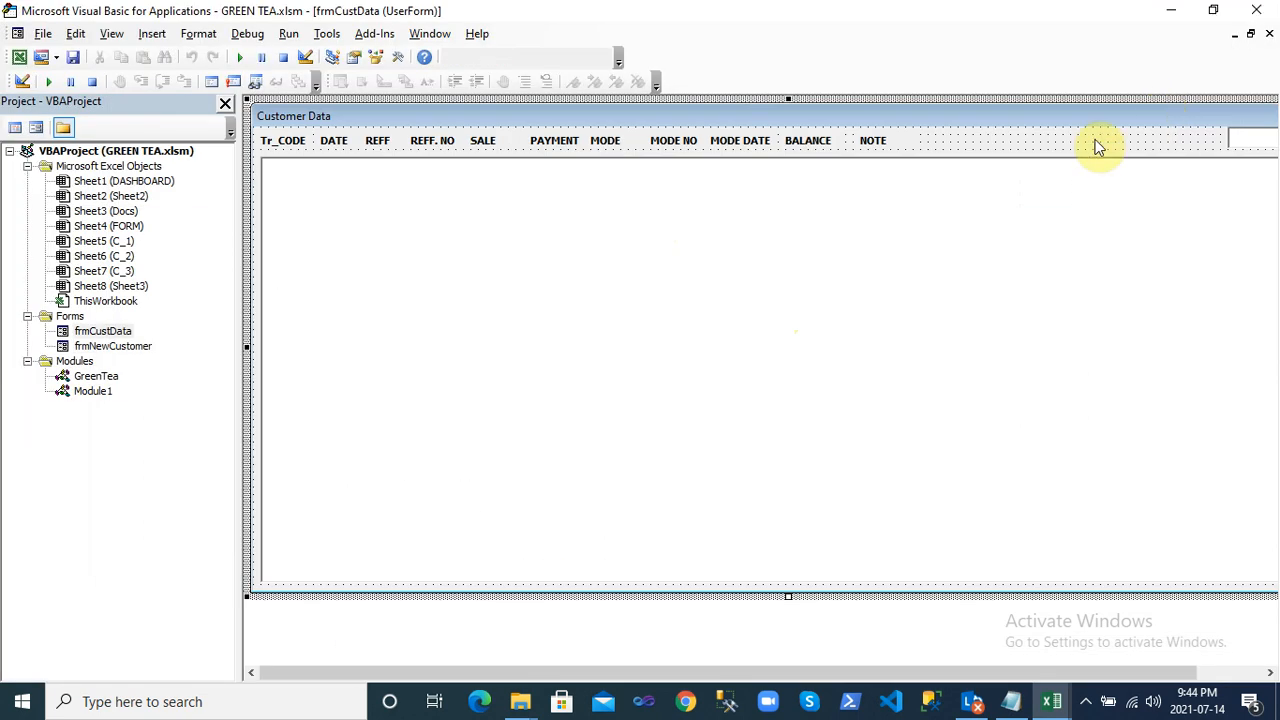
Open and run frmNewCustomer to check the first customer's updated record, and close the form
{"action": "double_click", "coordinate": [115, 350]}
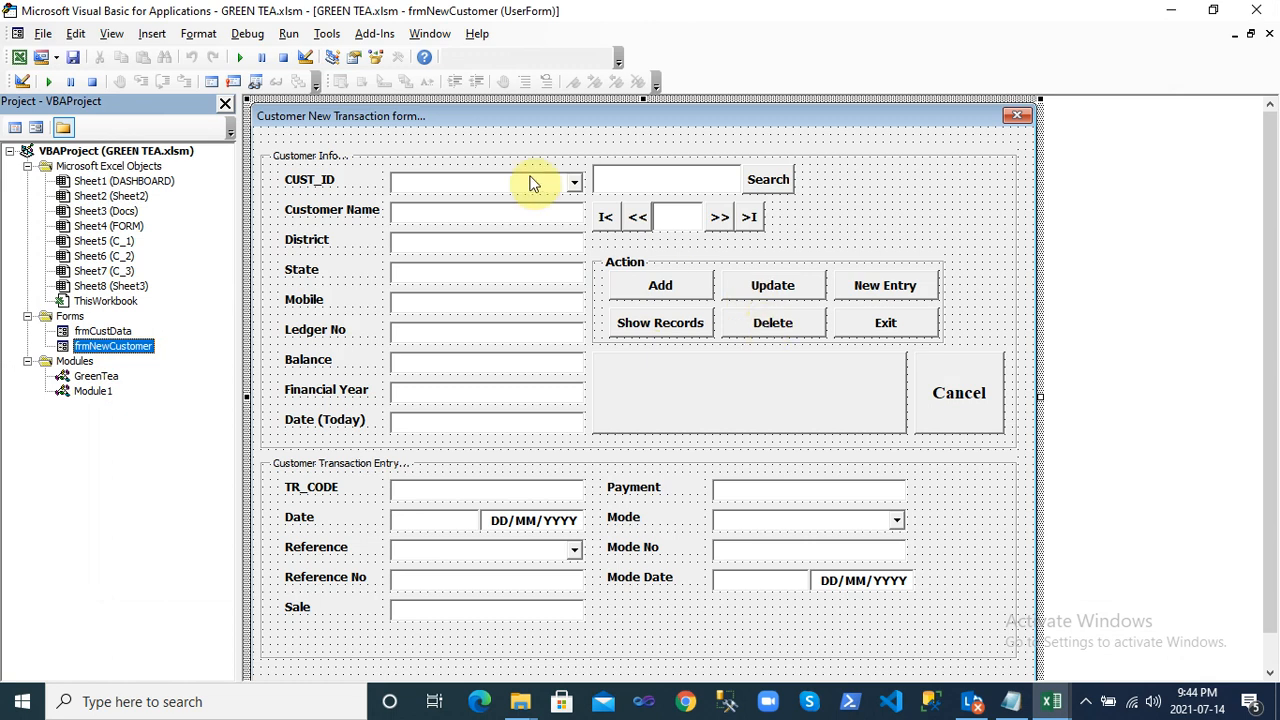
{"action": "left_click", "coordinate": [240, 57]}
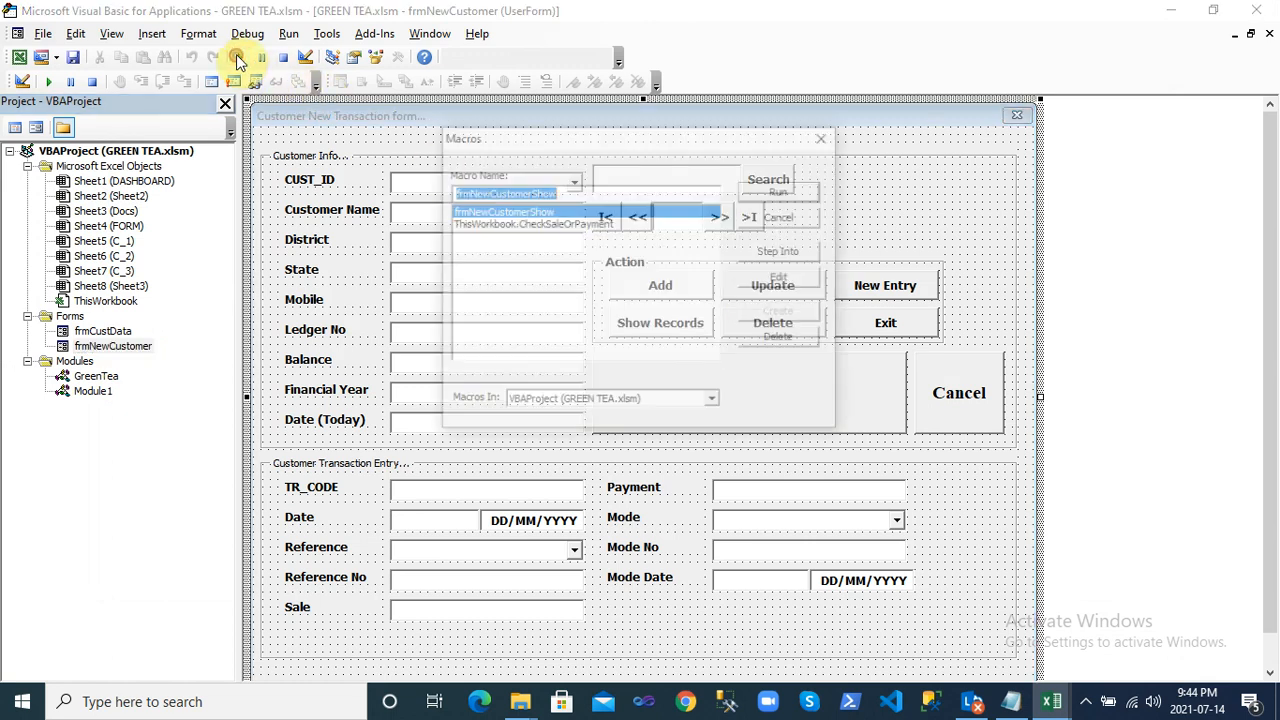
{"action": "left_click", "coordinate": [826, 138]}
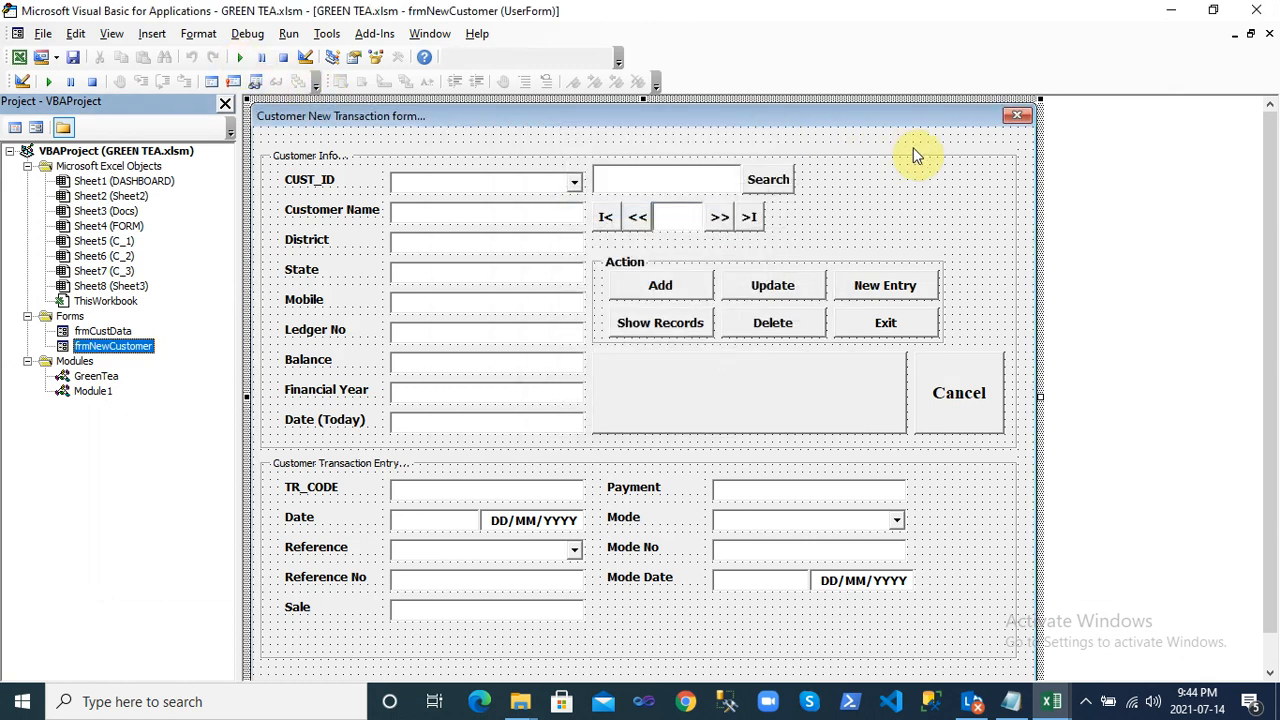
{"action": "left_click", "coordinate": [240, 57]}
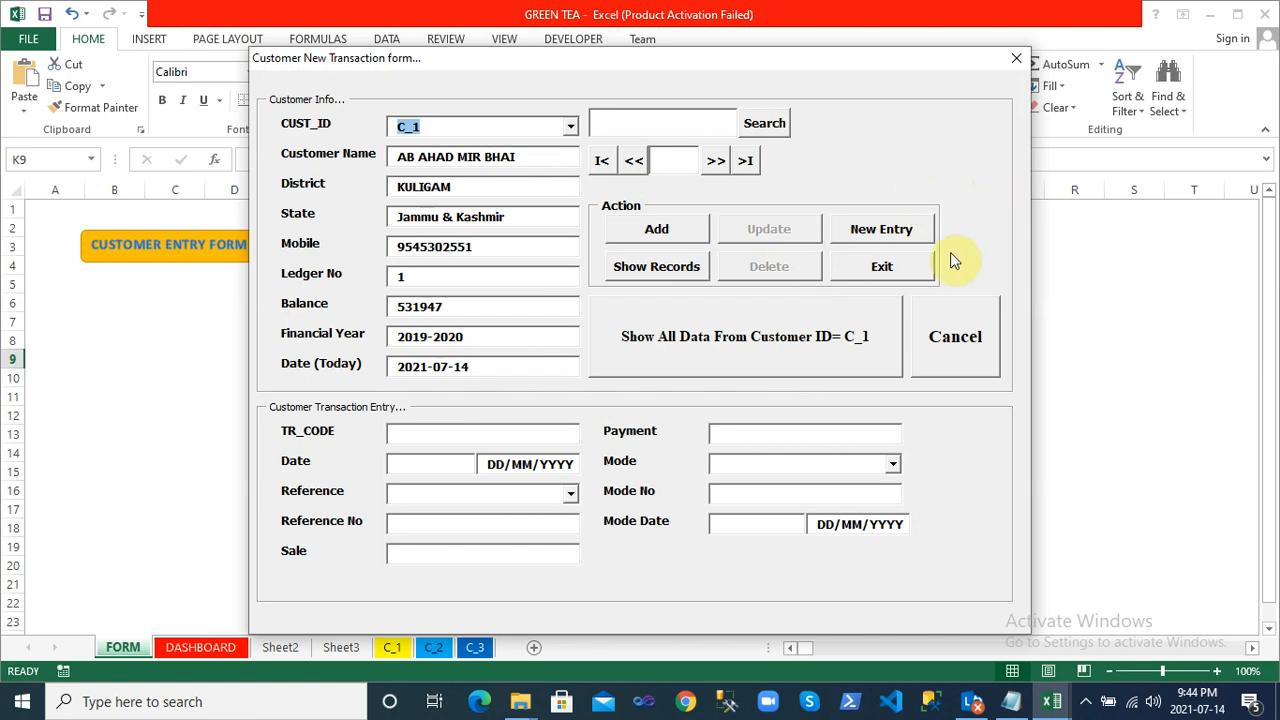
{"action": "left_click", "coordinate": [1016, 62]}
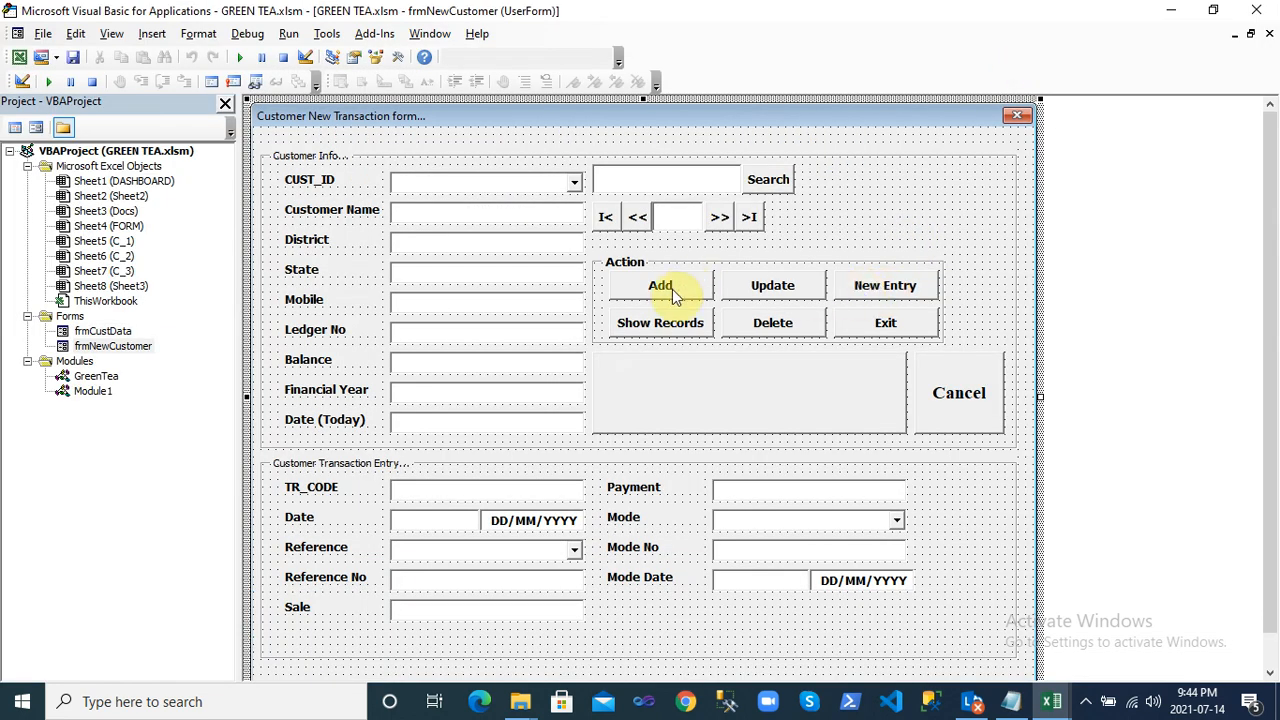
Open the Add button's code in frmNewCustomer and examine the opening lines of btnAdd_Click
{"action": "double_click", "coordinate": [116, 350]}
{"action": "double_click", "coordinate": [116, 350]}
{"action": "left_click", "coordinate": [116, 350]}
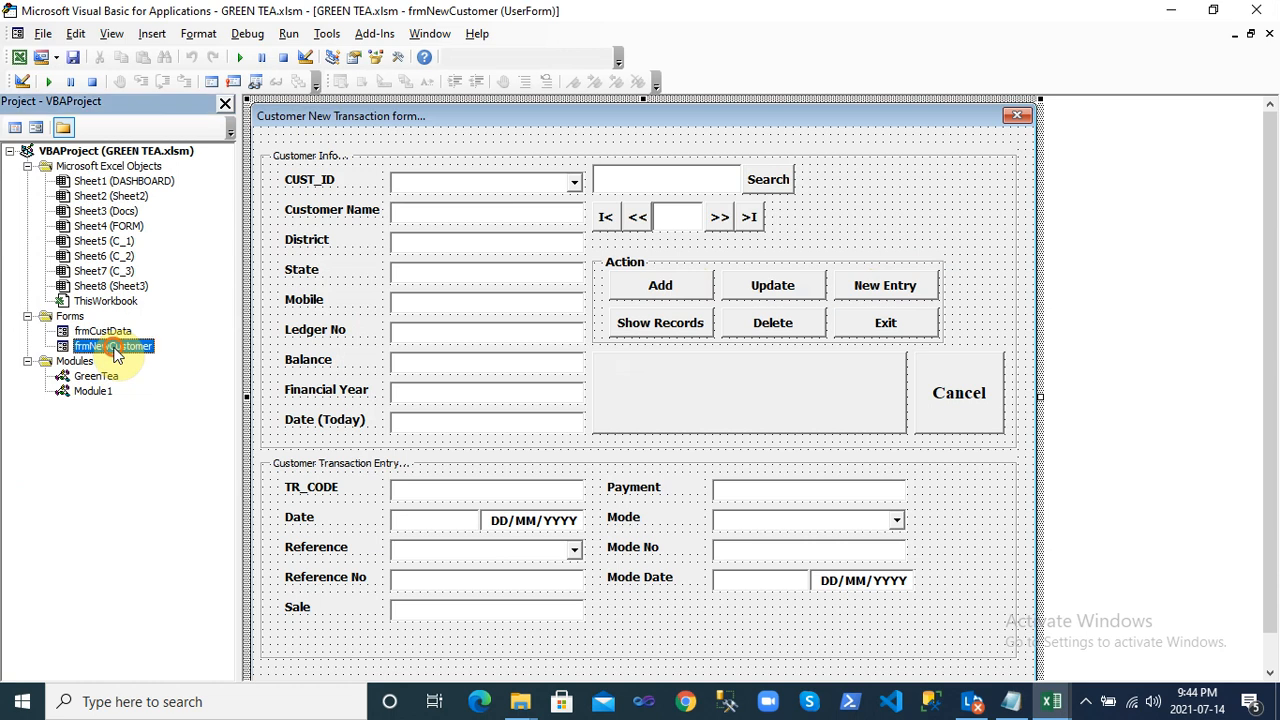
{"action": "double_click", "coordinate": [659, 281]}
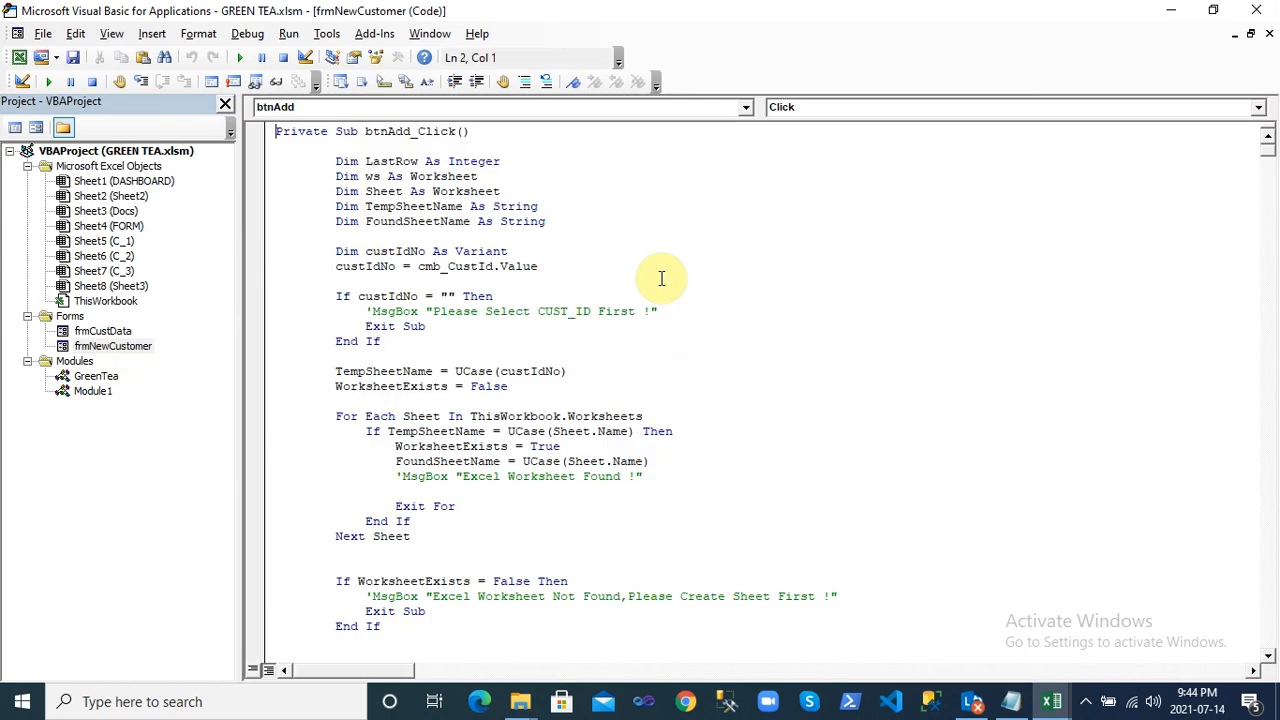
{"action": "key", "text": "Up"}
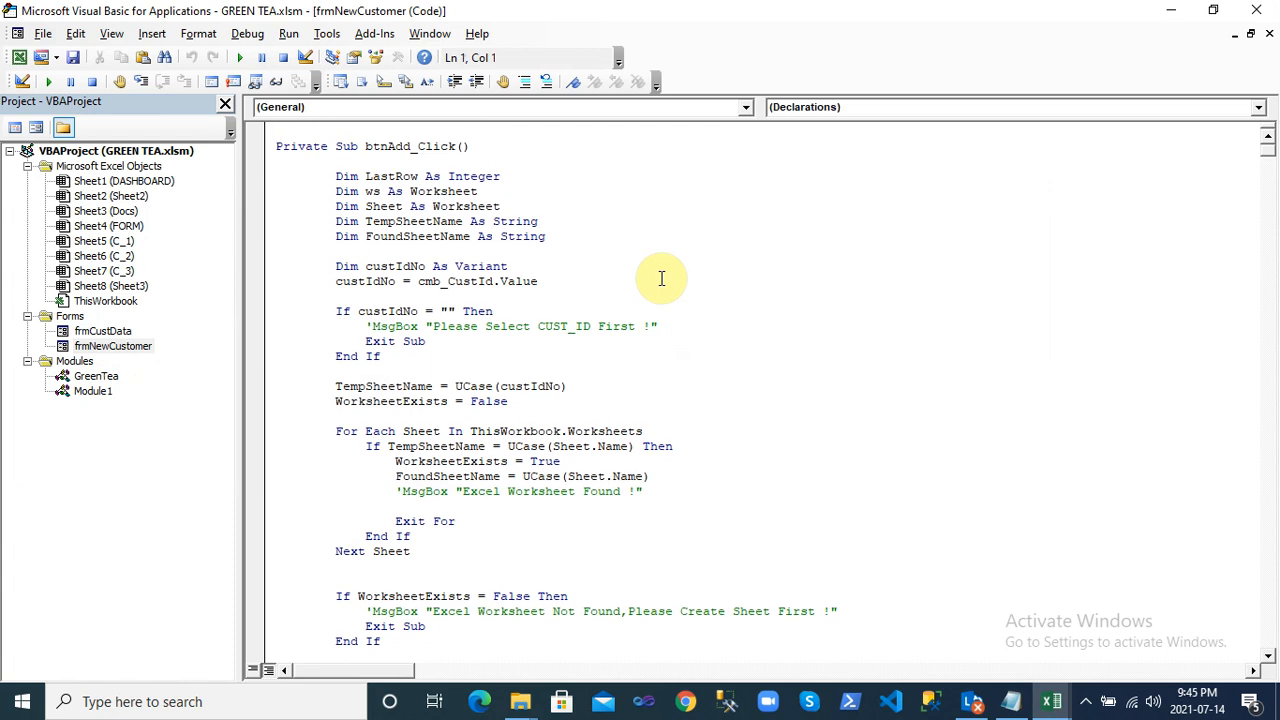
{"action": "key", "text": "Down"}
{"action": "key", "text": "Down"}
{"action": "key", "text": "Down"}
{"action": "key", "text": "Down"}
{"action": "key", "text": "Down"}
{"action": "key", "text": "Down"}
{"action": "key", "text": "Down"}
{"action": "key", "text": "Down"}
{"action": "key", "text": "Down"}
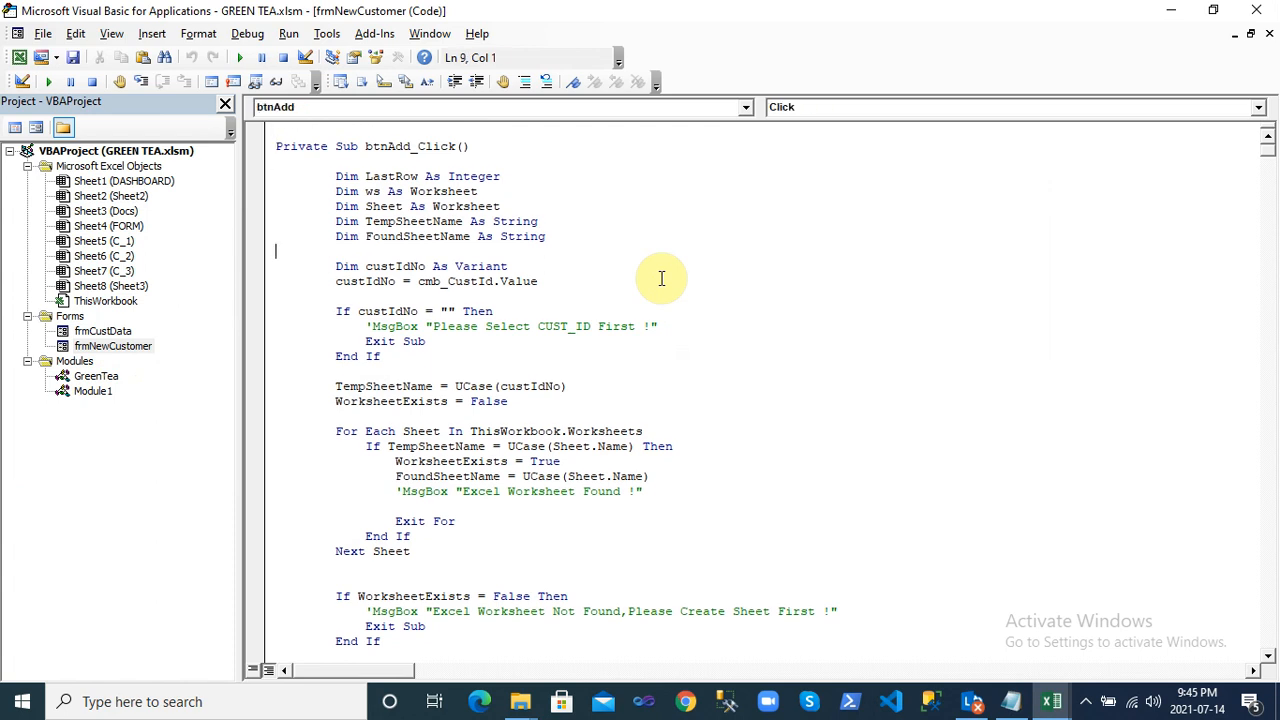
Copy the whole form code into a new Notepad document to check its line count, and close it without saving
{"action": "key", "text": "ctrl+a"}
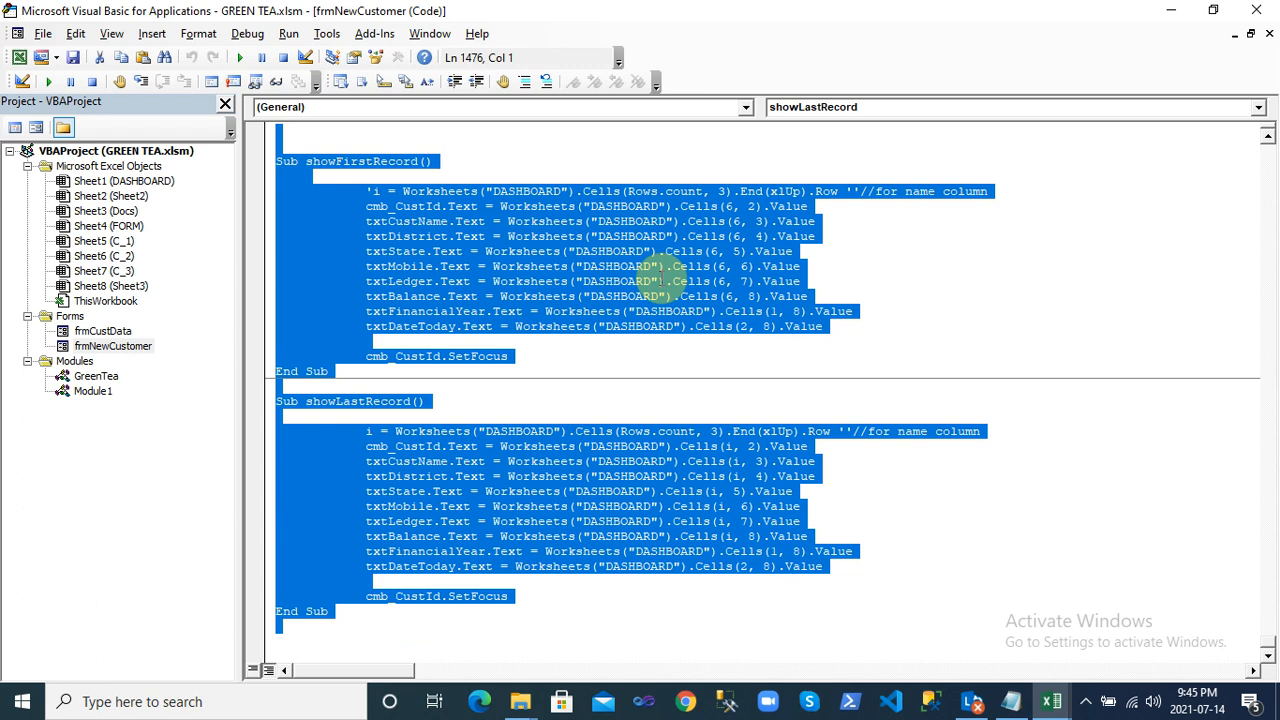
{"action": "key", "text": "Down"}
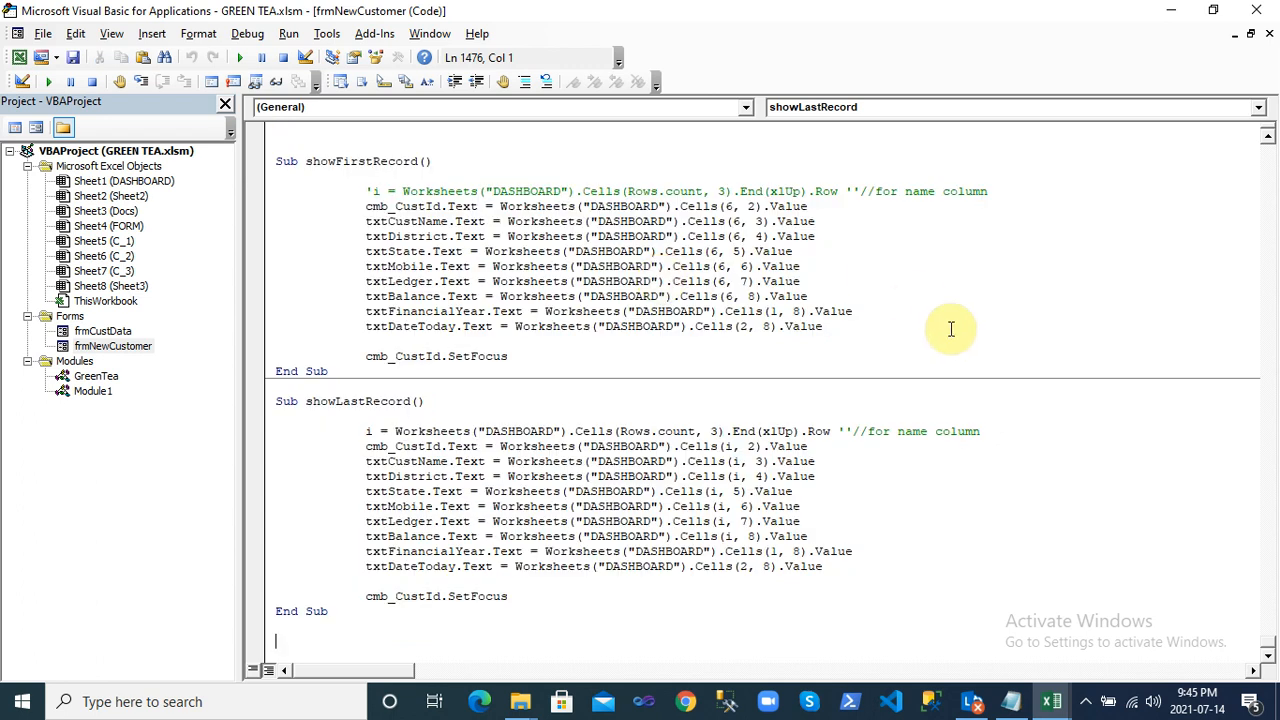
{"action": "key", "text": "super+r"}
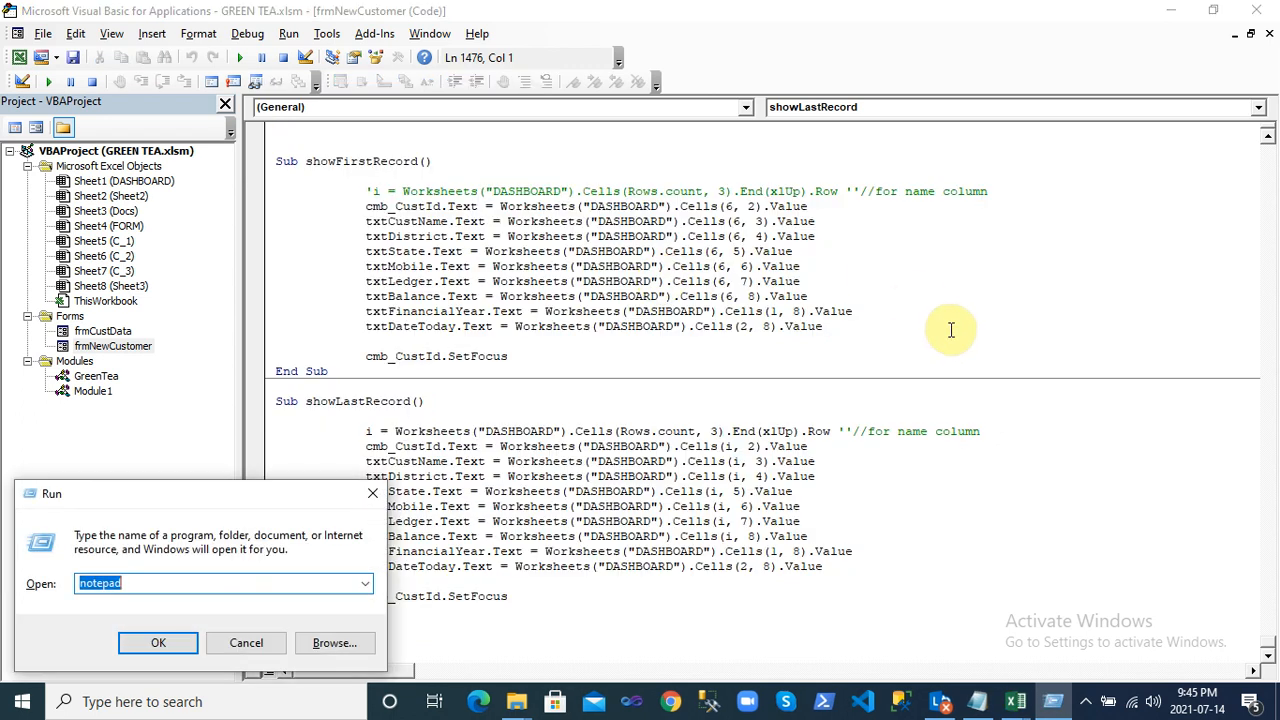
{"action": "key", "text": "Return"}
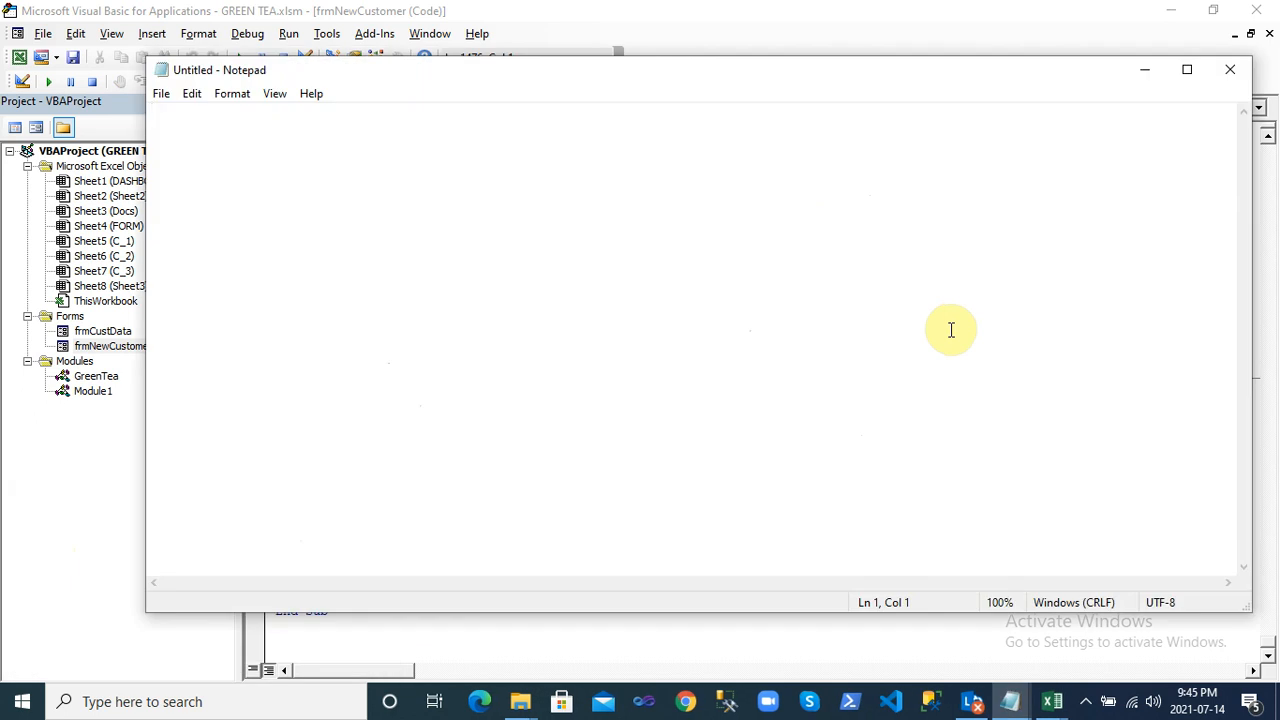
{"action": "key", "text": "ctrl+v"}
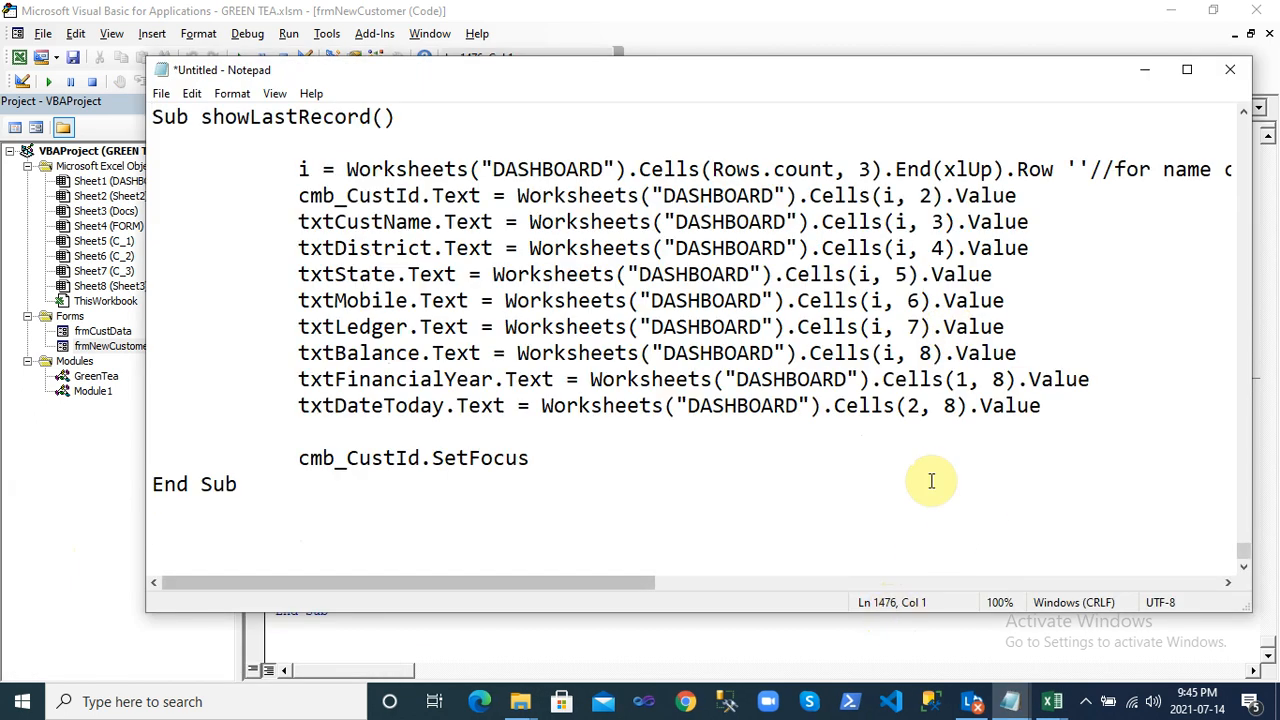
{"action": "left_click", "coordinate": [1230, 76]}
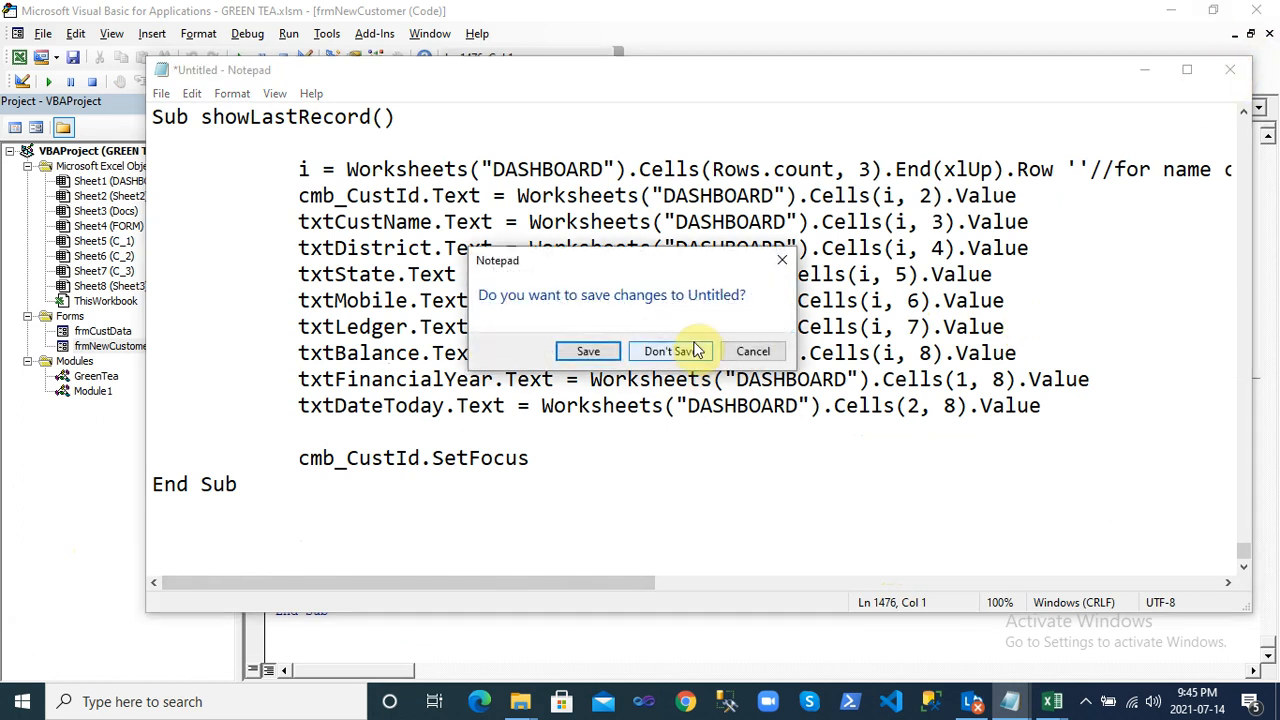
{"action": "left_click", "coordinate": [671, 351]}
Review the end of the form's code upward from showLastRecord to the cmbReference change handler
{"action": "key", "text": "Up"}
{"action": "key", "text": "Up"}
{"action": "key", "text": "Up"}
{"action": "key", "text": "Up"}
{"action": "key", "text": "Up"}
{"action": "key", "text": "Up"}
{"action": "key", "text": "Up"}
{"action": "key", "text": "Up"}
{"action": "key", "text": "Up"}
{"action": "key", "text": "Up"}
{"action": "key", "text": "Up"}
{"action": "key", "text": "Up"}
{"action": "key", "text": "Up"}
{"action": "key", "text": "Up"}
{"action": "key", "text": "Up"}
{"action": "key", "text": "Up"}
{"action": "key", "text": "Up"}
{"action": "key", "text": "Up"}
{"action": "key", "text": "Up"}
{"action": "key", "text": "Up"}
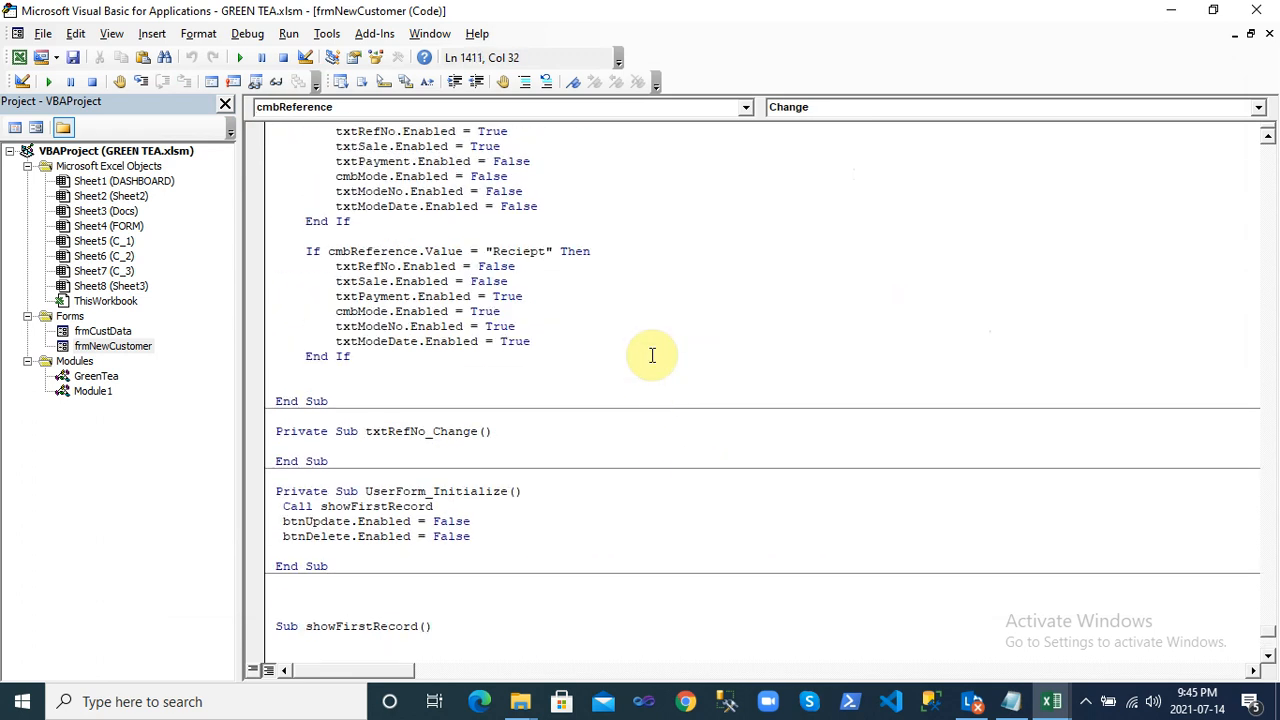
Return to the start of the code and review btnAdd_Click, from its declarations to the worksheet lookup and date check
{"action": "key", "text": "ctrl+Home"}
{"action": "key", "text": "Down"}
{"action": "key", "text": "Down"}
{"action": "key", "text": "Down"}
{"action": "key", "text": "Down"}
{"action": "key", "text": "Down"}
{"action": "key", "text": "Down"}
{"action": "key", "text": "Down"}
{"action": "key", "text": "Down"}
{"action": "key", "text": "Down"}
{"action": "key", "text": "Down"}
{"action": "key", "text": "Down"}
{"action": "key", "text": "Down"}
{"action": "key", "text": "Down"}
{"action": "key", "text": "Down"}
{"action": "key", "text": "Down"}
{"action": "key", "text": "Down"}
{"action": "key", "text": "Down"}
{"action": "key", "text": "Down"}
{"action": "key", "text": "Down"}
{"action": "key", "text": "Down"}
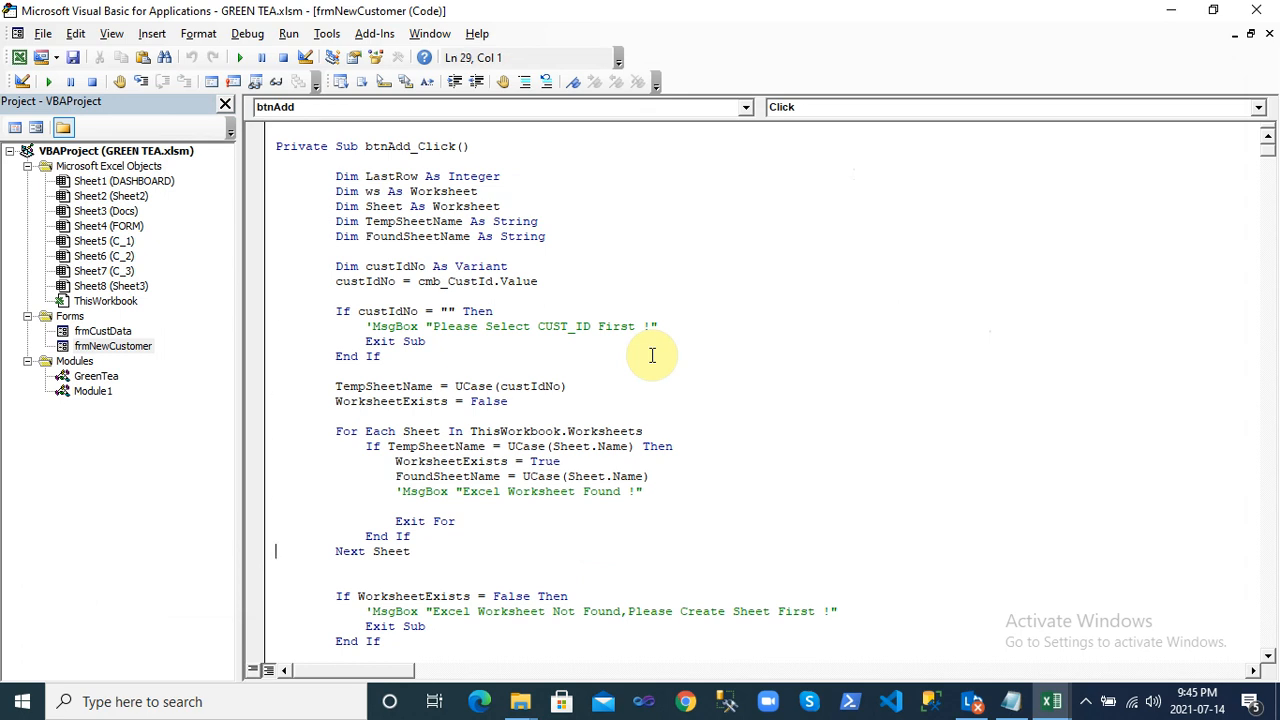
{"action": "scroll", "coordinate": [652, 355], "scroll_direction": "down", "scroll_amount": 6}
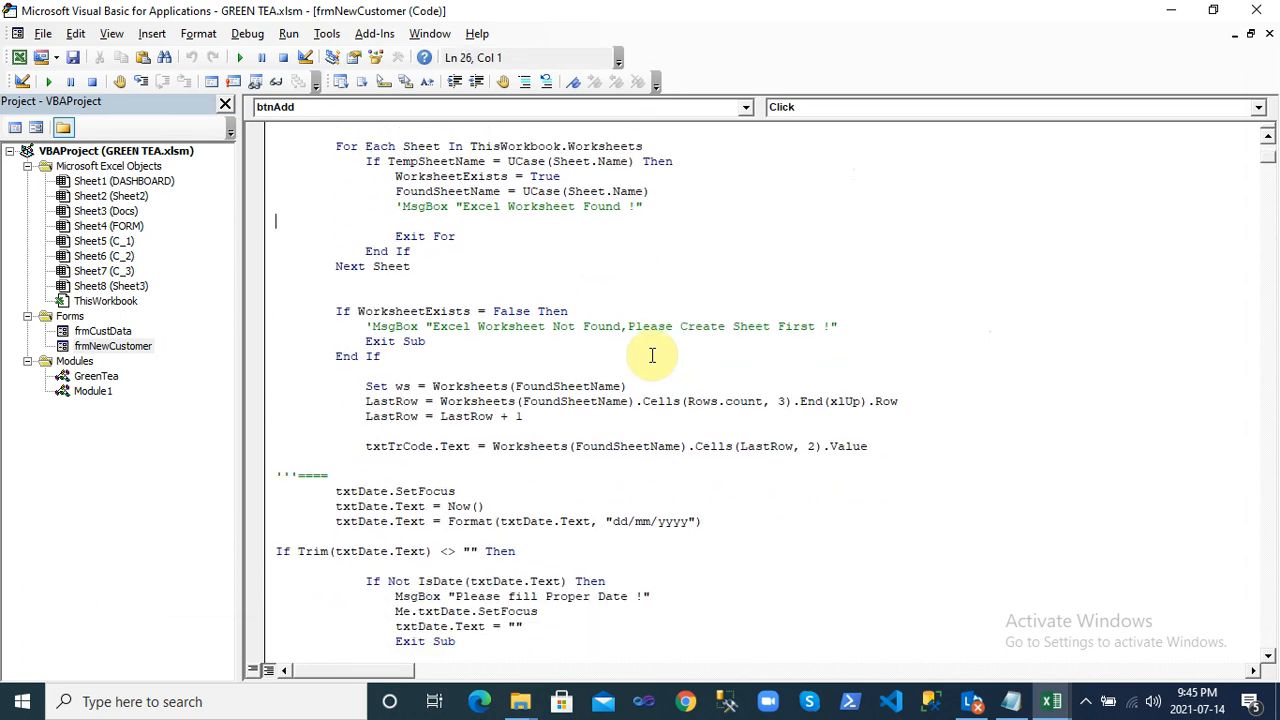
Return to the start of the form's code and open the frmNewCustomer design to examine its customer and transaction fields
{"action": "key", "text": "ctrl+Home"}
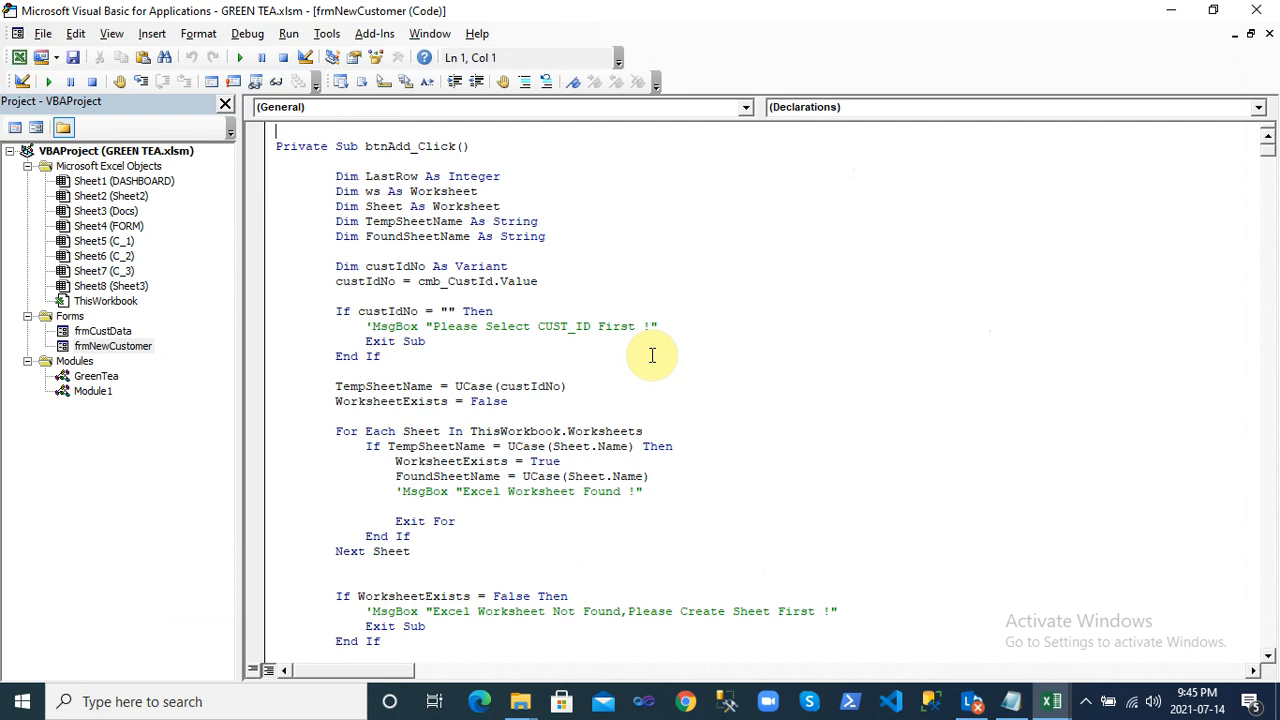
{"action": "double_click", "coordinate": [122, 348]}
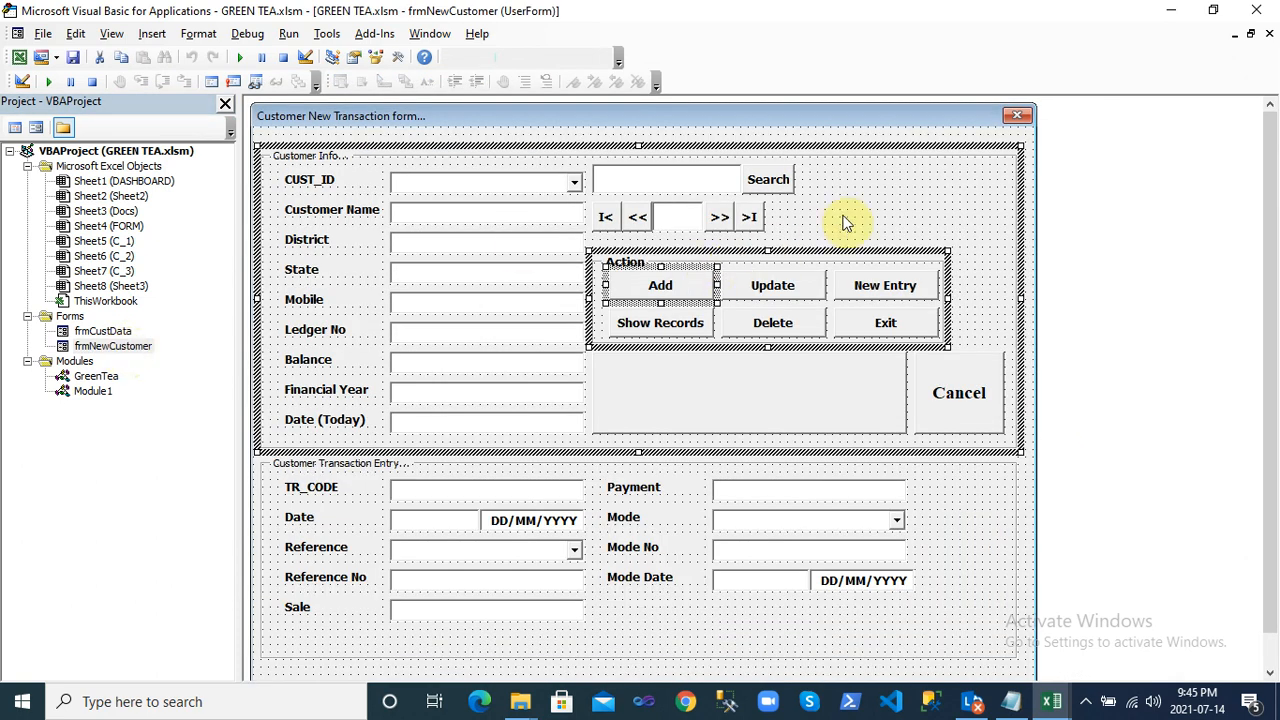
{"action": "left_click", "coordinate": [843, 220]}
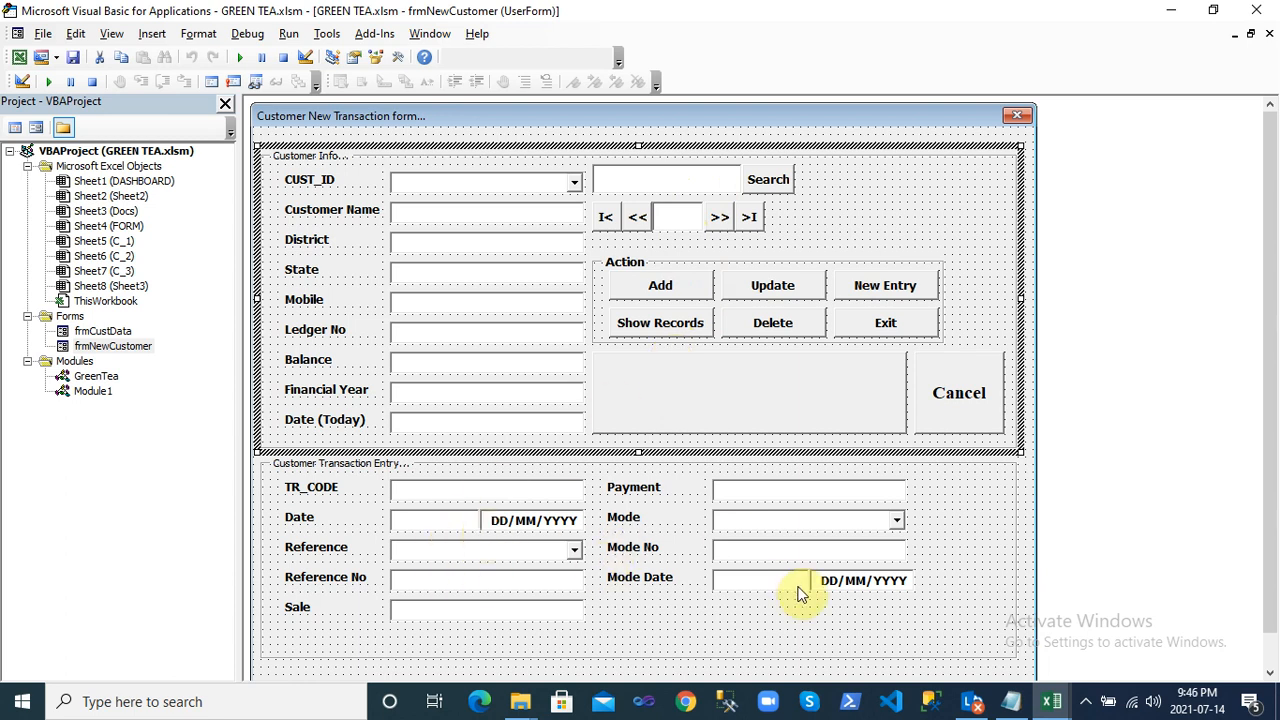
{"action": "left_click", "coordinate": [1010, 703]}
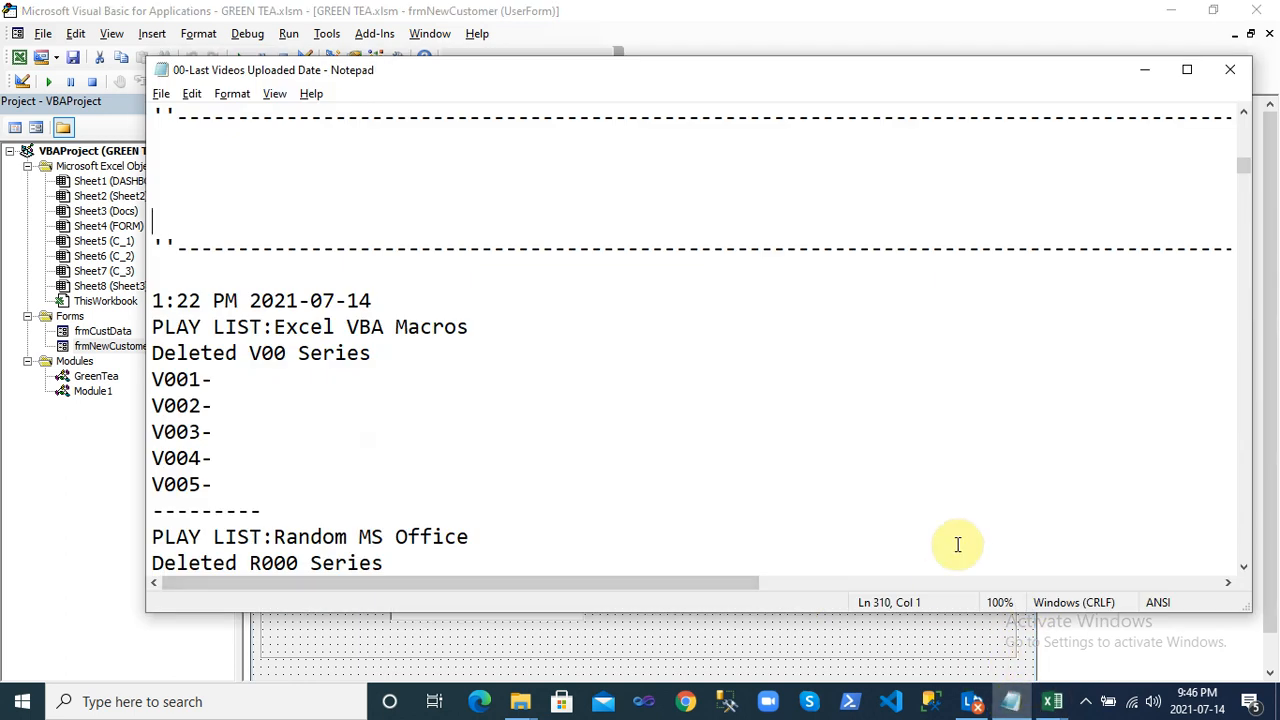
{"action": "key", "text": "alt+Tab"}
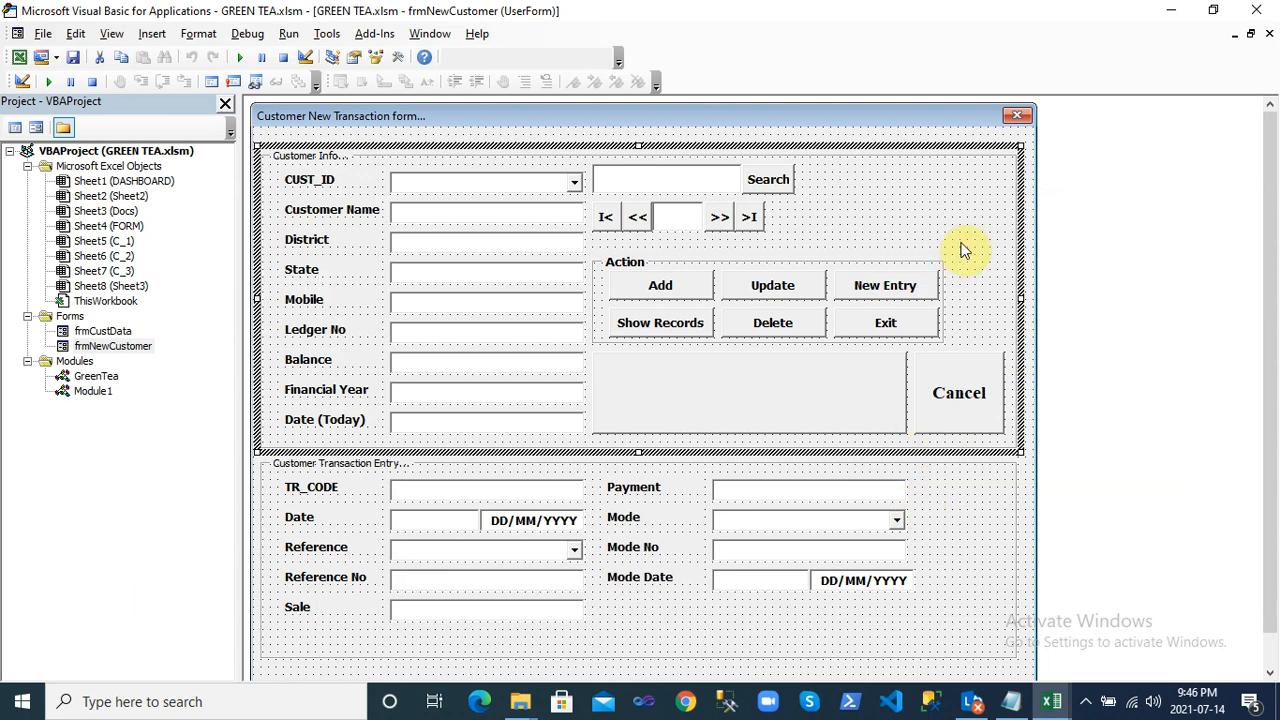
Open the Add button's code from the frmNewCustomer design and review its declarations, CUST_ID check and worksheet search loop
{"action": "left_click", "coordinate": [974, 139]}
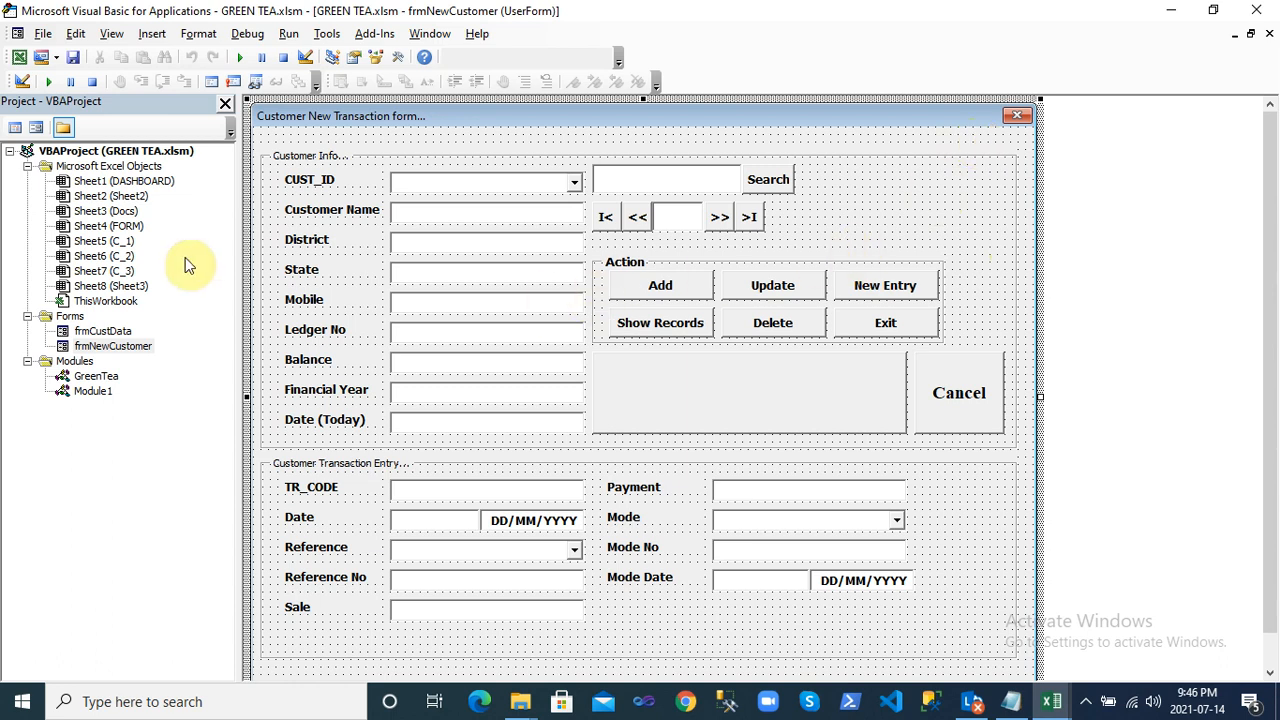
{"action": "double_click", "coordinate": [98, 350]}
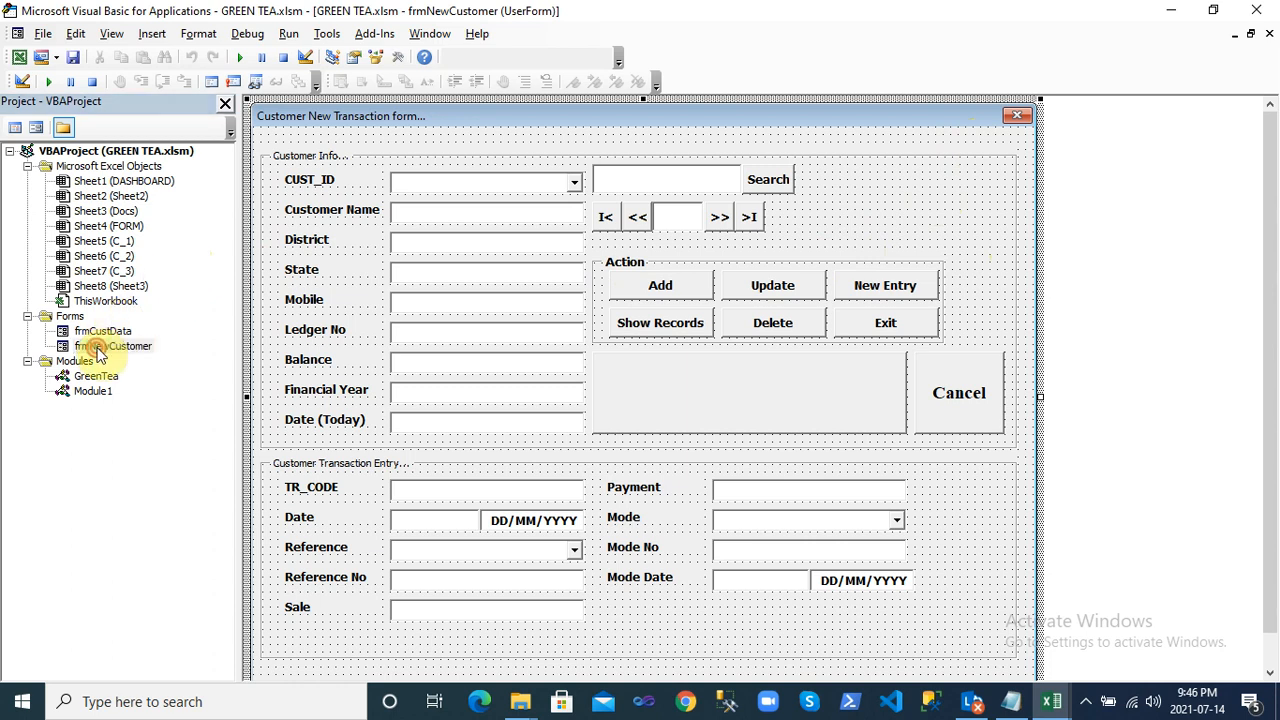
{"action": "double_click", "coordinate": [98, 350]}
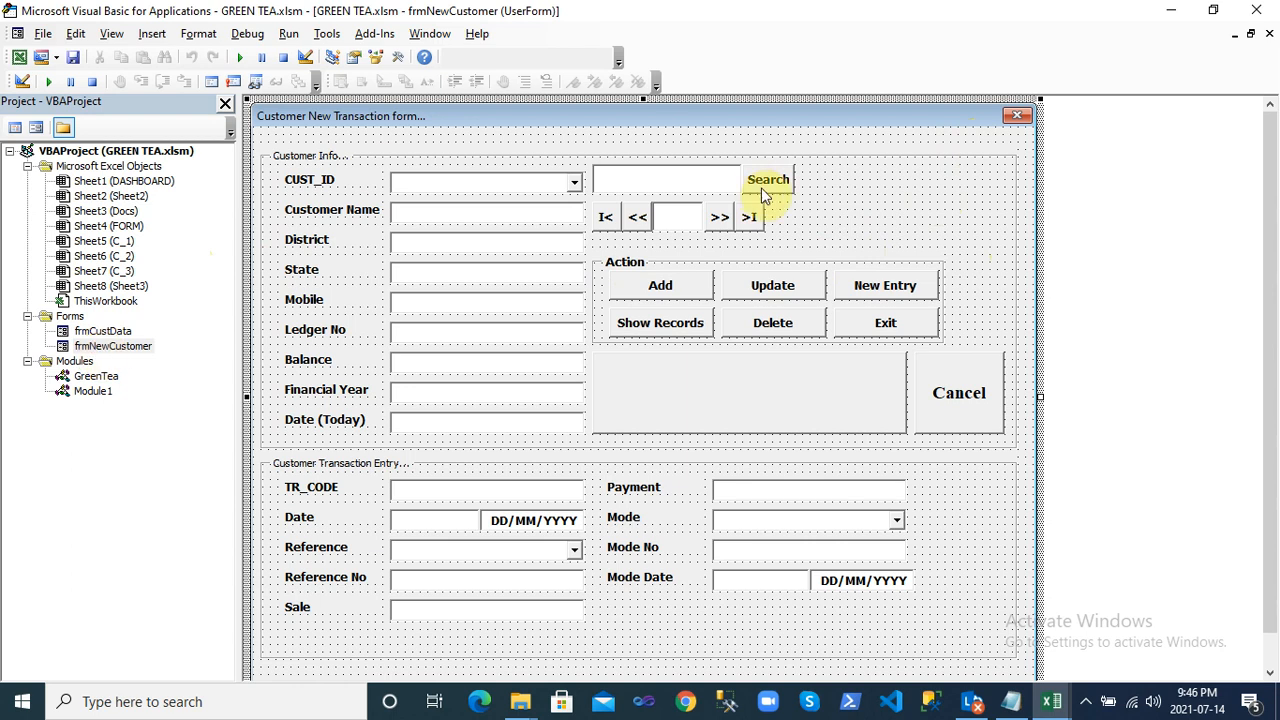
{"action": "double_click", "coordinate": [640, 288]}
{"action": "left_click", "coordinate": [586, 280]}
{"action": "key", "text": "Down"}
{"action": "key", "text": "Down"}
{"action": "key", "text": "Down"}
{"action": "key", "text": "Down"}
{"action": "key", "text": "Down"}
{"action": "key", "text": "Down"}
{"action": "key", "text": "Down"}
{"action": "key", "text": "Down"}
{"action": "key", "text": "Down"}
{"action": "key", "text": "Down"}
{"action": "key", "text": "Down"}
{"action": "key", "text": "Down"}
{"action": "key", "text": "Down"}
{"action": "key", "text": "Down"}
{"action": "key", "text": "Down"}
{"action": "key", "text": "Down"}
{"action": "key", "text": "Down"}
{"action": "key", "text": "Down"}
{"action": "key", "text": "Down"}
{"action": "key", "text": "Down"}
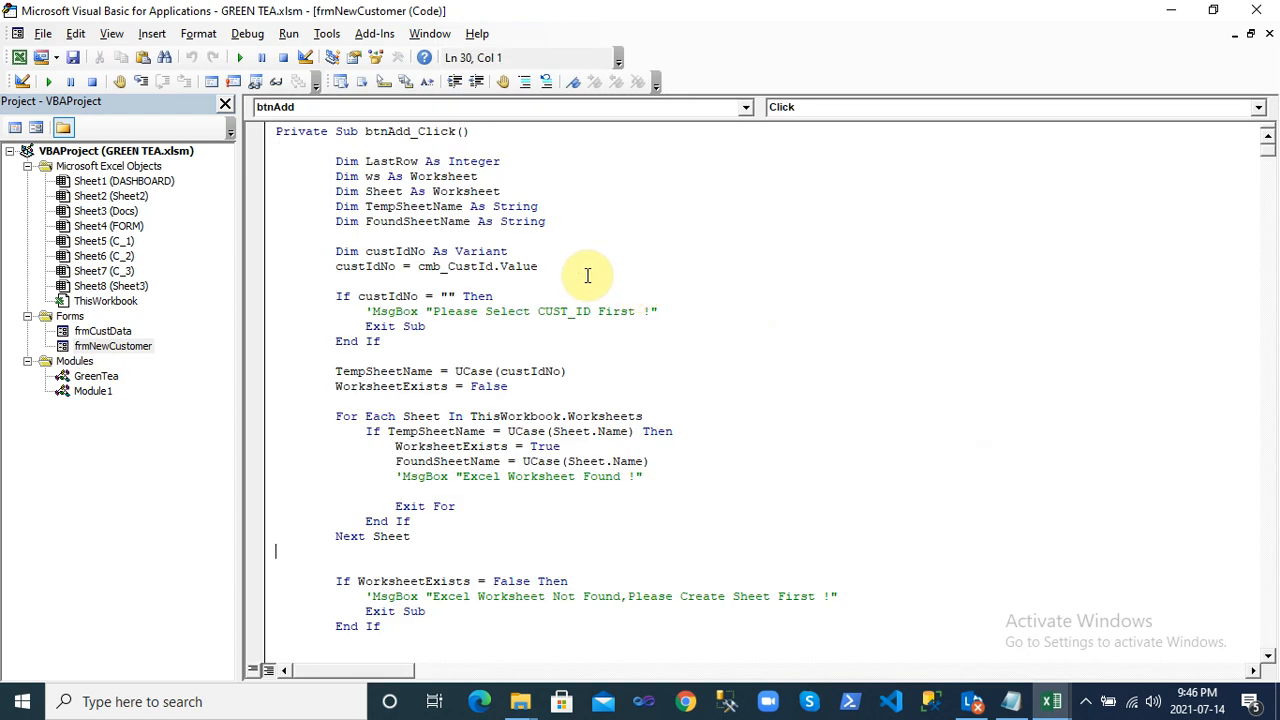
Go over the opening part of btnAdd_Click again and return to the procedure's first line
{"action": "key", "text": "Up"}
{"action": "key", "text": "Up"}
{"action": "key", "text": "Up"}
{"action": "key", "text": "Up"}
{"action": "key", "text": "Up"}
{"action": "key", "text": "Up"}
{"action": "key", "text": "Up"}
{"action": "key", "text": "Up"}
{"action": "key", "text": "Up"}
{"action": "key", "text": "Down"}
{"action": "key", "text": "Down"}
{"action": "key", "text": "Down"}
{"action": "key", "text": "Down"}
{"action": "key", "text": "Down"}
{"action": "key", "text": "Down"}
{"action": "key", "text": "Down"}
{"action": "key", "text": "Down"}
{"action": "key", "text": "Down"}
{"action": "key", "text": "Down"}
{"action": "key", "text": "Down"}
{"action": "key", "text": "Down"}
{"action": "key", "text": "Down"}
{"action": "key", "text": "Down"}
{"action": "key", "text": "Down"}
{"action": "key", "text": "Down"}
{"action": "key", "text": "Down"}
{"action": "key", "text": "Down"}
{"action": "key", "text": "Down"}
{"action": "key", "text": "Down"}
{"action": "key", "text": "Down"}
{"action": "key", "text": "Down"}
{"action": "key", "text": "Up"}
{"action": "key", "text": "Up"}
{"action": "key", "text": "Up"}
{"action": "key", "text": "Up"}
{"action": "key", "text": "Up"}
{"action": "key", "text": "Up"}
{"action": "key", "text": "Up"}
{"action": "key", "text": "Up"}
{"action": "key", "text": "Up"}
{"action": "key", "text": "Up"}
{"action": "key", "text": "Up"}
{"action": "key", "text": "Up"}
{"action": "key", "text": "Up"}
{"action": "key", "text": "Up"}
{"action": "key", "text": "Up"}
{"action": "key", "text": "Up"}
{"action": "key", "text": "Up"}
{"action": "key", "text": "Up"}
{"action": "key", "text": "Up"}
{"action": "key", "text": "Up"}
{"action": "key", "text": "Down"}
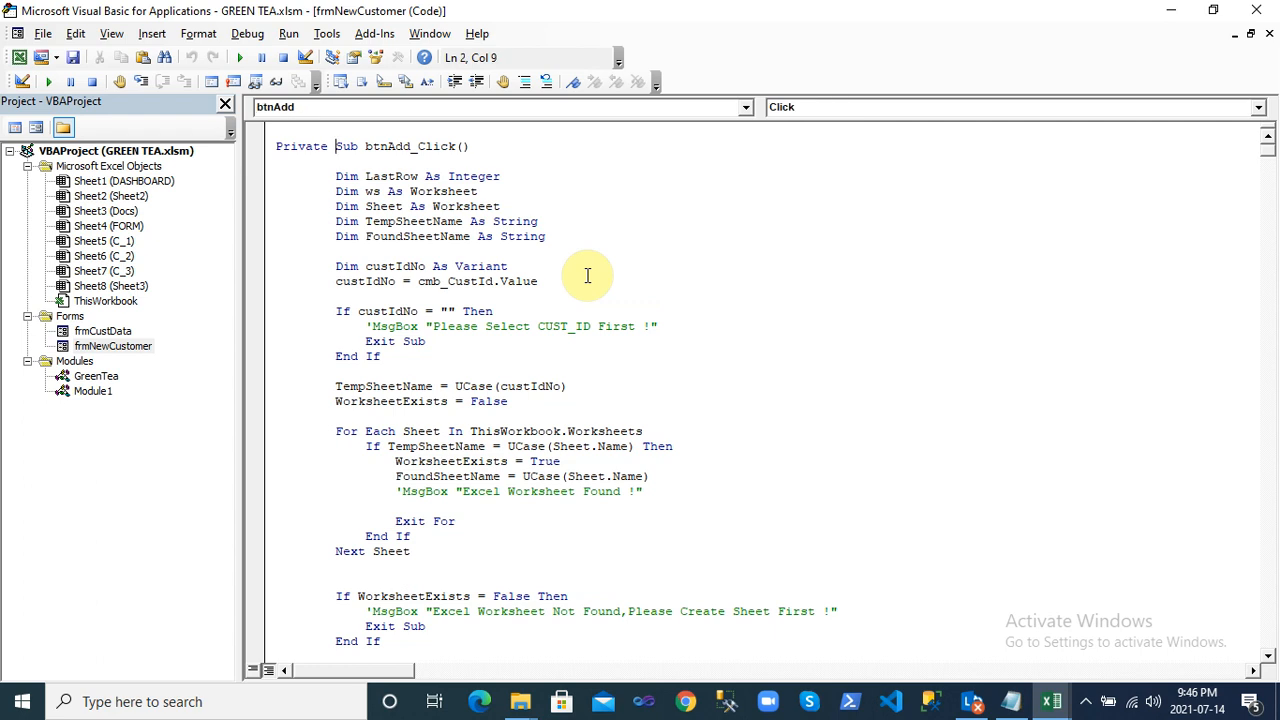
Review btnAdd_Click from the declarations through the missing-worksheet check, last-row lookup and TR_CODE assignment to the date formatting
{"action": "key", "text": "Down"}
{"action": "key", "text": "Down"}
{"action": "key", "text": "Down"}
{"action": "key", "text": "Down"}
{"action": "key", "text": "Down"}
{"action": "key", "text": "Down"}
{"action": "key", "text": "Down"}
{"action": "key", "text": "Down"}
{"action": "key", "text": "Down"}
{"action": "key", "text": "Down"}
{"action": "key", "text": "Down"}
{"action": "key", "text": "Down"}
{"action": "key", "text": "Down"}
{"action": "key", "text": "Down"}
{"action": "key", "text": "Down"}
{"action": "key", "text": "Down"}
{"action": "key", "text": "Down"}
{"action": "key", "text": "Down"}
{"action": "key", "text": "Down"}
{"action": "key", "text": "Down"}
{"action": "key", "text": "Down"}
{"action": "key", "text": "Down"}
{"action": "key", "text": "Down"}
{"action": "key", "text": "Down"}
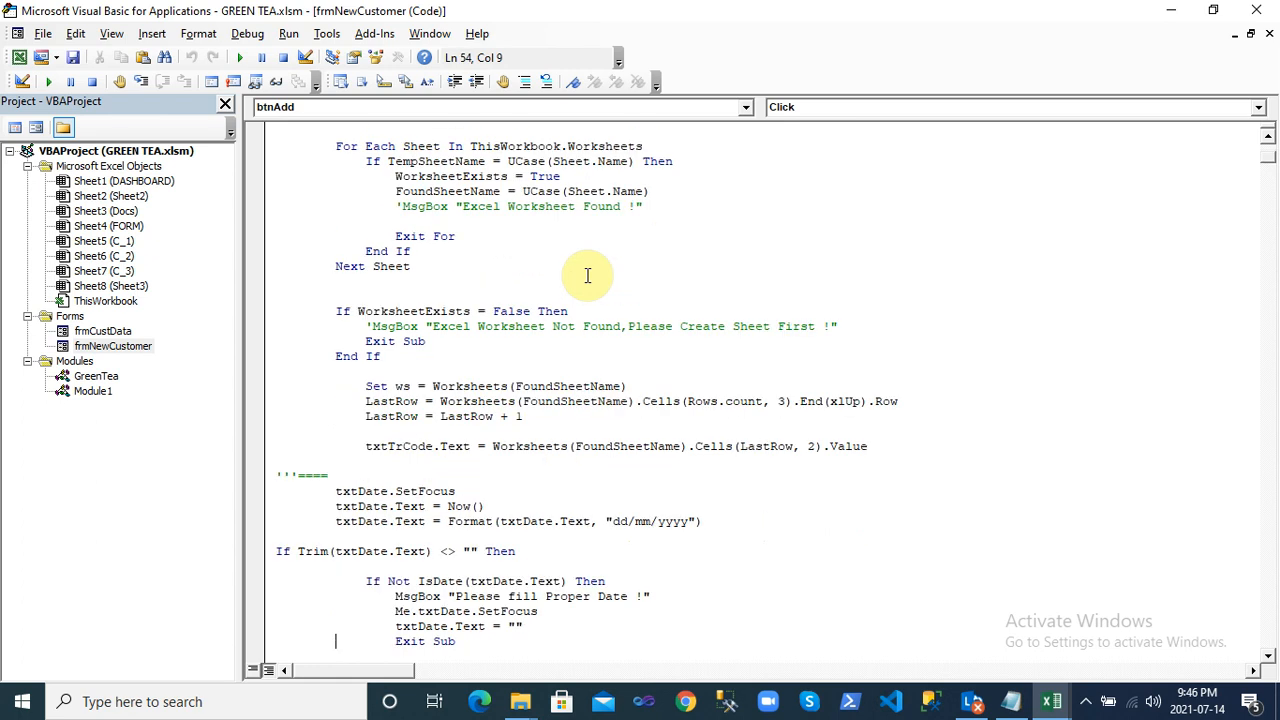
Review the date validation and the empty-reference check in btnAdd_Click
{"action": "key", "text": "Down"}
{"action": "key", "text": "Down"}
{"action": "key", "text": "Down"}
{"action": "key", "text": "Down"}
{"action": "key", "text": "Down"}
{"action": "key", "text": "Down"}
{"action": "key", "text": "Down"}
{"action": "key", "text": "Down"}
{"action": "key", "text": "Down"}
{"action": "key", "text": "Down"}
{"action": "key", "text": "Down"}
{"action": "key", "text": "Down"}
{"action": "key", "text": "Down"}
{"action": "key", "text": "Down"}
{"action": "key", "text": "Down"}
{"action": "key", "text": "Down"}
{"action": "key", "text": "Down"}
{"action": "key", "text": "Down"}
{"action": "key", "text": "Down"}
{"action": "key", "text": "Down"}
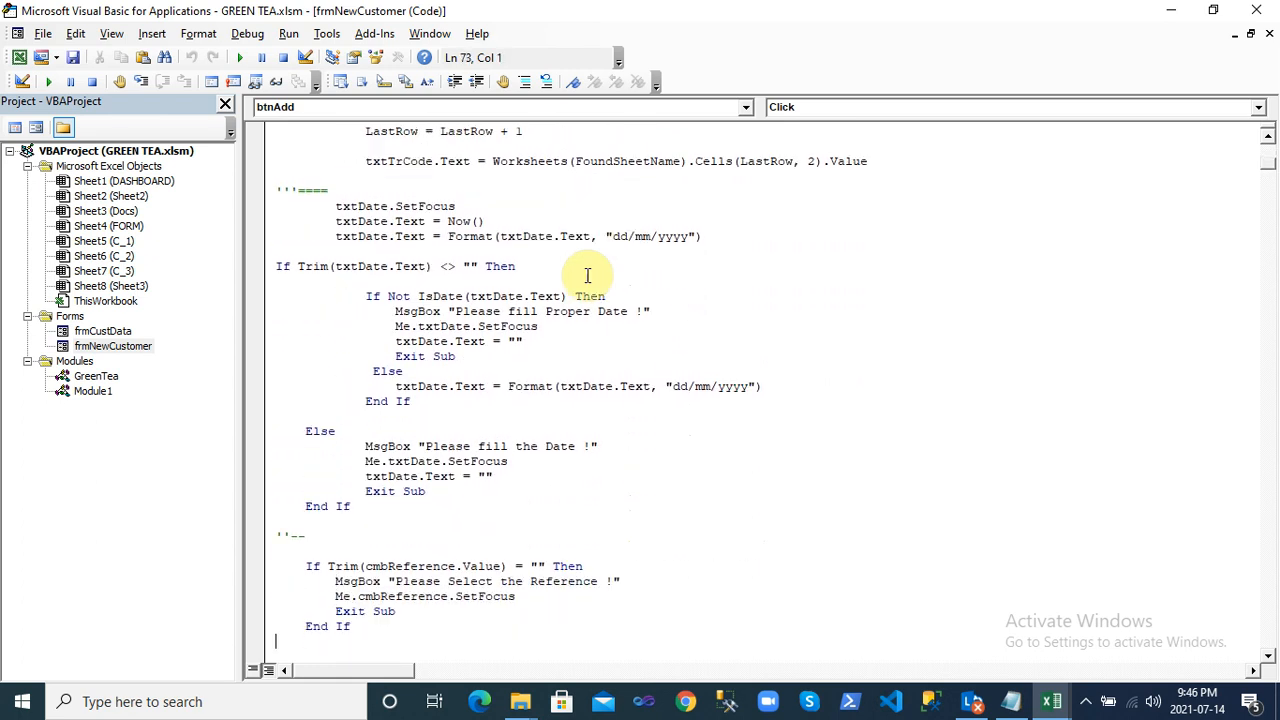
Review the Bill conditions in btnAdd_Click that check the reference number and the sale amount
{"action": "key", "text": "Down"}
{"action": "key", "text": "Down"}
{"action": "key", "text": "Down"}
{"action": "key", "text": "Down"}
{"action": "key", "text": "Down"}
{"action": "key", "text": "Down"}
{"action": "key", "text": "Down"}
{"action": "key", "text": "Down"}
{"action": "key", "text": "Down"}
{"action": "key", "text": "Down"}
{"action": "key", "text": "Down"}
{"action": "key", "text": "Down"}
{"action": "key", "text": "Down"}
{"action": "key", "text": "Down"}
{"action": "key", "text": "Down"}
{"action": "key", "text": "Down"}
{"action": "key", "text": "Down"}
{"action": "key", "text": "Down"}
{"action": "key", "text": "Down"}
{"action": "key", "text": "Down"}
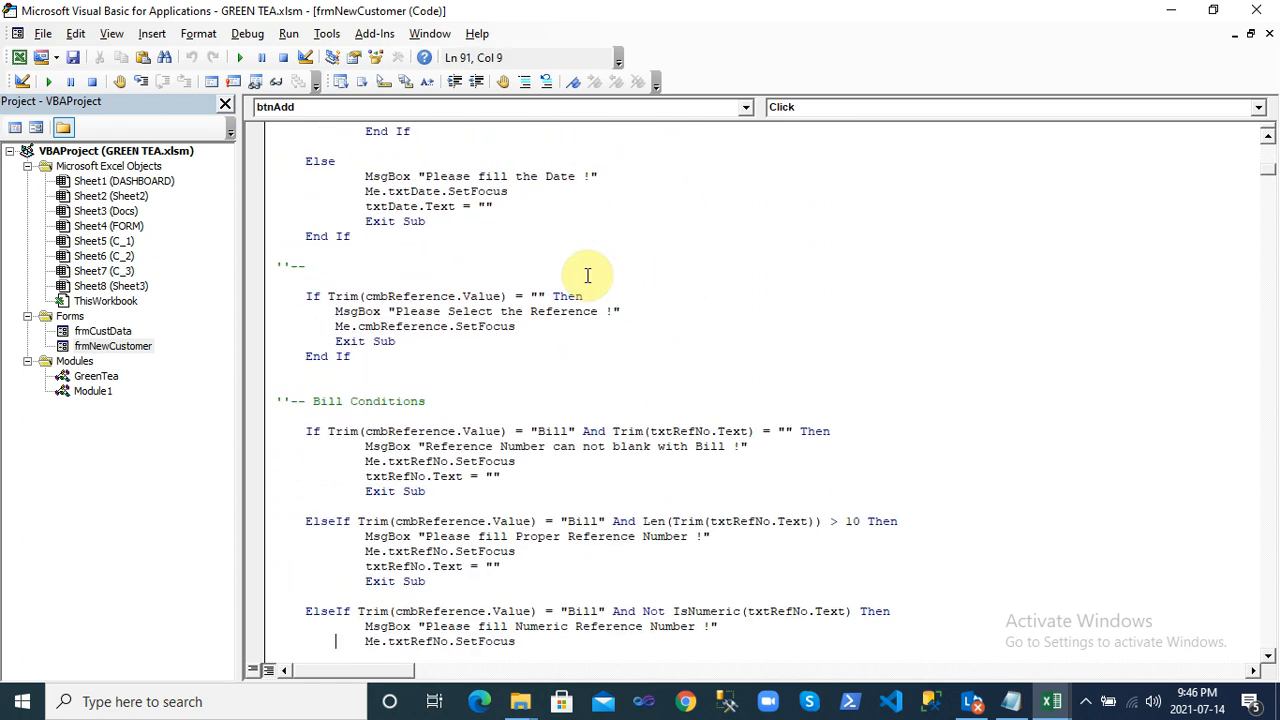
{"action": "key", "text": "Down"}
{"action": "key", "text": "Down"}
{"action": "key", "text": "Down"}
{"action": "key", "text": "Down"}
{"action": "key", "text": "Down"}
{"action": "key", "text": "Down"}
{"action": "key", "text": "Down"}
{"action": "key", "text": "Down"}
{"action": "key", "text": "Down"}
{"action": "key", "text": "Down"}
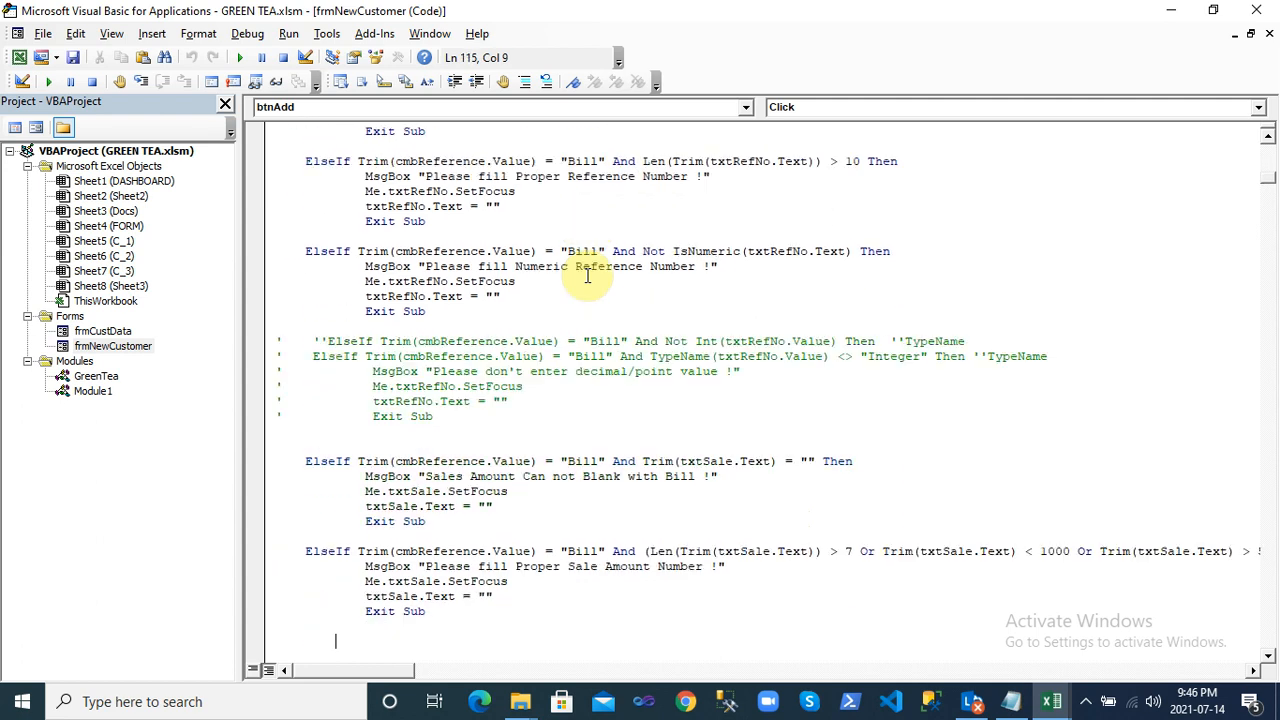
Review the remaining Bill conditions covering mode, mode number and mode date, up to the start of the Reciept conditions
{"action": "key", "text": "Down"}
{"action": "key", "text": "Down"}
{"action": "key", "text": "Down"}
{"action": "key", "text": "Down"}
{"action": "key", "text": "Down"}
{"action": "key", "text": "Down"}
{"action": "key", "text": "Down"}
{"action": "key", "text": "Down"}
{"action": "key", "text": "Down"}
{"action": "key", "text": "Down"}
{"action": "key", "text": "Down"}
{"action": "key", "text": "Down"}
{"action": "key", "text": "Down"}
{"action": "key", "text": "Down"}
{"action": "key", "text": "Down"}
{"action": "key", "text": "Down"}
{"action": "key", "text": "Down"}
{"action": "key", "text": "Down"}
{"action": "key", "text": "Down"}
{"action": "key", "text": "Down"}
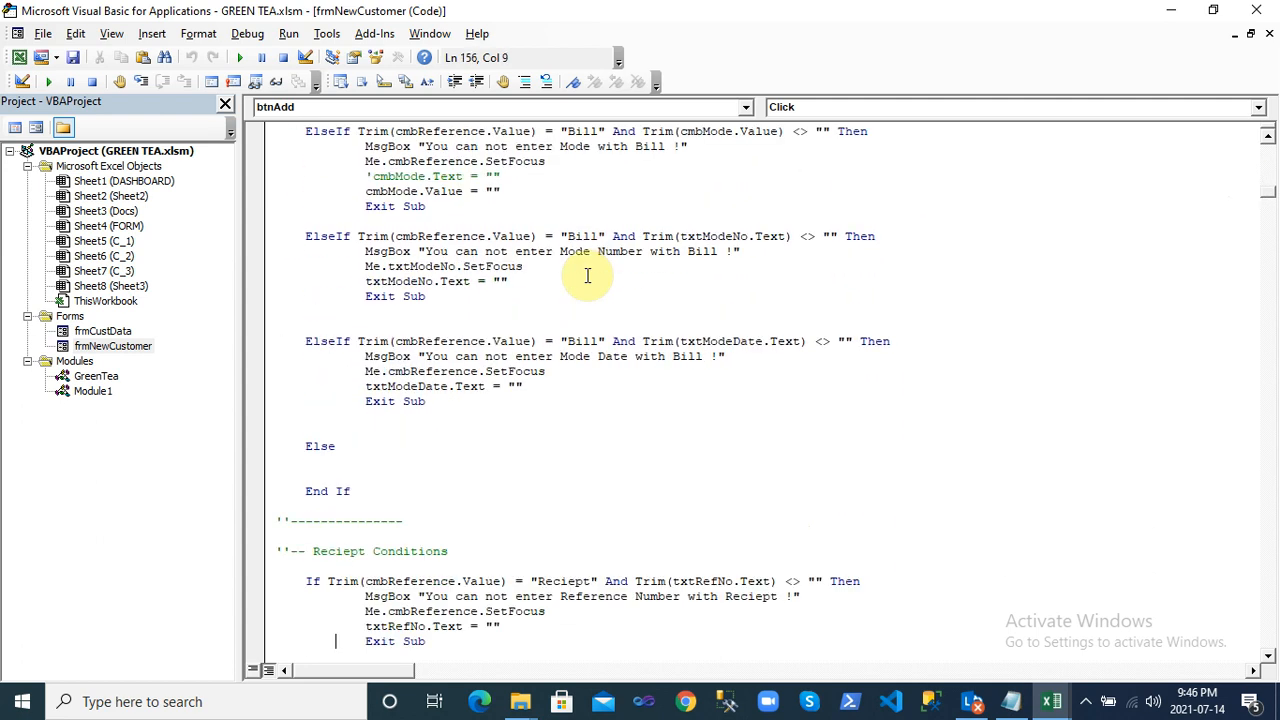
Review the Reciept conditions for sale amount, payment amount and mode, including the Cash mode number and date checks
{"action": "key", "text": "Down"}
{"action": "key", "text": "Down"}
{"action": "key", "text": "Down"}
{"action": "key", "text": "Down"}
{"action": "key", "text": "Down"}
{"action": "key", "text": "Down"}
{"action": "key", "text": "Down"}
{"action": "key", "text": "Down"}
{"action": "key", "text": "Down"}
{"action": "key", "text": "Down"}
{"action": "key", "text": "Down"}
{"action": "key", "text": "Down"}
{"action": "key", "text": "Down"}
{"action": "key", "text": "Down"}
{"action": "key", "text": "Down"}
{"action": "key", "text": "Down"}
{"action": "key", "text": "Down"}
{"action": "key", "text": "Down"}
{"action": "key", "text": "Down"}
{"action": "key", "text": "Down"}
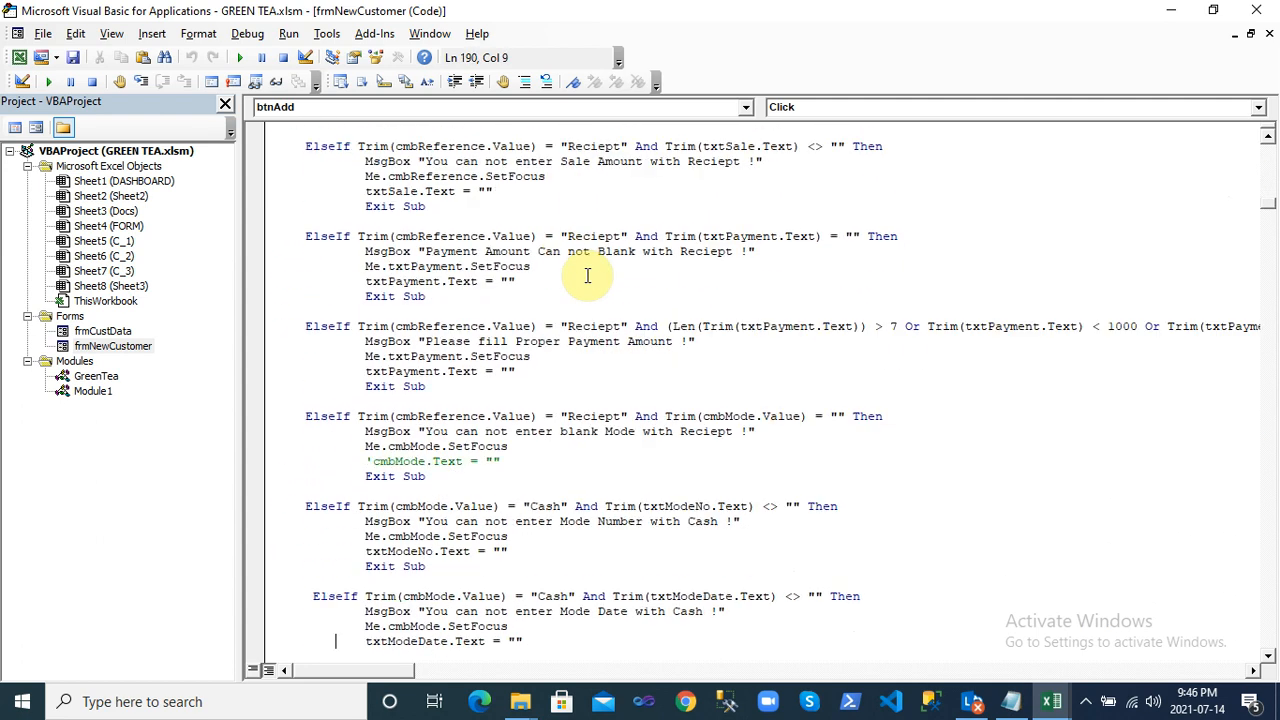
Review the Cheque mode number and mode date checks, the mode date formatting and the LastRow = 9 condition
{"action": "key", "text": "Down"}
{"action": "key", "text": "Down"}
{"action": "key", "text": "Down"}
{"action": "key", "text": "Down"}
{"action": "key", "text": "Down"}
{"action": "key", "text": "Down"}
{"action": "key", "text": "Down"}
{"action": "key", "text": "Down"}
{"action": "key", "text": "Down"}
{"action": "key", "text": "Down"}
{"action": "key", "text": "Down"}
{"action": "key", "text": "Down"}
{"action": "key", "text": "Down"}
{"action": "key", "text": "Down"}
{"action": "key", "text": "Down"}
{"action": "key", "text": "Down"}
{"action": "key", "text": "Down"}
{"action": "key", "text": "Down"}
{"action": "key", "text": "Down"}
{"action": "key", "text": "Down"}
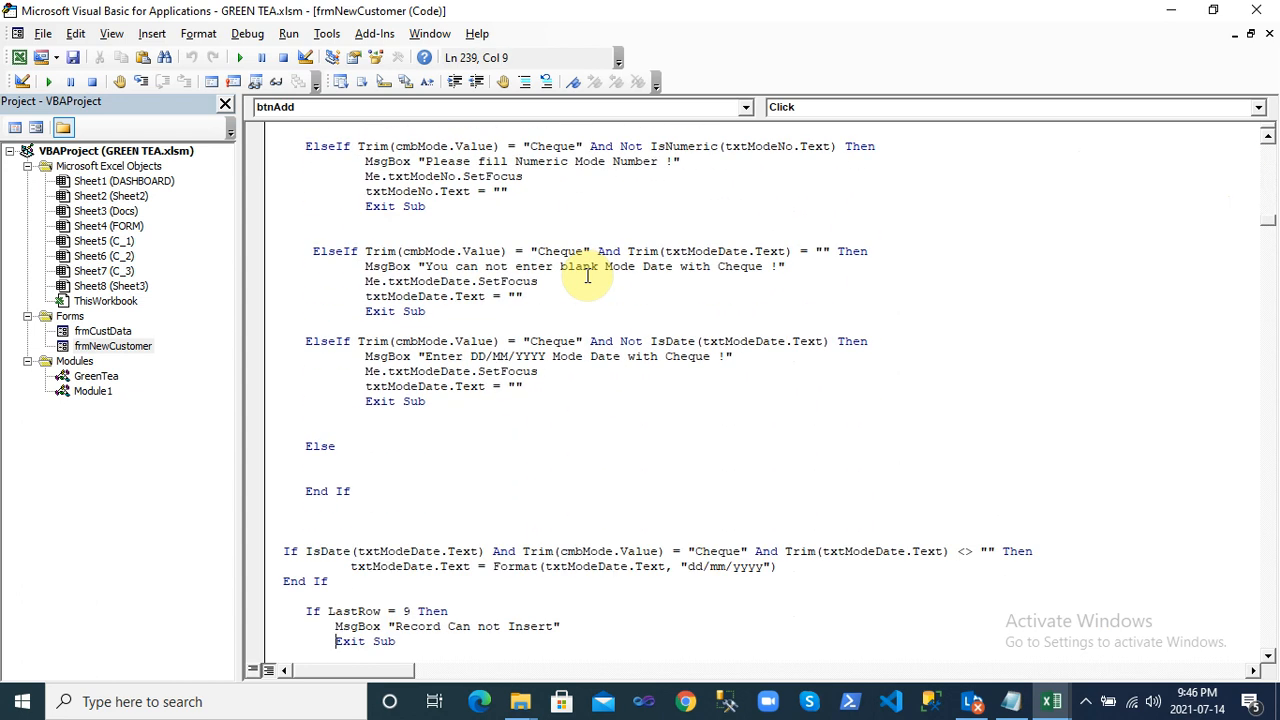
Review the add-record confirmation, the lines writing form values to the worksheet cells and the ClearRecords call
{"action": "key", "text": "Down"}
{"action": "key", "text": "Down"}
{"action": "key", "text": "Down"}
{"action": "key", "text": "Down"}
{"action": "key", "text": "Down"}
{"action": "key", "text": "Down"}
{"action": "key", "text": "Down"}
{"action": "key", "text": "Down"}
{"action": "key", "text": "Down"}
{"action": "key", "text": "Down"}
{"action": "key", "text": "Down"}
{"action": "key", "text": "Down"}
{"action": "key", "text": "Down"}
{"action": "key", "text": "Down"}
{"action": "key", "text": "Down"}
{"action": "key", "text": "Down"}
{"action": "key", "text": "Down"}
{"action": "key", "text": "Down"}
{"action": "key", "text": "Down"}
{"action": "key", "text": "Down"}
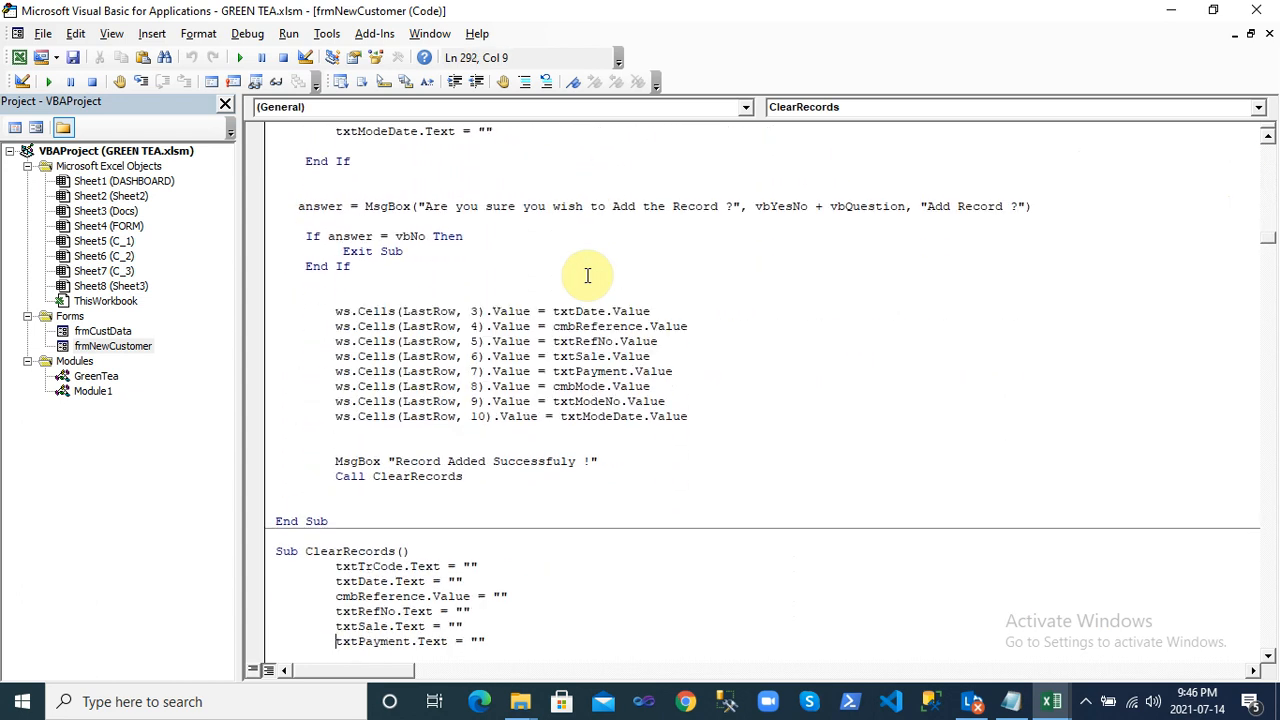
Examine the ClearRecords procedure, from its name and field-clearing lines to the declarations and CUST_ID check
{"action": "key", "text": "Down"}
{"action": "key", "text": "Down"}
{"action": "key", "text": "Down"}
{"action": "key", "text": "Down"}
{"action": "key", "text": "Down"}
{"action": "key", "text": "Down"}
{"action": "key", "text": "Down"}
{"action": "key", "text": "Down"}
{"action": "key", "text": "Down"}
{"action": "key", "text": "Down"}
{"action": "key", "text": "Down"}
{"action": "key", "text": "Down"}
{"action": "key", "text": "Down"}
{"action": "key", "text": "Down"}
{"action": "key", "text": "Down"}
{"action": "key", "text": "Down"}
{"action": "key", "text": "Down"}
{"action": "key", "text": "Down"}
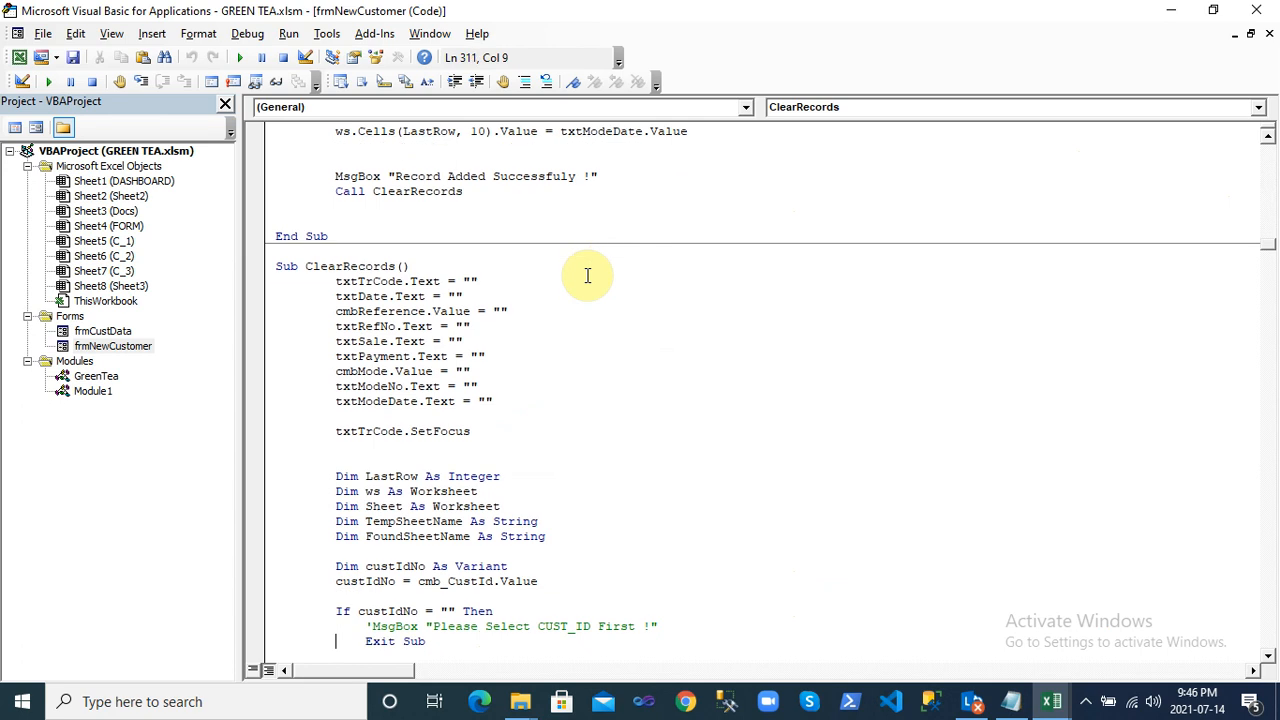
{"action": "double_click", "coordinate": [364, 266]}
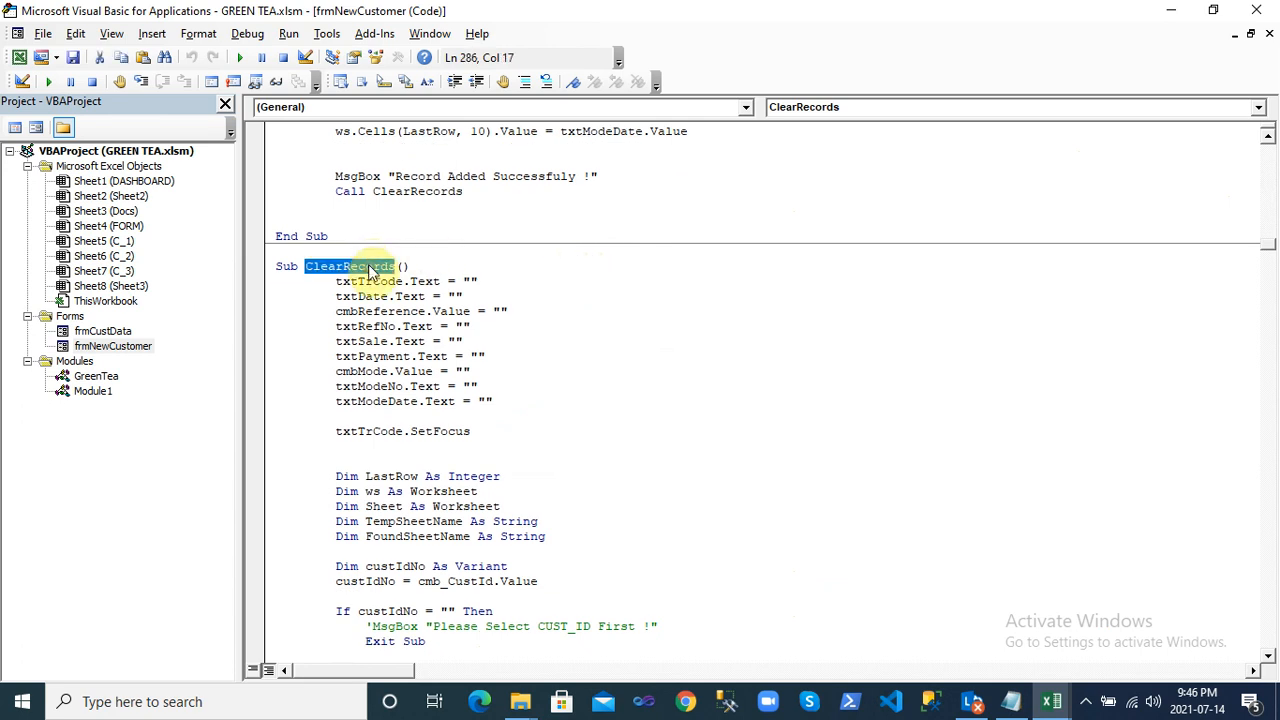
{"action": "left_click", "coordinate": [360, 341]}
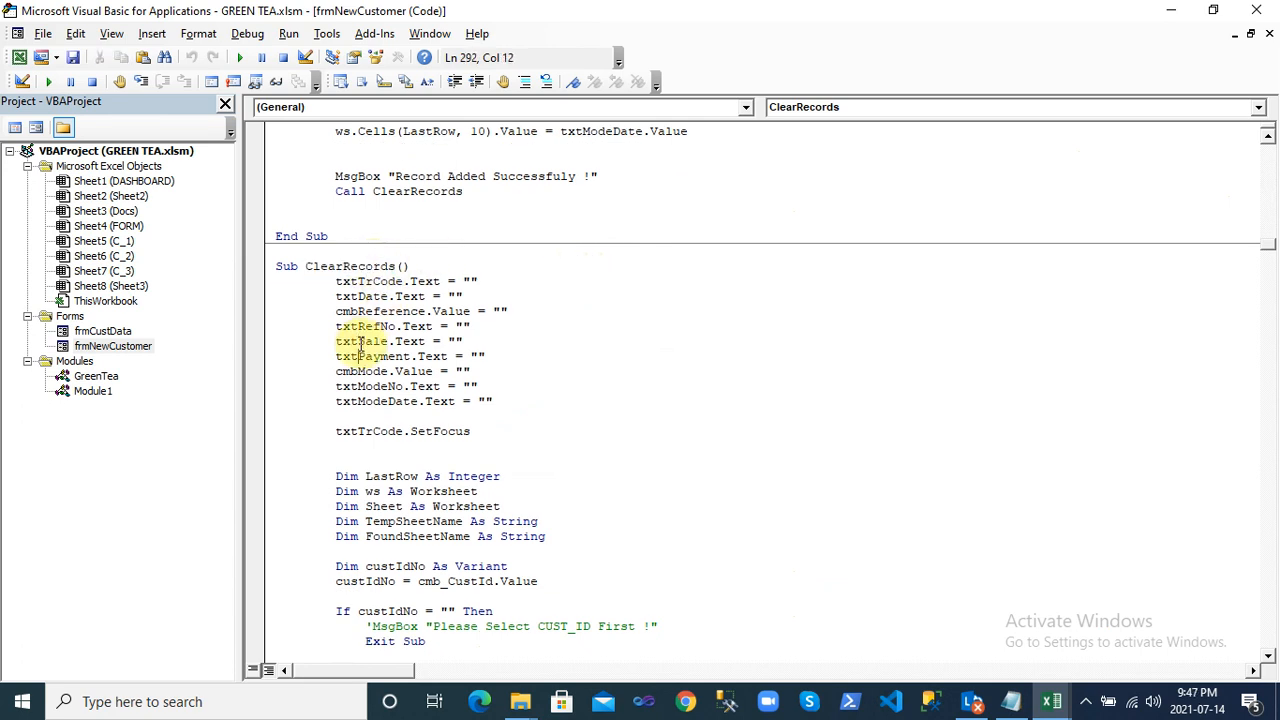
Review the worksheet search and TR_CODE assignment ending ClearRecords, and the button enabling lines in btnCancel_Click
{"action": "key", "text": "Down"}
{"action": "key", "text": "Down"}
{"action": "key", "text": "Down"}
{"action": "key", "text": "Down"}
{"action": "key", "text": "Down"}
{"action": "key", "text": "Down"}
{"action": "key", "text": "Down"}
{"action": "key", "text": "Down"}
{"action": "key", "text": "Down"}
{"action": "key", "text": "Down"}
{"action": "key", "text": "Down"}
{"action": "key", "text": "Down"}
{"action": "key", "text": "Down"}
{"action": "key", "text": "Down"}
{"action": "key", "text": "Down"}
{"action": "key", "text": "Down"}
{"action": "key", "text": "Down"}
{"action": "key", "text": "Down"}
{"action": "key", "text": "Down"}
{"action": "key", "text": "Down"}
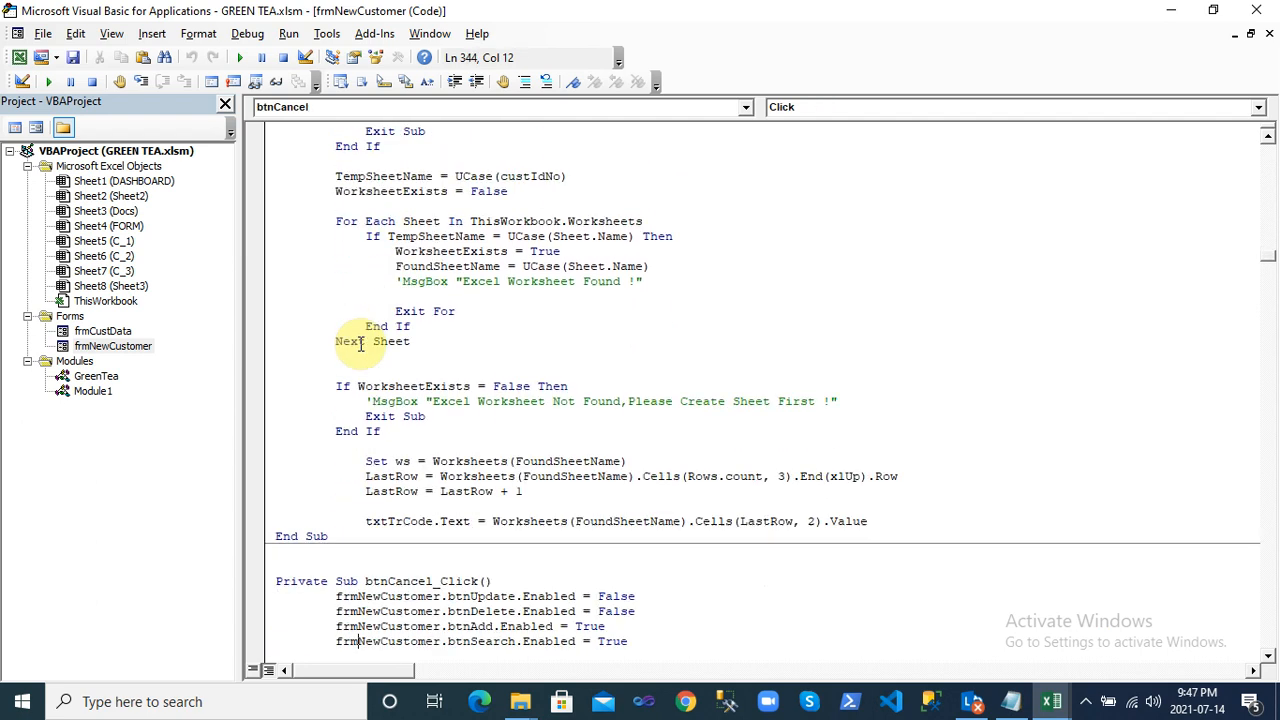
{"action": "double_click", "coordinate": [423, 327]}
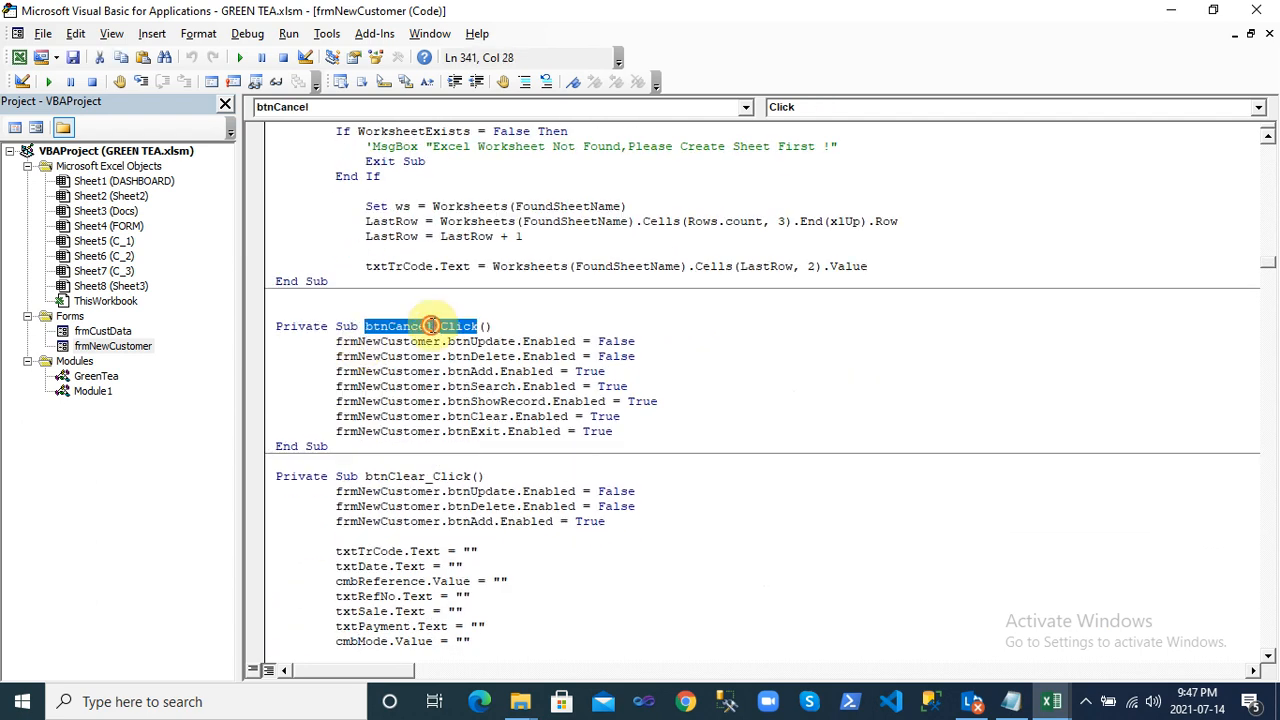
{"action": "left_click", "coordinate": [352, 358]}
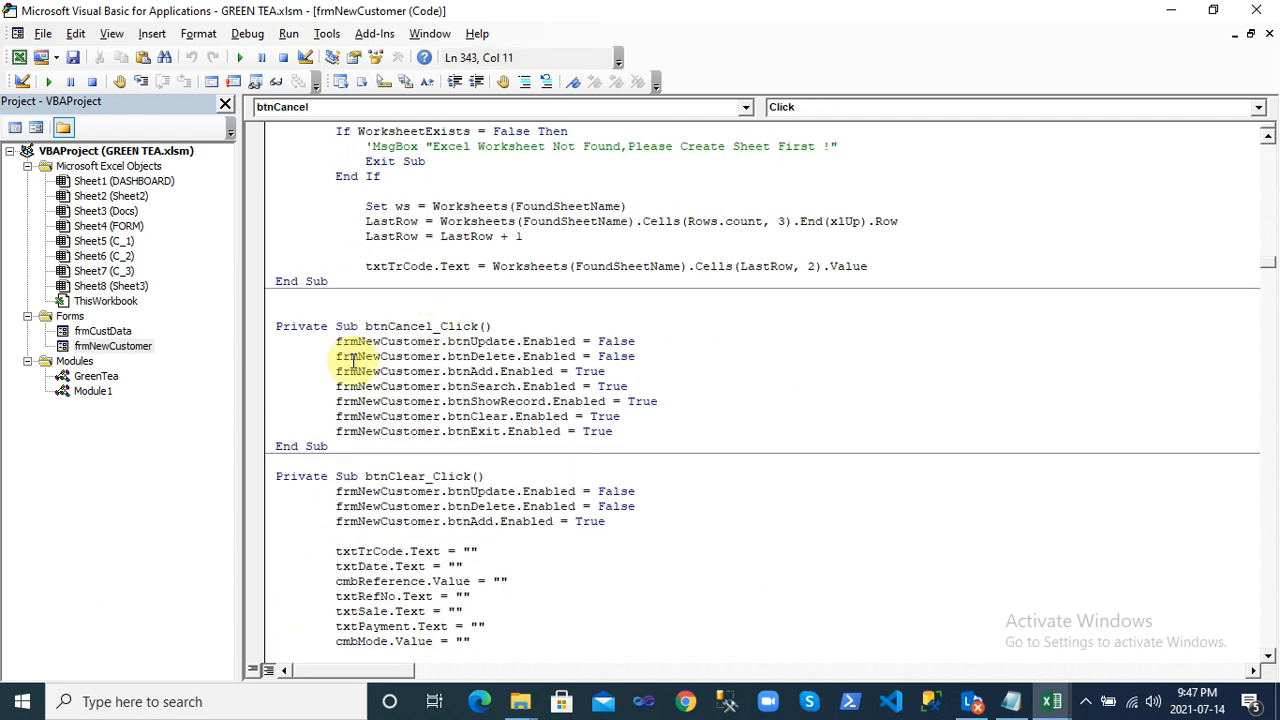
Review the btnClear_Click lines that enable buttons, empty the form fields and format txtDate as dd/mm/yyyy
{"action": "key", "text": "Down"}
{"action": "key", "text": "Down"}
{"action": "key", "text": "Down"}
{"action": "key", "text": "Down"}
{"action": "key", "text": "Down"}
{"action": "key", "text": "Down"}
{"action": "key", "text": "Down"}
{"action": "key", "text": "Down"}
{"action": "key", "text": "Down"}
{"action": "key", "text": "Down"}
{"action": "key", "text": "Down"}
{"action": "key", "text": "Down"}
{"action": "key", "text": "Down"}
{"action": "key", "text": "Down"}
{"action": "key", "text": "Down"}
{"action": "key", "text": "Down"}
{"action": "key", "text": "Down"}
{"action": "key", "text": "Down"}
{"action": "key", "text": "Down"}
{"action": "key", "text": "Down"}
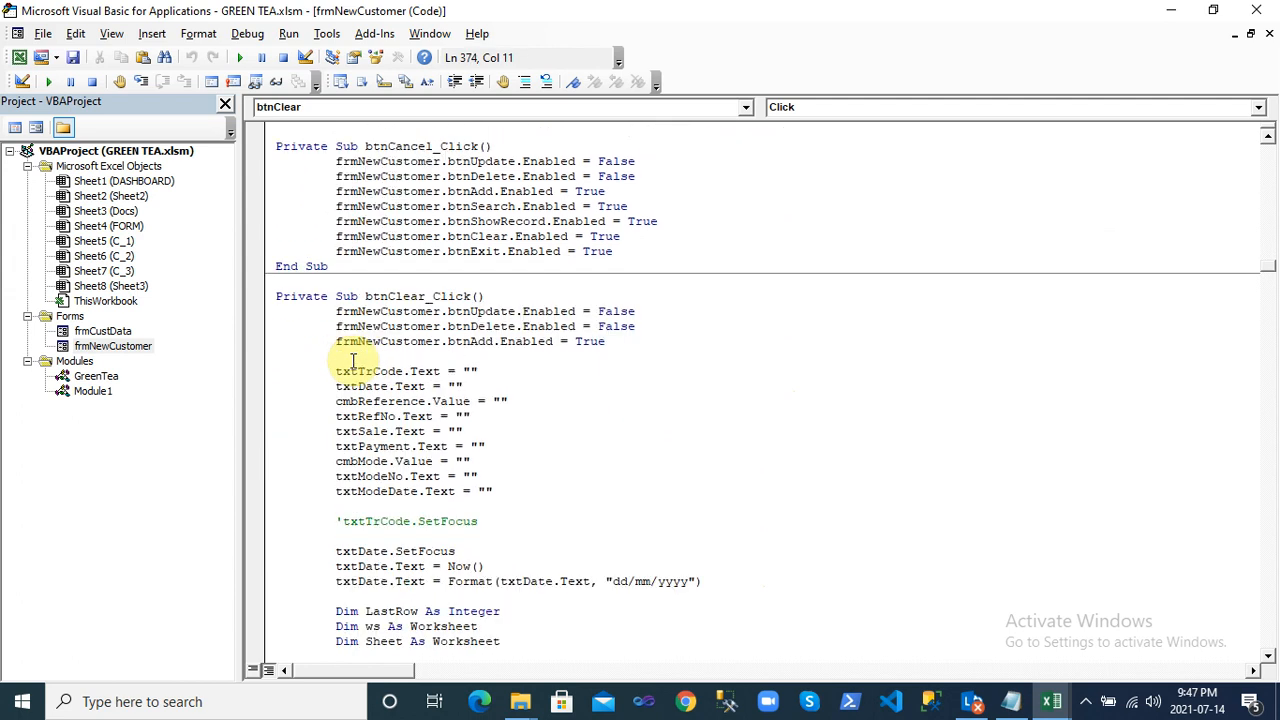
{"action": "key", "text": "Down"}
{"action": "key", "text": "Down"}
{"action": "key", "text": "Down"}
{"action": "key", "text": "Down"}
{"action": "key", "text": "Down"}
{"action": "key", "text": "Down"}
{"action": "key", "text": "Down"}
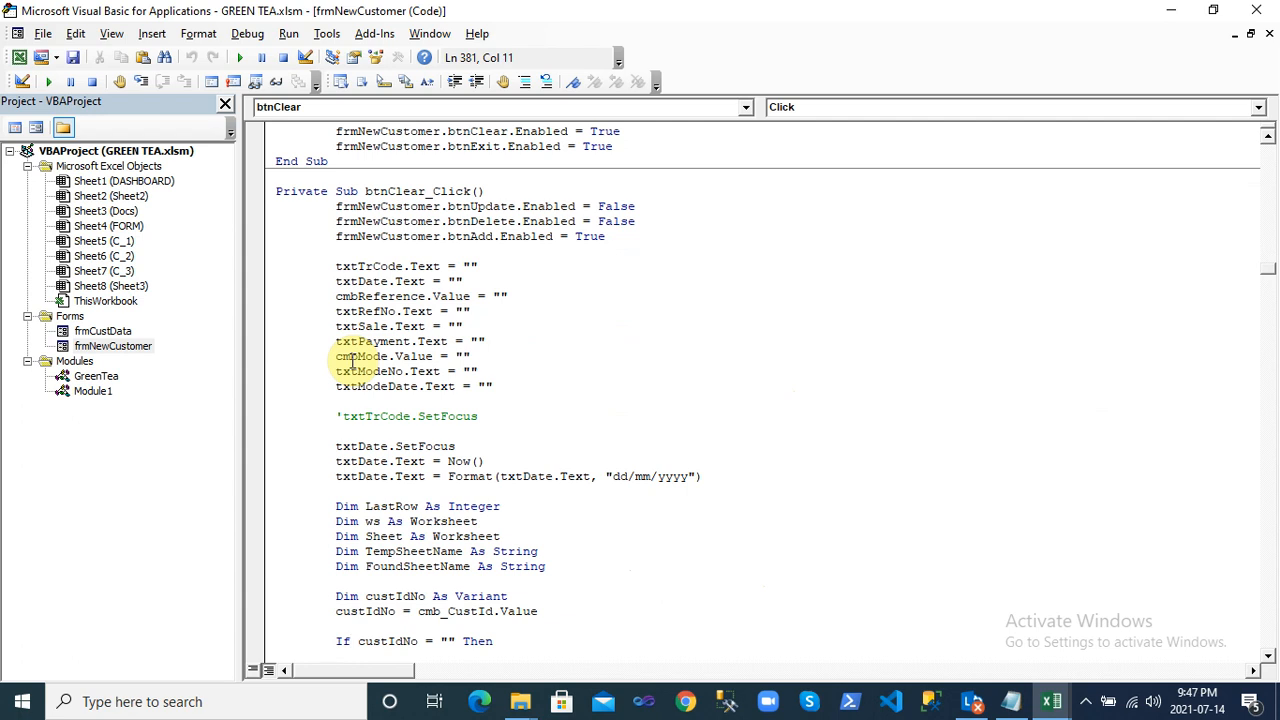
Examine btnClear_Click from its name through the variable declarations to the worksheet search and the txtTrCode assignment
{"action": "left_click", "coordinate": [403, 191]}
{"action": "left_click", "coordinate": [357, 237]}
{"action": "key", "text": "Down"}
{"action": "key", "text": "Down"}
{"action": "key", "text": "Down"}
{"action": "key", "text": "Down"}
{"action": "key", "text": "Down"}
{"action": "key", "text": "Down"}
{"action": "key", "text": "Down"}
{"action": "key", "text": "Down"}
{"action": "key", "text": "Down"}
{"action": "key", "text": "Down"}
{"action": "key", "text": "Down"}
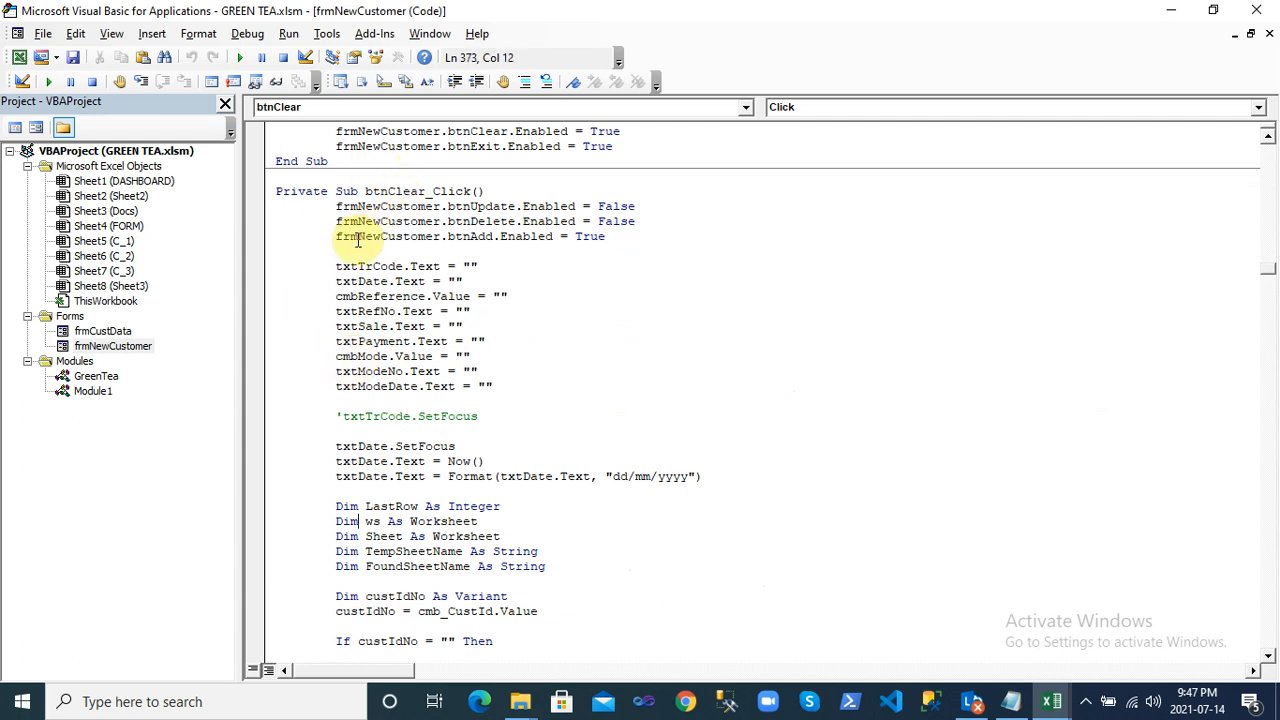
{"action": "key", "text": "Down"}
{"action": "key", "text": "Down"}
{"action": "key", "text": "Down"}
{"action": "key", "text": "Down"}
{"action": "key", "text": "Down"}
{"action": "key", "text": "Down"}
{"action": "key", "text": "Down"}
{"action": "key", "text": "Down"}
{"action": "key", "text": "Down"}
{"action": "key", "text": "Down"}
{"action": "key", "text": "Down"}
{"action": "key", "text": "Down"}
{"action": "key", "text": "Down"}
{"action": "key", "text": "Down"}
{"action": "key", "text": "Down"}
{"action": "key", "text": "Down"}
{"action": "key", "text": "Down"}
{"action": "key", "text": "Down"}
{"action": "key", "text": "Down"}
{"action": "key", "text": "Down"}
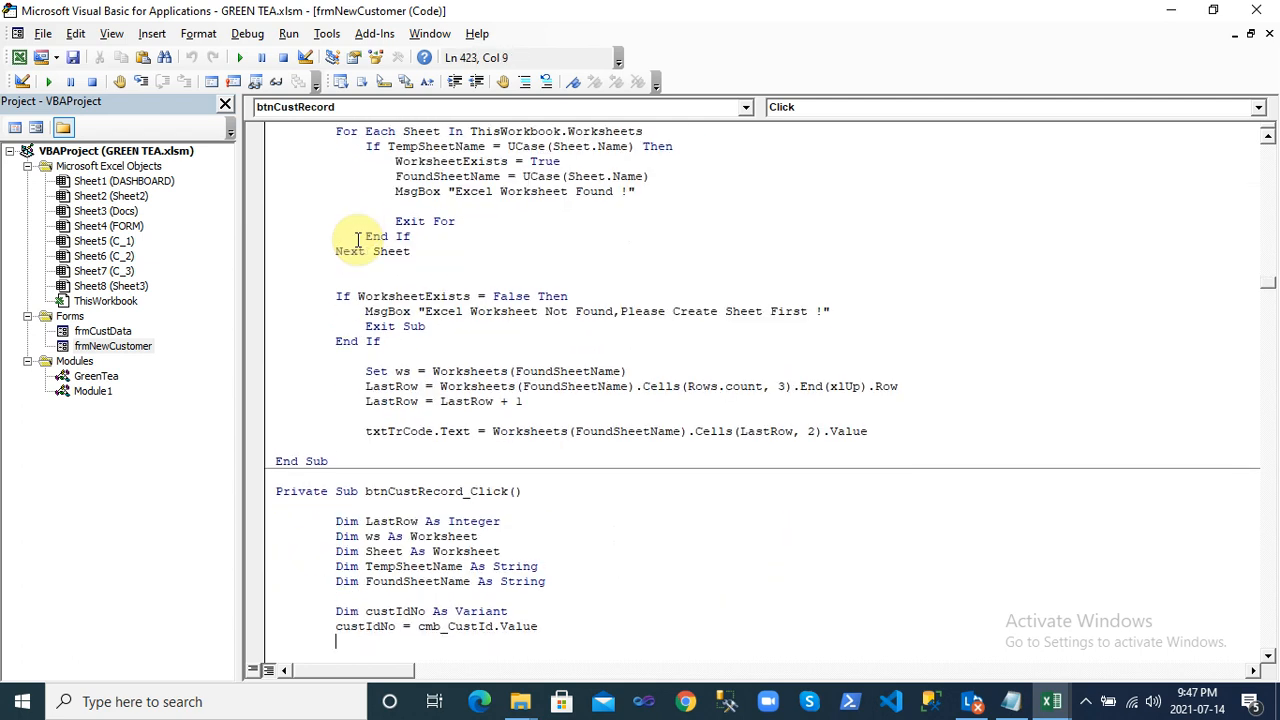
Review the btnCustRecord_Click declarations, the CUST_ID check and the loop that searches for the customer's worksheet
{"action": "key", "text": "Down"}
{"action": "key", "text": "Down"}
{"action": "key", "text": "Down"}
{"action": "key", "text": "Down"}
{"action": "key", "text": "Down"}
{"action": "key", "text": "Down"}
{"action": "key", "text": "Down"}
{"action": "key", "text": "Down"}
{"action": "key", "text": "Down"}
{"action": "key", "text": "Down"}
{"action": "key", "text": "Down"}
{"action": "key", "text": "Down"}
{"action": "key", "text": "Down"}
{"action": "key", "text": "Down"}
{"action": "key", "text": "Down"}
{"action": "key", "text": "Down"}
{"action": "key", "text": "Down"}
{"action": "key", "text": "Down"}
{"action": "key", "text": "Down"}
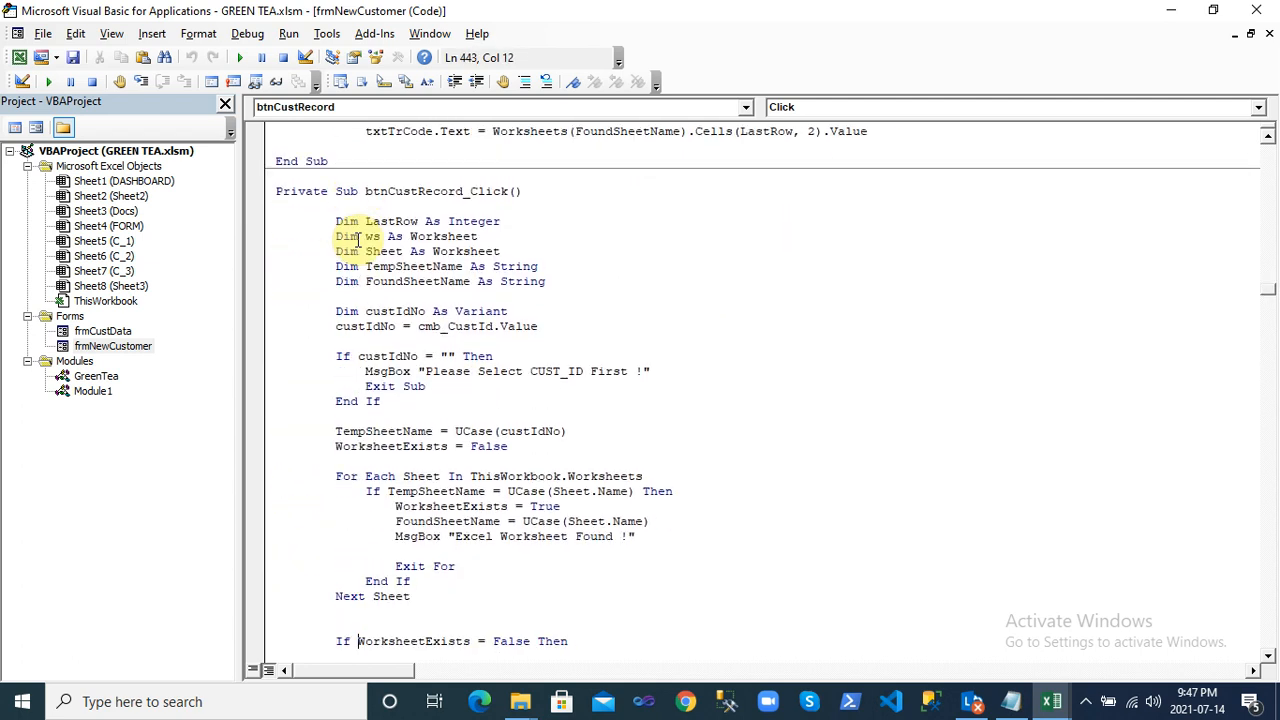
Examine the btnCustRecord_Click procedure from its name to its end, continuing to the start of btnDelete_Click
{"action": "left_click", "coordinate": [428, 200]}
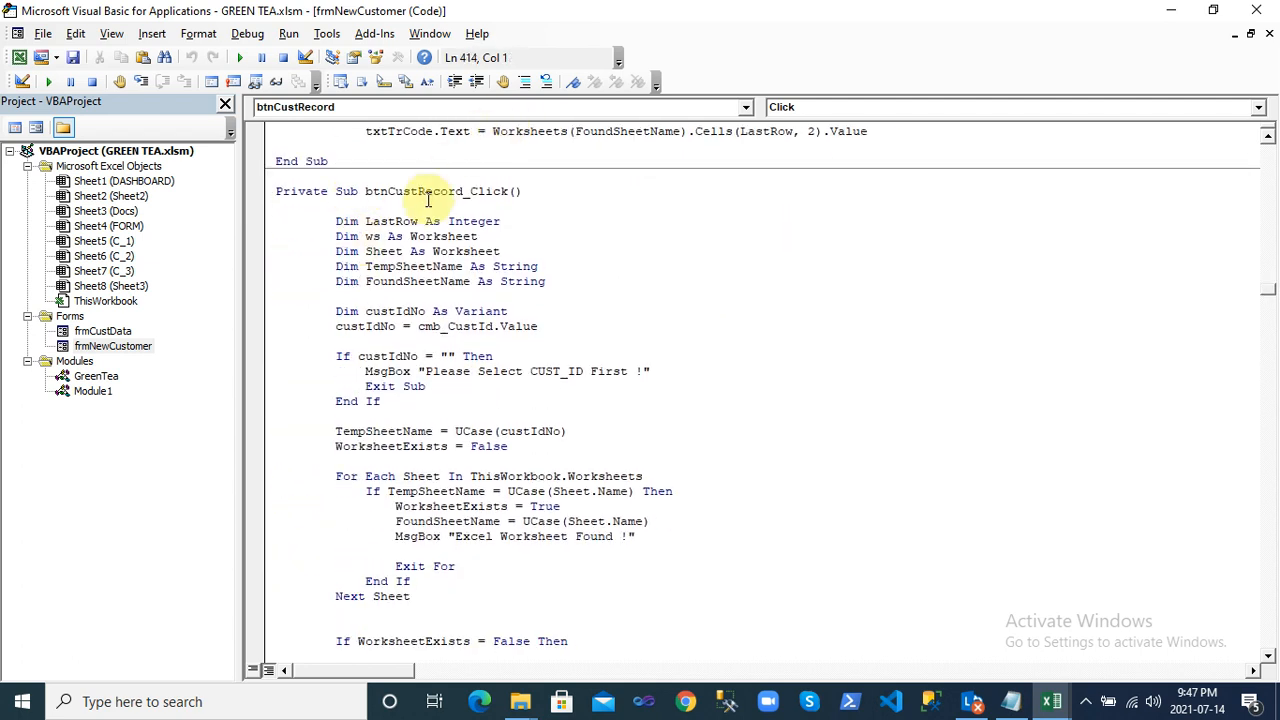
{"action": "key", "text": "Down"}
{"action": "key", "text": "Down"}
{"action": "key", "text": "Down"}
{"action": "key", "text": "Down"}
{"action": "key", "text": "Down"}
{"action": "key", "text": "Down"}
{"action": "key", "text": "Down"}
{"action": "key", "text": "Down"}
{"action": "key", "text": "Down"}
{"action": "key", "text": "Down"}
{"action": "key", "text": "Down"}
{"action": "key", "text": "Down"}
{"action": "key", "text": "Down"}
{"action": "key", "text": "Down"}
{"action": "key", "text": "Down"}
{"action": "key", "text": "Down"}
{"action": "key", "text": "Down"}
{"action": "key", "text": "Down"}
{"action": "key", "text": "Down"}
{"action": "key", "text": "Down"}
{"action": "key", "text": "Down"}
{"action": "key", "text": "Down"}
{"action": "key", "text": "Down"}
{"action": "key", "text": "Down"}
{"action": "key", "text": "Down"}
{"action": "key", "text": "Down"}
{"action": "key", "text": "Down"}
{"action": "key", "text": "Down"}
{"action": "key", "text": "Down"}
{"action": "key", "text": "Down"}
{"action": "key", "text": "Down"}
{"action": "key", "text": "Down"}
{"action": "key", "text": "Down"}
{"action": "key", "text": "Down"}
{"action": "key", "text": "Down"}
{"action": "key", "text": "Down"}
{"action": "key", "text": "Down"}
{"action": "key", "text": "Down"}
{"action": "key", "text": "Down"}
{"action": "key", "text": "Down"}
{"action": "key", "text": "Down"}
{"action": "key", "text": "Down"}
{"action": "key", "text": "Down"}
{"action": "key", "text": "Down"}
{"action": "key", "text": "Down"}
{"action": "key", "text": "Down"}
{"action": "key", "text": "Down"}
{"action": "key", "text": "Down"}
{"action": "key", "text": "Down"}
{"action": "key", "text": "Down"}
{"action": "key", "text": "Down"}
{"action": "key", "text": "Down"}
{"action": "key", "text": "Down"}
{"action": "key", "text": "Down"}
{"action": "key", "text": "Down"}
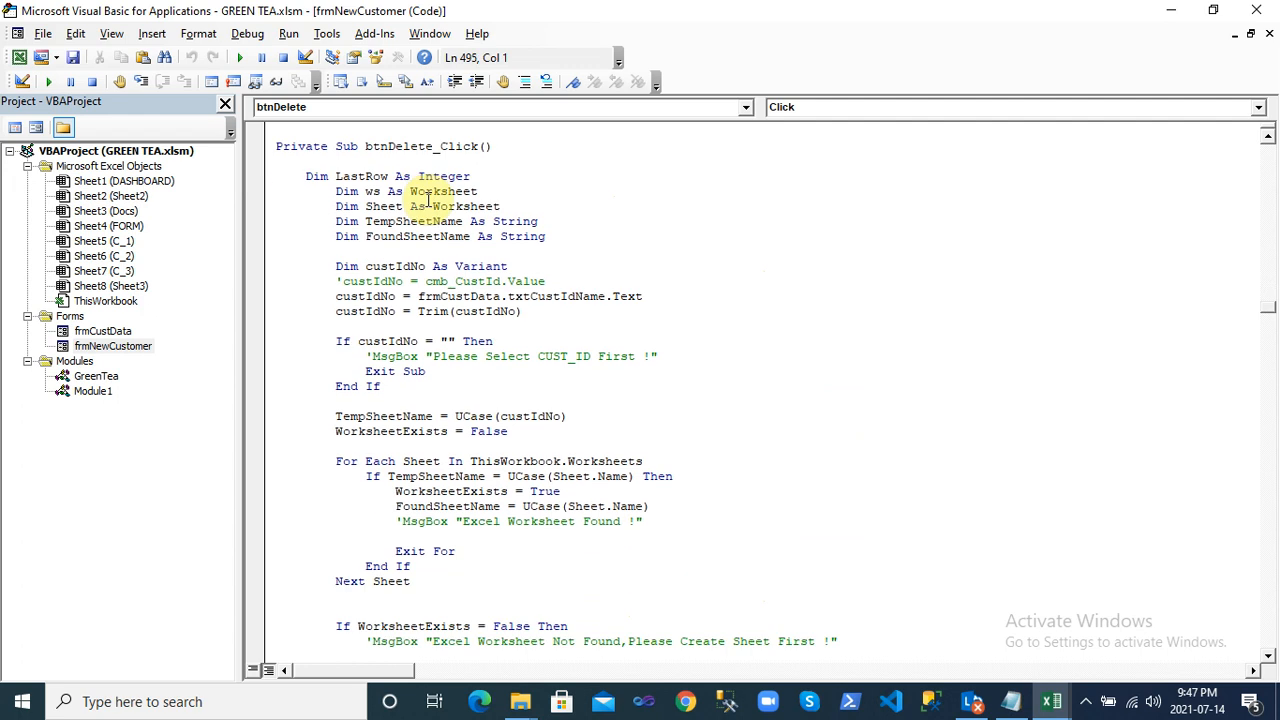
Review the btnDelete_Click declarations, the CUST_ID check and the loop that searches for the customer's worksheet
{"action": "left_click", "coordinate": [416, 162]}
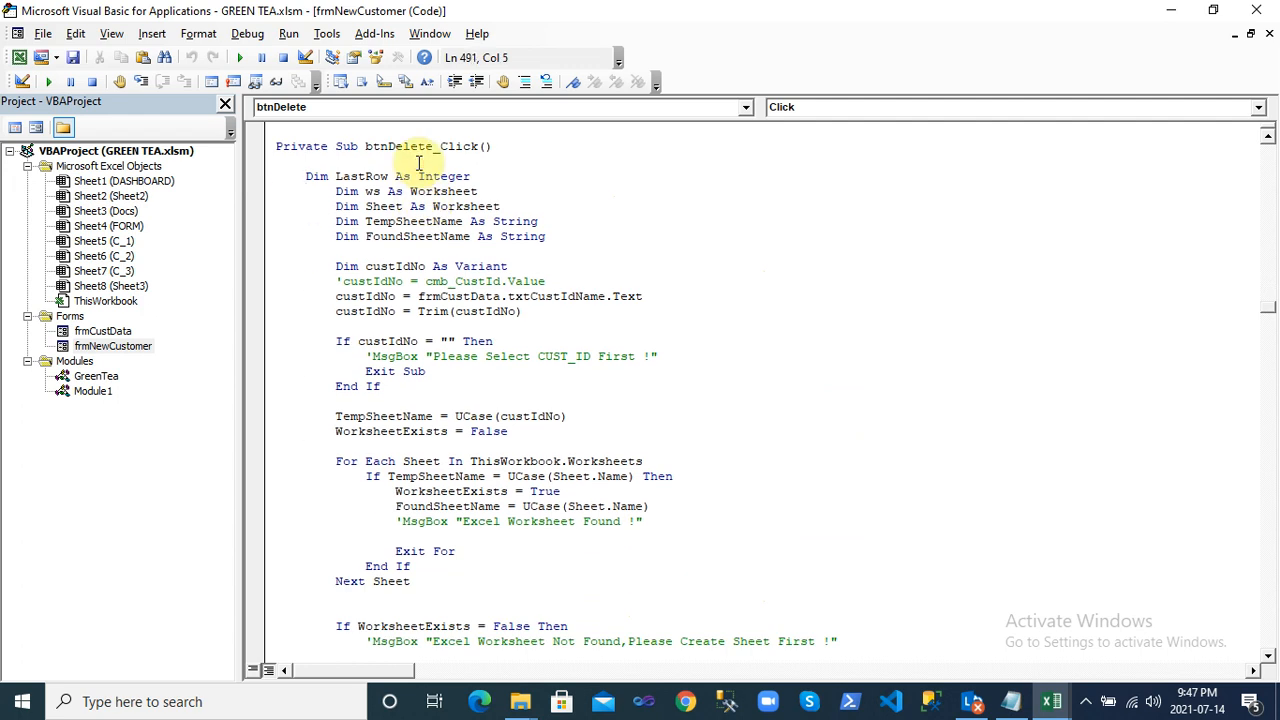
{"action": "key", "text": "Down"}
{"action": "key", "text": "Down"}
{"action": "key", "text": "Down"}
{"action": "key", "text": "Down"}
{"action": "key", "text": "Down"}
{"action": "key", "text": "Down"}
{"action": "key", "text": "Down"}
{"action": "key", "text": "Down"}
{"action": "key", "text": "Down"}
{"action": "key", "text": "Down"}
{"action": "key", "text": "Down"}
{"action": "key", "text": "Down"}
{"action": "key", "text": "Down"}
{"action": "key", "text": "Down"}
{"action": "key", "text": "Down"}
{"action": "key", "text": "Down"}
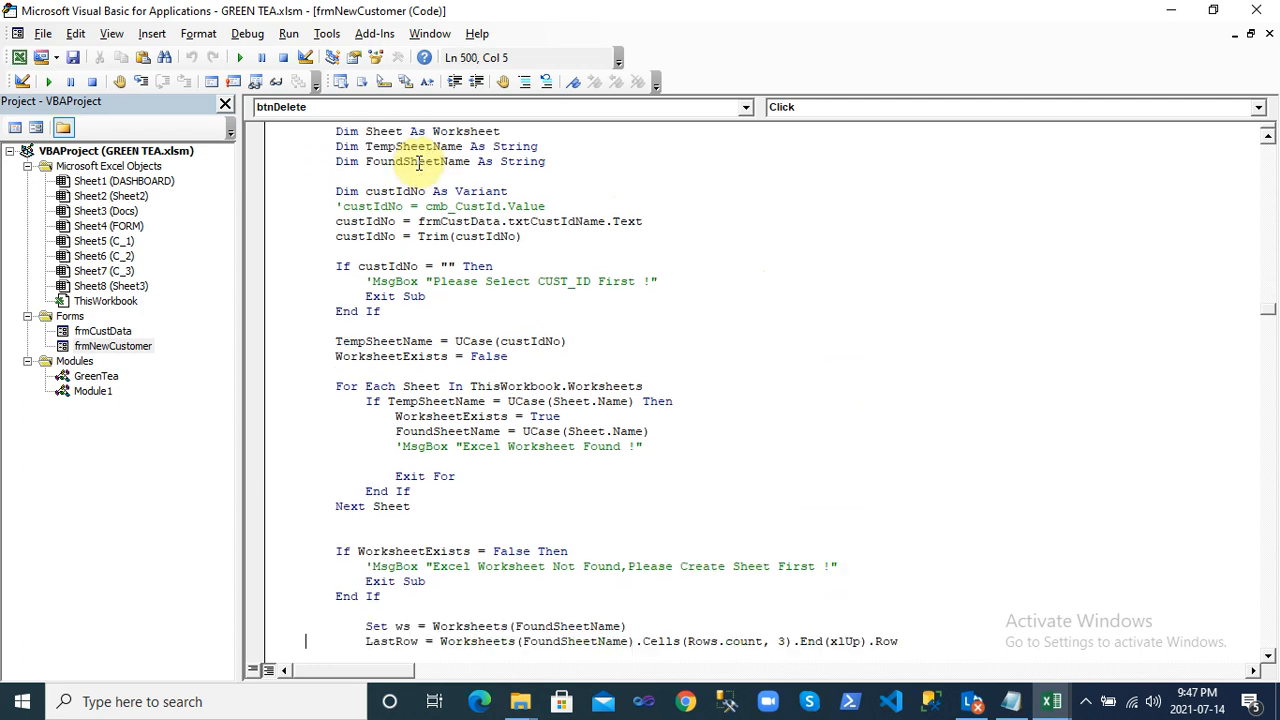
Examine the btnDelete_Click lines that set ws and LastRow and validate txtDate and cmbReference, up to the first Bill conditions
{"action": "key", "text": "Down"}
{"action": "key", "text": "Down"}
{"action": "key", "text": "Down"}
{"action": "key", "text": "Down"}
{"action": "key", "text": "Down"}
{"action": "key", "text": "Down"}
{"action": "key", "text": "Down"}
{"action": "key", "text": "Down"}
{"action": "key", "text": "Down"}
{"action": "key", "text": "Down"}
{"action": "key", "text": "Down"}
{"action": "key", "text": "Down"}
{"action": "key", "text": "Down"}
{"action": "key", "text": "Down"}
{"action": "key", "text": "Down"}
{"action": "key", "text": "Down"}
{"action": "key", "text": "Down"}
{"action": "key", "text": "Down"}
{"action": "key", "text": "Down"}
{"action": "key", "text": "Down"}
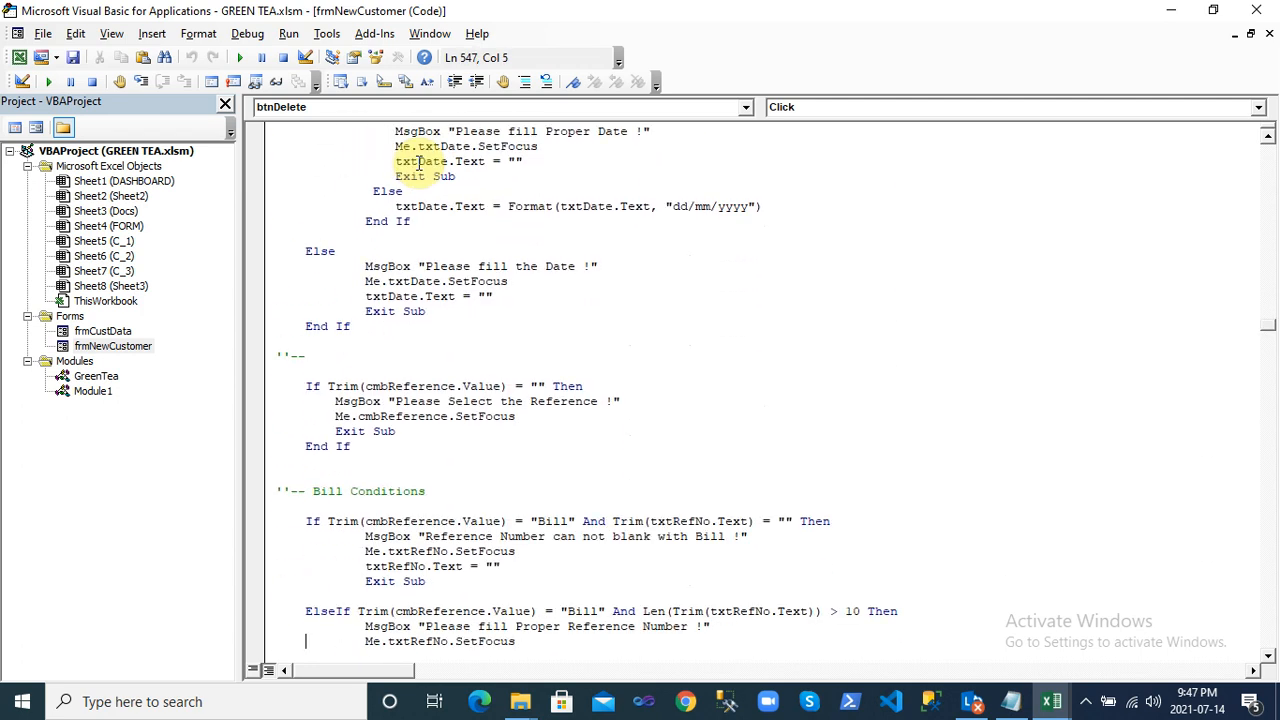
Examine the Bill conditions in btnDelete_Click that validate the reference number and require a sales amount
{"action": "key", "text": "Down"}
{"action": "key", "text": "Down"}
{"action": "key", "text": "Down"}
{"action": "key", "text": "Down"}
{"action": "key", "text": "Down"}
{"action": "key", "text": "Down"}
{"action": "key", "text": "Down"}
{"action": "key", "text": "Down"}
{"action": "key", "text": "Down"}
{"action": "key", "text": "Down"}
{"action": "key", "text": "Down"}
{"action": "key", "text": "Down"}
{"action": "key", "text": "Down"}
{"action": "key", "text": "Down"}
{"action": "key", "text": "Down"}
{"action": "key", "text": "Down"}
{"action": "key", "text": "Down"}
{"action": "key", "text": "Down"}
{"action": "key", "text": "Down"}
{"action": "key", "text": "Down"}
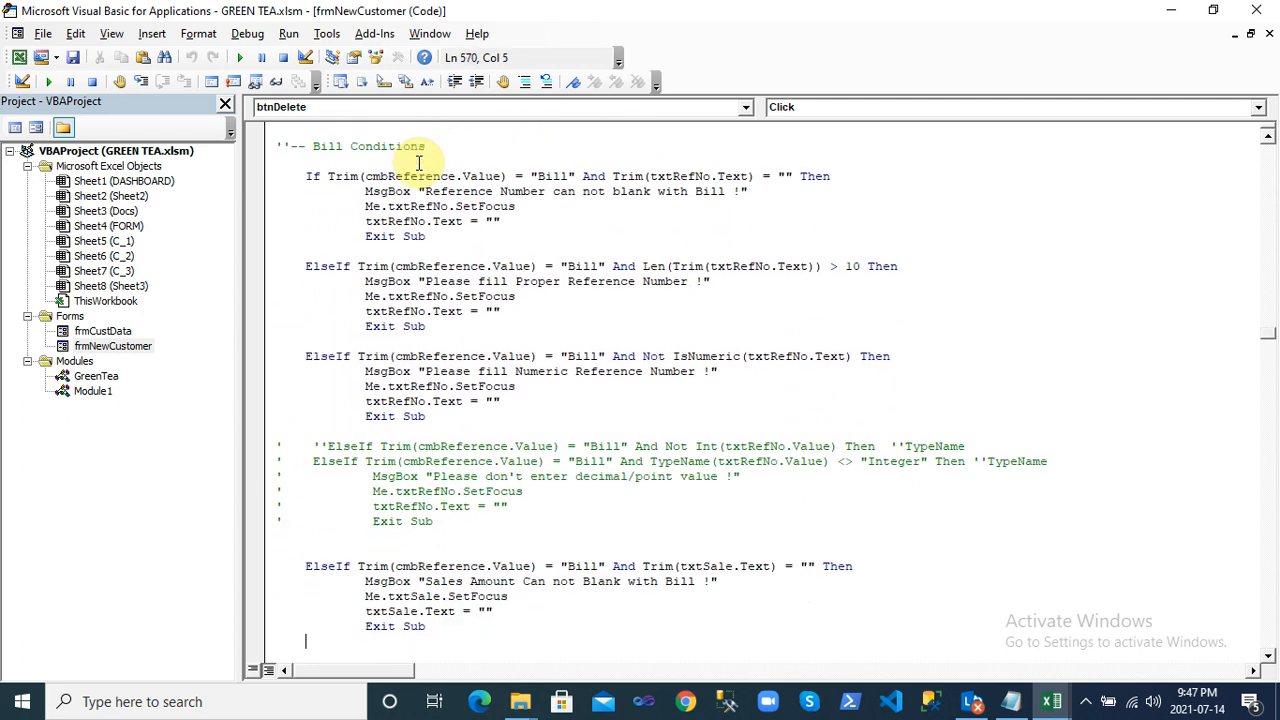
Review the remaining Bill conditions on mode, mode number and mode date, through to the start of the Reciept conditions
{"action": "key", "text": "Down"}
{"action": "key", "text": "Down"}
{"action": "key", "text": "Down"}
{"action": "key", "text": "Down"}
{"action": "key", "text": "Down"}
{"action": "key", "text": "Down"}
{"action": "key", "text": "Down"}
{"action": "key", "text": "Down"}
{"action": "key", "text": "Down"}
{"action": "key", "text": "Down"}
{"action": "key", "text": "Down"}
{"action": "key", "text": "Down"}
{"action": "key", "text": "Down"}
{"action": "key", "text": "Down"}
{"action": "key", "text": "Down"}
{"action": "key", "text": "Down"}
{"action": "key", "text": "Down"}
{"action": "key", "text": "Down"}
{"action": "key", "text": "Down"}
{"action": "key", "text": "Down"}
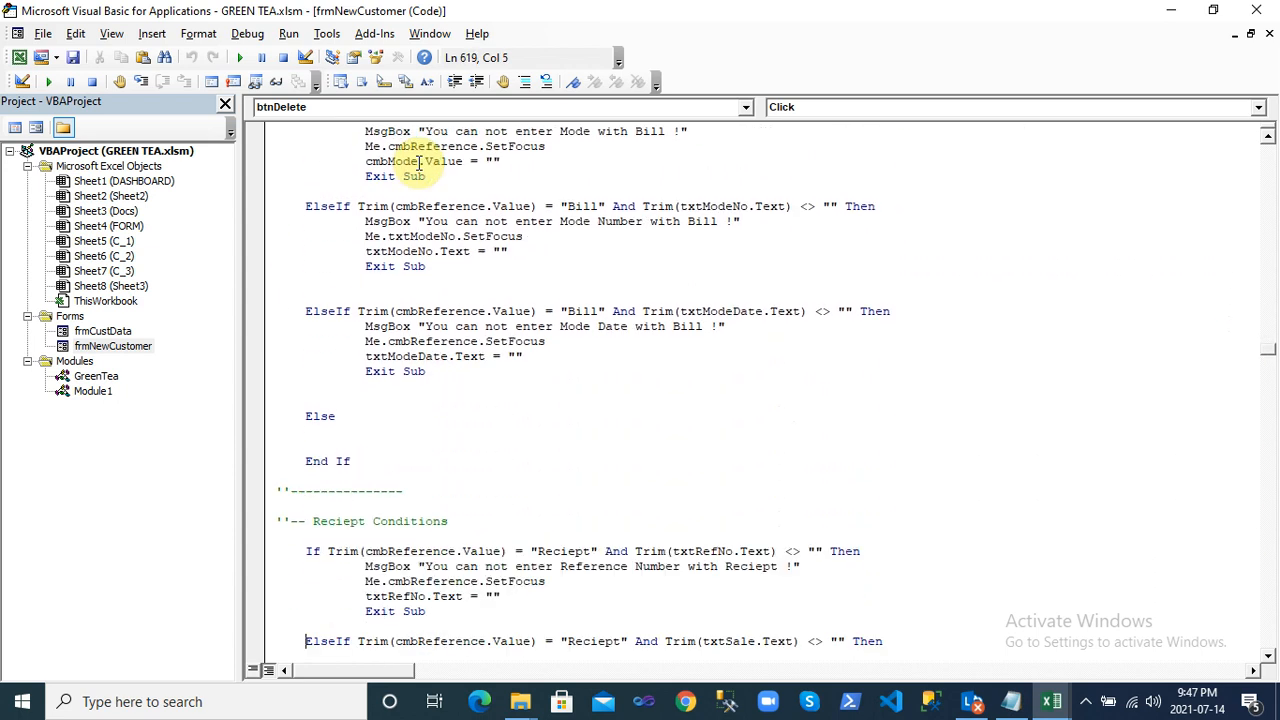
Examine the Reciept conditions in btnDelete_Click for the reference number, sale amount and payment amount
{"action": "key", "text": "Down"}
{"action": "key", "text": "Down"}
{"action": "key", "text": "Down"}
{"action": "key", "text": "Down"}
{"action": "key", "text": "Down"}
{"action": "key", "text": "Down"}
{"action": "key", "text": "Down"}
{"action": "key", "text": "Down"}
{"action": "key", "text": "Down"}
{"action": "key", "text": "Down"}
{"action": "key", "text": "Down"}
{"action": "key", "text": "Down"}
{"action": "key", "text": "Down"}
{"action": "key", "text": "Down"}
{"action": "key", "text": "Down"}
{"action": "key", "text": "Down"}
{"action": "key", "text": "Down"}
{"action": "key", "text": "Down"}
{"action": "key", "text": "Down"}
{"action": "key", "text": "Down"}
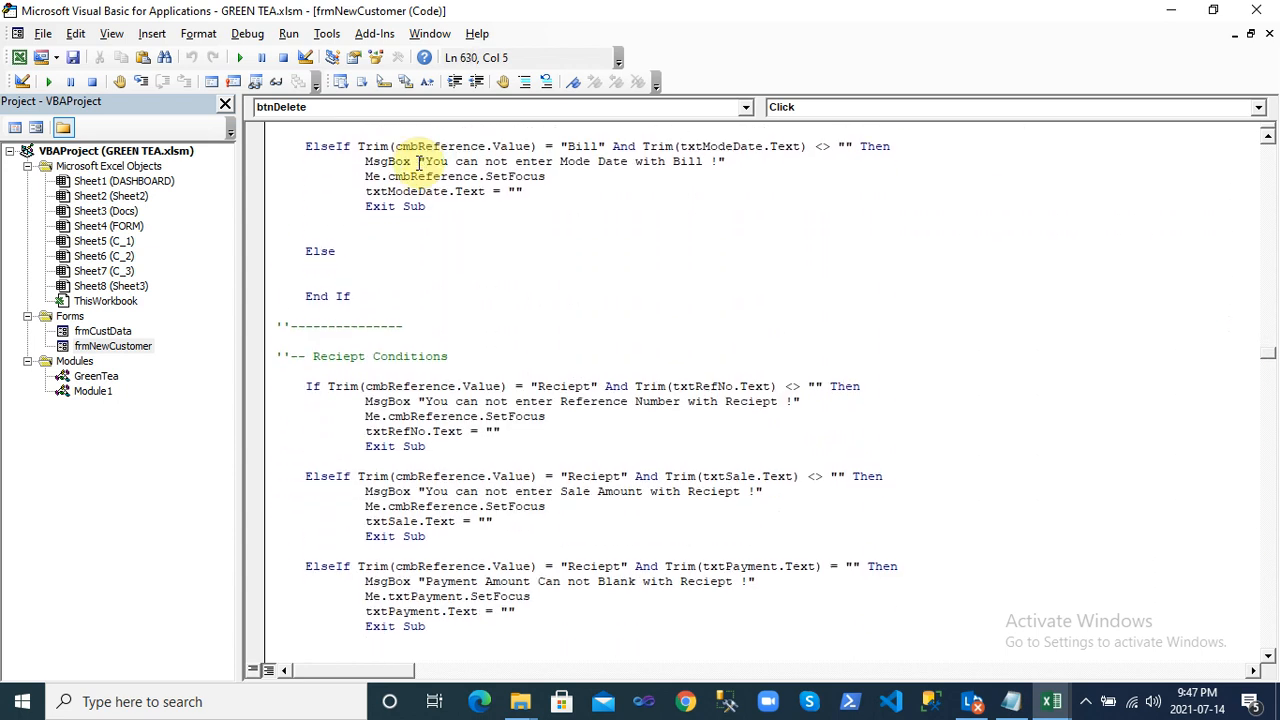
Review the Cash and Cheque conditions in btnDelete_Click that validate the mode number and mode date
{"action": "key", "text": "Down"}
{"action": "key", "text": "Down"}
{"action": "key", "text": "Down"}
{"action": "key", "text": "Down"}
{"action": "key", "text": "Down"}
{"action": "key", "text": "Down"}
{"action": "key", "text": "Down"}
{"action": "key", "text": "Down"}
{"action": "key", "text": "Down"}
{"action": "key", "text": "Down"}
{"action": "key", "text": "Down"}
{"action": "key", "text": "Down"}
{"action": "key", "text": "Down"}
{"action": "key", "text": "Down"}
{"action": "key", "text": "Down"}
{"action": "key", "text": "Down"}
{"action": "key", "text": "Down"}
{"action": "key", "text": "Down"}
{"action": "key", "text": "Down"}
{"action": "key", "text": "Down"}
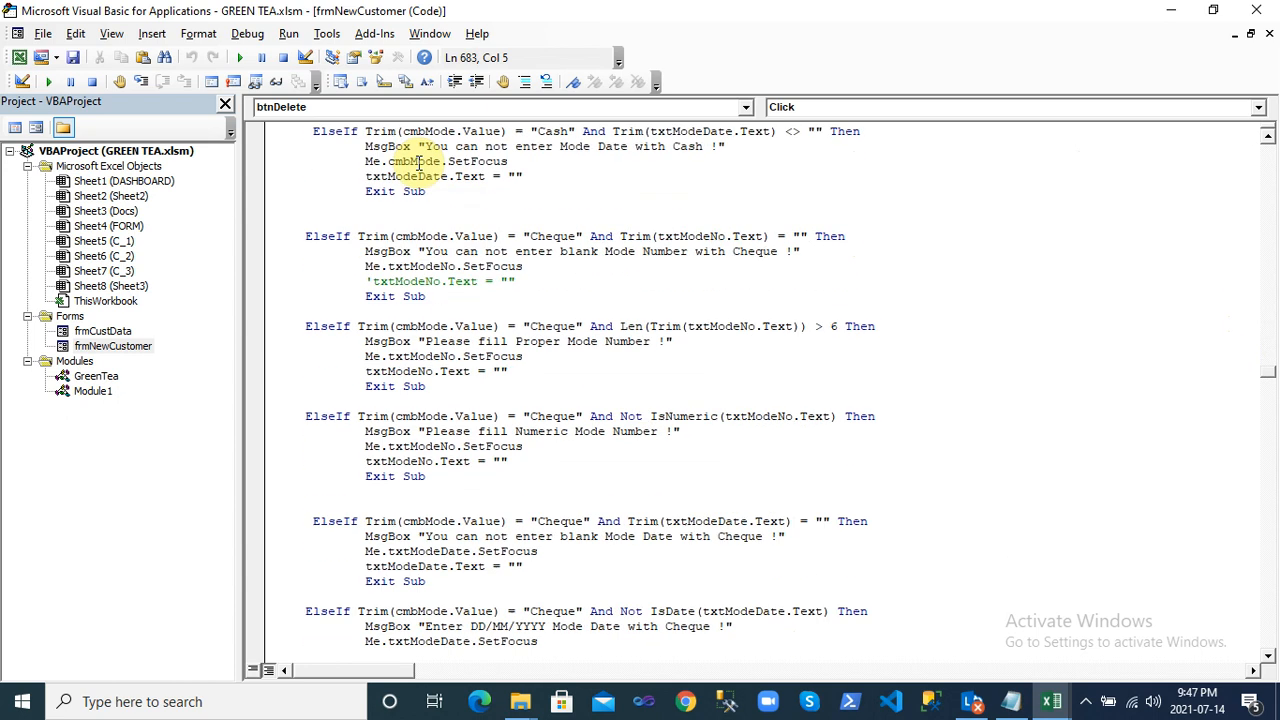
Examine the btnDelete_Click lines that ask for delete confirmation and empty the transaction fields
{"action": "key", "text": "Down"}
{"action": "key", "text": "Down"}
{"action": "key", "text": "Down"}
{"action": "key", "text": "Down"}
{"action": "key", "text": "Down"}
{"action": "key", "text": "Down"}
{"action": "key", "text": "Down"}
{"action": "key", "text": "Down"}
{"action": "key", "text": "Down"}
{"action": "key", "text": "Down"}
{"action": "key", "text": "Down"}
{"action": "key", "text": "Down"}
{"action": "key", "text": "Down"}
{"action": "key", "text": "Down"}
{"action": "key", "text": "Down"}
{"action": "key", "text": "Down"}
{"action": "key", "text": "Down"}
{"action": "key", "text": "Down"}
{"action": "key", "text": "Down"}
{"action": "key", "text": "Down"}
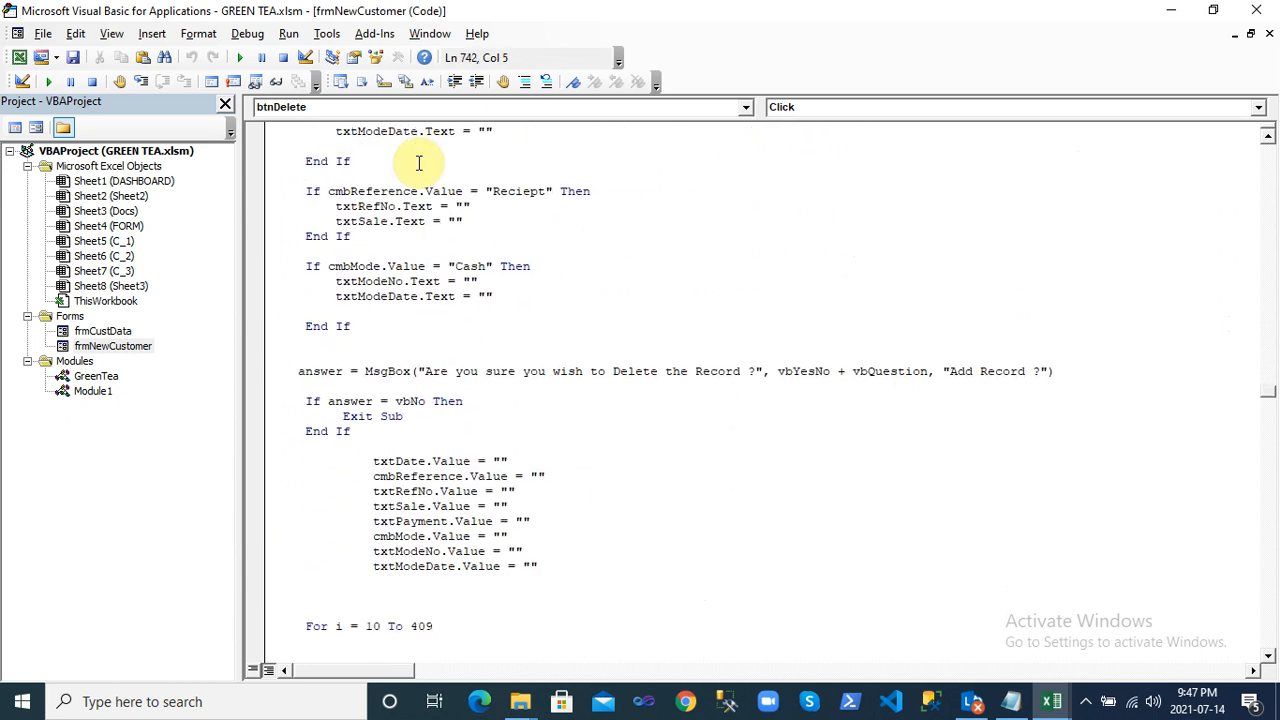
Review the loop from 10 to 409 that matches txtTrCode and writes the field values to the worksheet, through to the ClearRecords call
{"action": "key", "text": "Down"}
{"action": "key", "text": "Down"}
{"action": "key", "text": "Down"}
{"action": "key", "text": "Down"}
{"action": "key", "text": "Down"}
{"action": "key", "text": "Down"}
{"action": "key", "text": "Down"}
{"action": "key", "text": "Down"}
{"action": "key", "text": "Down"}
{"action": "key", "text": "Down"}
{"action": "key", "text": "Down"}
{"action": "key", "text": "Down"}
{"action": "key", "text": "Down"}
{"action": "key", "text": "Down"}
{"action": "key", "text": "Down"}
{"action": "key", "text": "Down"}
{"action": "key", "text": "Down"}
{"action": "key", "text": "Down"}
{"action": "key", "text": "Down"}
{"action": "key", "text": "Down"}
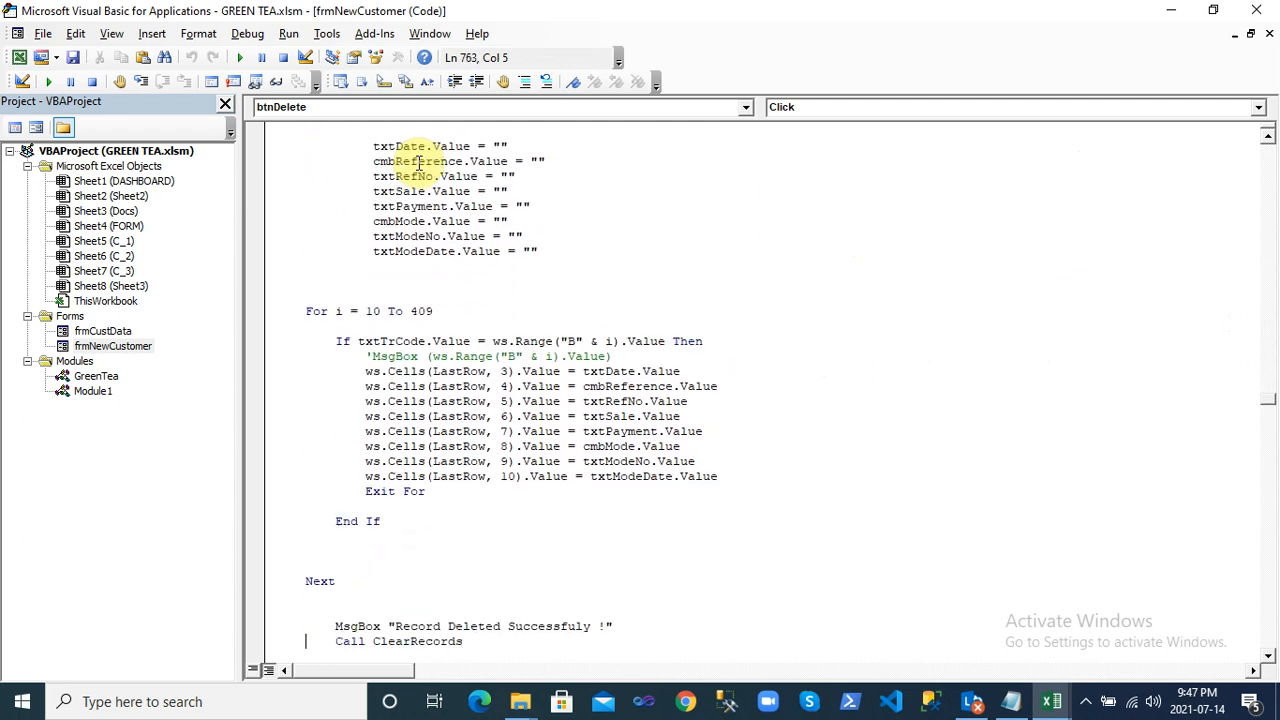
Examine the end of btnDelete_Click, the btnExit_Click procedure that hides the form, and the start of btnMoveFirst_Click
{"action": "key", "text": "Down"}
{"action": "key", "text": "Down"}
{"action": "key", "text": "Down"}
{"action": "key", "text": "Down"}
{"action": "key", "text": "Down"}
{"action": "key", "text": "Down"}
{"action": "key", "text": "Down"}
{"action": "key", "text": "Down"}
{"action": "key", "text": "Down"}
{"action": "key", "text": "Down"}
{"action": "key", "text": "Down"}
{"action": "key", "text": "Down"}
{"action": "key", "text": "Down"}
{"action": "key", "text": "Down"}
{"action": "key", "text": "Down"}
{"action": "key", "text": "Down"}
{"action": "key", "text": "Down"}
{"action": "key", "text": "Down"}
{"action": "key", "text": "Down"}
{"action": "key", "text": "Down"}
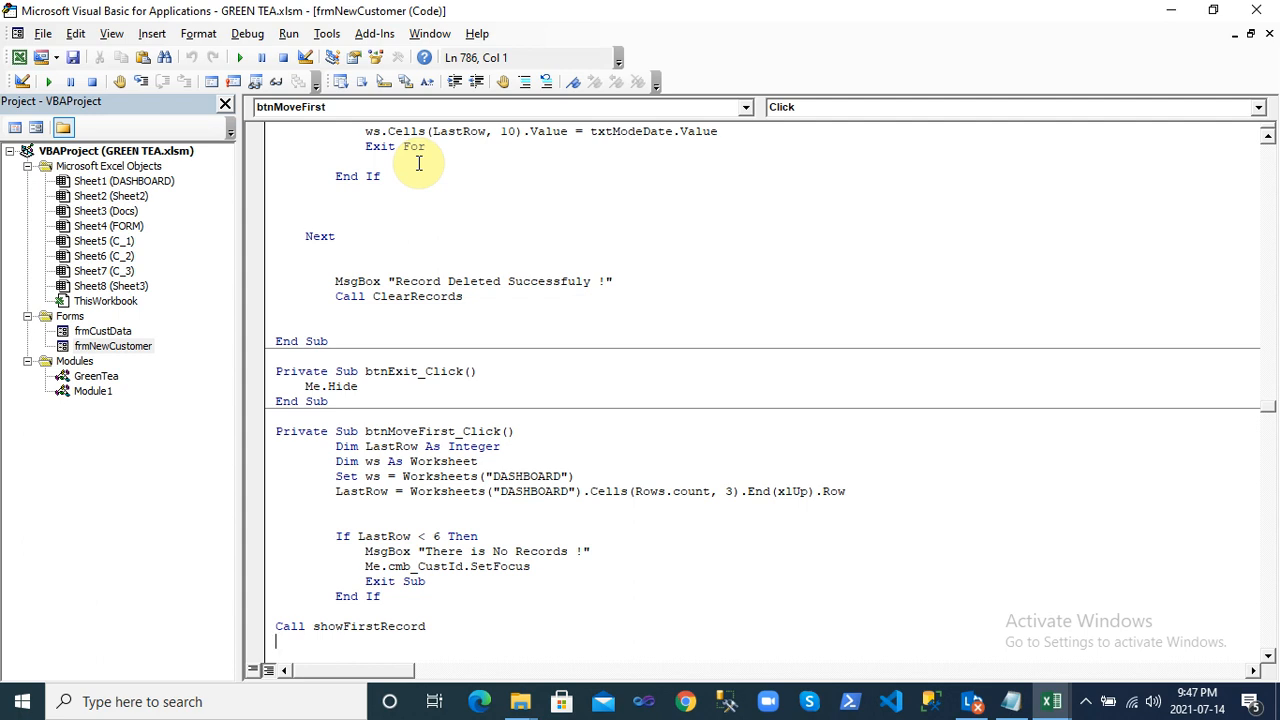
Review btnMoveFirst_Click, including its LastRow check on the DASHBOARD sheet and its showFirstRecord call
{"action": "key", "text": "Down"}
{"action": "key", "text": "Down"}
{"action": "key", "text": "Down"}
{"action": "key", "text": "Down"}
{"action": "key", "text": "Down"}
{"action": "key", "text": "Down"}
{"action": "key", "text": "Down"}
{"action": "key", "text": "Down"}
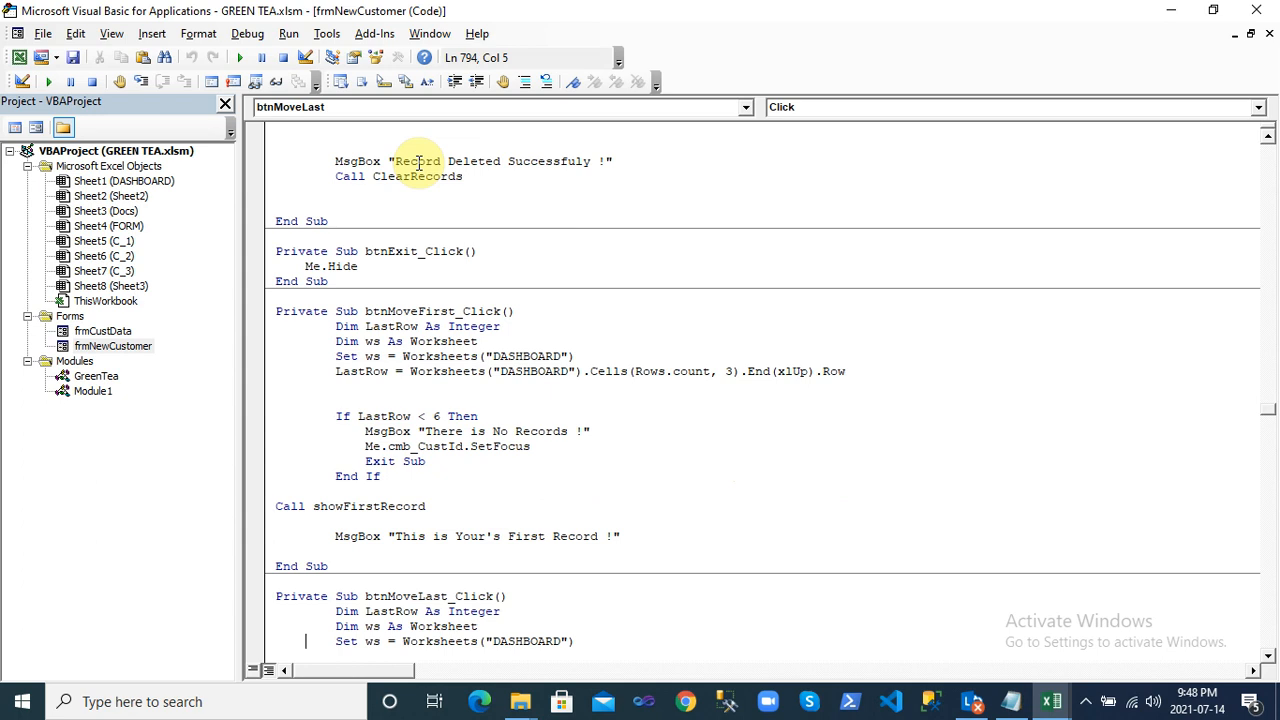
{"action": "key", "text": "Down"}
{"action": "key", "text": "Down"}
{"action": "key", "text": "Down"}
{"action": "key", "text": "Down"}
{"action": "key", "text": "Down"}
{"action": "key", "text": "Down"}
{"action": "key", "text": "Down"}
{"action": "key", "text": "Down"}
{"action": "key", "text": "Down"}
{"action": "key", "text": "Down"}
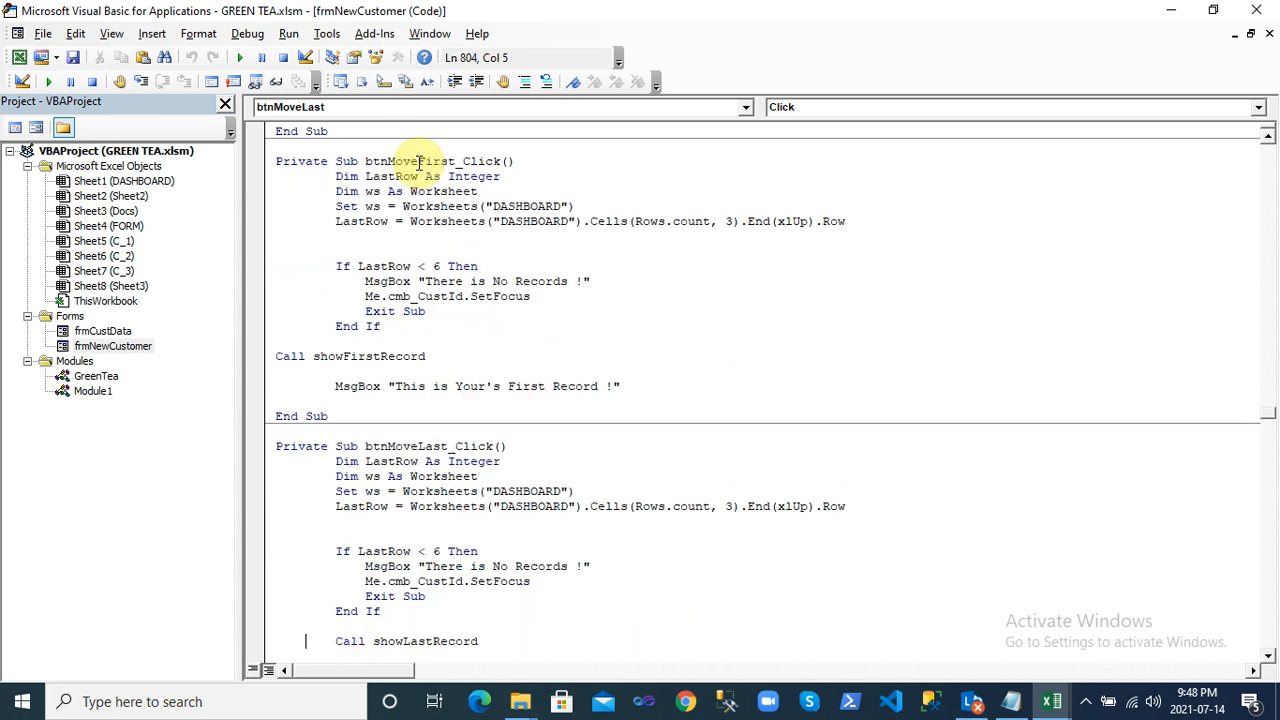
{"action": "left_click", "coordinate": [451, 176]}
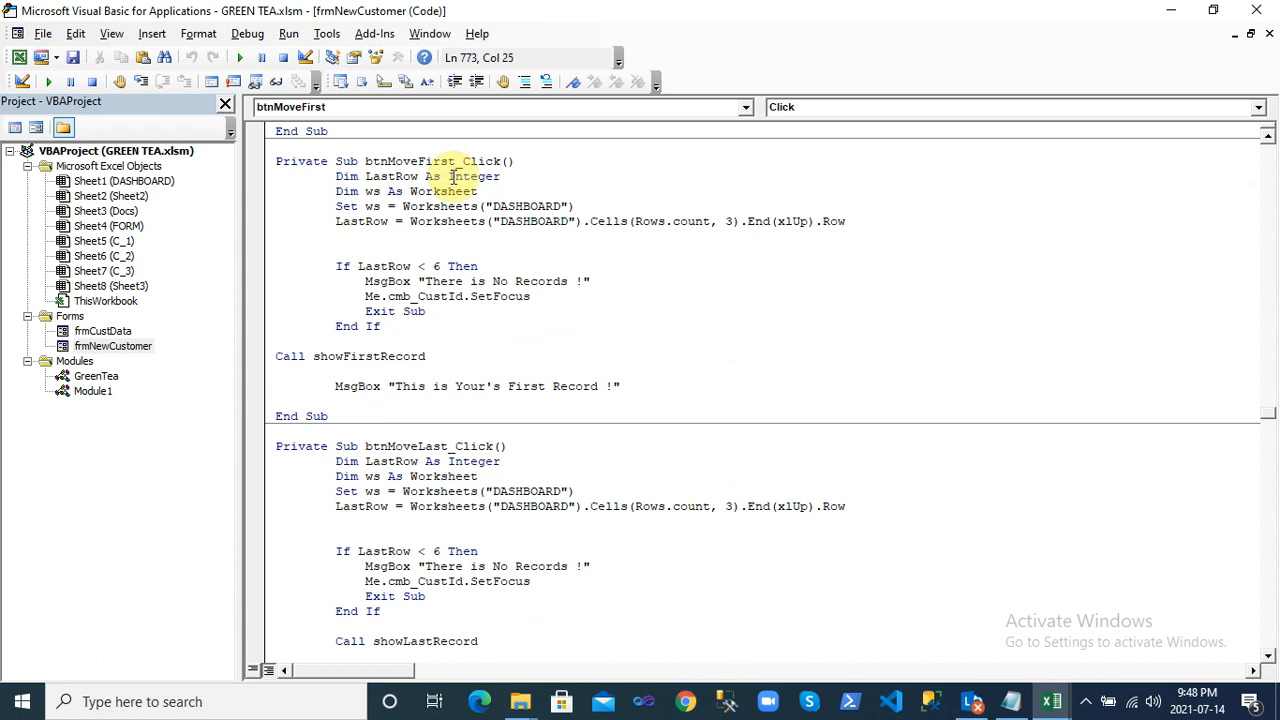
Examine btnMoveLast_Click through its showLastRecord call and highlight the procedure's name
{"action": "key", "text": "Down"}
{"action": "key", "text": "Down"}
{"action": "key", "text": "Down"}
{"action": "key", "text": "Down"}
{"action": "key", "text": "Down"}
{"action": "key", "text": "Down"}
{"action": "key", "text": "Down"}
{"action": "key", "text": "Down"}
{"action": "key", "text": "Down"}
{"action": "key", "text": "Down"}
{"action": "key", "text": "Down"}
{"action": "key", "text": "Down"}
{"action": "key", "text": "Down"}
{"action": "key", "text": "Down"}
{"action": "key", "text": "Down"}
{"action": "key", "text": "Down"}
{"action": "key", "text": "Down"}
{"action": "key", "text": "Down"}
{"action": "key", "text": "Down"}
{"action": "key", "text": "Down"}
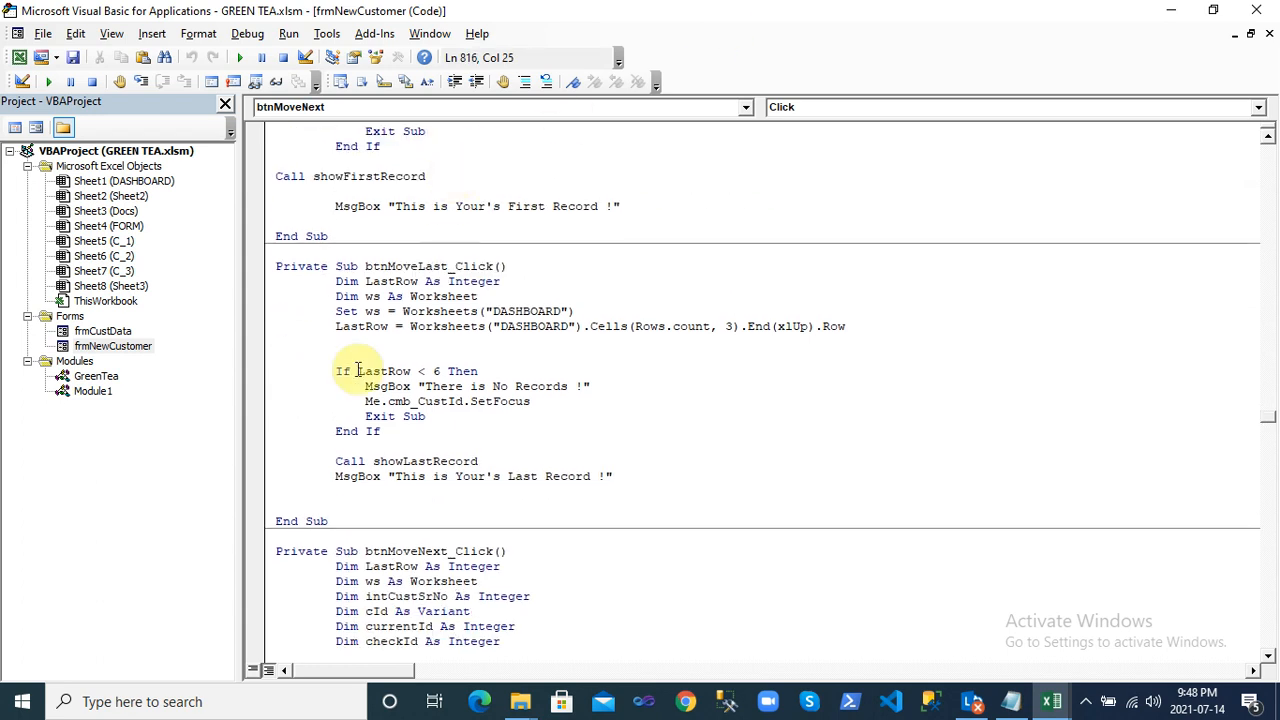
{"action": "double_click", "coordinate": [408, 267]}
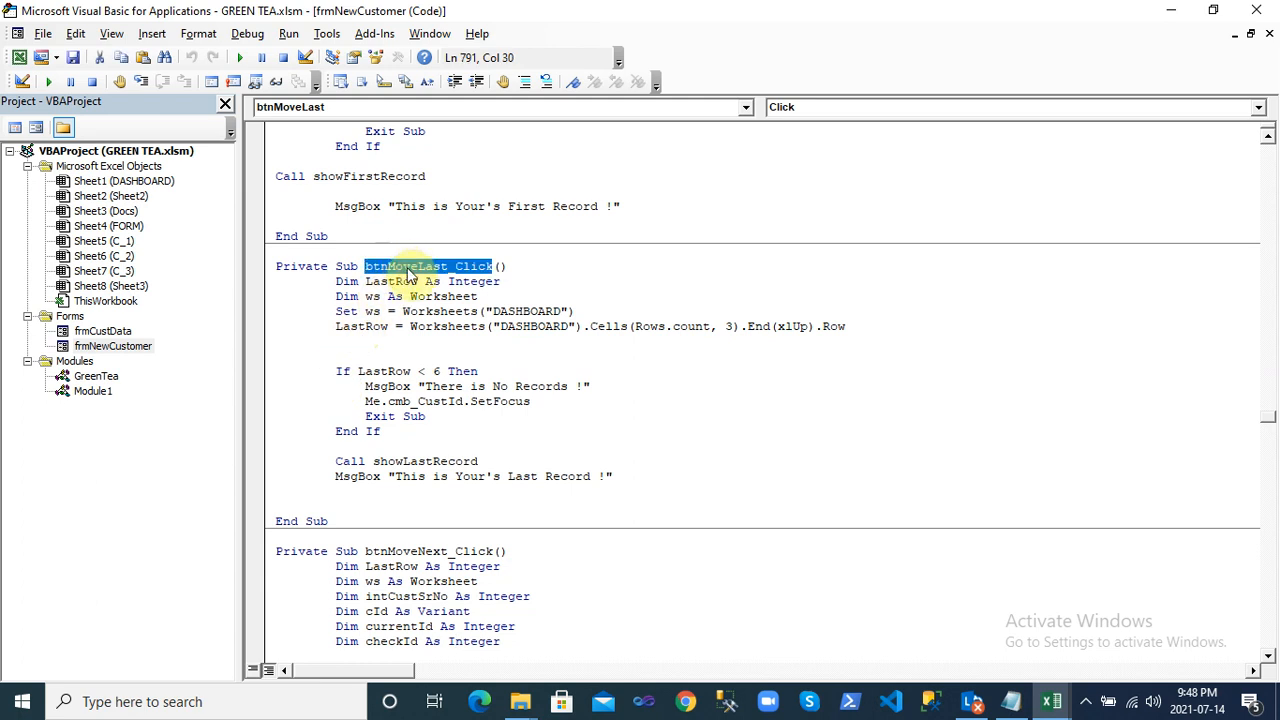
Examine the declarations and empty customer name check in btnMoveNext_Click, and highlight the procedure's name
{"action": "key", "text": "Down"}
{"action": "key", "text": "Down"}
{"action": "key", "text": "Down"}
{"action": "key", "text": "Down"}
{"action": "key", "text": "Down"}
{"action": "key", "text": "Down"}
{"action": "key", "text": "Down"}
{"action": "key", "text": "Down"}
{"action": "key", "text": "Down"}
{"action": "key", "text": "Down"}
{"action": "key", "text": "Down"}
{"action": "key", "text": "Down"}
{"action": "key", "text": "Down"}
{"action": "key", "text": "Down"}
{"action": "key", "text": "Down"}
{"action": "key", "text": "Down"}
{"action": "key", "text": "Down"}
{"action": "key", "text": "Down"}
{"action": "key", "text": "Down"}
{"action": "key", "text": "Down"}
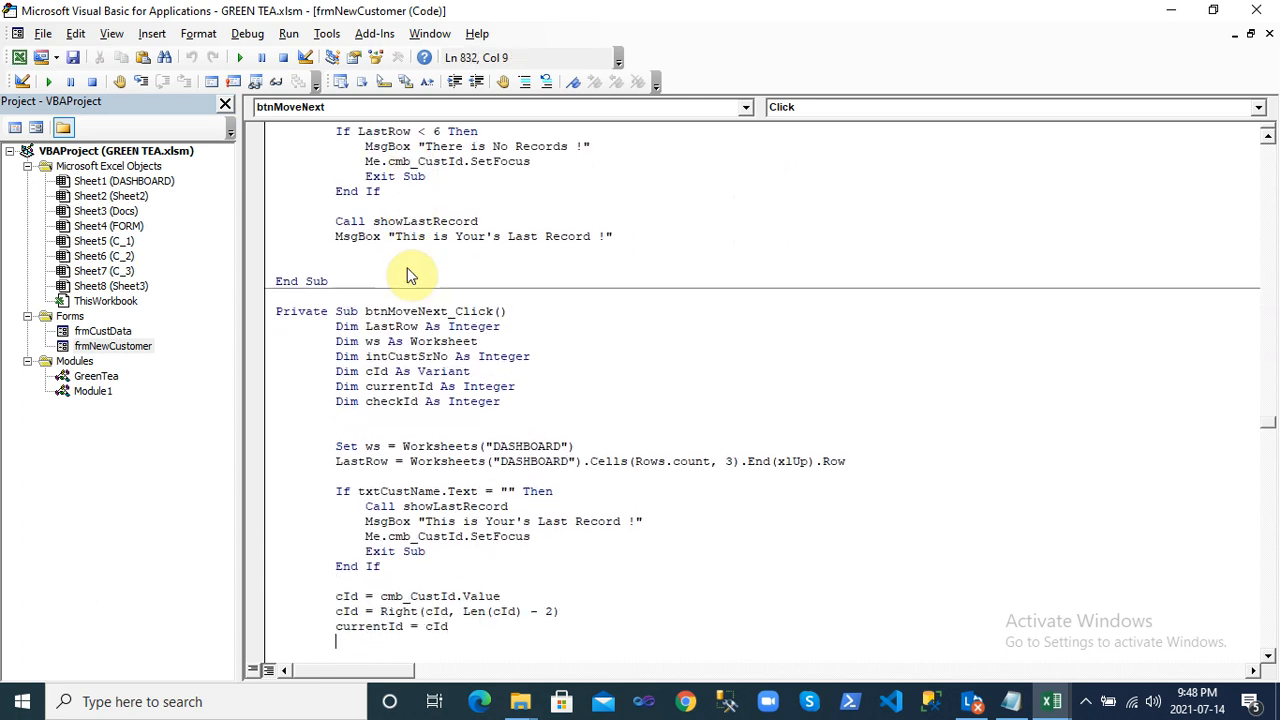
{"action": "double_click", "coordinate": [416, 312]}
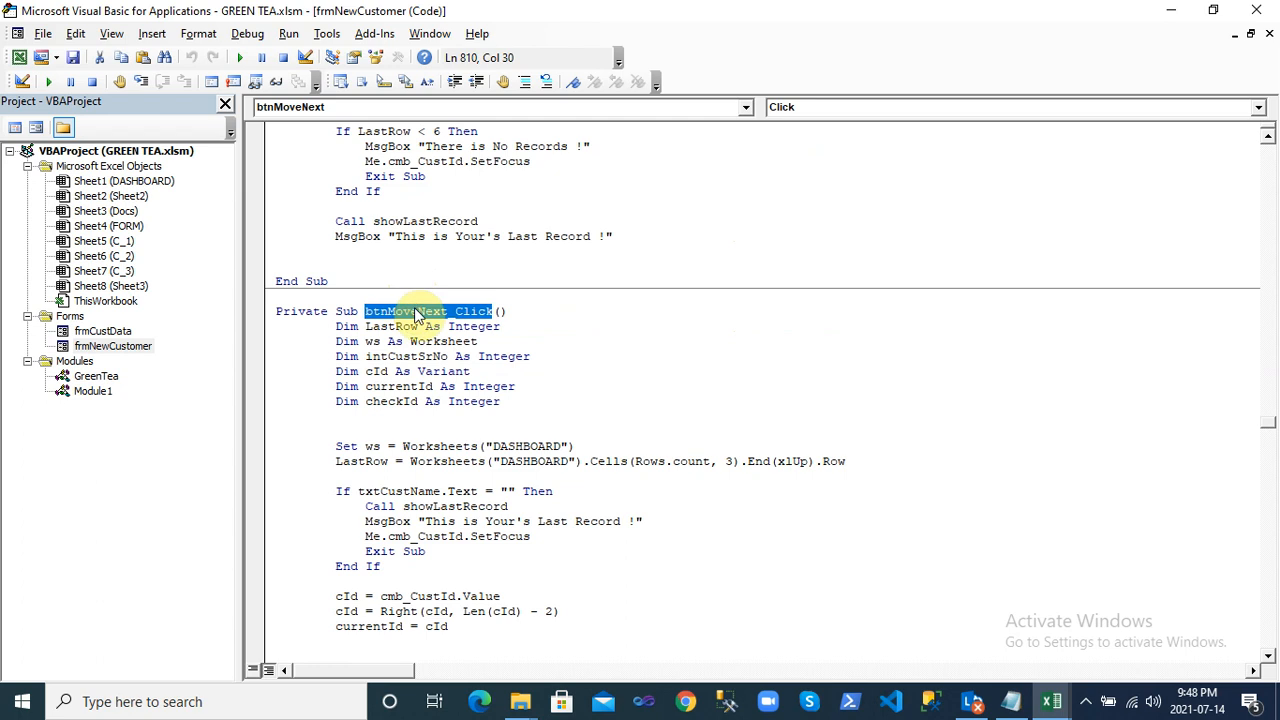
Review the btnMoveNext_Click lines that derive currentId from cmb_CustId, check currentId and LastRow, and add 5 to currentId
{"action": "key", "text": "Down"}
{"action": "key", "text": "Down"}
{"action": "key", "text": "Down"}
{"action": "key", "text": "Down"}
{"action": "key", "text": "Down"}
{"action": "key", "text": "Down"}
{"action": "key", "text": "Down"}
{"action": "key", "text": "Down"}
{"action": "key", "text": "Down"}
{"action": "key", "text": "Down"}
{"action": "key", "text": "Down"}
{"action": "key", "text": "Down"}
{"action": "key", "text": "Down"}
{"action": "key", "text": "Down"}
{"action": "key", "text": "Down"}
{"action": "key", "text": "Down"}
{"action": "key", "text": "Down"}
{"action": "key", "text": "Down"}
{"action": "key", "text": "Down"}
{"action": "key", "text": "Down"}
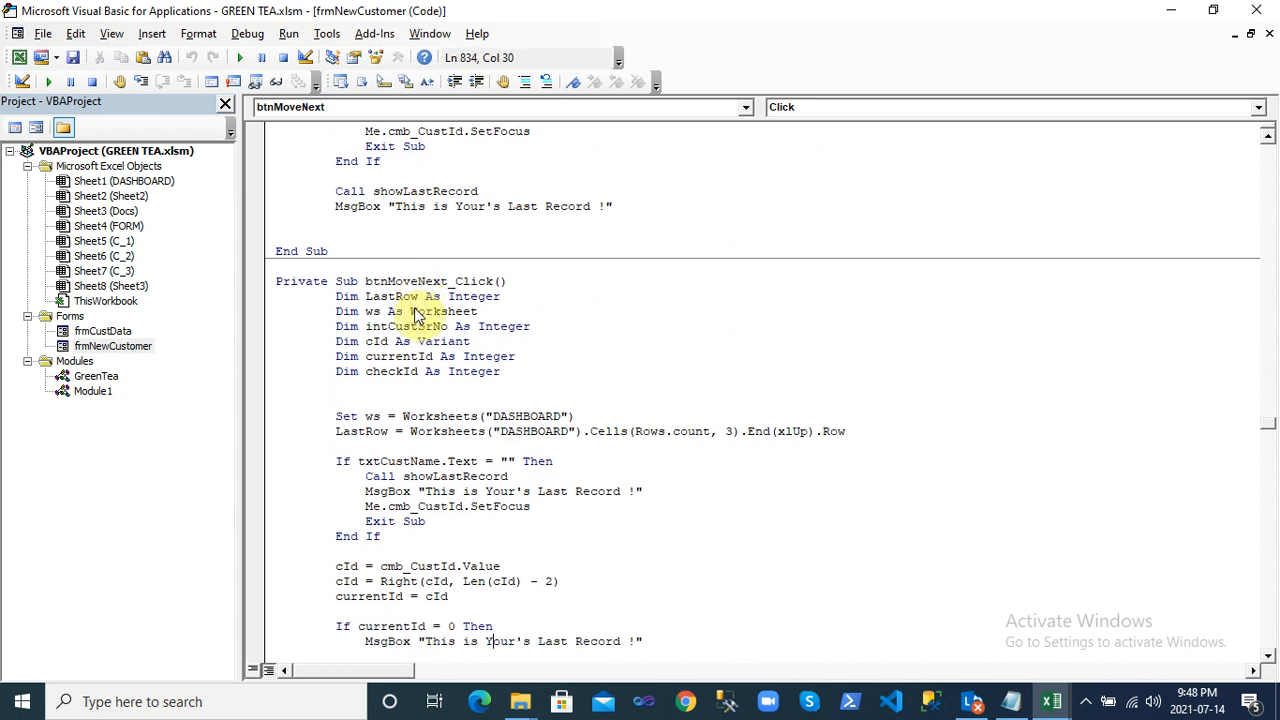
{"action": "key", "text": "Down"}
{"action": "key", "text": "Down"}
{"action": "key", "text": "Down"}
{"action": "key", "text": "Down"}
{"action": "key", "text": "Down"}
{"action": "key", "text": "Down"}
{"action": "key", "text": "Down"}
{"action": "key", "text": "Down"}
{"action": "key", "text": "Down"}
{"action": "key", "text": "Down"}
{"action": "key", "text": "Down"}
{"action": "key", "text": "Down"}
{"action": "key", "text": "Down"}
{"action": "key", "text": "Down"}
{"action": "key", "text": "Down"}
{"action": "key", "text": "Down"}
{"action": "key", "text": "Down"}
{"action": "key", "text": "Down"}
{"action": "key", "text": "Down"}
{"action": "key", "text": "Down"}
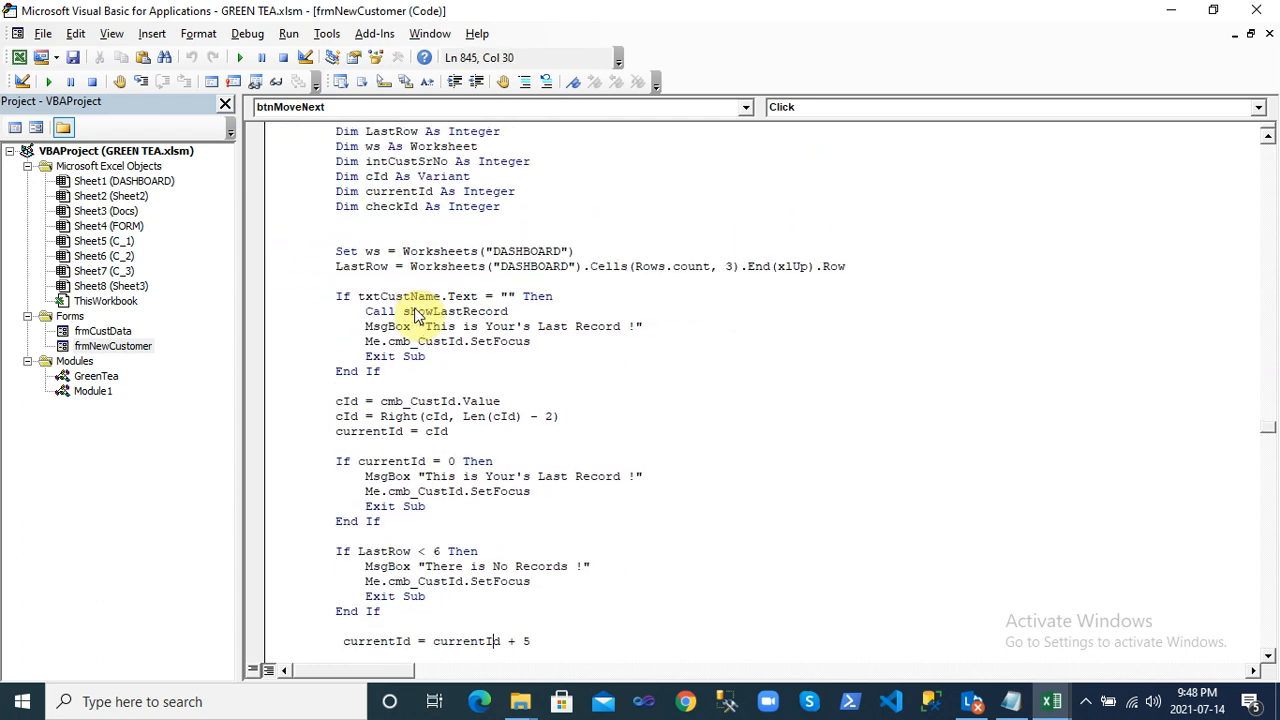
Review the btnMoveNext_Click lines that load customer fields from DASHBOARD, then highlight the btnMovePrevios_Click procedure name
{"action": "key", "text": "Down"}
{"action": "key", "text": "Down"}
{"action": "key", "text": "Down"}
{"action": "key", "text": "Down"}
{"action": "key", "text": "Down"}
{"action": "key", "text": "Down"}
{"action": "key", "text": "Down"}
{"action": "key", "text": "Down"}
{"action": "key", "text": "Down"}
{"action": "key", "text": "Down"}
{"action": "key", "text": "Down"}
{"action": "key", "text": "Down"}
{"action": "key", "text": "Down"}
{"action": "key", "text": "Down"}
{"action": "key", "text": "Down"}
{"action": "key", "text": "Down"}
{"action": "key", "text": "Down"}
{"action": "key", "text": "Down"}
{"action": "key", "text": "Down"}
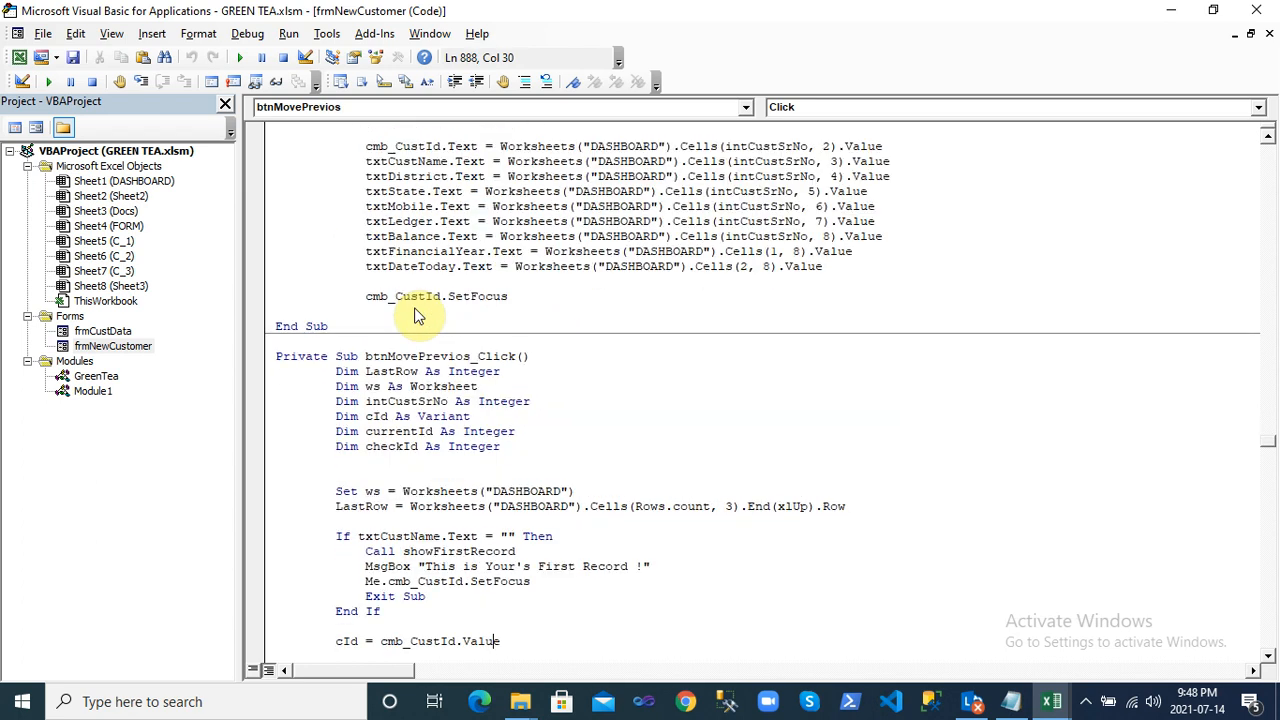
{"action": "double_click", "coordinate": [432, 358]}
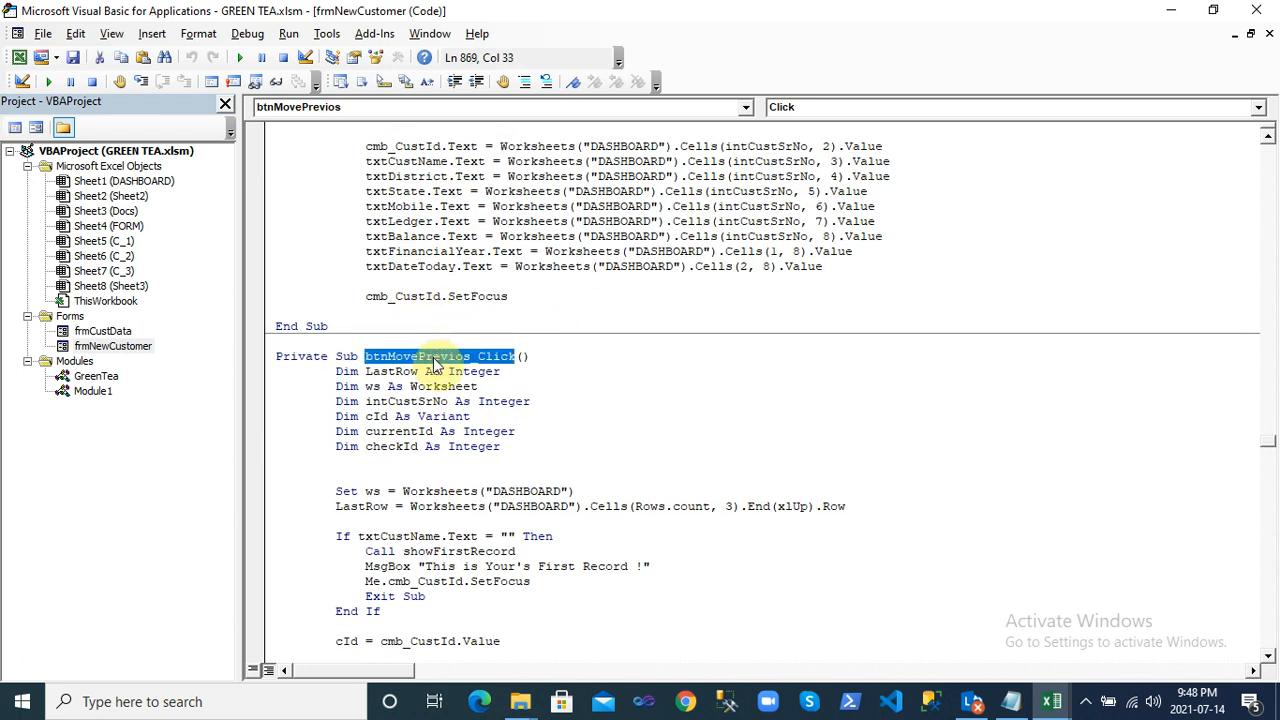
Review the btnMovePrevios_Click declarations, its DASHBOARD LastRow assignment and the empty txtCustName check that calls showFirstRecord
{"action": "key", "text": "Down"}
{"action": "key", "text": "Down"}
{"action": "key", "text": "Down"}
{"action": "key", "text": "Down"}
{"action": "key", "text": "Down"}
{"action": "key", "text": "Down"}
{"action": "key", "text": "Down"}
{"action": "key", "text": "Down"}
{"action": "key", "text": "Down"}
{"action": "key", "text": "Down"}
{"action": "key", "text": "Down"}
{"action": "key", "text": "Down"}
{"action": "key", "text": "Down"}
{"action": "key", "text": "Down"}
{"action": "key", "text": "Down"}
{"action": "key", "text": "Down"}
{"action": "key", "text": "Down"}
{"action": "key", "text": "Down"}
{"action": "key", "text": "Down"}
{"action": "key", "text": "Down"}
{"action": "key", "text": "Down"}
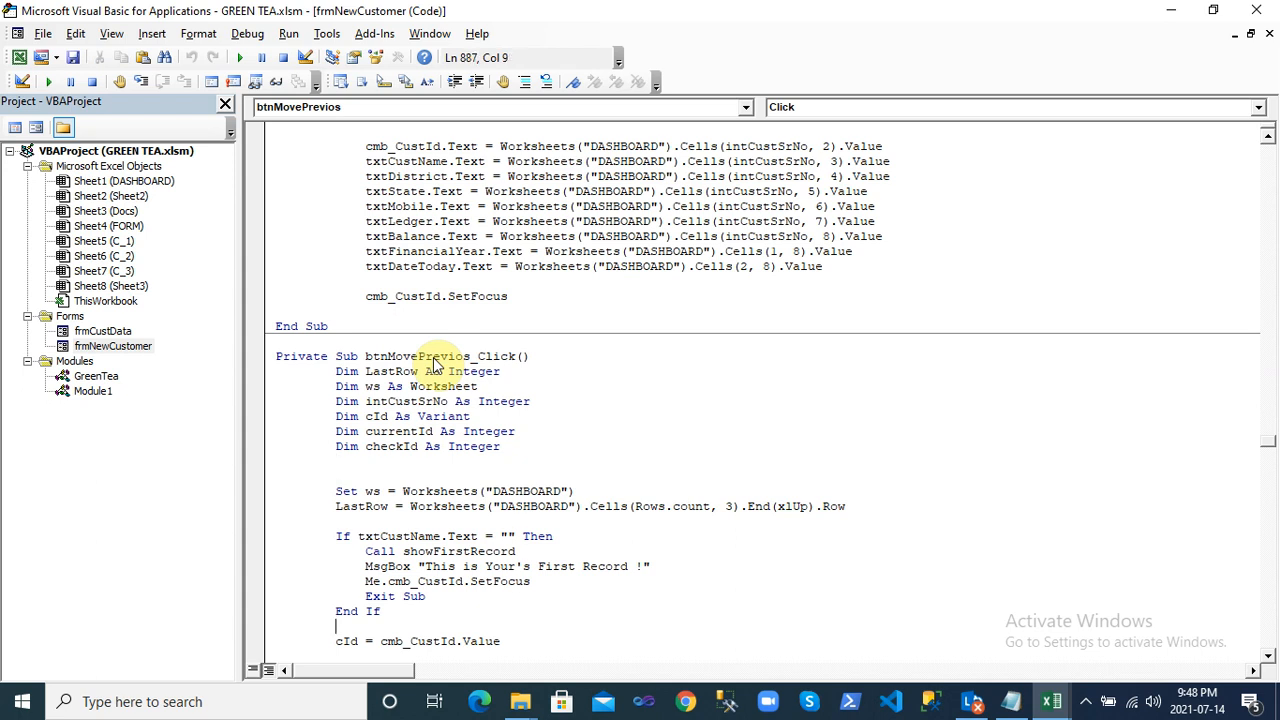
Examine how btnMovePrevios_Click derives and checks currentId and LastRow, and continue through its field loading to btnSearch_Click
{"action": "key", "text": "Down"}
{"action": "key", "text": "Down"}
{"action": "key", "text": "Down"}
{"action": "key", "text": "Down"}
{"action": "key", "text": "Down"}
{"action": "key", "text": "Down"}
{"action": "key", "text": "Down"}
{"action": "key", "text": "Down"}
{"action": "key", "text": "Down"}
{"action": "key", "text": "Down"}
{"action": "key", "text": "Down"}
{"action": "key", "text": "Down"}
{"action": "key", "text": "Down"}
{"action": "key", "text": "Down"}
{"action": "key", "text": "Down"}
{"action": "key", "text": "Down"}
{"action": "key", "text": "Down"}
{"action": "key", "text": "Down"}
{"action": "key", "text": "Down"}
{"action": "key", "text": "Down"}
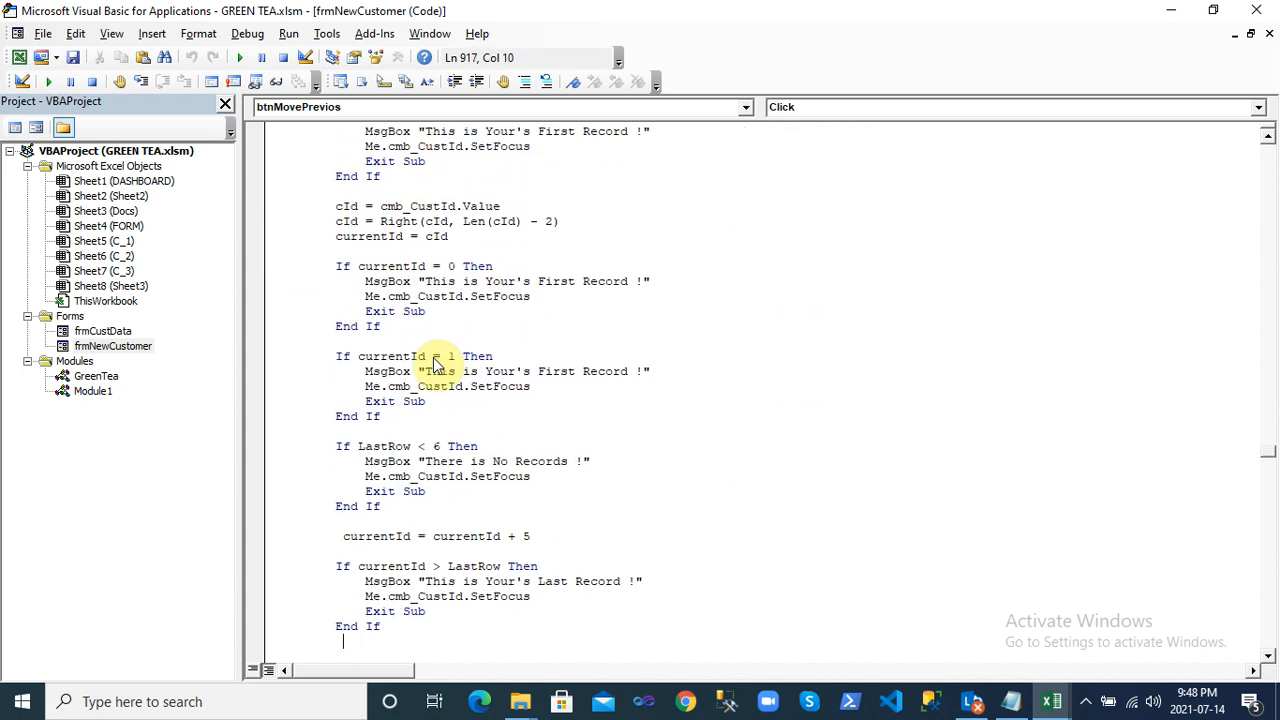
{"action": "scroll", "coordinate": [433, 357], "scroll_direction": "down", "scroll_amount": 2}
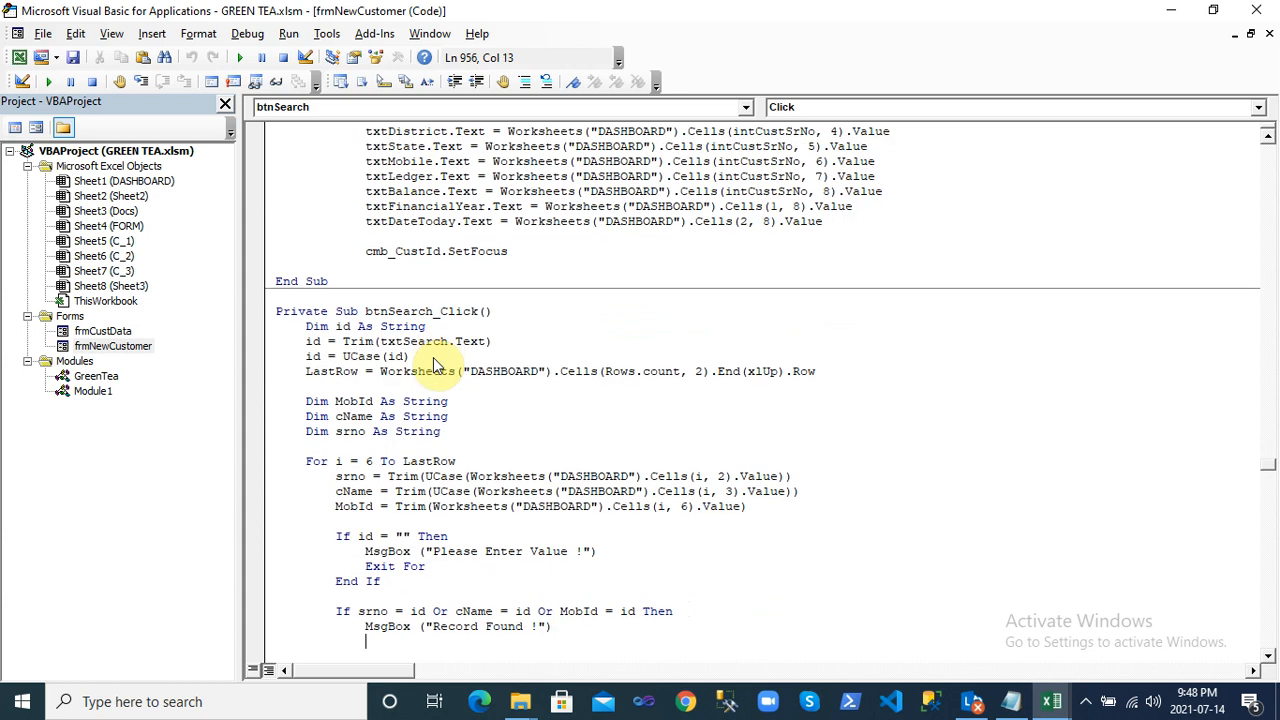
Review btnSearch_Click from its trimmed txtSearch value and DASHBOARD matching loop through the record-not-found handling
{"action": "left_click", "coordinate": [425, 311]}
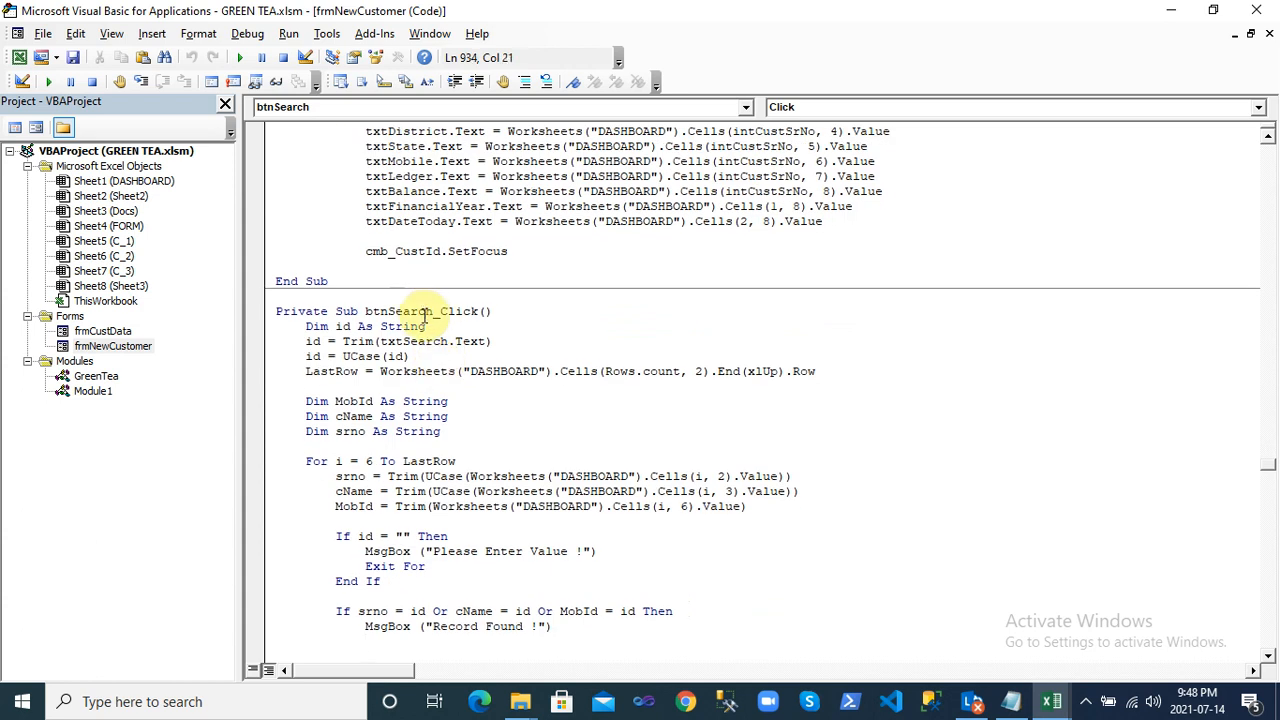
{"action": "key", "text": "Down"}
{"action": "key", "text": "Down"}
{"action": "key", "text": "Down"}
{"action": "key", "text": "Down"}
{"action": "key", "text": "Down"}
{"action": "key", "text": "Down"}
{"action": "key", "text": "Down"}
{"action": "key", "text": "Down"}
{"action": "key", "text": "Down"}
{"action": "key", "text": "Down"}
{"action": "key", "text": "Down"}
{"action": "key", "text": "Down"}
{"action": "key", "text": "Down"}
{"action": "key", "text": "Down"}
{"action": "key", "text": "Down"}
{"action": "key", "text": "Down"}
{"action": "key", "text": "Down"}
{"action": "key", "text": "Down"}
{"action": "key", "text": "Down"}
{"action": "key", "text": "Down"}
{"action": "key", "text": "Down"}
{"action": "key", "text": "Down"}
{"action": "key", "text": "Down"}
{"action": "key", "text": "Down"}
{"action": "key", "text": "Down"}
{"action": "key", "text": "Down"}
{"action": "key", "text": "Down"}
{"action": "key", "text": "Down"}
{"action": "key", "text": "Down"}
{"action": "key", "text": "Down"}
{"action": "key", "text": "Down"}
{"action": "key", "text": "Down"}
{"action": "key", "text": "Down"}
{"action": "key", "text": "Down"}
{"action": "key", "text": "Down"}
{"action": "key", "text": "Down"}
{"action": "key", "text": "Down"}
{"action": "key", "text": "Down"}
{"action": "key", "text": "Down"}
{"action": "key", "text": "Down"}
{"action": "key", "text": "Down"}
{"action": "key", "text": "Down"}
{"action": "key", "text": "Down"}
{"action": "key", "text": "Down"}
{"action": "key", "text": "Down"}
{"action": "key", "text": "Down"}
{"action": "key", "text": "Down"}
{"action": "key", "text": "Down"}
{"action": "key", "text": "Down"}
{"action": "key", "text": "Down"}
{"action": "key", "text": "Down"}
{"action": "key", "text": "Down"}
{"action": "key", "text": "Down"}
{"action": "key", "text": "Down"}
{"action": "key", "text": "Down"}
{"action": "key", "text": "Down"}
{"action": "key", "text": "Down"}
{"action": "key", "text": "Down"}
{"action": "key", "text": "Down"}
{"action": "key", "text": "Down"}
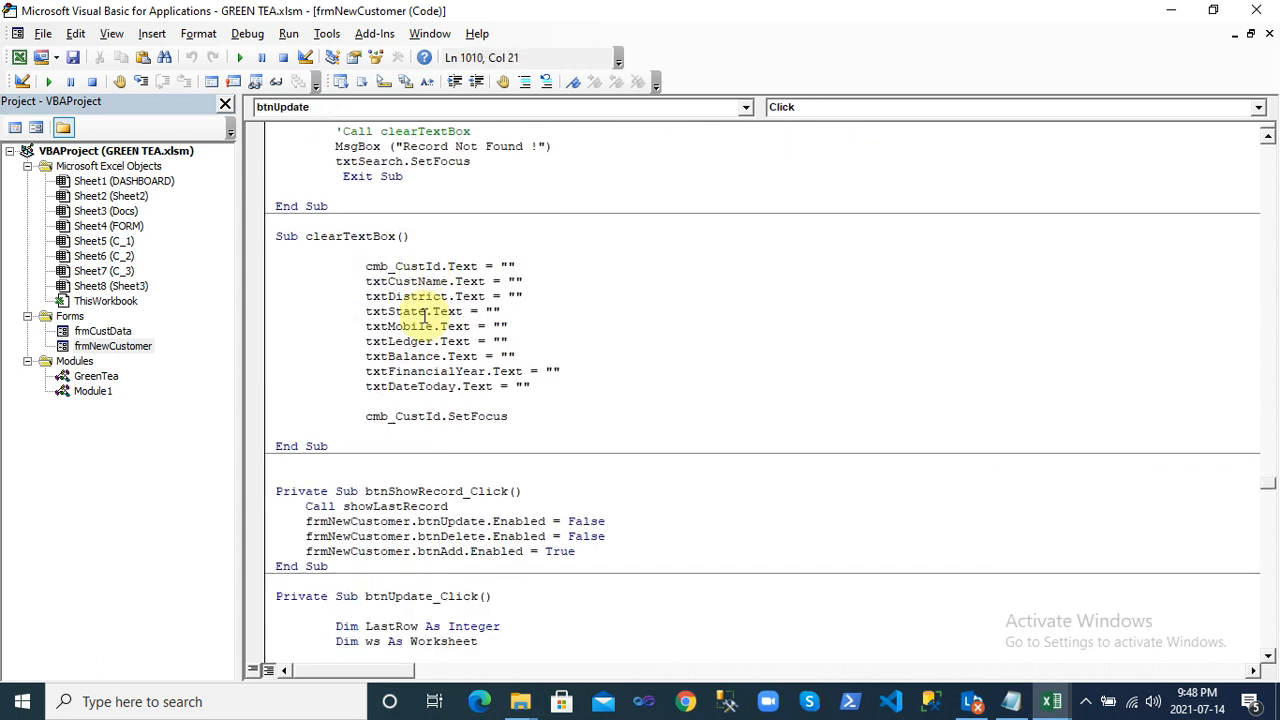
Examine the field resets in clearTextBox and the showLastRecord call and button states in btnShowRecord_Click
{"action": "left_click", "coordinate": [457, 297]}
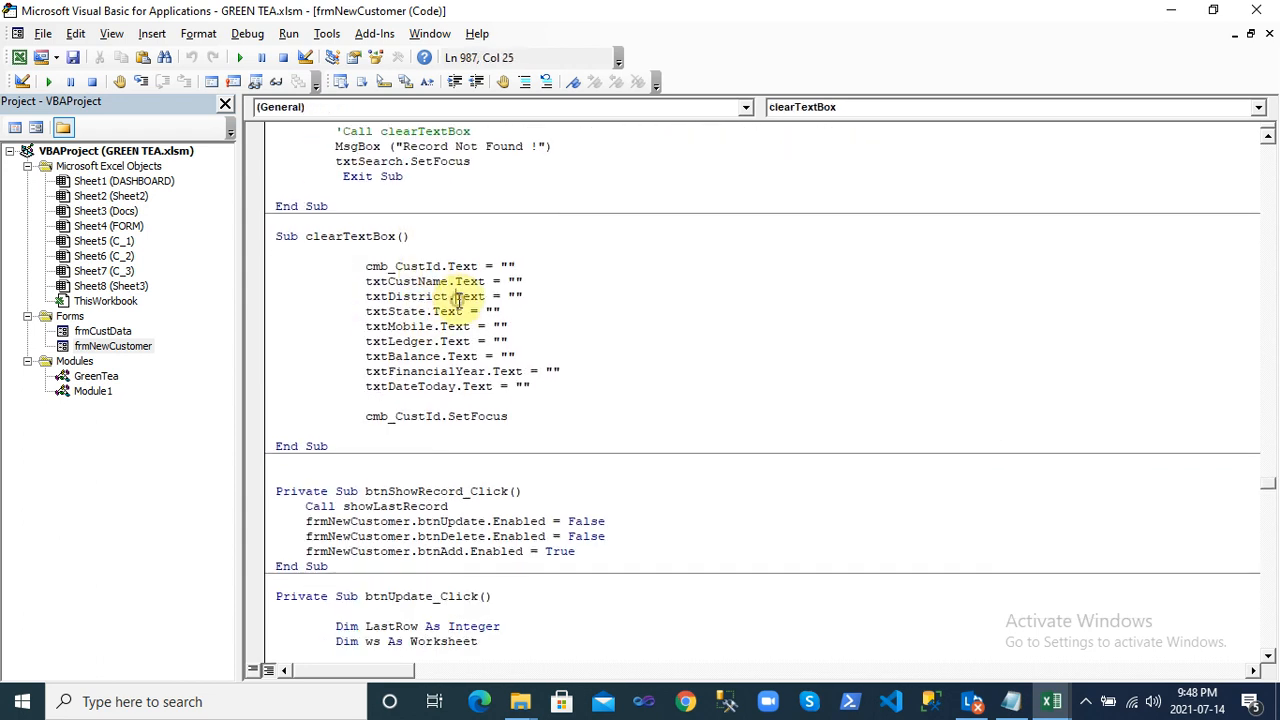
{"action": "key", "text": "Down"}
{"action": "key", "text": "Down"}
{"action": "key", "text": "Down"}
{"action": "key", "text": "Down"}
{"action": "key", "text": "Down"}
{"action": "key", "text": "Down"}
{"action": "key", "text": "Down"}
{"action": "key", "text": "Down"}
{"action": "key", "text": "Down"}
{"action": "key", "text": "Down"}
{"action": "key", "text": "Down"}
{"action": "key", "text": "Down"}
{"action": "key", "text": "Down"}
{"action": "key", "text": "Down"}
{"action": "key", "text": "Down"}
{"action": "key", "text": "Down"}
{"action": "key", "text": "Down"}
{"action": "key", "text": "Down"}
{"action": "key", "text": "Down"}
{"action": "key", "text": "Down"}
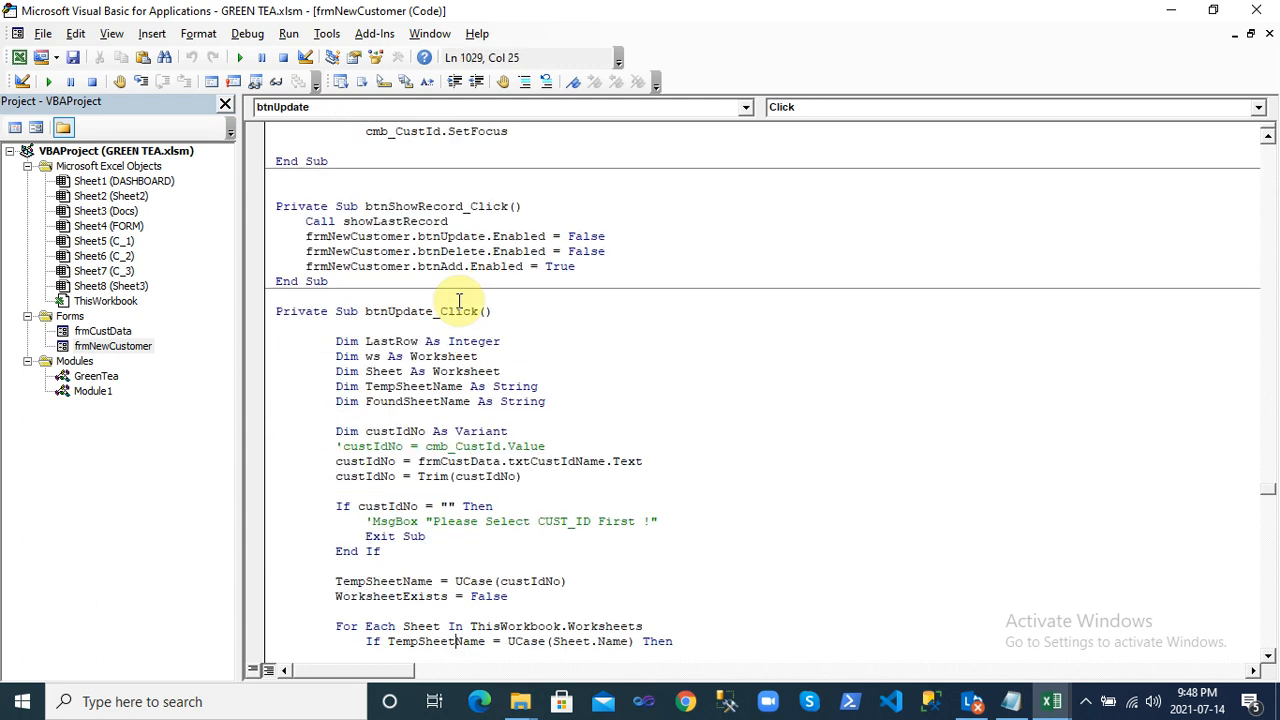
Review btnUpdate_Click from its declarations and empty custIdNo check through the worksheet matching loop and LastRow assignment
{"action": "left_click", "coordinate": [537, 245]}
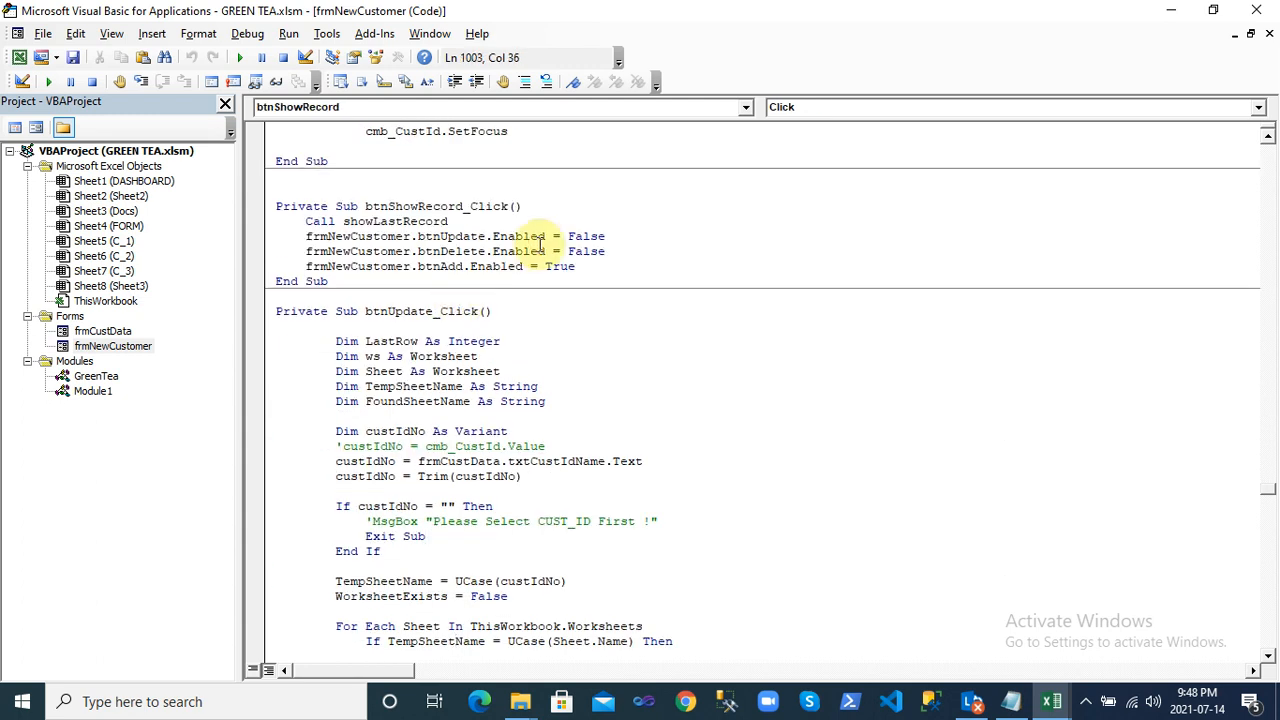
{"action": "key", "text": "Down"}
{"action": "key", "text": "Down"}
{"action": "key", "text": "Down"}
{"action": "key", "text": "Down"}
{"action": "key", "text": "Down"}
{"action": "key", "text": "Down"}
{"action": "key", "text": "Down"}
{"action": "key", "text": "Down"}
{"action": "key", "text": "Down"}
{"action": "key", "text": "Down"}
{"action": "key", "text": "Down"}
{"action": "key", "text": "Down"}
{"action": "key", "text": "Down"}
{"action": "key", "text": "Down"}
{"action": "key", "text": "Down"}
{"action": "key", "text": "Down"}
{"action": "key", "text": "Down"}
{"action": "key", "text": "Down"}
{"action": "key", "text": "Down"}
{"action": "key", "text": "Down"}
{"action": "key", "text": "Down"}
{"action": "key", "text": "Down"}
{"action": "key", "text": "Down"}
{"action": "key", "text": "Down"}
{"action": "key", "text": "Down"}
{"action": "key", "text": "Down"}
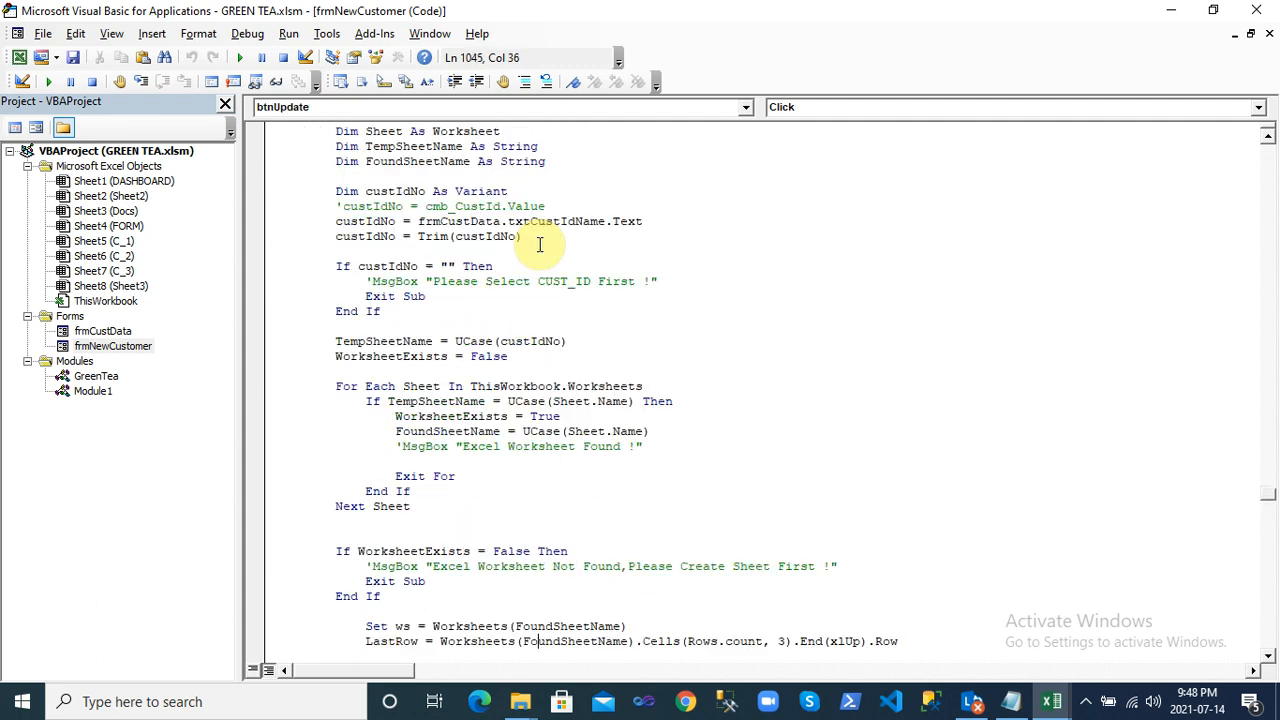
Examine the Bill validation conditions in btnUpdate_Click for the mode, mode number and mode date, up to the Reciept conditions
{"action": "key", "text": "Down"}
{"action": "key", "text": "Down"}
{"action": "key", "text": "Down"}
{"action": "key", "text": "Down"}
{"action": "key", "text": "Down"}
{"action": "key", "text": "Down"}
{"action": "key", "text": "Down"}
{"action": "key", "text": "Down"}
{"action": "key", "text": "Down"}
{"action": "key", "text": "Down"}
{"action": "key", "text": "Down"}
{"action": "key", "text": "Down"}
{"action": "key", "text": "Down"}
{"action": "key", "text": "Down"}
{"action": "key", "text": "Down"}
{"action": "key", "text": "Down"}
{"action": "key", "text": "Down"}
{"action": "key", "text": "Down"}
{"action": "key", "text": "Down"}
{"action": "key", "text": "Down"}
{"action": "key", "text": "Down"}
{"action": "key", "text": "Down"}
{"action": "key", "text": "Down"}
{"action": "key", "text": "Down"}
{"action": "key", "text": "Down"}
{"action": "key", "text": "Down"}
{"action": "key", "text": "Down"}
{"action": "key", "text": "Down"}
{"action": "key", "text": "Down"}
{"action": "key", "text": "Down"}
{"action": "key", "text": "Down"}
{"action": "key", "text": "Down"}
{"action": "key", "text": "Down"}
{"action": "key", "text": "Down"}
{"action": "key", "text": "Down"}
{"action": "key", "text": "Down"}
{"action": "key", "text": "Down"}
{"action": "key", "text": "Down"}
{"action": "key", "text": "Down"}
{"action": "key", "text": "Down"}
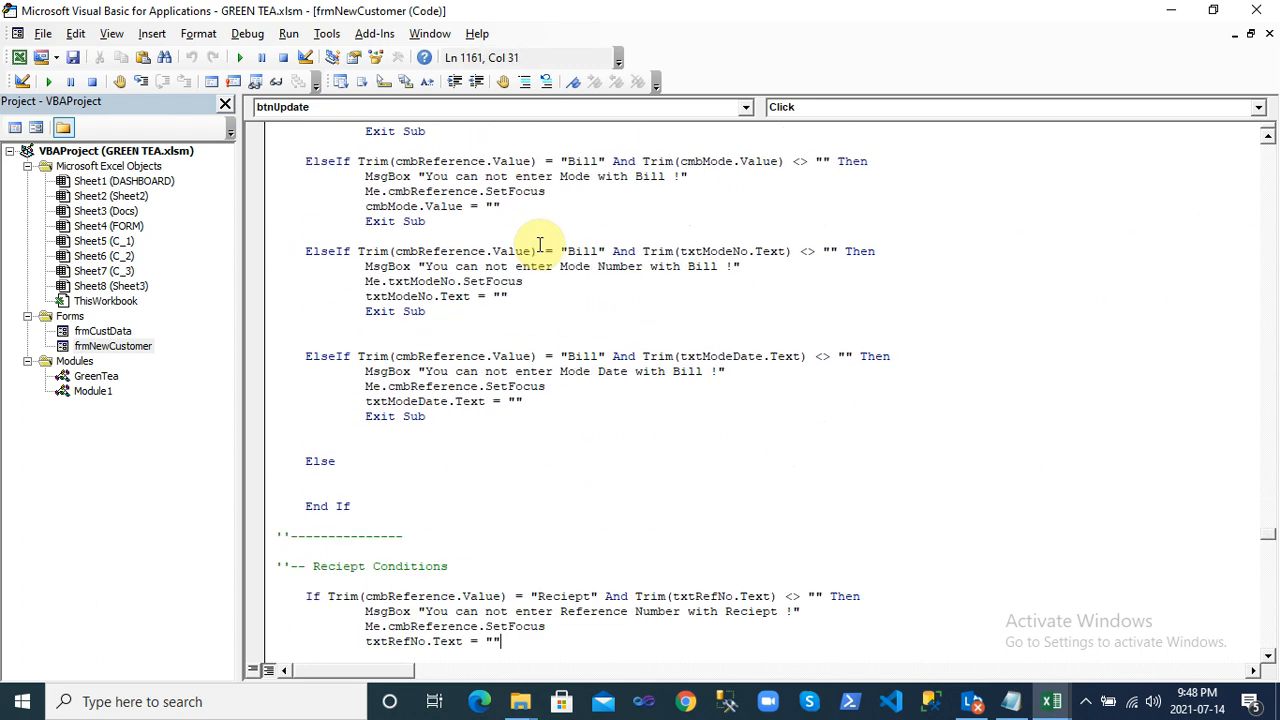
Review the Reciept validations in btnUpdate_Click, including the Cash restrictions and the Cheque mode number checks
{"action": "key", "text": "Down"}
{"action": "key", "text": "Down"}
{"action": "key", "text": "Down"}
{"action": "key", "text": "Down"}
{"action": "key", "text": "Down"}
{"action": "key", "text": "Down"}
{"action": "key", "text": "Down"}
{"action": "key", "text": "Down"}
{"action": "key", "text": "Down"}
{"action": "key", "text": "Down"}
{"action": "key", "text": "Down"}
{"action": "key", "text": "Down"}
{"action": "key", "text": "Down"}
{"action": "key", "text": "Down"}
{"action": "key", "text": "Down"}
{"action": "key", "text": "Down"}
{"action": "key", "text": "Down"}
{"action": "key", "text": "Down"}
{"action": "key", "text": "Down"}
{"action": "key", "text": "Down"}
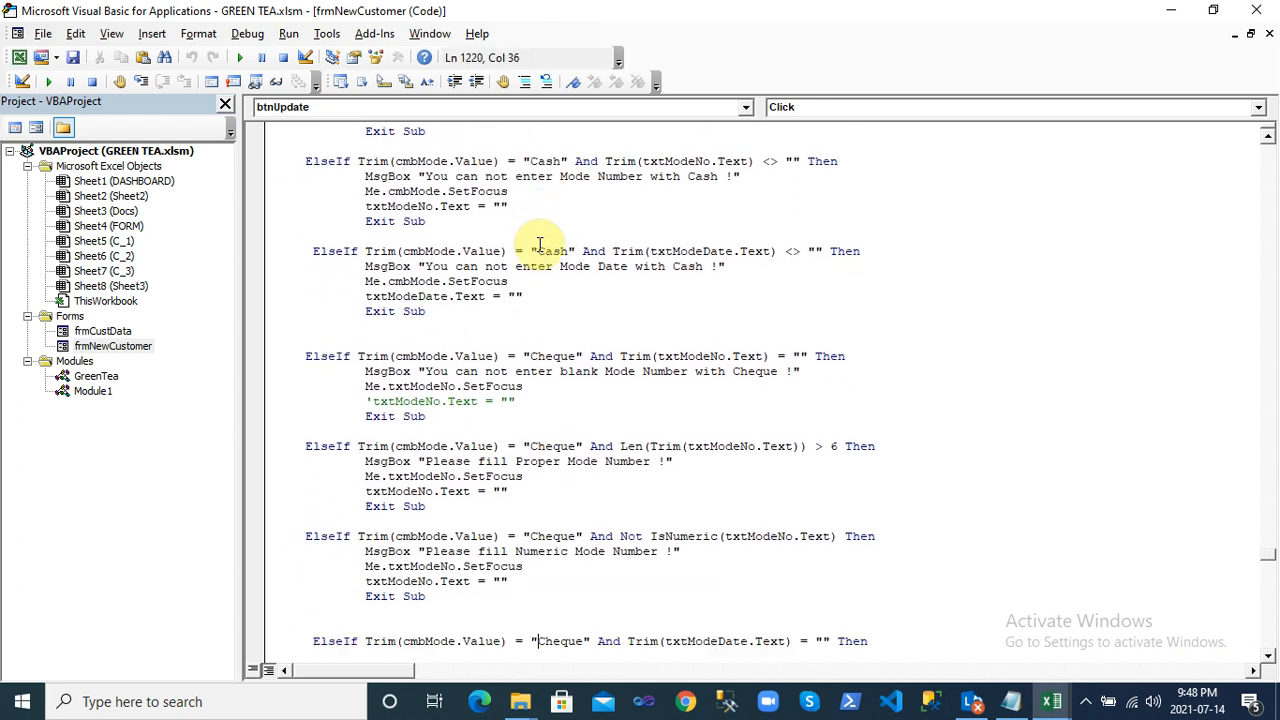
Examine the Cheque date validation and formatting, the LastRow check, and the Bill and Reciept field resets in btnUpdate_Click
{"action": "key", "text": "Down"}
{"action": "key", "text": "Down"}
{"action": "key", "text": "Down"}
{"action": "key", "text": "Down"}
{"action": "key", "text": "Down"}
{"action": "key", "text": "Down"}
{"action": "key", "text": "Down"}
{"action": "key", "text": "Down"}
{"action": "key", "text": "Down"}
{"action": "key", "text": "Down"}
{"action": "key", "text": "Down"}
{"action": "key", "text": "Down"}
{"action": "key", "text": "Down"}
{"action": "key", "text": "Down"}
{"action": "key", "text": "Down"}
{"action": "key", "text": "Down"}
{"action": "key", "text": "Down"}
{"action": "key", "text": "Down"}
{"action": "key", "text": "Down"}
{"action": "key", "text": "Down"}
{"action": "key", "text": "Down"}
{"action": "key", "text": "Down"}
{"action": "key", "text": "Down"}
{"action": "key", "text": "Down"}
{"action": "key", "text": "Down"}
{"action": "key", "text": "Down"}
{"action": "key", "text": "Down"}
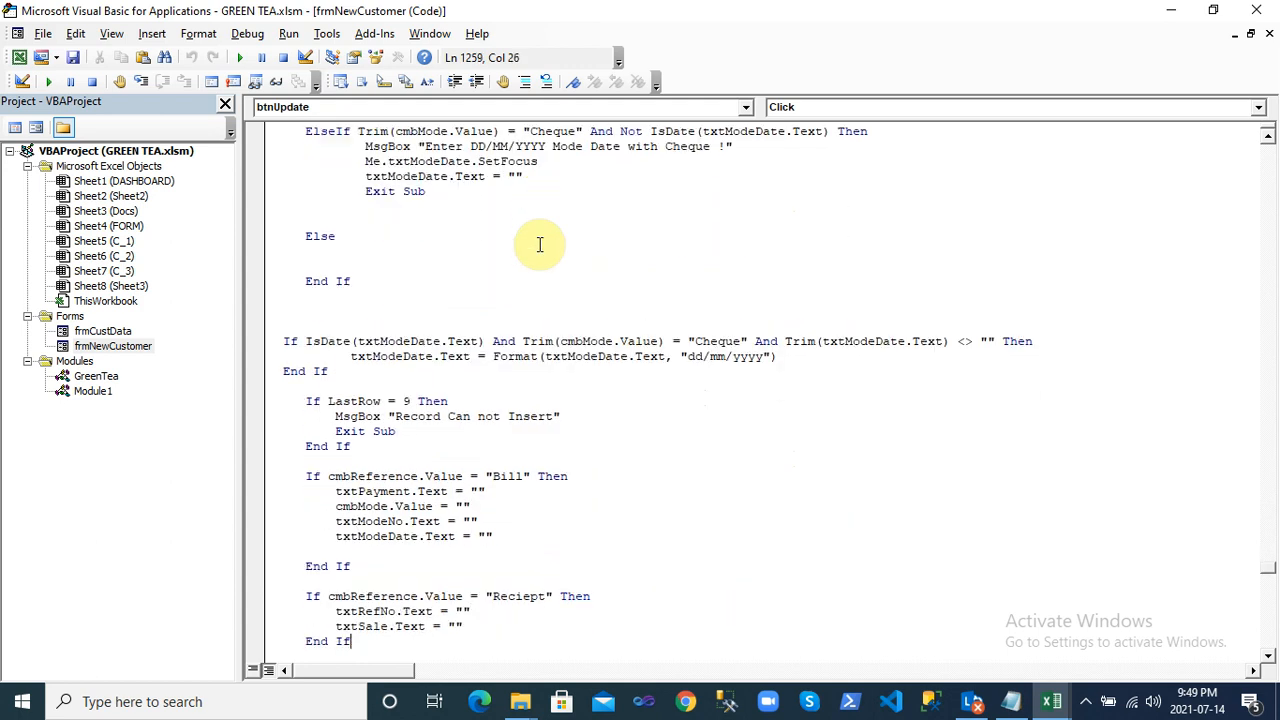
Review the vbNo exit, the txtTrCode matching loop that writes the record's cells, and the ClearRecords call ending btnUpdate_Click
{"action": "key", "text": "Down"}
{"action": "key", "text": "Down"}
{"action": "key", "text": "Down"}
{"action": "key", "text": "Down"}
{"action": "key", "text": "Down"}
{"action": "key", "text": "Down"}
{"action": "key", "text": "Down"}
{"action": "key", "text": "Down"}
{"action": "key", "text": "Down"}
{"action": "key", "text": "Down"}
{"action": "key", "text": "Down"}
{"action": "key", "text": "Down"}
{"action": "key", "text": "Down"}
{"action": "key", "text": "Down"}
{"action": "key", "text": "Down"}
{"action": "key", "text": "Down"}
{"action": "key", "text": "Down"}
{"action": "key", "text": "Down"}
{"action": "key", "text": "Down"}
{"action": "key", "text": "Down"}
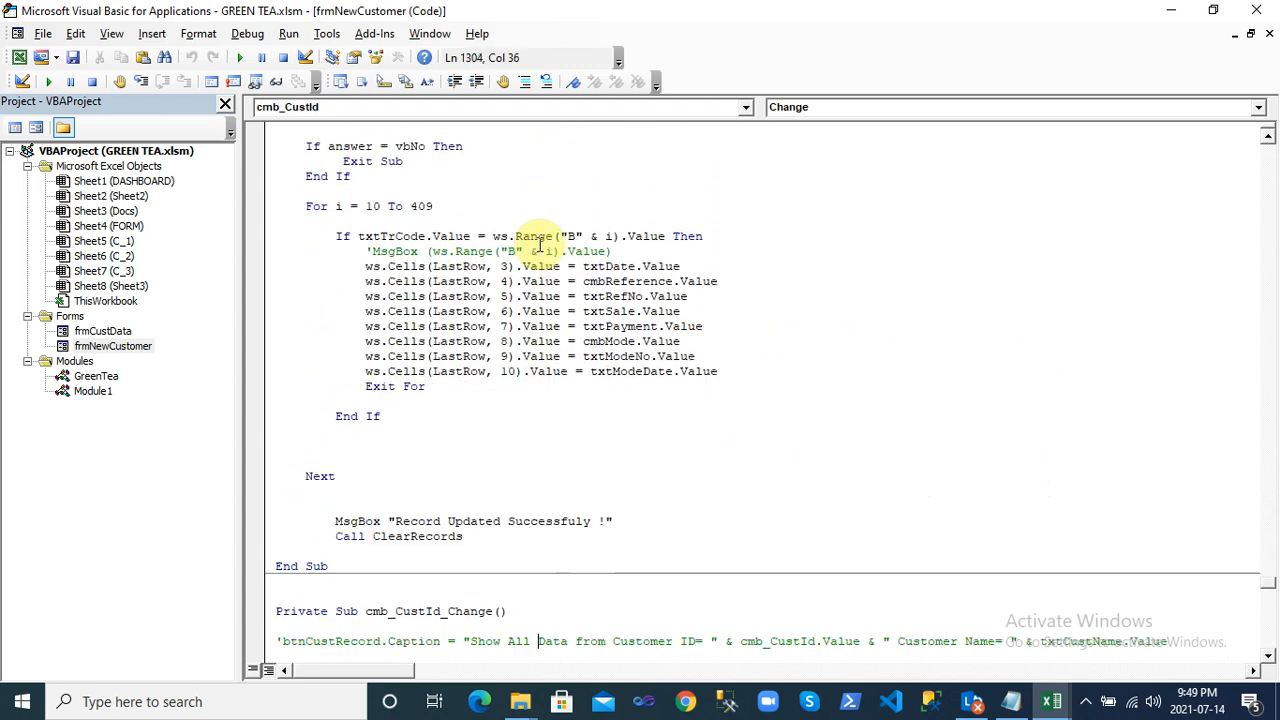
Examine cmb_CustId_Change from its btnCustRecord caption and declarations through the empty cmb_CustId check and currentId assignment
{"action": "key", "text": "Down"}
{"action": "key", "text": "Down"}
{"action": "key", "text": "Down"}
{"action": "key", "text": "Down"}
{"action": "key", "text": "Down"}
{"action": "key", "text": "Down"}
{"action": "key", "text": "Down"}
{"action": "key", "text": "Down"}
{"action": "key", "text": "Down"}
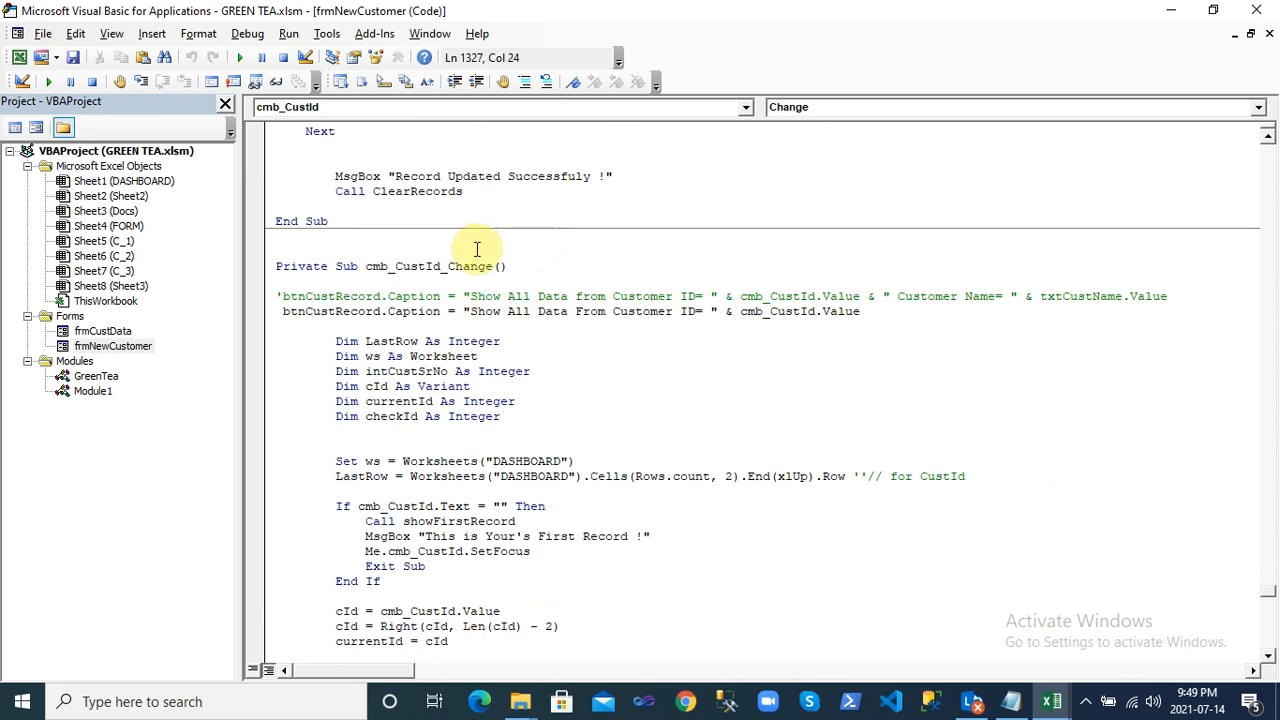
Review the rest of cmb_CustId_Change through the DASHBOARD cell values loaded into the customer fields and the closing cmb_CustId.SetFocus
{"action": "left_click", "coordinate": [450, 270]}
{"action": "key", "text": "Down"}
{"action": "key", "text": "Down"}
{"action": "key", "text": "Down"}
{"action": "key", "text": "Down"}
{"action": "key", "text": "Down"}
{"action": "key", "text": "Down"}
{"action": "key", "text": "Down"}
{"action": "key", "text": "Down"}
{"action": "key", "text": "Down"}
{"action": "key", "text": "Down"}
{"action": "key", "text": "Down"}
{"action": "key", "text": "Down"}
{"action": "key", "text": "Down"}
{"action": "key", "text": "Down"}
{"action": "key", "text": "Down"}
{"action": "key", "text": "Down"}
{"action": "key", "text": "Down"}
{"action": "key", "text": "Down"}
{"action": "key", "text": "Down"}
{"action": "key", "text": "Down"}
{"action": "key", "text": "Down"}
{"action": "key", "text": "Down"}
{"action": "key", "text": "Down"}
{"action": "key", "text": "Down"}
{"action": "key", "text": "Down"}
{"action": "key", "text": "Down"}
{"action": "key", "text": "Down"}
{"action": "key", "text": "Down"}
{"action": "key", "text": "Down"}
{"action": "key", "text": "Down"}
{"action": "key", "text": "Down"}
{"action": "key", "text": "Down"}
{"action": "key", "text": "Down"}
{"action": "key", "text": "Down"}
{"action": "key", "text": "Down"}
{"action": "key", "text": "Down"}
{"action": "key", "text": "Down"}
{"action": "key", "text": "Down"}
{"action": "key", "text": "Down"}
{"action": "key", "text": "Down"}
{"action": "key", "text": "Down"}
{"action": "key", "text": "Down"}
{"action": "key", "text": "Down"}
{"action": "key", "text": "Down"}
{"action": "key", "text": "Down"}
{"action": "key", "text": "Down"}
{"action": "key", "text": "Down"}
{"action": "key", "text": "Down"}
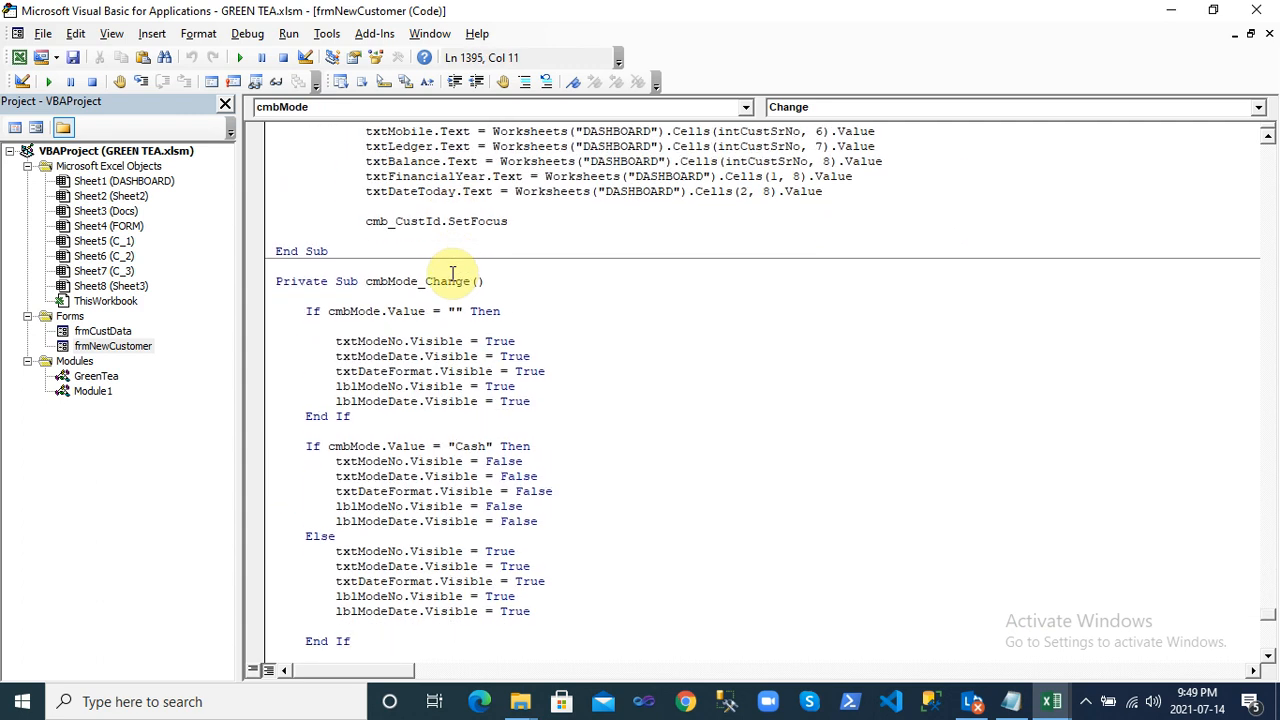
Examine cmbMode_Change, including how the empty, Cash and other modes set the visibility of the mode number and date controls
{"action": "key", "text": "Down"}
{"action": "key", "text": "Down"}
{"action": "key", "text": "Down"}
{"action": "key", "text": "Down"}
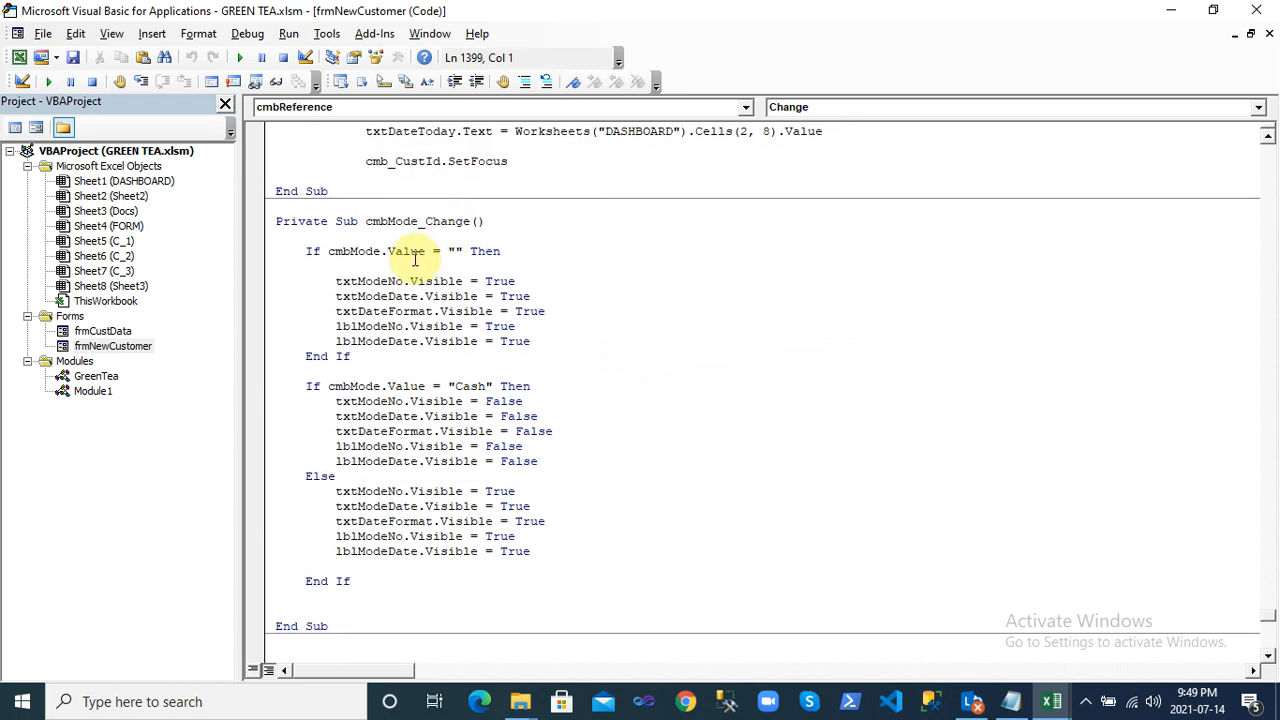
{"action": "left_click", "coordinate": [435, 222]}
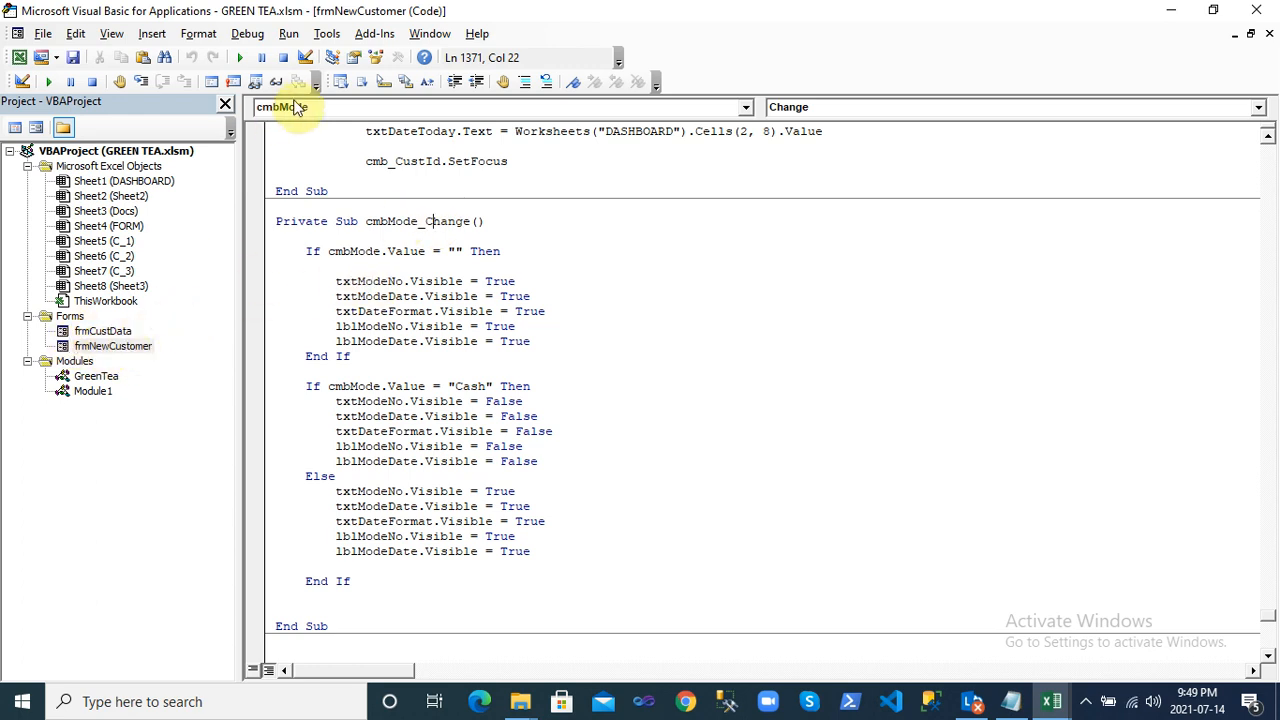
Run frmNewCustomer and test the CUST_ID selection with customers C_2, C_7 and C_13
{"action": "left_click", "coordinate": [241, 58]}
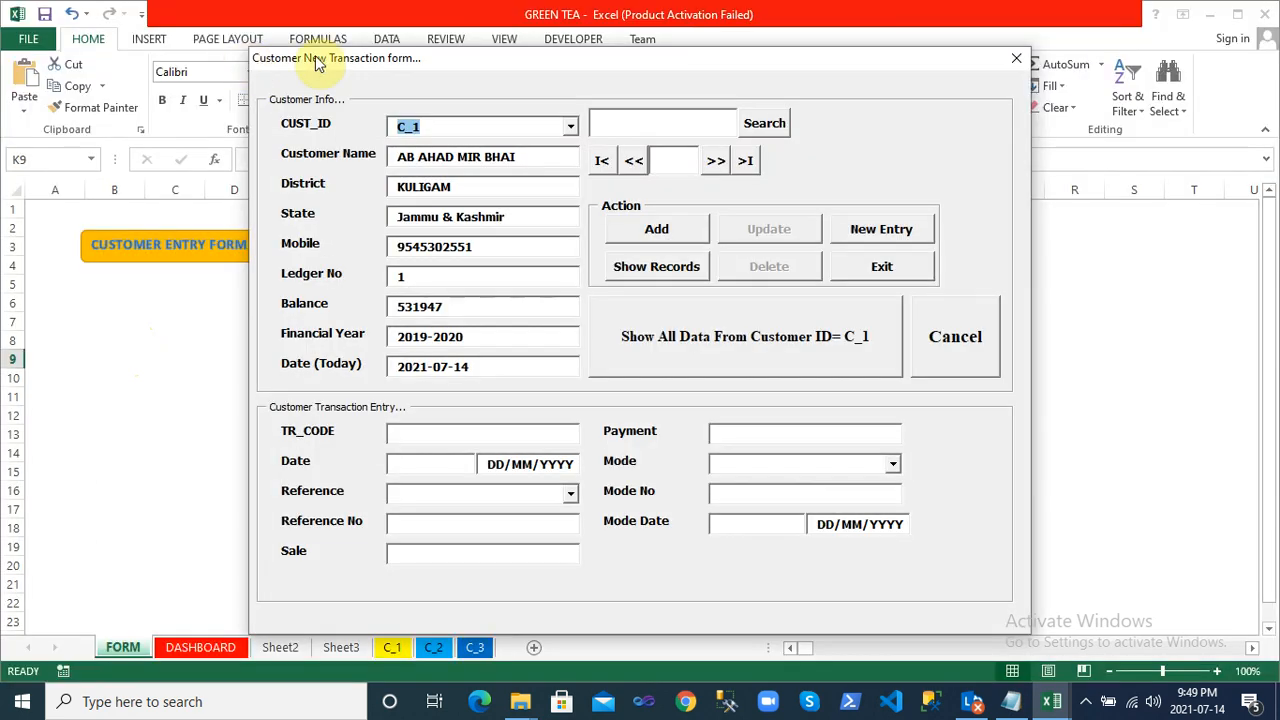
{"action": "left_click", "coordinate": [570, 128]}
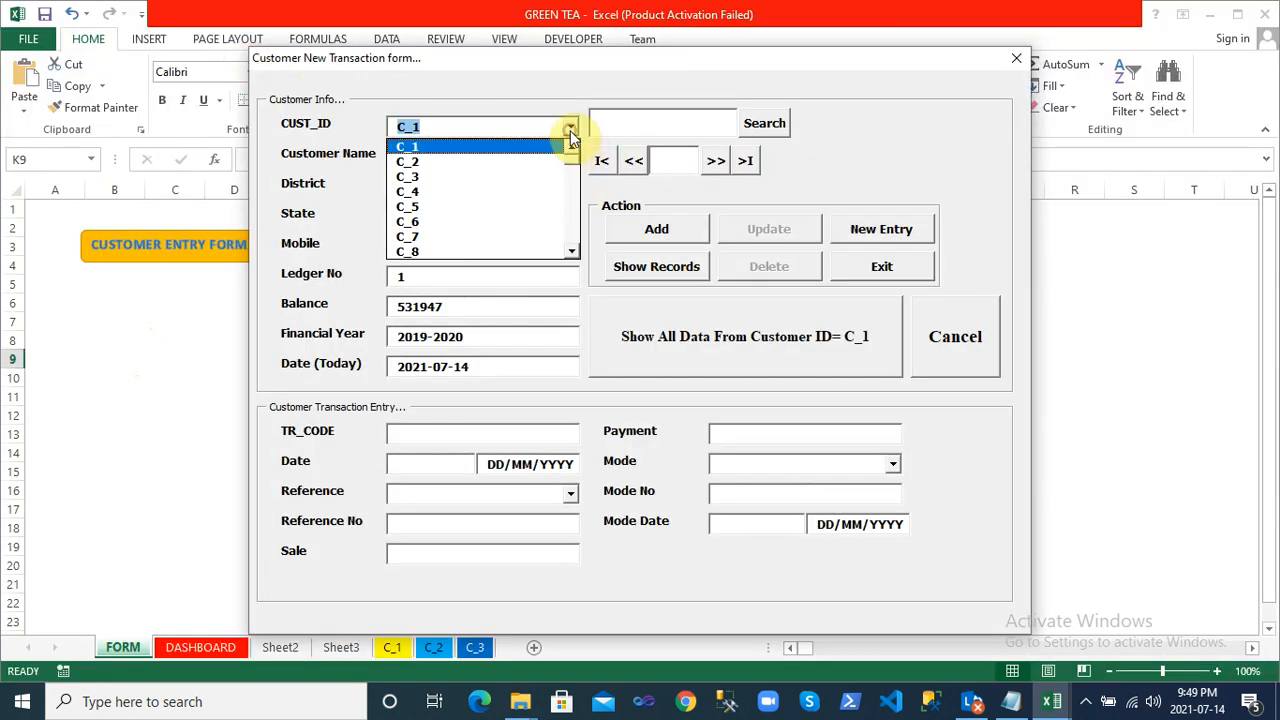
{"action": "left_click", "coordinate": [548, 163]}
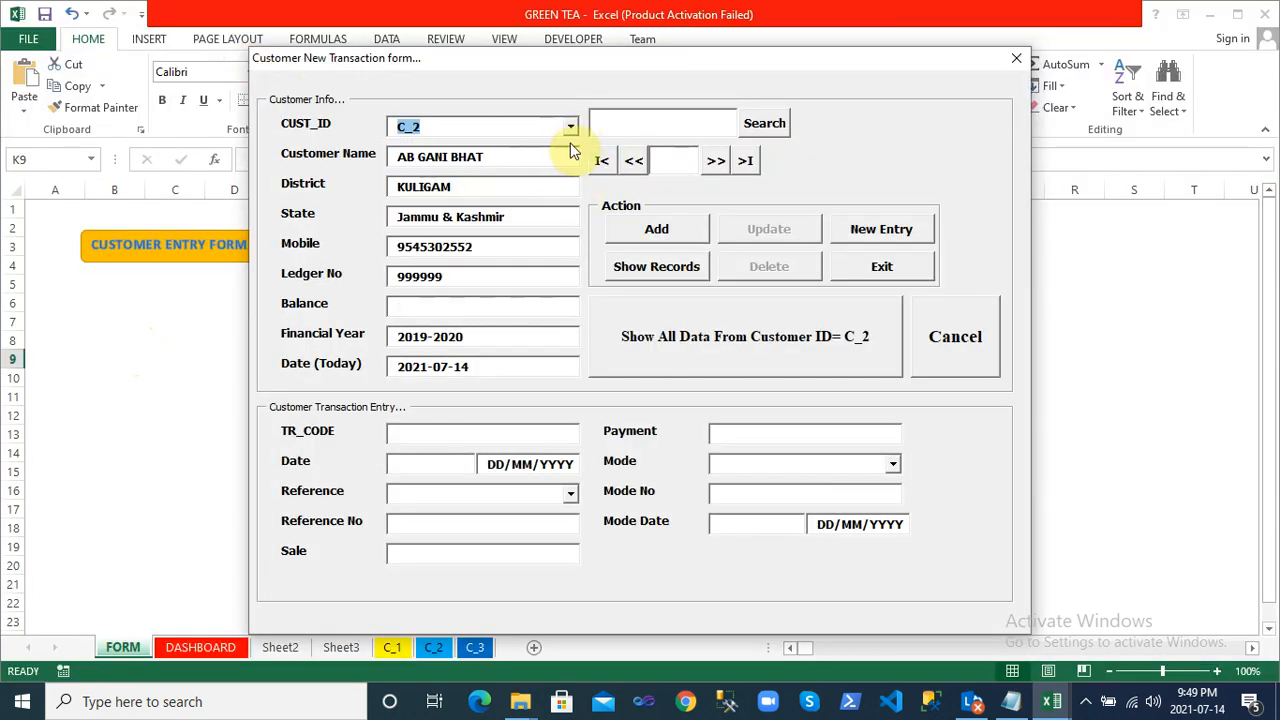
{"action": "left_click", "coordinate": [572, 129]}
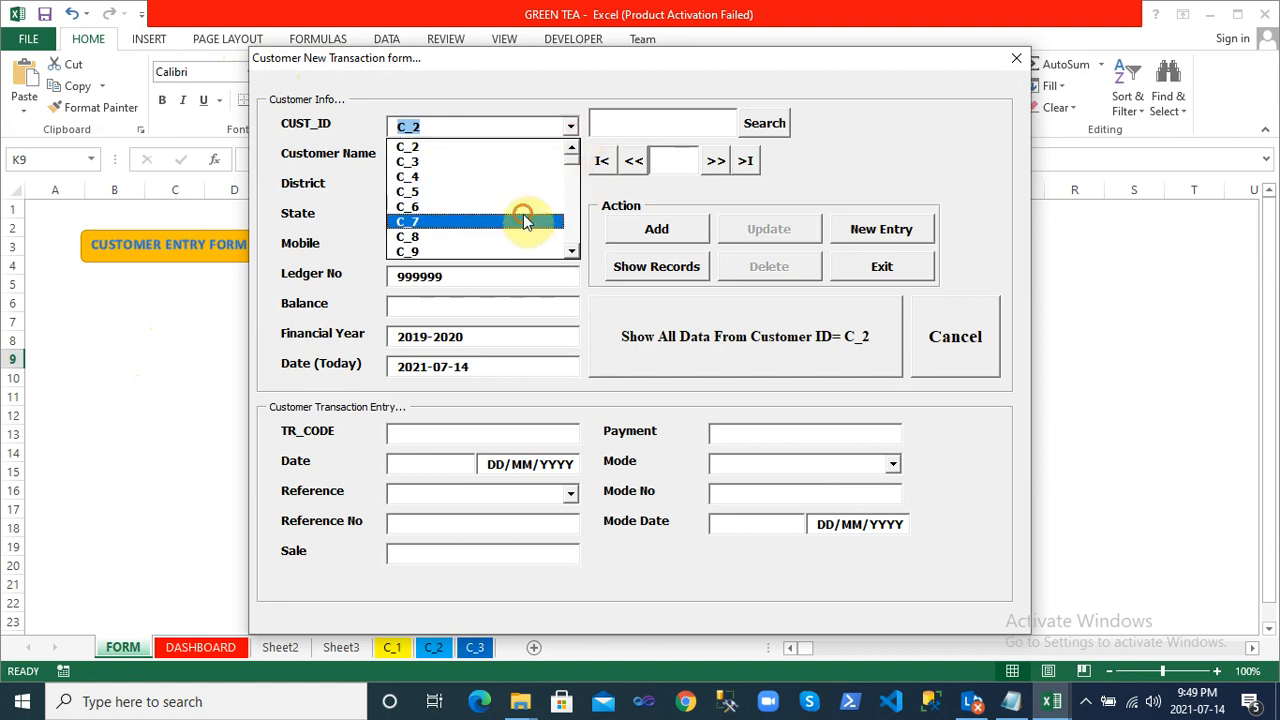
{"action": "left_click", "coordinate": [523, 214]}
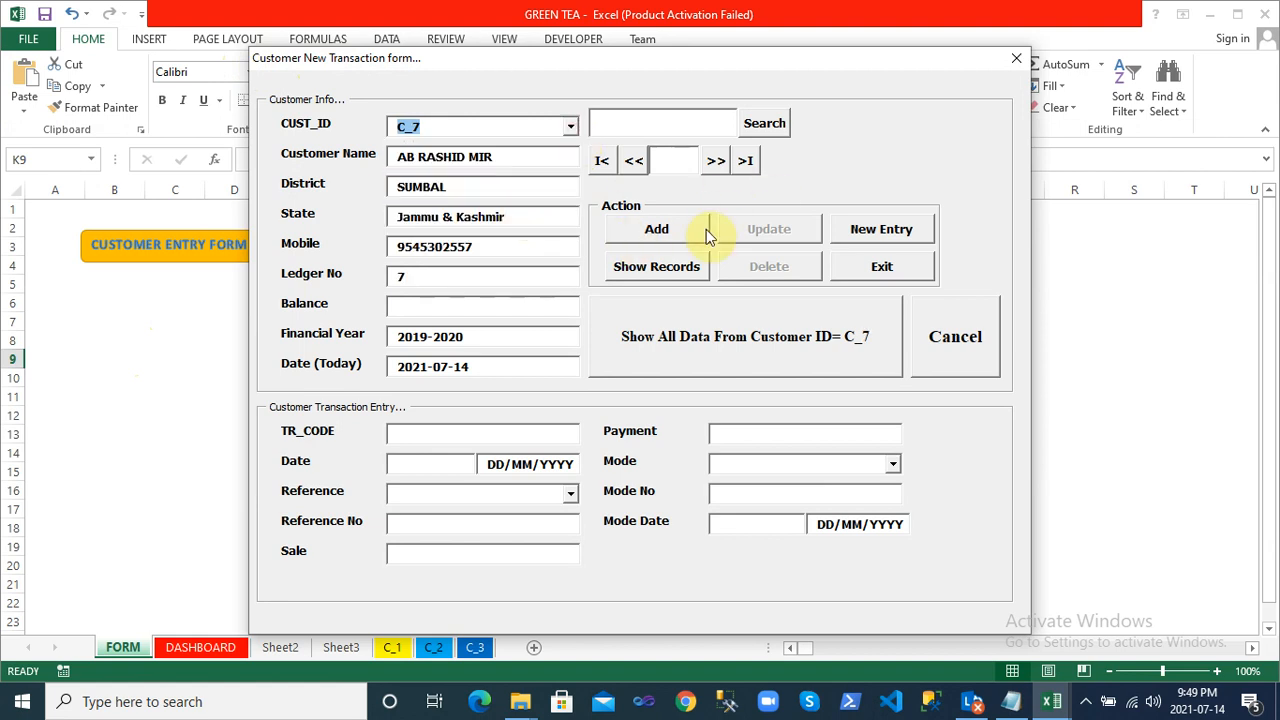
{"action": "left_click", "coordinate": [572, 128]}
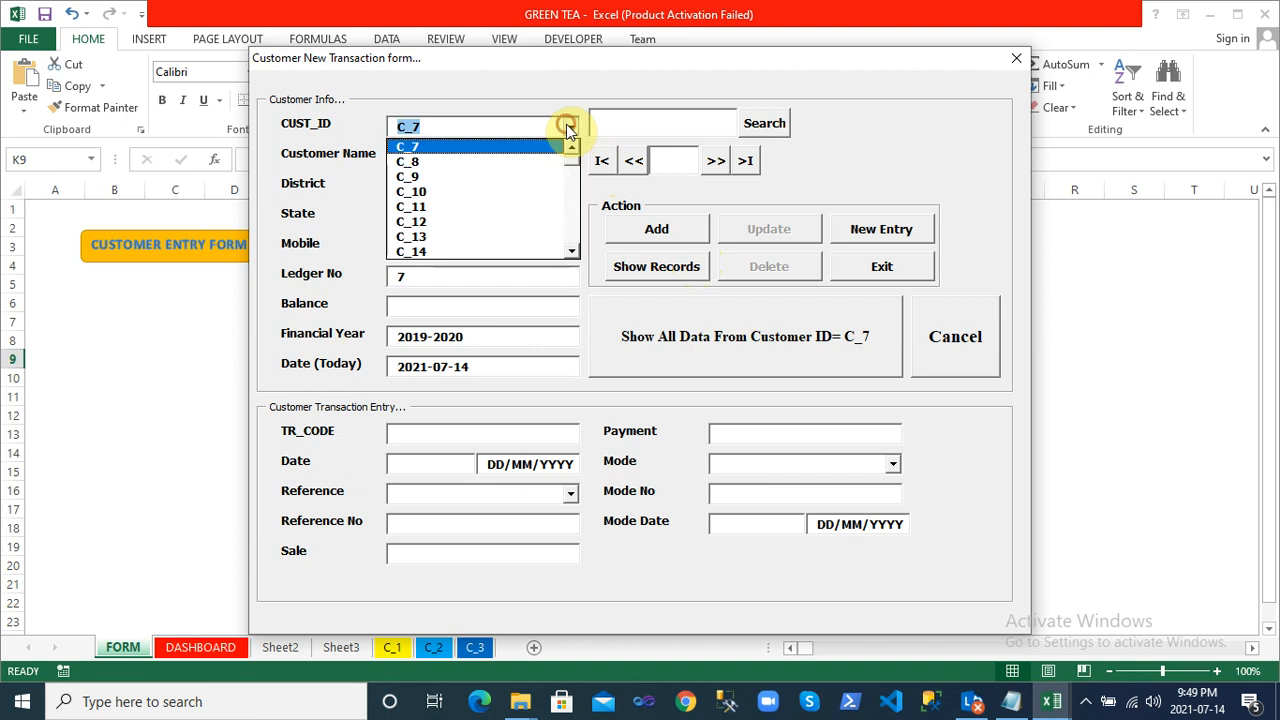
{"action": "left_click", "coordinate": [494, 242]}
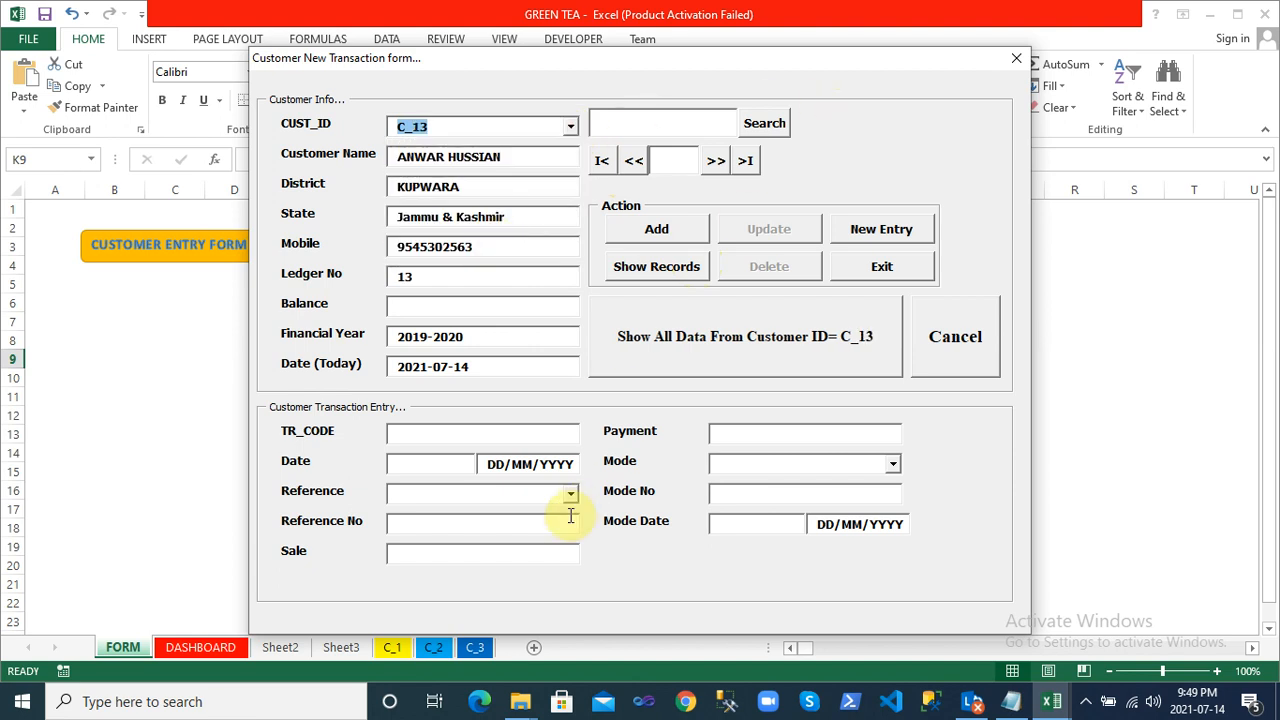
Test the transaction Mode with Cheque and Cash to check the mode number and date fields, and close the running form
{"action": "left_click", "coordinate": [893, 465]}
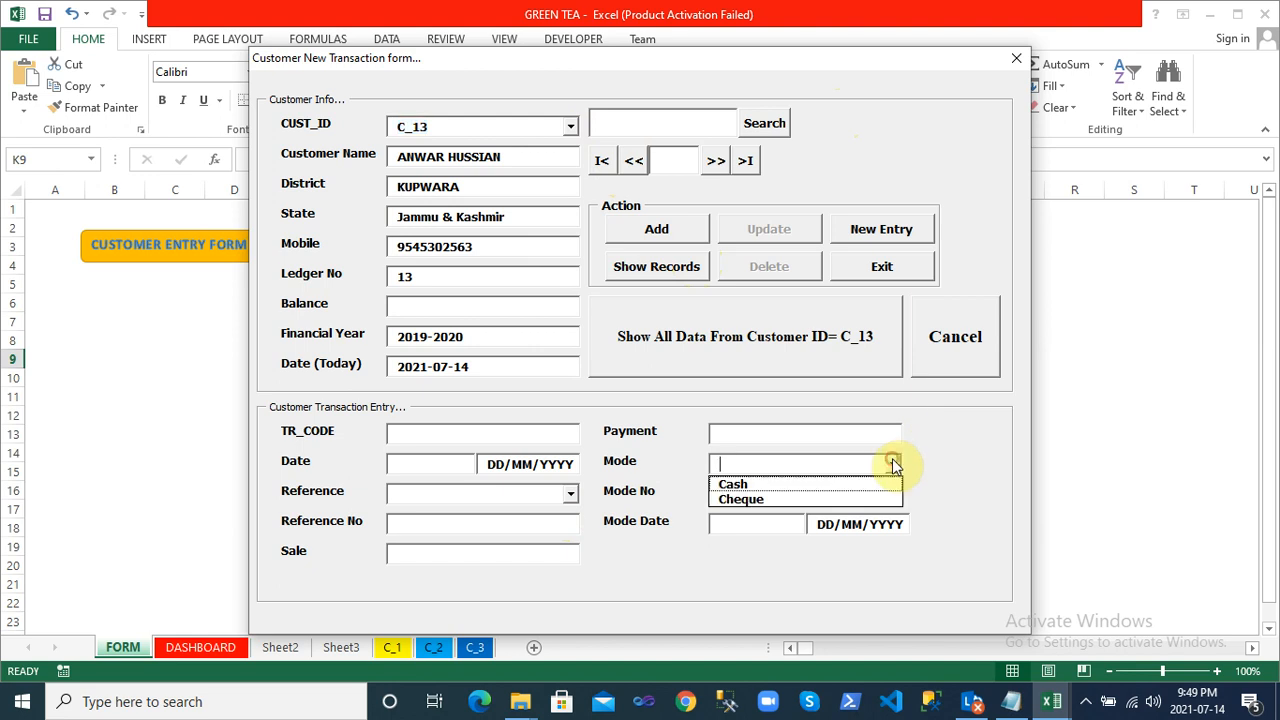
{"action": "left_click", "coordinate": [861, 494]}
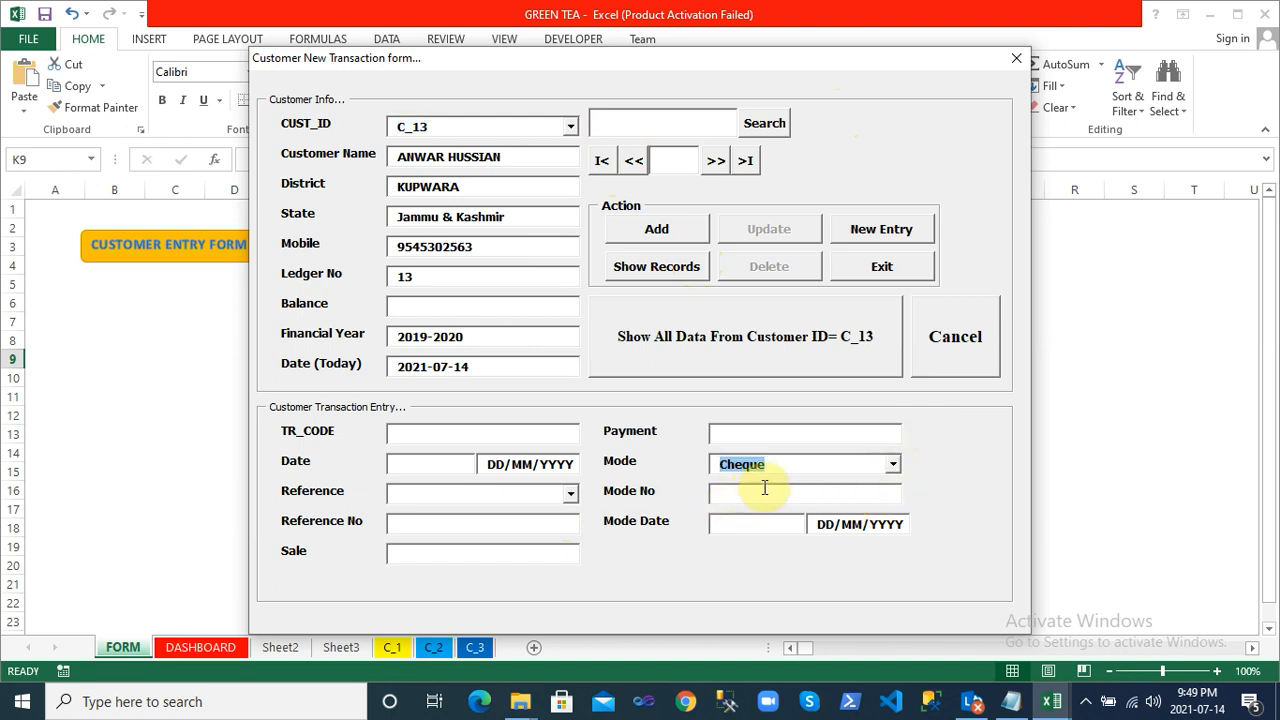
{"action": "left_click", "coordinate": [893, 465]}
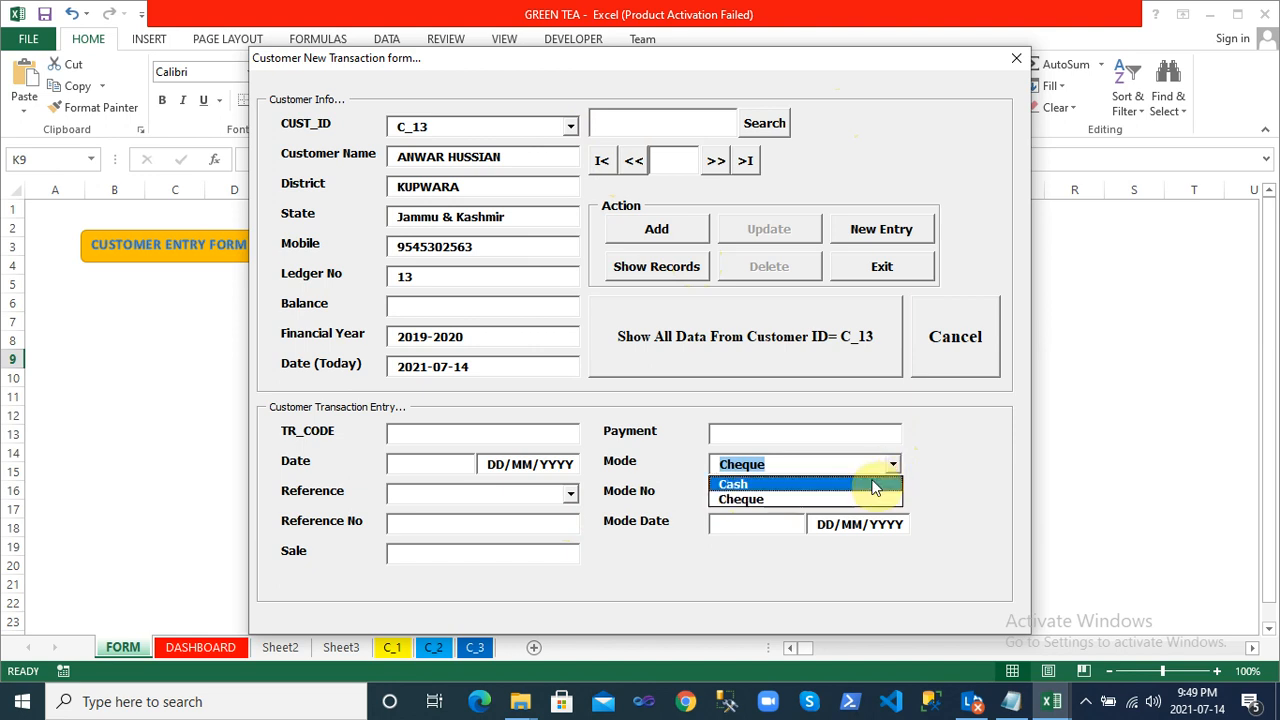
{"action": "left_click", "coordinate": [871, 484]}
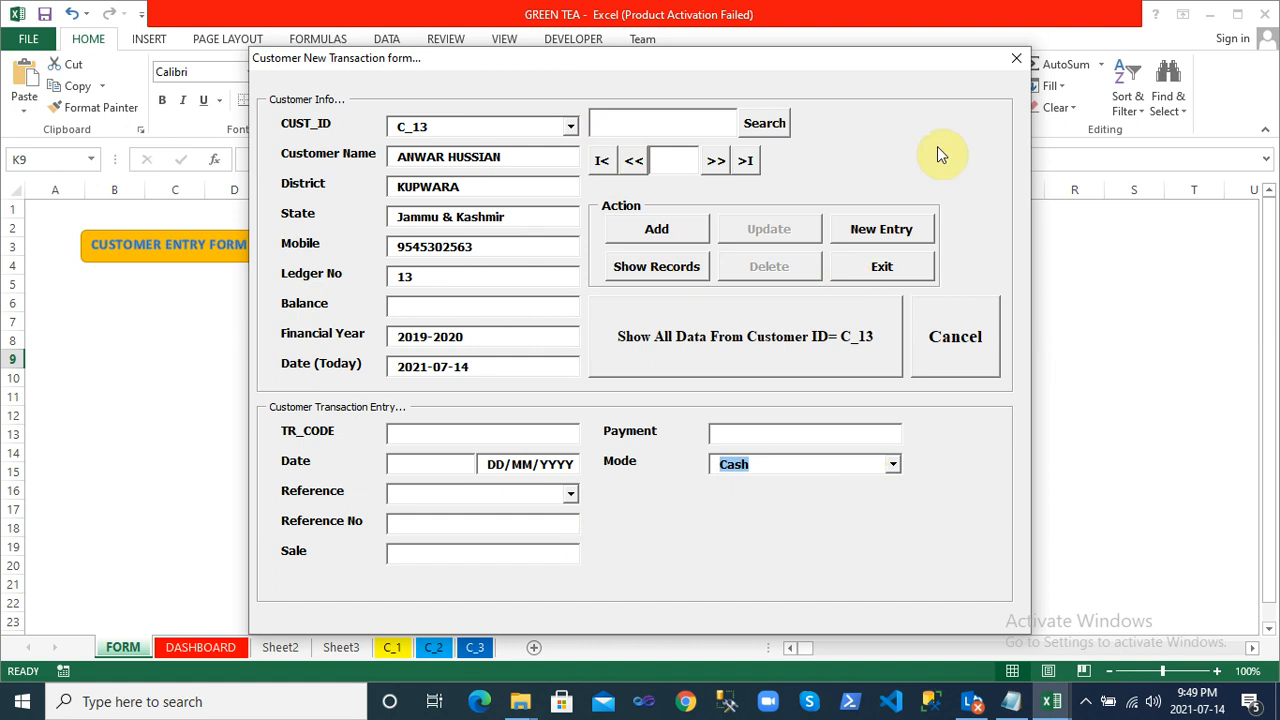
{"action": "left_click", "coordinate": [1016, 58]}
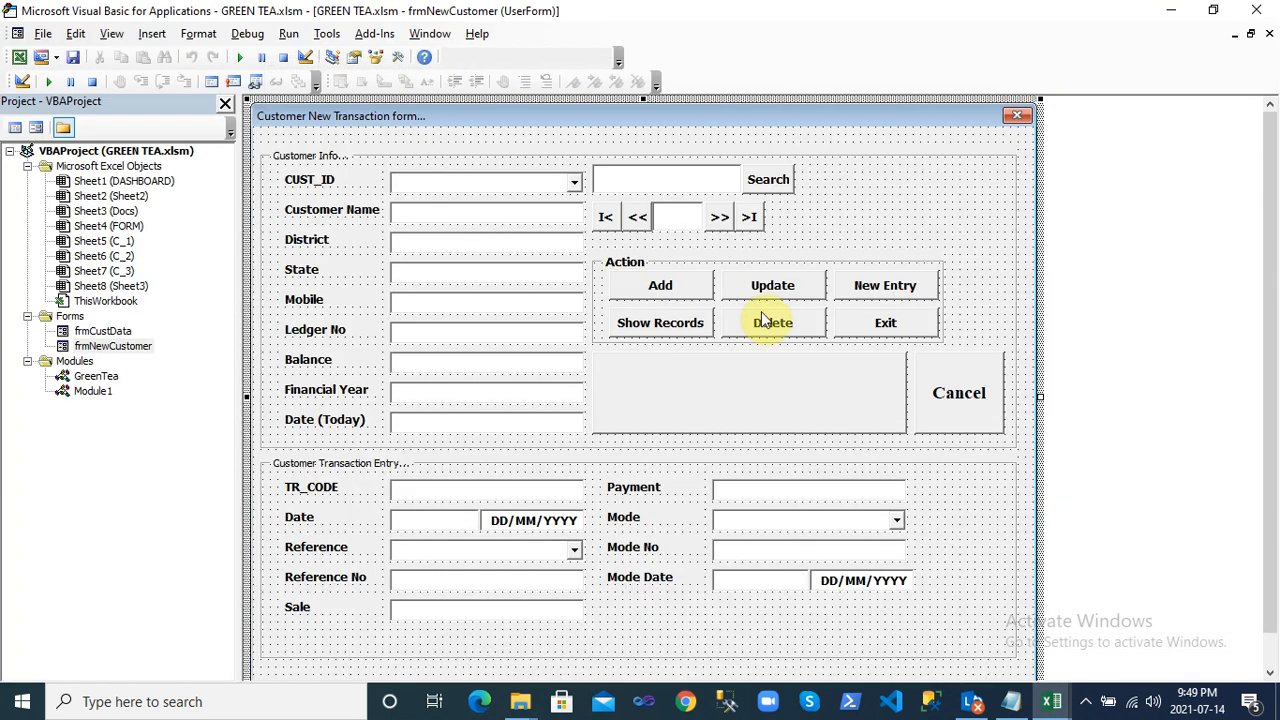
{"action": "key", "text": "alt+F11"}
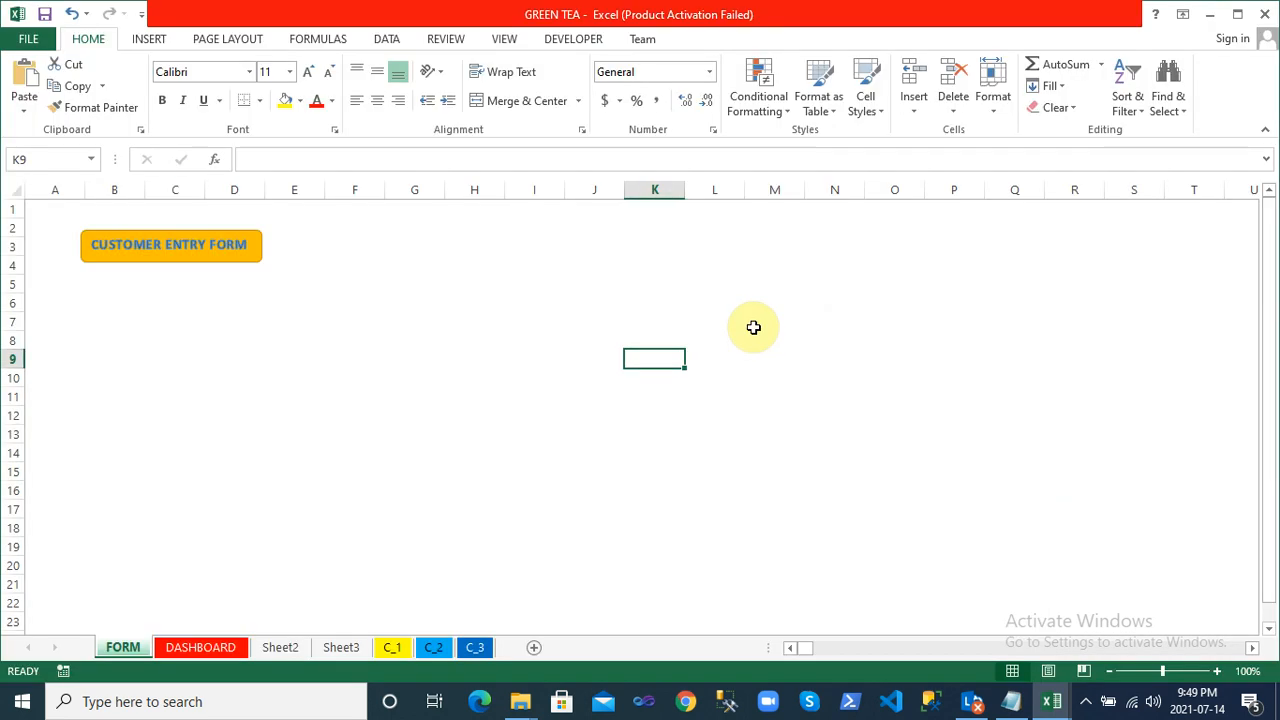
{"action": "key", "text": "alt+F11"}
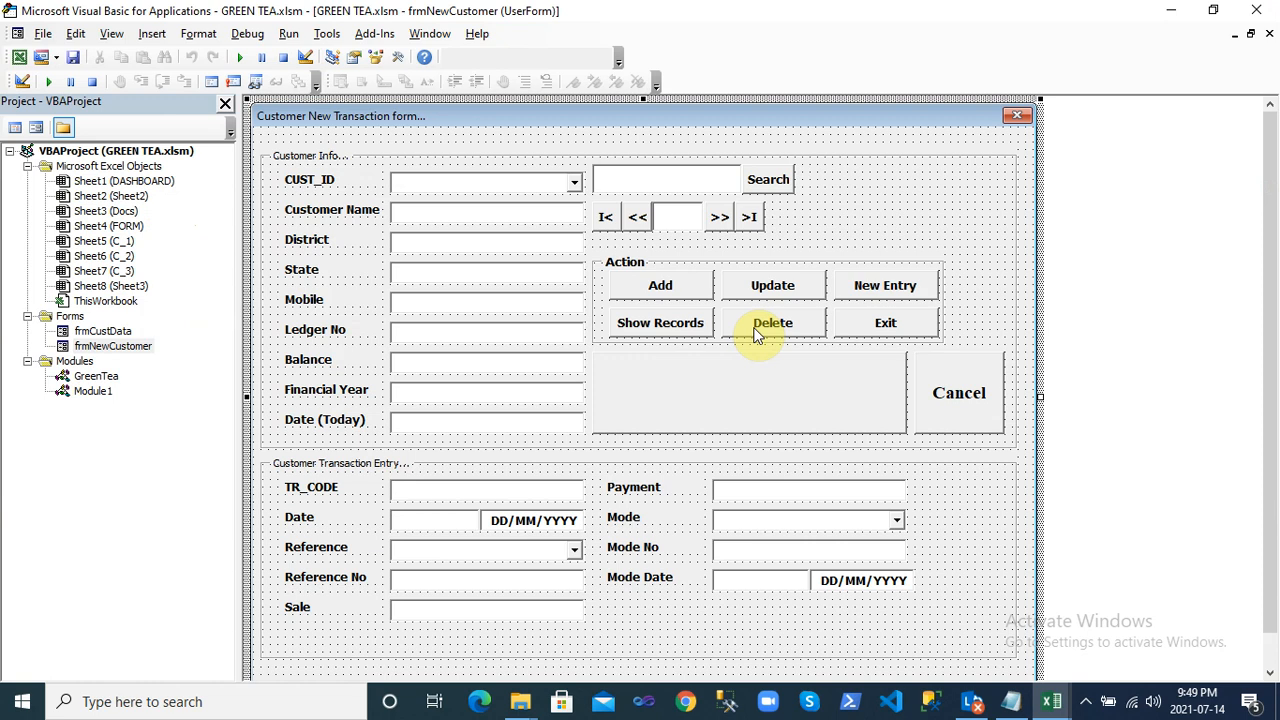
{"action": "key", "text": "alt+F11"}
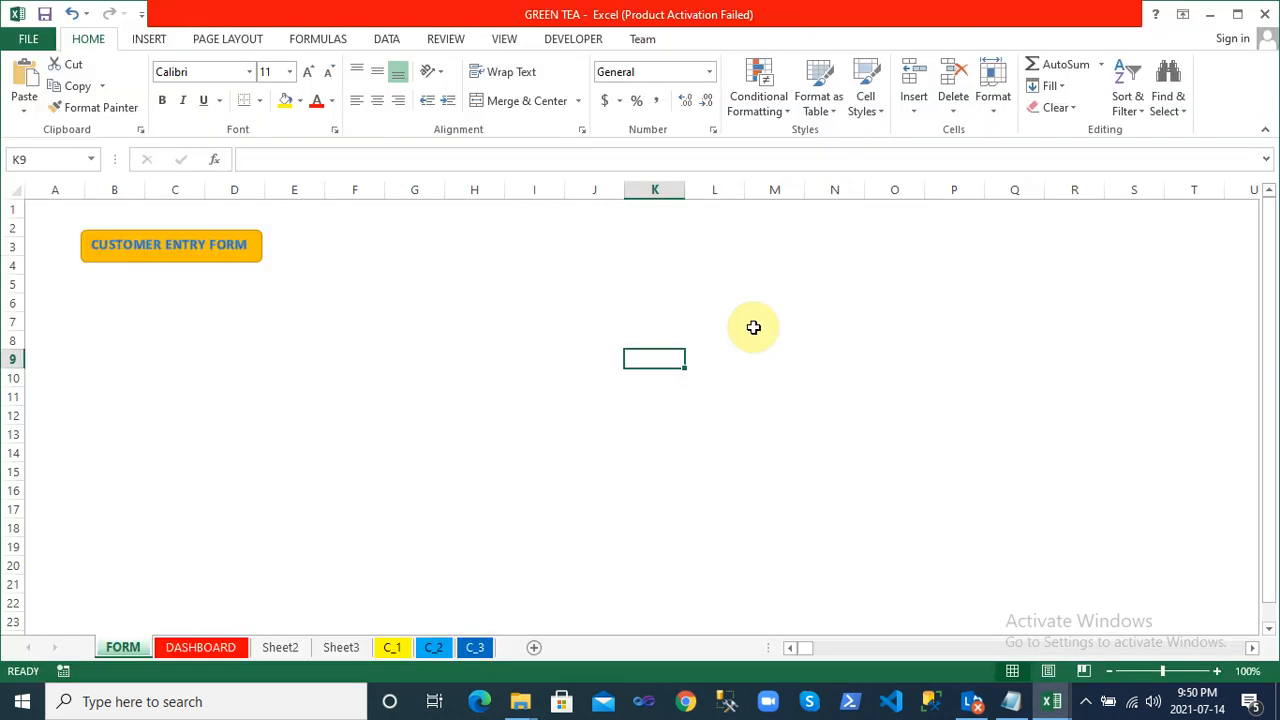
{"action": "key", "text": "alt+F11"}
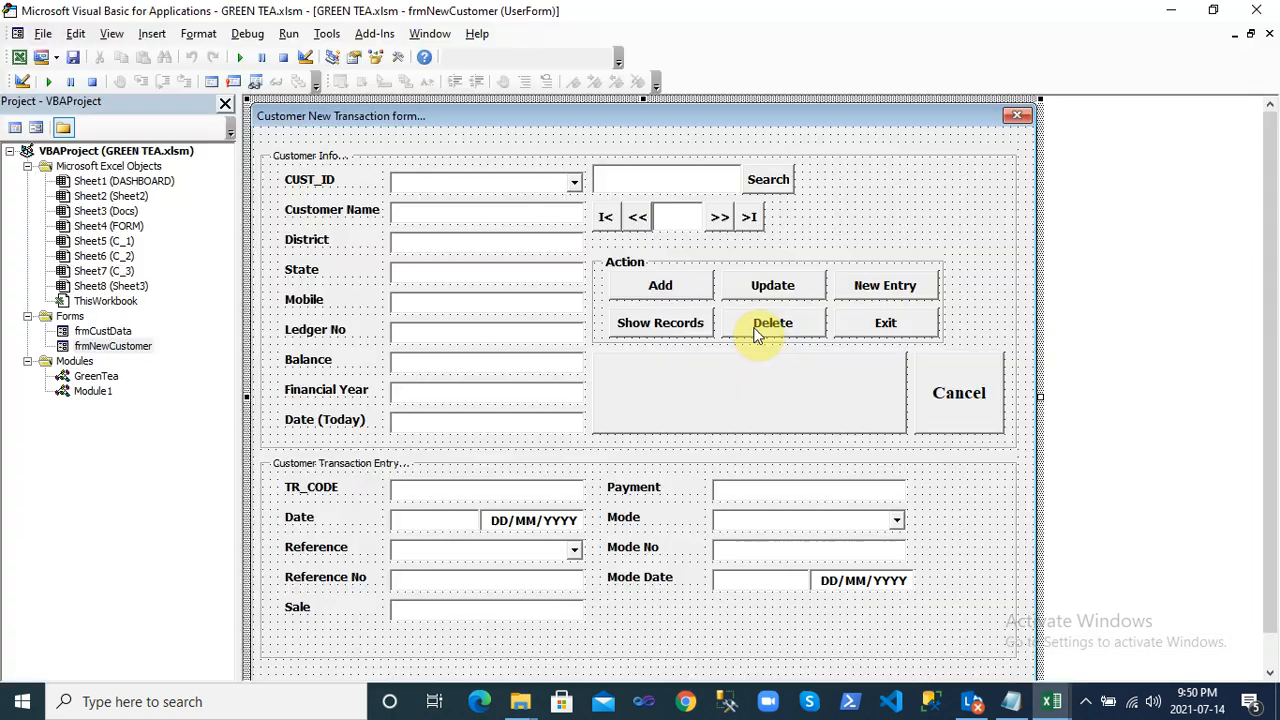
{"action": "left_click", "coordinate": [1050, 701]}
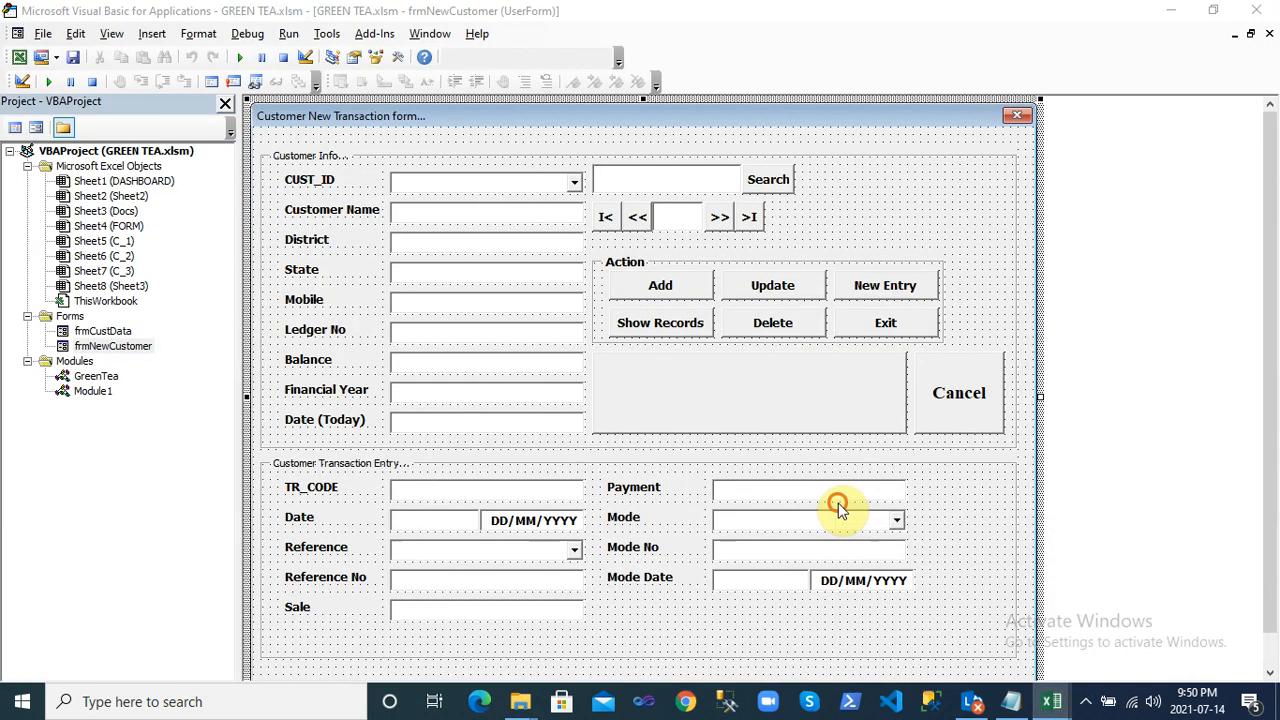
{"action": "left_click", "coordinate": [838, 503]}
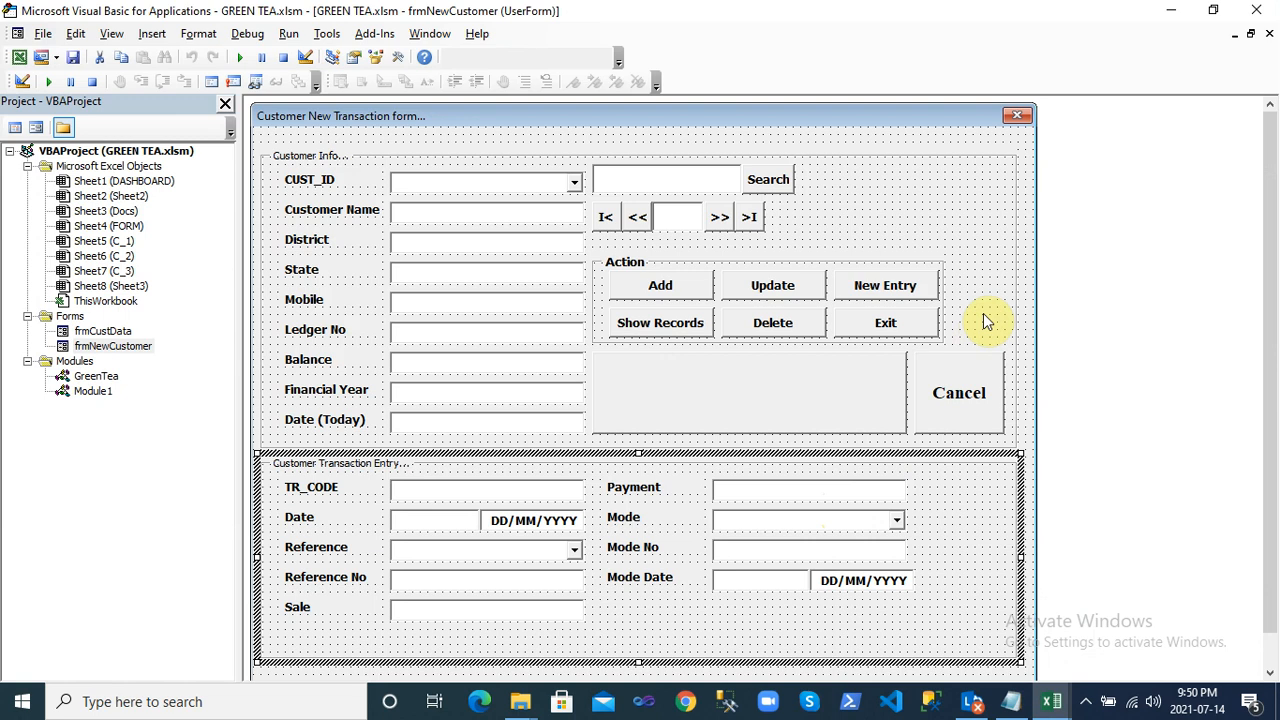
{"action": "key", "text": "alt+F11"}
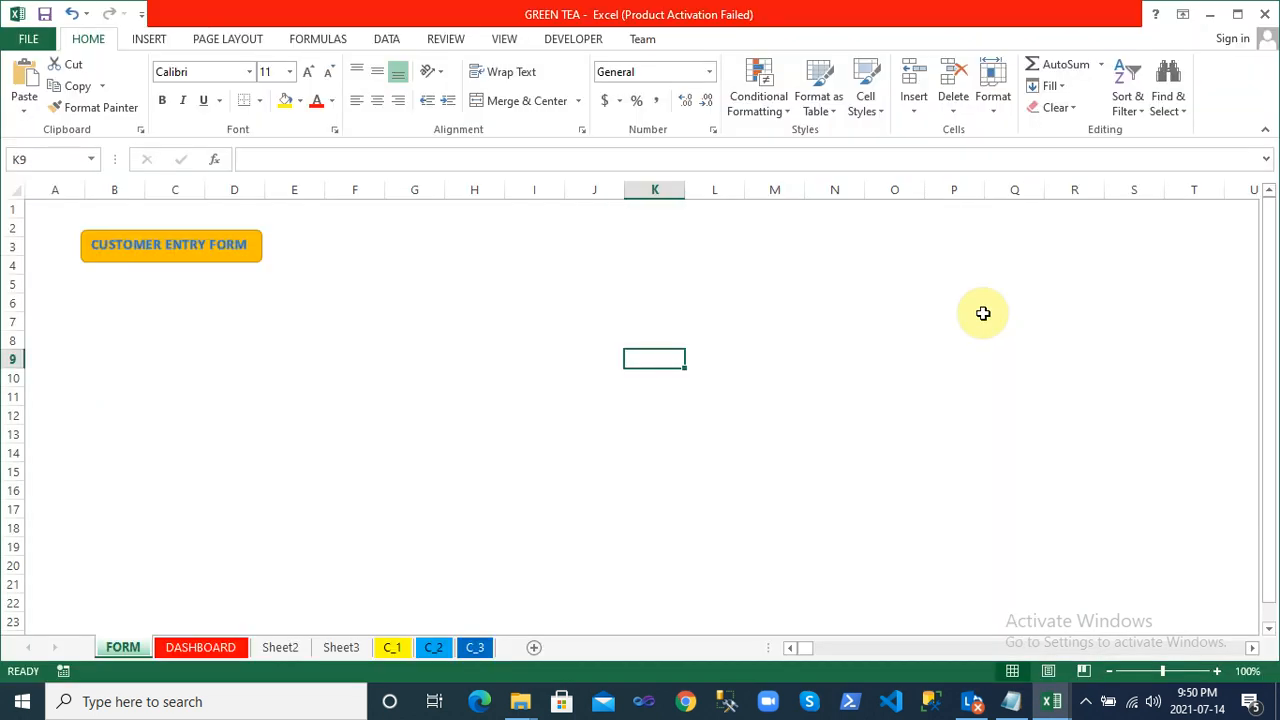
{"action": "left_click", "coordinate": [826, 397]}
Return to the frmNewCustomer form design in the VBA editor and open the Add button's click procedure
{"action": "key", "text": "alt+F11"}
{"action": "left_click", "coordinate": [140, 346]}
{"action": "double_click", "coordinate": [140, 348]}
{"action": "double_click", "coordinate": [140, 348]}
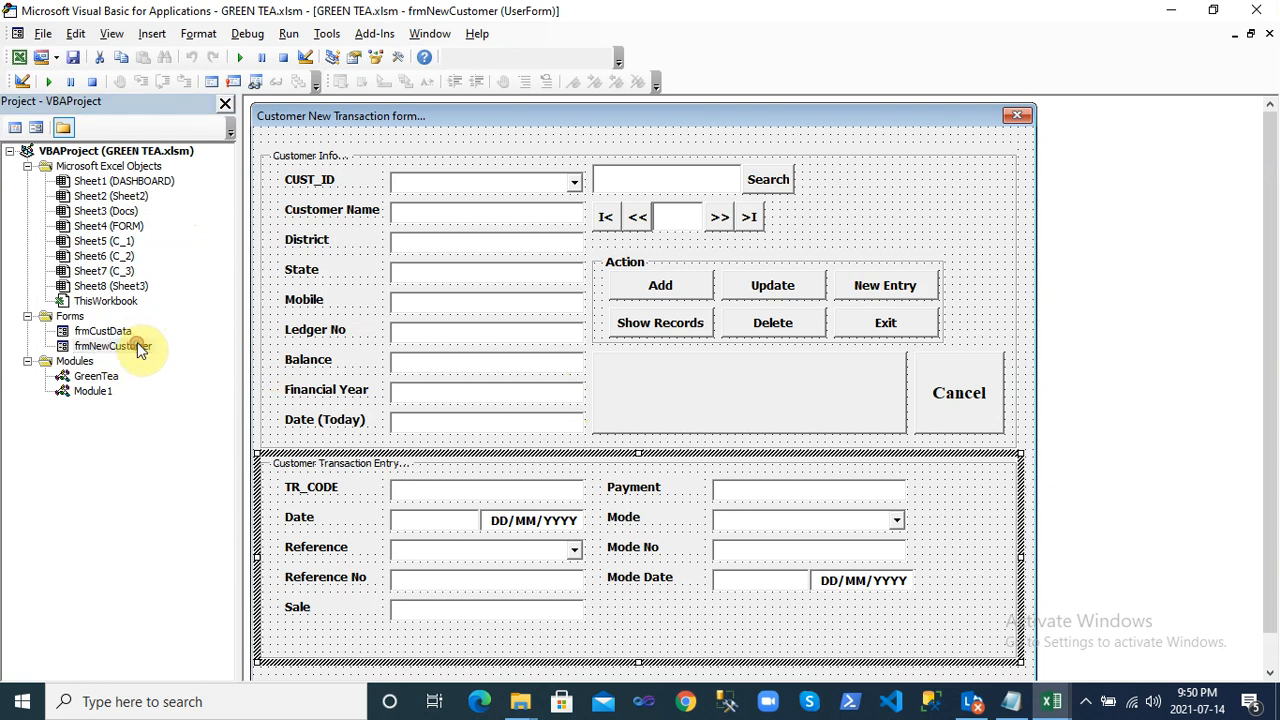
{"action": "double_click", "coordinate": [140, 348]}
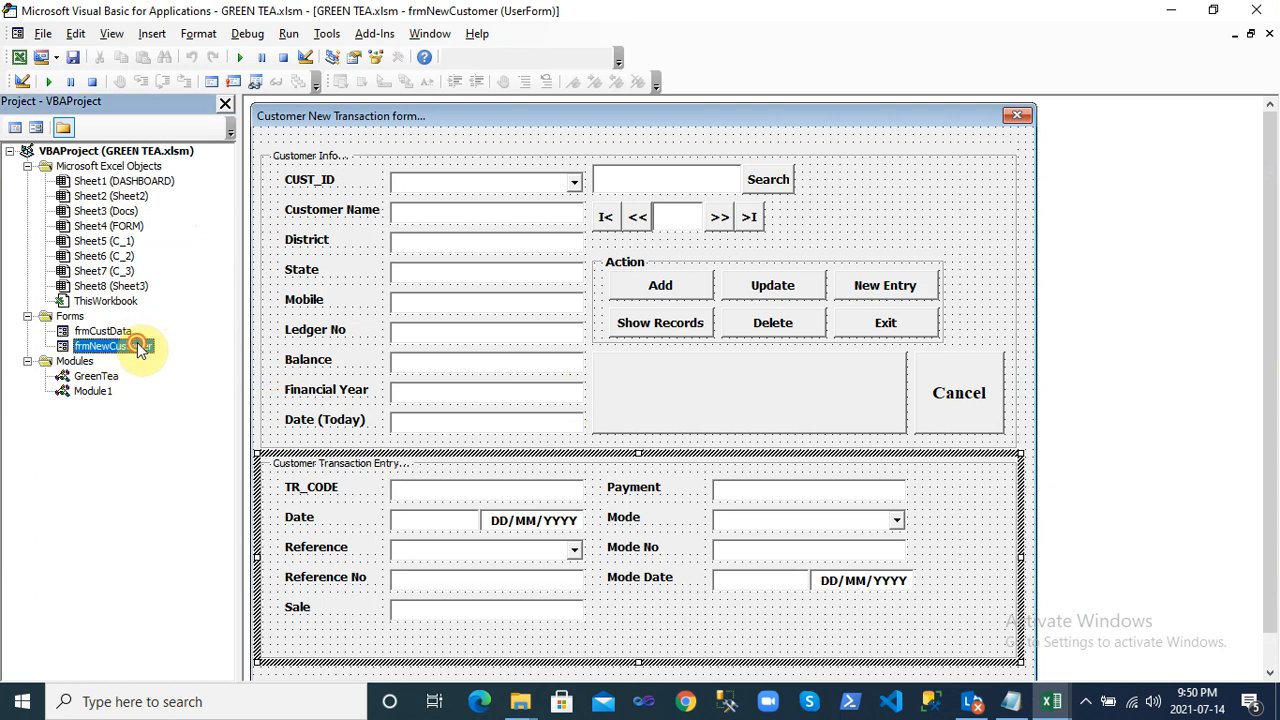
{"action": "double_click", "coordinate": [668, 297]}
Review the date, Reference and Bill reference number validations in btnAdd_Click
{"action": "left_click", "coordinate": [450, 413]}
{"action": "key", "text": "Down"}
{"action": "key", "text": "Down"}
{"action": "key", "text": "Down"}
{"action": "key", "text": "Down"}
{"action": "key", "text": "Down"}
{"action": "key", "text": "Down"}
{"action": "key", "text": "Down"}
{"action": "key", "text": "Down"}
{"action": "key", "text": "Down"}
{"action": "key", "text": "Down"}
{"action": "key", "text": "Down"}
{"action": "key", "text": "Down"}
{"action": "key", "text": "Down"}
{"action": "key", "text": "Down"}
{"action": "key", "text": "Down"}
{"action": "key", "text": "Down"}
{"action": "key", "text": "Down"}
{"action": "key", "text": "Down"}
{"action": "key", "text": "Down"}
{"action": "key", "text": "Down"}
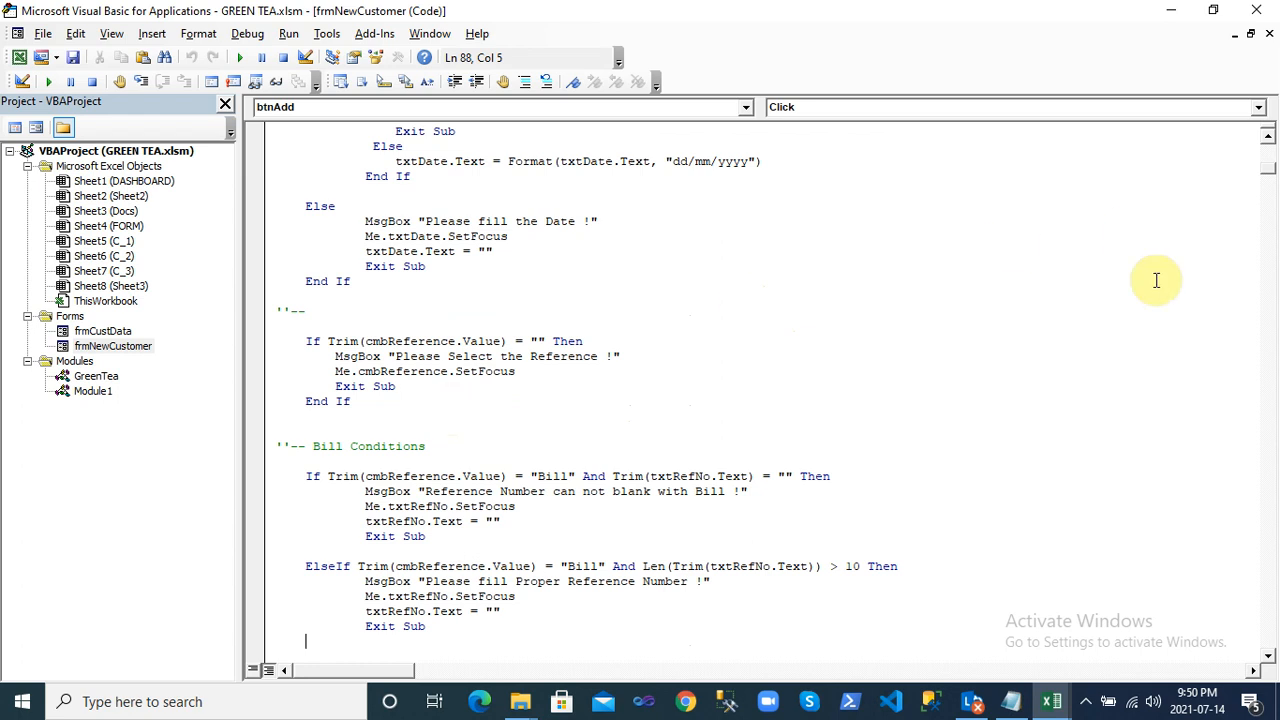
Review the code from btnExit_Click and btnMoveFirst_Click to the start of btnMoveLast_Click
{"action": "left_click_drag", "start_coordinate": [1268, 170], "coordinate": [1271, 404]}
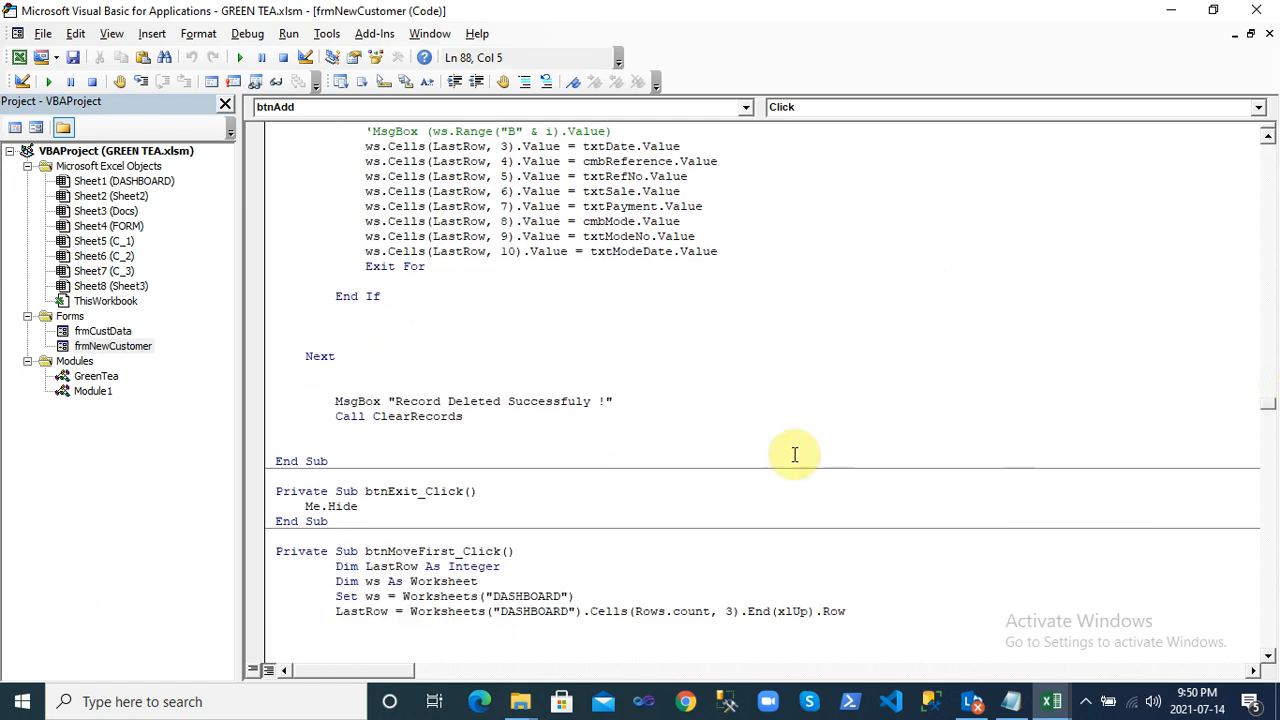
{"action": "left_click", "coordinate": [532, 516]}
{"action": "key", "text": "Down"}
{"action": "key", "text": "Down"}
{"action": "key", "text": "Down"}
{"action": "key", "text": "Down"}
{"action": "key", "text": "Down"}
{"action": "key", "text": "Down"}
{"action": "key", "text": "Down"}
{"action": "key", "text": "Down"}
{"action": "key", "text": "Down"}
{"action": "key", "text": "Down"}
{"action": "key", "text": "Down"}
{"action": "key", "text": "Down"}
{"action": "key", "text": "Down"}
{"action": "key", "text": "Down"}
{"action": "key", "text": "Down"}
{"action": "key", "text": "Down"}
{"action": "key", "text": "Down"}
{"action": "key", "text": "Down"}
{"action": "key", "text": "Down"}
{"action": "key", "text": "Down"}
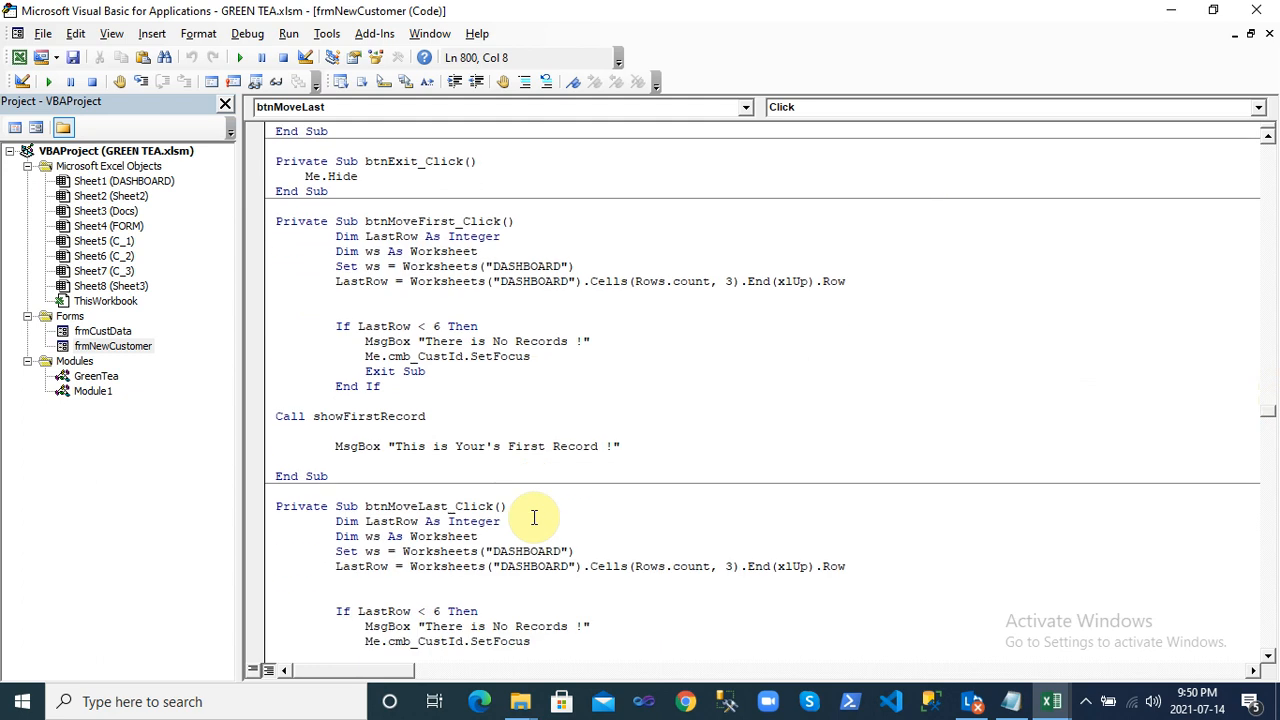
Review the code from btnMoveLast_Click to the opening checks of btnMovePrevios_Click
{"action": "key", "text": "Down"}
{"action": "key", "text": "Down"}
{"action": "key", "text": "Down"}
{"action": "key", "text": "Down"}
{"action": "key", "text": "Down"}
{"action": "key", "text": "Down"}
{"action": "key", "text": "Down"}
{"action": "key", "text": "Down"}
{"action": "key", "text": "Down"}
{"action": "key", "text": "Down"}
{"action": "key", "text": "Down"}
{"action": "key", "text": "Down"}
{"action": "key", "text": "Down"}
{"action": "key", "text": "Down"}
{"action": "key", "text": "Down"}
{"action": "key", "text": "Down"}
{"action": "key", "text": "Down"}
{"action": "key", "text": "Down"}
{"action": "key", "text": "Down"}
{"action": "key", "text": "Down"}
{"action": "key", "text": "Down"}
{"action": "key", "text": "Down"}
{"action": "key", "text": "Down"}
{"action": "key", "text": "Down"}
{"action": "key", "text": "Down"}
{"action": "key", "text": "Down"}
{"action": "key", "text": "Down"}
{"action": "key", "text": "Down"}
{"action": "key", "text": "Down"}
{"action": "key", "text": "Down"}
{"action": "key", "text": "Down"}
{"action": "key", "text": "Down"}
{"action": "key", "text": "Down"}
{"action": "key", "text": "Down"}
{"action": "key", "text": "Down"}
{"action": "key", "text": "Down"}
{"action": "key", "text": "Down"}
{"action": "key", "text": "Down"}
{"action": "key", "text": "Down"}
{"action": "key", "text": "Down"}
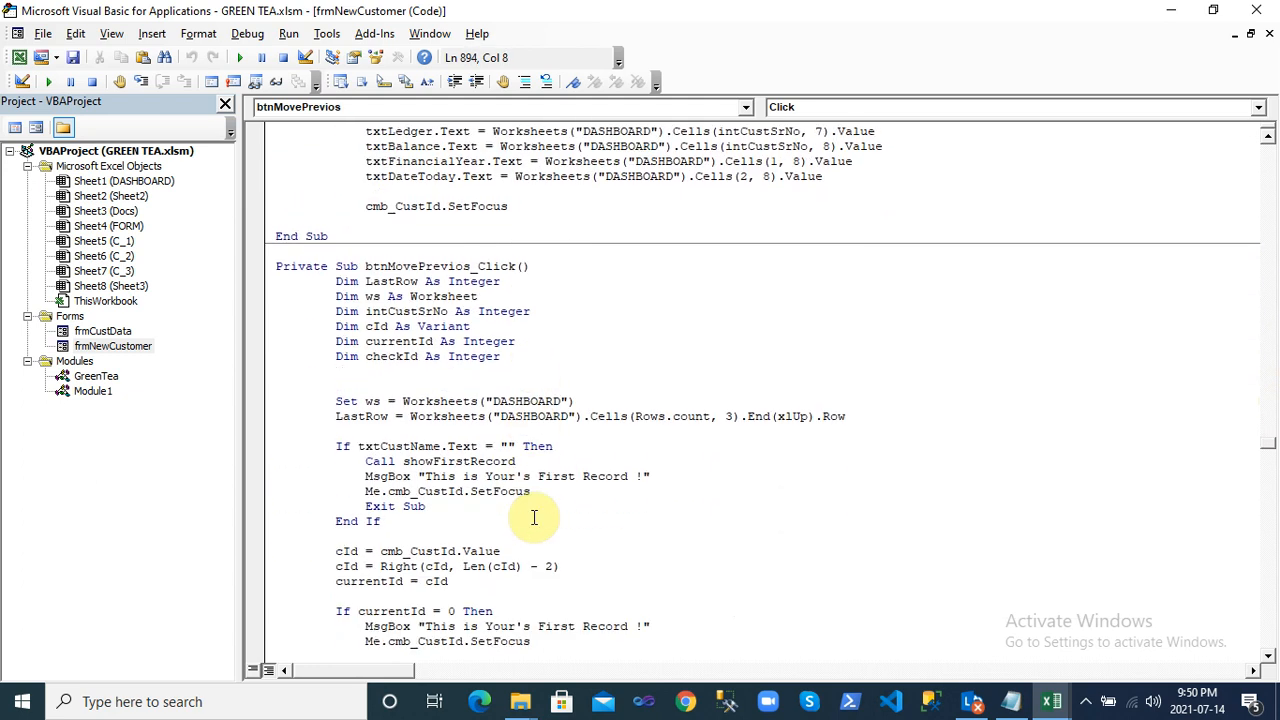
Review the rest of btnMovePrevios_Click and the record-matching loop at the start of btnSearch_Click
{"action": "key", "text": "Down"}
{"action": "key", "text": "Down"}
{"action": "key", "text": "Down"}
{"action": "key", "text": "Down"}
{"action": "key", "text": "Down"}
{"action": "key", "text": "Down"}
{"action": "key", "text": "Down"}
{"action": "key", "text": "Down"}
{"action": "key", "text": "Down"}
{"action": "key", "text": "Down"}
{"action": "key", "text": "Down"}
{"action": "key", "text": "Down"}
{"action": "key", "text": "Down"}
{"action": "key", "text": "Down"}
{"action": "key", "text": "Down"}
{"action": "key", "text": "Down"}
{"action": "key", "text": "Down"}
{"action": "key", "text": "Down"}
{"action": "key", "text": "Down"}
{"action": "key", "text": "Down"}
{"action": "key", "text": "Down"}
{"action": "key", "text": "Down"}
{"action": "key", "text": "Down"}
{"action": "key", "text": "Down"}
{"action": "key", "text": "Down"}
{"action": "key", "text": "Down"}
{"action": "key", "text": "Down"}
{"action": "key", "text": "Down"}
{"action": "key", "text": "Down"}
{"action": "key", "text": "Down"}
{"action": "key", "text": "Down"}
{"action": "key", "text": "Down"}
{"action": "key", "text": "Down"}
{"action": "key", "text": "Down"}
{"action": "key", "text": "Down"}
{"action": "key", "text": "Down"}
{"action": "key", "text": "Down"}
{"action": "key", "text": "Down"}
{"action": "key", "text": "Down"}
{"action": "key", "text": "Down"}
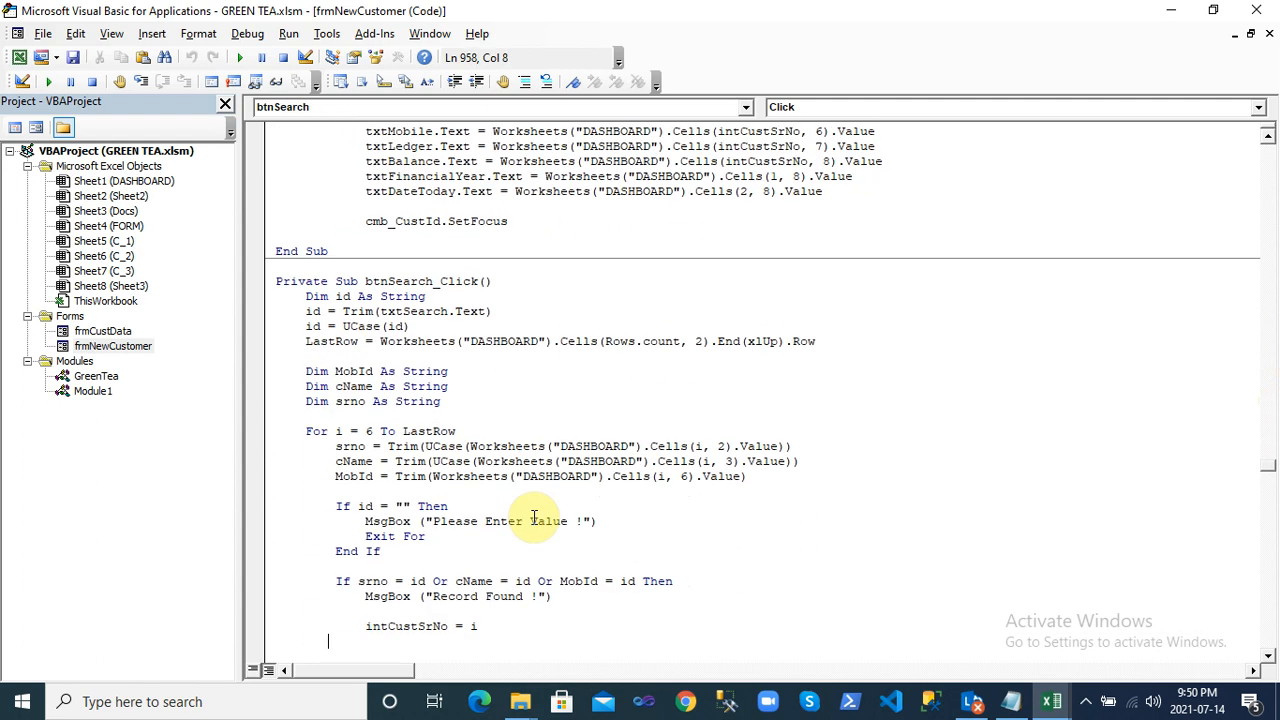
Review the code from the rest of btnSearch_Click to the start of btnUpdate_Click, and select the clearTextBox procedure name
{"action": "key", "text": "Down"}
{"action": "key", "text": "Down"}
{"action": "key", "text": "Down"}
{"action": "key", "text": "Down"}
{"action": "key", "text": "Down"}
{"action": "key", "text": "Down"}
{"action": "key", "text": "Down"}
{"action": "key", "text": "Down"}
{"action": "key", "text": "Down"}
{"action": "key", "text": "Down"}
{"action": "key", "text": "Down"}
{"action": "key", "text": "Down"}
{"action": "key", "text": "Down"}
{"action": "key", "text": "Down"}
{"action": "key", "text": "Down"}
{"action": "key", "text": "Down"}
{"action": "key", "text": "Down"}
{"action": "key", "text": "Down"}
{"action": "key", "text": "Down"}
{"action": "key", "text": "Down"}
{"action": "key", "text": "Down"}
{"action": "key", "text": "Down"}
{"action": "key", "text": "Down"}
{"action": "key", "text": "Down"}
{"action": "key", "text": "Down"}
{"action": "key", "text": "Down"}
{"action": "key", "text": "Down"}
{"action": "key", "text": "Down"}
{"action": "key", "text": "Down"}
{"action": "key", "text": "Down"}
{"action": "key", "text": "Down"}
{"action": "key", "text": "Down"}
{"action": "key", "text": "Down"}
{"action": "key", "text": "Down"}
{"action": "key", "text": "Down"}
{"action": "key", "text": "Down"}
{"action": "key", "text": "Down"}
{"action": "key", "text": "Down"}
{"action": "key", "text": "Down"}
{"action": "key", "text": "Down"}
{"action": "key", "text": "Down"}
{"action": "key", "text": "Down"}
{"action": "key", "text": "Down"}
{"action": "key", "text": "Down"}
{"action": "key", "text": "Down"}
{"action": "key", "text": "Down"}
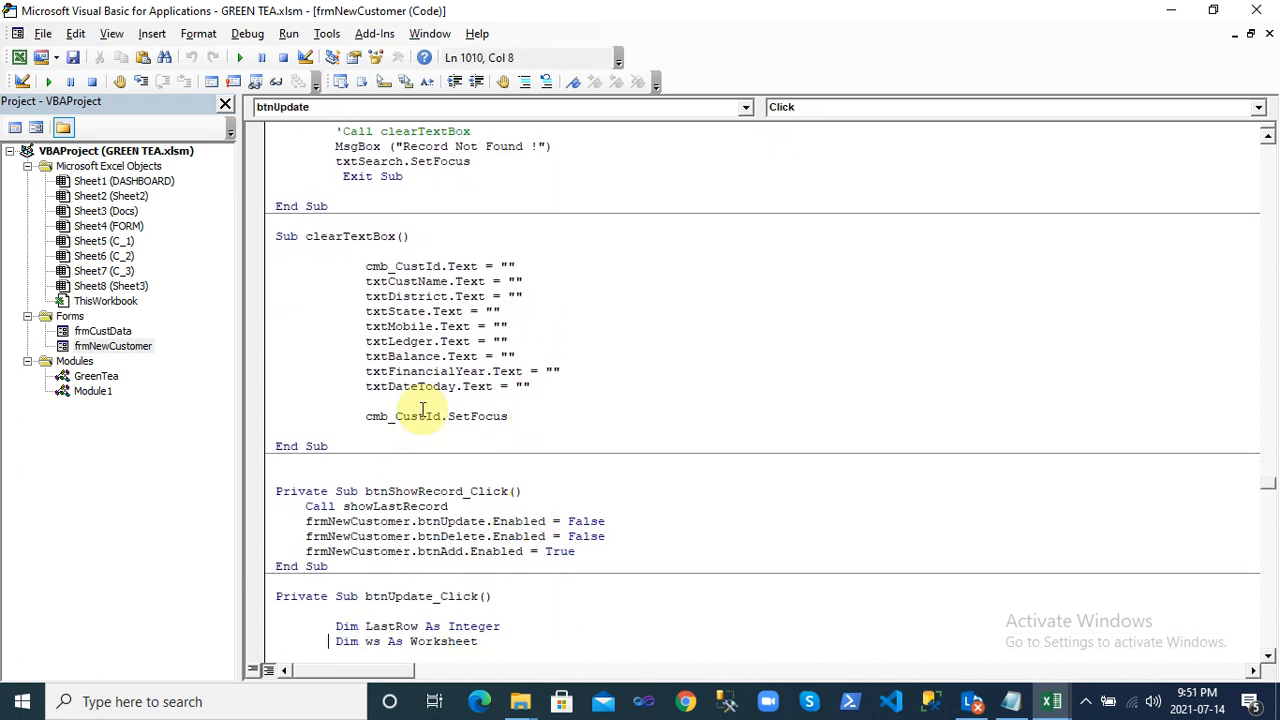
{"action": "double_click", "coordinate": [369, 237]}
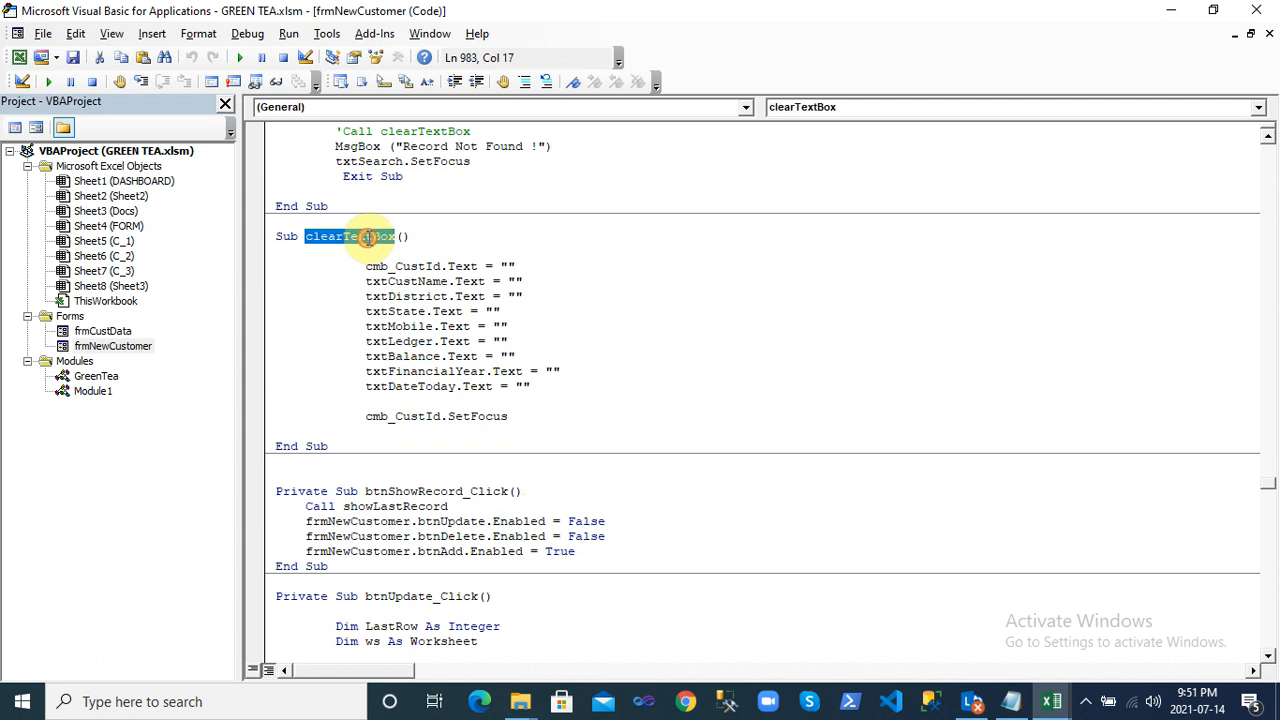
Review the code from btnShowRecord_Click to the Bill reference number and sales amount checks in btnUpdate_Click
{"action": "left_click", "coordinate": [370, 566]}
{"action": "key", "text": "Down"}
{"action": "key", "text": "Down"}
{"action": "key", "text": "Down"}
{"action": "key", "text": "Down"}
{"action": "key", "text": "Down"}
{"action": "key", "text": "Down"}
{"action": "key", "text": "Down"}
{"action": "key", "text": "Down"}
{"action": "key", "text": "Down"}
{"action": "key", "text": "Down"}
{"action": "key", "text": "Down"}
{"action": "key", "text": "Down"}
{"action": "key", "text": "Down"}
{"action": "key", "text": "Down"}
{"action": "key", "text": "Down"}
{"action": "key", "text": "Down"}
{"action": "key", "text": "Down"}
{"action": "key", "text": "Down"}
{"action": "key", "text": "Down"}
{"action": "key", "text": "Down"}
{"action": "key", "text": "Down"}
{"action": "key", "text": "Down"}
{"action": "key", "text": "Down"}
{"action": "key", "text": "Down"}
{"action": "key", "text": "Down"}
{"action": "key", "text": "Down"}
{"action": "key", "text": "Down"}
{"action": "key", "text": "Down"}
{"action": "key", "text": "Down"}
{"action": "key", "text": "Down"}
{"action": "key", "text": "Down"}
{"action": "key", "text": "Down"}
{"action": "key", "text": "Down"}
{"action": "key", "text": "Down"}
{"action": "key", "text": "Down"}
{"action": "key", "text": "Down"}
{"action": "key", "text": "Down"}
{"action": "key", "text": "Down"}
{"action": "key", "text": "Down"}
{"action": "key", "text": "Down"}
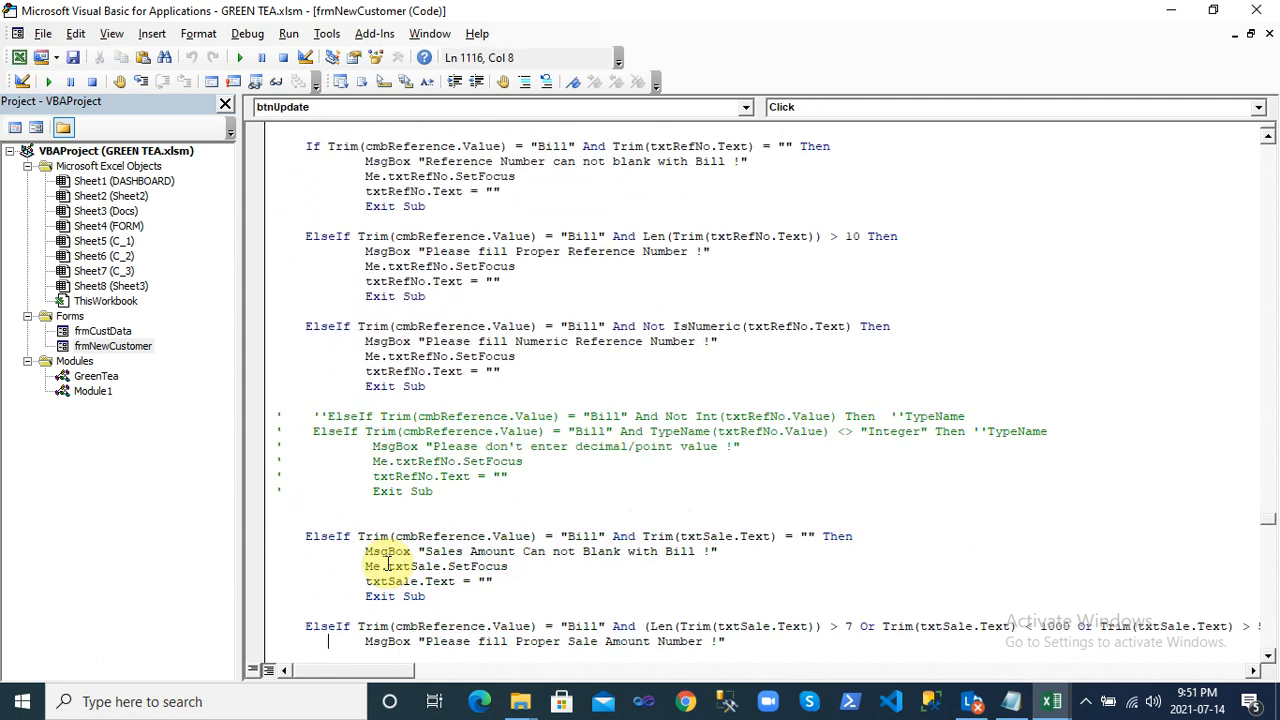
Review the remaining sales amount checks and the Reciept and Cash validation branches in btnUpdate_Click
{"action": "key", "text": "Down"}
{"action": "key", "text": "Down"}
{"action": "key", "text": "Down"}
{"action": "key", "text": "Down"}
{"action": "key", "text": "Down"}
{"action": "key", "text": "Down"}
{"action": "key", "text": "Down"}
{"action": "key", "text": "Down"}
{"action": "key", "text": "Down"}
{"action": "key", "text": "Down"}
{"action": "key", "text": "Down"}
{"action": "key", "text": "Down"}
{"action": "key", "text": "Down"}
{"action": "key", "text": "Down"}
{"action": "key", "text": "Down"}
{"action": "key", "text": "Down"}
{"action": "key", "text": "Down"}
{"action": "key", "text": "Down"}
{"action": "key", "text": "Down"}
{"action": "key", "text": "Down"}
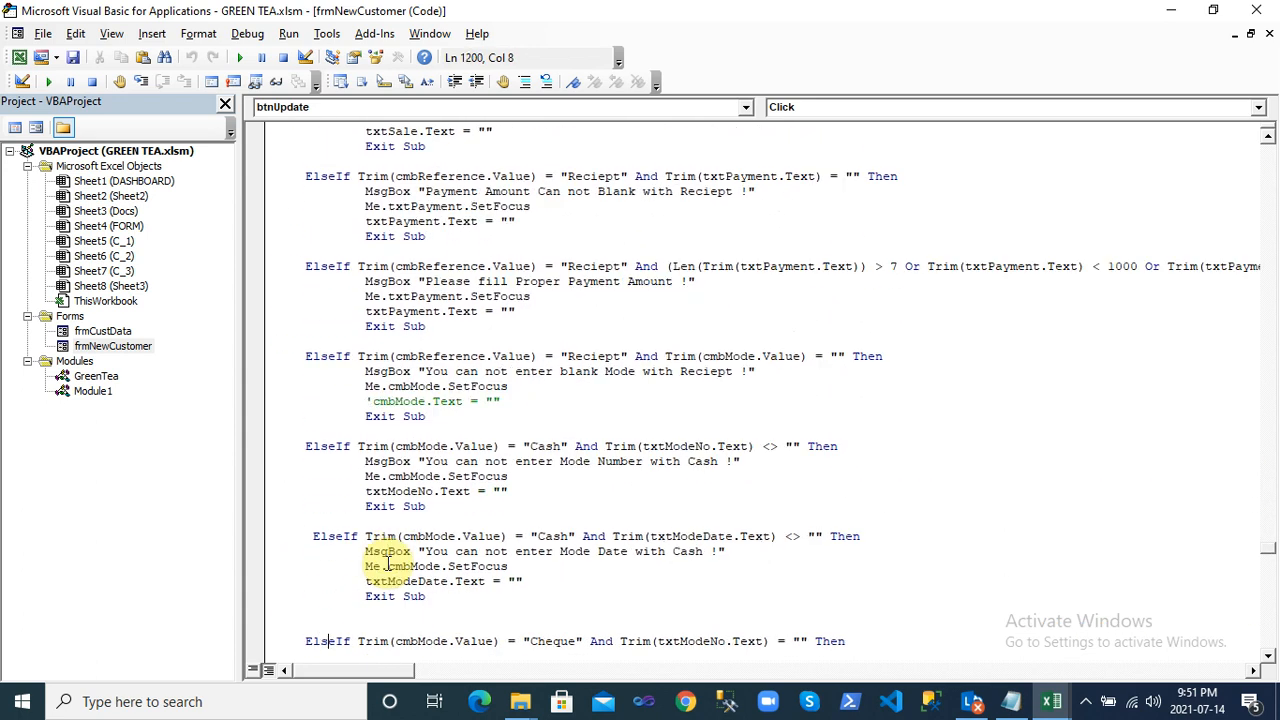
Review btnUpdate_Click from the Cheque validation to the update confirmation and the start of the row 10 to 409 loop
{"action": "key", "text": "Down"}
{"action": "key", "text": "Down"}
{"action": "key", "text": "Down"}
{"action": "key", "text": "Down"}
{"action": "key", "text": "Down"}
{"action": "key", "text": "Down"}
{"action": "key", "text": "Down"}
{"action": "key", "text": "Down"}
{"action": "key", "text": "Down"}
{"action": "key", "text": "Down"}
{"action": "key", "text": "Down"}
{"action": "key", "text": "Down"}
{"action": "key", "text": "Down"}
{"action": "key", "text": "Down"}
{"action": "key", "text": "Down"}
{"action": "key", "text": "Down"}
{"action": "key", "text": "Down"}
{"action": "key", "text": "Down"}
{"action": "key", "text": "Down"}
{"action": "key", "text": "Down"}
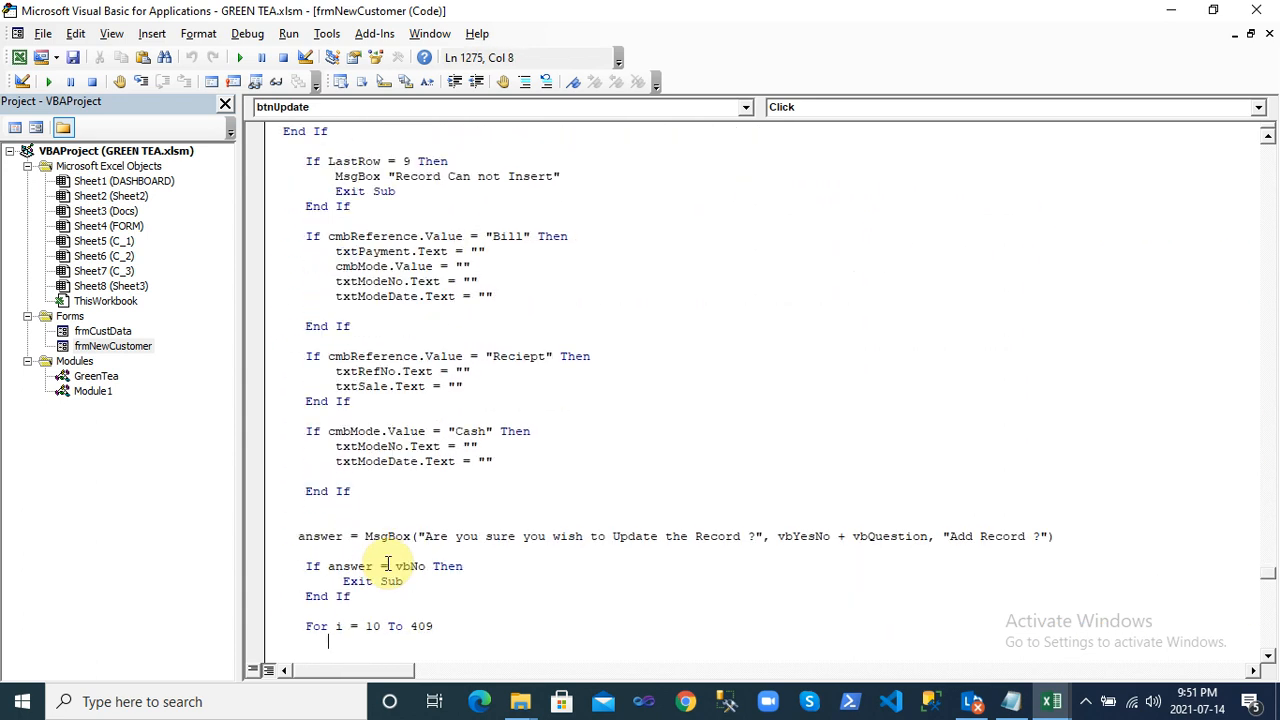
Review the code from the btnUpdate_Click record loop to the start of cmb_CustId_Change, and highlight that procedure's name
{"action": "key", "text": "Down"}
{"action": "key", "text": "Down"}
{"action": "key", "text": "Down"}
{"action": "key", "text": "Down"}
{"action": "key", "text": "Down"}
{"action": "key", "text": "Down"}
{"action": "key", "text": "Down"}
{"action": "key", "text": "Down"}
{"action": "key", "text": "Down"}
{"action": "key", "text": "Down"}
{"action": "key", "text": "Down"}
{"action": "key", "text": "Down"}
{"action": "key", "text": "Down"}
{"action": "key", "text": "Down"}
{"action": "key", "text": "Down"}
{"action": "key", "text": "Down"}
{"action": "key", "text": "Down"}
{"action": "key", "text": "Down"}
{"action": "key", "text": "Down"}
{"action": "key", "text": "Down"}
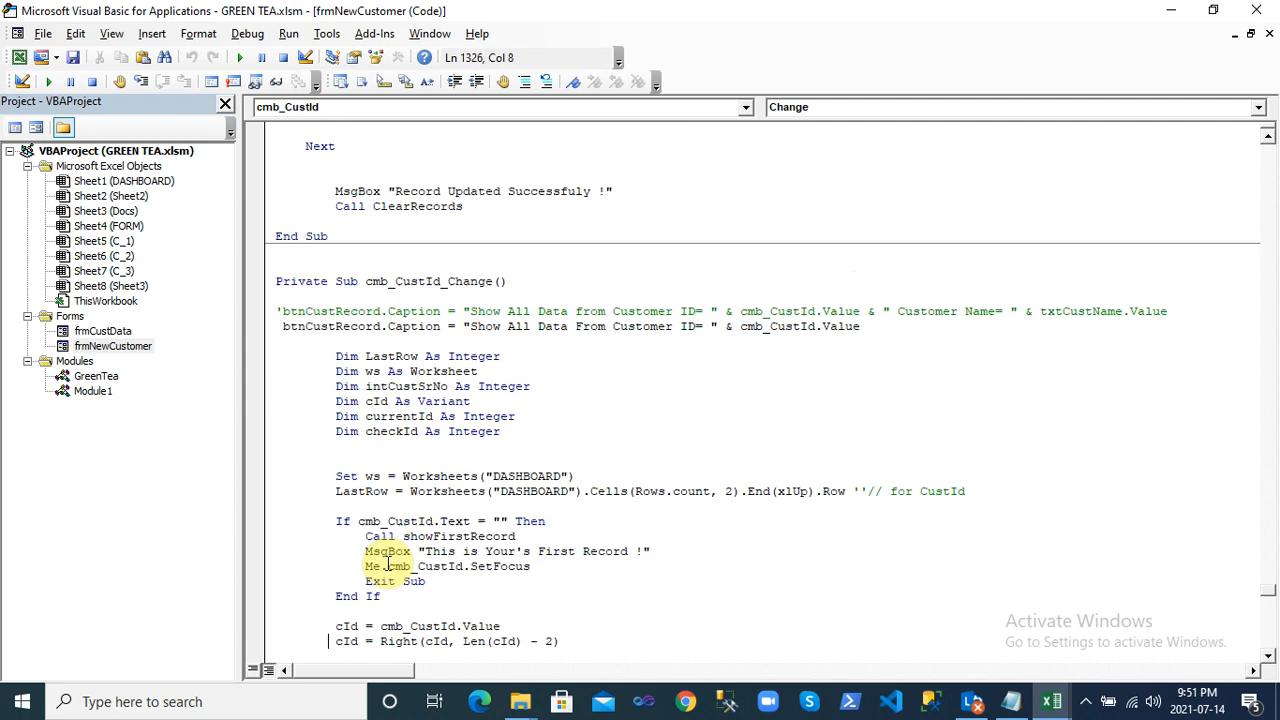
{"action": "double_click", "coordinate": [450, 281]}
{"action": "left_click", "coordinate": [450, 401]}
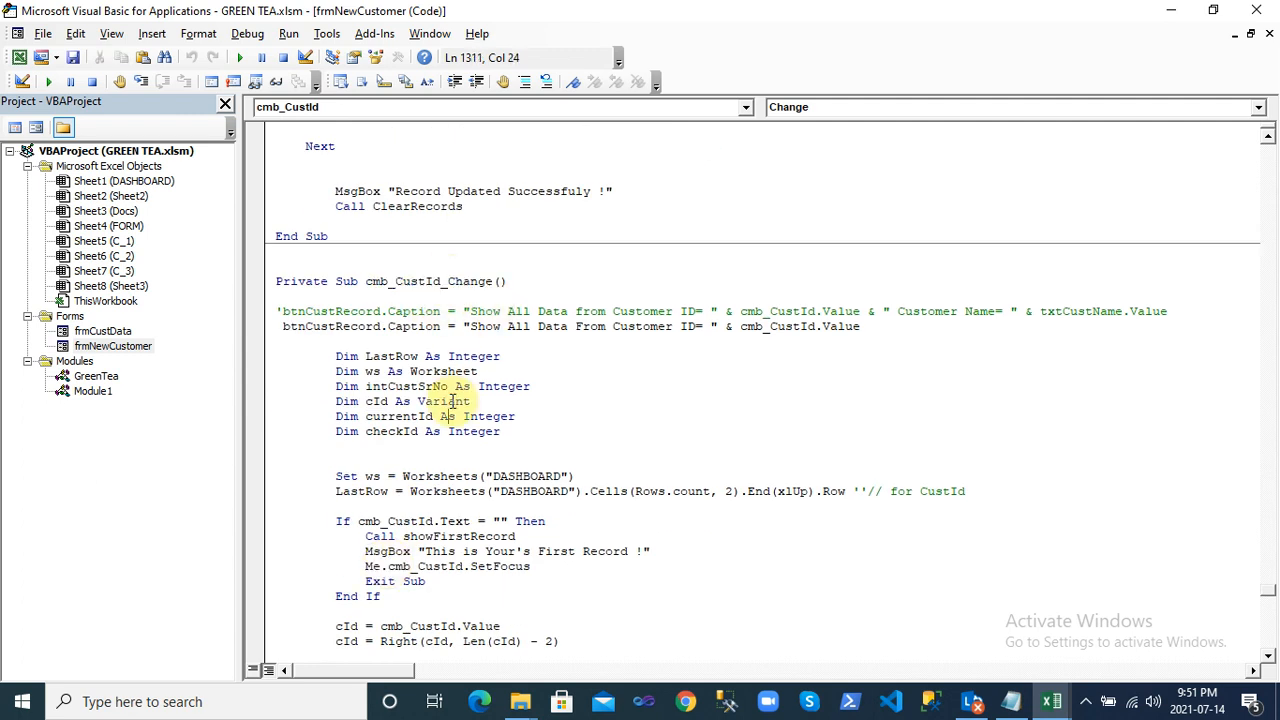
Review the customer ID extraction and the first-record, no-record and last-record checks in cmb_CustId_Change
{"action": "key", "text": "Down"}
{"action": "key", "text": "Down"}
{"action": "key", "text": "Down"}
{"action": "key", "text": "Down"}
{"action": "key", "text": "Down"}
{"action": "key", "text": "Down"}
{"action": "key", "text": "Down"}
{"action": "key", "text": "Down"}
{"action": "key", "text": "Down"}
{"action": "key", "text": "Down"}
{"action": "key", "text": "Down"}
{"action": "key", "text": "Down"}
{"action": "key", "text": "Down"}
{"action": "key", "text": "Down"}
{"action": "key", "text": "Down"}
{"action": "key", "text": "Down"}
{"action": "key", "text": "Down"}
{"action": "key", "text": "Down"}
{"action": "key", "text": "Down"}
{"action": "key", "text": "Down"}
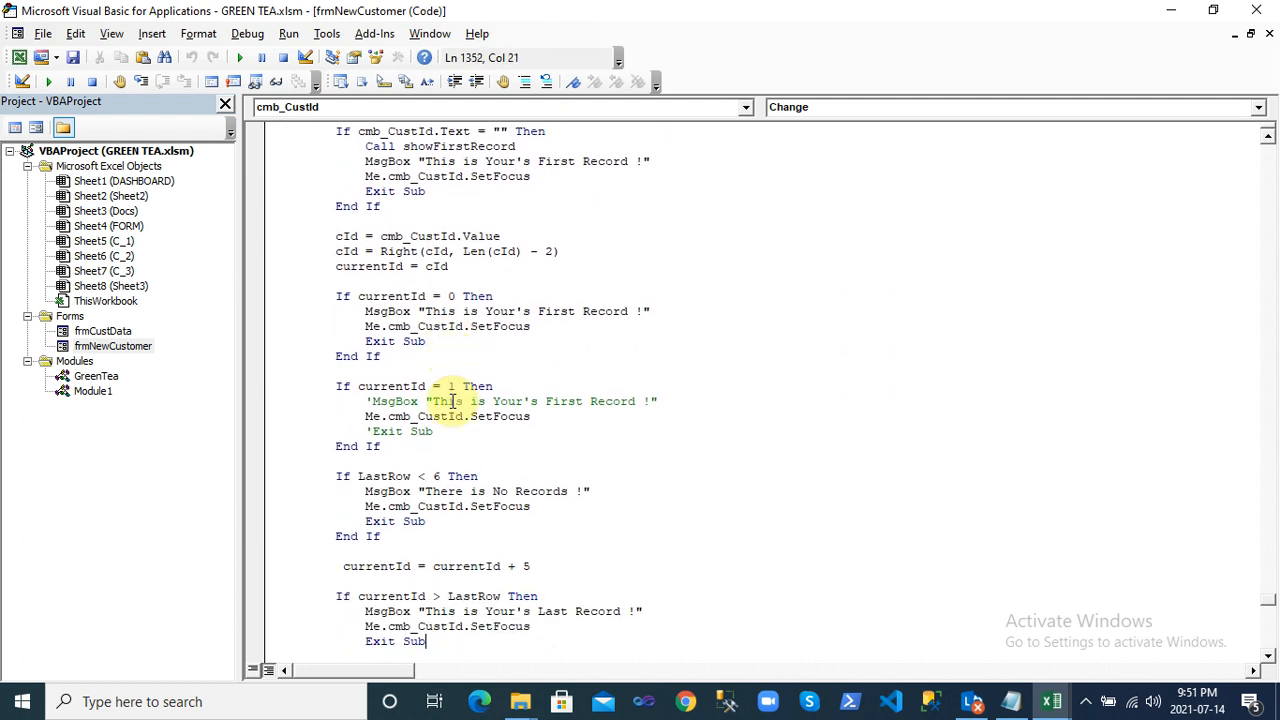
Examine the text box assignments from the DASHBOARD sheet in cmb_CustId_Change, highlight txtCustName, and move on to the cmbMode_Change header
{"action": "scroll", "coordinate": [452, 400], "scroll_direction": "down", "scroll_amount": 2}
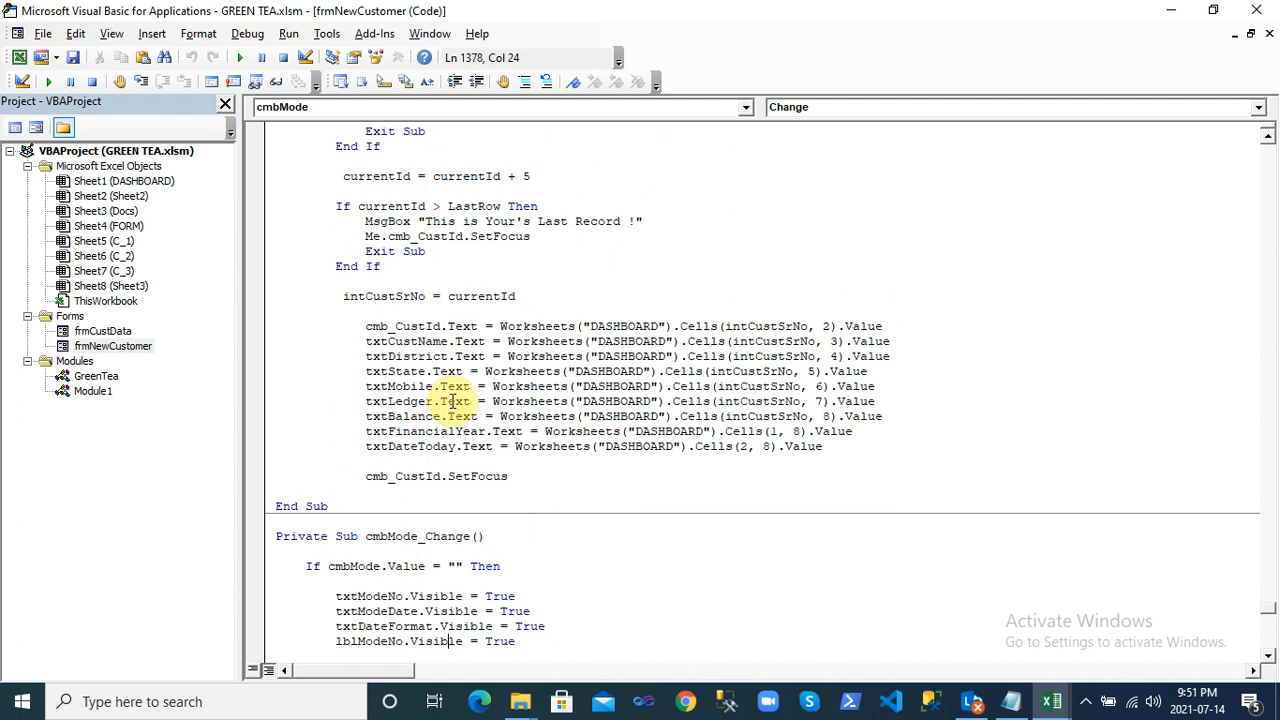
{"action": "double_click", "coordinate": [405, 342]}
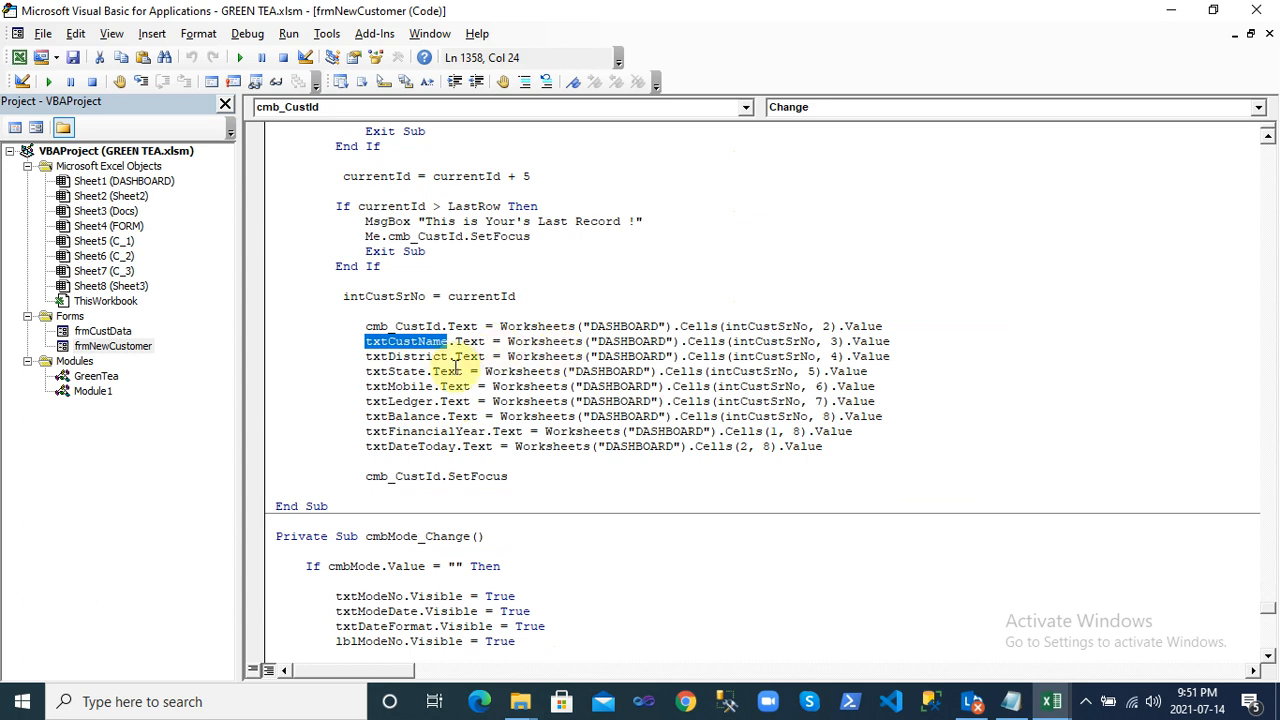
{"action": "left_click", "coordinate": [435, 386]}
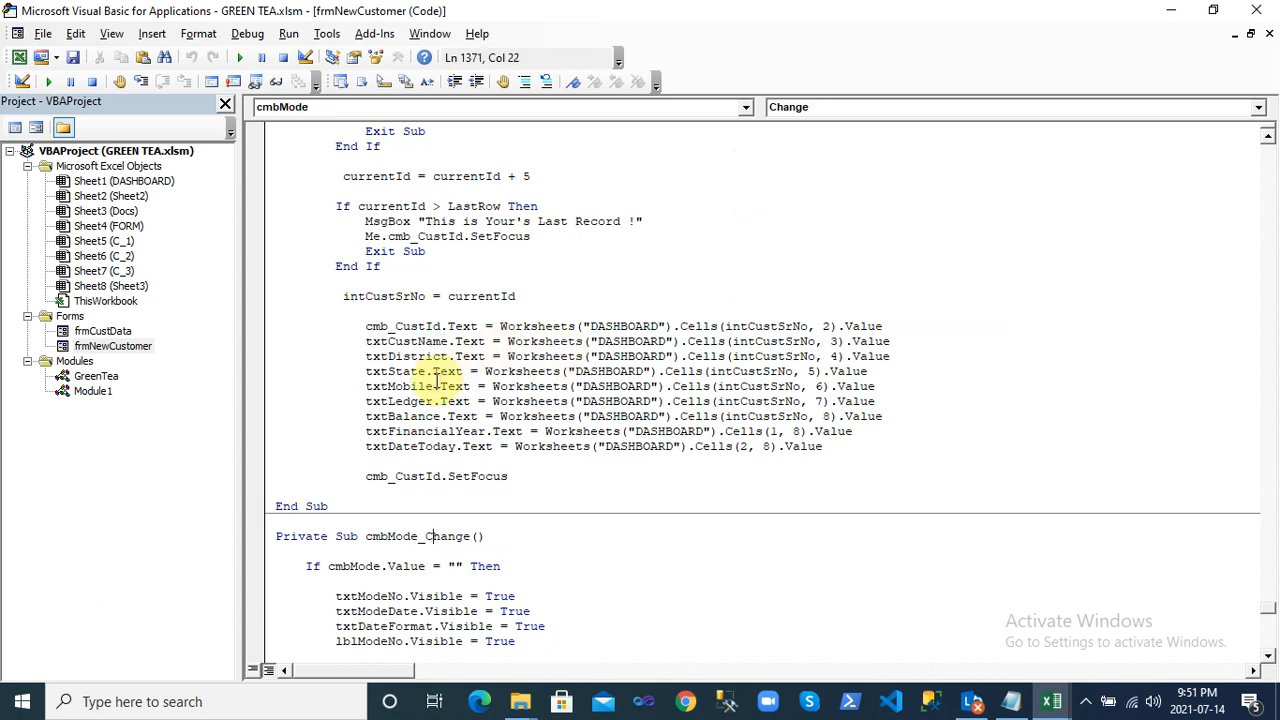
Review the cmbMode_Change procedure and the blank, Bill and Reciept conditions in cmbReference_Change
{"action": "key", "text": "Down"}
{"action": "key", "text": "Down"}
{"action": "key", "text": "Down"}
{"action": "key", "text": "Down"}
{"action": "key", "text": "Down"}
{"action": "key", "text": "Down"}
{"action": "key", "text": "Down"}
{"action": "key", "text": "Down"}
{"action": "key", "text": "Down"}
{"action": "key", "text": "Down"}
{"action": "key", "text": "Down"}
{"action": "key", "text": "Down"}
{"action": "key", "text": "Down"}
{"action": "key", "text": "Down"}
{"action": "key", "text": "Down"}
{"action": "key", "text": "Down"}
{"action": "key", "text": "Down"}
{"action": "key", "text": "Down"}
{"action": "key", "text": "Down"}
{"action": "key", "text": "Down"}
{"action": "key", "text": "Down"}
{"action": "key", "text": "Down"}
{"action": "key", "text": "Down"}
{"action": "key", "text": "Down"}
{"action": "key", "text": "Down"}
{"action": "key", "text": "Down"}
{"action": "key", "text": "Down"}
{"action": "key", "text": "Down"}
{"action": "key", "text": "Down"}
{"action": "key", "text": "Down"}
{"action": "key", "text": "Down"}
{"action": "key", "text": "Down"}
{"action": "key", "text": "Down"}
{"action": "key", "text": "Down"}
{"action": "key", "text": "Down"}
{"action": "key", "text": "Down"}
{"action": "key", "text": "Down"}
{"action": "key", "text": "Down"}
{"action": "key", "text": "Down"}
{"action": "key", "text": "Down"}
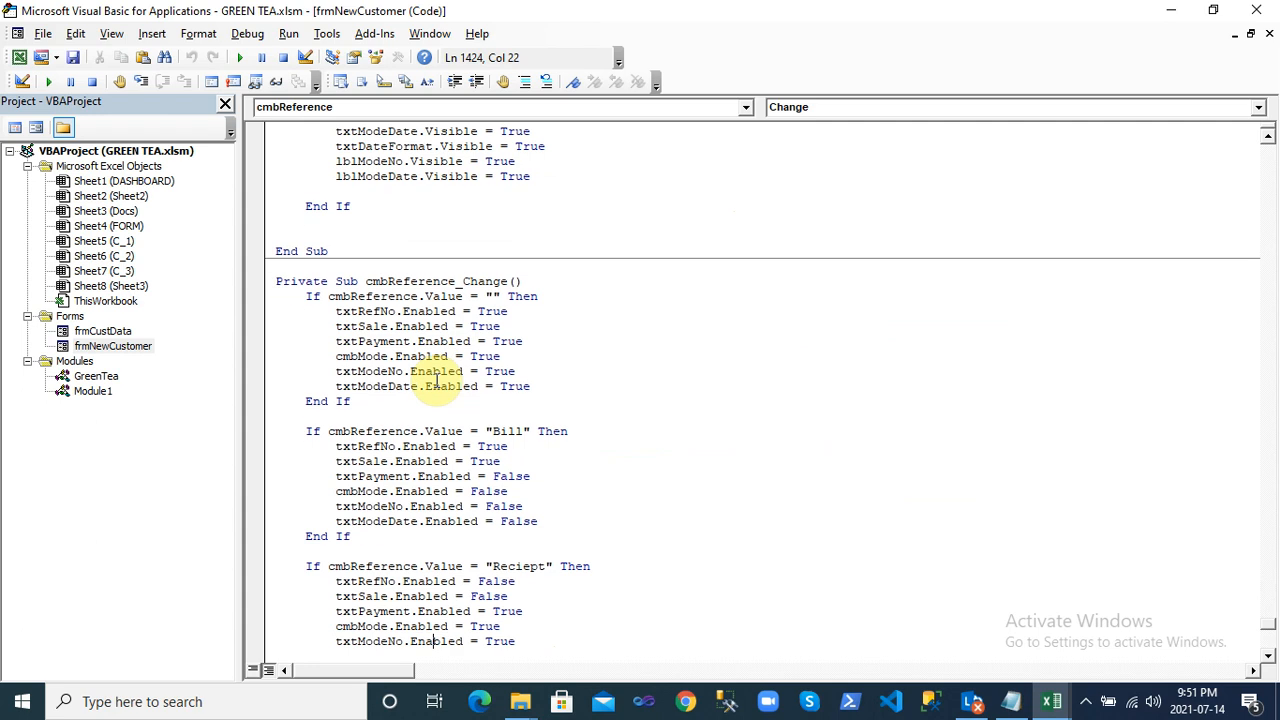
Review the remaining form code through the showFirstRecord and showLastRecord procedures to the end of the module
{"action": "key", "text": "Down"}
{"action": "key", "text": "Down"}
{"action": "key", "text": "Down"}
{"action": "key", "text": "Down"}
{"action": "key", "text": "Down"}
{"action": "key", "text": "Down"}
{"action": "key", "text": "Down"}
{"action": "key", "text": "Down"}
{"action": "key", "text": "Down"}
{"action": "key", "text": "Down"}
{"action": "key", "text": "Down"}
{"action": "key", "text": "Down"}
{"action": "key", "text": "Down"}
{"action": "key", "text": "Down"}
{"action": "key", "text": "Down"}
{"action": "key", "text": "Down"}
{"action": "key", "text": "Down"}
{"action": "key", "text": "Down"}
{"action": "key", "text": "Down"}
{"action": "key", "text": "Down"}
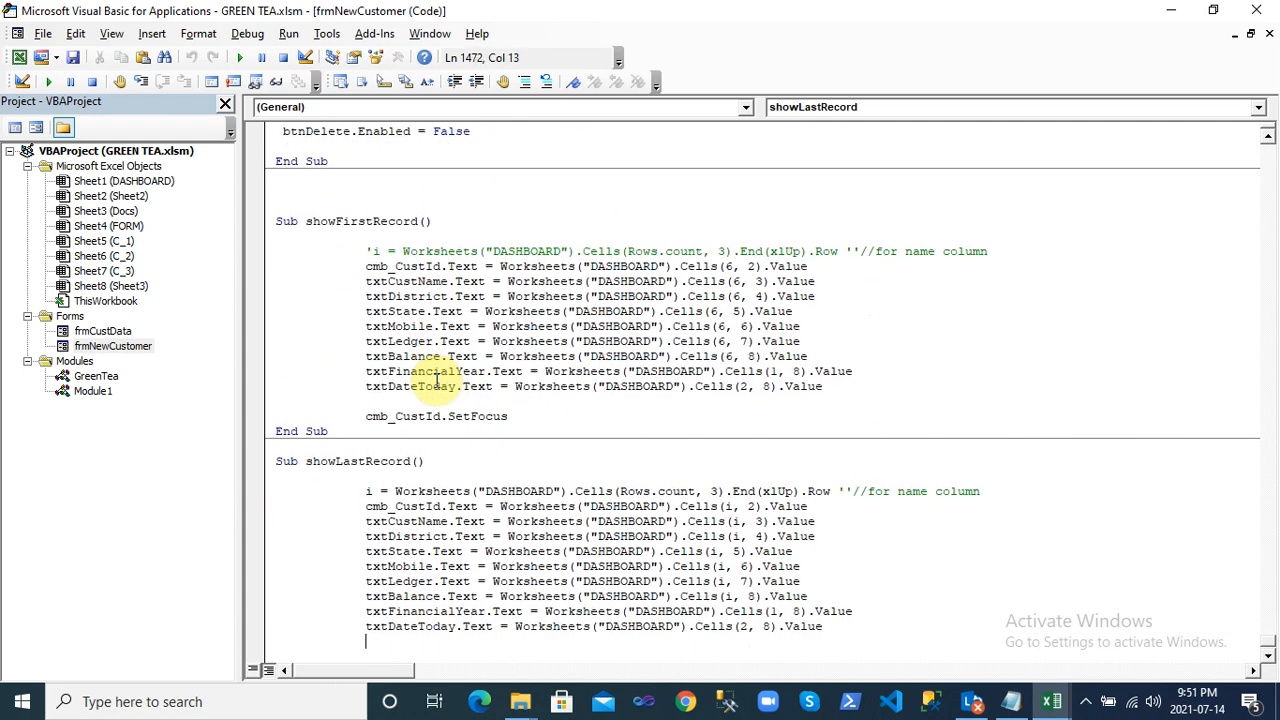
{"action": "key", "text": "Down"}
{"action": "key", "text": "Down"}
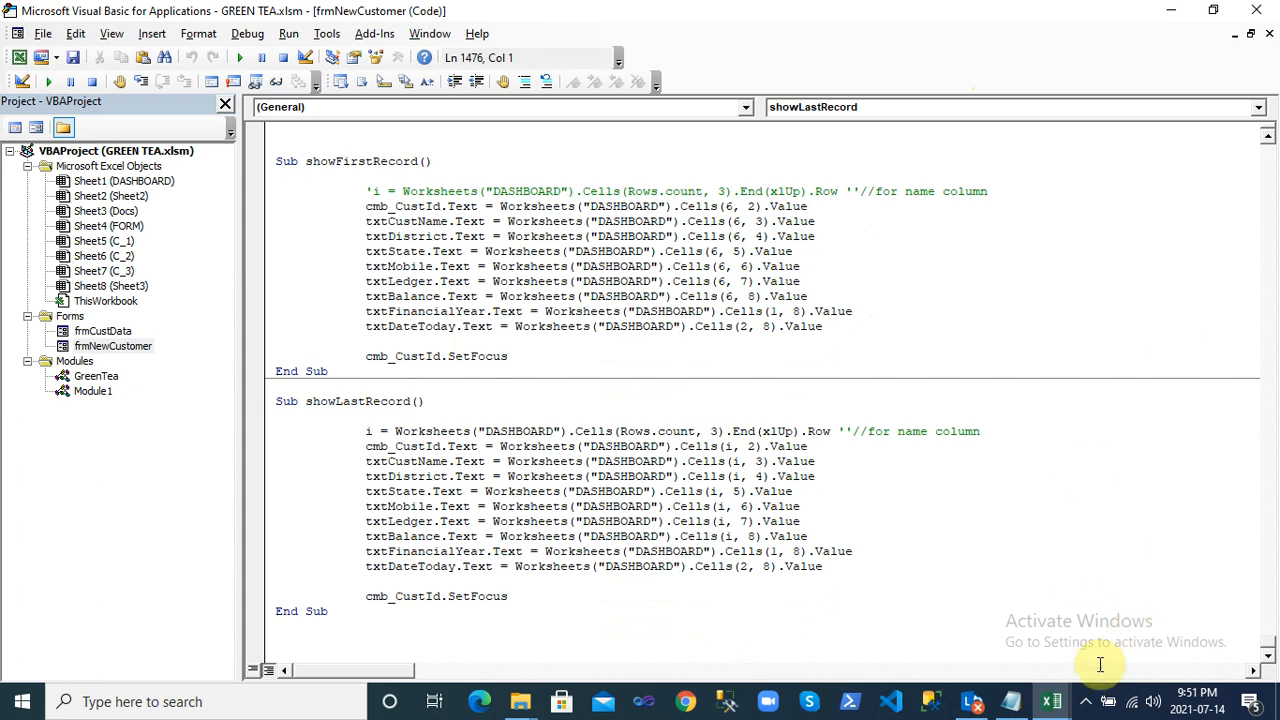
{"action": "left_click", "coordinate": [1085, 701]}
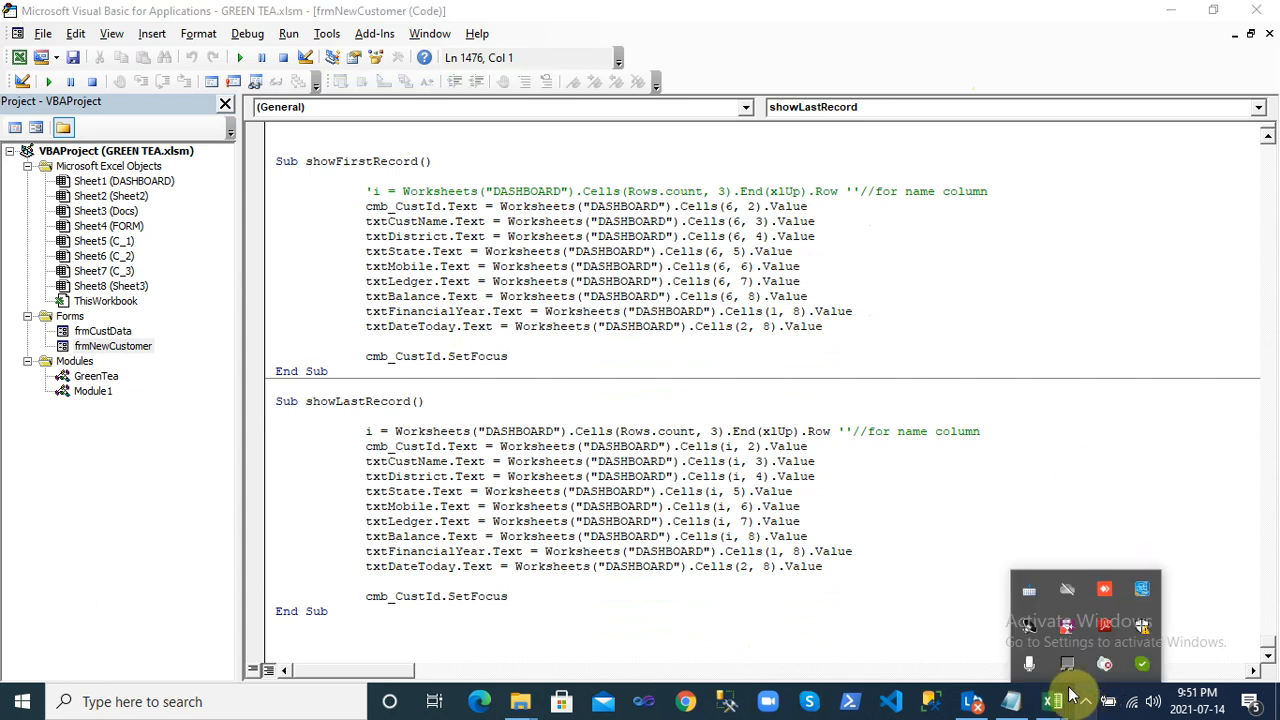
{"action": "right_click", "coordinate": [1069, 628]}
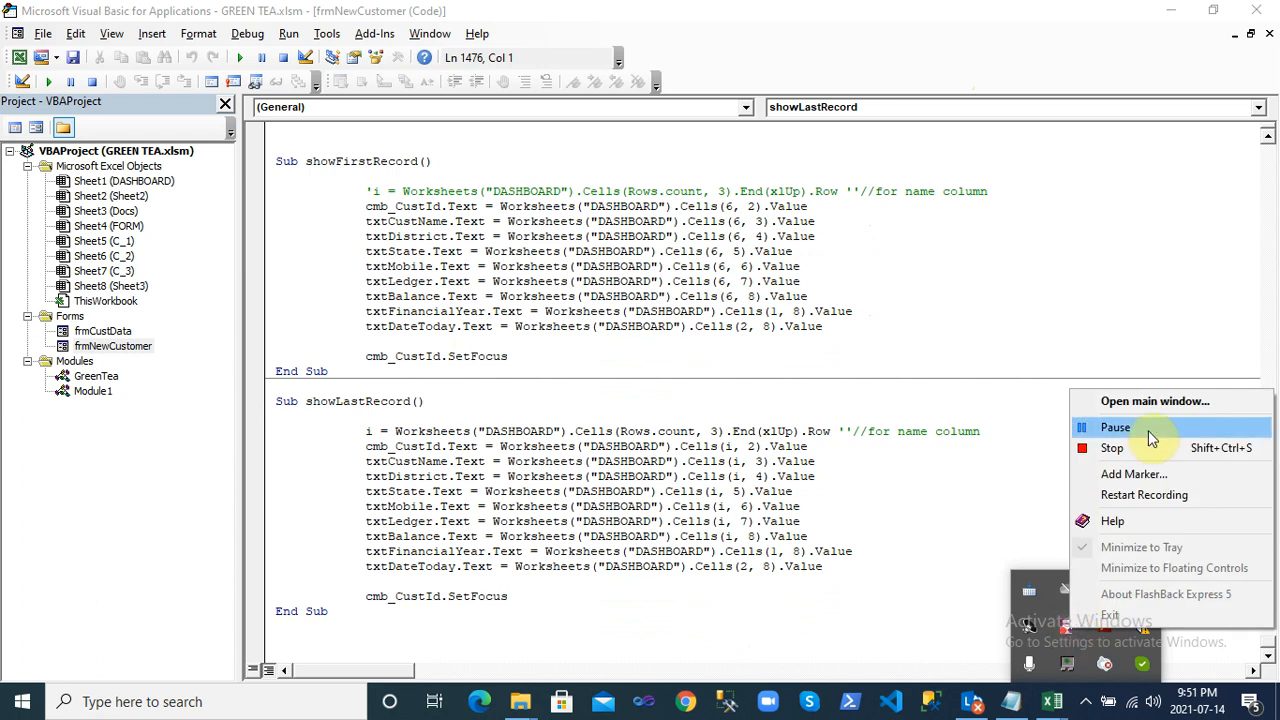